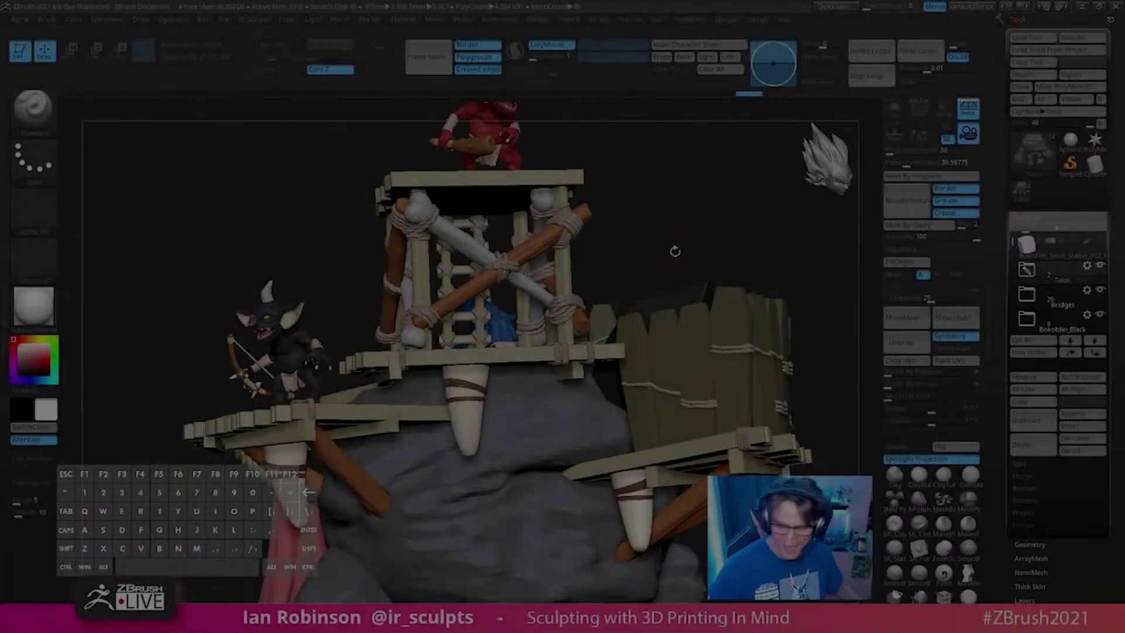
mouse_move(672, 252)
left_mouse_down()
mouse_move(732, 309)
mouse_move(771, 319)
mouse_move(600, 42)
left_mouse_up()
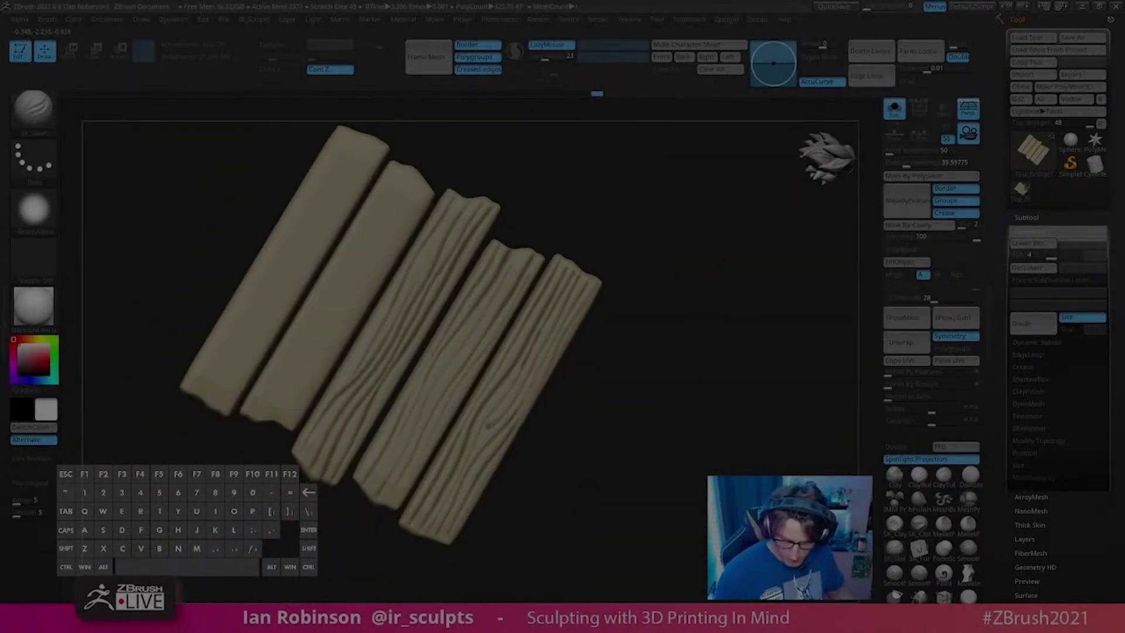
left_click_drag(673, 351, 685, 359)
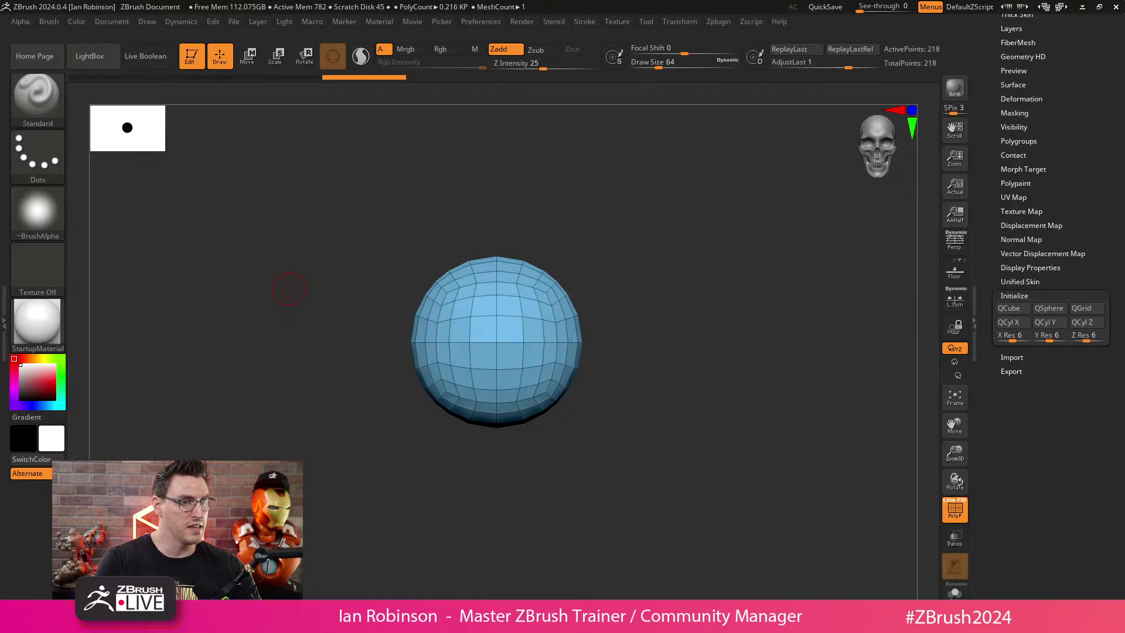
Close the stray browser window and load the IMG_5149 texture into Spotlight as a reference image.
left_click_drag(0, 116, 303, 69)
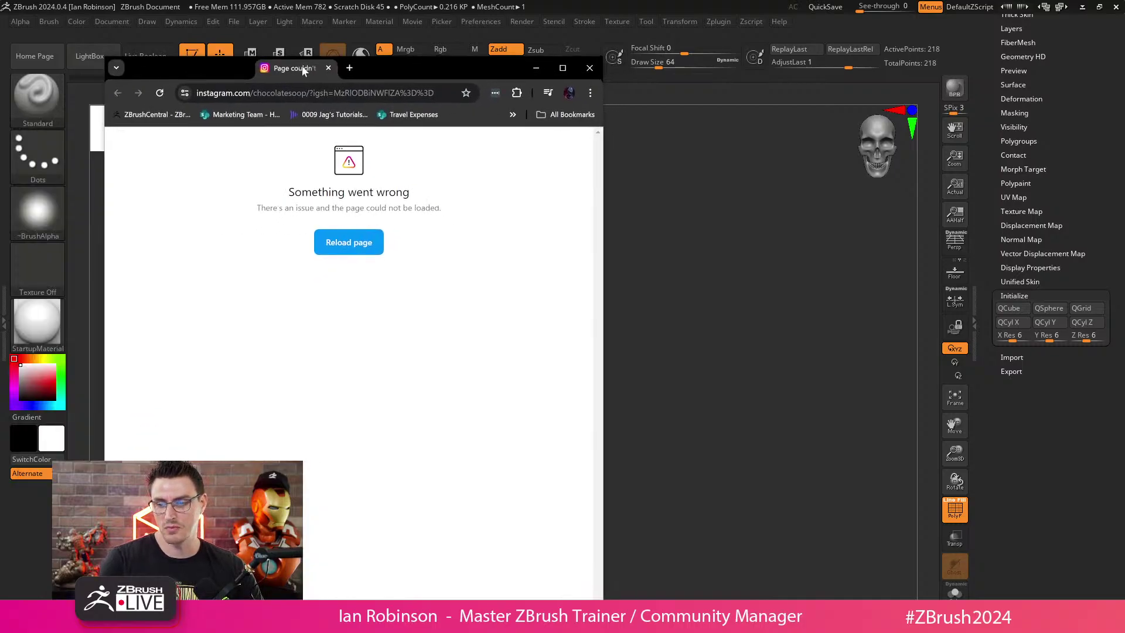
left_click(589, 68)
left_click(617, 22)
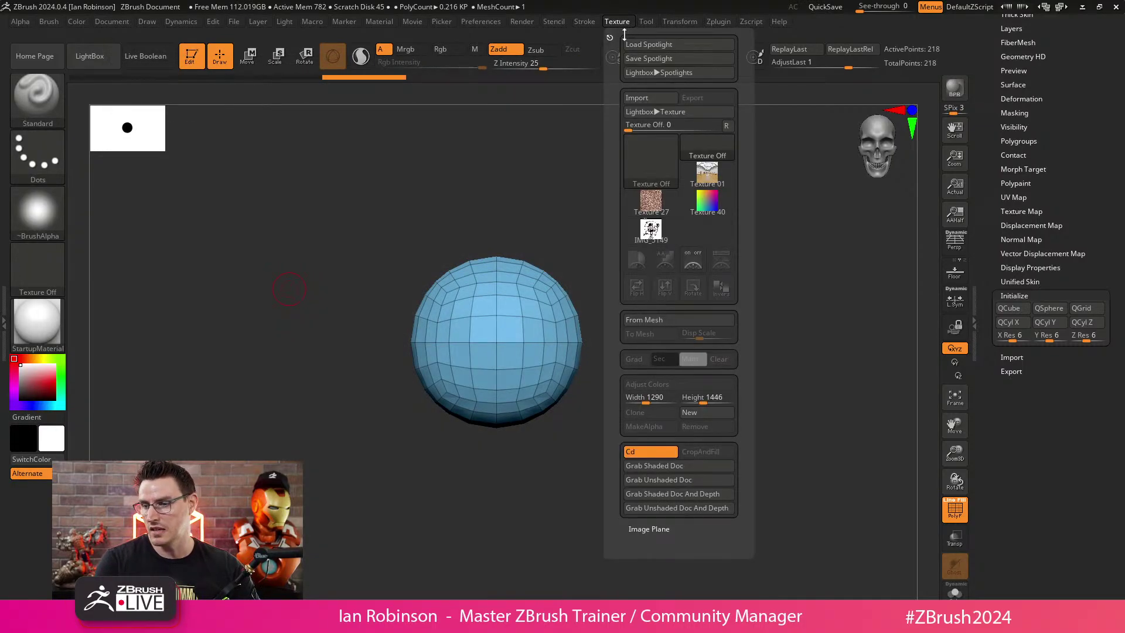
left_click(650, 231)
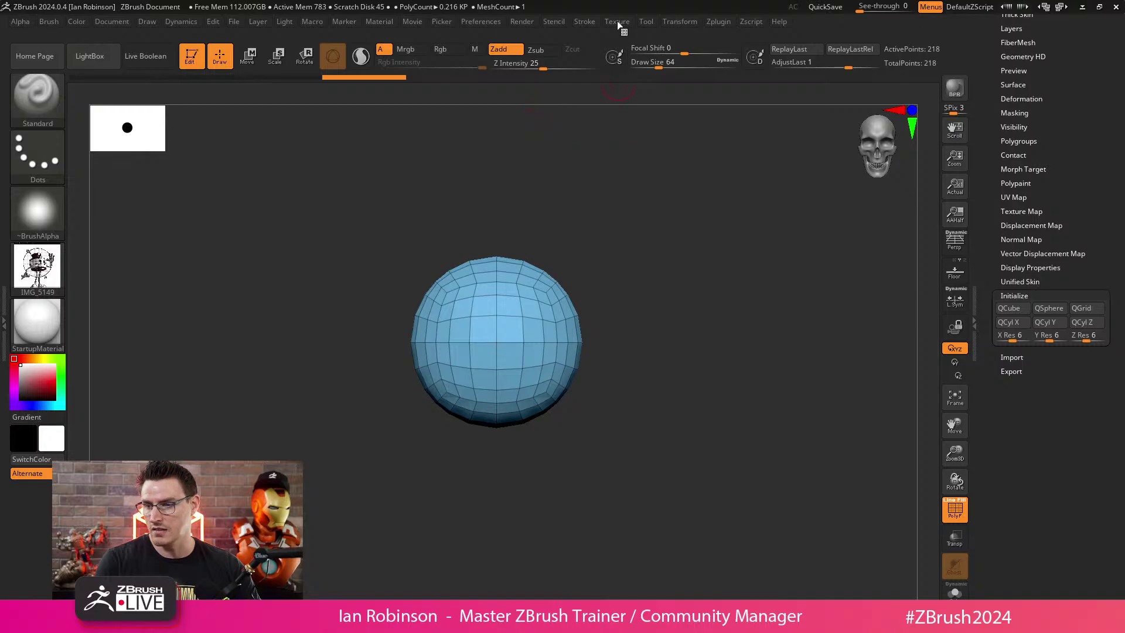
left_click(617, 23)
left_click(648, 232)
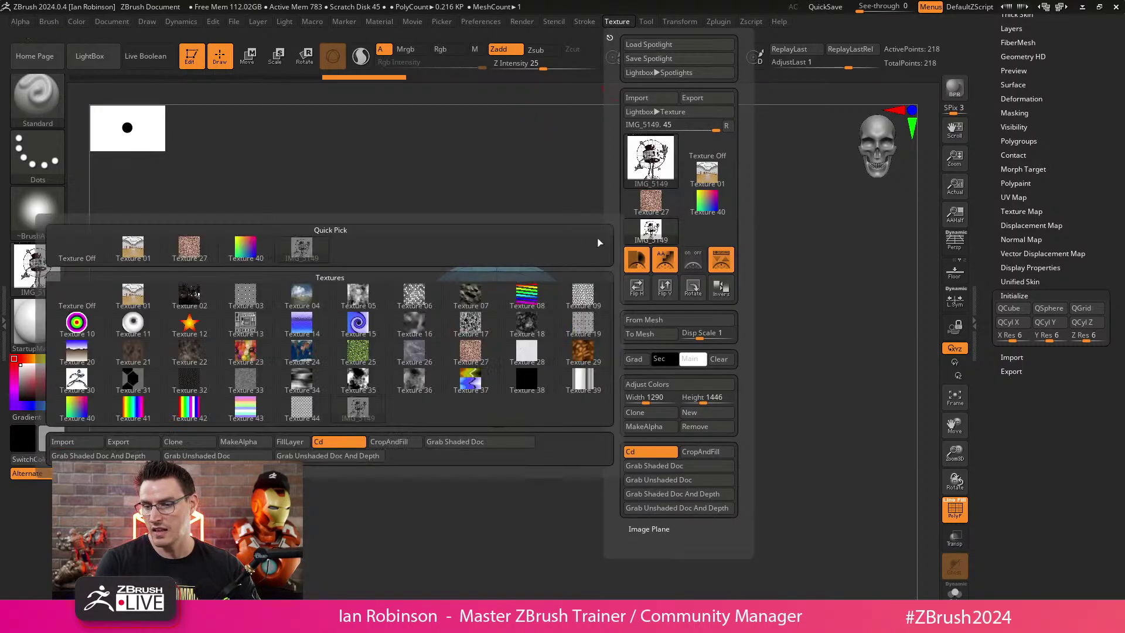
key("shift+z")
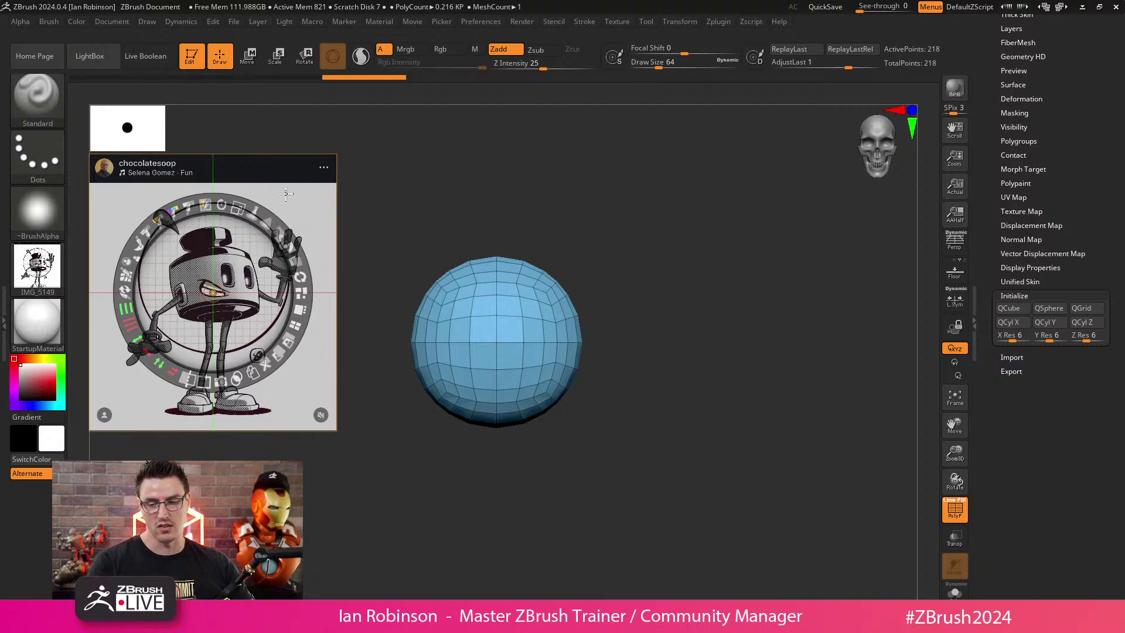
Enlarge the reference image over the sphere and leave Spotlight editing to preview the overlay.
left_click_drag(239, 209, 360, 267)
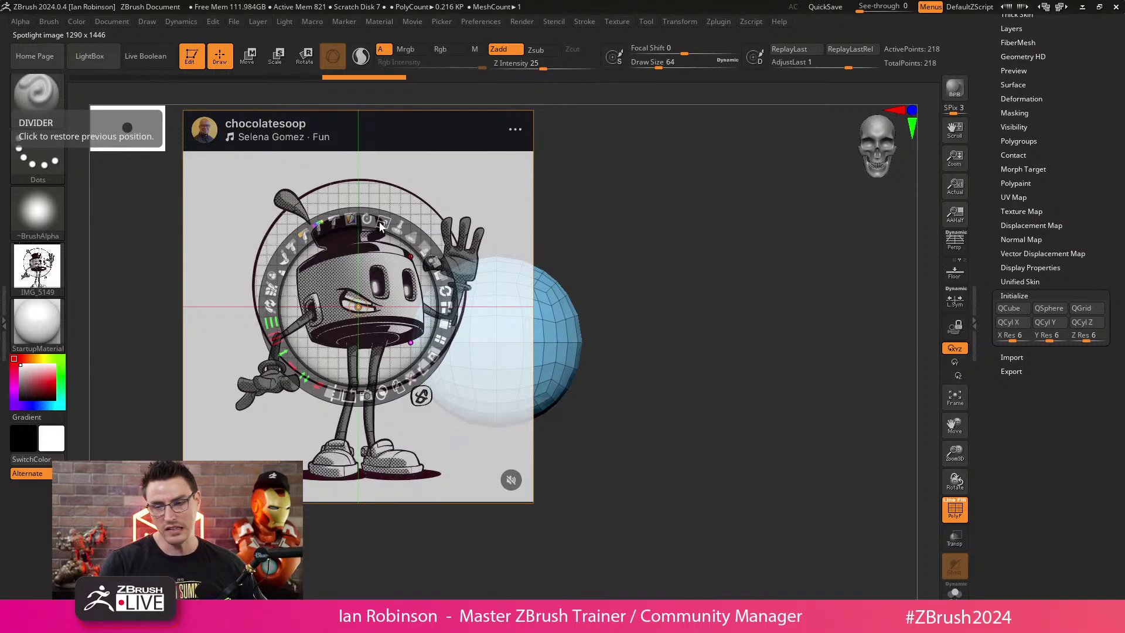
left_click_drag(391, 229, 494, 282)
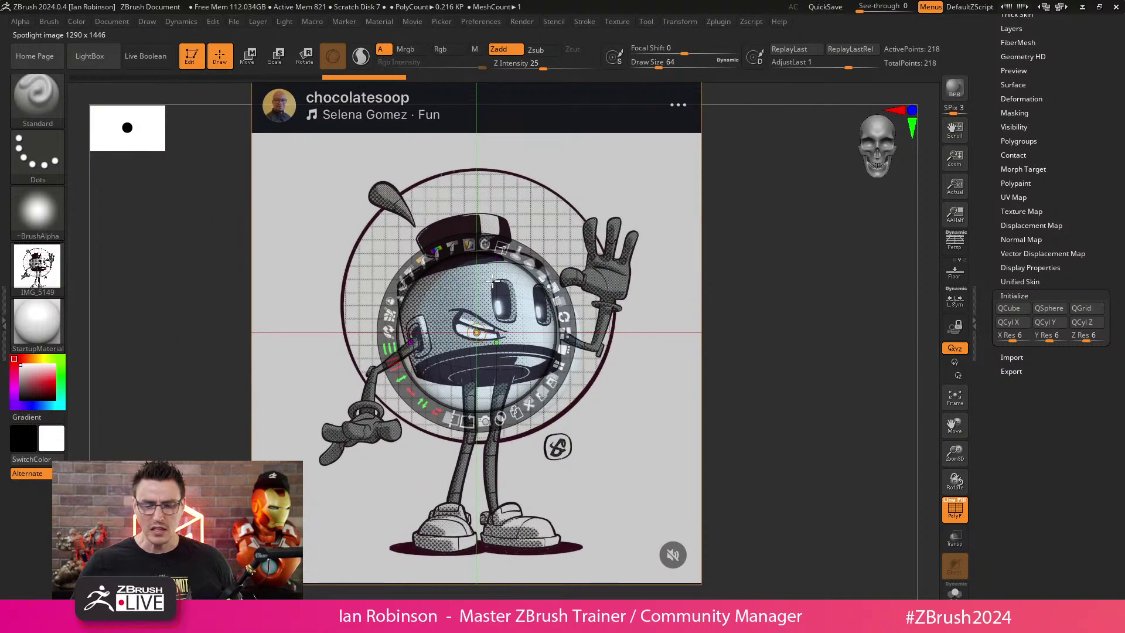
key("z")
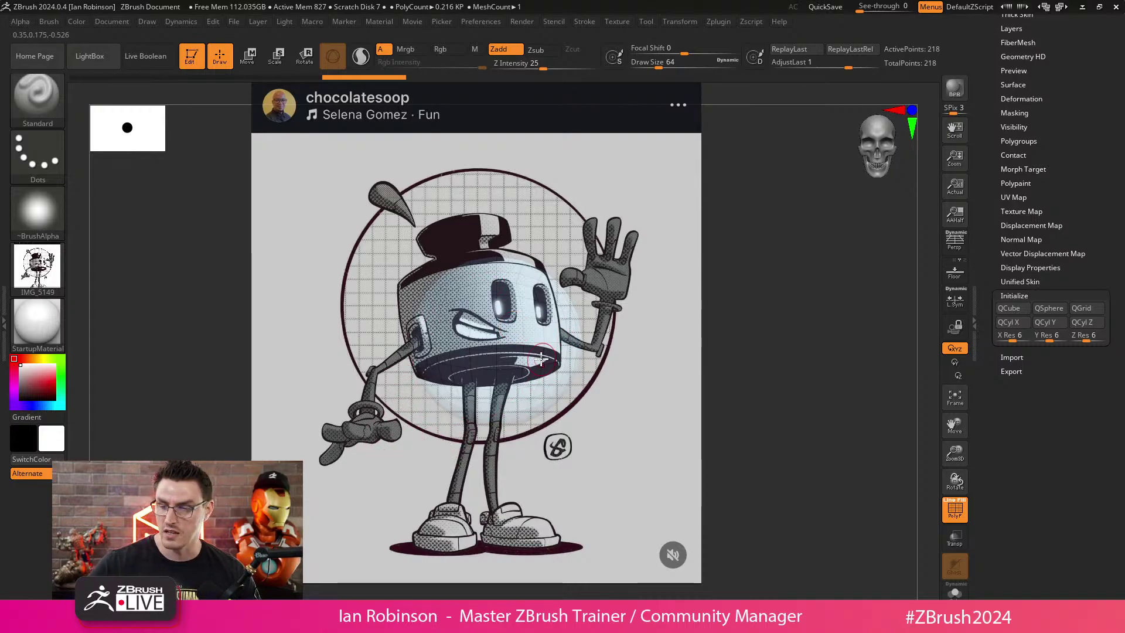
Resume Spotlight editing, shrink the reference image and place it on the canvas to the left of the sphere.
key("z")
left_click_drag(502, 249, 426, 260)
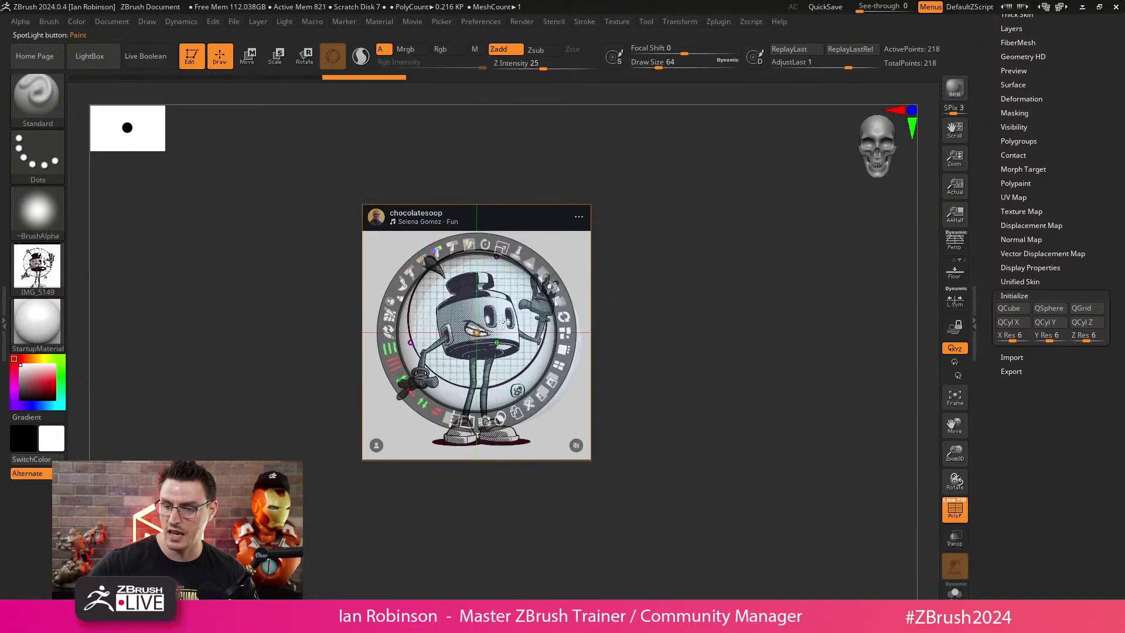
left_click_drag(513, 328, 246, 278)
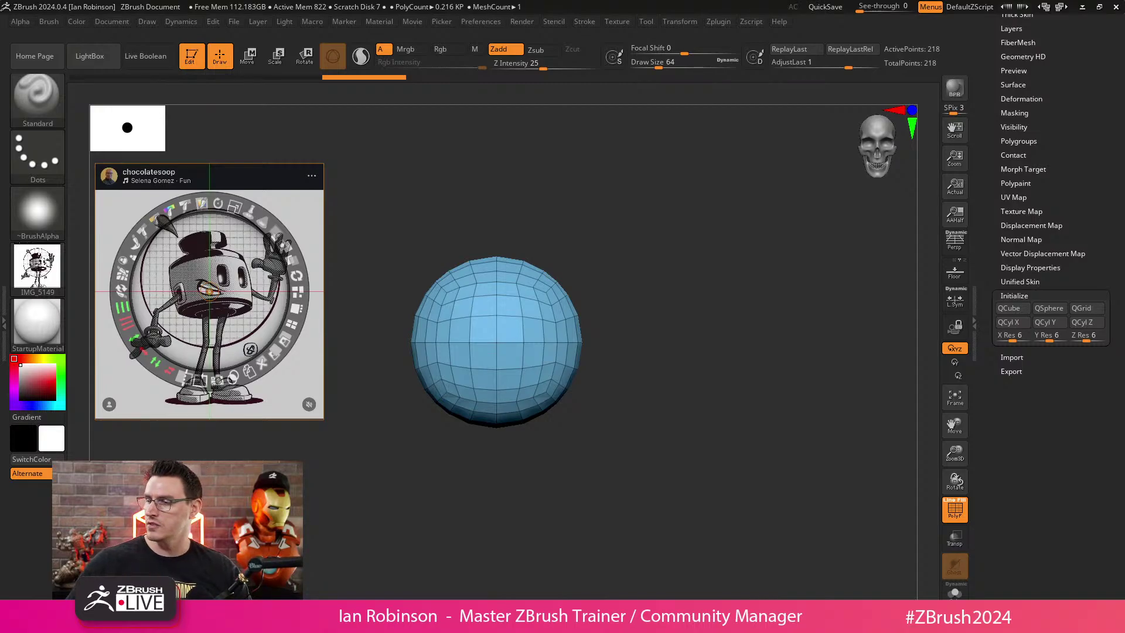
Duplicate the sphere in the Subtool list and delete the copy.
left_click_drag(1101, 88, 1101, 350)
left_click(1018, 285)
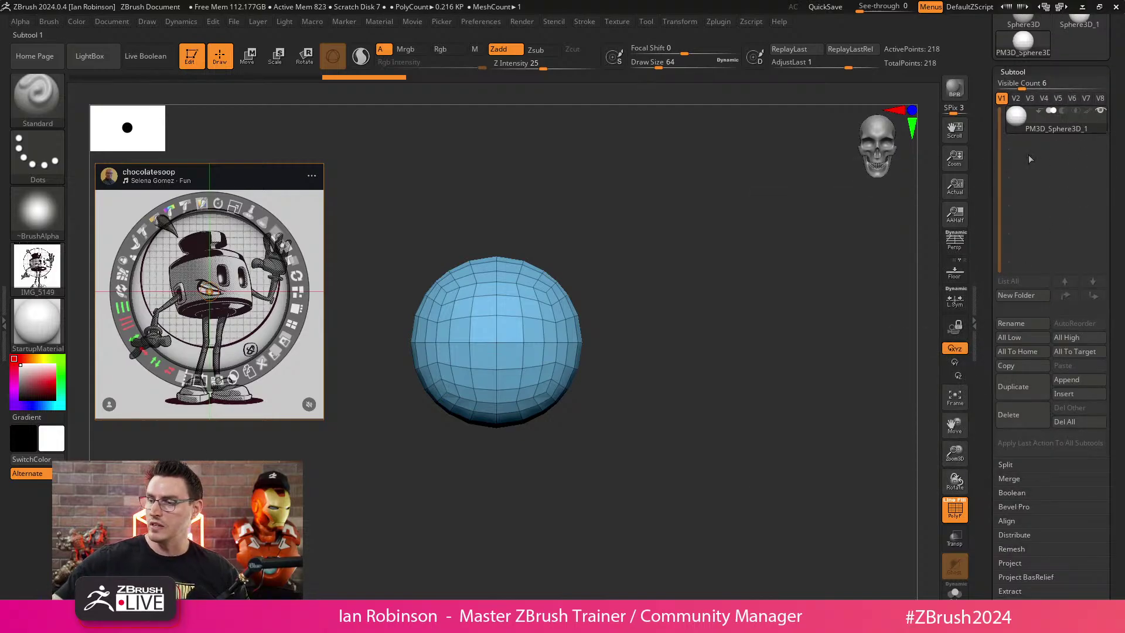
key("ctrl+shift+d")
mouse_move(1045, 148)
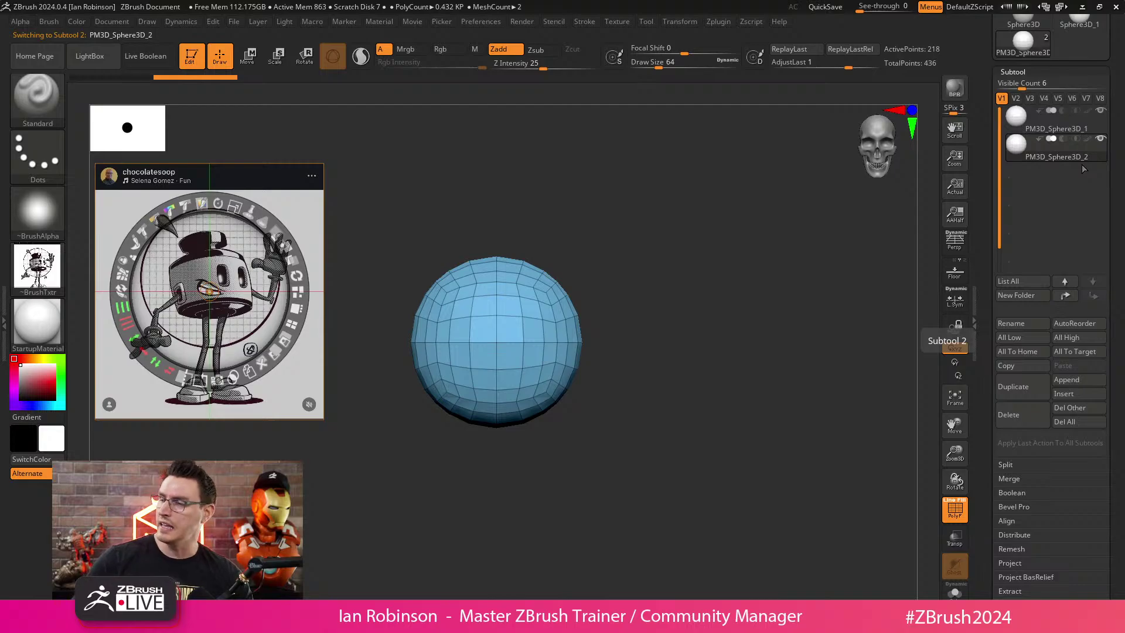
left_click(1008, 414)
left_click(914, 440)
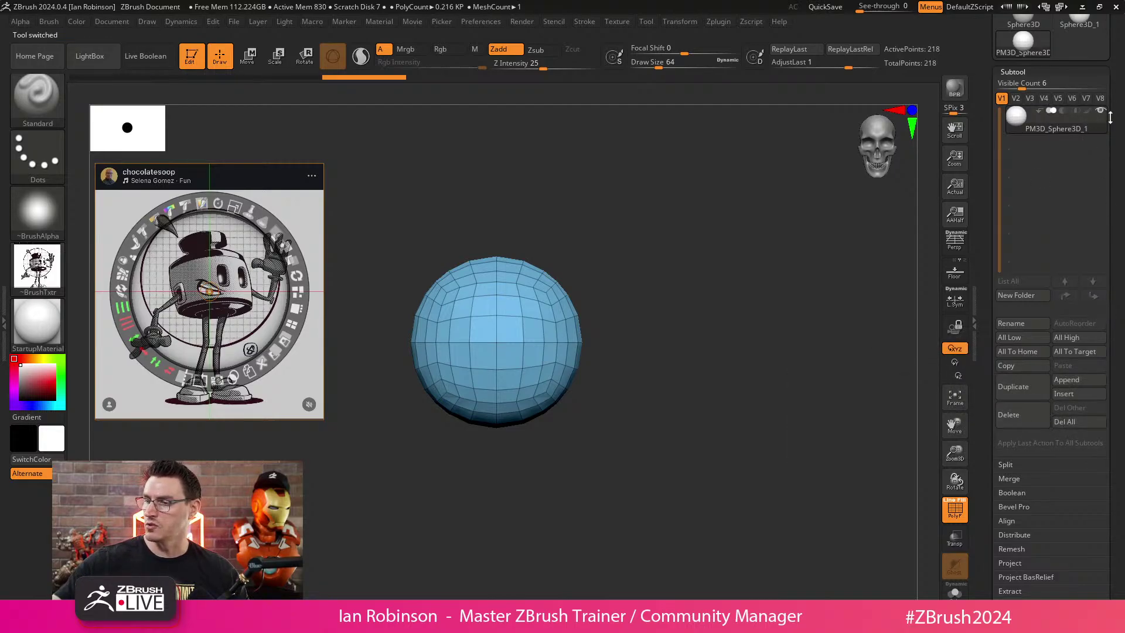
Save the sphere tool as DaCosta_Ink_Character in the DaCosta_Sculpt folder.
left_click_drag(1112, 116, 1115, 208)
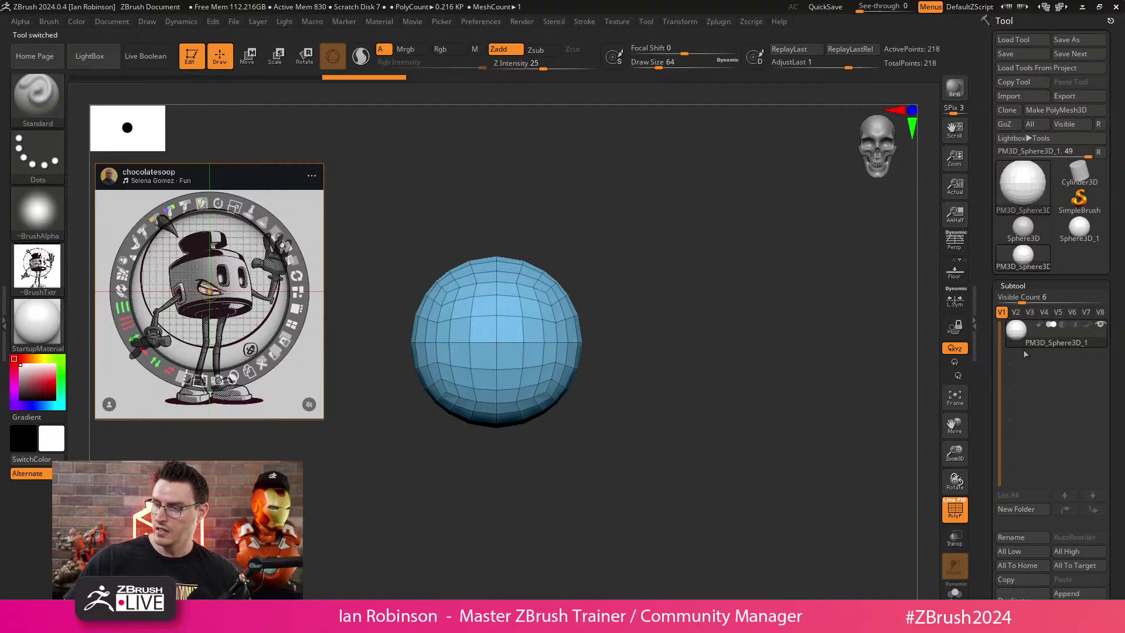
mouse_move(1039, 342)
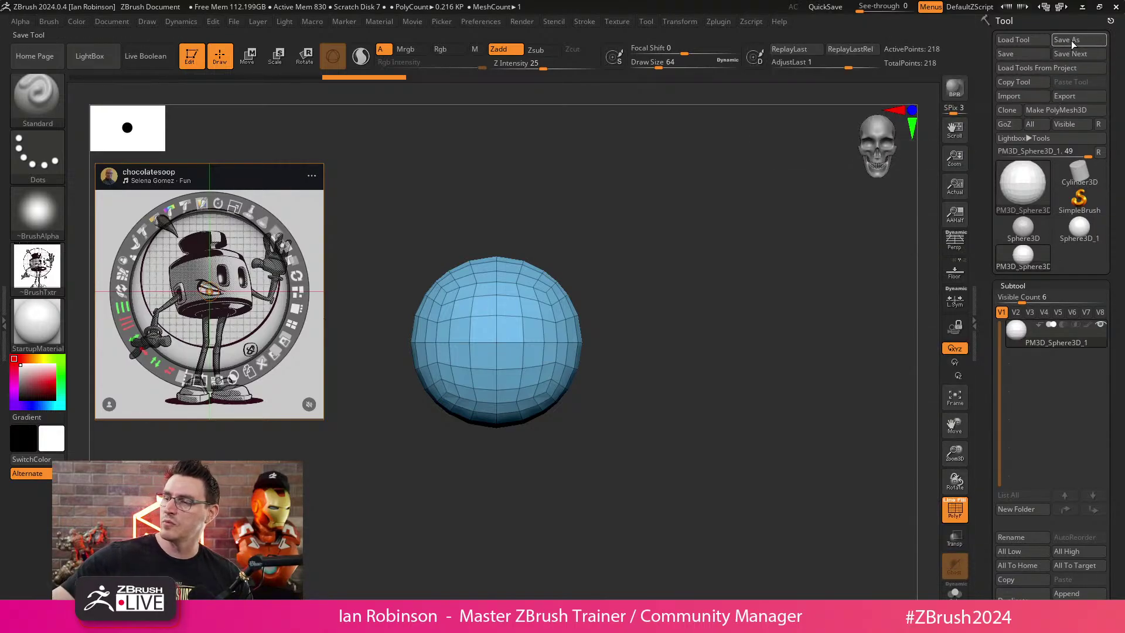
left_click(1071, 40)
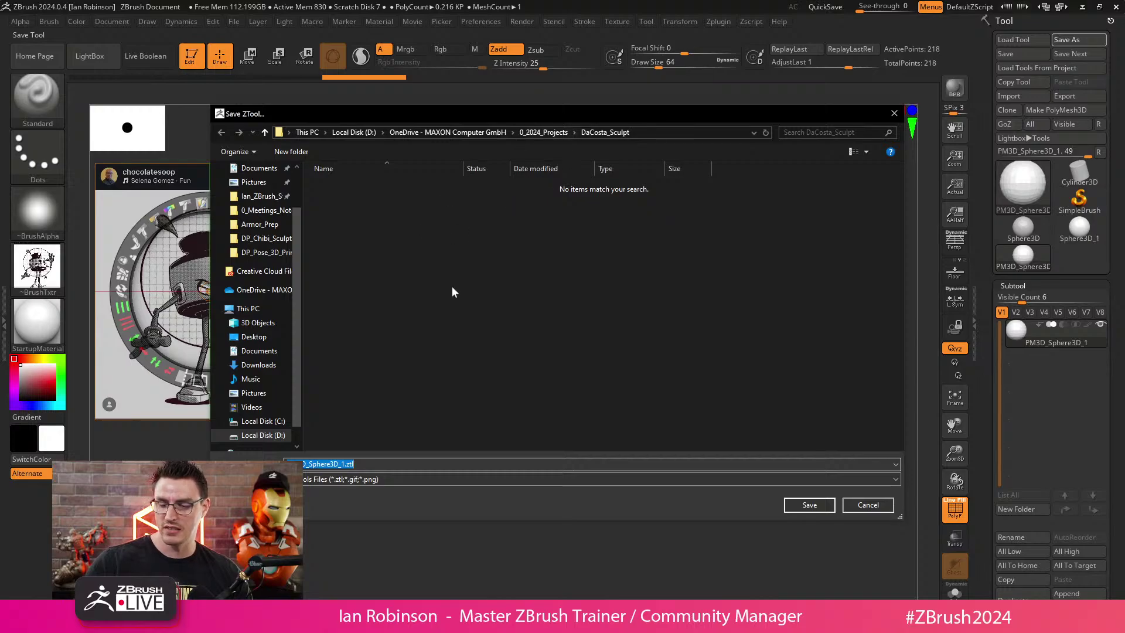
key("BackSpace")
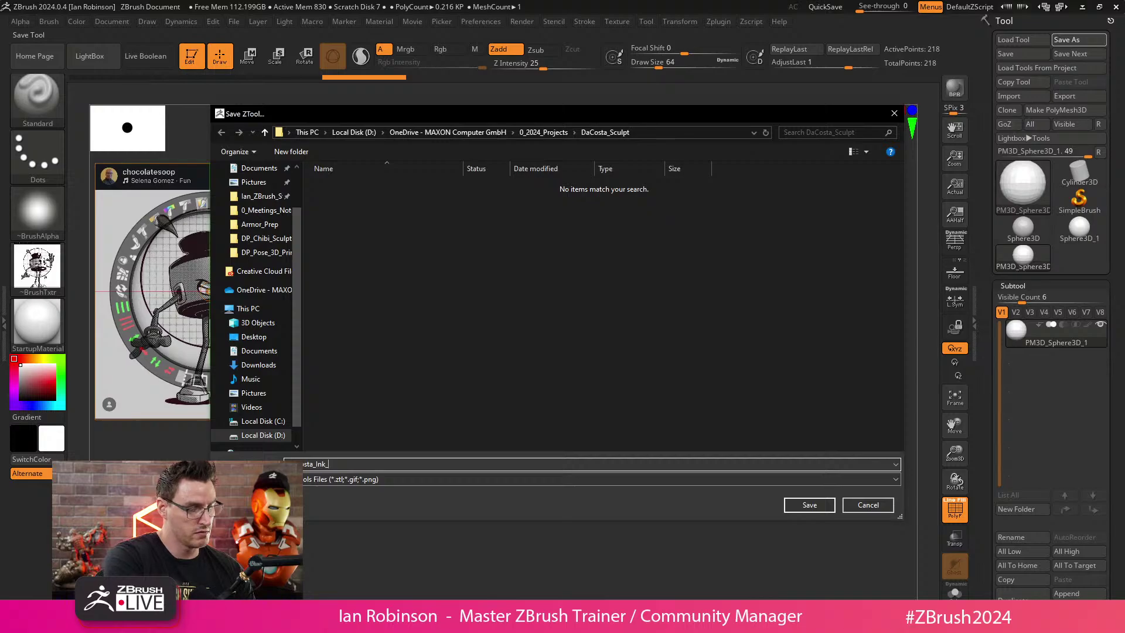
type("_Character")
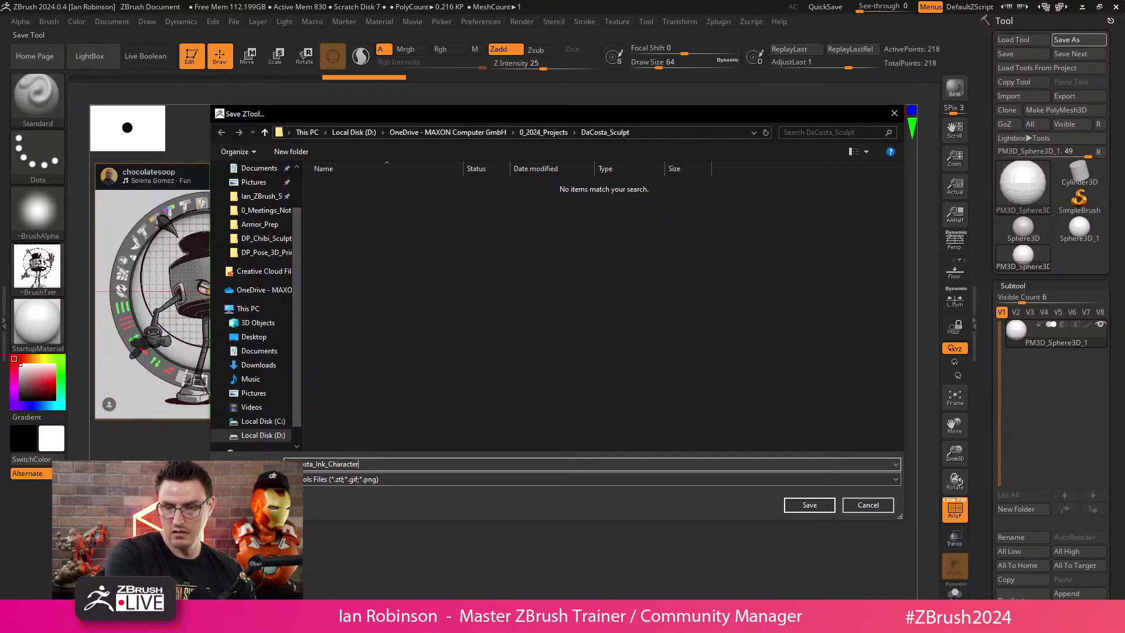
key("Return")
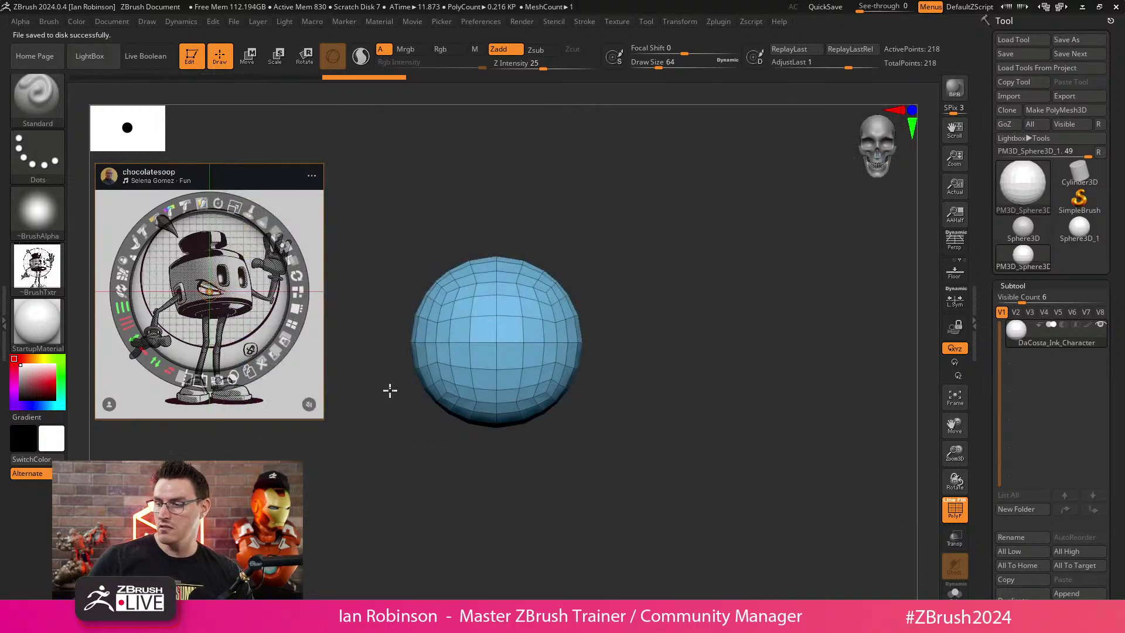
Duplicate the DaCosta_Ink_Character sphere subtool.
key("ctrl+F12")
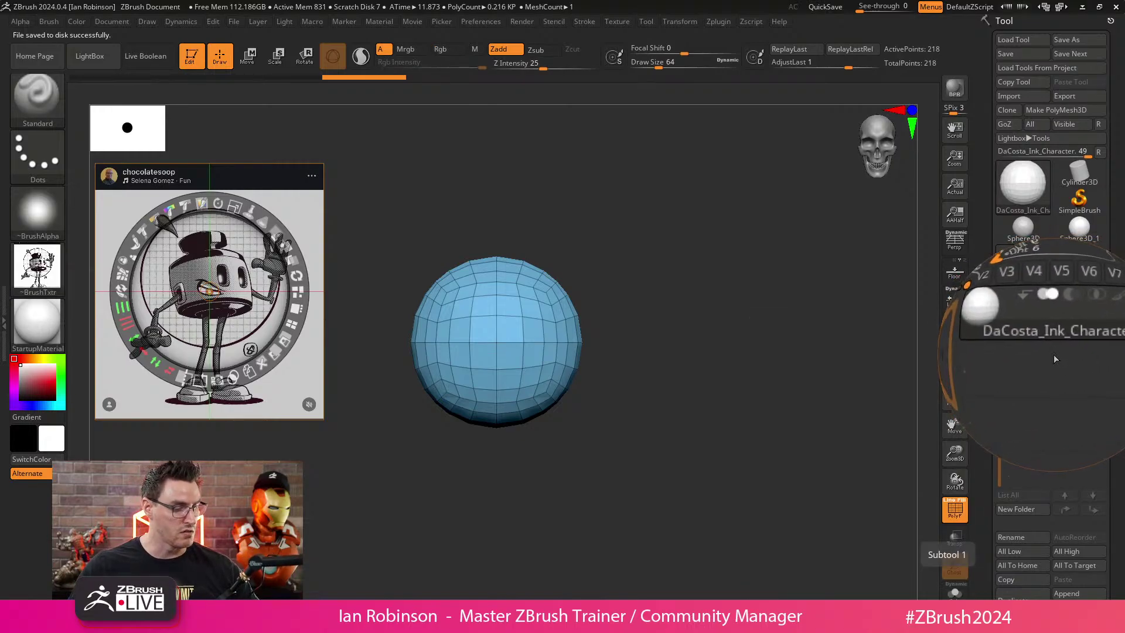
key("ctrl+F12")
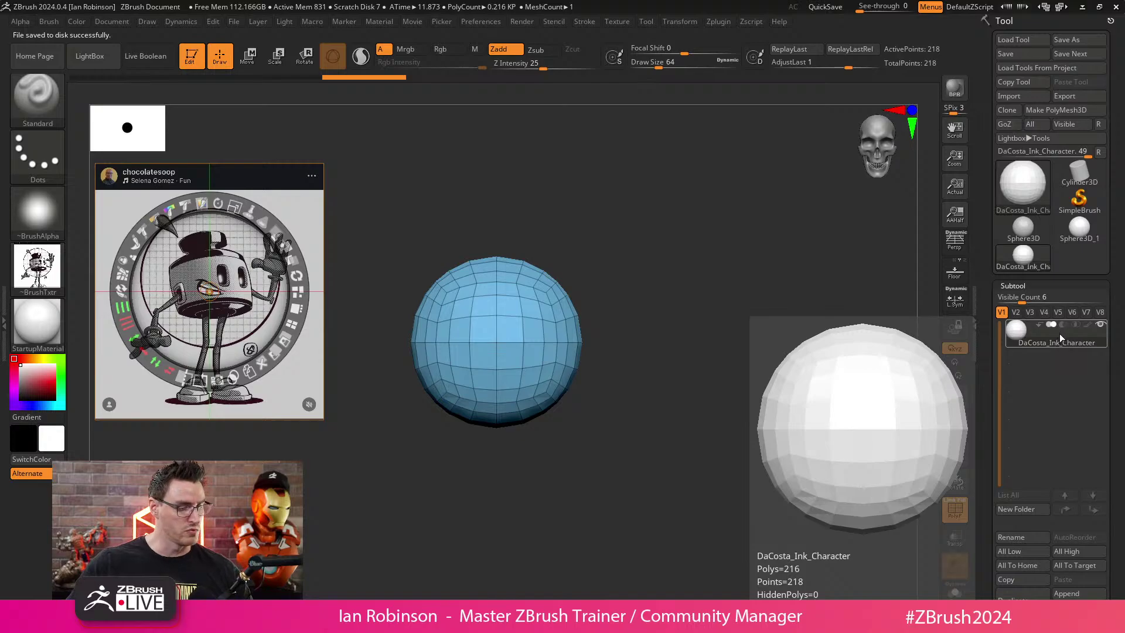
key("ctrl+shift+d")
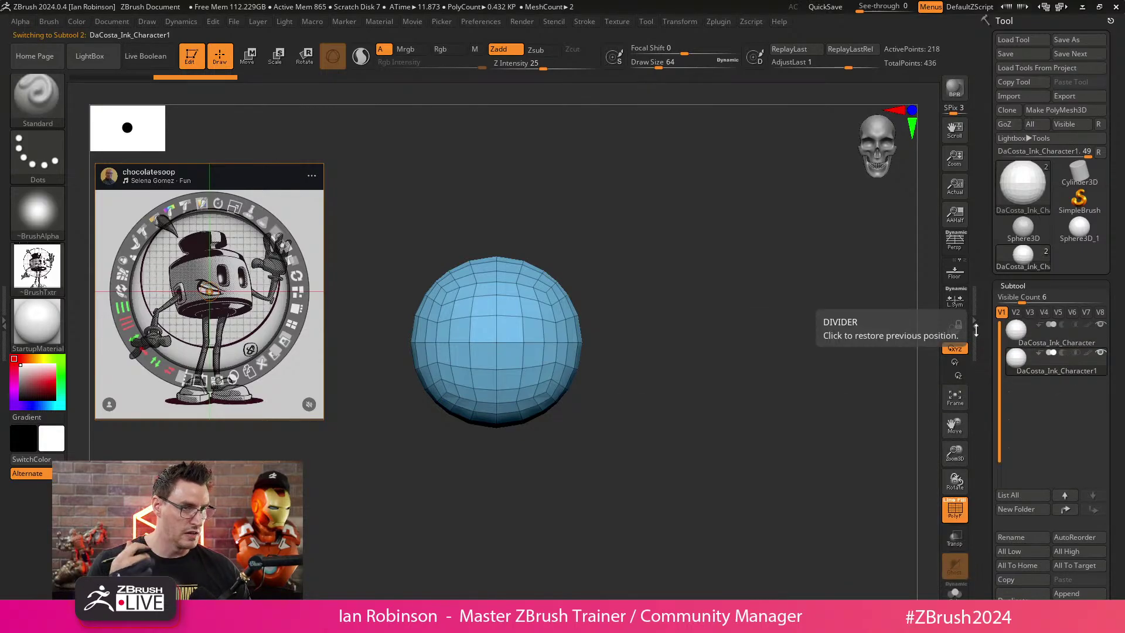
Shift the reference image slightly down the canvas and exit Spotlight editing.
left_click_drag(636, 258, 636, 283)
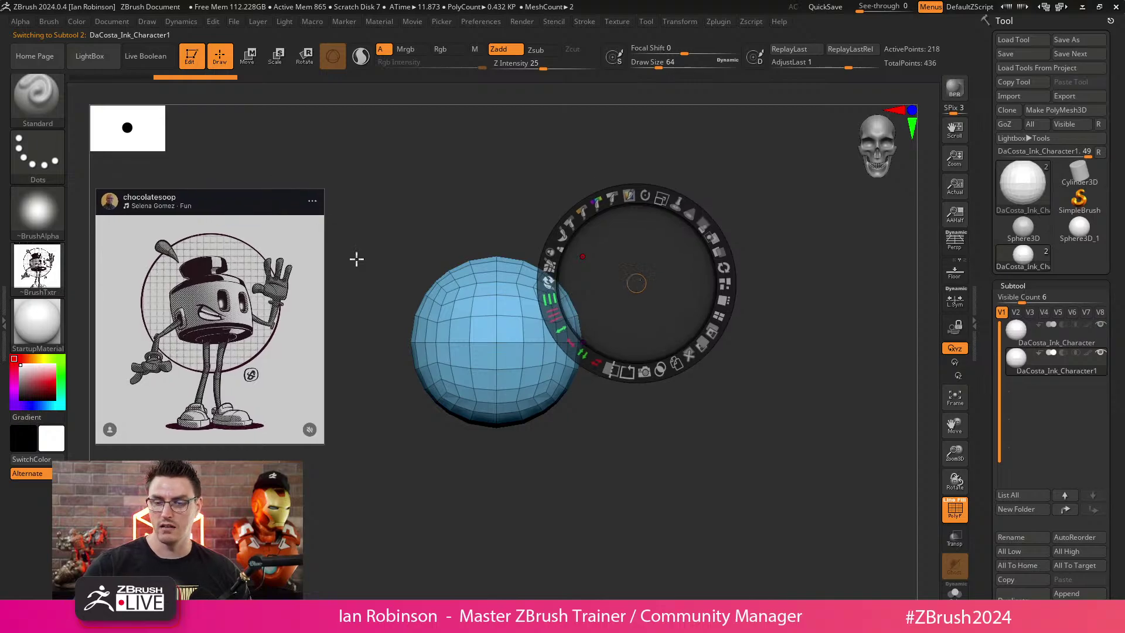
key("z")
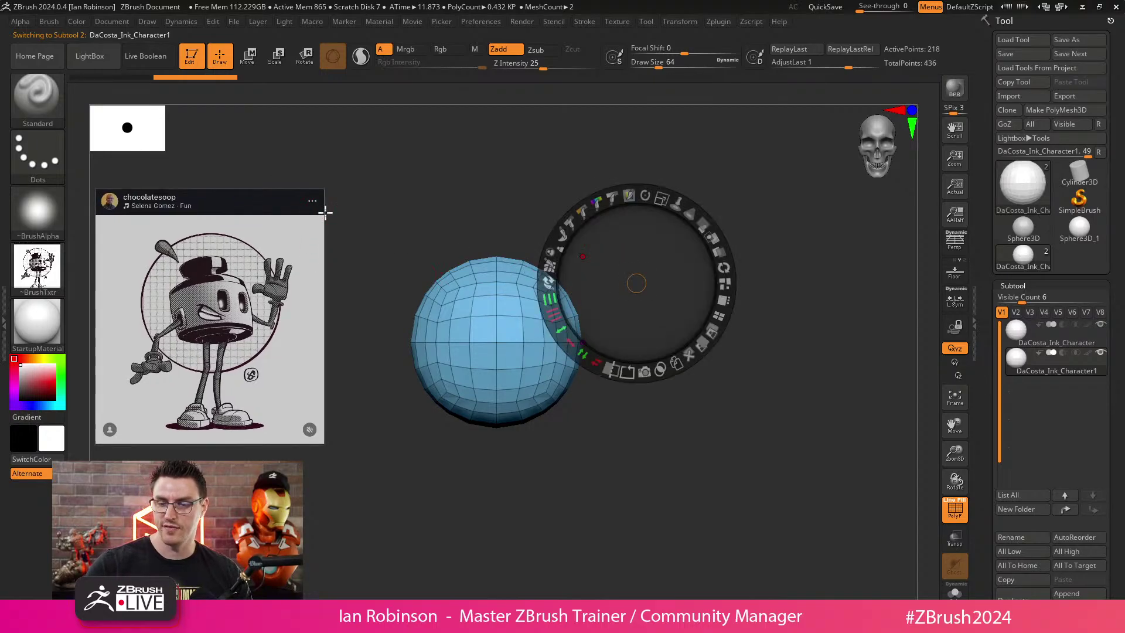
key("z")
key("z")
Examine the sphere beside and behind the reference image at different zoom levels and positions.
left_click_drag(655, 239, 663, 269, "alt")
left_click_drag(645, 315, 572, 512, "alt")
key("shift+s")
key("ctrl+n")
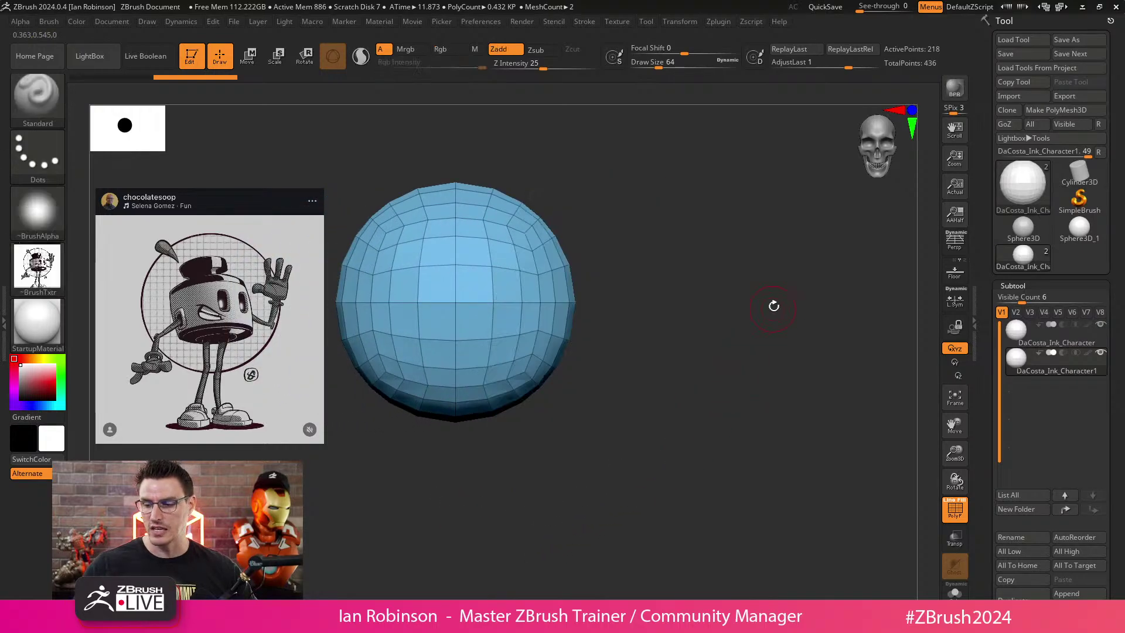
left_click_drag(779, 247, 784, 285, "alt")
left_click_drag(736, 322, 807, 364, "alt")
left_click_drag(794, 316, 806, 350, "alt")
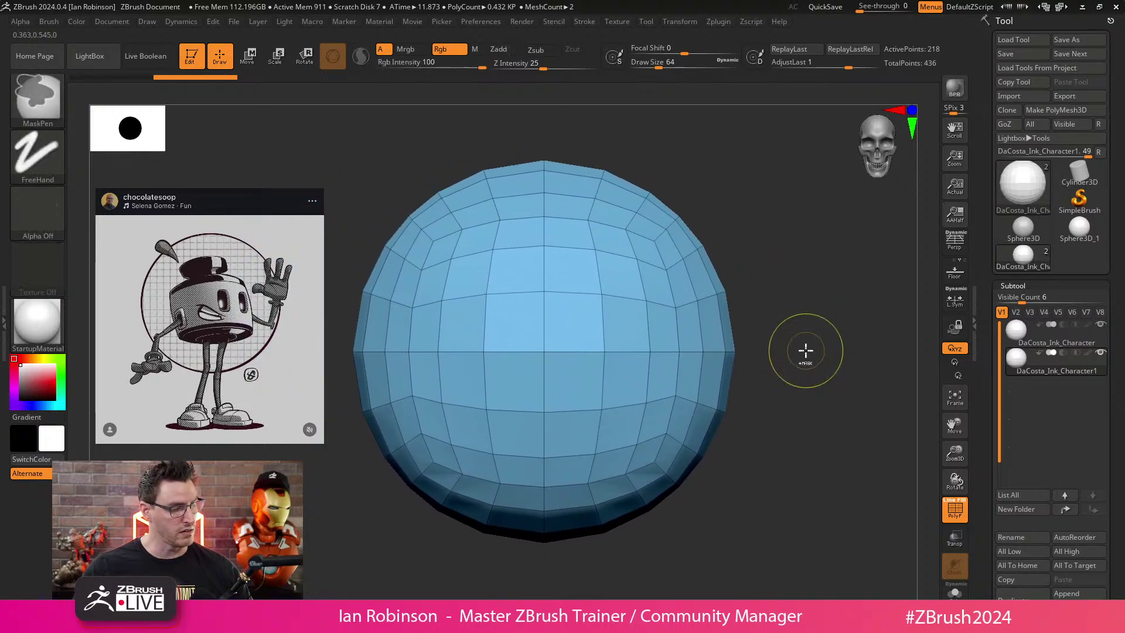
key("ctrl+s")
key("Escape")
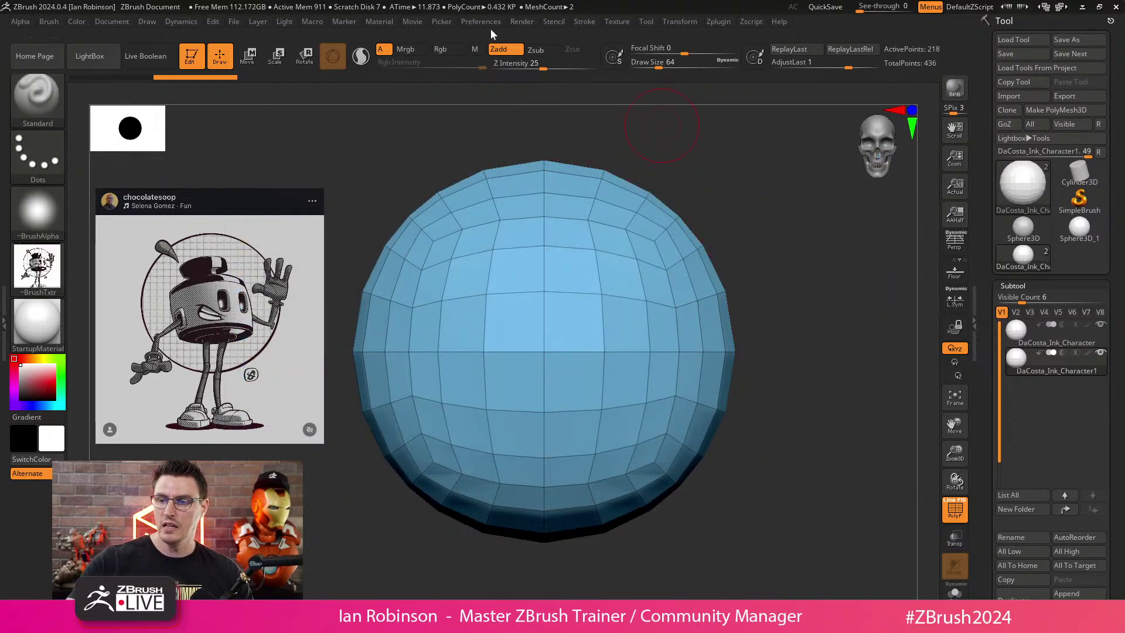
left_click(111, 22)
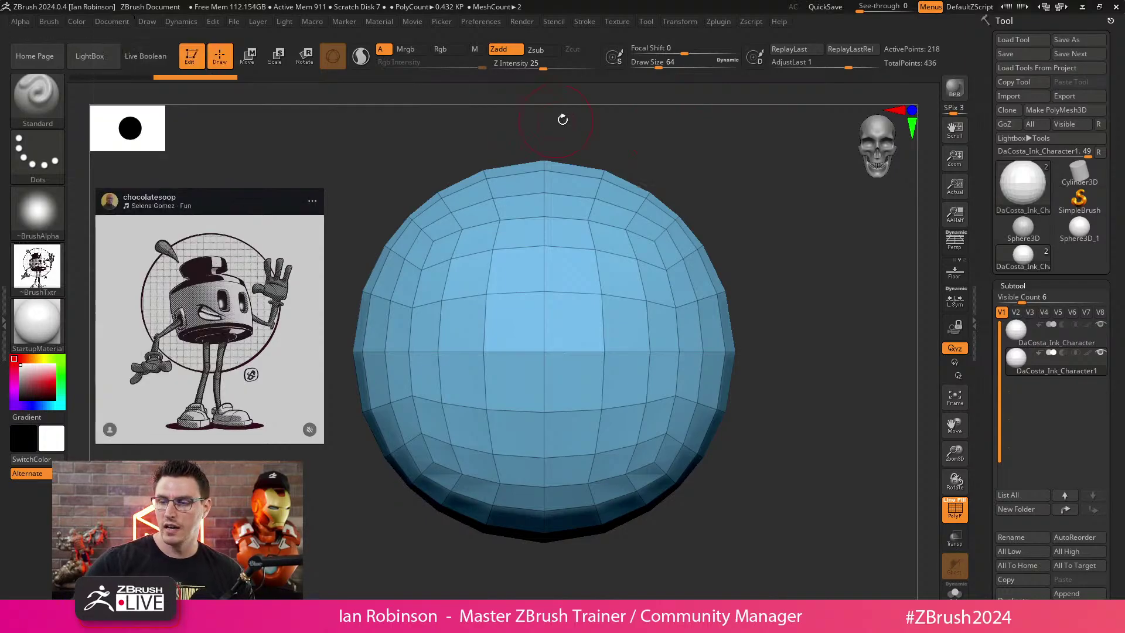
key("shift+x")
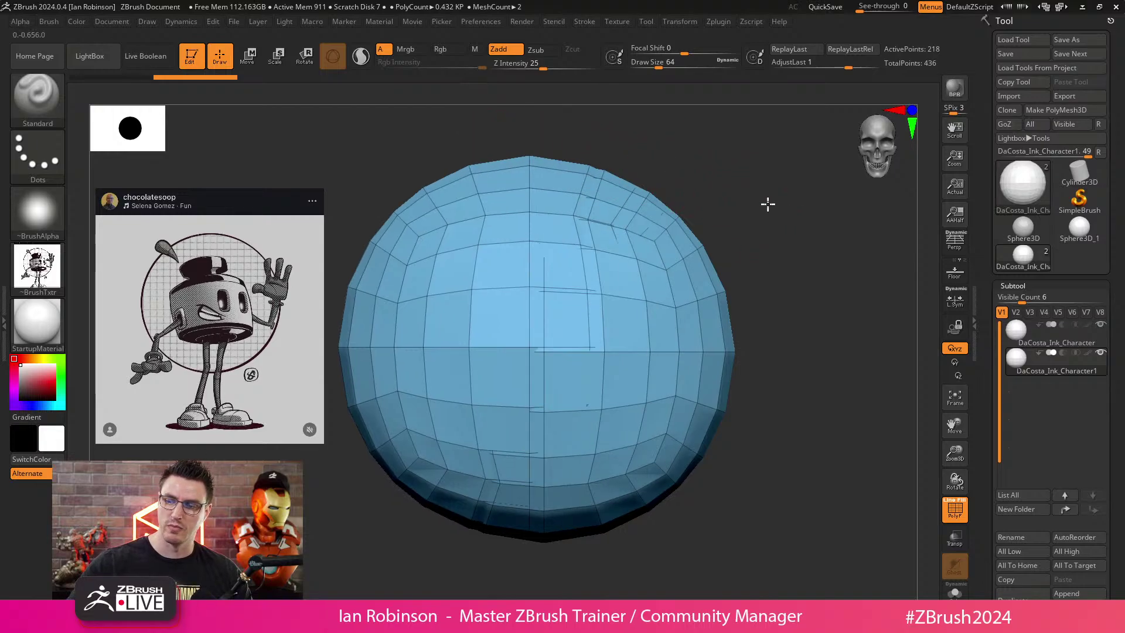
left_click(649, 191, "ctrl+shift")
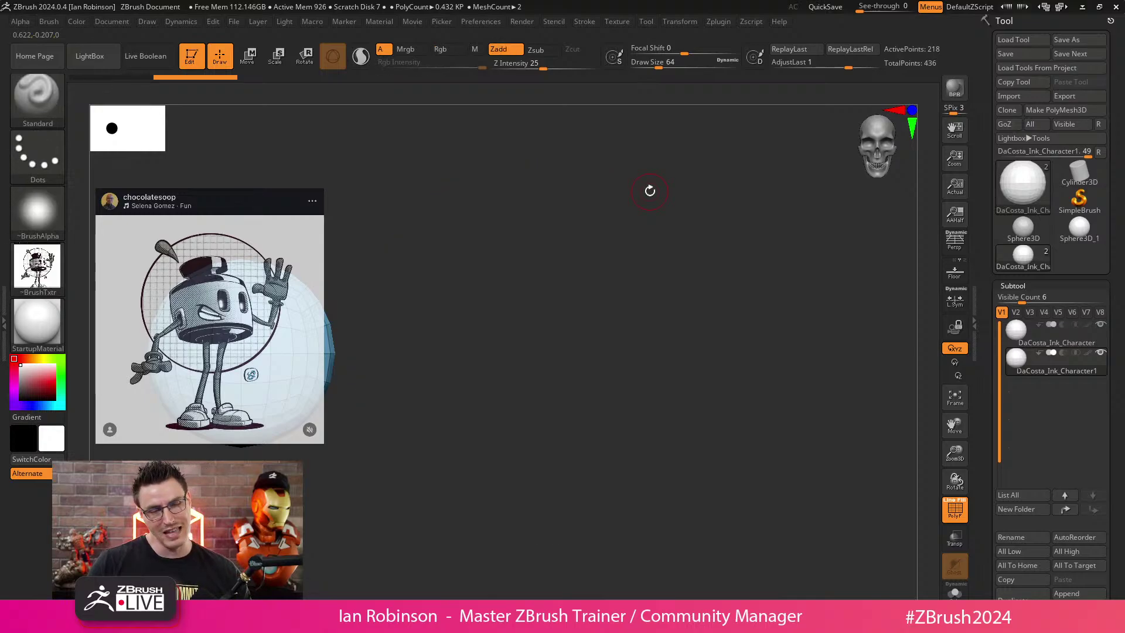
key("shift+x")
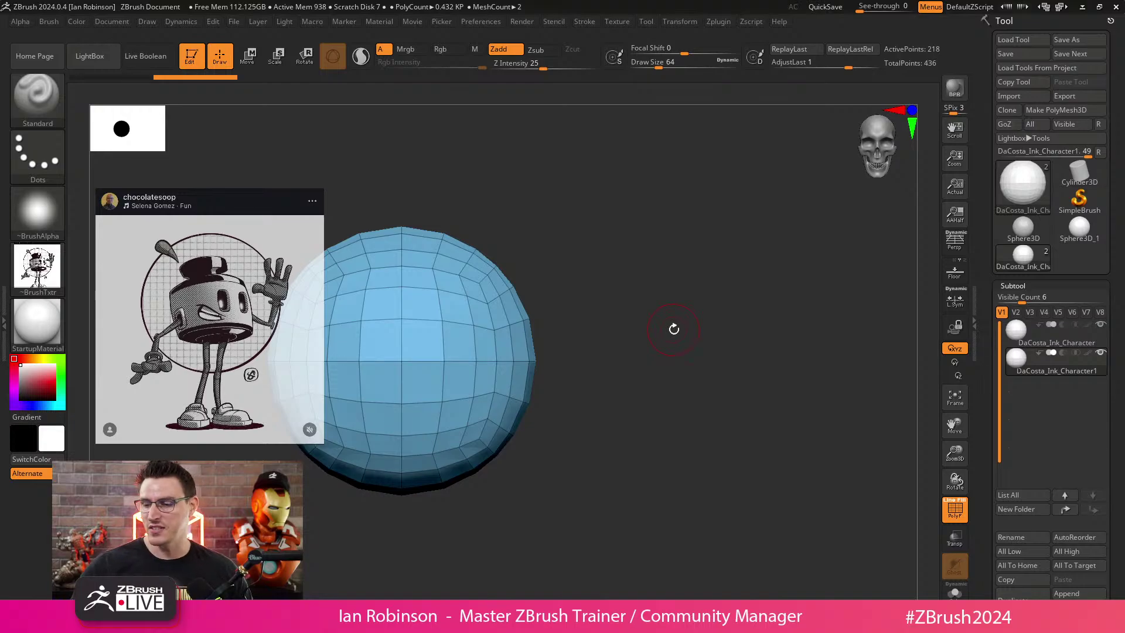
left_click_drag(673, 329, 747, 299, "alt")
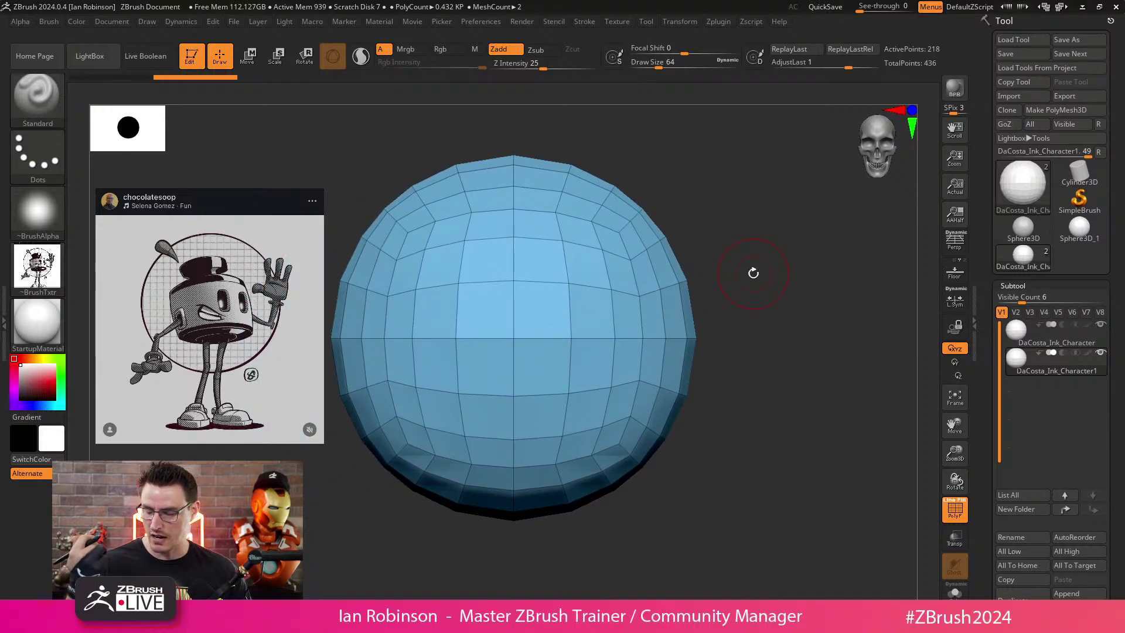
left_click_drag(753, 273, 742, 307, "alt")
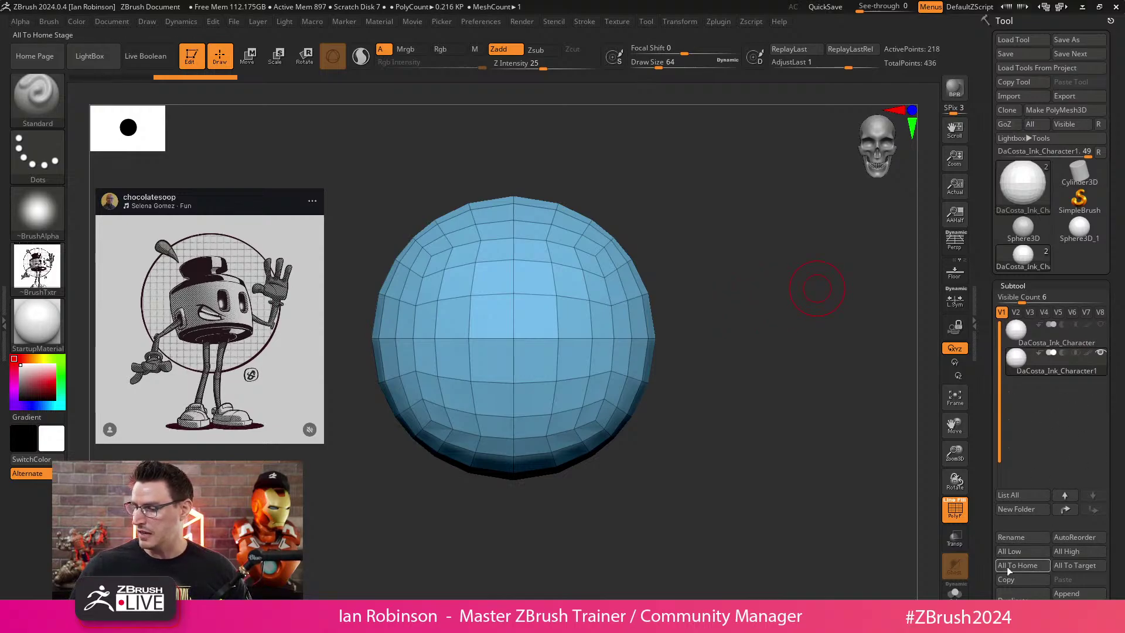
Delete the duplicate DaCosta_Ink_Character1 sphere subtool.
left_click_drag(1116, 476, 1123, 346)
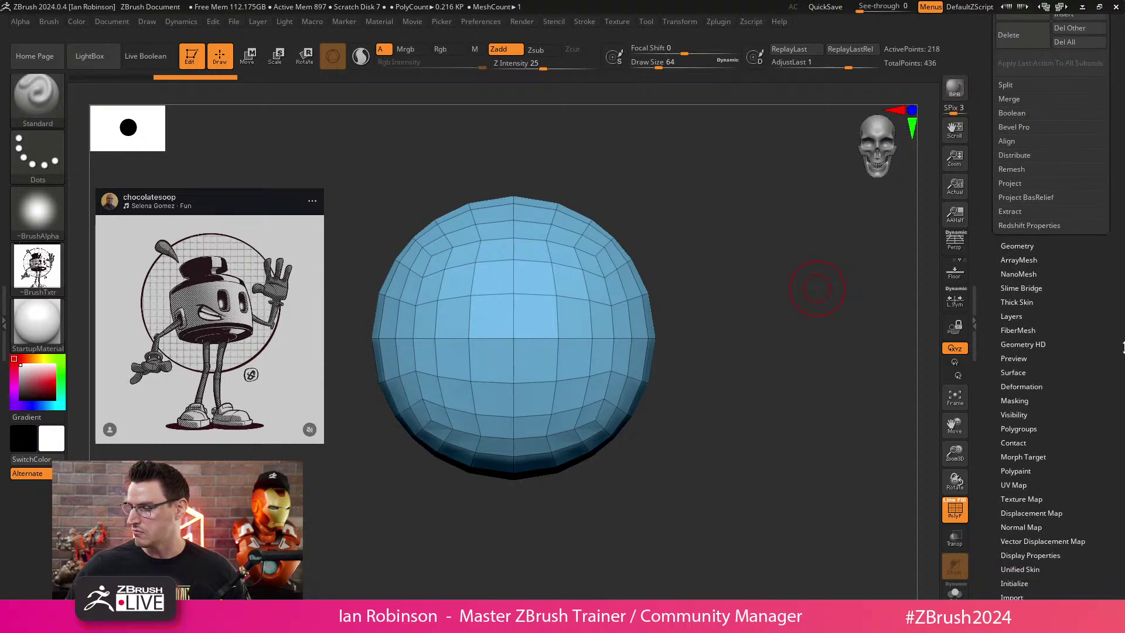
left_click_drag(1061, 469, 1024, 517)
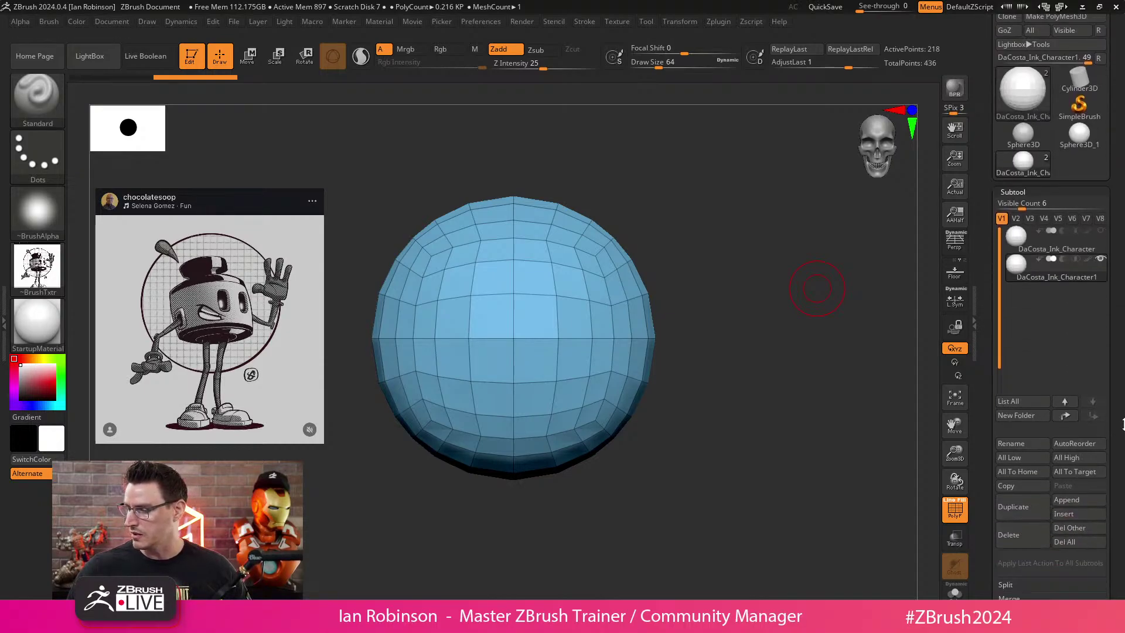
left_click(1008, 534)
left_click(915, 550)
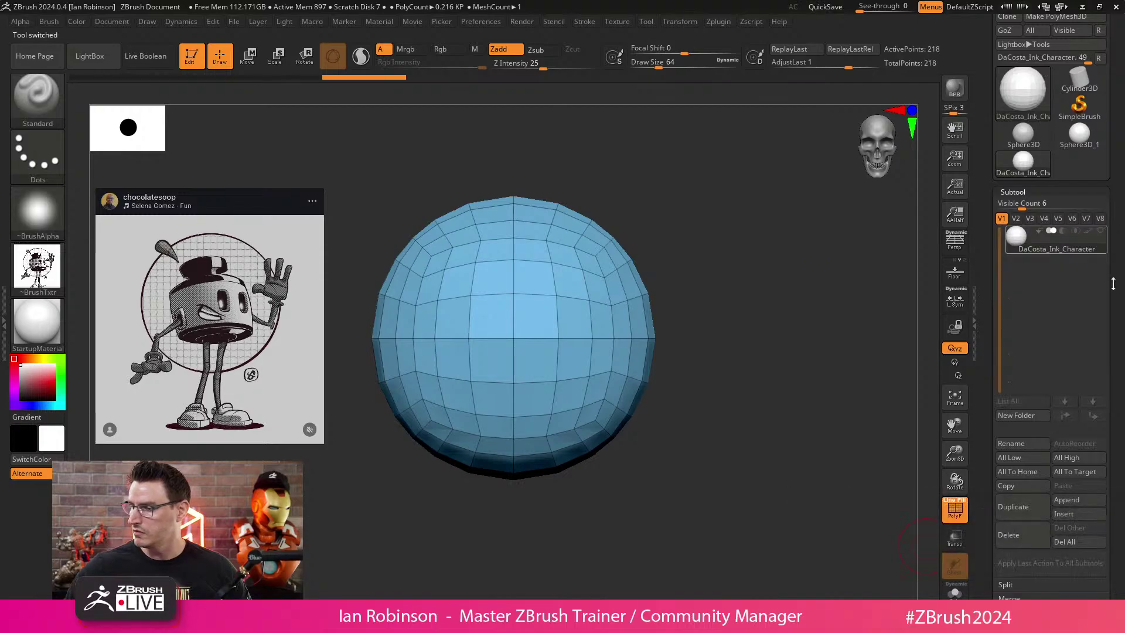
left_click_drag(1113, 283, 1115, 314)
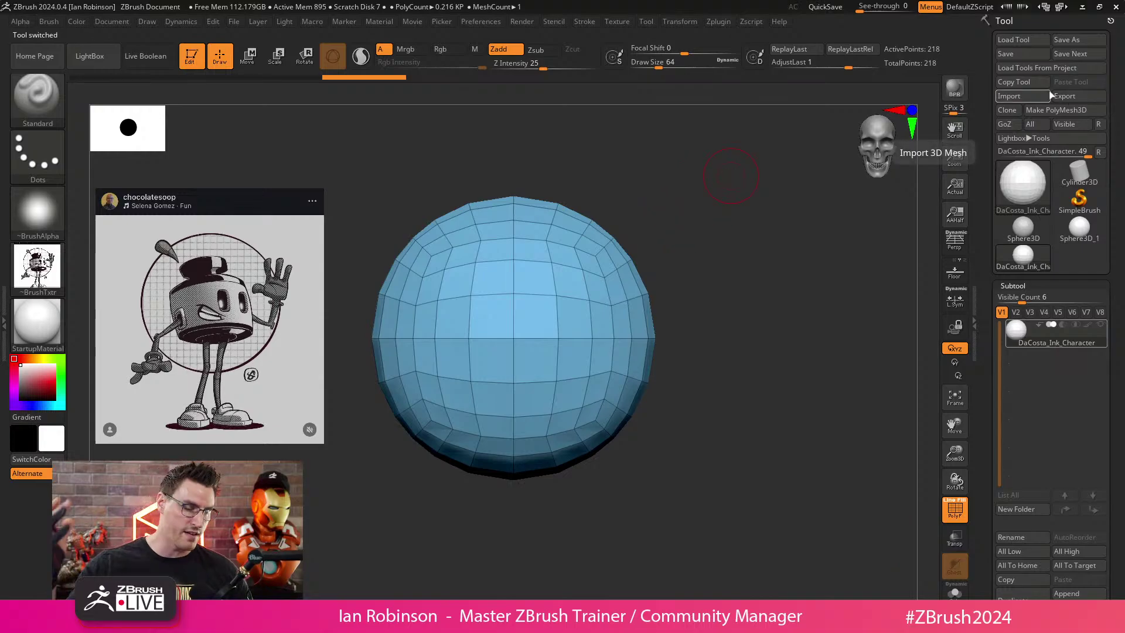
Insert a cylinder as a new subtool below the DaCosta_Ink_Character sphere.
scroll(709, 234, "up", 1)
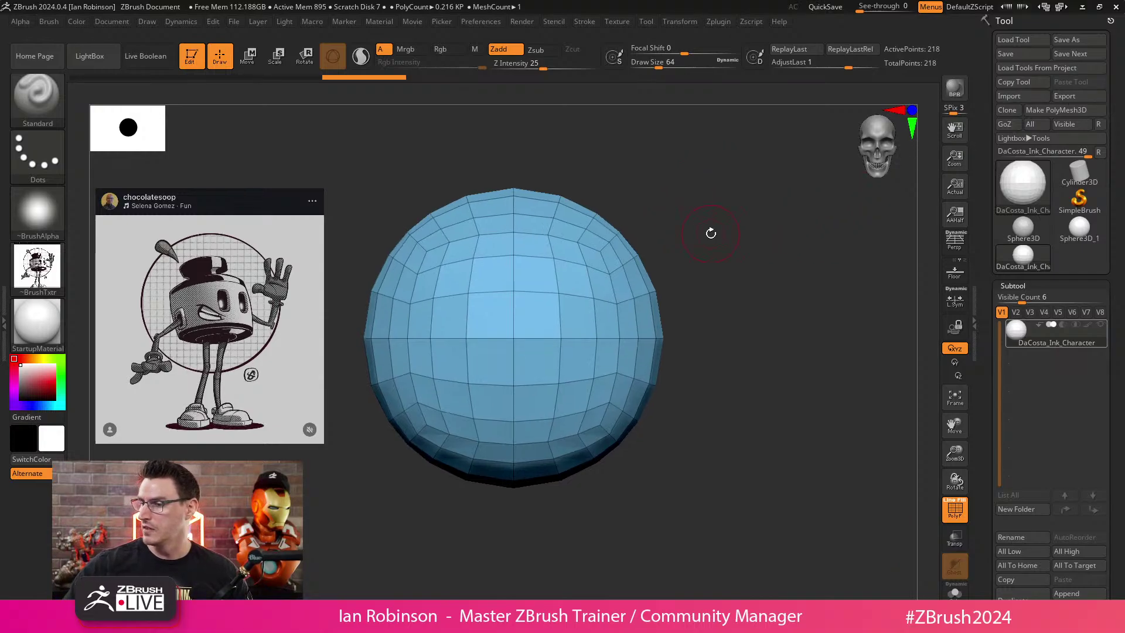
scroll(1063, 352, "down", 4)
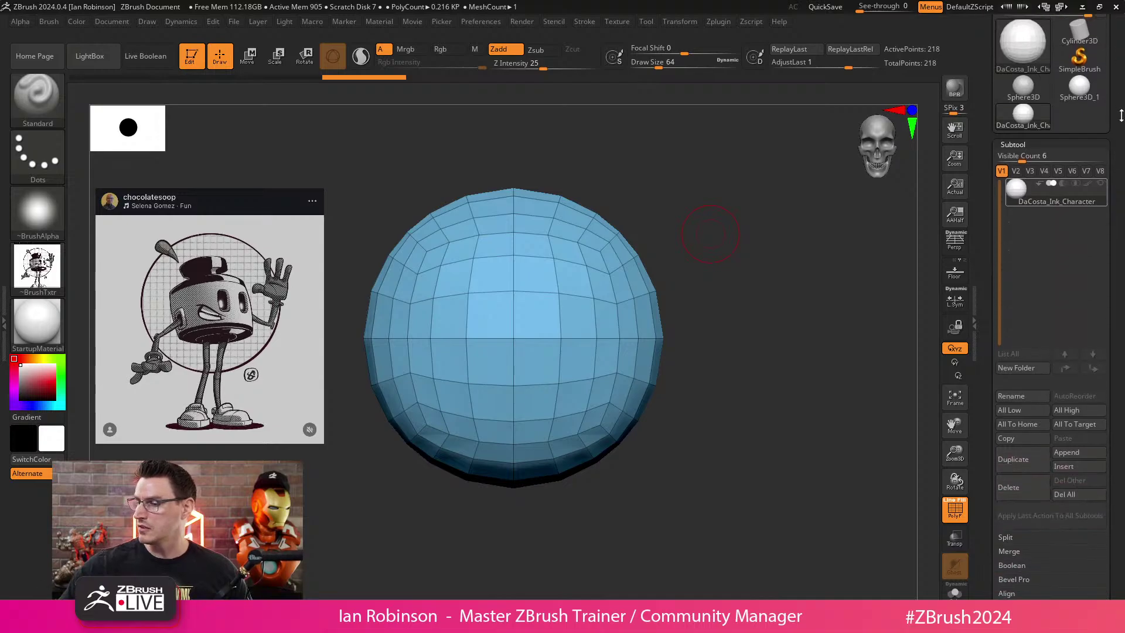
left_click(1063, 466)
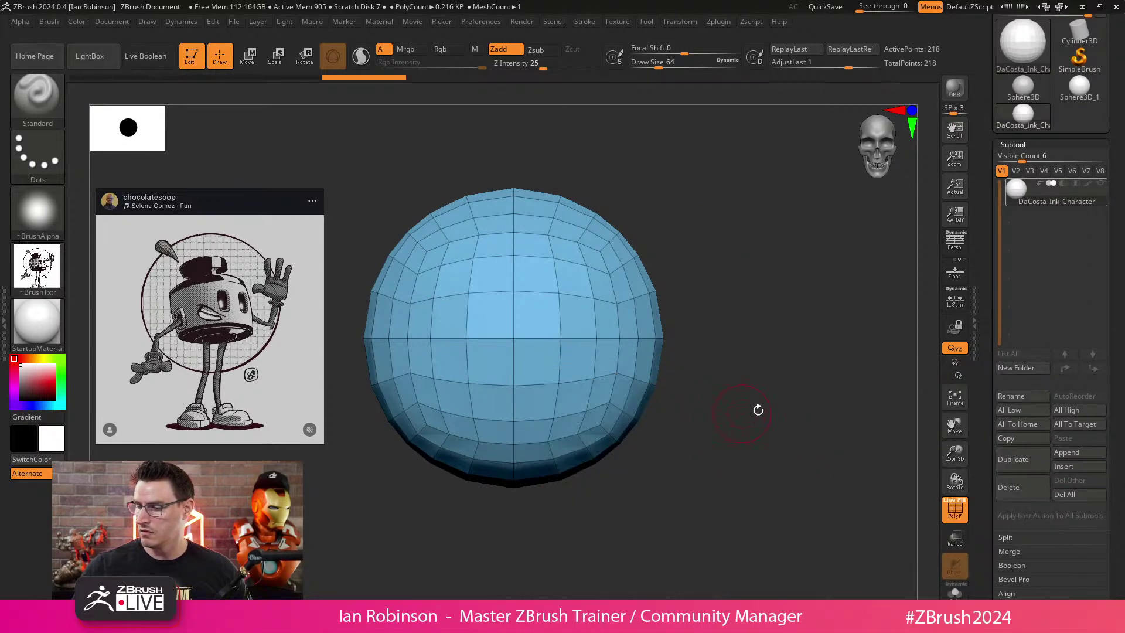
left_click(1063, 466)
left_click(673, 392)
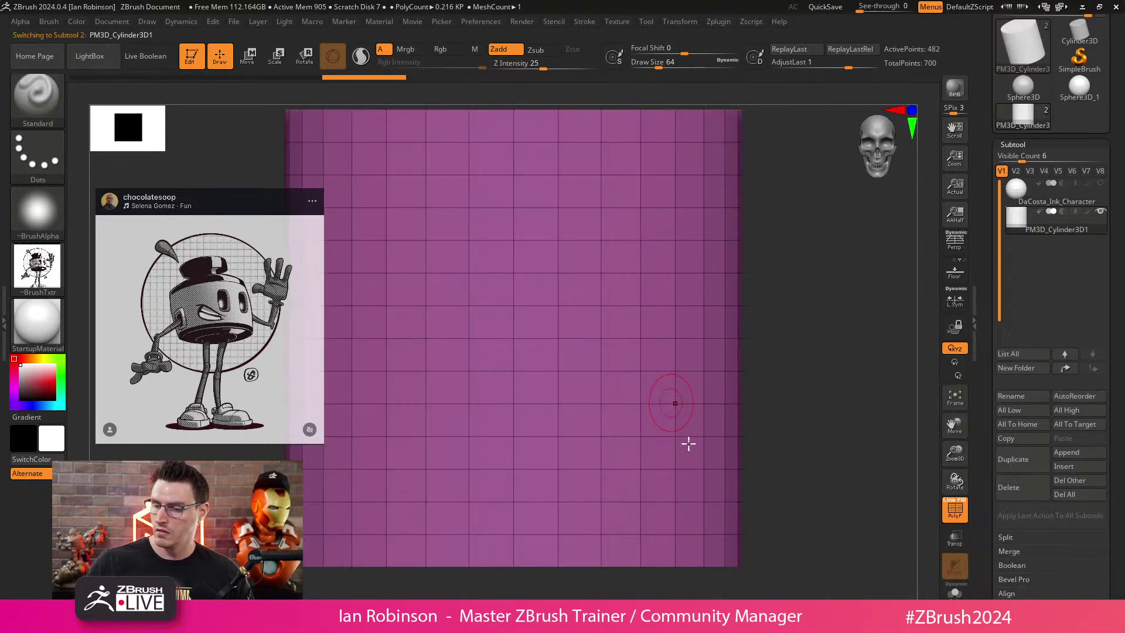
Examine the cylinder's topology from above and from the front, with and without its polyframe.
left_click_drag(764, 376, 741, 337)
key("shift+f")
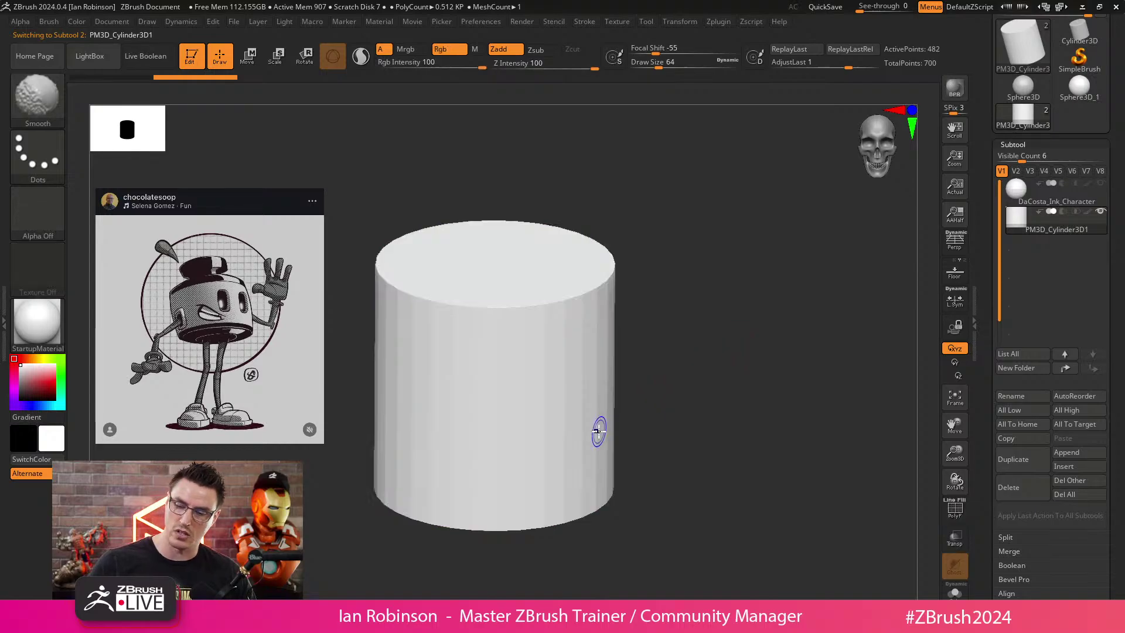
key("shift+f")
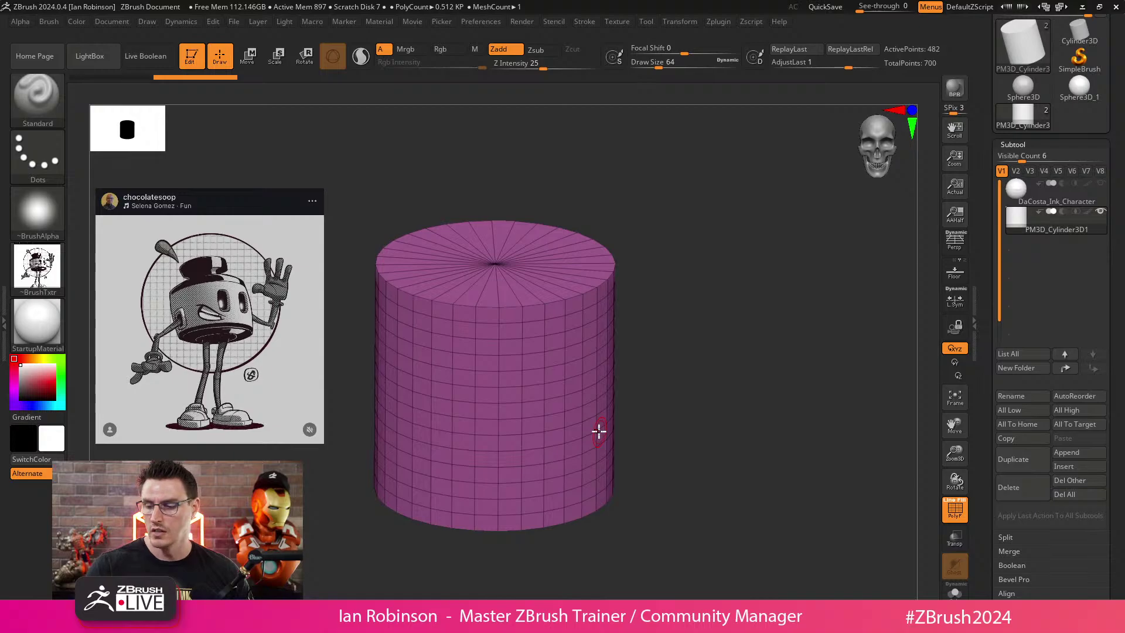
left_click_drag(630, 416, 794, 278)
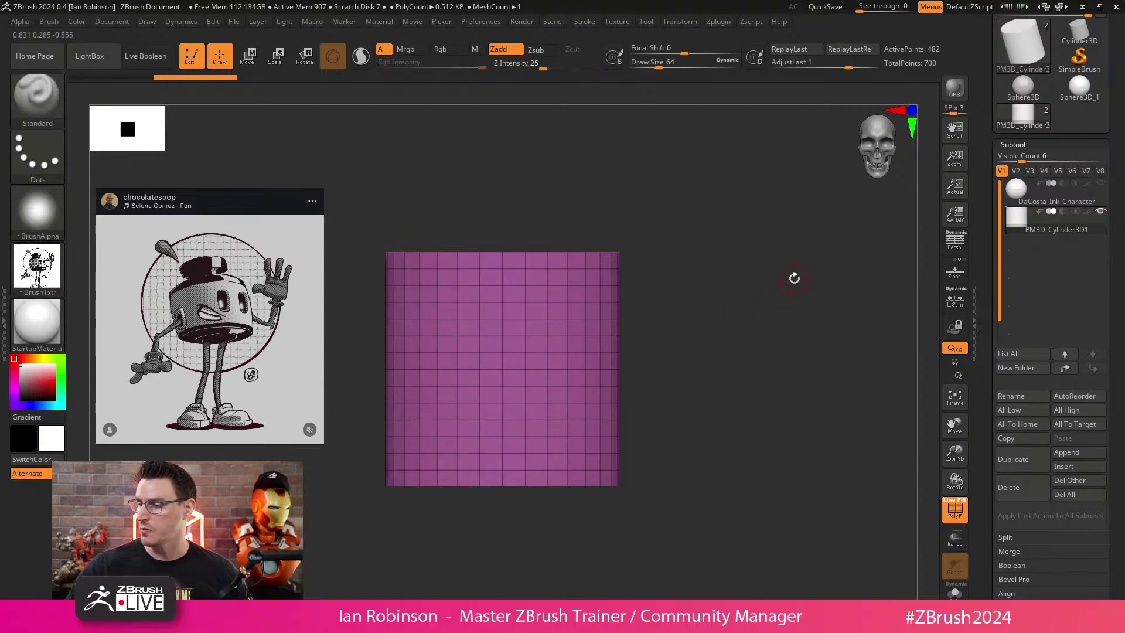
scroll(1118, 302, "down", 2)
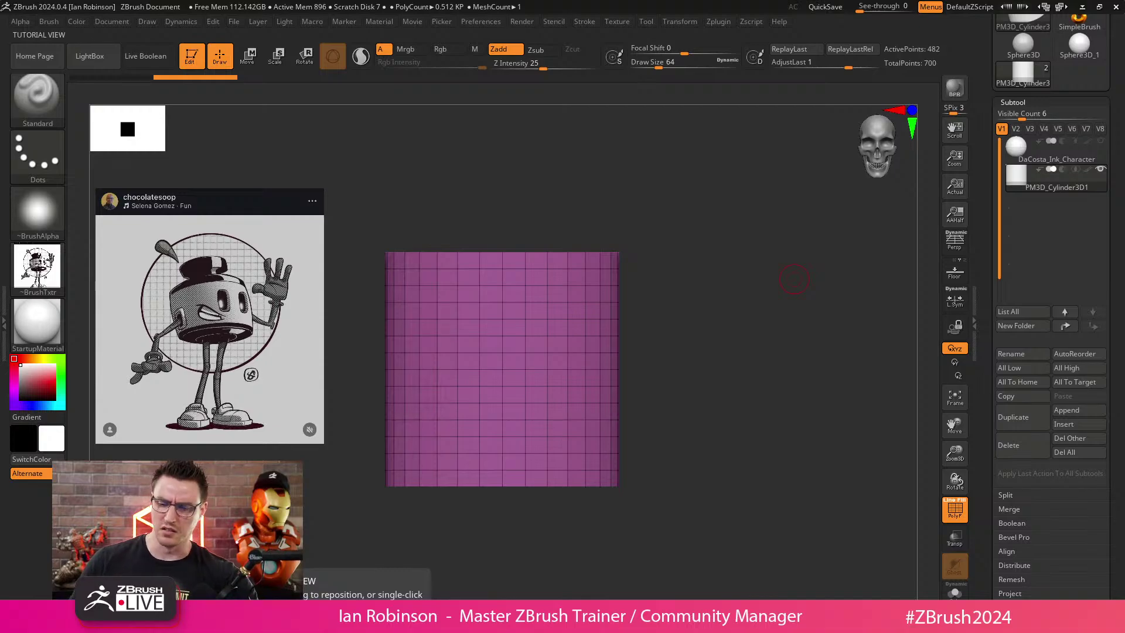
left_click_drag(668, 279, 690, 270)
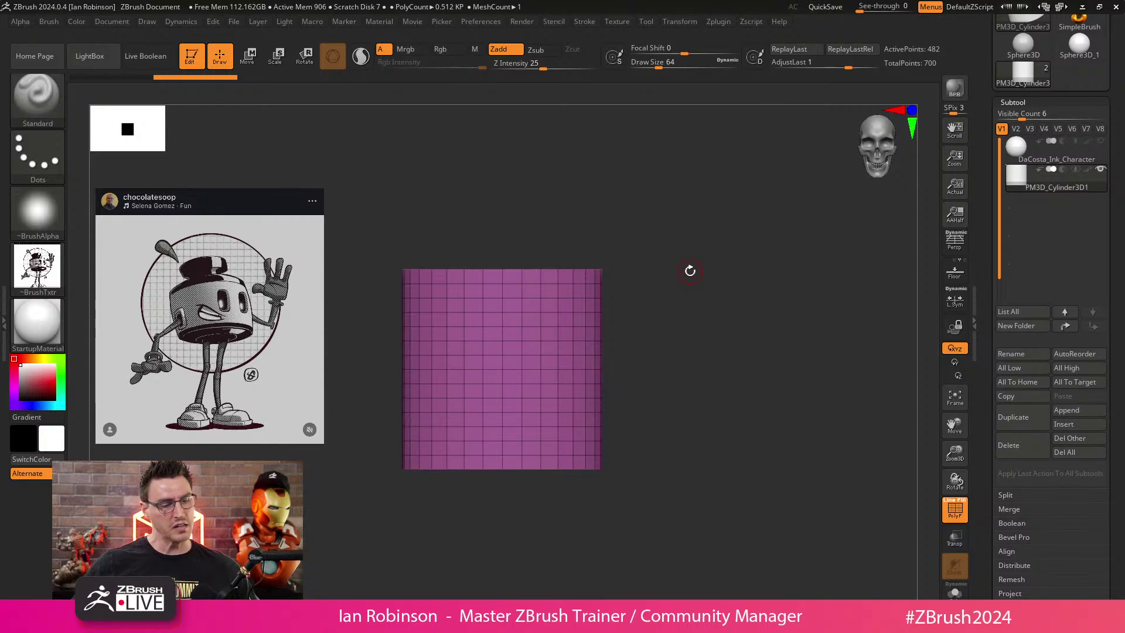
left_click_drag(673, 256, 656, 282, "alt")
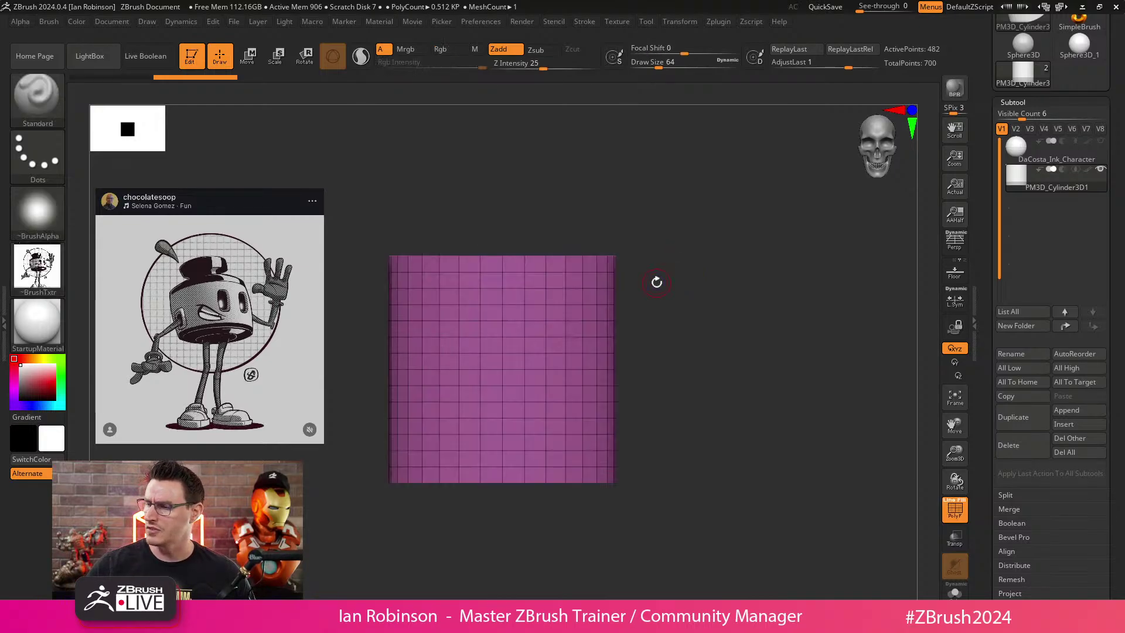
Remove the cylinder's nonessential horizontal edge loops with Delete Loops and frame the simplified mesh.
scroll(1054, 264, "down", 3)
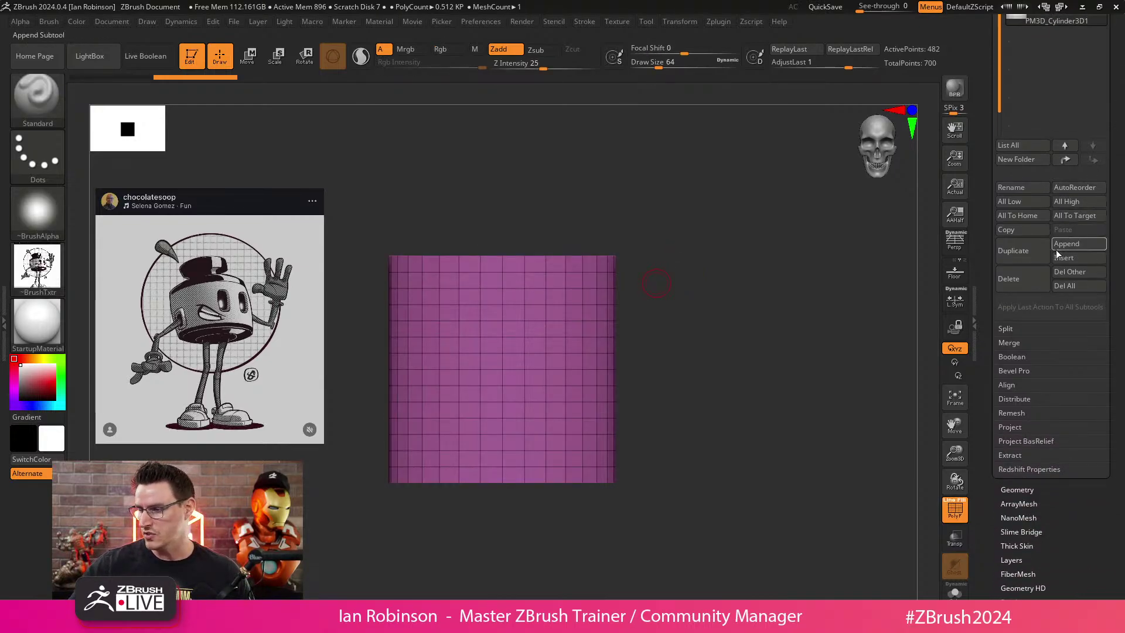
scroll(1056, 255, "down", 2)
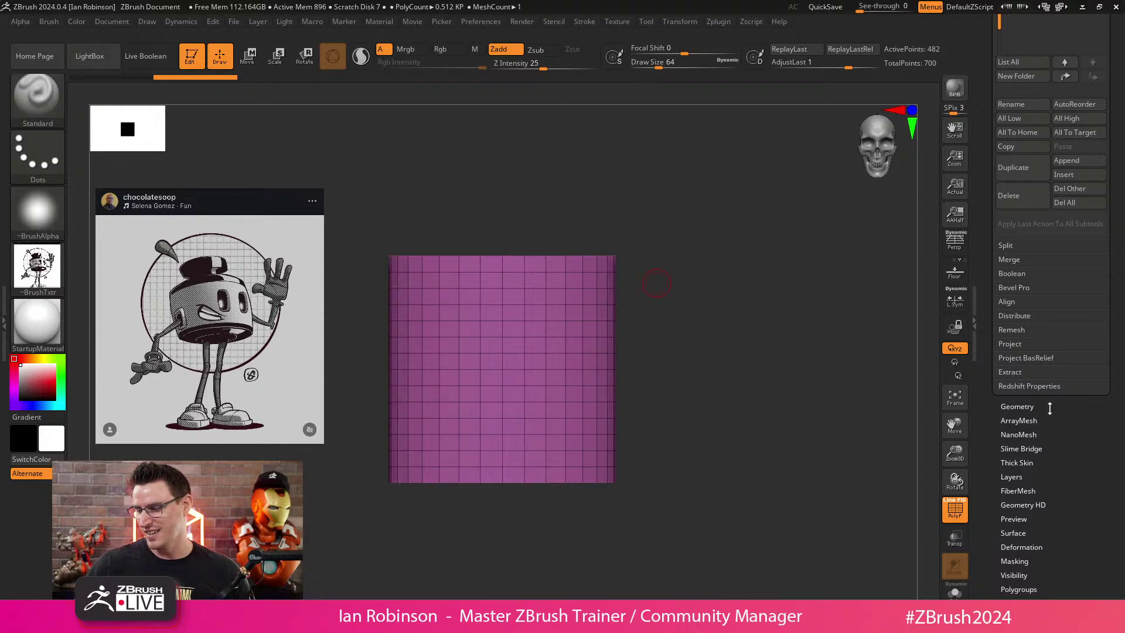
left_click(1049, 408)
left_click(1036, 188)
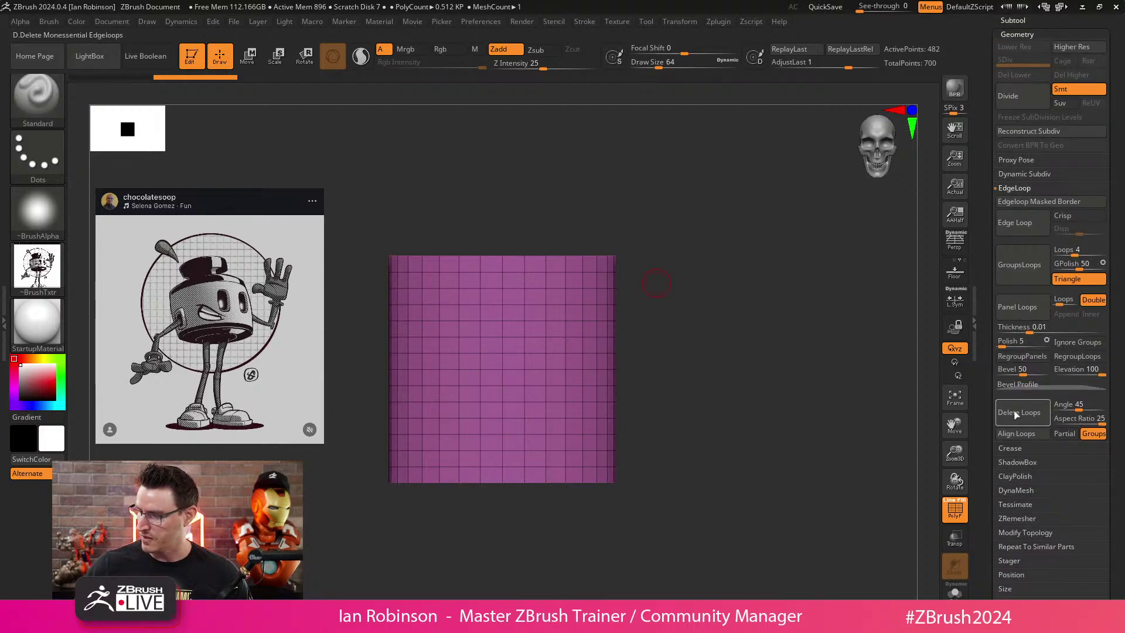
left_click(1018, 413)
key("f")
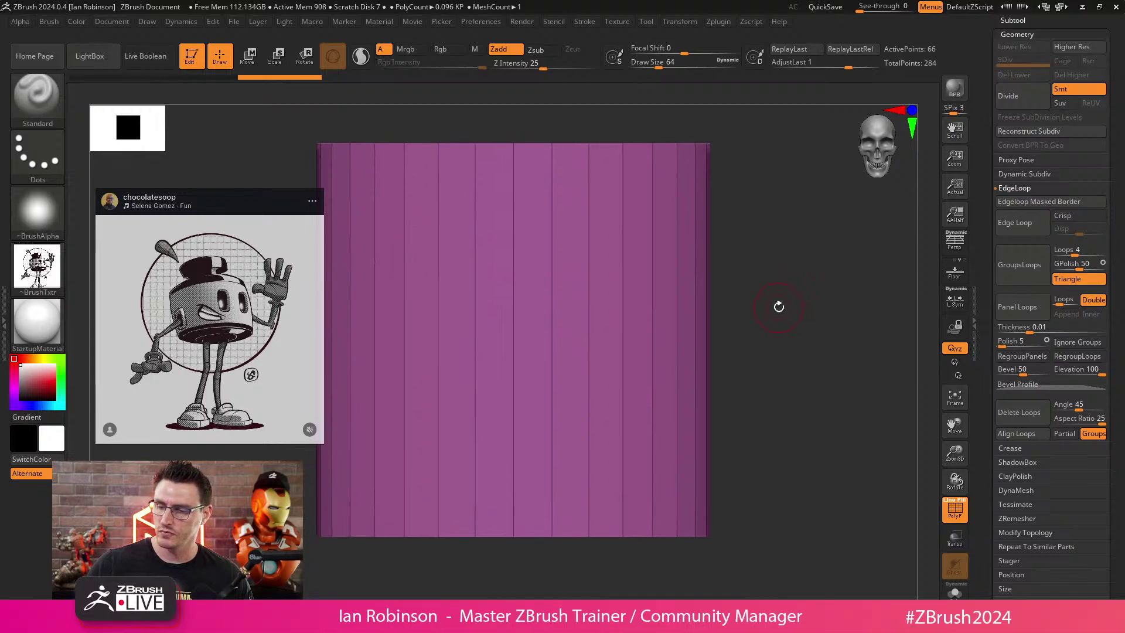
Mask the cylinder except for its top and move the top down to shorten the bottle body.
left_click_drag(330, 186, 759, 258, "ctrl")
key("w")
left_click_drag(523, 267, 522, 352)
left_click_drag(731, 256, 706, 213, "alt")
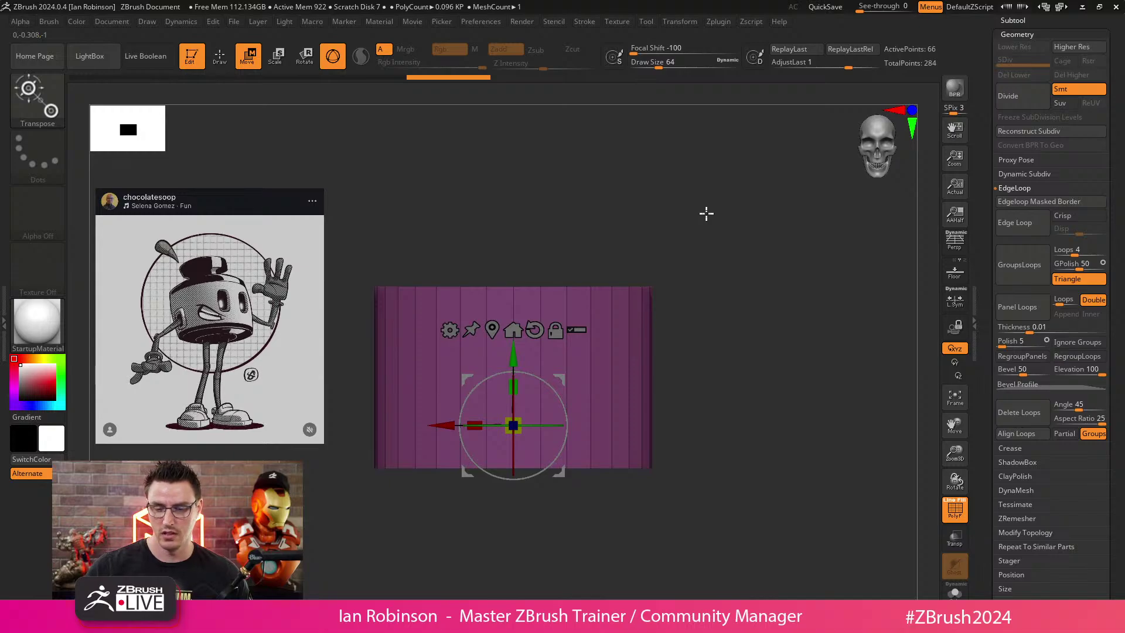
Extrude the top of the body upward, then scale it inward and lower it to form a shallow sloped shoulder.
left_click_drag(514, 353, 514, 324, "ctrl")
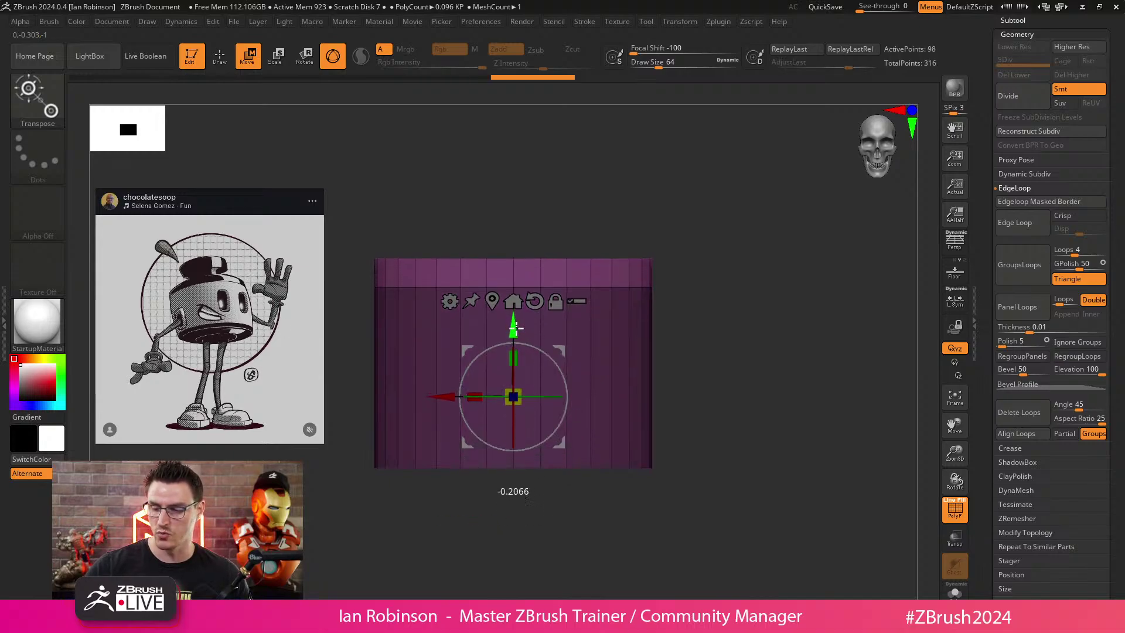
left_click(492, 300)
left_click_drag(513, 256, 514, 262, "ctrl")
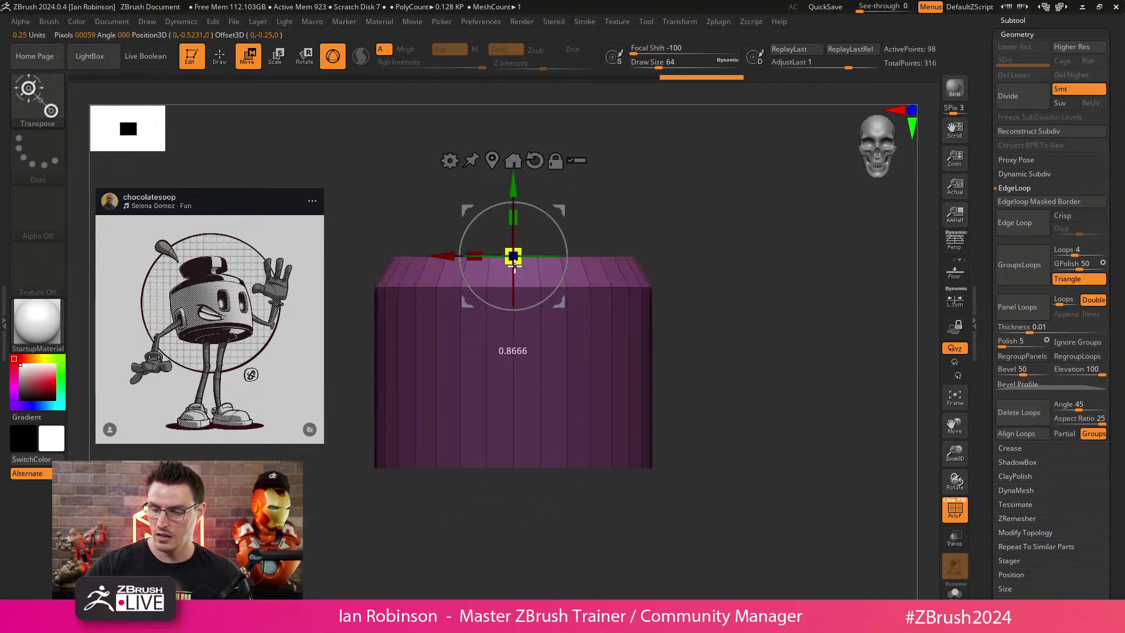
left_click_drag(512, 189, 510, 202)
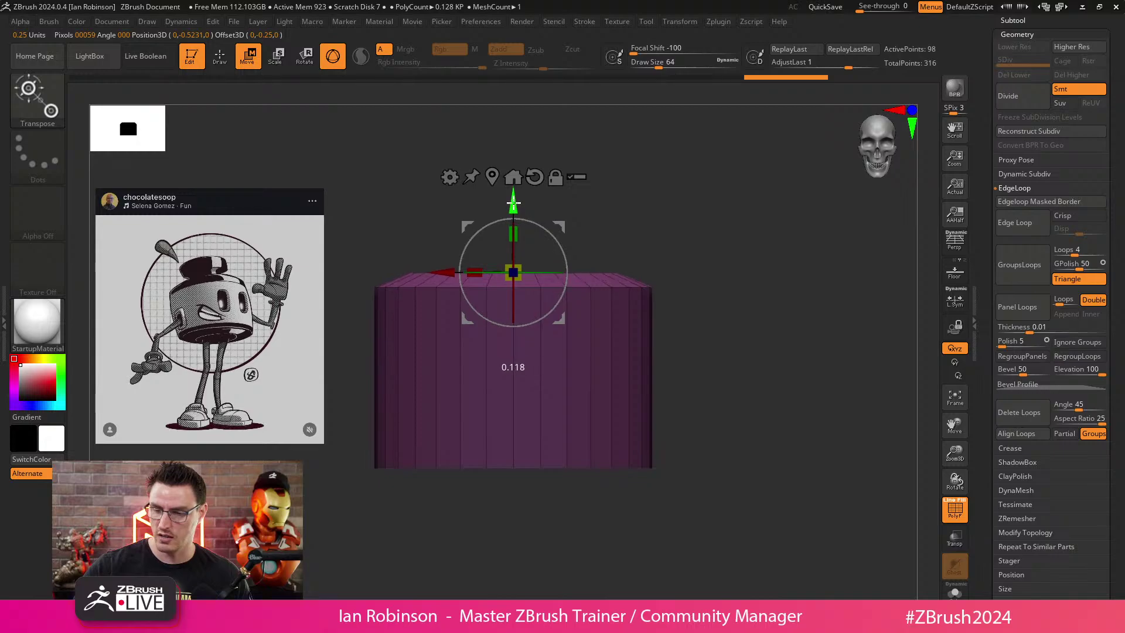
left_click_drag(643, 198, 645, 232)
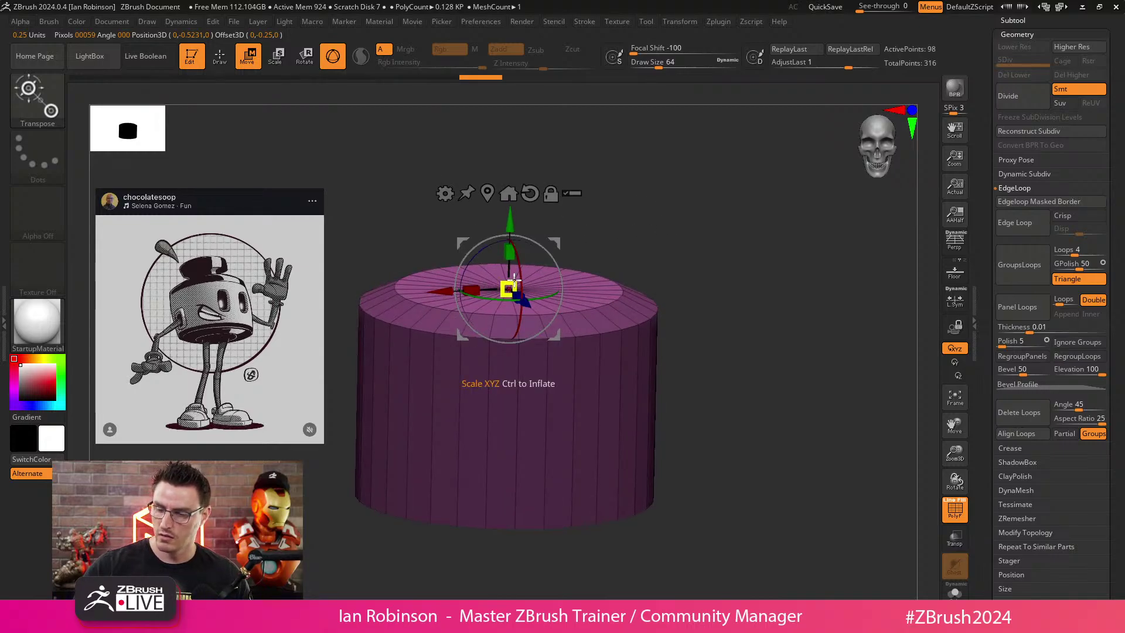
left_click_drag(514, 279, 490, 303)
key("ctrl+z")
key("ctrl+z")
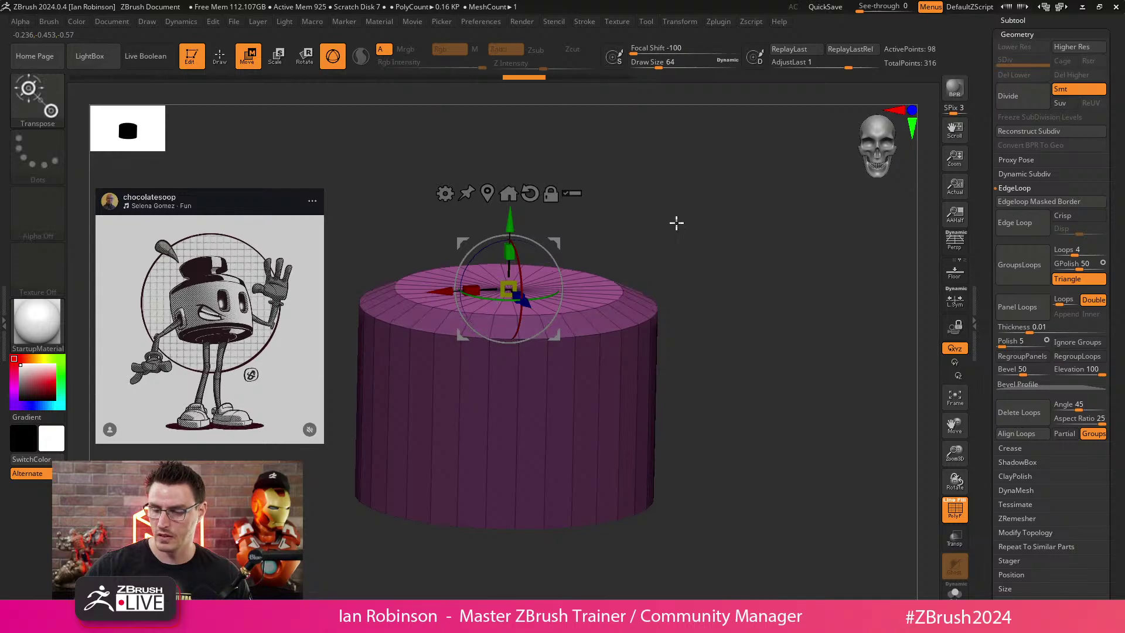
Scale the top ring further inward to narrow the opening above the bottle's shoulder.
left_click_drag(676, 223, 666, 218, "shift")
left_click_drag(537, 279, 509, 273)
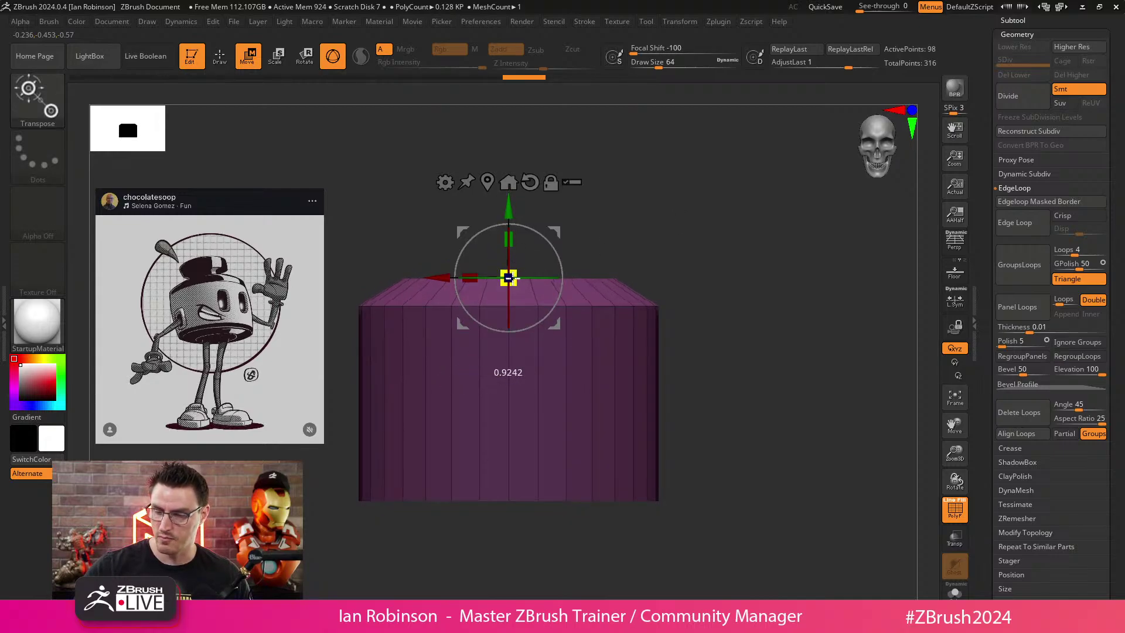
left_click_drag(683, 235, 696, 264)
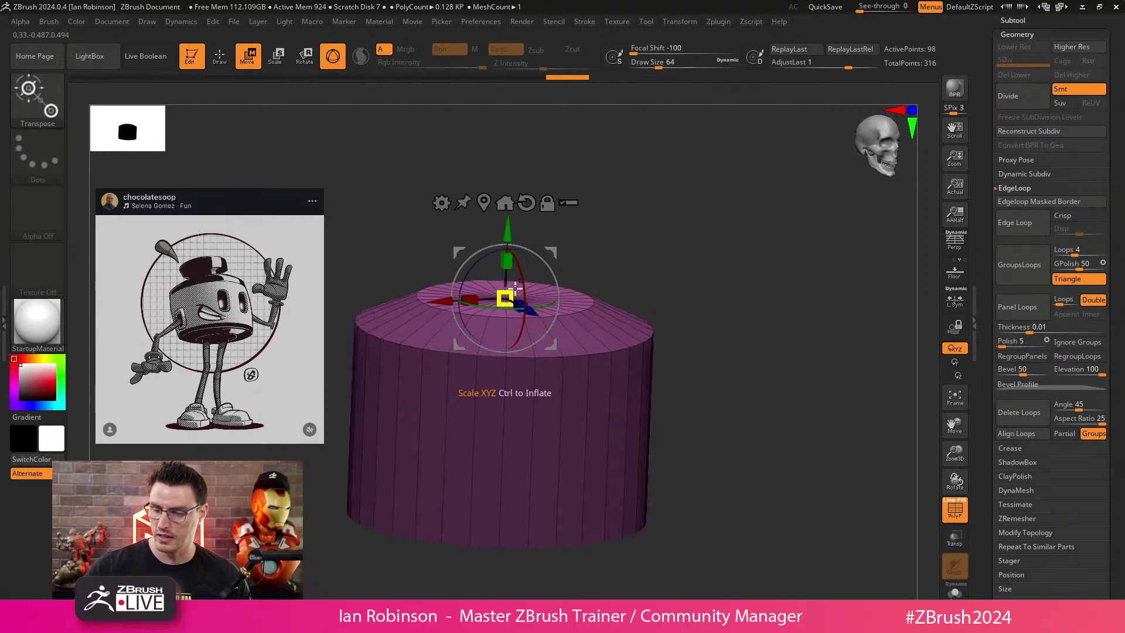
left_click_drag(506, 298, 504, 303)
Extrude a short neck and a wider, taller cap above the shoulder, then clear the mask and return to Draw mode.
left_click_drag(643, 220, 636, 209, "shift")
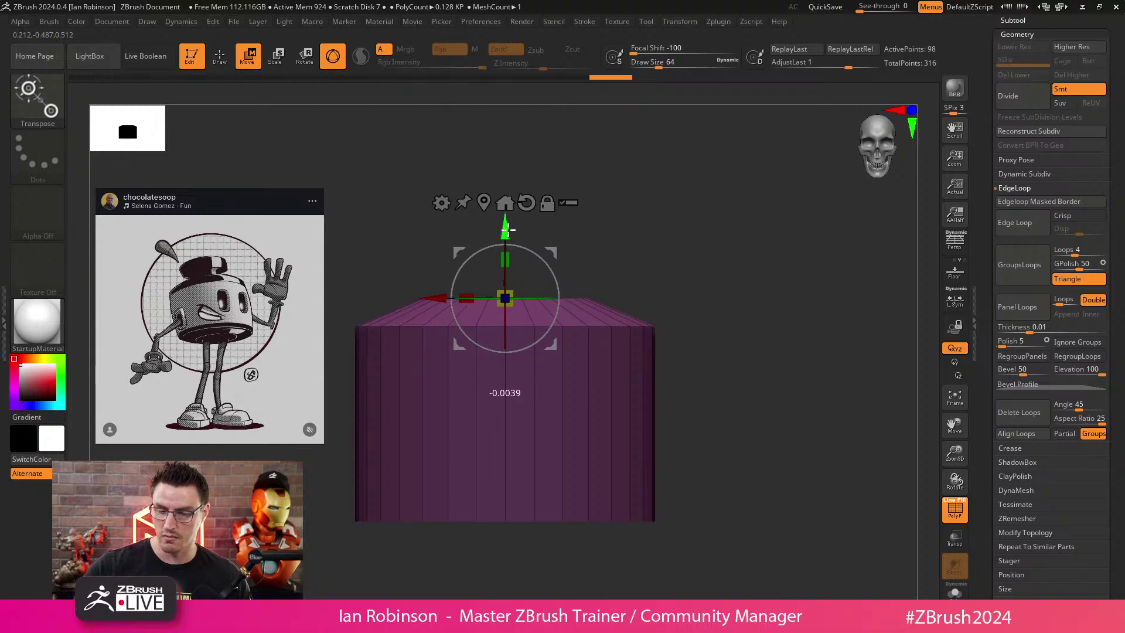
left_click_drag(508, 230, 506, 194)
left_click_drag(512, 257, 540, 245)
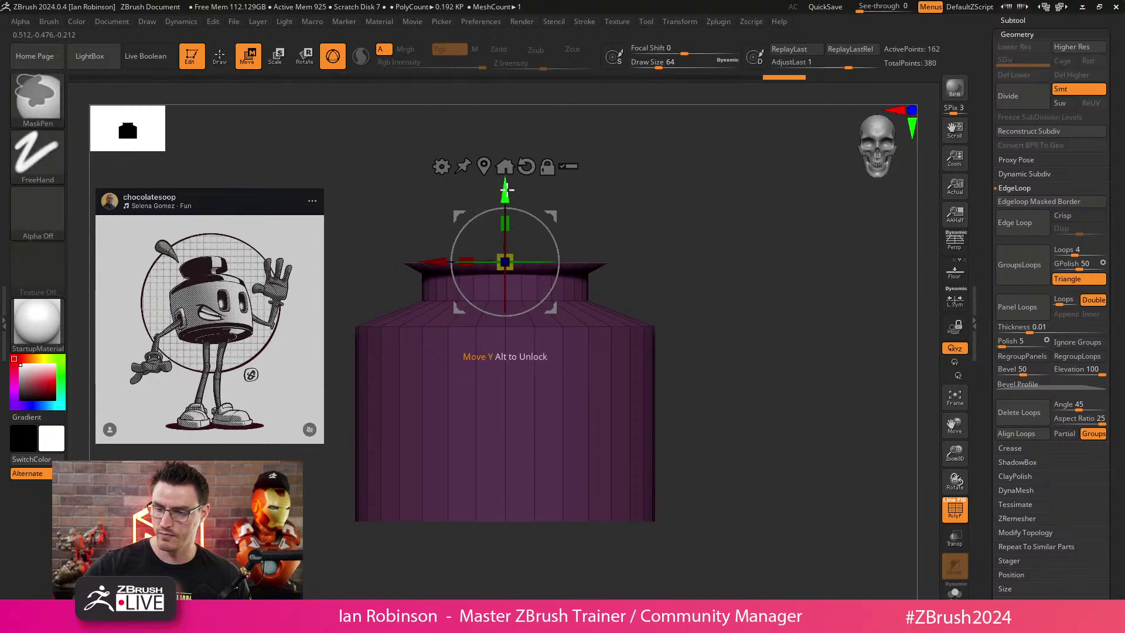
left_click_drag(506, 191, 509, 114, "ctrl")
mouse_move(656, 176)
left_mouse_down()
mouse_move(725, 244)
mouse_move(713, 218)
mouse_move(656, 270)
mouse_move(668, 229)
mouse_move(645, 234)
mouse_move(651, 201)
mouse_move(590, 212)
mouse_move(645, 209)
mouse_move(674, 224)
mouse_move(645, 256)
mouse_move(668, 269)
mouse_move(560, 367)
left_mouse_up()
key("q")
key("ctrl")
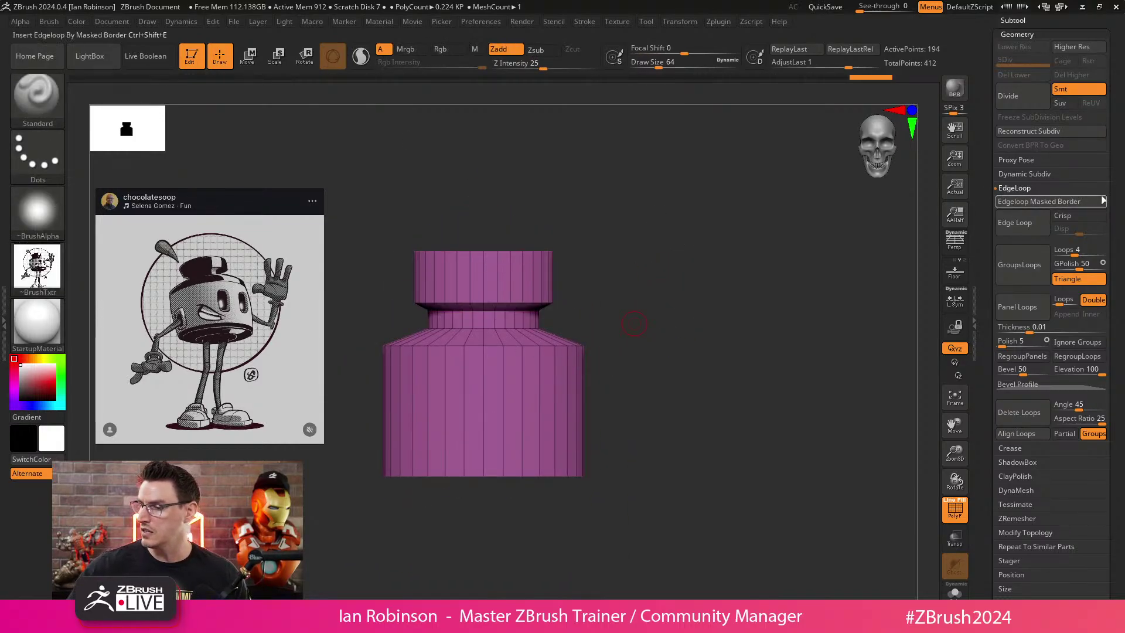
Assign separate polygroups to the bottle's surfaces with Groups By Normals.
left_click(1050, 191)
left_click_drag(1042, 496, 1055, 434)
left_click(1028, 488)
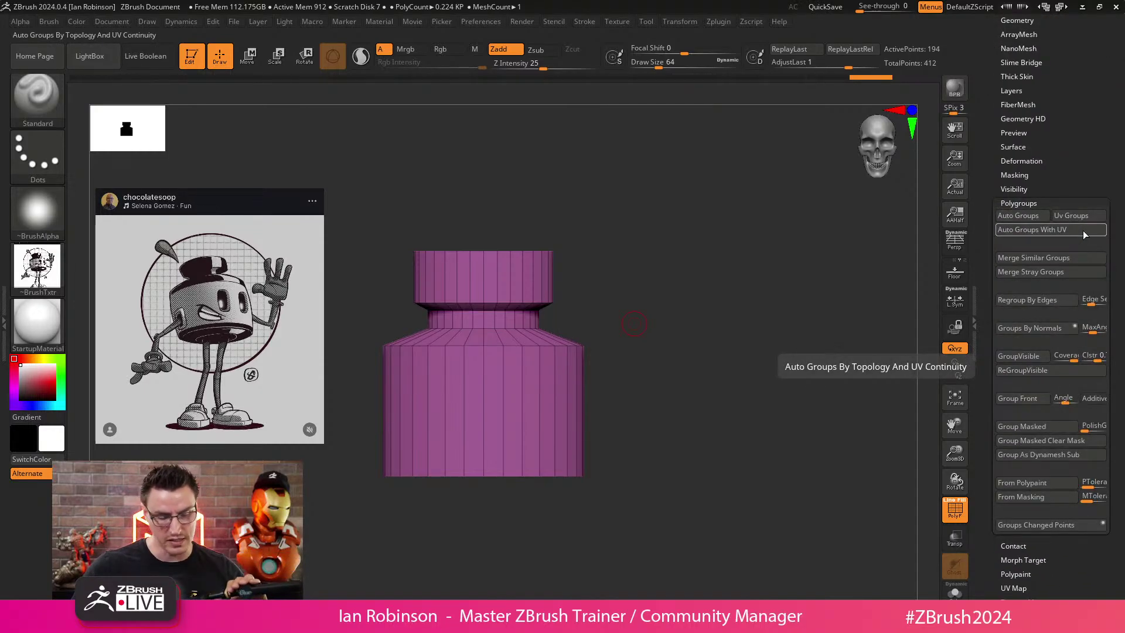
left_click(1027, 328)
mouse_move(743, 309)
left_mouse_down()
mouse_move(628, 299)
mouse_move(662, 346)
mouse_move(680, 327)
mouse_move(683, 379)
mouse_move(698, 356)
mouse_move(693, 321)
mouse_move(587, 269)
mouse_move(657, 211)
mouse_move(730, 285)
left_mouse_up()
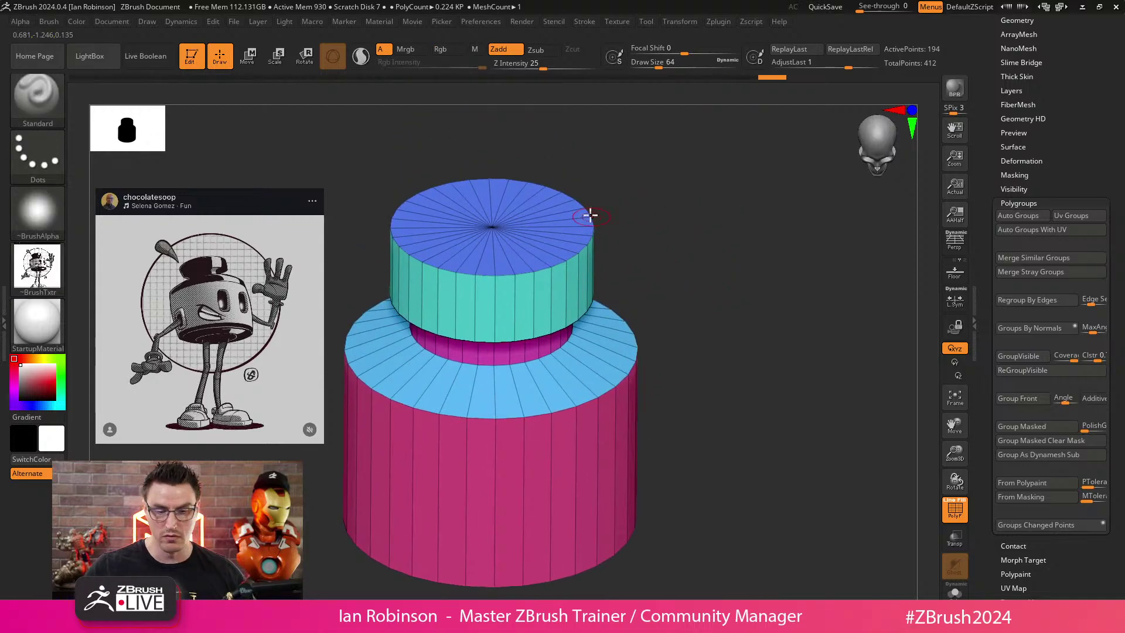
Select the ZModeler brush and insert a single edge loop around the center of the cap's top face.
left_click_drag(591, 215, 578, 210)
key("b")
key("z")
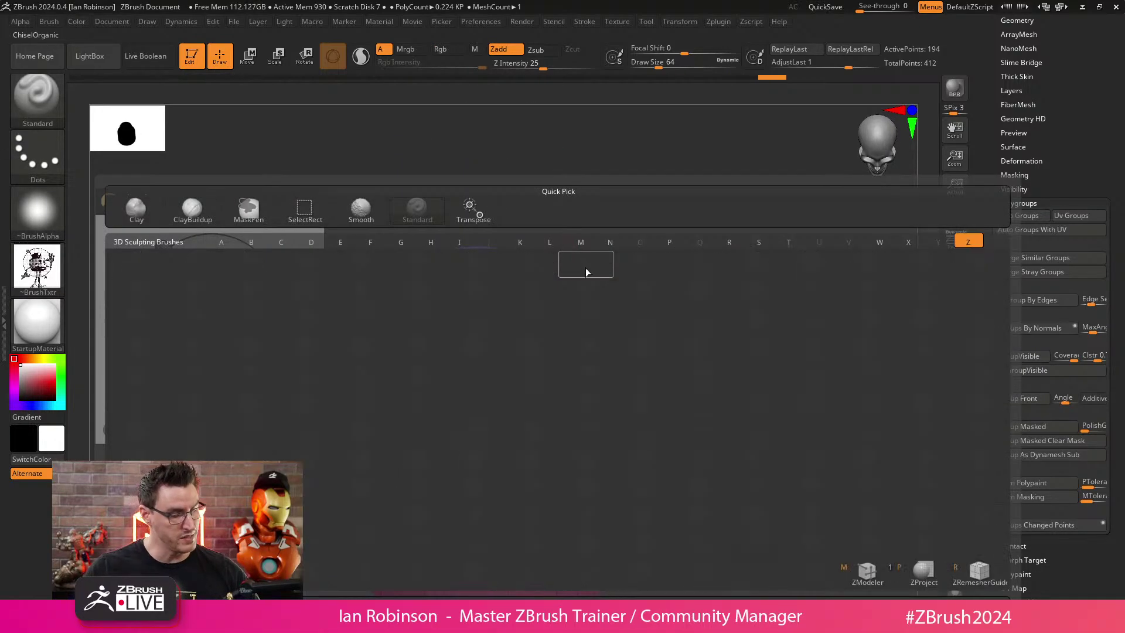
key("m")
left_click_drag(592, 269, 654, 250, "alt")
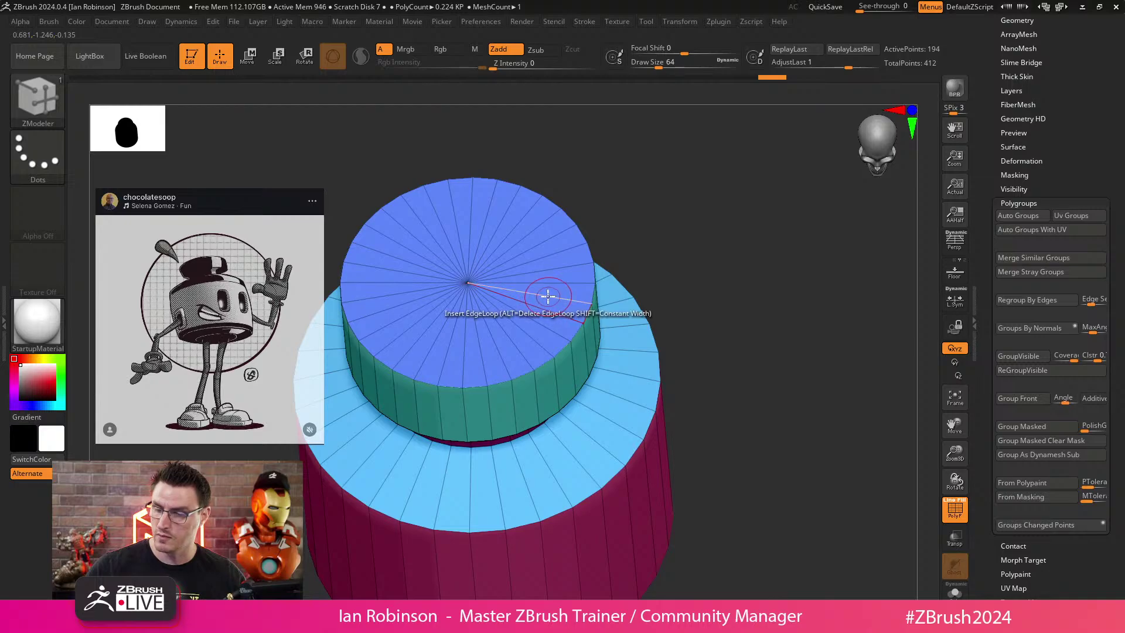
key("space")
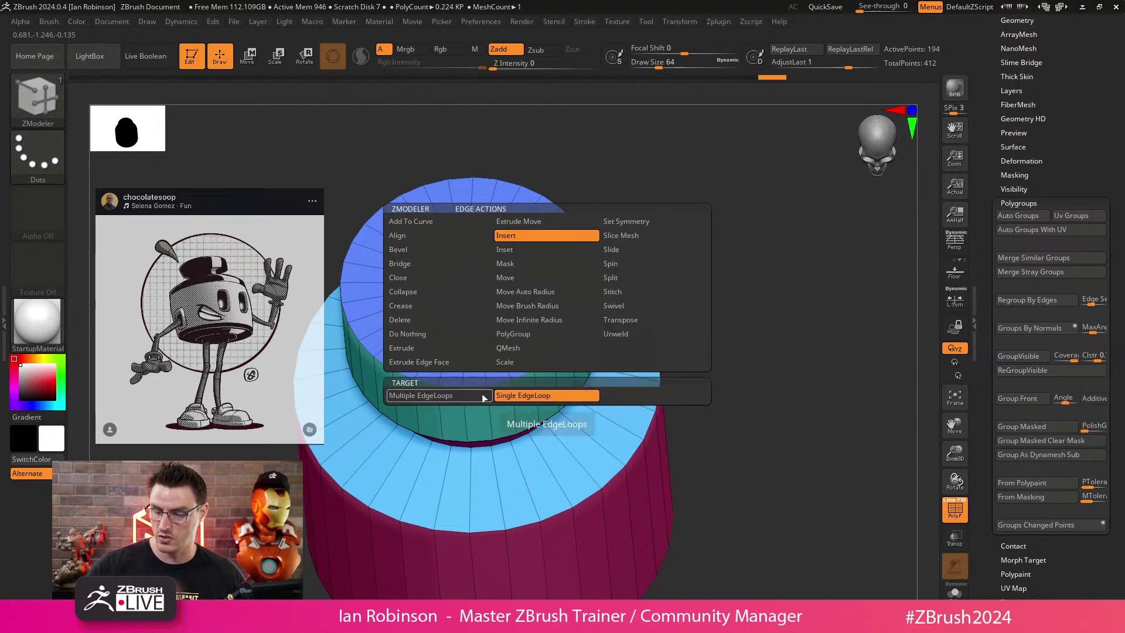
left_click_drag(554, 309, 511, 294)
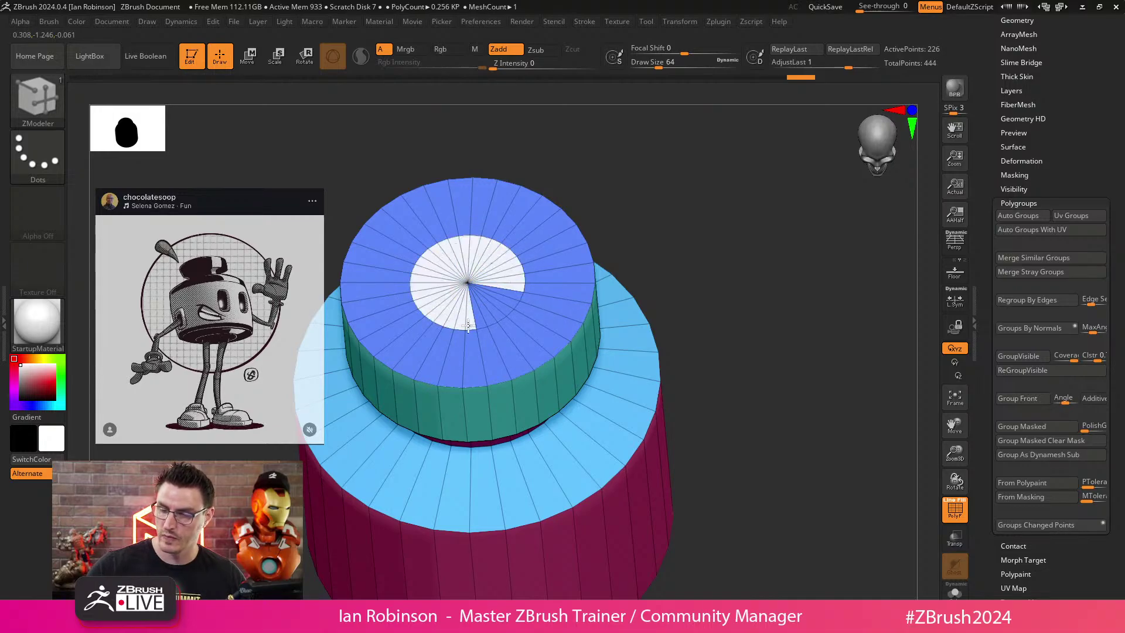
Mark all faces inside the cap top's inner edge loop as a temporary polygroup, undoing the stray point edit.
left_click(493, 308)
key("z")
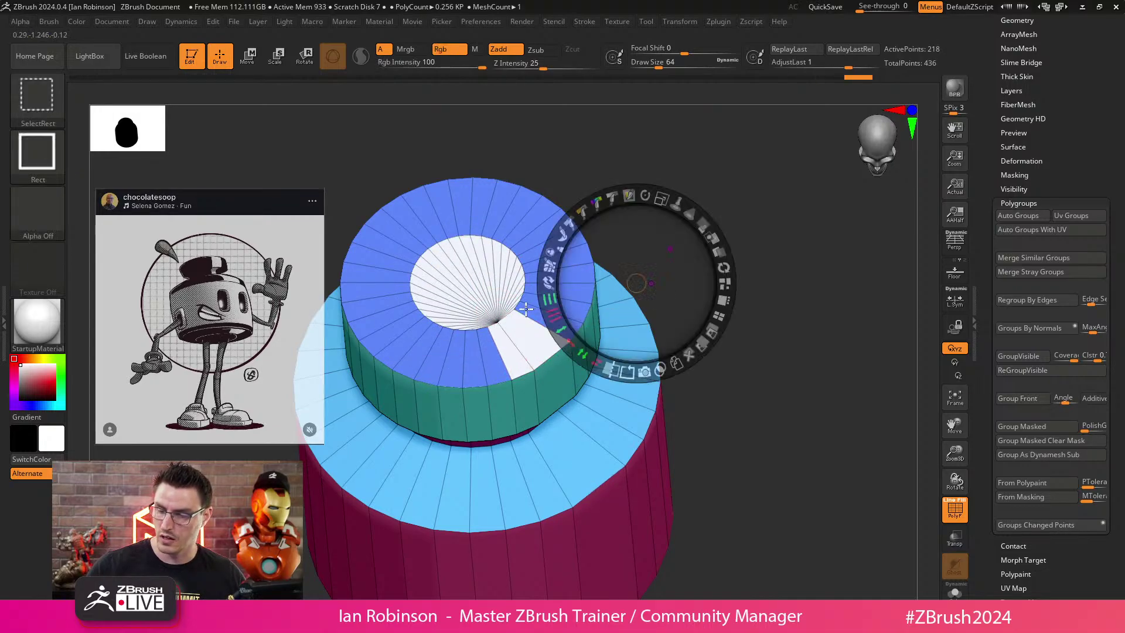
key("ctrl+z")
key("shift+z")
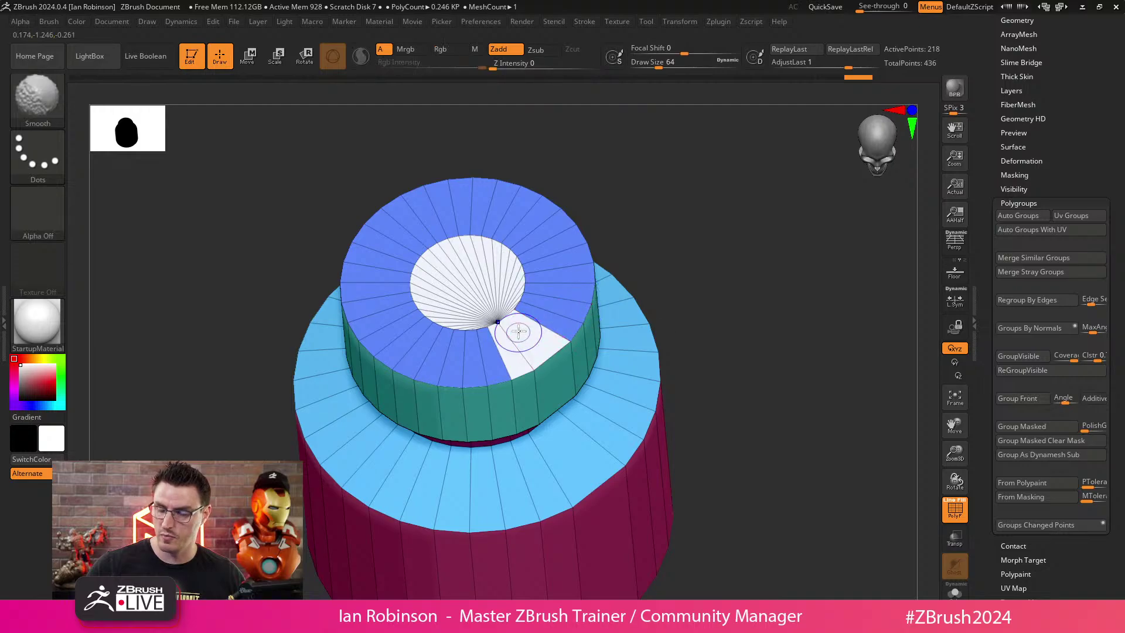
key("shift+z")
key("ctrl+z")
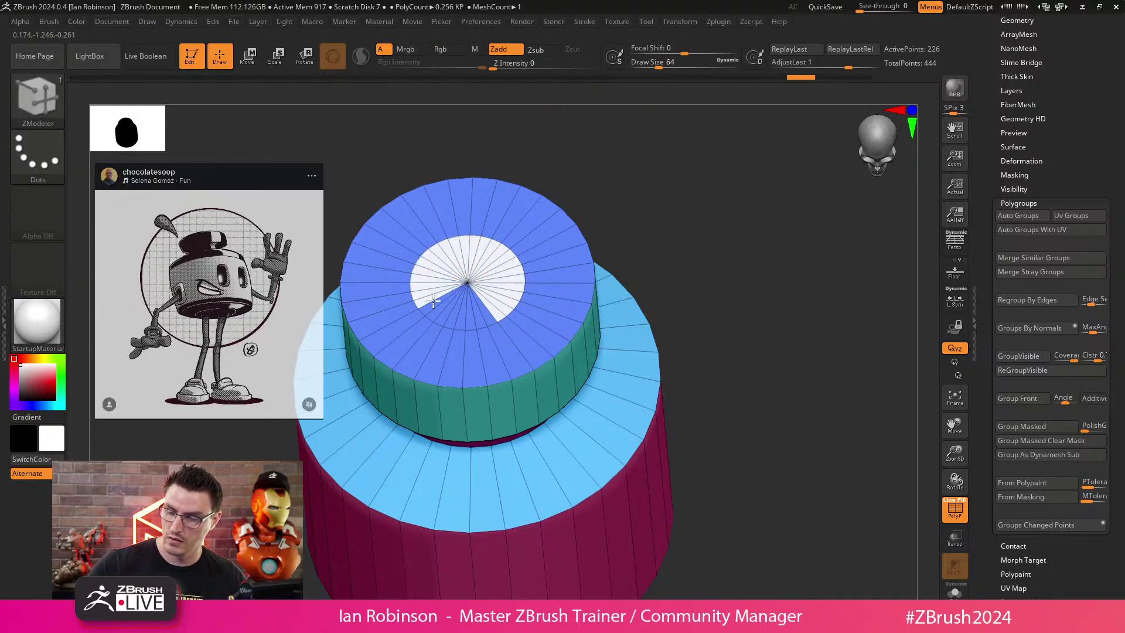
left_click_drag(606, 226, 626, 236)
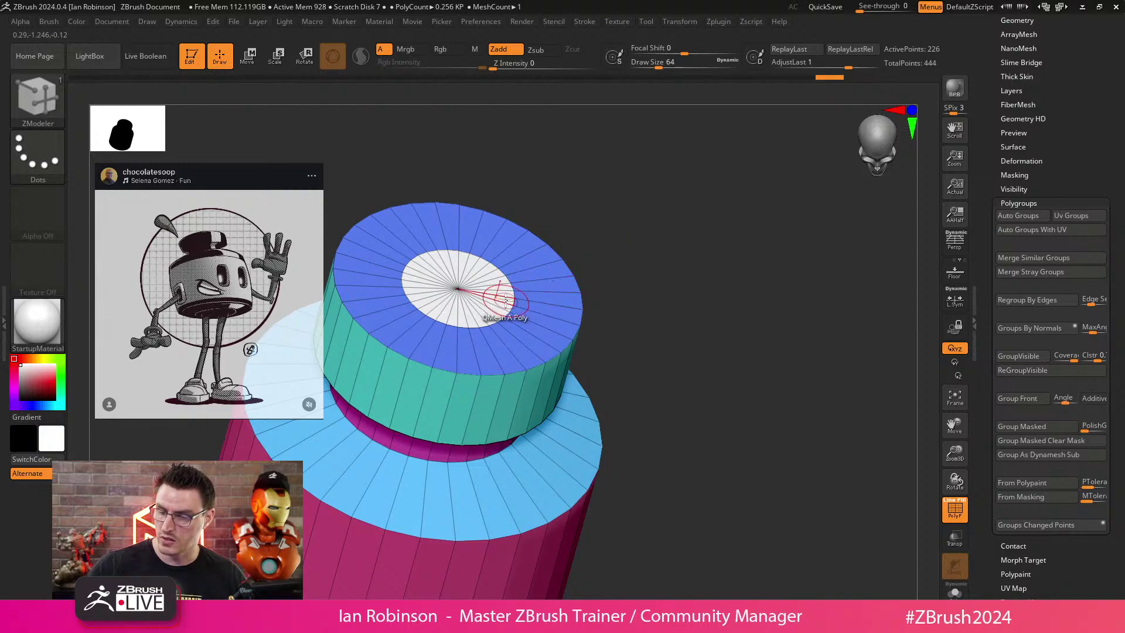
QMesh the marked disc slightly downward to start a round recess in the cap's top.
left_click_drag(502, 308, 503, 308)
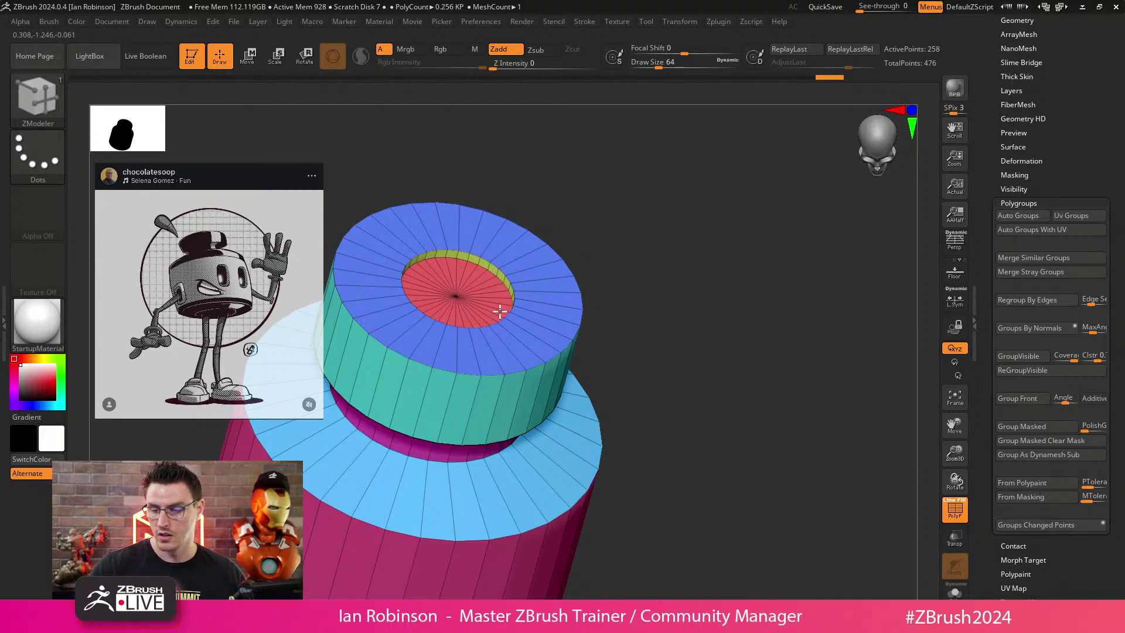
left_click_drag(499, 311, 500, 311)
left_click_drag(632, 234, 659, 275)
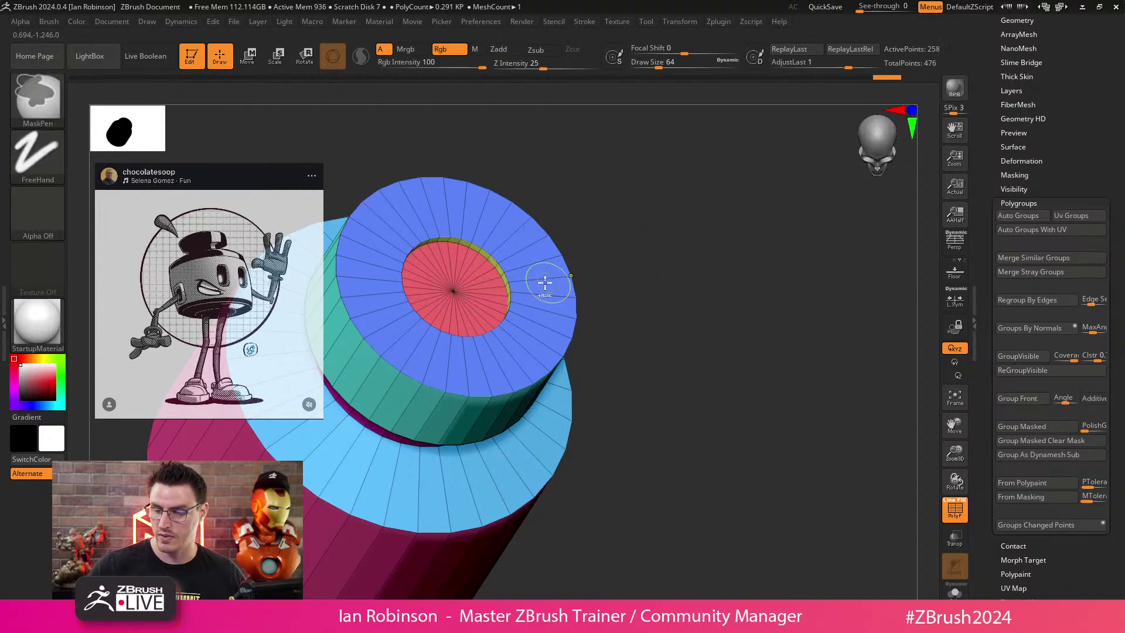
Set the QMesh polygon target to Polygroup All and push the recessed disc deeper into the cap in further increments.
key("space")
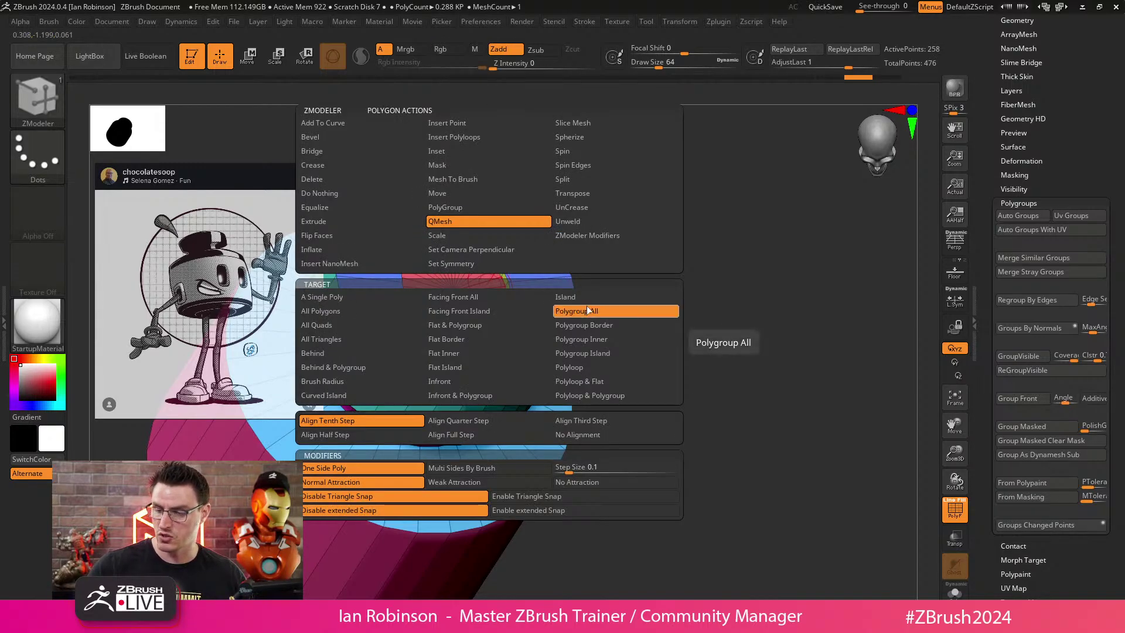
left_click(571, 309)
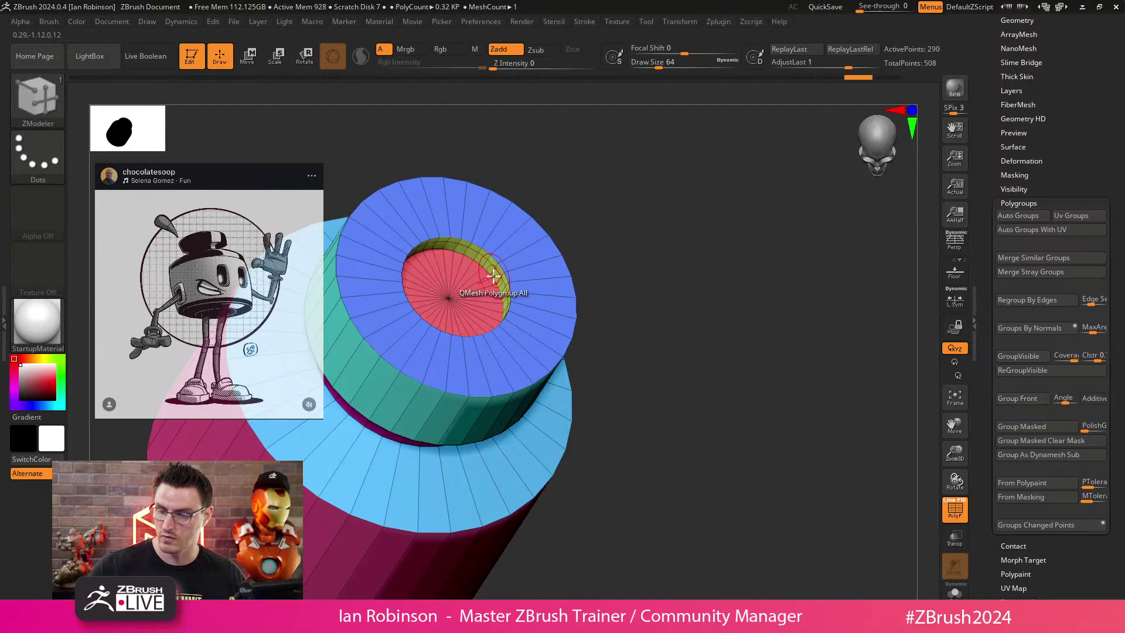
left_click_drag(644, 233, 699, 346)
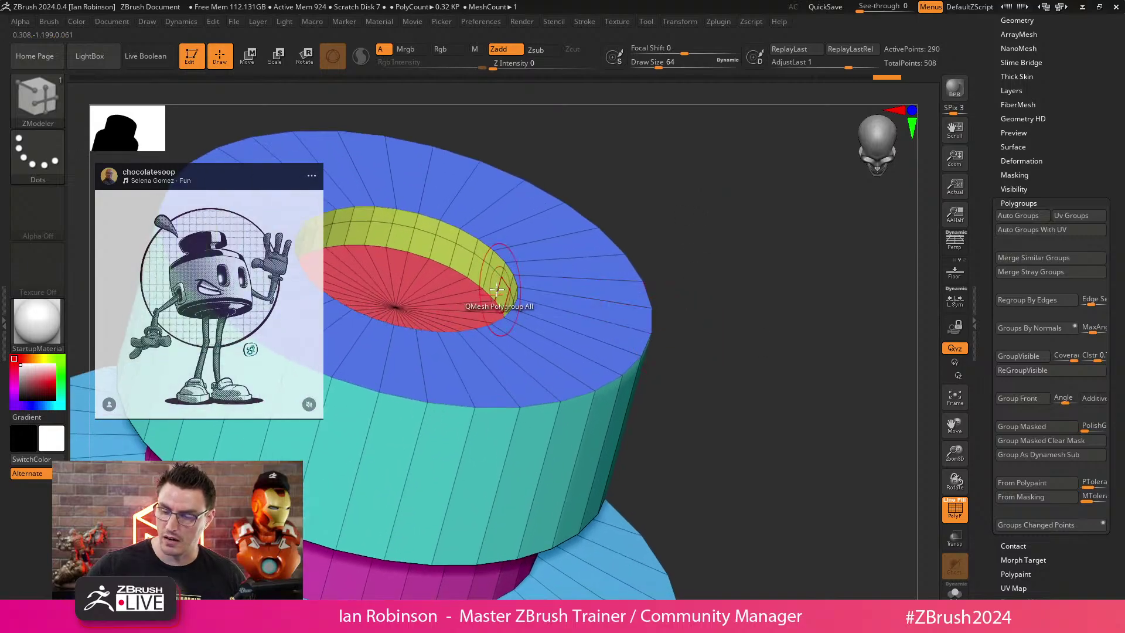
left_click_drag(463, 284, 461, 288)
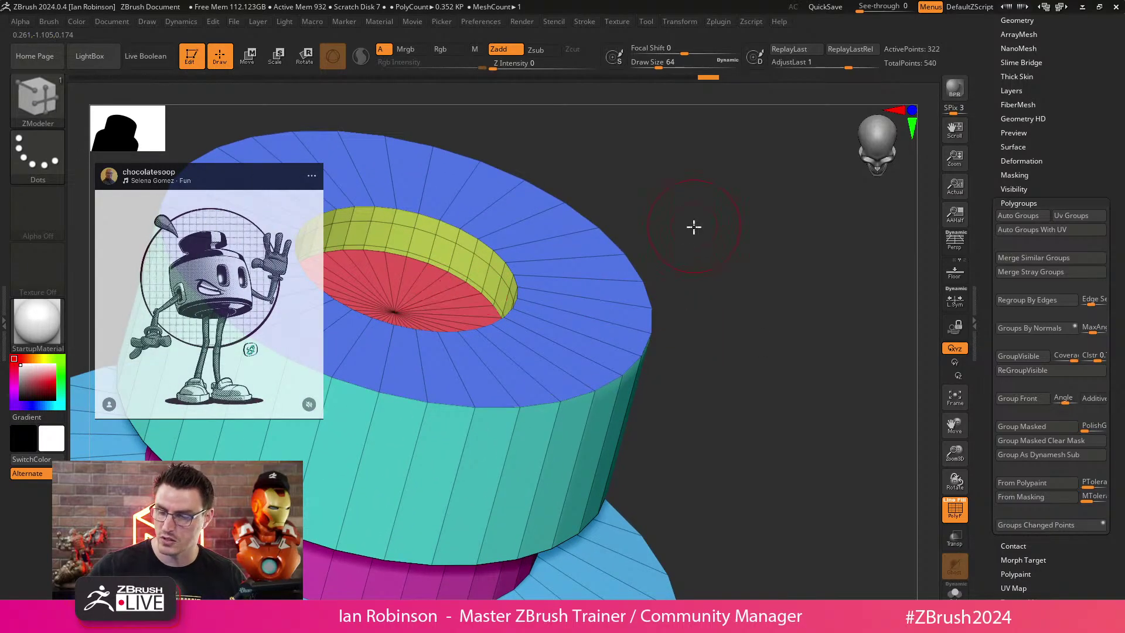
left_click_drag(693, 226, 707, 241)
left_click_drag(477, 299, 477, 307)
left_click_drag(671, 252, 701, 225, "alt")
left_click_drag(701, 225, 703, 208, "alt")
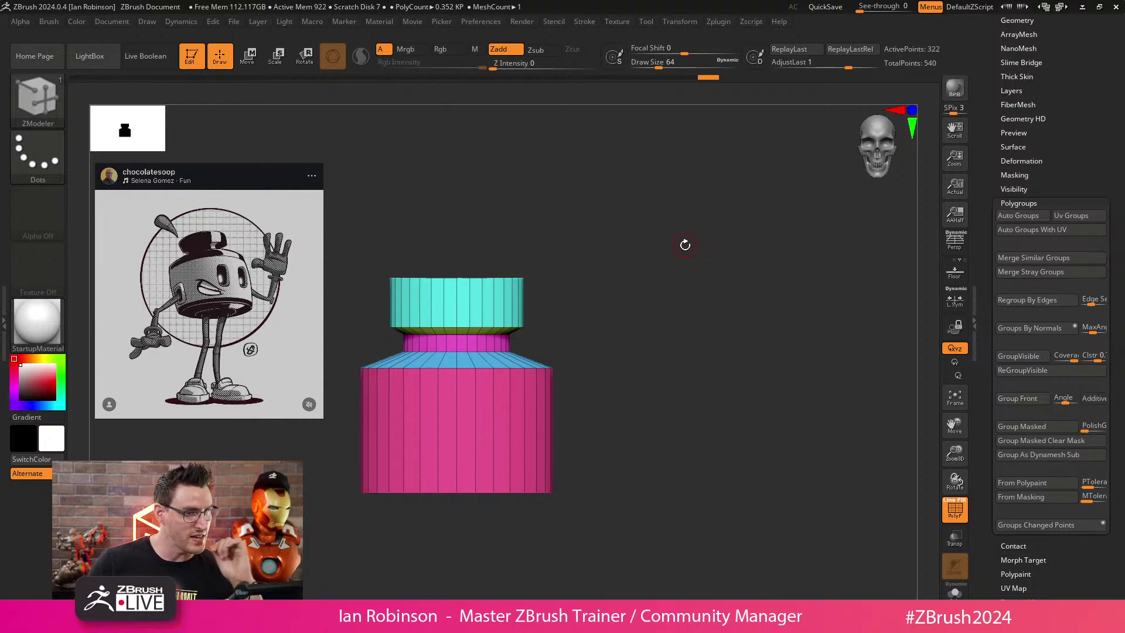
left_click_drag(684, 245, 696, 284)
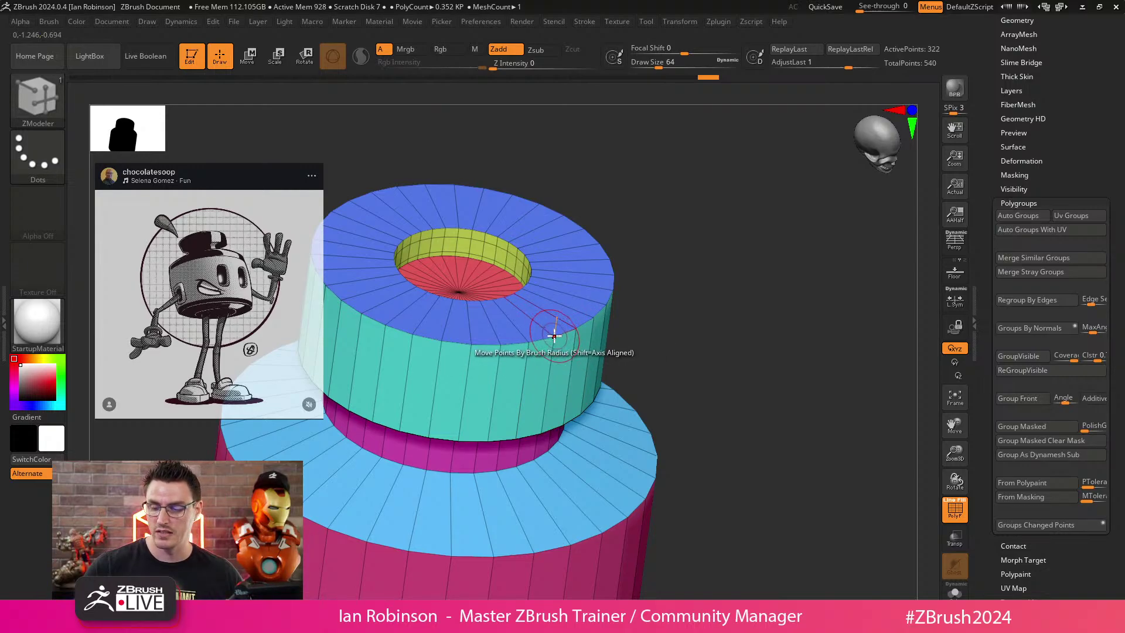
key("space")
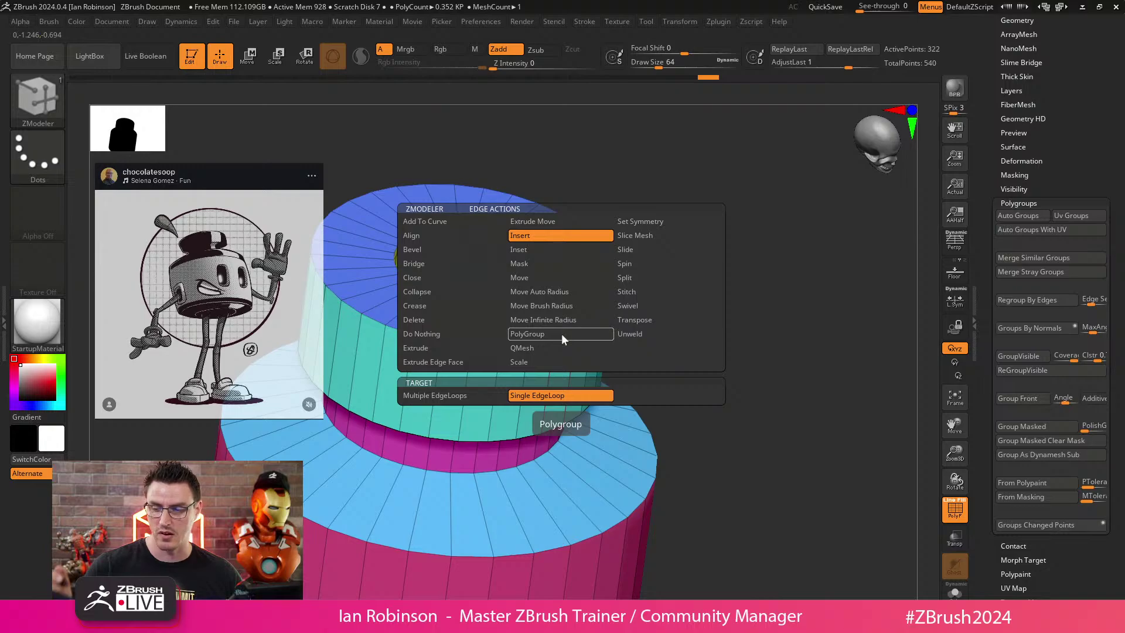
key("space")
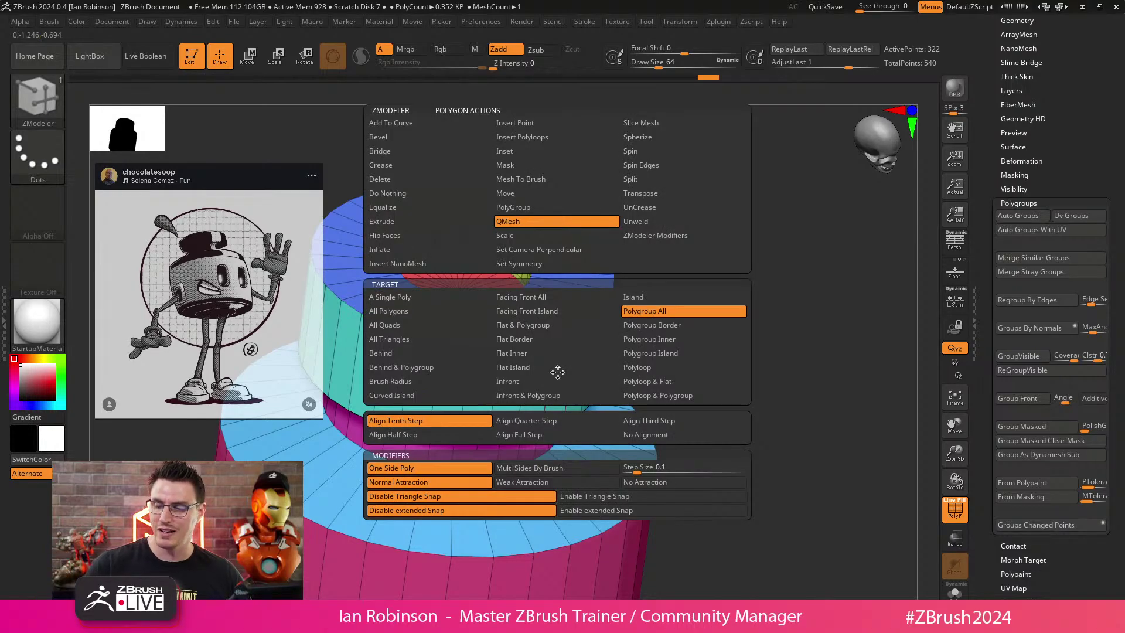
Extrude the bottle's base slightly downward and scale the new bottom inward to about 92 percent for a tapered lower edge.
left_click_drag(743, 294, 701, 323)
key("w")
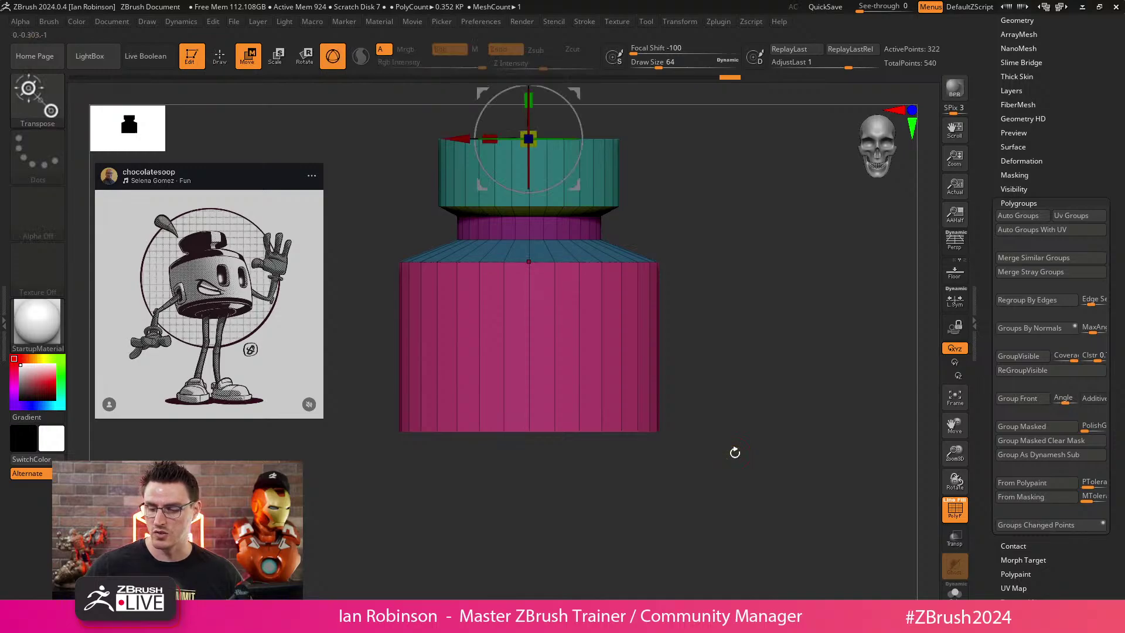
key("f")
left_click(515, 491)
left_click_drag(502, 133, 765, 272)
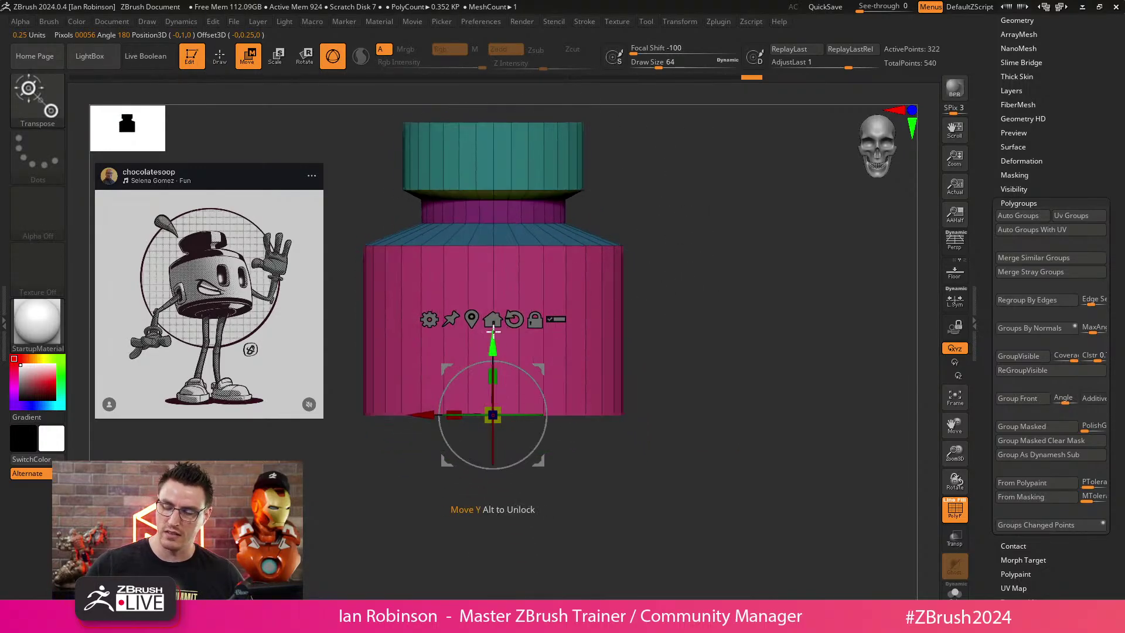
left_click_drag(497, 349, 515, 393, "ctrl")
key("ctrl+z")
left_click_drag(493, 345, 492, 437, "ctrl")
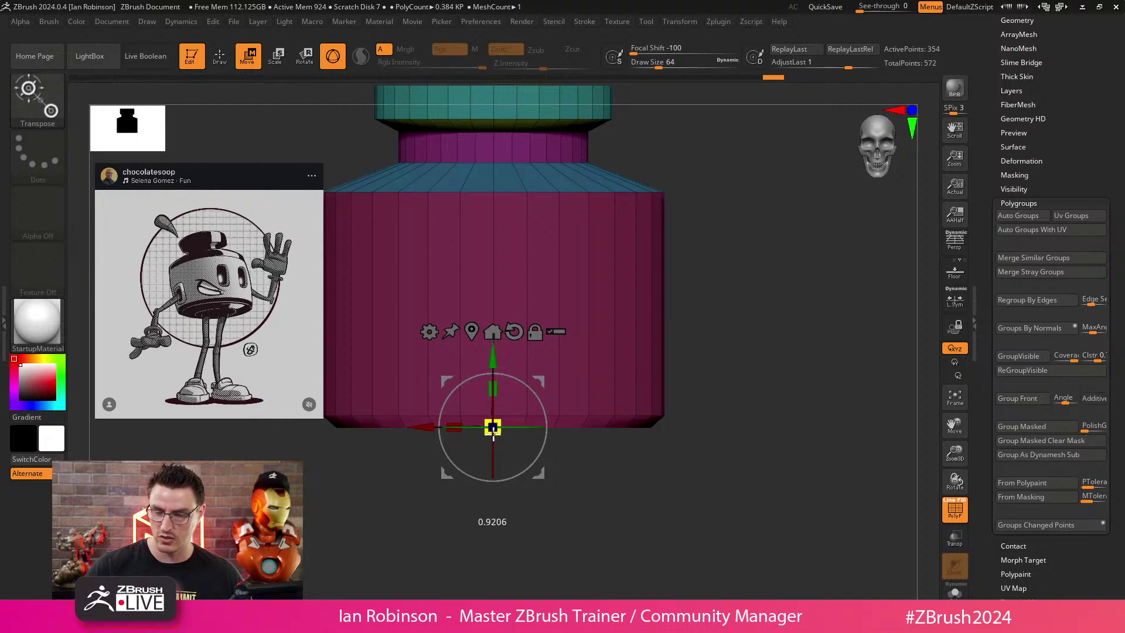
key("q")
Insert a single edge loop around the center of the bottle's underside.
mouse_move(708, 322)
left_mouse_down()
mouse_move(733, 274)
mouse_move(721, 311)
mouse_move(737, 333)
left_mouse_up()
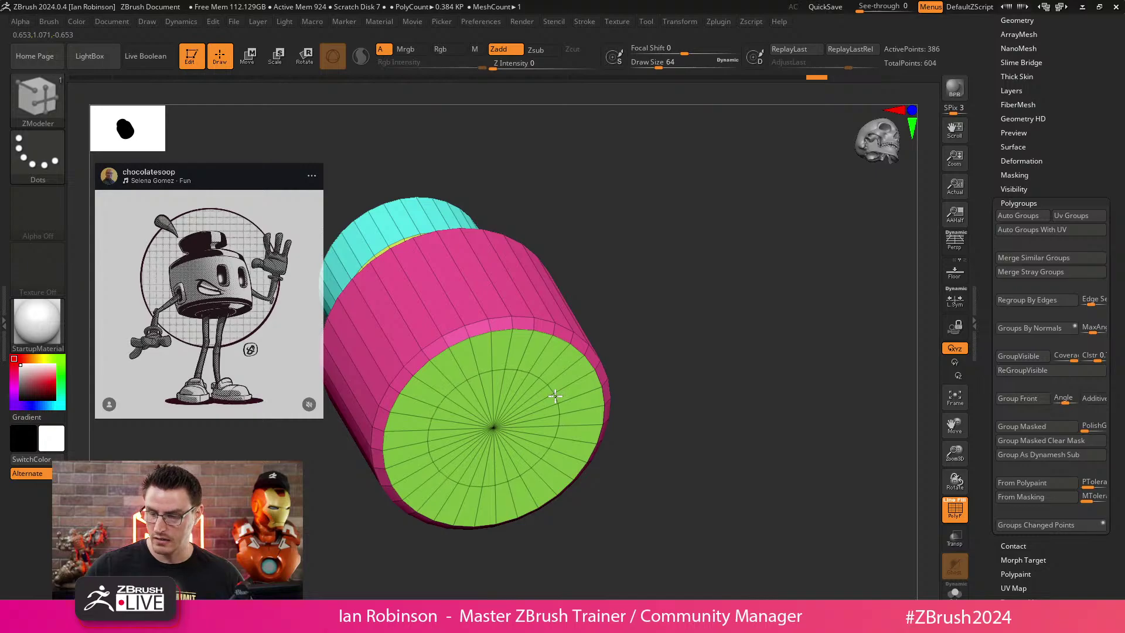
left_click_drag(557, 393, 609, 375)
left_click_drag(628, 314, 621, 319, "shift")
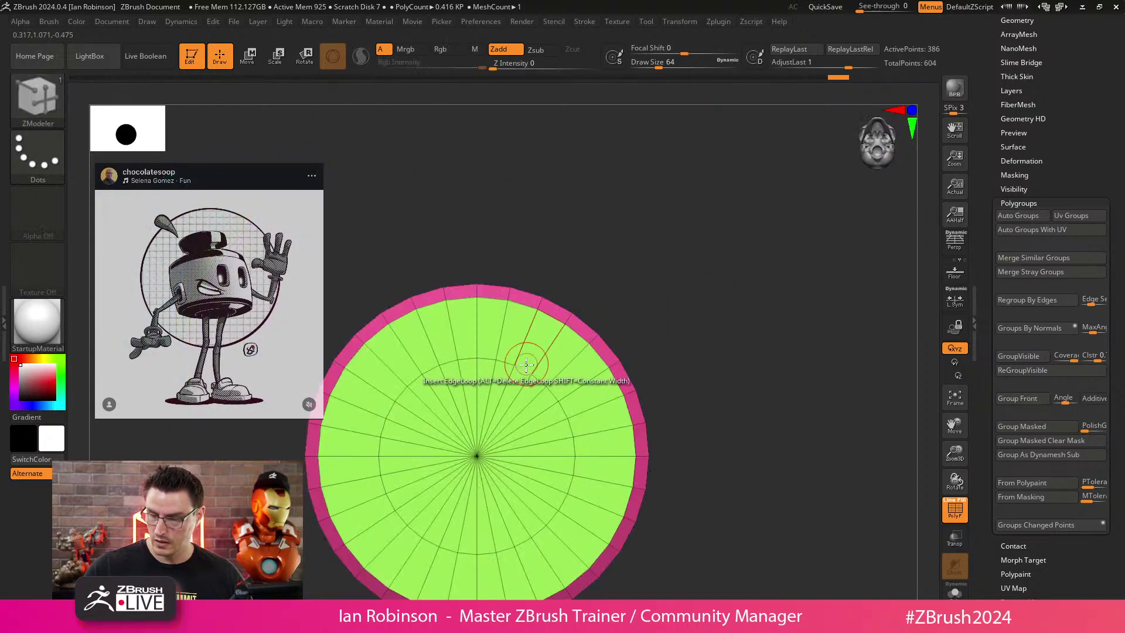
Group the faces inside the underside's edge loop and QMesh them inward to form a round recess.
left_click_drag(510, 378, 536, 411)
left_click_drag(656, 346, 727, 332)
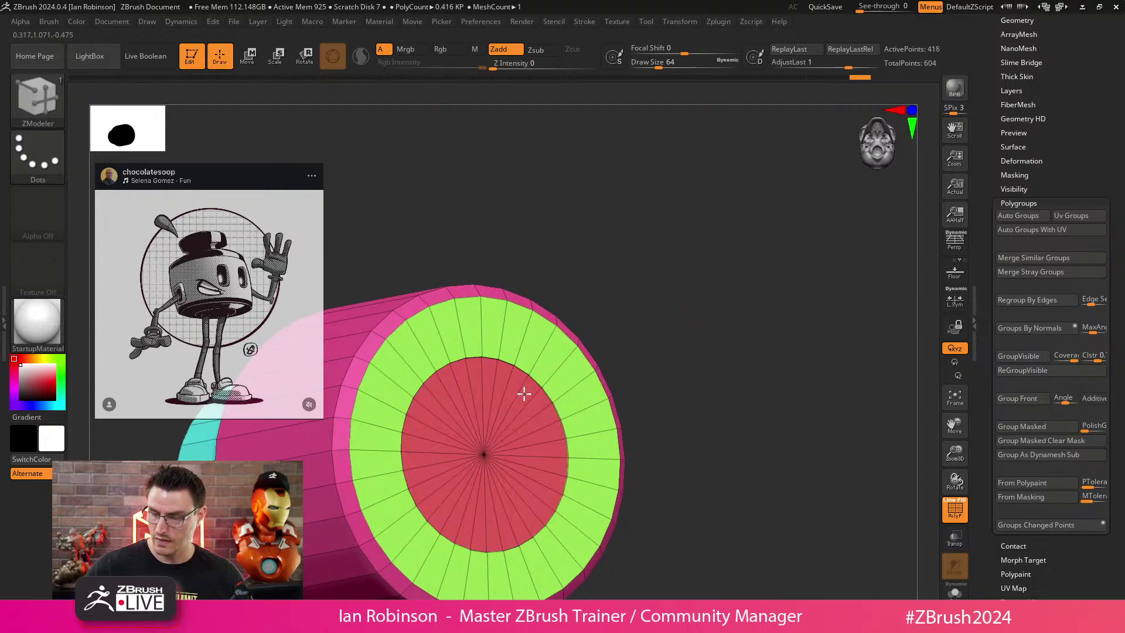
left_click_drag(522, 395, 464, 432)
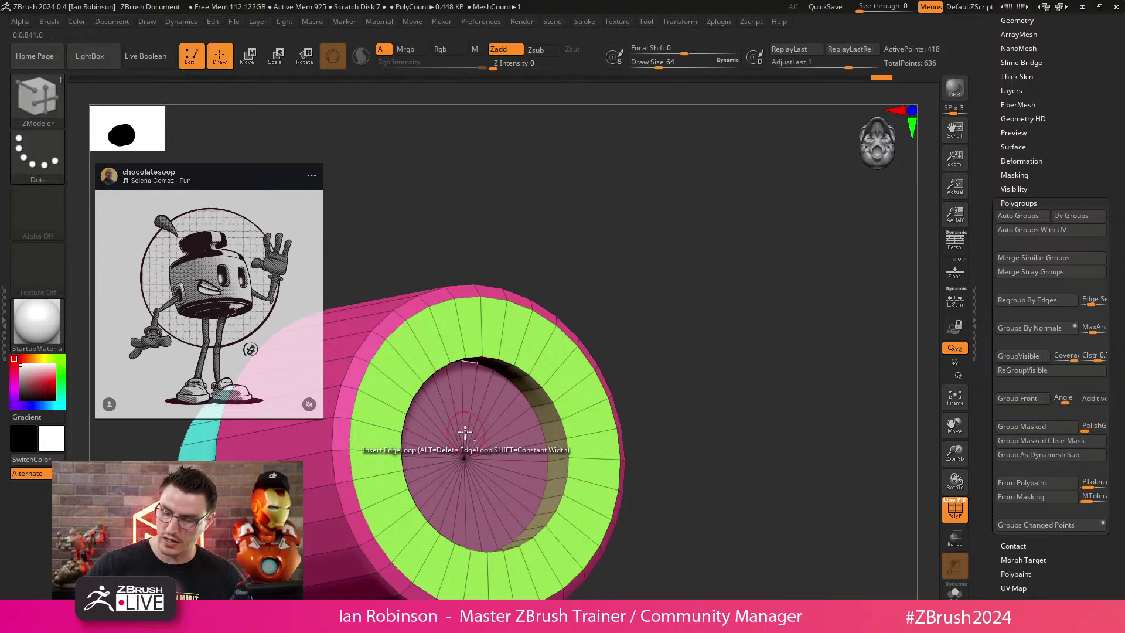
Insert supporting edge loops along the underside recess's inner wall and near both edges of the surrounding flat ring.
left_click_drag(656, 381, 586, 410)
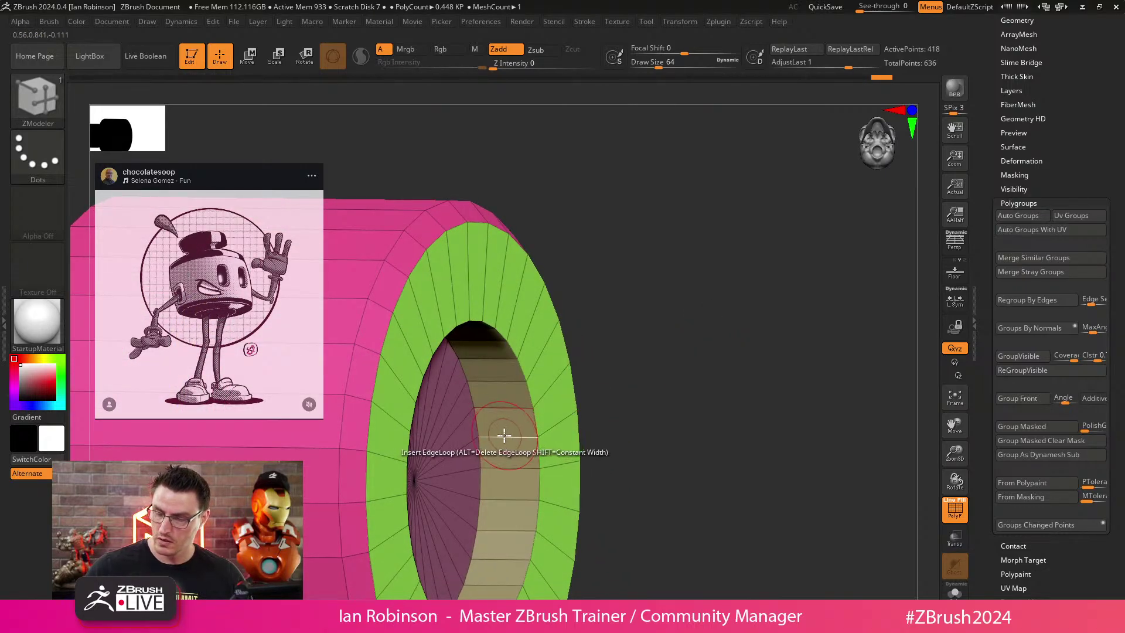
key("space")
mouse_move(504, 431)
left_mouse_down()
mouse_move(481, 442)
mouse_move(525, 436)
left_mouse_up()
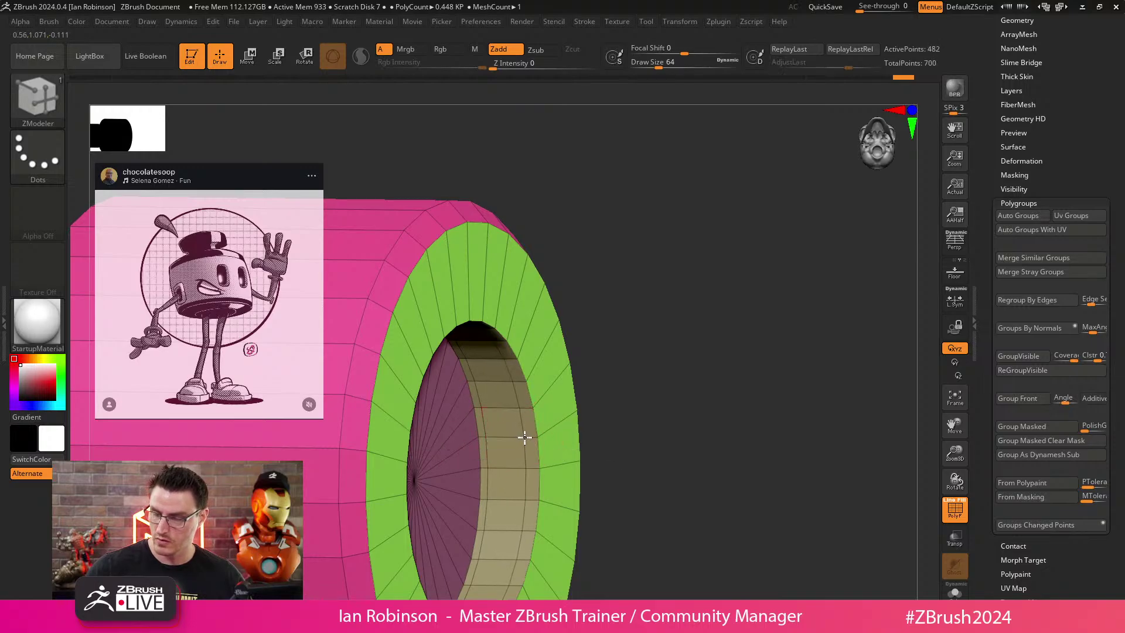
left_click_drag(663, 349, 515, 378)
left_click(516, 380)
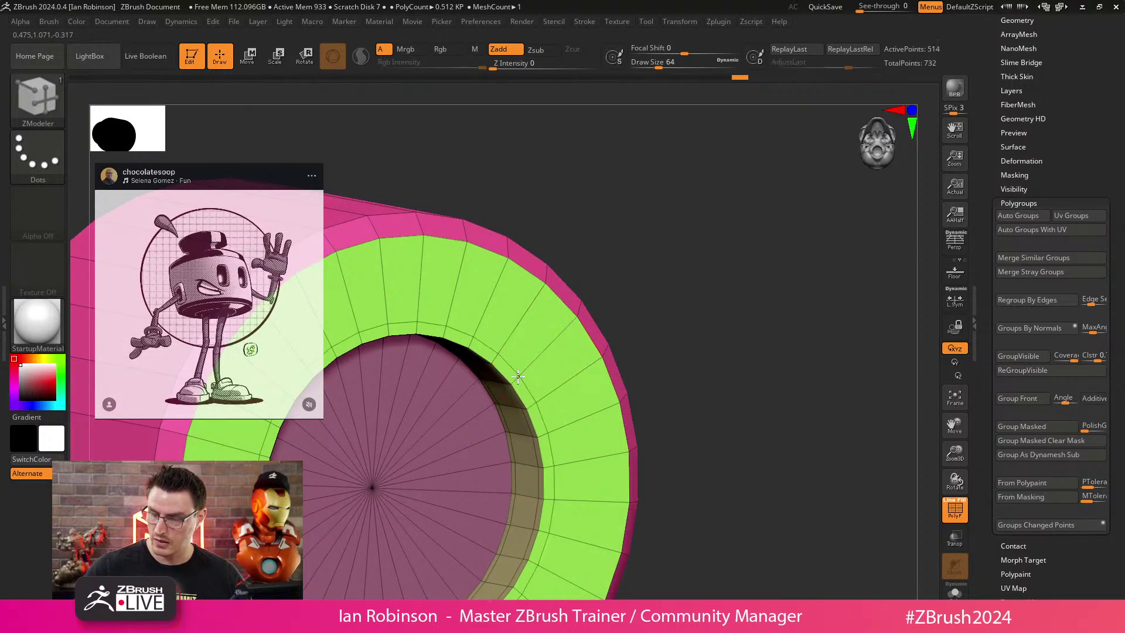
left_click(559, 339)
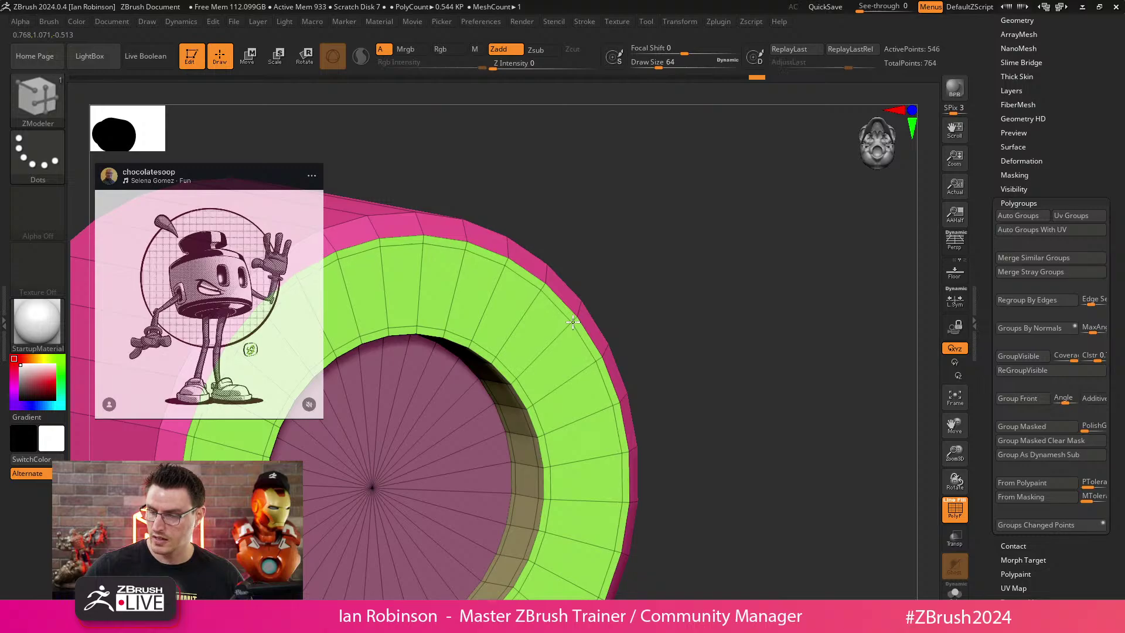
Insert supporting edge loops near the lower and upper ends of the bottle body's side wall.
left_click_drag(609, 328, 550, 322)
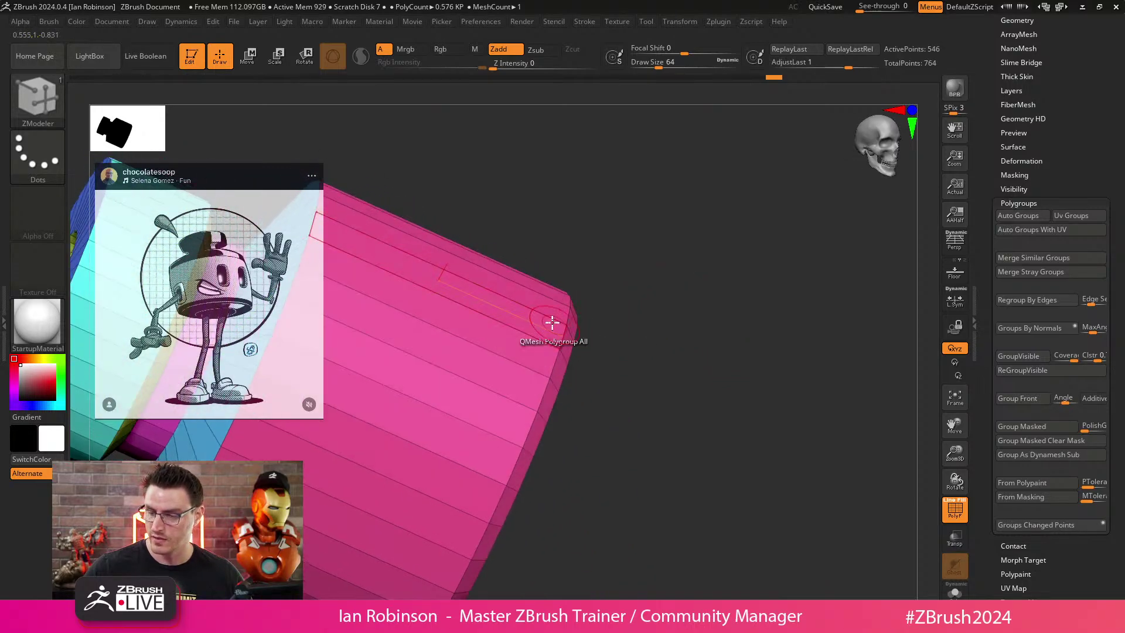
left_click(552, 317)
left_click(560, 323)
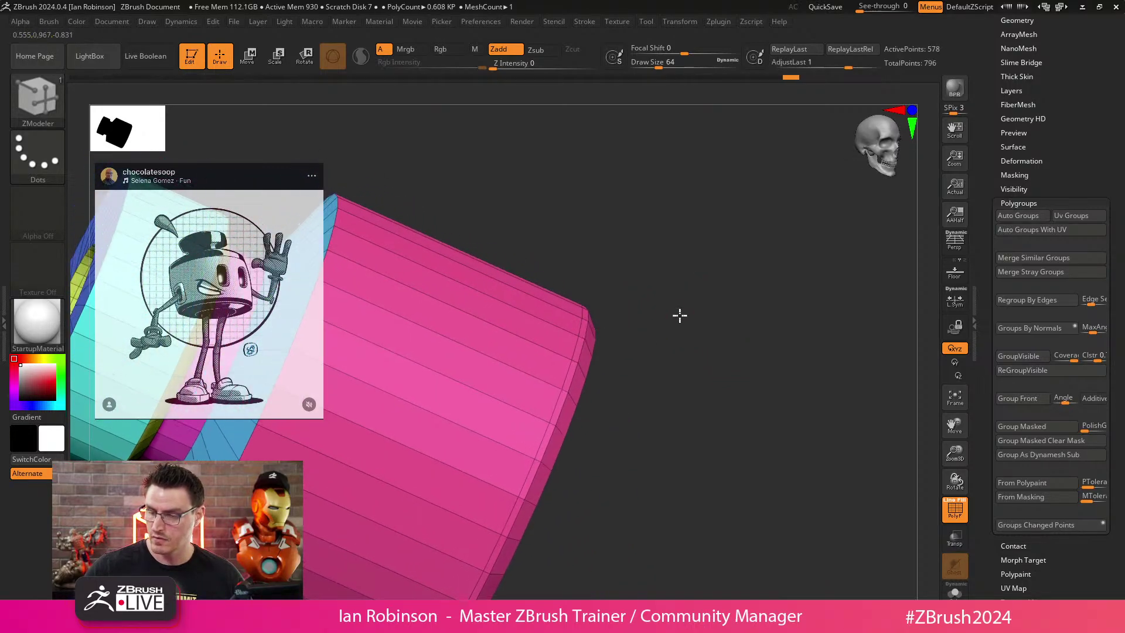
left_click_drag(678, 314, 466, 312)
left_click(419, 300)
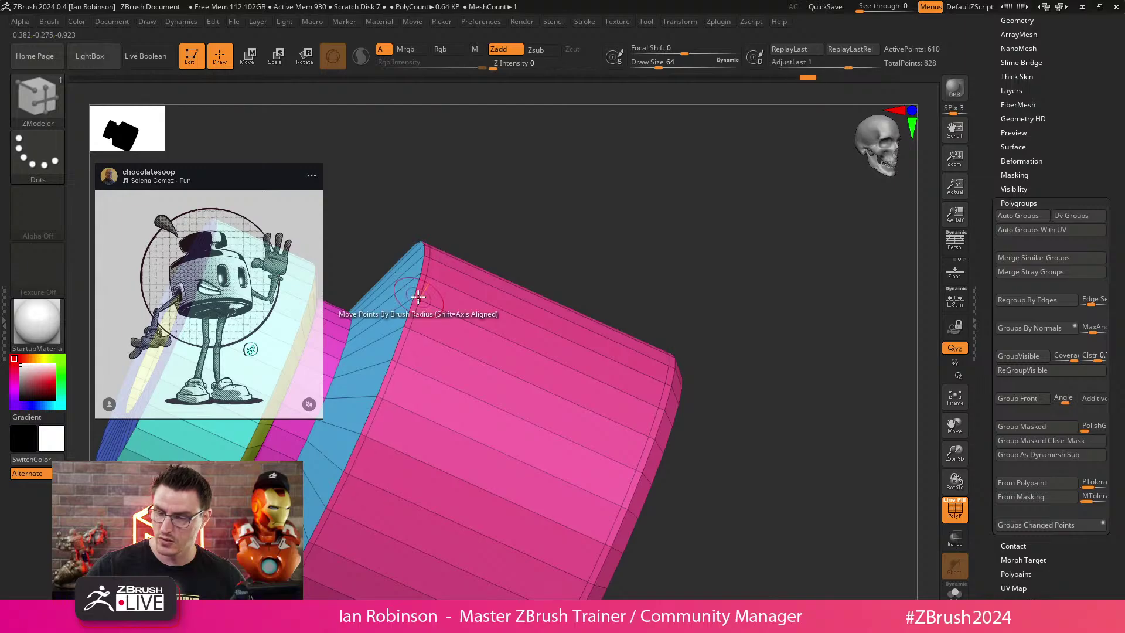
Insert supporting edge loops on the bottle's shoulder, one beside the body edge and one near the neck.
left_click_drag(462, 246, 652, 216)
left_click_drag(639, 216, 645, 216)
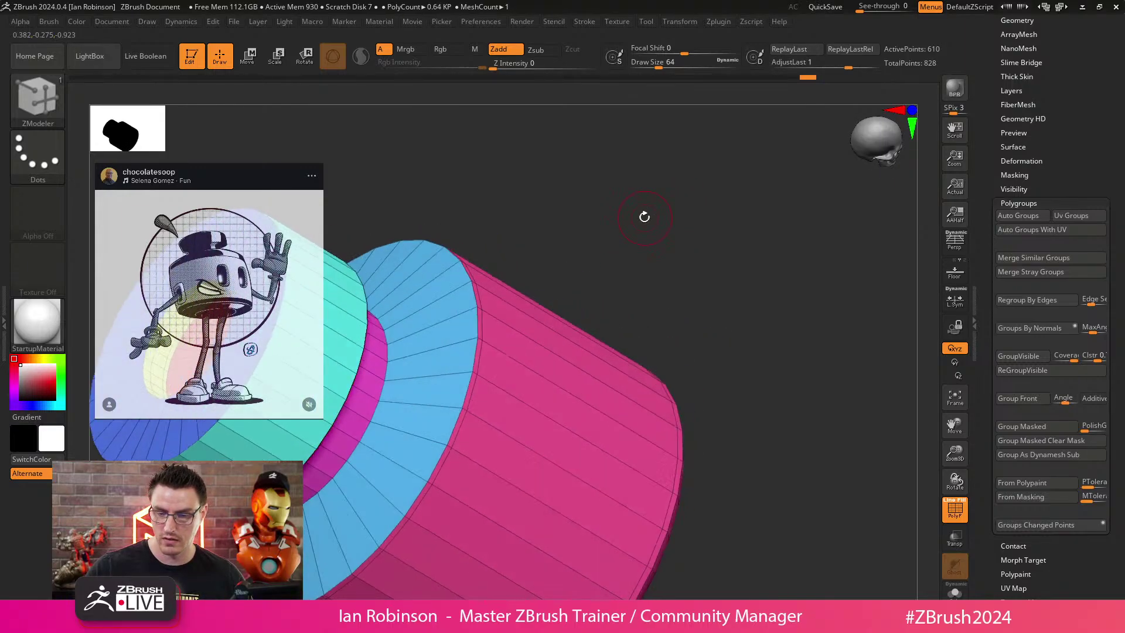
left_click_drag(644, 270, 824, 288)
left_click(477, 298)
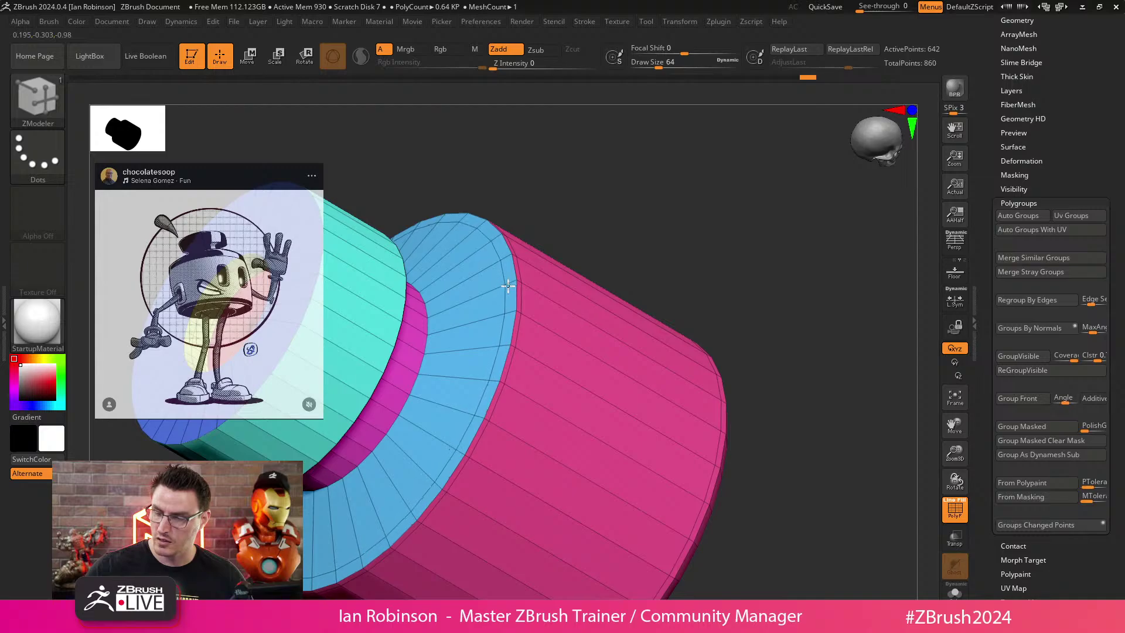
left_click(435, 321)
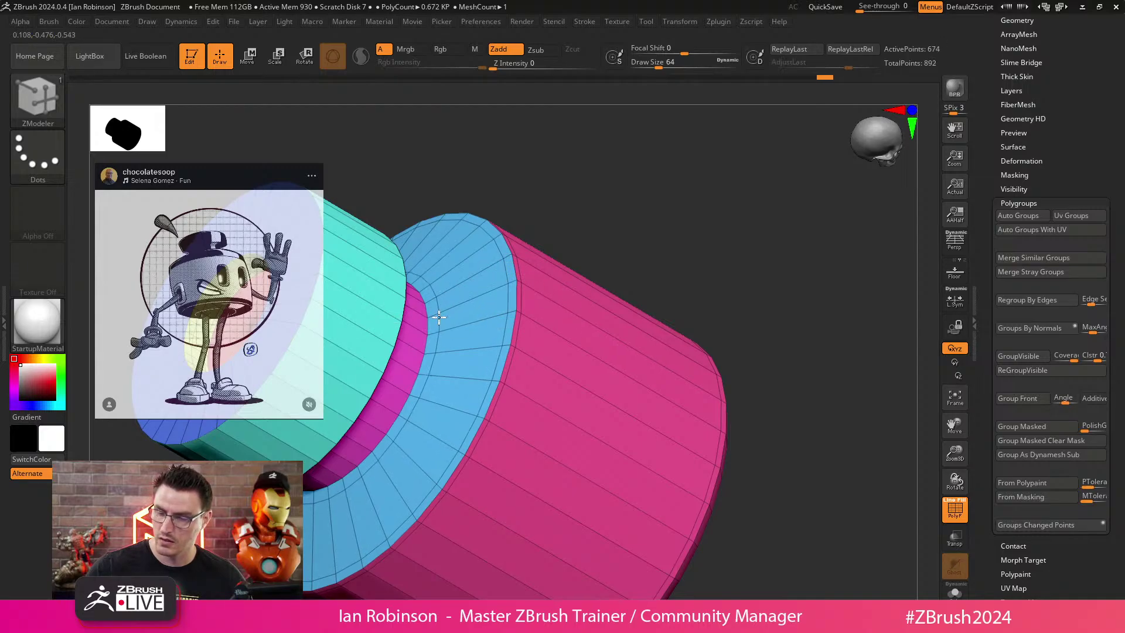
Insert supporting edge loops around the ring on the cap's underside and along the cap's lower rim.
left_click_drag(617, 211, 636, 197)
left_click(461, 303)
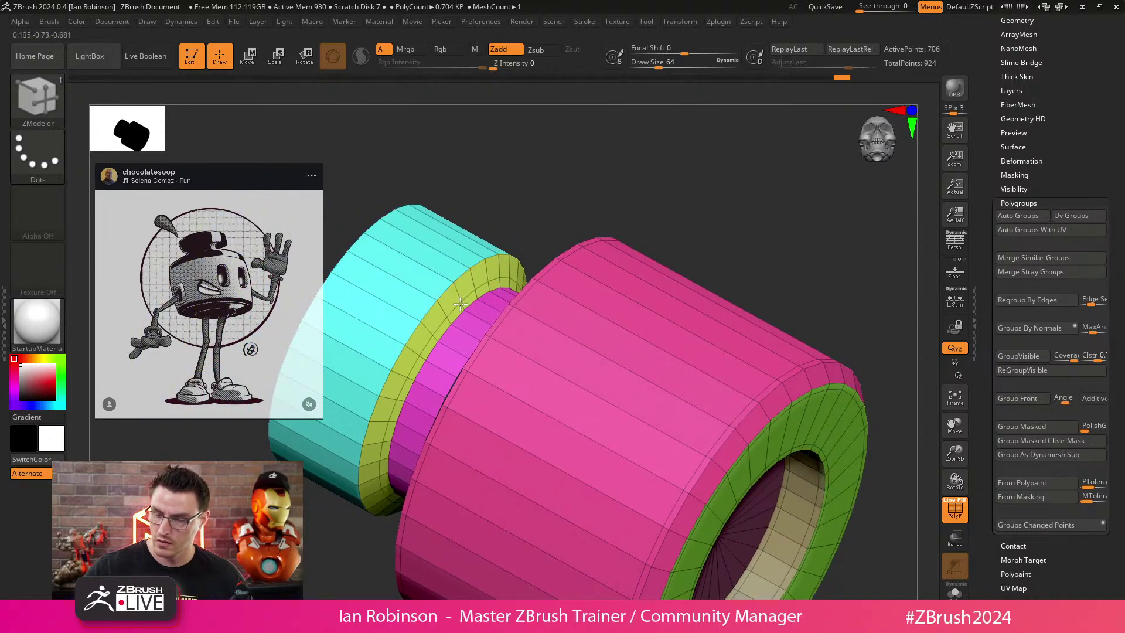
left_click(462, 305)
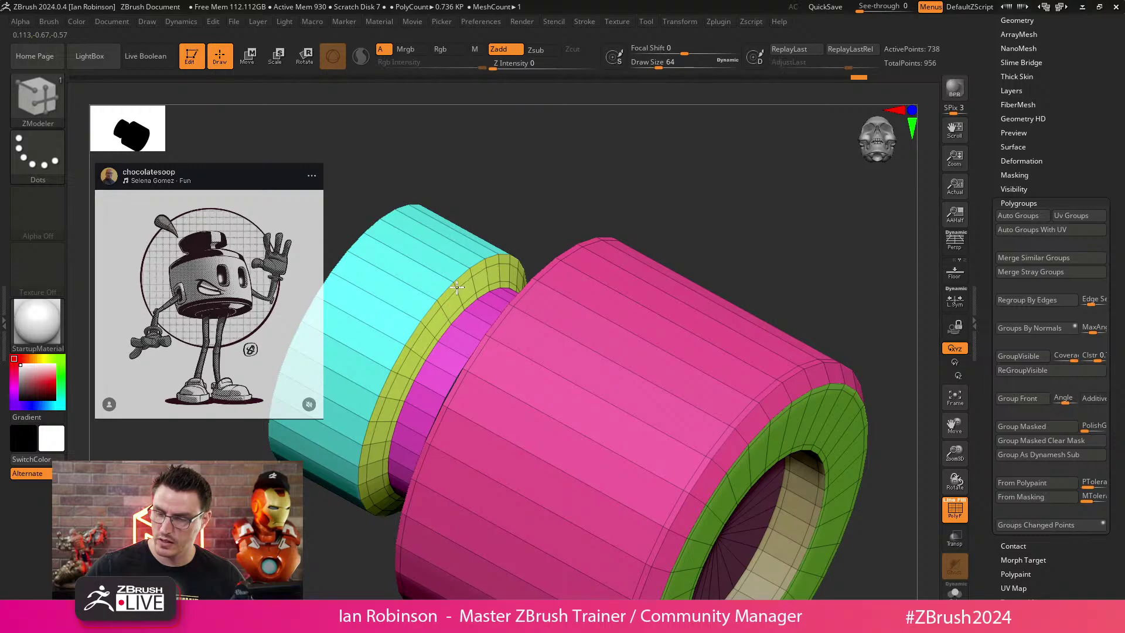
left_click(458, 284)
Activate Dynamic Subdiv on the bottle, choosing Always YES for automatic activation.
left_click_drag(562, 222, 463, 222)
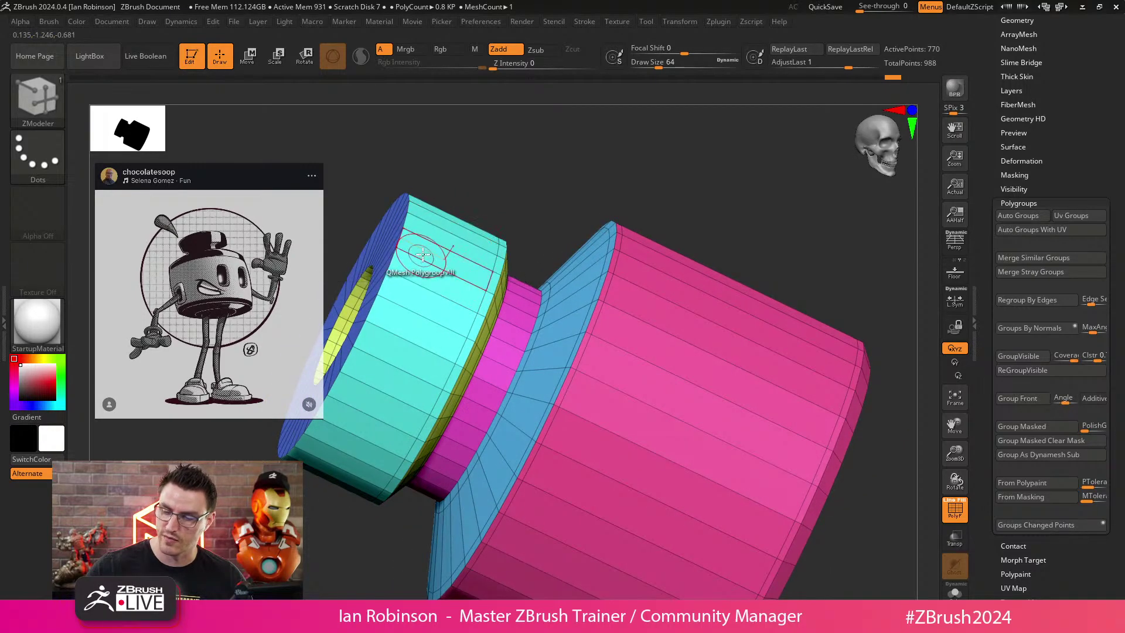
key("d")
left_click(621, 210)
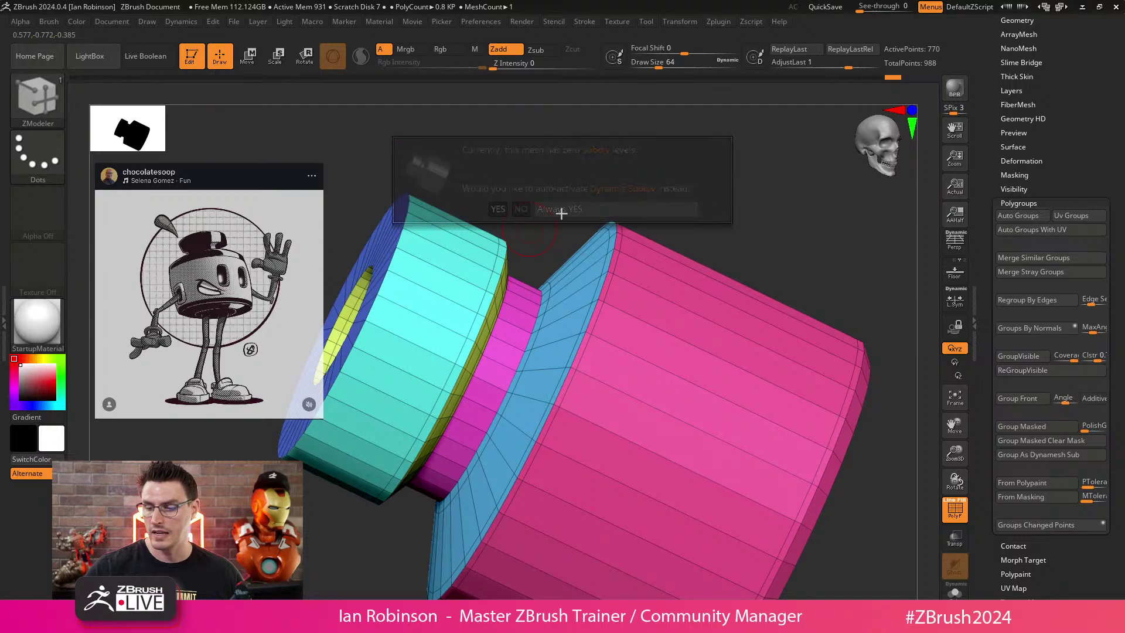
Inspect the smoothed cap and shoulder with and without the wireframe, and turn off Dynamic Subdiv.
left_click_drag(662, 187, 671, 178)
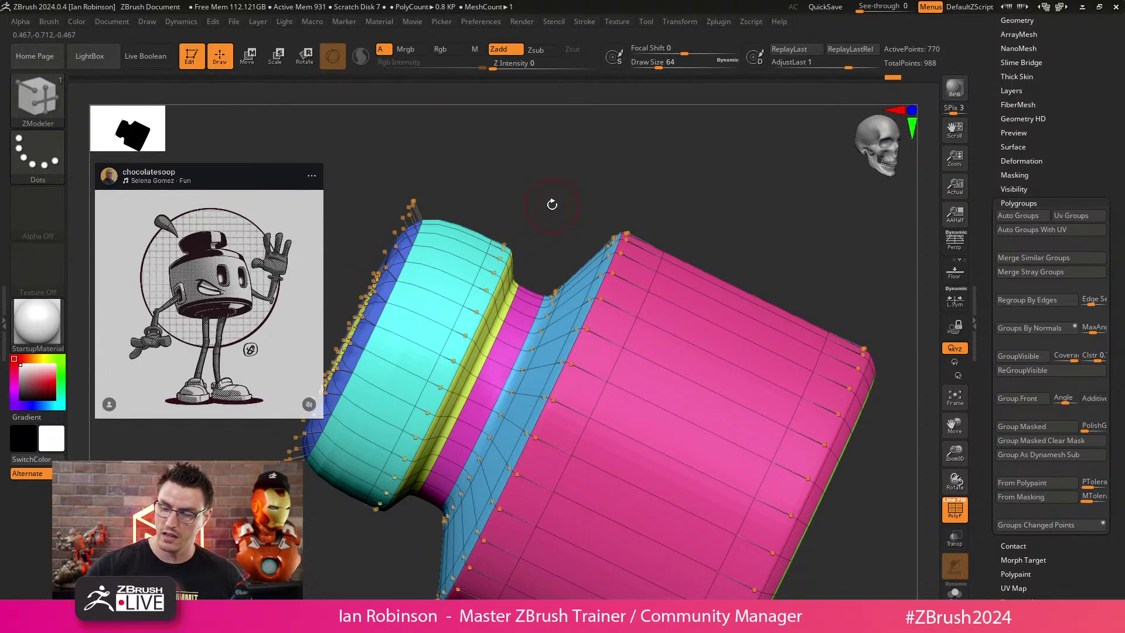
left_click_drag(552, 203, 549, 237, "alt")
key("shift+f")
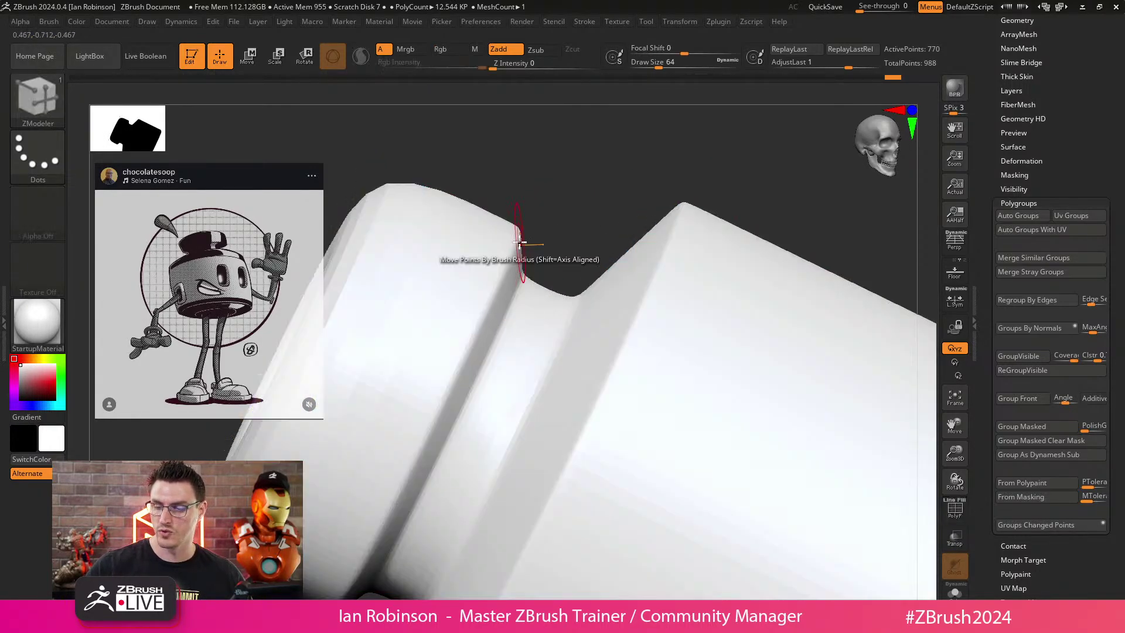
key("shift+f")
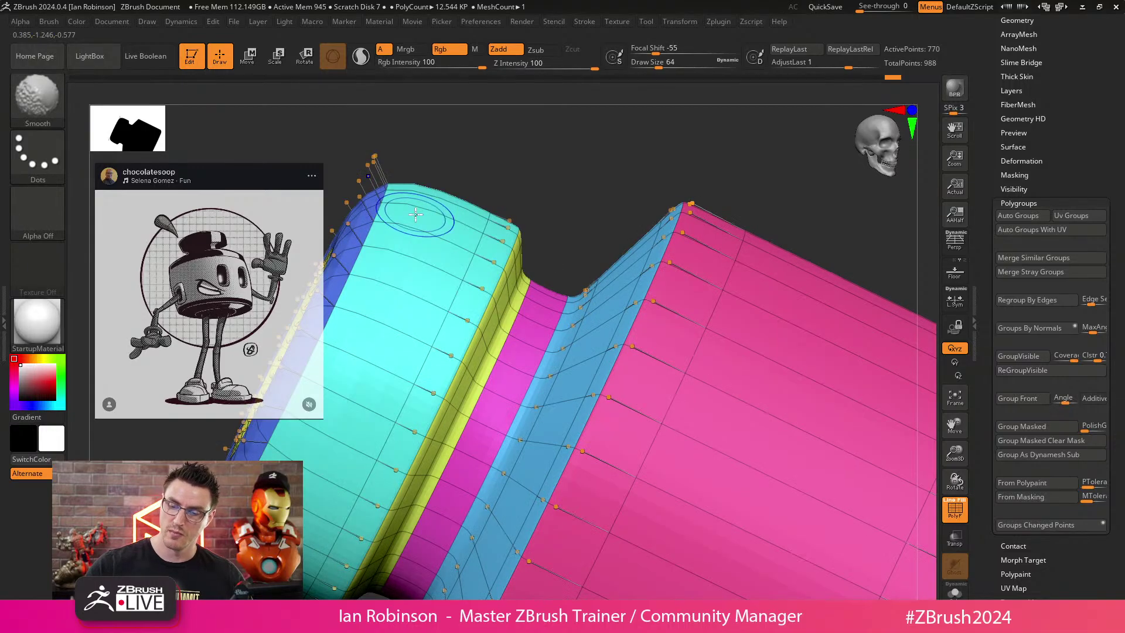
key("shift+d")
Insert supporting edge loops near the cap's upper rim, on its side wall and top face, and one around the top hole.
left_click_drag(500, 163, 553, 165)
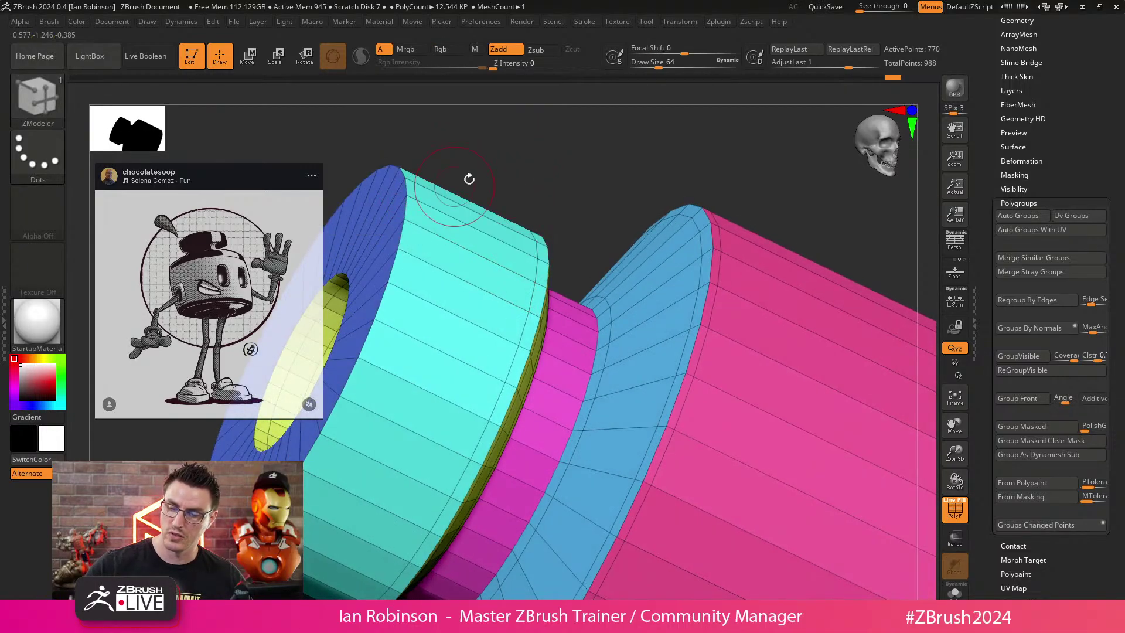
left_click_drag(469, 178, 438, 178)
left_click_drag(427, 230, 413, 222)
left_click_drag(498, 155, 569, 157)
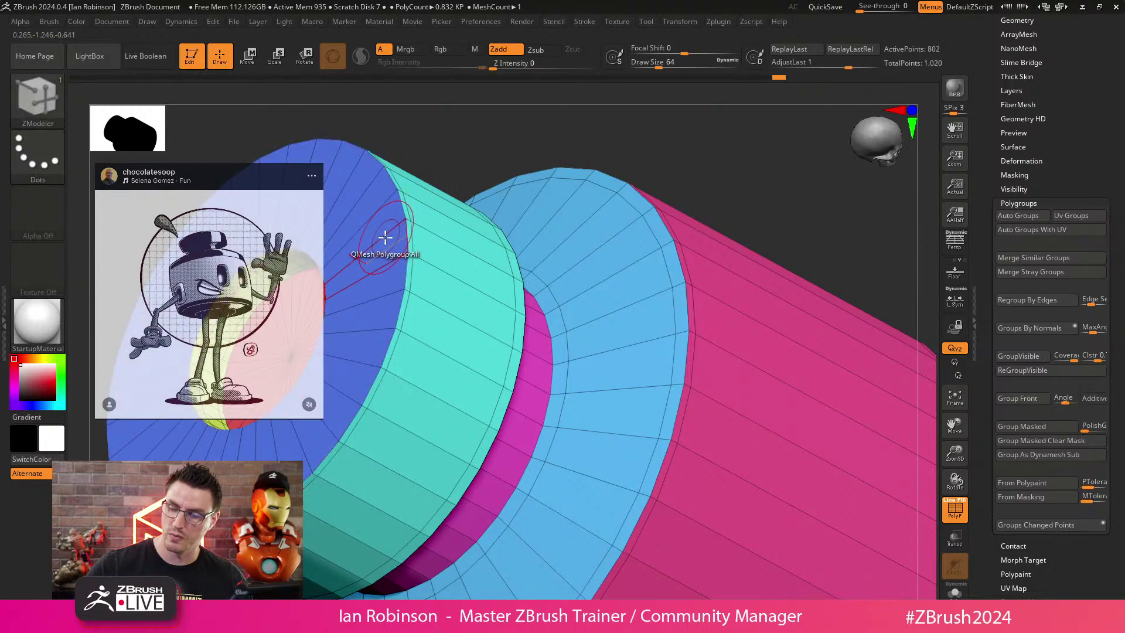
left_click(381, 240)
left_click_drag(503, 157, 427, 283)
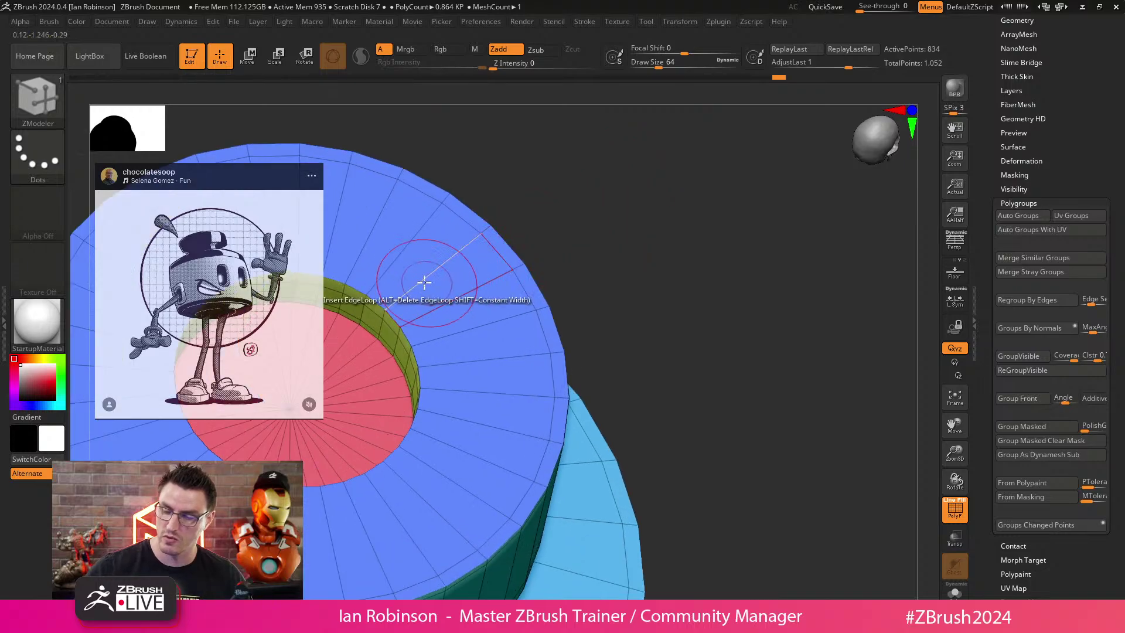
left_click(388, 308)
Set the ZModeler edge Insert action to Multiple EdgeLoops with Interactive Elevation for the bevel at the bottle's base.
left_click_drag(574, 246, 610, 314)
key("space")
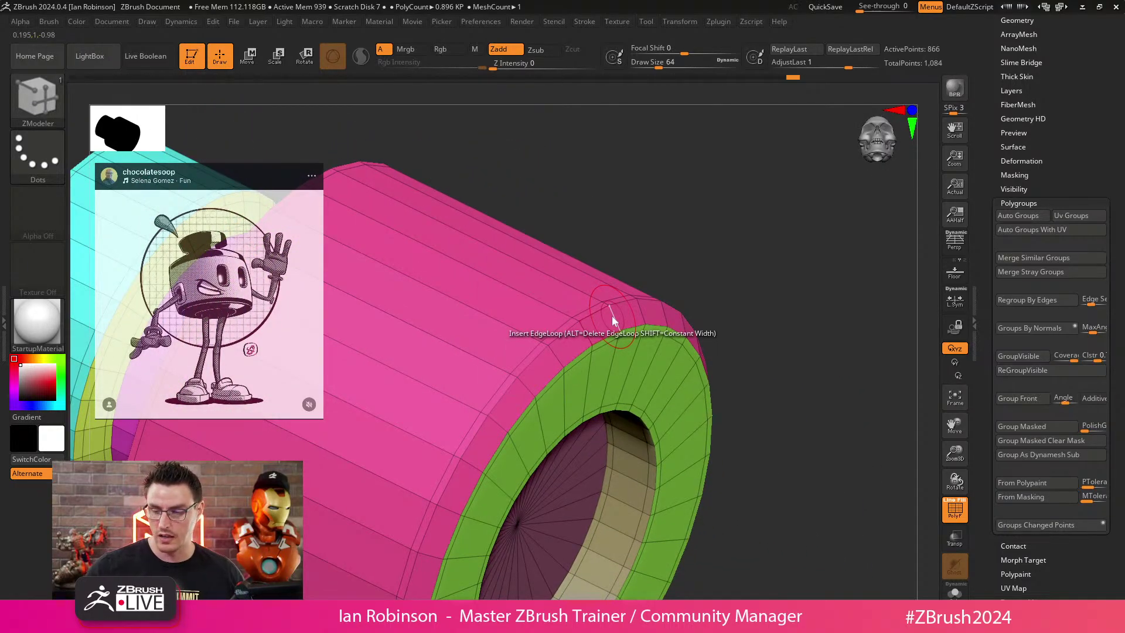
left_click_drag(719, 283, 627, 313, "alt")
left_click_drag(834, 242, 756, 255, "alt")
key("shift+f")
key("shift+f")
key("space")
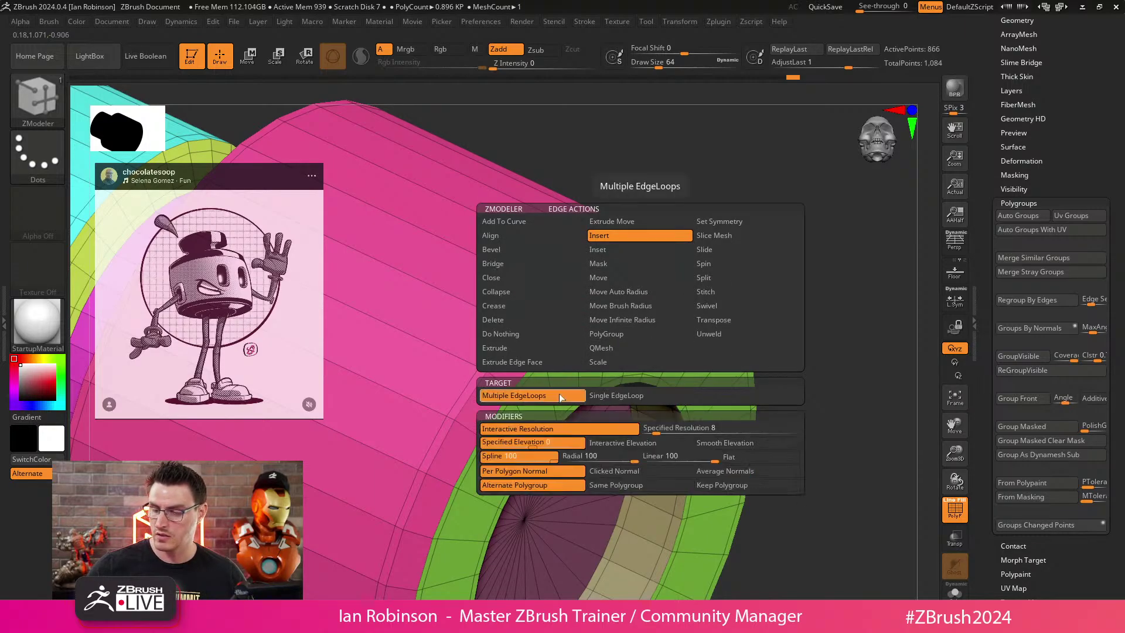
left_click(619, 444)
Try to insert two elevated edge loops around the base bevel with alternating polygroups, and undo the insertion.
left_click_drag(780, 262, 711, 278)
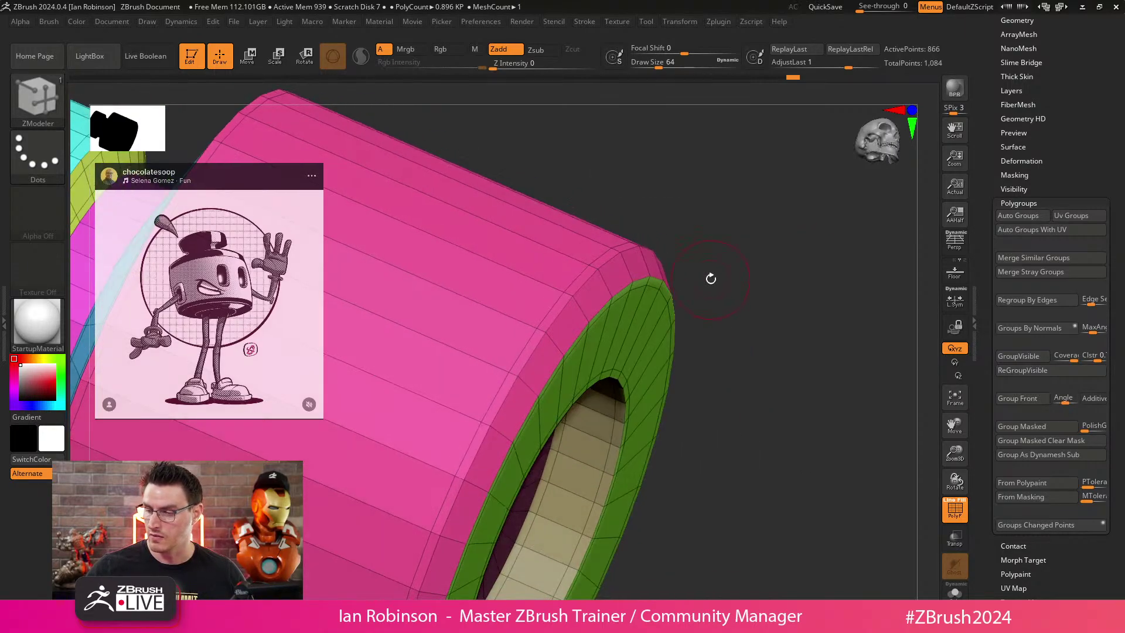
left_click_drag(628, 268, 699, 247)
left_click_drag(767, 296, 723, 285)
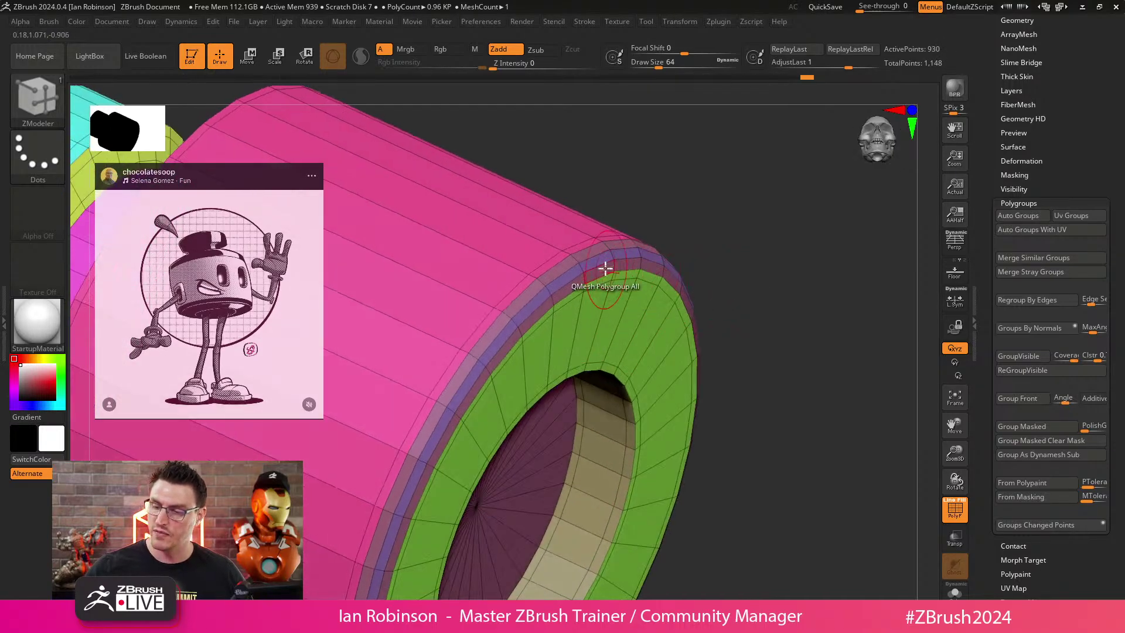
key("ctrl+z")
Switch the edge insertion to Keep Polygroup and insert two elevated edge loops that round the bottle's base bevel.
key("space")
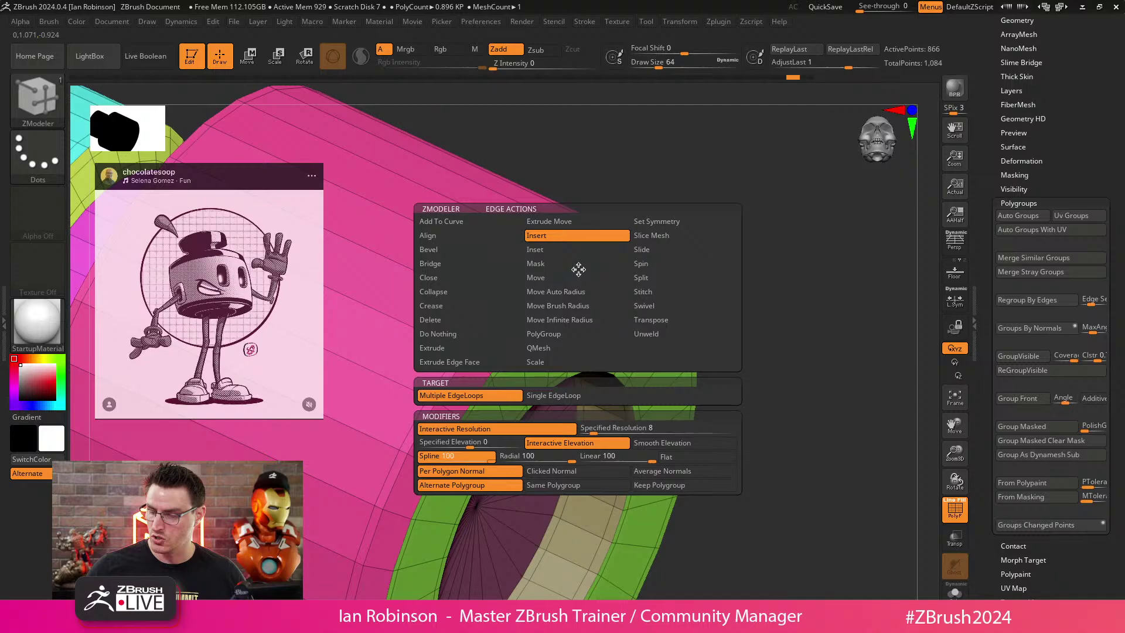
left_click(675, 490)
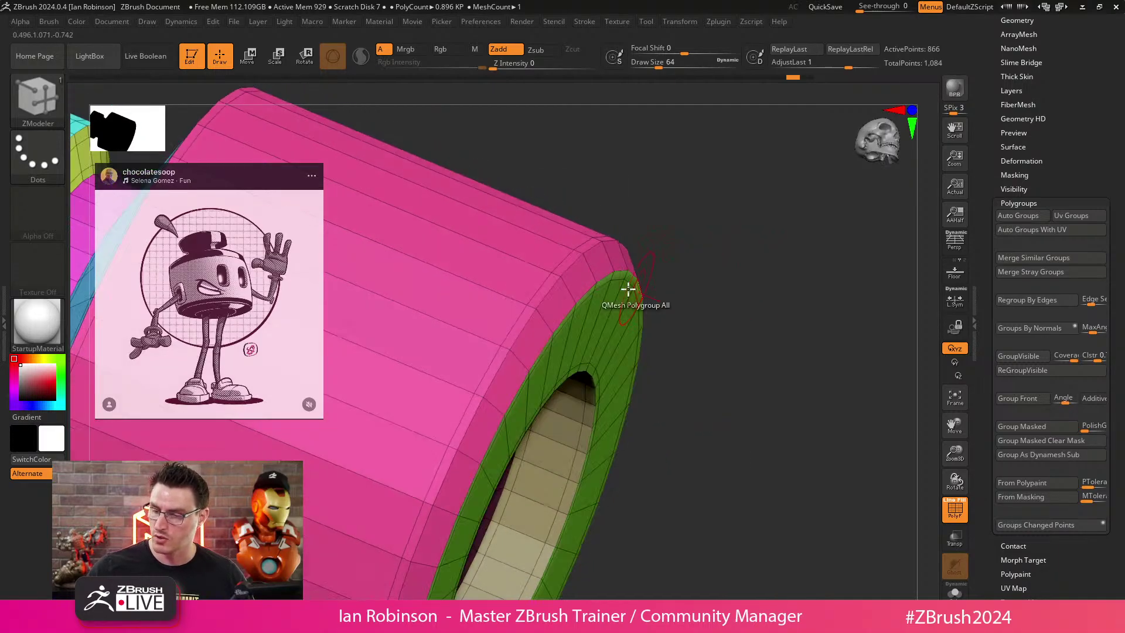
left_click_drag(627, 288, 663, 252)
left_click_drag(747, 285, 729, 264)
key("f")
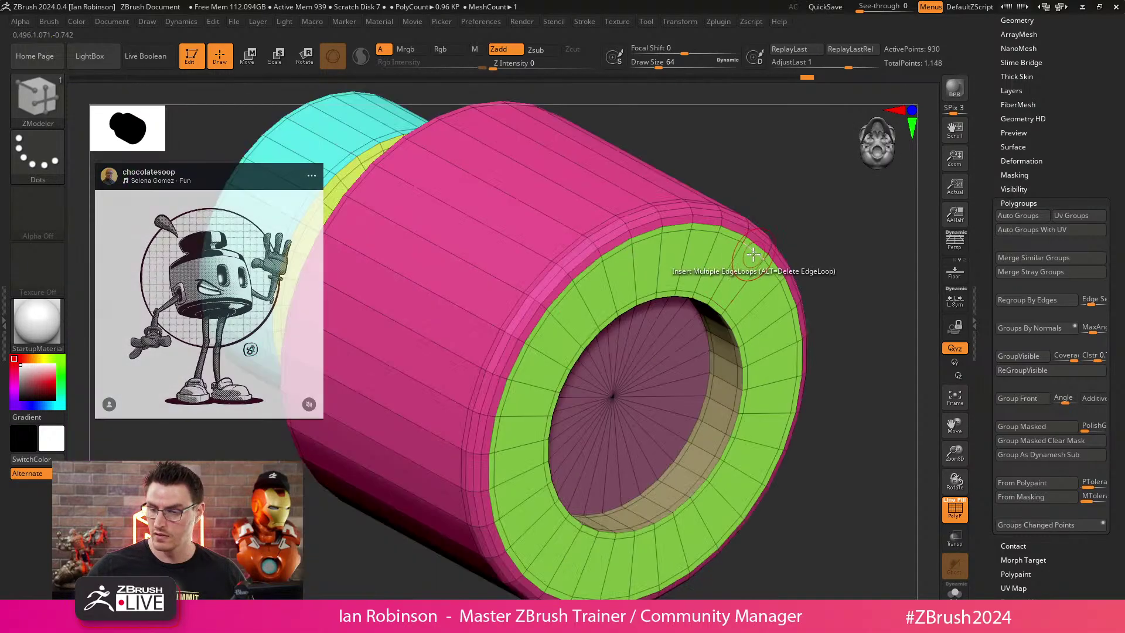
Compare the bottle's silhouette with Dynamic Subdiv on and off, with and without the wireframe.
left_click_drag(812, 199, 829, 228)
key("d")
key("g")
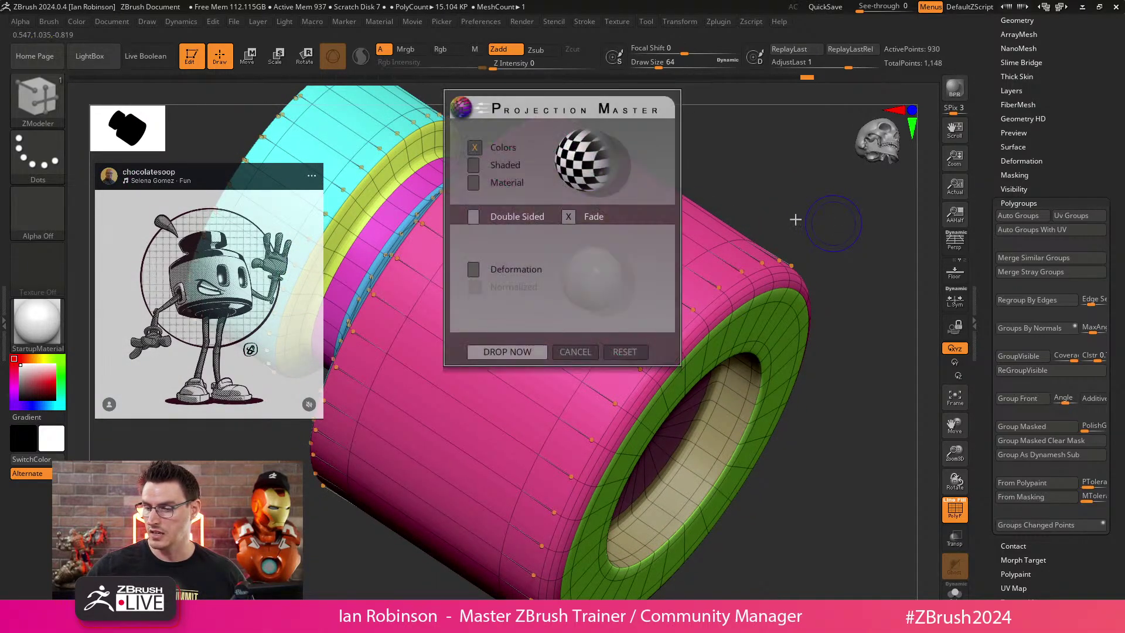
key("Escape")
key("shift+f")
left_click_drag(785, 270, 741, 332)
left_click_drag(644, 290, 716, 279, "alt")
key("shift+f")
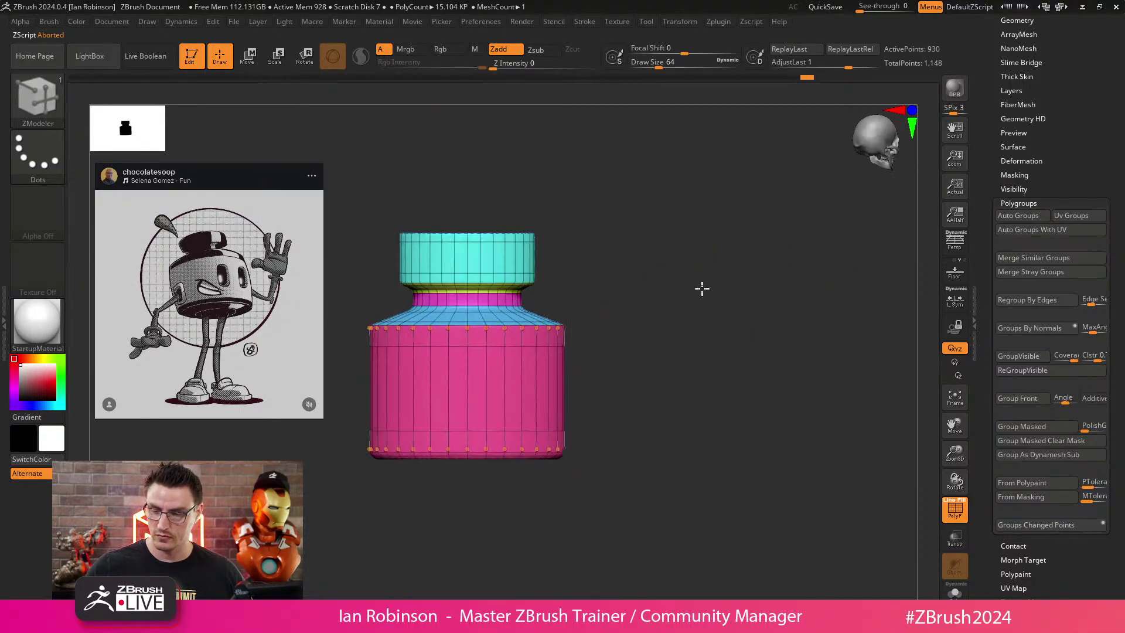
key("shift+f")
left_click_drag(682, 288, 706, 288)
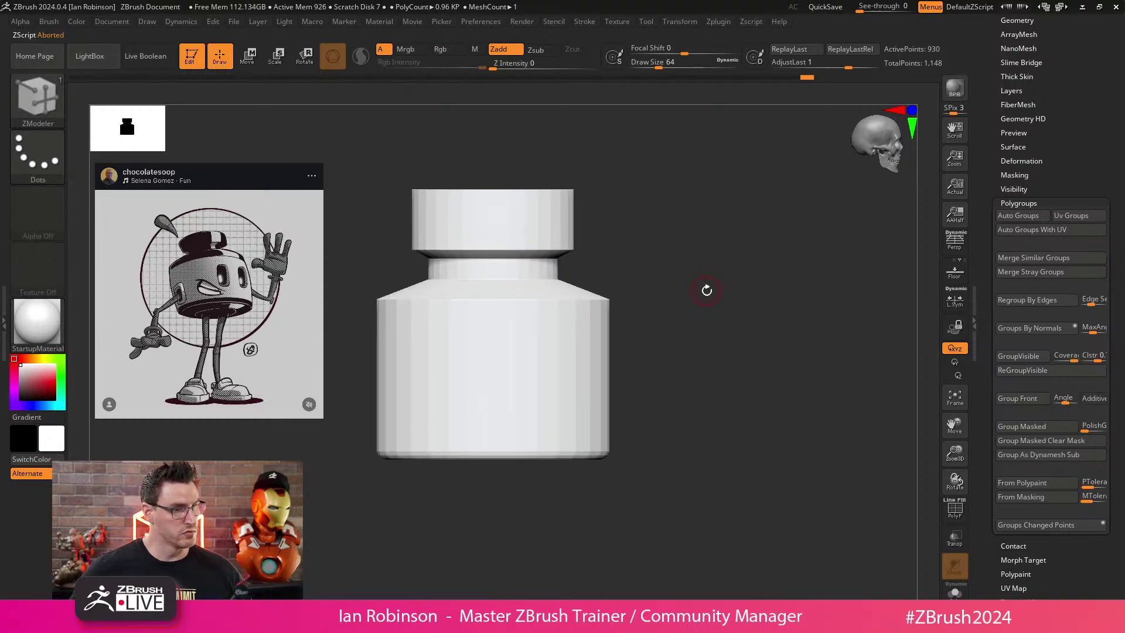
key("shift+f")
Set the edge insertion to Specified Elevation 0 and insert six evenly spaced edge loops around the body's side wall.
left_click_drag(707, 290, 716, 233)
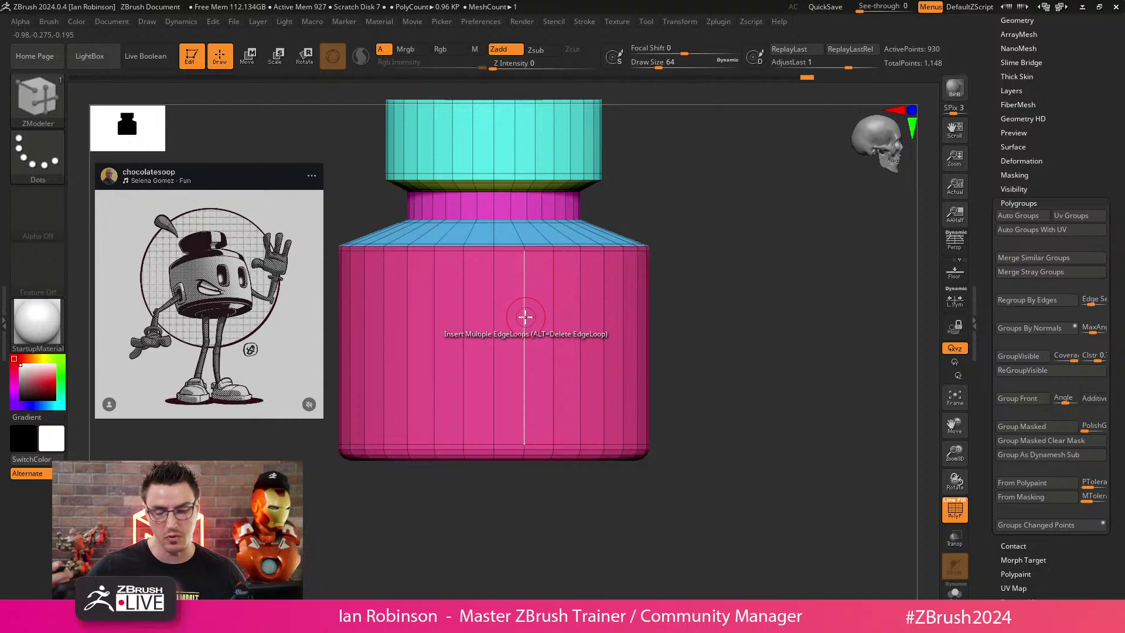
key("space")
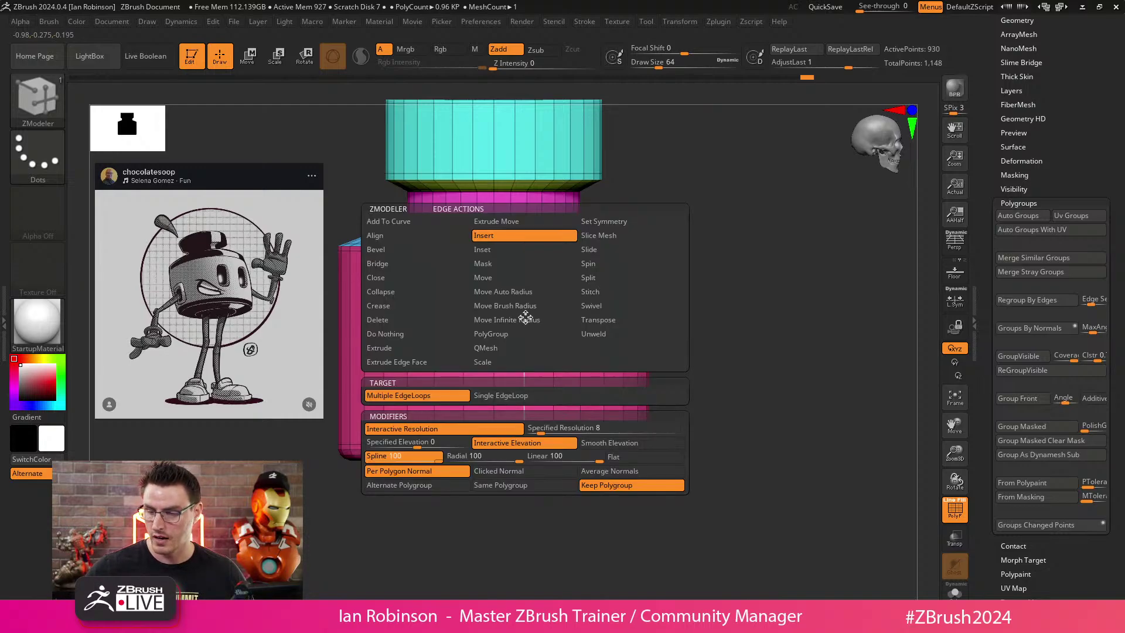
left_click(410, 441)
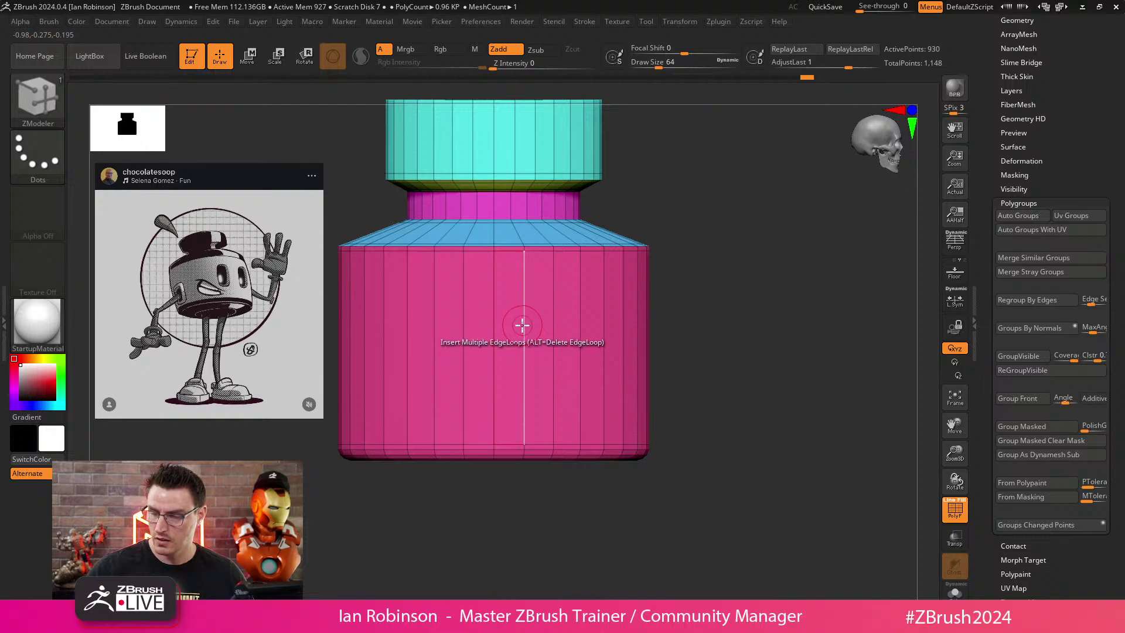
key("space")
left_click_drag(521, 323, 522, 355)
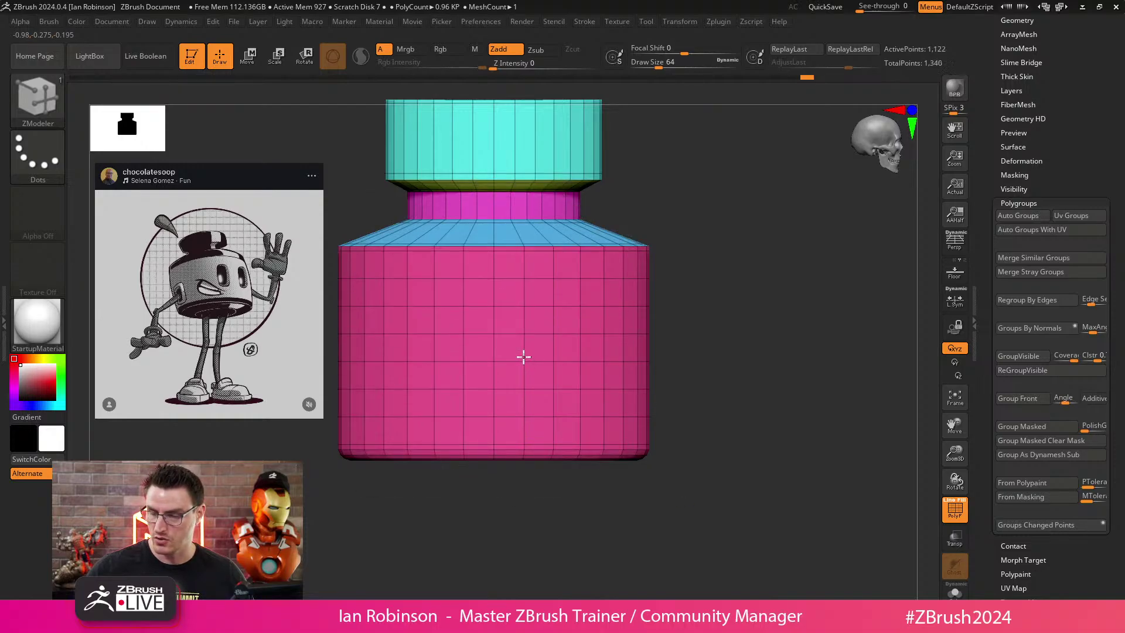
Insert evenly spaced edge loops around the upper parts: three on the cap's side wall, two on the shoulder and two on the neck.
left_click_drag(696, 231, 698, 304, "alt")
left_click_drag(516, 209, 514, 231)
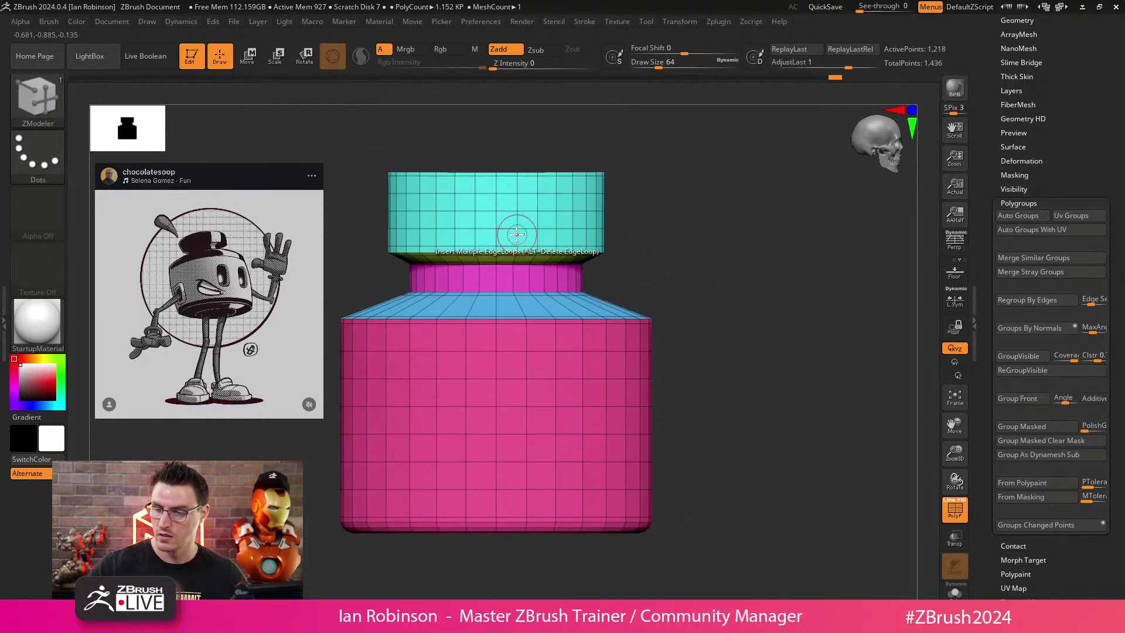
right_click_drag(514, 231, 602, 309)
left_click_drag(554, 292, 562, 303)
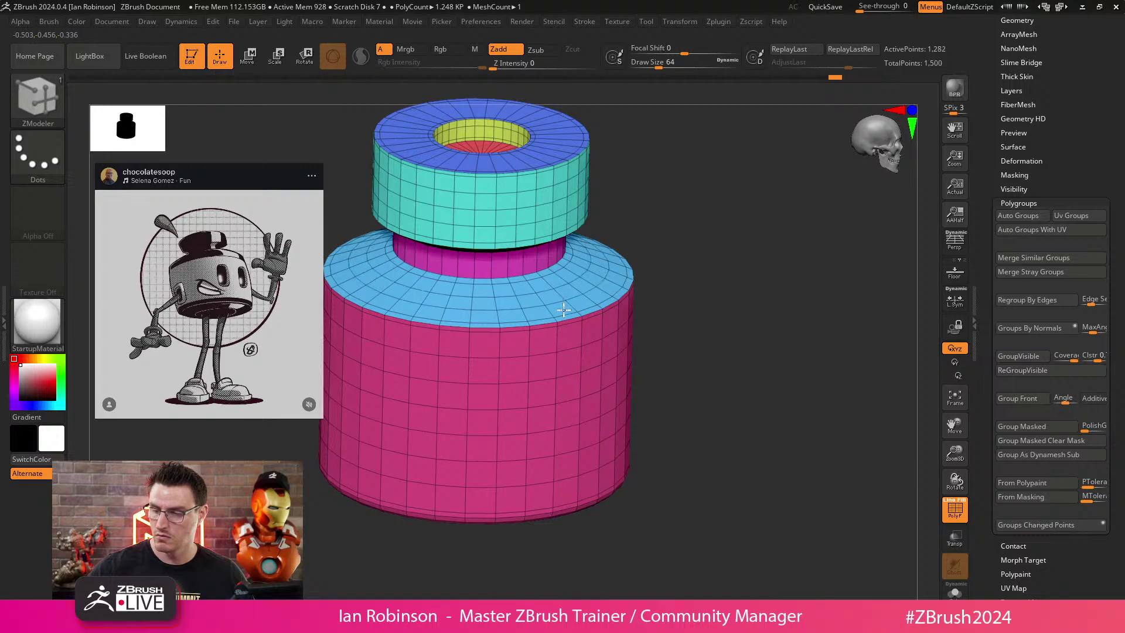
right_click_drag(562, 304, 524, 254)
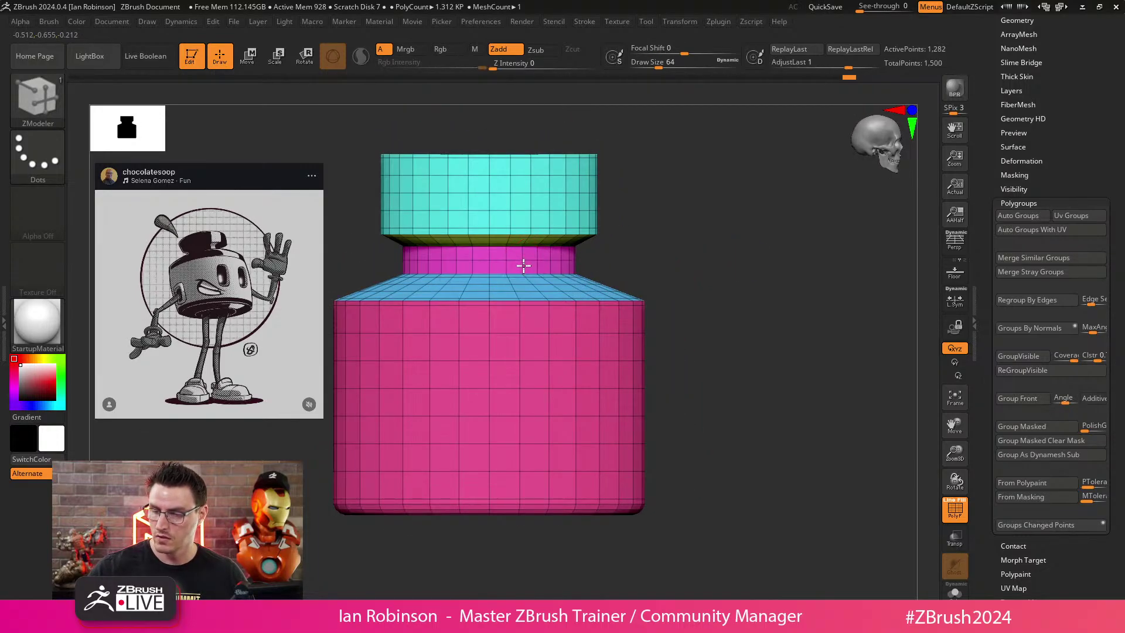
left_click_drag(522, 262, 521, 272)
Insert evenly spaced edge loops across the model's flat ring faces, including the cap's top, and save the file.
mouse_move(521, 271)
right_mouse_down()
mouse_move(713, 276)
mouse_move(741, 322)
mouse_move(744, 311)
mouse_move(588, 366)
mouse_move(744, 322)
right_mouse_up()
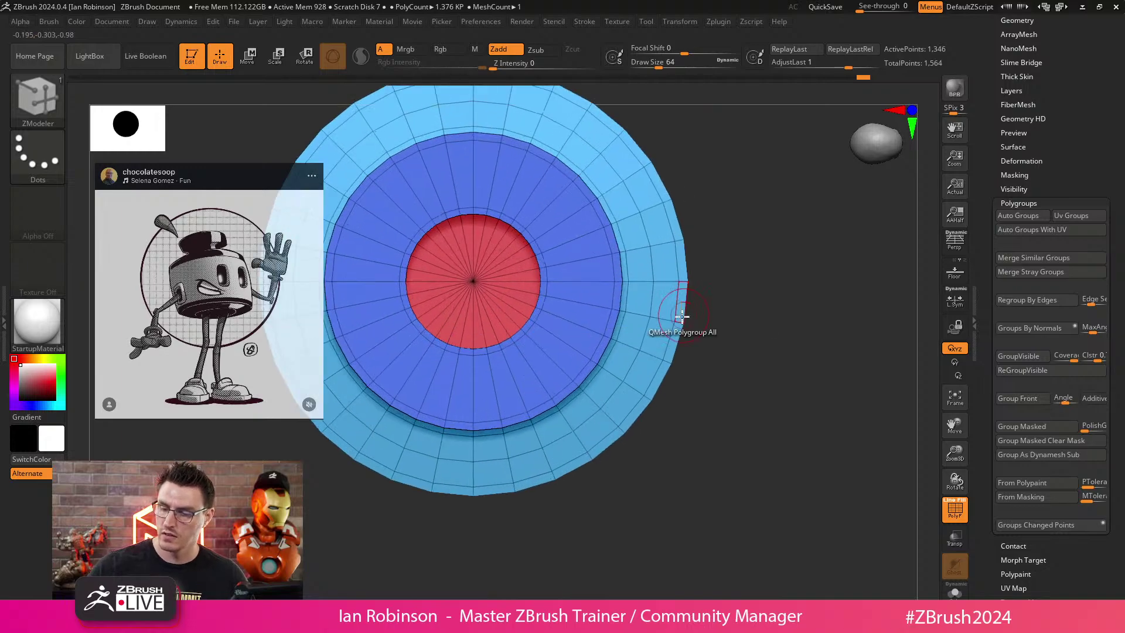
left_click(578, 277)
right_click_drag(580, 276, 766, 238)
left_click(604, 341)
right_click_drag(785, 283, 756, 324)
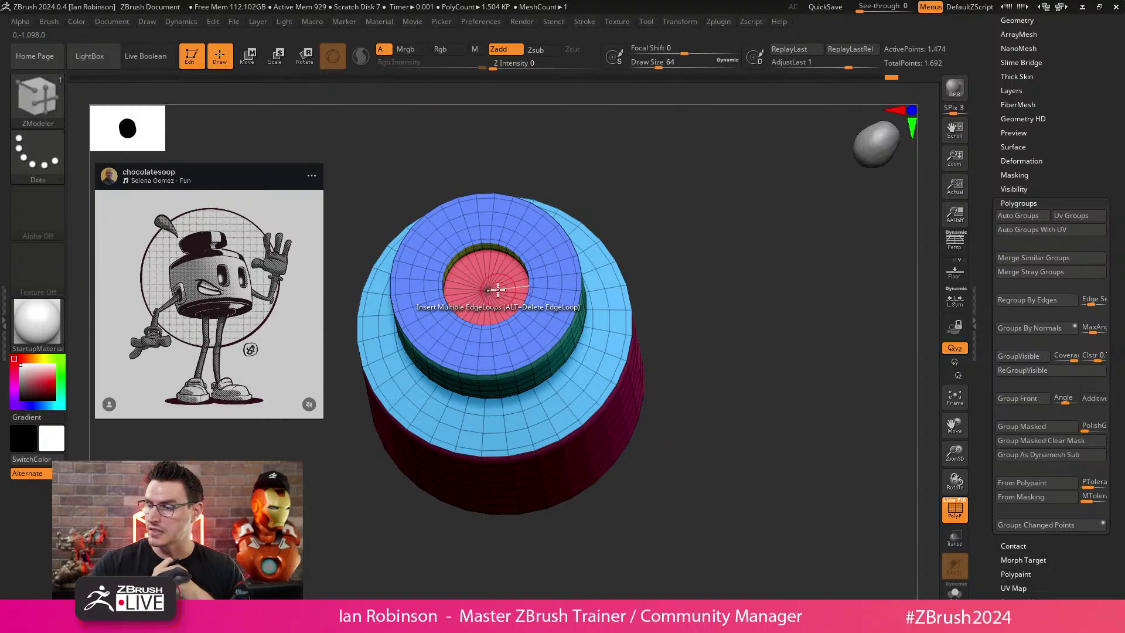
key("ctrl+s")
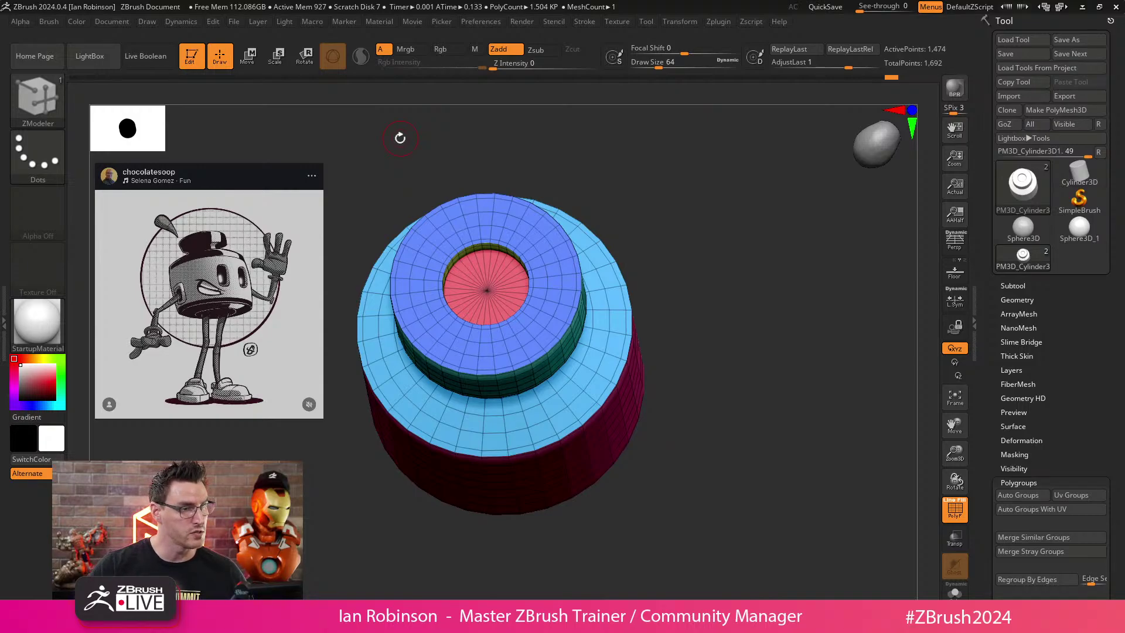
Browse the Documents and OneDrive folders for the custom brush preset and load the MeshFusion insert brush.
left_click(53, 100)
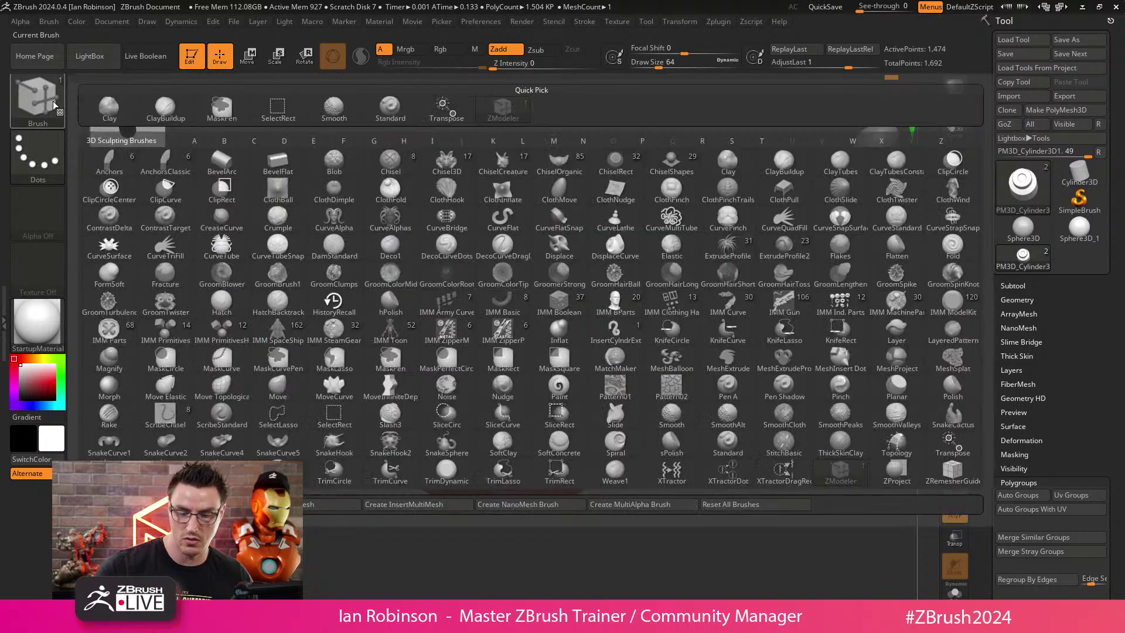
left_click(117, 504)
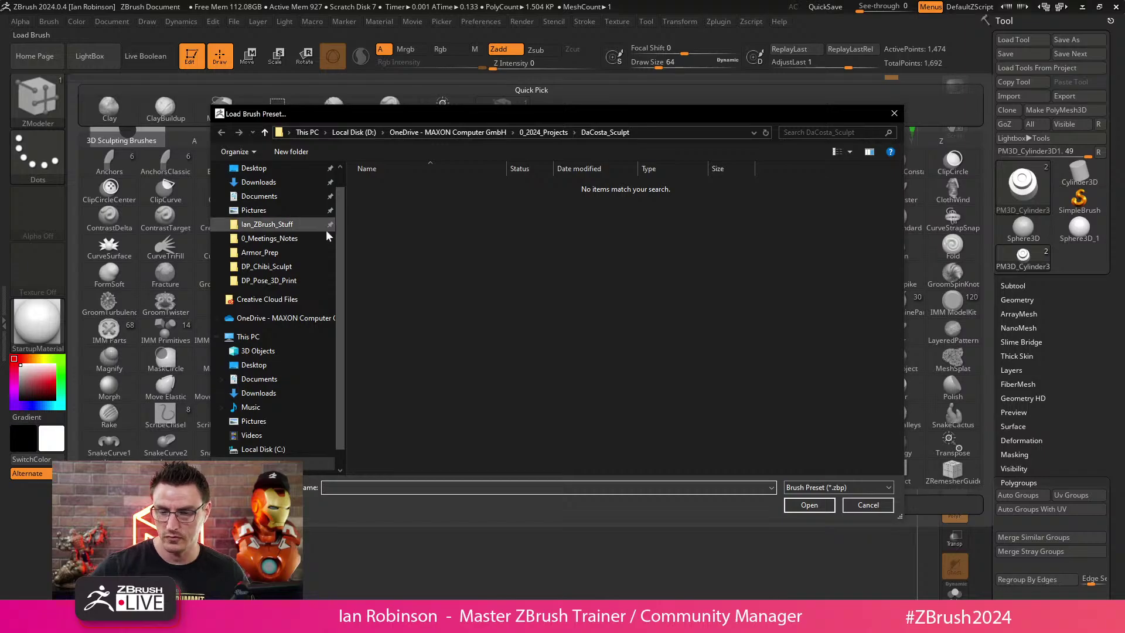
left_click(296, 318)
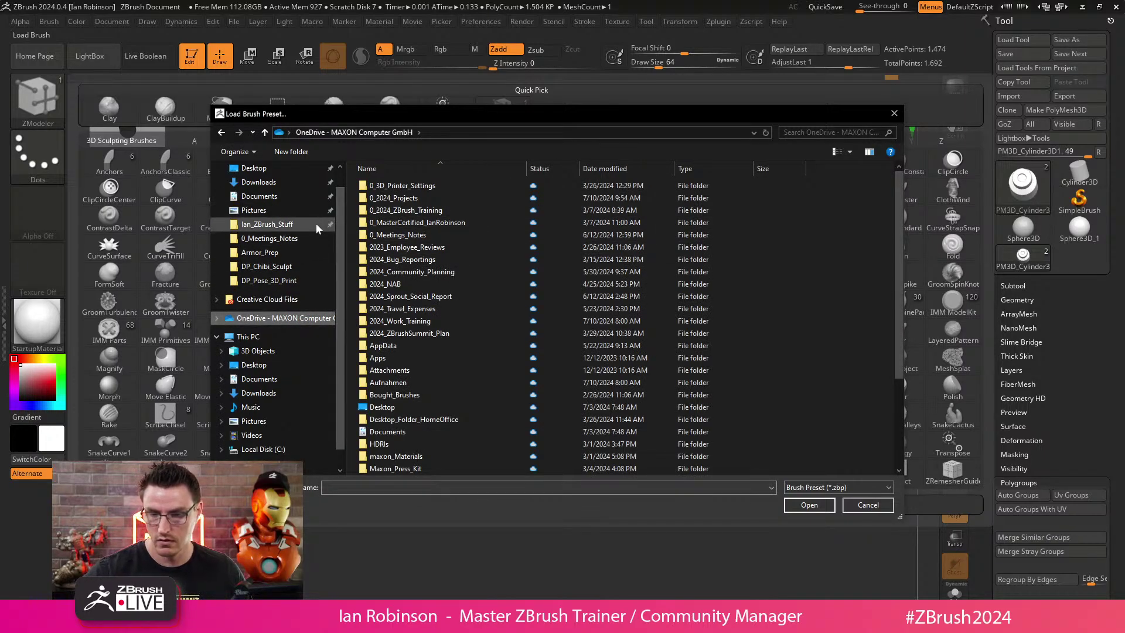
left_click(296, 197)
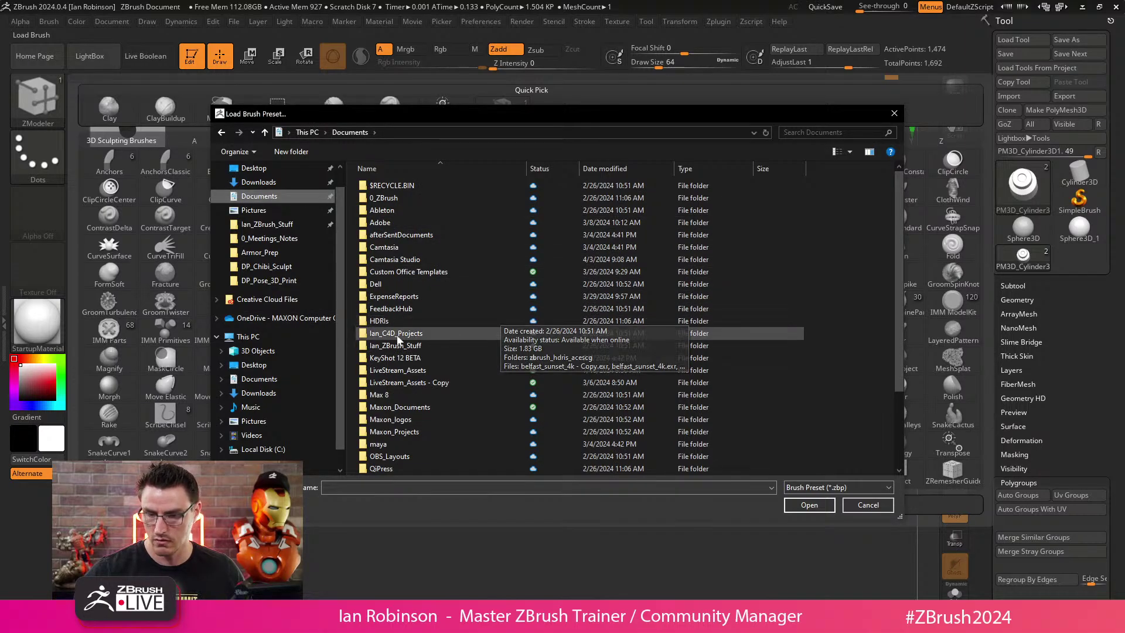
left_click(292, 226)
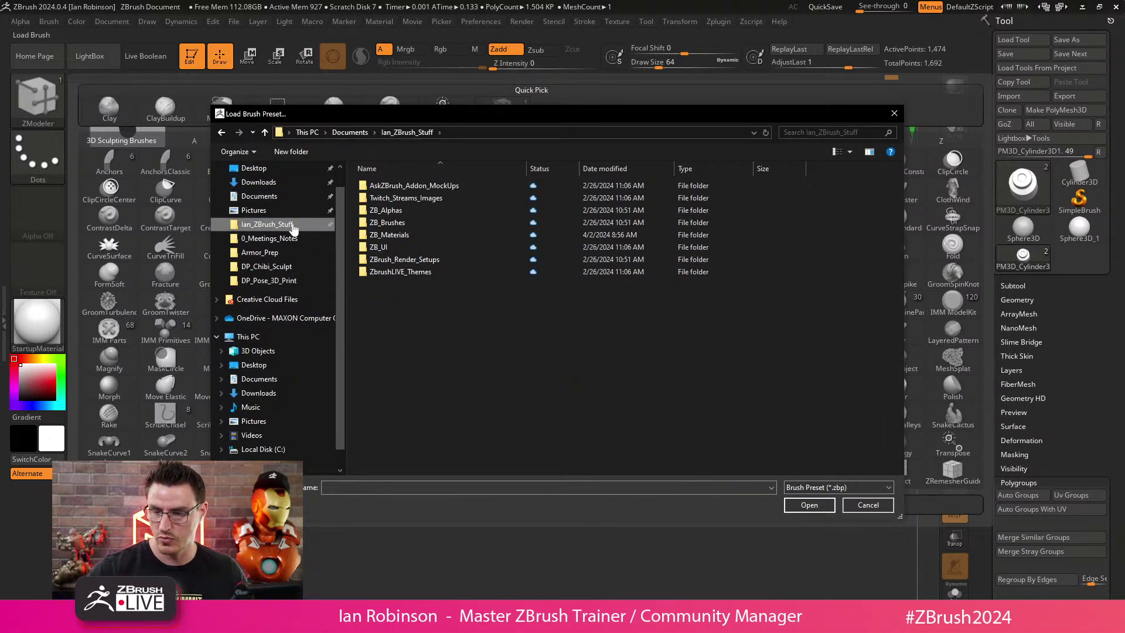
double_click(426, 222)
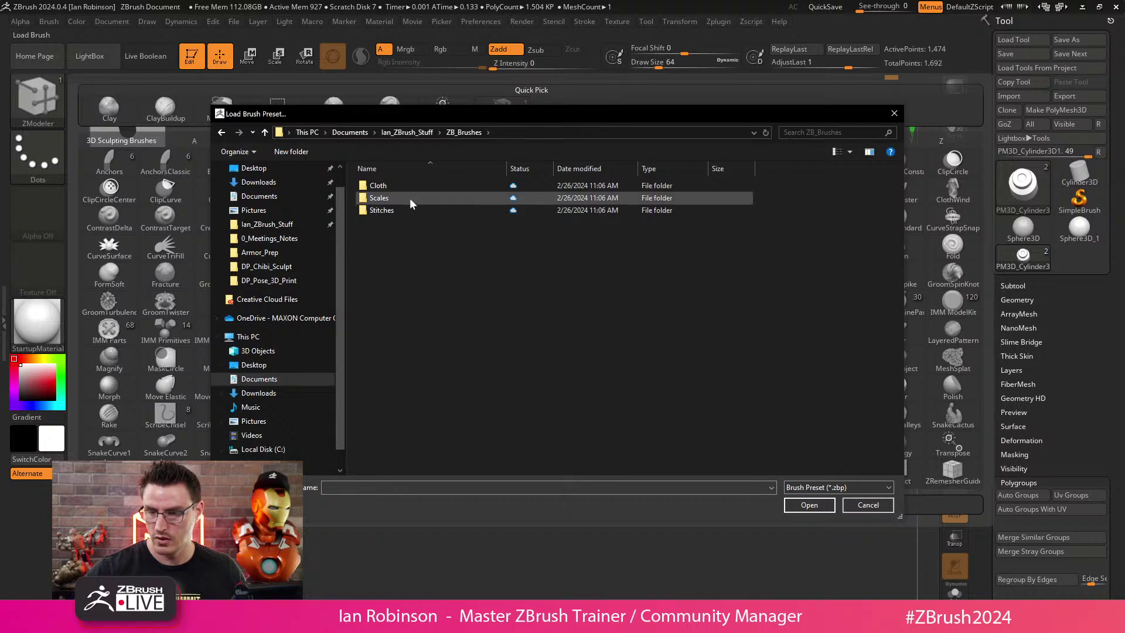
left_click(407, 132)
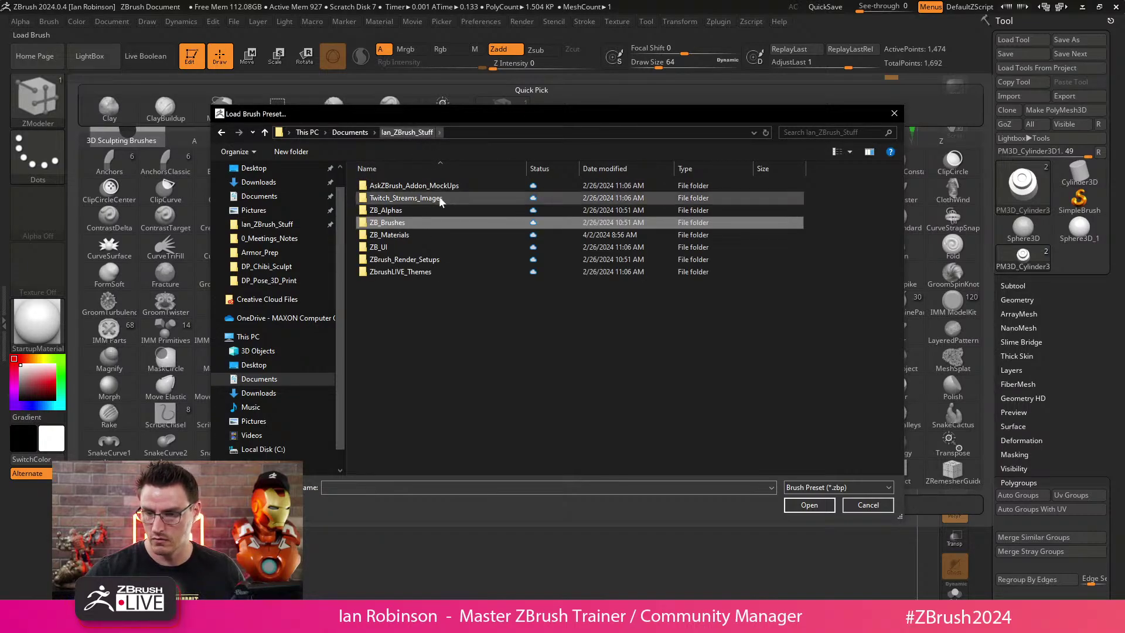
left_click(266, 224)
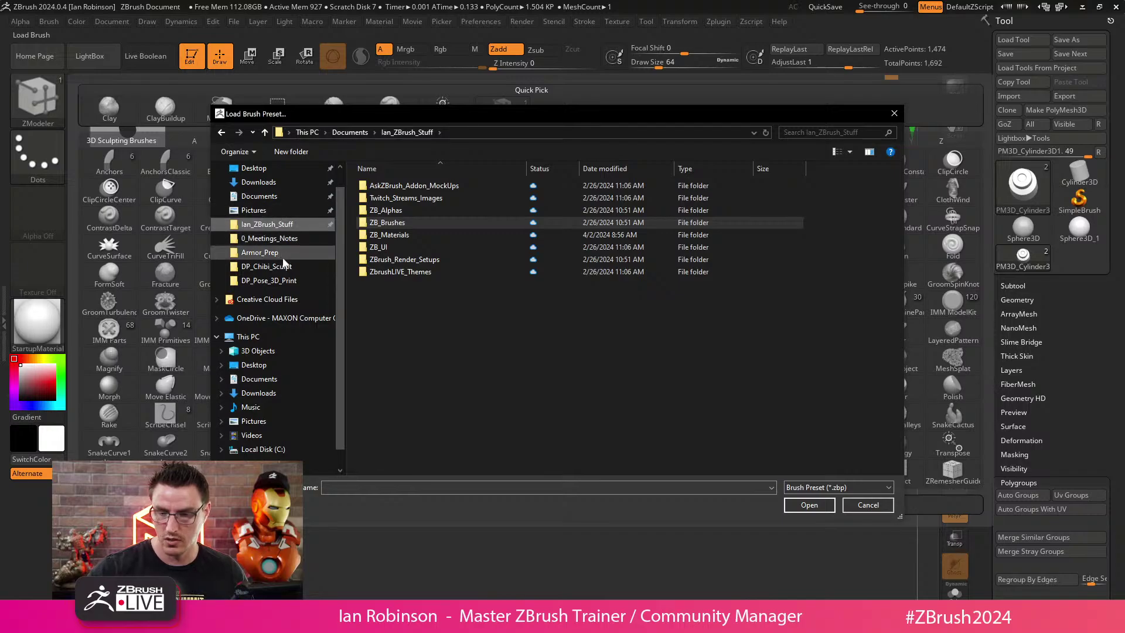
left_click(282, 318)
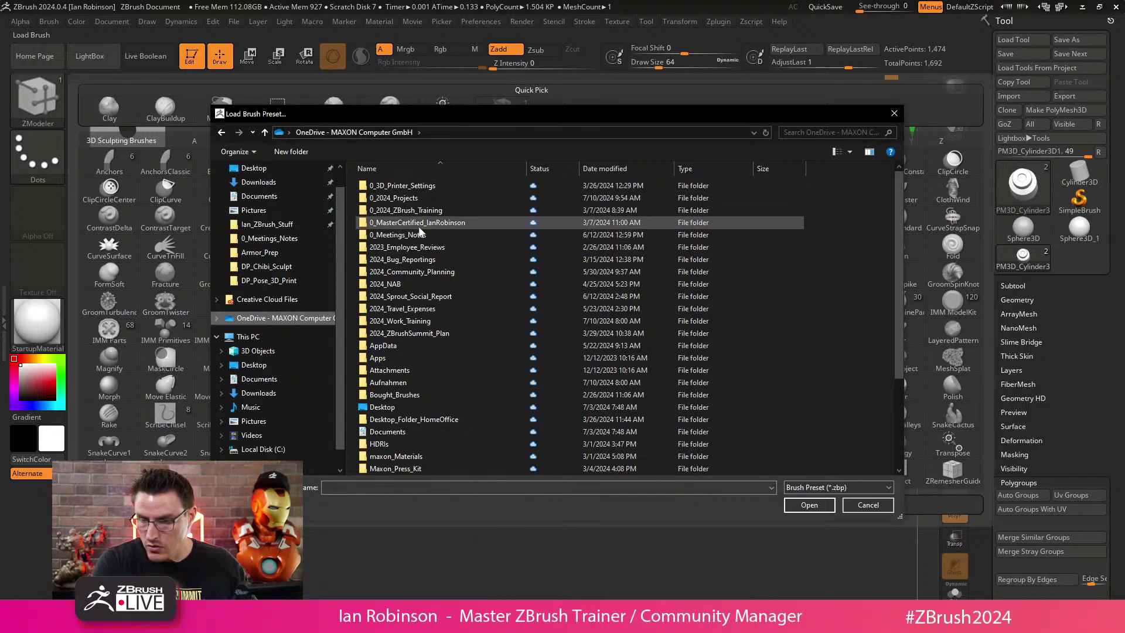
left_click_drag(488, 113, 0, 35)
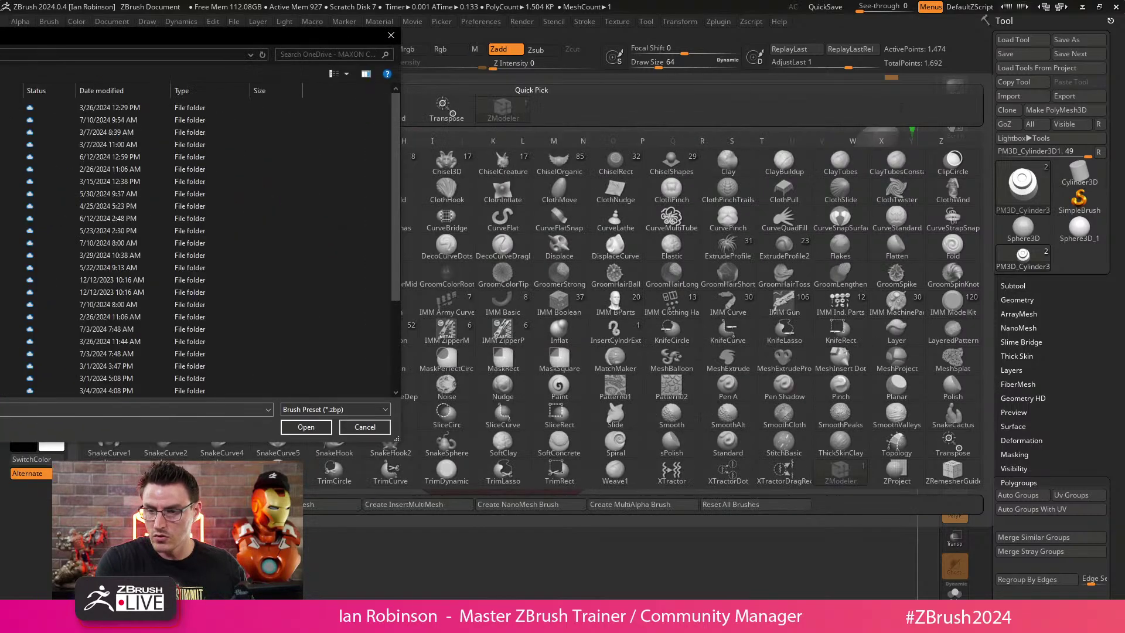
key("Escape")
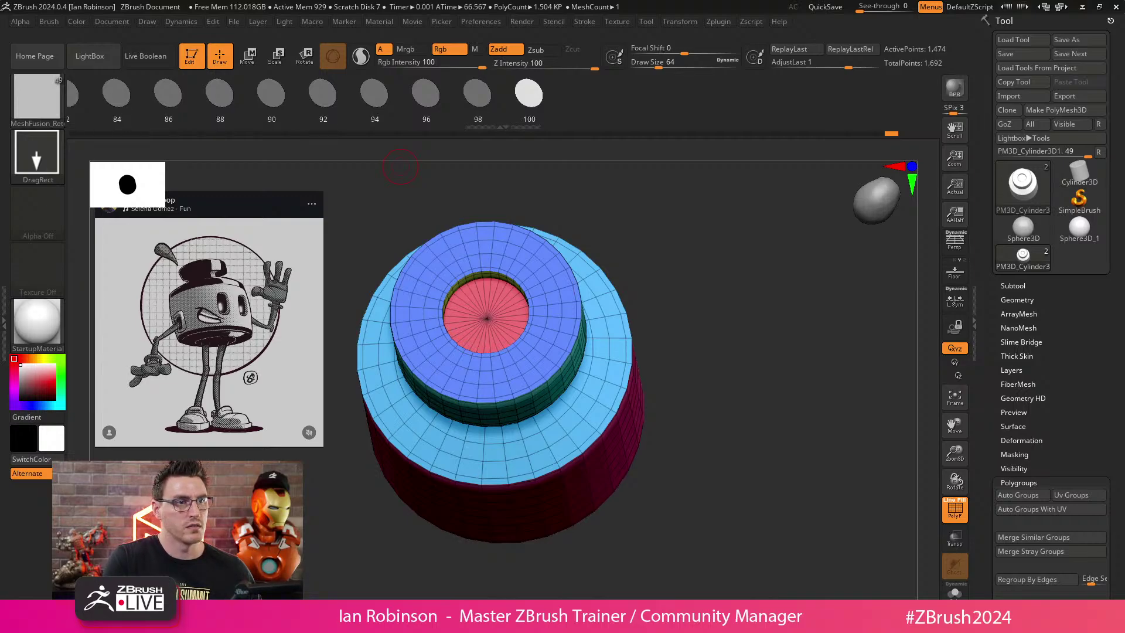
Switch to the web browser and open an ArtStation portfolio page.
left_click_drag(0, 118, 415, 1)
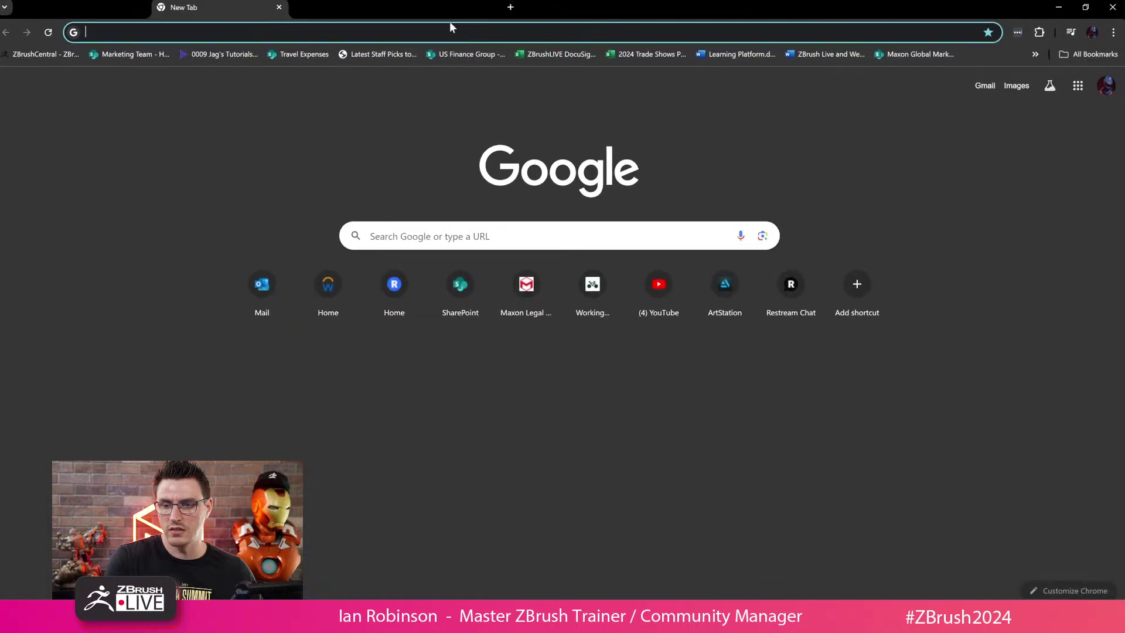
type("art")
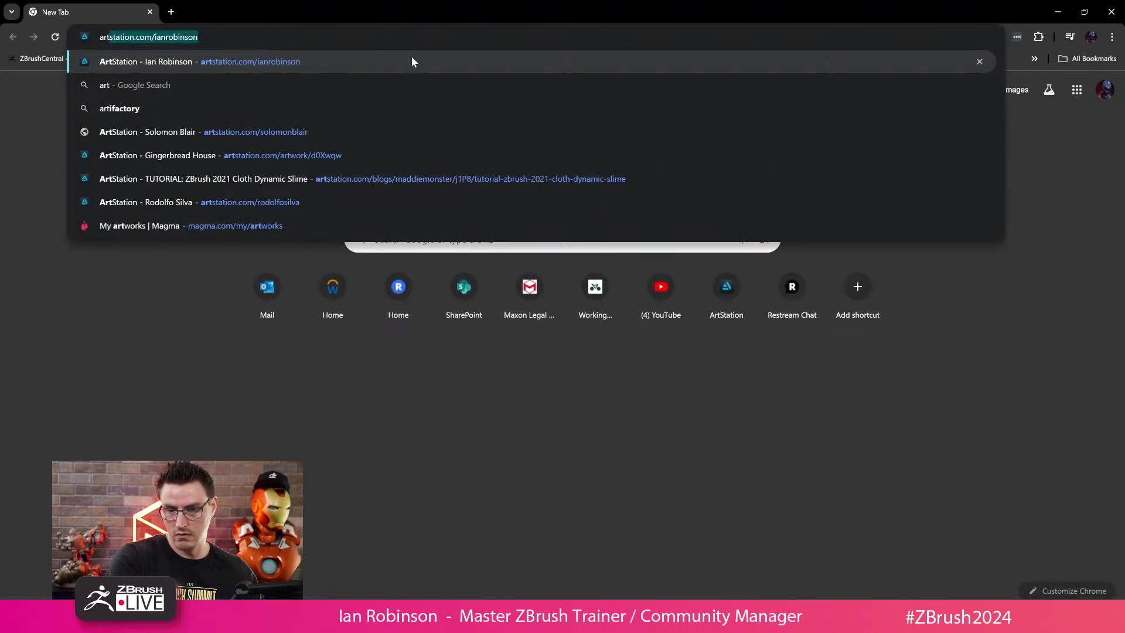
key("BackSpace")
key("Up")
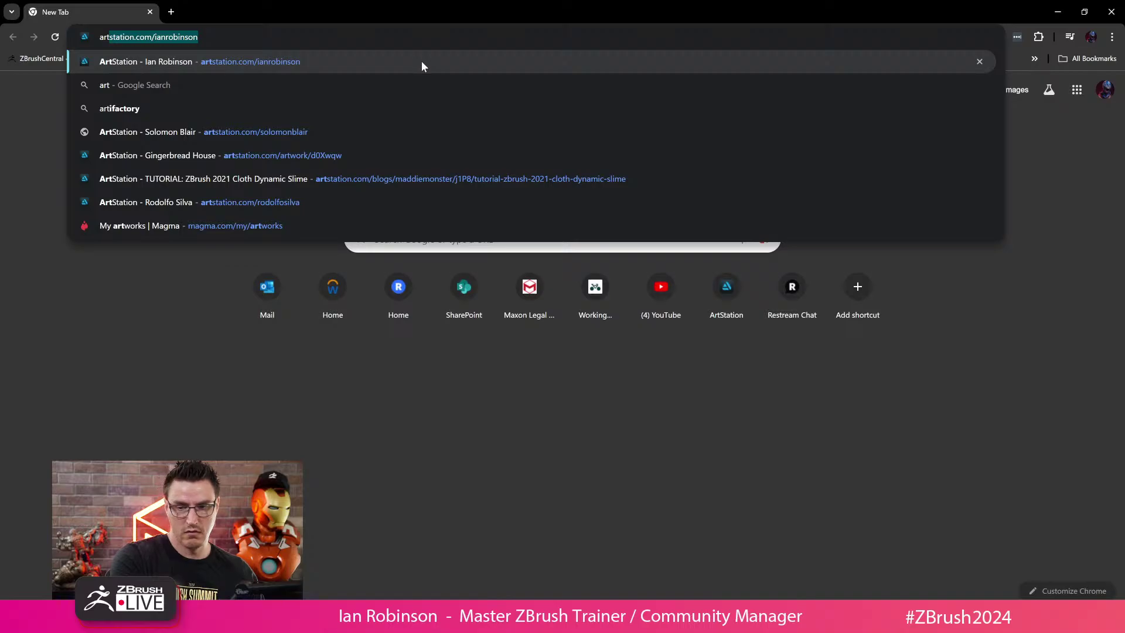
key("Return")
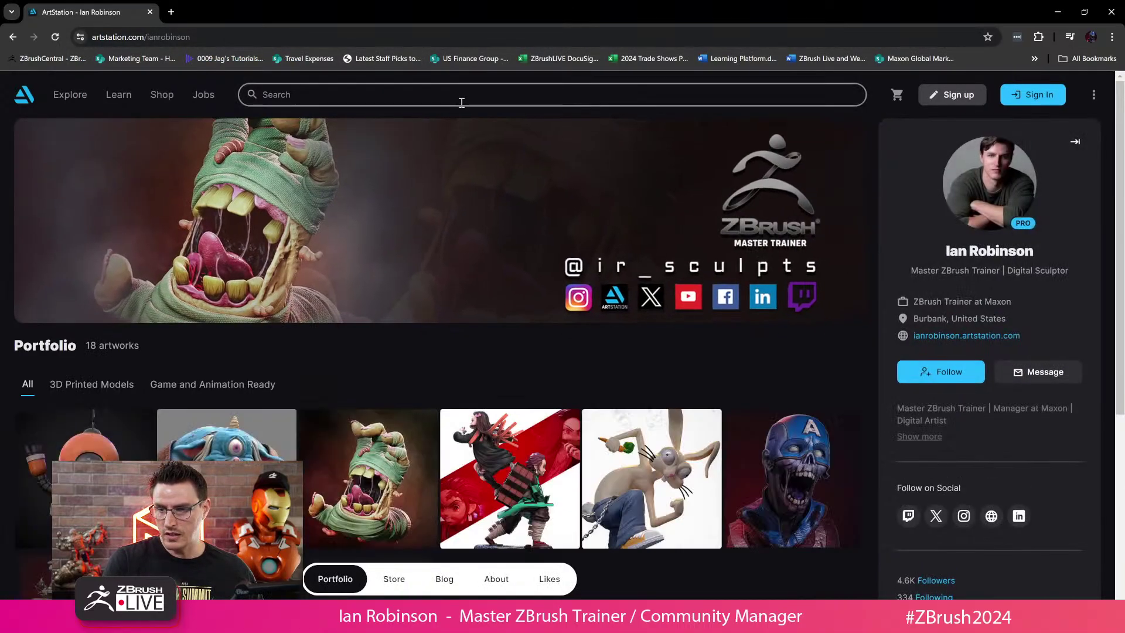
Search ArtStation for the MeshFusion brush author's name and open the matching artist profile.
left_click(460, 94)
type("he")
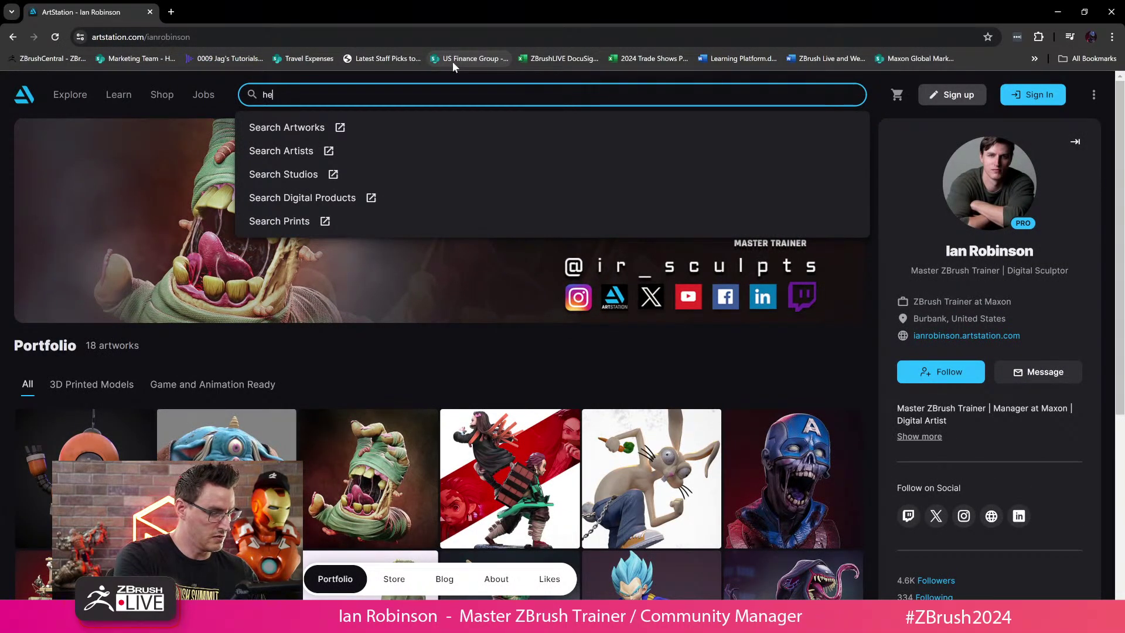
type("nry cher")
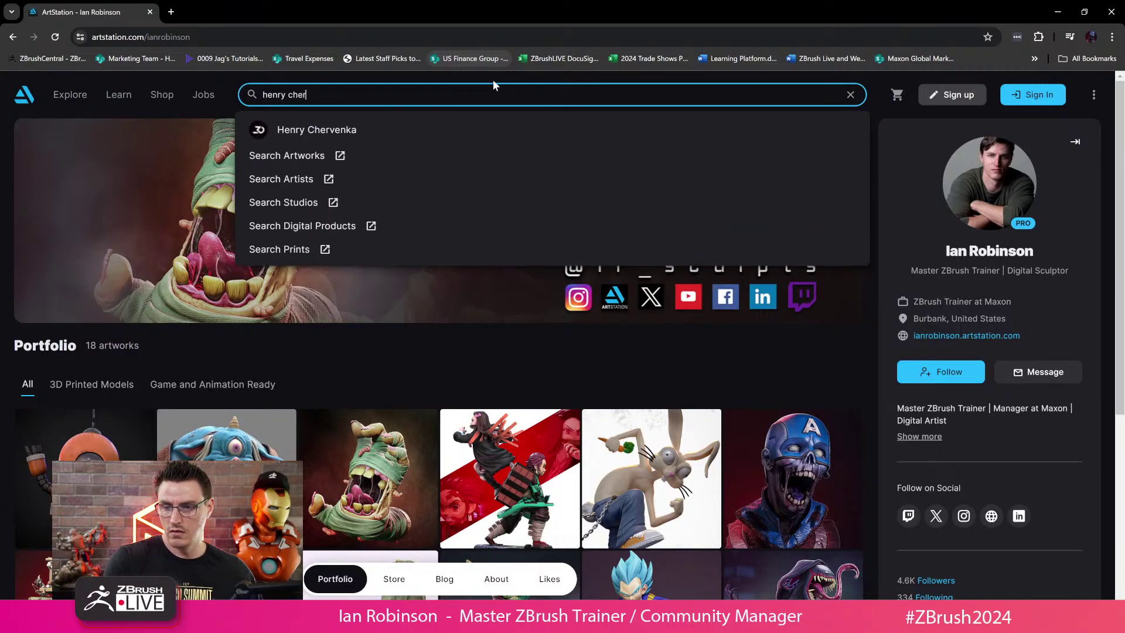
left_click(414, 128)
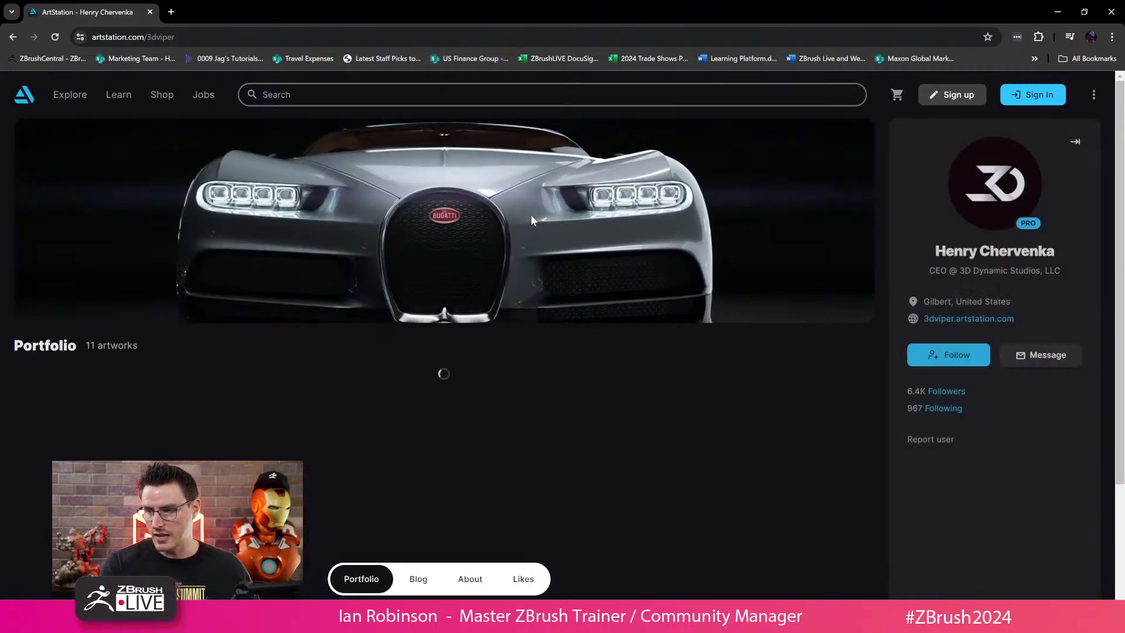
Look through the brush author's portfolio and profile details, and open the artist's store.
scroll(729, 300, "down", 3)
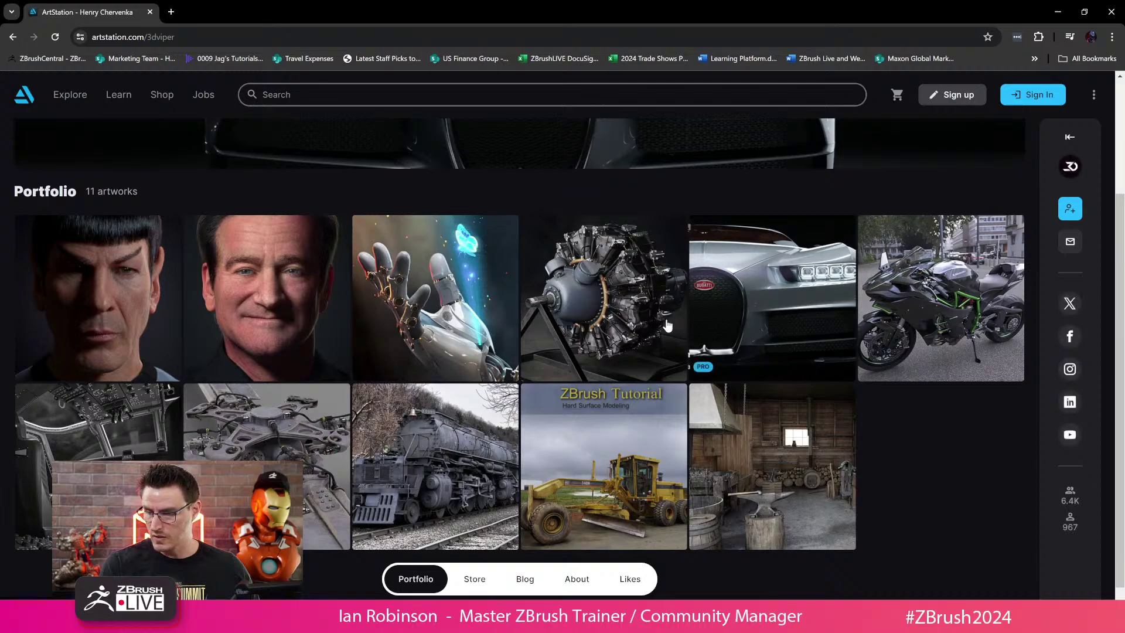
scroll(761, 310, "up", 3)
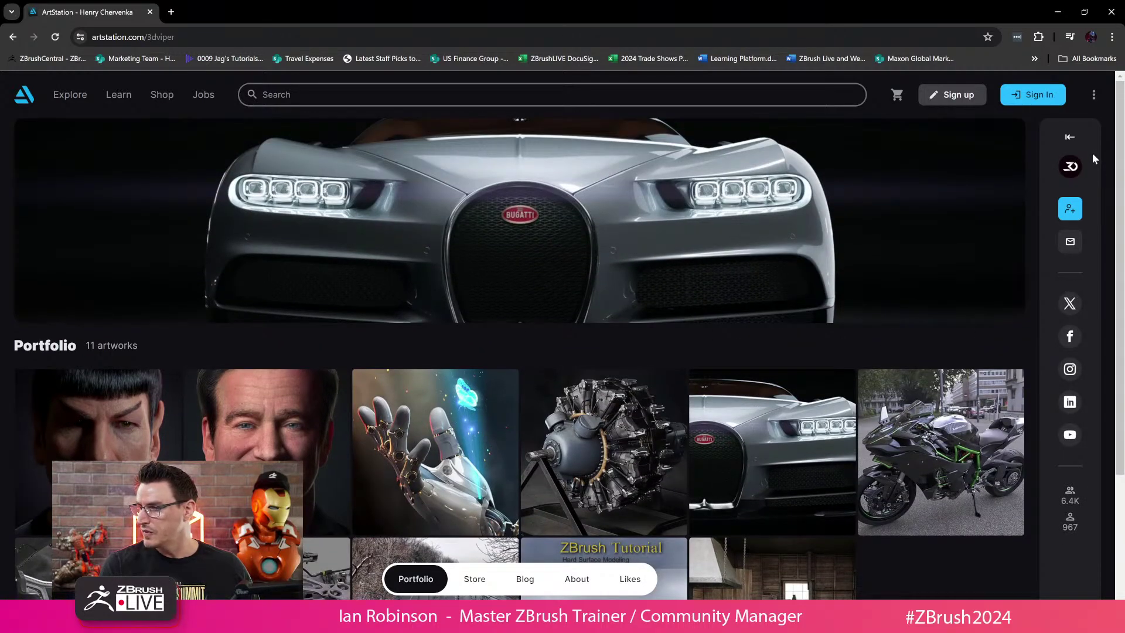
left_click(357, 40)
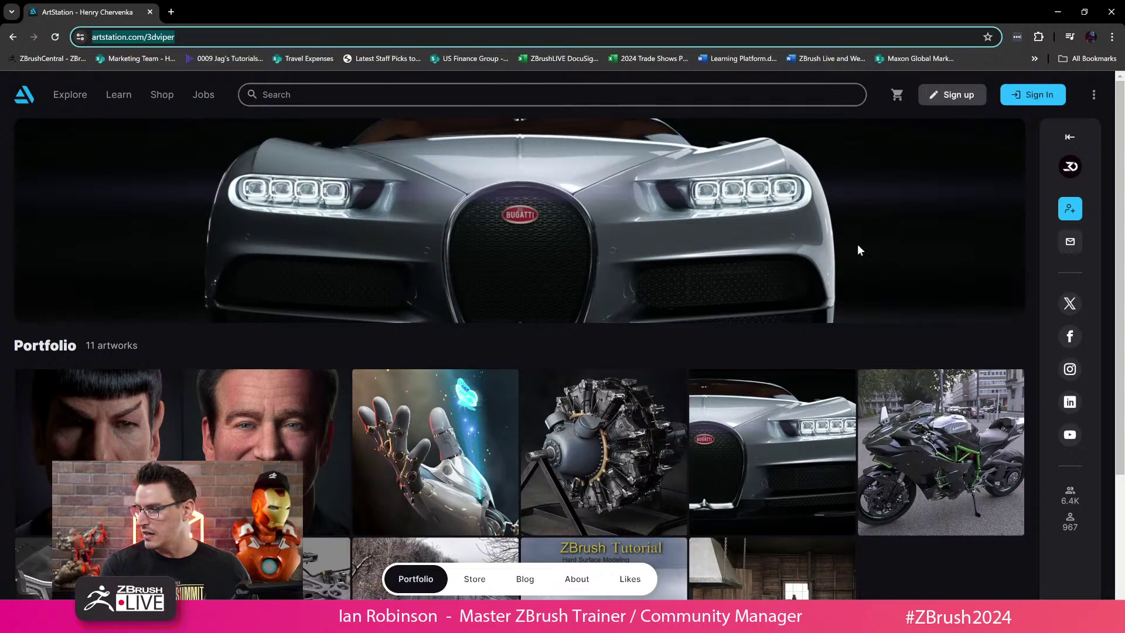
left_click(1070, 139)
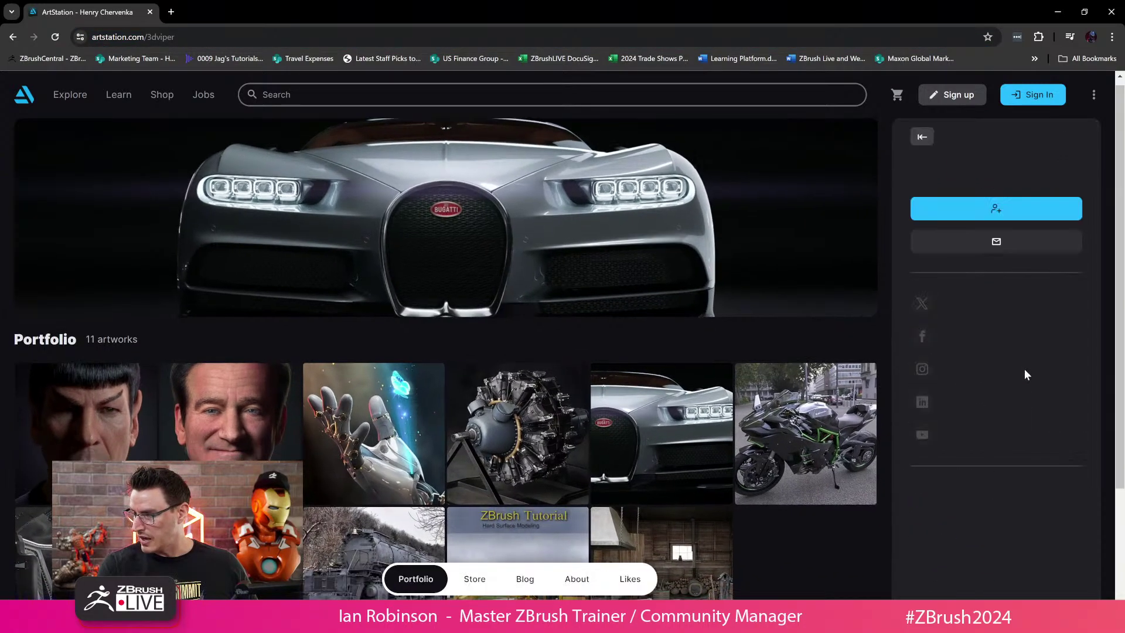
scroll(1026, 364, "down", 3)
left_click(1071, 137)
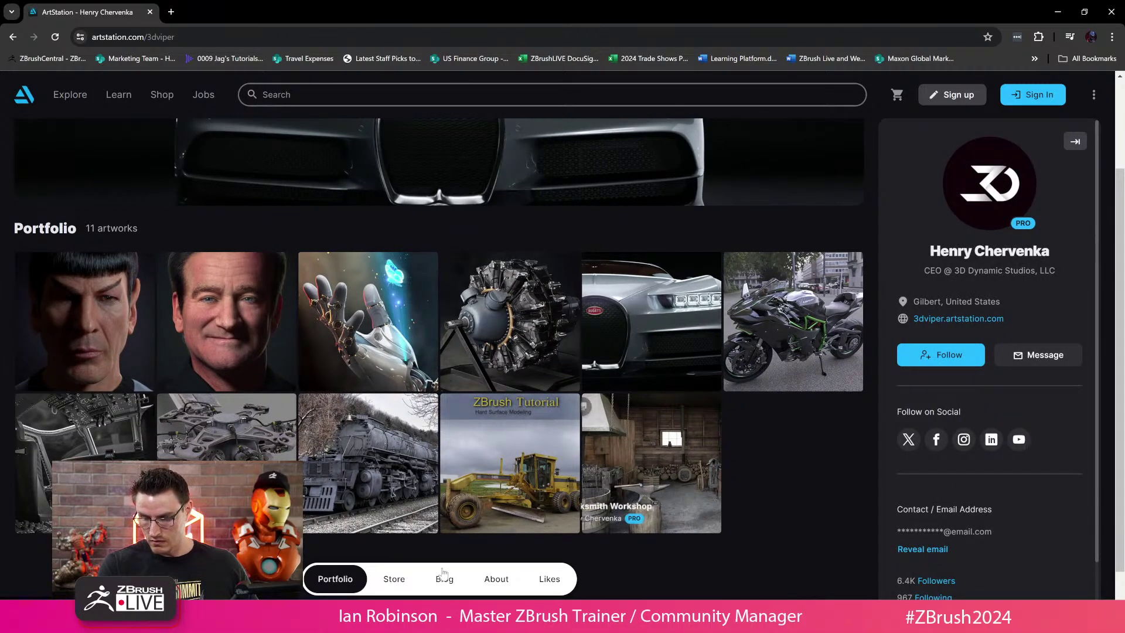
left_click(392, 579)
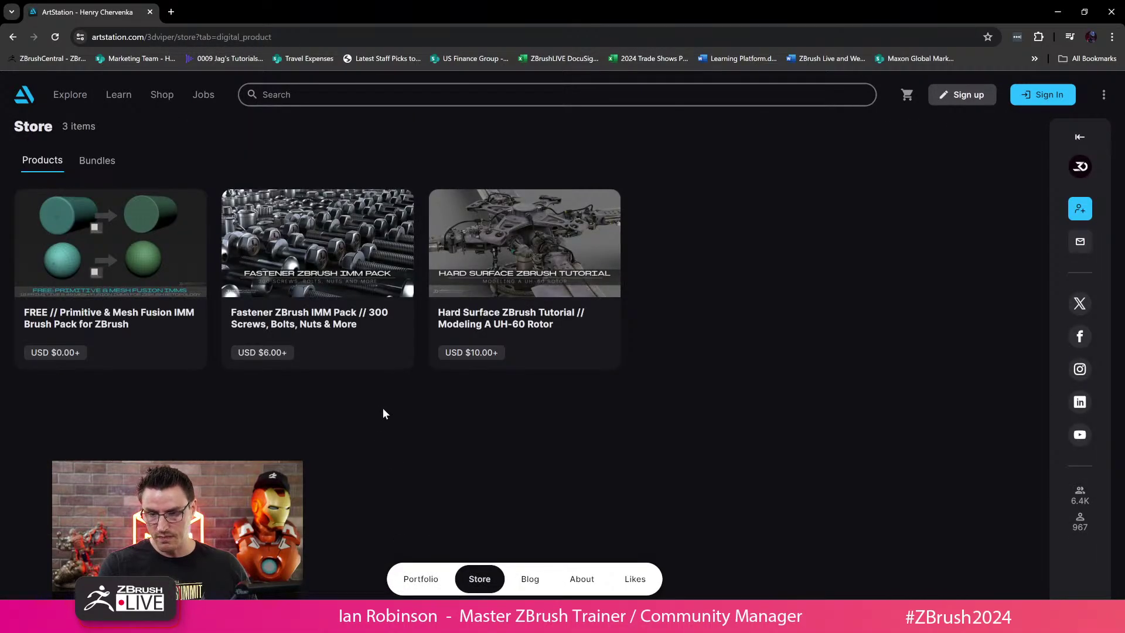
Open the free Primitive & Mesh Fusion IMM Brush Pack, view its preview images and select the page's address.
left_click(130, 262)
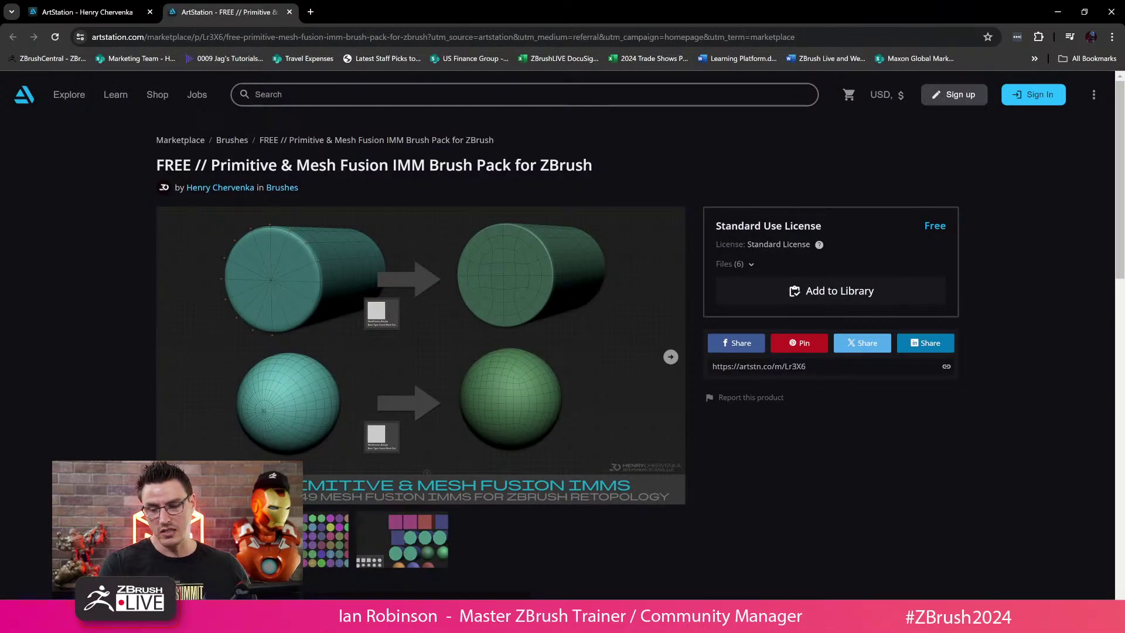
left_click(412, 557)
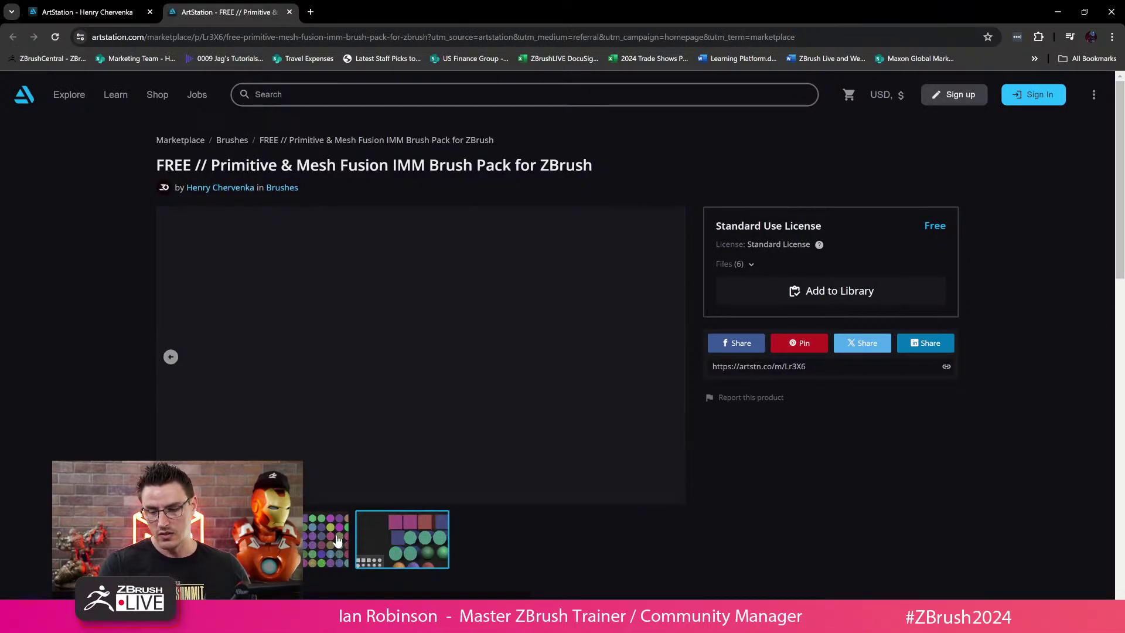
left_click(315, 563)
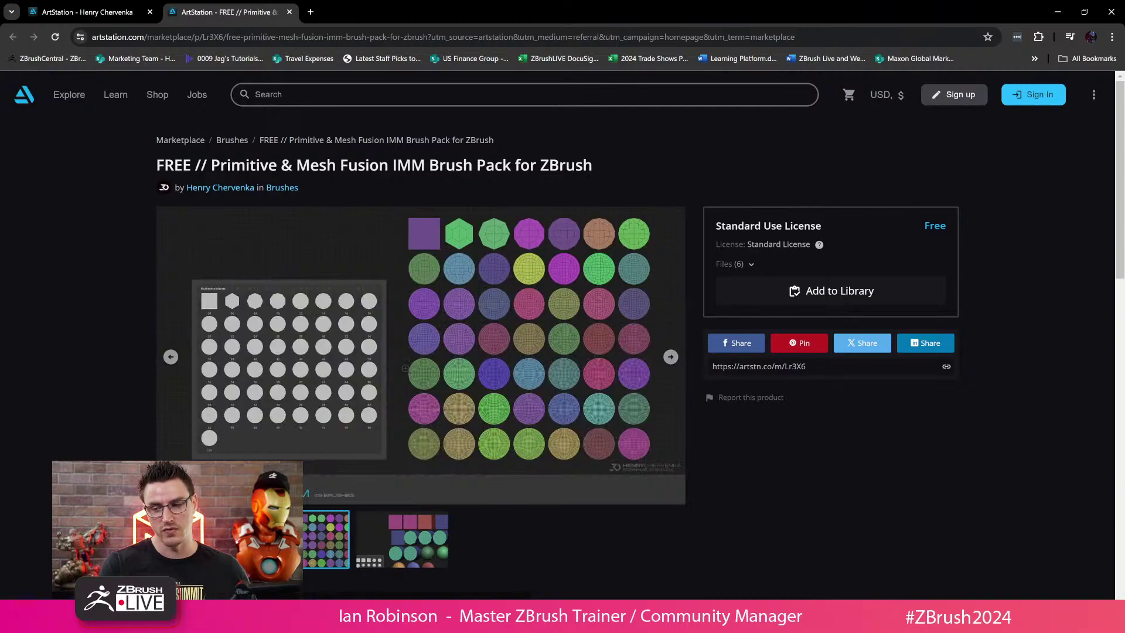
left_click(477, 36)
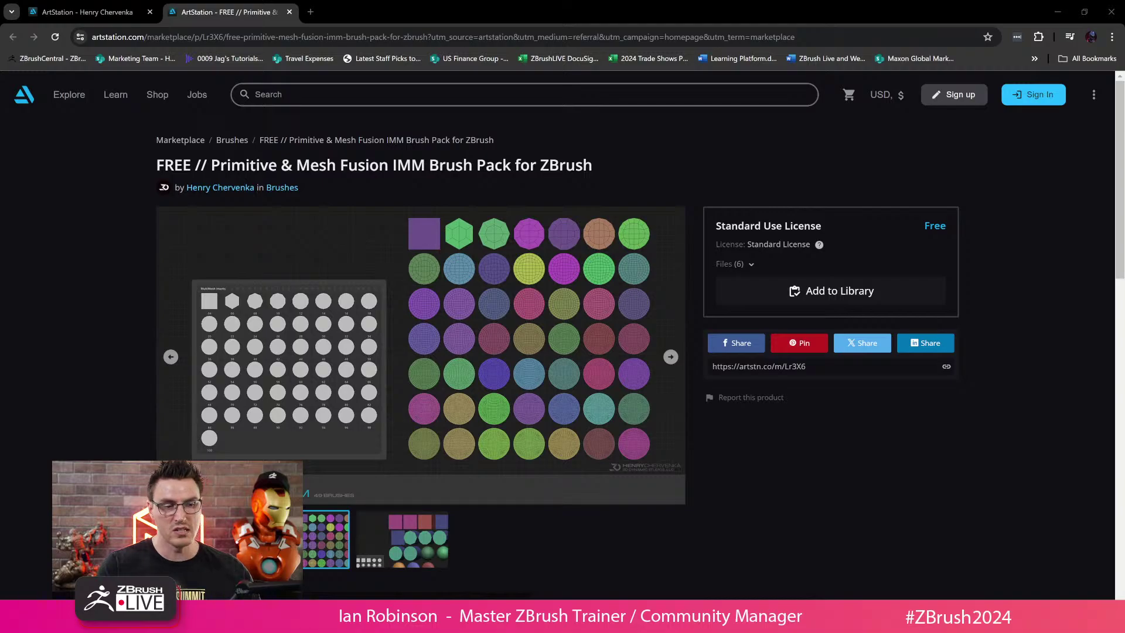
Switch back to ZBrush and choose the 32-sided disc from the MeshFusion insert brush.
left_click(1057, 11)
left_click_drag(703, 239, 726, 260)
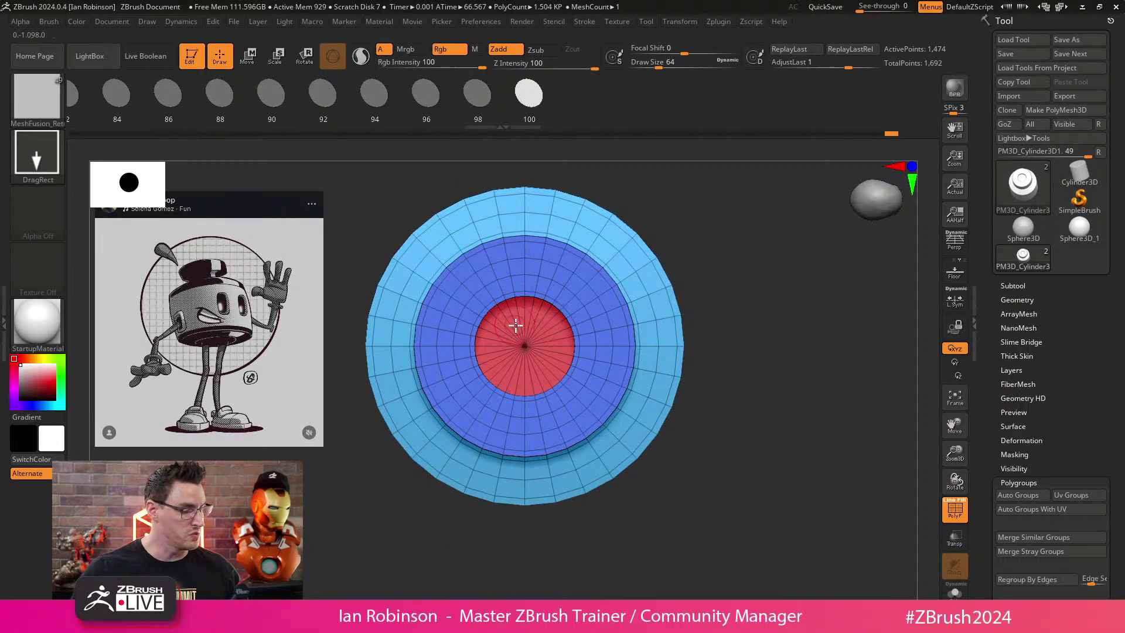
left_click(52, 121)
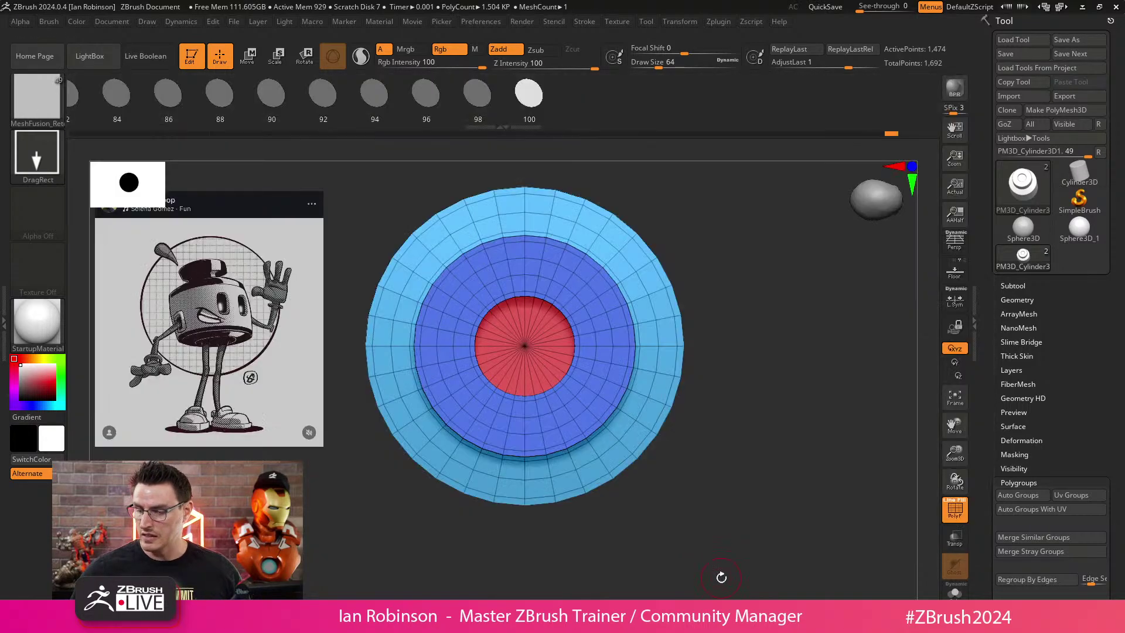
left_click_drag(731, 376, 721, 372, "shift")
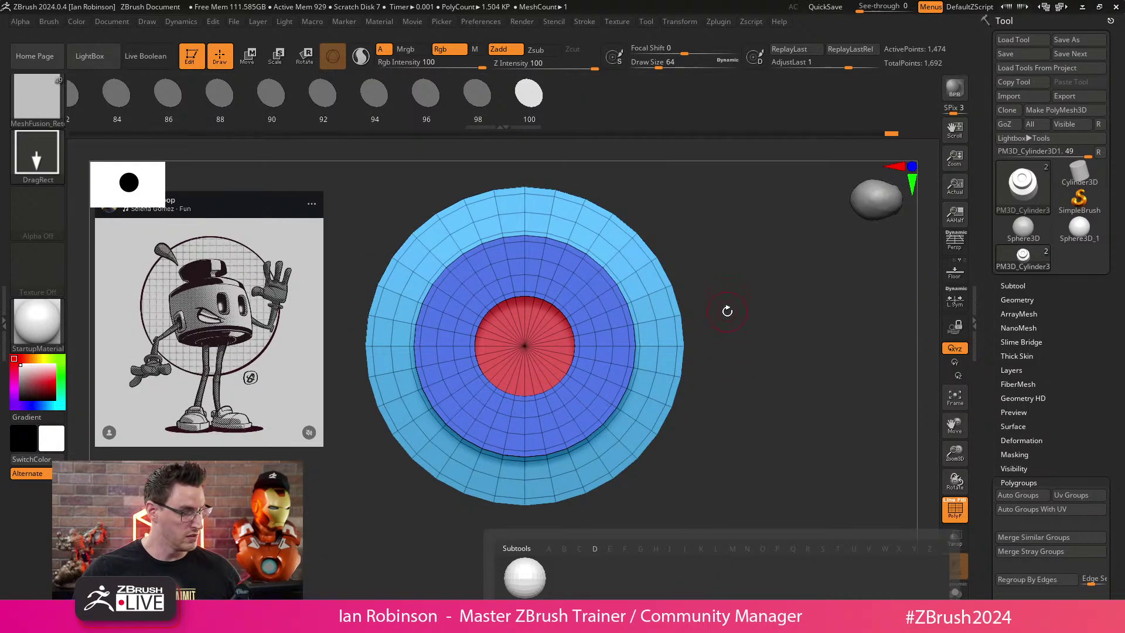
left_click_drag(728, 312, 759, 297)
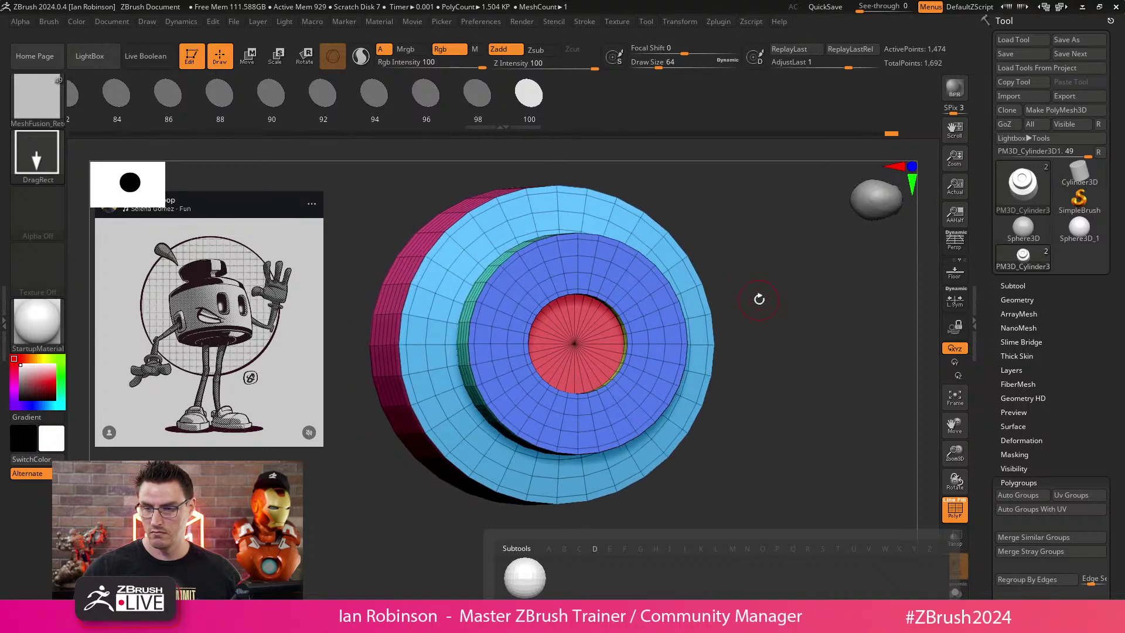
left_click_drag(698, 236, 733, 227)
key("m")
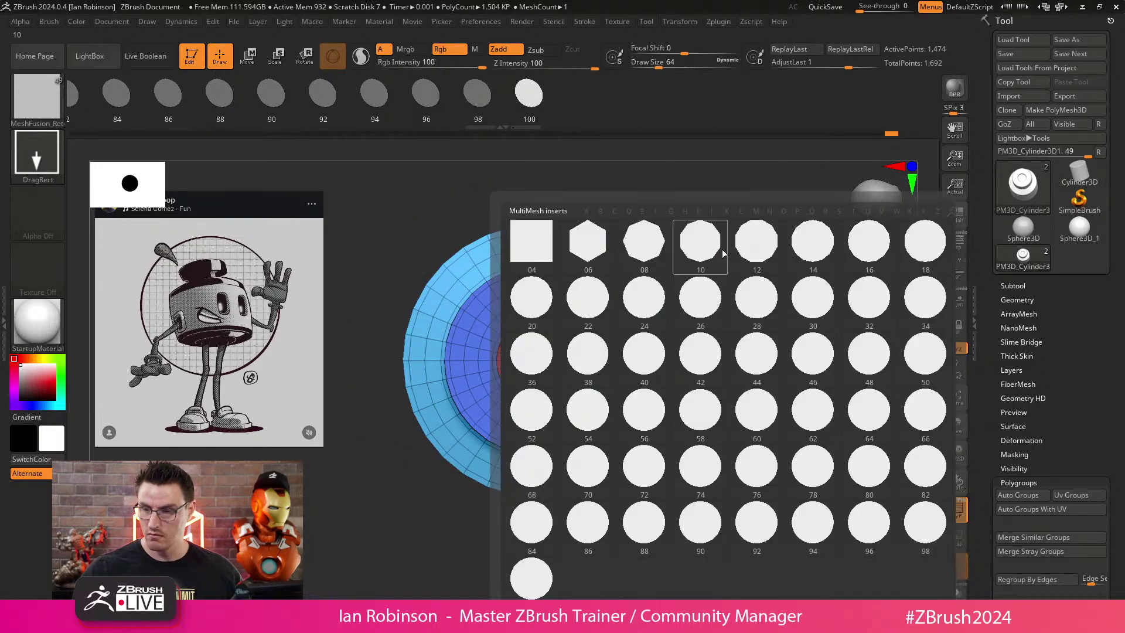
left_click(867, 310)
Fuse the 32-sided insert mesh over the triangulated caps inside the lid recess and inside the bottle's base recess.
left_click_drag(781, 288, 766, 387, "alt")
left_click_drag(766, 258, 806, 335, "alt")
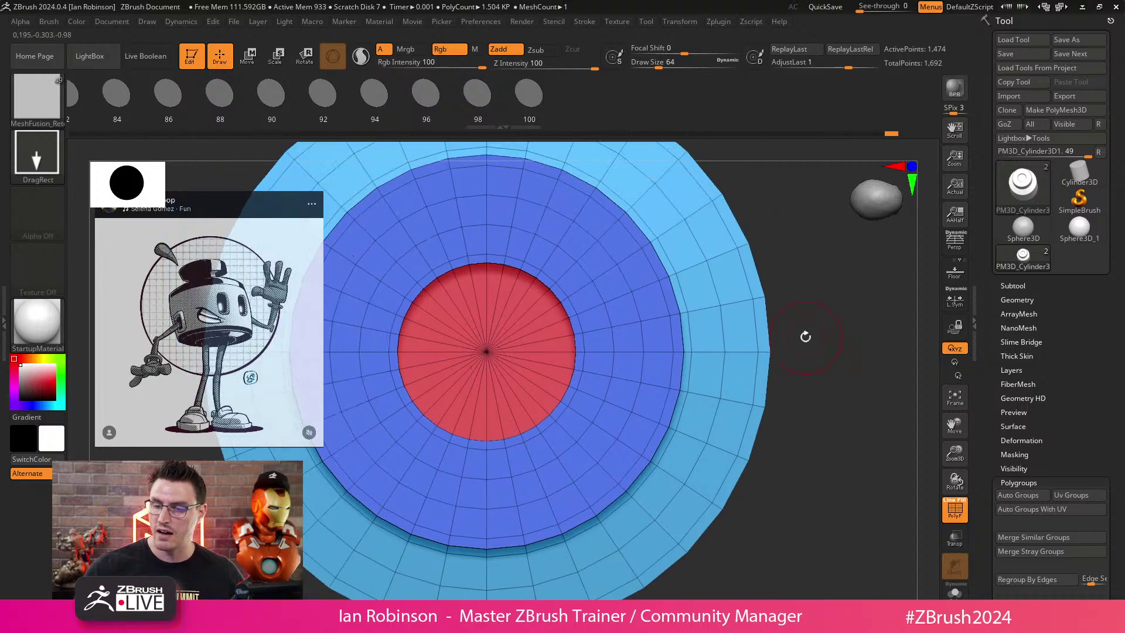
left_click_drag(486, 351, 485, 409)
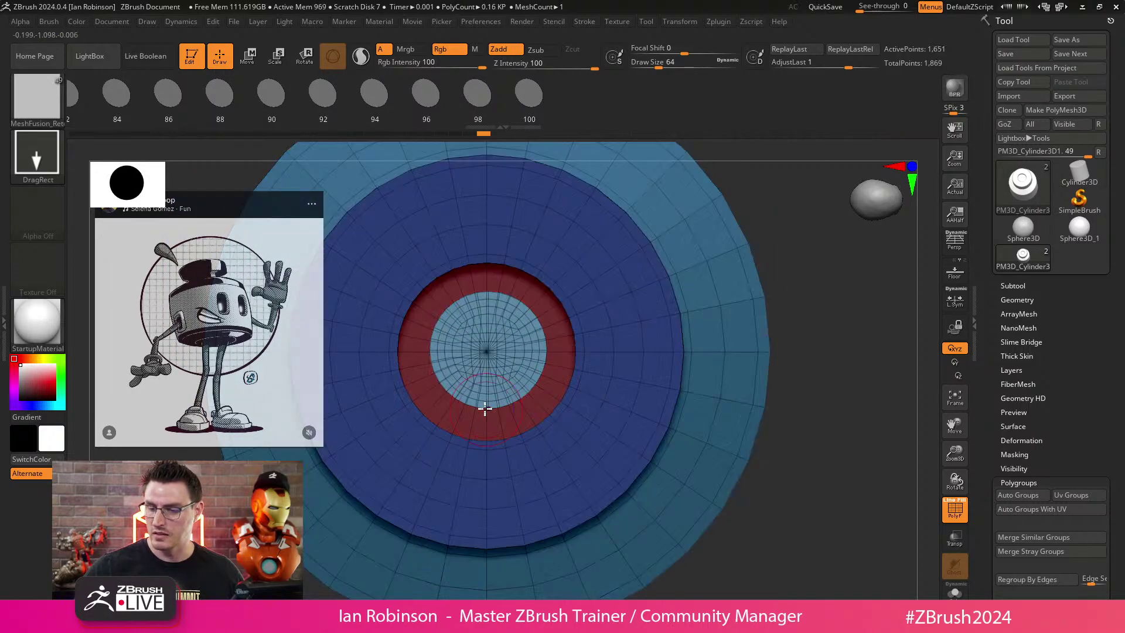
mouse_move(805, 373)
left_mouse_down("alt")
mouse_move(809, 334)
mouse_move(838, 396)
mouse_move(701, 339)
left_mouse_up("alt")
left_click_drag(784, 327, 806, 226)
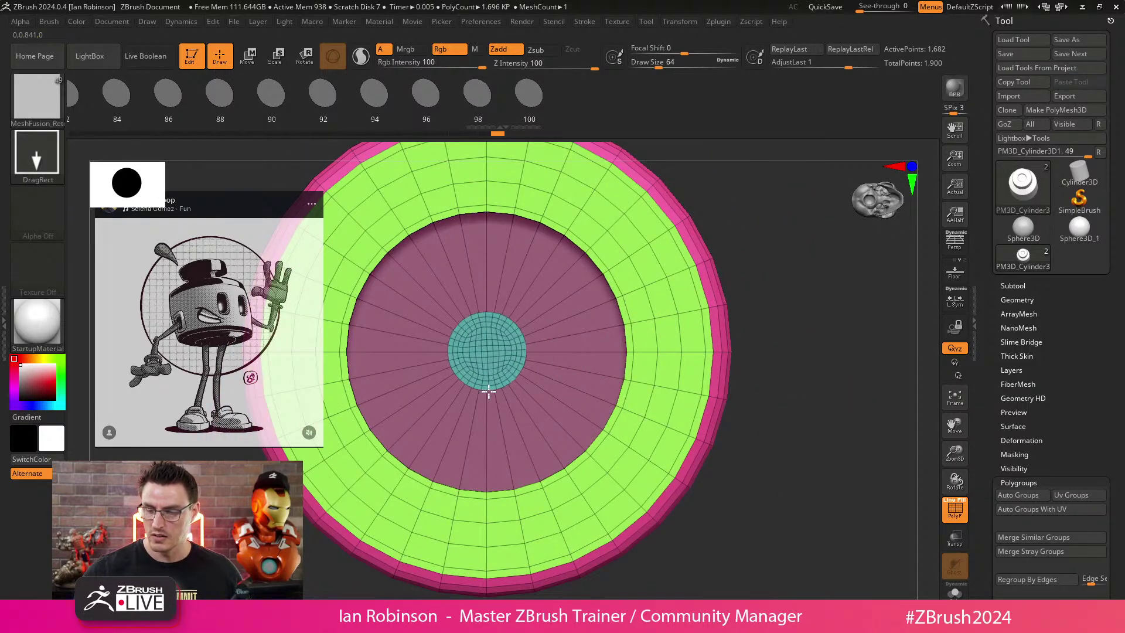
left_click_drag(489, 391, 486, 432)
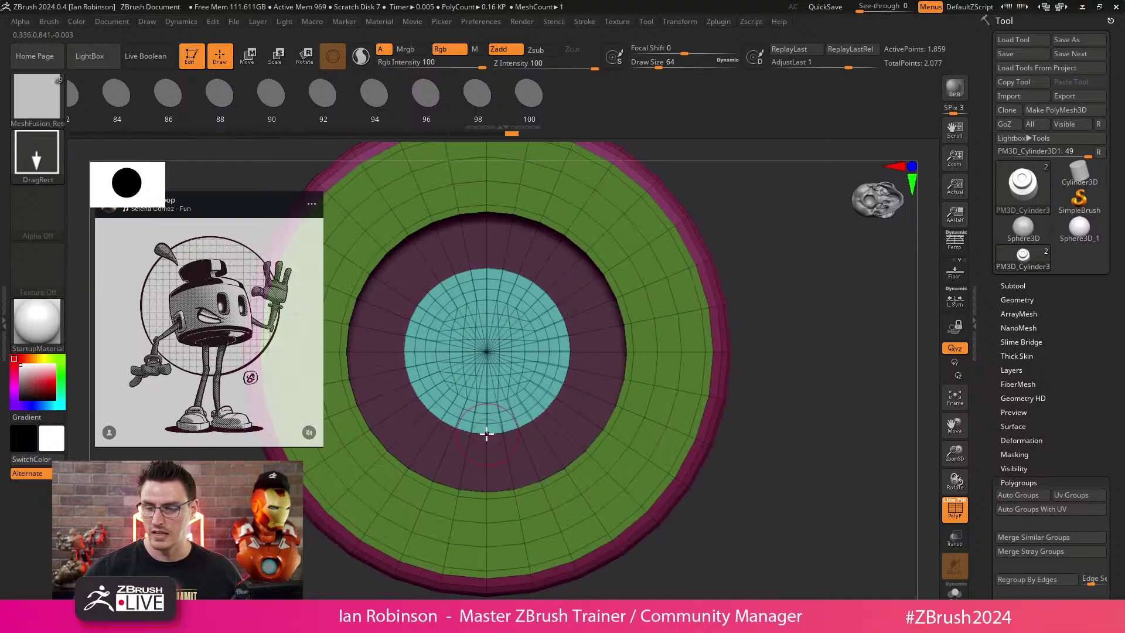
Change to the ZModeler brush and insert an edge loop around the inner wall of the base recess.
left_click_drag(808, 268, 785, 355, "alt")
mouse_move(706, 228)
left_mouse_down("ctrl")
mouse_move(732, 316)
mouse_move(758, 354)
mouse_move(715, 327)
mouse_move(740, 384)
left_mouse_up("ctrl")
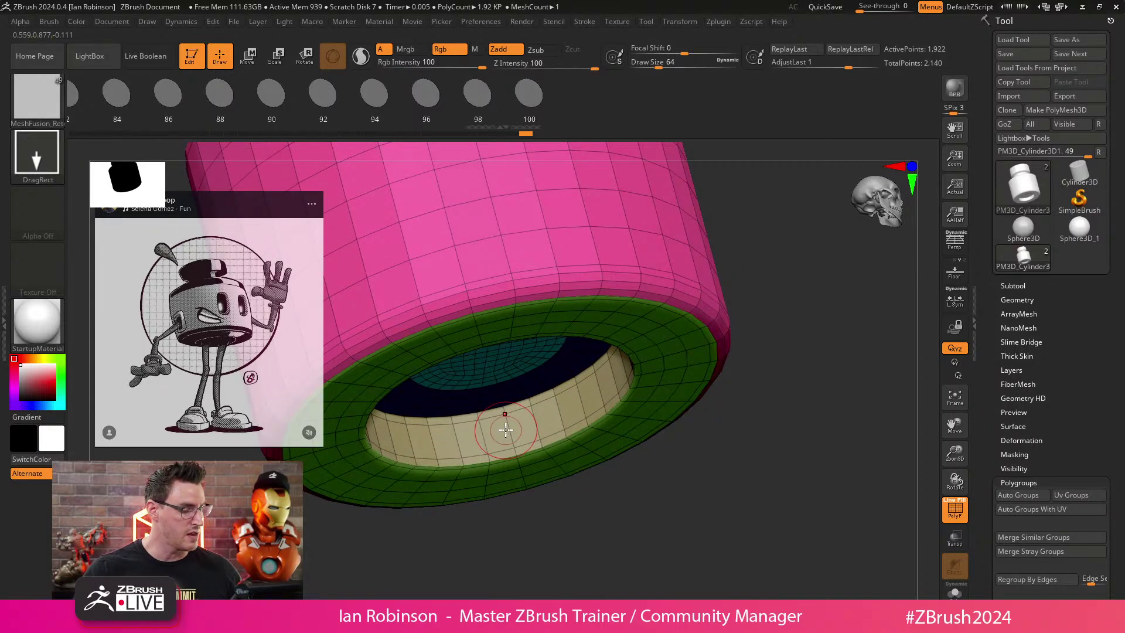
key("n")
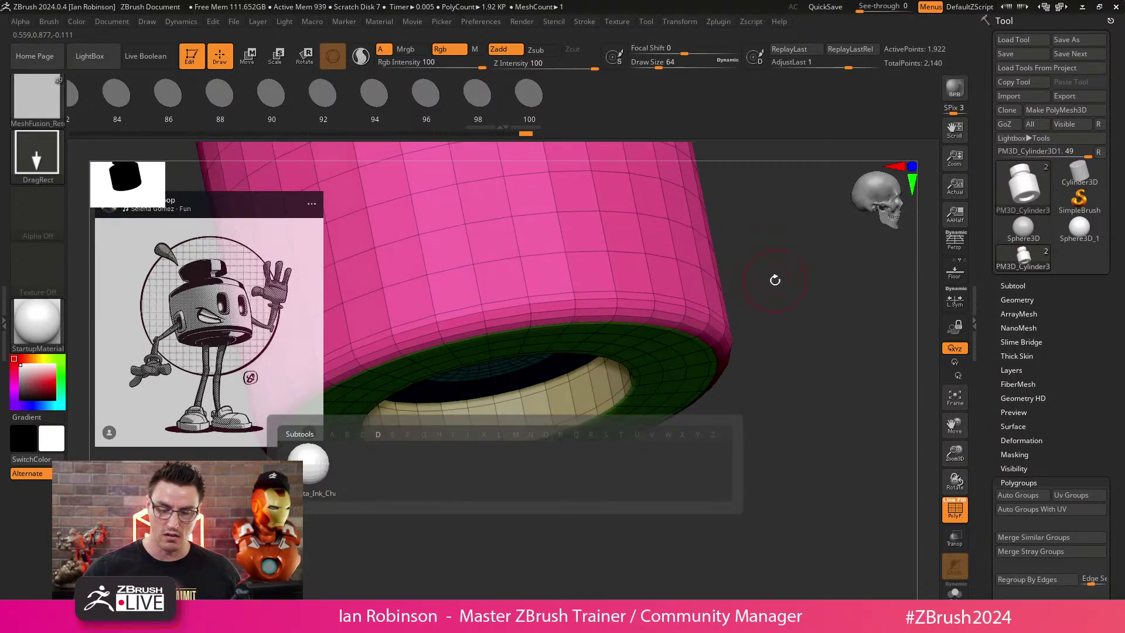
key("b")
key("z")
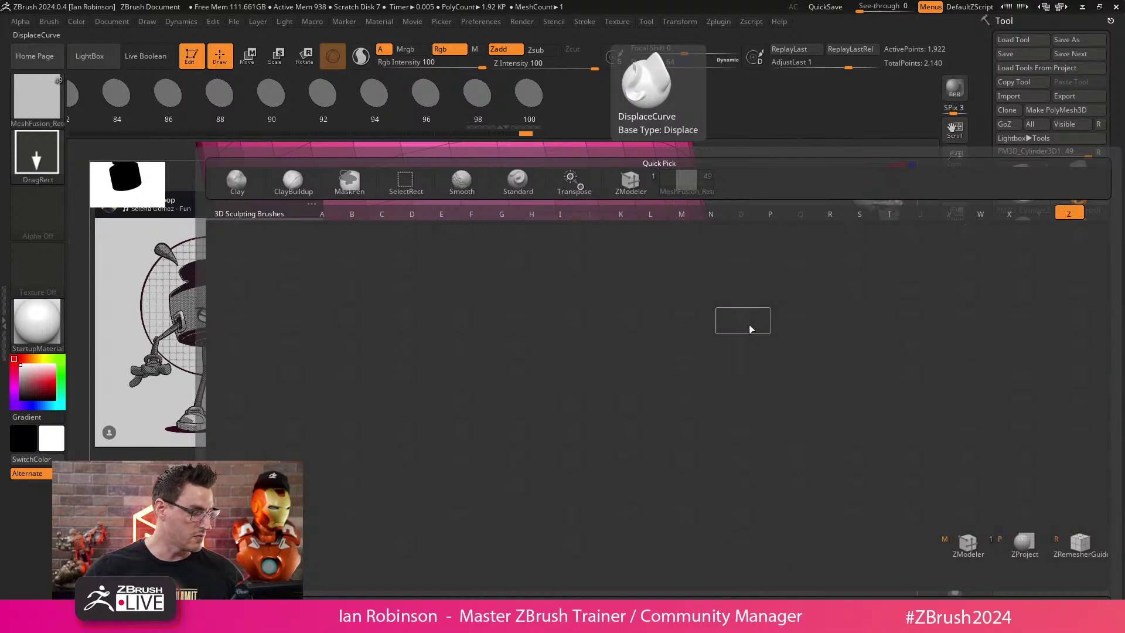
key("m")
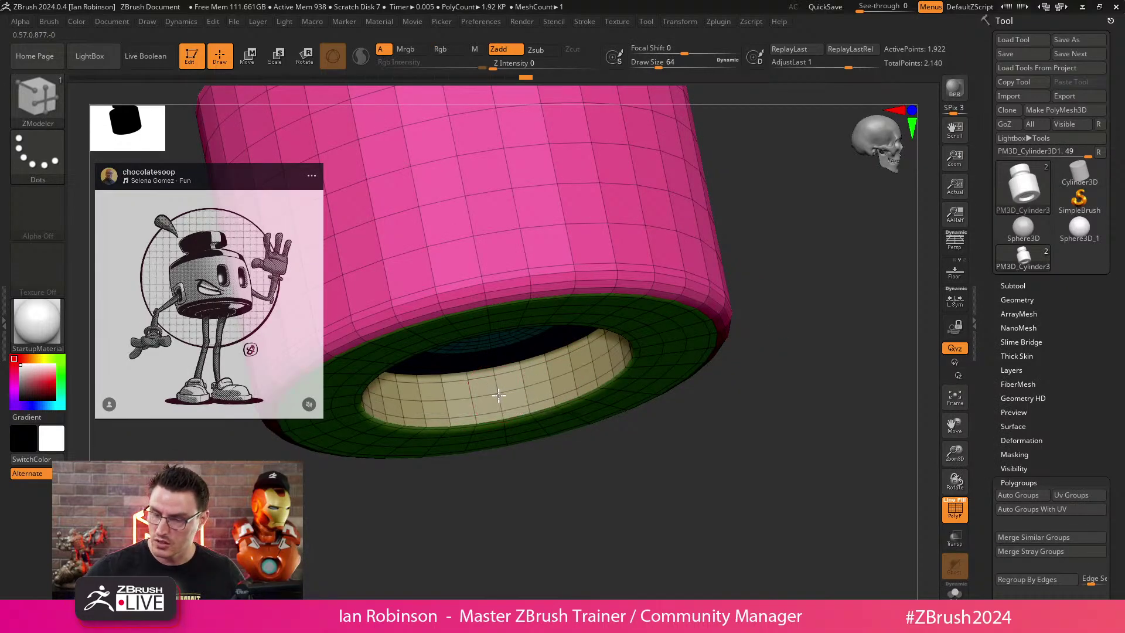
left_click_drag(564, 506, 695, 281)
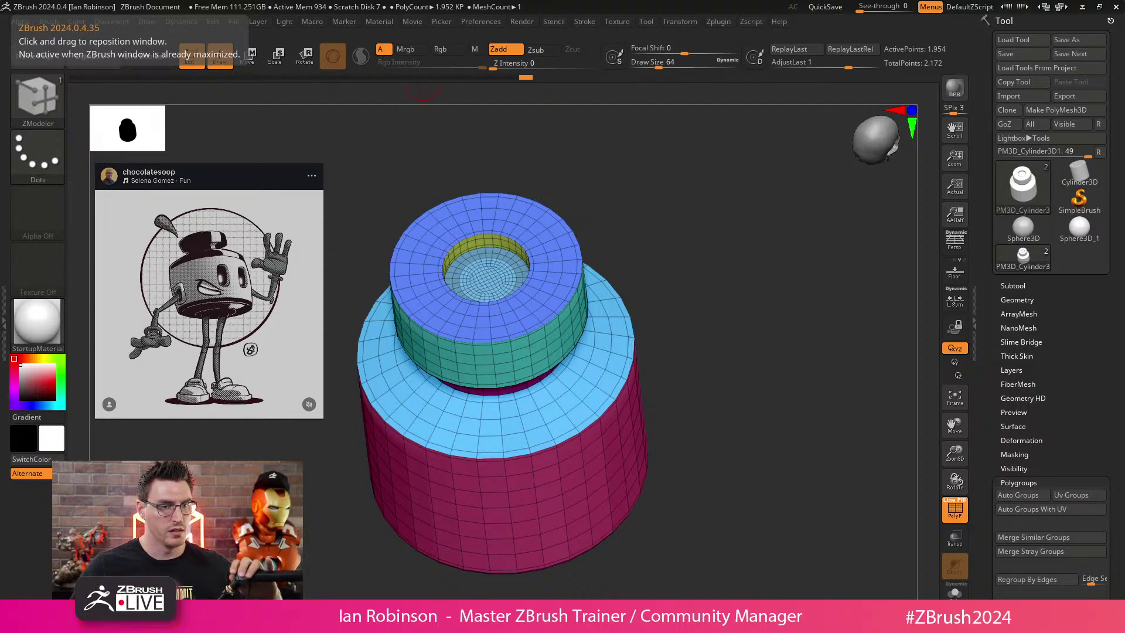
View the 3-Button Pen settings in the Xencelabs tablet software and close that window.
left_click_drag(694, 276, 699, 253)
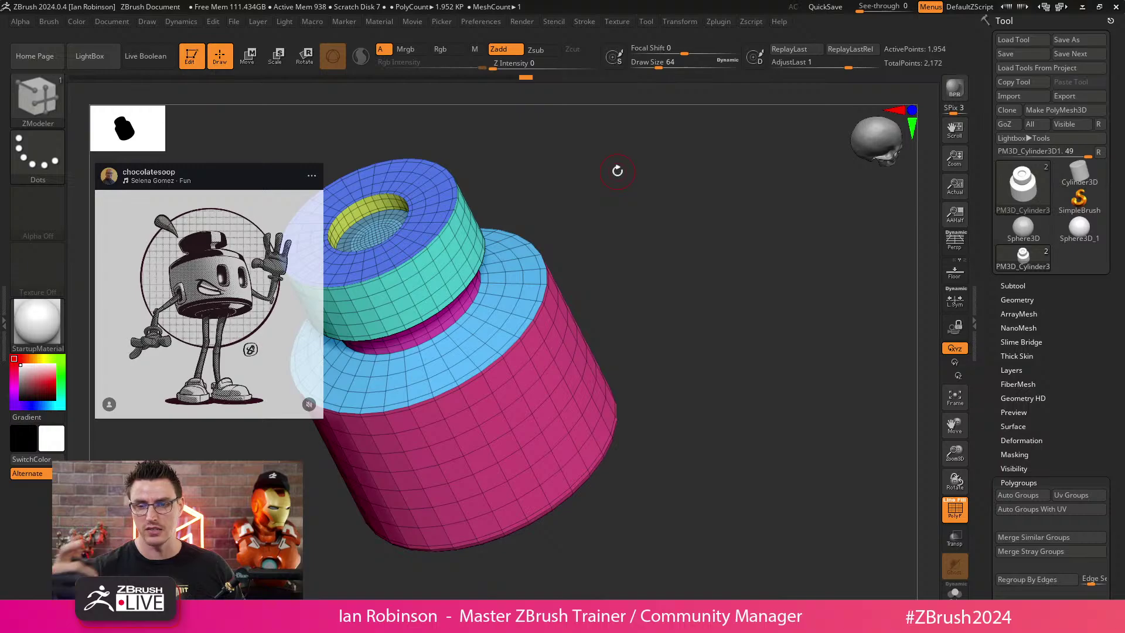
left_click_drag(617, 171, 700, 218)
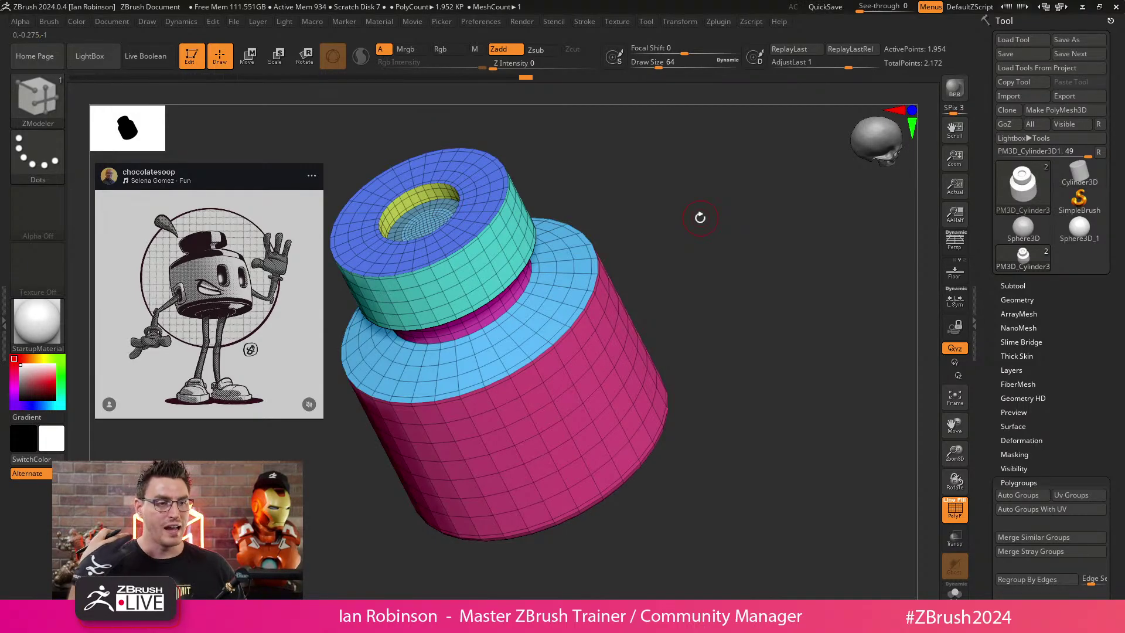
key("alt+Tab")
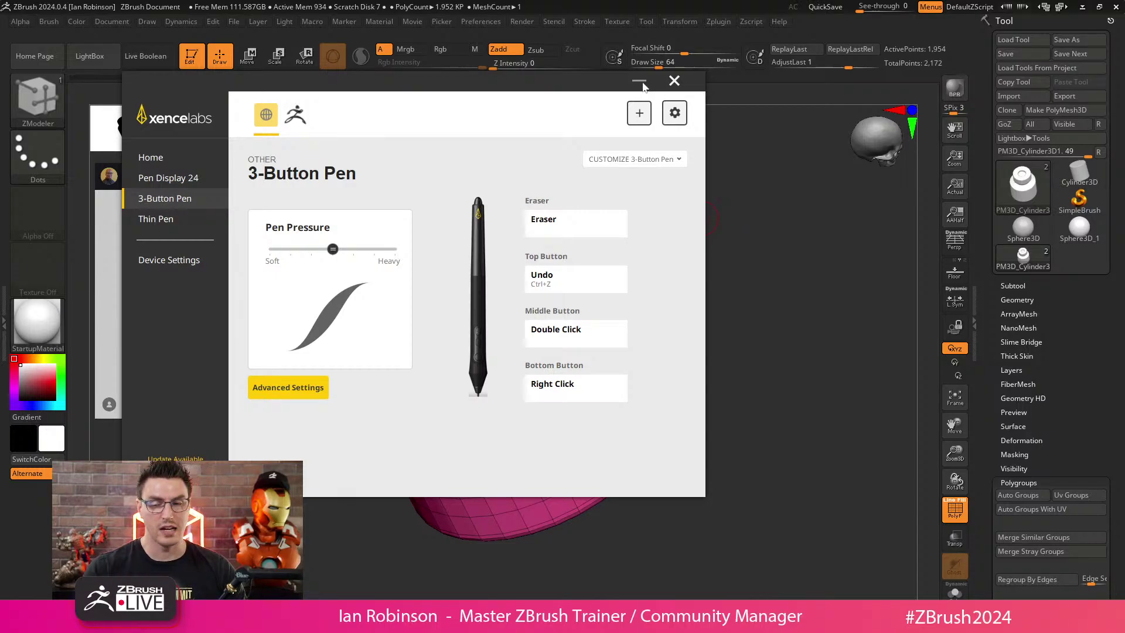
left_click(677, 79)
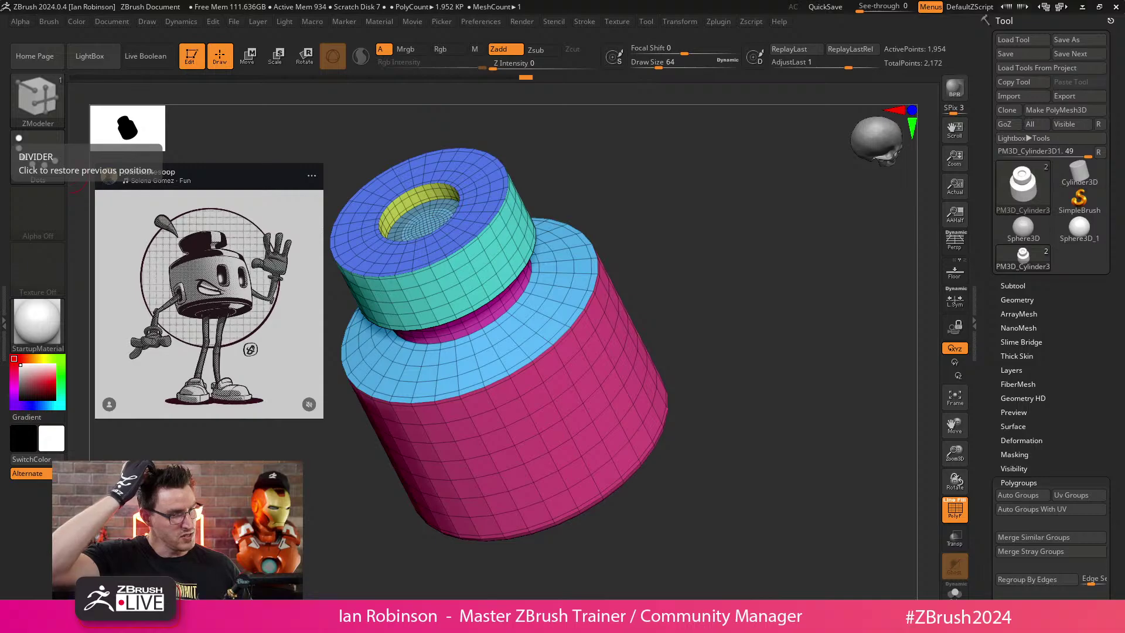
Snap the bottle to a straight-on view and save the tool.
left_click_drag(683, 279, 783, 288, "shift")
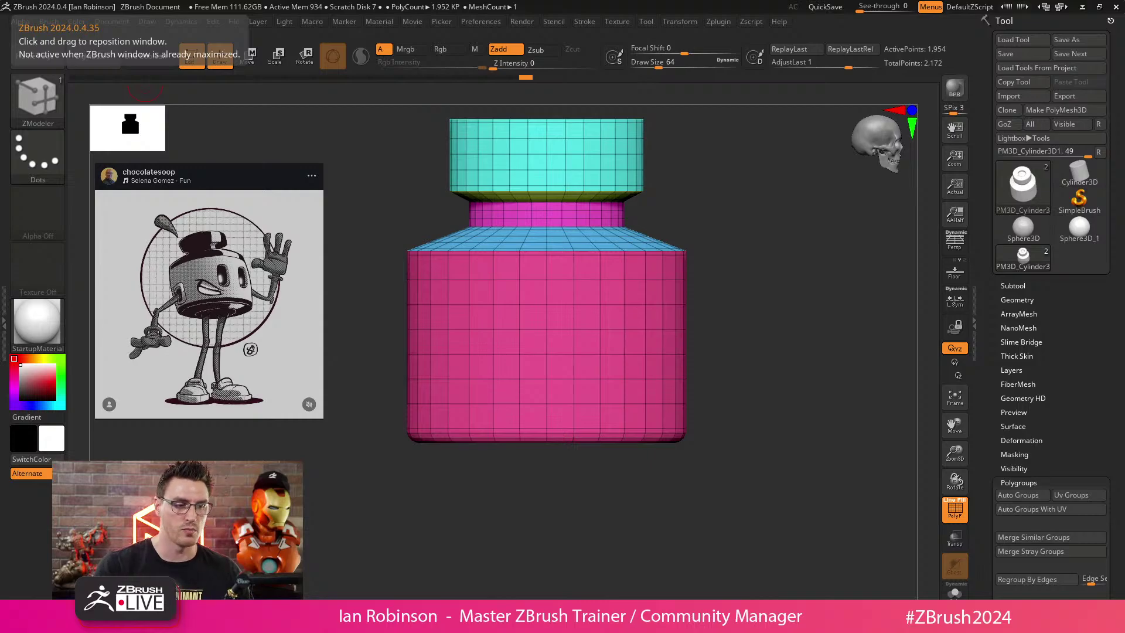
mouse_move(720, 281)
left_mouse_down()
mouse_move(743, 266)
mouse_move(703, 274)
left_mouse_up()
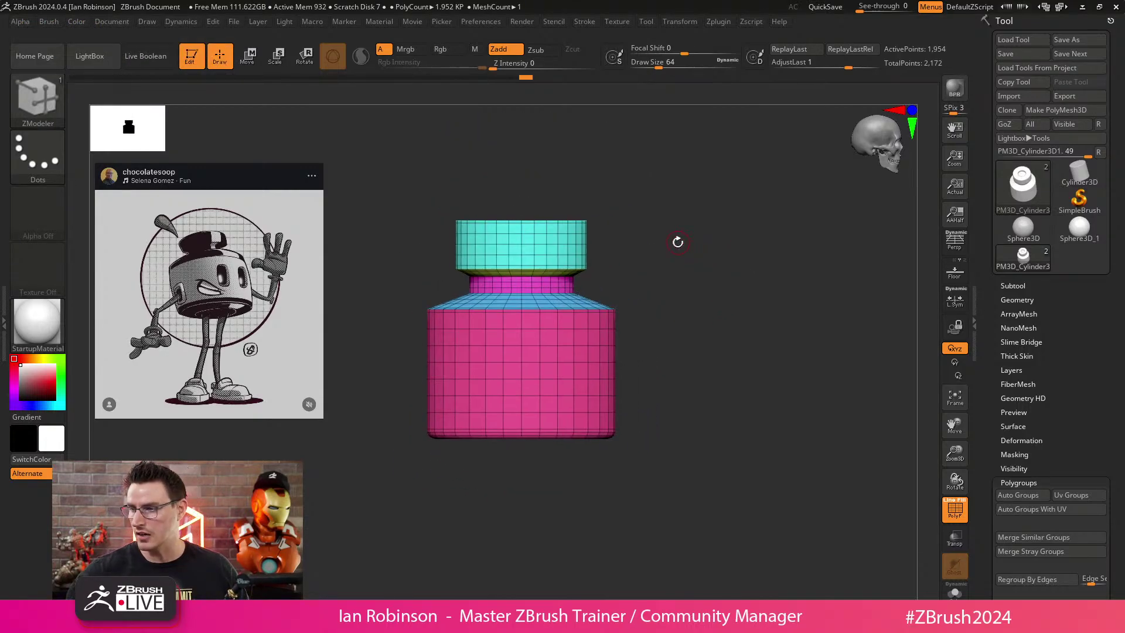
left_click(1021, 54)
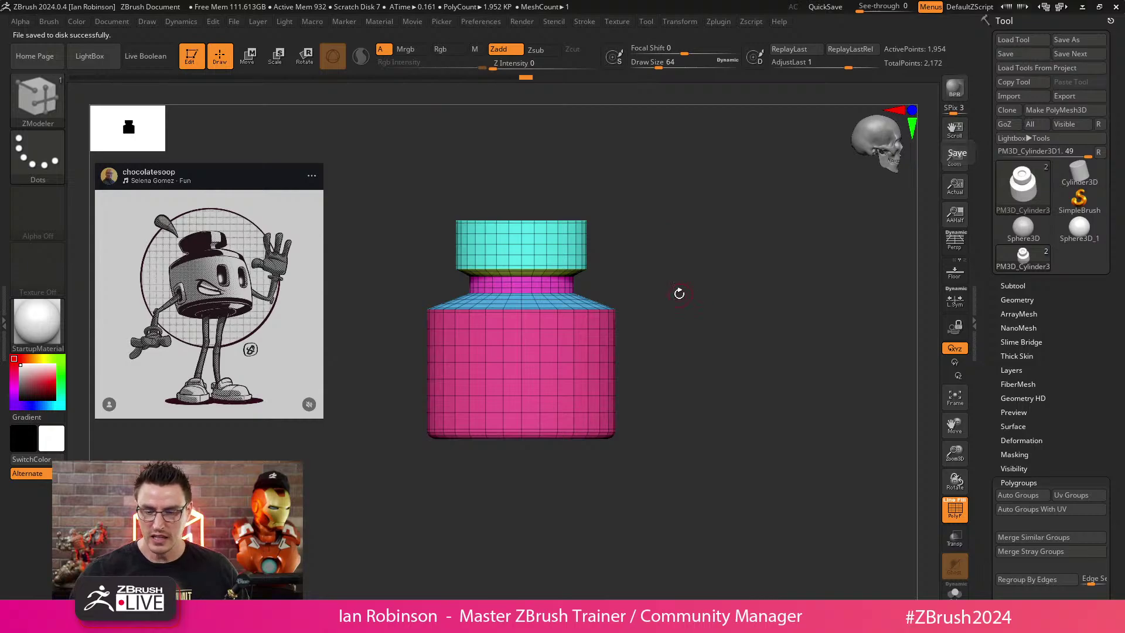
Mark two symmetrical blocks of polygons, three wide and four high, on the front of the bottle body as eye areas.
left_click_drag(647, 254, 698, 297)
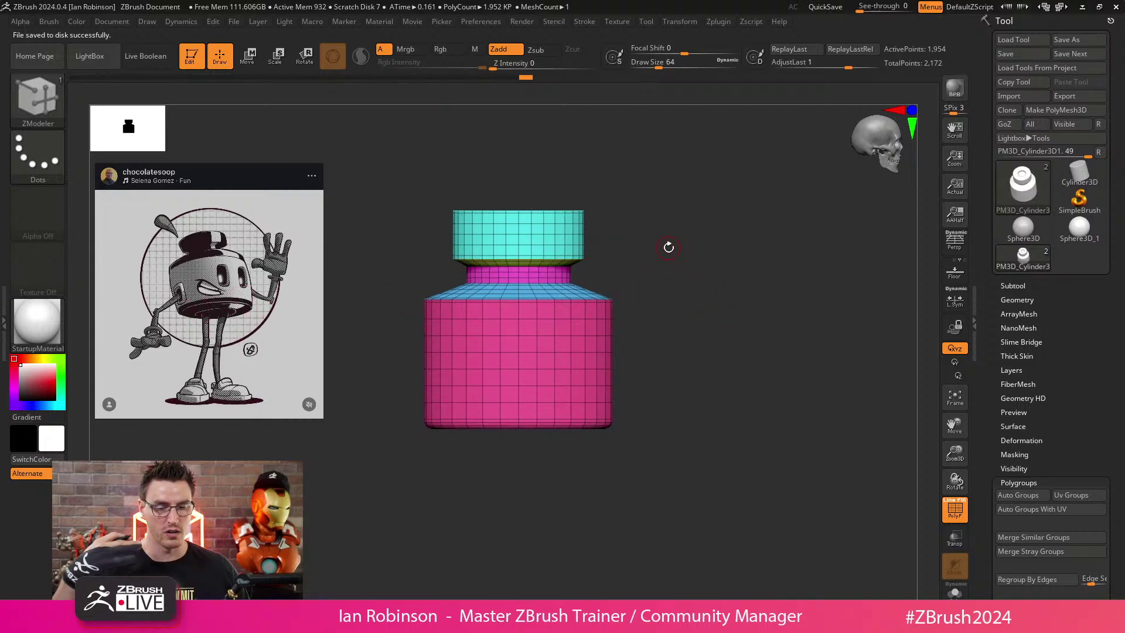
left_click_drag(669, 247, 658, 323)
left_click_drag(710, 269, 683, 319)
left_click_drag(658, 245, 733, 284, "shift")
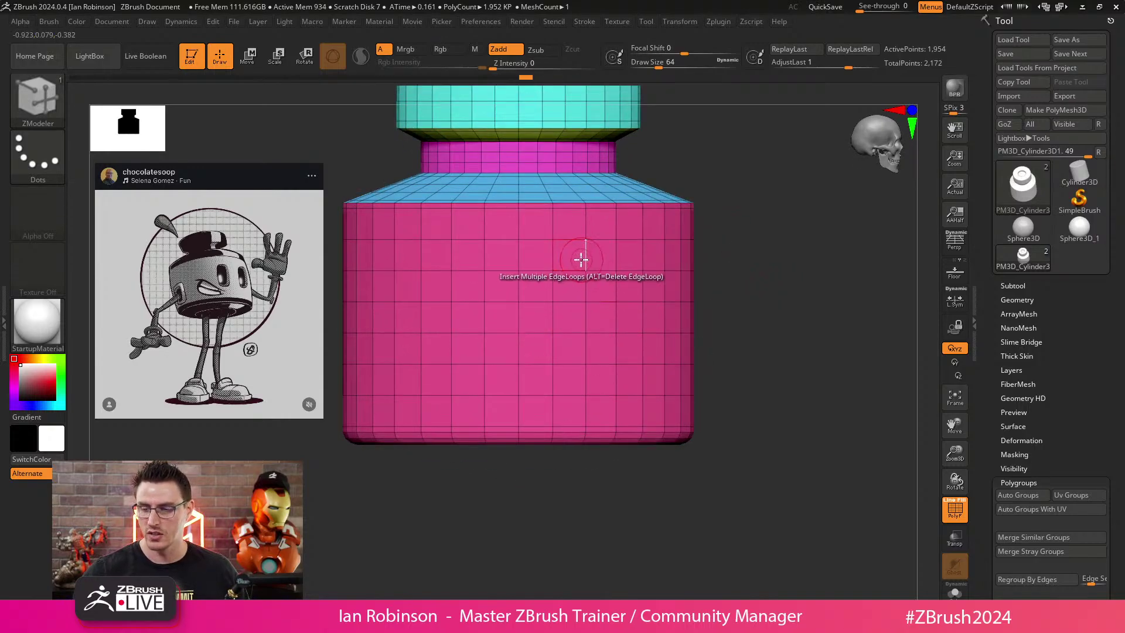
mouse_move(784, 249)
left_mouse_down("alt")
mouse_move(684, 248)
mouse_move(771, 259)
left_mouse_up("alt")
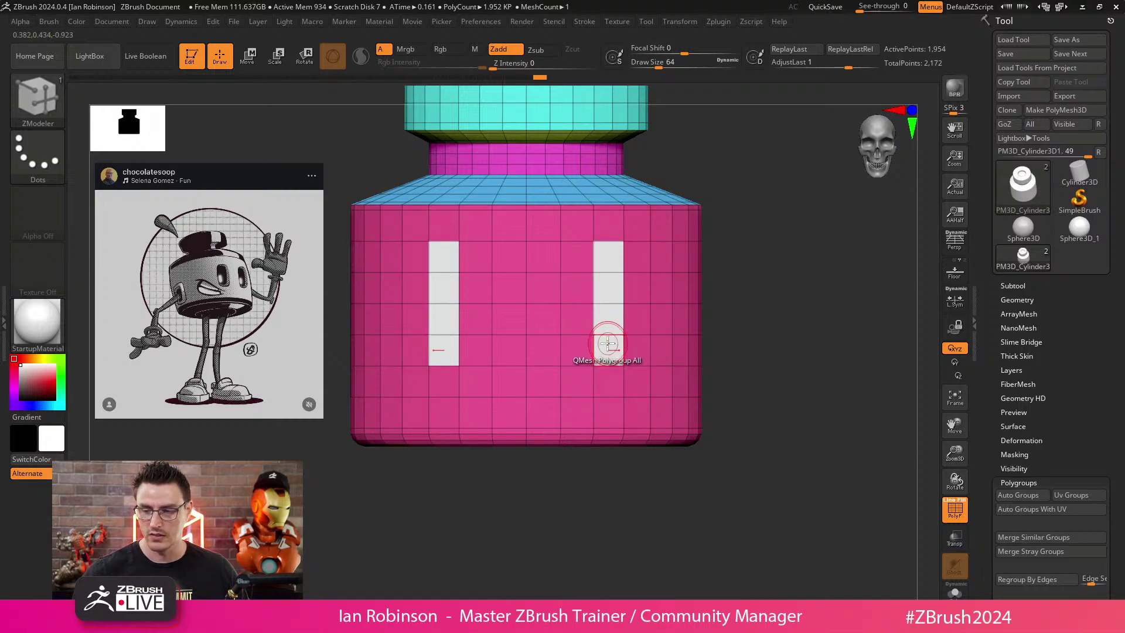
mouse_move(583, 349)
left_mouse_down()
mouse_move(580, 260)
mouse_move(644, 267)
mouse_move(634, 350)
left_mouse_up()
mouse_move(766, 314)
left_mouse_down()
mouse_move(769, 331)
mouse_move(778, 327)
left_mouse_up()
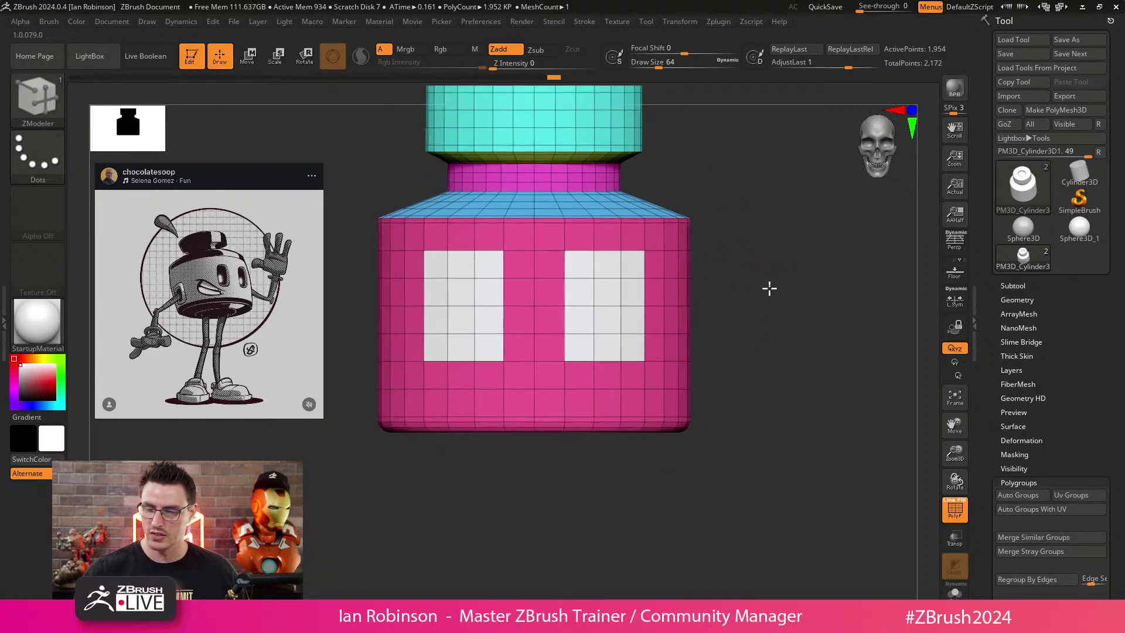
left_click_drag(771, 286, 774, 319)
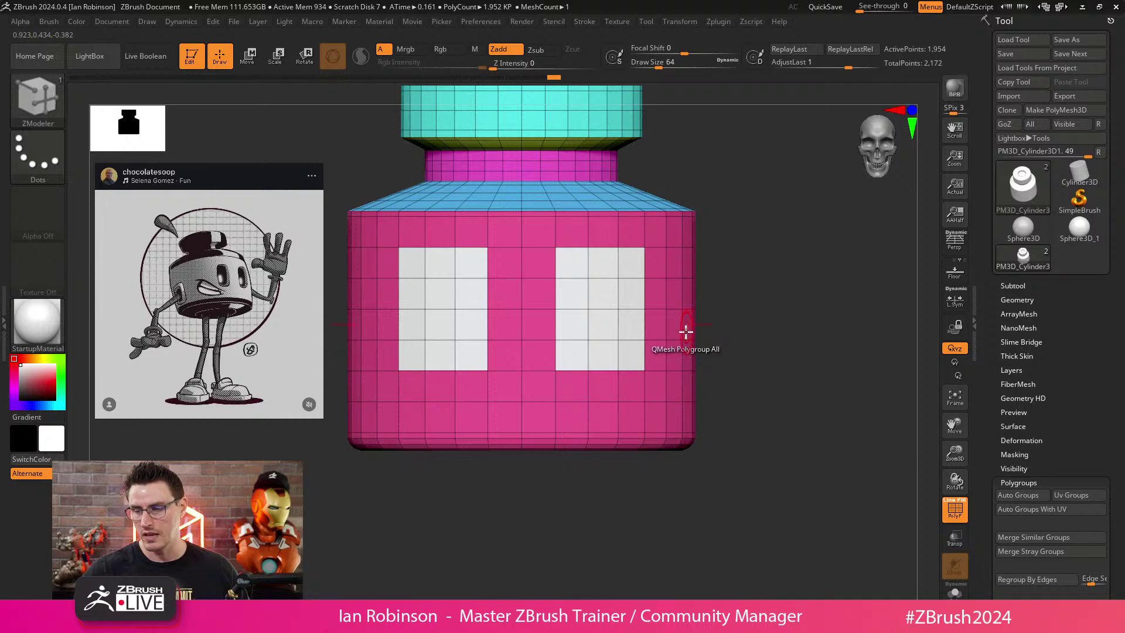
Inset the two marked eye areas slightly using the ZModeler Inset polygon action with the Polygroup All target.
key("space")
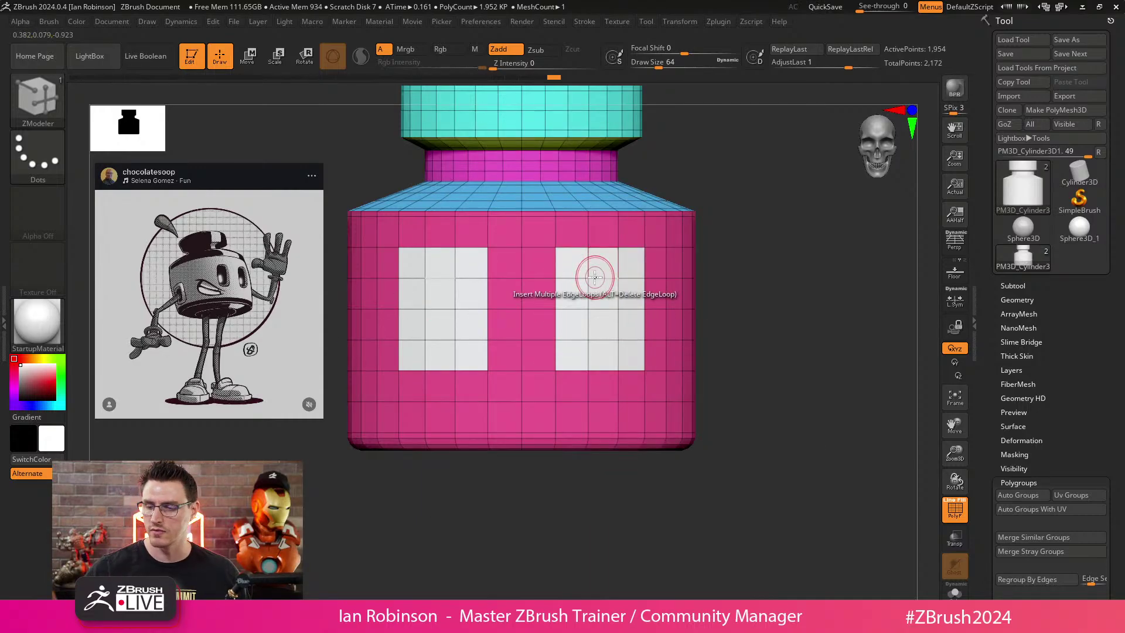
key("space")
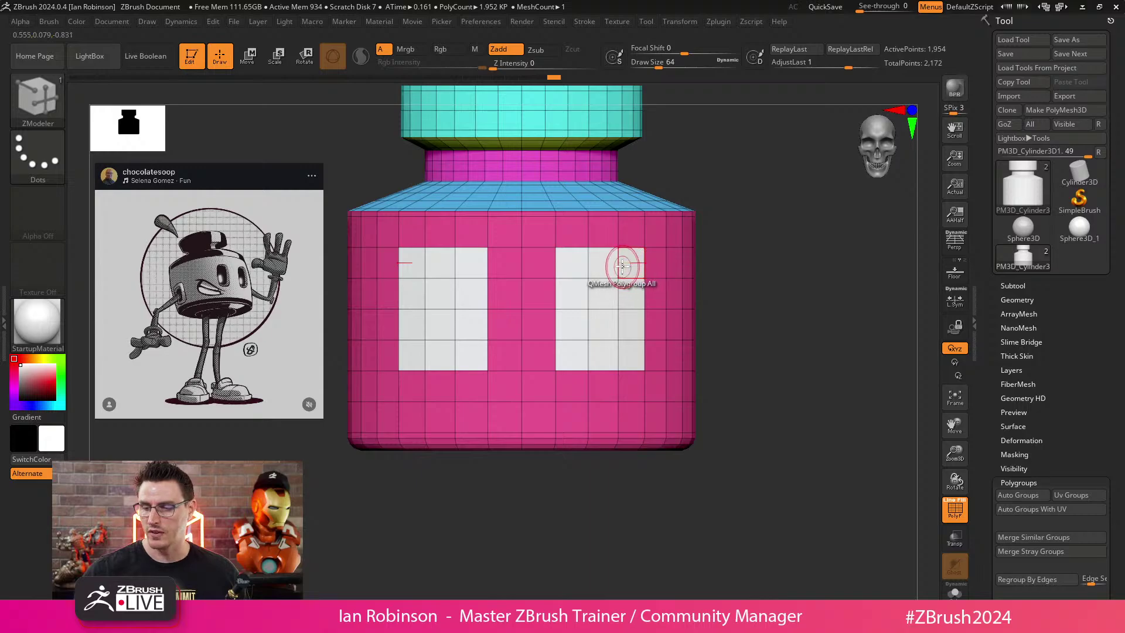
key("space")
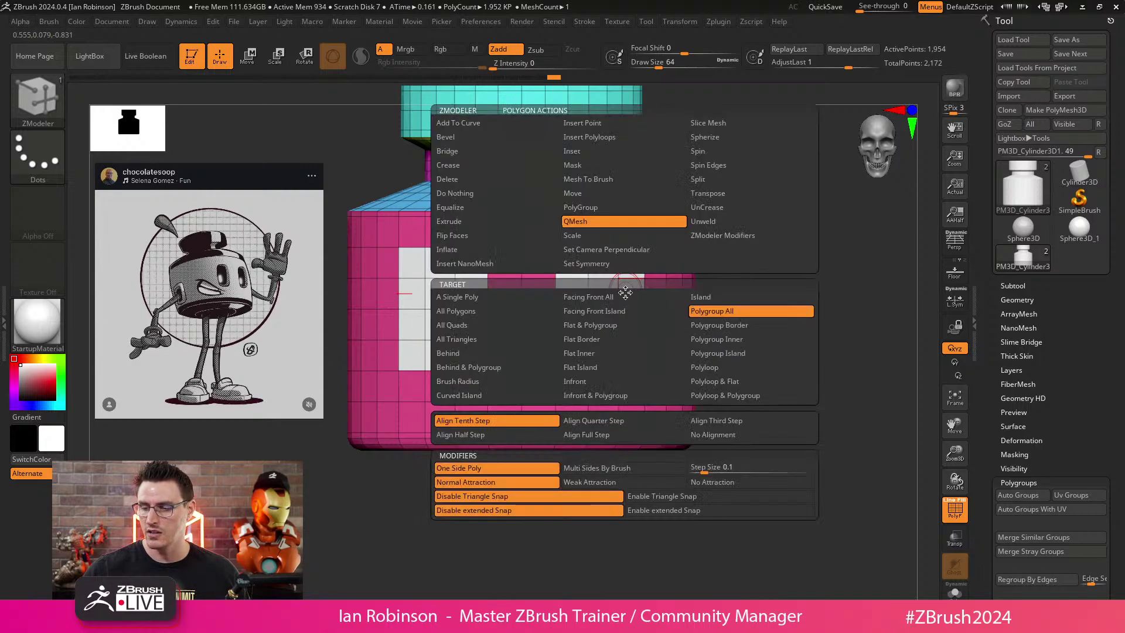
left_click(588, 151)
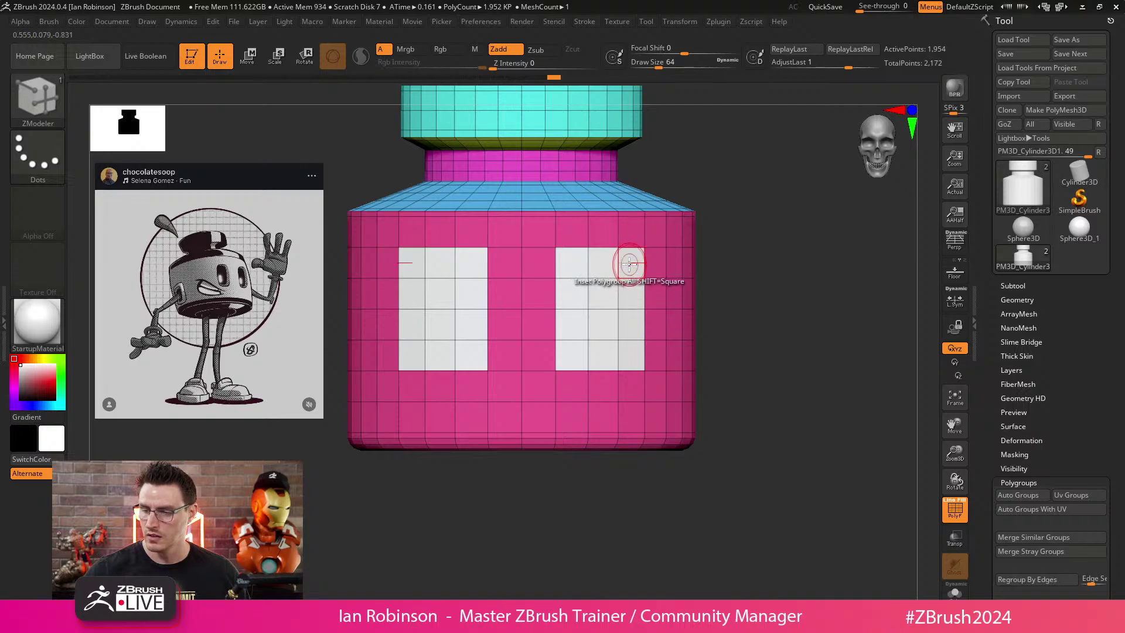
left_click_drag(625, 281, 620, 272)
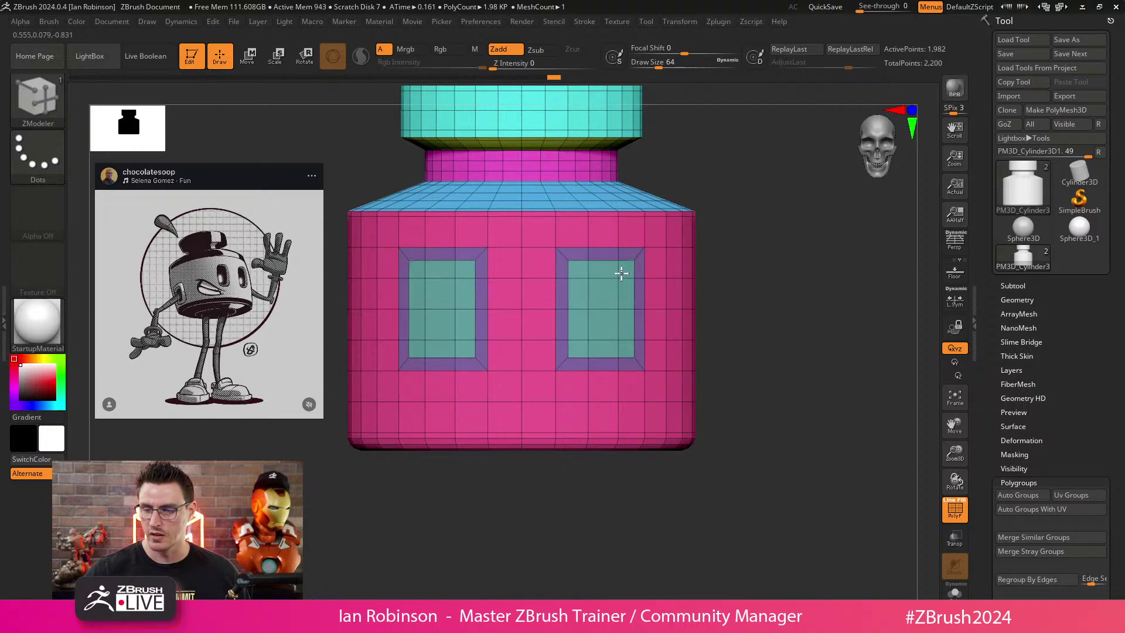
Push the inner eye polygons into the bottle body with the QMesh polygon action and repeat the extrusion.
mouse_move(761, 284)
left_mouse_down()
mouse_move(775, 278)
mouse_move(761, 293)
left_mouse_up()
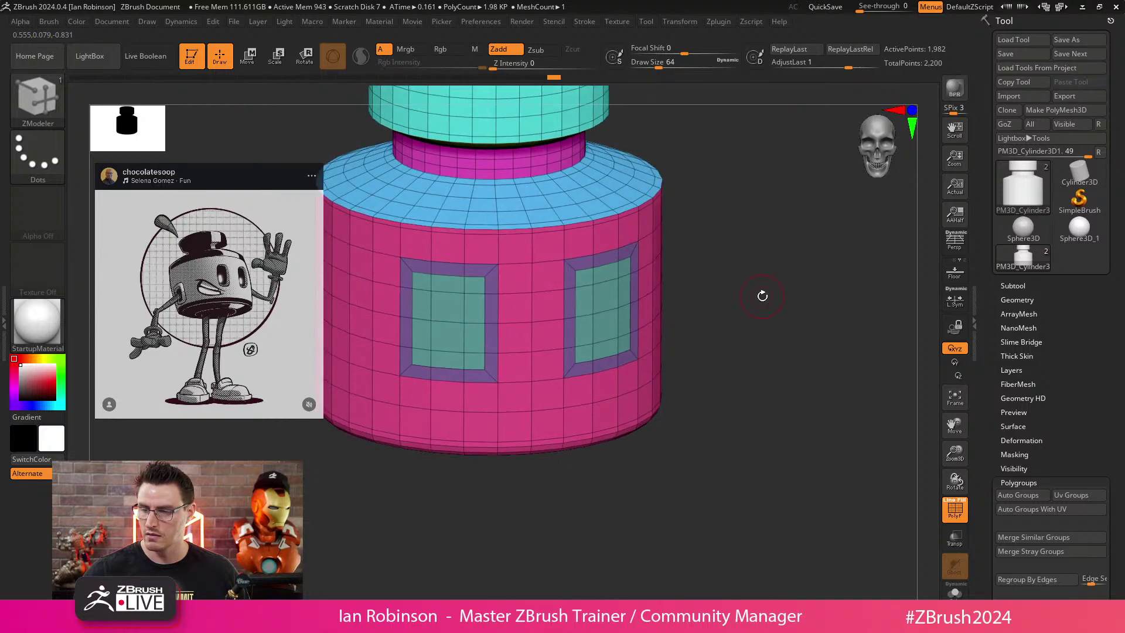
right_click(598, 281)
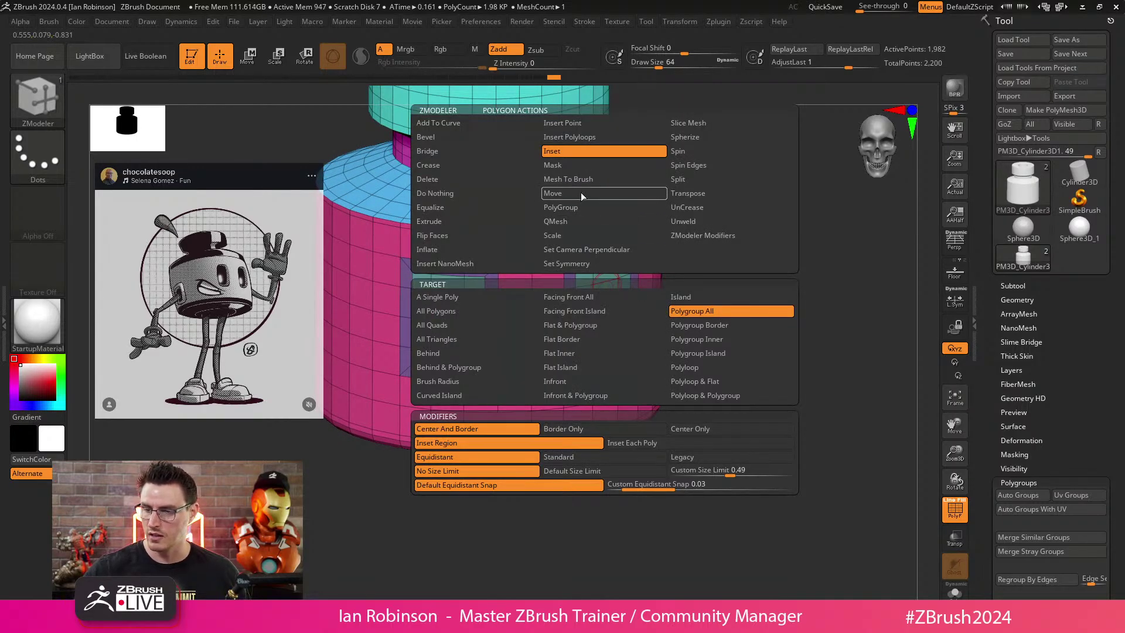
left_click(562, 221)
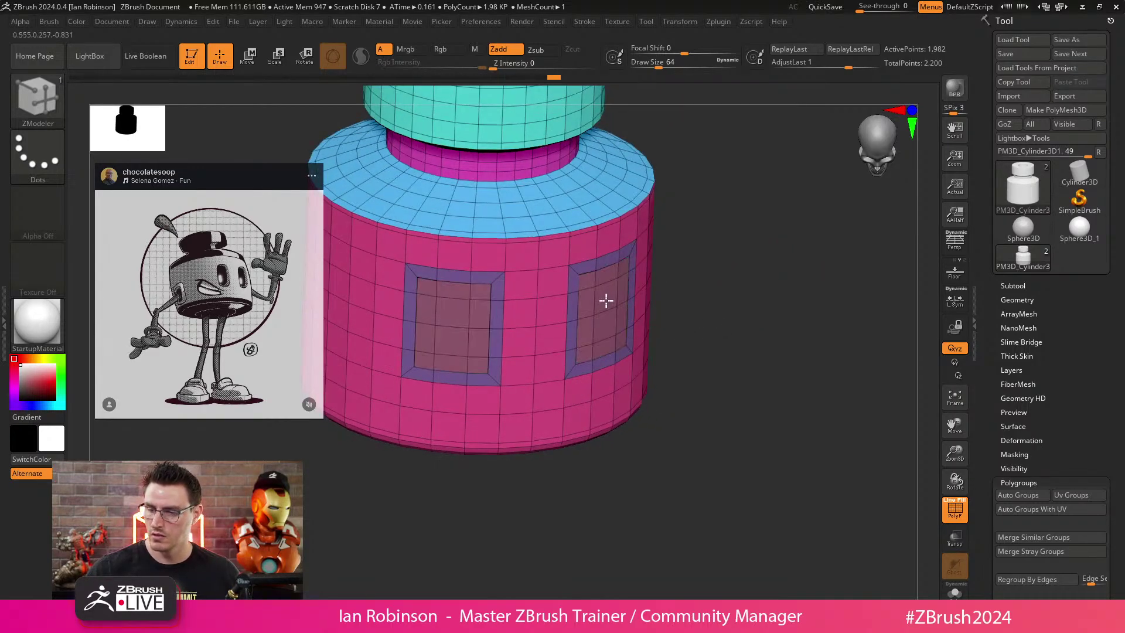
left_click_drag(603, 297, 593, 292)
mouse_move(747, 311)
left_mouse_down()
mouse_move(746, 166)
mouse_move(746, 406)
mouse_move(740, 321)
mouse_move(708, 329)
mouse_move(756, 305)
mouse_move(673, 351)
mouse_move(756, 307)
left_mouse_up()
left_click(595, 341)
Turn on the Dynamic Subdivision preview and hide the polyframe to inspect the smoothed bottle with its eye sockets.
key("d")
key("shift+f")
left_click_drag(756, 310, 703, 351)
left_click_drag(781, 297, 771, 276)
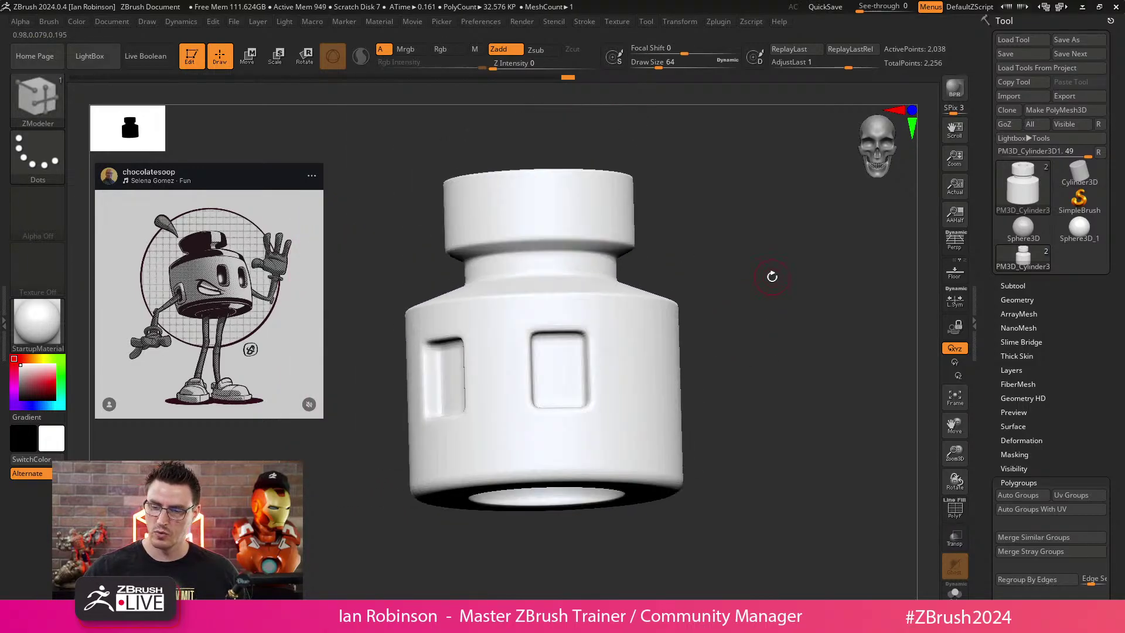
Show the polyframe, turn off the Dynamic Subdivision preview and undo the eye inset and extrusions back to the flat marked polygons.
key("shift+f")
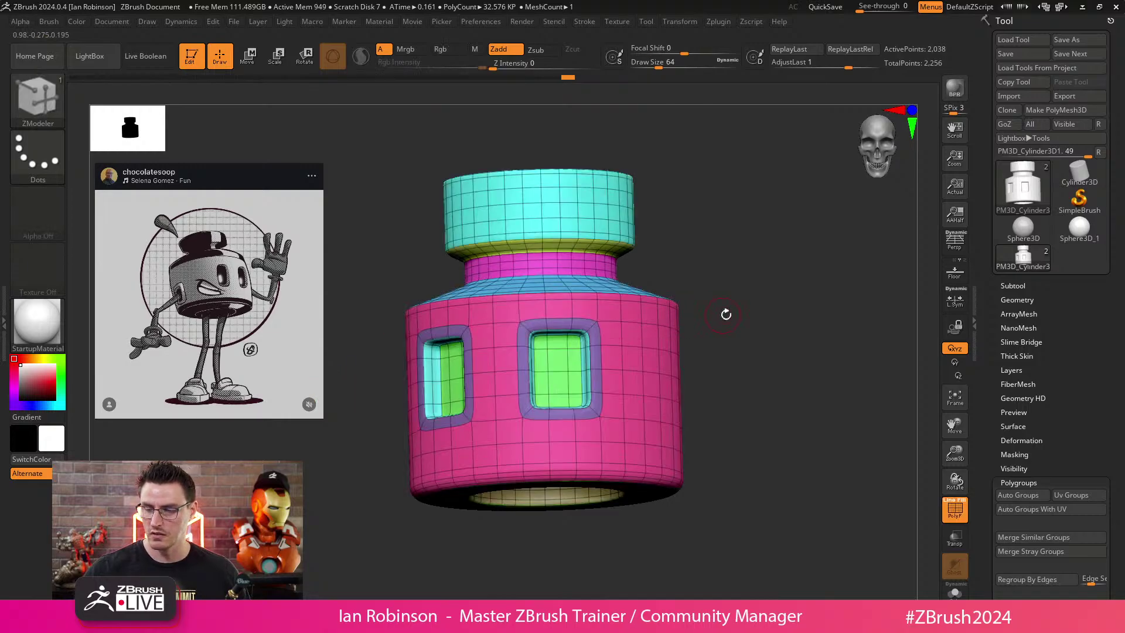
left_click_drag(726, 314, 762, 321)
left_click_drag(671, 320, 662, 329, "shift")
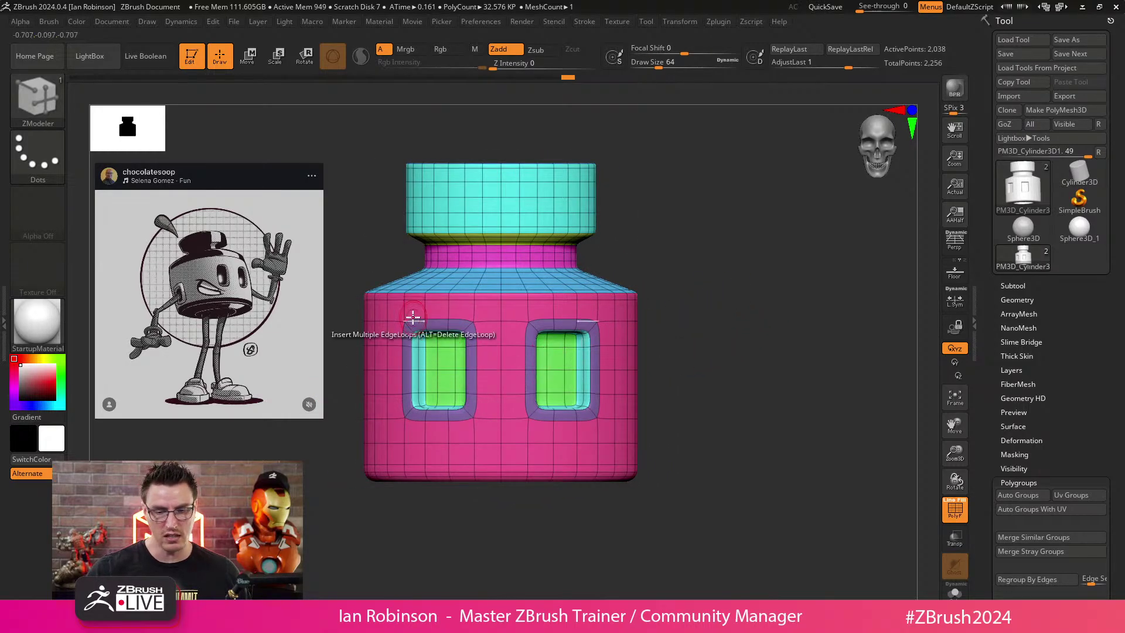
key("shift+d")
key("ctrl+z")
key("ctrl+z")
key("ctrl+z")
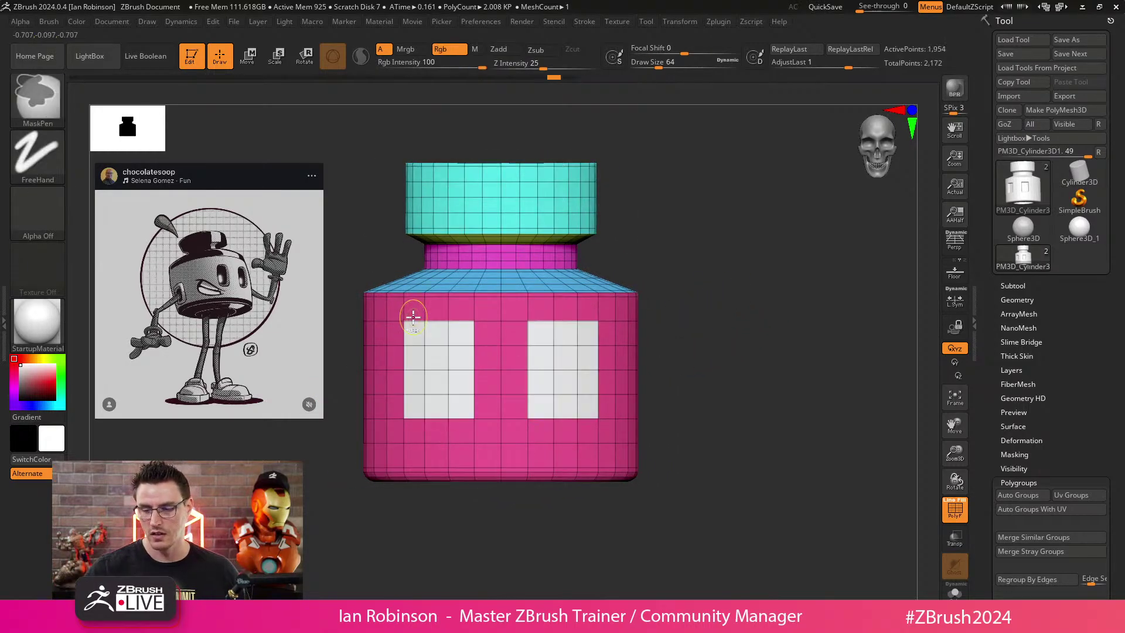
Inset both marked eye areas with a wider border using the ZModeler Inset polygon action and the Polygroup All target.
left_click_drag(693, 322, 716, 297, "alt")
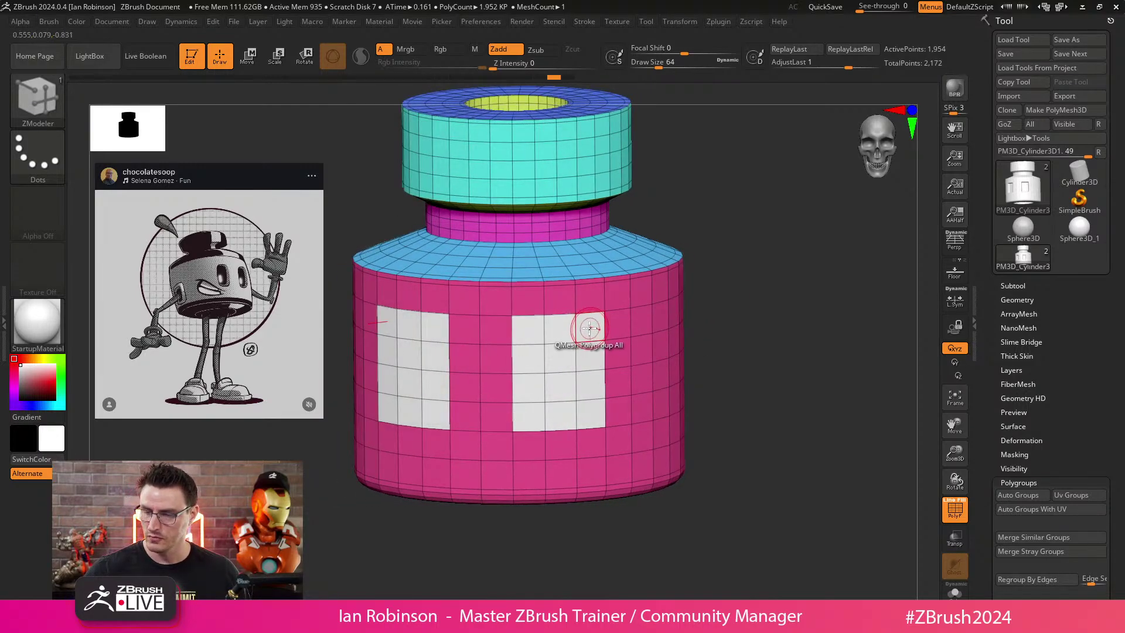
key("space")
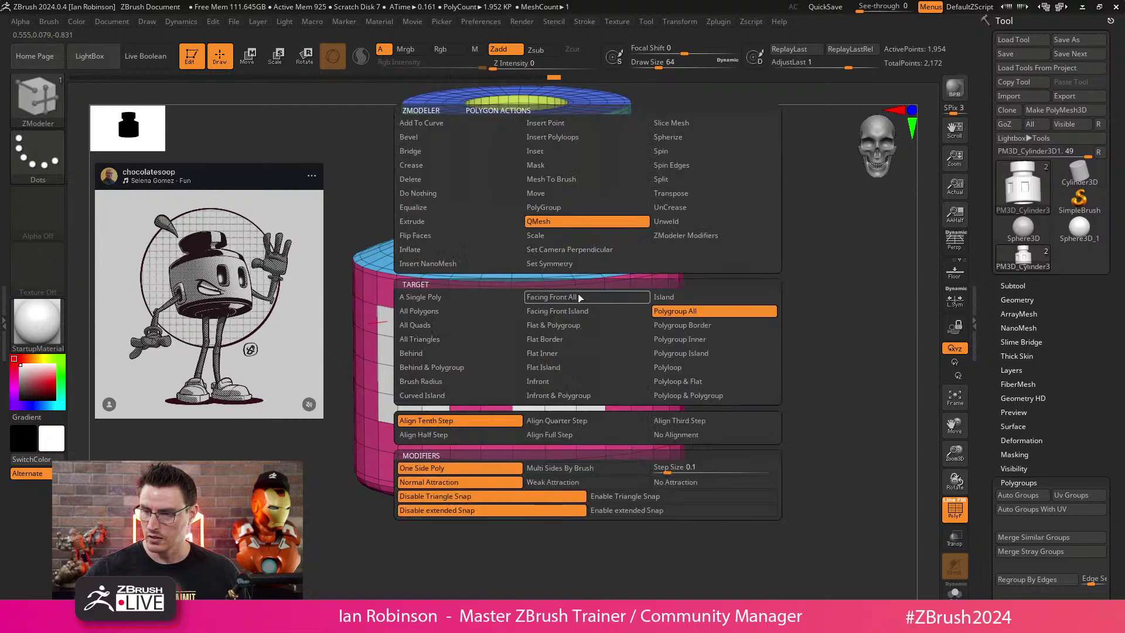
left_click(560, 151)
left_click_drag(581, 327, 583, 338)
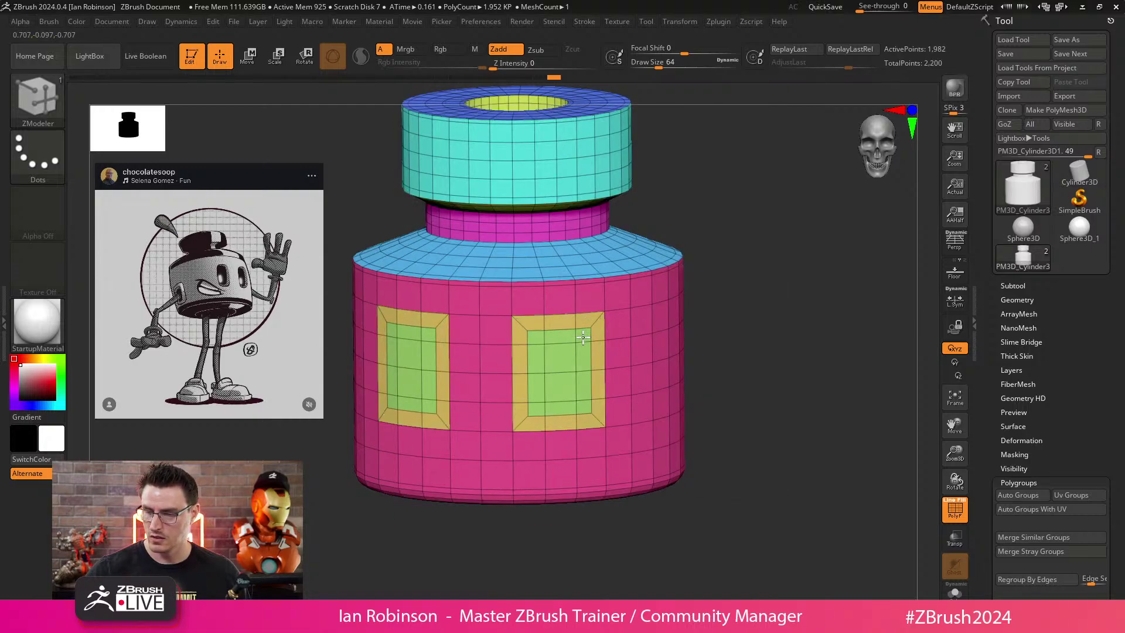
Choose MaskLasso as the masking brush.
left_click_drag(768, 307, 752, 316)
left_click(39, 100, "ctrl")
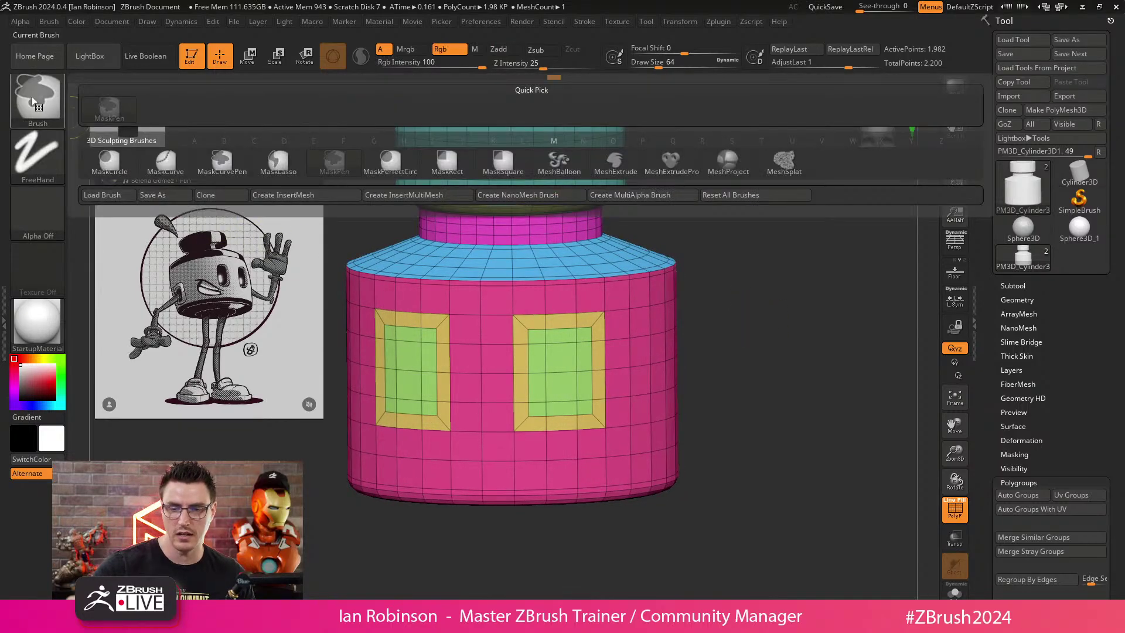
left_click(279, 161)
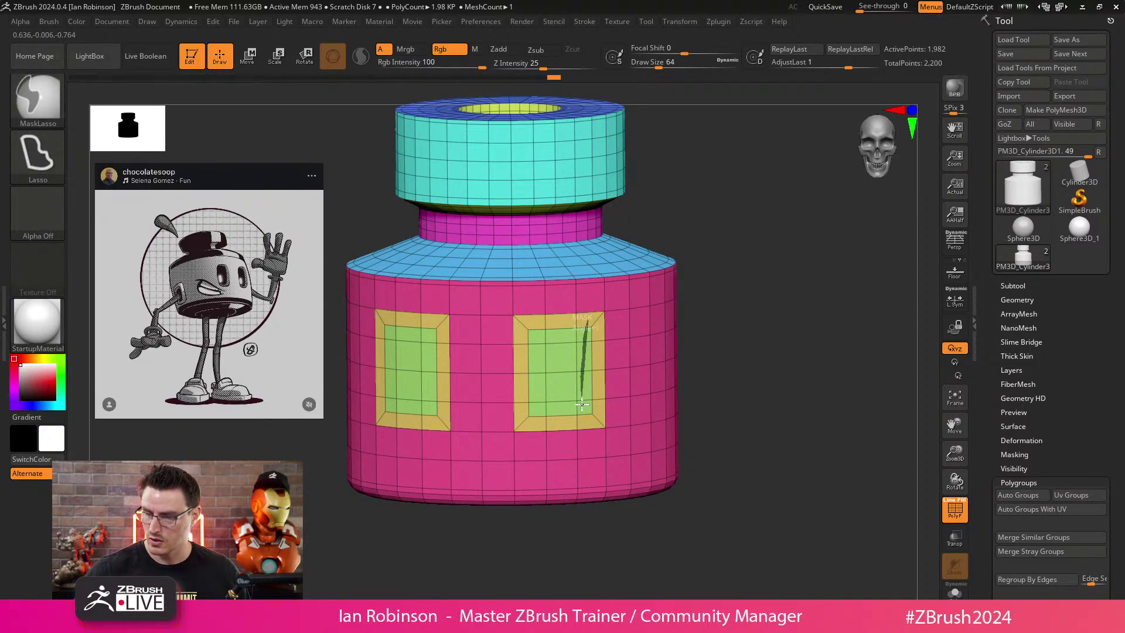
Mask the side columns of the inner eye polygons on both eyes and invert the mask.
left_click_drag(595, 303, 595, 306, "ctrl")
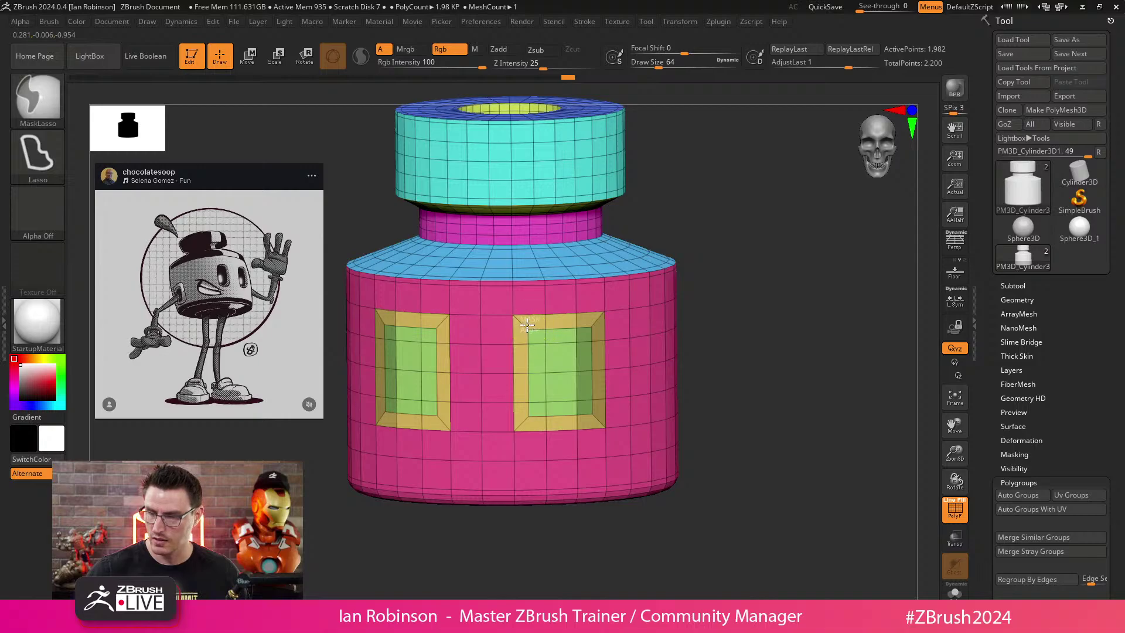
left_click_drag(536, 415, 540, 326, "ctrl")
mouse_move(756, 328)
left_mouse_down("alt")
mouse_move(756, 289)
mouse_move(755, 306)
mouse_move(727, 305)
left_mouse_up("alt")
left_click(723, 307, "ctrl")
mouse_move(699, 239)
left_mouse_down("ctrl")
mouse_move(755, 372)
mouse_move(780, 329)
mouse_move(746, 374)
left_mouse_up("ctrl")
left_click_drag(753, 333, 741, 347)
Place the transform gizmo at the centre of one eye area, aligned to its surface.
key("w")
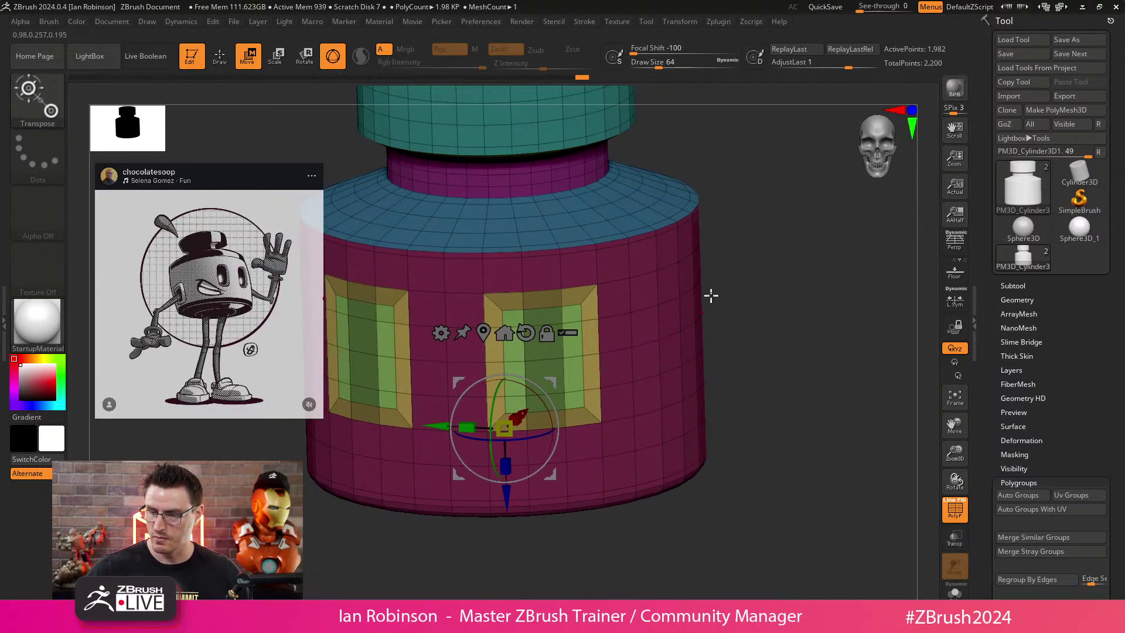
left_click(483, 332, "alt")
left_click(572, 353)
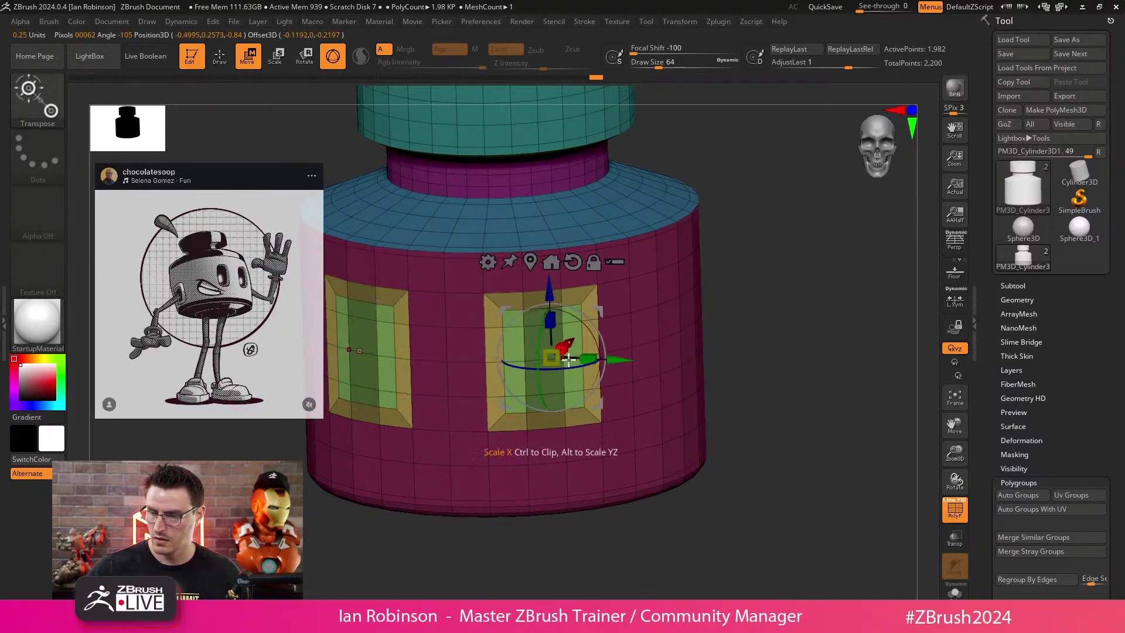
left_click(575, 264, "alt")
left_click_drag(576, 365, 598, 359, "alt")
left_click_drag(739, 319, 783, 380, "shift")
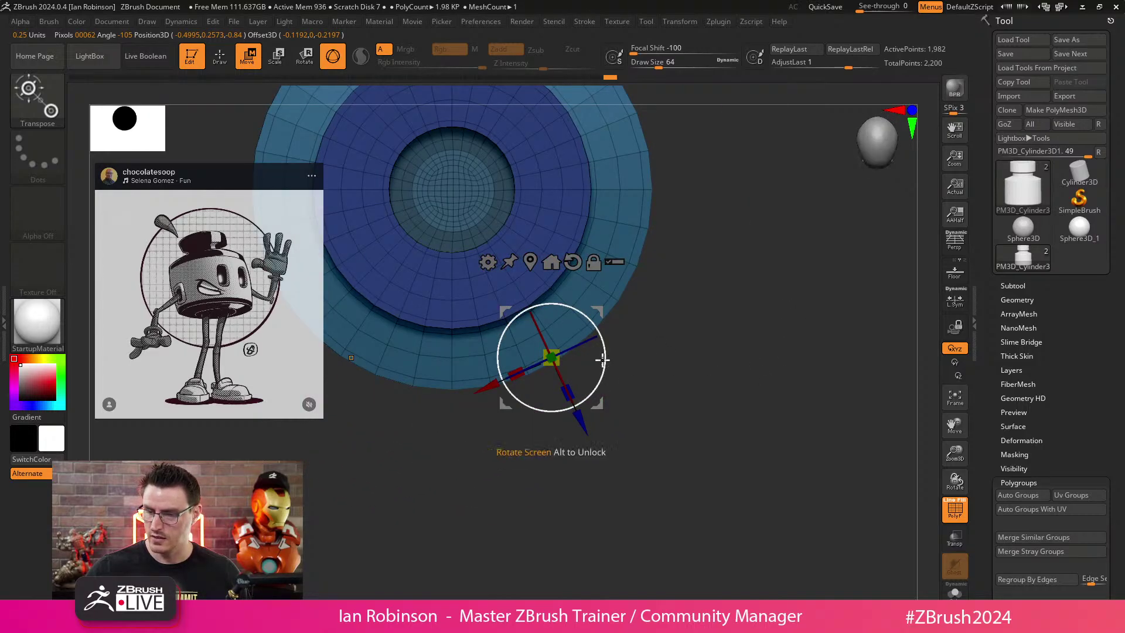
left_click_drag(721, 346, 703, 293)
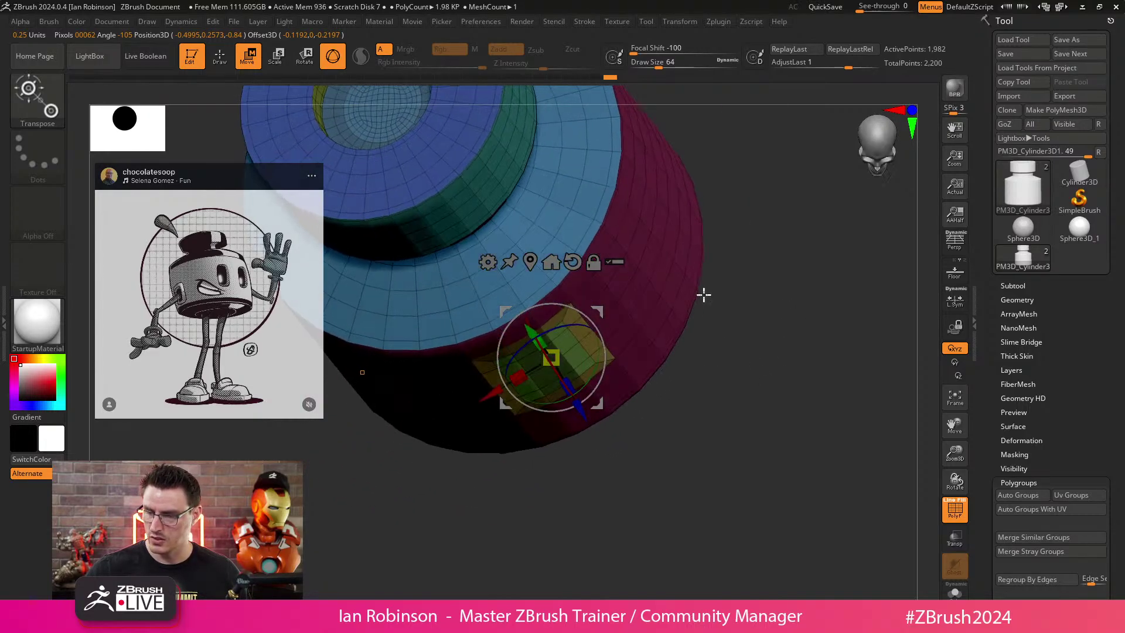
Try to scale the unmasked eye columns along the gizmo's X axis, undo the changes and return to Draw mode.
left_click_drag(518, 376, 524, 374)
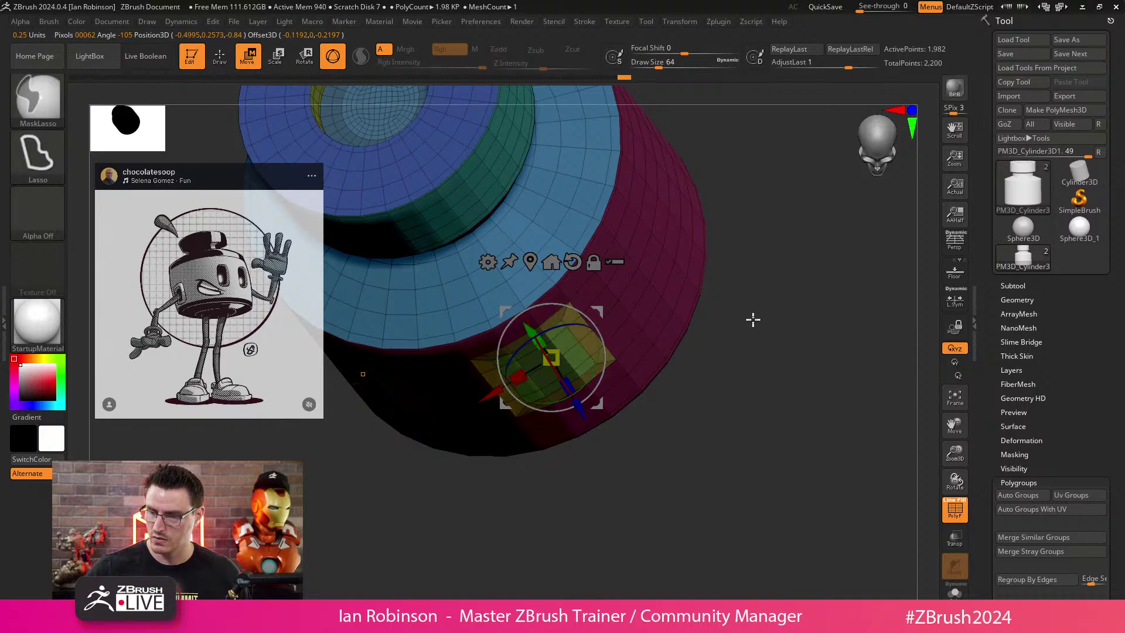
left_click_drag(753, 318, 768, 280)
left_click_drag(518, 377, 529, 370)
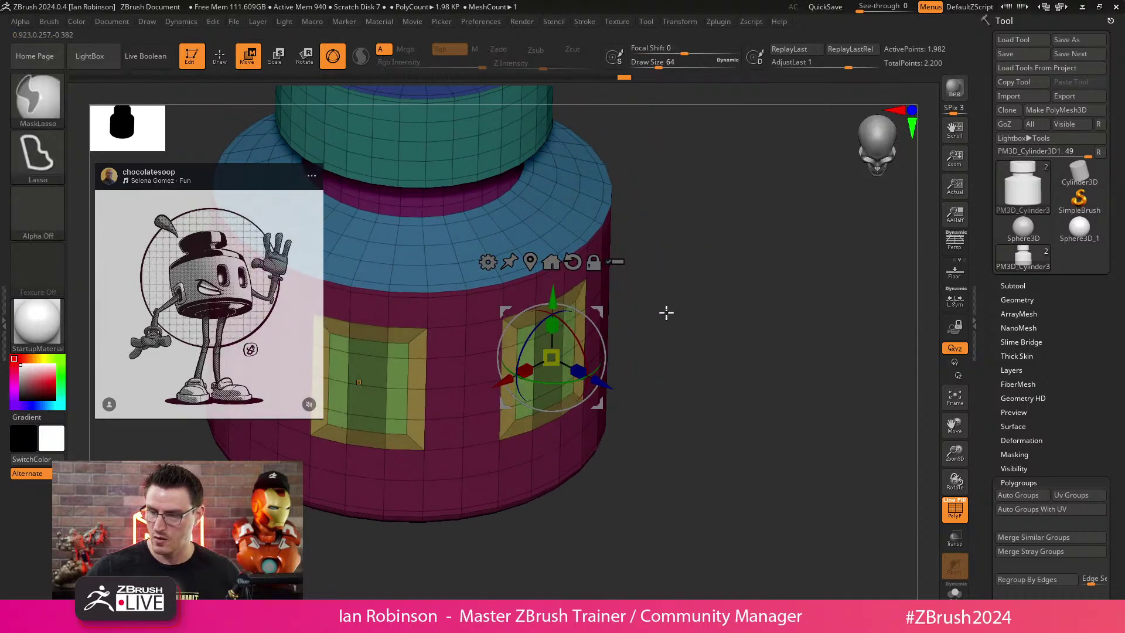
mouse_move(748, 306)
left_mouse_down("shift")
mouse_move(723, 311)
mouse_move(731, 346)
left_mouse_up("shift")
key("ctrl+z")
key("ctrl+z")
key("q")
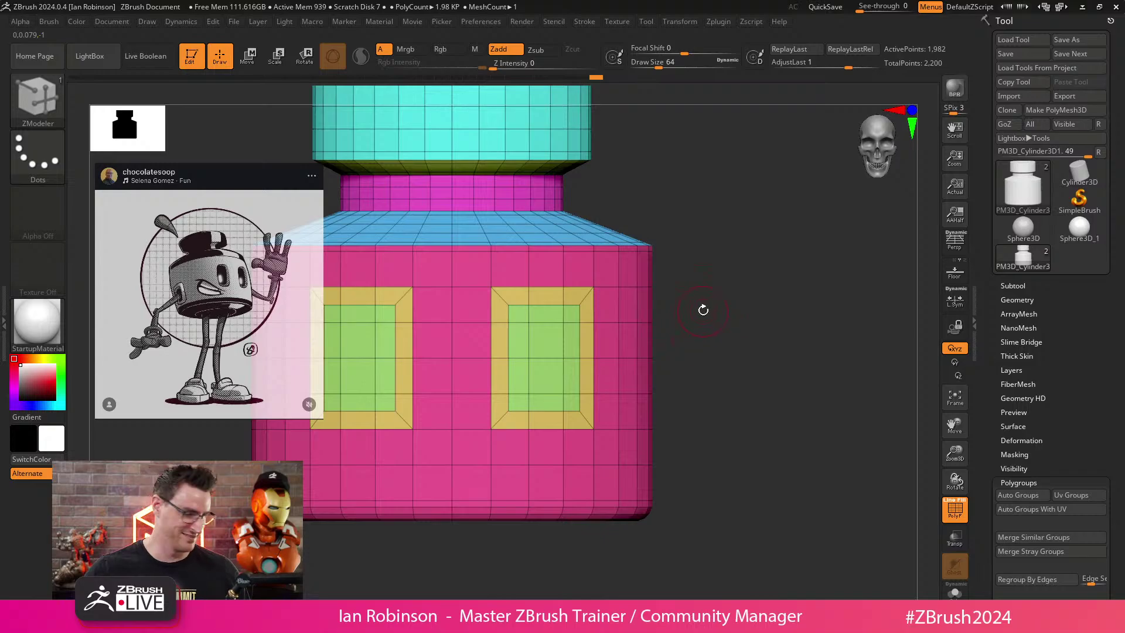
Inset the inner eye polygons again by a narrow margin with Polygroup All, redoing it so the new border gets its own polygroup.
left_click_drag(703, 309, 745, 323)
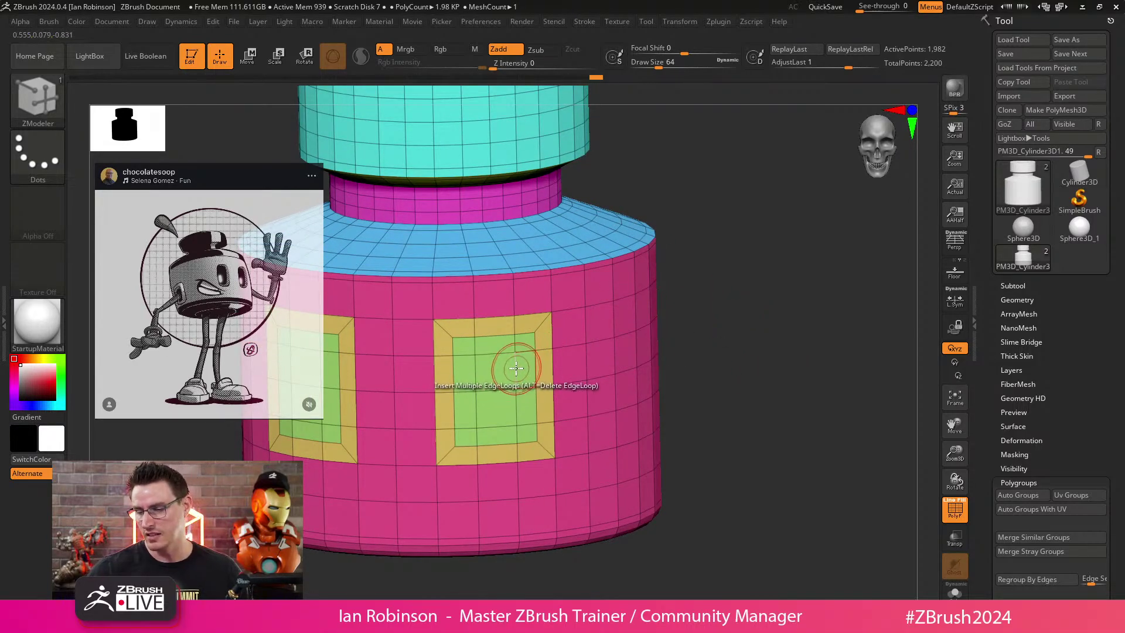
left_click_drag(524, 364, 519, 369)
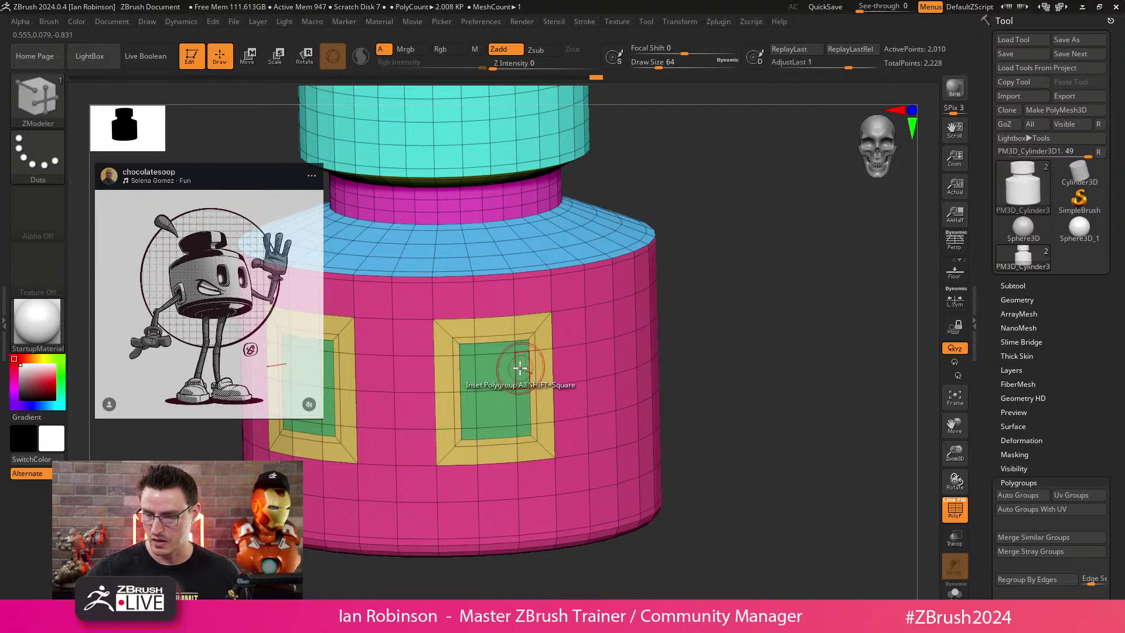
left_click_drag(712, 316, 736, 307)
key("ctrl+z")
left_click_drag(524, 365, 517, 370)
left_click_drag(682, 330, 698, 330)
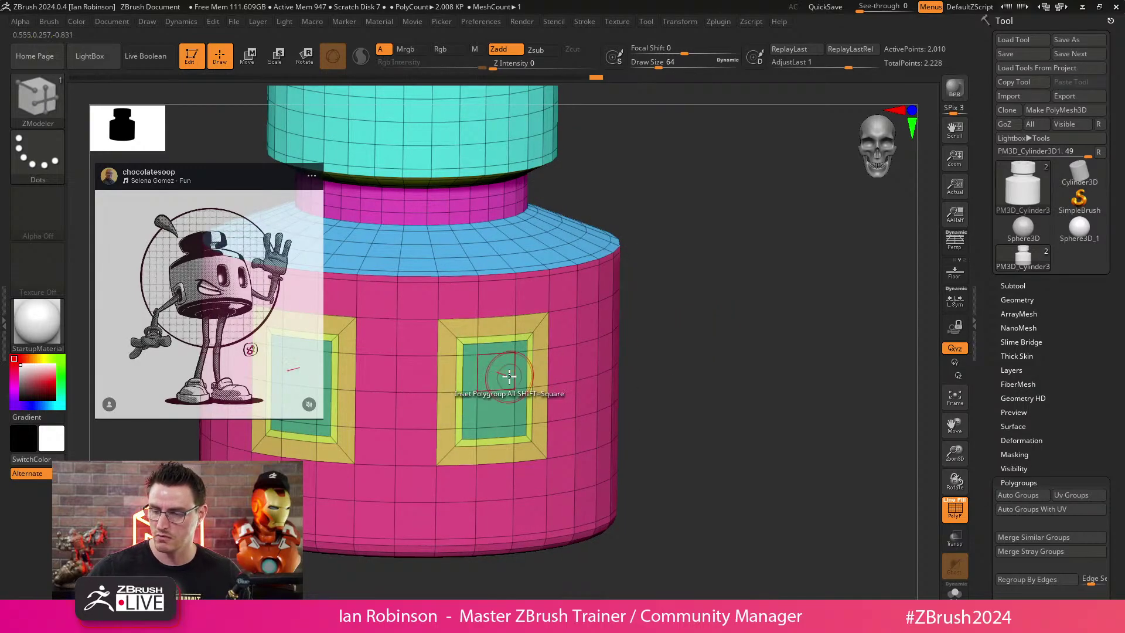
Push the innermost eye polygons into the bottle body with QMesh on Polygroup All and repeat the extrusion once.
key("space")
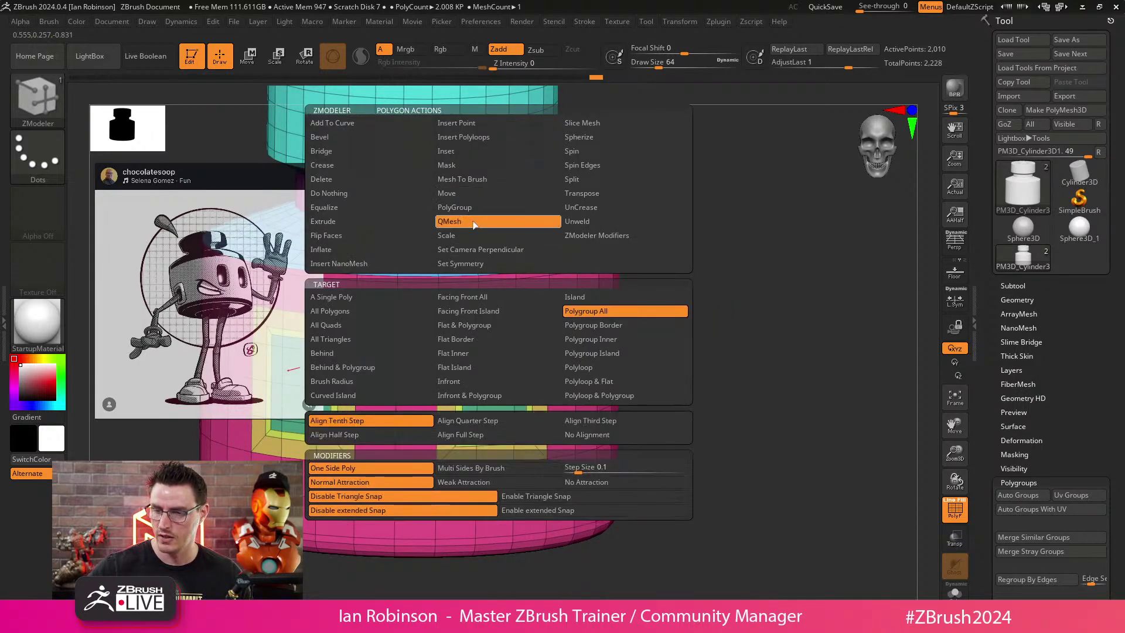
left_click_drag(502, 371, 496, 361)
key("alt")
key("alt")
right_click_drag(495, 361, 494, 380)
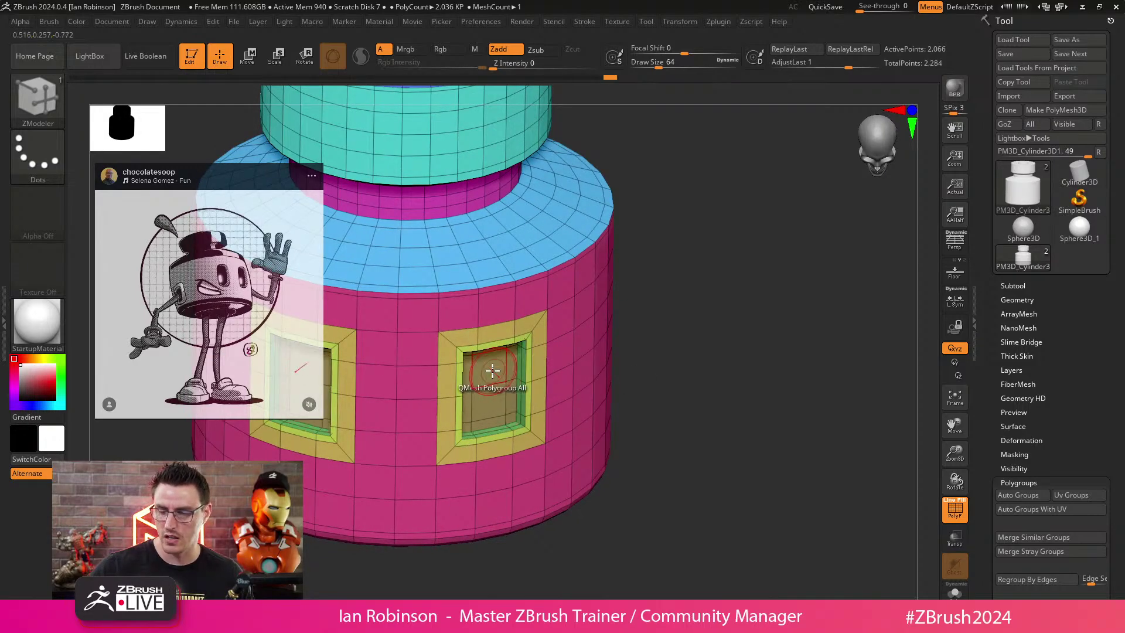
left_click(500, 364)
Preview the bottle with Dynamic Subdivision and hide the polyframe to check the recessed eyes.
left_click_drag(680, 375, 701, 279, "alt")
key("d")
key("shift+f")
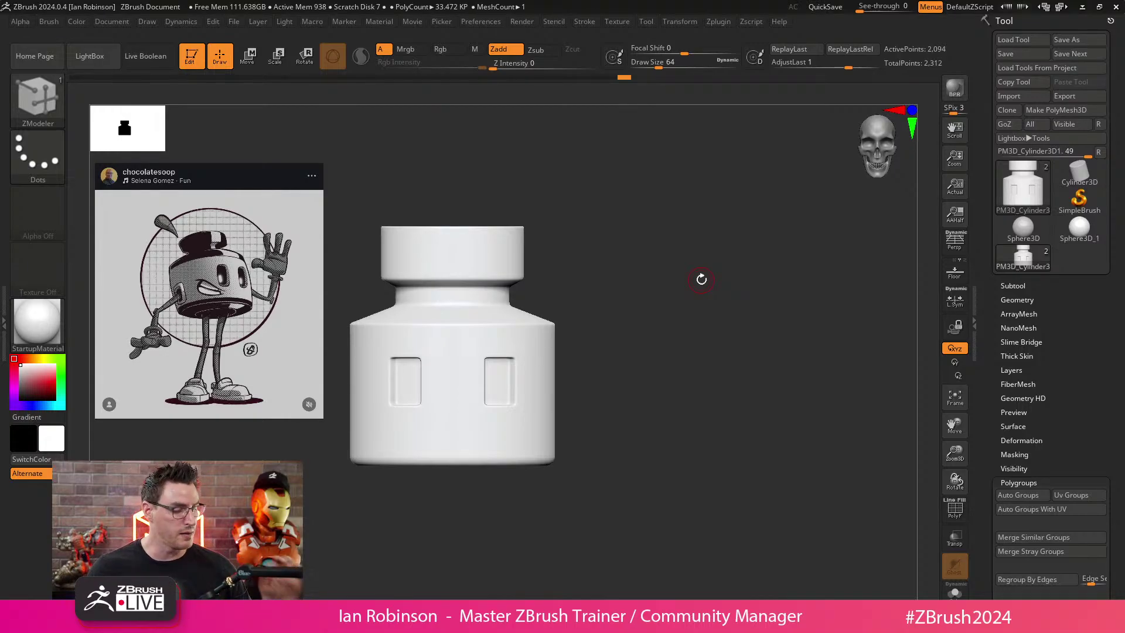
Show the polyframe, lasso-mask a band across the upper part of both eye sockets and invert the mask.
key("shift+f")
mouse_move(704, 276)
left_mouse_down("alt")
mouse_move(661, 302)
mouse_move(683, 311)
mouse_move(671, 322)
mouse_move(708, 322)
left_mouse_up("alt")
mouse_move(503, 322)
left_mouse_down("ctrl")
mouse_move(339, 377)
mouse_move(630, 364)
mouse_move(719, 357)
mouse_move(724, 344)
left_mouse_up("ctrl")
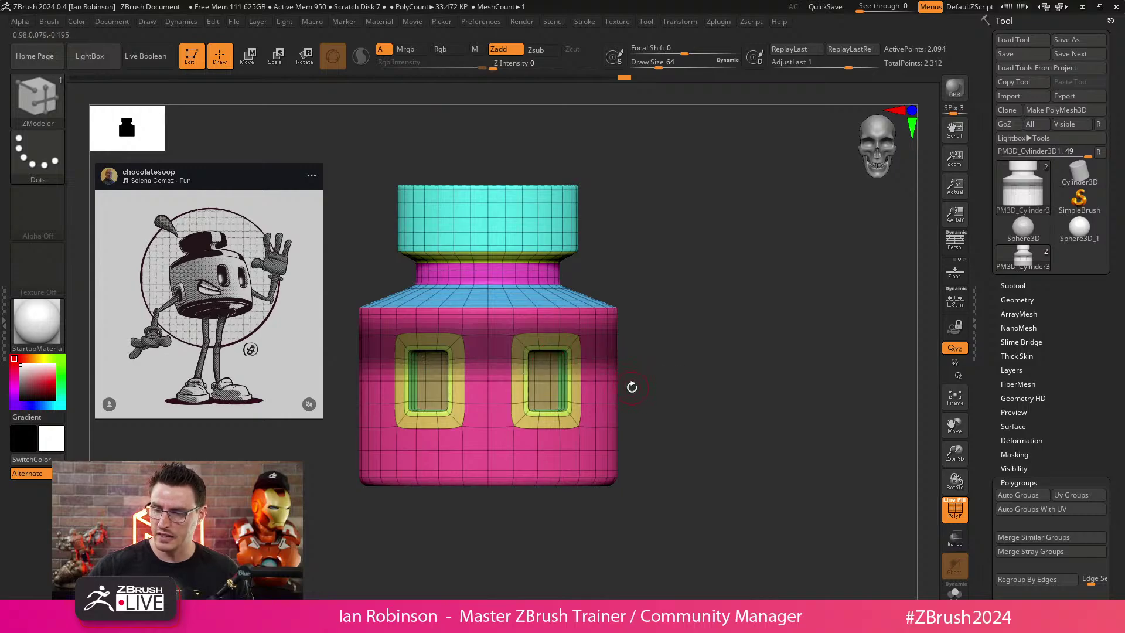
key("ctrl")
key("w")
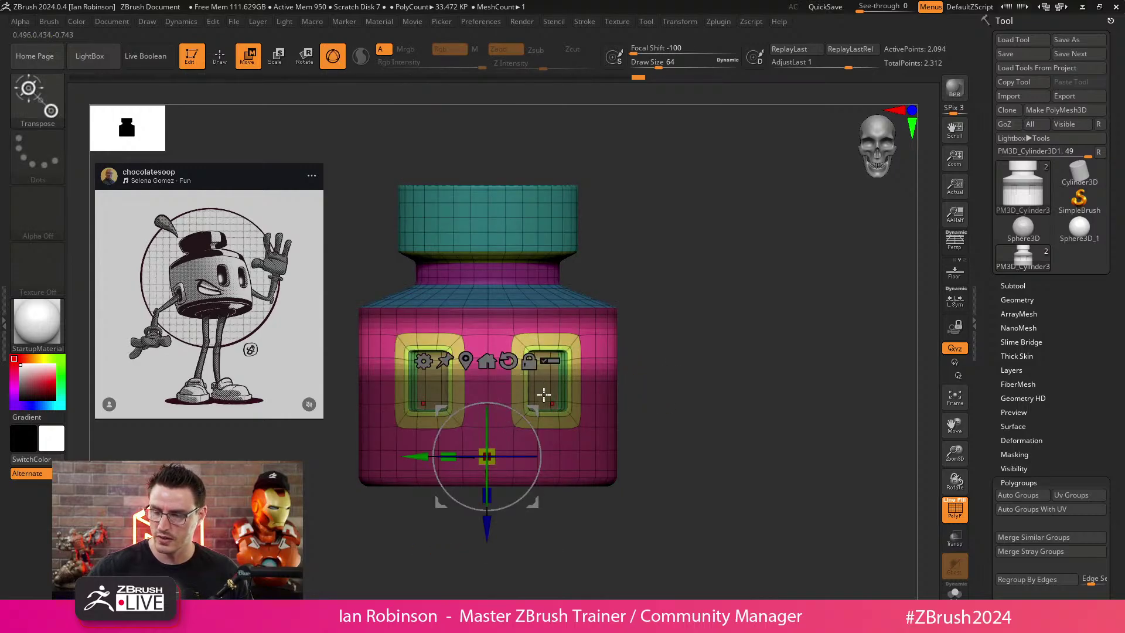
left_click_drag(640, 445, 653, 459, "ctrl")
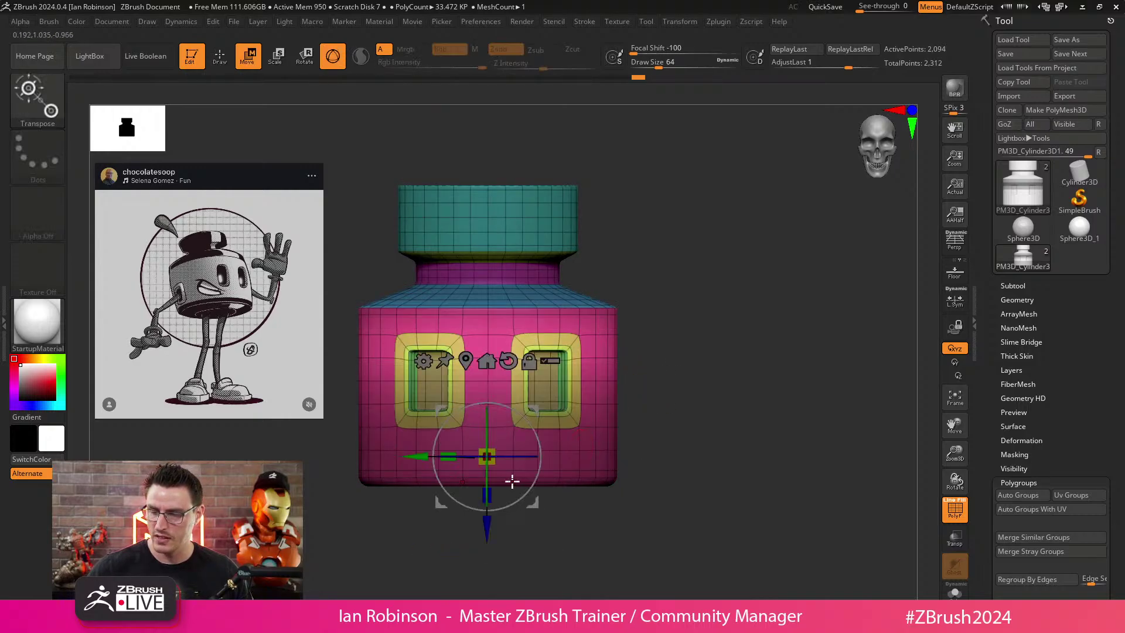
Raise the unmasked upper edges of the eye sockets with a vertical move of -0.063, clear the mask and check the shape.
left_click_drag(486, 519, 490, 517)
key("ctrl+z")
key("ctrl+z")
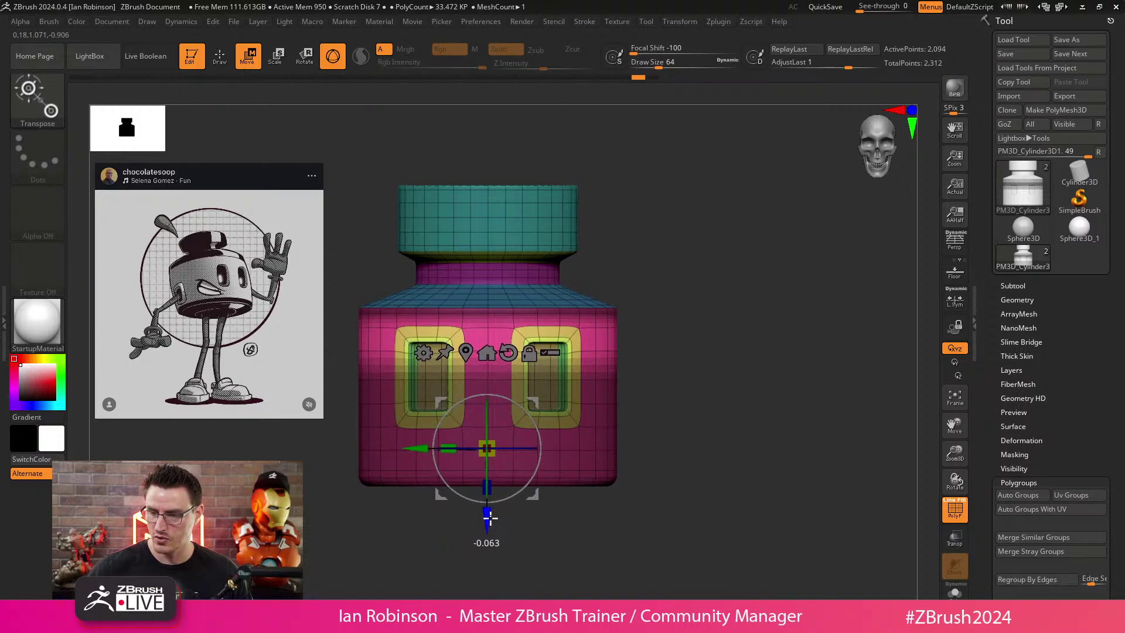
key("q")
mouse_move(699, 383)
left_mouse_down("alt")
mouse_move(683, 373)
mouse_move(721, 438)
mouse_move(707, 369)
mouse_move(690, 384)
left_mouse_up("alt")
key("shift+f")
key("shift+f")
left_click_drag(666, 311, 595, 352)
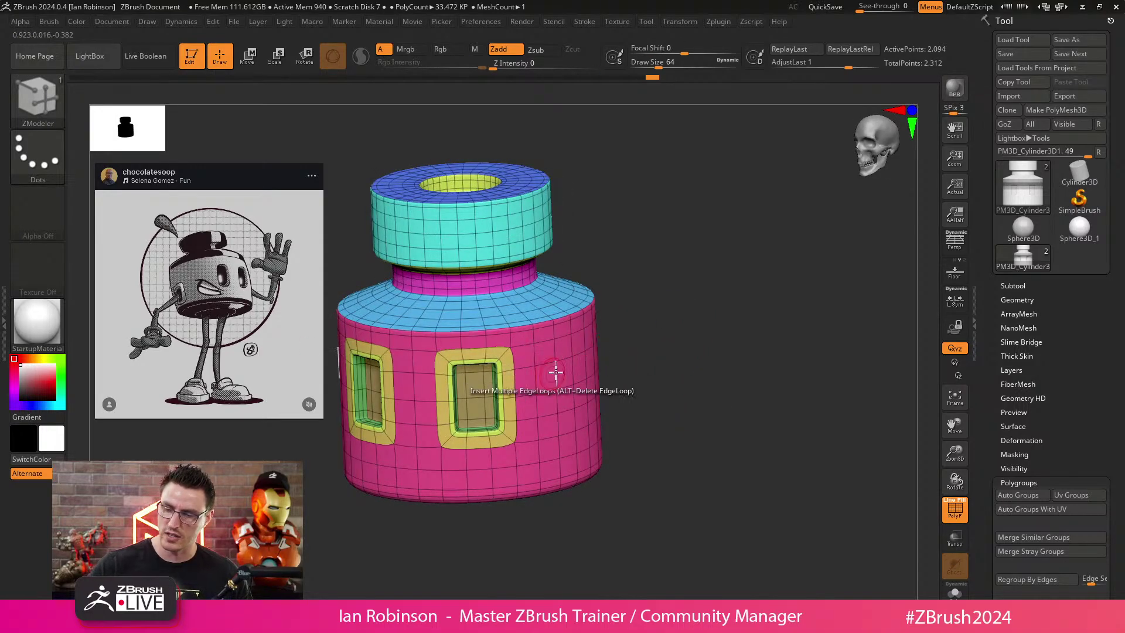
left_click_drag(690, 338, 640, 367, "shift")
Lasso-mask a narrow band across the middle of both eye sockets and invert the mask.
key("ctrl")
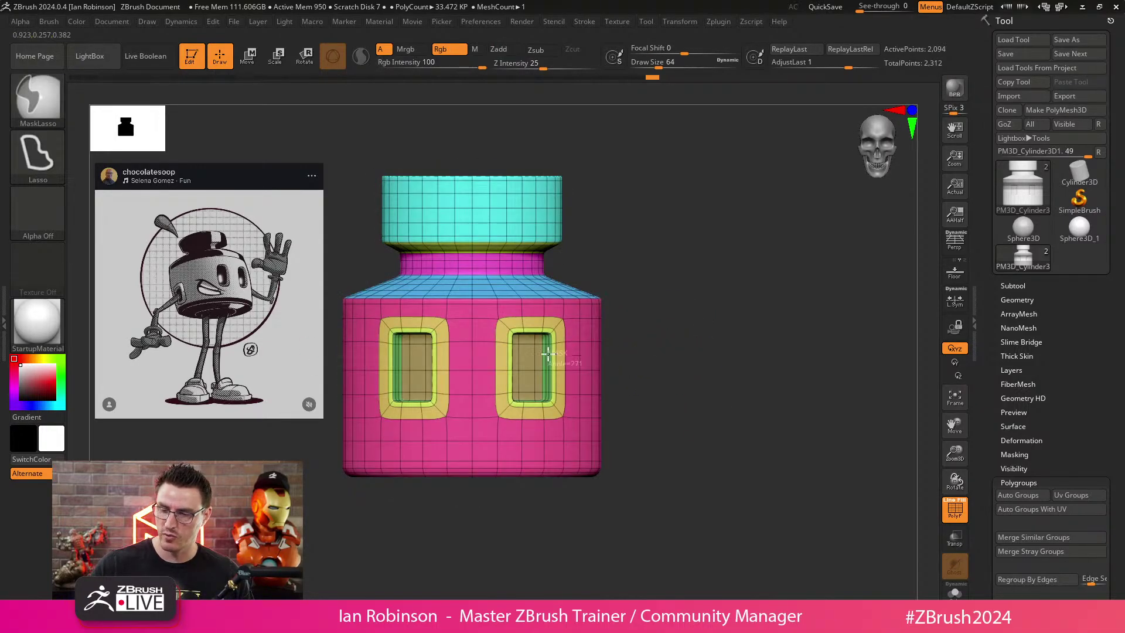
mouse_move(548, 353)
left_mouse_down("ctrl")
mouse_move(311, 375)
mouse_move(689, 386)
mouse_move(911, 263)
mouse_move(890, 282)
left_mouse_up("ctrl")
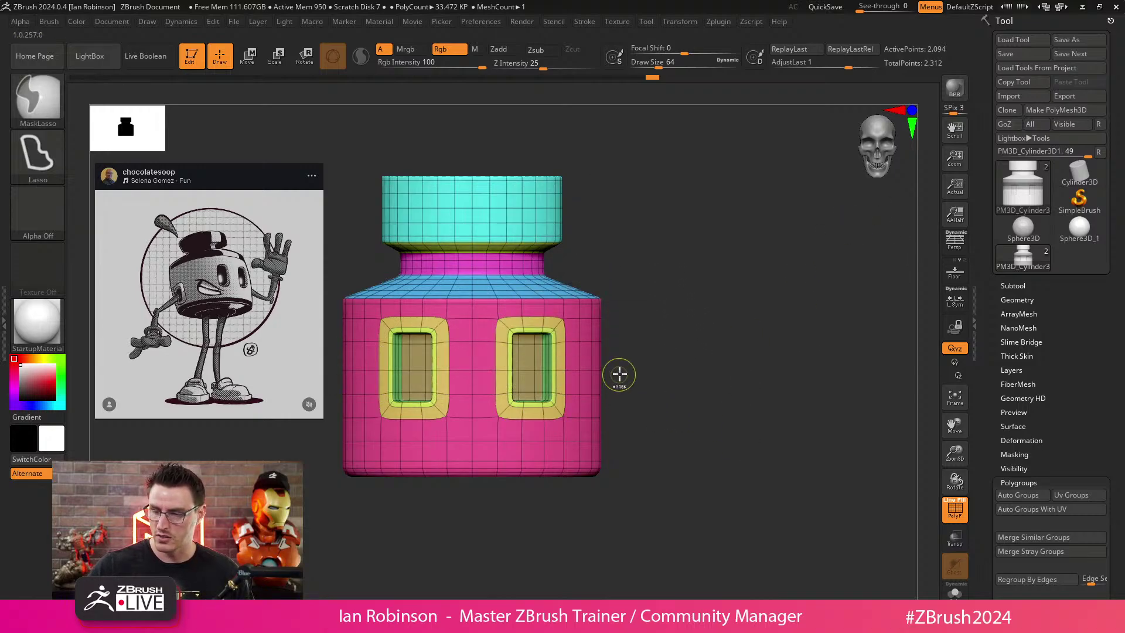
mouse_move(620, 374)
left_mouse_down("ctrl")
mouse_move(541, 358)
mouse_move(371, 373)
mouse_move(726, 372)
left_mouse_up("ctrl")
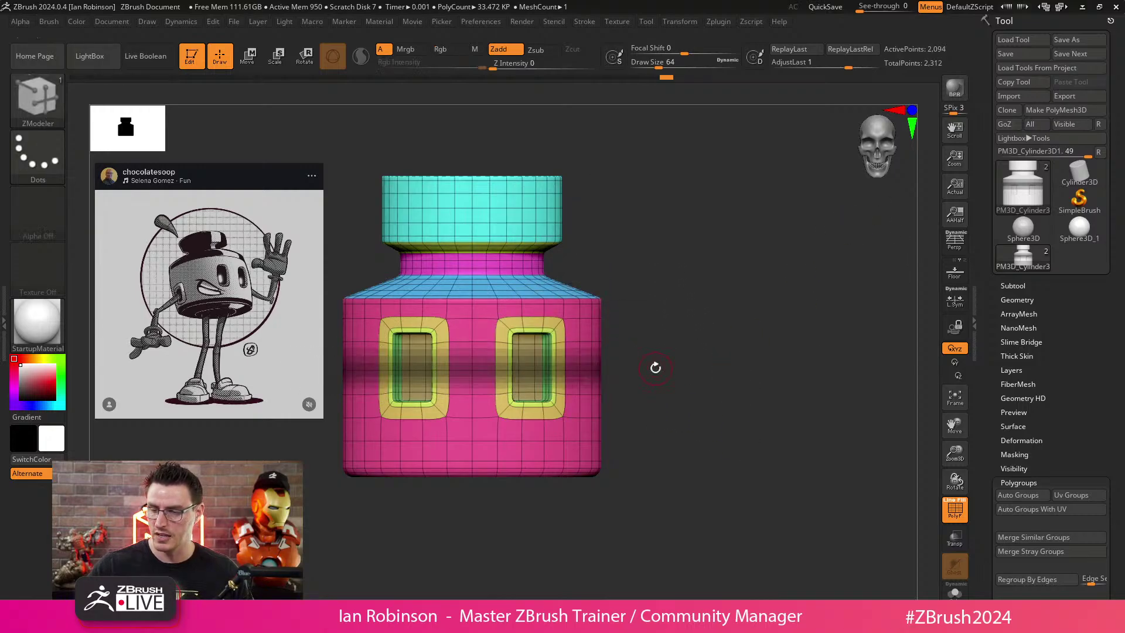
key("w")
left_click(655, 368, "ctrl")
Shift the unmasked middle edges of the eye sockets with a vertical move of -0.0225 and clear the mask.
left_click_drag(472, 503, 472, 507)
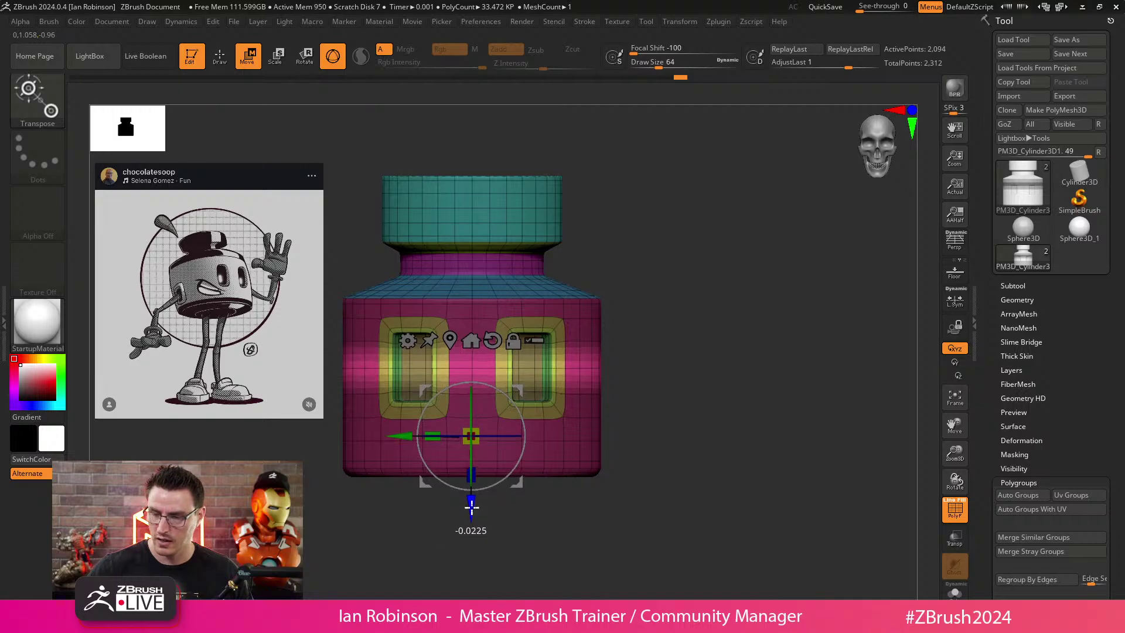
key("q")
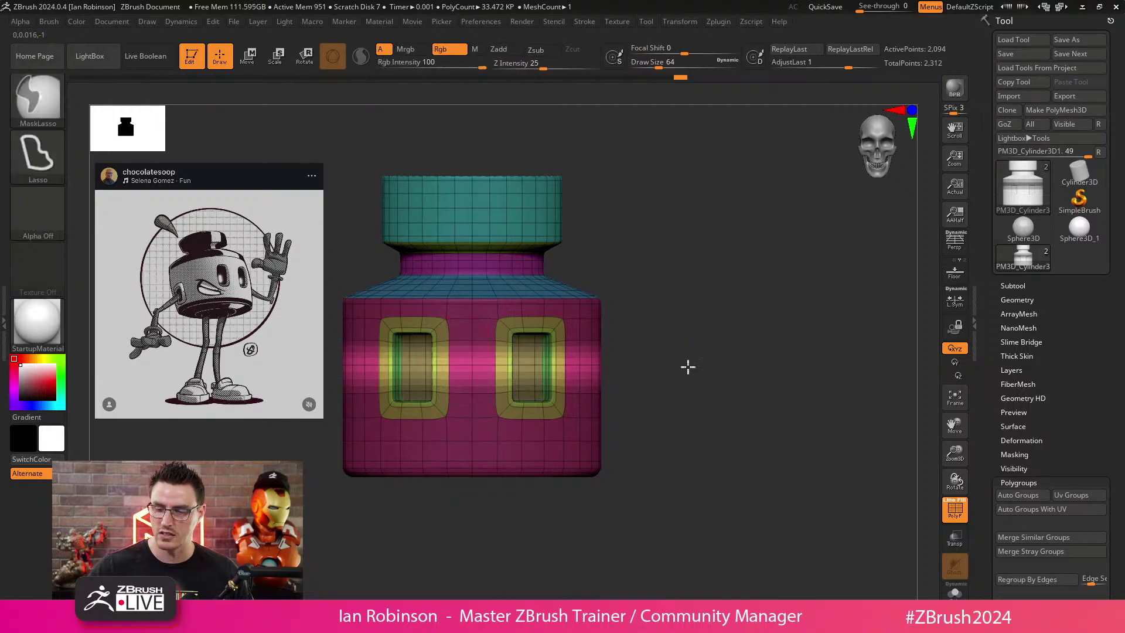
mouse_move(688, 367)
left_mouse_down("ctrl")
mouse_move(613, 381)
mouse_move(691, 386)
mouse_move(660, 410)
left_mouse_up("ctrl")
Lasso-mask a narrow band across the lower-middle part of both eye sockets and invert the mask.
mouse_move(657, 354)
left_mouse_down()
mouse_move(515, 394)
mouse_move(660, 377)
left_mouse_up()
mouse_move(494, 372)
left_mouse_down("ctrl")
mouse_move(346, 394)
mouse_move(702, 404)
left_mouse_up("ctrl")
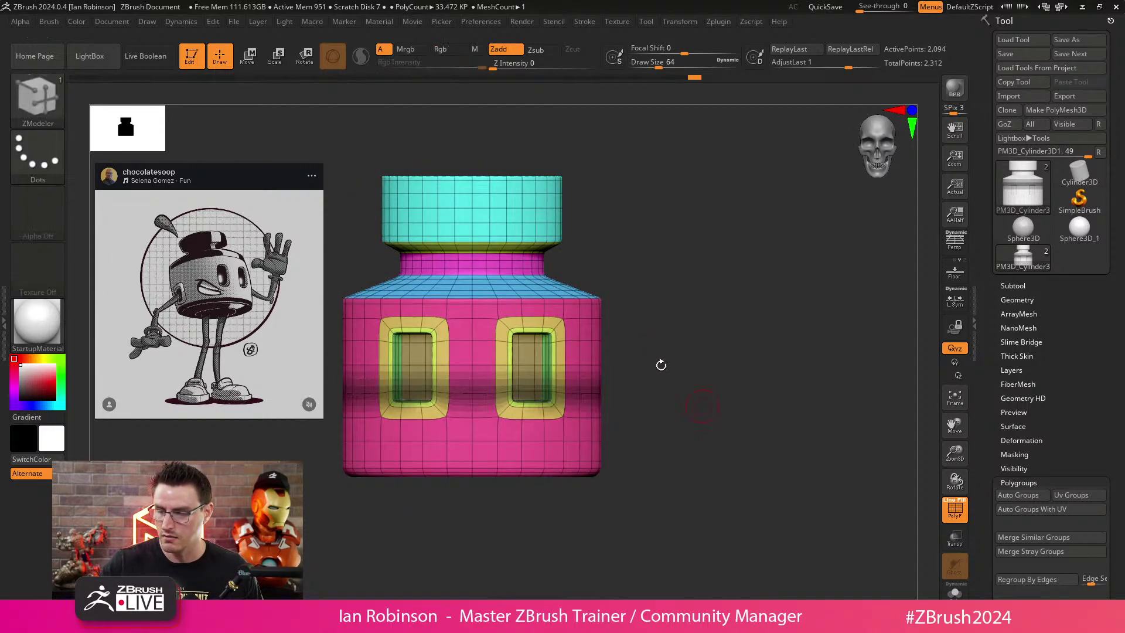
mouse_move(626, 383)
left_mouse_down("ctrl")
mouse_move(352, 378)
mouse_move(385, 397)
left_mouse_up("ctrl")
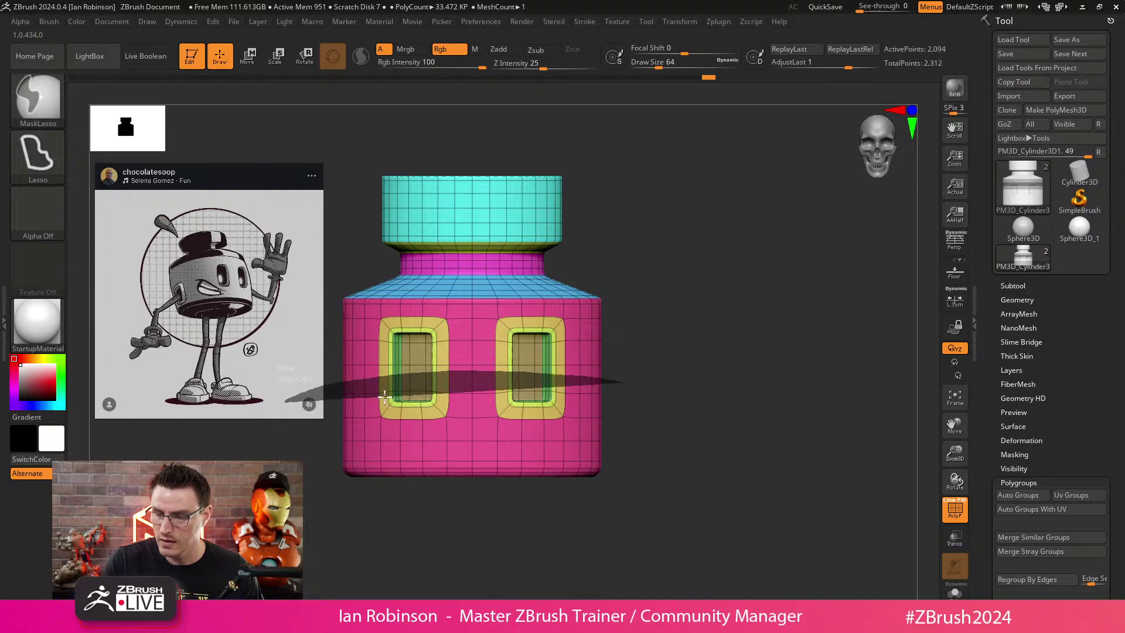
left_click_drag(667, 399, 668, 399, "ctrl")
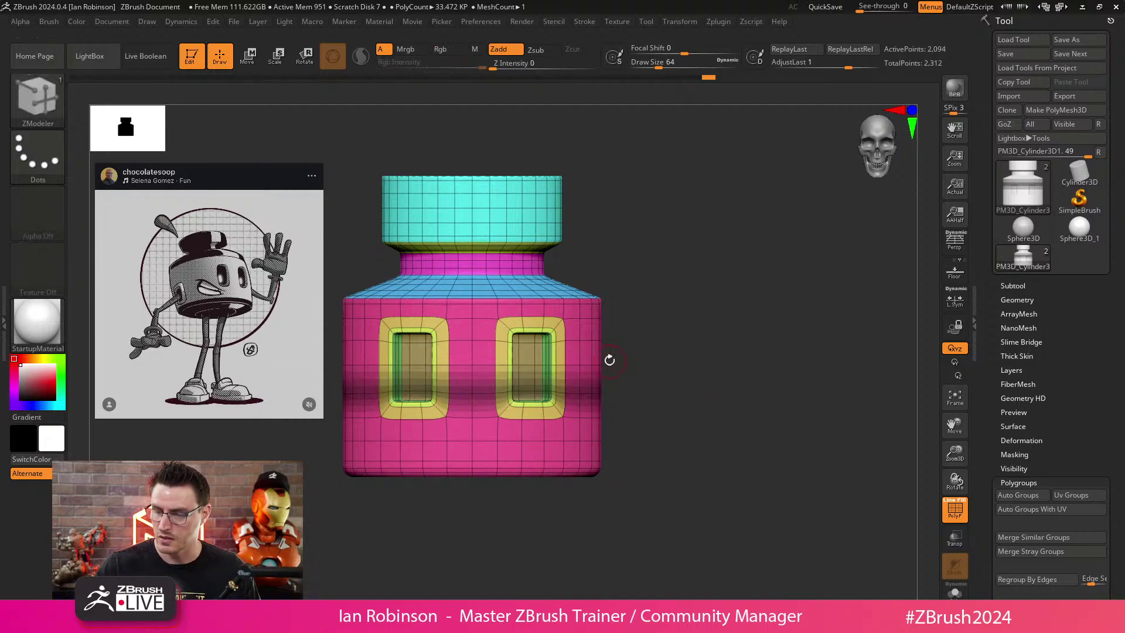
Shift the unmasked lower-middle edges of the eye sockets with a vertical move of -0.036 and clear the mask.
key("b")
key("z")
key("m")
key("e")
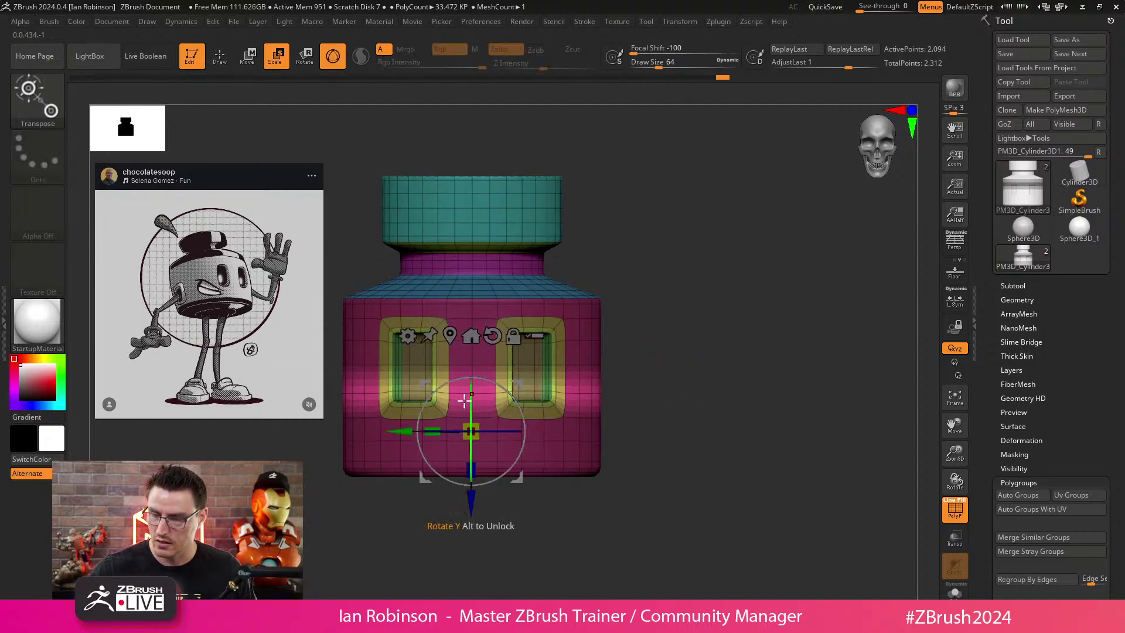
left_click_drag(472, 498, 473, 496)
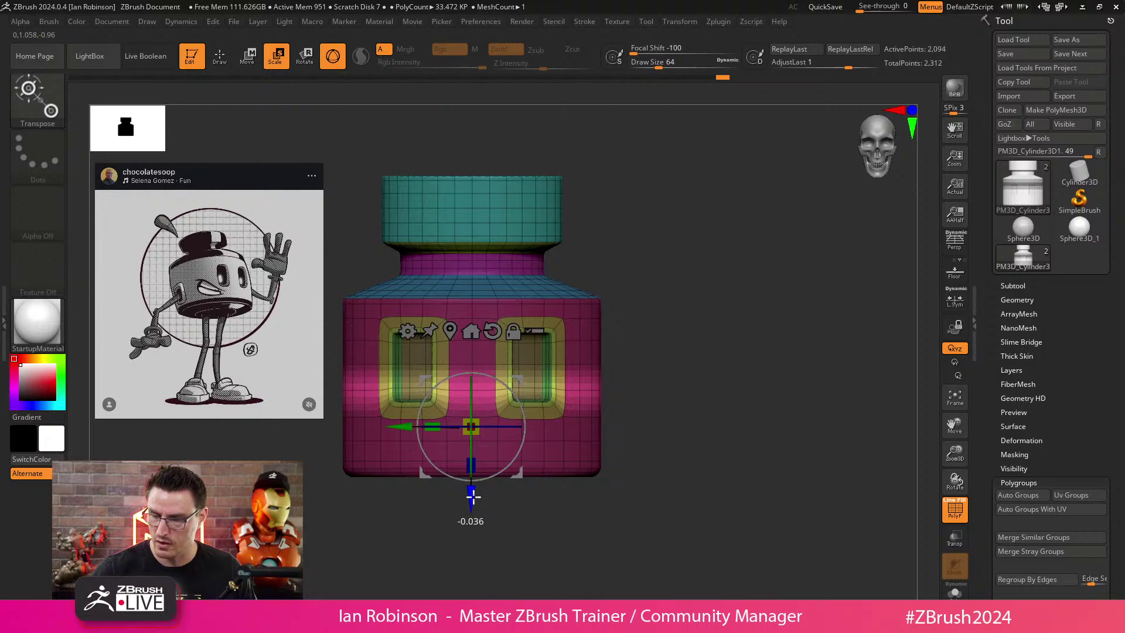
key("q")
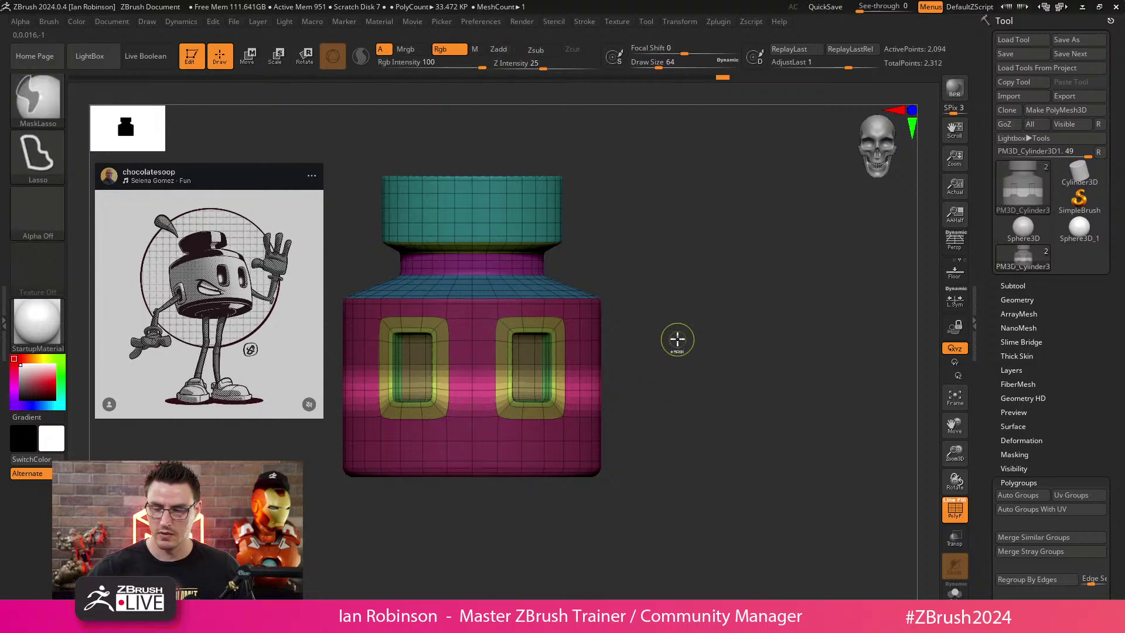
mouse_move(678, 354)
left_mouse_down()
mouse_move(703, 384)
mouse_move(653, 394)
mouse_move(697, 390)
mouse_move(698, 374)
mouse_move(685, 375)
left_mouse_up()
Hide the polyframe and check the smoothed eye sockets from an angle and from the front.
key("g")
key("Escape")
key("shift+f")
key("shift+f")
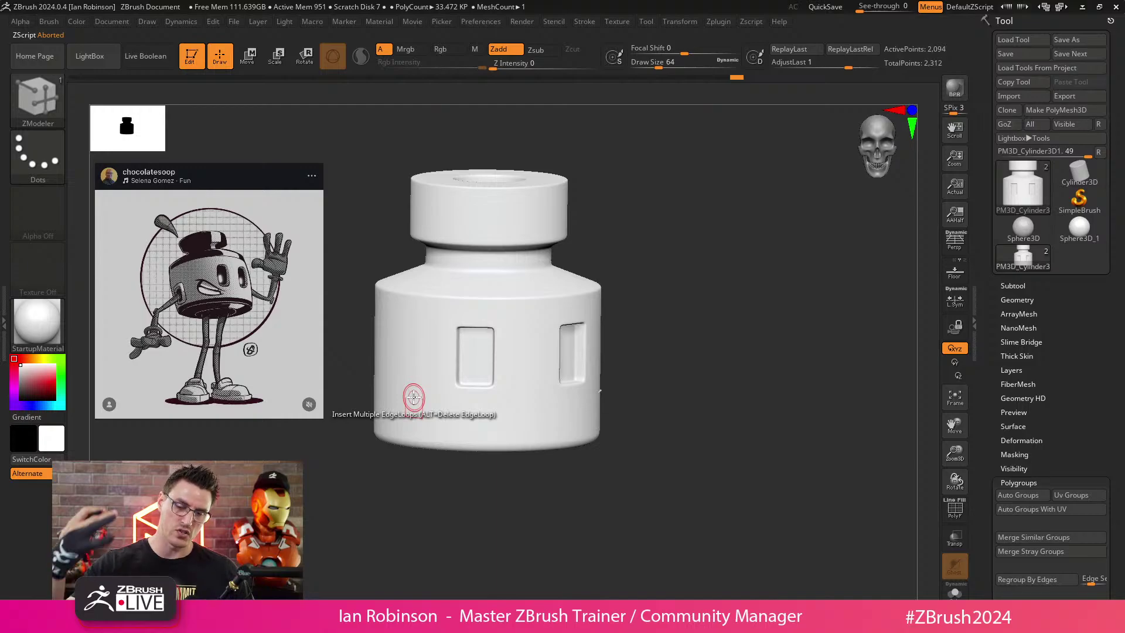
left_click_drag(683, 350, 667, 378)
left_click_drag(726, 328, 742, 329, "shift")
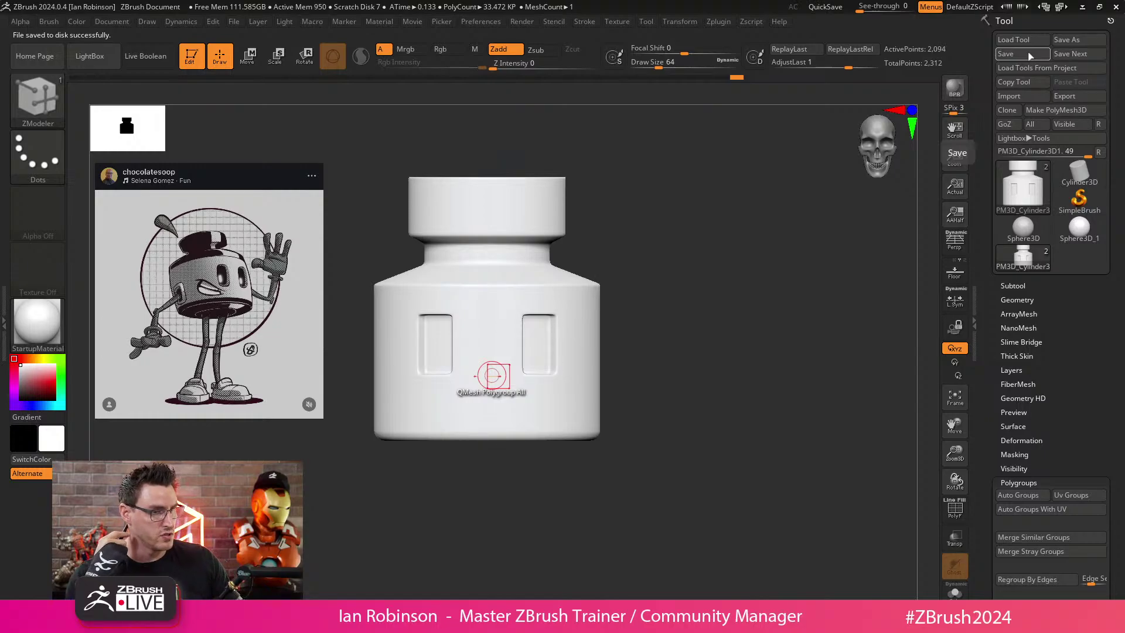
Look through the Draw and IColors preferences for polyframe colour settings.
left_click(496, 22)
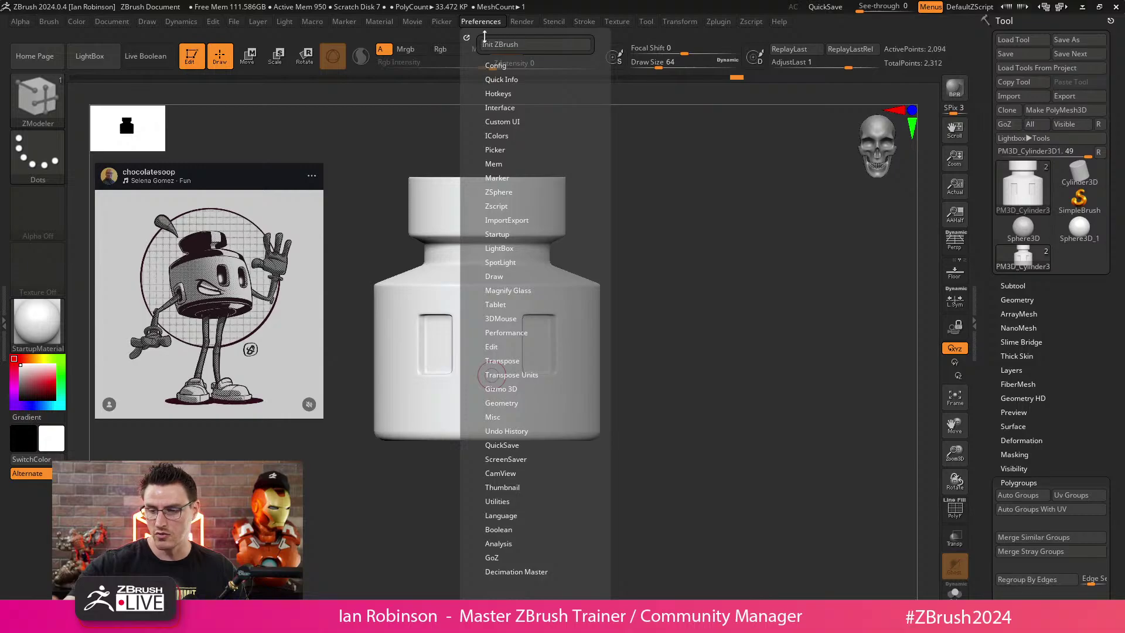
left_click(493, 277)
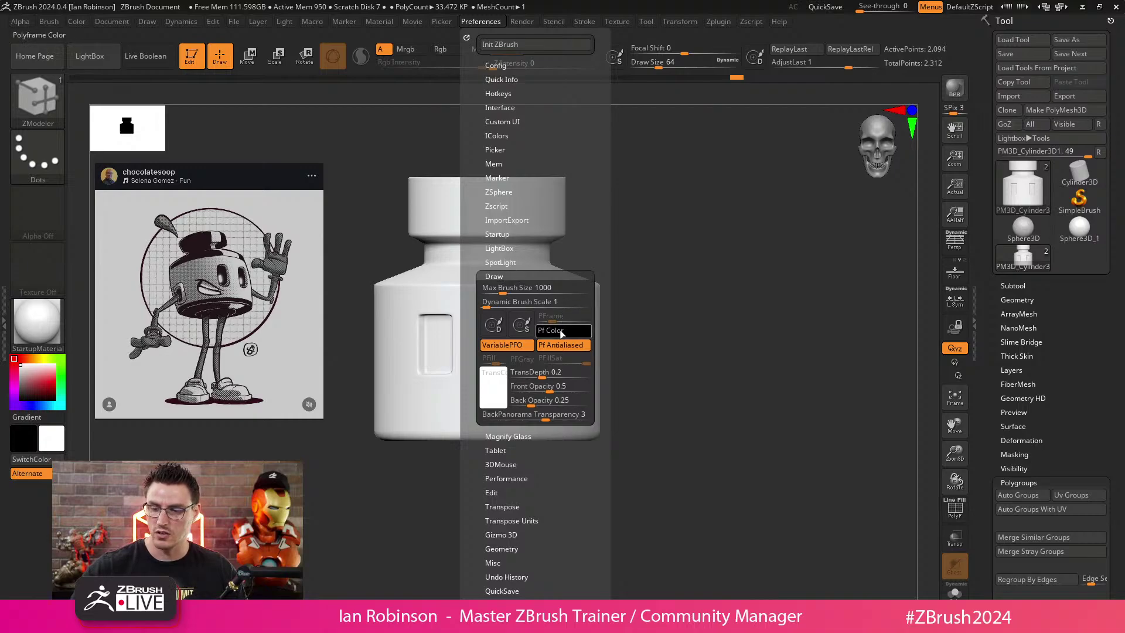
left_click(513, 275)
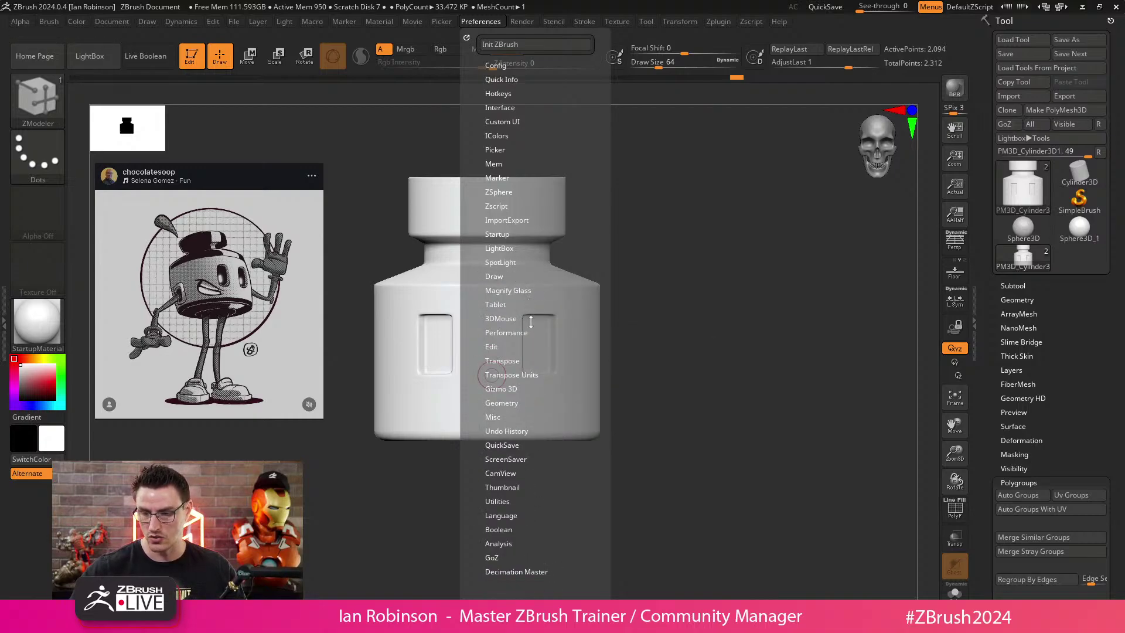
left_click(510, 133)
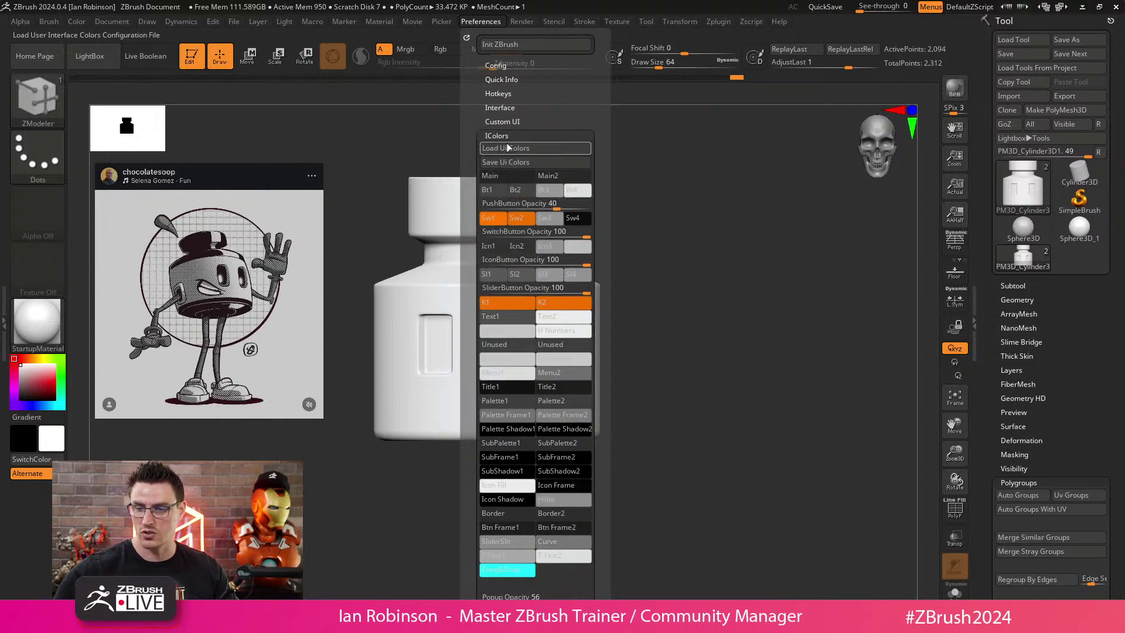
left_click(508, 136)
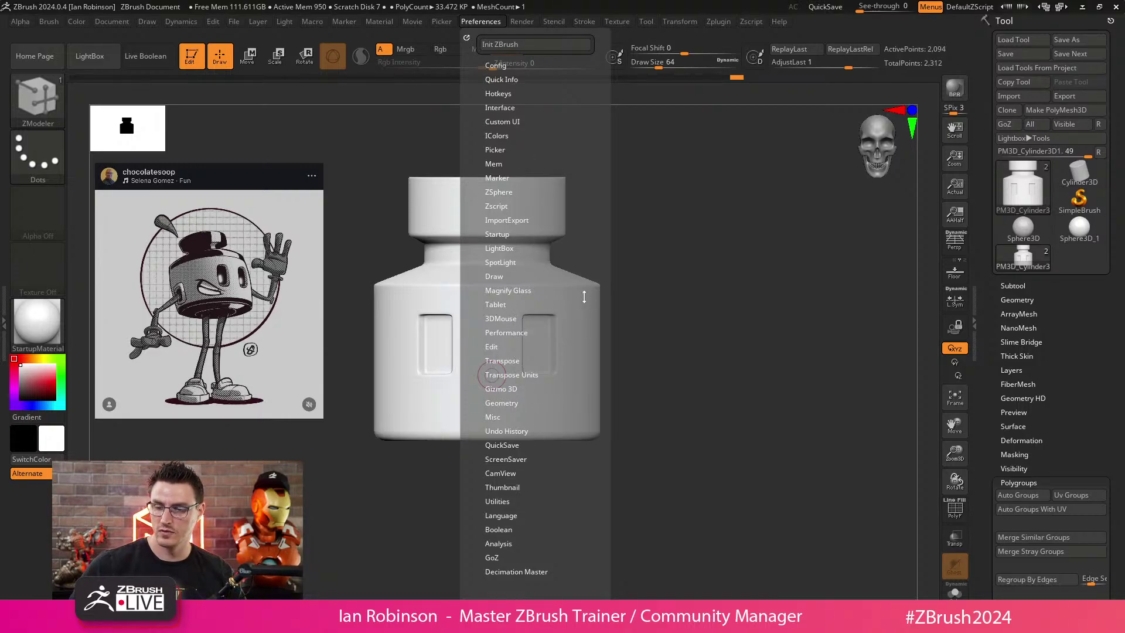
Frame the bottle without the polyframe and change its material to BasicMaterial.
key("f")
key("shift+f")
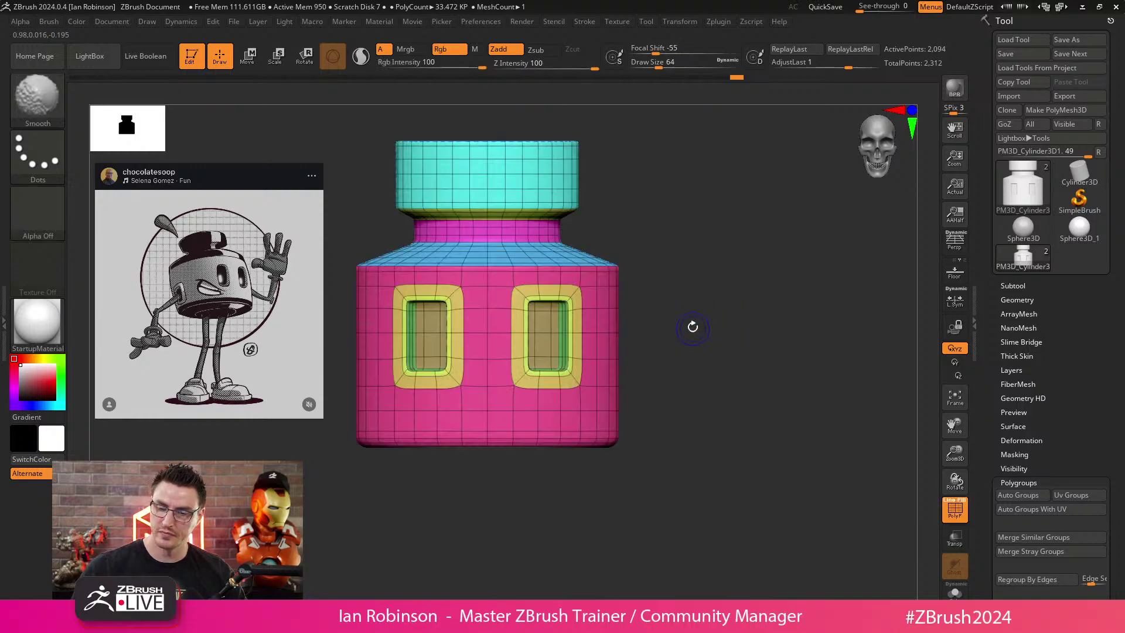
key("shift+f")
left_click_drag(727, 314, 750, 336, "alt")
left_click(52, 104)
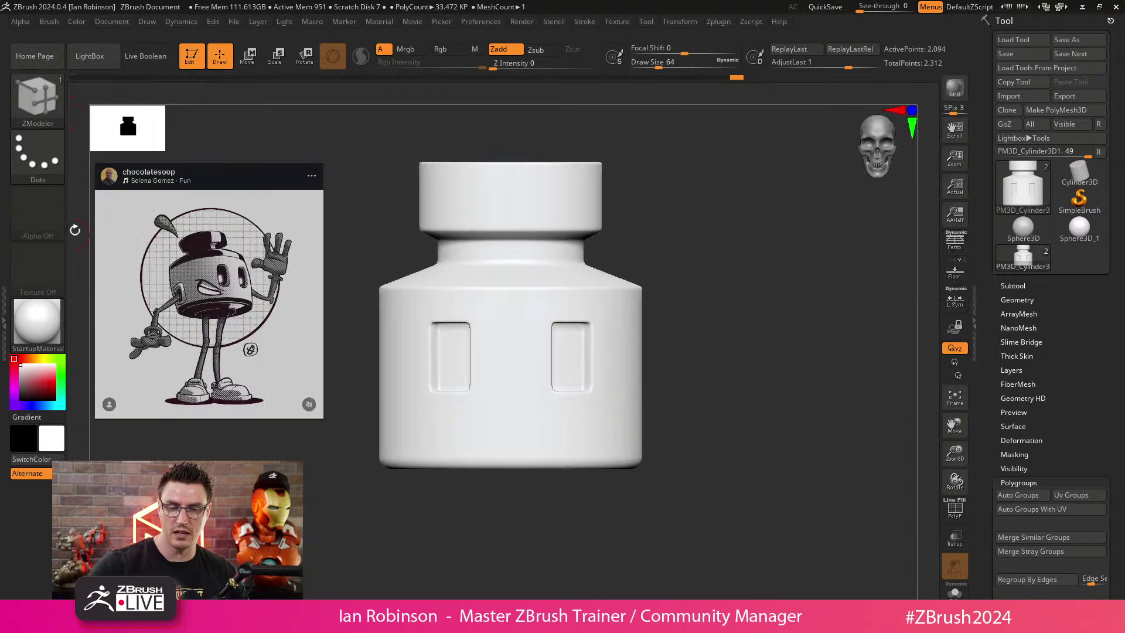
left_click(37, 321)
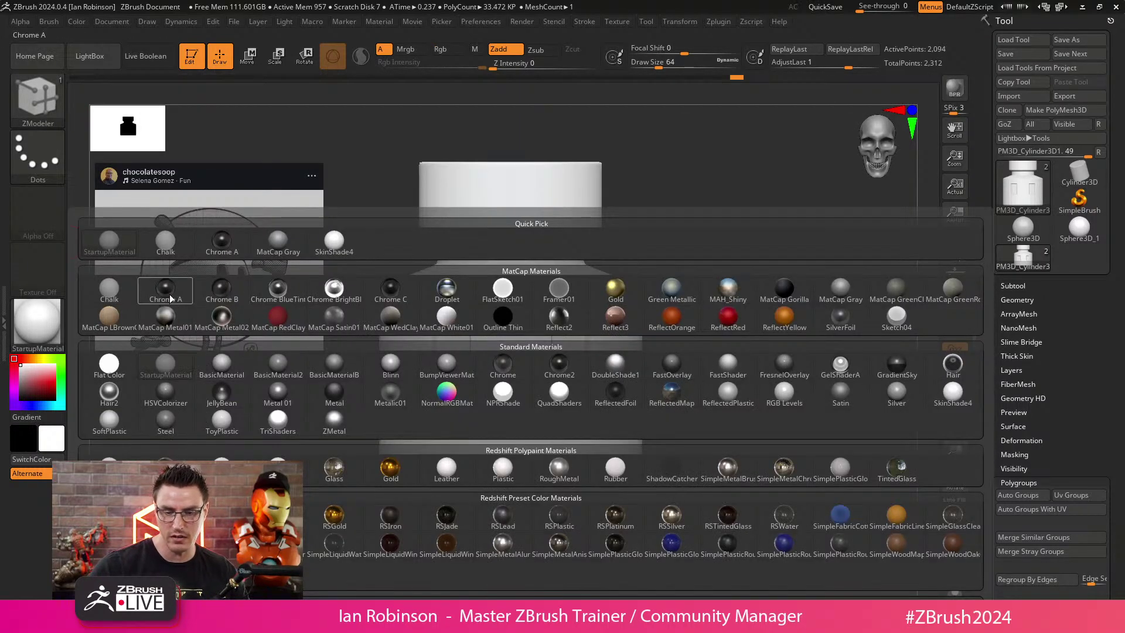
left_click(278, 363)
left_click_drag(726, 351, 701, 276)
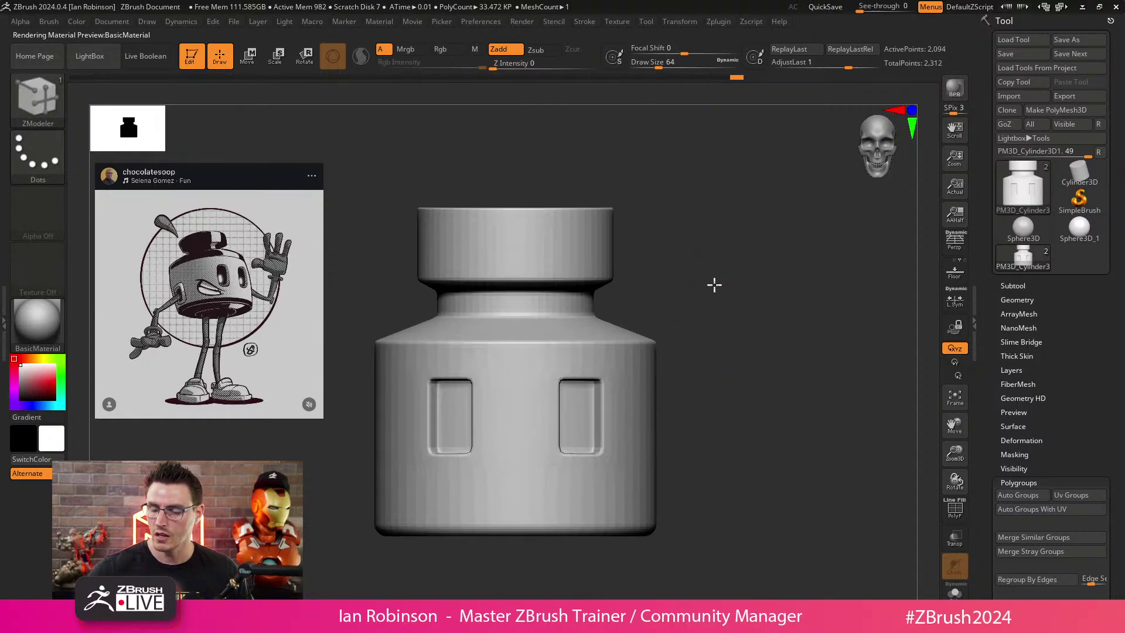
Show the polyframe, turn off the dynamic subdivision preview and bring the cap into close view.
key("g")
key("Escape")
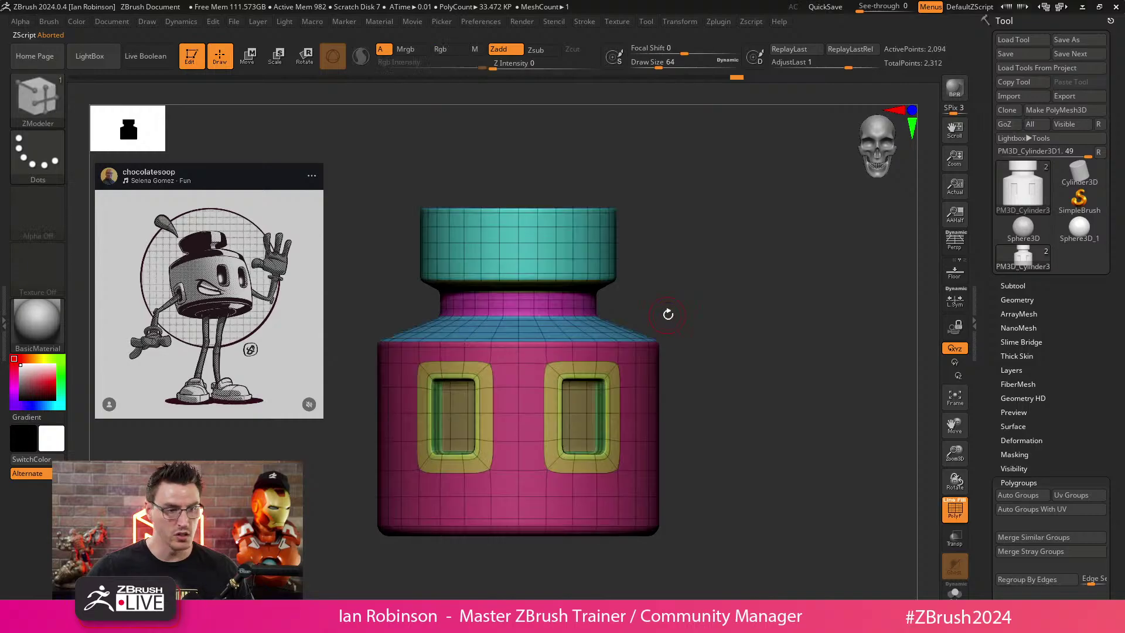
key("shift+f")
left_click_drag(749, 287, 719, 306)
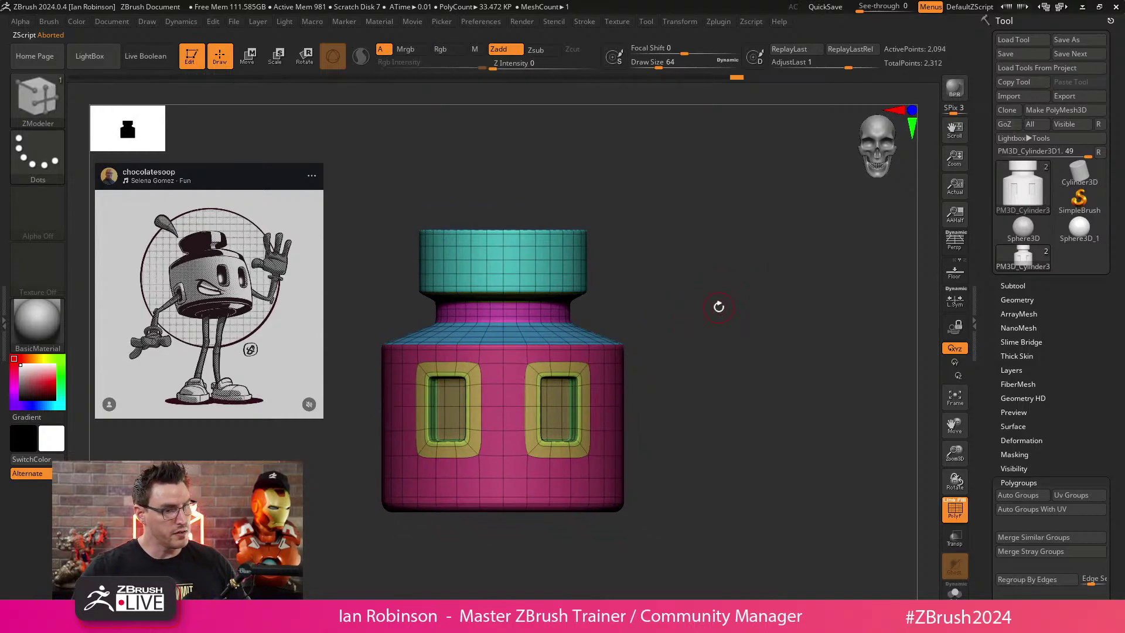
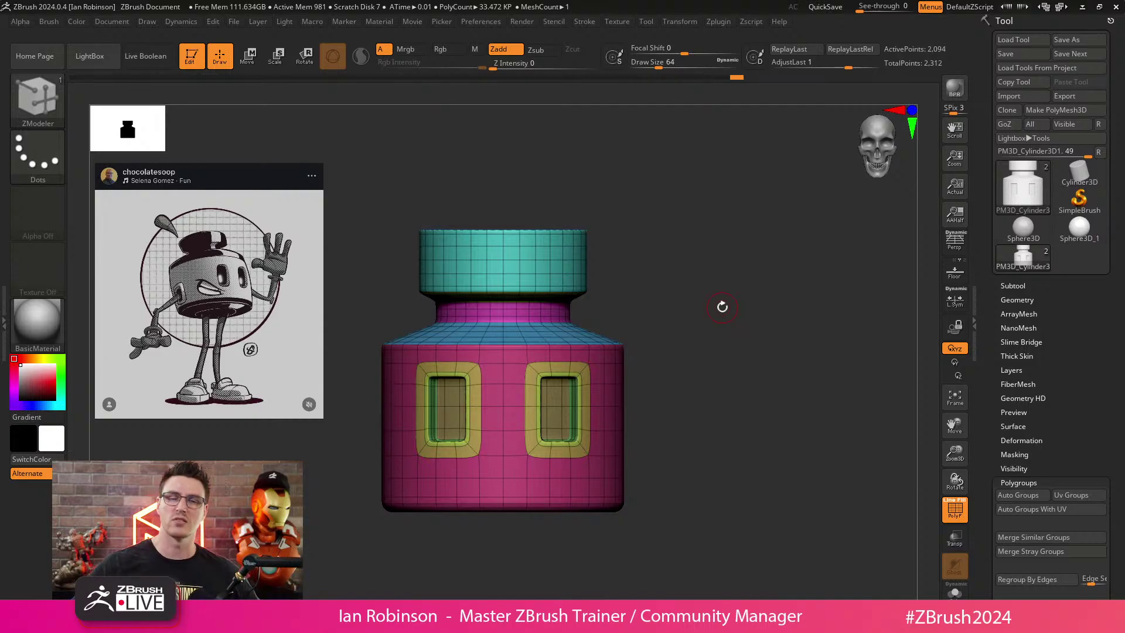
left_click_drag(665, 281, 689, 299)
key("f")
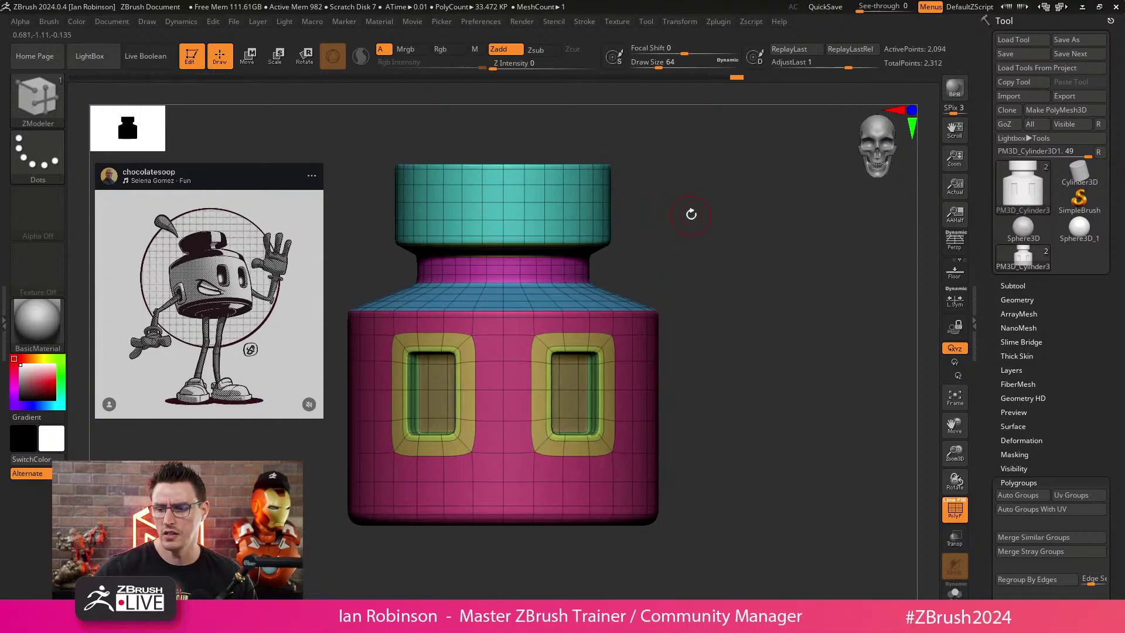
key("shift+f")
left_click_drag(711, 231, 686, 287, "alt")
key("shift+f")
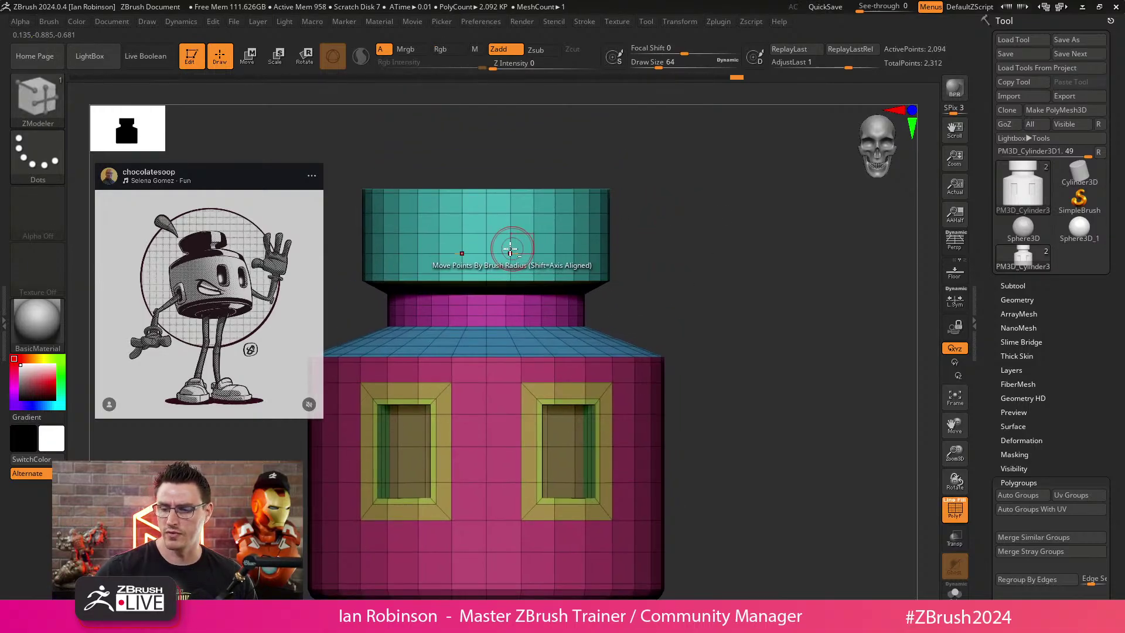
Delete the horizontal edge loops around the side of the cap with ZModeler.
left_click(502, 235, "alt")
left_click(503, 215, "alt")
left_click(502, 258, "alt")
mouse_move(634, 228)
left_mouse_down("alt")
mouse_move(689, 219)
mouse_move(690, 199)
left_mouse_up("alt")
key("ctrl+z")
left_click(520, 249, "alt")
Mask the rest of the bottle by inverting a mask, leaving only the cap's upper edge movable.
mouse_move(381, 245)
left_mouse_down("ctrl")
mouse_move(703, 249)
mouse_move(696, 329)
mouse_move(708, 269)
mouse_move(688, 300)
left_mouse_up("ctrl")
left_click(707, 249, "ctrl")
key("w")
left_click(493, 390)
key("q")
left_click_drag(387, 277, 728, 285, "ctrl")
left_click(711, 297, "ctrl")
Move the cap's unmasked upper edge down to shorten the cap.
key("w")
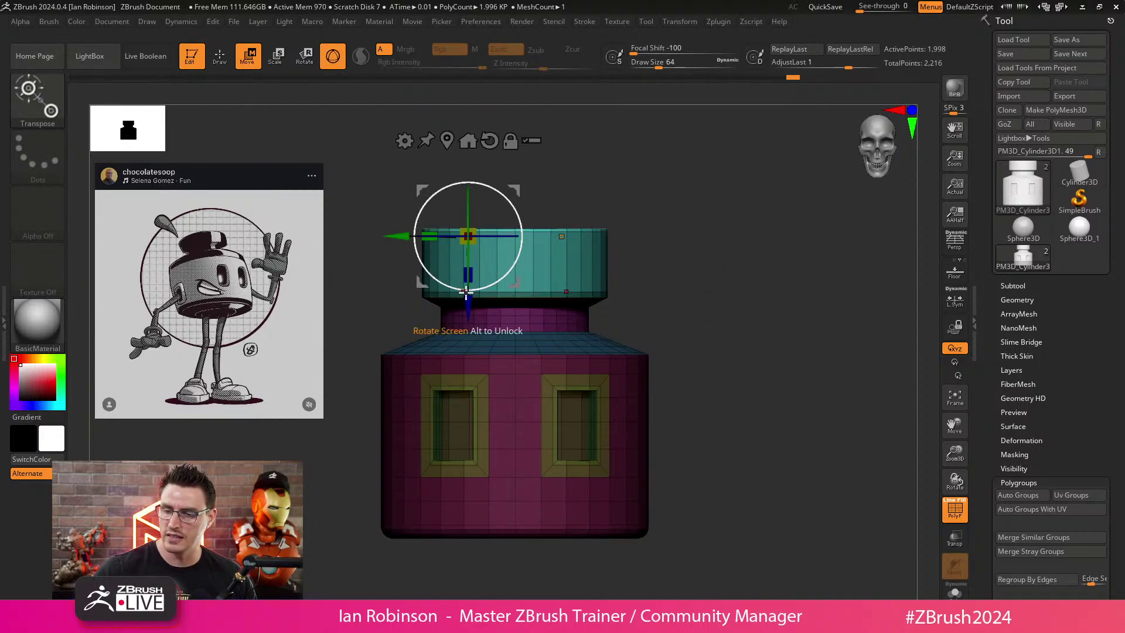
left_click_drag(468, 307, 467, 323)
key("q")
mouse_move(706, 271)
left_mouse_down()
mouse_move(749, 318)
mouse_move(738, 311)
mouse_move(748, 279)
left_mouse_up()
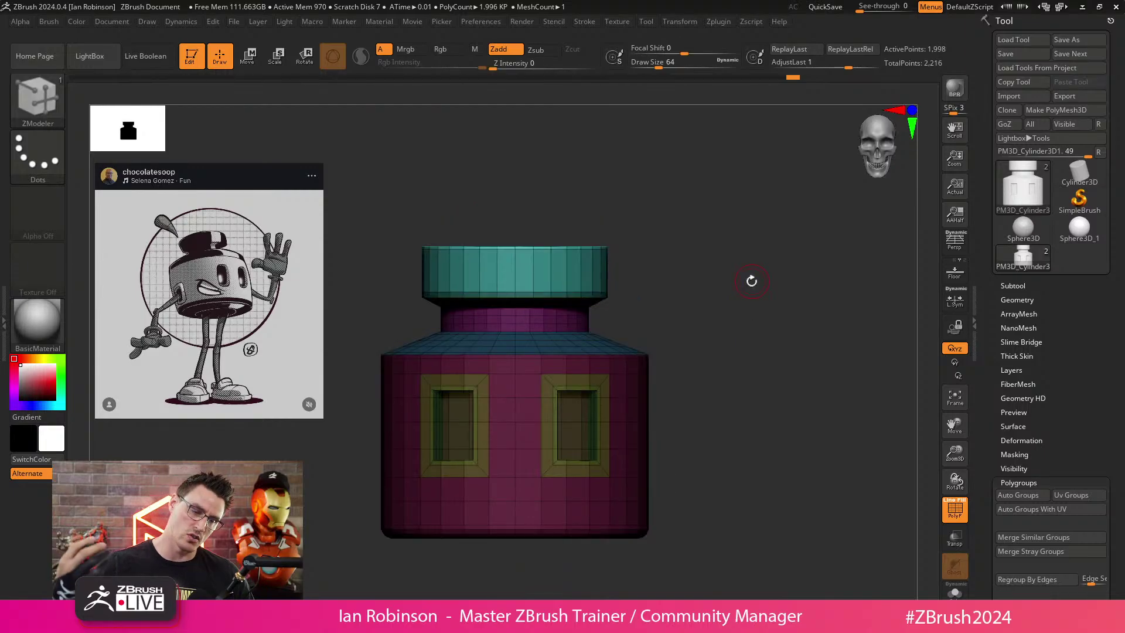
Delete another horizontal edge loop from the side of the shortened cap.
left_click_drag(711, 219, 693, 269, "alt")
left_click(575, 248, "alt")
key("ctrl+z")
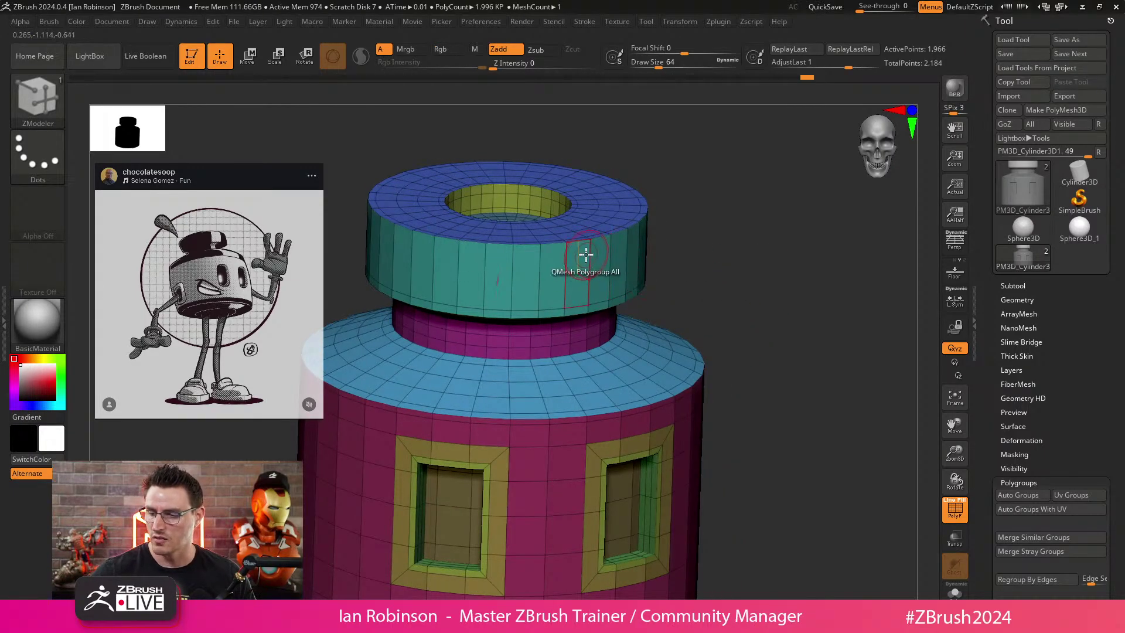
key("ctrl+z")
Set the ZModeler edge action to Insert with Single EdgeLoop and insert a loop around the cap's side.
key("space")
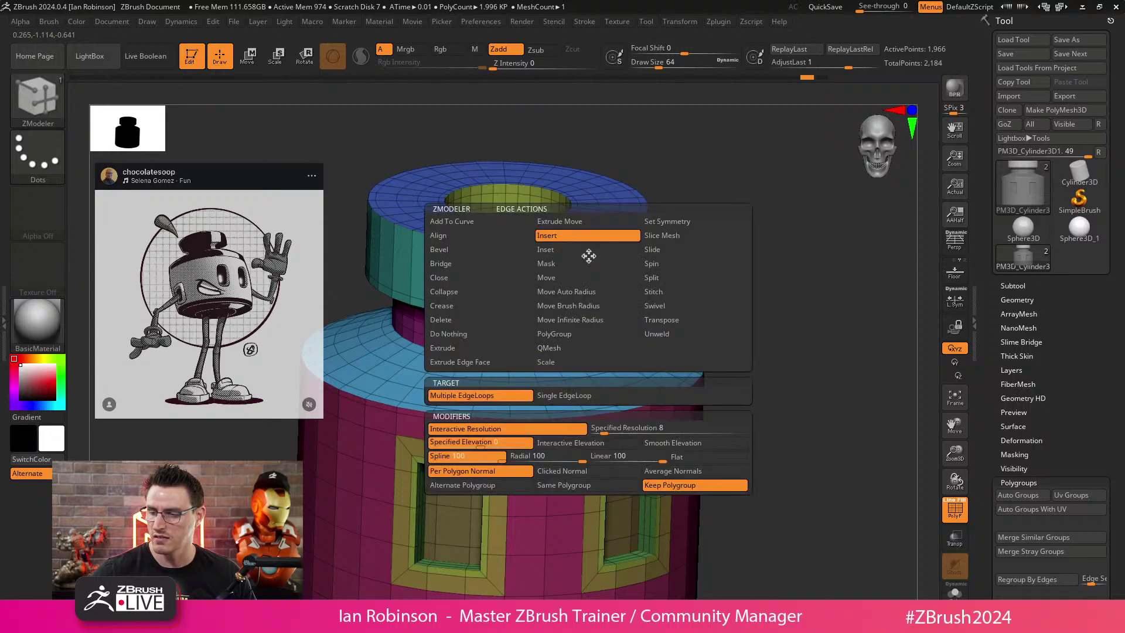
left_click(569, 245)
left_click(566, 236)
left_click(560, 395)
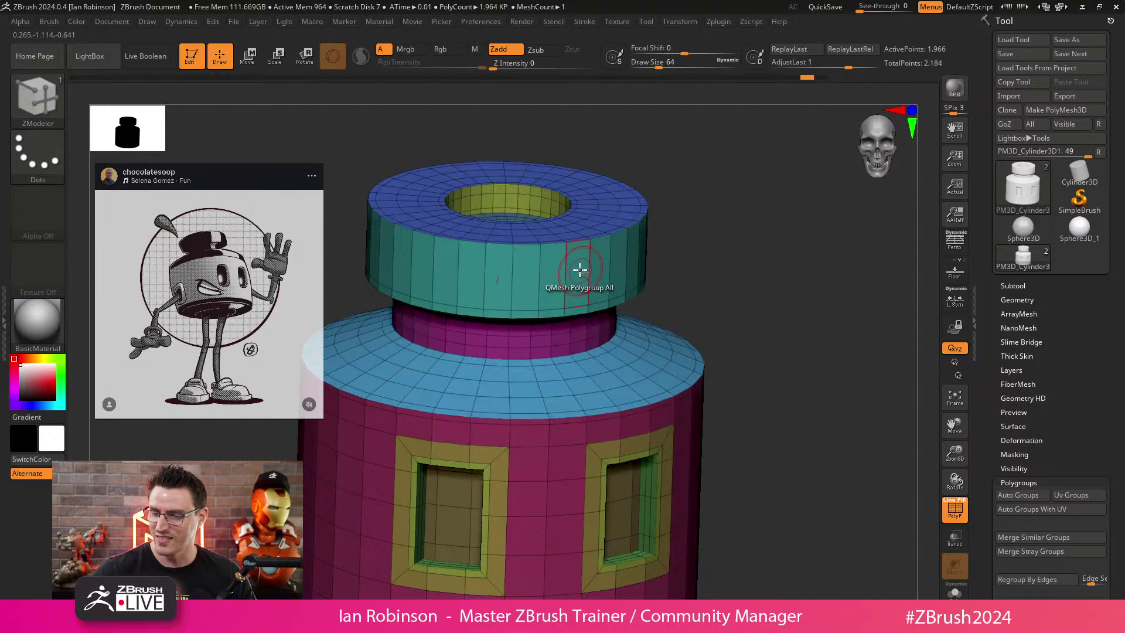
left_click_drag(588, 259, 591, 244)
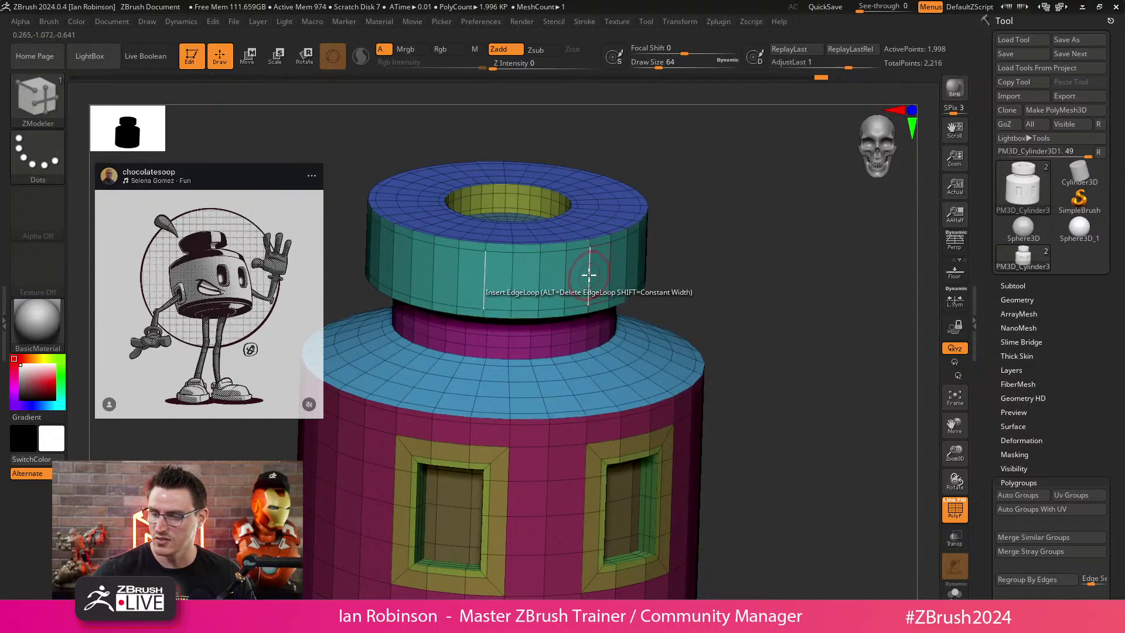
Change the edge insertion target to Multiple EdgeLoops and insert several loops around the cap's side.
key("space")
left_click(507, 394)
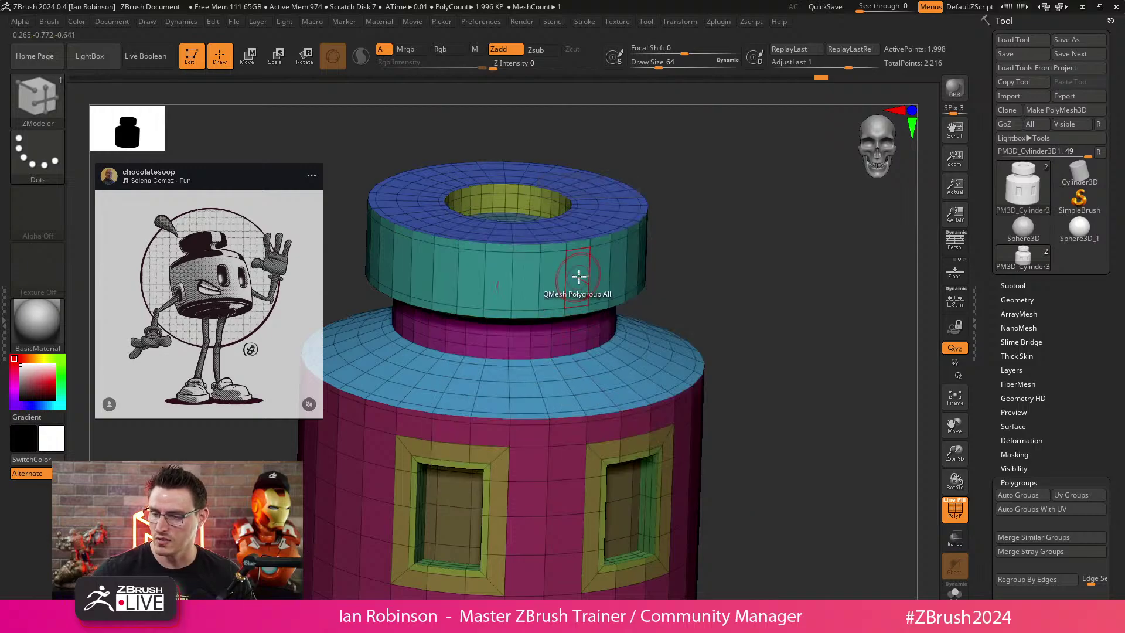
left_click(586, 284)
left_click_drag(587, 285, 624, 334)
Hide the polyframe, turn the dynamic subdivision preview back on and save the tool.
key("shift+f")
key("d")
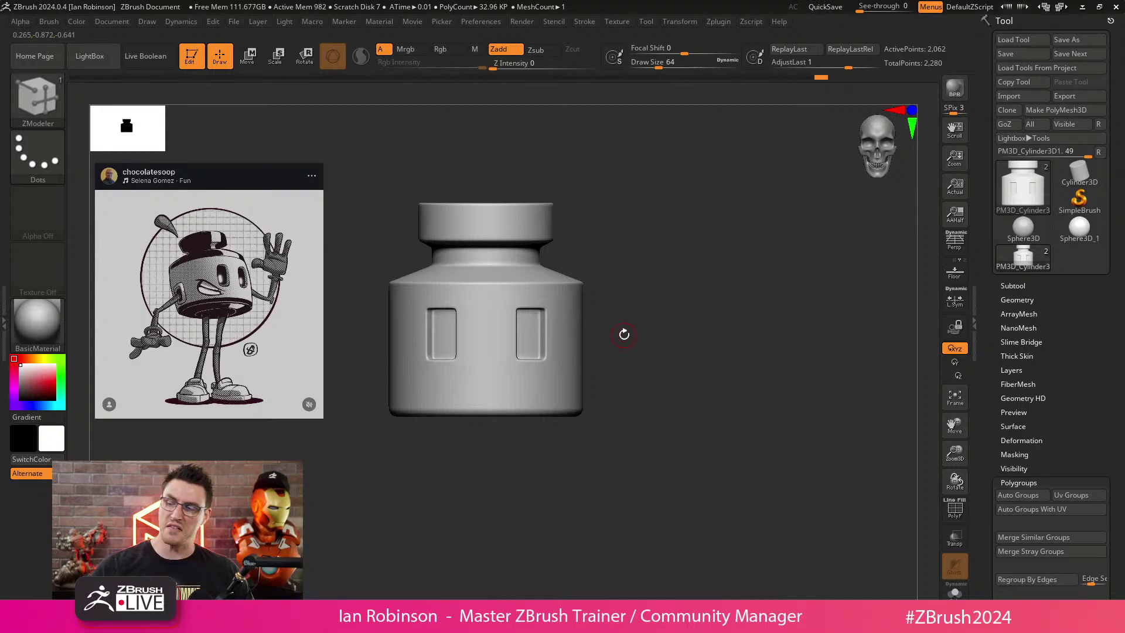
left_click(1017, 54)
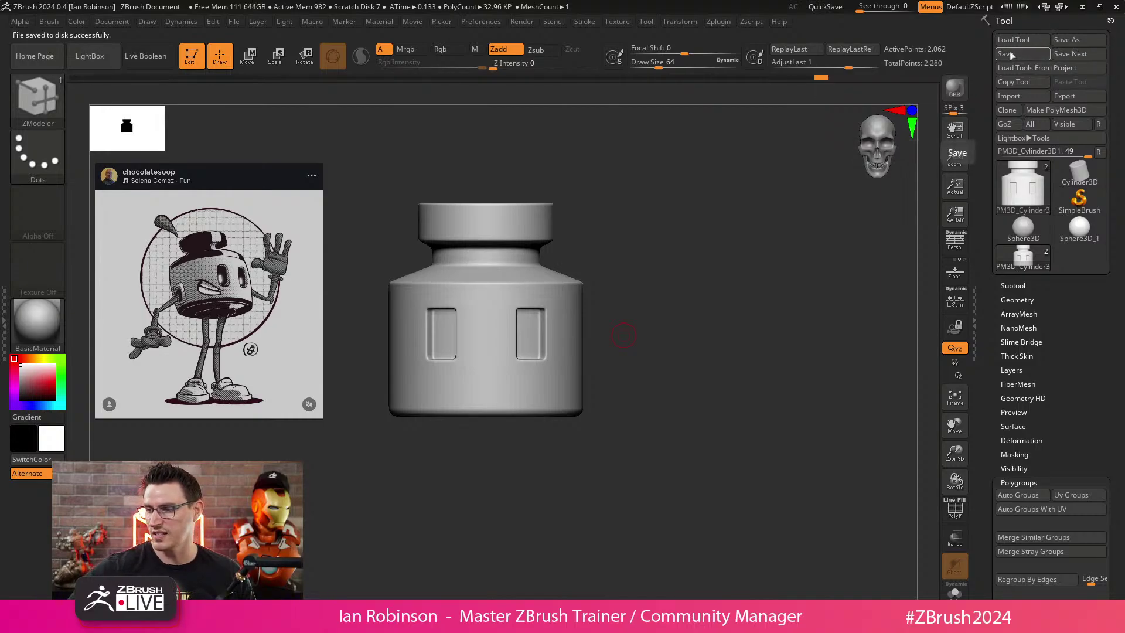
Open the Subtool list and inspect the bottle's recessed underside before returning to the front view.
mouse_move(688, 328)
left_mouse_down()
mouse_move(673, 328)
mouse_move(693, 305)
mouse_move(696, 322)
left_mouse_up()
left_click(1018, 285)
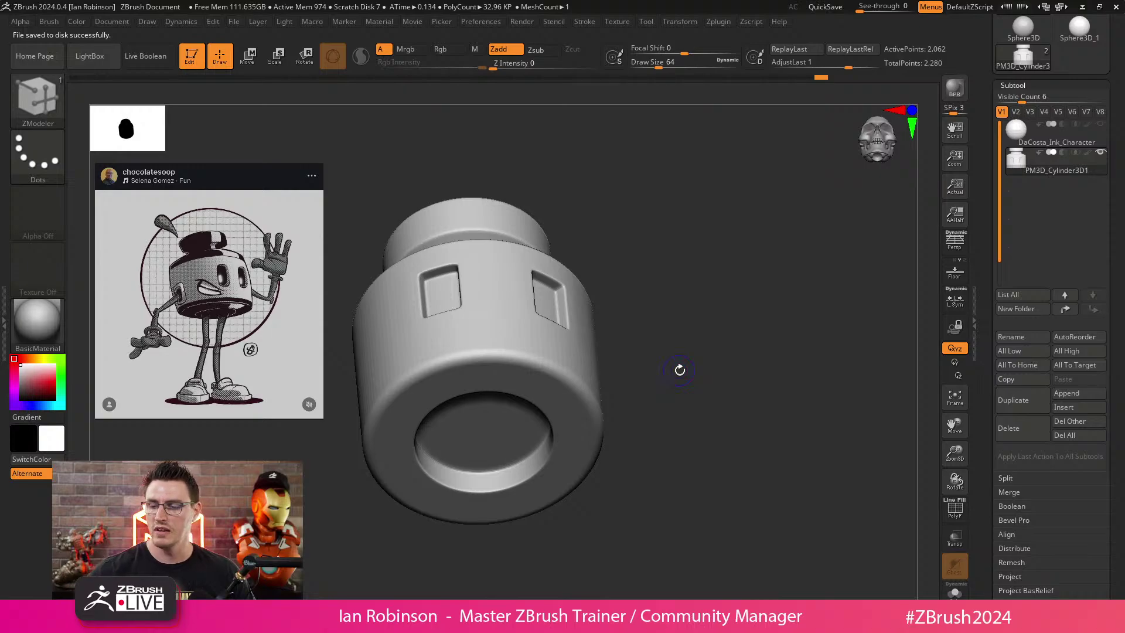
left_click_drag(679, 369, 709, 296, "shift")
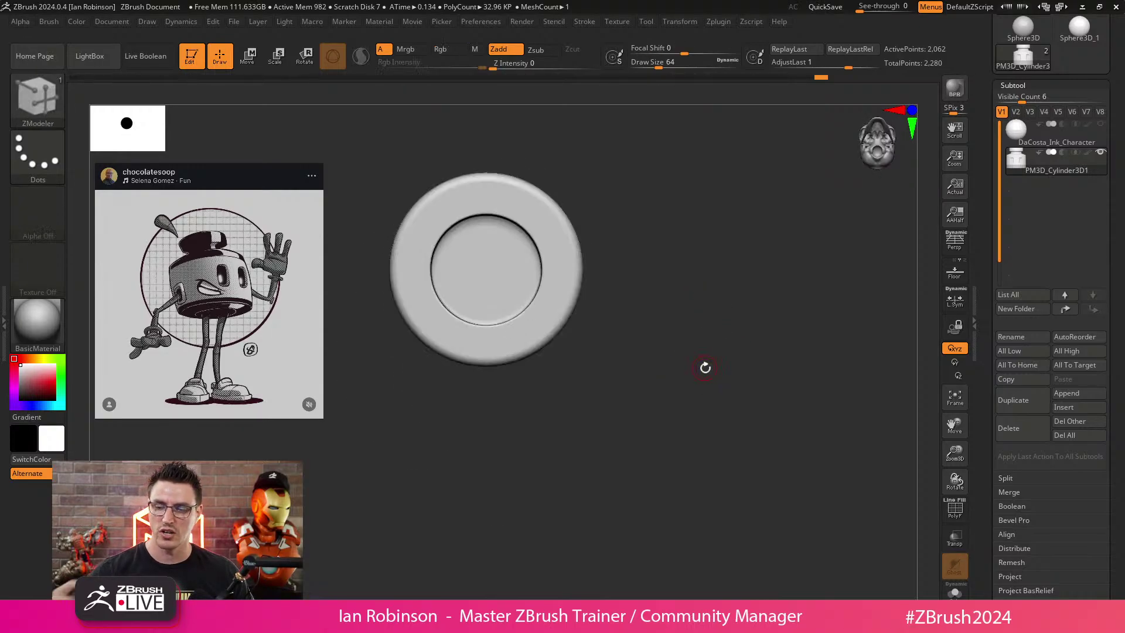
left_click_drag(705, 369, 671, 369, "shift")
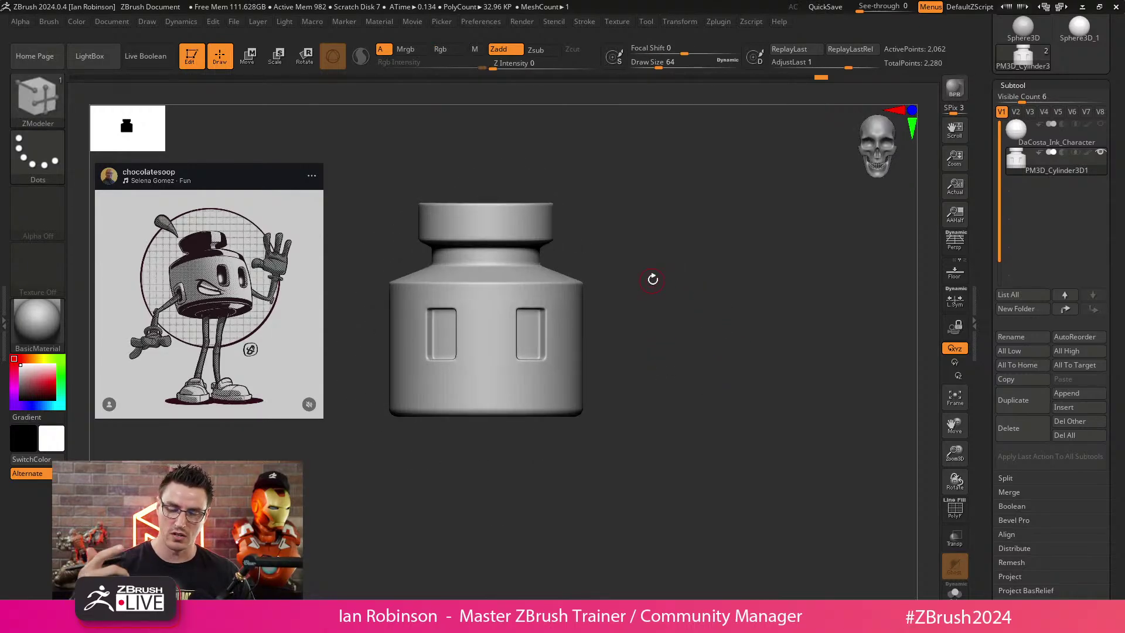
Enlarge the Spotlight reference image, place it over the bottle in the viewport and leave Spotlight editing with the overlay shown.
key("shift+z")
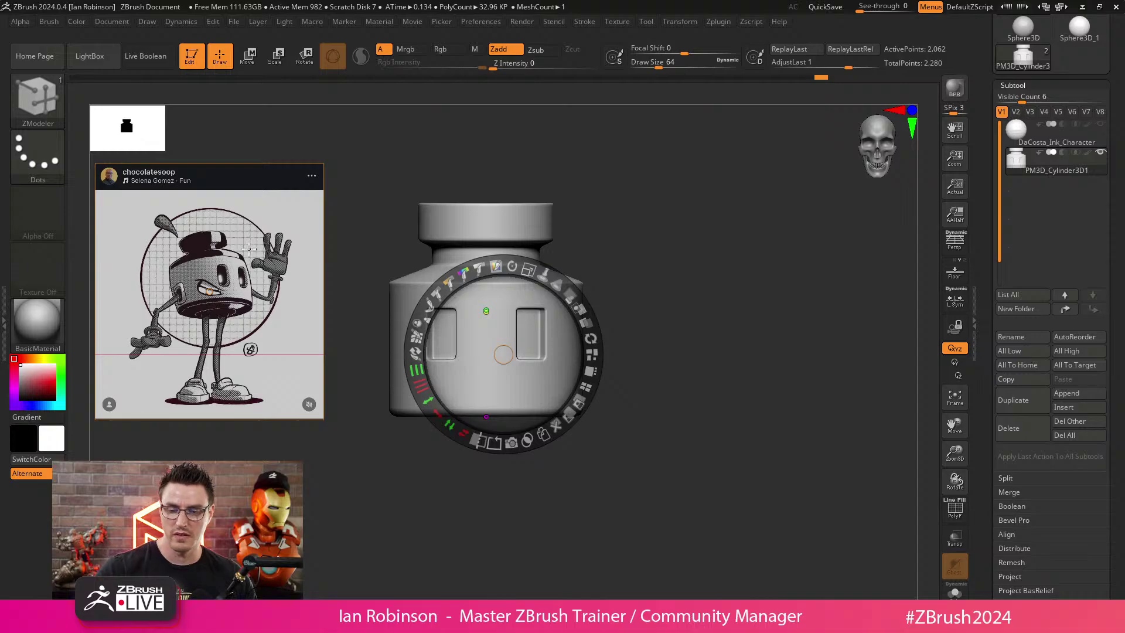
left_click_drag(508, 352, 211, 291)
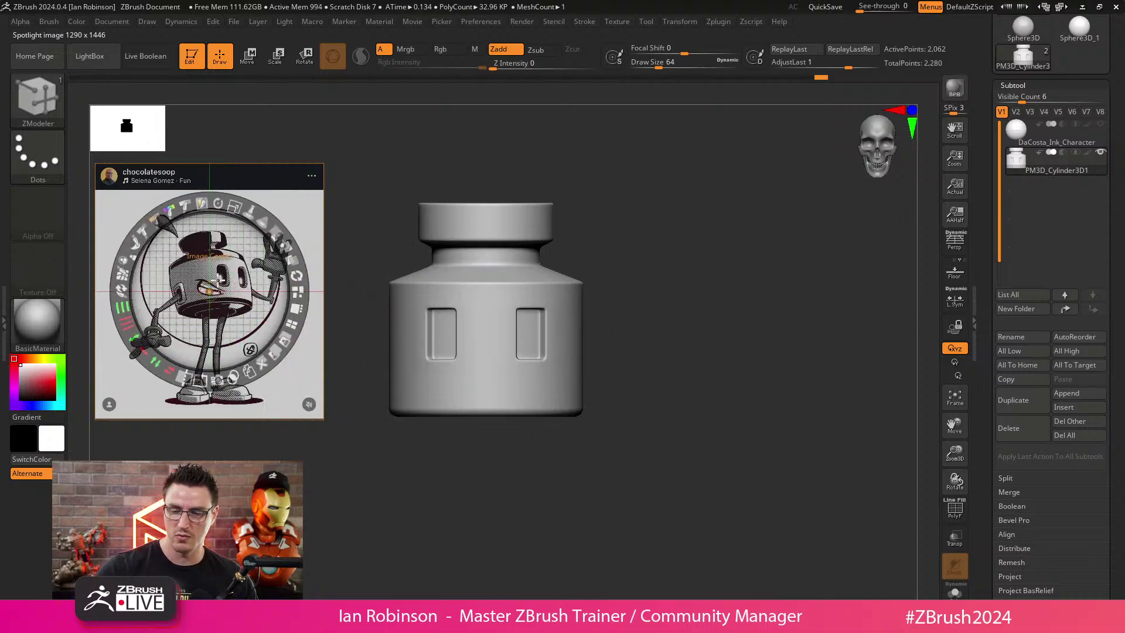
left_click_drag(238, 208, 370, 198)
left_click_drag(234, 272, 554, 278)
left_click_drag(583, 228, 532, 219)
key("z")
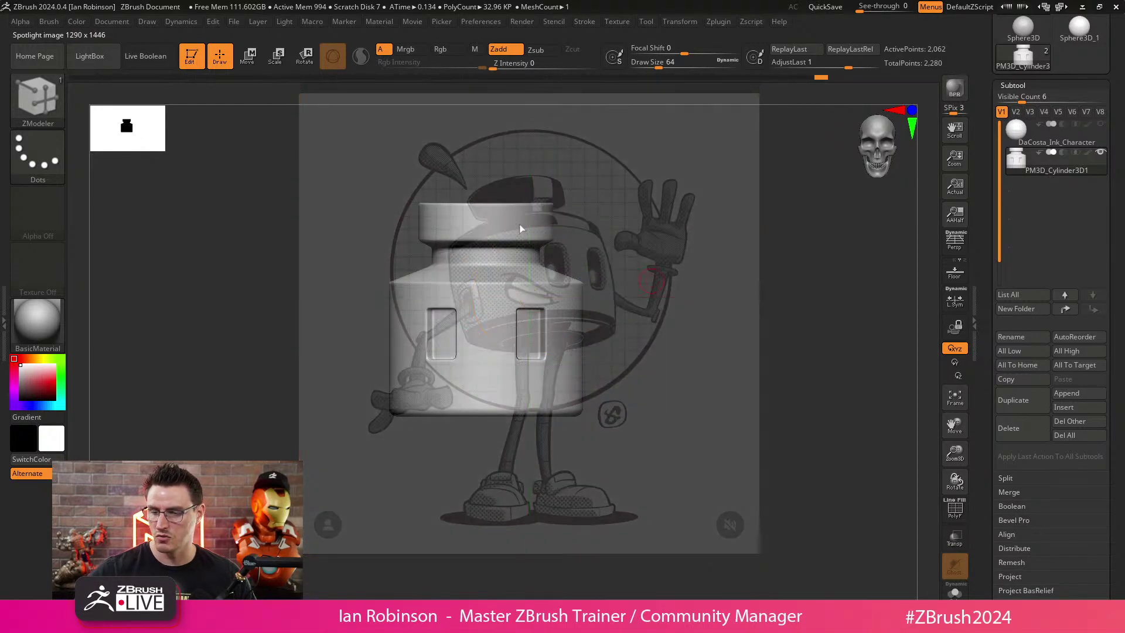
key("shift+z")
key("shift+z")
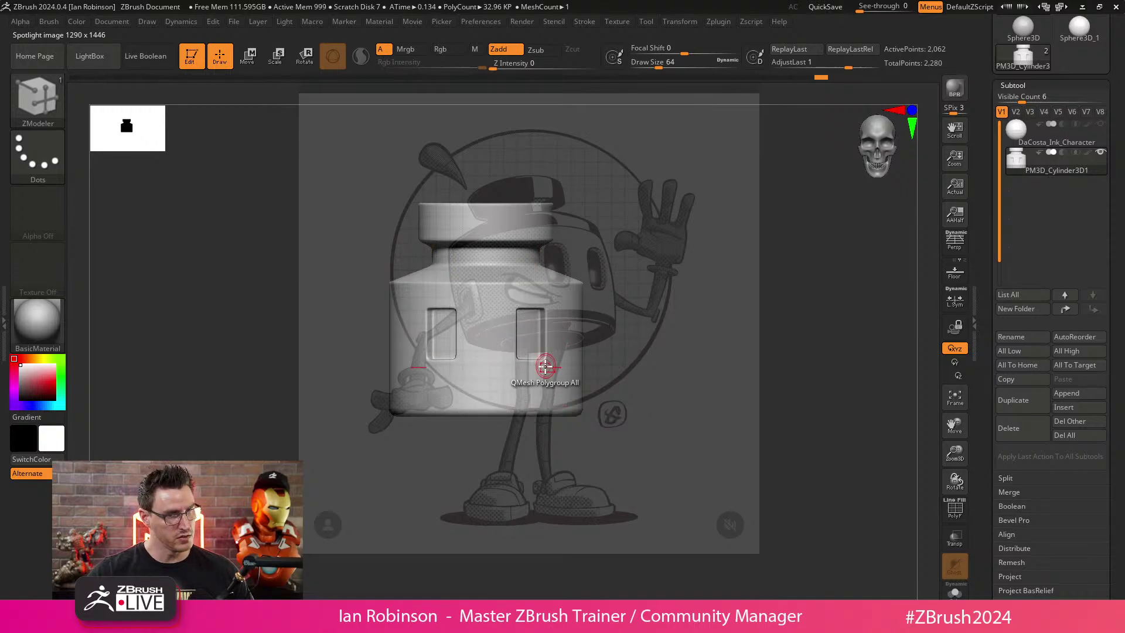
Insert a ZSphere as a new subtool and move it down below the bottle.
left_click(1067, 406)
left_click(1064, 407)
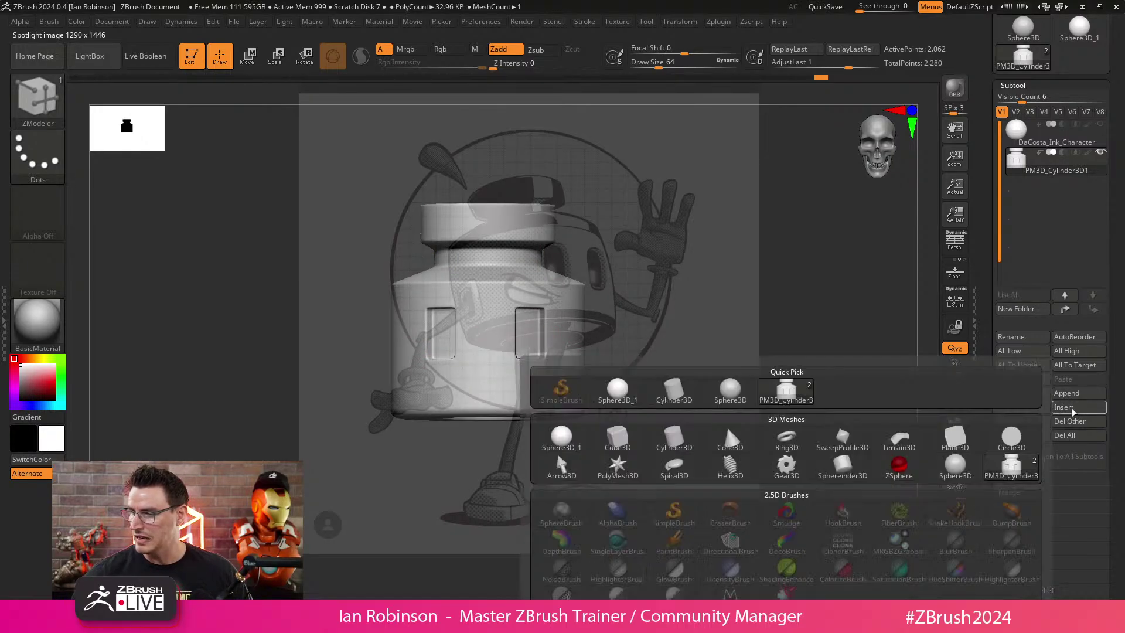
left_click(898, 468)
key("e")
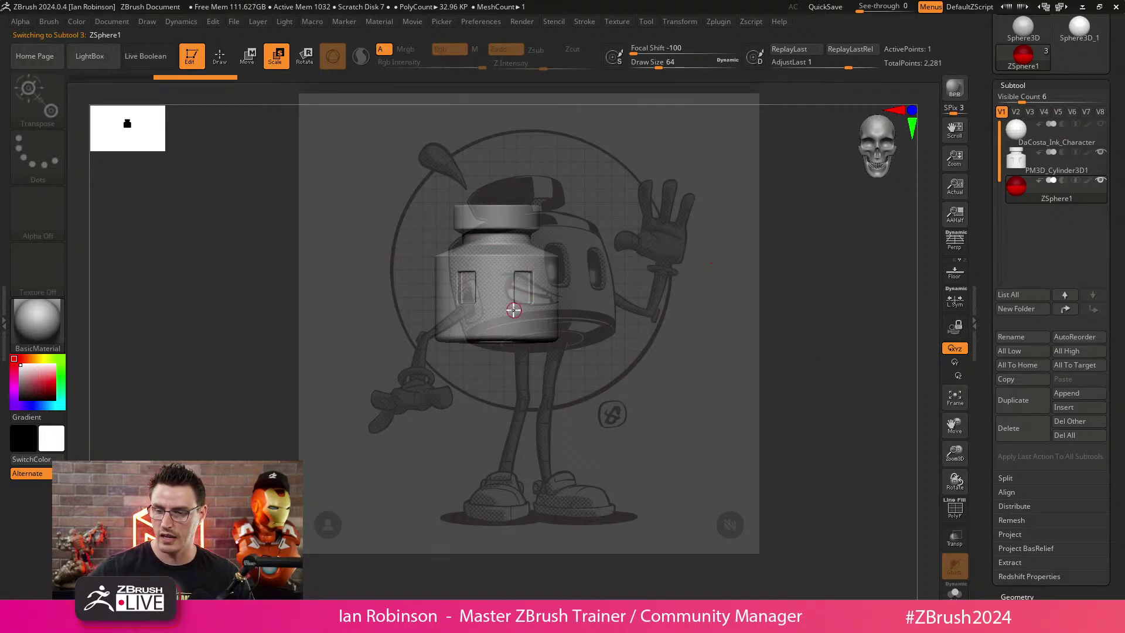
key("w")
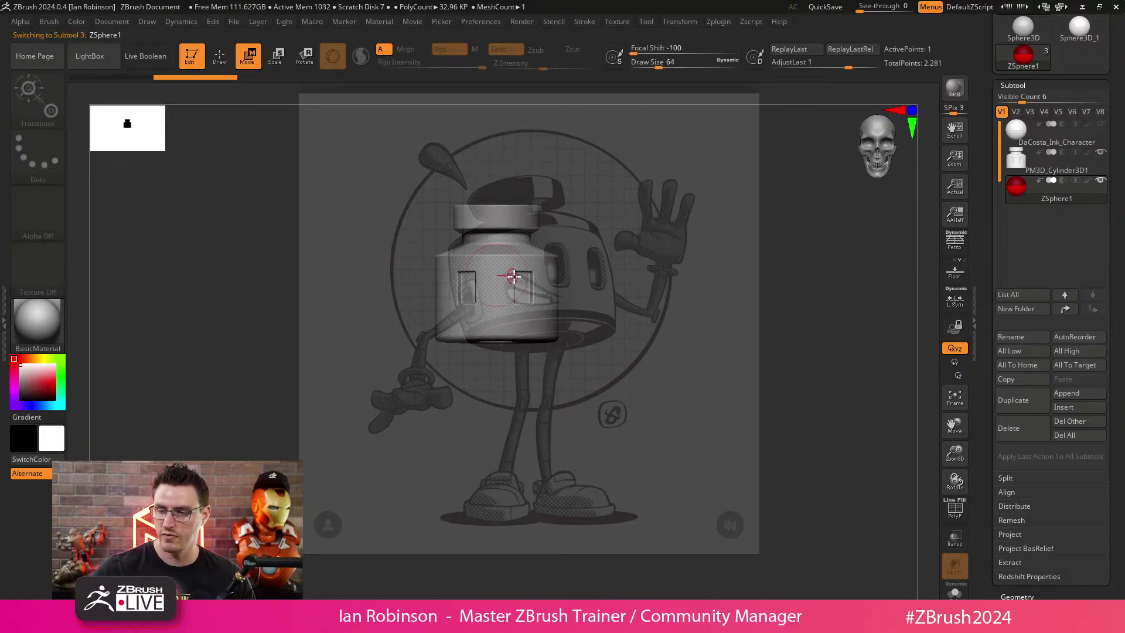
left_click_drag(502, 276, 503, 373)
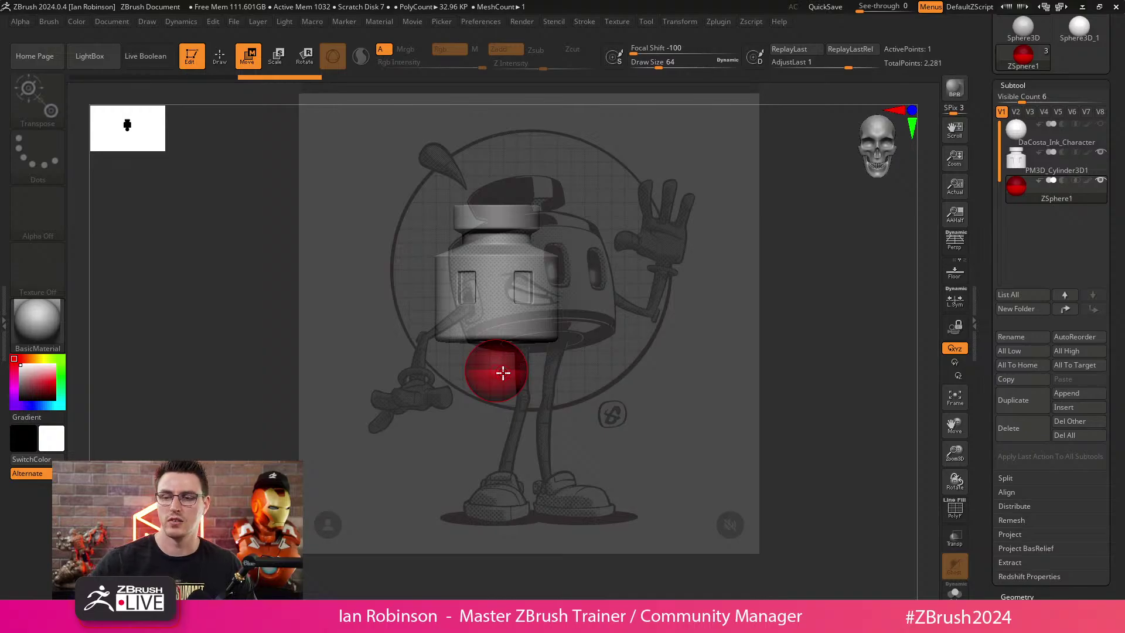
Look through the Draw, SpotLight, IColors and Utilities preferences.
left_click(490, 22)
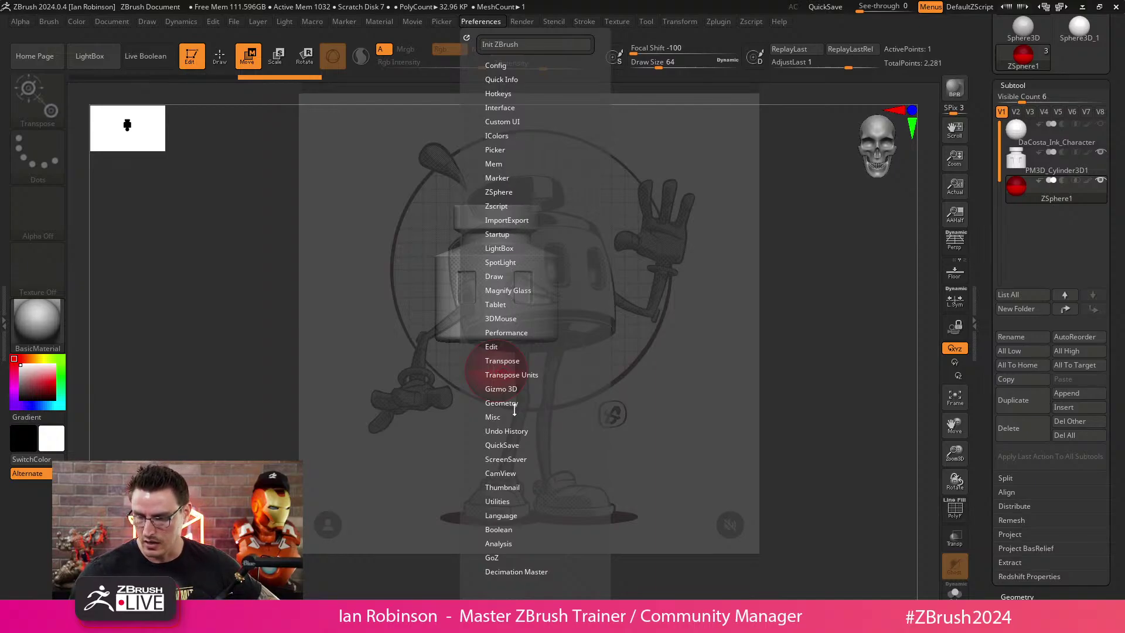
left_click(502, 273)
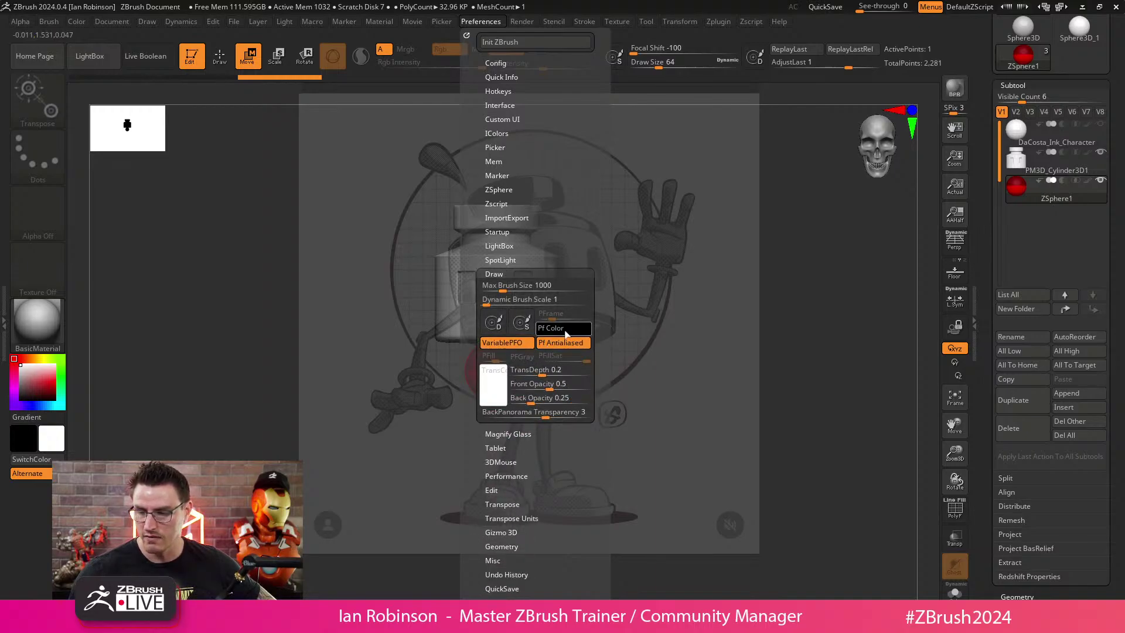
left_click(507, 260)
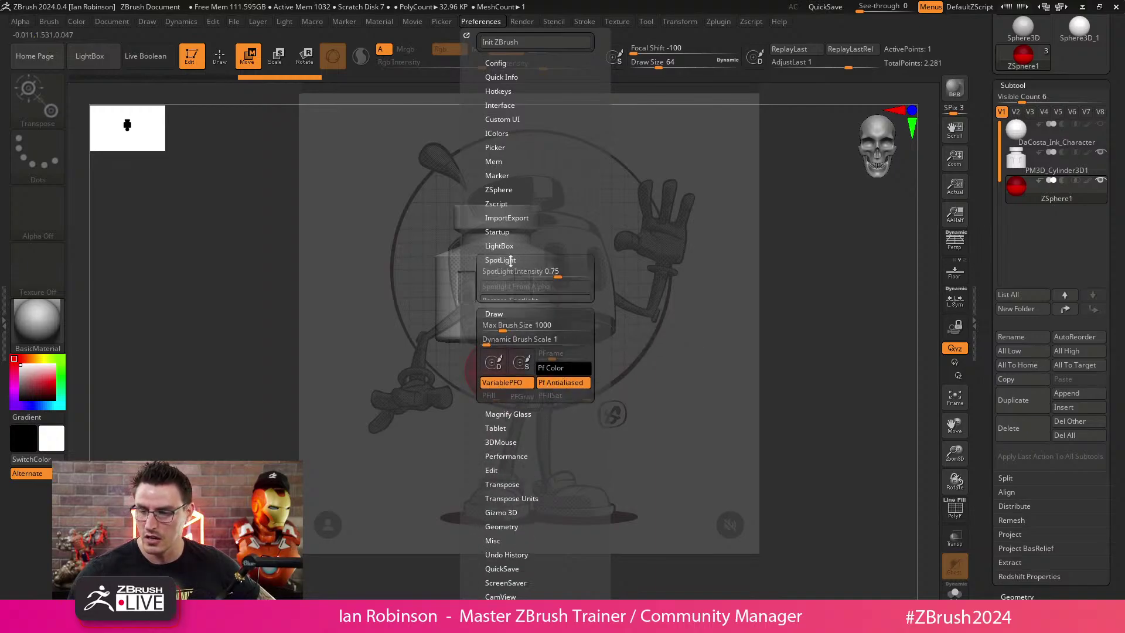
left_click(508, 131)
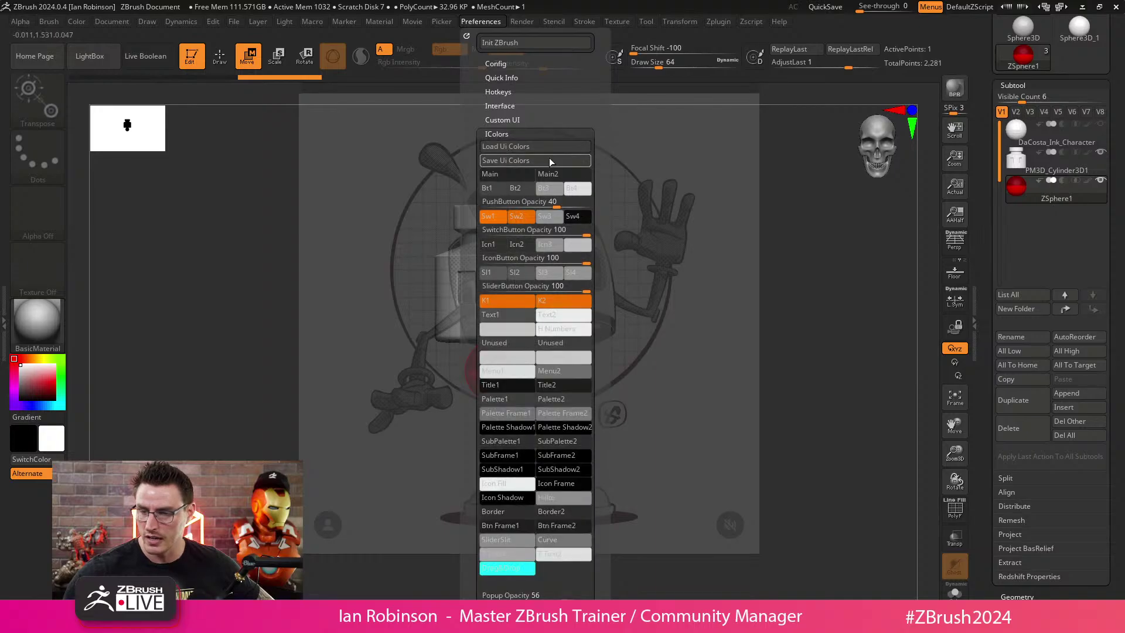
scroll(594, 126, "down", 5)
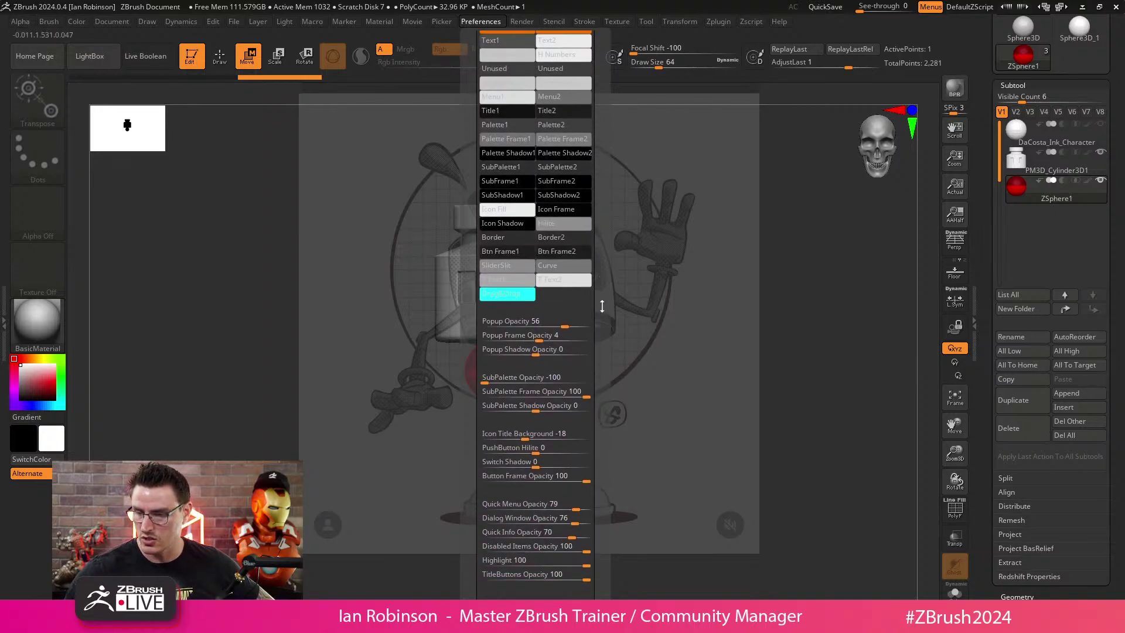
scroll(593, 146, "down", 10)
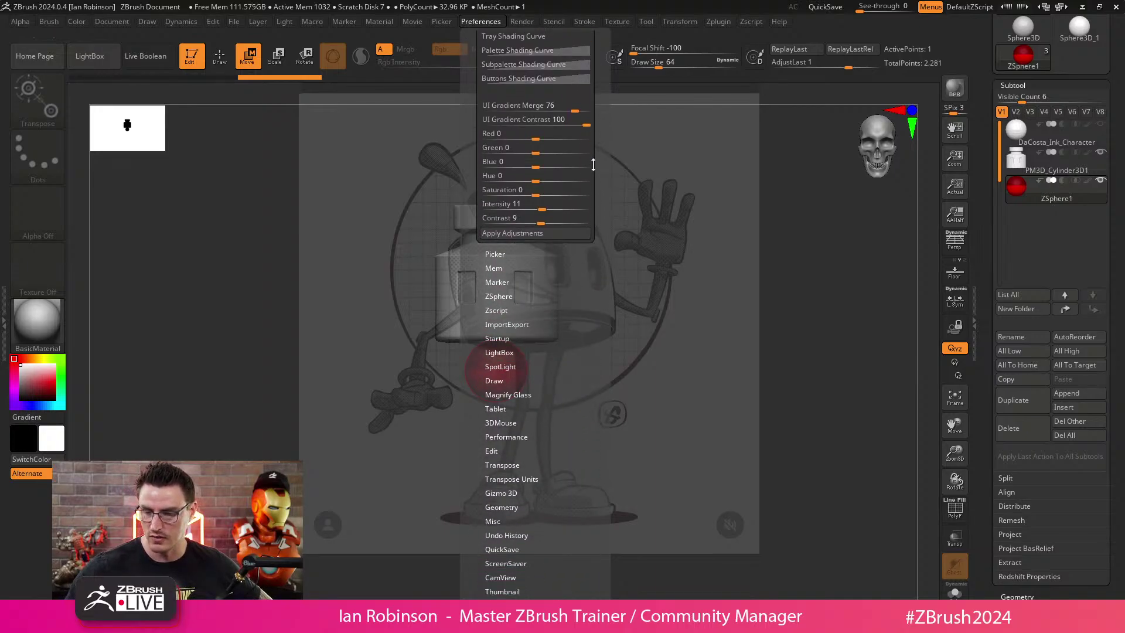
scroll(578, 324, "down", 5)
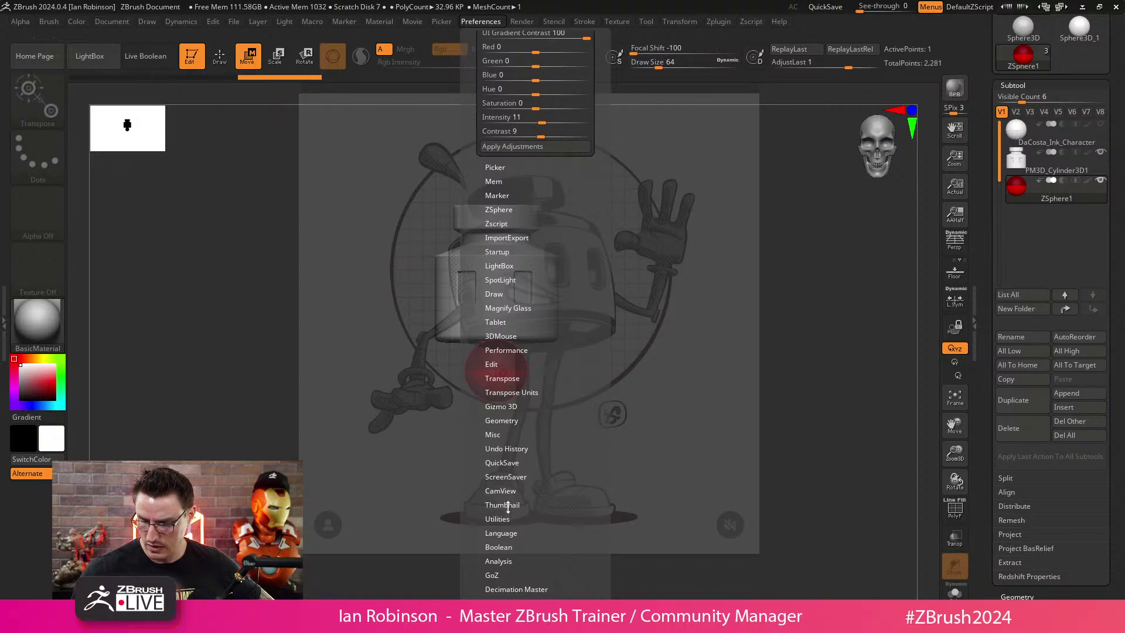
left_click(481, 21)
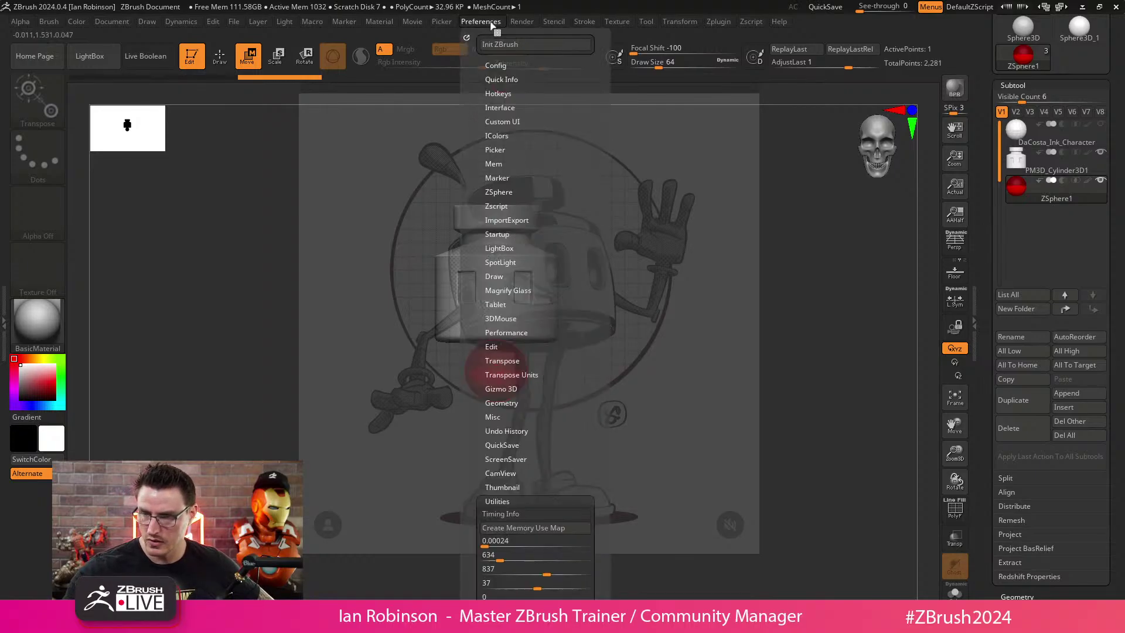
Dock the Preferences palette in the tray, examine its Misc, Utilities and Analysis options, and remove it from the tray.
left_click(466, 36)
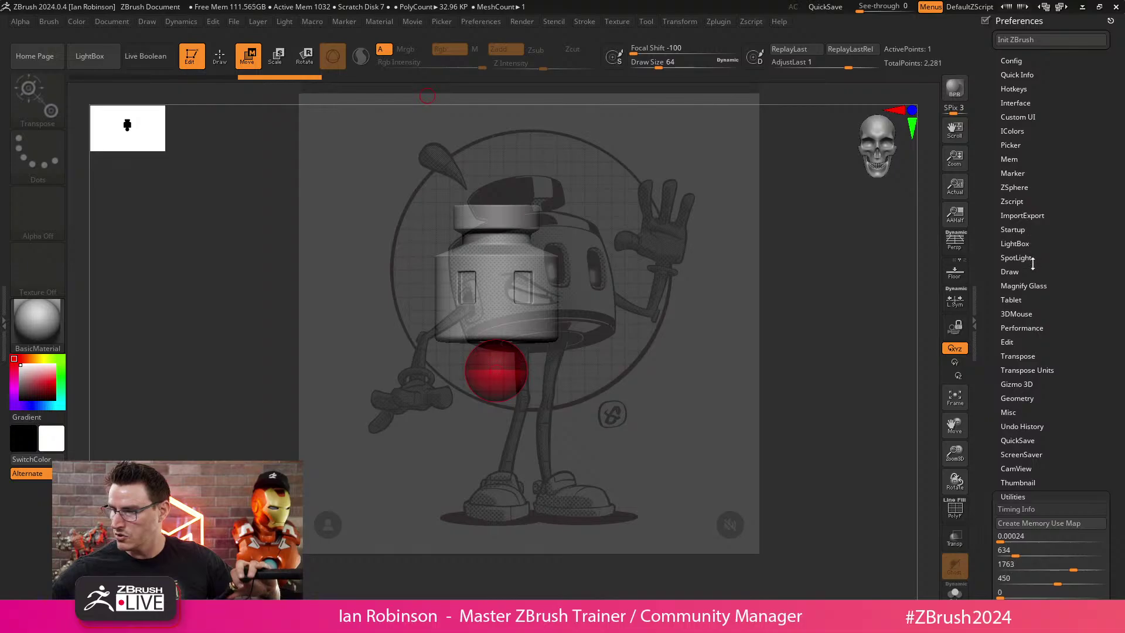
left_click(1031, 300)
left_click(1028, 250)
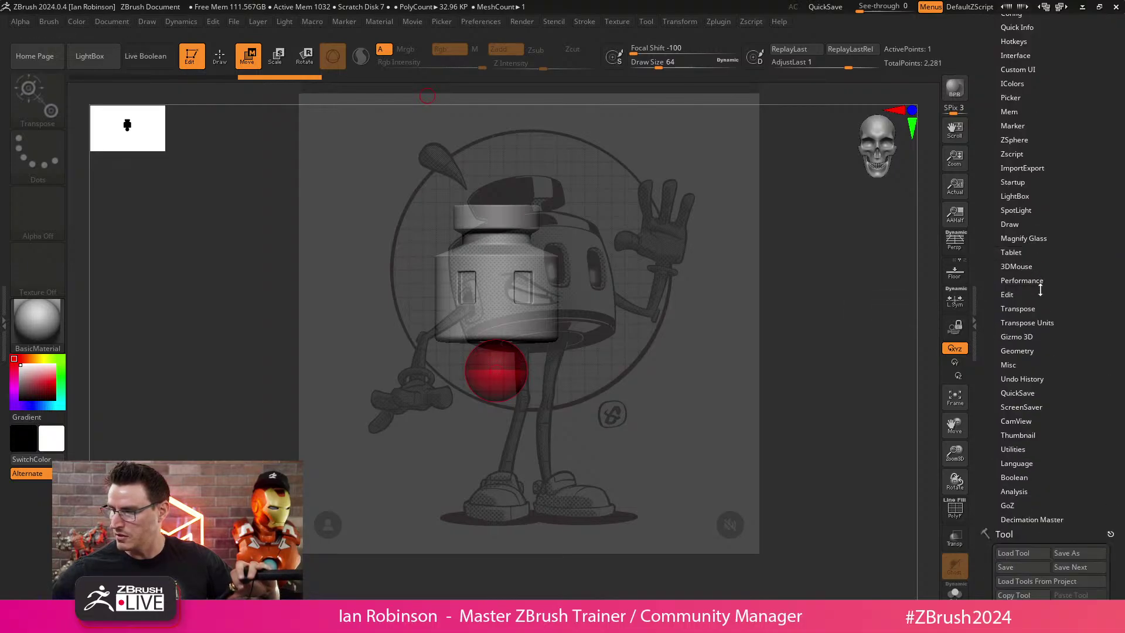
left_click(1040, 283)
left_click(1041, 283)
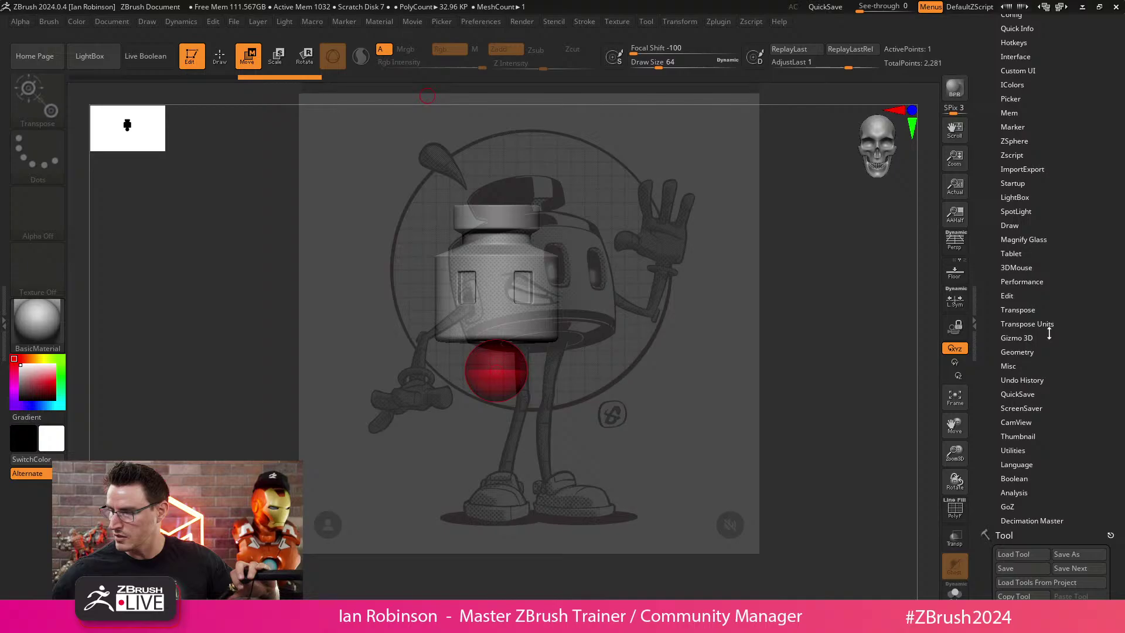
left_click(1019, 366)
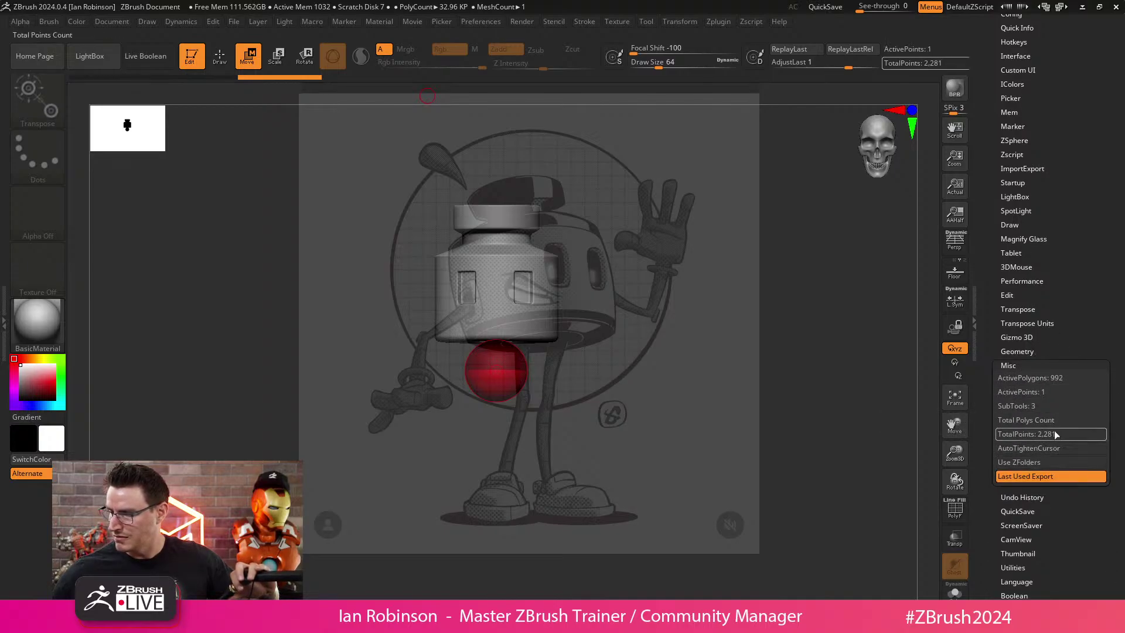
left_click(1022, 363)
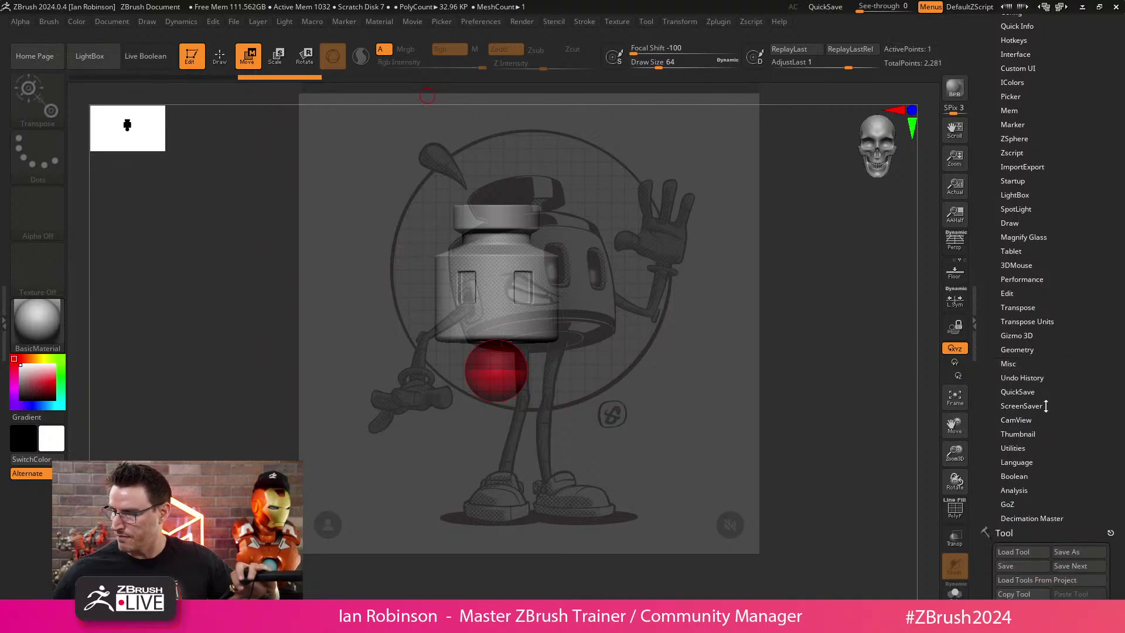
left_click(1014, 447)
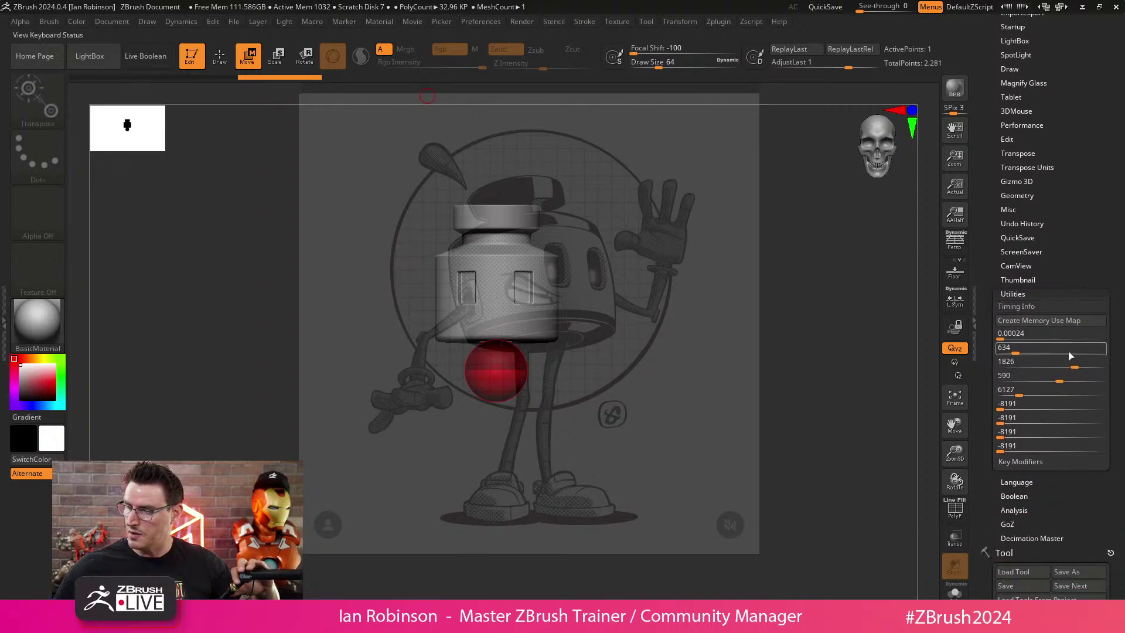
left_click(1020, 507)
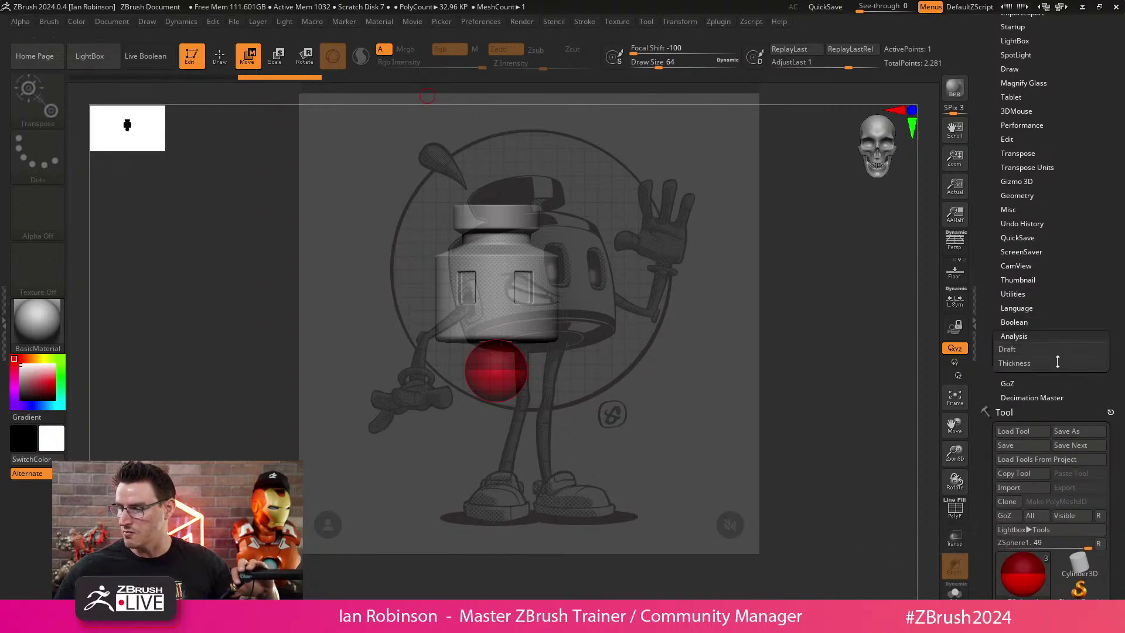
left_click(1026, 337)
left_click_drag(1065, 80, 1045, 252)
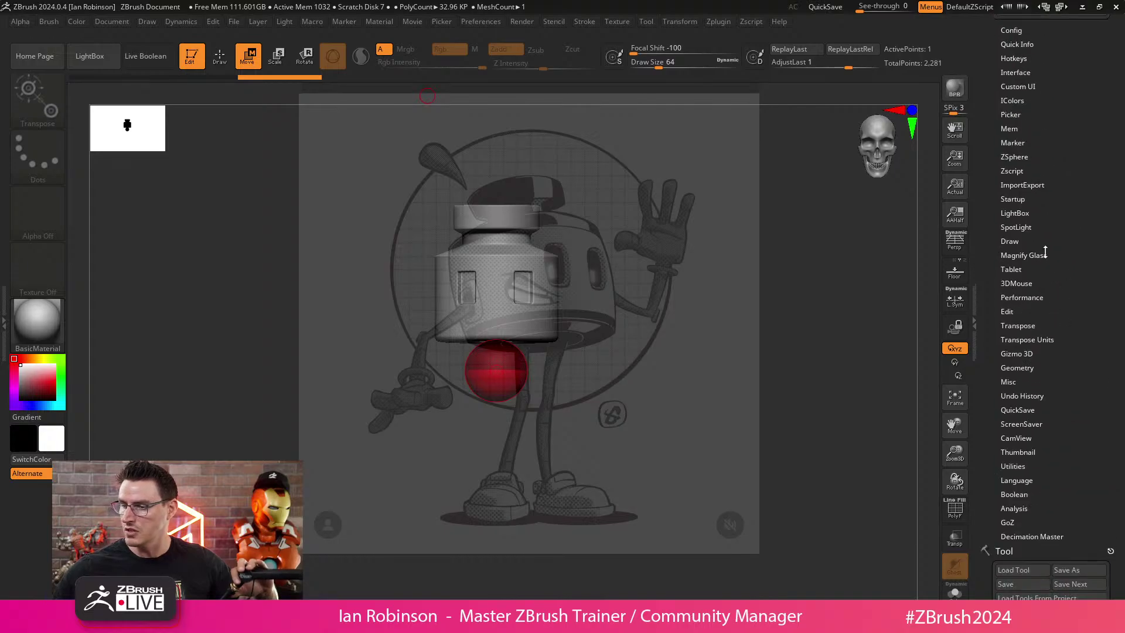
left_click_drag(1040, 146, 1039, 177)
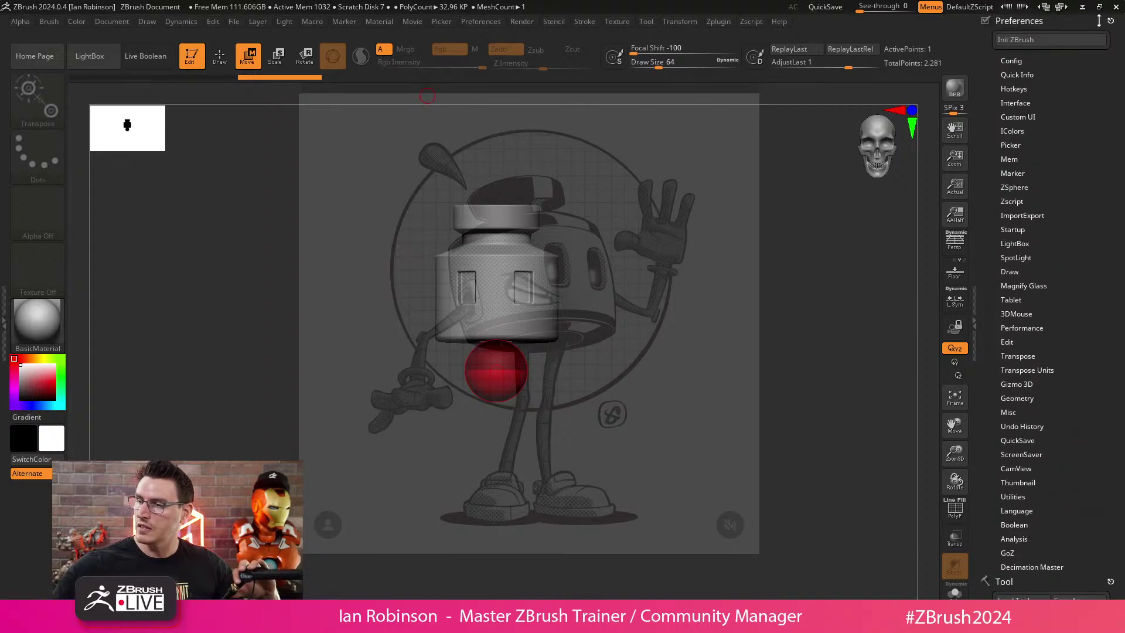
left_click(1110, 20)
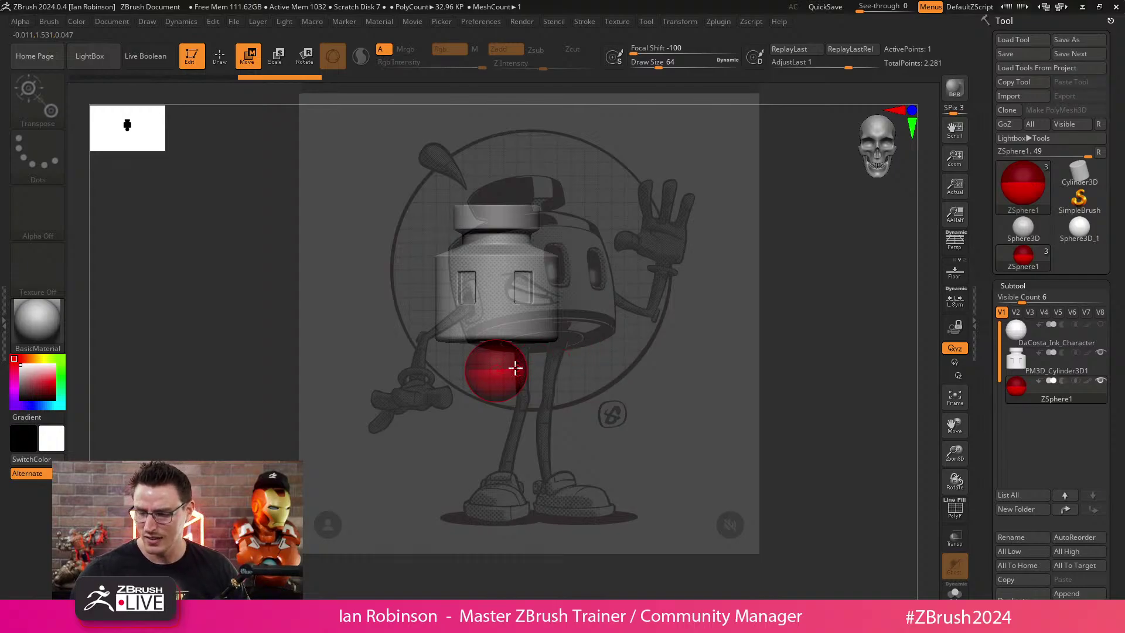
Try scaling the ZSphere down beneath the bottle, with the bottle lined up over the reference character's body.
key("e")
left_click_drag(500, 357, 645, 345)
left_click_drag(527, 349, 643, 356)
left_click(955, 245)
left_click(955, 245)
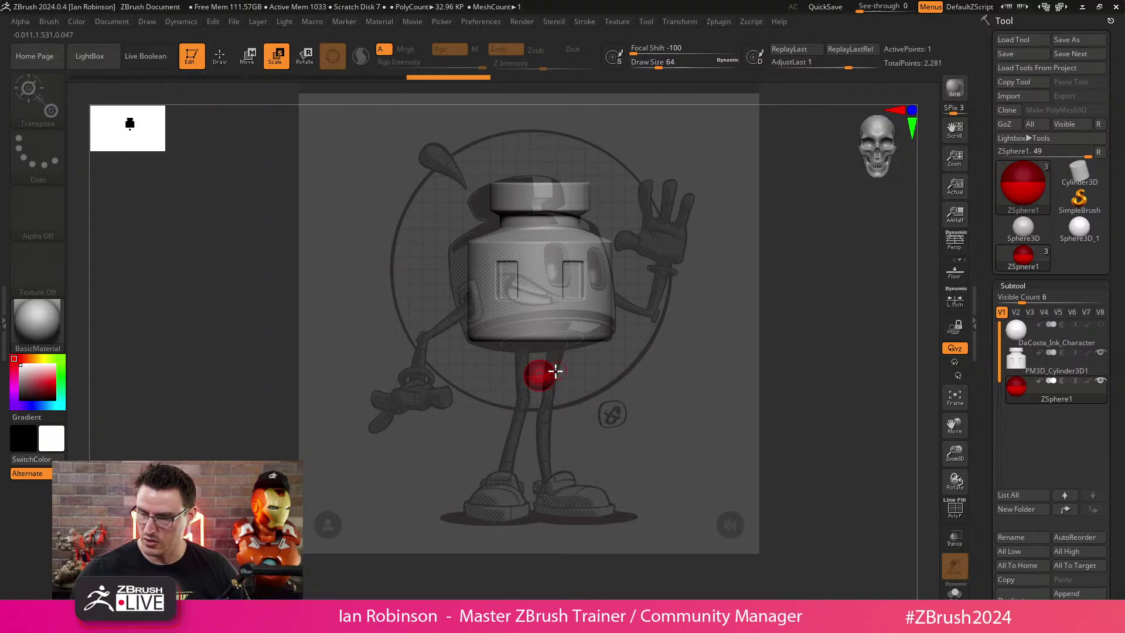
Undo the ZSphere's scaling and its earlier move back to its original place inside the bottle.
key("ctrl+z")
key("ctrl+z")
key("ctrl+z")
key("ctrl+z")
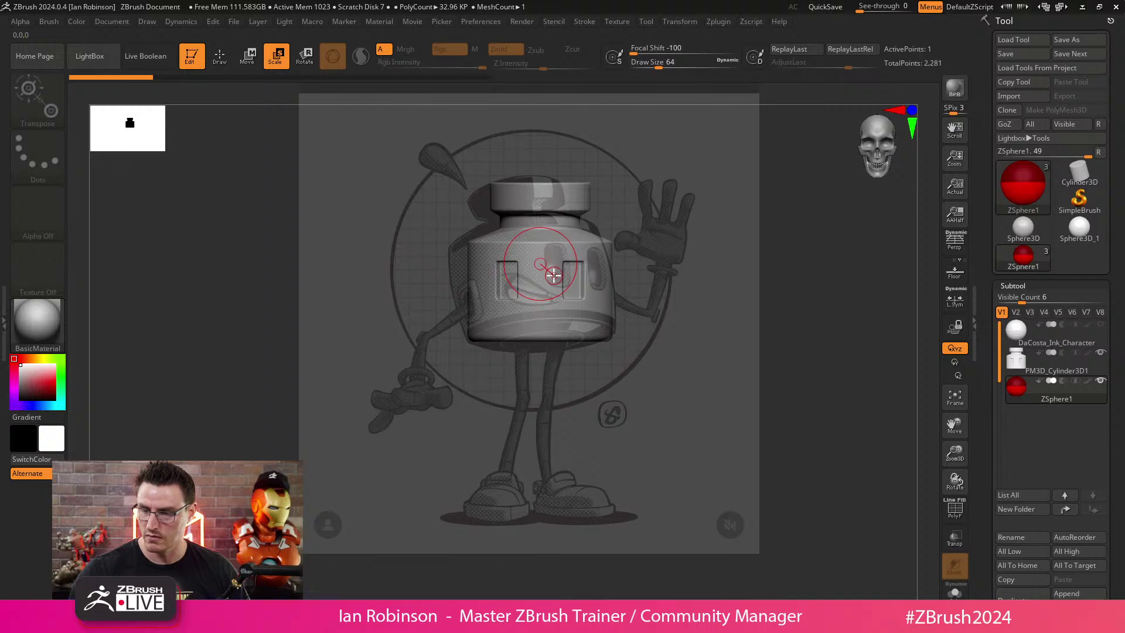
Move the ZSphere straight down below the bottle, view it from directly underneath and switch to Draw mode.
key("w")
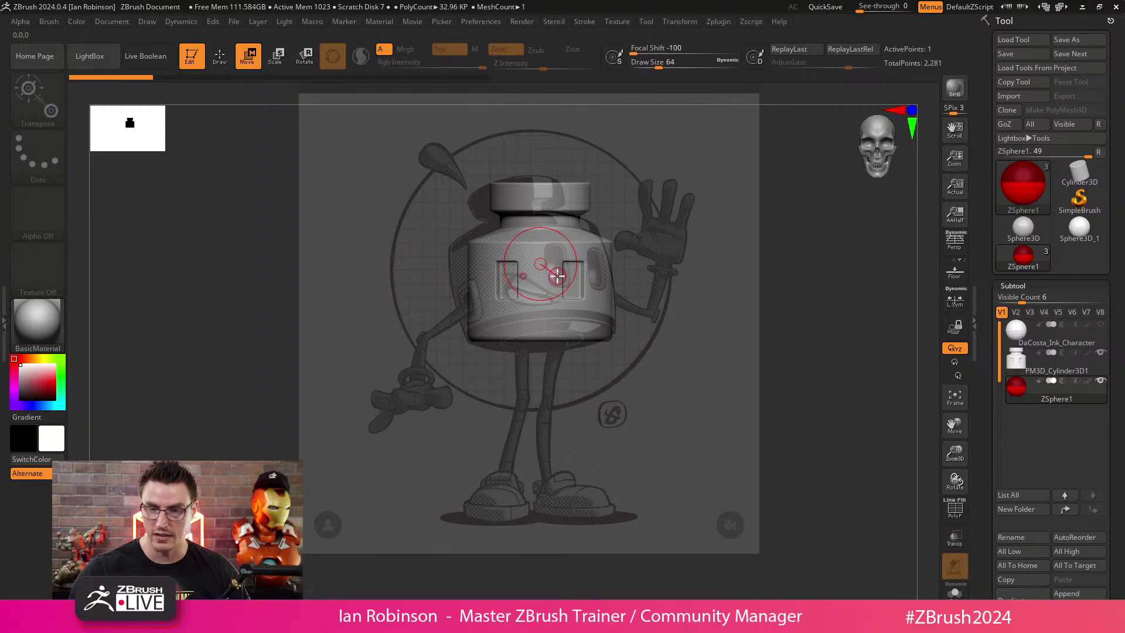
left_click_drag(557, 274, 559, 333)
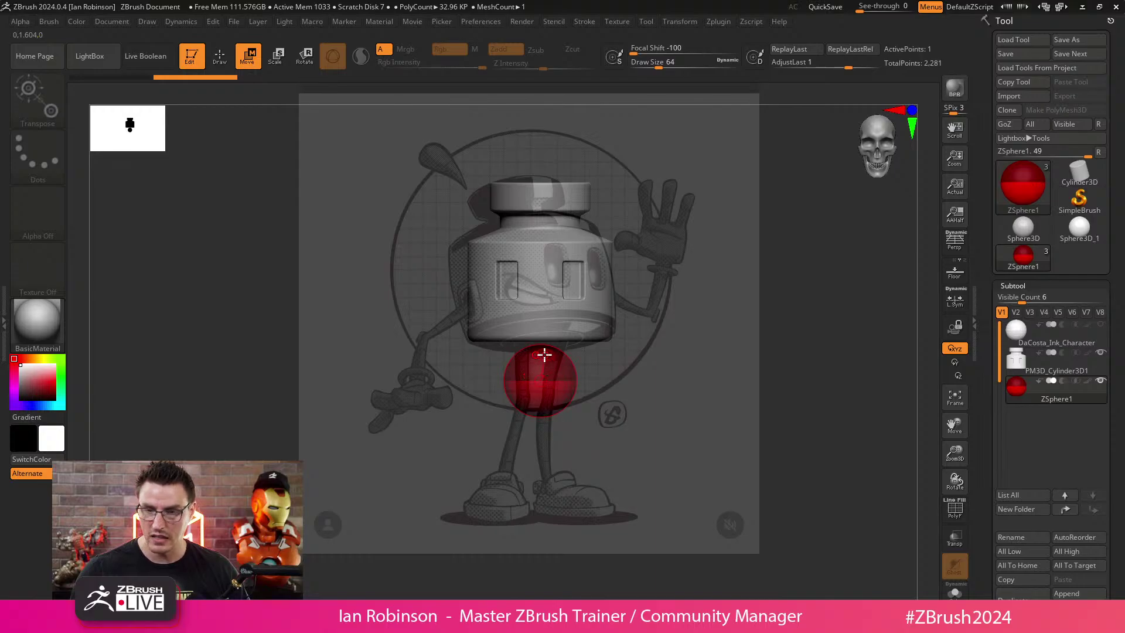
key("e")
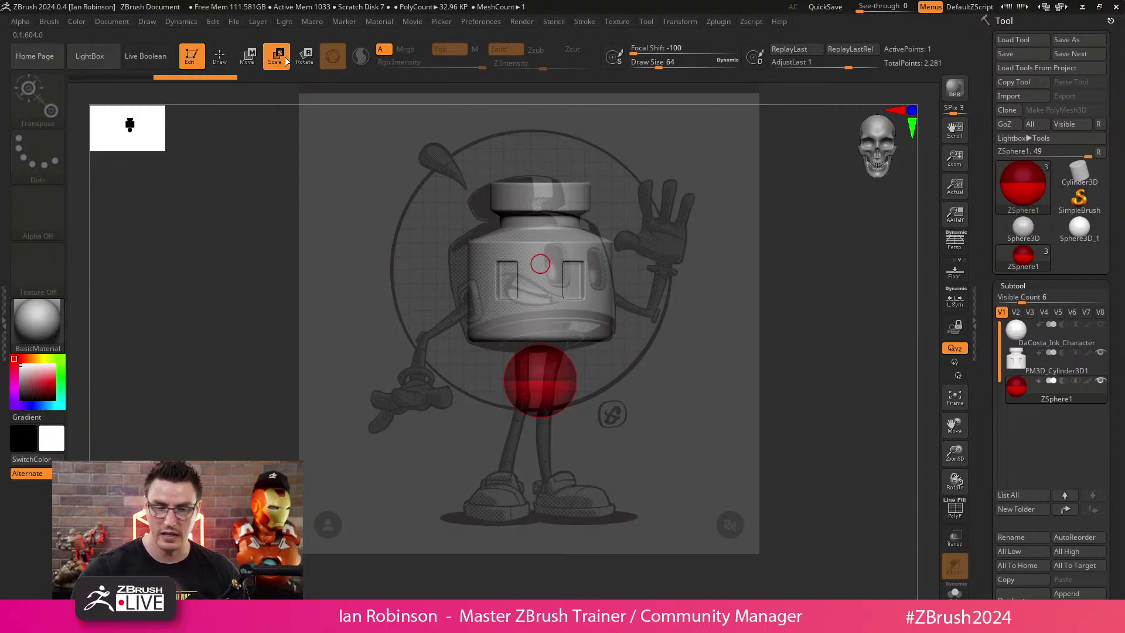
key("r")
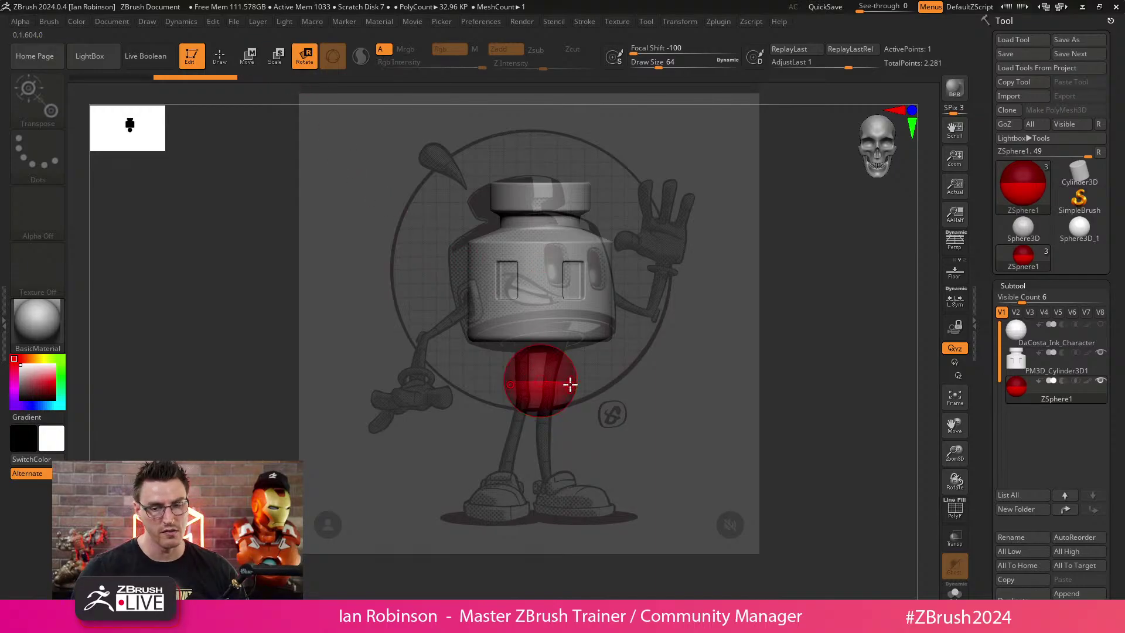
key("w")
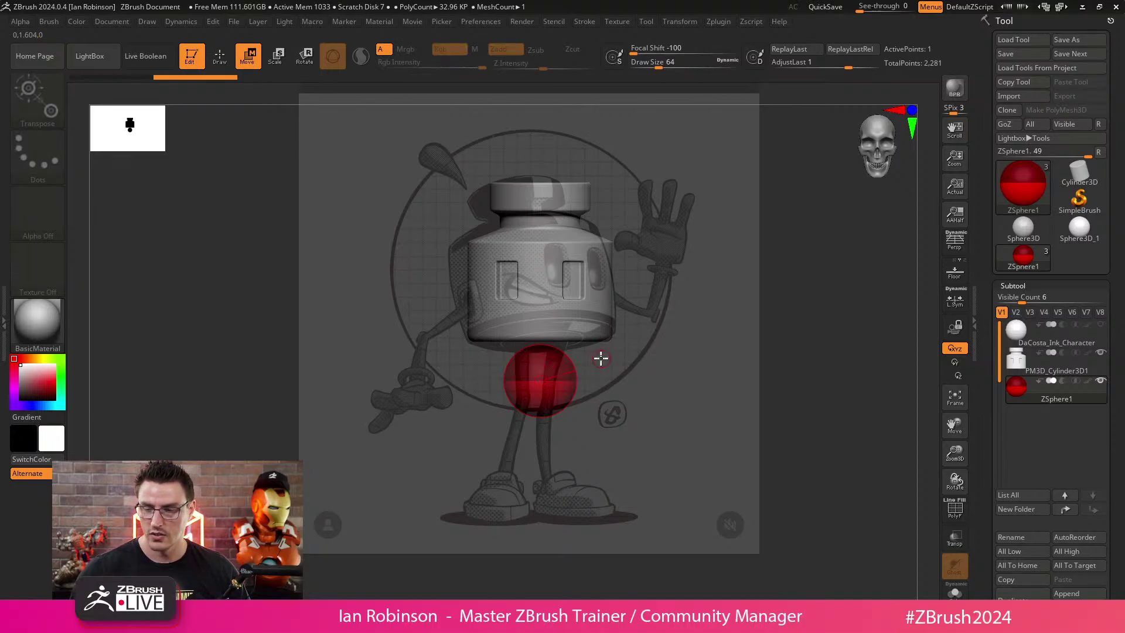
left_click_drag(588, 409, 591, 324)
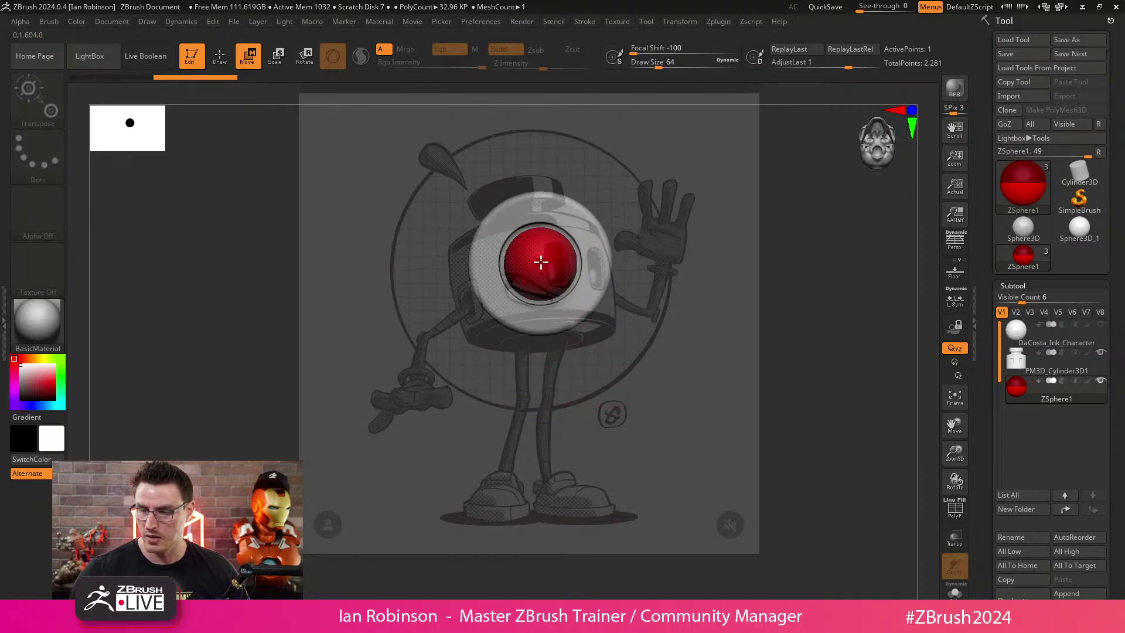
key("q")
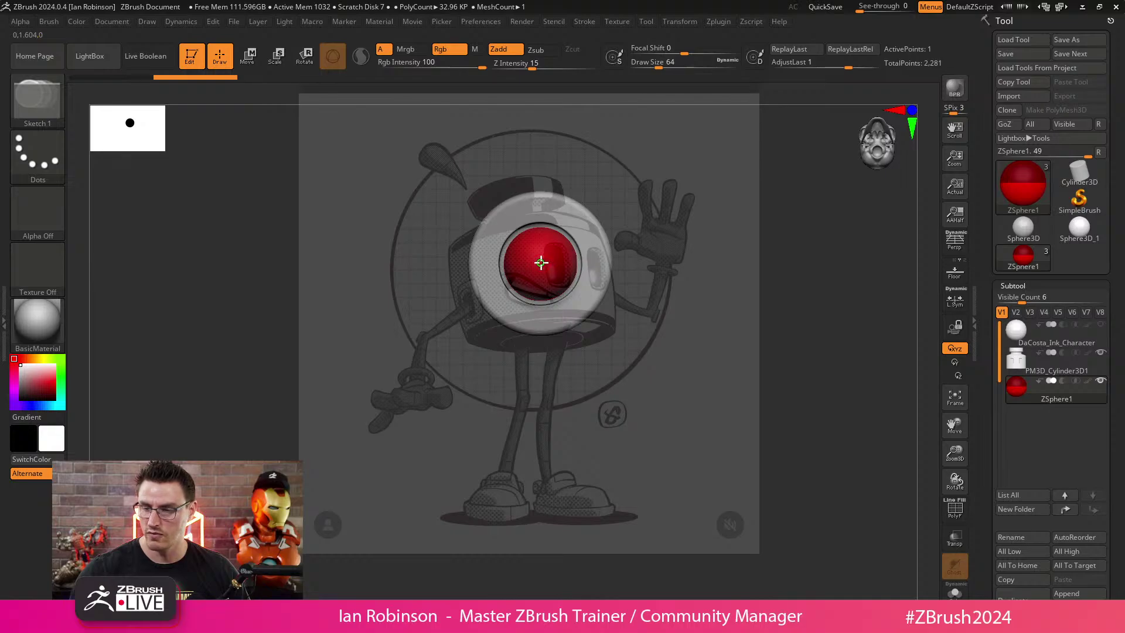
Try adding a child ZSphere beneath the root and pulling it straight down, and undo both changes.
left_click_drag(541, 263, 540, 275, "shift")
left_click_drag(685, 357, 703, 414, "shift")
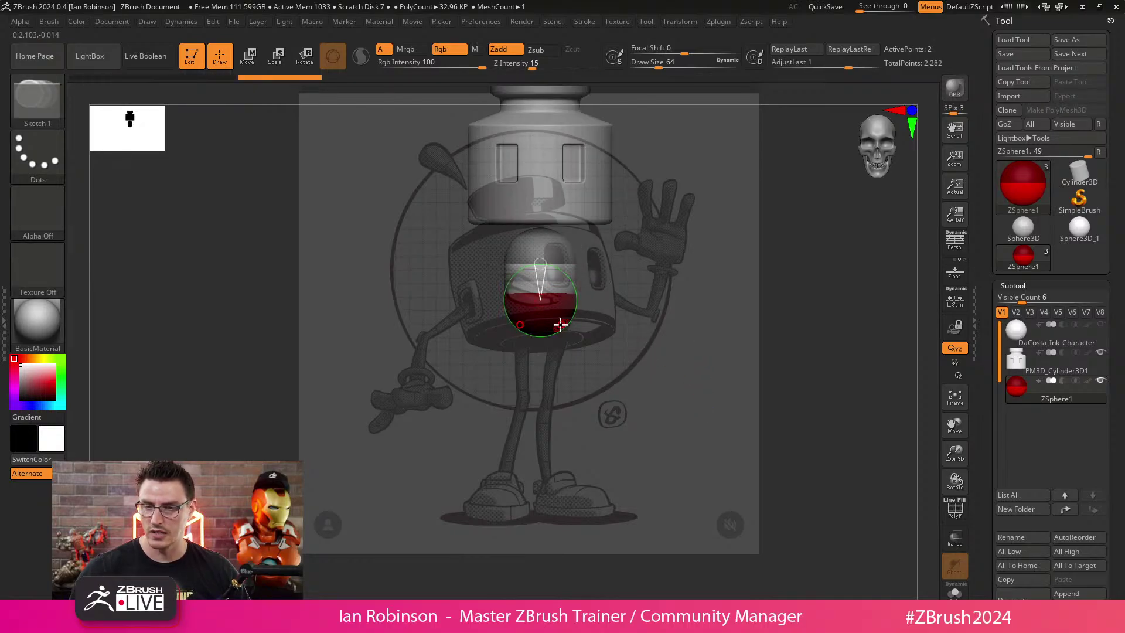
key("w")
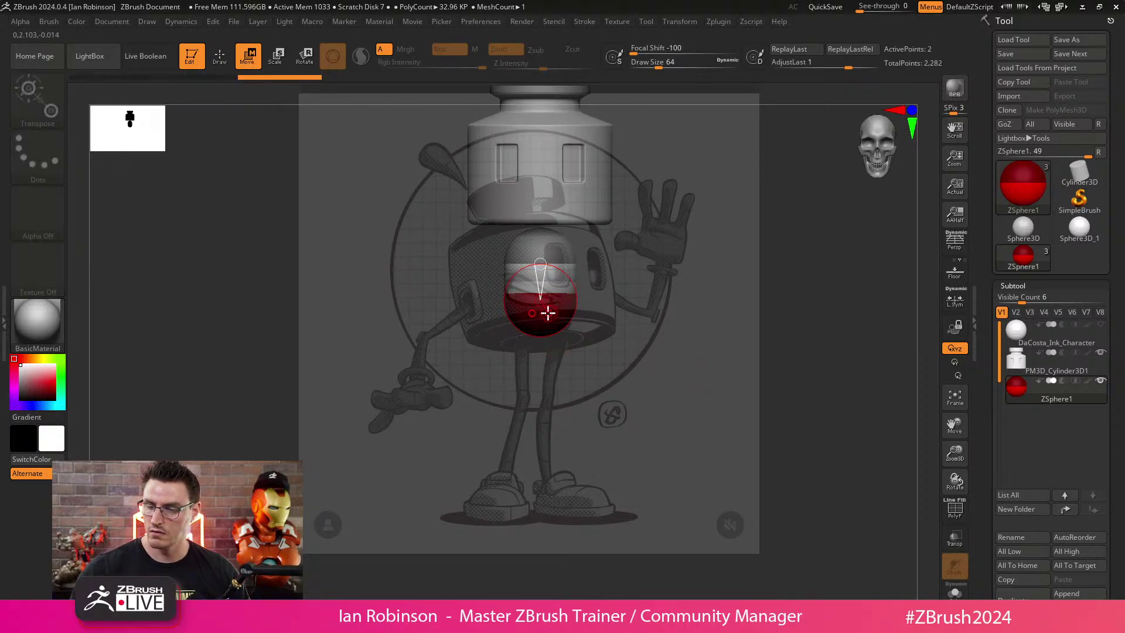
left_click_drag(548, 313, 546, 433)
key("ctrl+z")
key("ctrl+z")
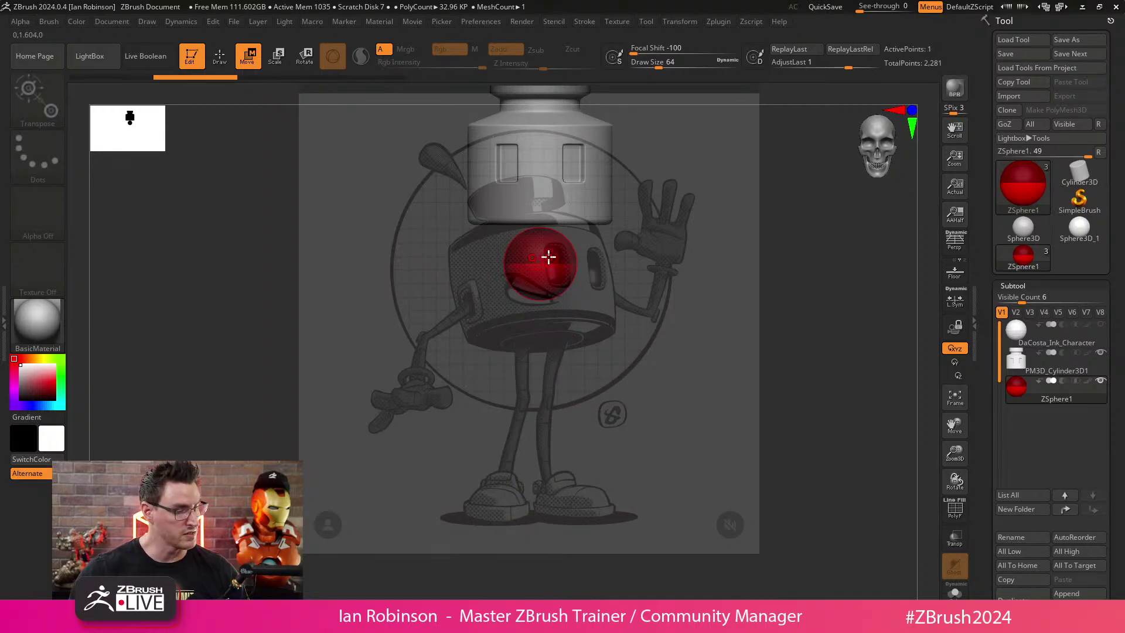
Scale the root ZSphere down to about the reference leg's thickness and move it up against the bottle's underside.
key("r")
key("e")
left_click_drag(555, 265, 499, 188)
mouse_move(681, 261)
left_mouse_down("alt")
mouse_move(673, 368)
mouse_move(697, 344)
left_mouse_up("alt")
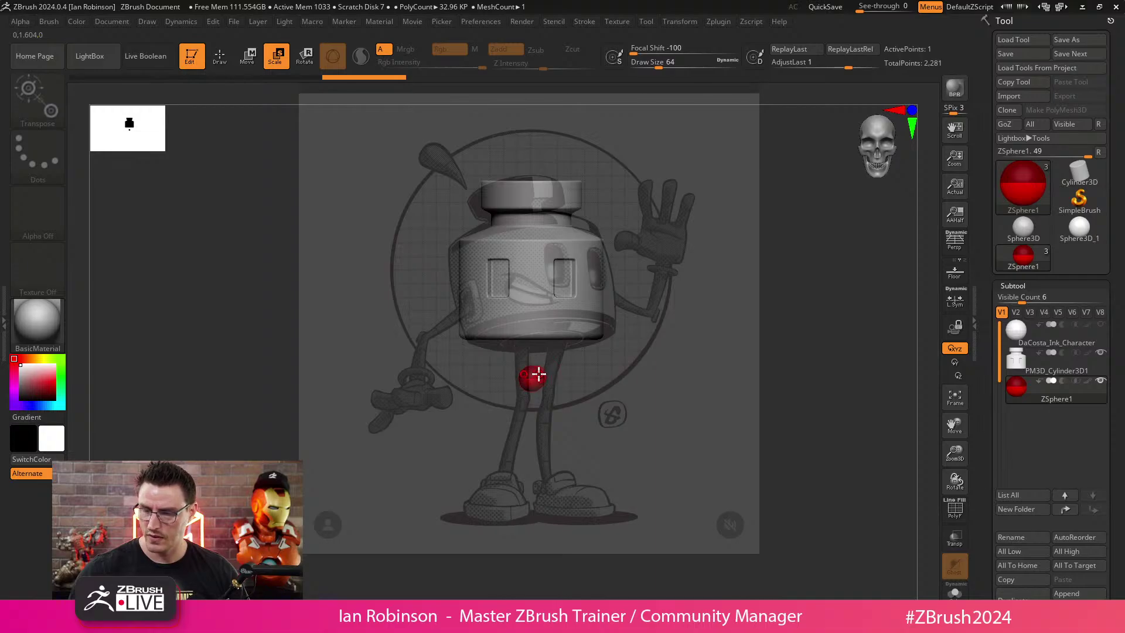
key("w")
mouse_move(537, 375)
left_mouse_down()
mouse_move(538, 354)
mouse_move(610, 316)
mouse_move(570, 306)
mouse_move(532, 271)
left_mouse_up()
Add a child ZSphere on the root's underside and pull it straight down to the reference feet to form a leg.
key("q")
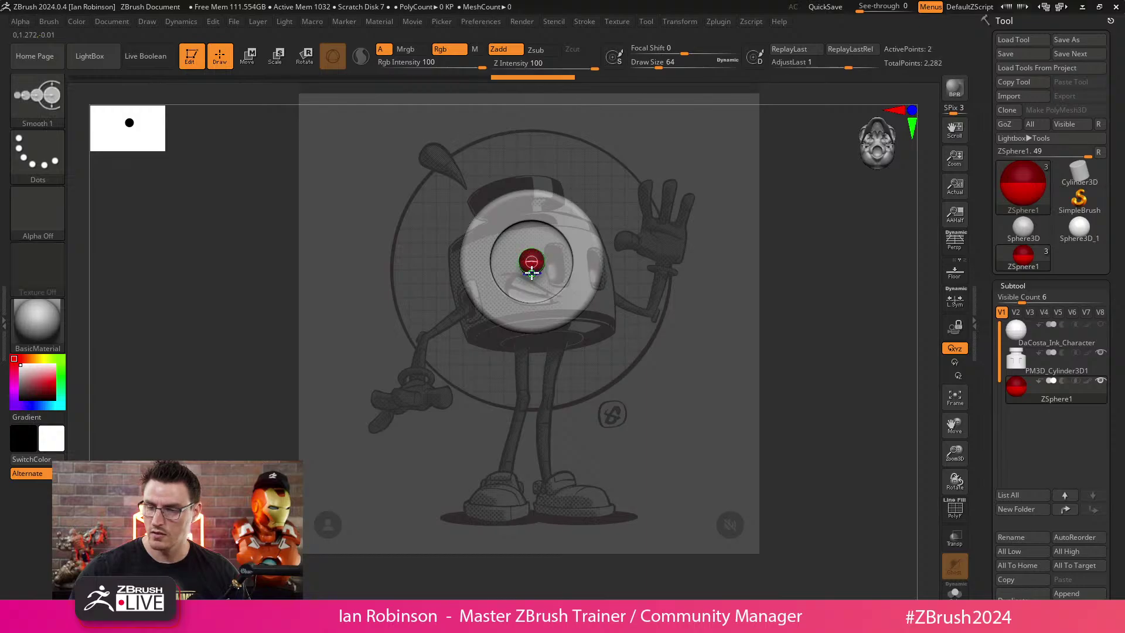
left_click_drag(662, 310, 673, 362, "shift")
mouse_move(699, 306)
left_mouse_down("alt")
mouse_move(696, 410)
mouse_move(699, 390)
left_mouse_up("alt")
key("w")
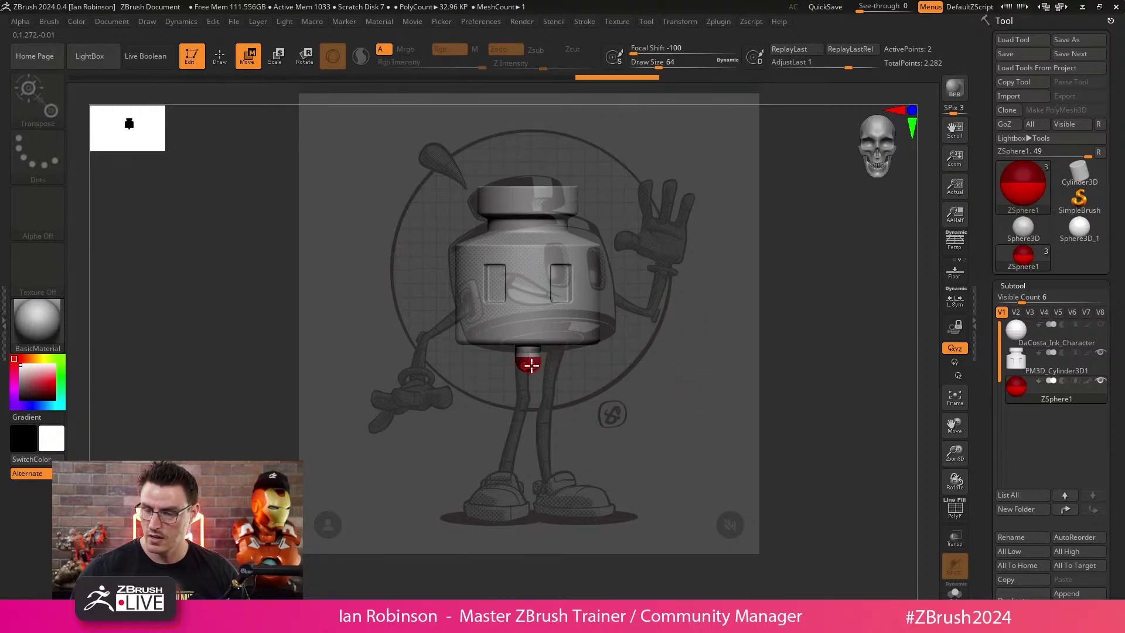
left_click_drag(531, 366, 533, 434)
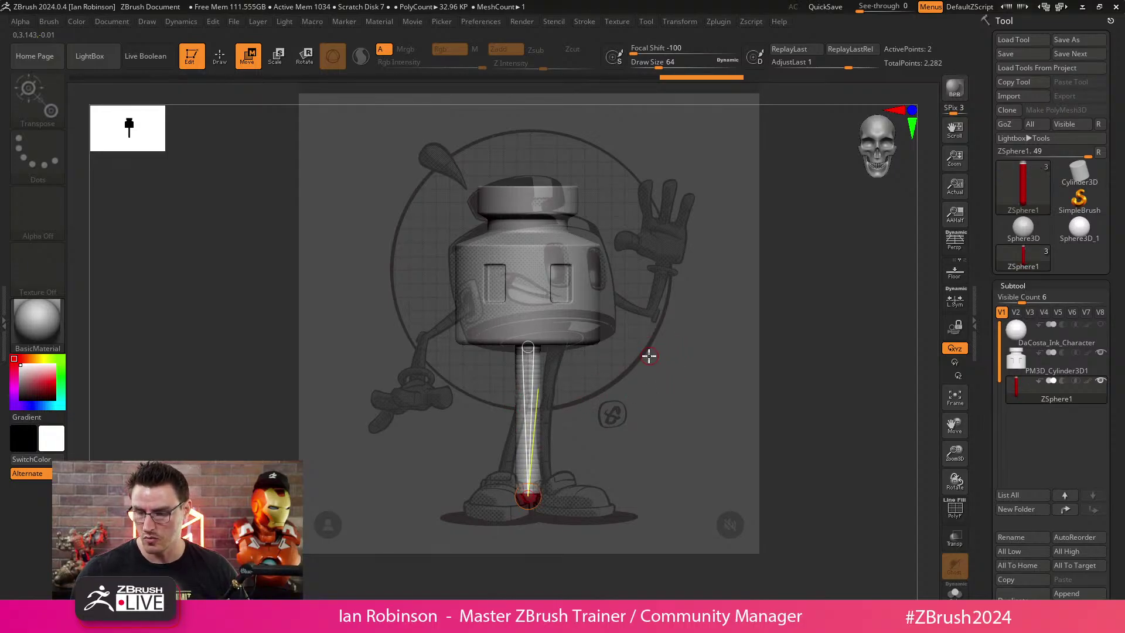
Compare the leg's length with the reference and insert a knee ZSphere between the leg's two ends.
left_click_drag(649, 356, 570, 369, "alt")
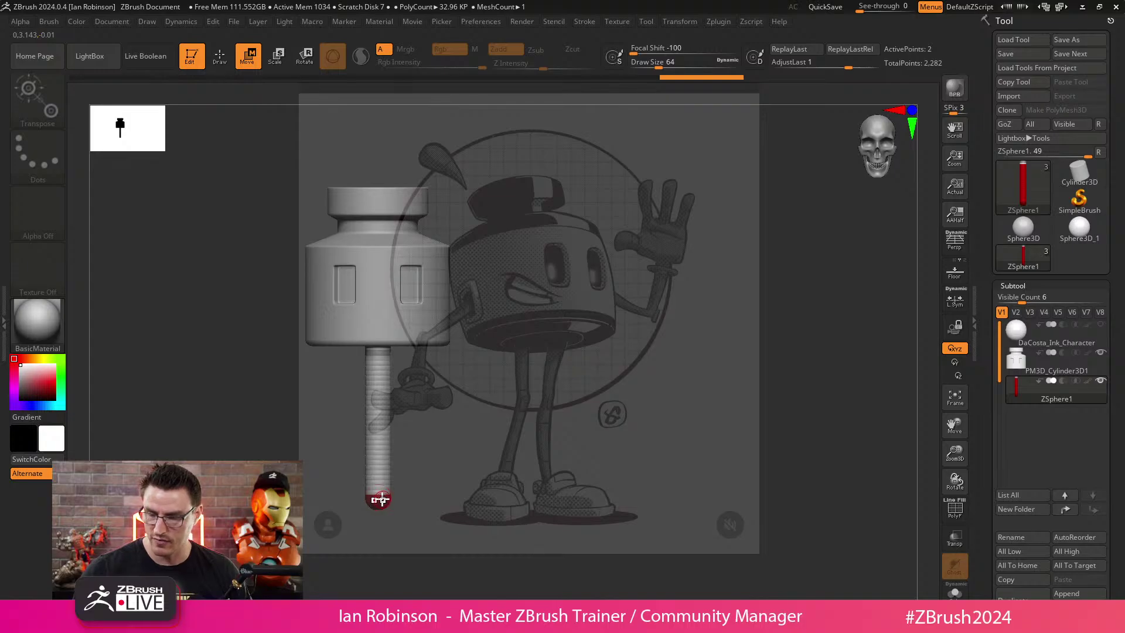
left_click_drag(379, 496, 735, 370, "alt")
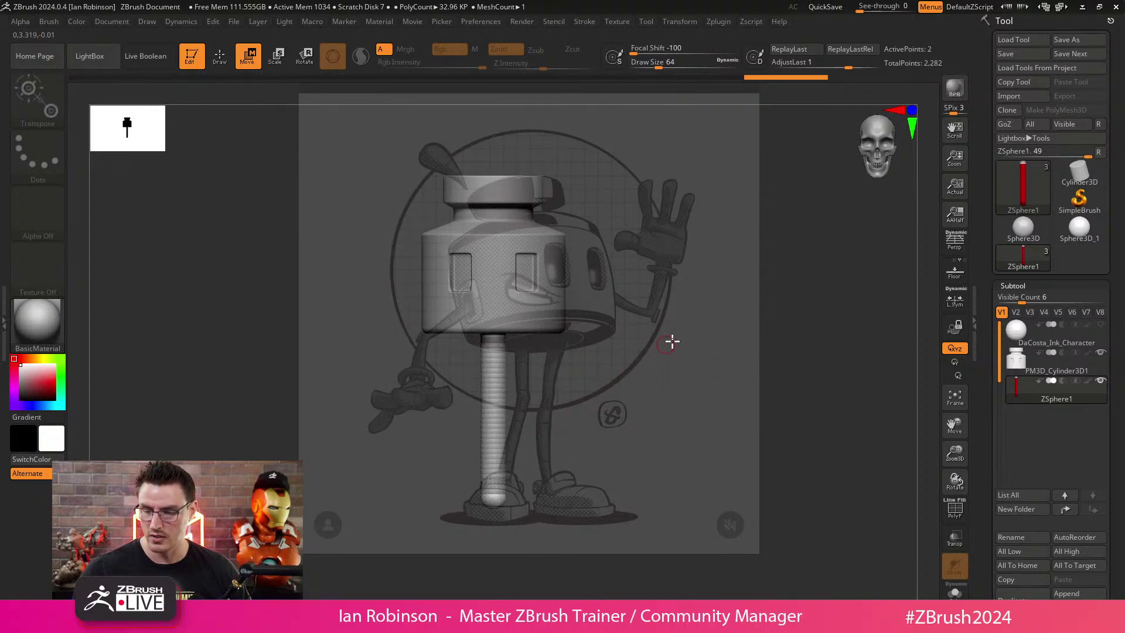
left_click_drag(672, 342, 660, 370, "alt")
key("q")
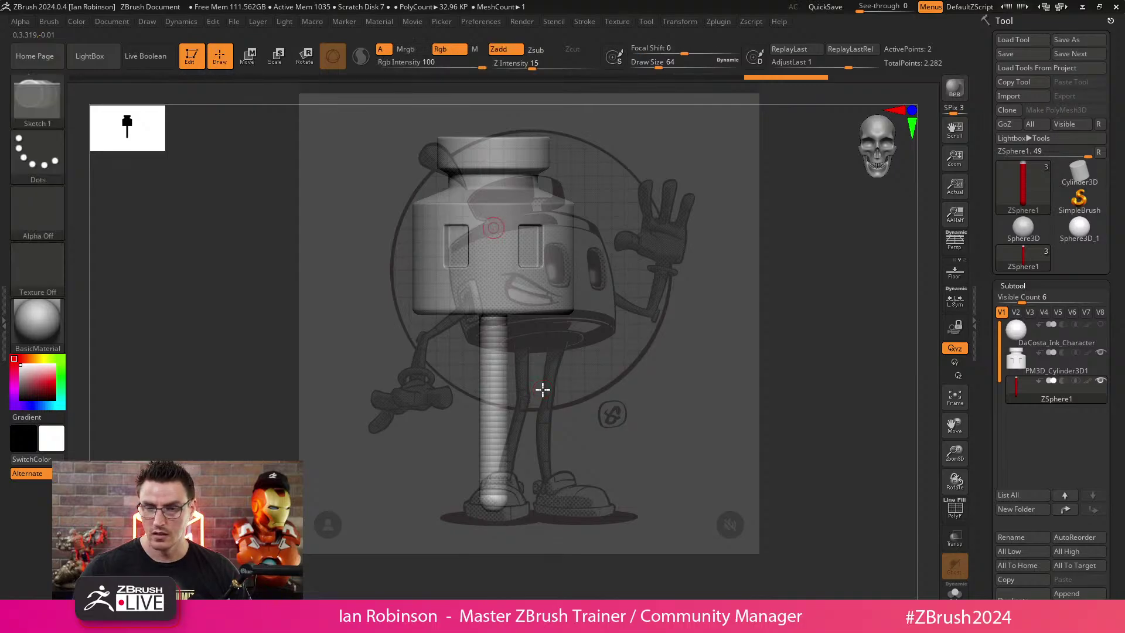
left_click_drag(557, 372, 628, 374)
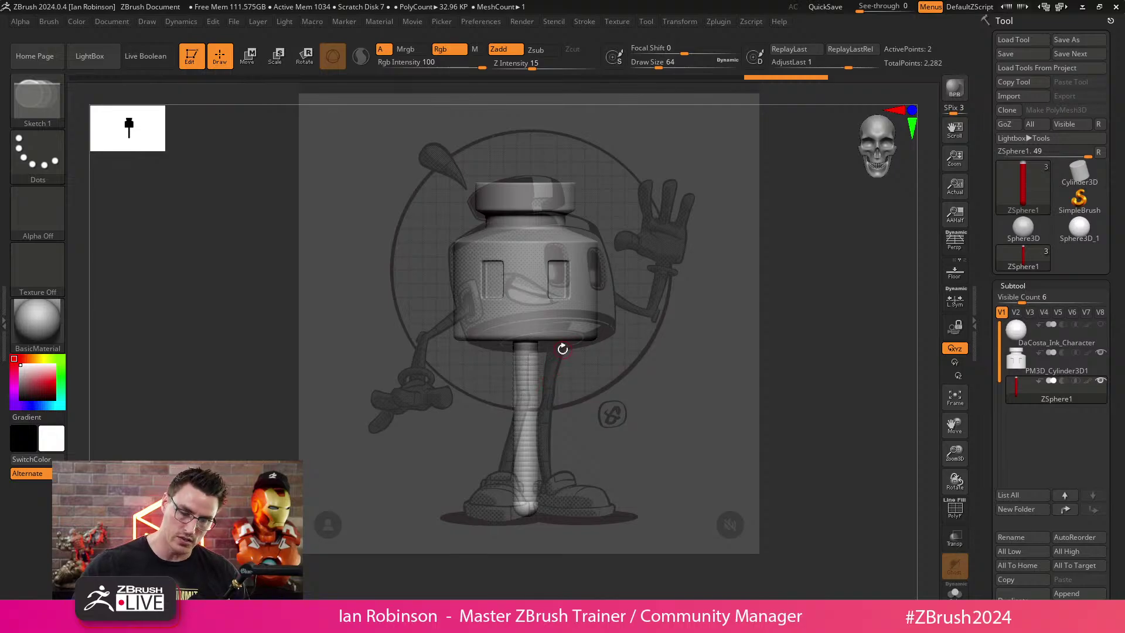
left_click(526, 410)
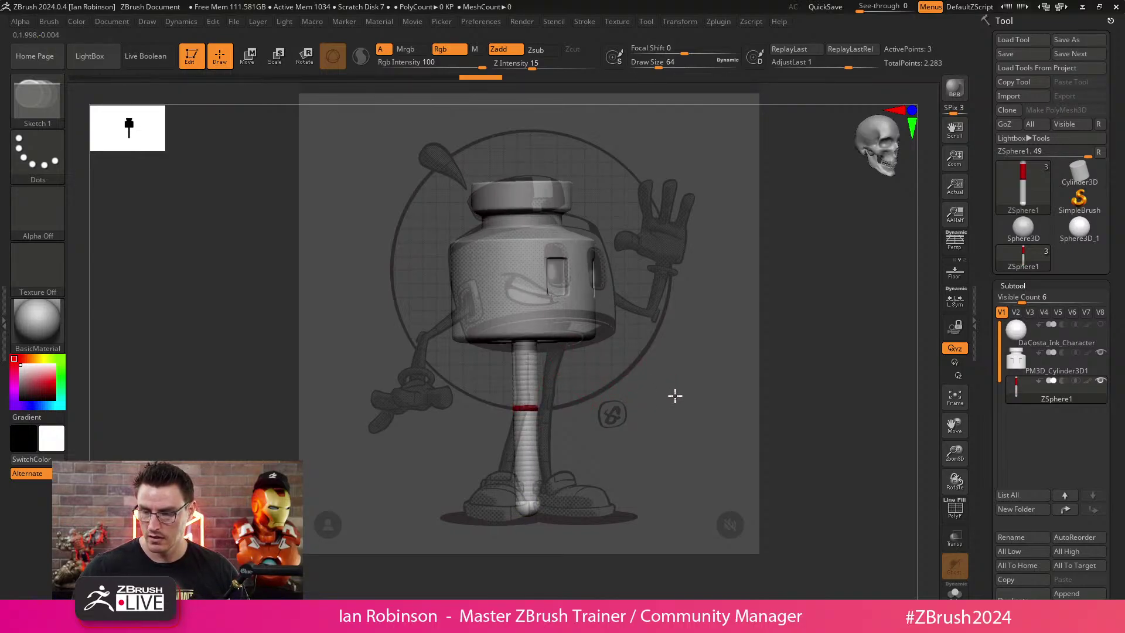
Bend the leg at the knee by moving its lower and upper end ZSpheres backward in side view, isolating the leg for the upper one.
left_click_drag(673, 394, 574, 390)
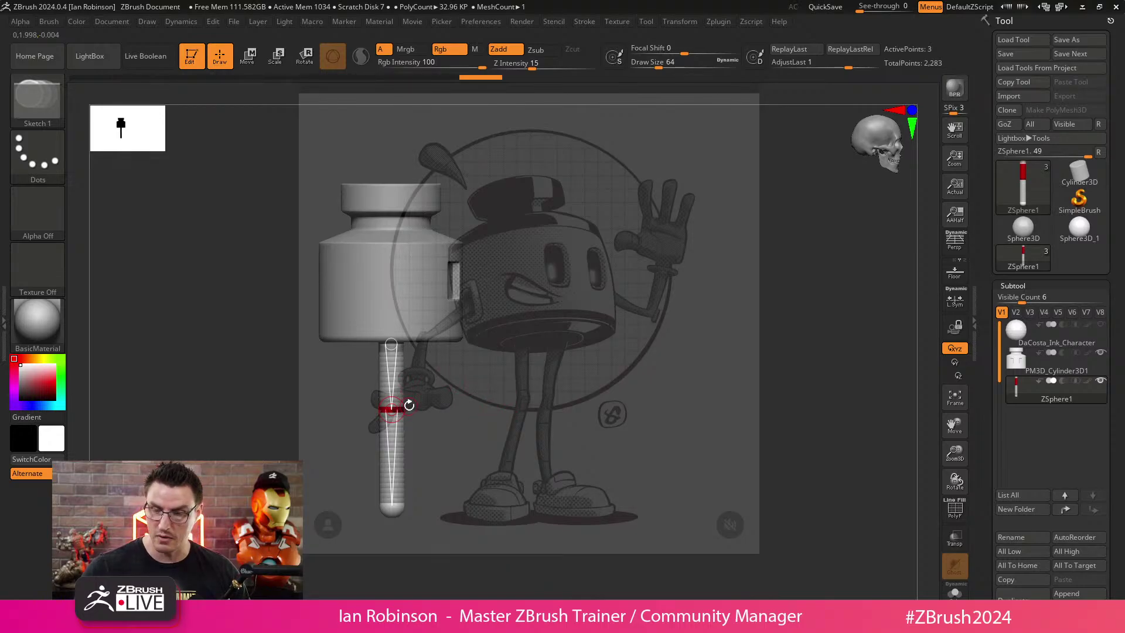
key("w")
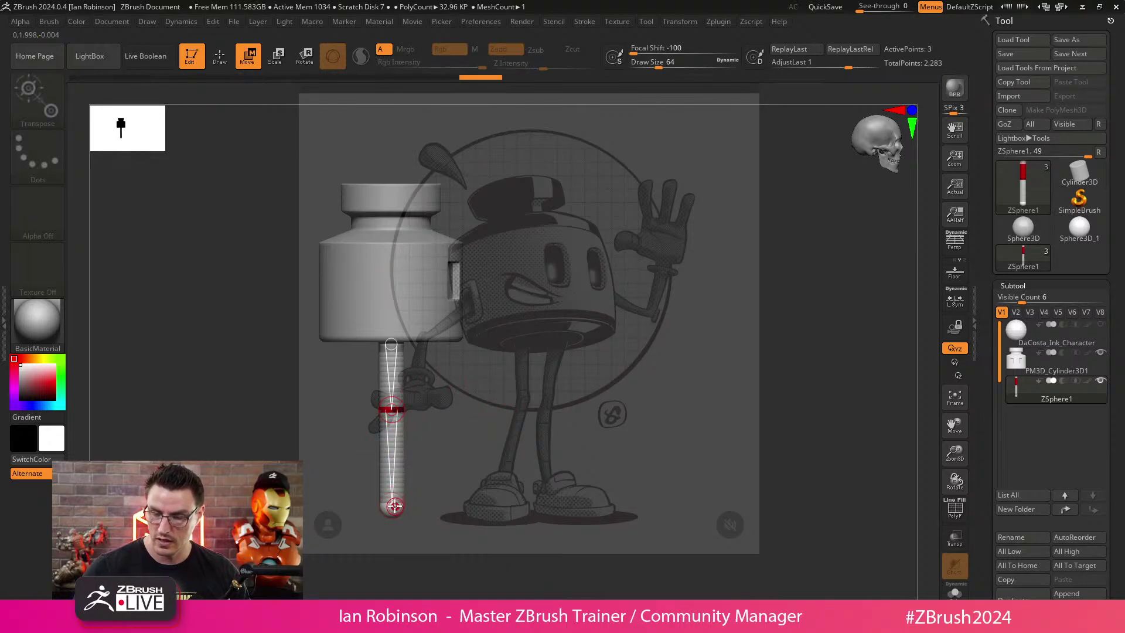
mouse_move(394, 506)
left_mouse_down()
mouse_move(369, 505)
mouse_move(387, 507)
left_mouse_up()
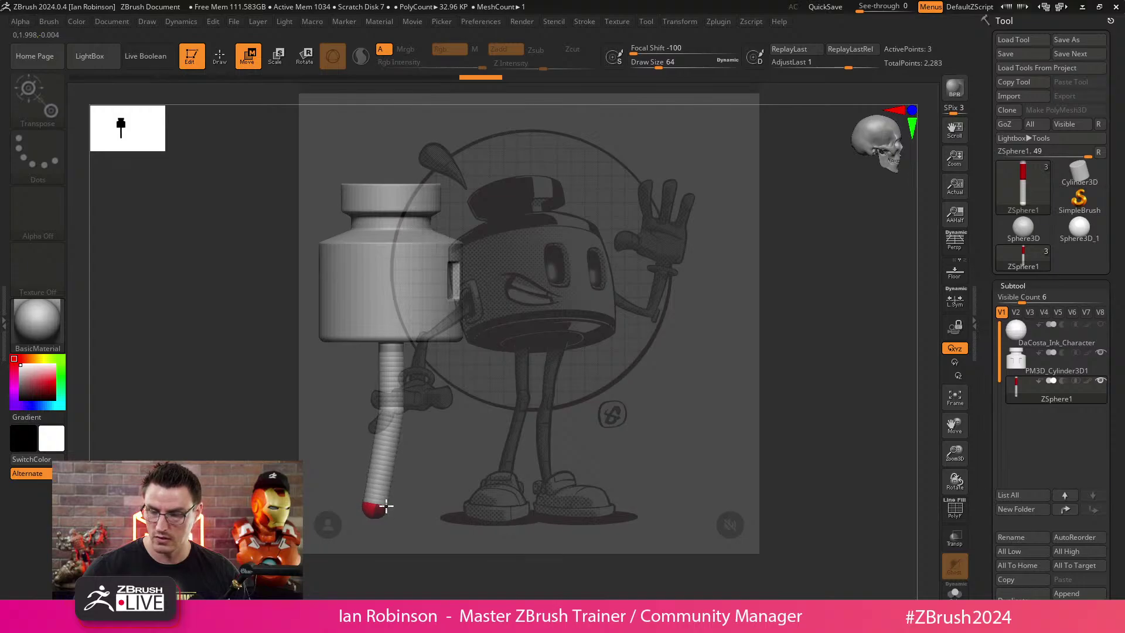
key("alt+s")
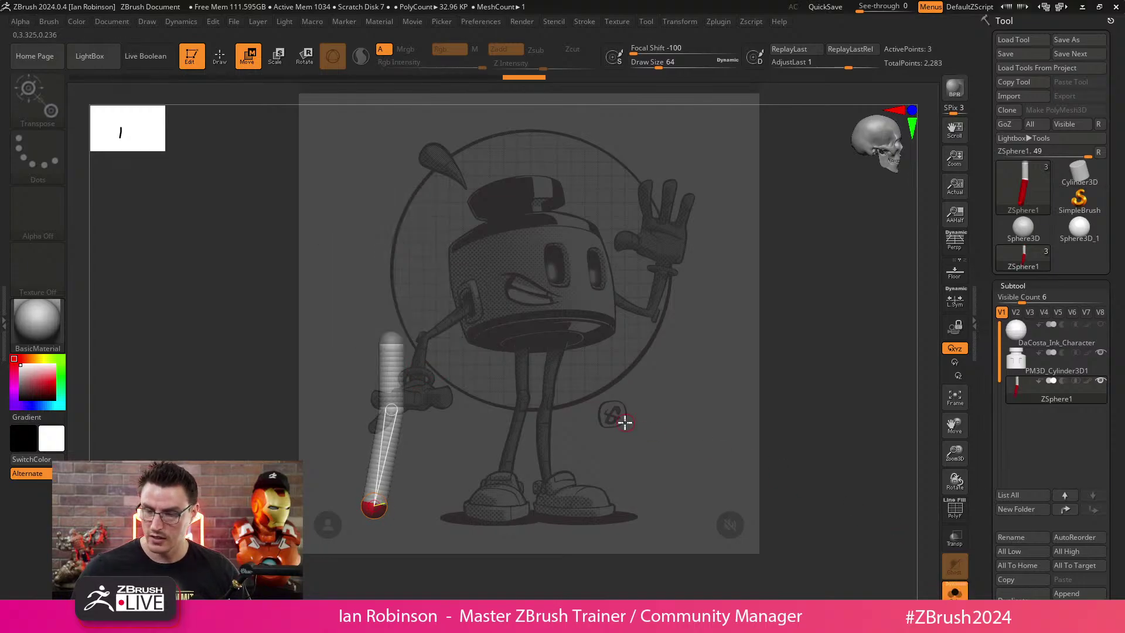
left_click_drag(393, 337, 391, 337)
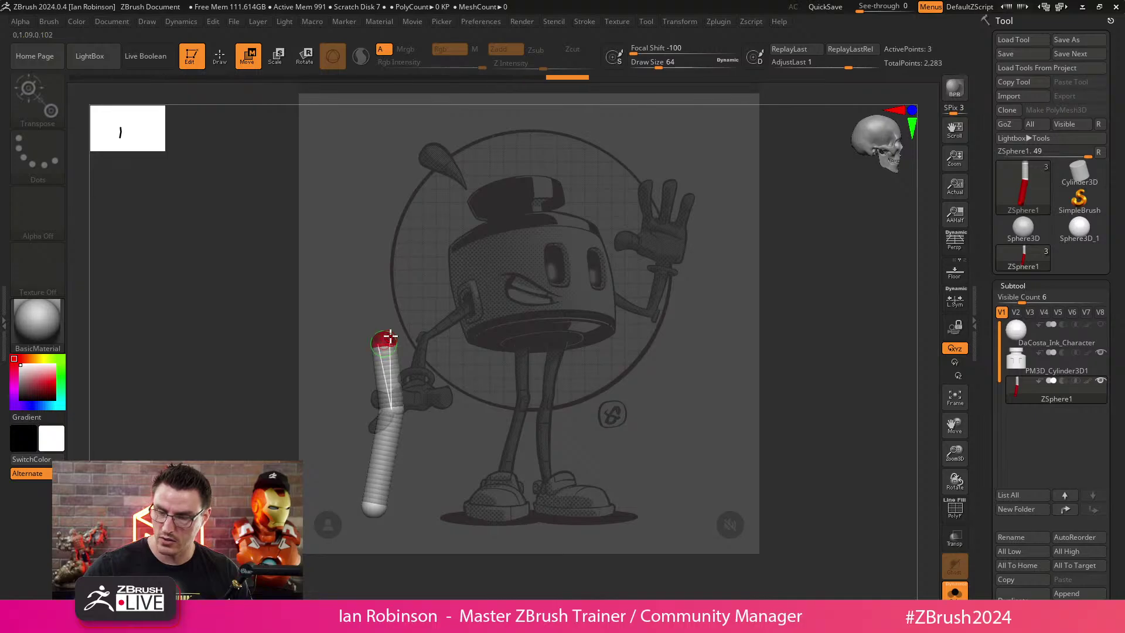
key("alt+s")
Preview the leg's adaptive skin with PolyFrame on and the reference hidden, examine its mesh density, and return to the ZSpheres.
left_click_drag(627, 402, 700, 351)
key("a")
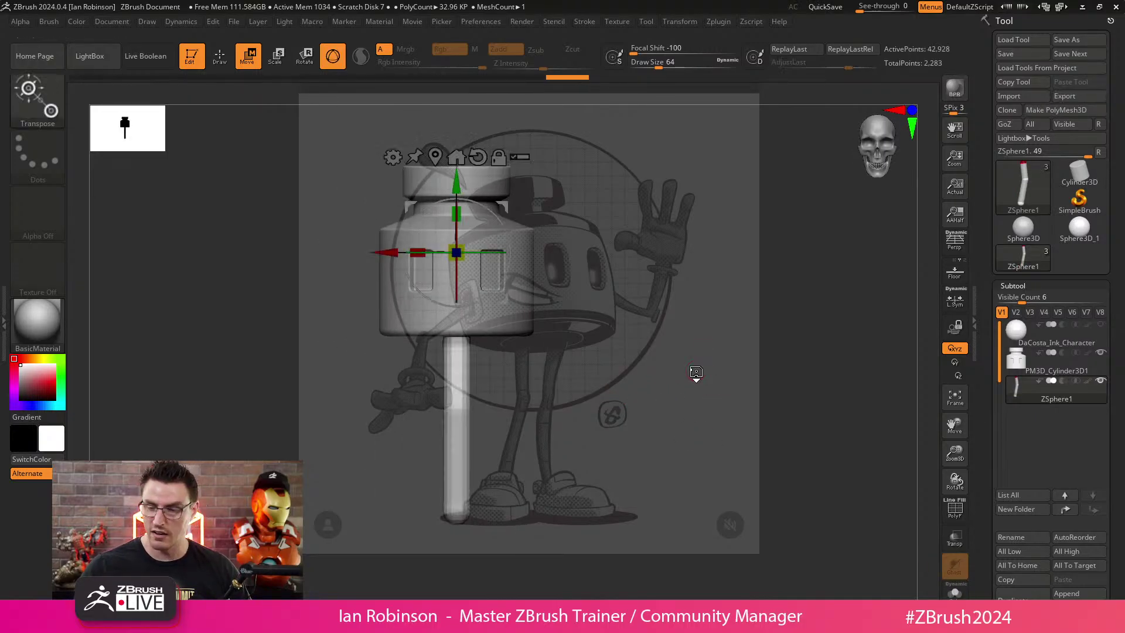
key("q")
mouse_move(718, 467)
left_mouse_down()
mouse_move(653, 389)
mouse_move(699, 362)
left_mouse_up()
scroll(699, 363, "up", 3)
key("shift+f")
right_click_drag(681, 422, 479, 334, "alt")
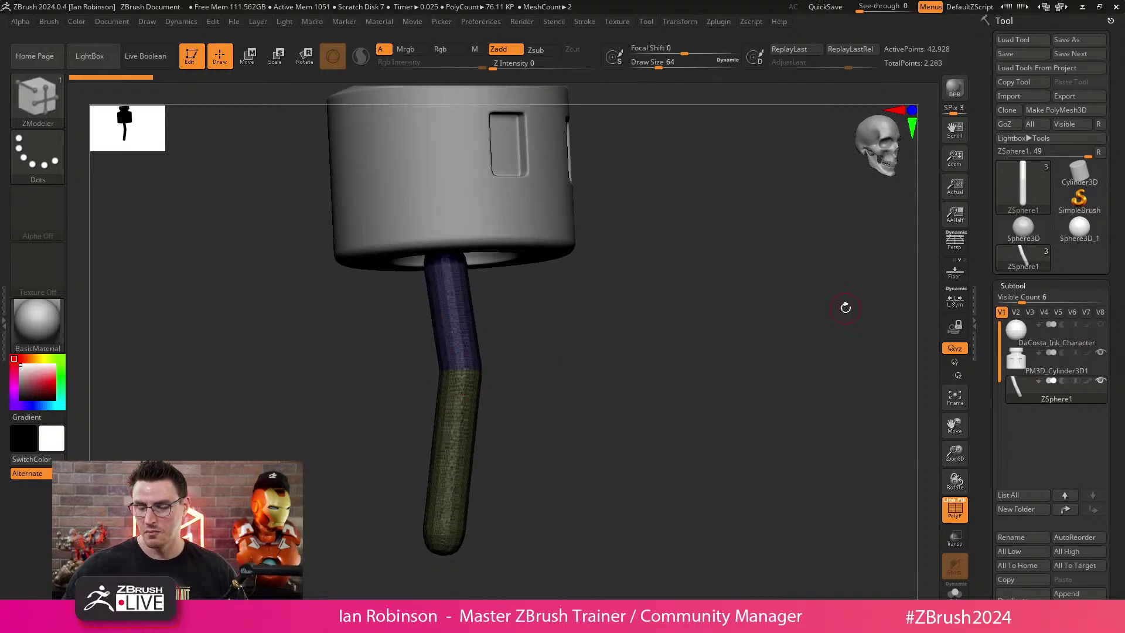
right_click_drag(681, 351, 705, 359, "shift")
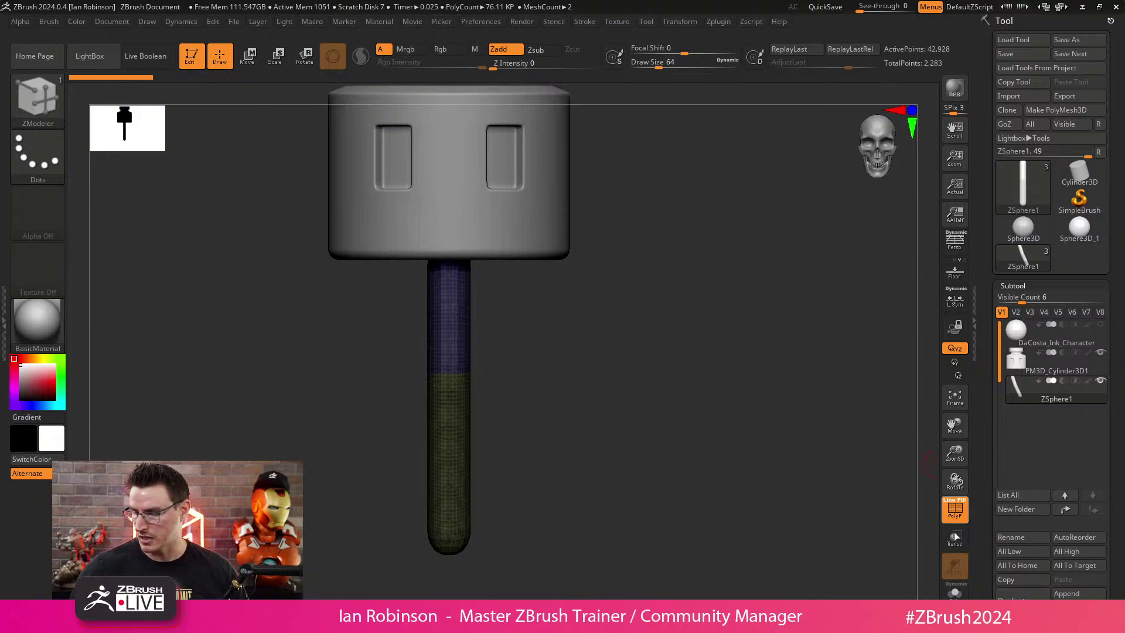
key("a")
Isolate the leg and move its top ZSphere up so the leg reaches further into the bottle.
mouse_move(758, 459)
right_mouse_down()
mouse_move(736, 417)
mouse_move(761, 411)
right_mouse_up()
key("alt+shift+s")
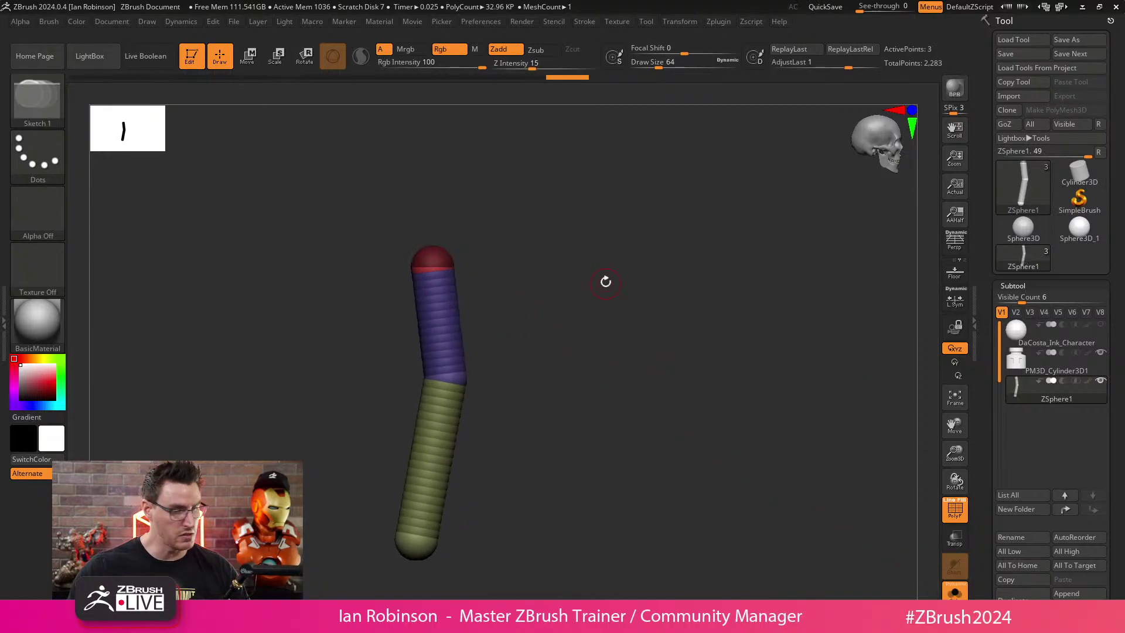
key("w")
left_click_drag(434, 256, 433, 237)
key("Tab")
right_click_drag(721, 420, 690, 406, "shift")
key("Tab")
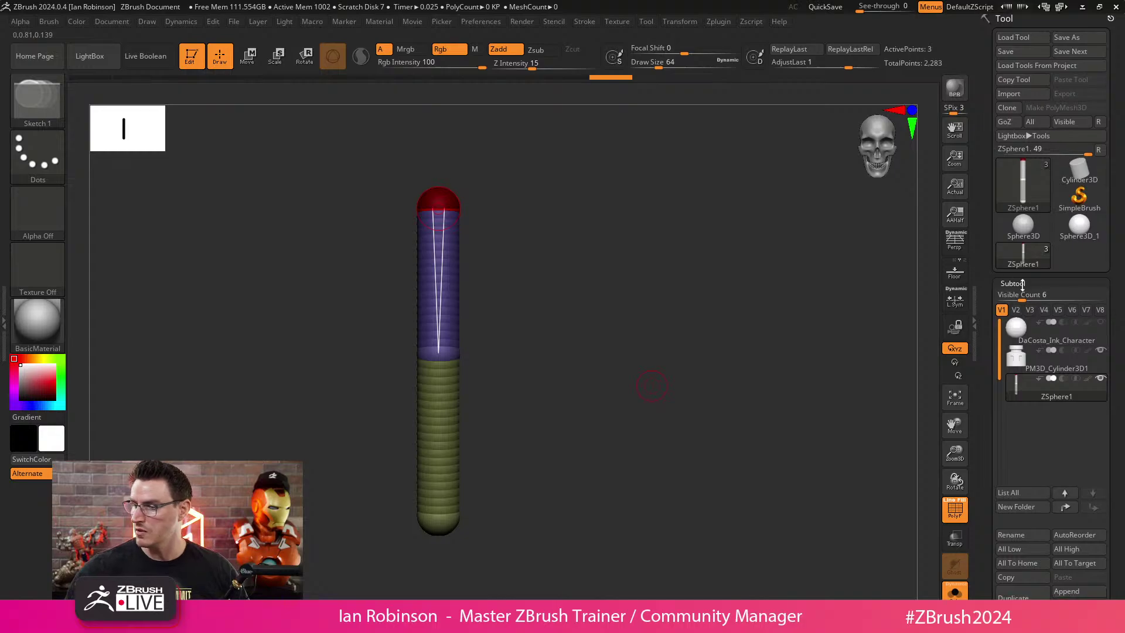
Set the leg's Adaptive Skin Density to 1 and DynaMesh Resolution to 0, and preview the low-poly mesh.
left_click(1055, 285)
left_click(1055, 315)
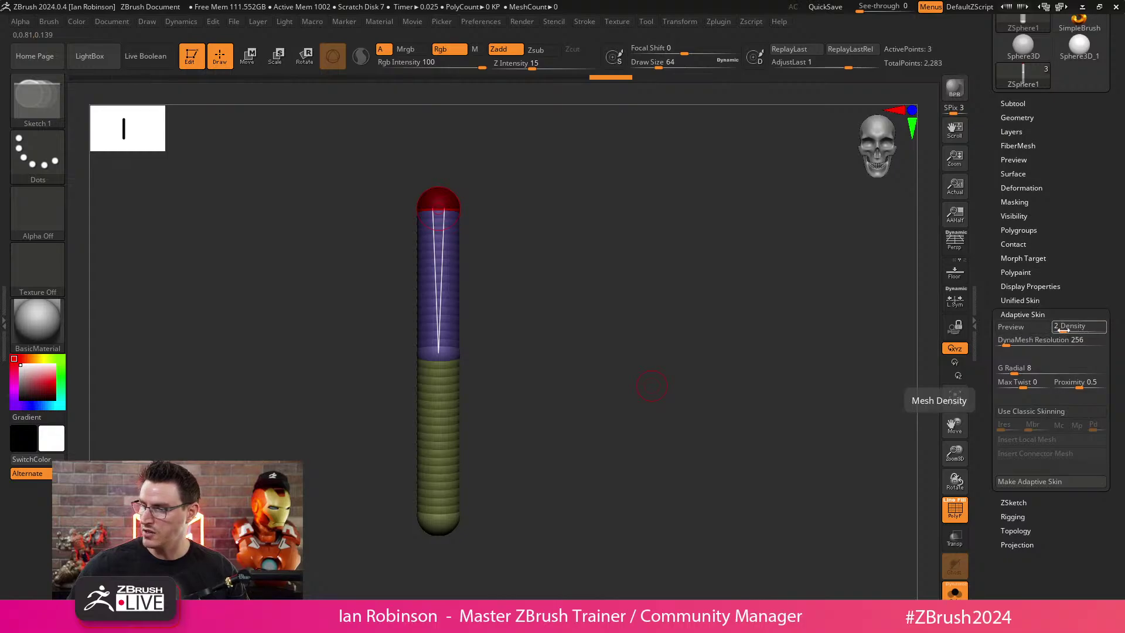
left_click_drag(1063, 330, 998, 341)
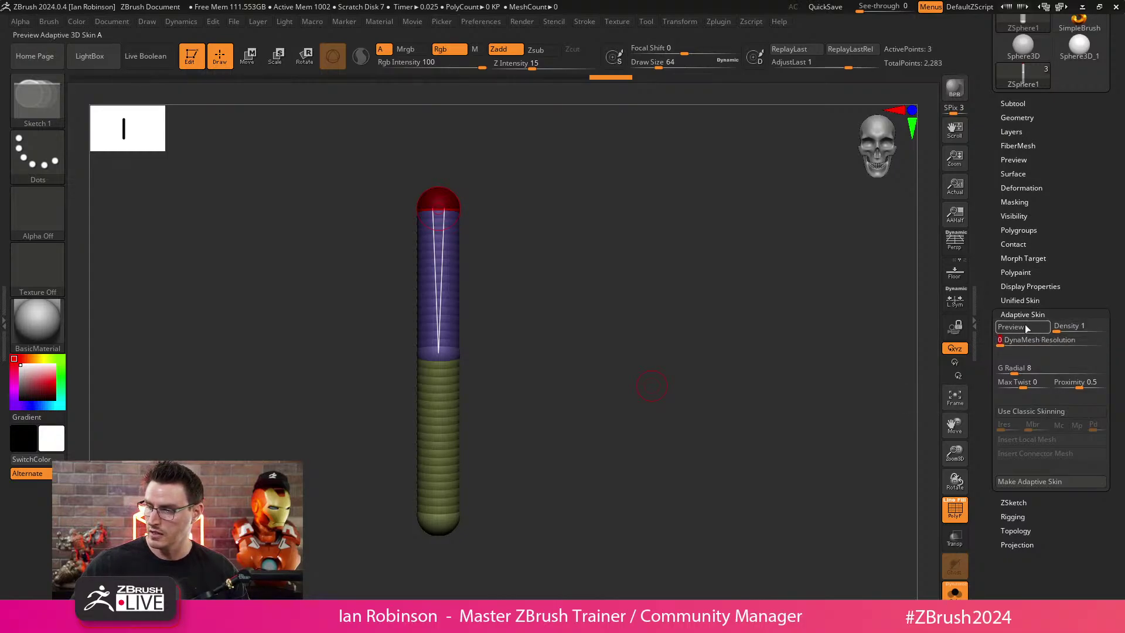
left_click(1022, 326)
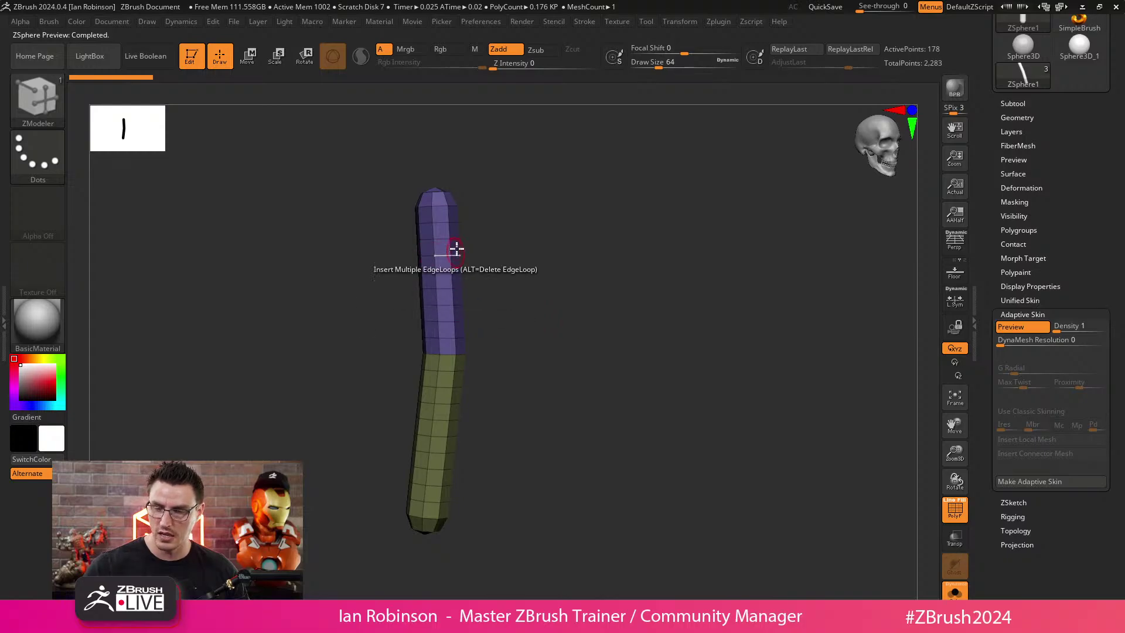
left_click_drag(519, 358, 582, 371, "shift")
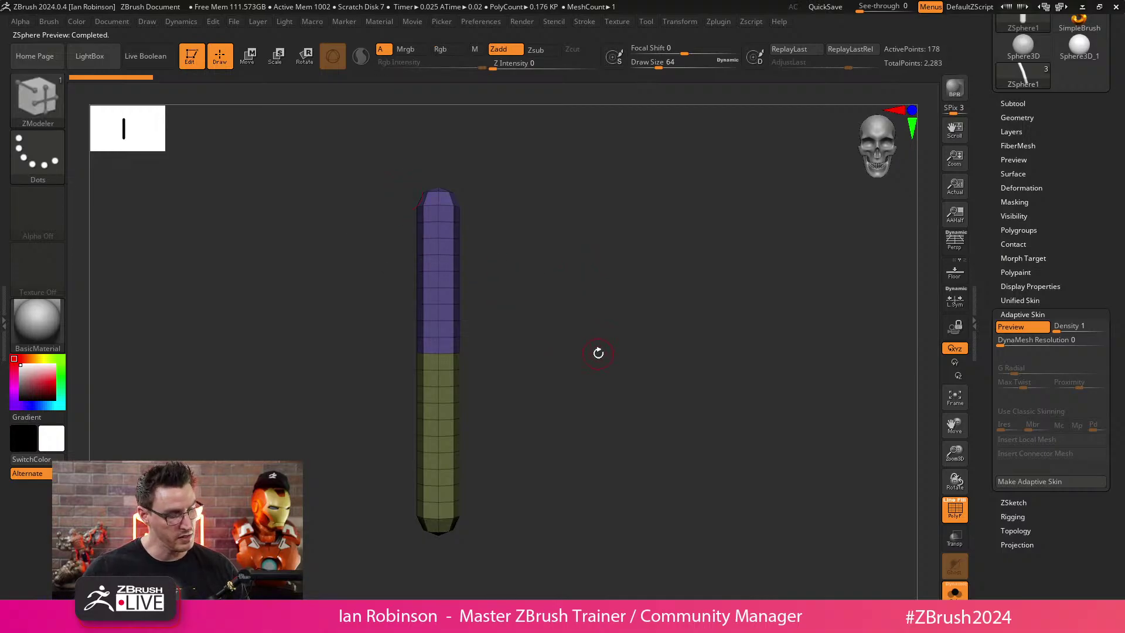
Scale down the leg's top and bottom ZSpheres to taper both ends, and show the bottle and reference again.
key("a")
key("e")
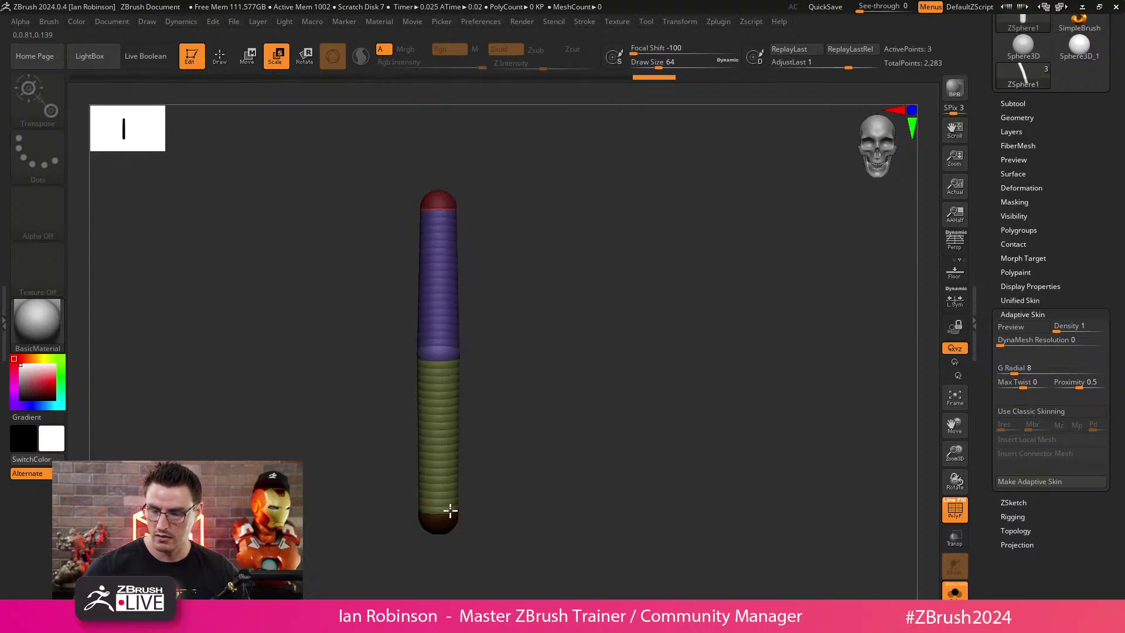
left_click_drag(461, 497, 467, 489)
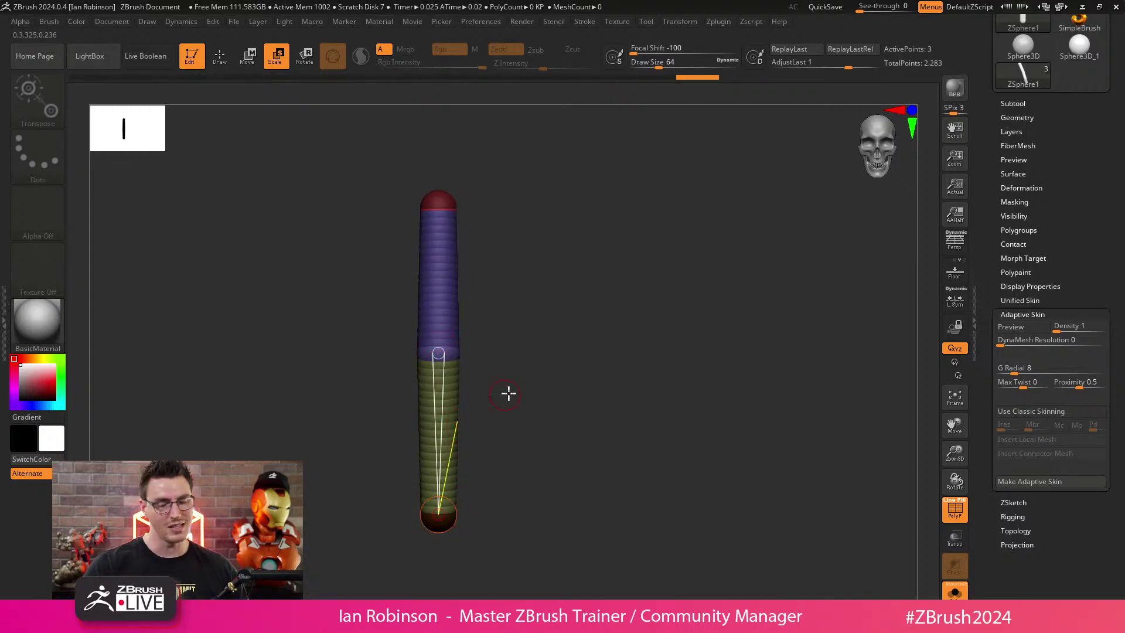
left_click(955, 592)
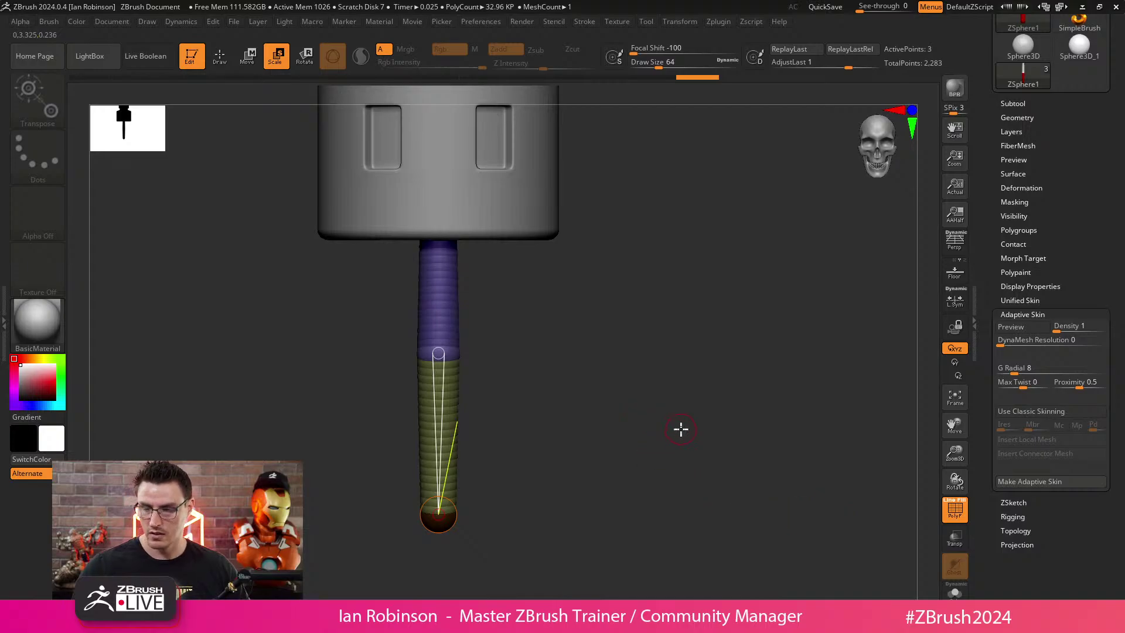
key("shift+z")
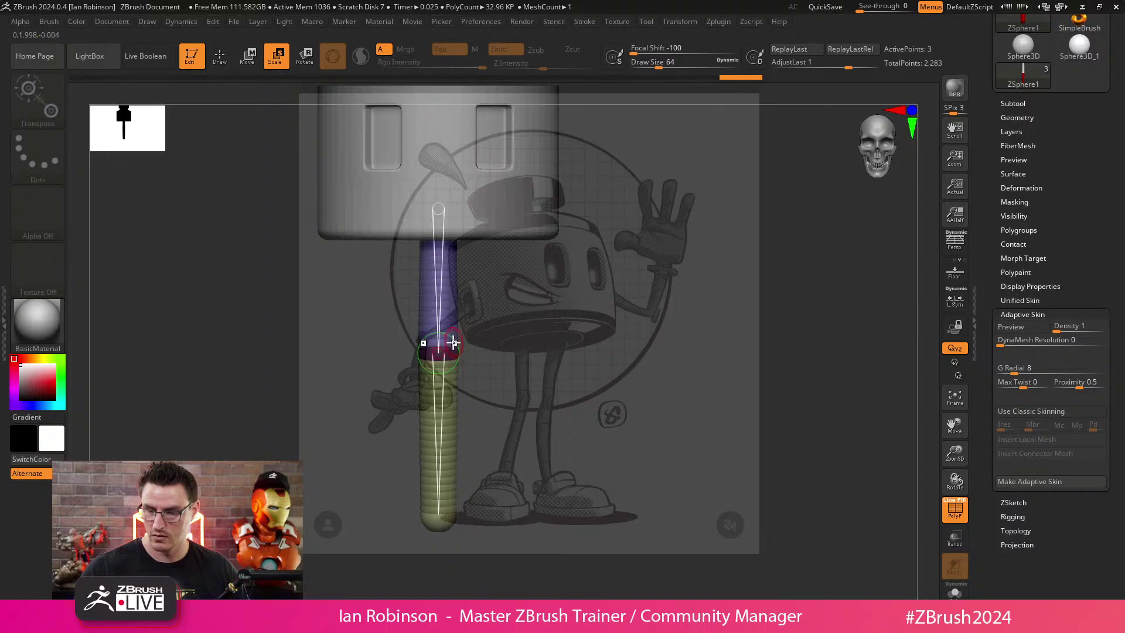
key("q")
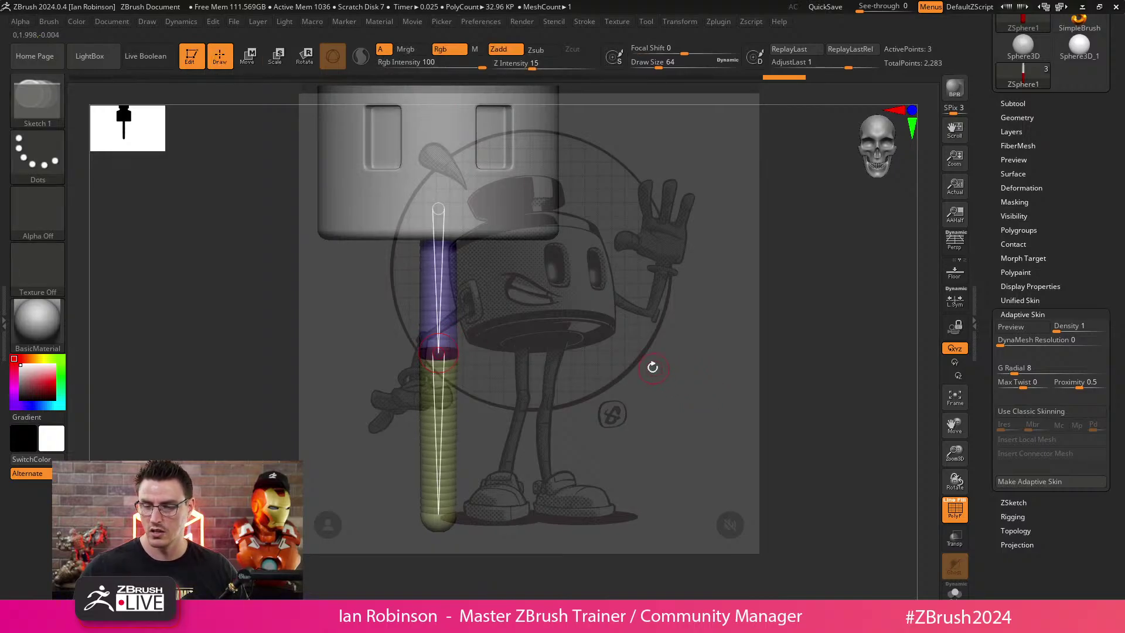
Preview the tapered leg, generate a mesh with Make Adaptive Skin, and switch to the Skin_ZSphere1 tool.
key("a")
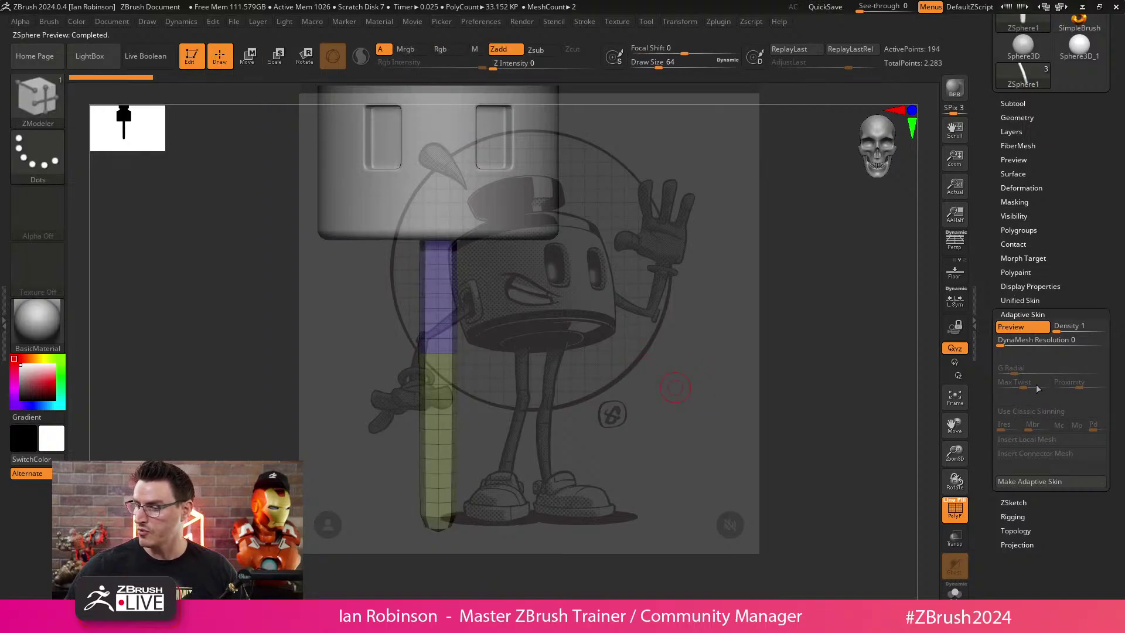
left_click(1033, 481)
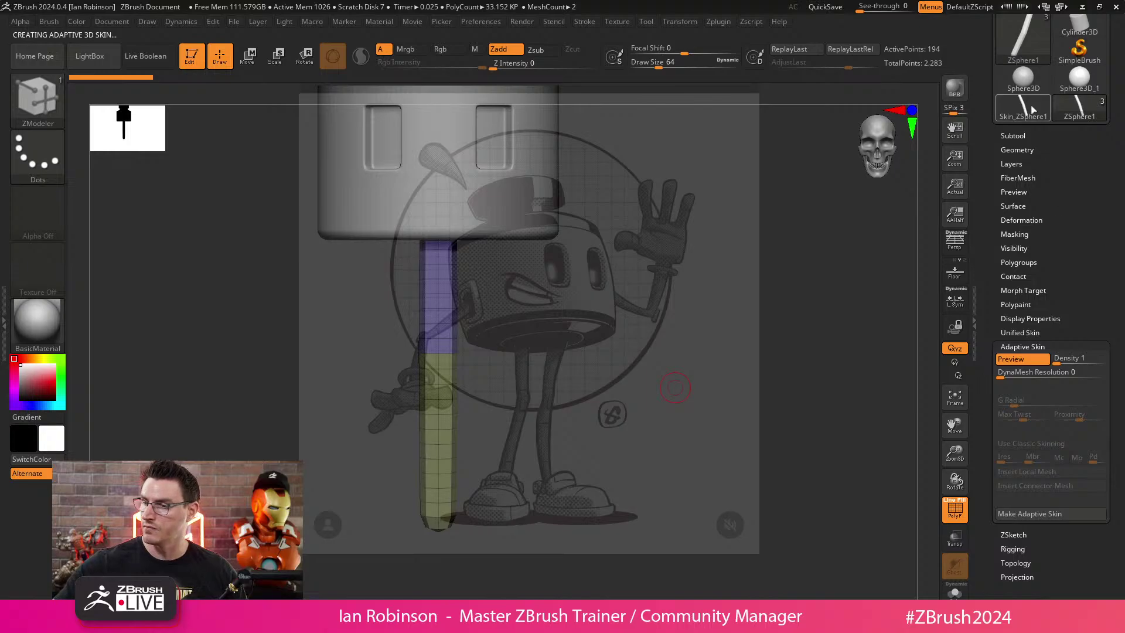
left_click(1034, 117)
Hide the polyframe and reference, copy the Skin_ZSphere1 mesh, and paste it as a subtool into the ZSphere1 tool.
key("shift+f")
key("shift+z")
left_click_drag(650, 384, 691, 369)
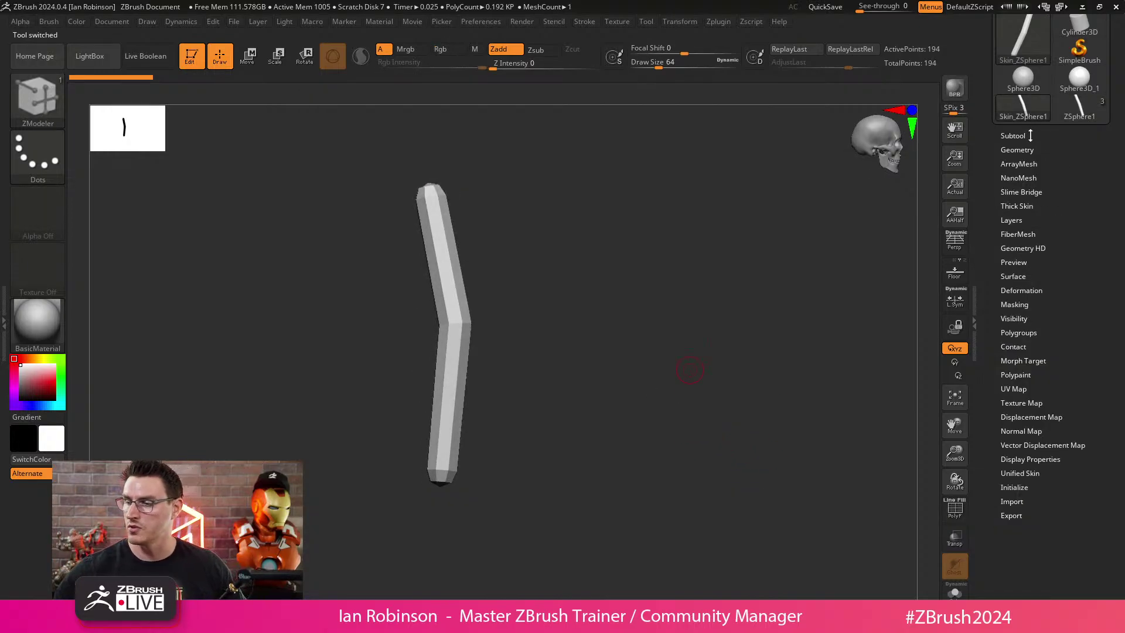
left_click(1013, 136)
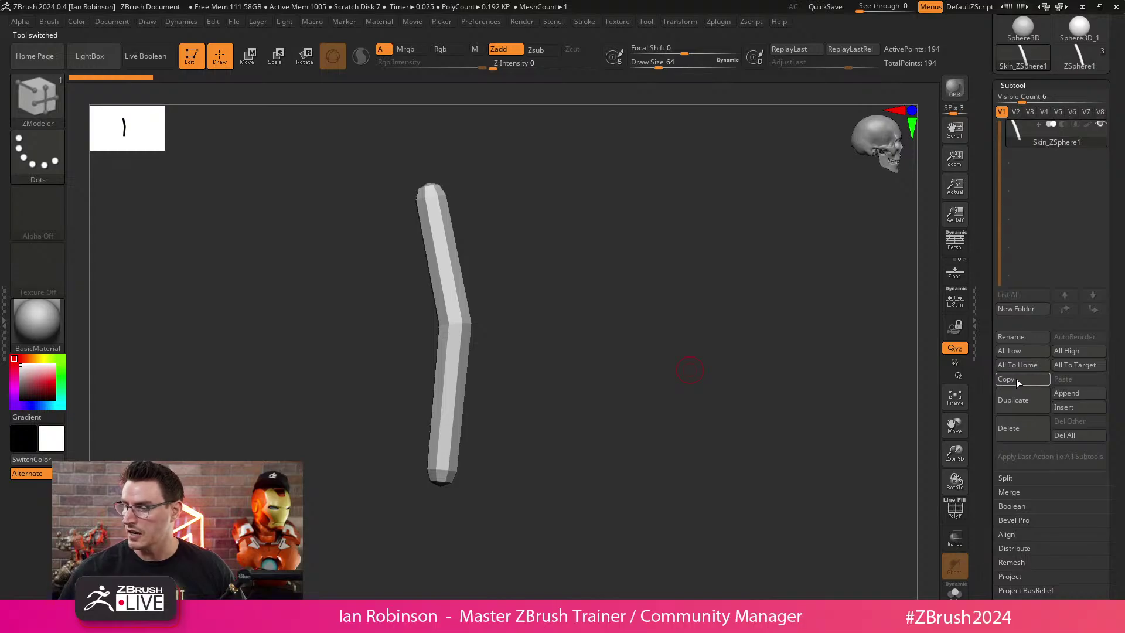
left_click(1016, 378)
left_click(1080, 56)
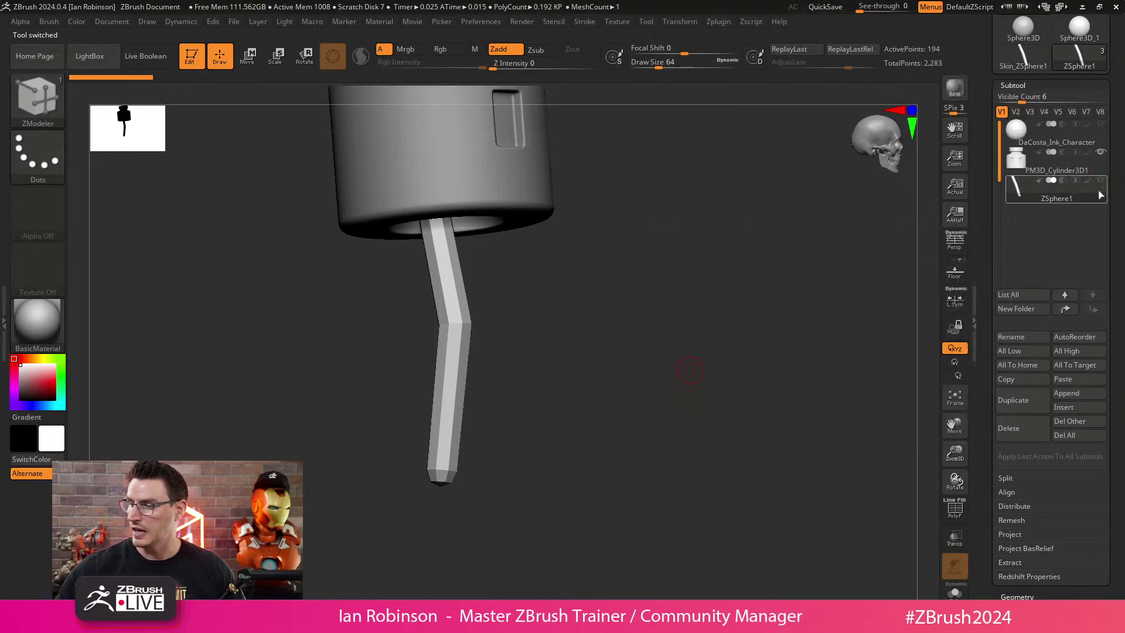
left_click(1063, 378)
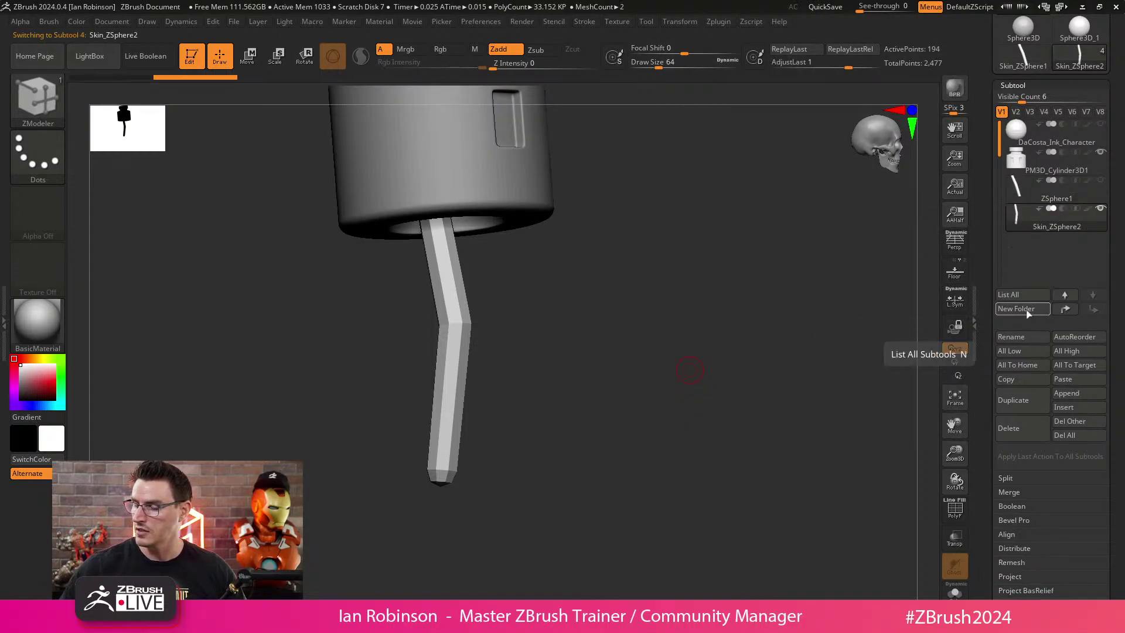
Rename the pasted leg mesh subtool as Legs.
left_click(1021, 337)
key("BackSpace")
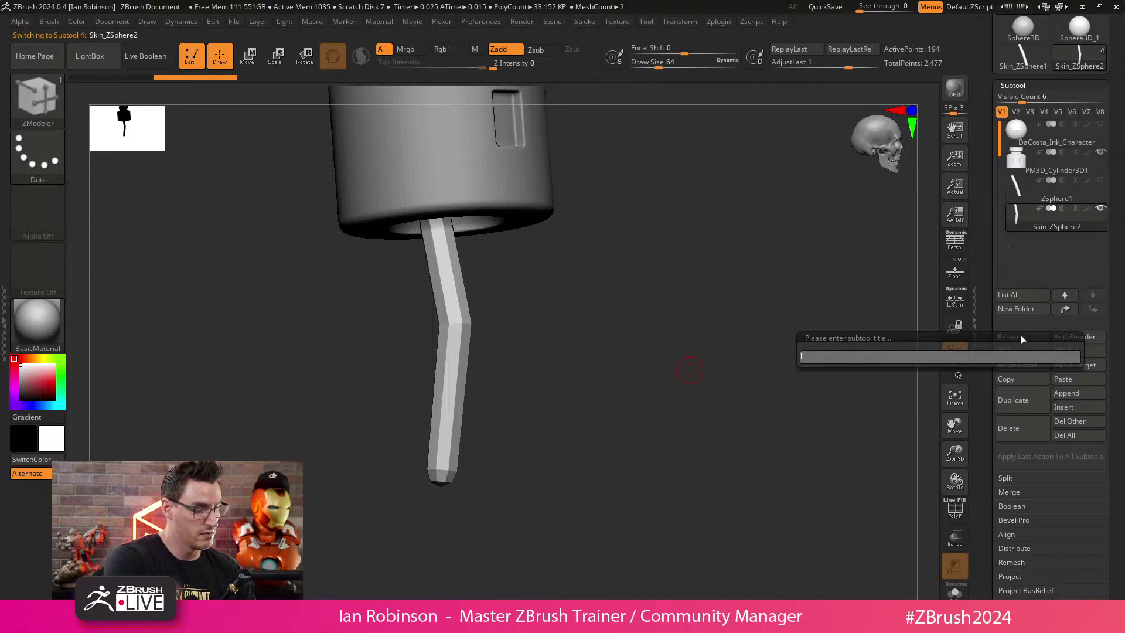
key("Return")
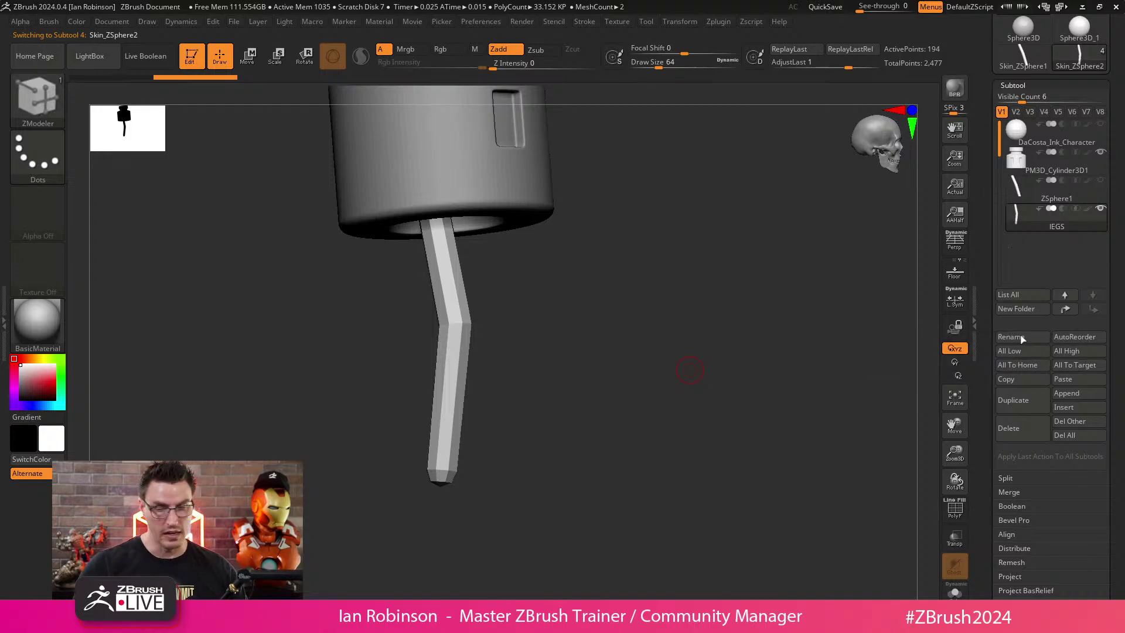
left_click(1020, 338)
key("BackSpace")
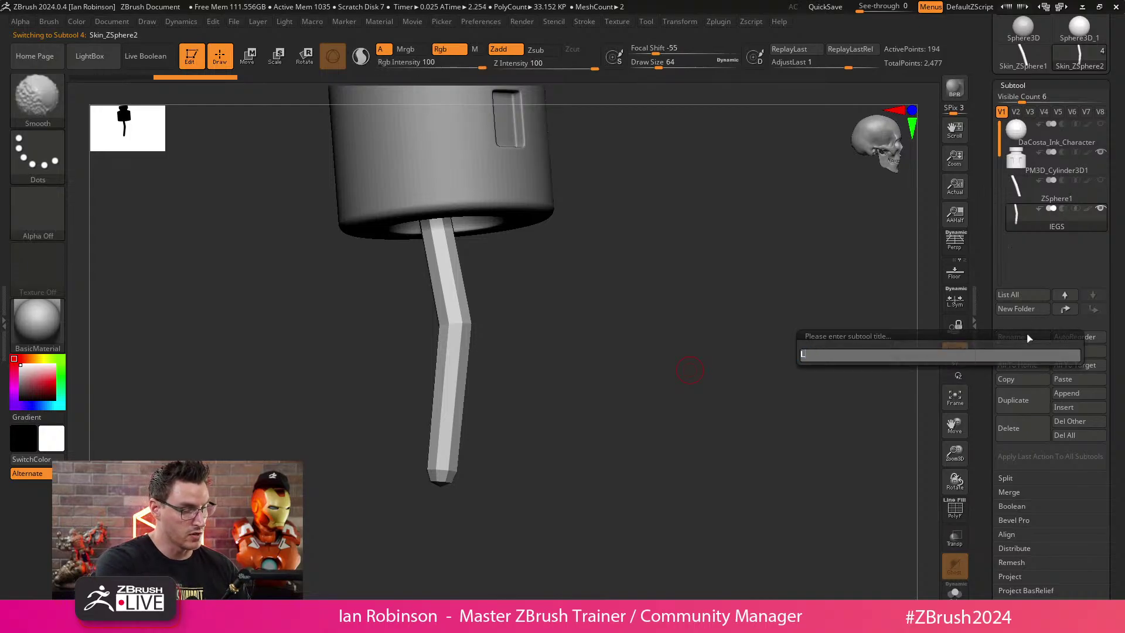
type("Legs")
key("Return")
Center the move gizmo on the leg mesh in the front view with the polyframe shown.
left_click_drag(690, 369, 720, 407, "shift")
key("w")
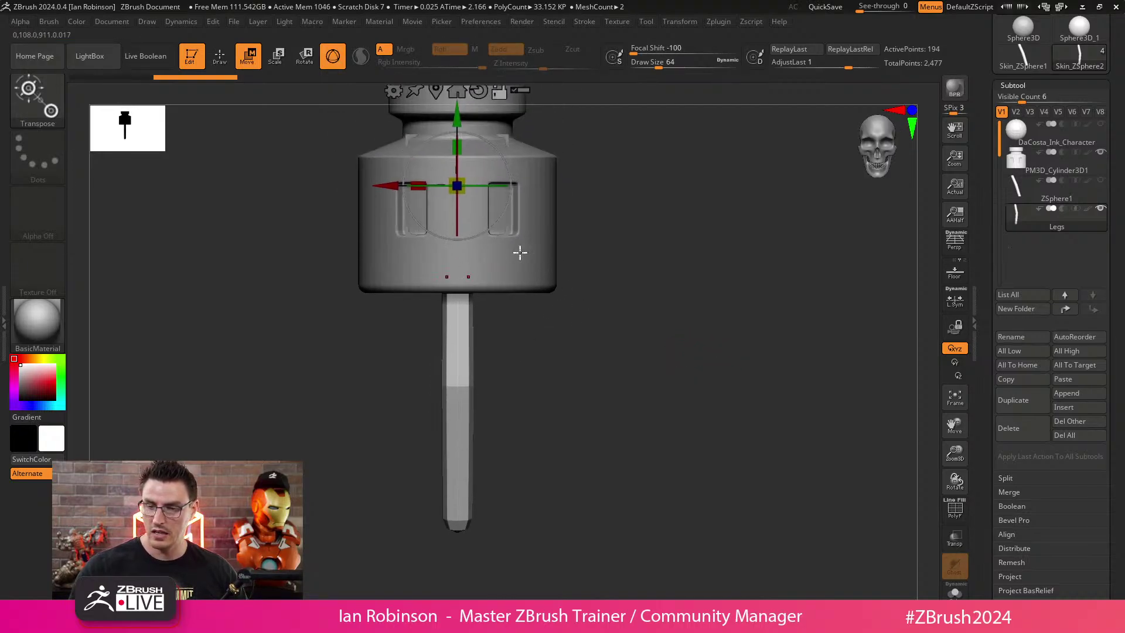
left_click_drag(582, 133, 591, 174, "alt")
left_click(444, 129)
key("shift+f")
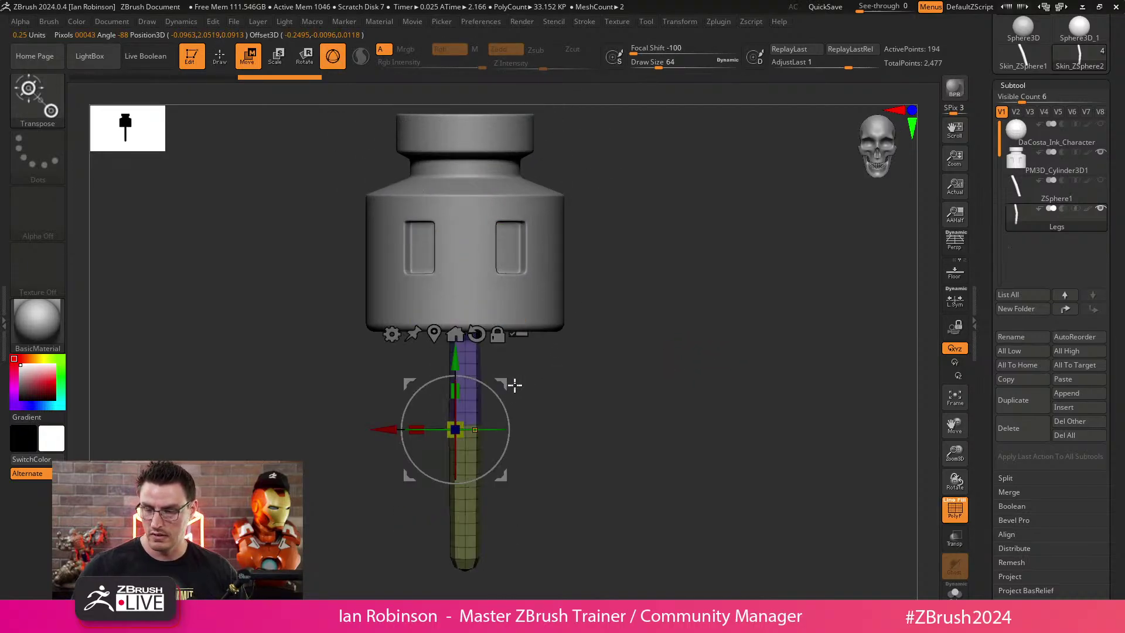
left_click_drag(512, 386, 487, 345, "shift")
left_click(438, 333)
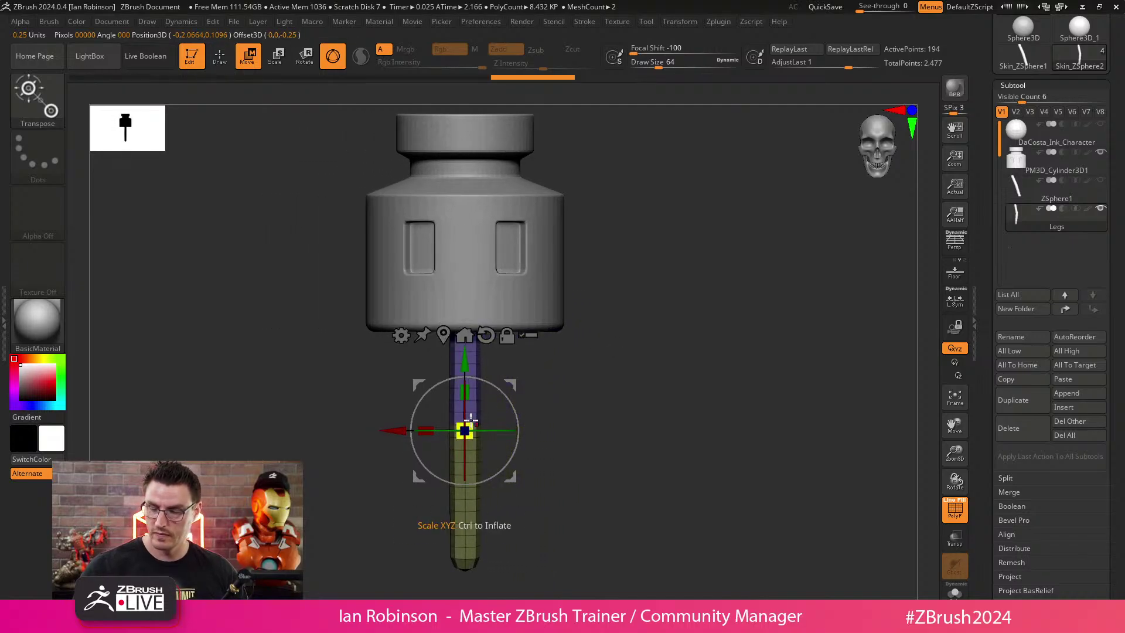
Check the leg in isolation, then show the bottle and reference and move the leg sideways along X toward the drawn leg.
left_click_drag(468, 425, 461, 447)
left_click(954, 590)
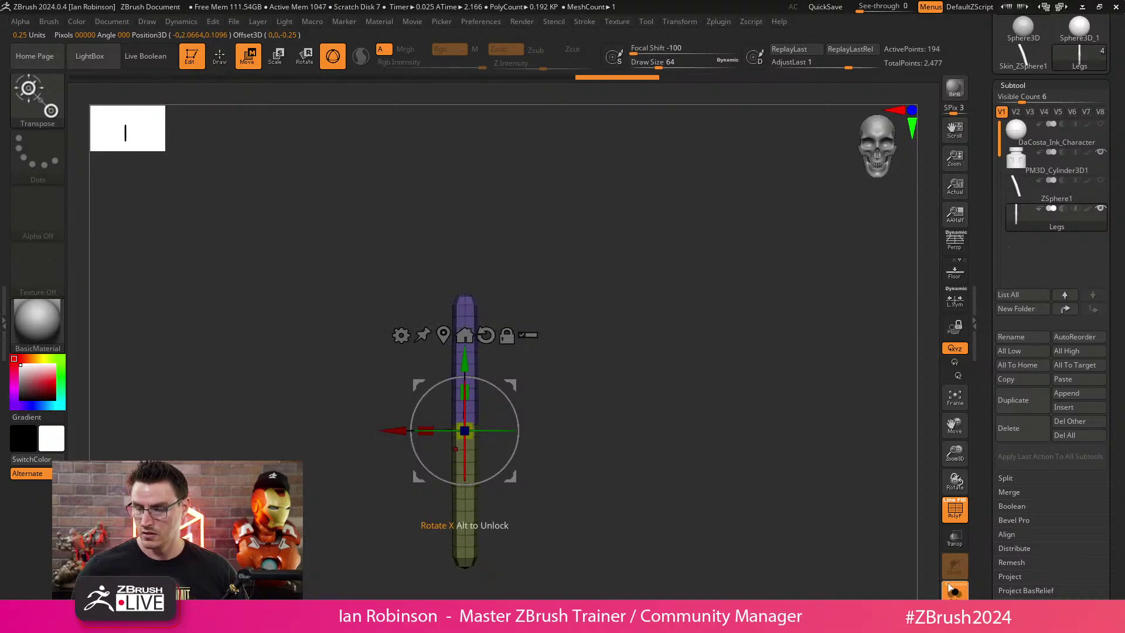
left_click(953, 590)
key("shift+z")
mouse_move(848, 358)
left_mouse_down("alt")
mouse_move(811, 364)
mouse_move(850, 366)
left_mouse_up("alt")
left_click_drag(465, 433, 447, 435)
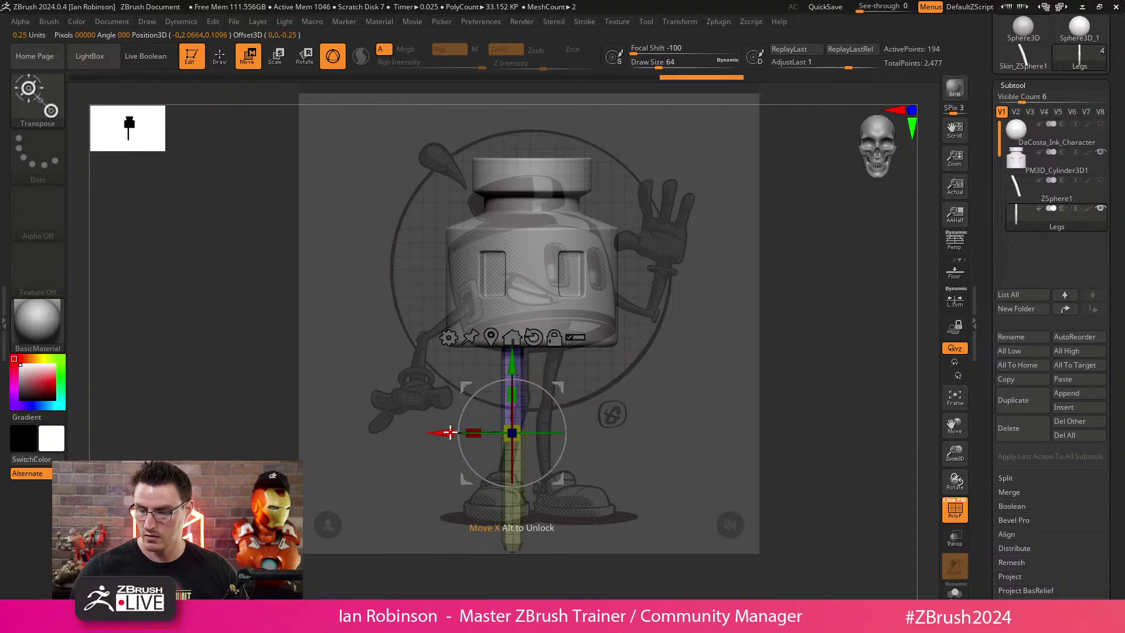
Hide the reference and check the leg's placement under the bottle from the side and front.
left_click_drag(737, 384, 751, 329)
key("shift+z")
left_click_drag(755, 425, 772, 382, "alt")
mouse_move(657, 352)
left_mouse_down("shift")
mouse_move(551, 354)
mouse_move(652, 333)
left_mouse_up("shift")
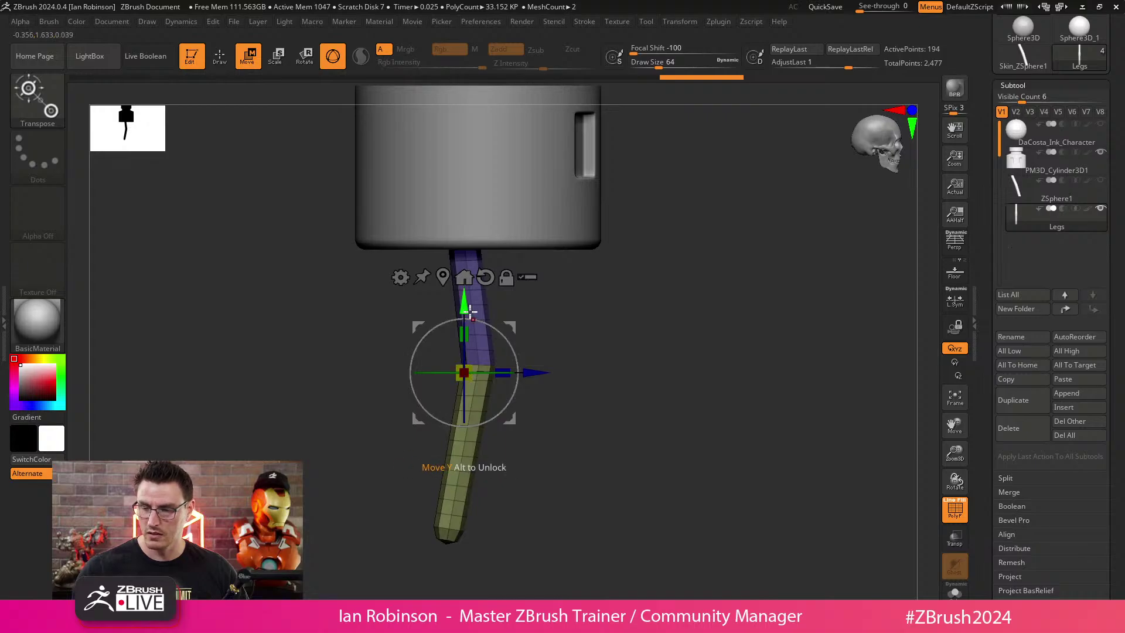
left_click_drag(568, 337, 544, 338, "shift")
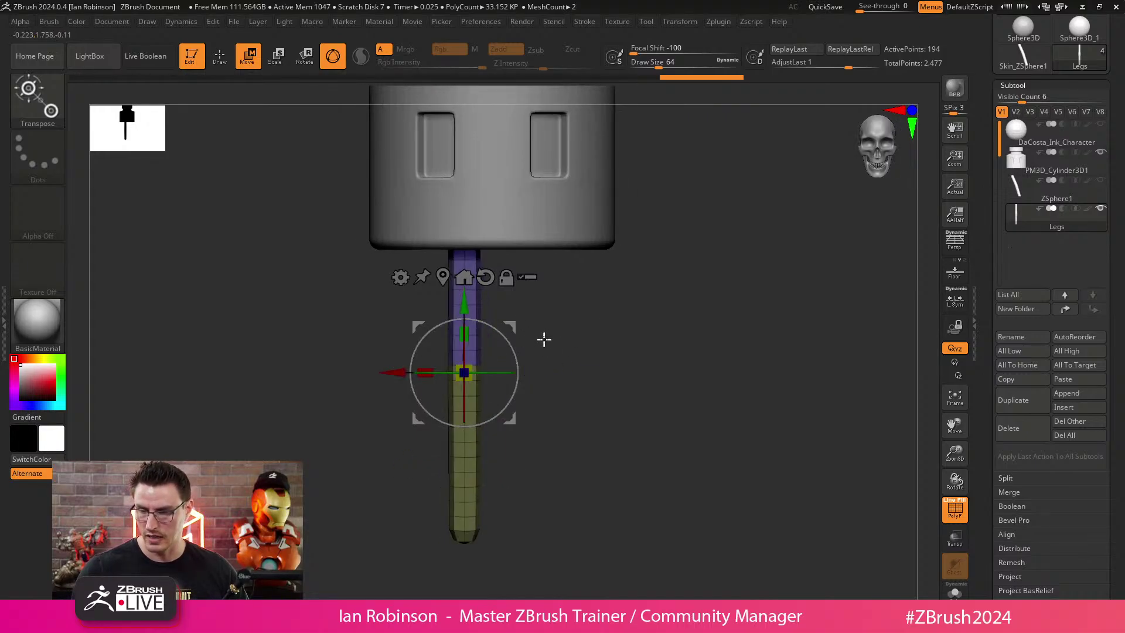
Mirror and weld the leg to create a second leg, and move both legs farther apart beneath the body.
key("q")
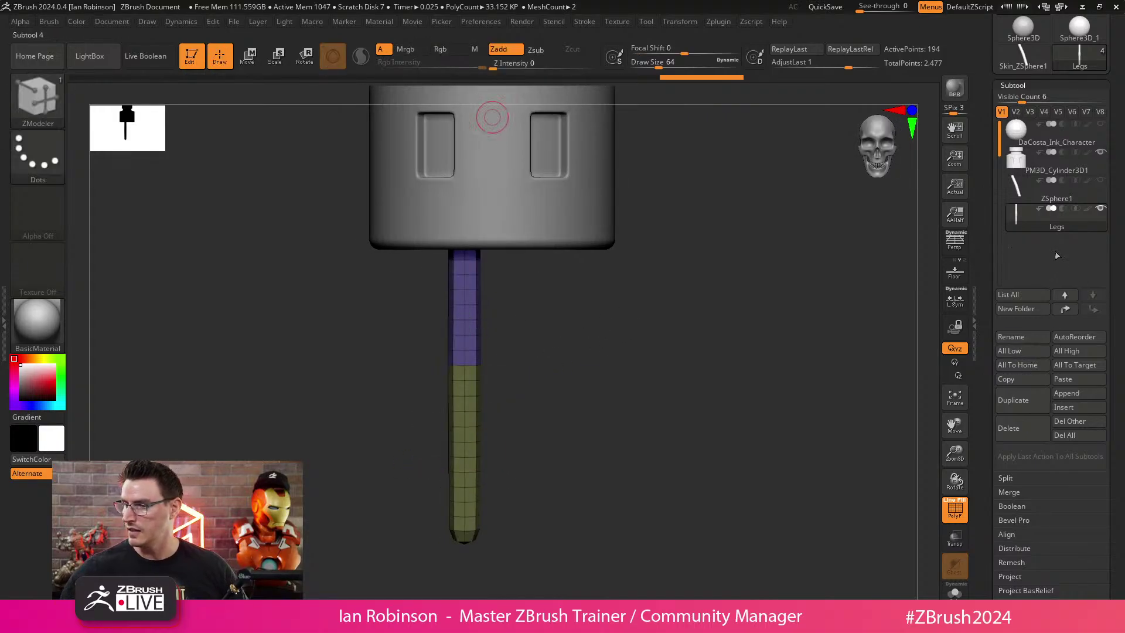
left_click(1018, 85)
left_click(1018, 99)
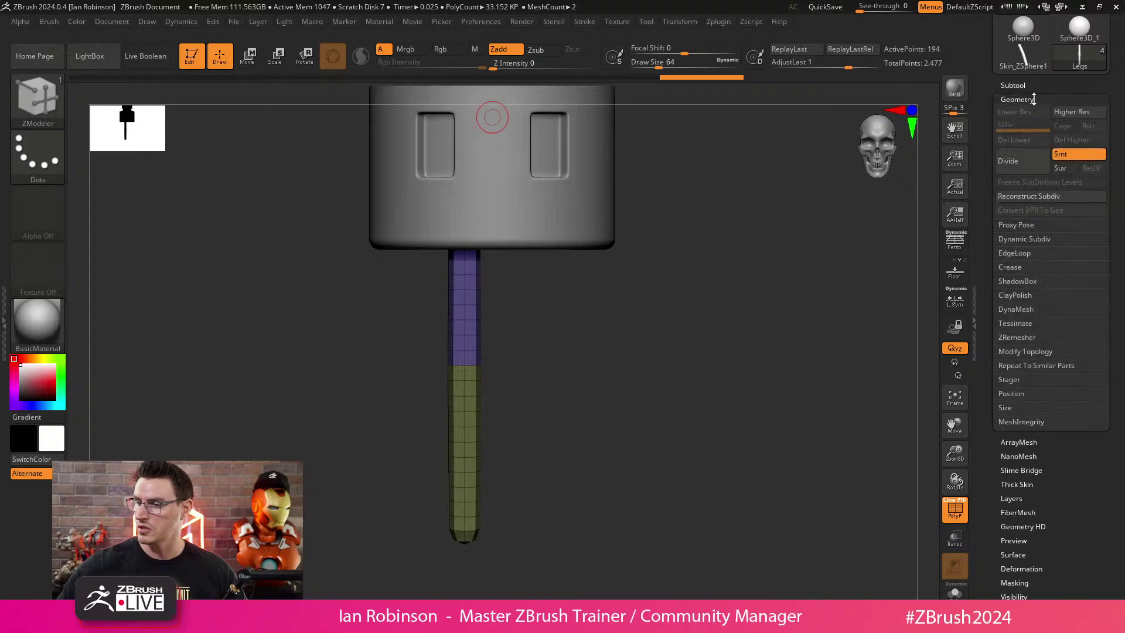
left_click(1033, 351)
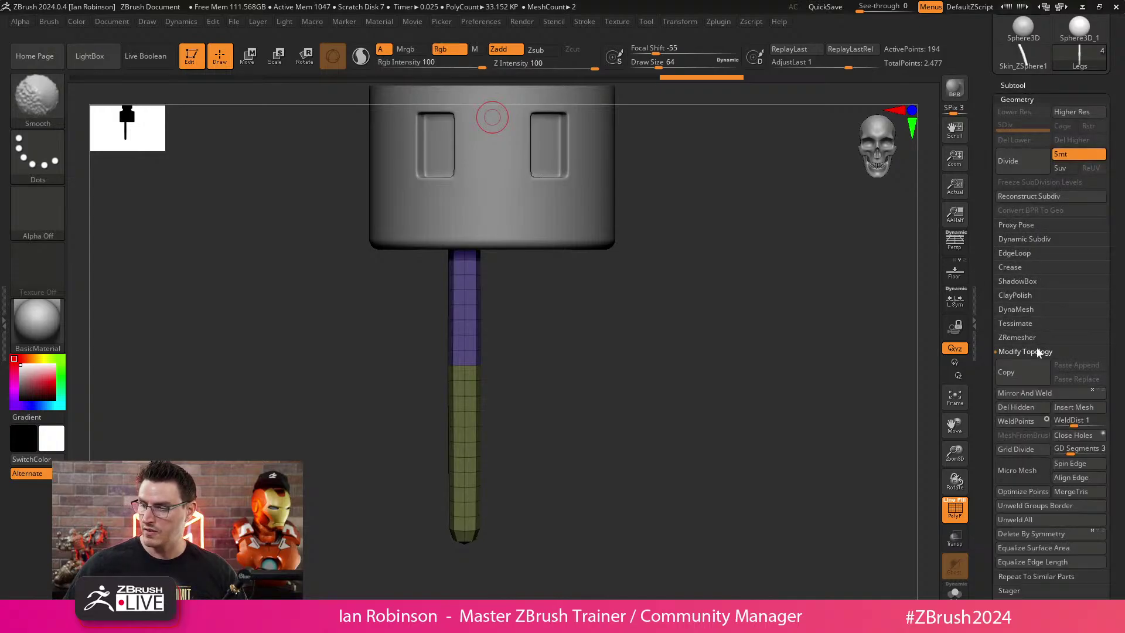
left_click(1027, 393)
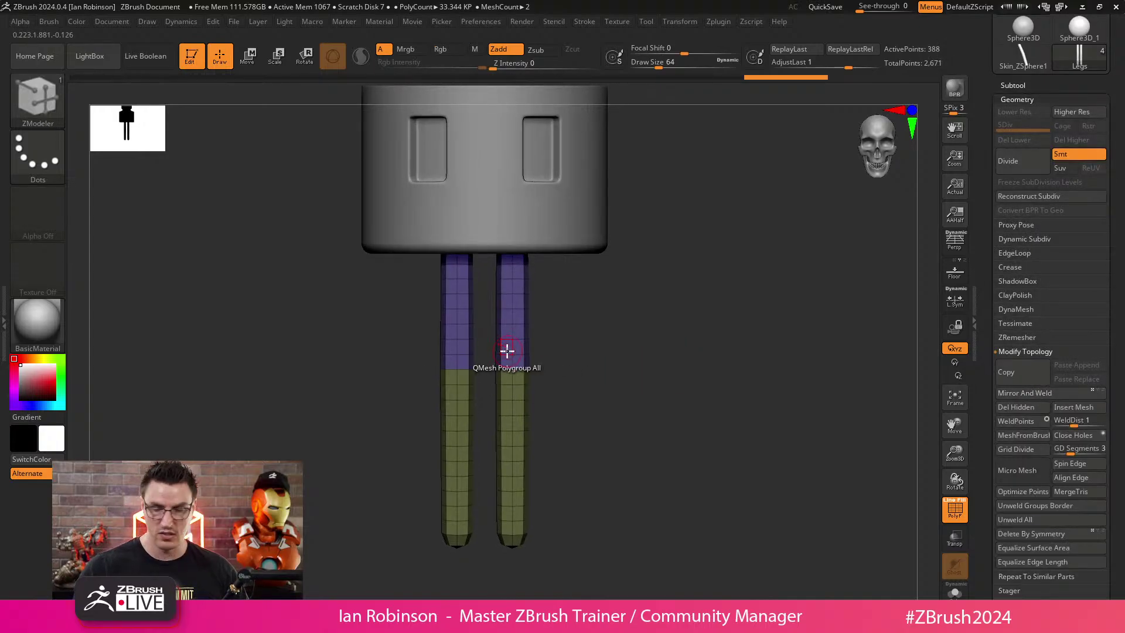
key("w")
key("q")
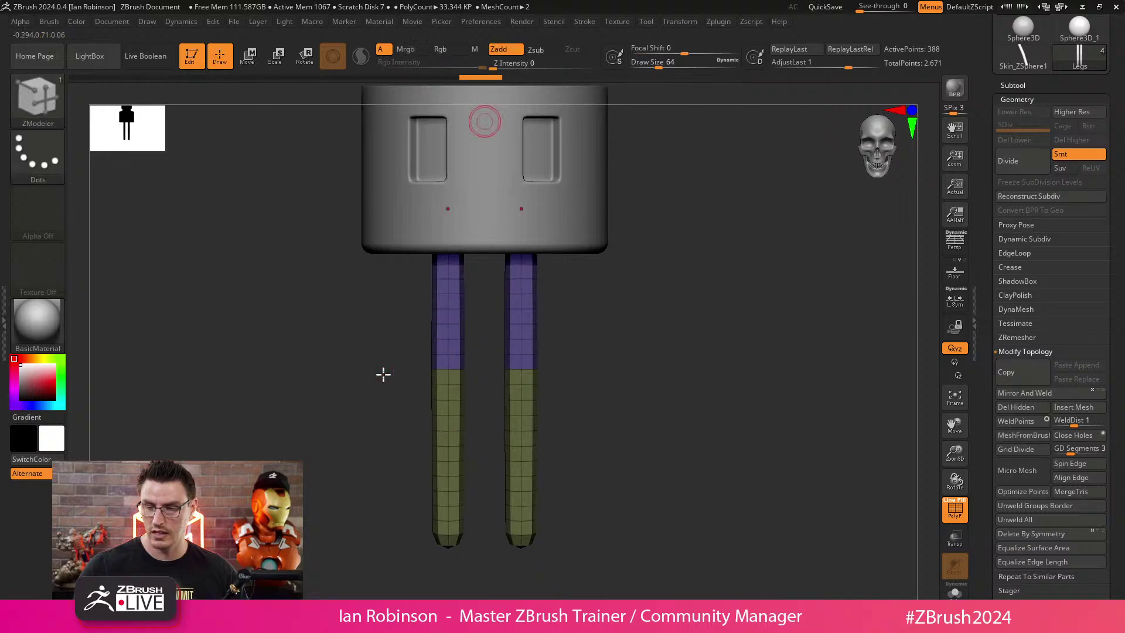
Show the Spotlight character reference, adjust its opacity, shrink it and place it beside the model, and exit Spotlight editing with the image displayed.
mouse_move(382, 371)
left_mouse_down()
mouse_move(660, 339)
mouse_move(650, 346)
mouse_move(690, 324)
mouse_move(740, 367)
left_mouse_up()
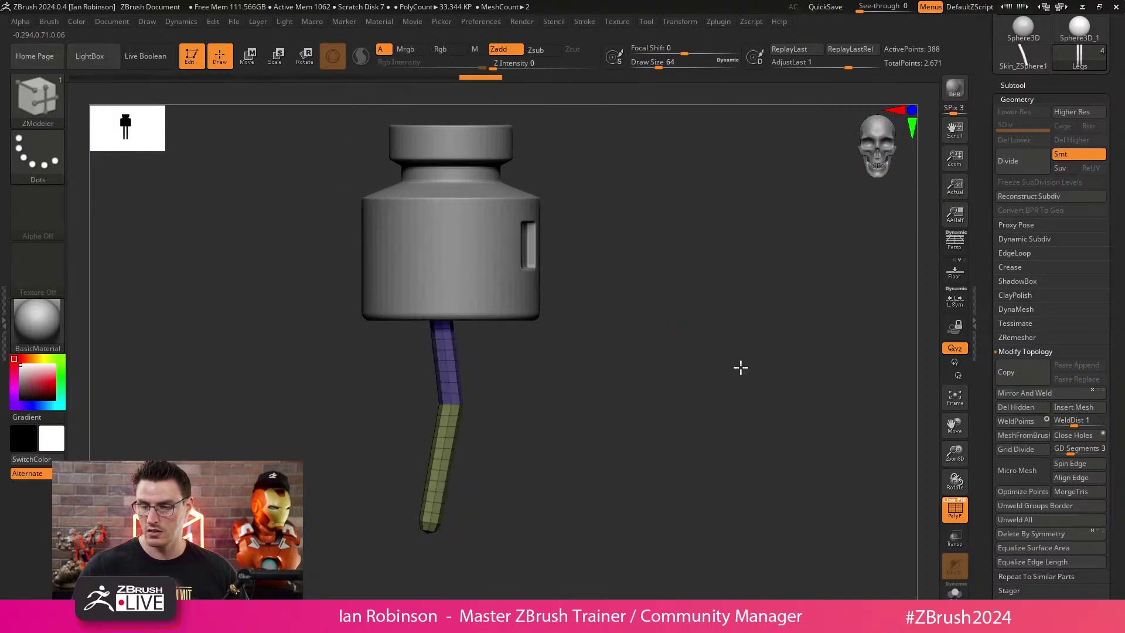
key("shift+z")
key("z")
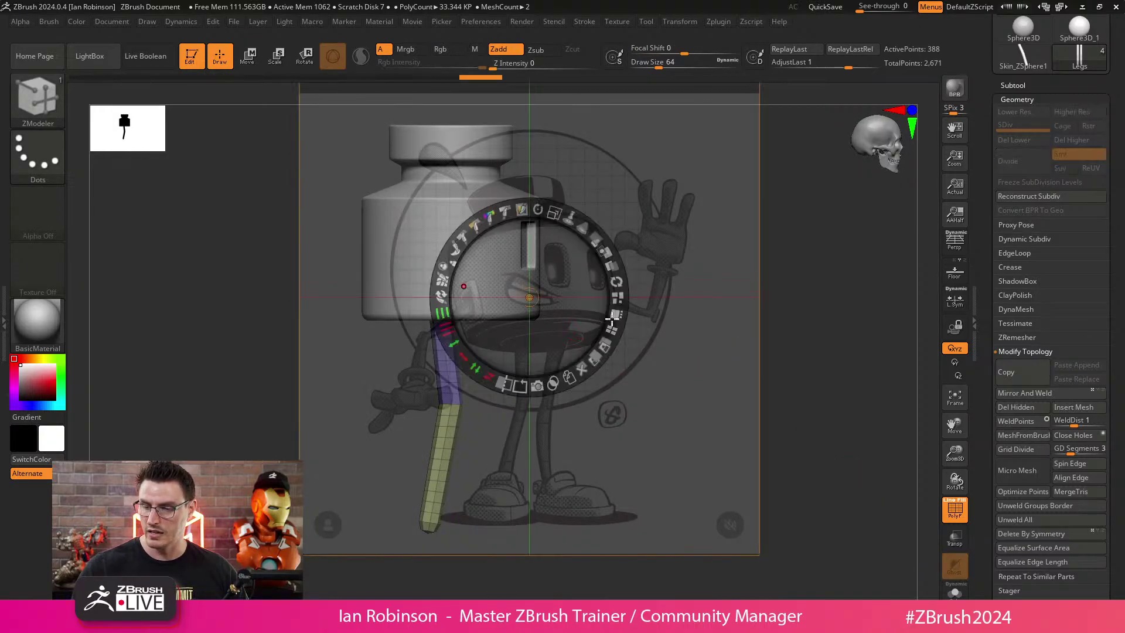
left_click_drag(591, 230, 613, 272)
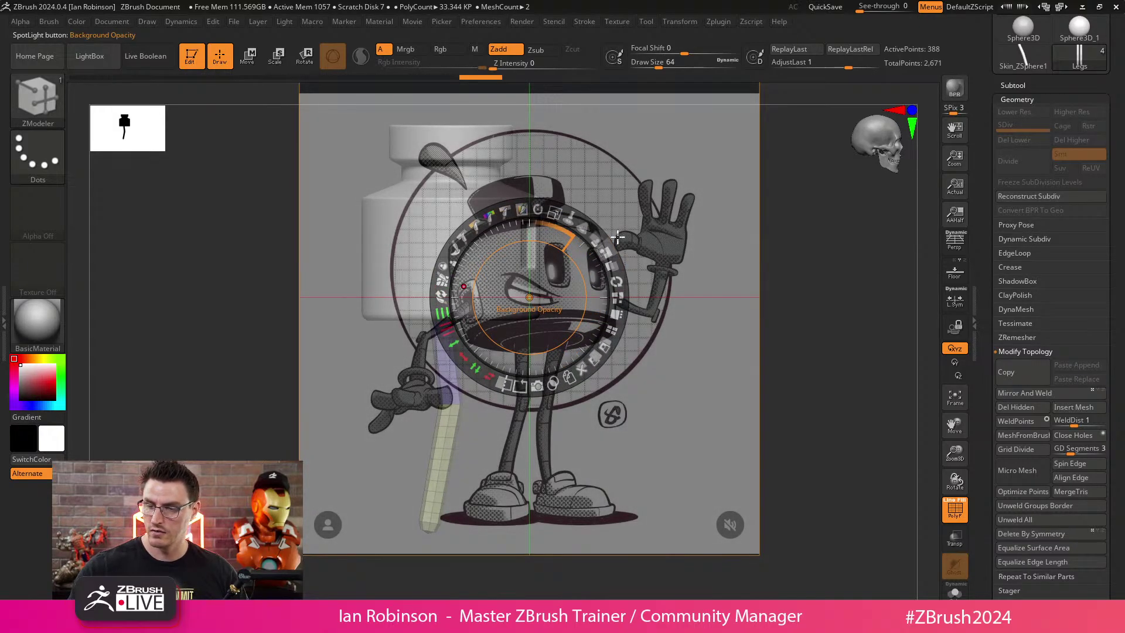
mouse_move(596, 236)
left_mouse_down()
mouse_move(603, 252)
mouse_move(597, 242)
left_mouse_up()
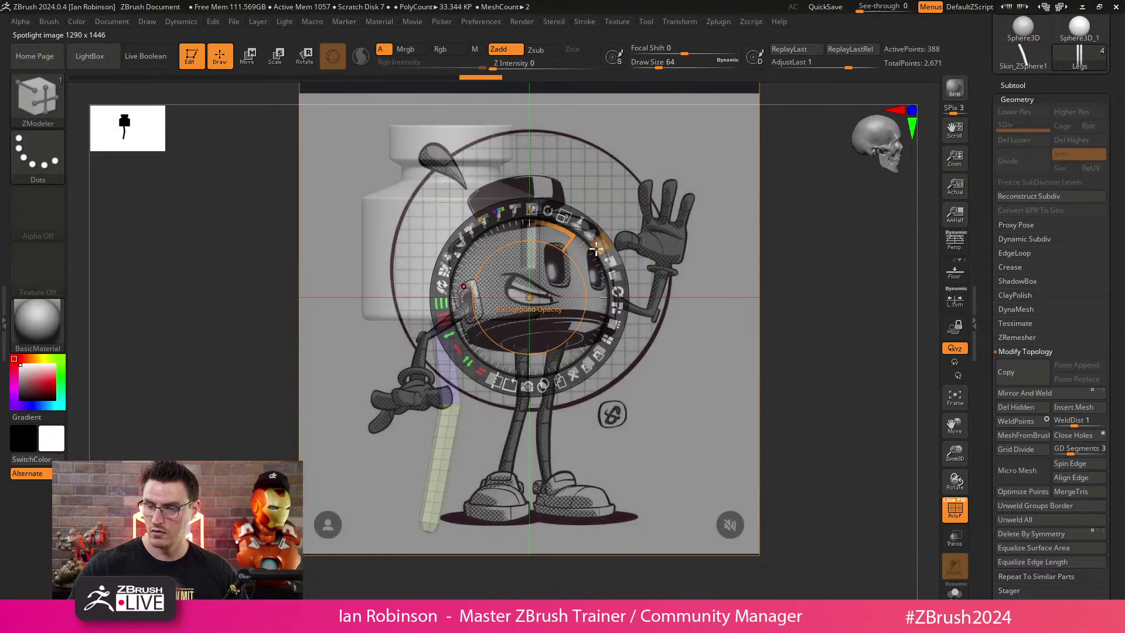
left_click_drag(558, 211, 206, 219)
left_click_drag(245, 294, 249, 275)
key("shift+z")
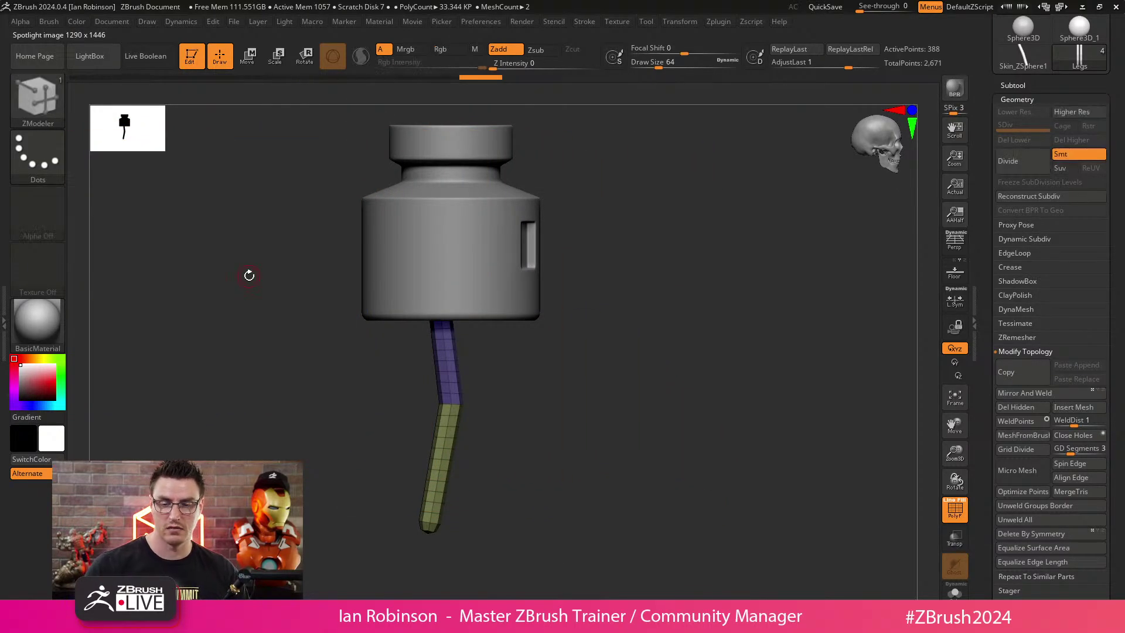
key("shift+z")
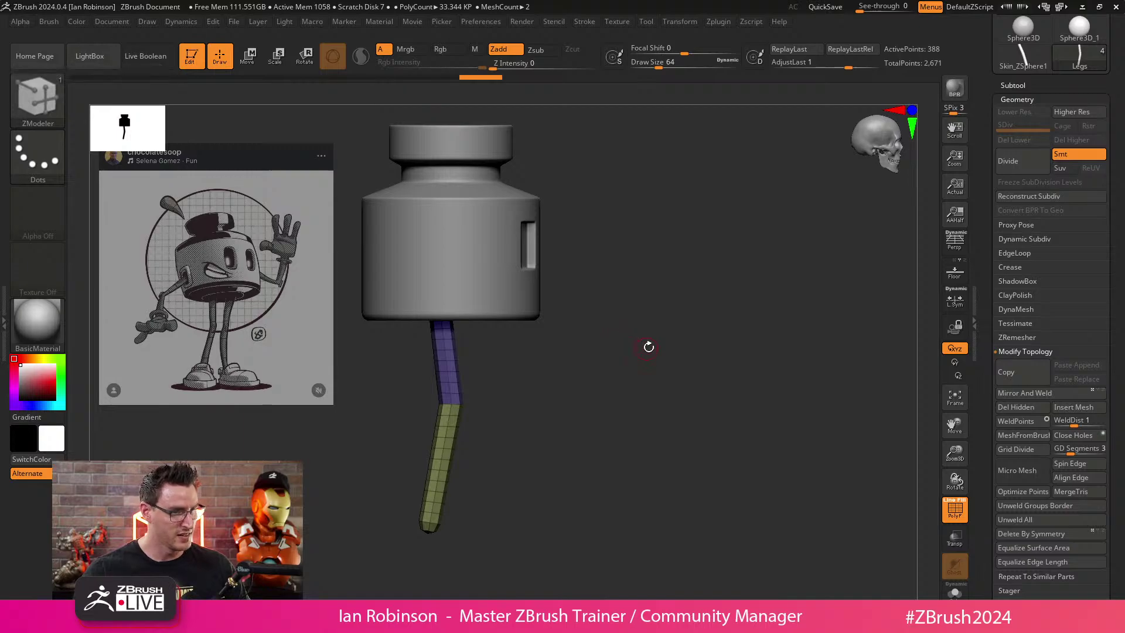
Make both legs thinner to match the reference and turn on dynamic subdivision for them.
scroll(684, 324, "up", 4)
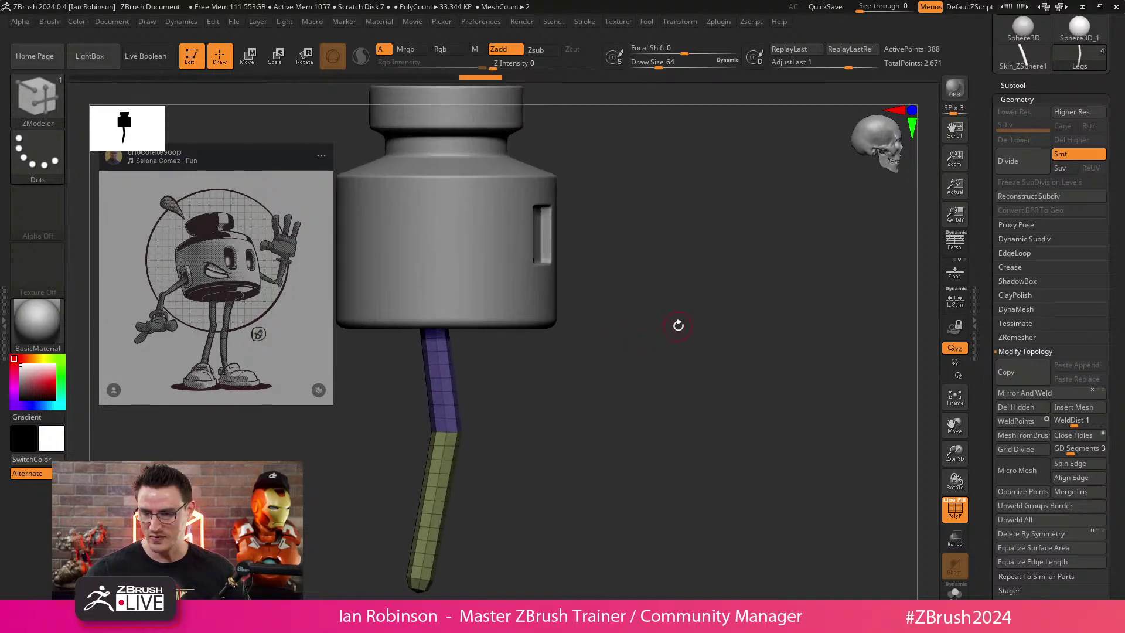
left_click_drag(686, 312, 668, 232)
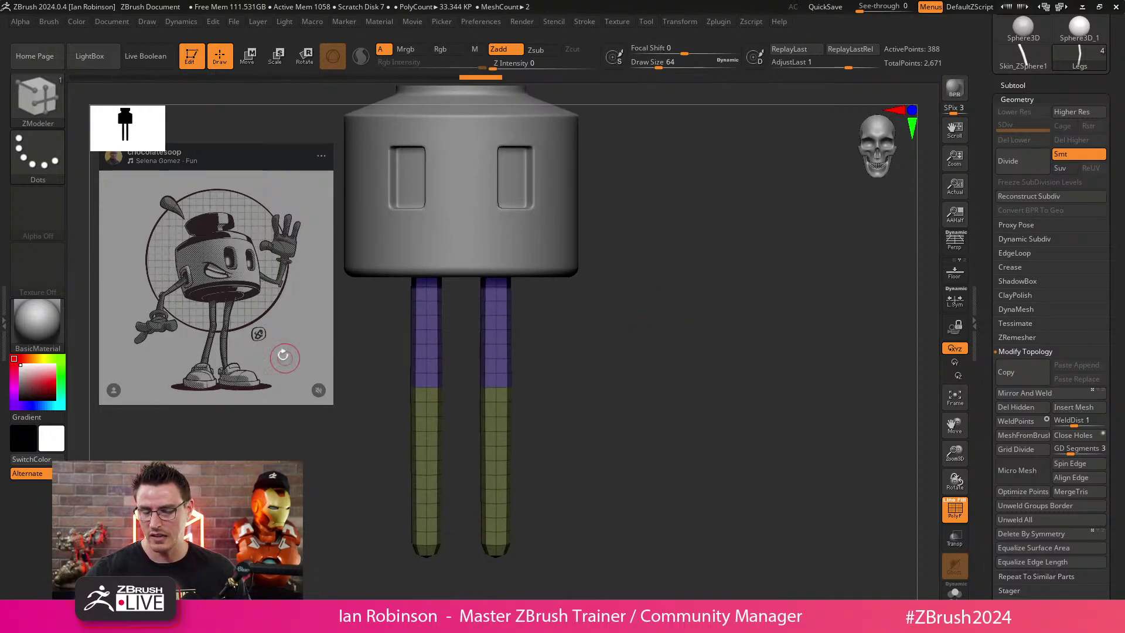
left_click_drag(609, 326, 610, 350, "alt")
key("w")
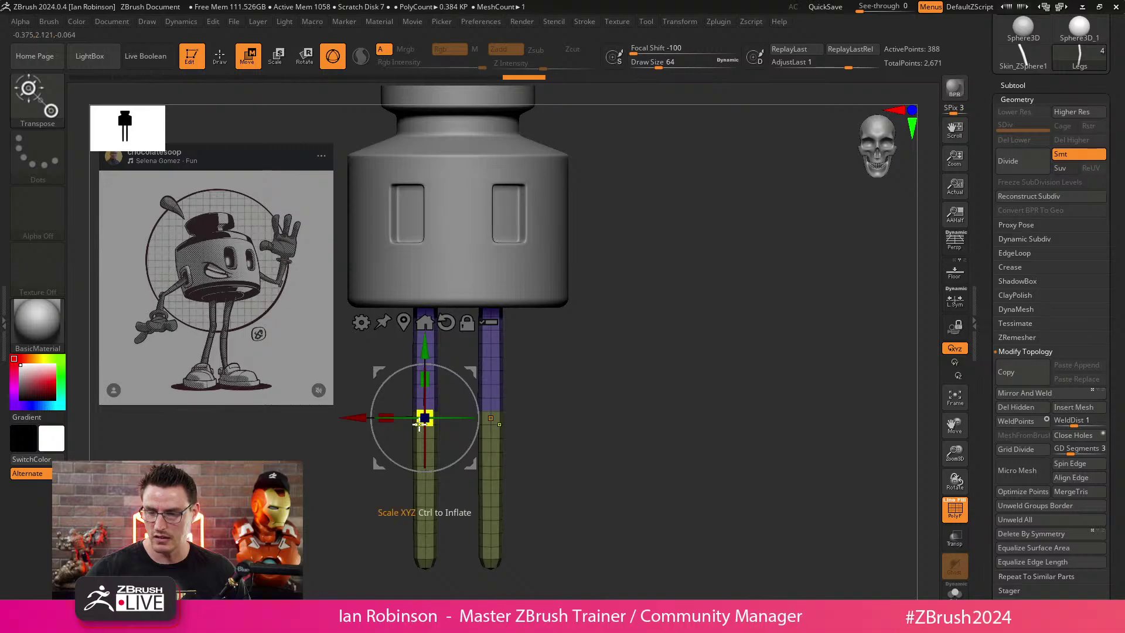
left_click_drag(586, 328, 594, 364)
key("d")
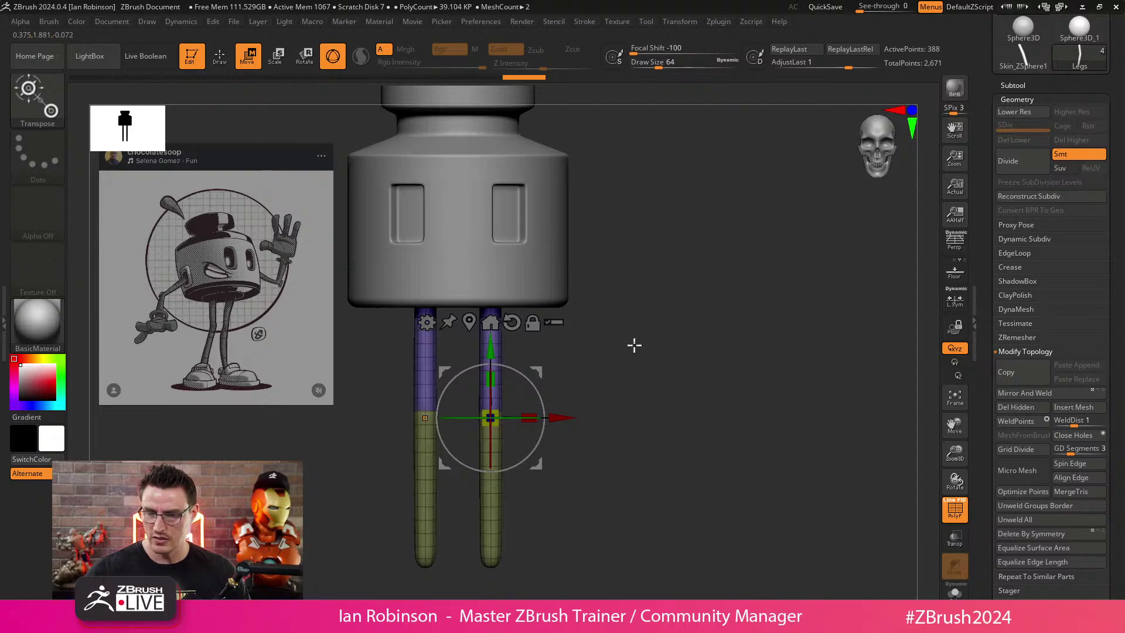
Tilt the legs slightly and move them closer together beneath the body.
left_click_drag(635, 346, 663, 328)
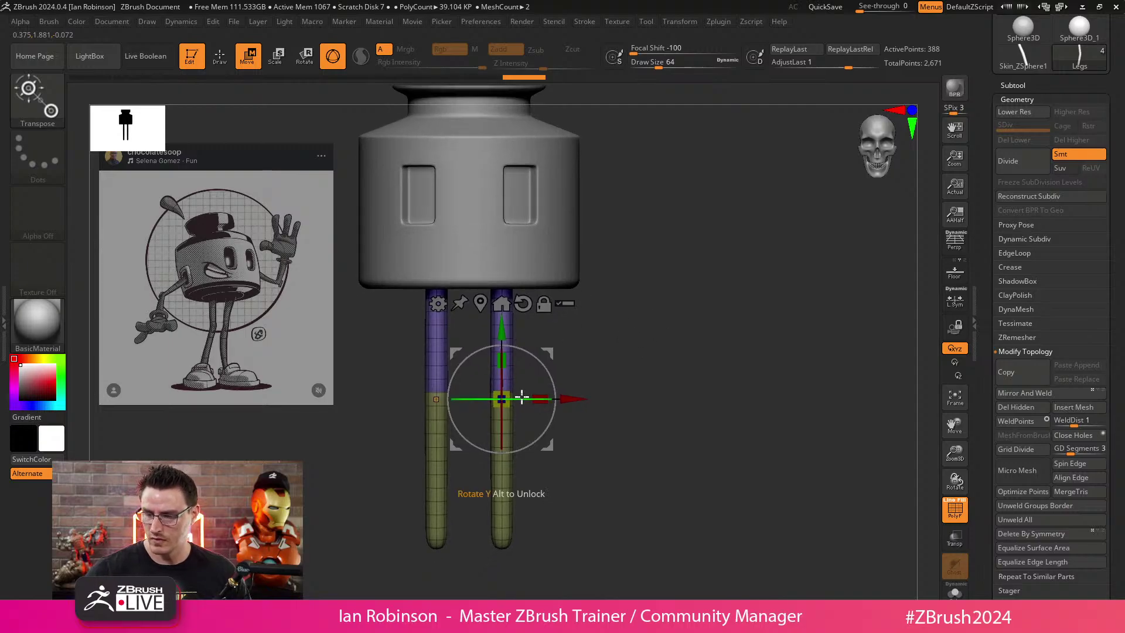
left_click_drag(515, 395, 518, 397)
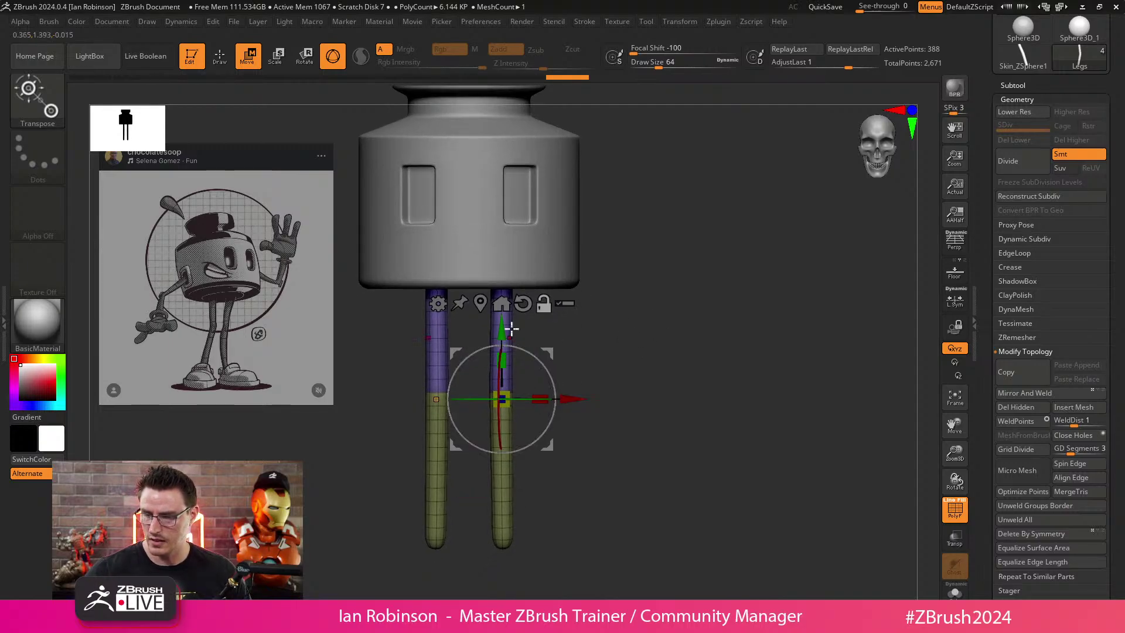
left_click(436, 399)
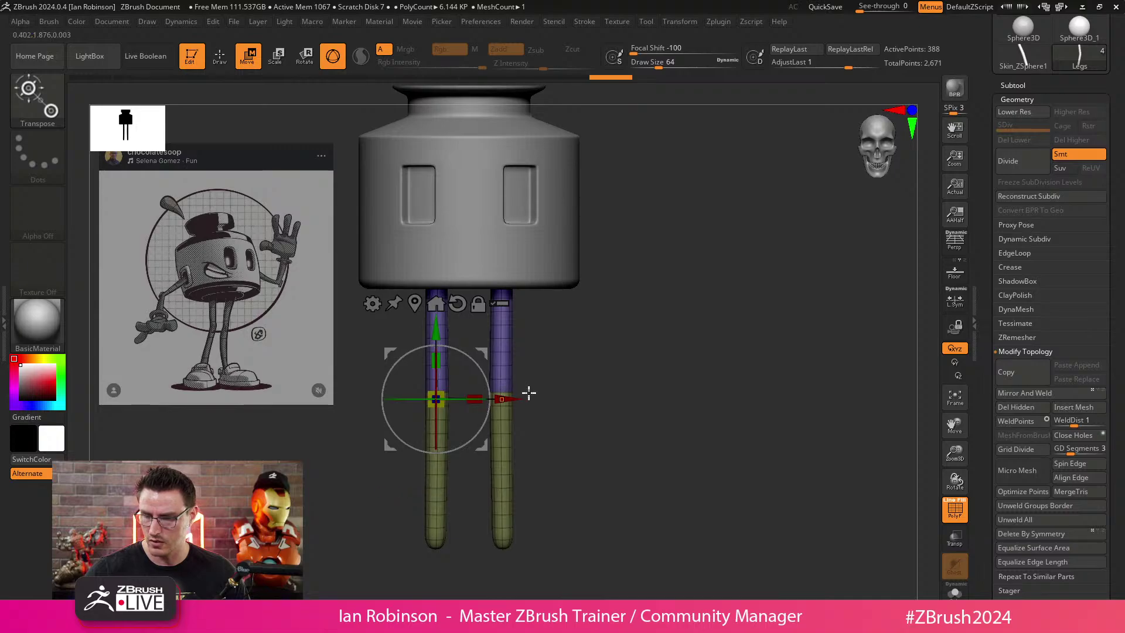
left_click_drag(510, 398, 515, 396)
key("q")
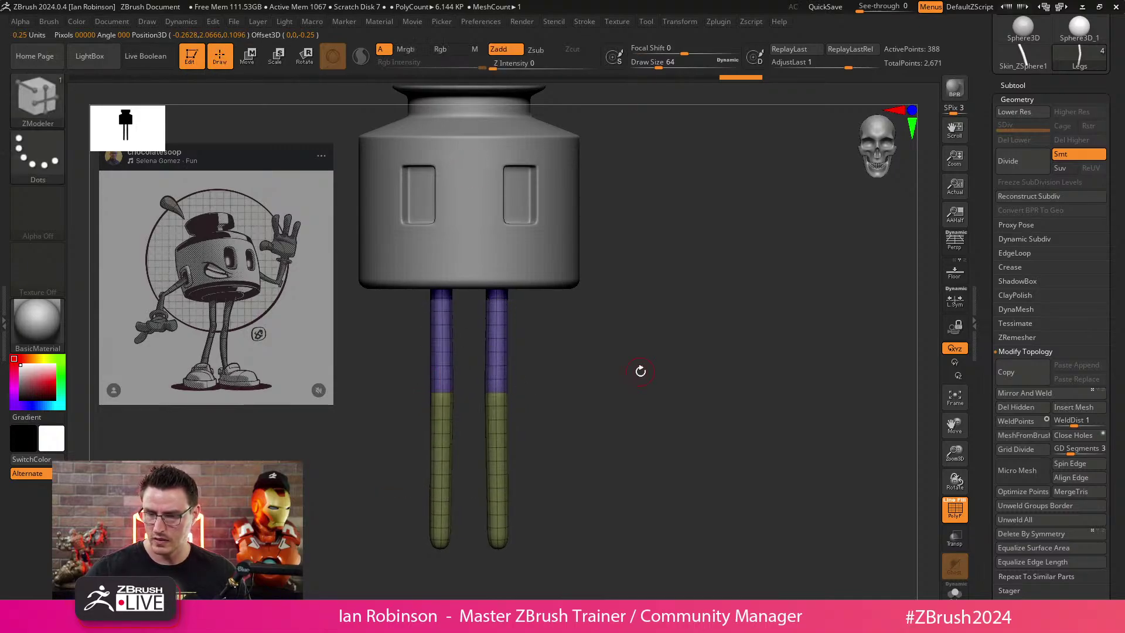
Duplicate the Legs subtool, move the copied pair out to both sides of the body and rotate it 90 degrees.
left_click_drag(641, 371, 650, 334)
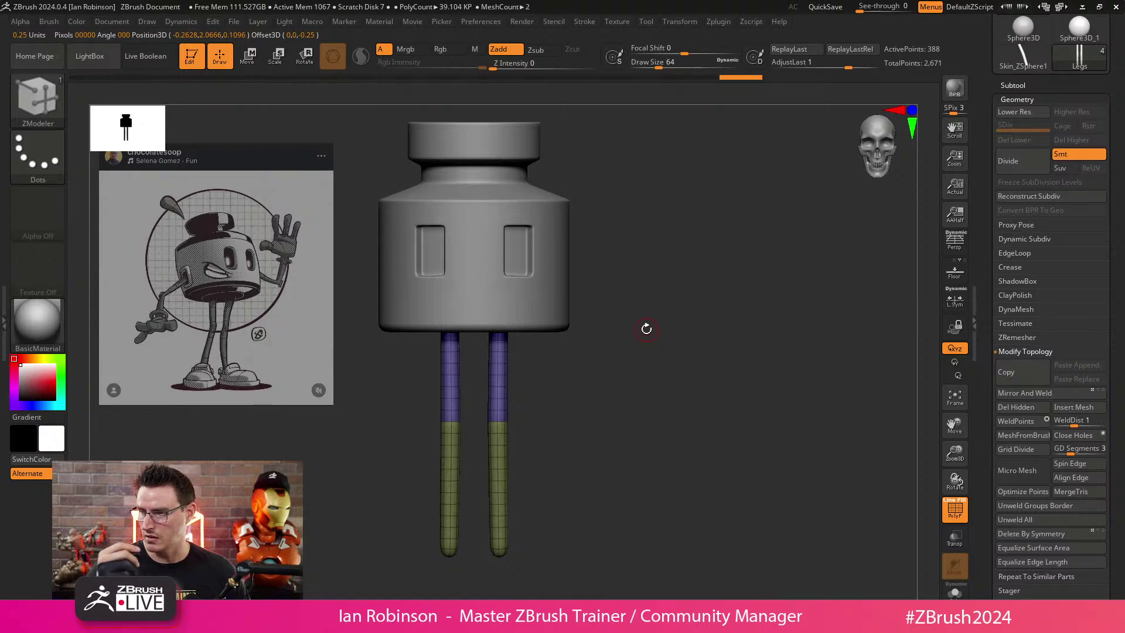
left_click(1014, 85)
left_click_drag(681, 258, 690, 272, "alt")
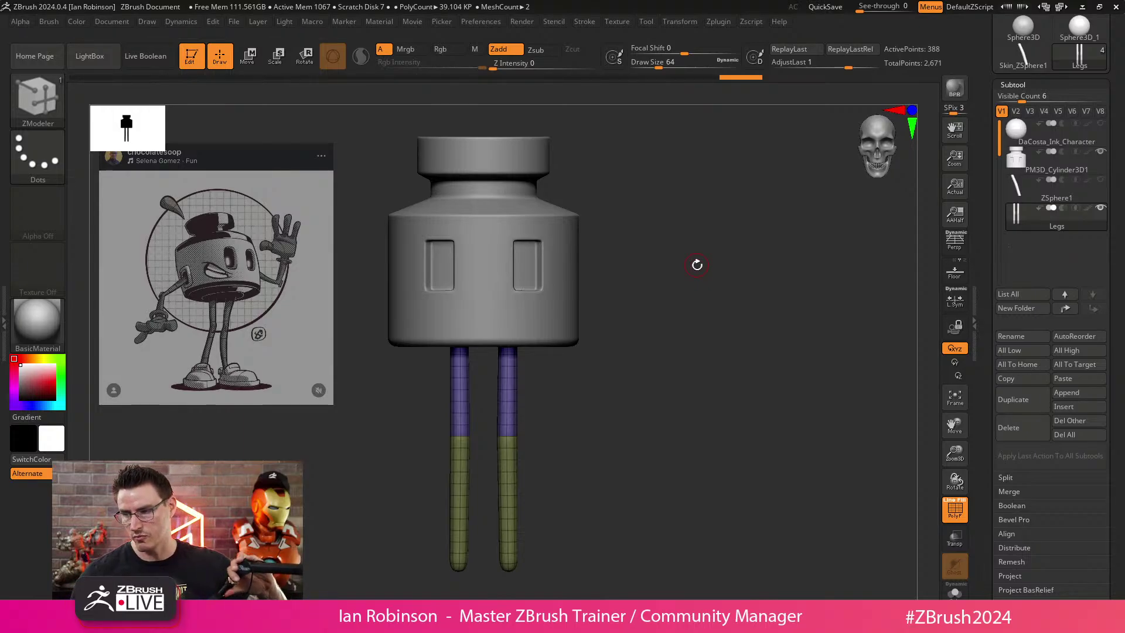
key("Up")
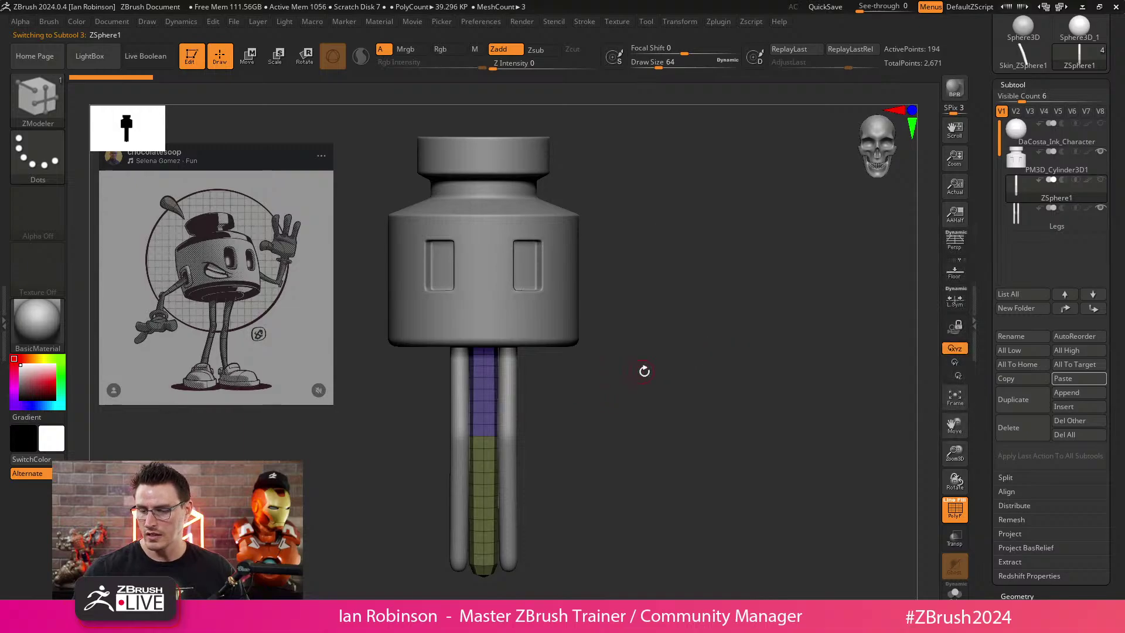
left_click(1078, 209)
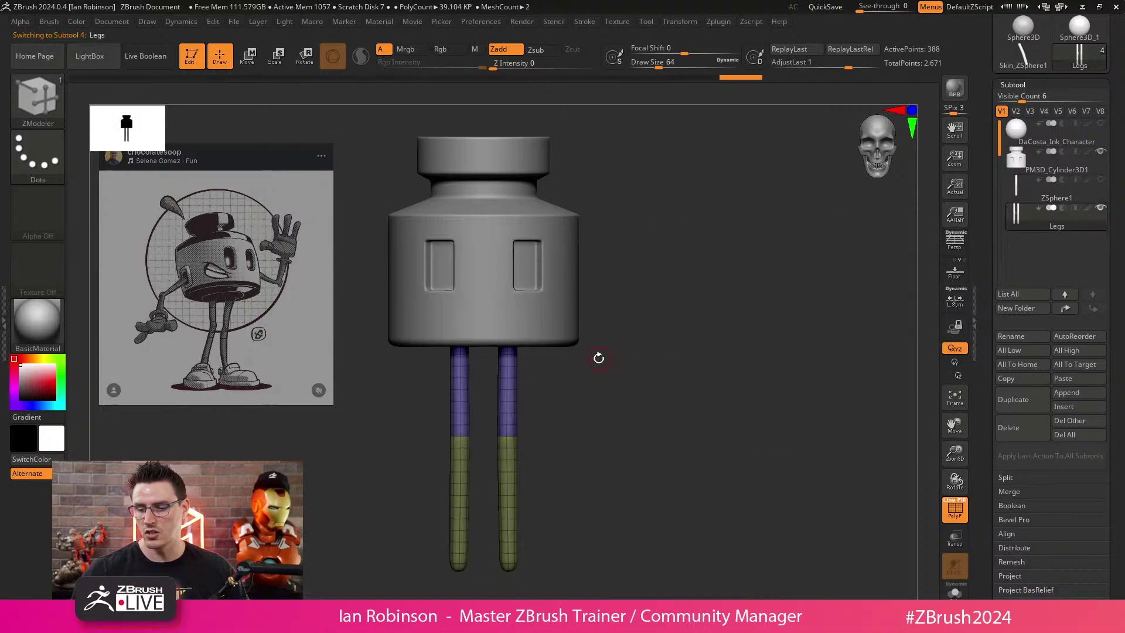
key("e")
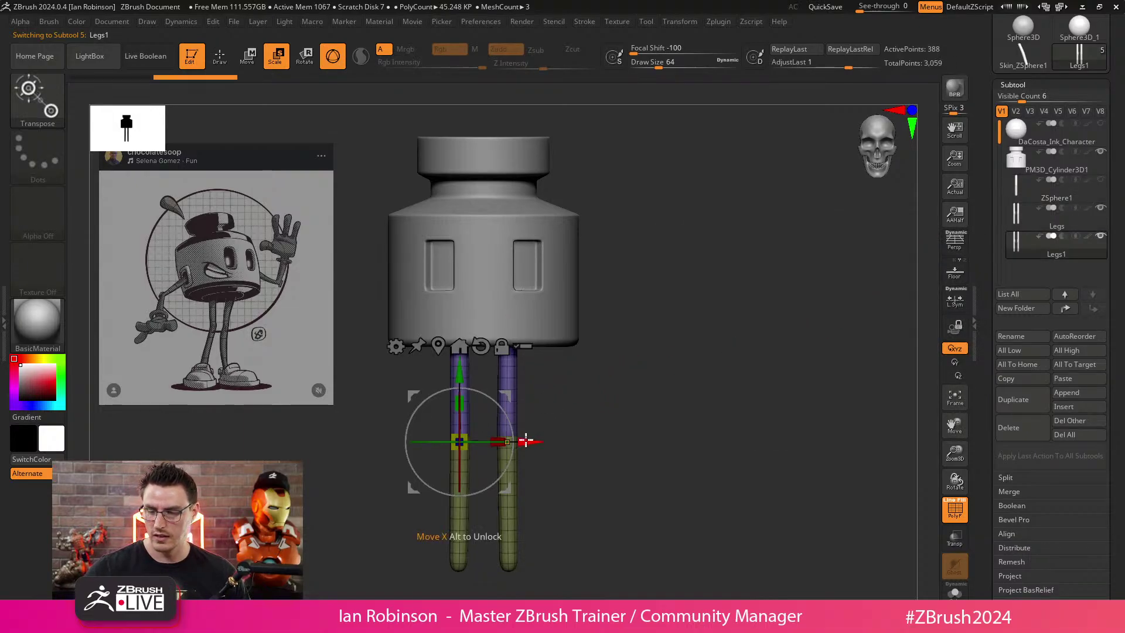
left_click_drag(527, 442, 446, 459, "ctrl")
left_click_drag(375, 445, 310, 479)
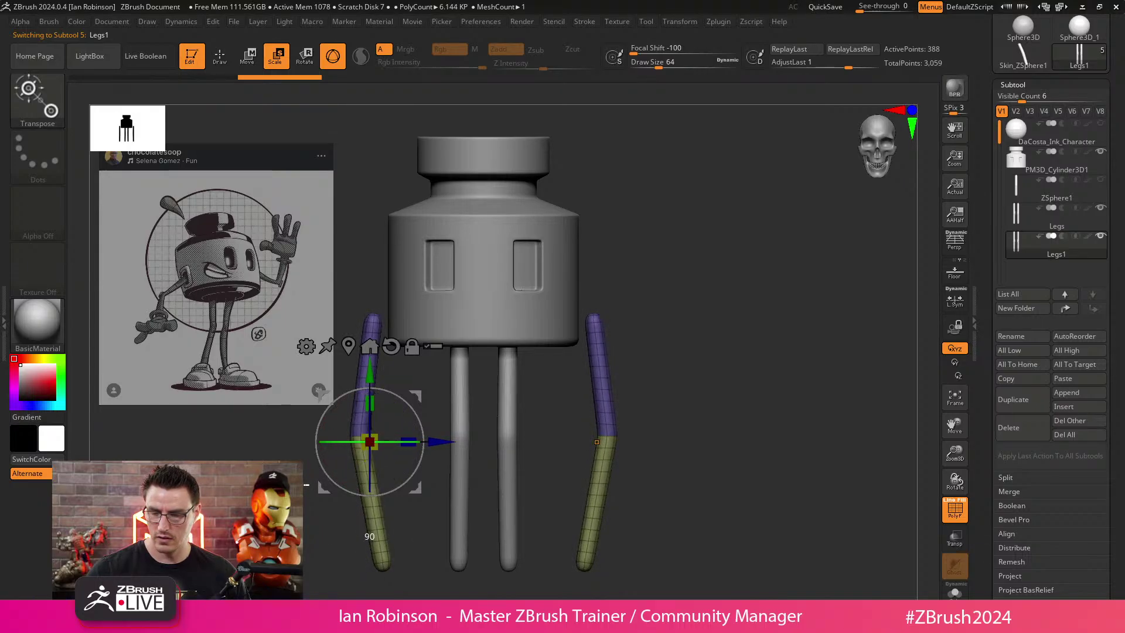
Rotate and position the copied limbs so they extend sideways from the body as arms.
left_click_drag(397, 363, 761, 326)
left_click_drag(513, 331, 411, 413)
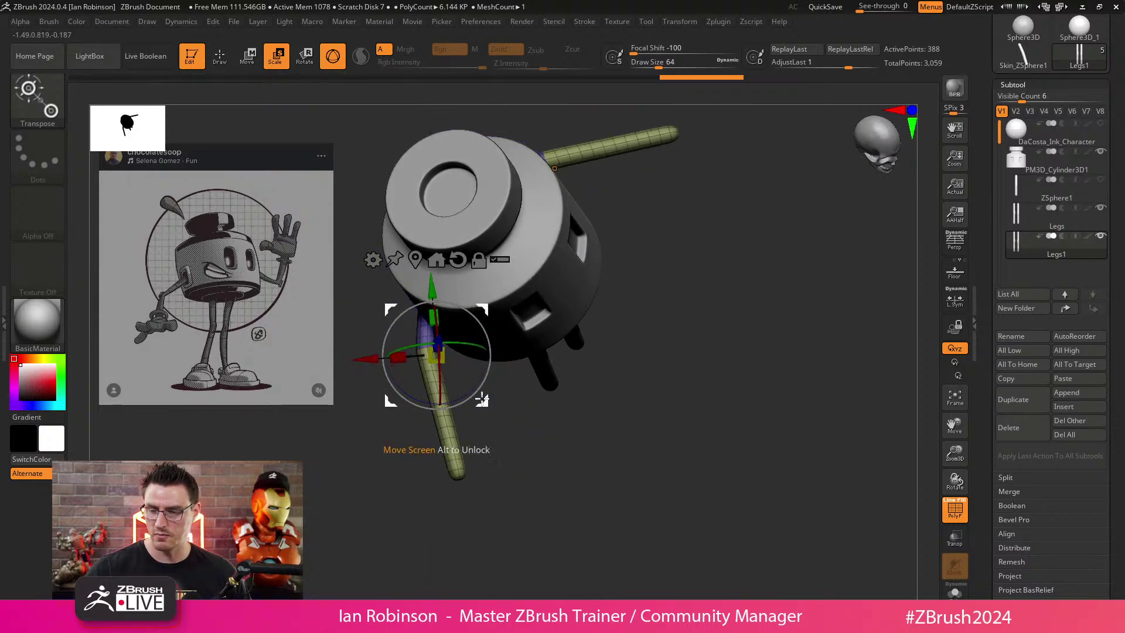
left_click_drag(486, 402, 498, 482)
left_click_drag(656, 427, 703, 337)
left_click_drag(494, 422, 450, 432)
left_click_drag(635, 375, 570, 367, "shift")
left_click_drag(607, 408, 793, 400, "alt")
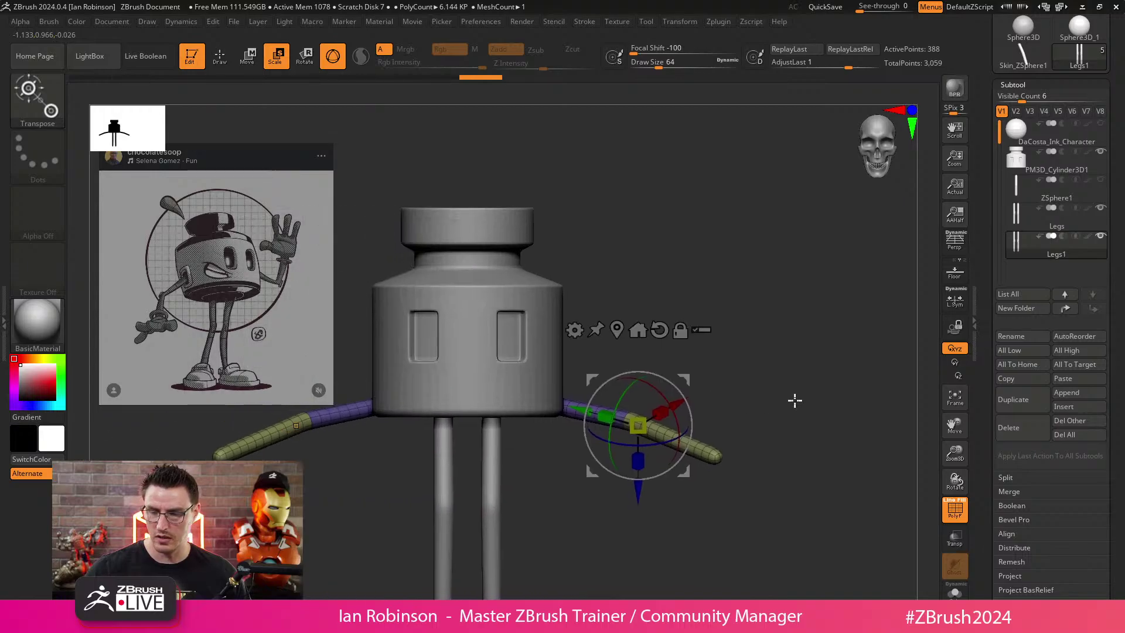
Raise the arms to the middle of the body, angle them downward and reset the gizmo orientation.
left_click(657, 330, "alt")
left_click_drag(639, 352, 643, 315)
left_click_drag(732, 284, 816, 263, "alt")
left_click_drag(624, 414, 628, 459)
left_click_drag(692, 399, 672, 462)
left_click(598, 304, "alt")
left_click(599, 321)
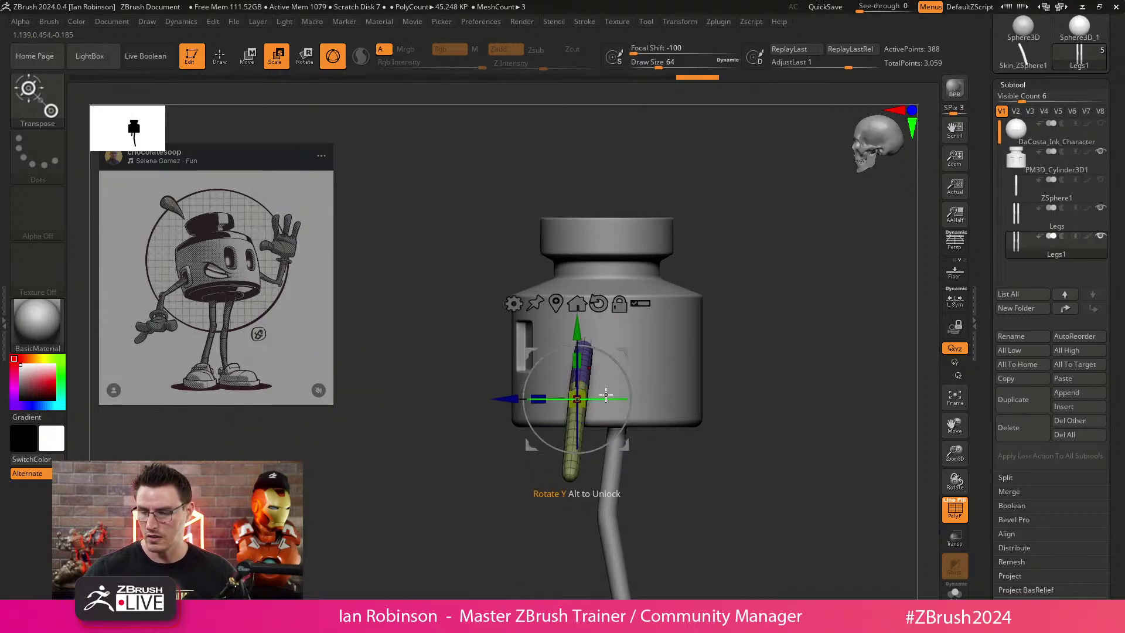
left_click_drag(631, 405, 636, 430)
key("ctrl+z")
key("ctrl+z")
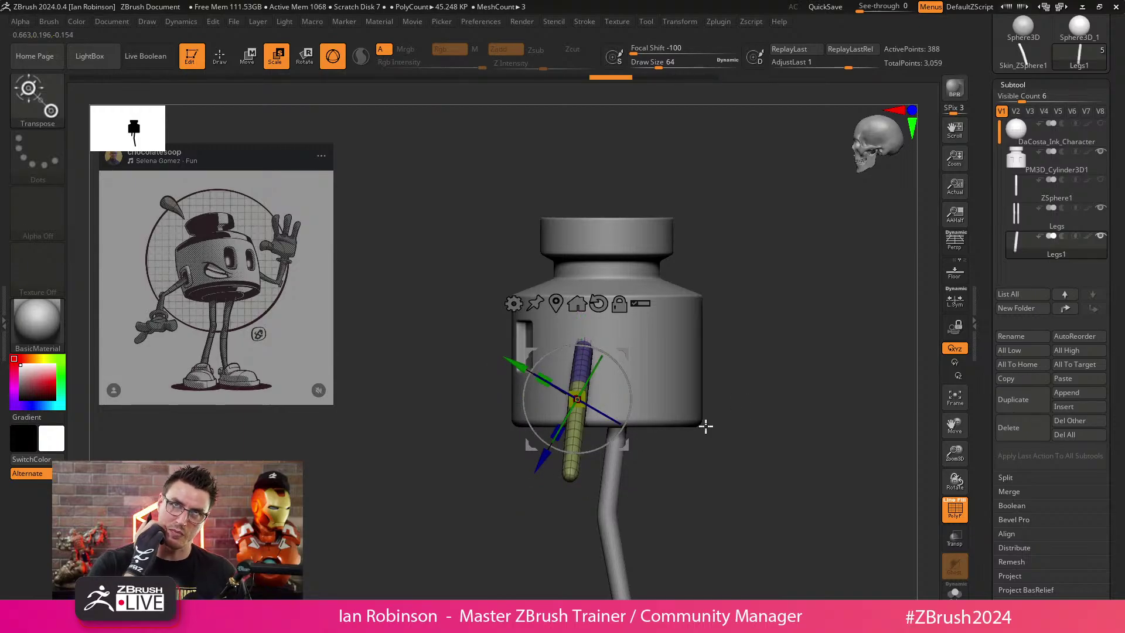
Delete the Legs1 subtool and accept that the deletion cannot be undone.
left_click_drag(705, 424, 459, 502)
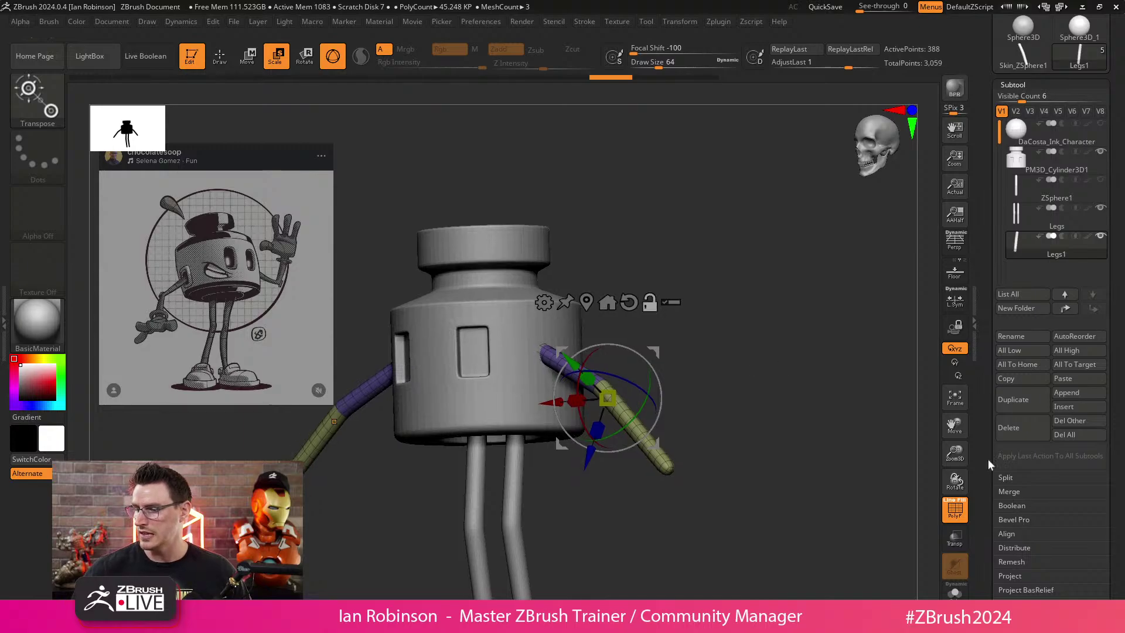
left_click(1008, 427)
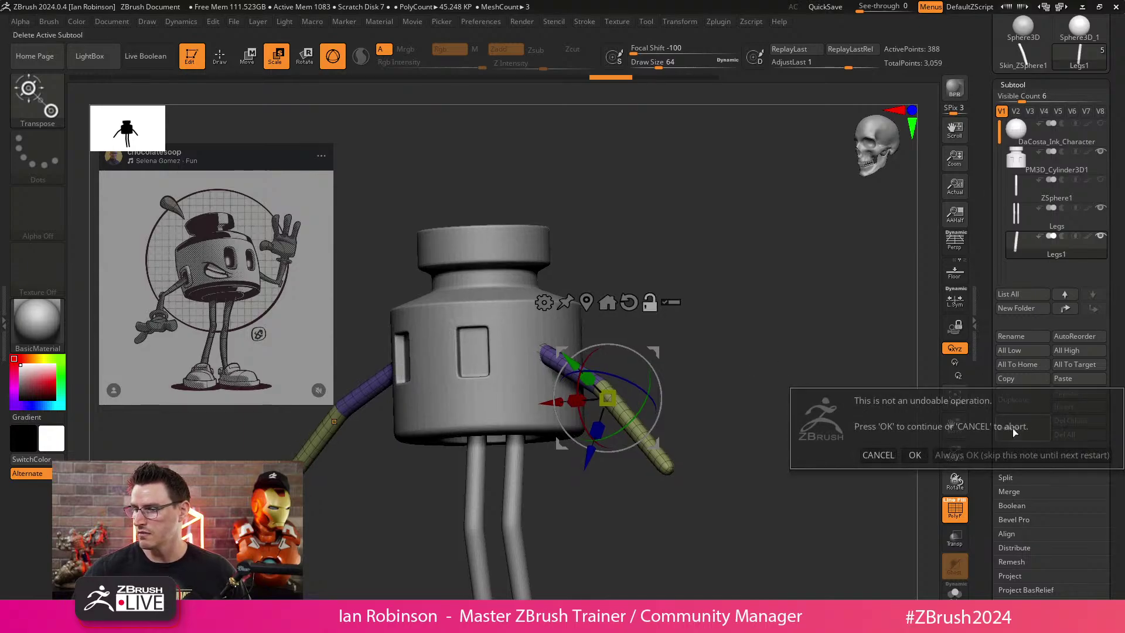
left_click(915, 455)
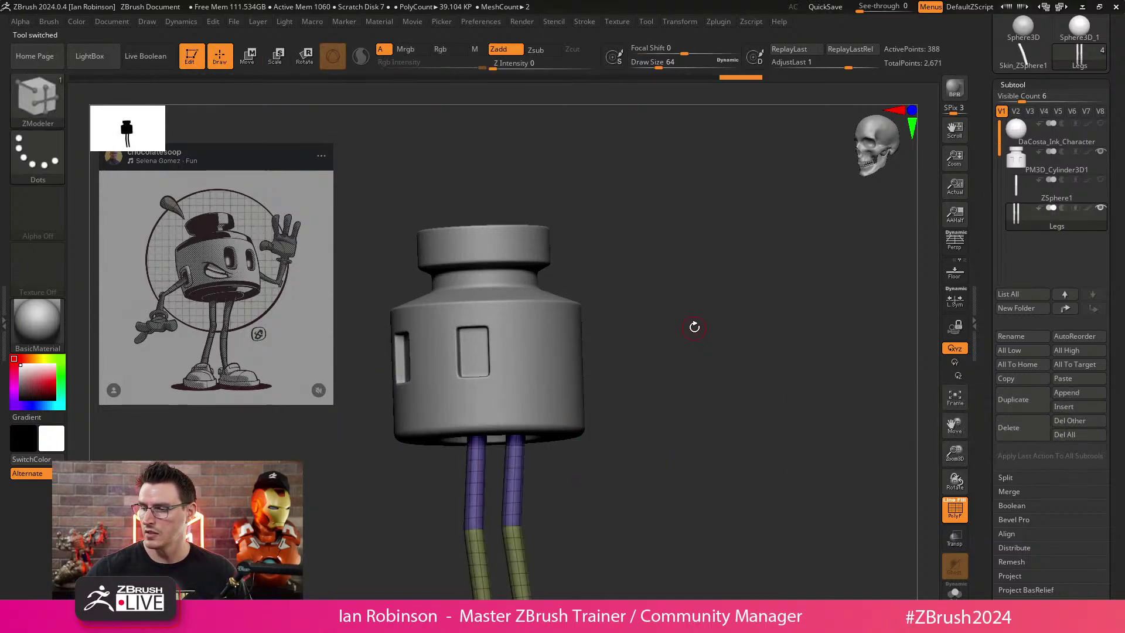
Move the Legs subtool slightly forward beneath the body, working from the side view.
mouse_move(693, 326)
left_mouse_down()
mouse_move(758, 328)
mouse_move(543, 321)
left_mouse_up()
key("w")
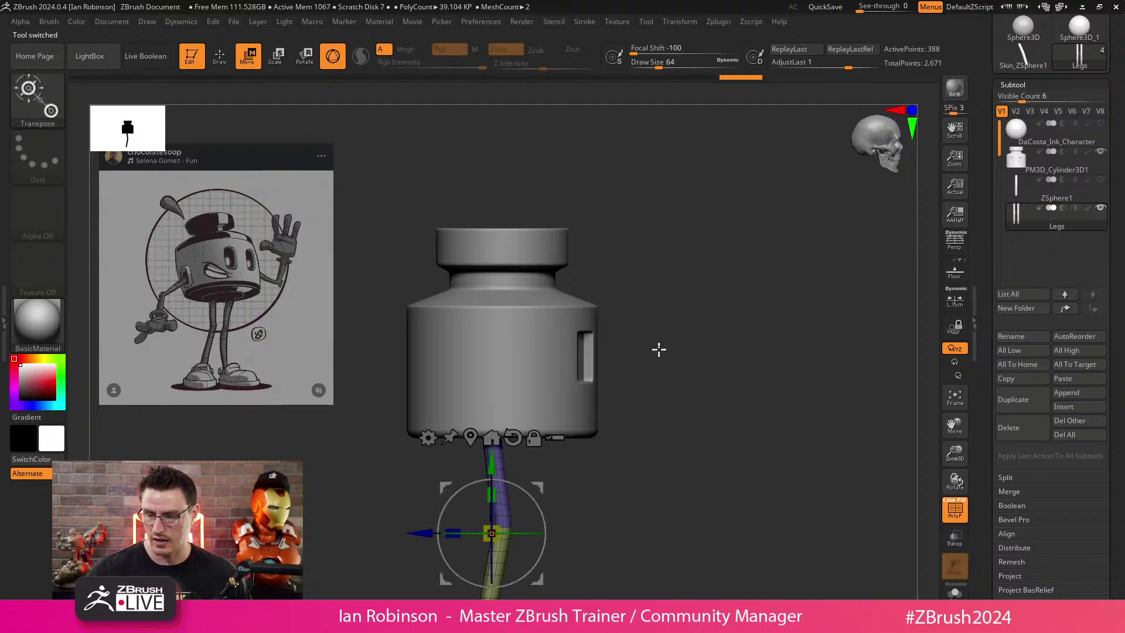
left_click_drag(657, 349, 631, 309, "alt")
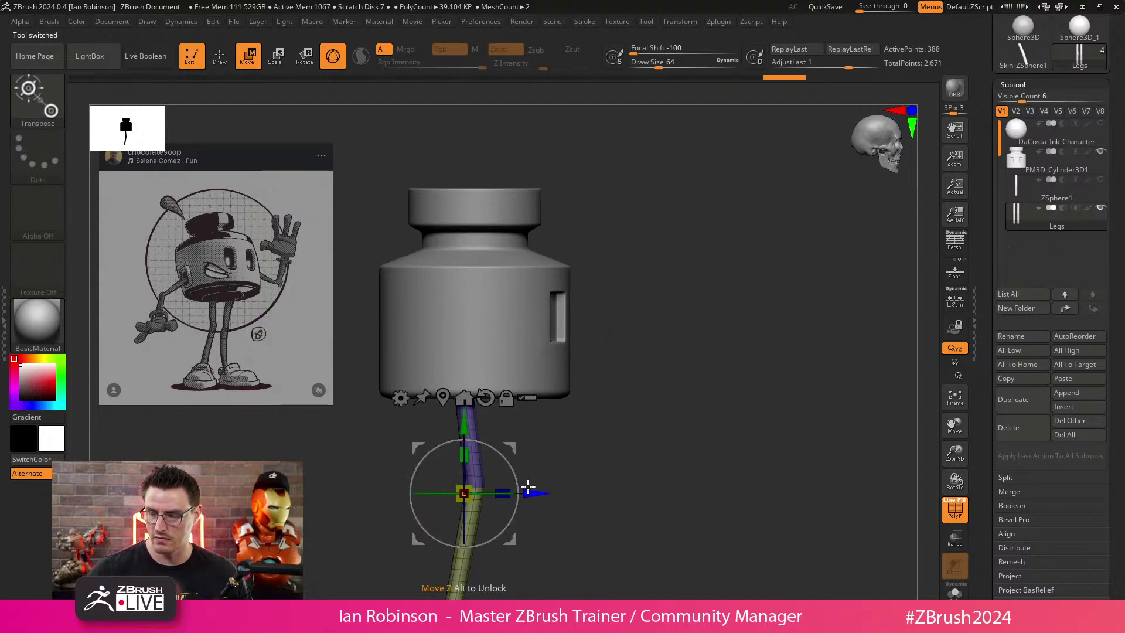
left_click_drag(532, 493, 539, 494)
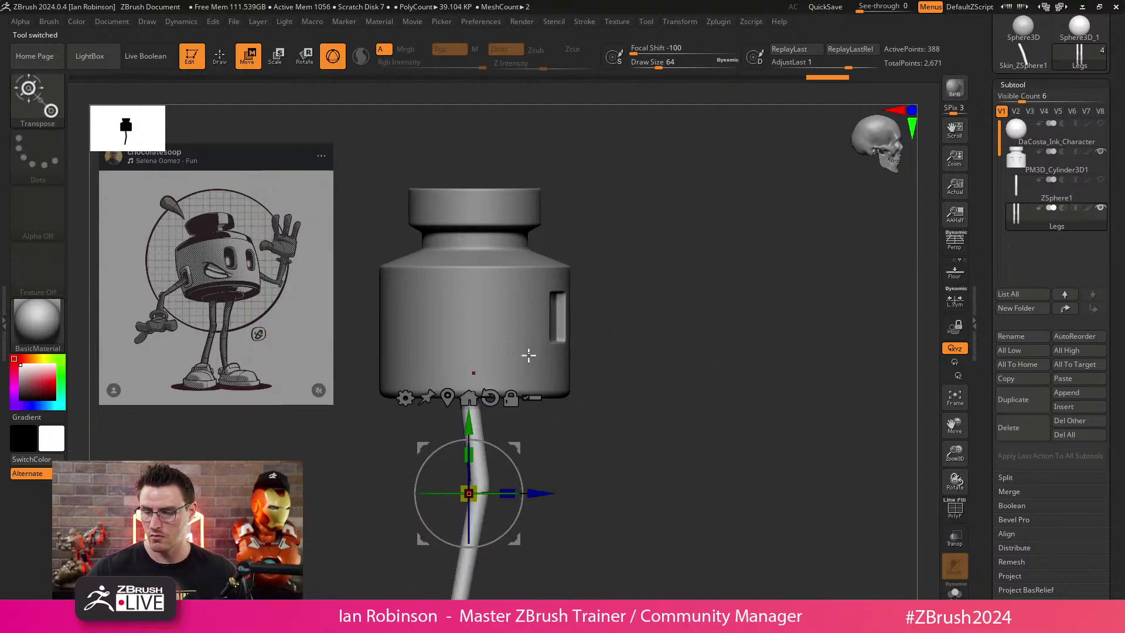
Make the bottle body the active subtool and display its wireframe polygroups from the side.
key("q")
left_click(517, 340, "alt")
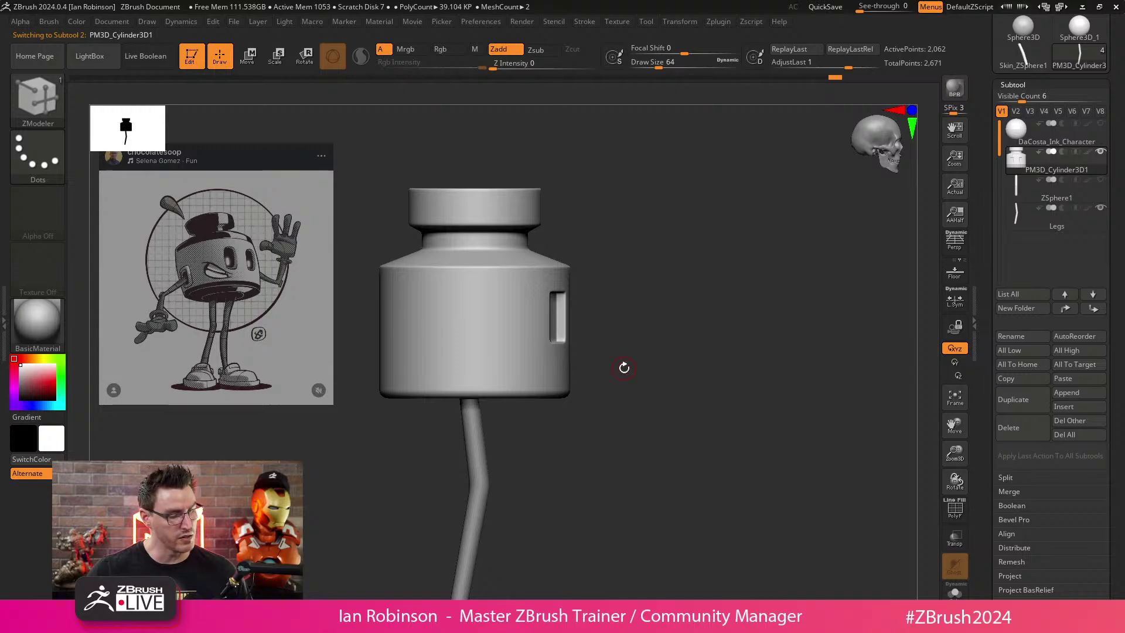
key("shift+f")
left_click_drag(643, 318, 736, 352)
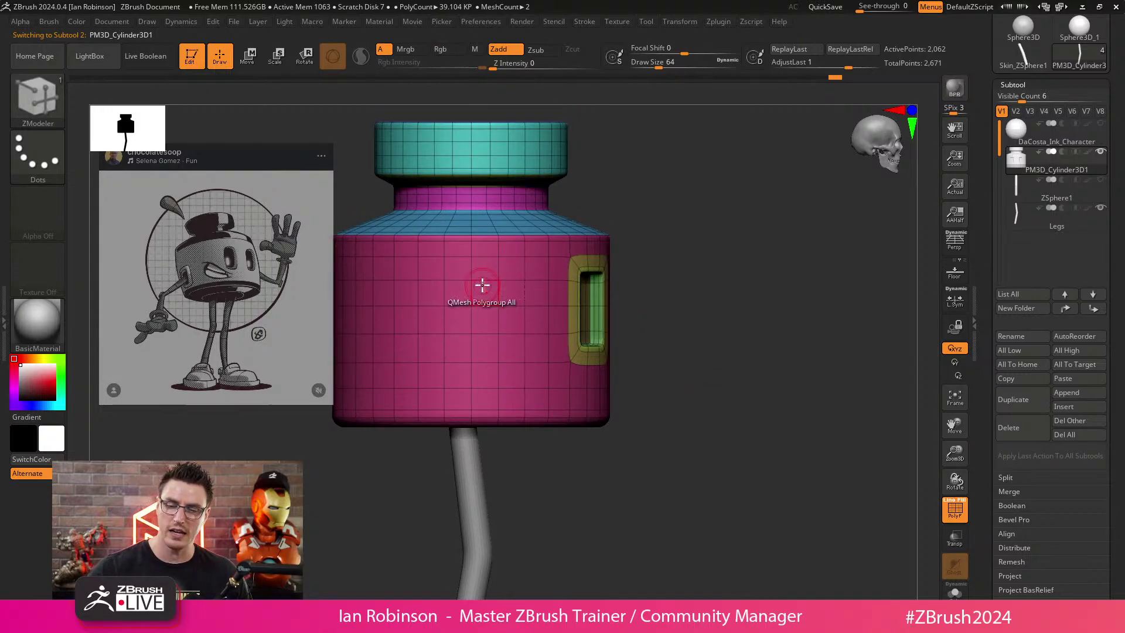
Scale the Spotlight reference image down slightly and place it beside the model.
key("z")
left_click_drag(241, 190, 294, 237)
left_click_drag(245, 287, 654, 272)
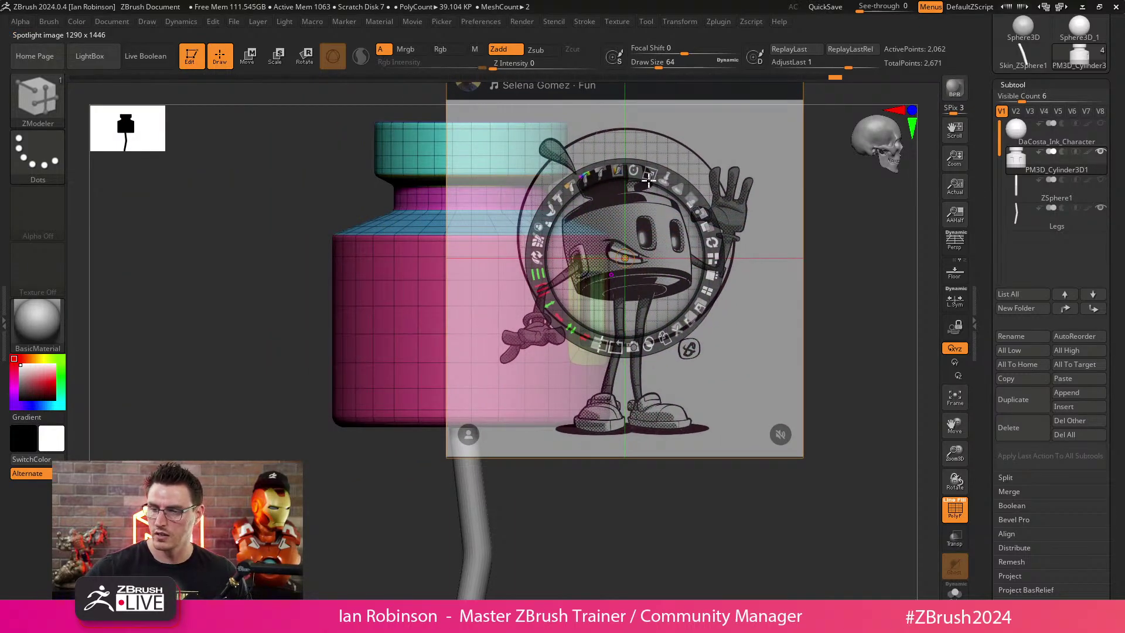
left_click_drag(649, 183, 232, 186)
left_click_drag(225, 255, 209, 267)
key("z")
Mark a rectangular patch of polygons low on the body's side and inset it with the Polygroup All target.
left_click_drag(717, 283, 748, 314, "alt")
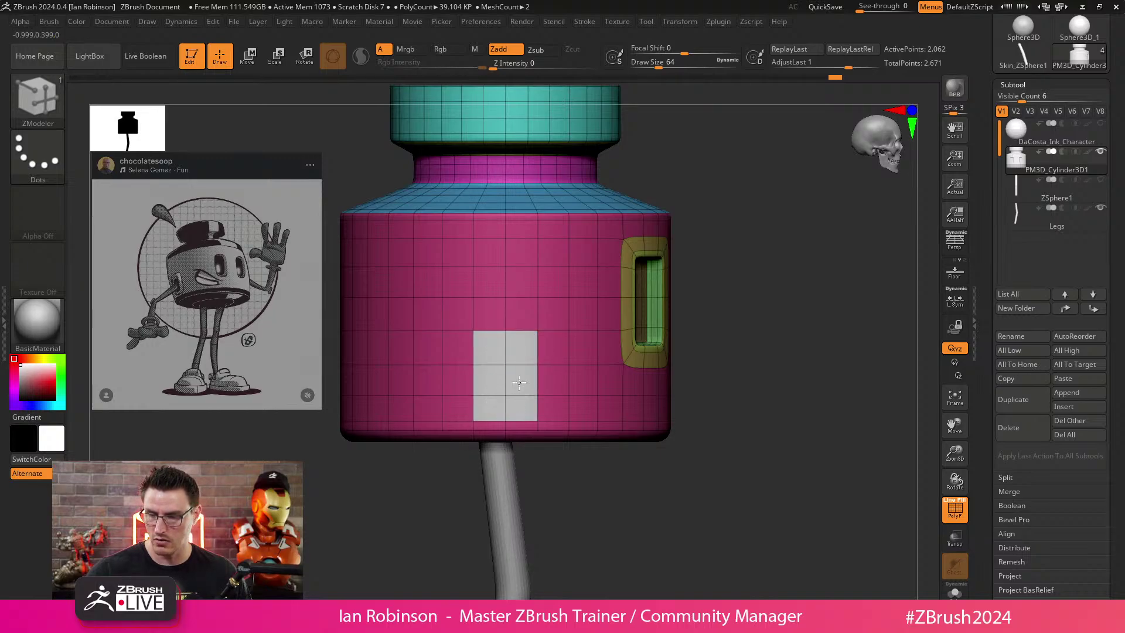
left_click_drag(749, 345, 808, 296)
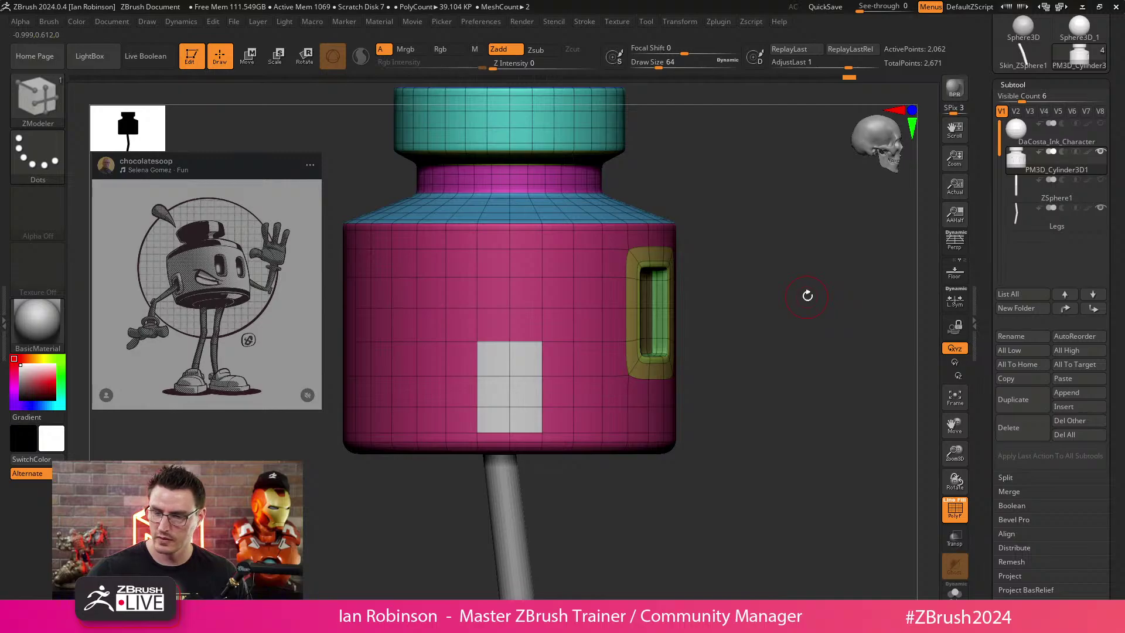
key("space")
left_click(495, 153)
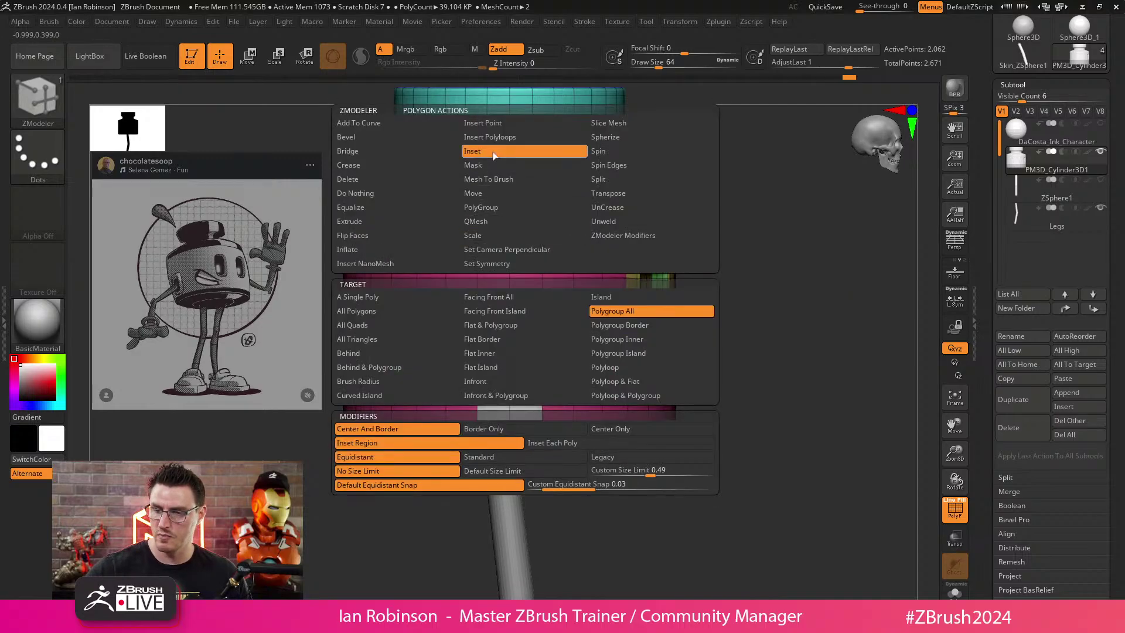
left_click(625, 327)
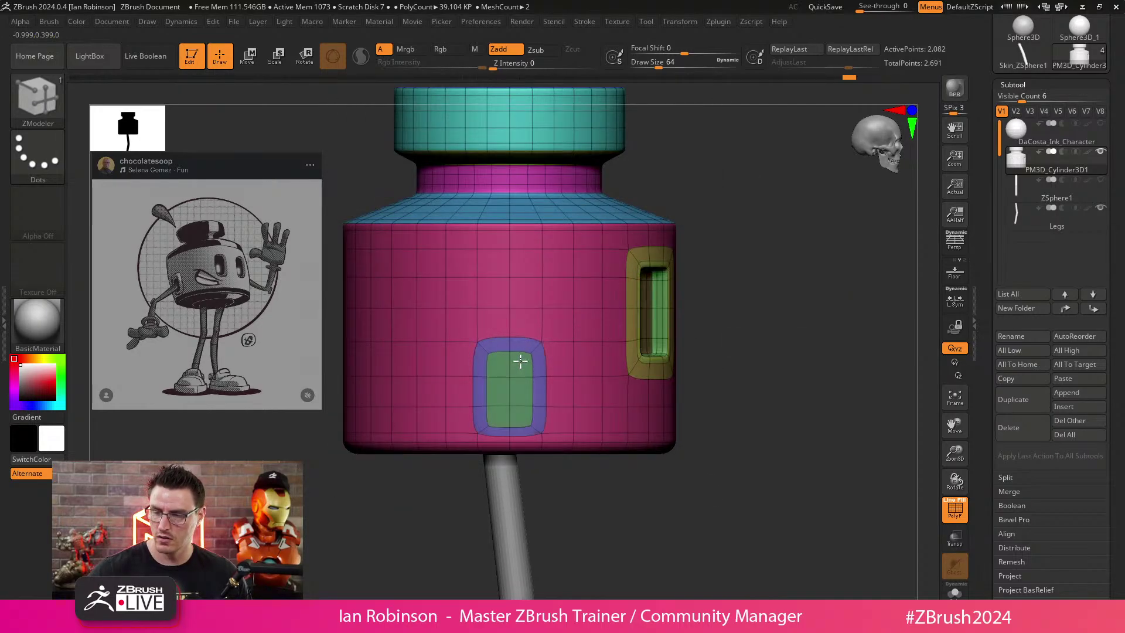
Undo the inset and try other border widths on the marked patch.
key("ctrl+z")
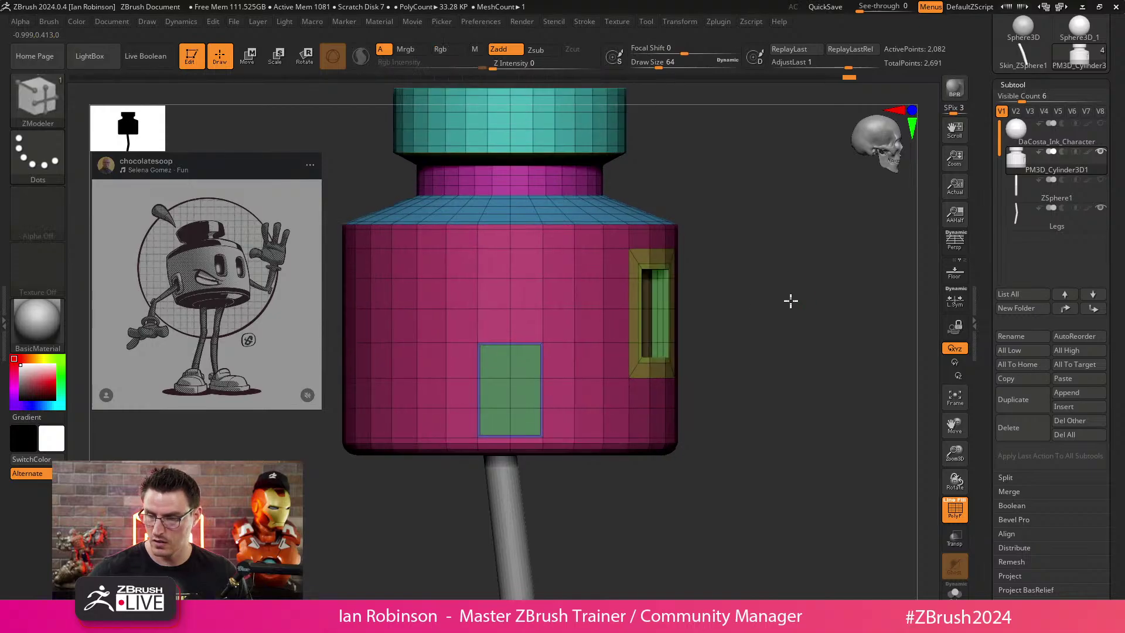
left_click_drag(791, 301, 791, 331, "alt")
key("ctrl+z")
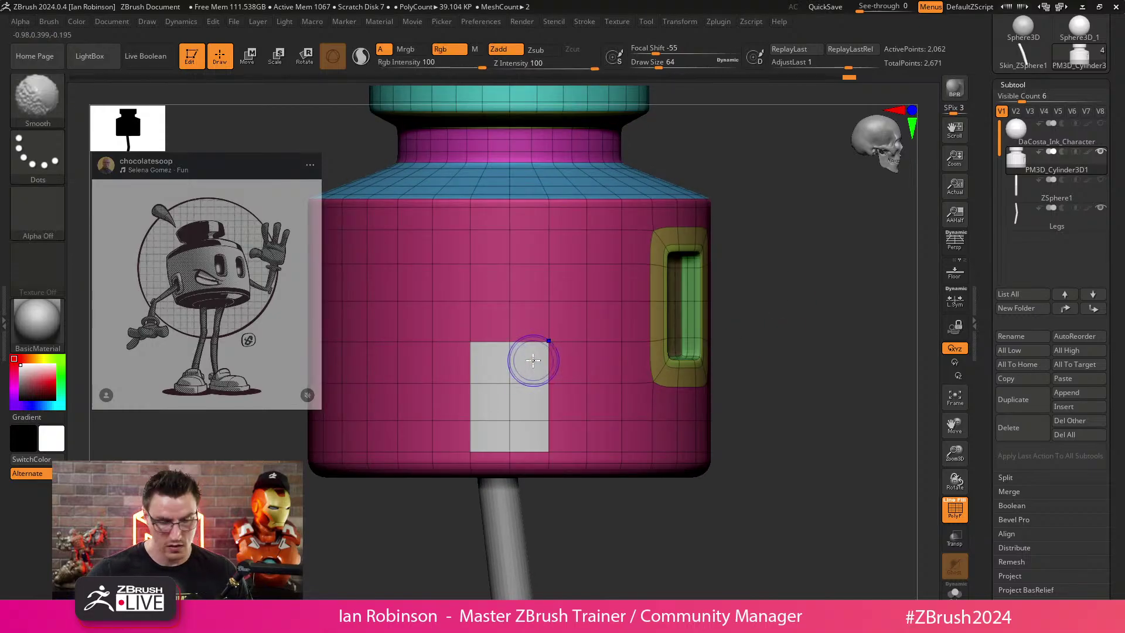
left_click_drag(527, 354, 531, 364)
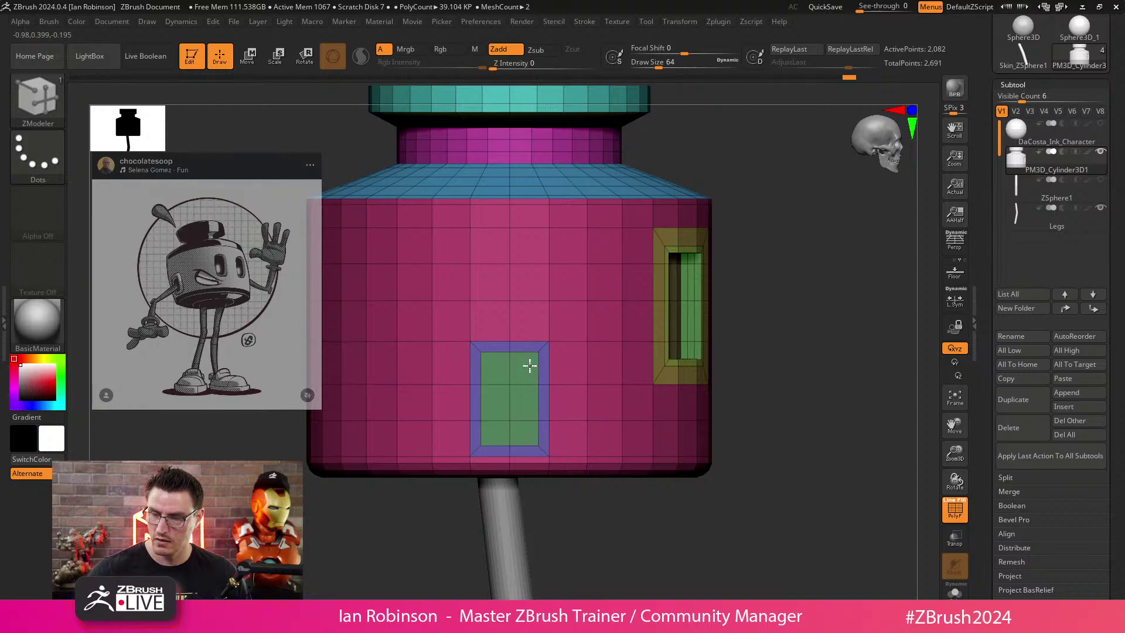
left_click_drag(528, 367, 530, 362)
left_click_drag(794, 297, 729, 325)
left_click_drag(394, 494, 510, 437)
key("ctrl+z")
key("d")
left_click_drag(471, 316, 468, 329)
key("alt")
key("alt")
key("alt")
key("shift+d")
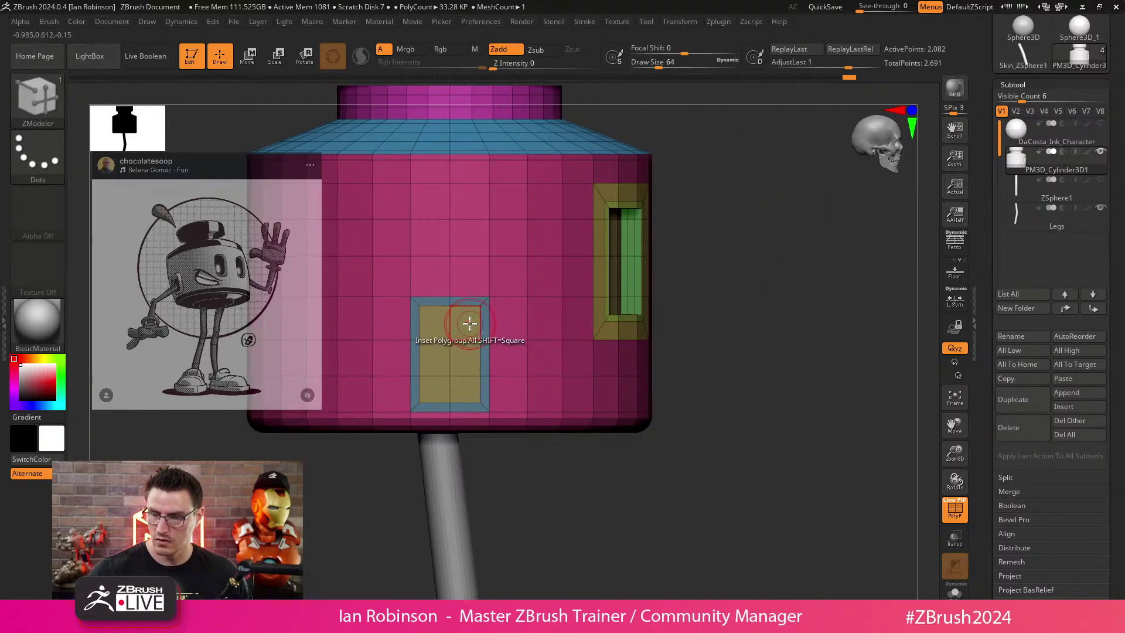
key("ctrl+z")
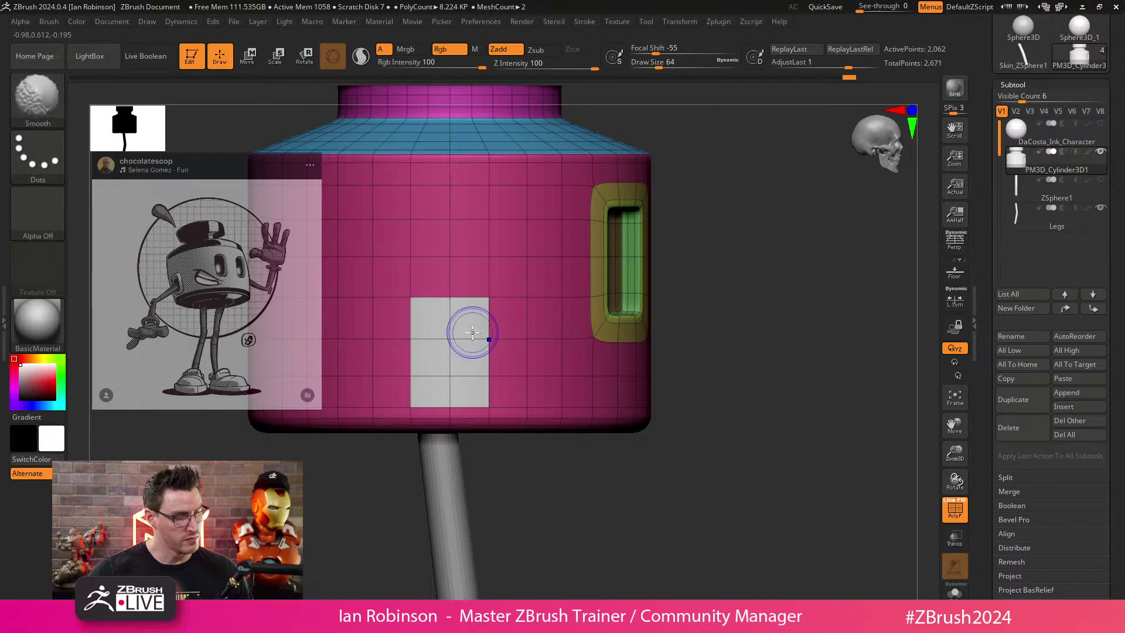
Turn off subdivision smoothing and inset the marked patch to leave a narrow border, giving the new faces different polygroup colours.
key("shift+d")
left_click_drag(469, 316, 466, 324)
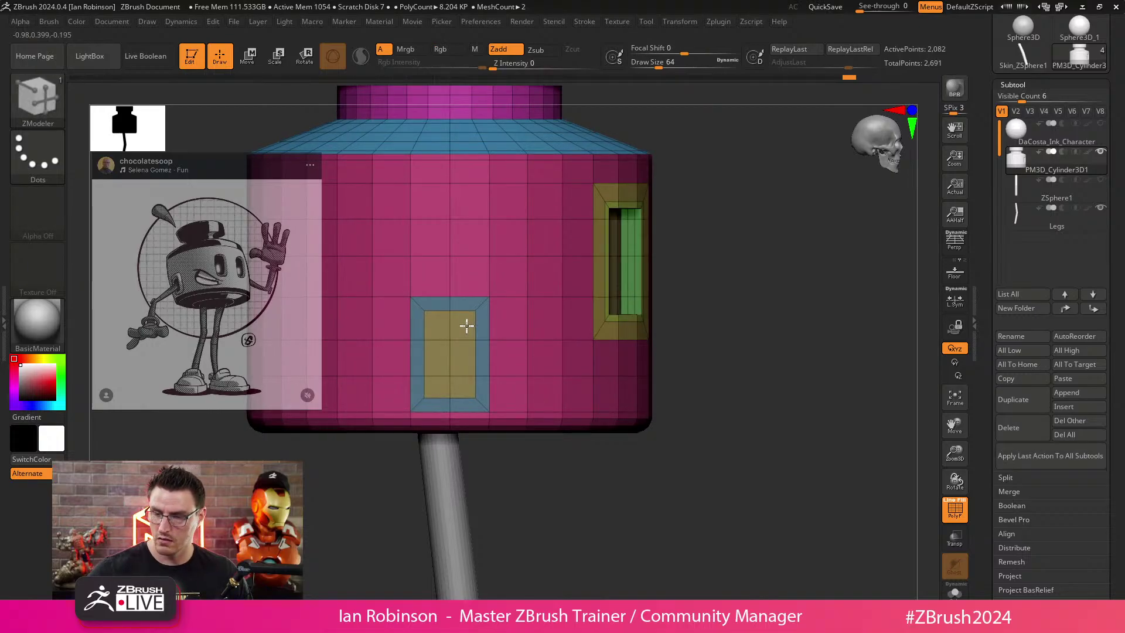
key("alt")
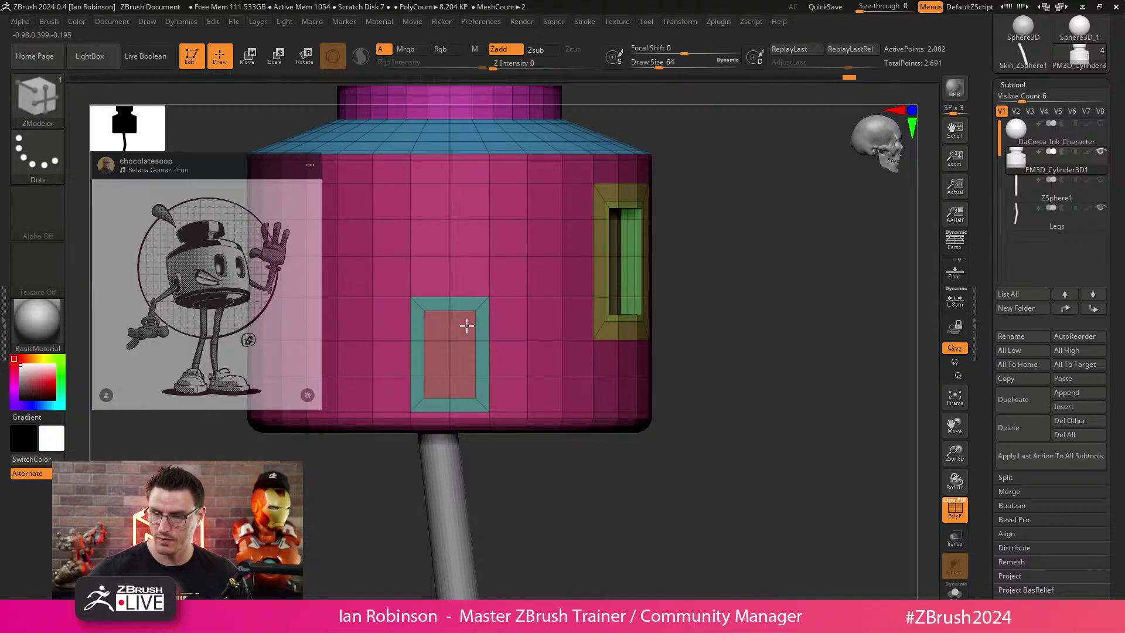
Push the inset patch's inner faces into the body to carve a rectangular recess for the arm.
left_click_drag(776, 309, 484, 379)
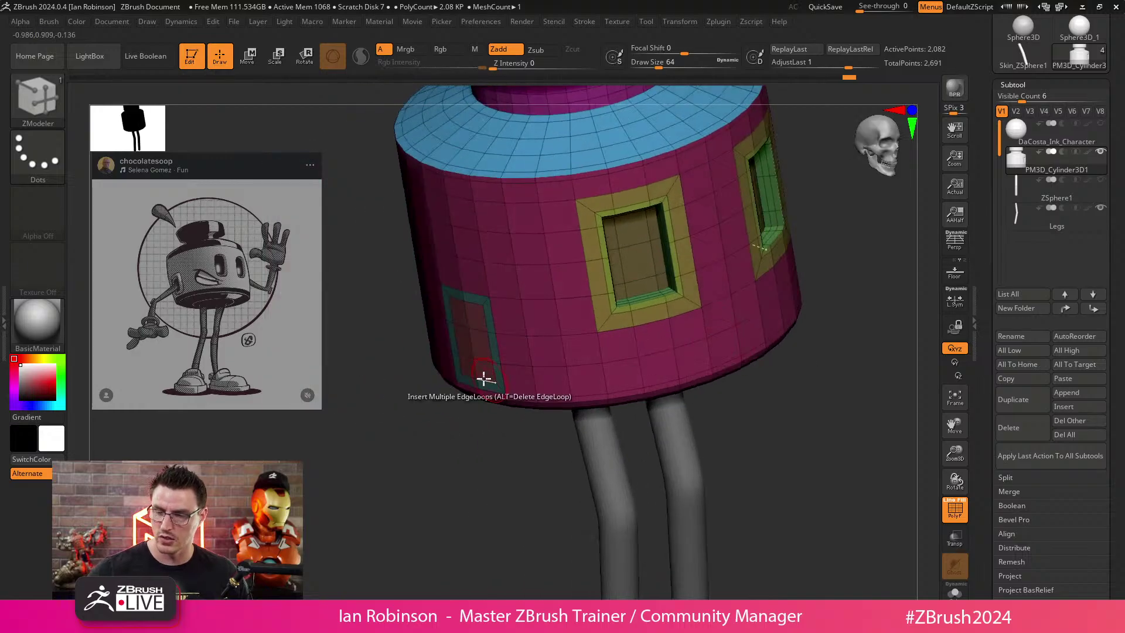
key("space")
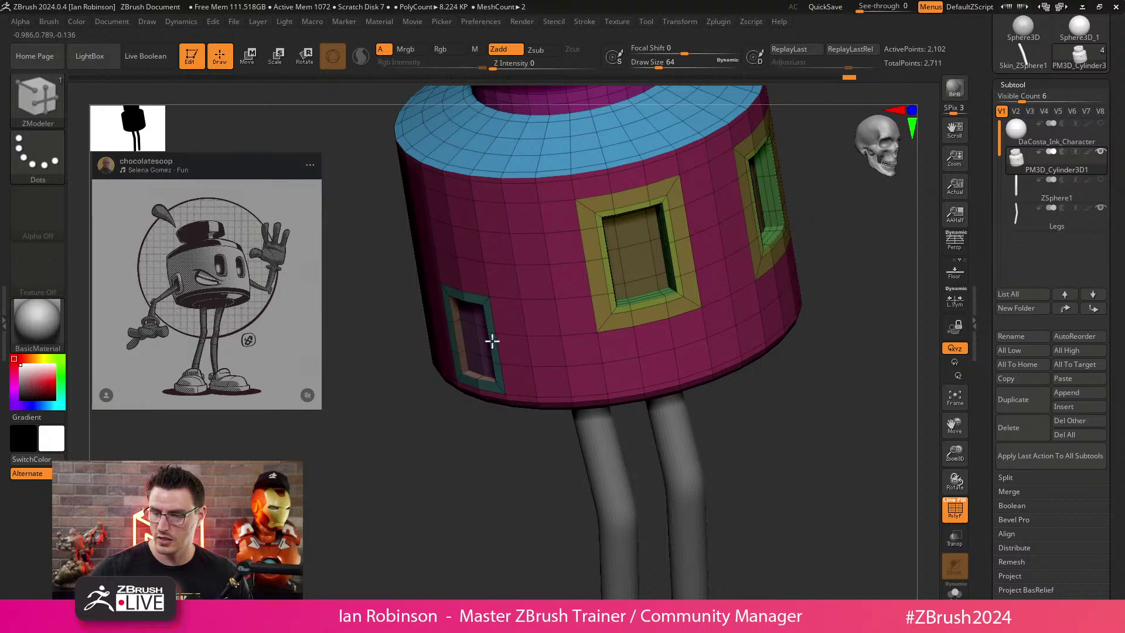
left_click_drag(484, 344, 483, 354)
left_click_drag(479, 404, 611, 326)
left_click_drag(459, 330, 465, 339)
Examine the recess from the side with and without smoothing and wireframe, comparing it with the reference drawing.
left_click_drag(656, 275, 781, 396)
key("d")
key("shift+f")
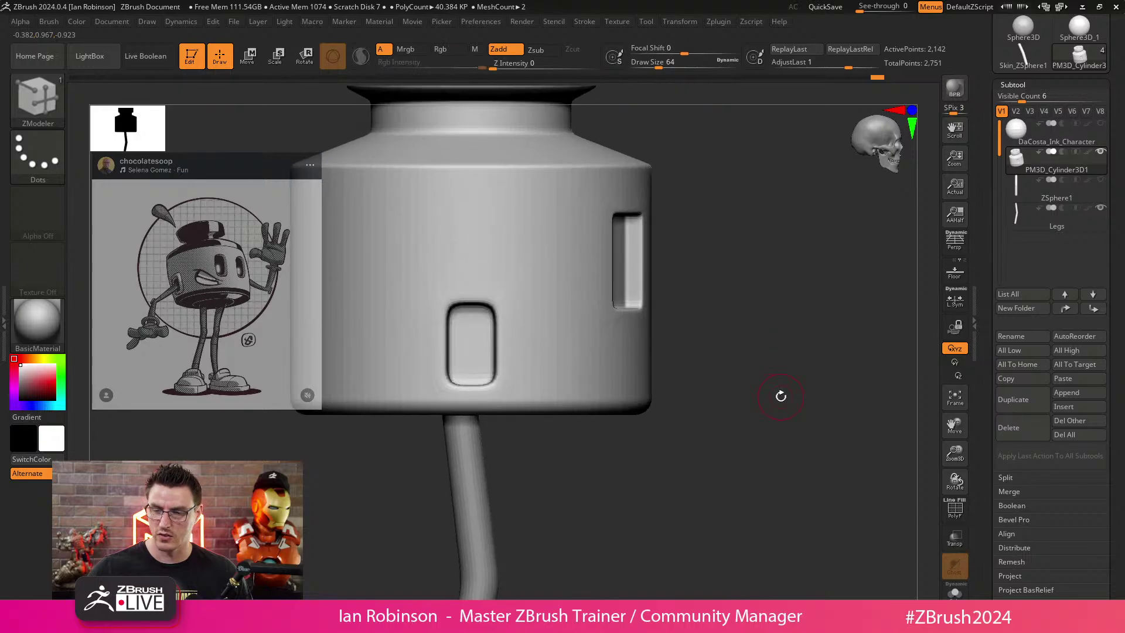
key("shift+f")
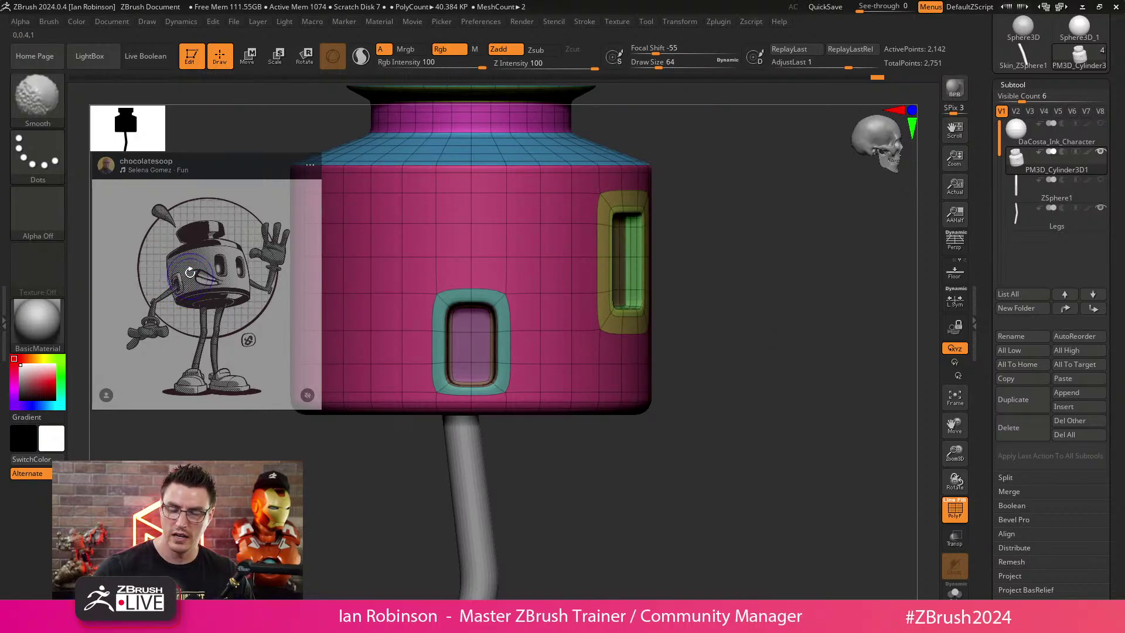
key("shift+d")
left_click_drag(170, 316, 228, 310, "alt")
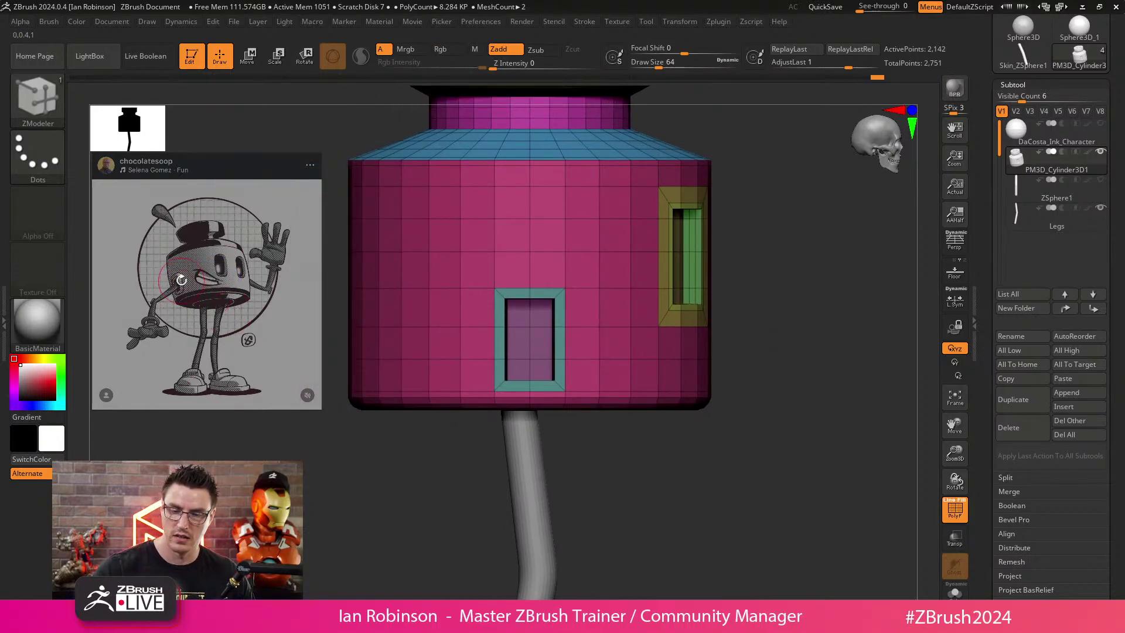
Try to pull the recess's border polygroup outward as a raised frame and isolate it.
left_click_drag(663, 346, 821, 335)
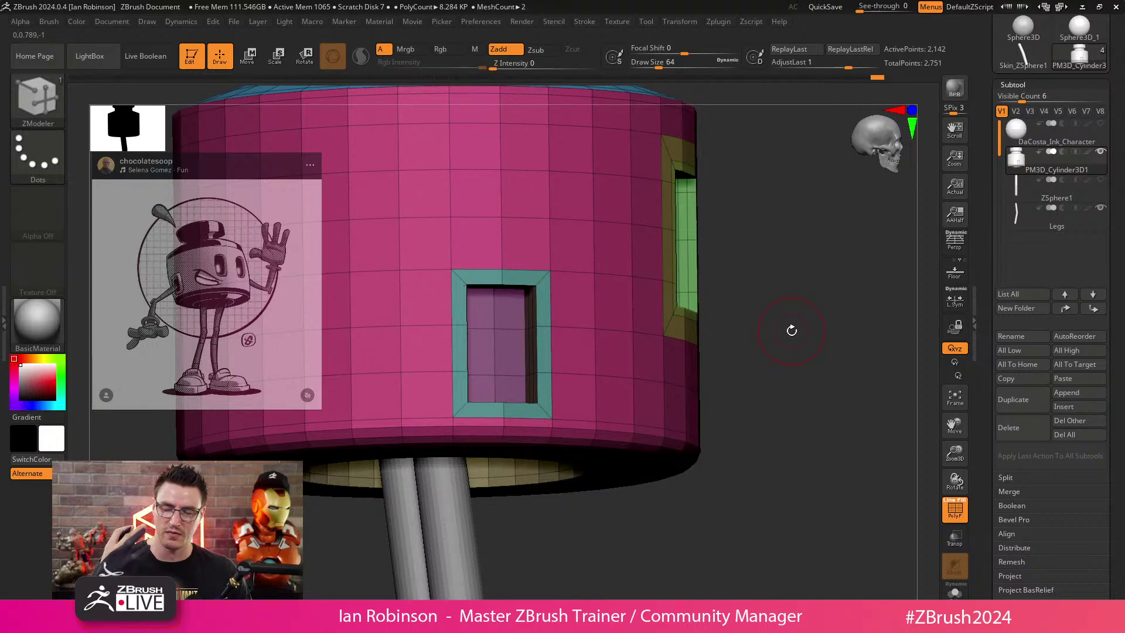
left_click_drag(792, 330, 794, 281)
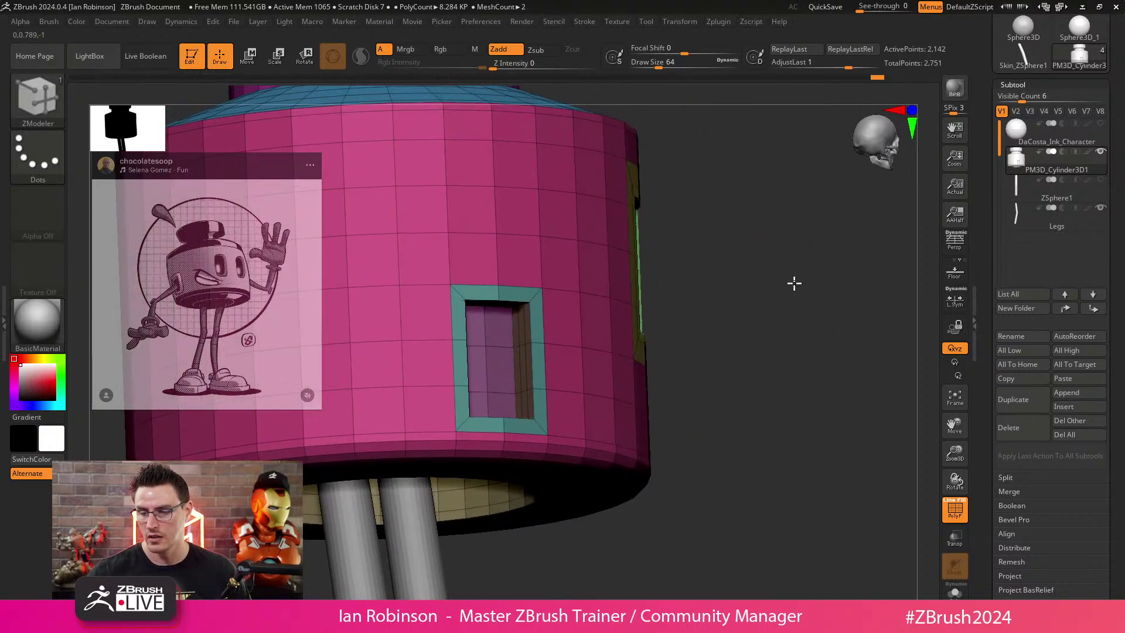
scroll(573, 283, "up", 3)
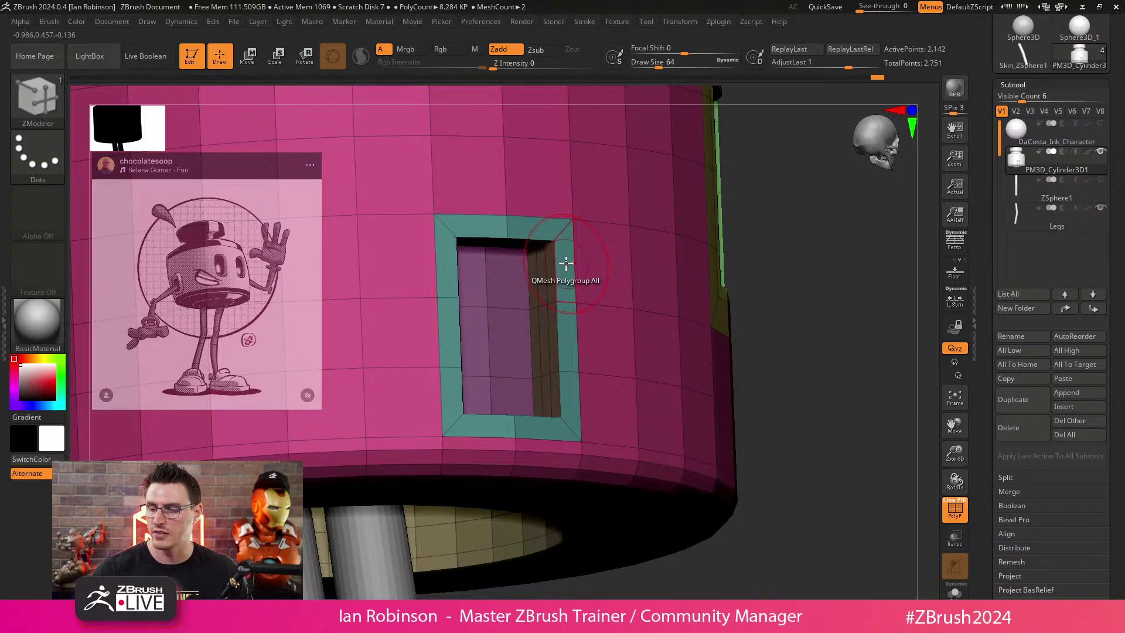
right_click_drag(566, 263, 557, 302)
key("space")
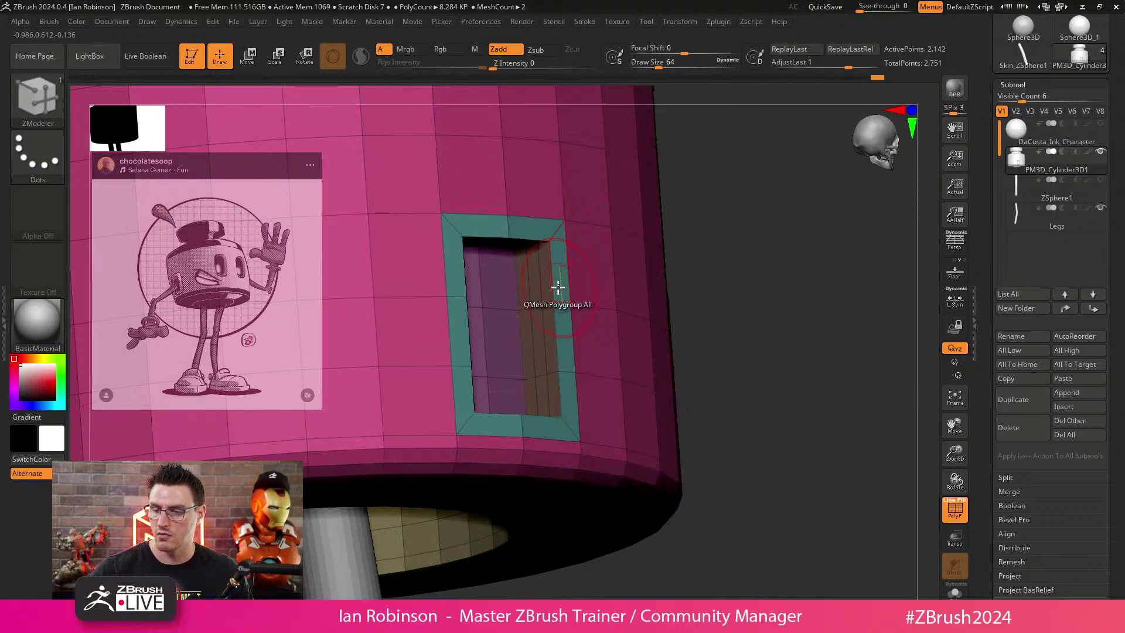
mouse_move(557, 287)
left_mouse_down()
mouse_move(628, 262)
mouse_move(586, 282)
left_mouse_up()
mouse_move(586, 281)
right_mouse_down()
mouse_move(764, 299)
mouse_move(710, 309)
mouse_move(723, 286)
mouse_move(696, 338)
right_mouse_up()
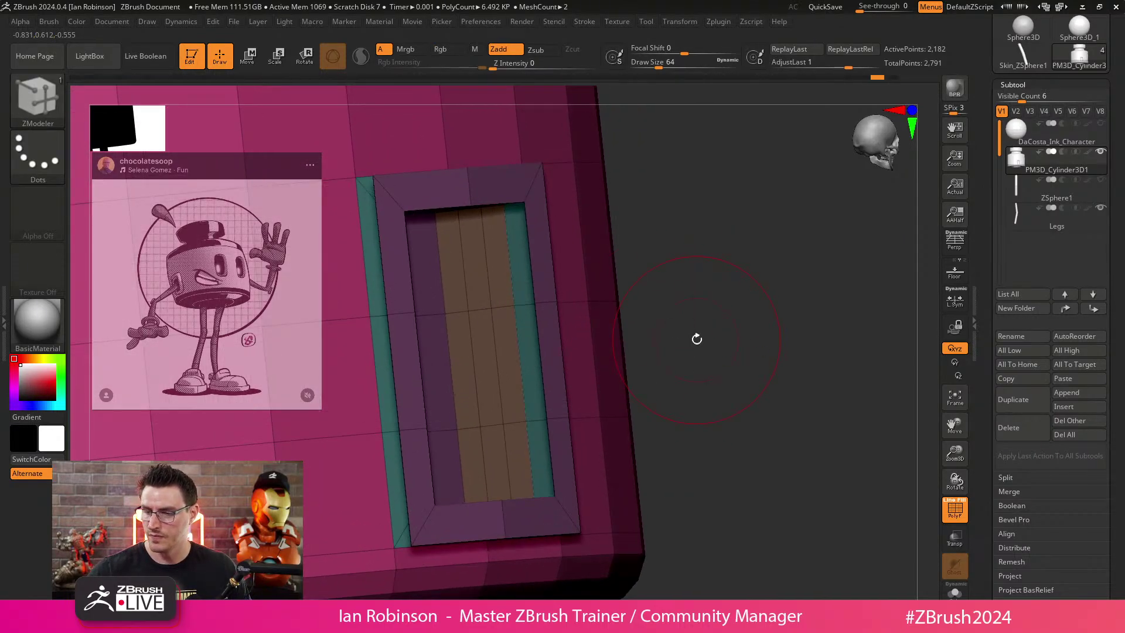
left_click(556, 299, "ctrl+shift")
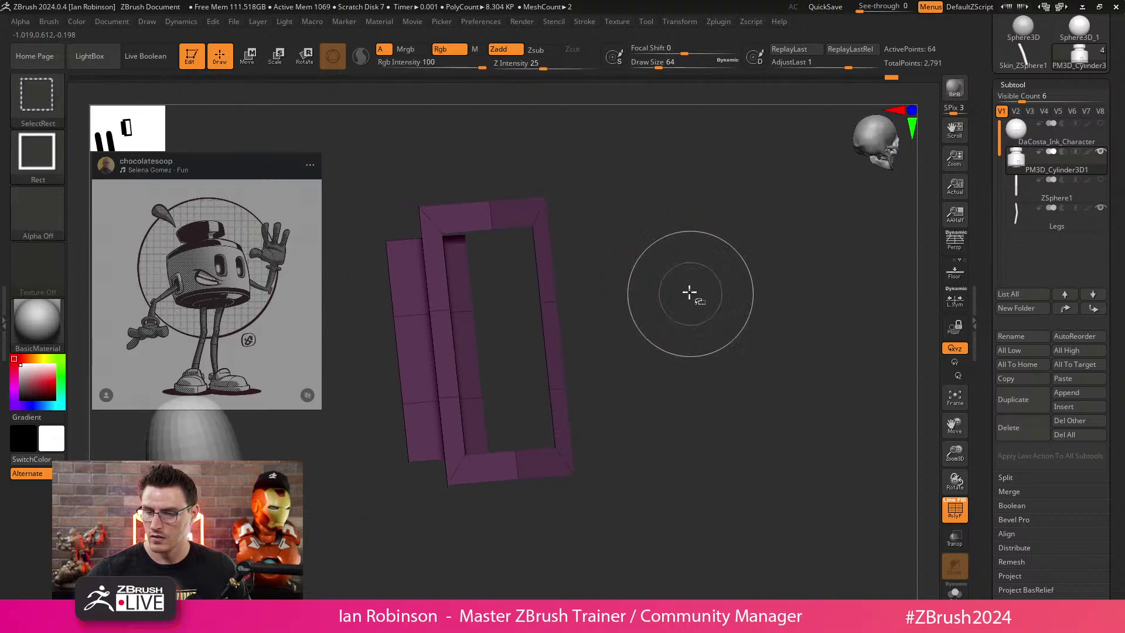
key("ctrl+z")
key("ctrl+shift+z")
left_click(697, 288, "ctrl+shift")
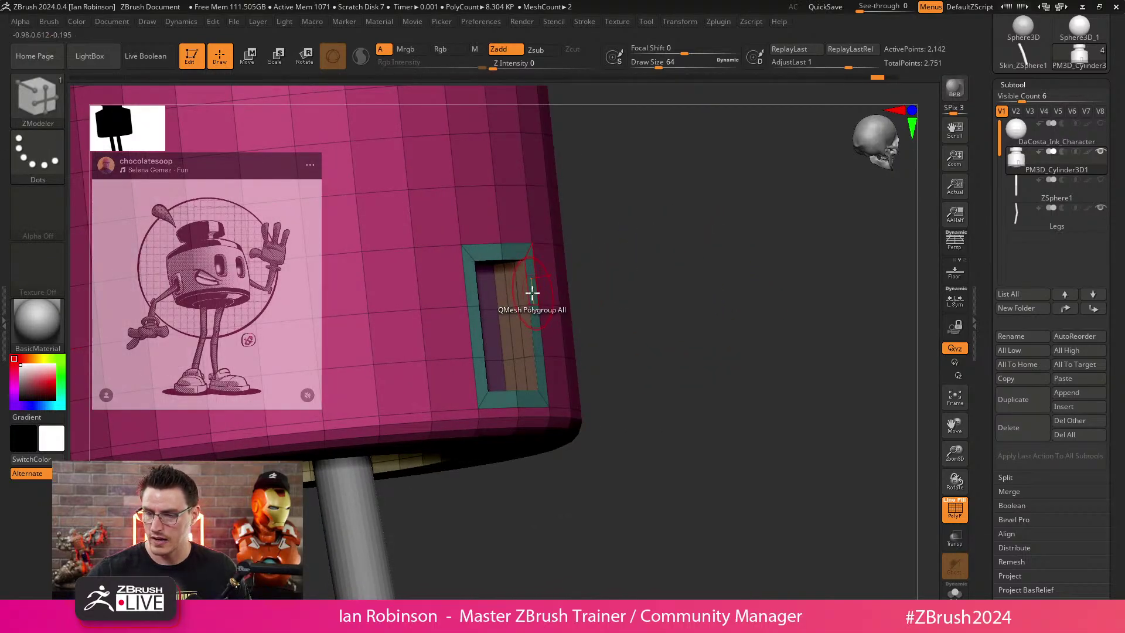
Pull the recess's border outward slightly with QMesh in its own polygroup and hide that raised frame.
left_click_drag(532, 292, 538, 290)
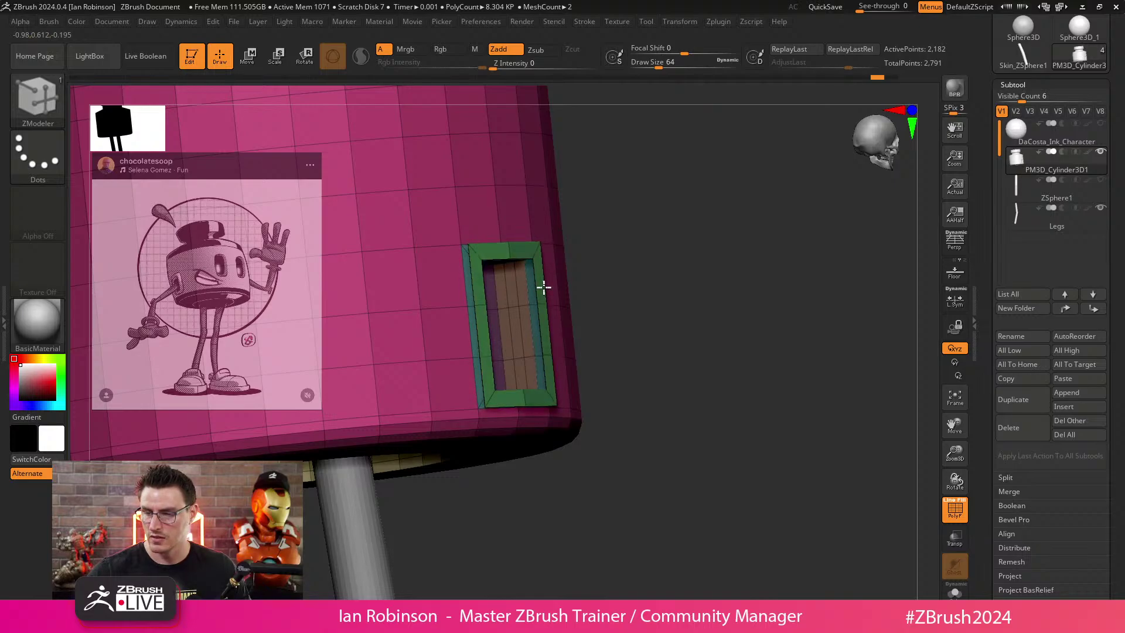
key("ctrl+shift")
left_click(542, 302, "ctrl+shift")
mouse_move(715, 321)
left_mouse_down()
mouse_move(698, 319)
mouse_move(615, 389)
mouse_move(500, 459)
mouse_move(584, 416)
mouse_move(761, 490)
mouse_move(777, 455)
left_mouse_up()
key("ctrl+shift")
left_click(777, 455, "ctrl+shift")
Split the hidden frame off into its own subtool and make that subtool active.
left_click_drag(879, 532, 866, 465)
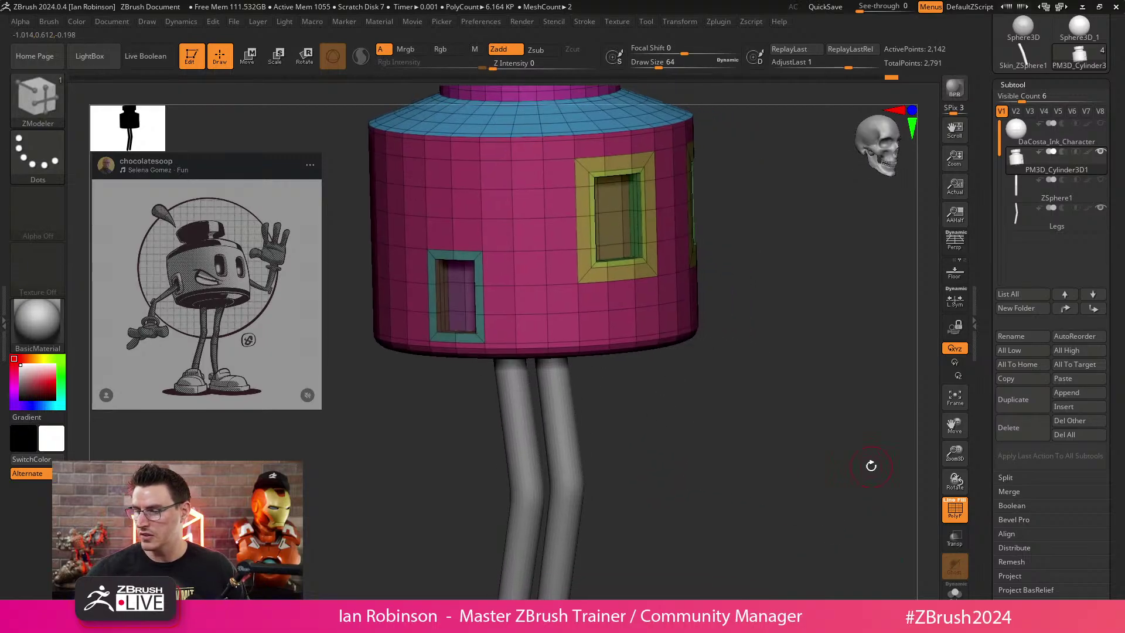
left_click(1026, 476)
left_click(1021, 494)
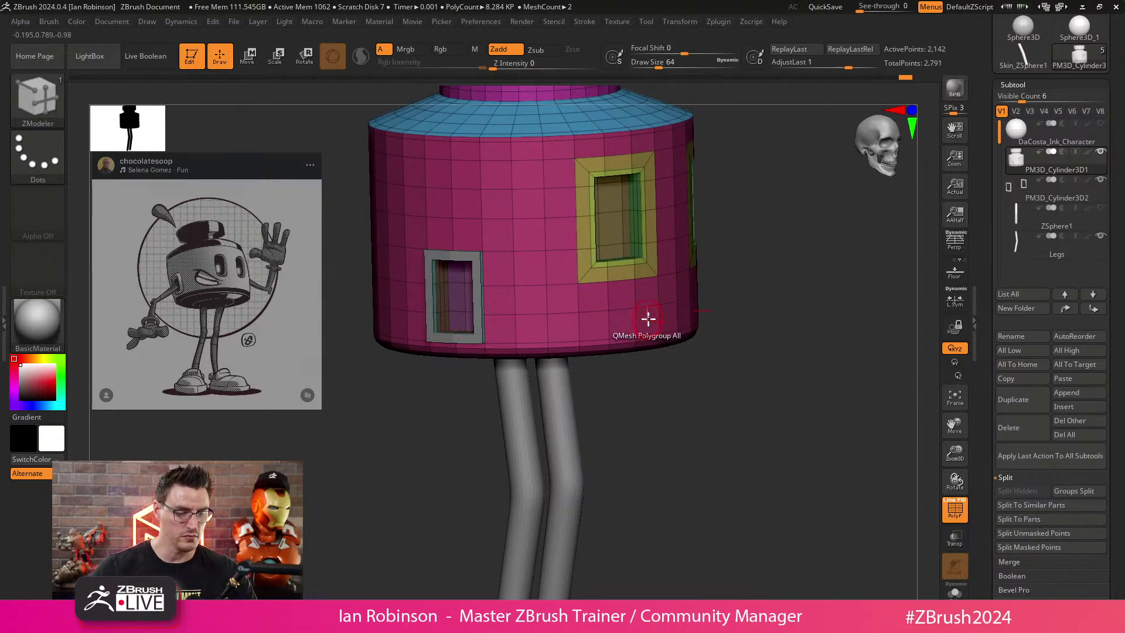
key("Down")
Move the frame sideways by about 0.02 toward the body's surface, working from the front view.
left_click_drag(648, 318, 620, 214)
key("w")
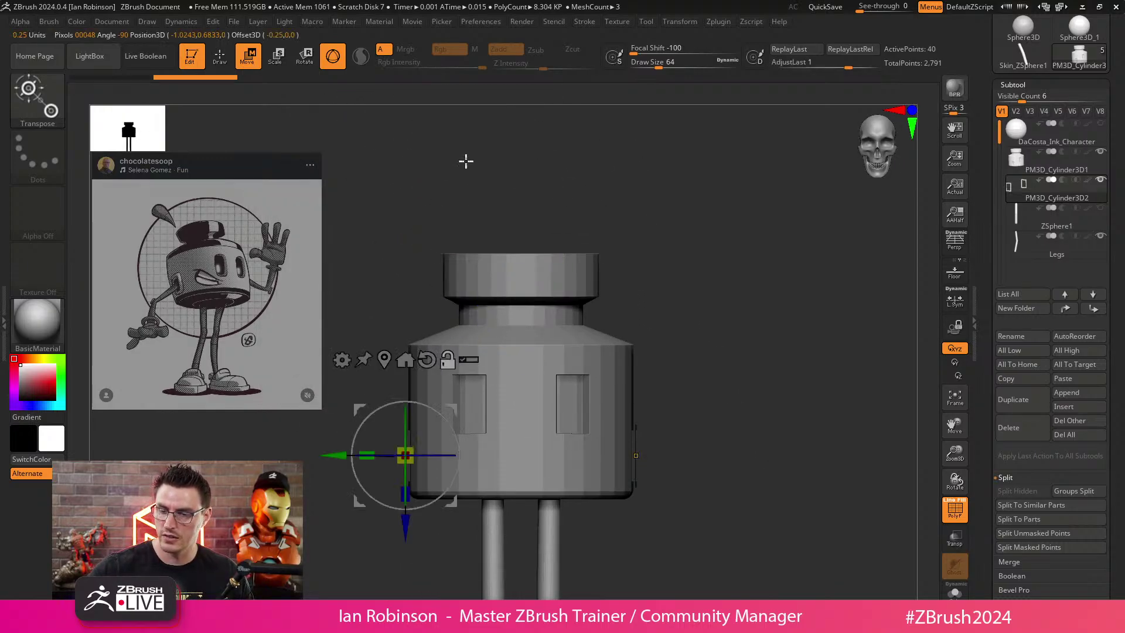
left_click_drag(466, 161, 465, 464, "alt")
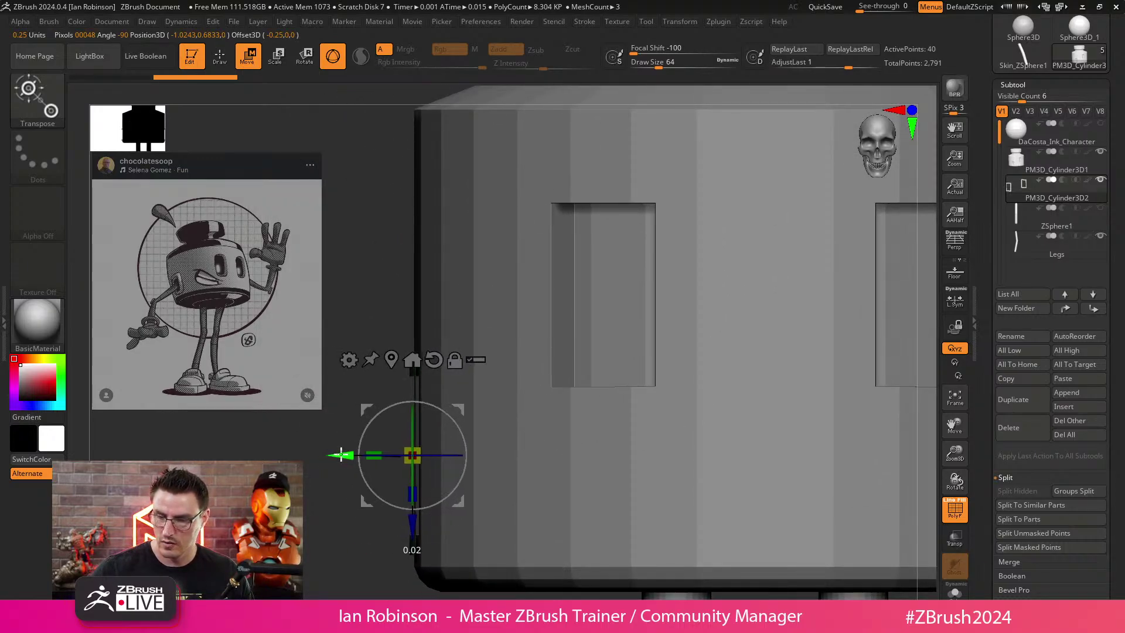
Isolate the frame, extrude its faces outward with ZModeler to give it thickness, and show the other subtools again.
key("b")
key("z")
key("m")
left_click_drag(350, 531, 396, 477, "alt")
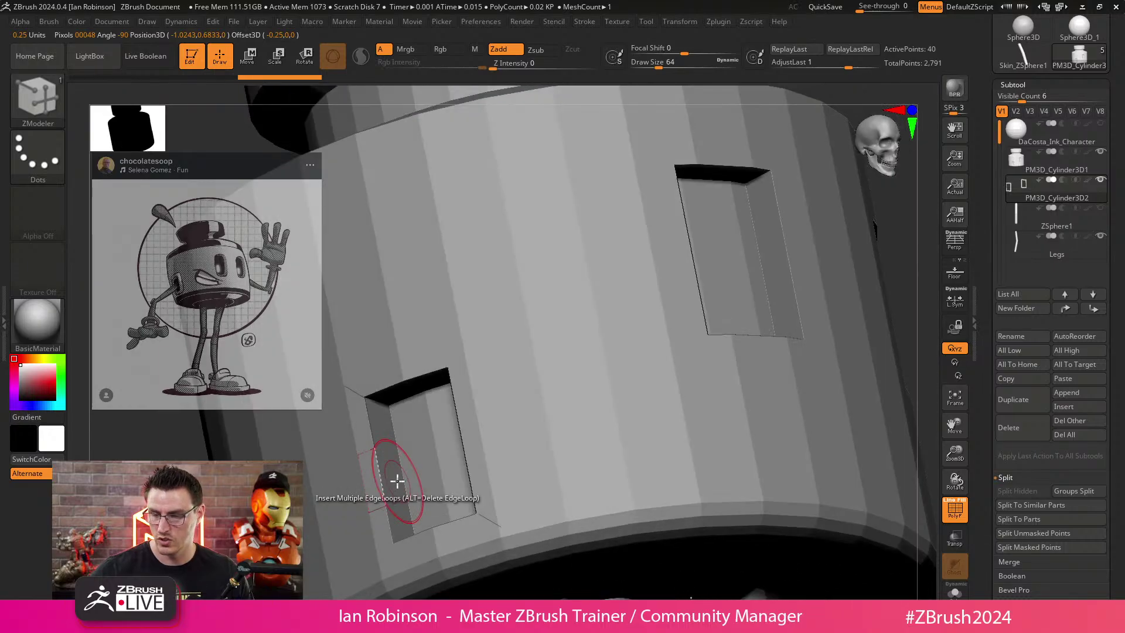
key("ctrl+shift+s")
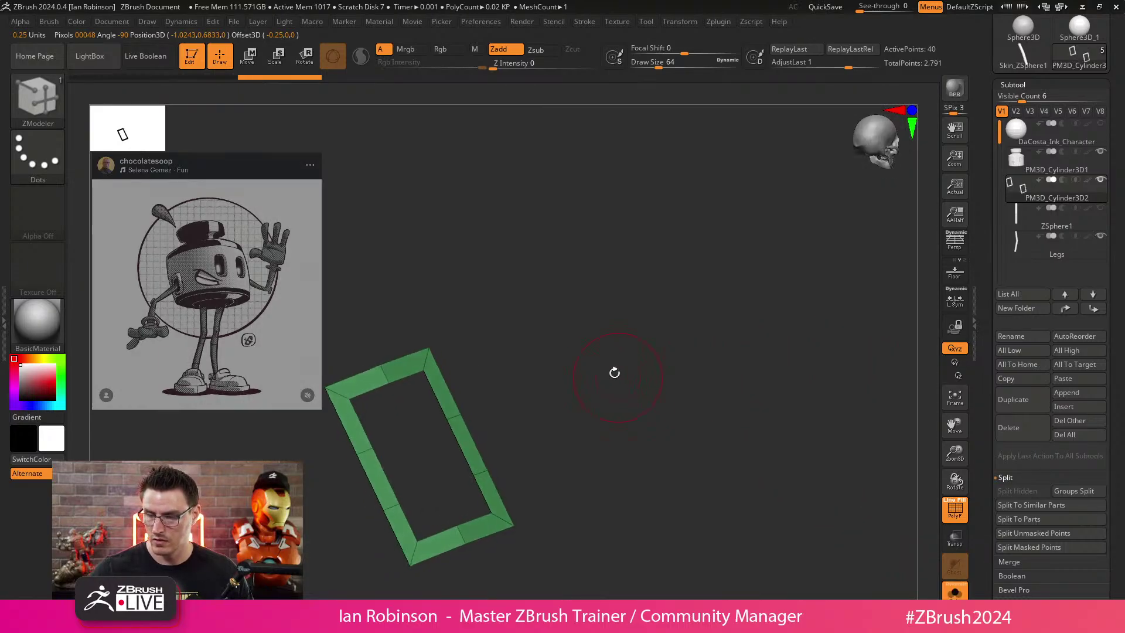
left_click_drag(615, 376, 618, 381)
left_click_drag(450, 383, 463, 375)
key("ctrl+shift+s")
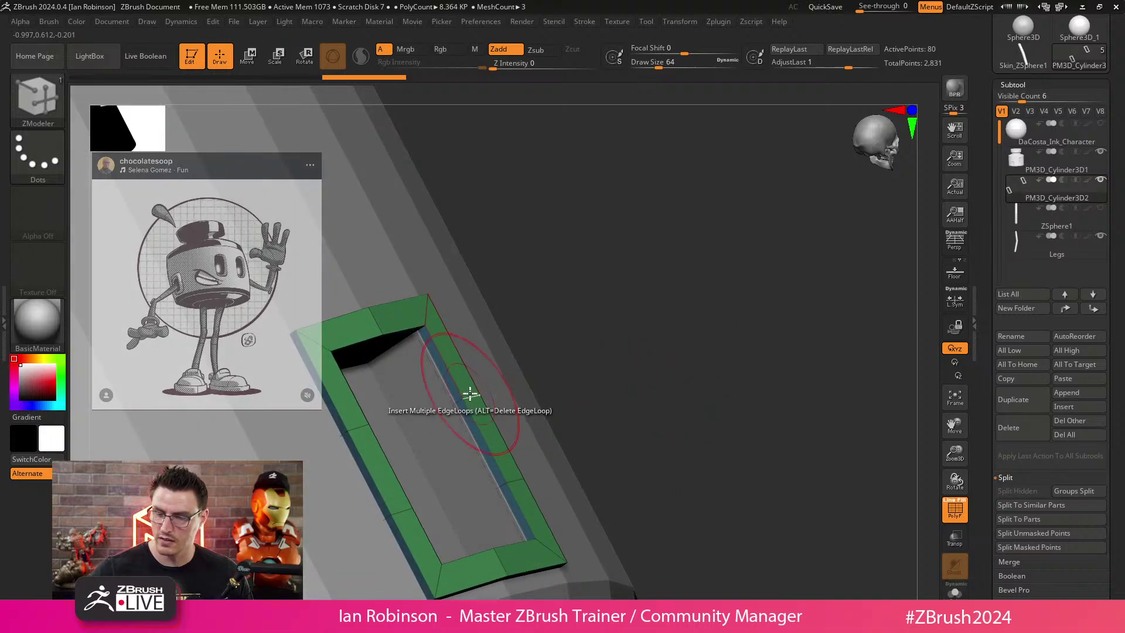
Insert multiple edge loops with Interactive Elevation around the socket frame to give it a raised profile, and hide the polyframe.
key("space")
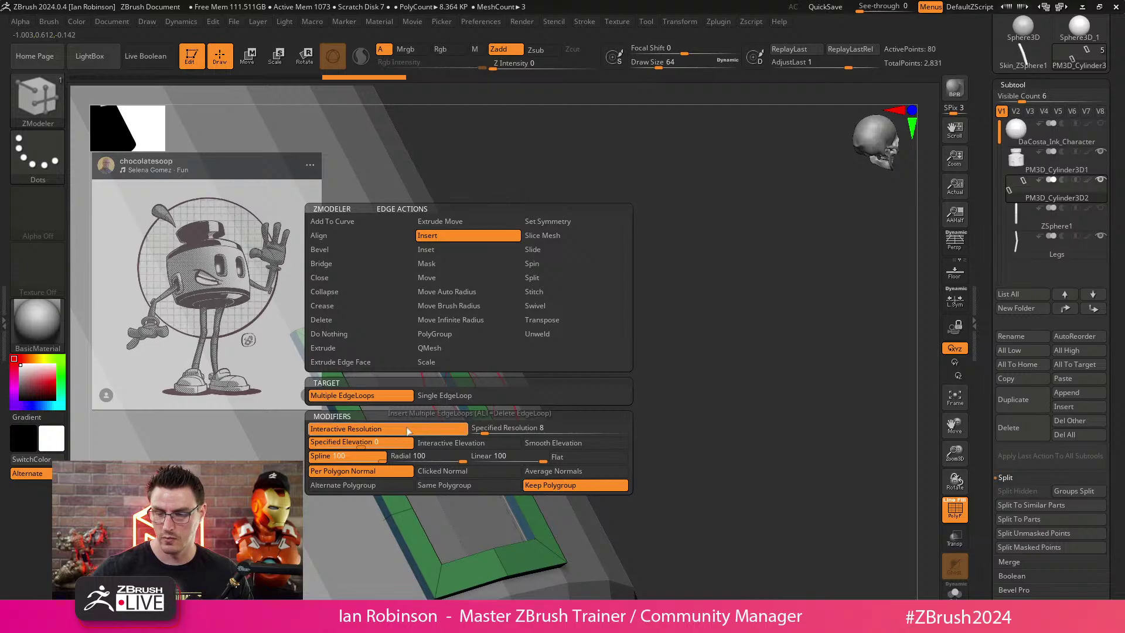
left_click(429, 448)
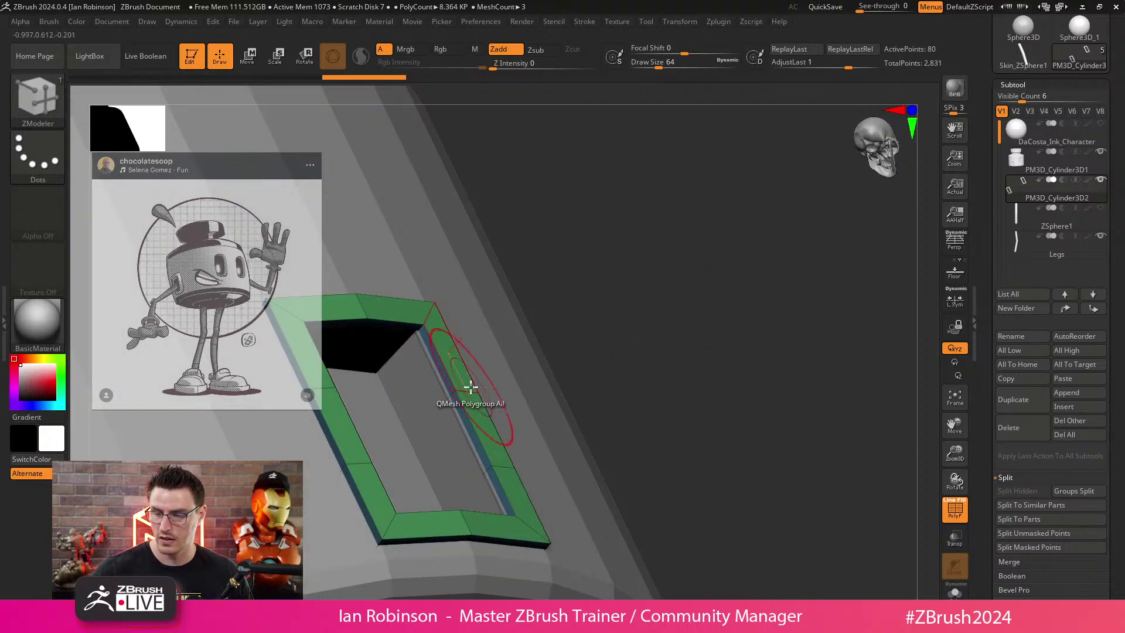
mouse_move(480, 380)
left_mouse_down()
mouse_move(502, 354)
mouse_move(556, 381)
mouse_move(557, 364)
left_mouse_up()
right_click_drag(558, 364, 755, 407, "ctrl")
key("shift+f")
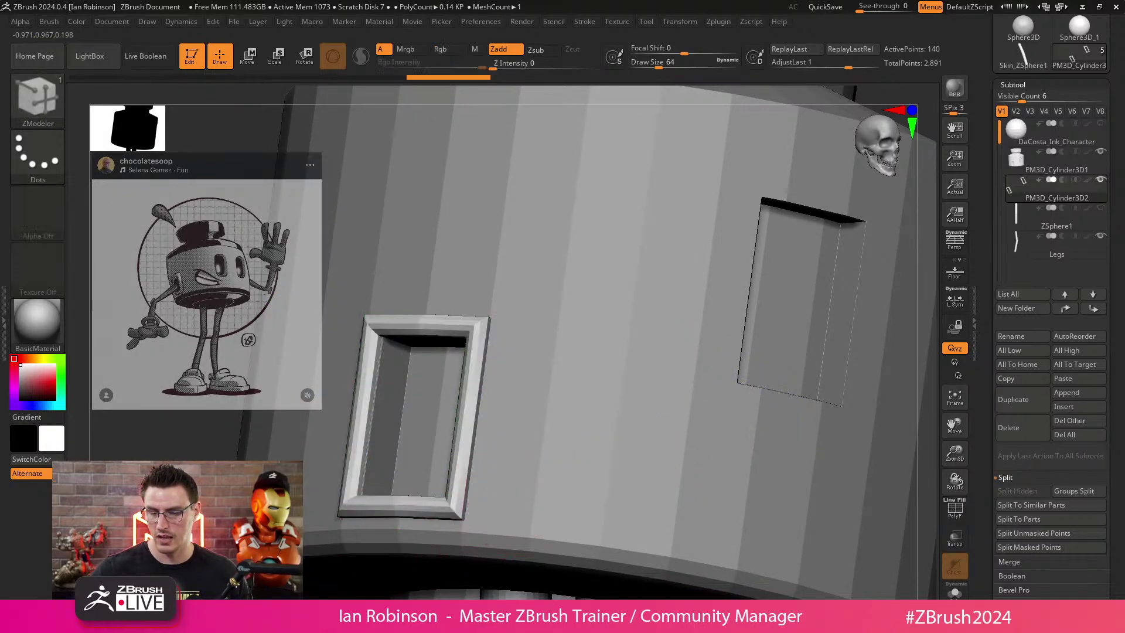
Turn on the dynamic subdivision preview for the frame and for the body subtool, checking the body's polygroups.
right_click_drag(511, 513, 515, 463, "ctrl")
key("d")
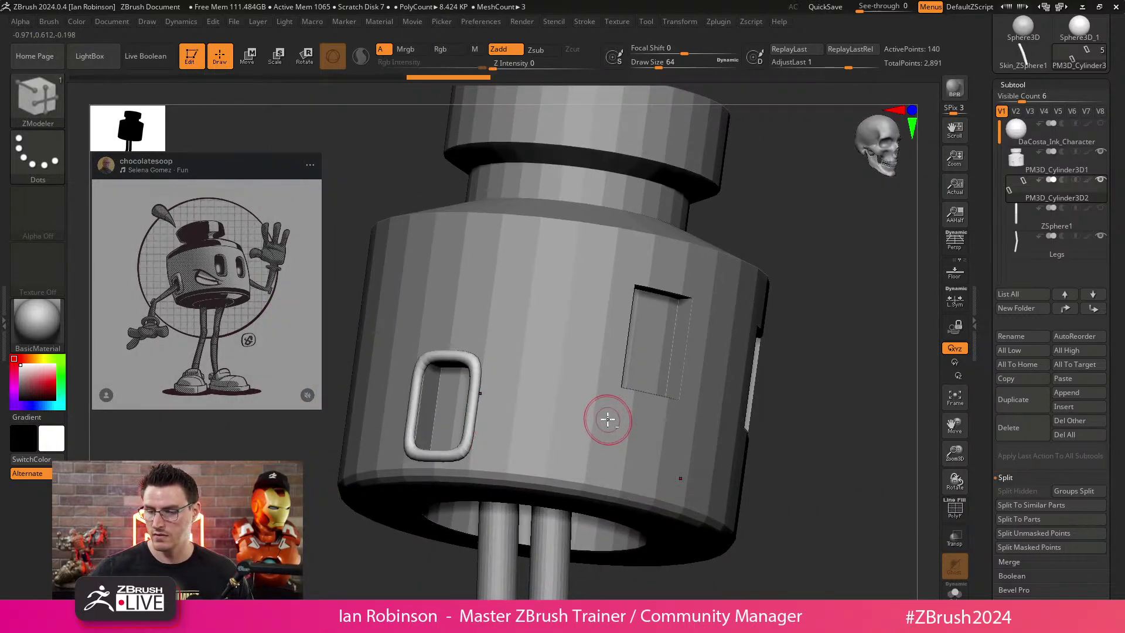
left_click(644, 422, "alt")
key("d")
key("shift+f")
mouse_move(816, 427)
right_mouse_down()
mouse_move(824, 404)
mouse_move(798, 426)
right_mouse_up()
key("shift+f")
mouse_move(778, 443)
left_mouse_down()
mouse_move(799, 392)
mouse_move(773, 443)
left_mouse_up()
key("shift+f")
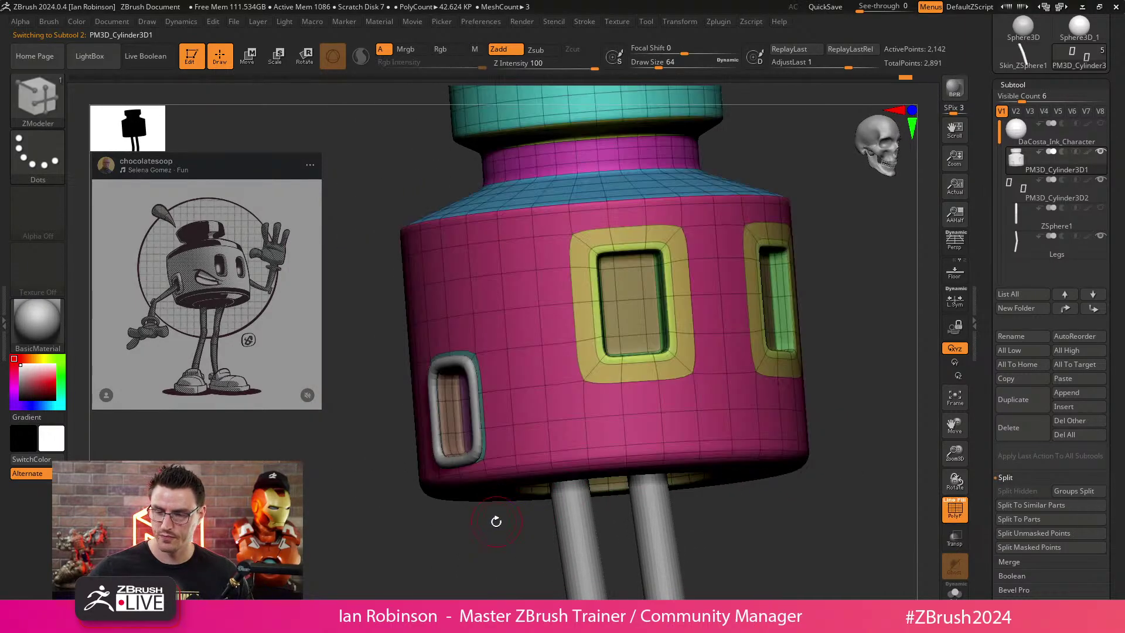
Make the frame subtool active and move it slightly outward from the body's side in the front view.
key("alt+Down")
left_click_drag(496, 521, 352, 541, "shift")
key("w")
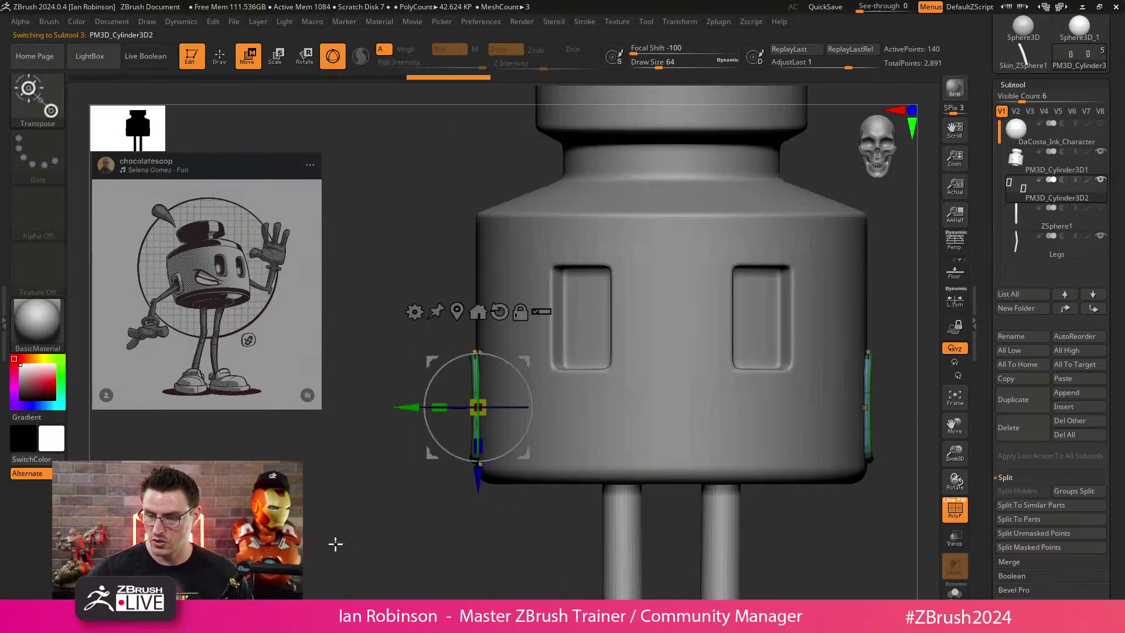
left_click_drag(412, 406, 408, 404)
key("q")
Isolate the frame with its polyframe displayed and turn off its dynamic subdivision preview.
left_click_drag(373, 467, 378, 523, "alt")
key("shift+f")
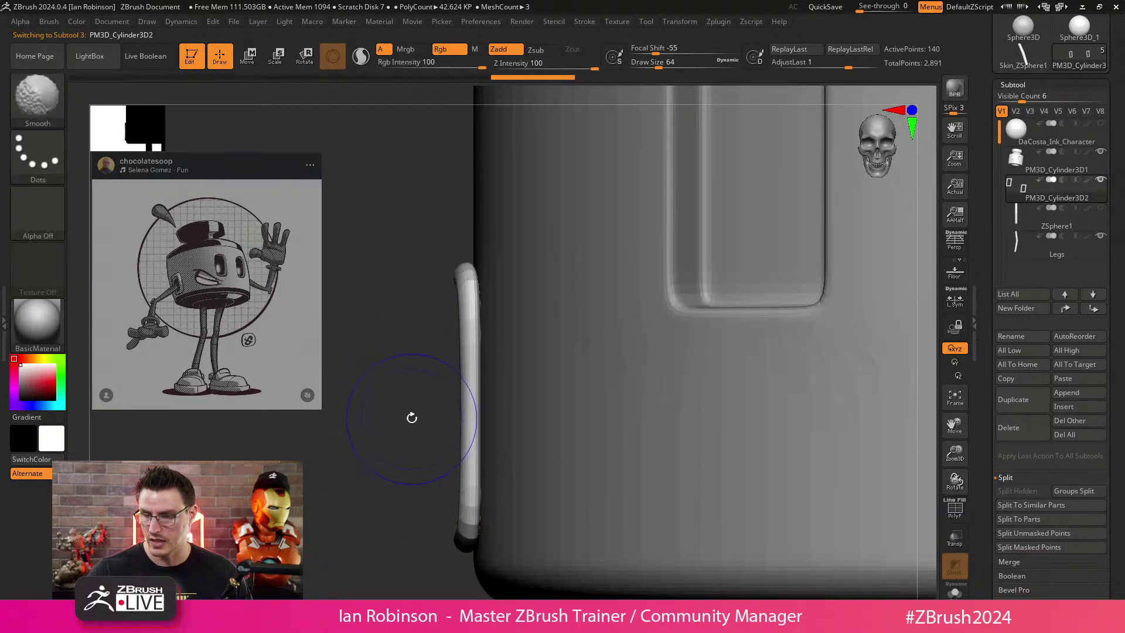
left_click_drag(397, 427, 411, 408)
left_click_drag(368, 477, 360, 489, "shift")
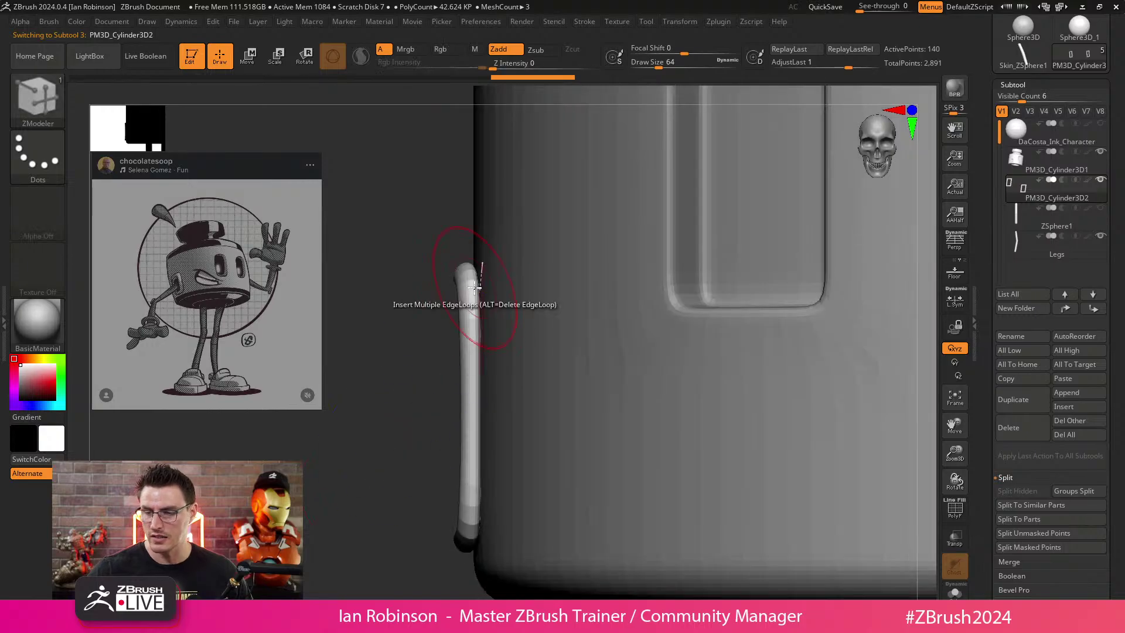
left_click(954, 592)
key("shift+f")
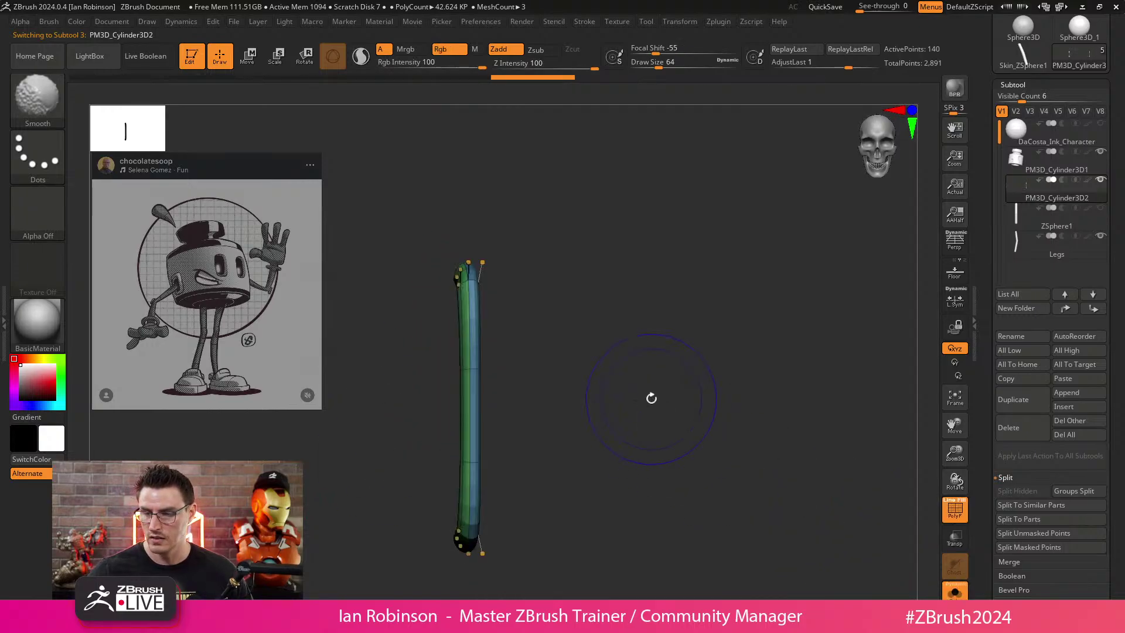
key("shift+d")
mouse_move(645, 372)
left_mouse_down()
mouse_move(641, 392)
mouse_move(615, 388)
left_mouse_up()
left_click_drag(571, 349, 532, 343)
mouse_move(577, 264)
left_mouse_down()
mouse_move(565, 261)
mouse_move(653, 256)
left_mouse_up()
Try to deepen the frame by masking part of it and moving the unmasked faces toward the body.
mouse_move(519, 234)
left_mouse_down("ctrl")
mouse_move(492, 539)
mouse_move(470, 555)
mouse_move(474, 170)
left_mouse_up("ctrl")
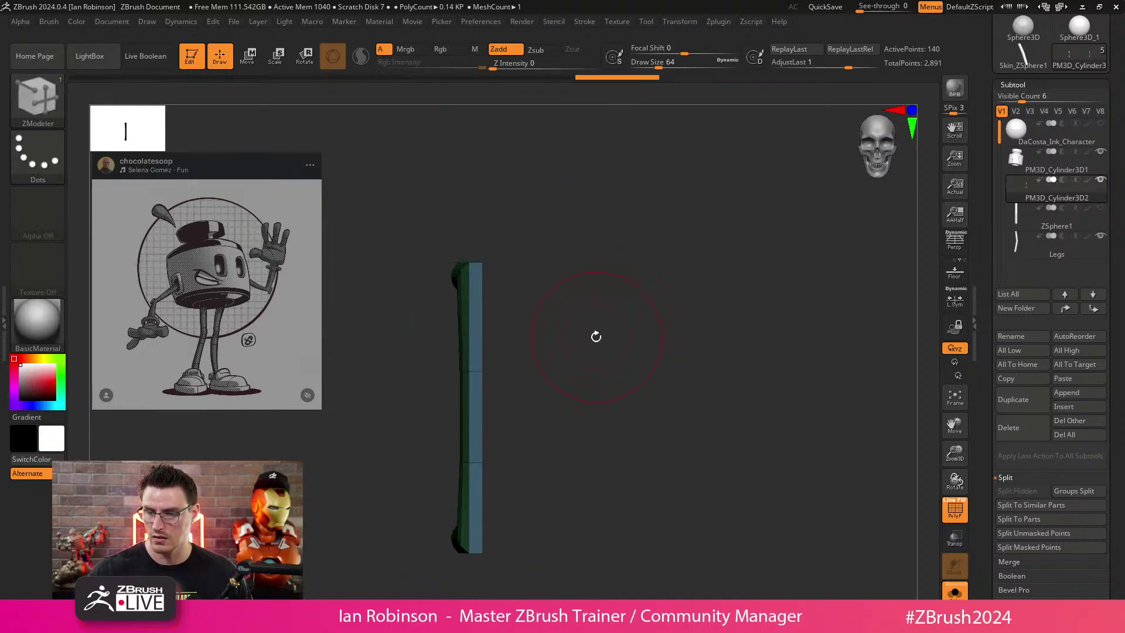
key("w")
left_click_drag(412, 404, 421, 406)
key("q")
left_click_drag(691, 375, 648, 386)
key("w")
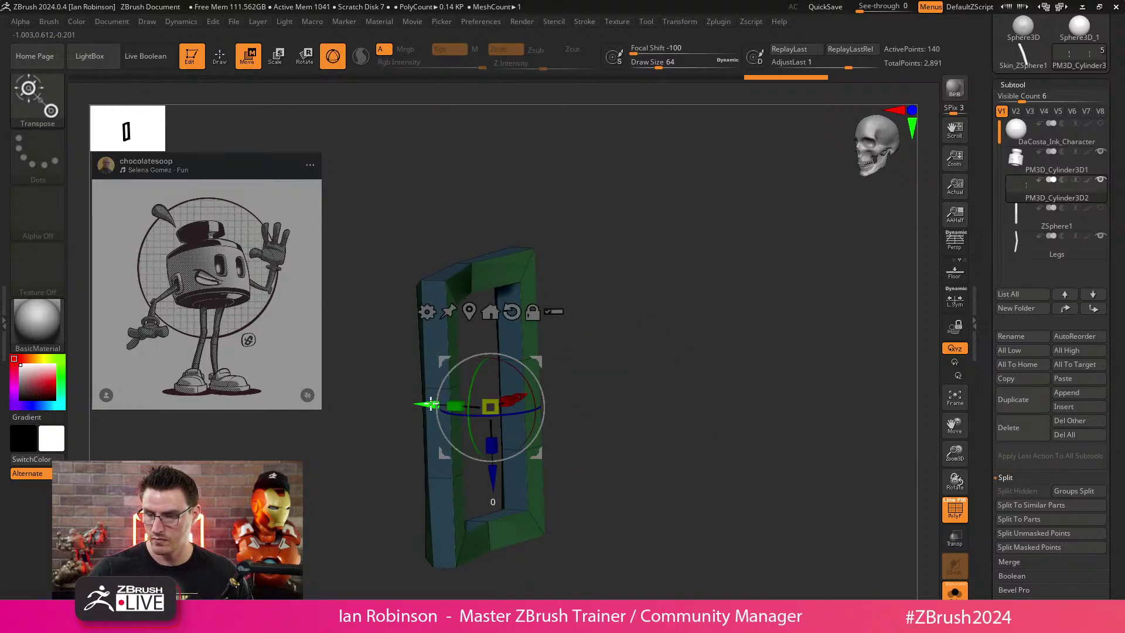
left_click_drag(430, 402, 434, 403)
key("ctrl+z")
key("ctrl+z")
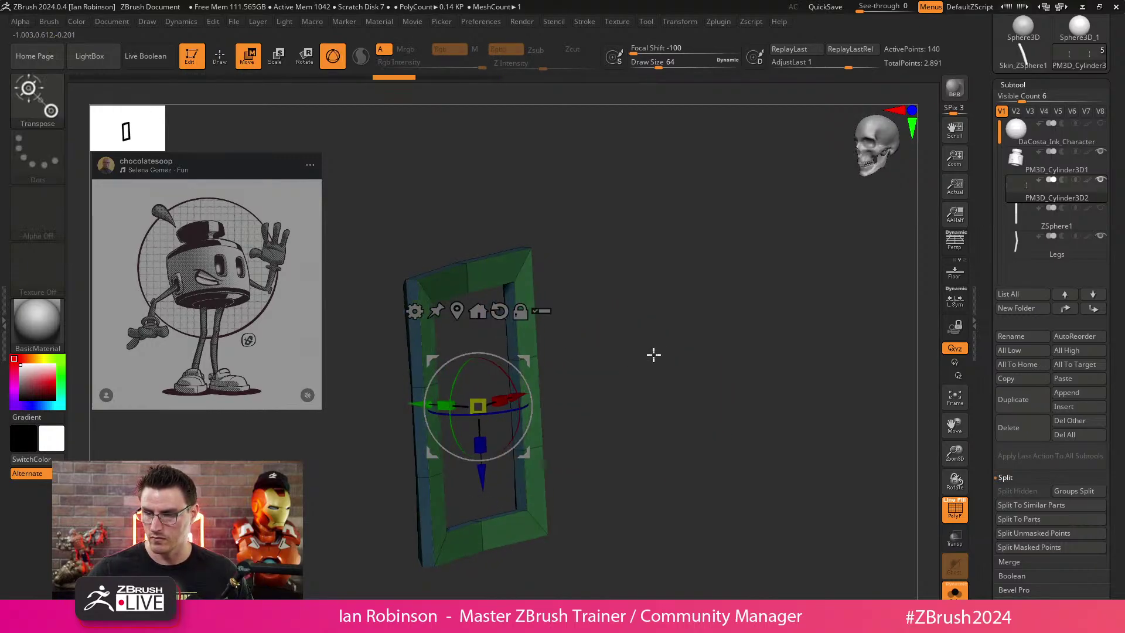
key("q")
Regroup the frame's faces with Auto Groups and Groups By Normals so each side has its own polygroup.
left_click_drag(645, 387, 650, 423)
left_click_drag(1120, 386, 1122, 265)
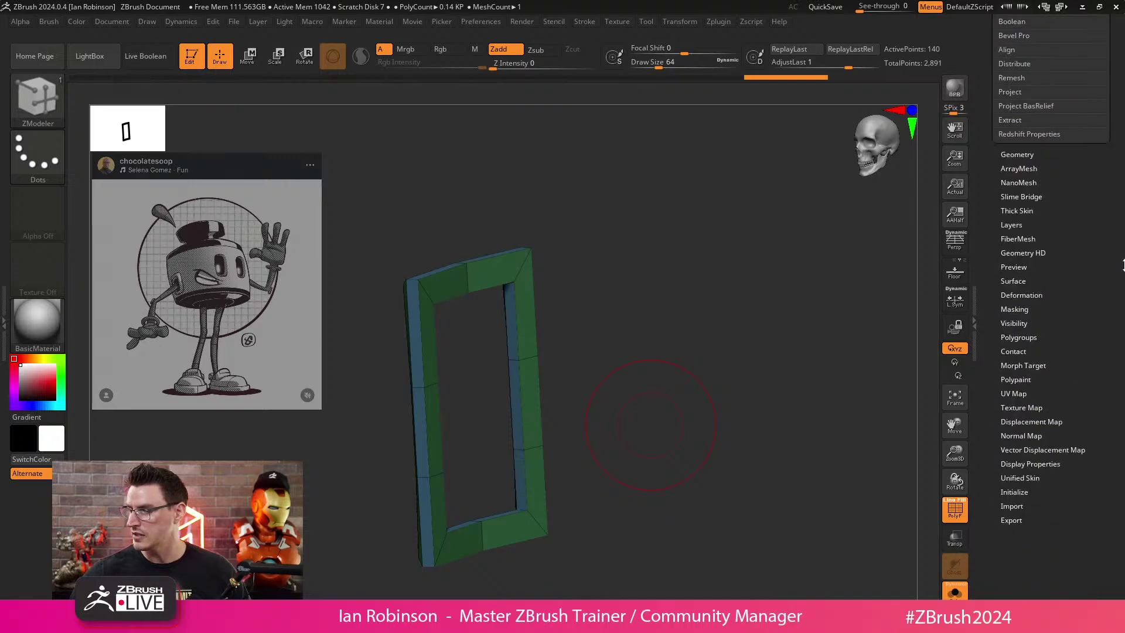
left_click(1018, 337)
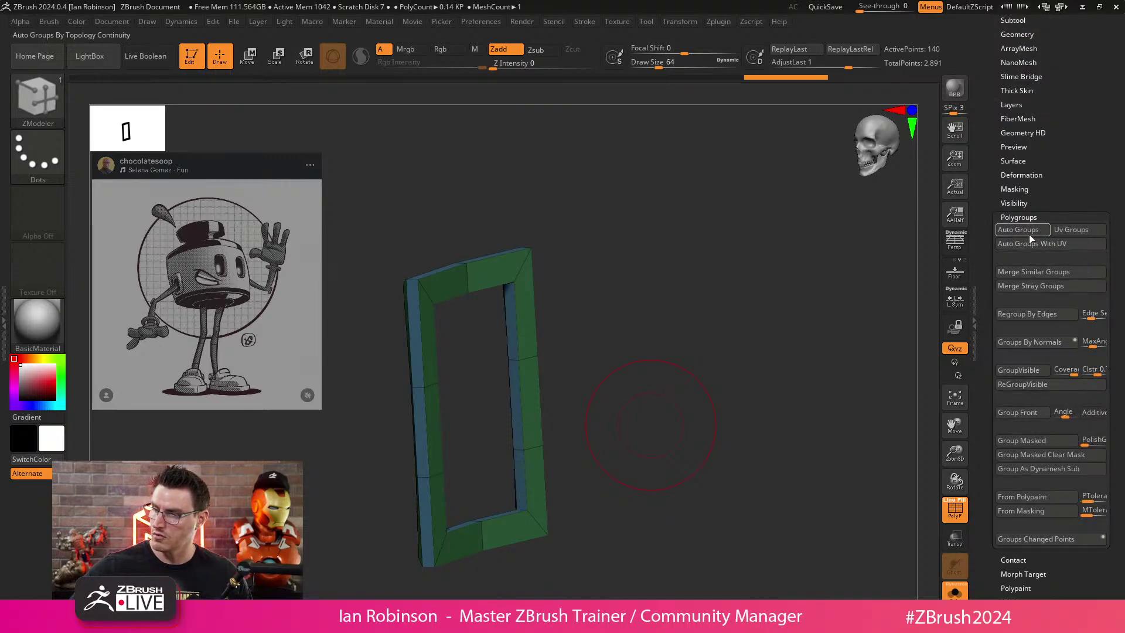
left_click(1019, 230)
left_click(1029, 342)
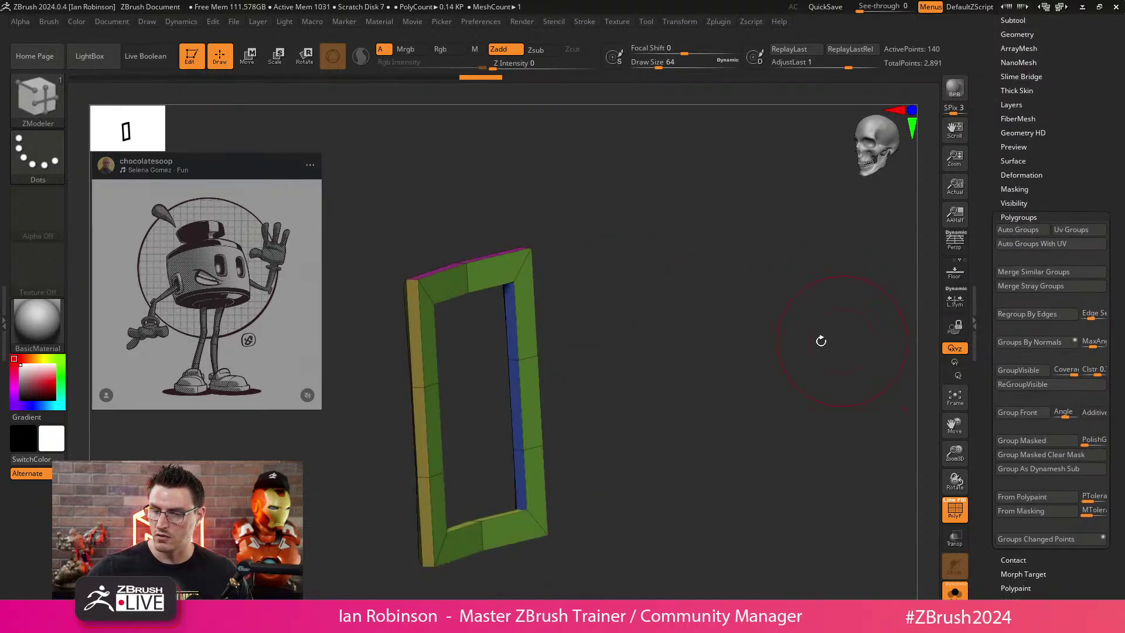
Deepen the frame toward the body with QMesh and insert multiple edge loops around it using Specified Elevation 0.
left_click_drag(525, 334, 697, 337)
key("space")
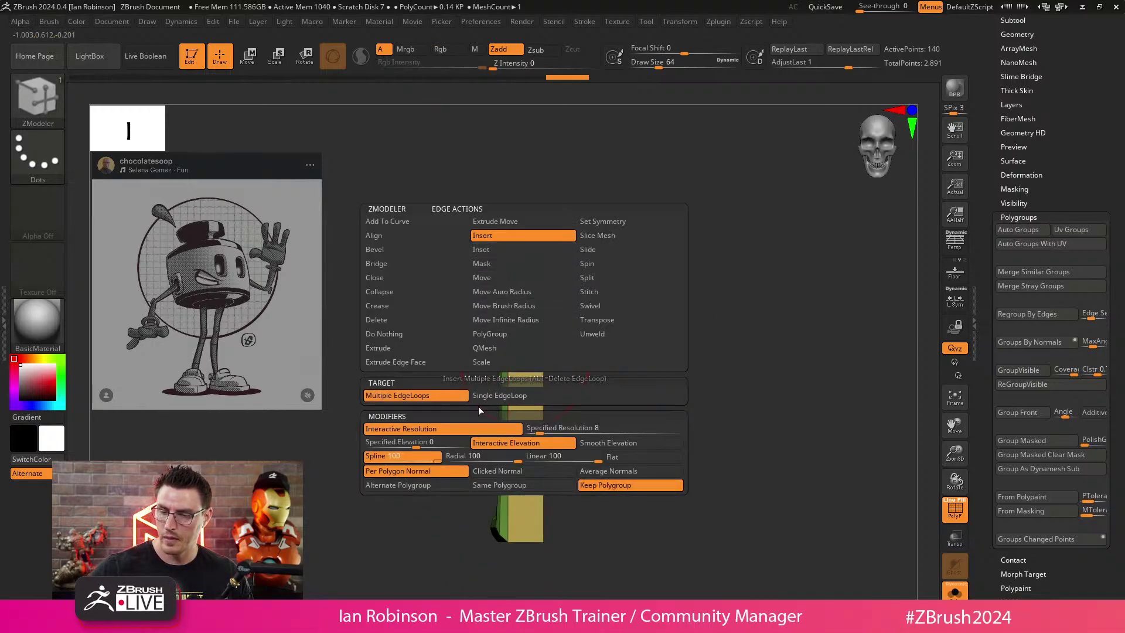
left_click(447, 442)
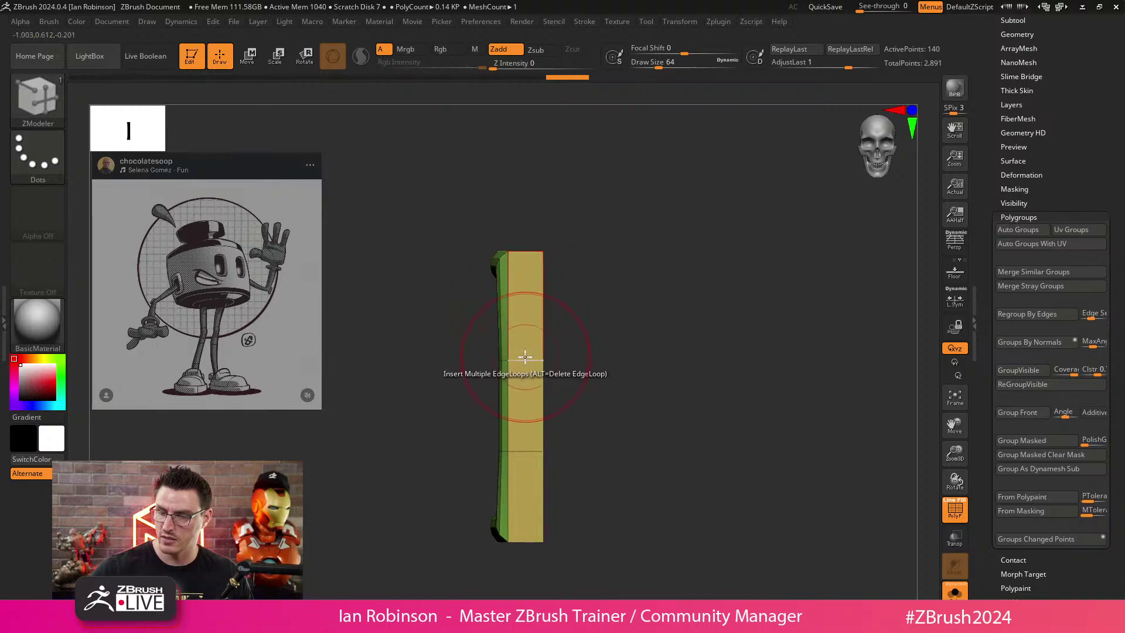
left_click_drag(525, 356, 625, 341)
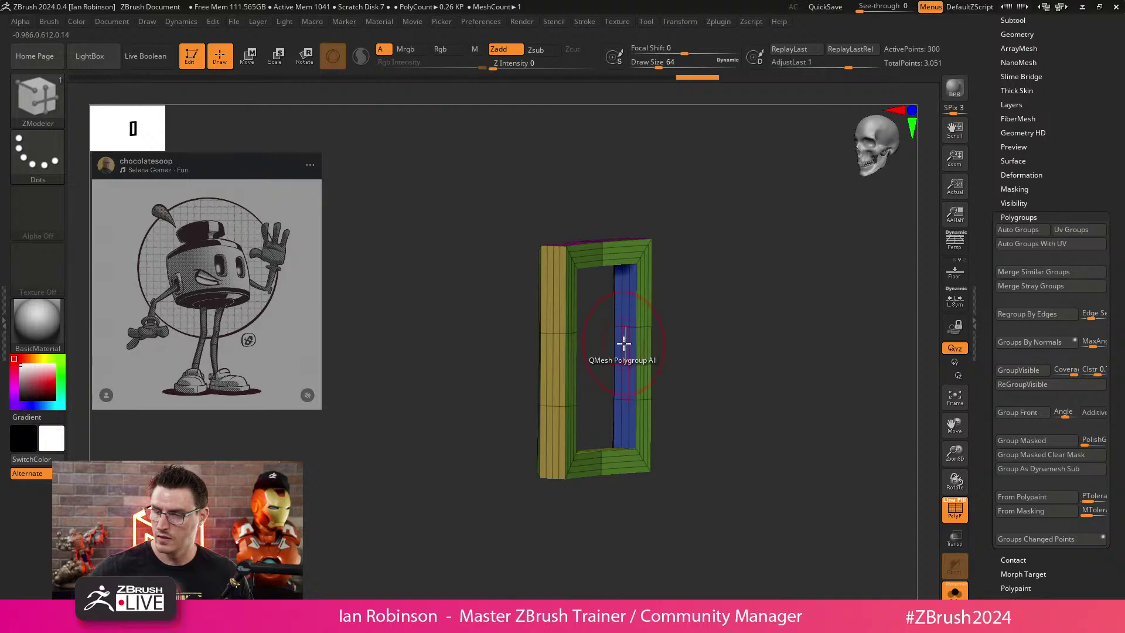
Turn on the frame's dynamic subdivision preview, hide the polyframe and show the other subtools again.
left_click_drag(691, 326, 670, 394)
key("d")
key("shift+f")
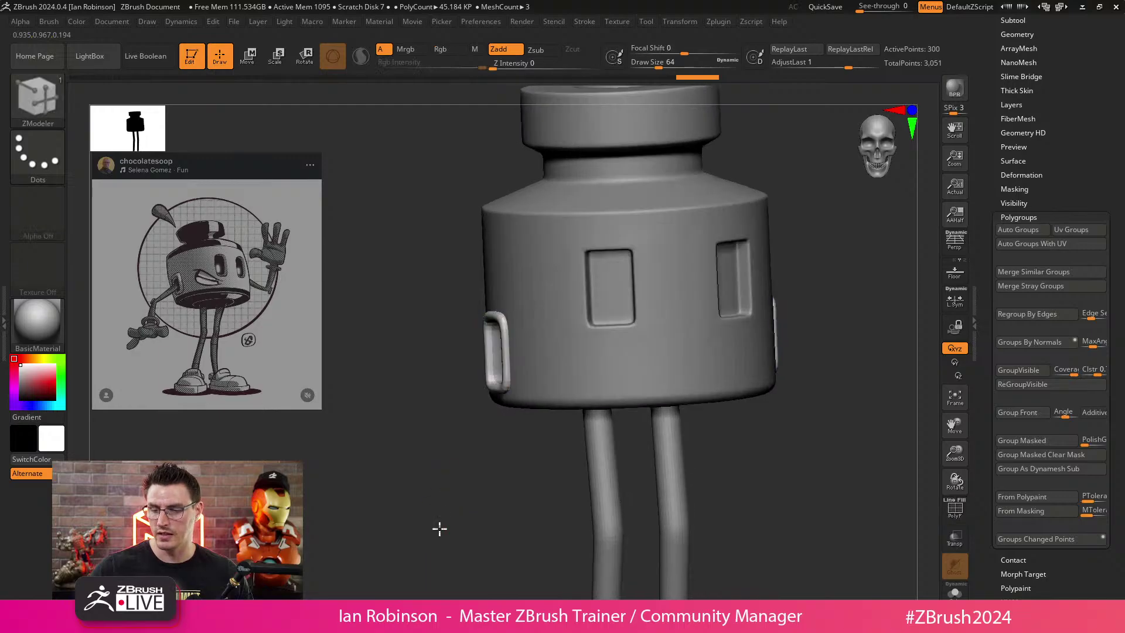
left_click_drag(440, 529, 706, 456)
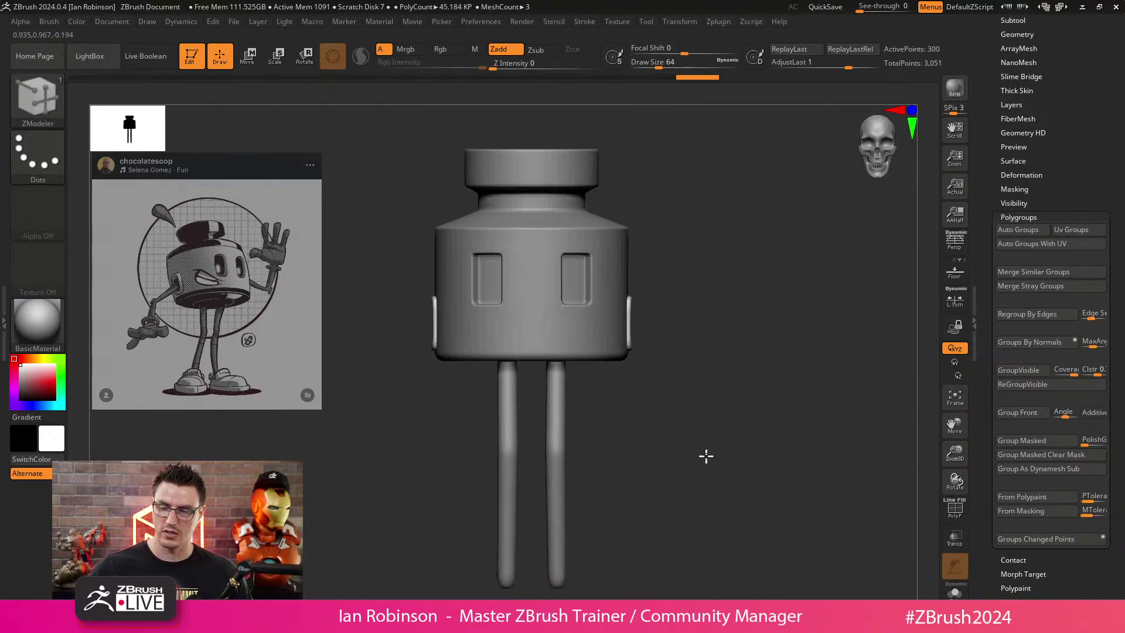
left_click_drag(716, 384, 728, 369, "alt")
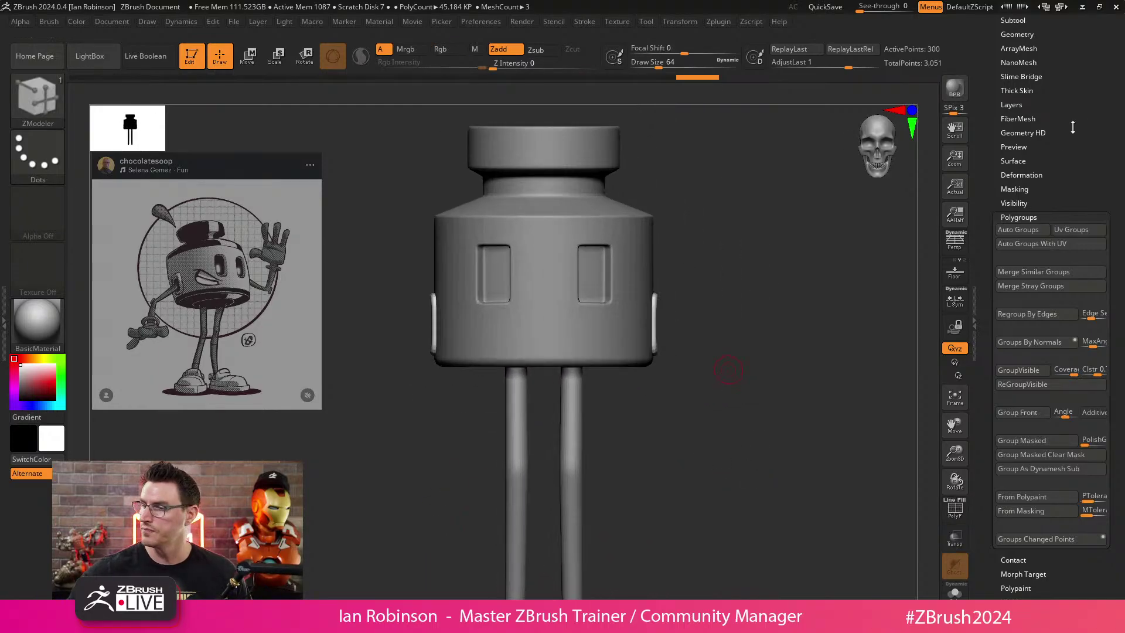
Save the current tool and check the framed sockets on the whole character.
left_click_drag(1072, 126, 1093, 219)
left_click(1025, 56)
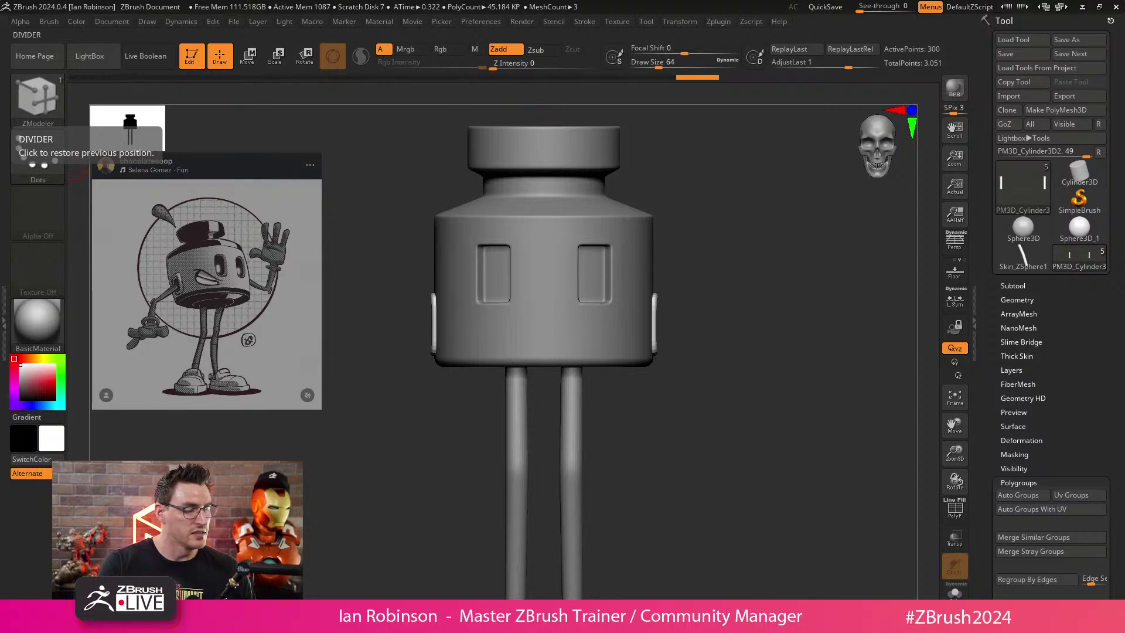
mouse_move(691, 355)
left_mouse_down()
mouse_move(738, 332)
mouse_move(758, 367)
mouse_move(731, 333)
left_mouse_up()
key("shift+f")
key("shift+f")
mouse_move(709, 292)
left_mouse_down()
mouse_move(722, 303)
mouse_move(713, 297)
mouse_move(779, 287)
mouse_move(708, 311)
mouse_move(655, 307)
mouse_move(683, 318)
mouse_move(726, 298)
mouse_move(743, 345)
left_mouse_up()
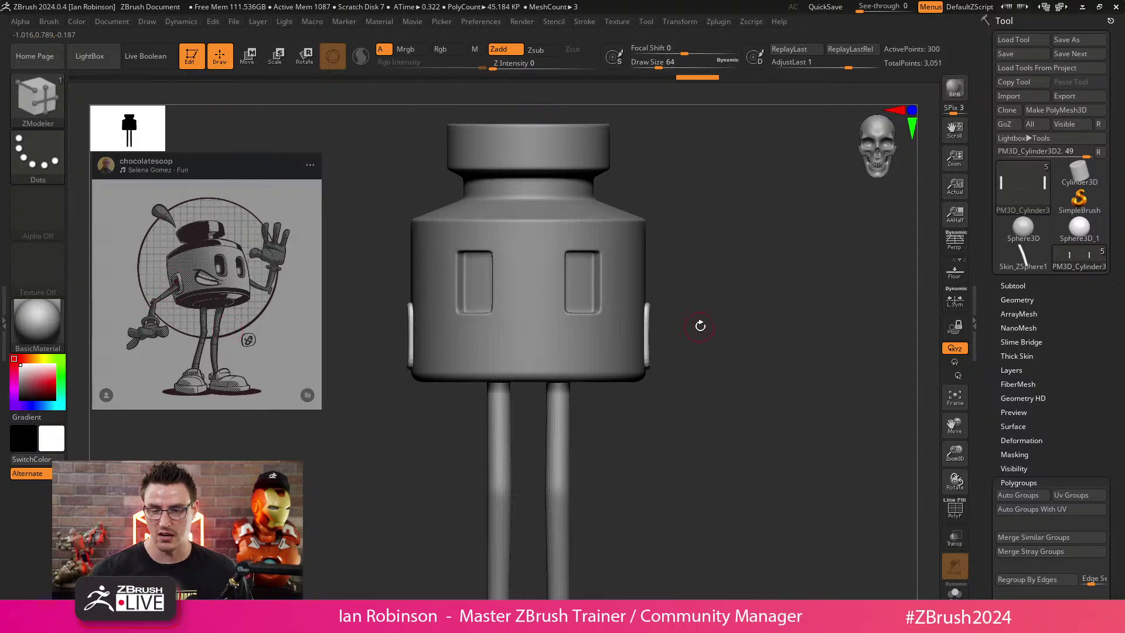
left_click_drag(727, 298, 725, 340, "alt")
Select the ZSphere1 subtool and rename it as Arm_Lip.
left_click(1012, 286)
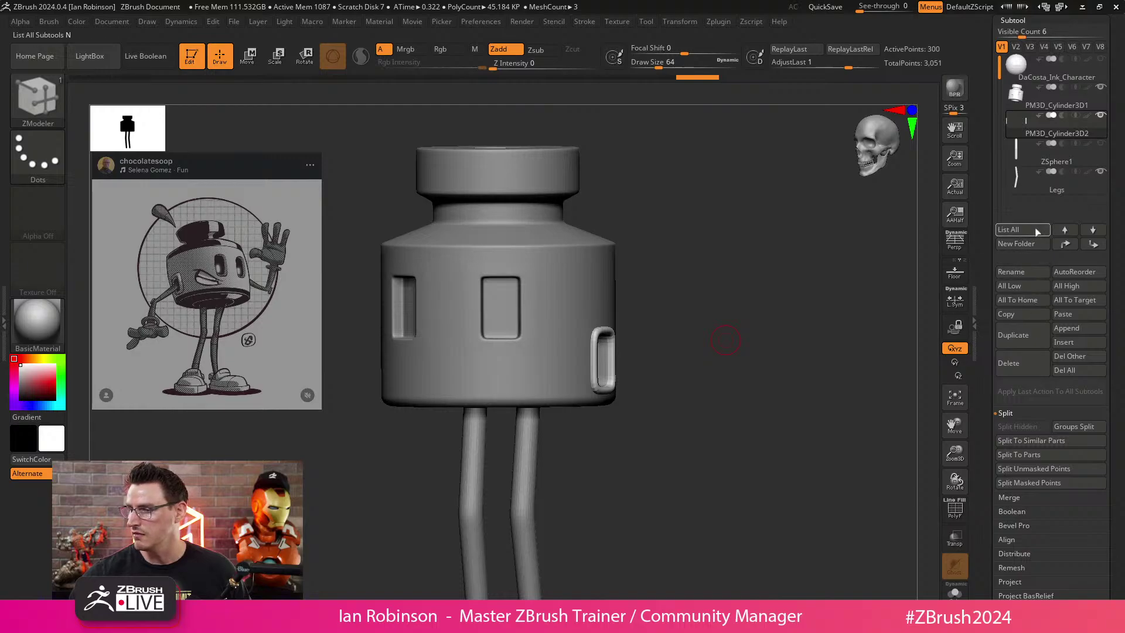
left_click(1056, 160)
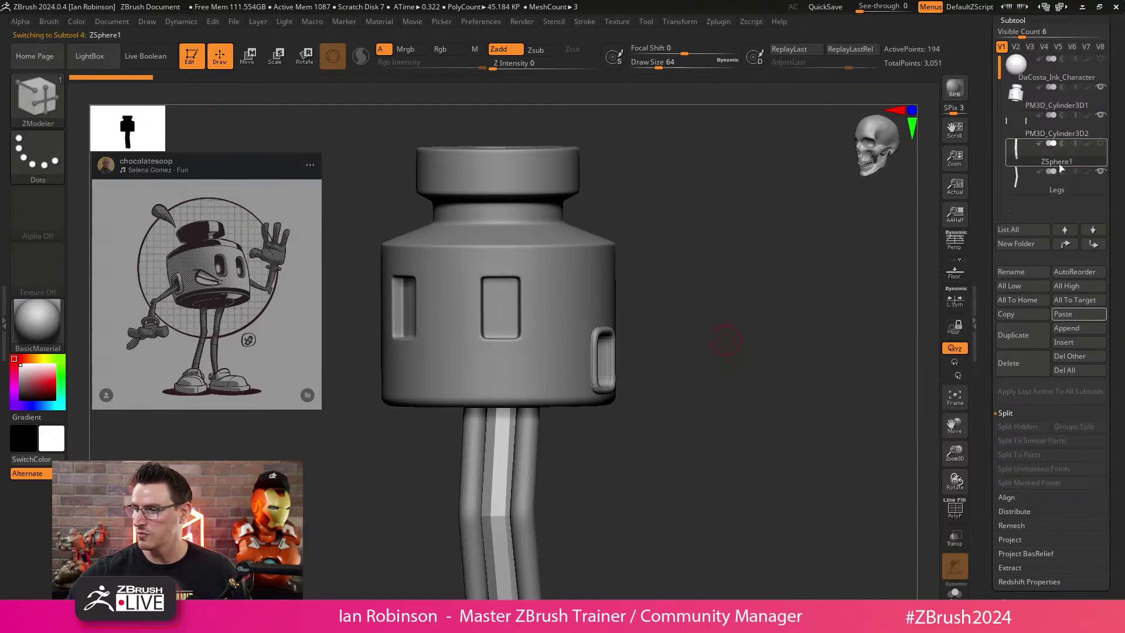
left_click(1023, 268)
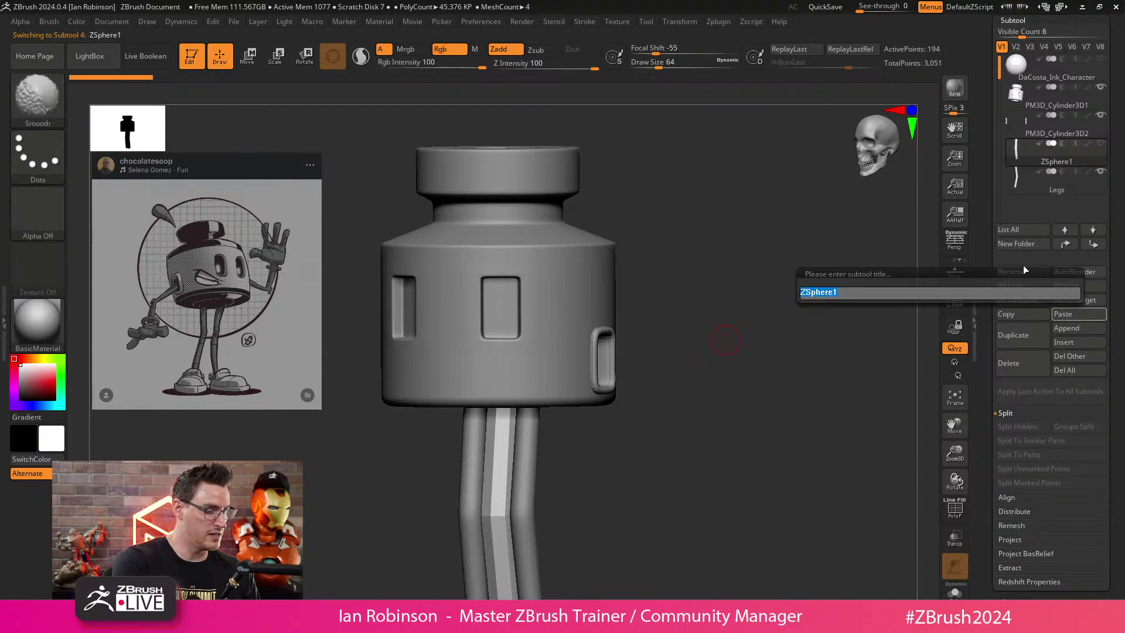
type("Body_a")
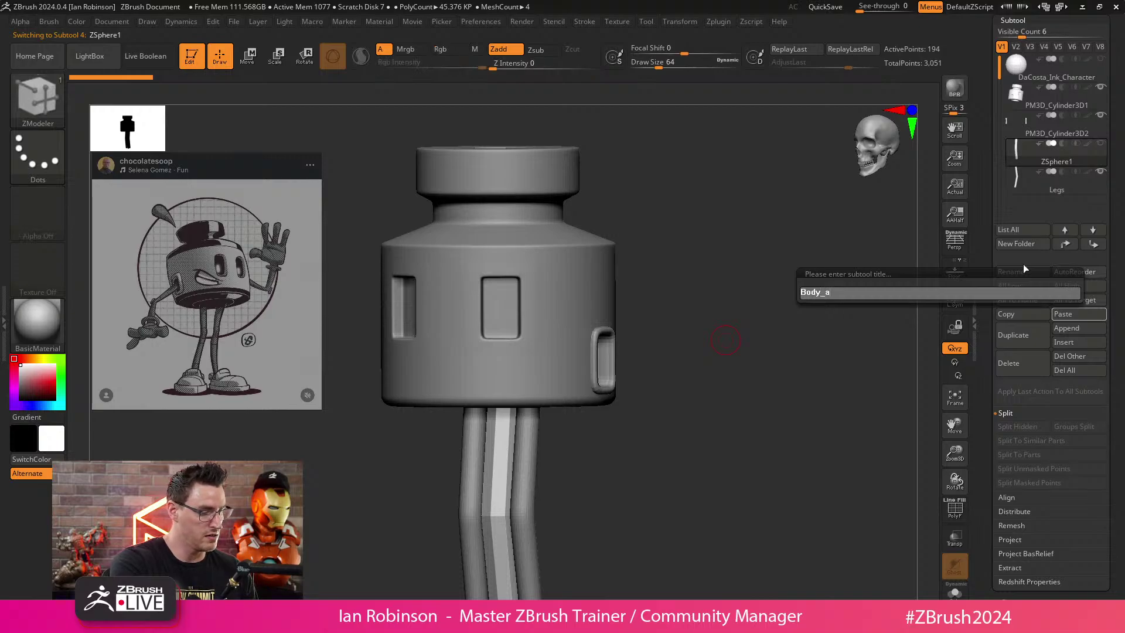
type("A")
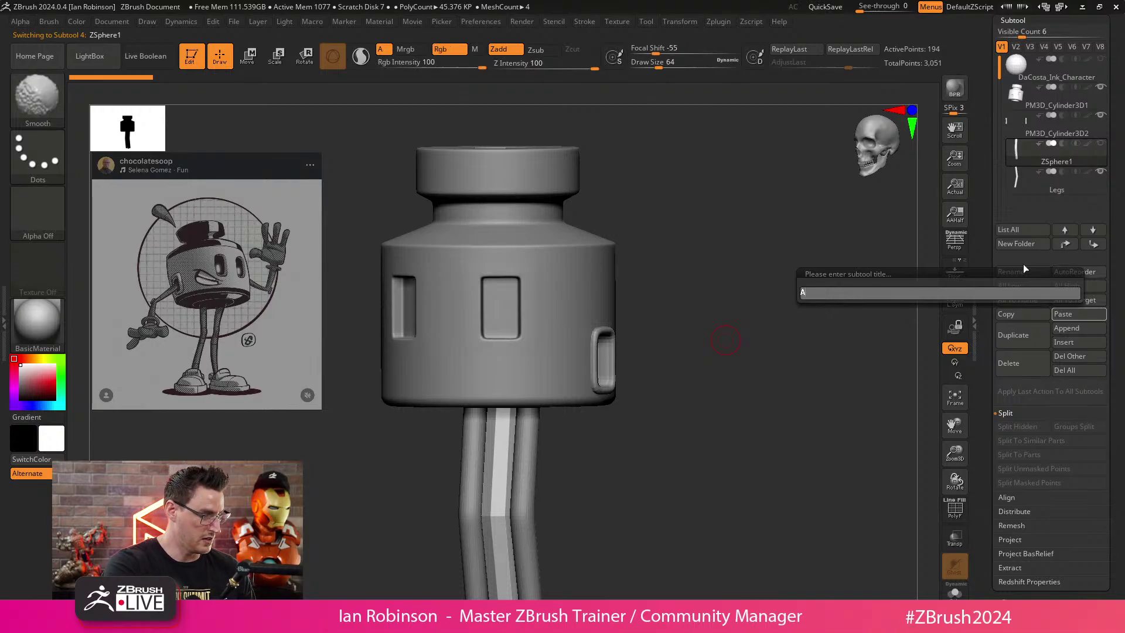
type("rm_L")
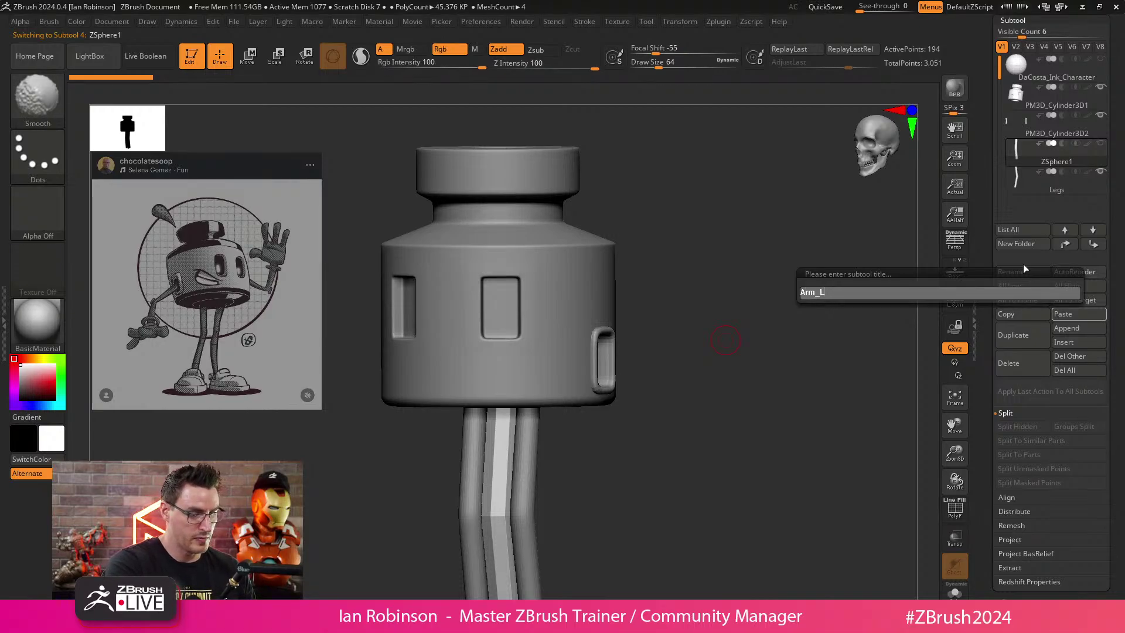
type("ip")
key("Return")
Delete the active tube subtool standing between the two legs and accept that this cannot be undone.
left_click_drag(732, 375, 751, 353)
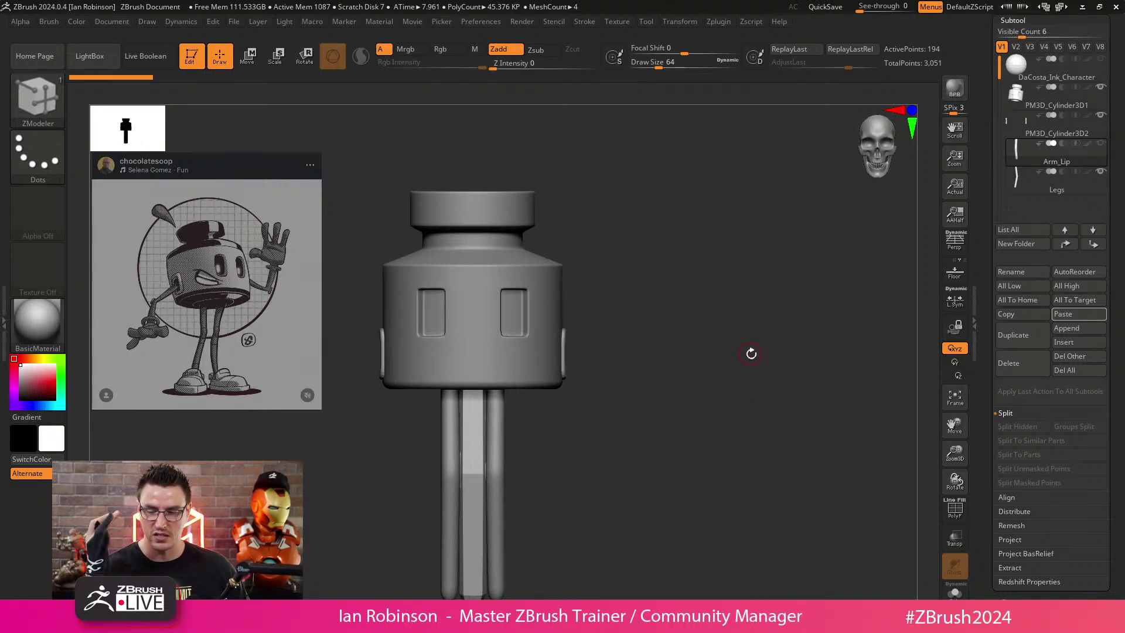
left_click(1011, 364)
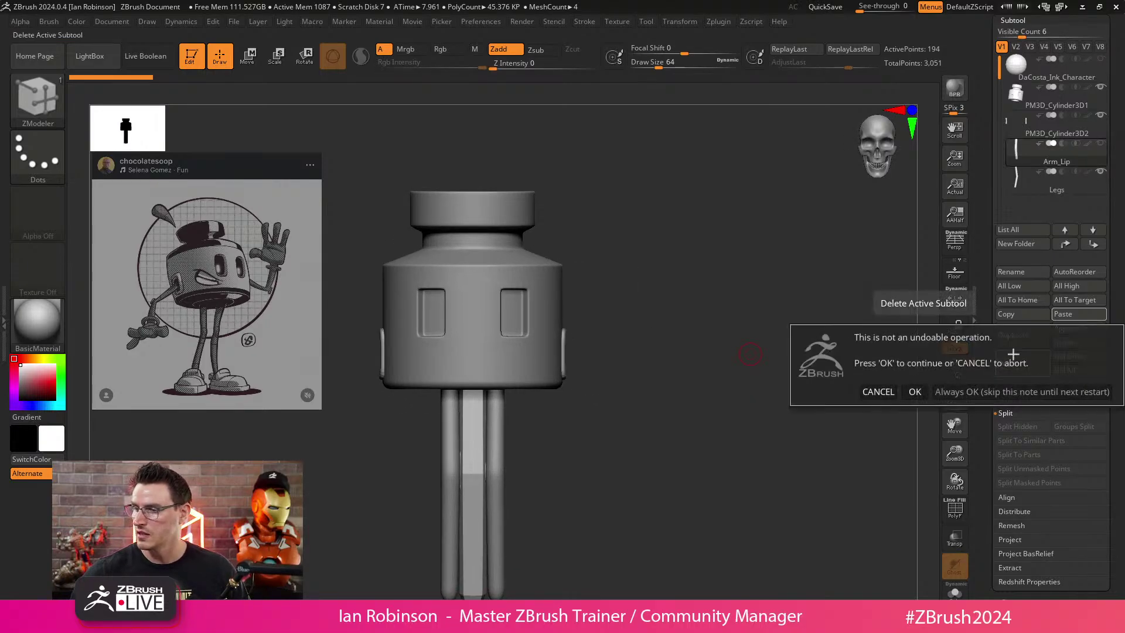
left_click(916, 390)
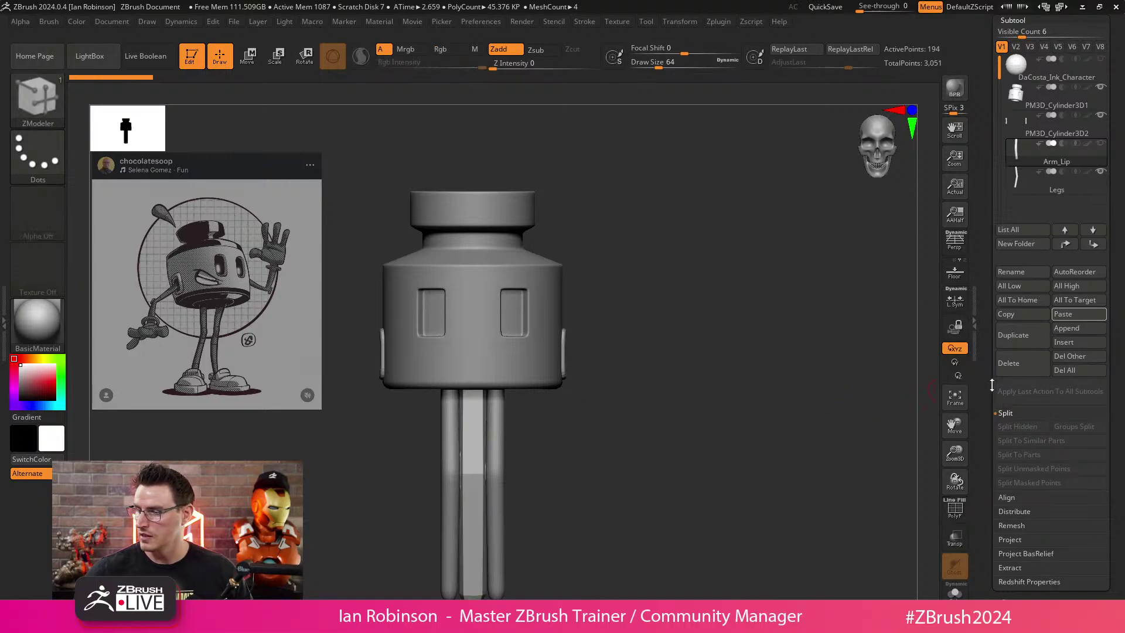
left_click(1007, 374)
left_click(915, 390)
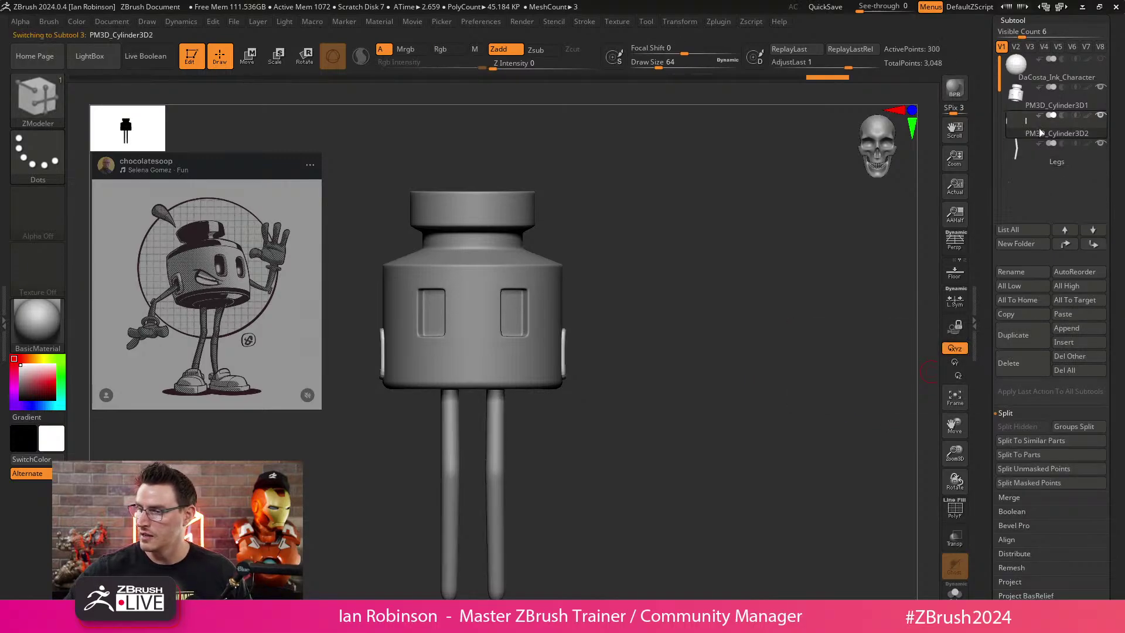
Rename the PM3D_Cylinder3D2 subtool as Arm_Lip.
left_click(1018, 273)
type("AS")
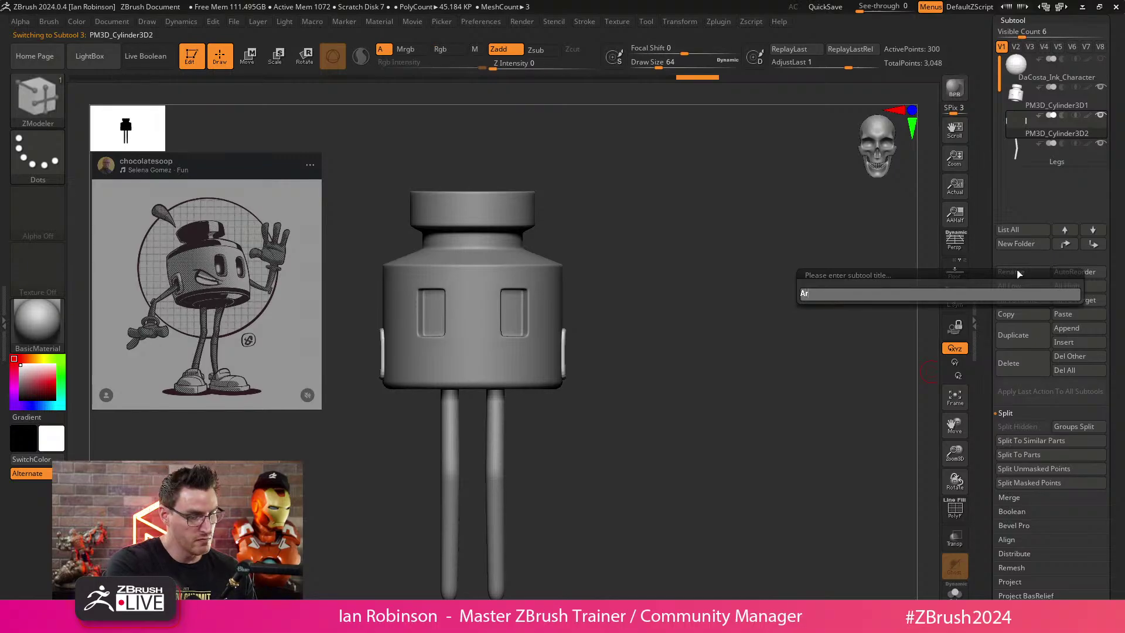
type("m_Lip")
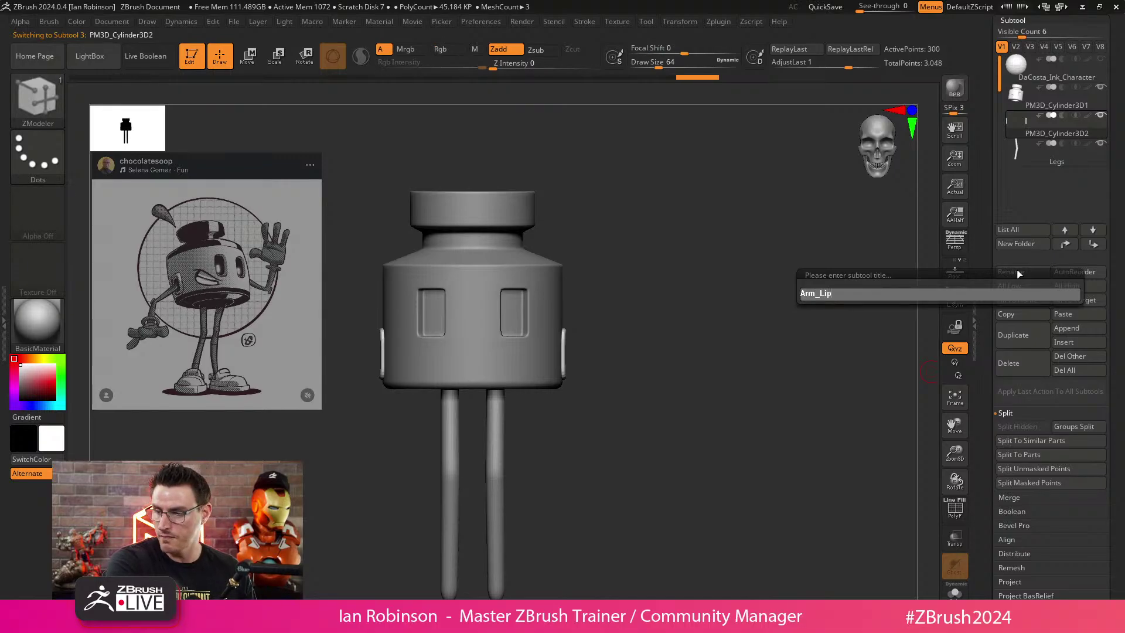
key("Return")
Select the PM3D_Cylinder3D1 subtool and rename it as Body.
scroll(1054, 205, "up", 5)
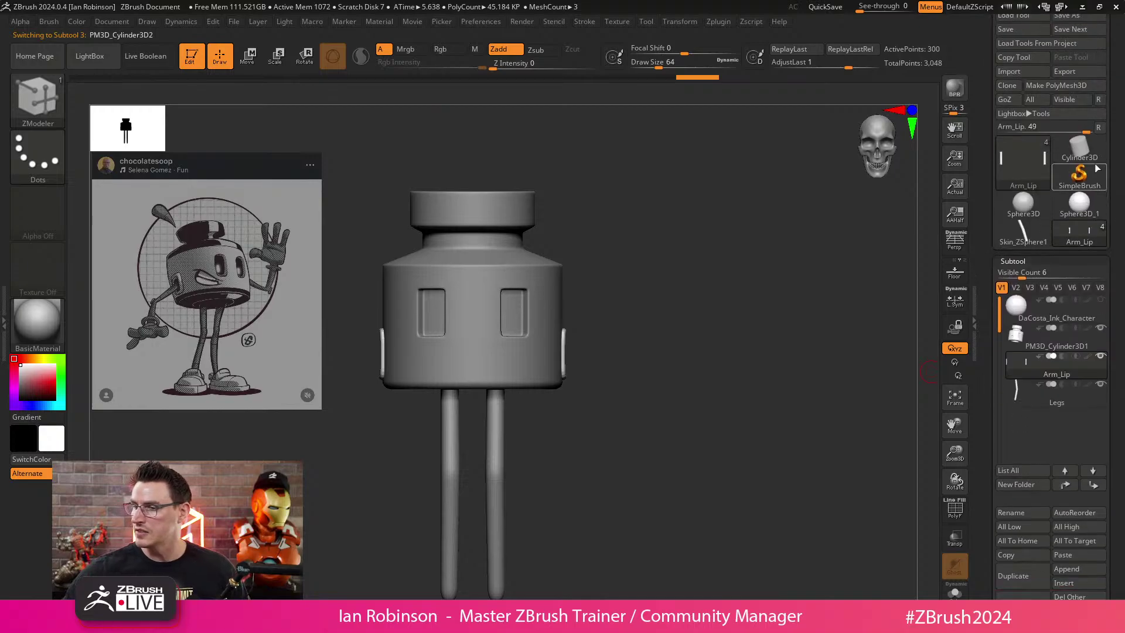
left_click(1048, 338)
left_click(1019, 512)
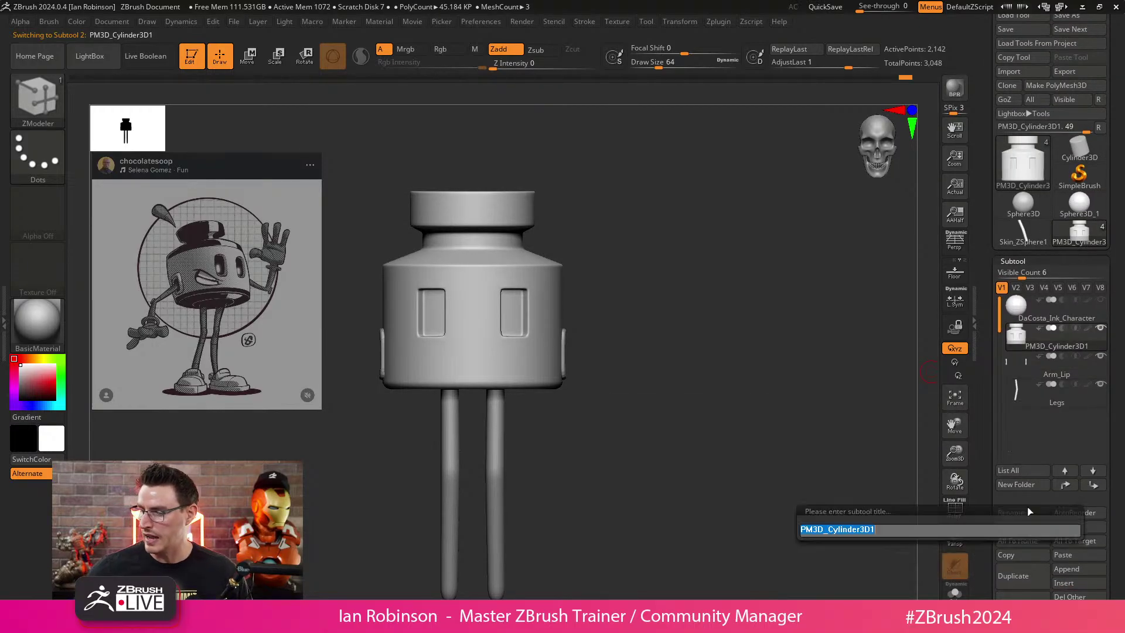
type("Bod")
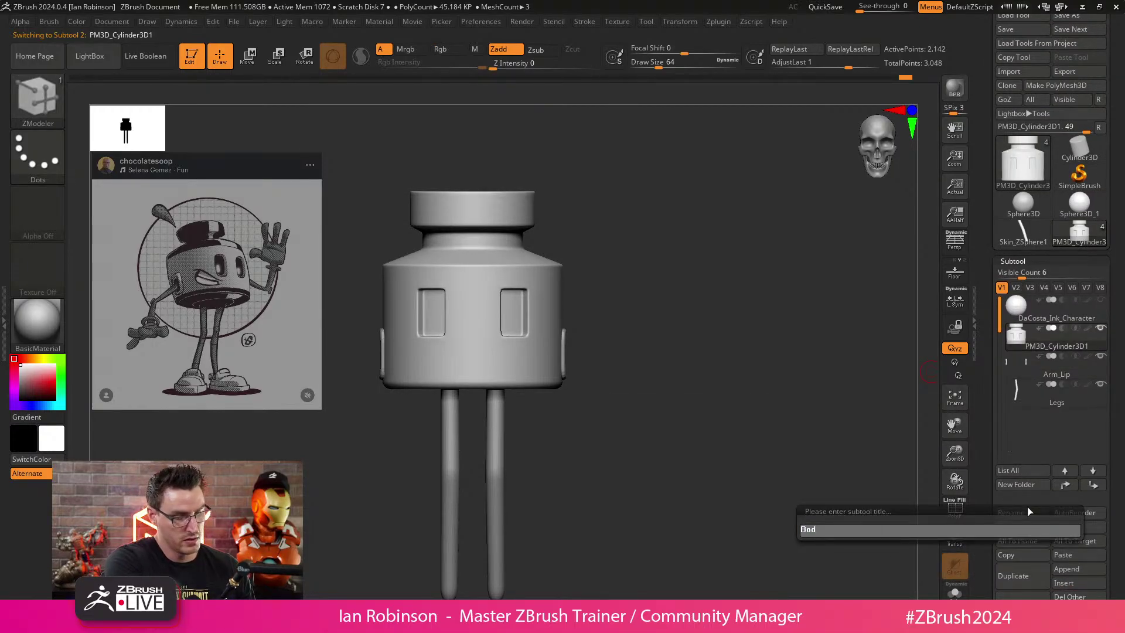
type("y")
key("Return")
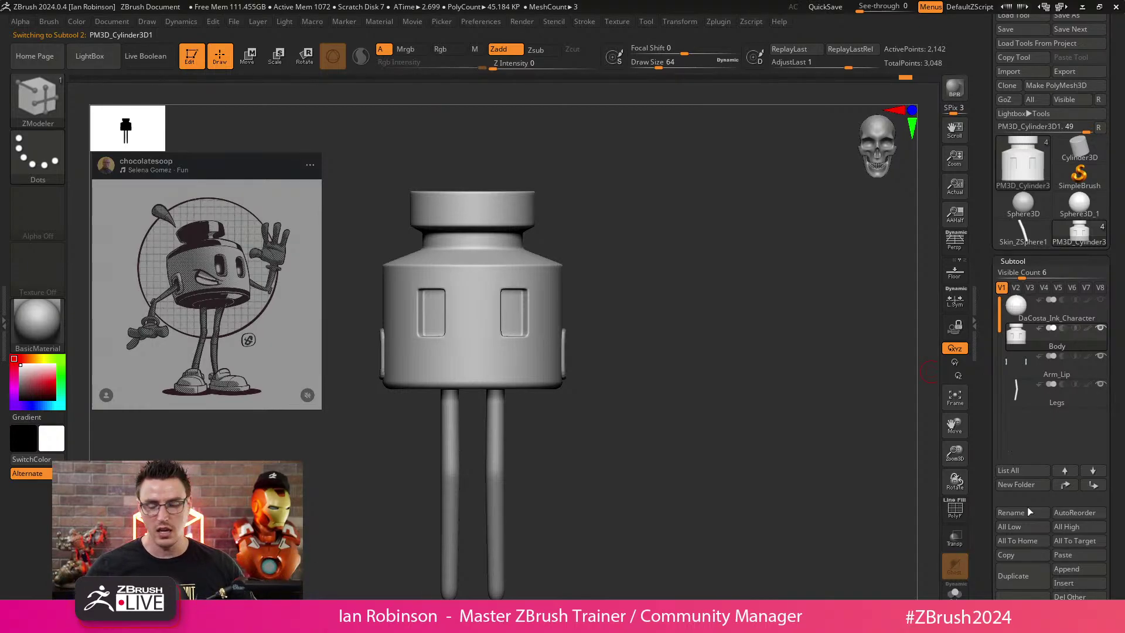
Enable transposing of all selected subtools and exclude the legs, leaving only the body and arm lips selected.
left_click_drag(820, 453, 726, 386)
key("w")
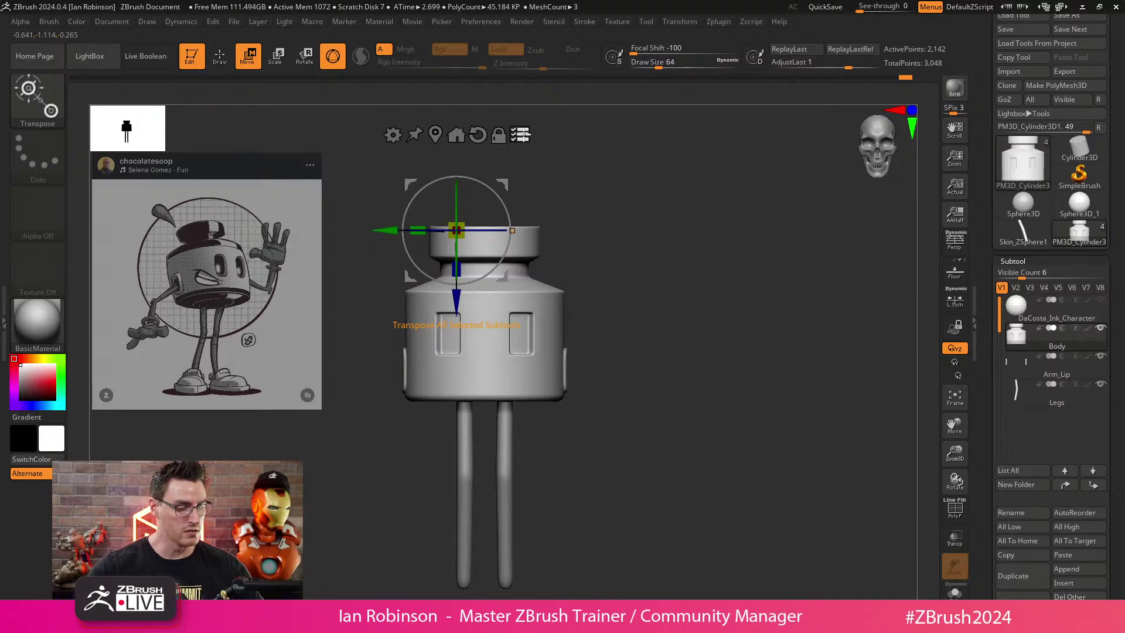
left_click(520, 135)
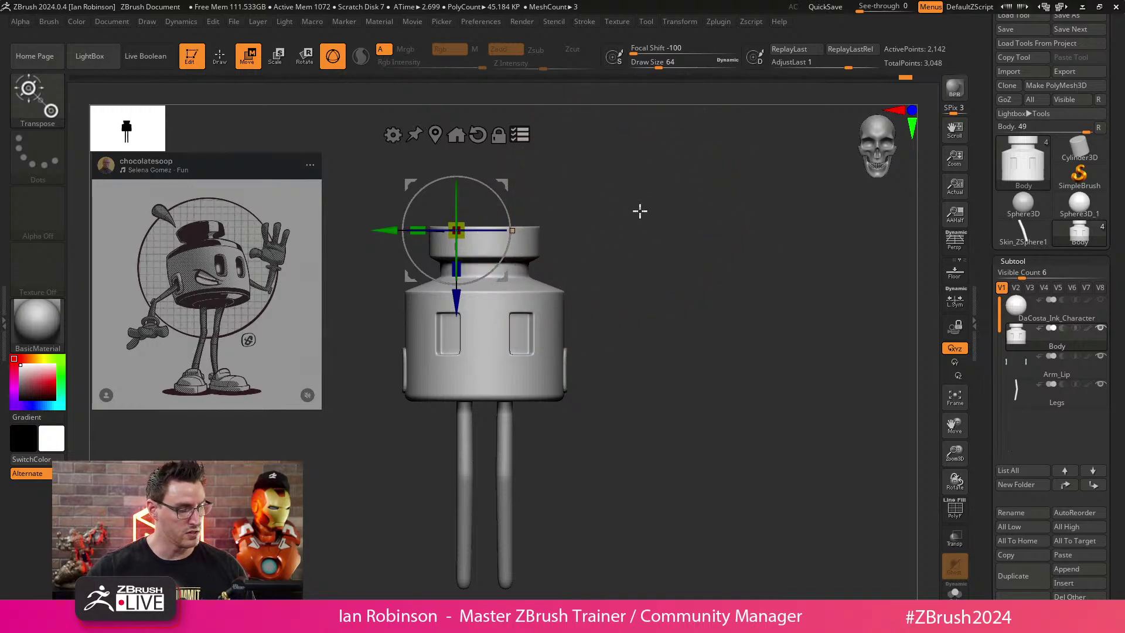
left_click_drag(663, 193, 364, 360, "ctrl+shift")
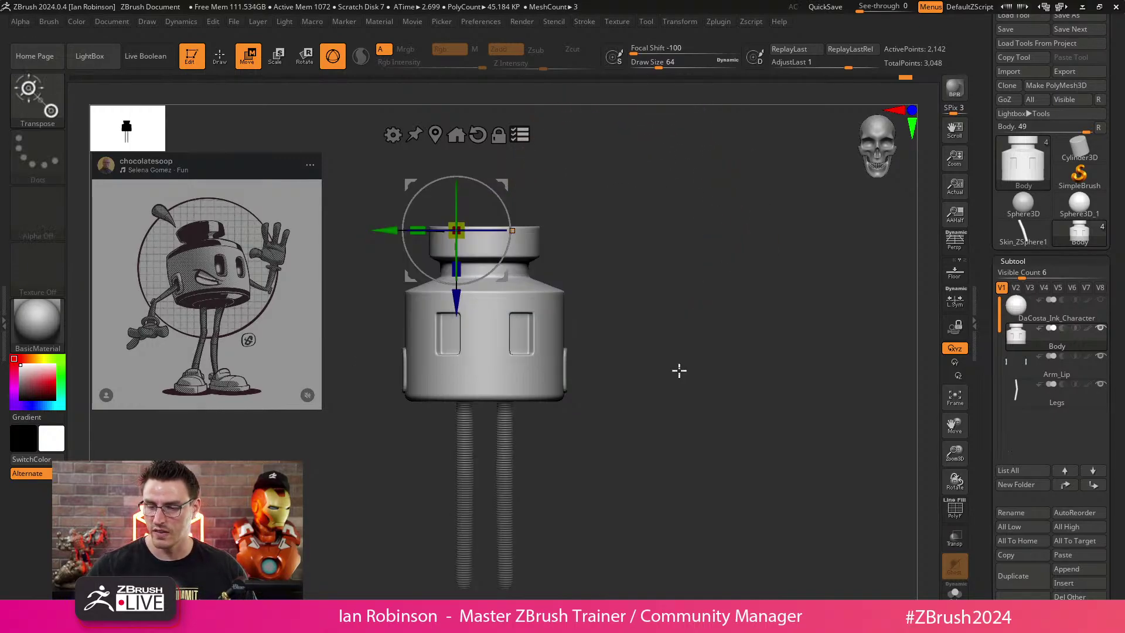
mouse_move(678, 370)
left_mouse_down()
mouse_move(720, 401)
mouse_move(673, 440)
mouse_move(670, 349)
left_mouse_up()
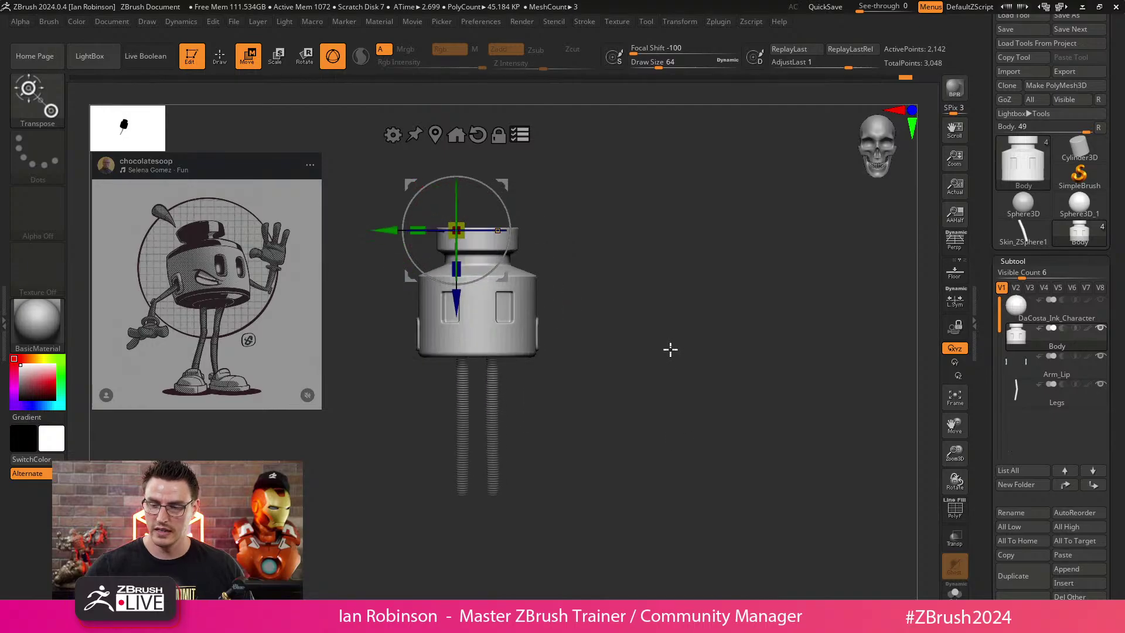
left_click_drag(485, 437, 517, 399, "alt")
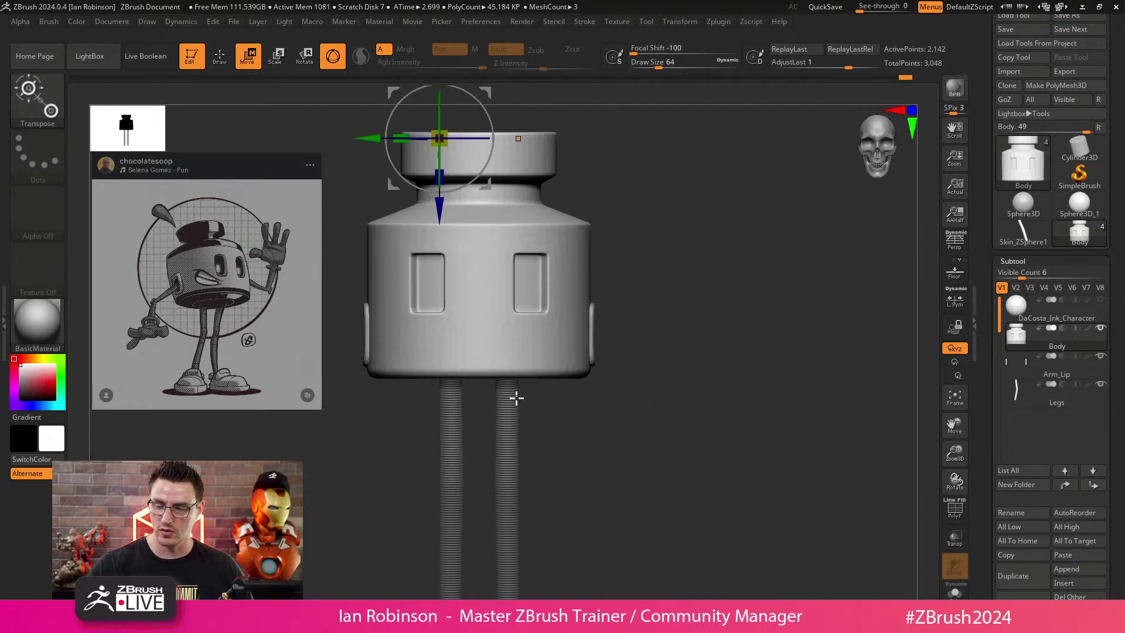
left_click_drag(556, 484, 546, 439, "alt")
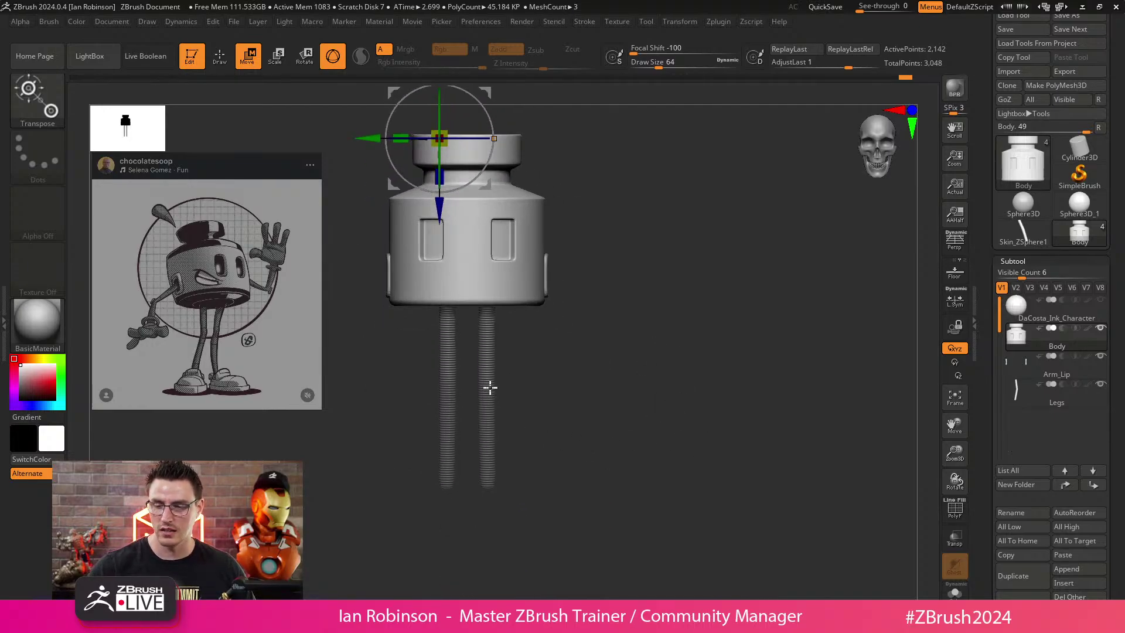
left_click_drag(559, 363, 598, 451, "alt")
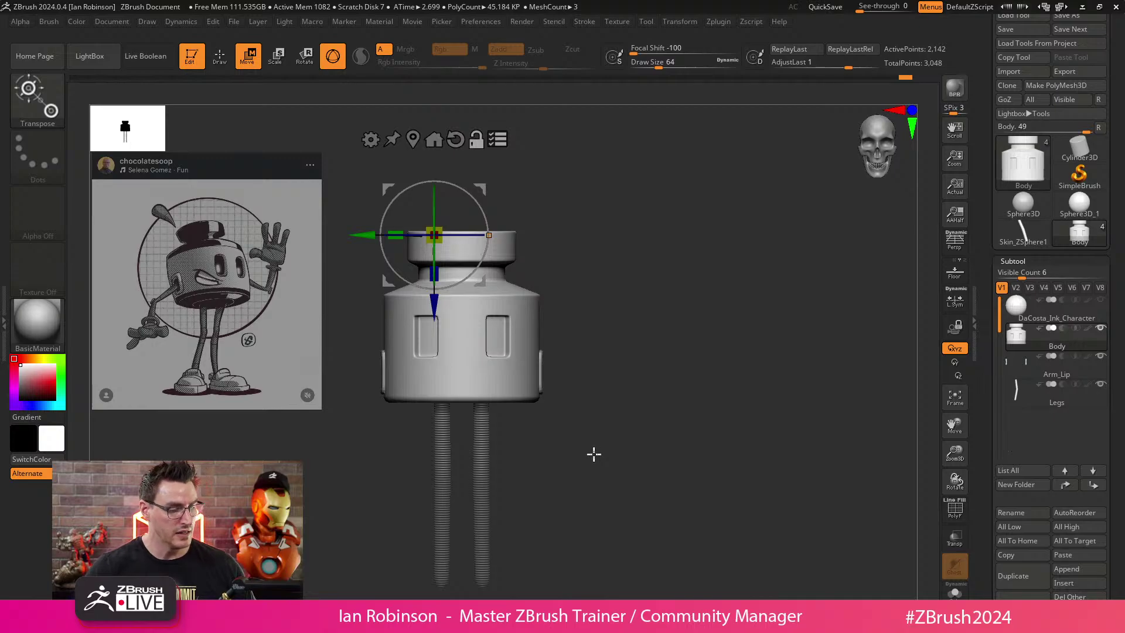
Group the selected body and arm lip subtools in a new folder titled Body, and return to the ZModeler brush.
left_click(594, 453, "ctrl")
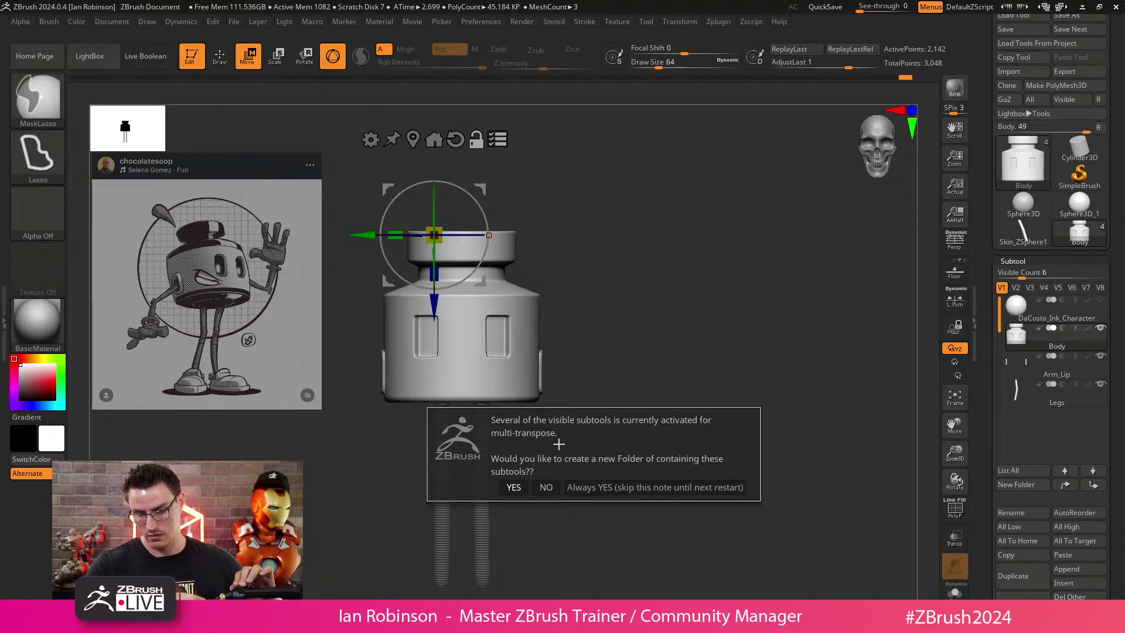
left_click(599, 487)
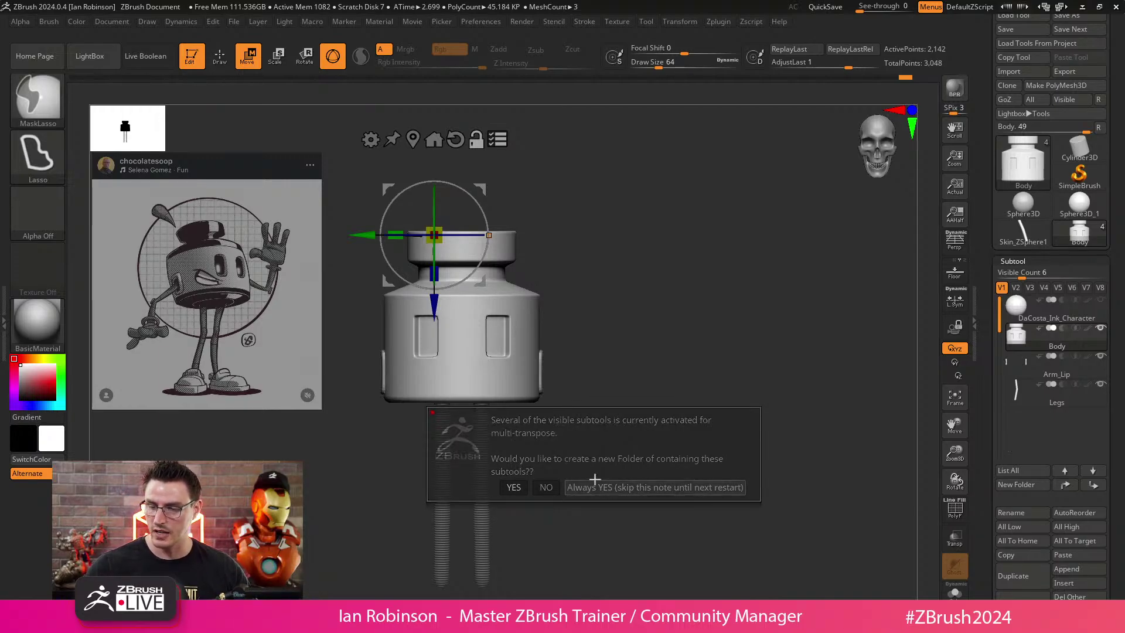
type("Body")
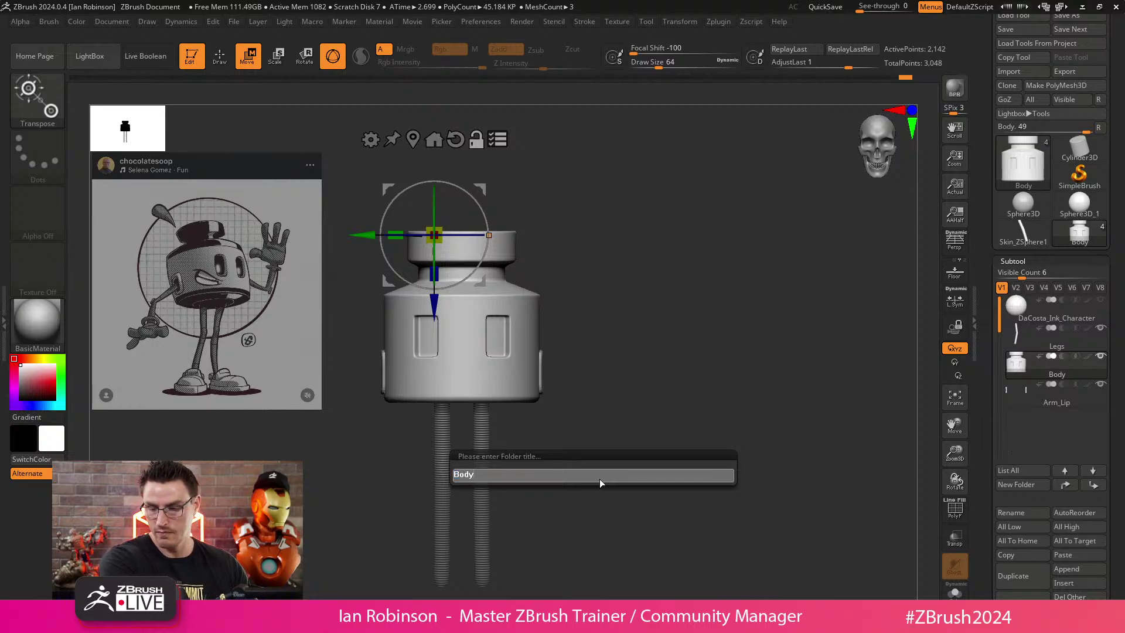
key("Return")
key("b")
key("z")
key("m")
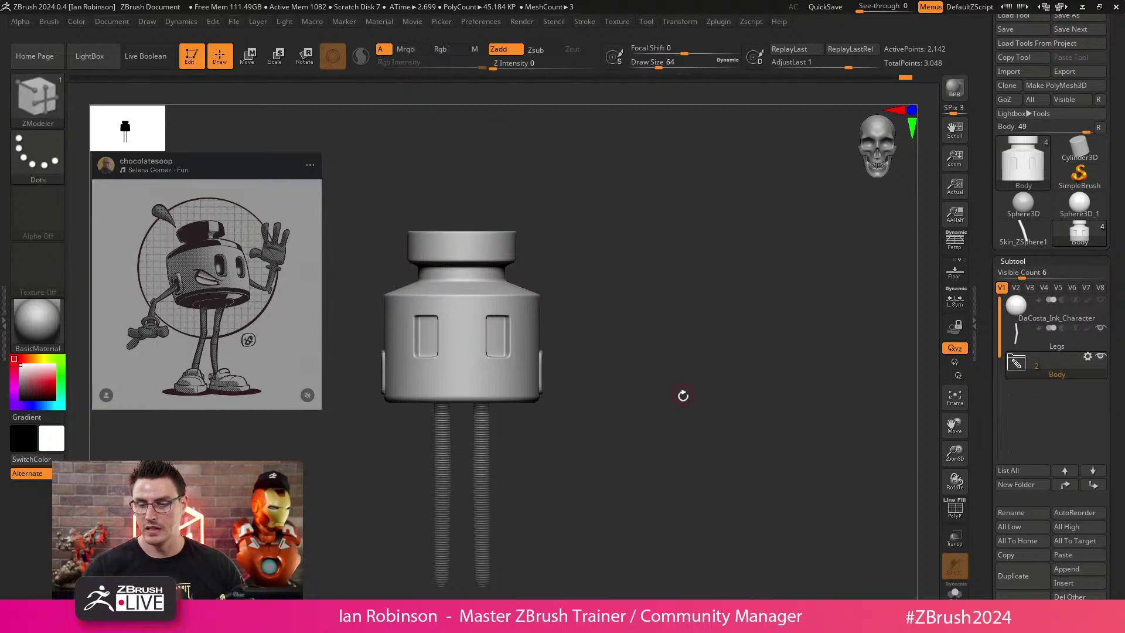
Save the current tool and check the whole character from the front and both sides.
left_click_drag(683, 394, 692, 365)
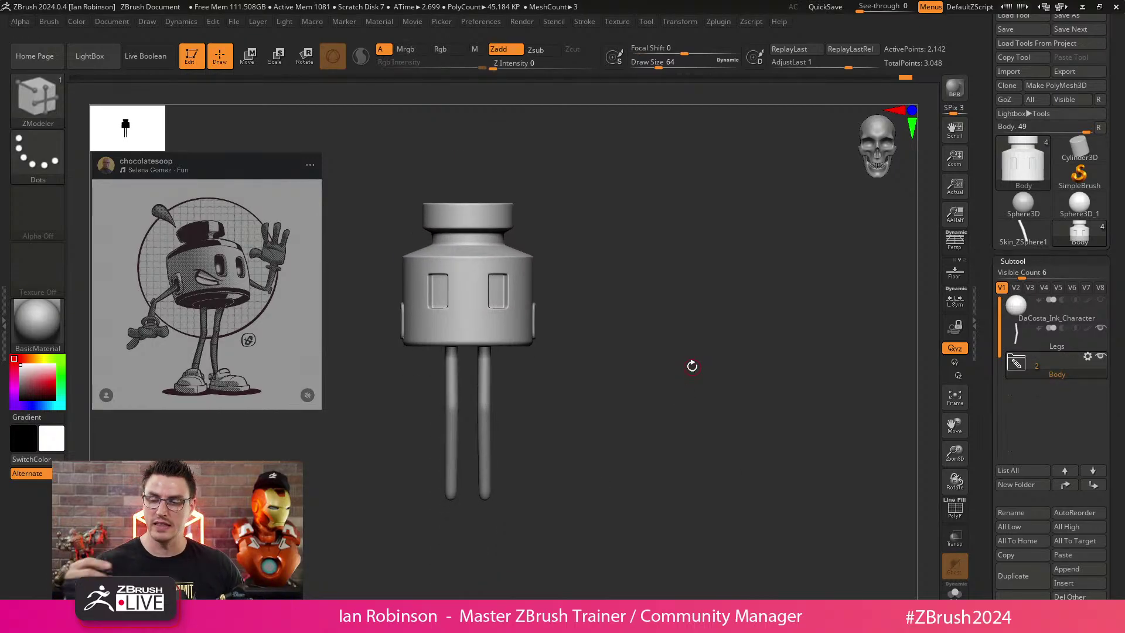
left_click_drag(557, 321, 596, 291)
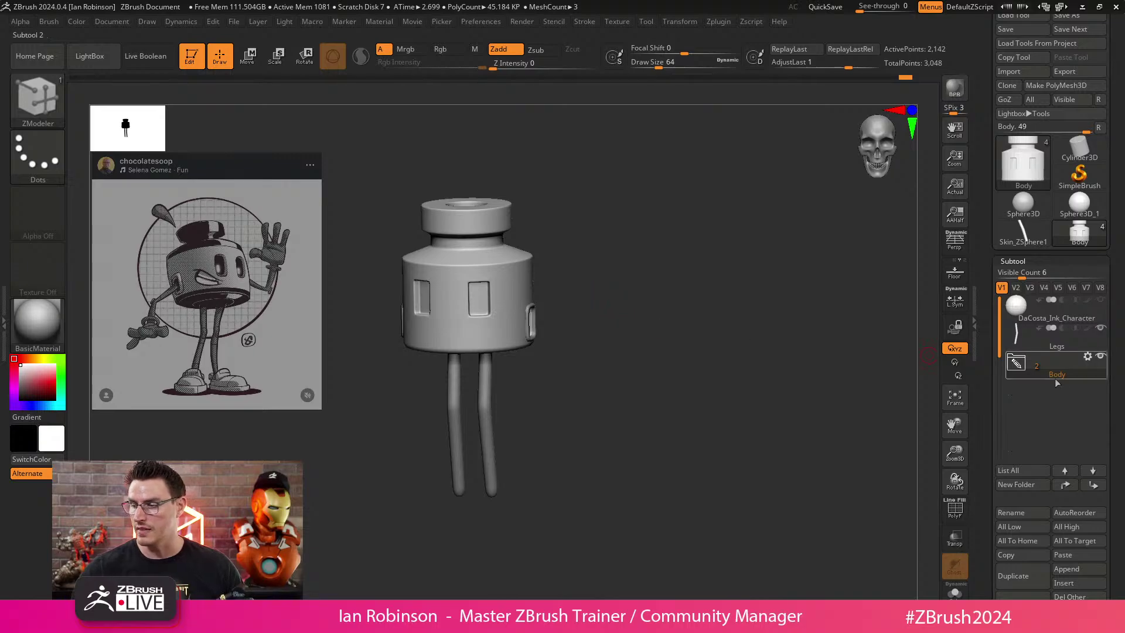
left_click(1046, 29)
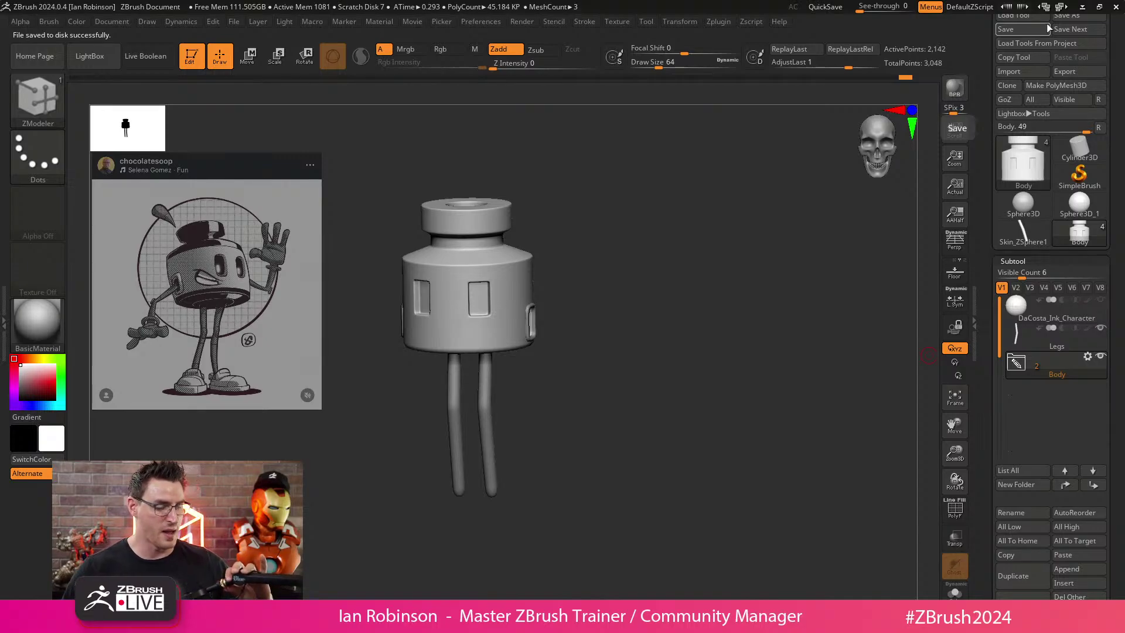
left_click_drag(650, 249, 680, 318)
key("shift+f")
key("shift+f")
key("shift+f")
left_click_drag(678, 321, 730, 278)
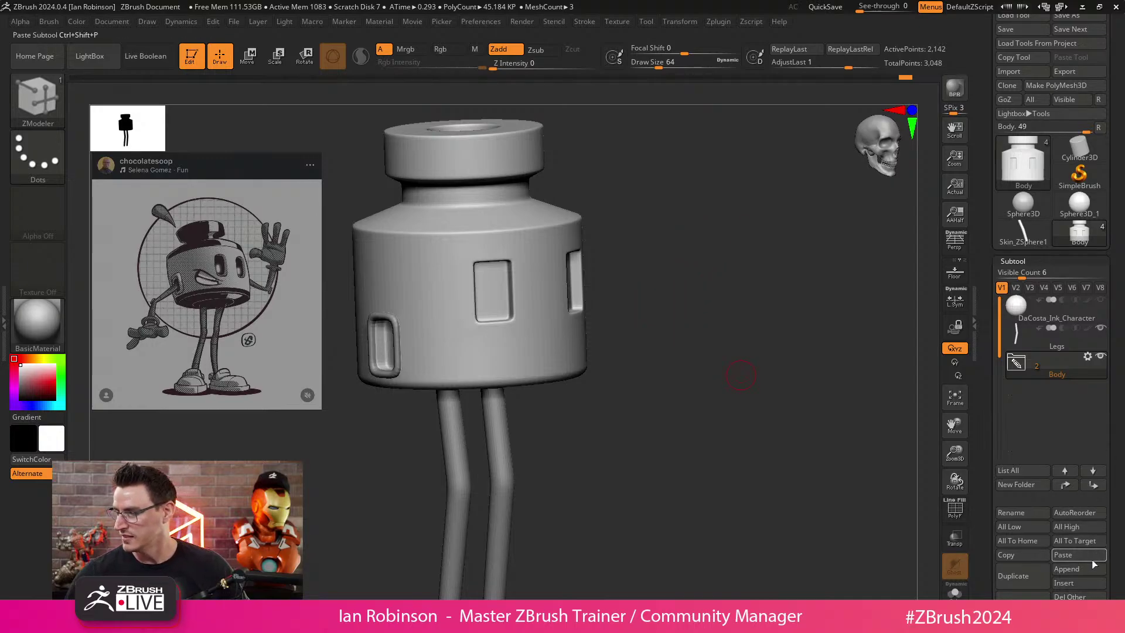
Insert a ZSphere as a new subtool in the Body folder and look at the character from the front.
left_click(1077, 585)
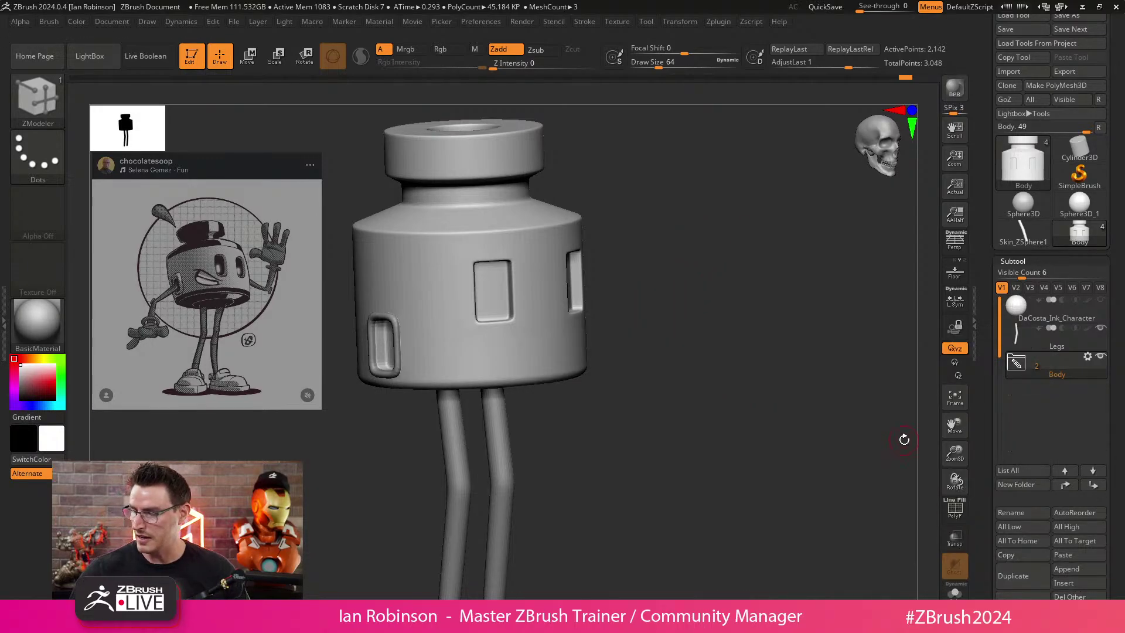
left_click(1058, 582)
left_click(899, 436)
left_click_drag(897, 435, 745, 366)
Move the ZSphere out of the body, scale it down and place it just inside the arm socket on the character's right side.
key("w")
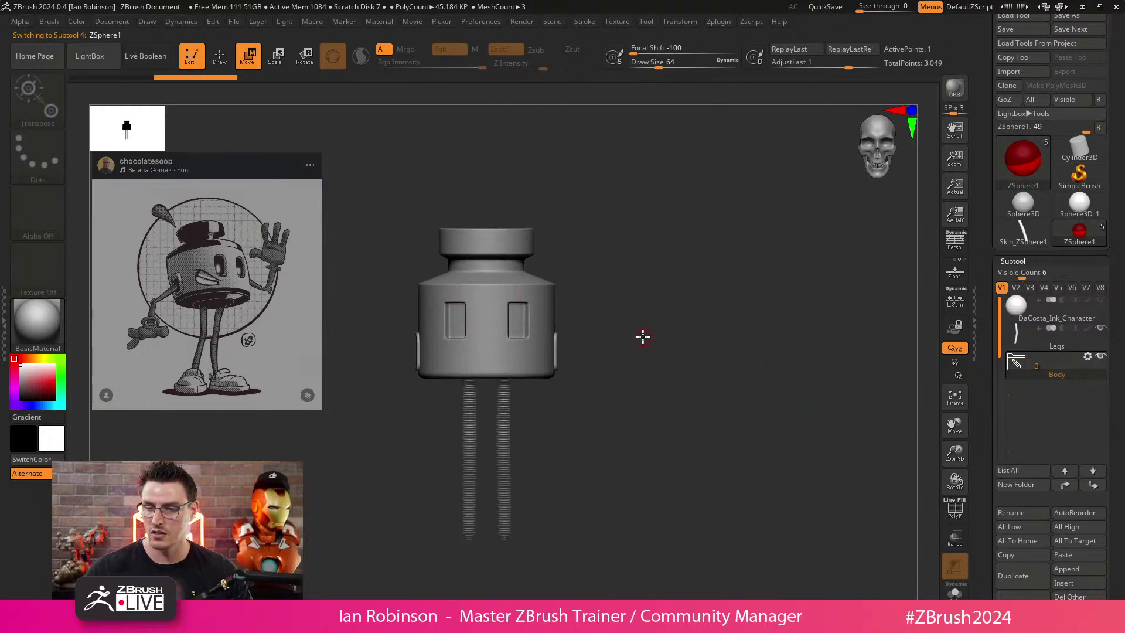
left_click_drag(492, 319, 491, 111)
key("e")
right_click_drag(490, 111, 603, 350, "ctrl")
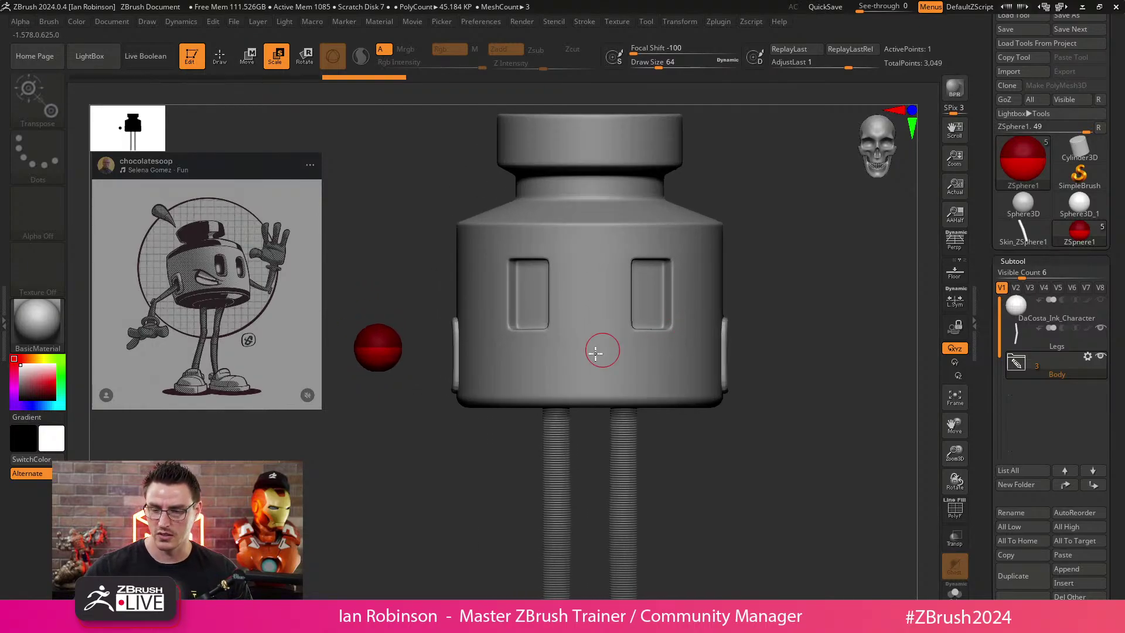
left_click_drag(390, 358, 420, 292)
key("w")
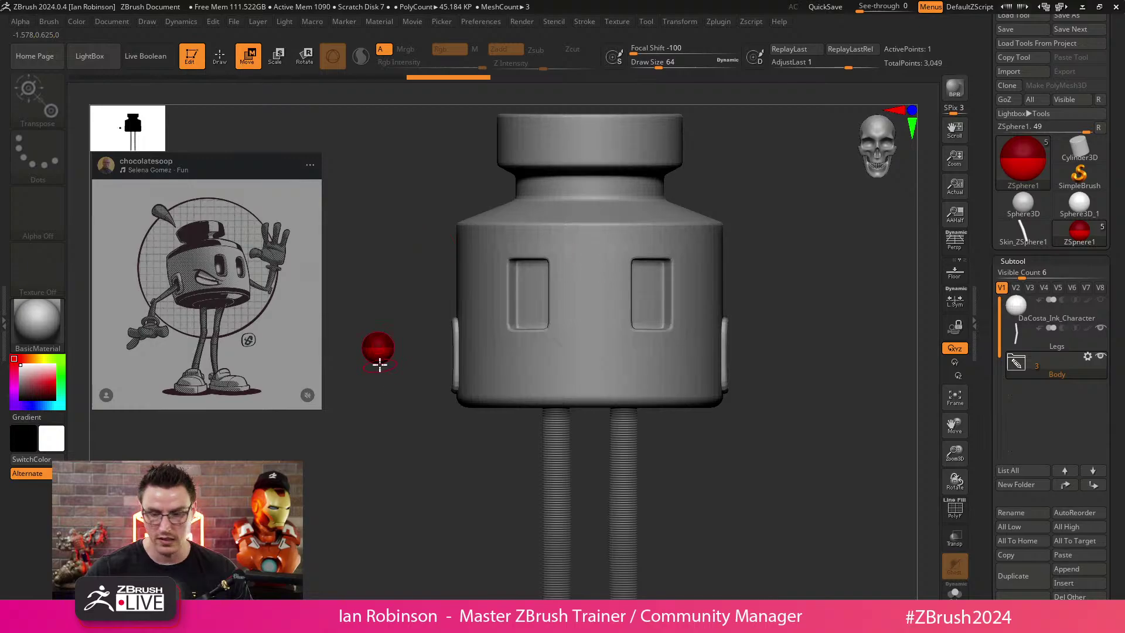
left_click_drag(379, 361, 481, 358)
Turn on transparency with Ghost so the small ZSphere can be seen through the body.
left_click(955, 541)
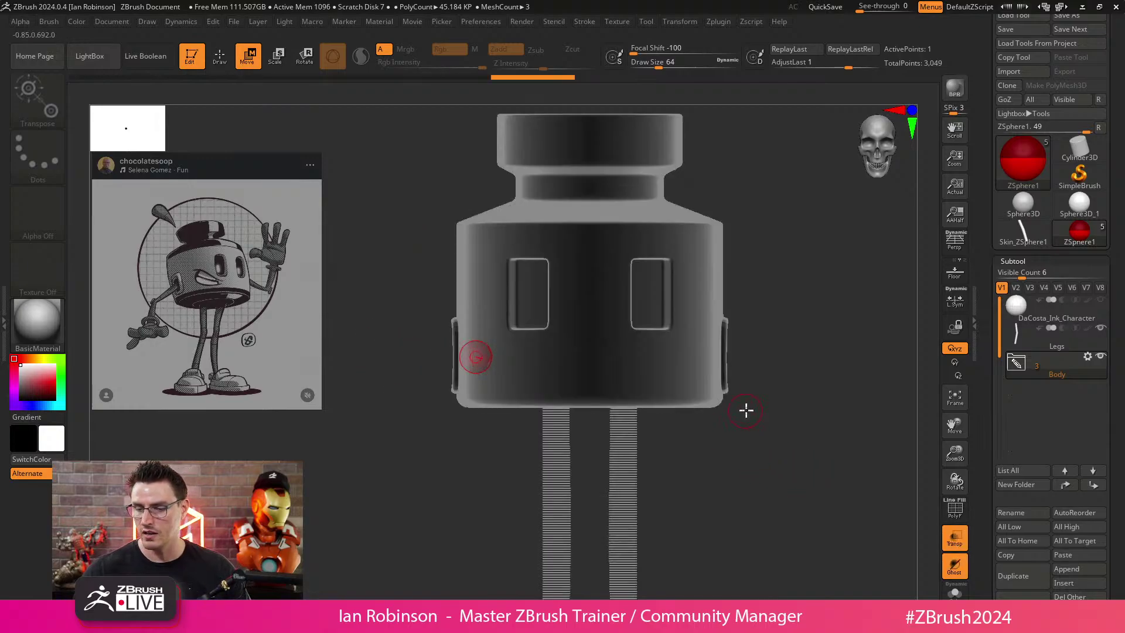
right_click_drag(735, 406, 703, 473, "ctrl")
right_click_drag(444, 539, 433, 522, "ctrl")
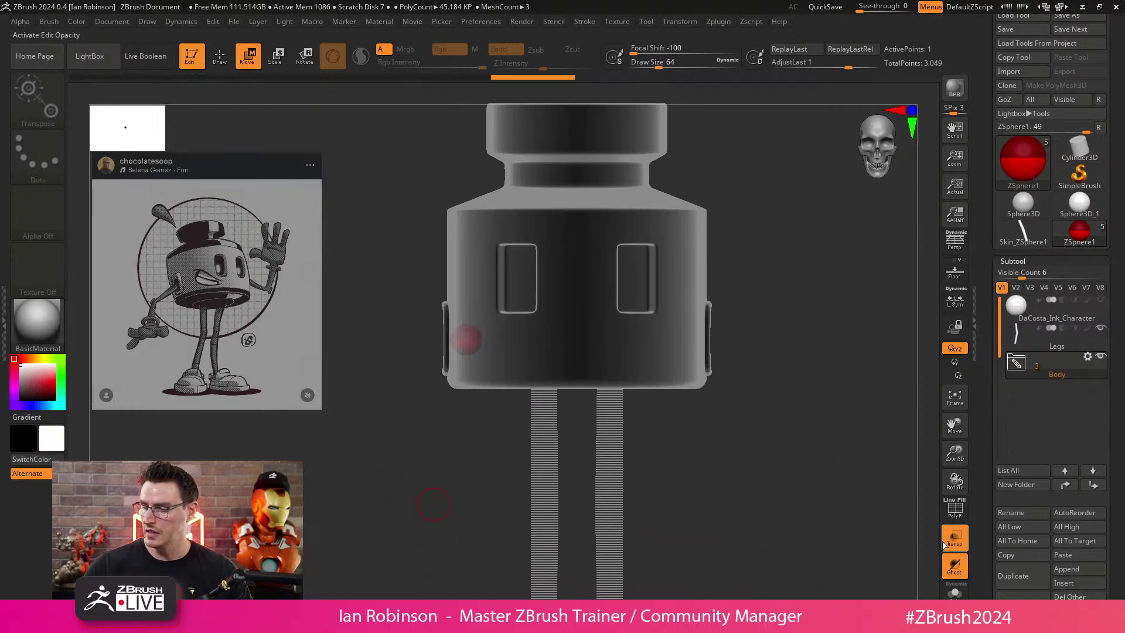
left_click(955, 538)
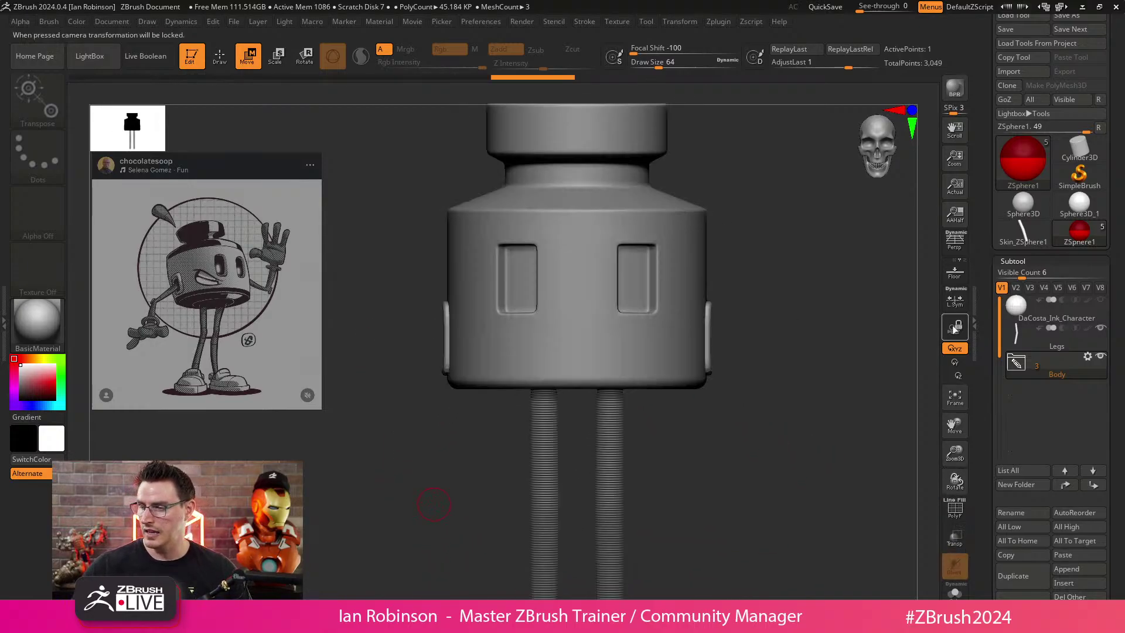
left_click(955, 536)
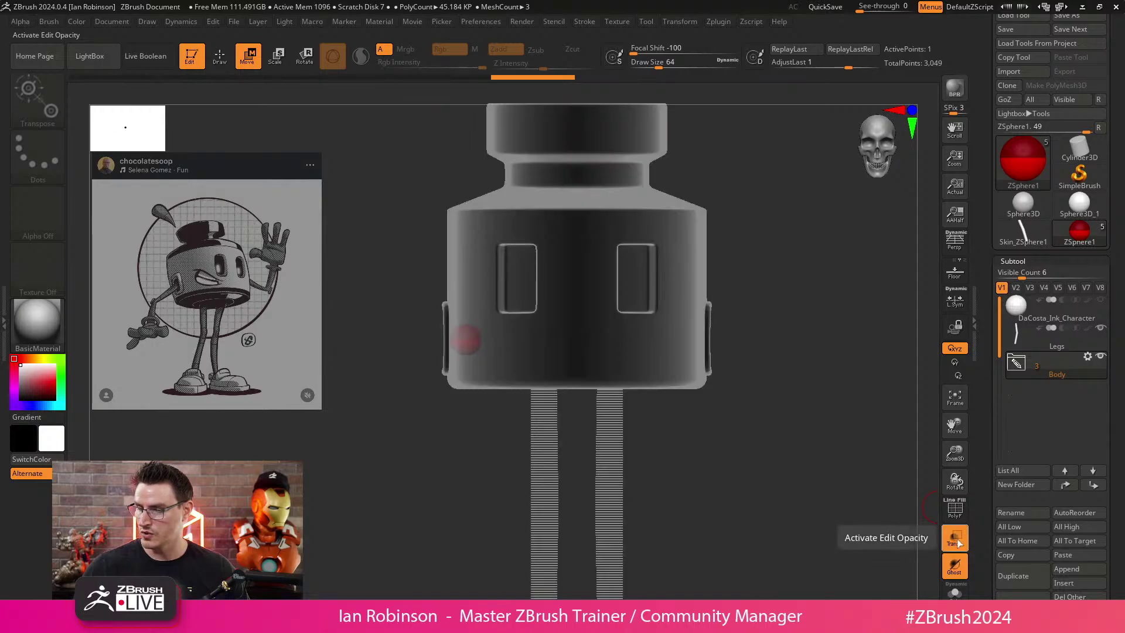
mouse_move(746, 420)
left_mouse_down()
mouse_move(754, 454)
mouse_move(748, 442)
mouse_move(731, 454)
mouse_move(752, 436)
left_mouse_up()
Fine-tune the ZSphere's position inside the arm socket, checking it from the front and the side.
left_click_drag(771, 299, 743, 383, "alt")
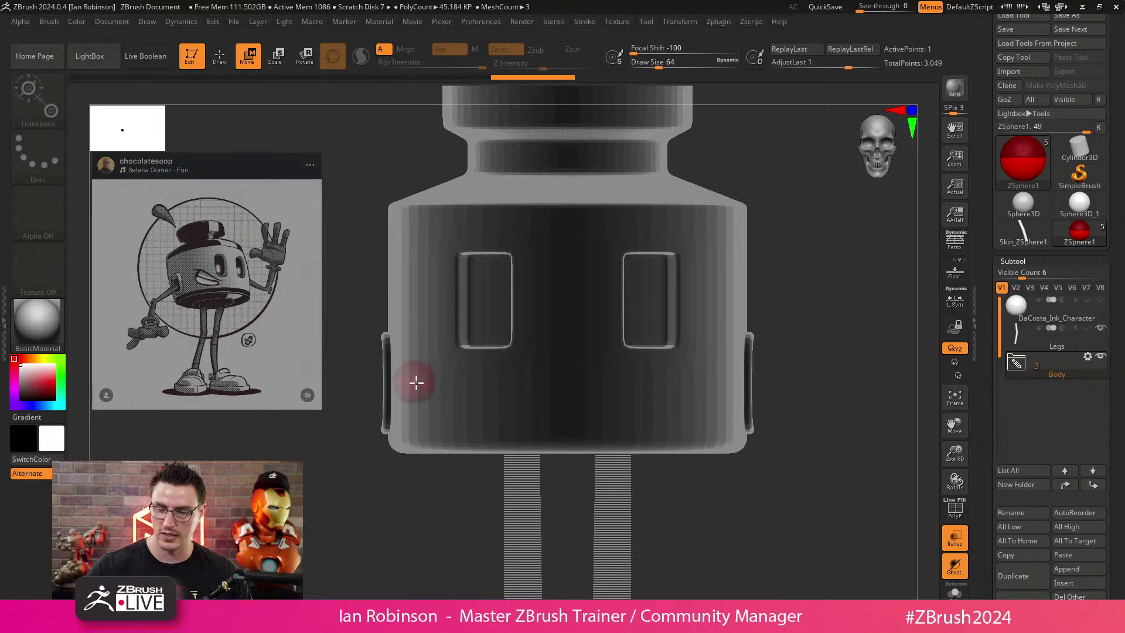
left_click_drag(377, 520, 435, 486)
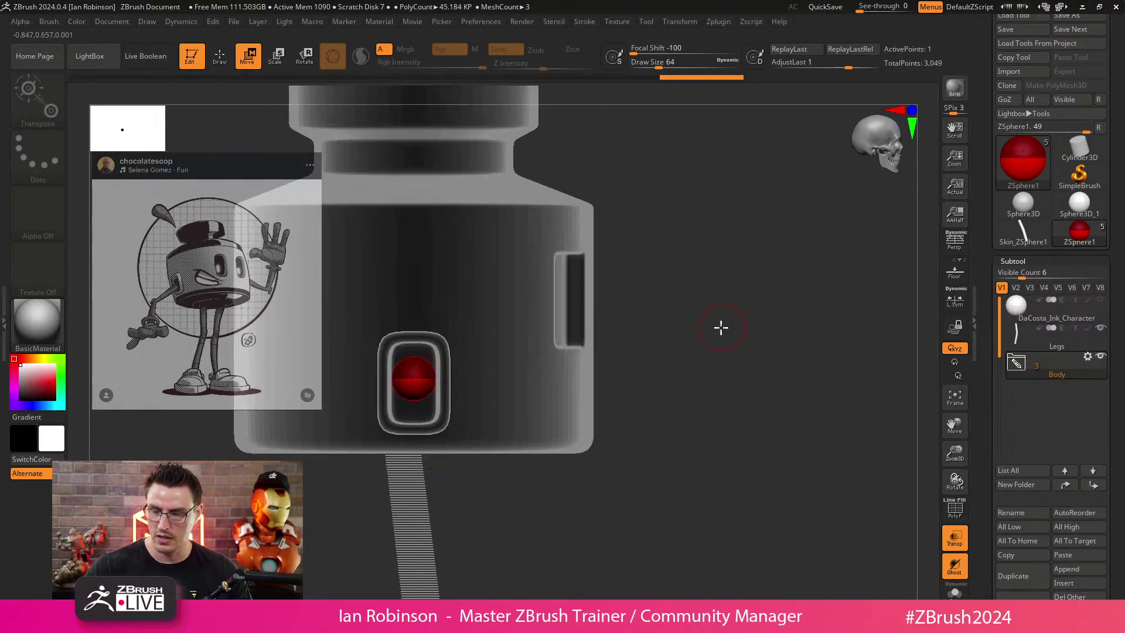
left_click_drag(721, 326, 576, 352)
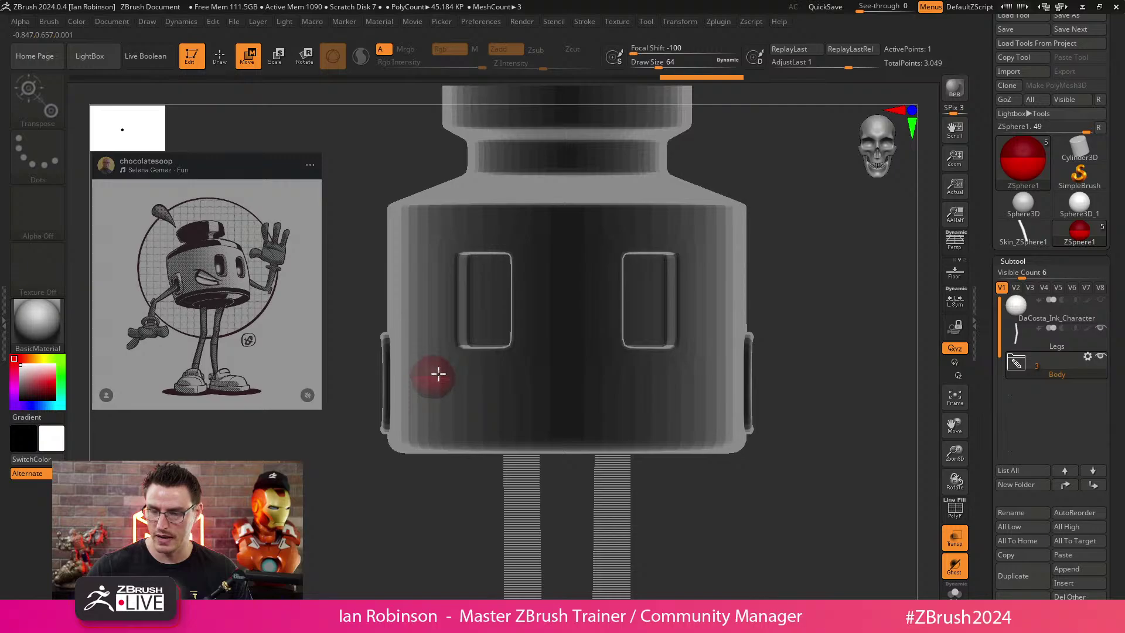
left_click_drag(407, 474, 463, 453)
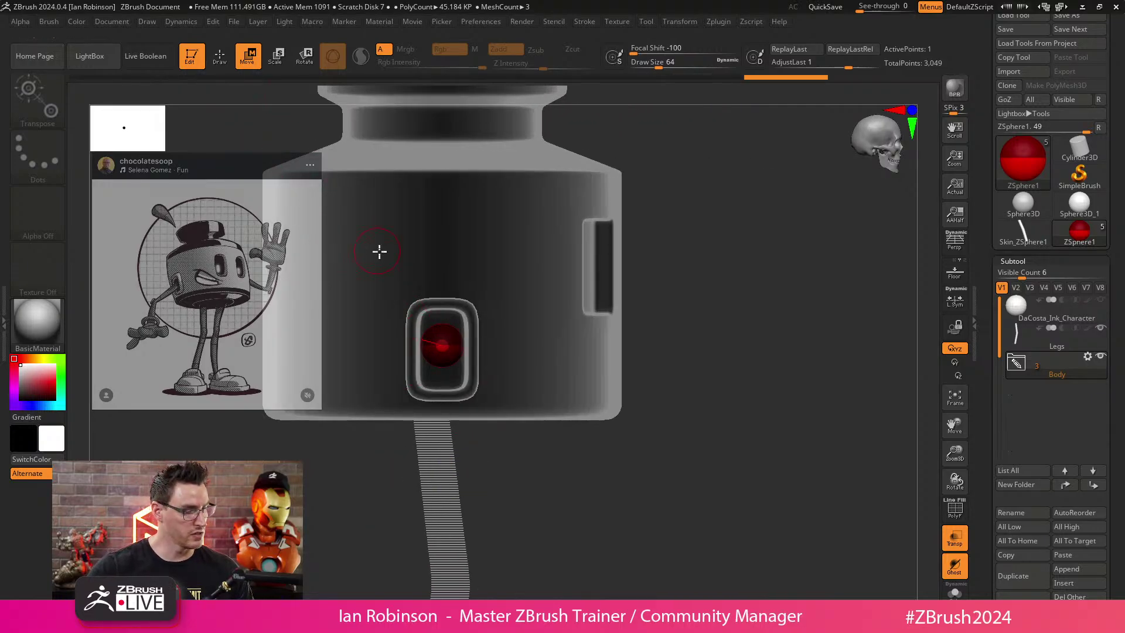
Add a child ZSphere to the root ZSphere inside the arm socket and view the character from the front.
key("q")
left_click(442, 344)
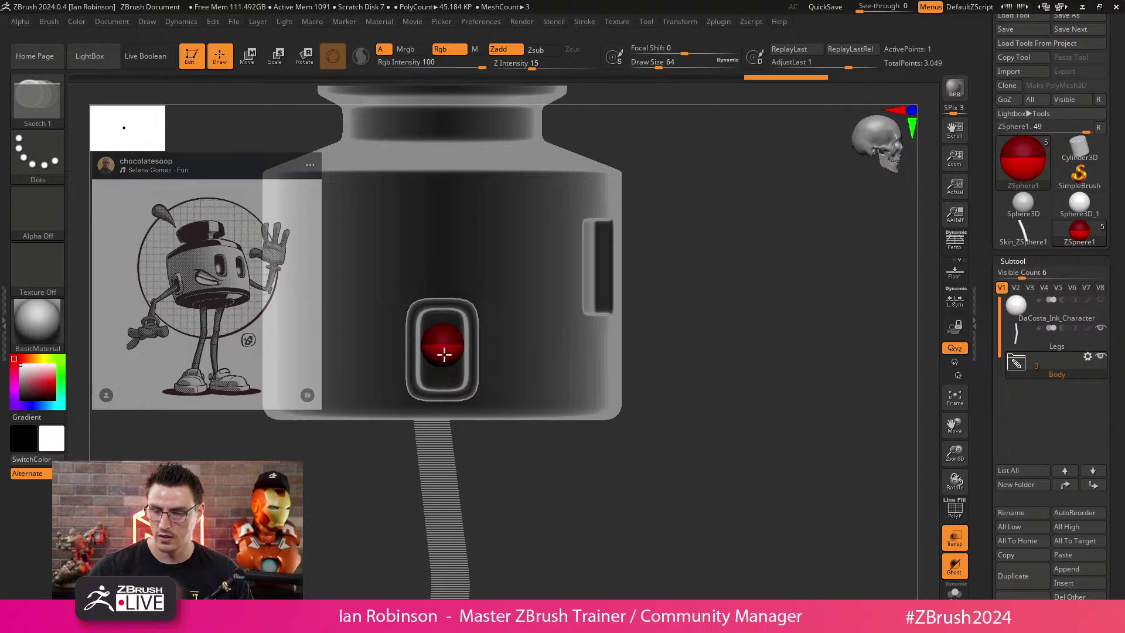
left_click_drag(691, 328, 657, 322)
key("w")
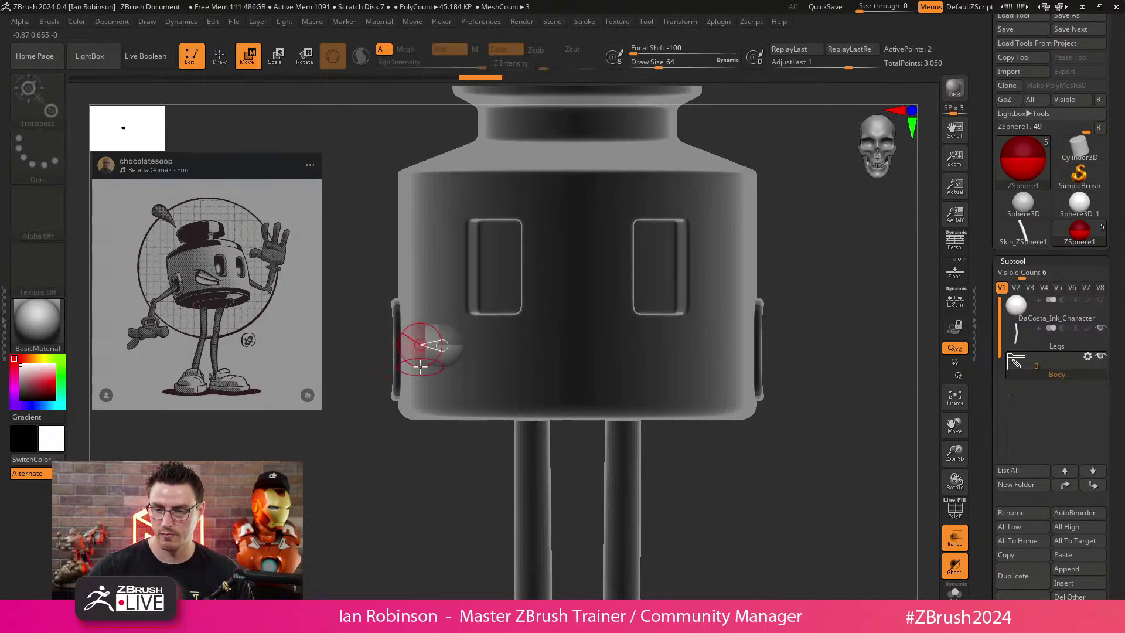
left_click_drag(415, 348, 258, 450)
key("ctrl+z")
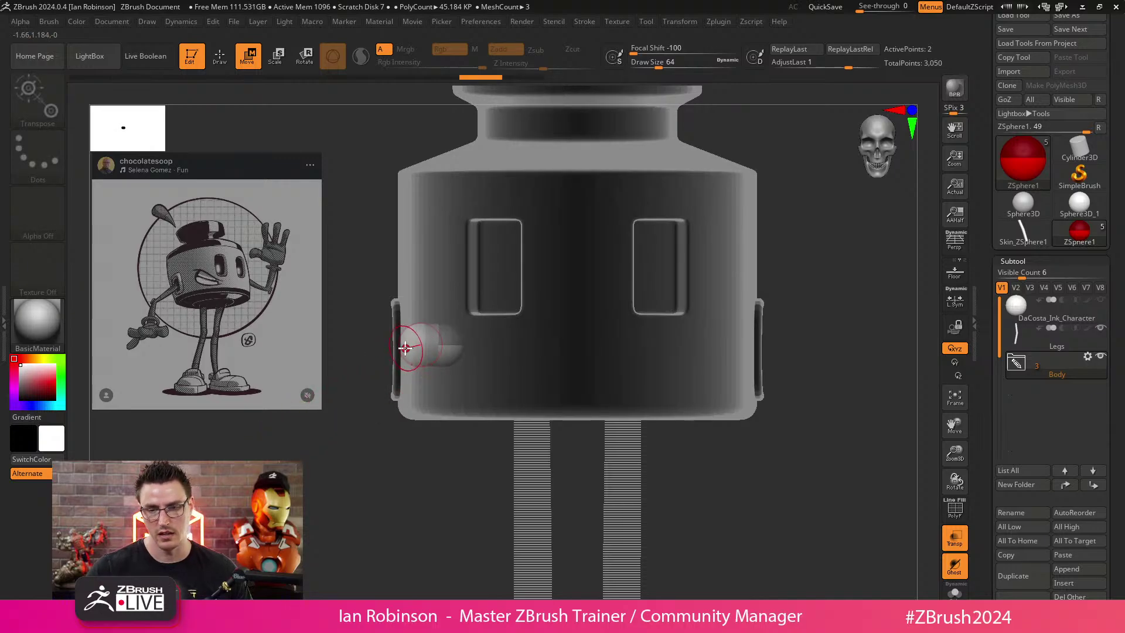
left_click_drag(405, 348, 432, 360)
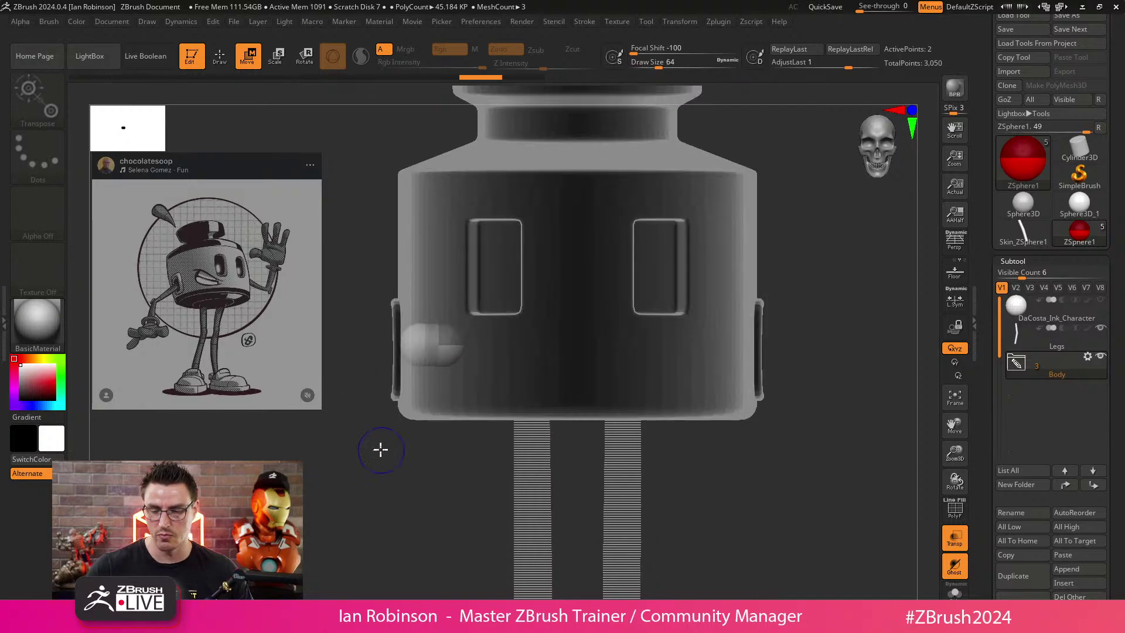
key("s")
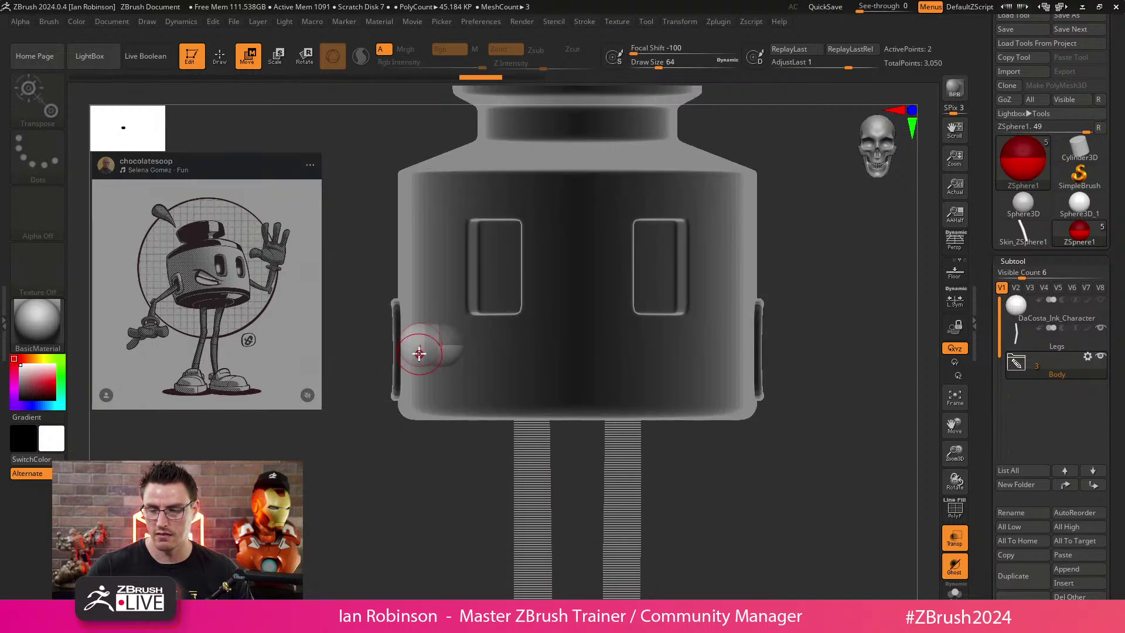
mouse_move(418, 353)
left_mouse_down()
mouse_move(306, 402)
mouse_move(417, 349)
left_mouse_up()
key("ctrl+z")
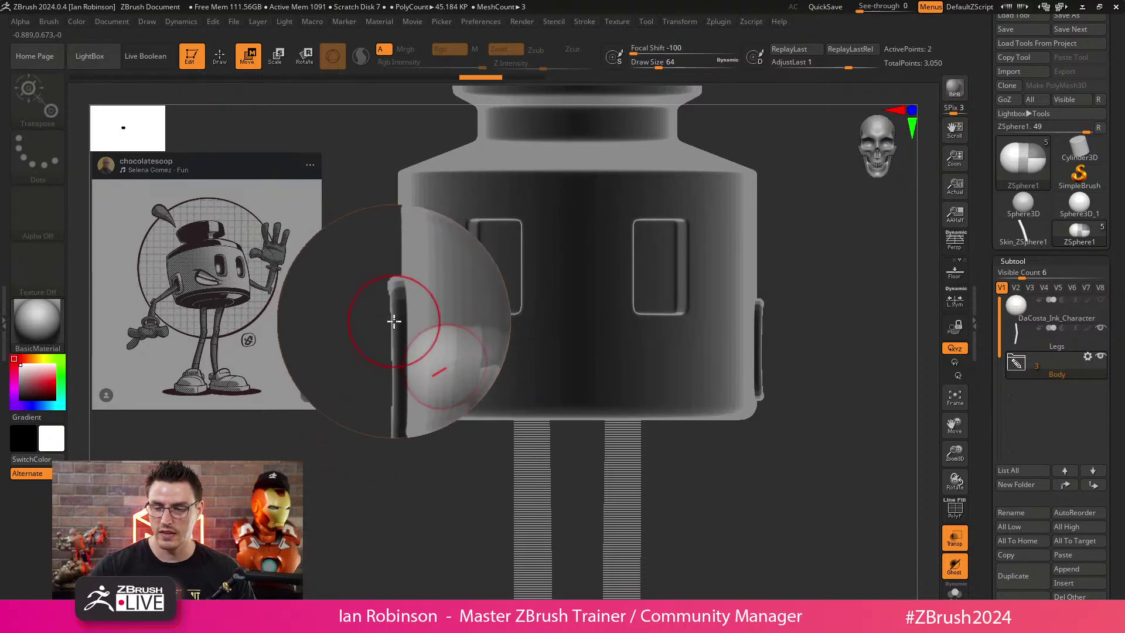
mouse_move(400, 342)
left_mouse_down()
mouse_move(364, 352)
mouse_move(375, 348)
left_mouse_up()
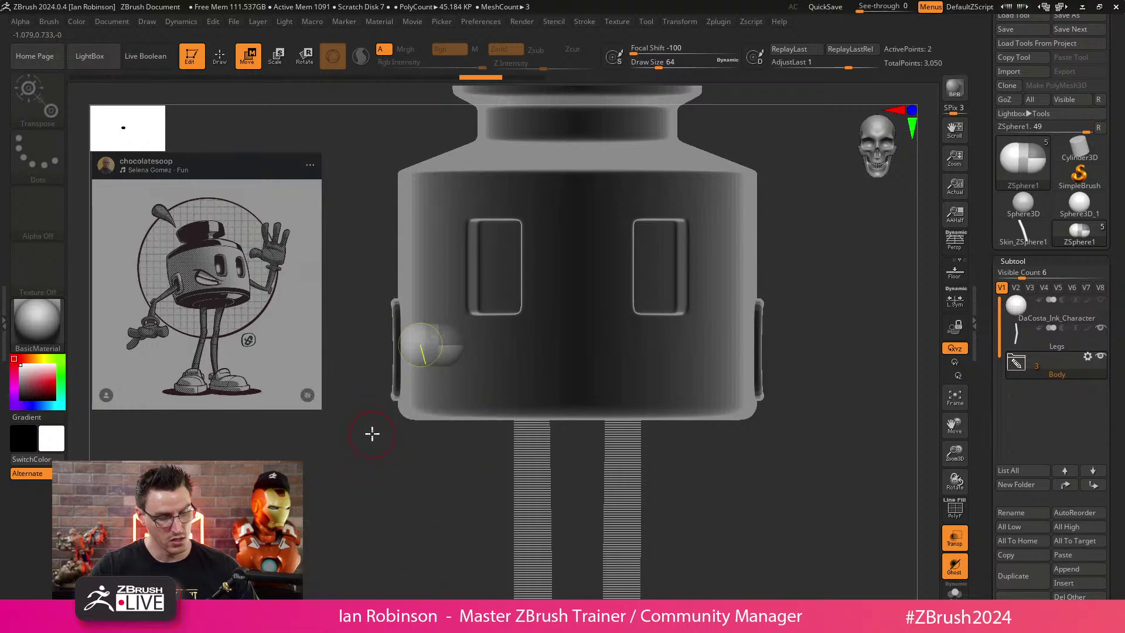
Set the Draw Size to about 21.6 and pull the child ZSphere diagonally down and outward from the socket to form a straight arm.
key("s")
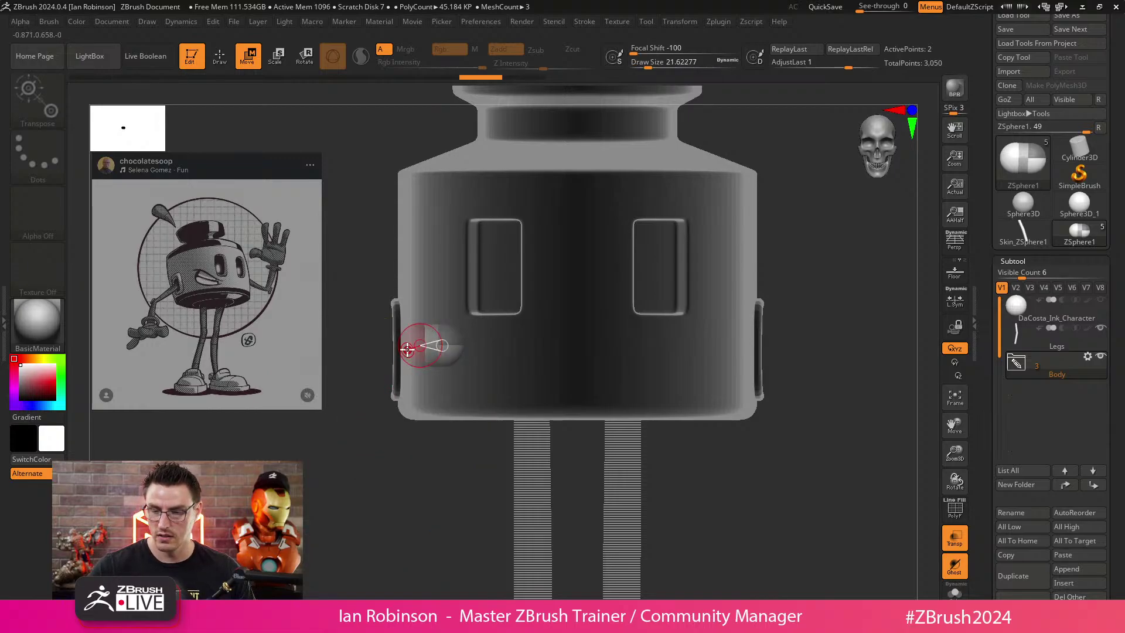
mouse_move(422, 344)
left_mouse_down()
mouse_move(286, 430)
mouse_move(268, 416)
left_mouse_up()
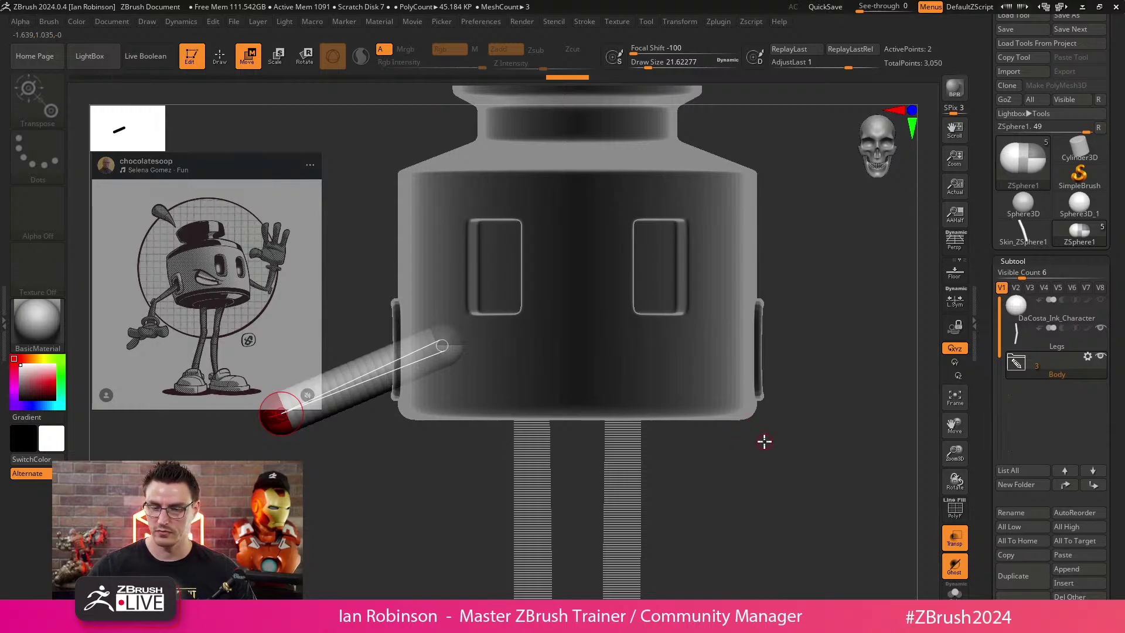
left_click_drag(764, 455, 736, 371)
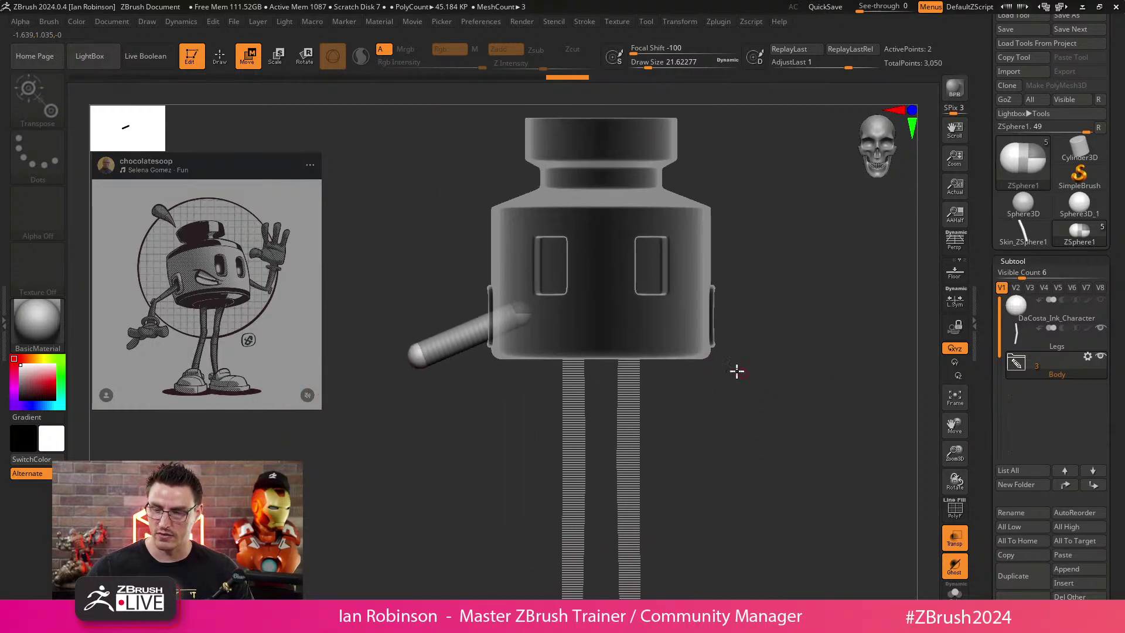
key("ctrl+z")
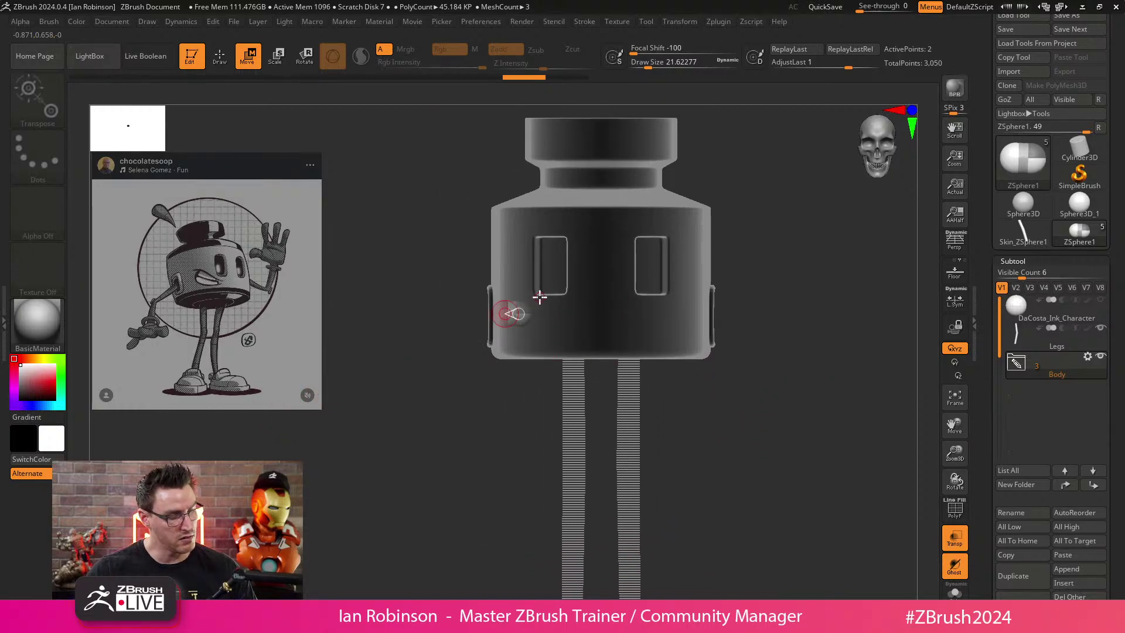
left_click_drag(510, 314, 380, 392)
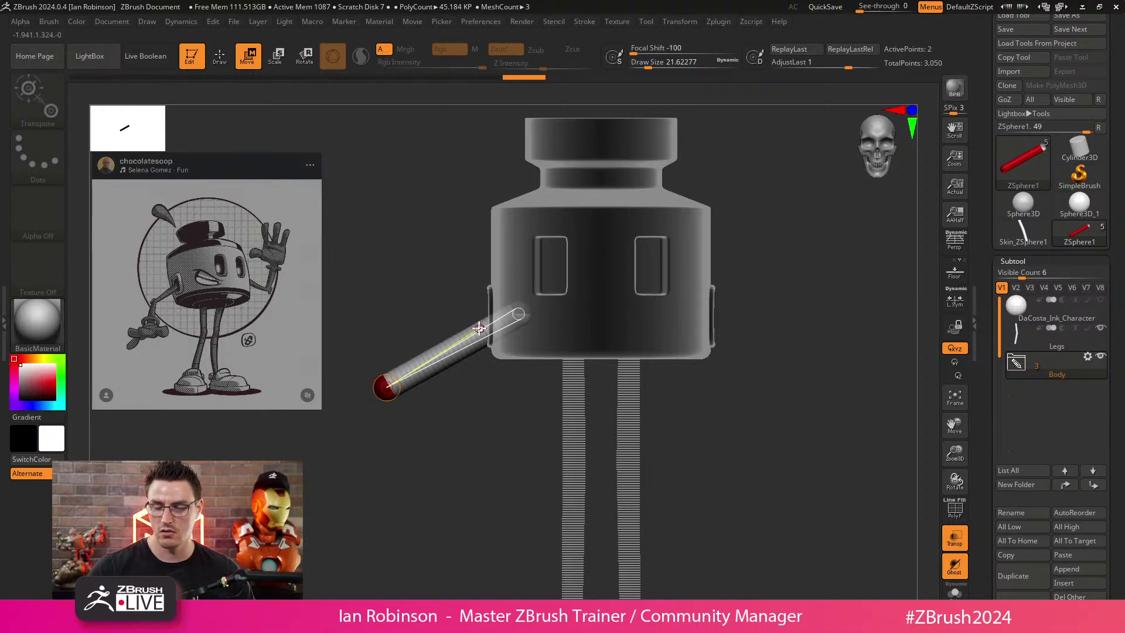
Swing the arm's end ZSphere down beside the body and shorten the arm slightly to try a hanging pose.
left_click_drag(418, 422, 507, 375)
left_click_drag(384, 389, 522, 482)
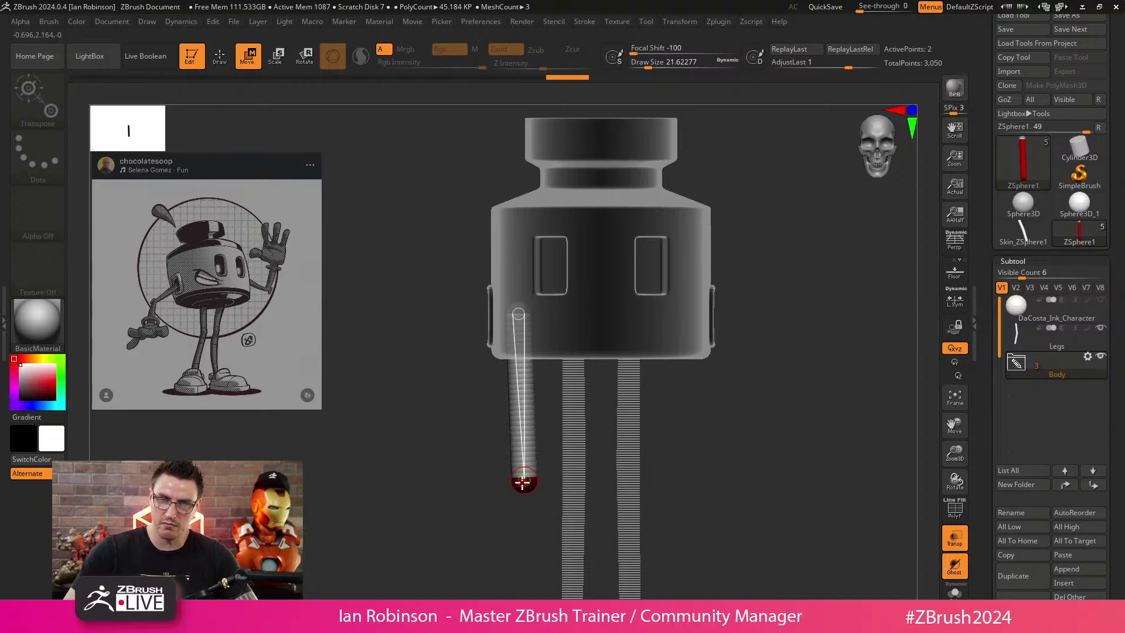
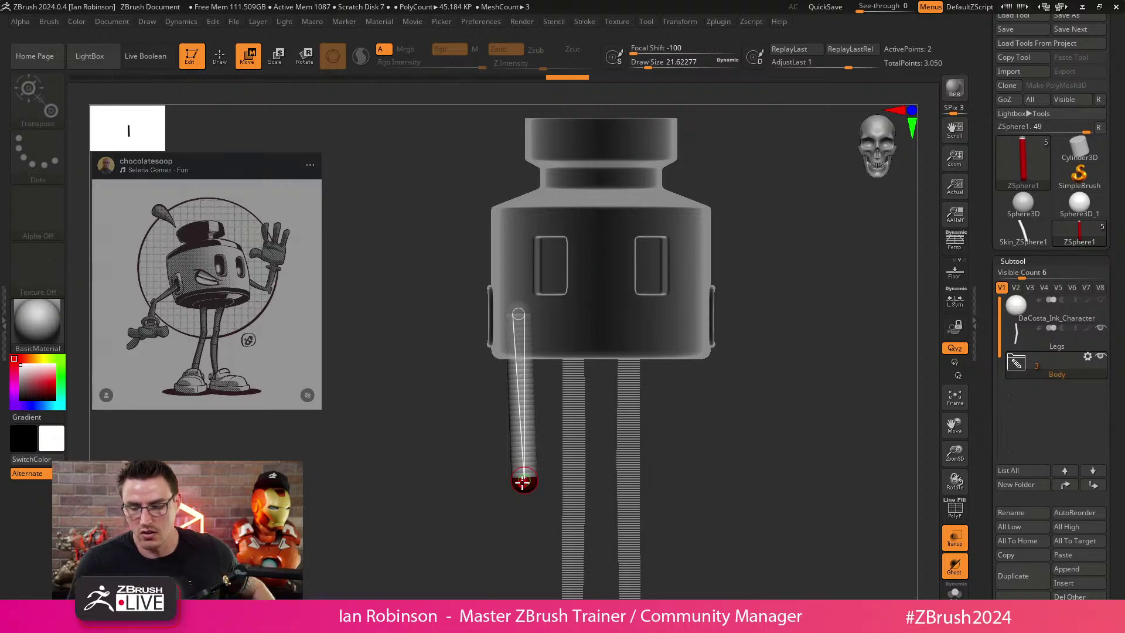
left_click_drag(522, 482, 522, 481)
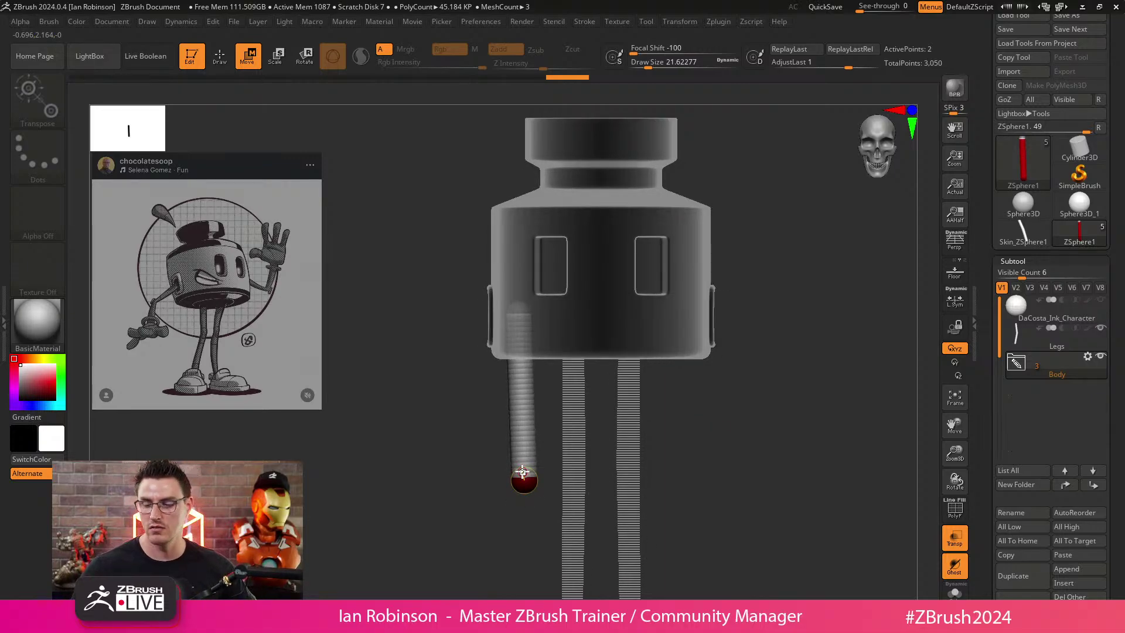
left_click_drag(523, 476, 510, 447)
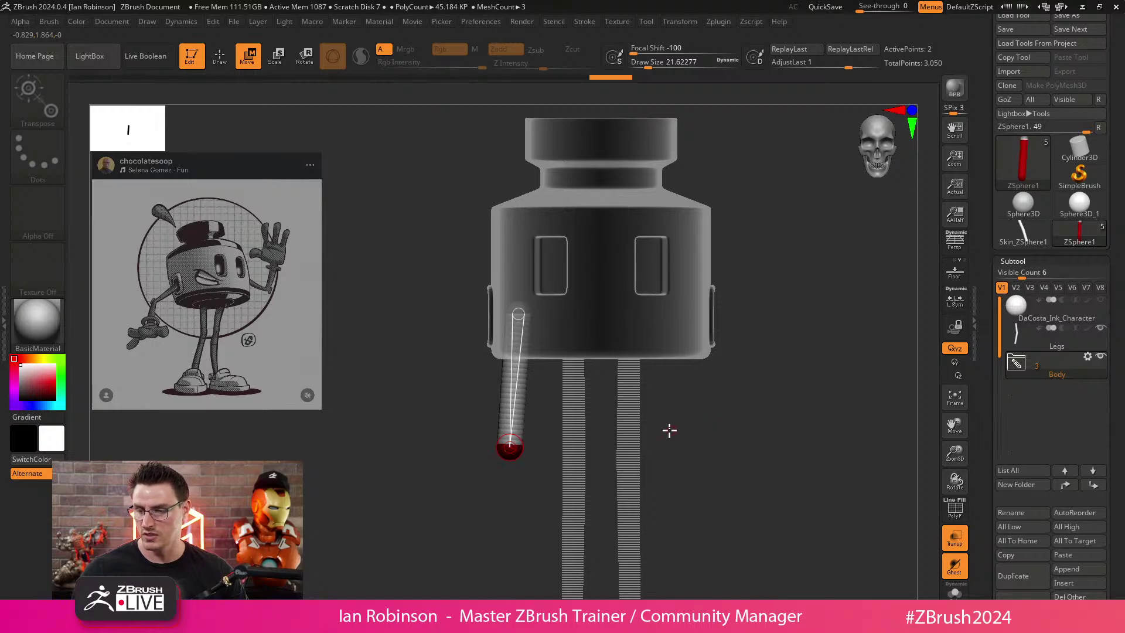
Turn off transparency, select the body and compare the solid character's proportions with the reference from the front.
right_click_drag(787, 314, 754, 346, "ctrl")
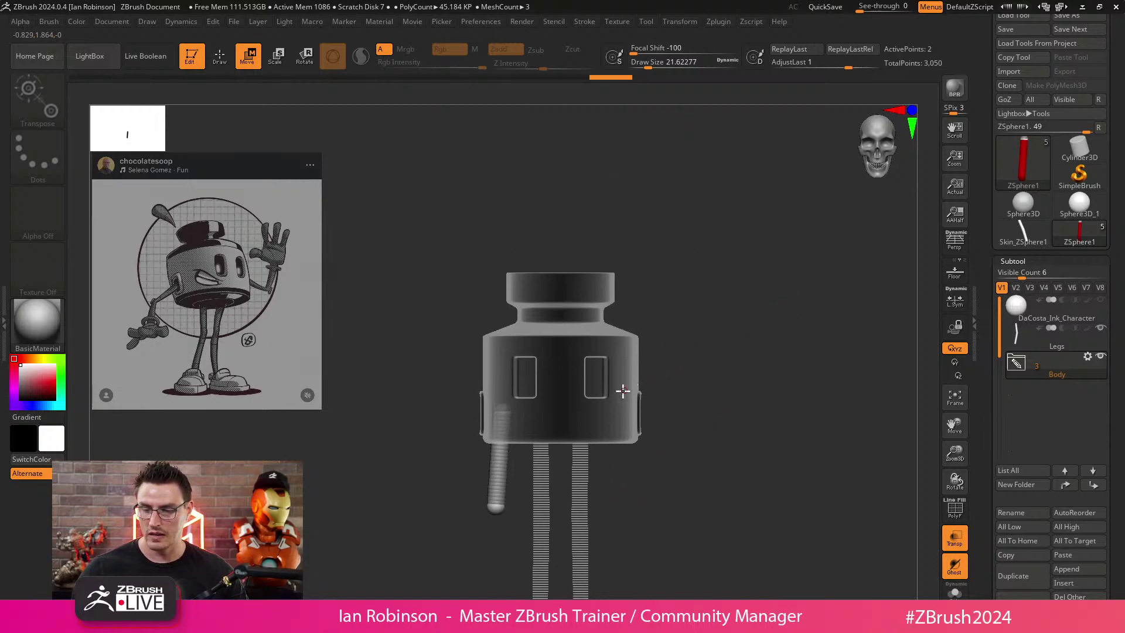
key("e")
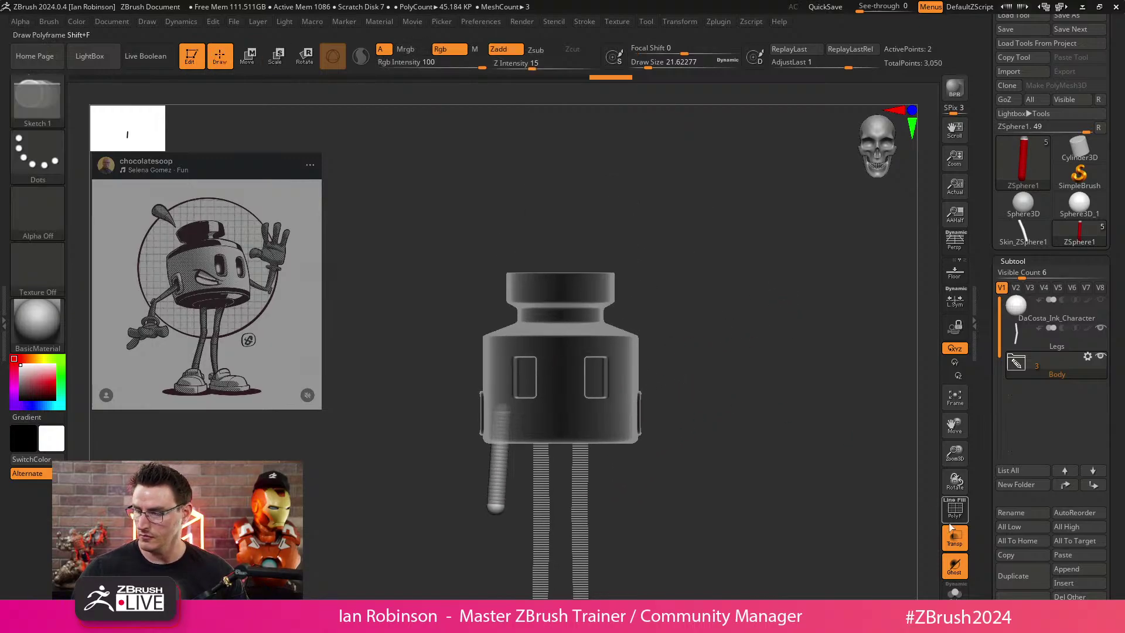
left_click(955, 537)
key("w")
left_click(595, 372, "alt")
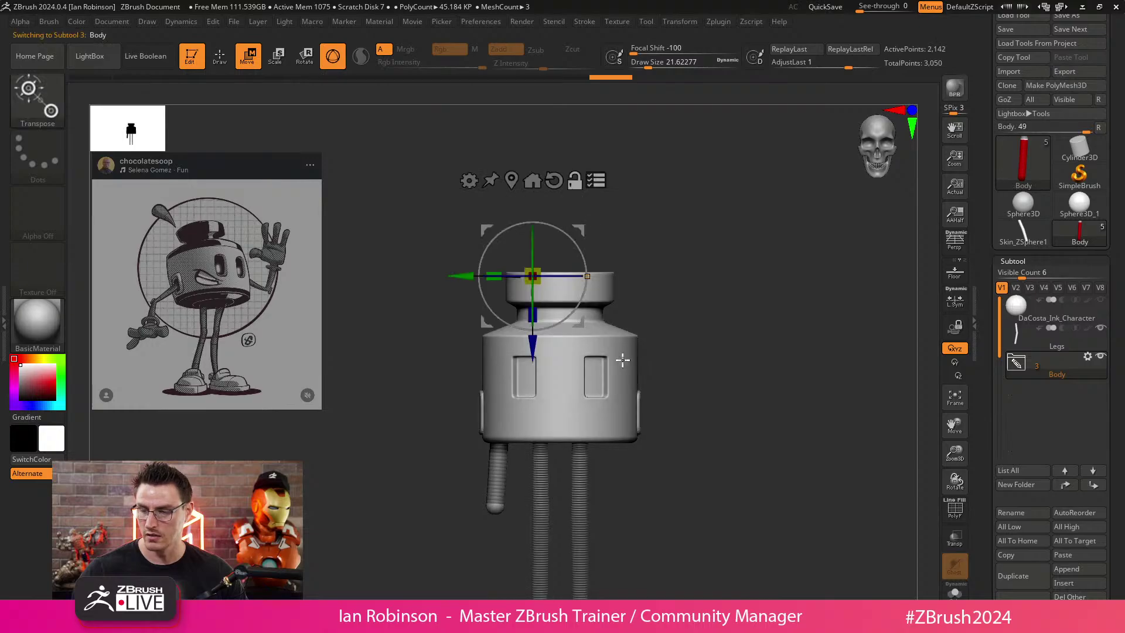
key("q")
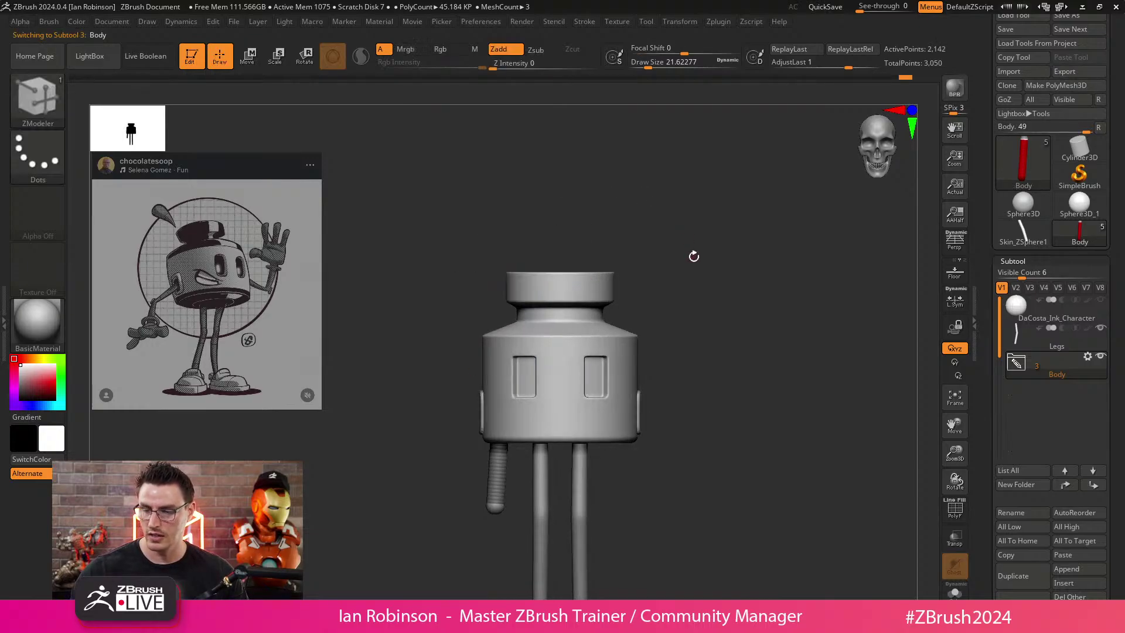
mouse_move(692, 251)
left_mouse_down("alt")
mouse_move(725, 395)
mouse_move(522, 447)
left_mouse_up("alt")
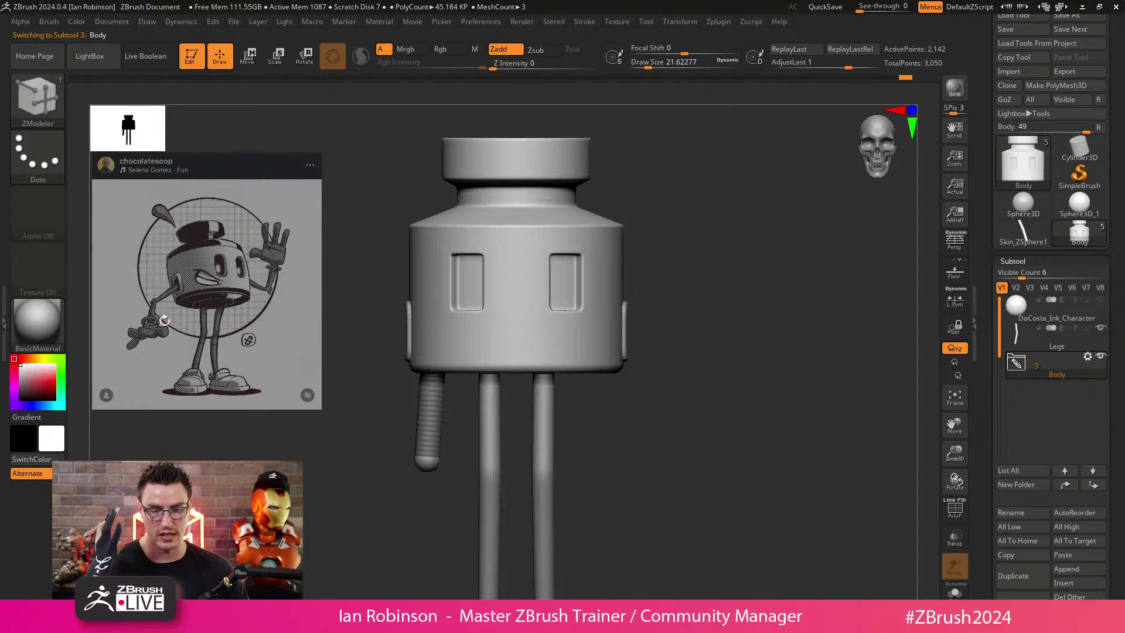
Reselect the arm ZSphere with transparency on and pull the arm's tip out sideways, away from the body.
left_click(438, 458, "alt")
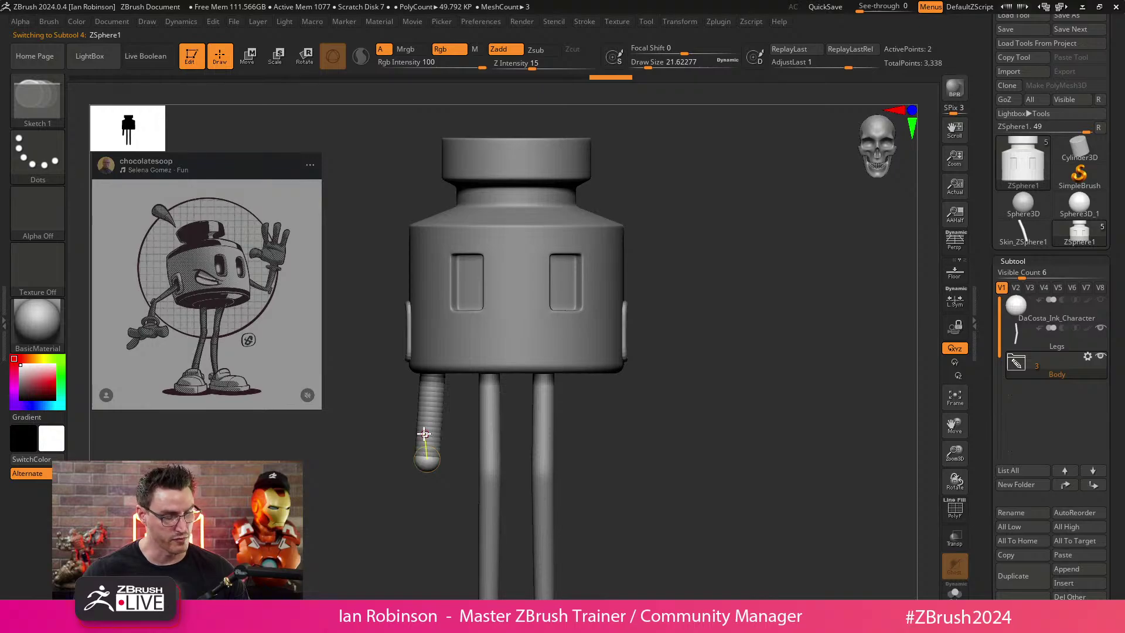
left_click(954, 537)
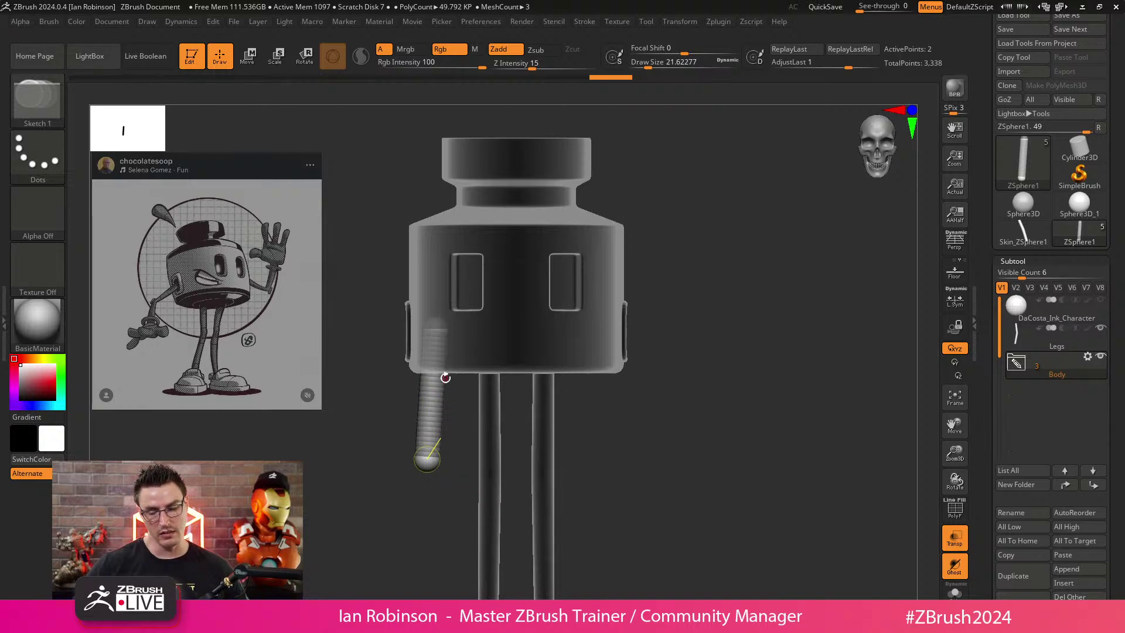
mouse_move(427, 459)
left_mouse_down()
mouse_move(381, 452)
mouse_move(467, 451)
mouse_move(309, 426)
mouse_move(417, 489)
mouse_move(432, 510)
mouse_move(256, 441)
mouse_move(228, 384)
left_mouse_up()
key("ctrl+z")
key("w")
left_click_drag(349, 387, 639, 342)
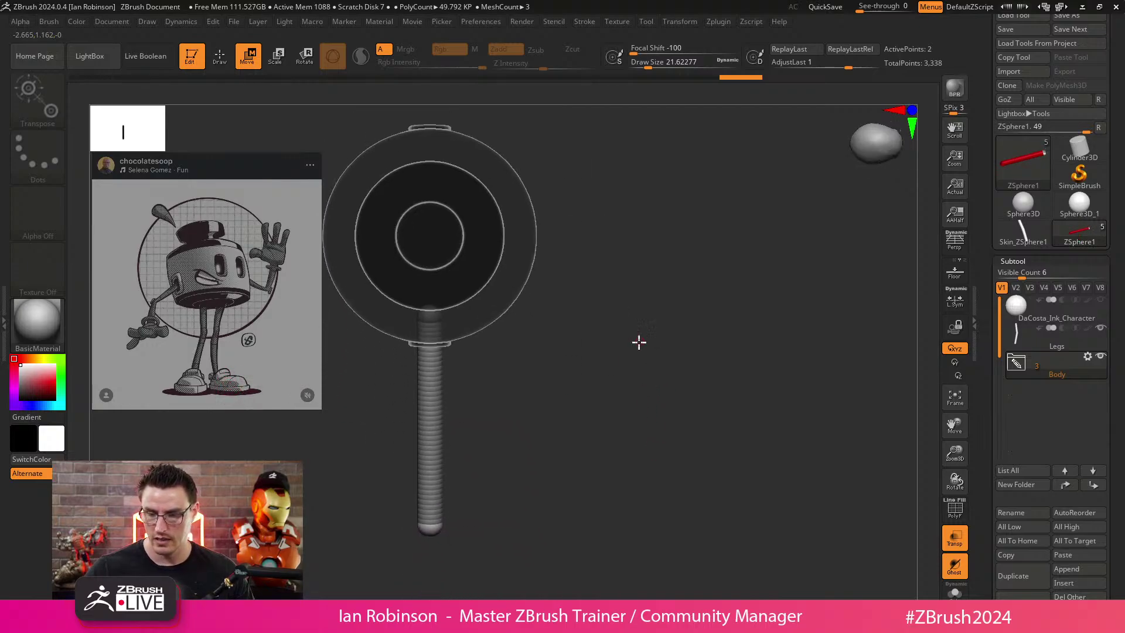
Insert an elbow ZSphere about halfway along the arm and nudge it off-axis in the top view for a slight bend.
key("q")
mouse_move(621, 385)
left_mouse_down()
mouse_move(598, 372)
mouse_move(627, 387)
mouse_move(488, 418)
left_mouse_up()
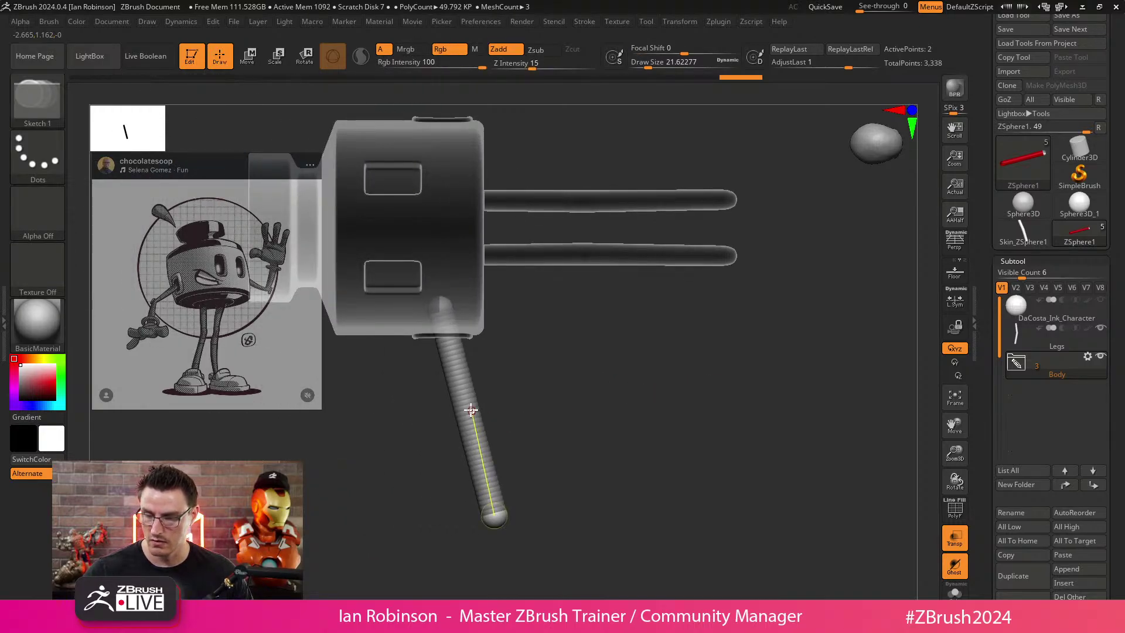
left_click(470, 407)
mouse_move(597, 397)
left_mouse_down()
mouse_move(600, 421)
mouse_move(643, 389)
left_mouse_up()
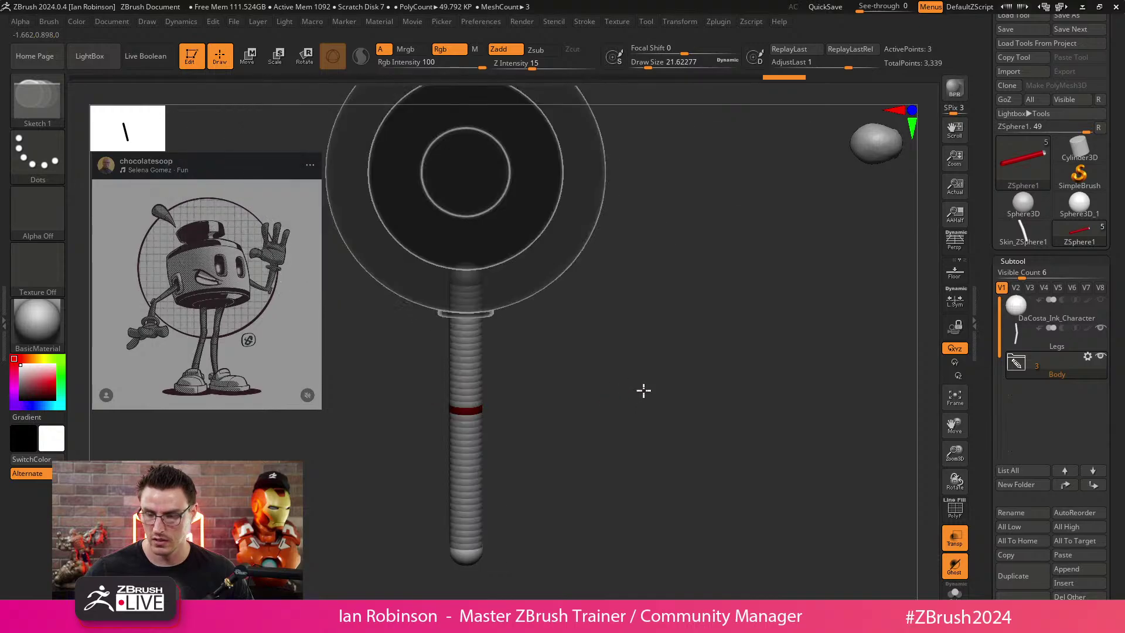
key("w")
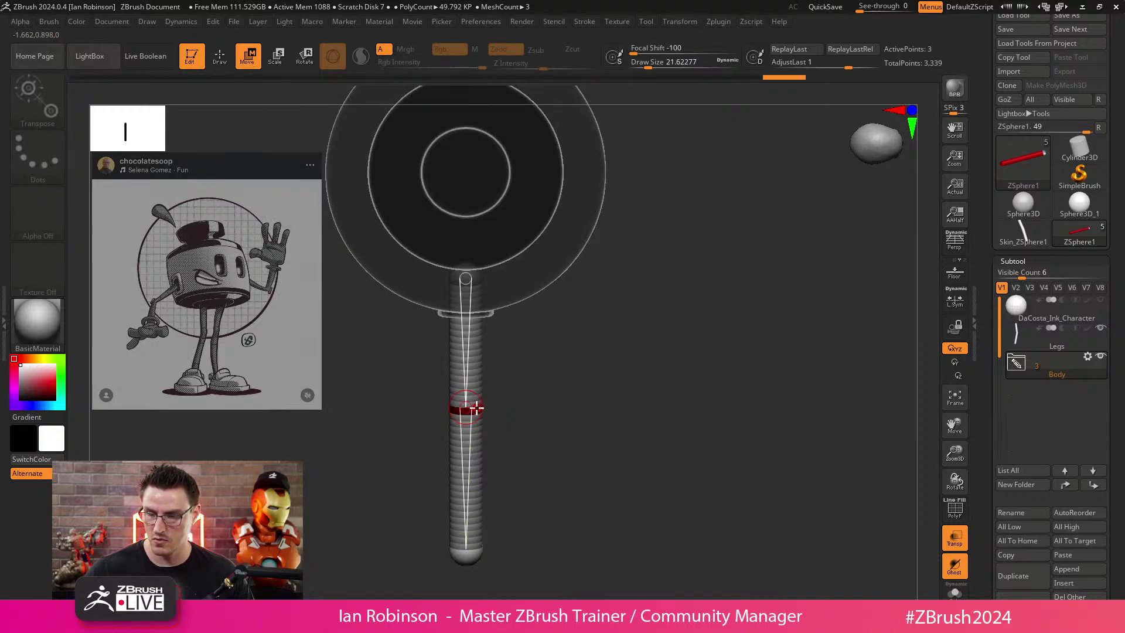
left_click_drag(476, 408, 472, 409)
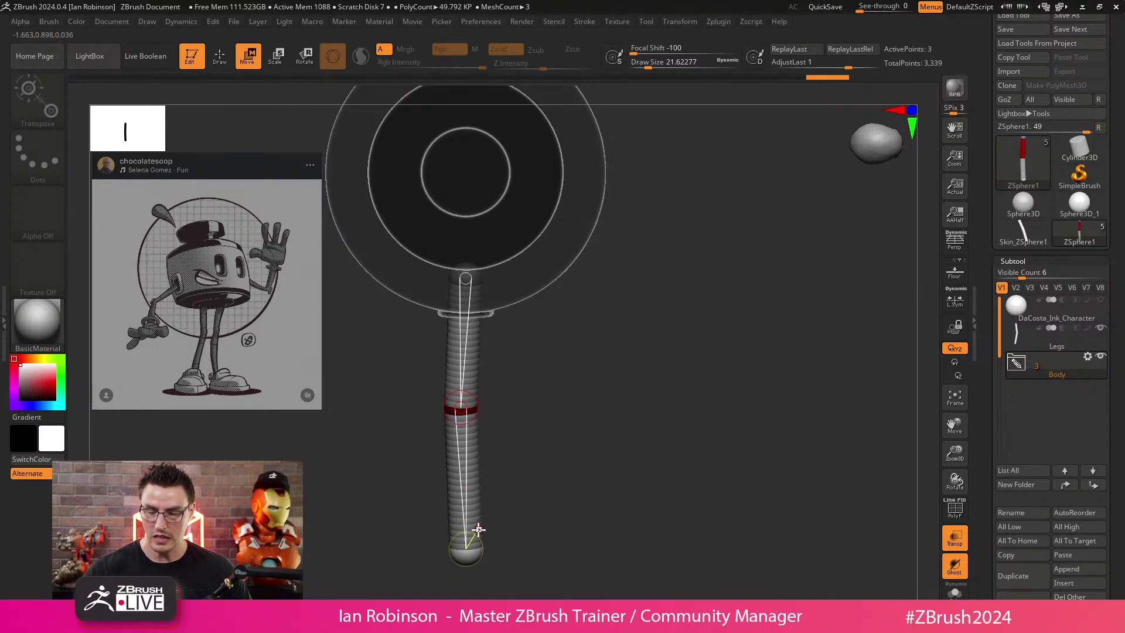
left_click_drag(466, 549, 575, 472)
key("ctrl+z")
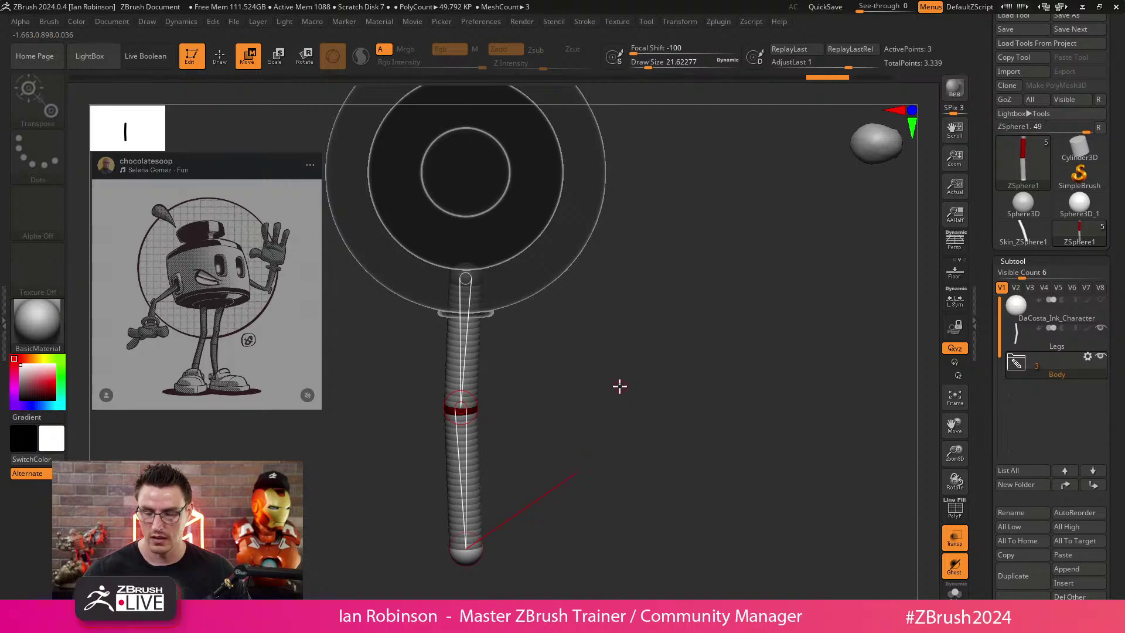
left_click_drag(463, 448, 496, 399)
key("ctrl+z")
key("ctrl+z")
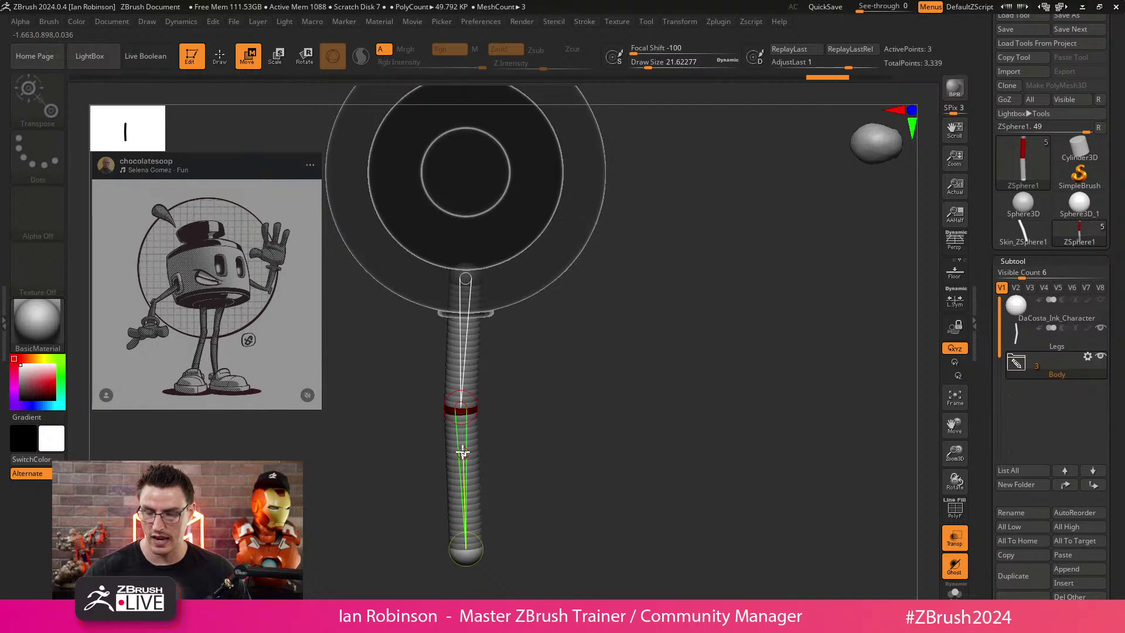
mouse_move(462, 468)
left_mouse_down()
mouse_move(522, 455)
mouse_move(500, 447)
left_mouse_up()
key("ctrl+z")
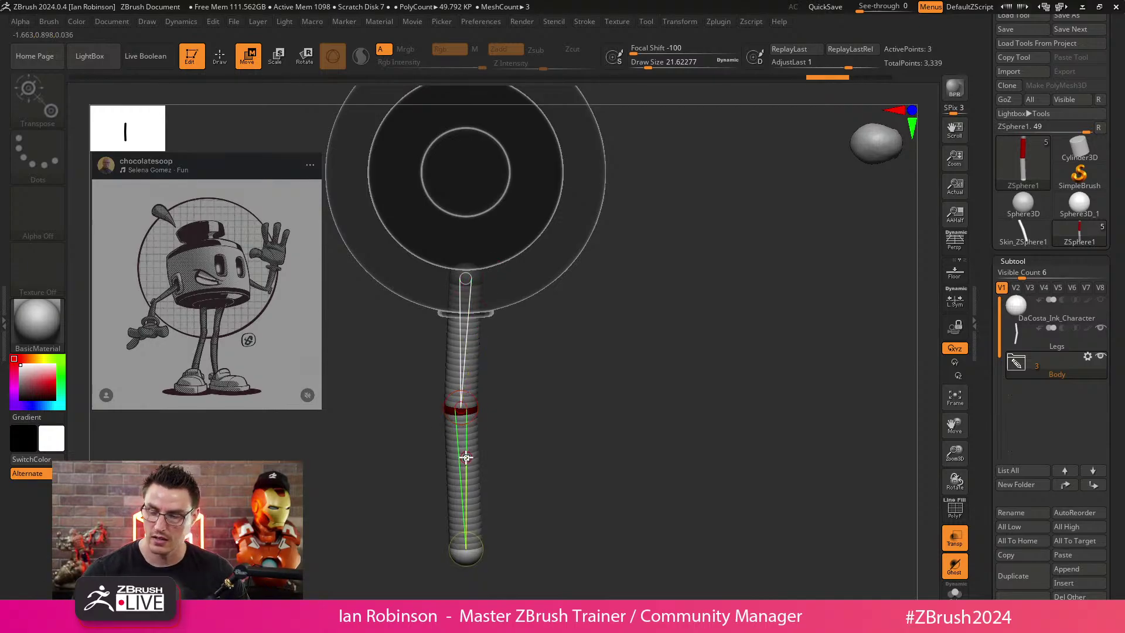
Bend the forearm toward the character's front at the elbow, checking the arm's shape from the back, side and above.
left_click_drag(466, 458, 529, 385)
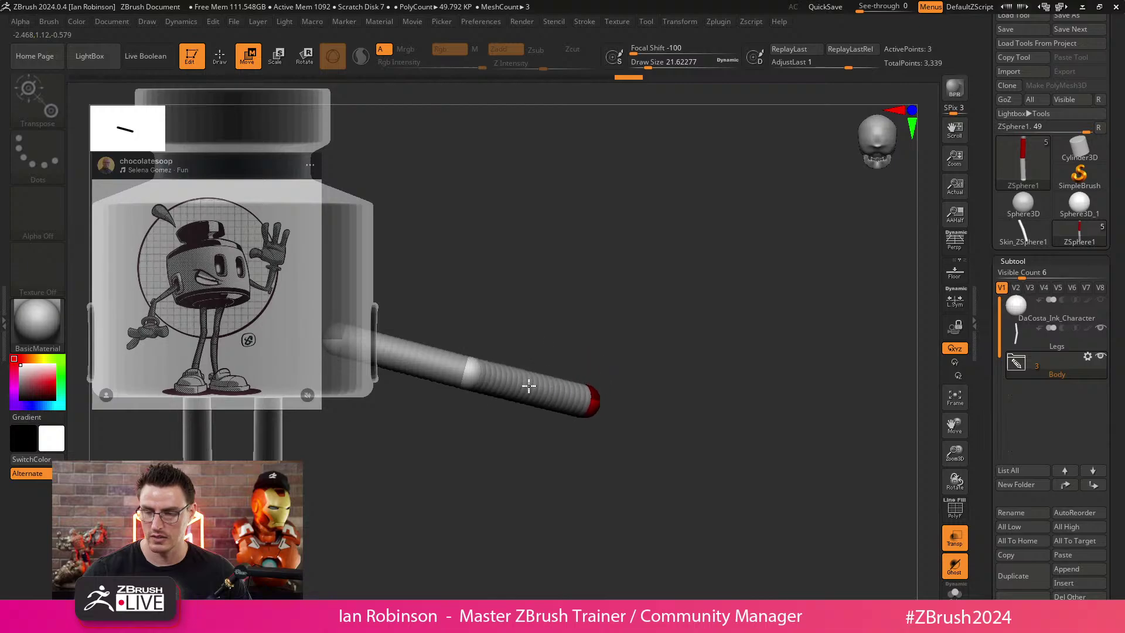
left_click_drag(615, 404, 558, 396)
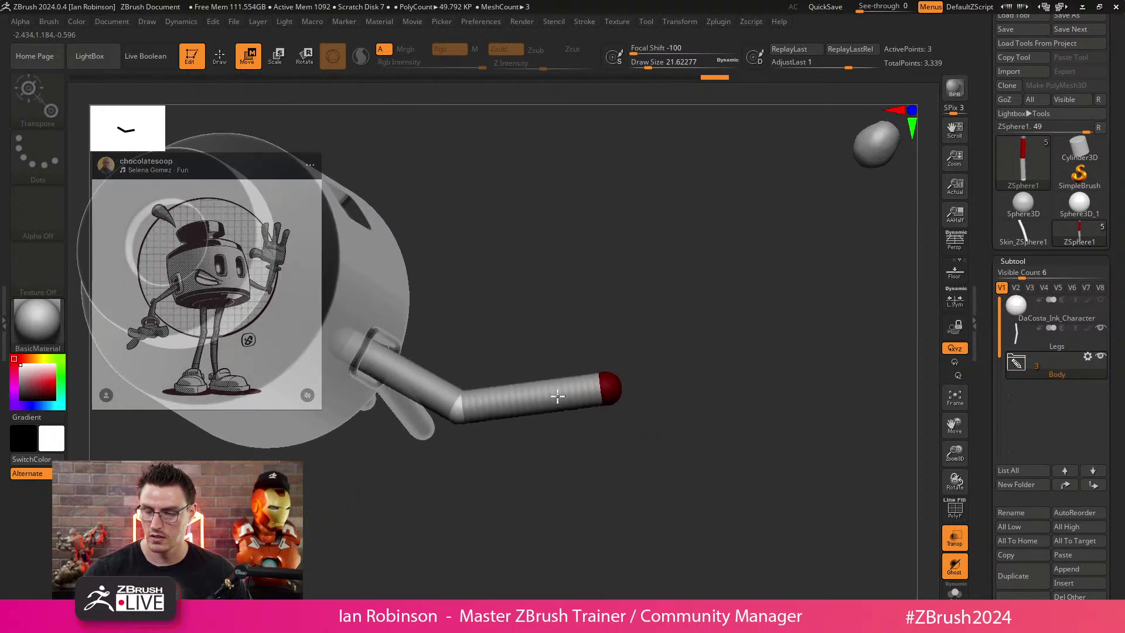
left_click_drag(665, 401, 607, 439)
left_click_drag(678, 497, 577, 490)
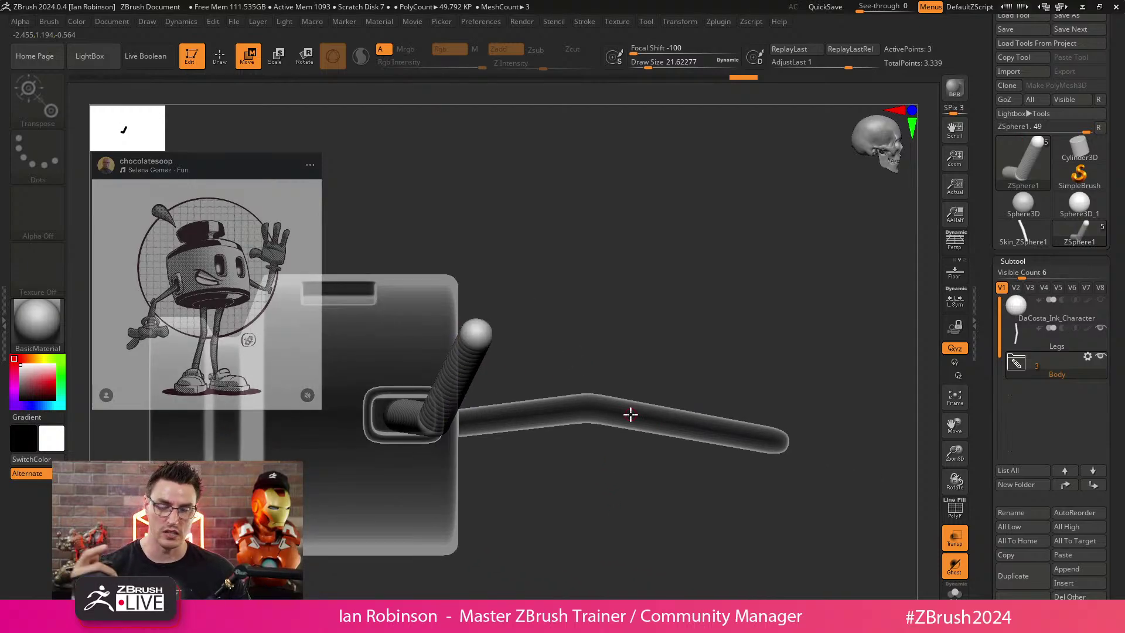
left_click_drag(622, 320, 666, 301, "shift")
left_click_drag(547, 343, 593, 331, "shift")
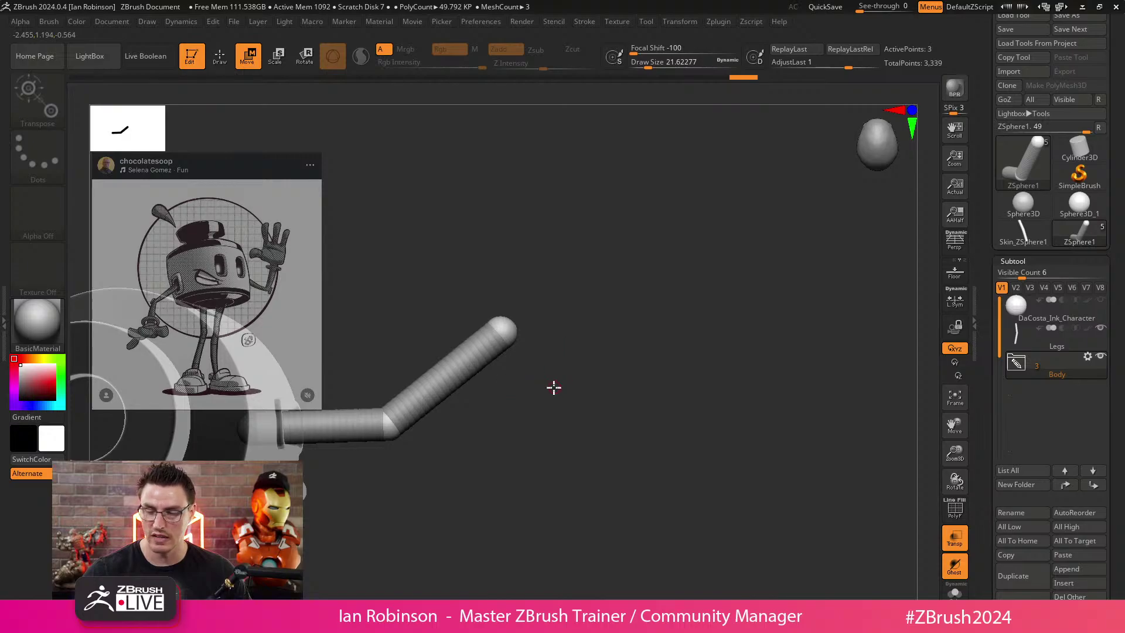
Select the legs, show their polyframe and examine their topology and bend from the side and the front.
left_click_drag(554, 387, 625, 389)
left_click(489, 423, "alt")
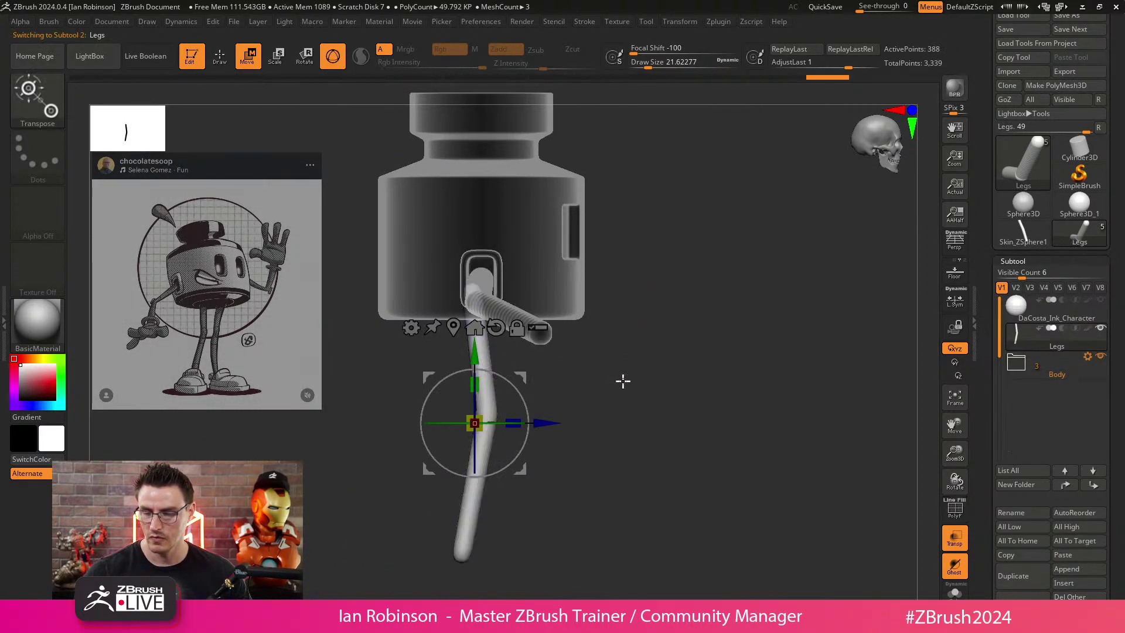
key("shift+f")
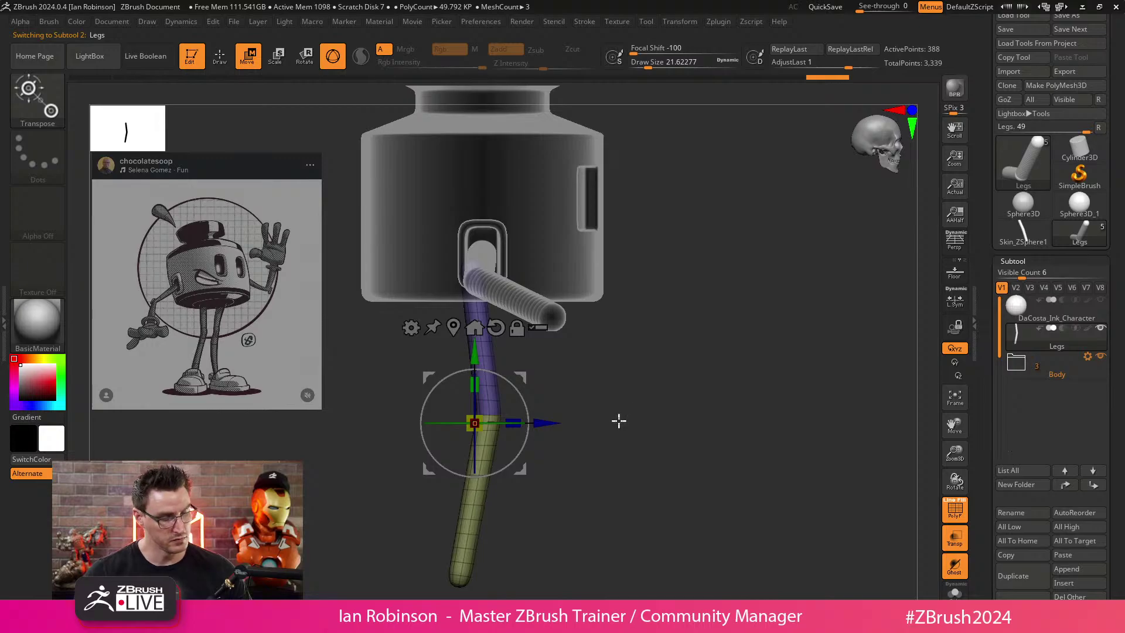
key("q")
key("w")
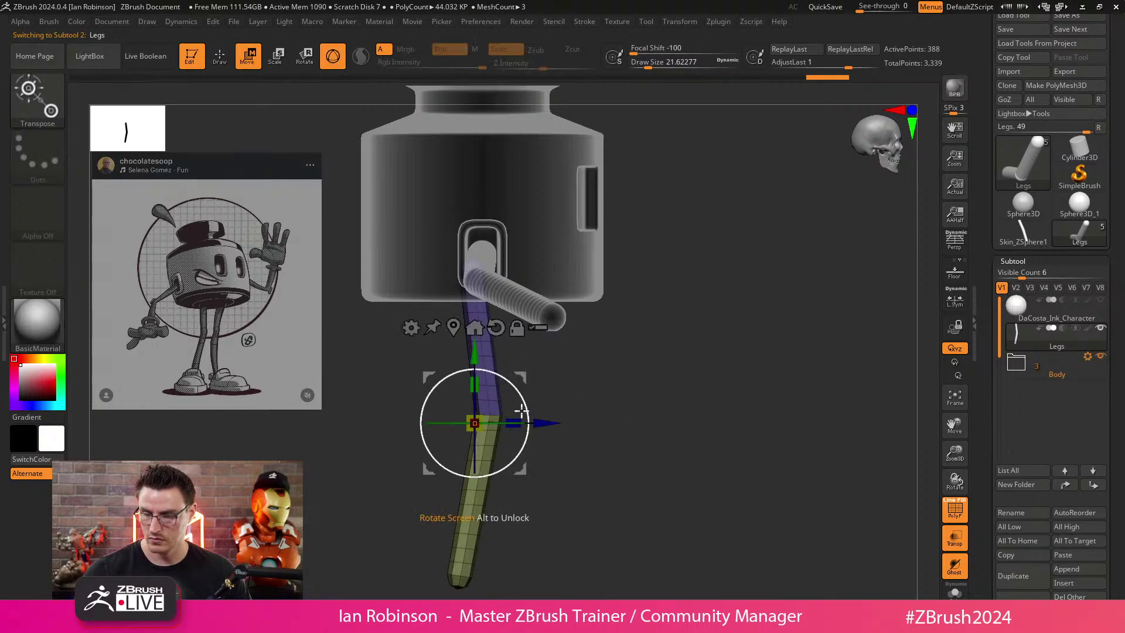
key("q")
left_click_drag(602, 394, 548, 405, "shift")
key("w")
left_click_drag(476, 421, 472, 439, "ctrl")
key("q")
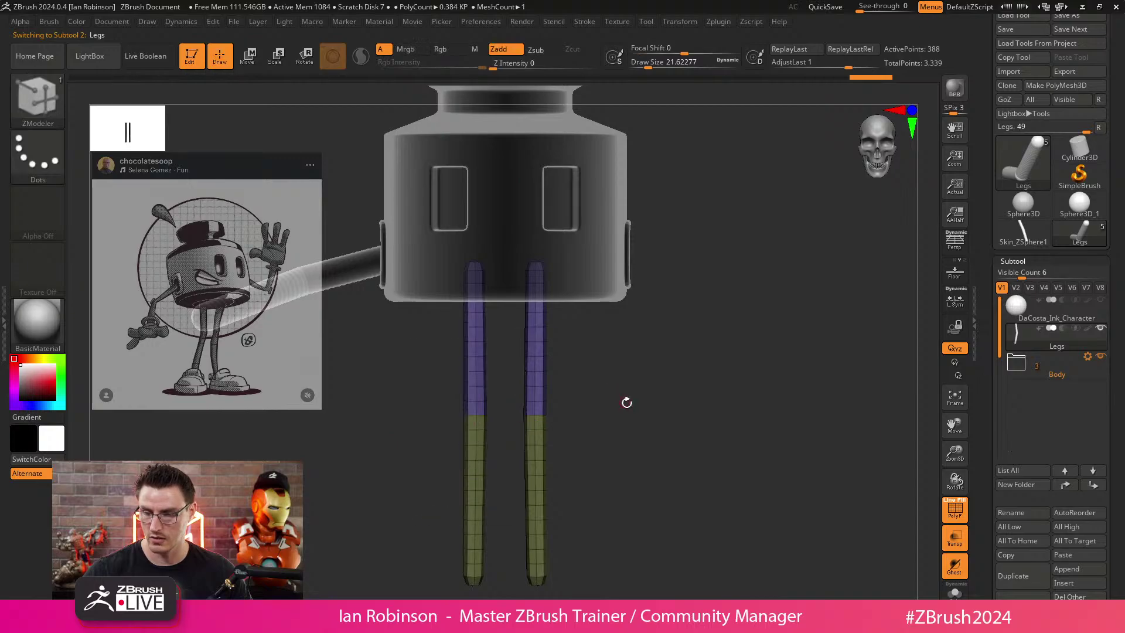
Hide the polyframe and reselect the arm ZSphere subtool from the front.
mouse_move(626, 402)
left_mouse_down()
mouse_move(586, 395)
mouse_move(603, 407)
left_mouse_up()
key("shift+f")
left_click_drag(638, 374, 680, 388, "alt")
left_click(417, 303, "alt")
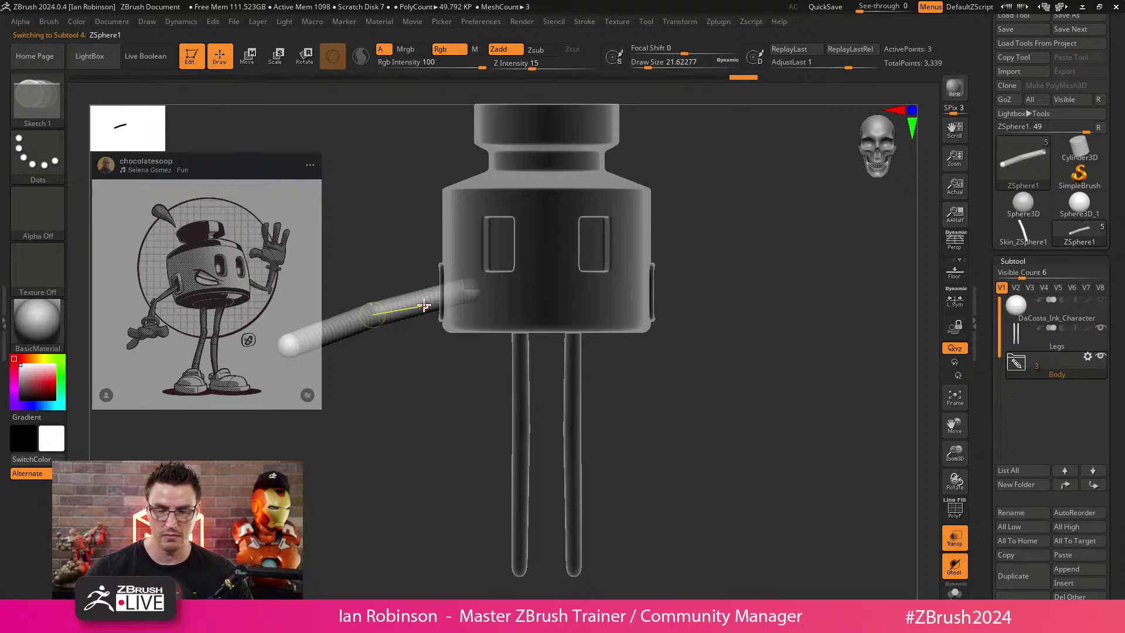
Try deleting the elbow ZSphere from the arm, and undo each deletion.
left_click_drag(432, 368, 640, 343)
left_click(640, 342, "alt")
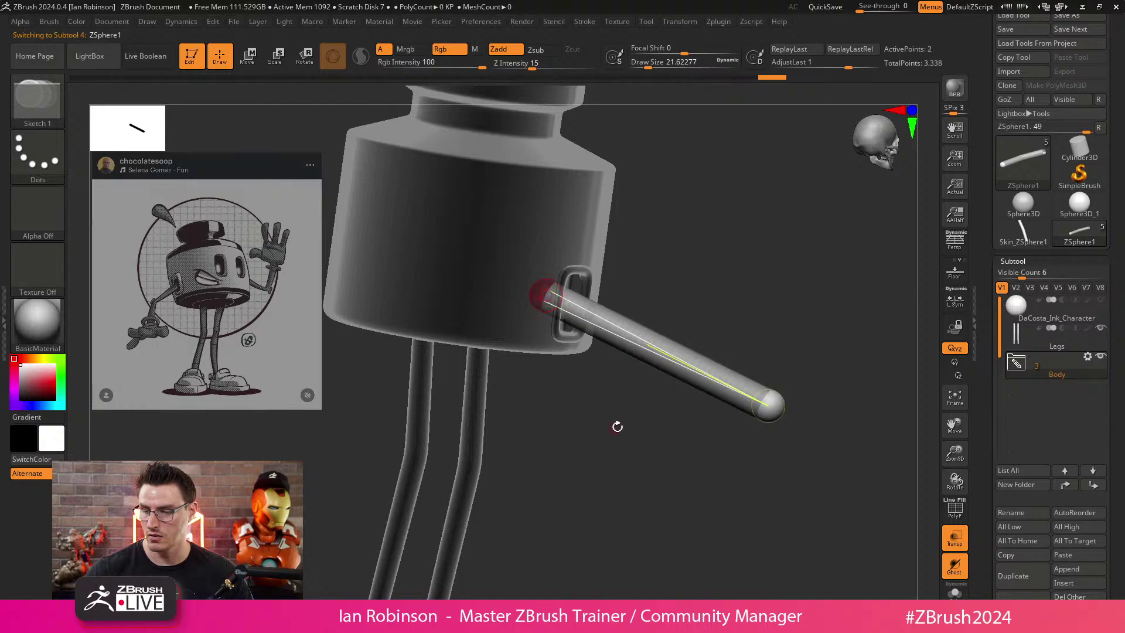
key("ctrl+z")
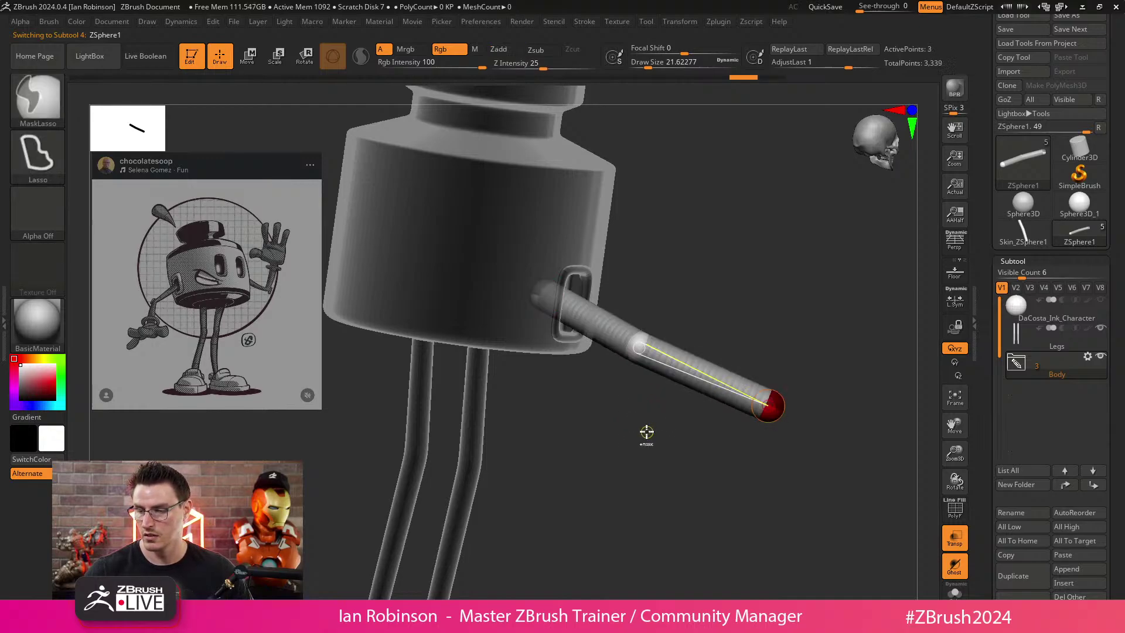
left_click_drag(645, 437, 640, 360)
left_click(628, 330, "alt")
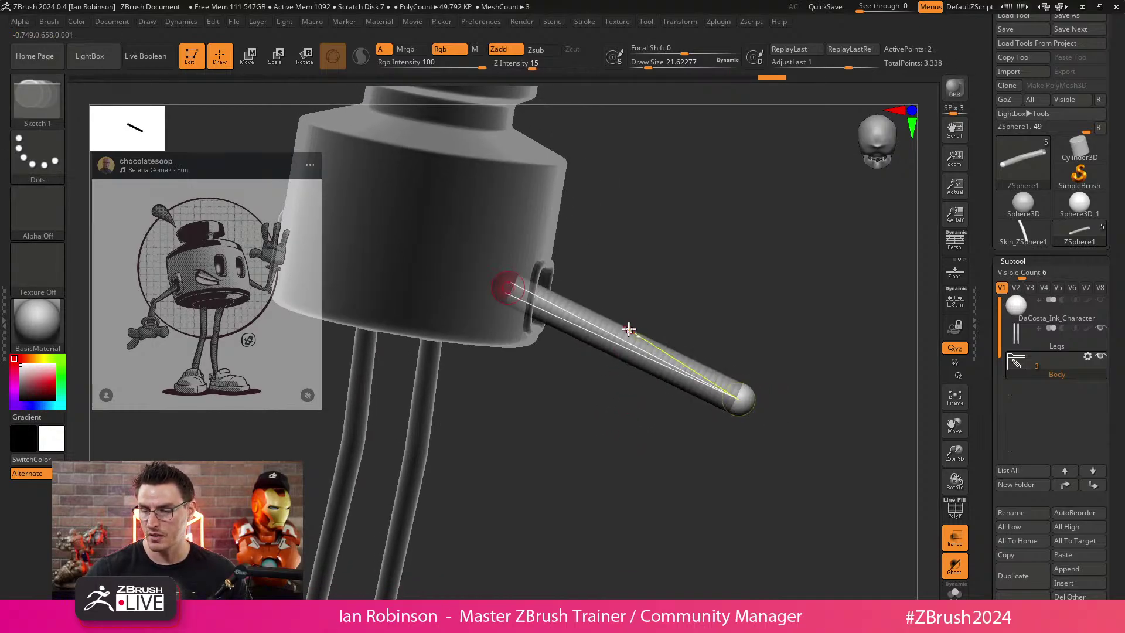
key("ctrl+z")
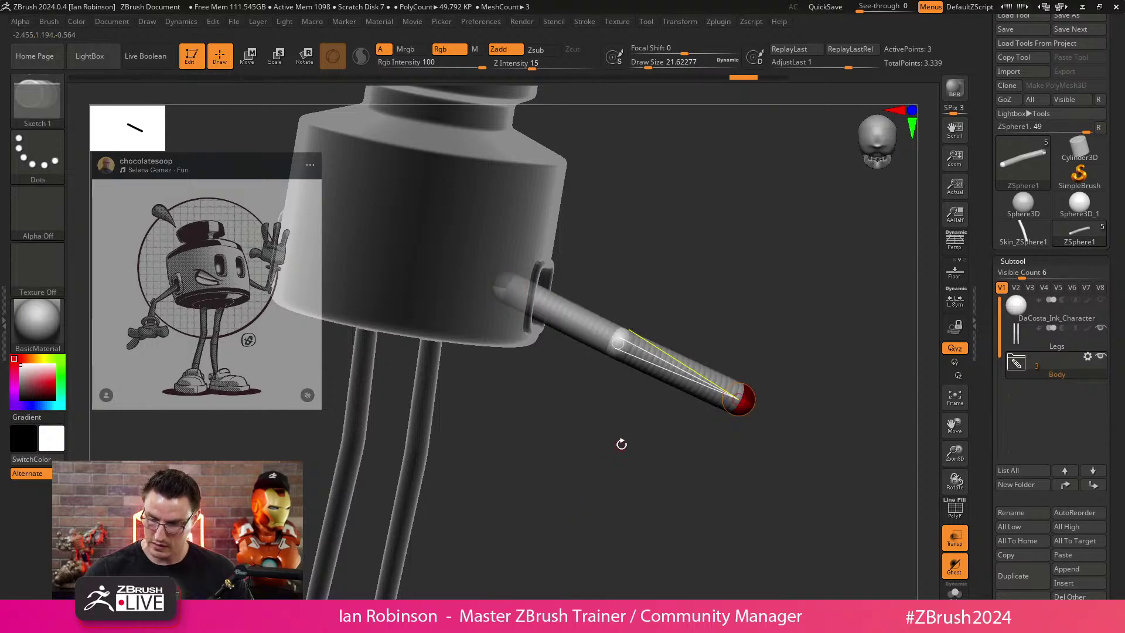
left_click_drag(617, 444, 588, 441)
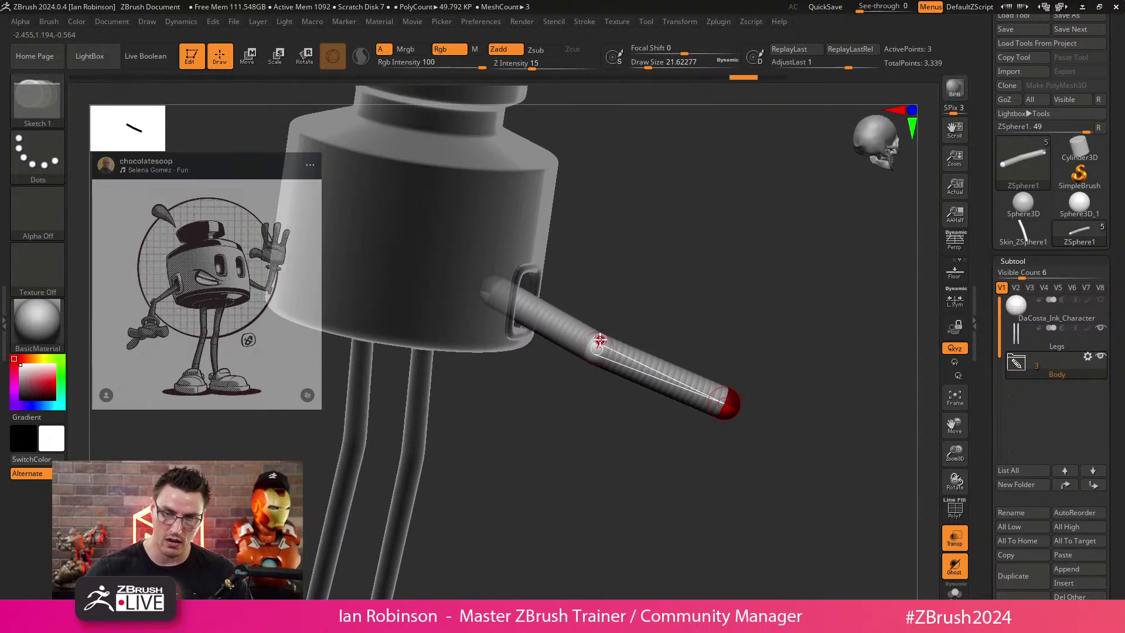
Examine the arm's length, thickness and elbow bend from several angles and compare them with the reference.
key("e")
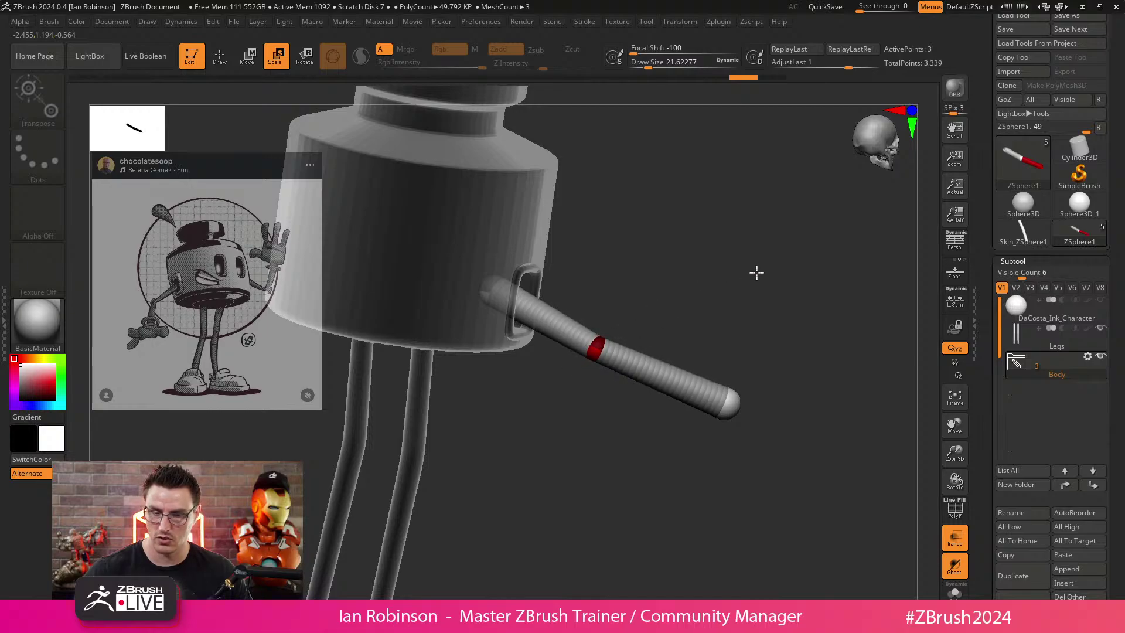
left_click_drag(776, 261, 530, 342)
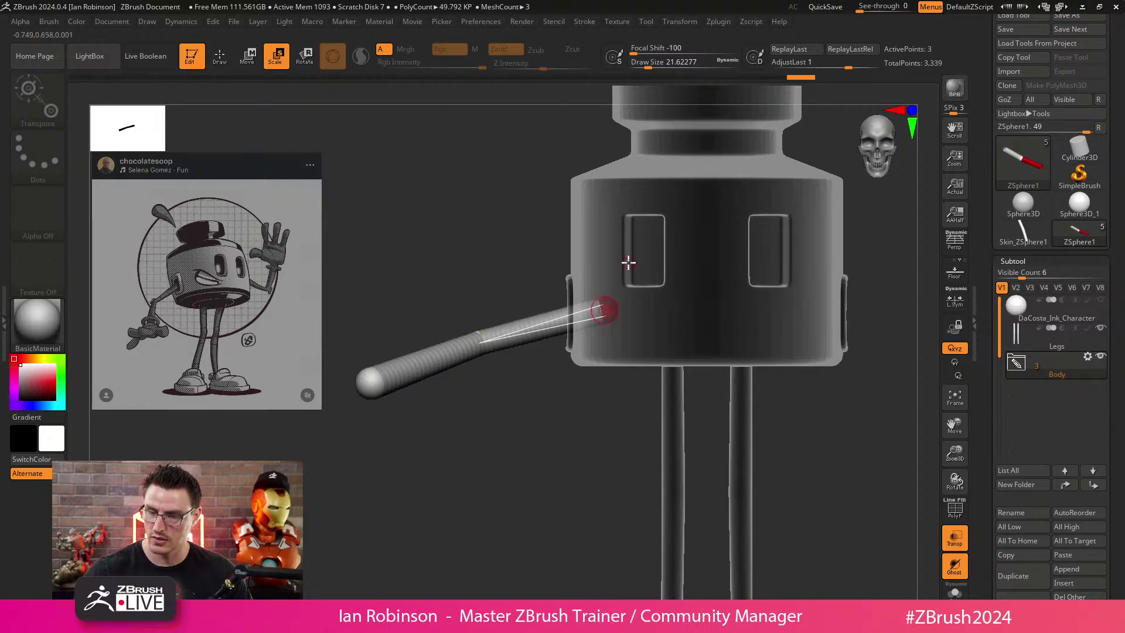
left_click(370, 382)
left_click_drag(503, 381, 509, 480)
left_click_drag(406, 228, 673, 349)
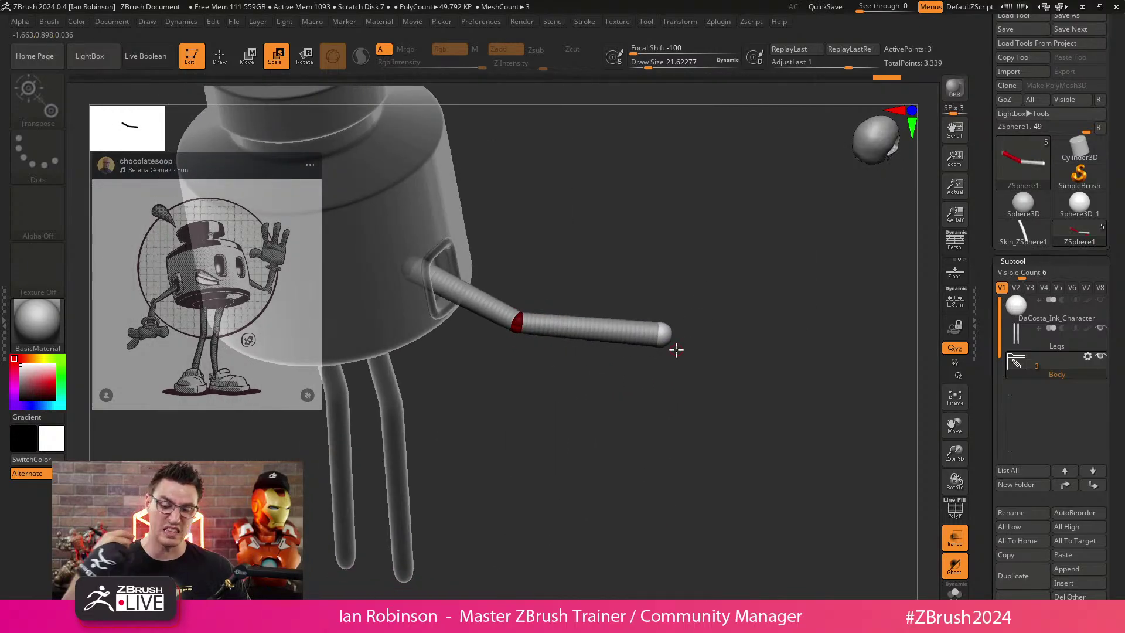
left_click_drag(554, 454, 444, 428)
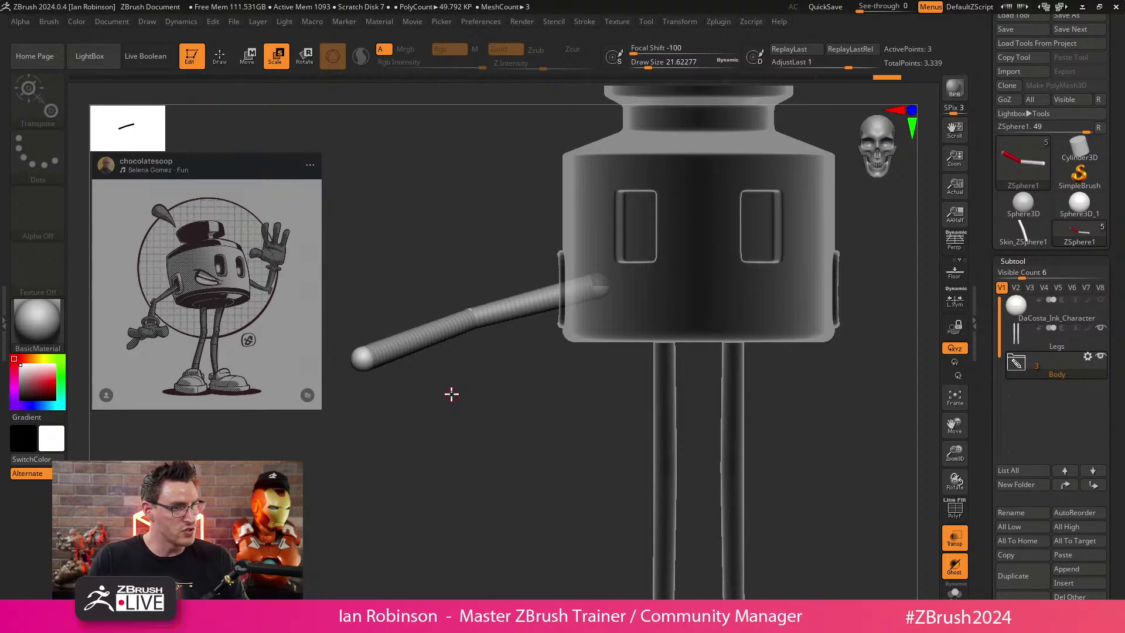
left_click_drag(451, 393, 482, 407)
left_click_drag(346, 367, 365, 350)
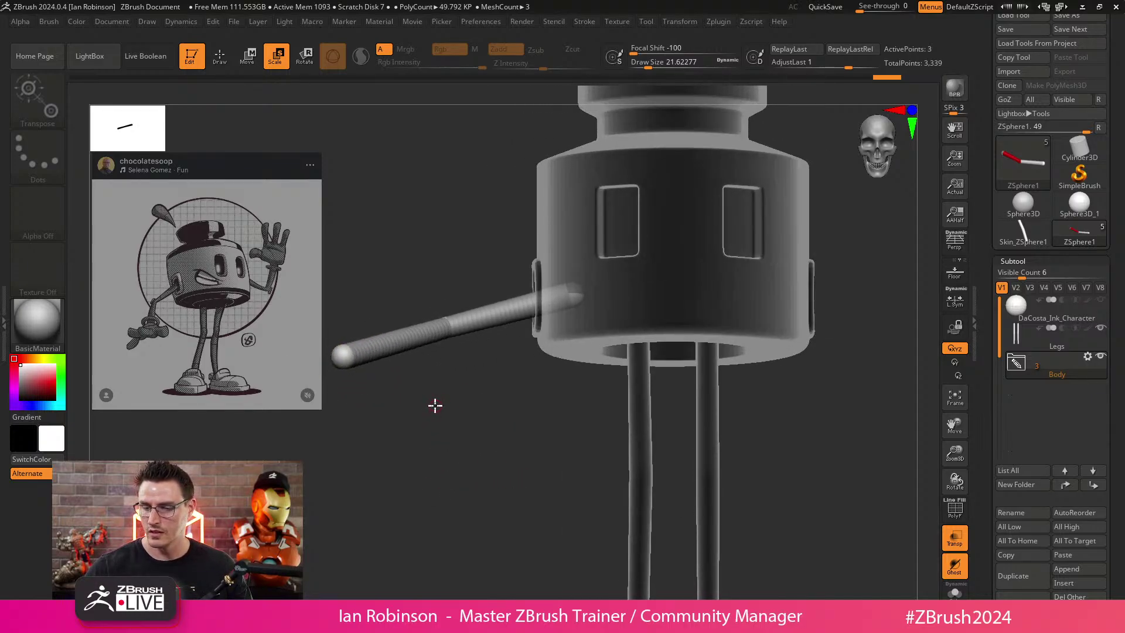
mouse_move(434, 404)
left_mouse_down()
mouse_move(443, 435)
mouse_move(441, 410)
left_mouse_up()
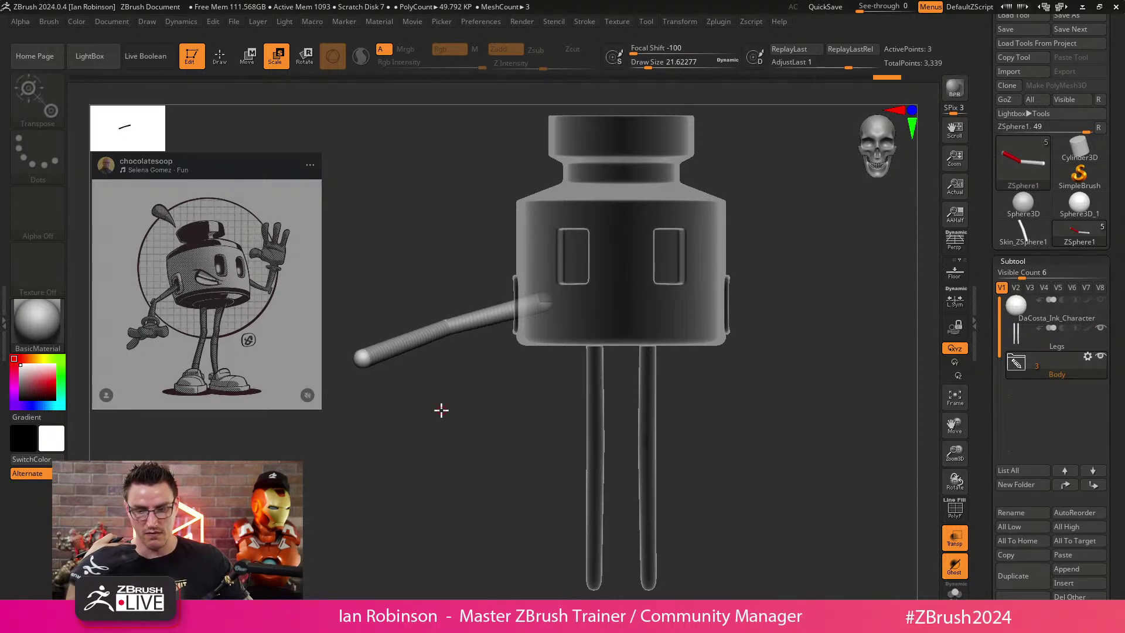
left_click_drag(442, 411, 492, 437)
left_click_drag(445, 389, 508, 400)
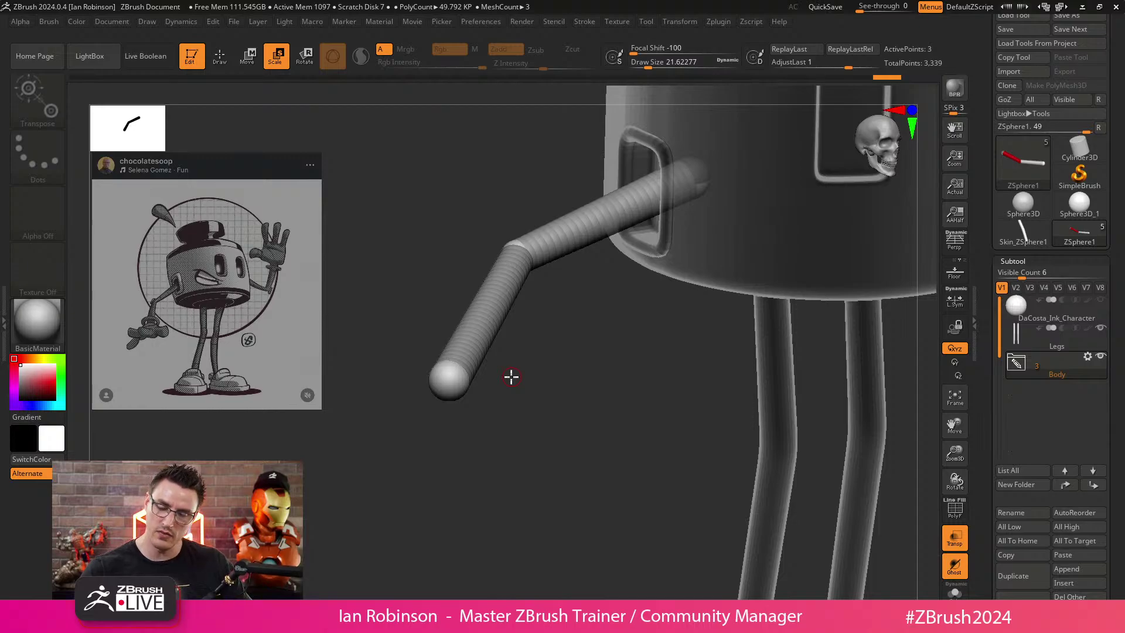
left_click_drag(511, 377, 553, 369)
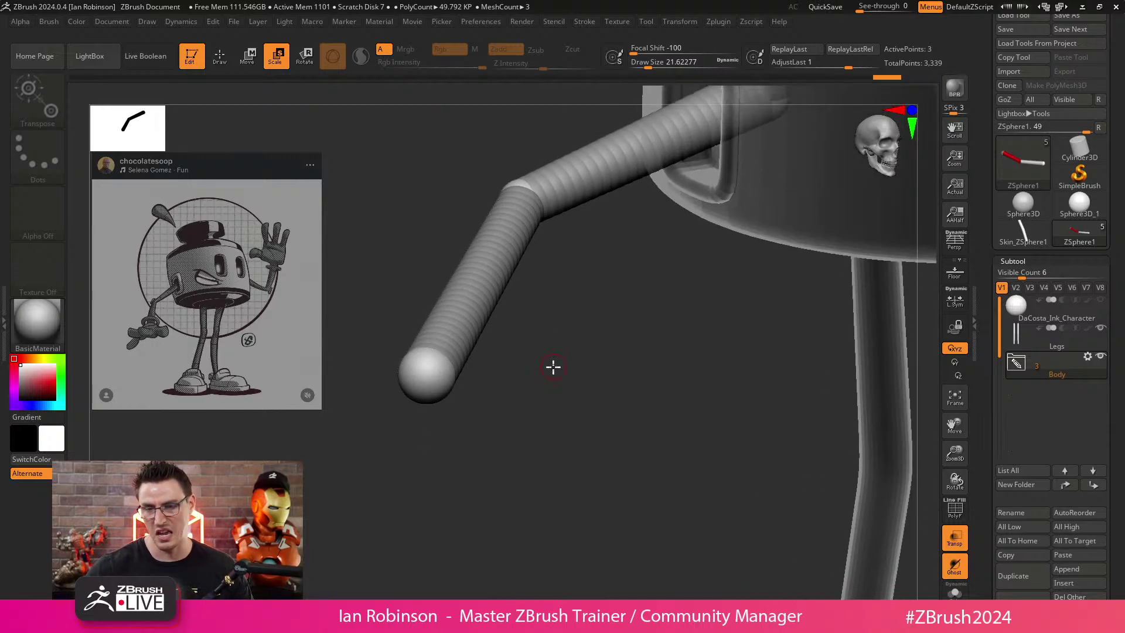
Add a ZSphere wider than the forearm at the arm's tip to form the palm of the hand.
left_click(219, 56)
mouse_move(411, 422)
left_mouse_down()
mouse_move(460, 368)
mouse_move(449, 412)
mouse_move(514, 428)
left_mouse_up()
key("a")
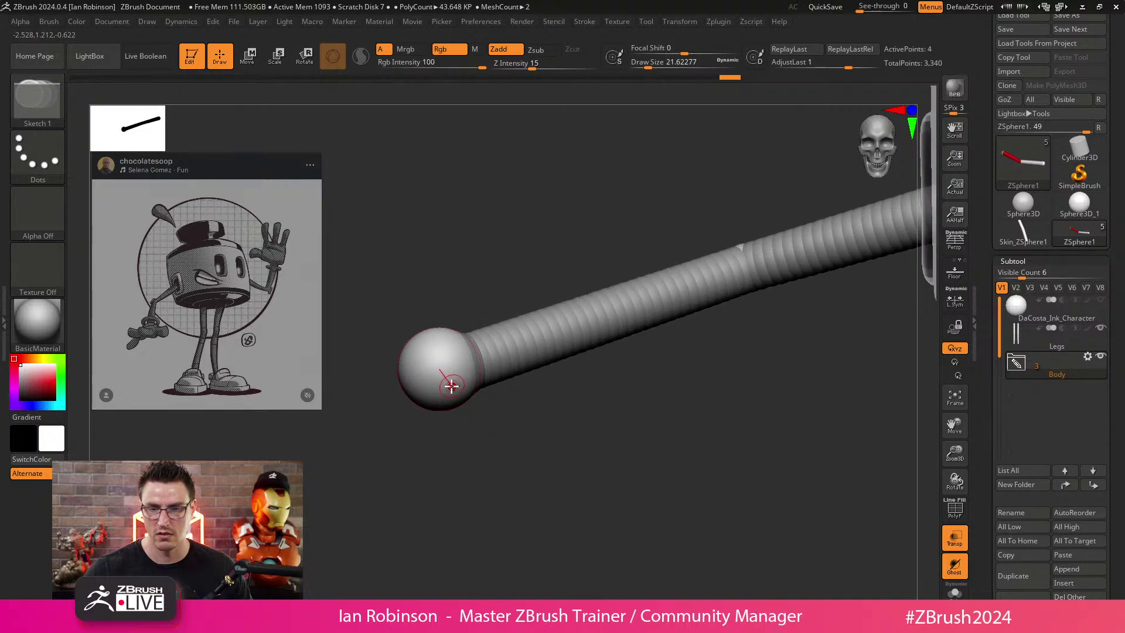
key("w")
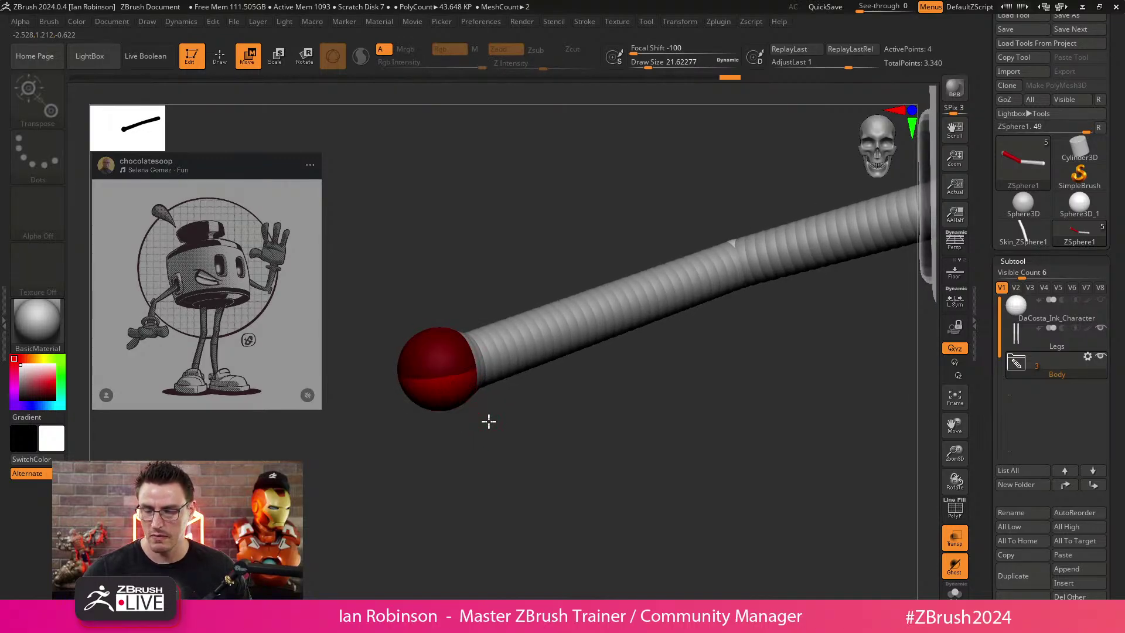
left_click_drag(440, 369, 458, 389)
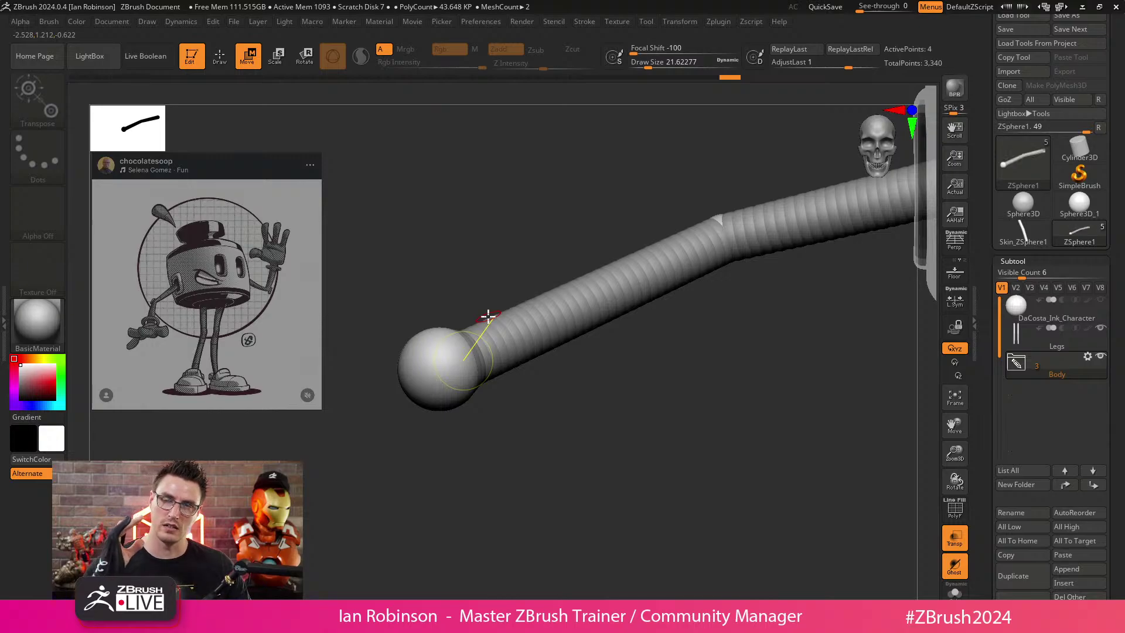
left_click_drag(527, 409, 499, 375, "alt")
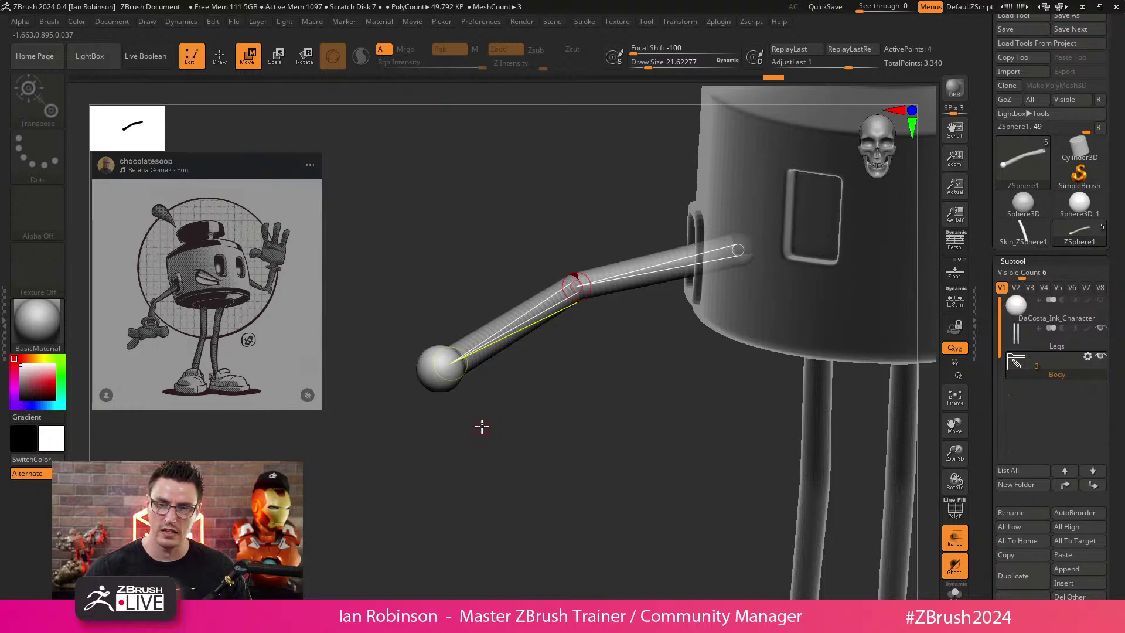
Try adding another large ZSphere on the palm, and undo it.
key("q")
left_click_drag(454, 380, 475, 415)
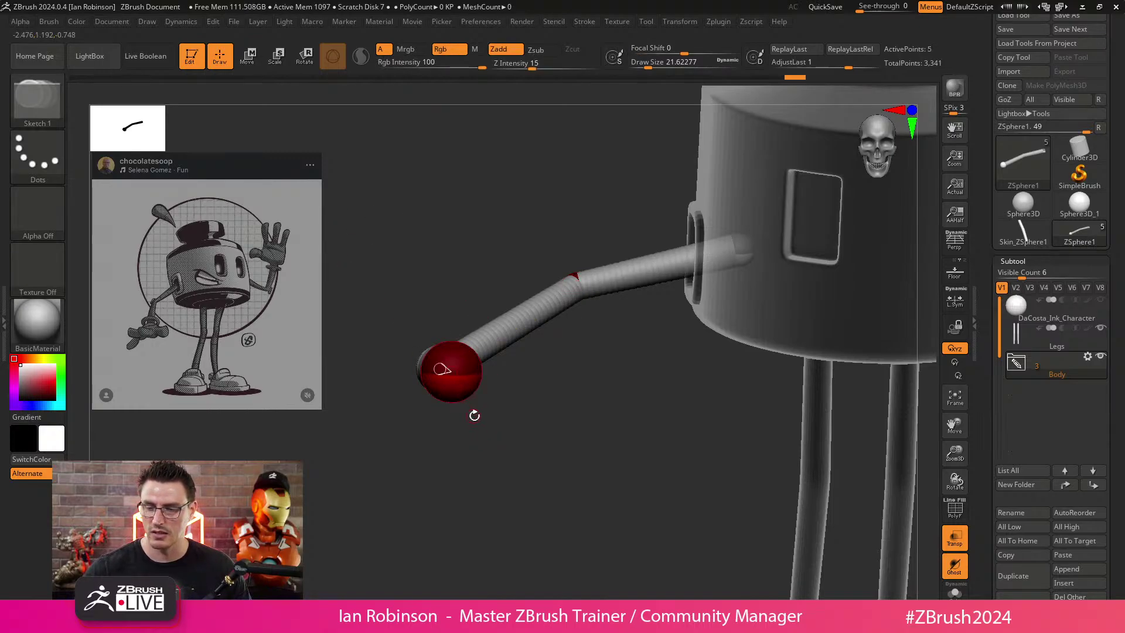
left_click_drag(559, 350, 526, 391)
key("ctrl+z")
key("w")
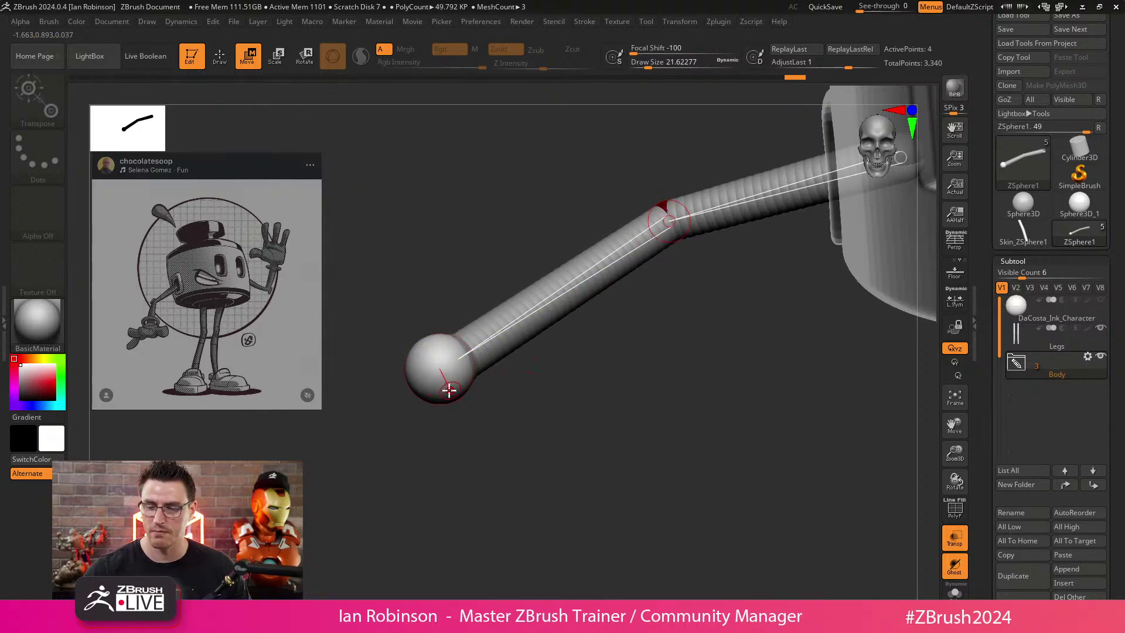
Add a small ZSphere on the side of the palm as the base of the first digit.
left_click_drag(554, 395, 547, 414, "alt")
key("q")
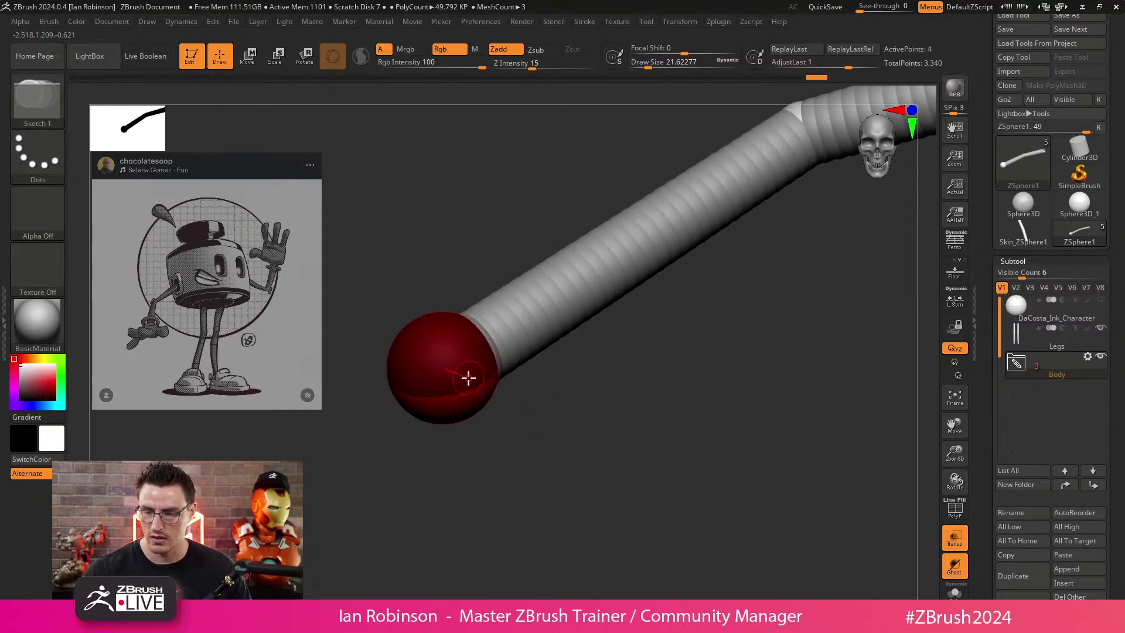
left_click_drag(472, 384, 475, 390)
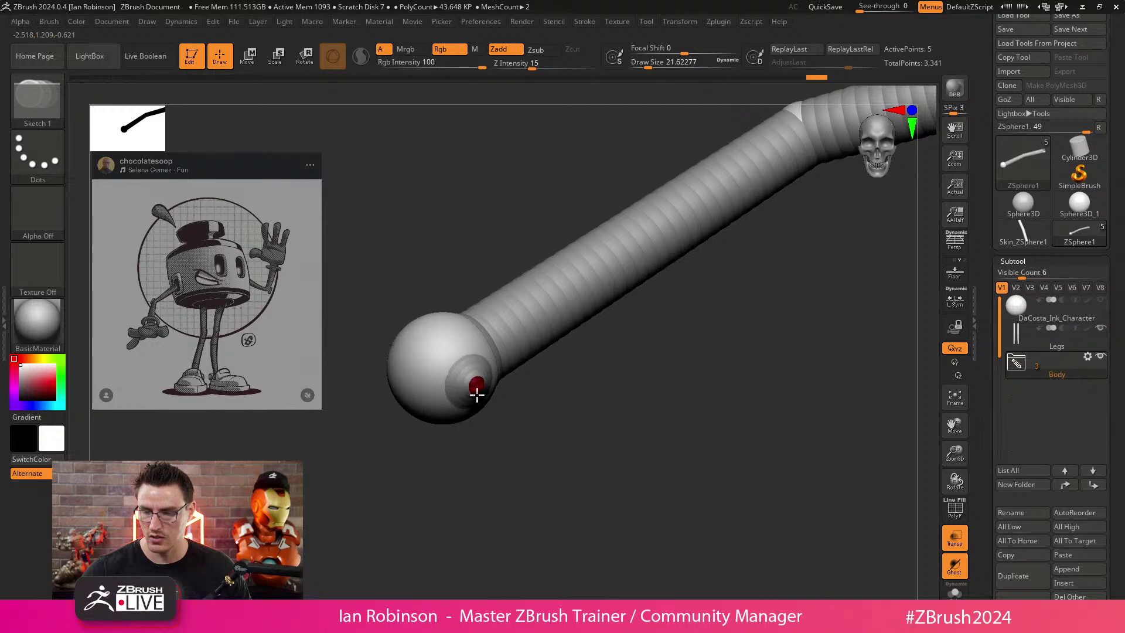
mouse_move(577, 415)
left_mouse_down()
mouse_move(600, 410)
mouse_move(581, 411)
left_mouse_up()
left_click_drag(516, 399, 476, 375)
key("w")
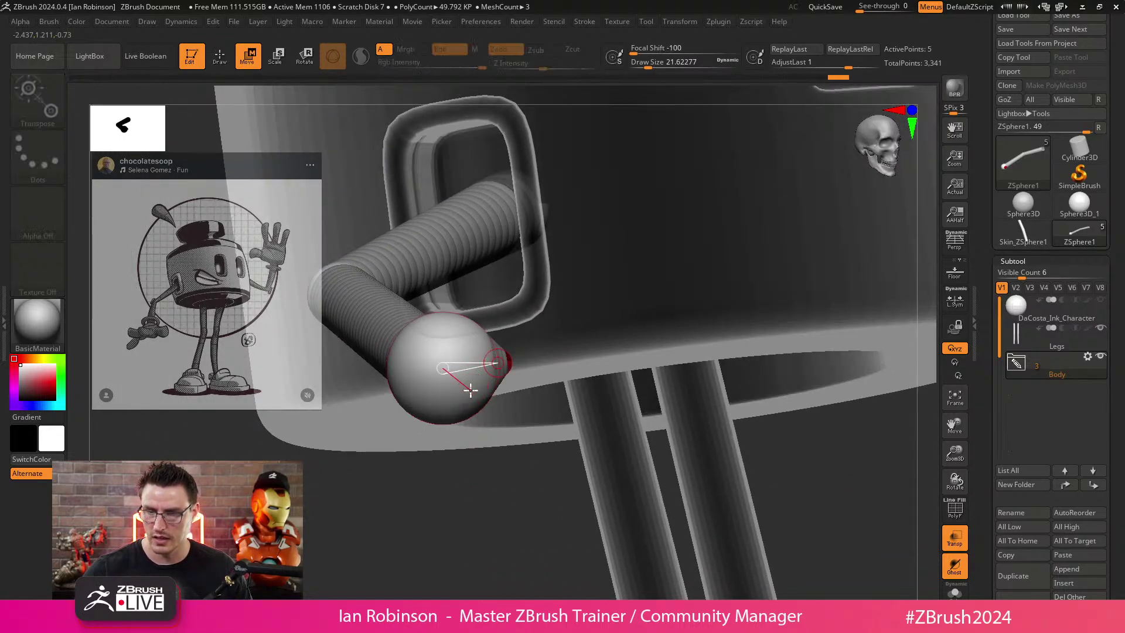
Add three more small ZSpheres around the palm as bases for the remaining digits, checking their spacing from several angles.
mouse_move(470, 446)
left_mouse_down()
mouse_move(446, 510)
mouse_move(448, 499)
left_mouse_up()
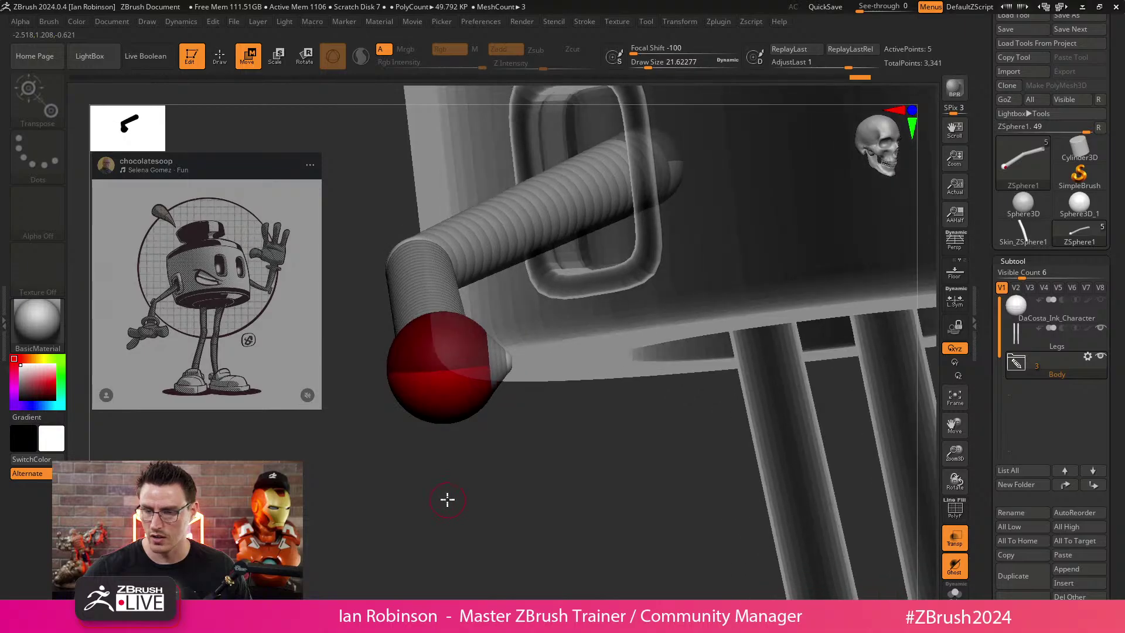
key("q")
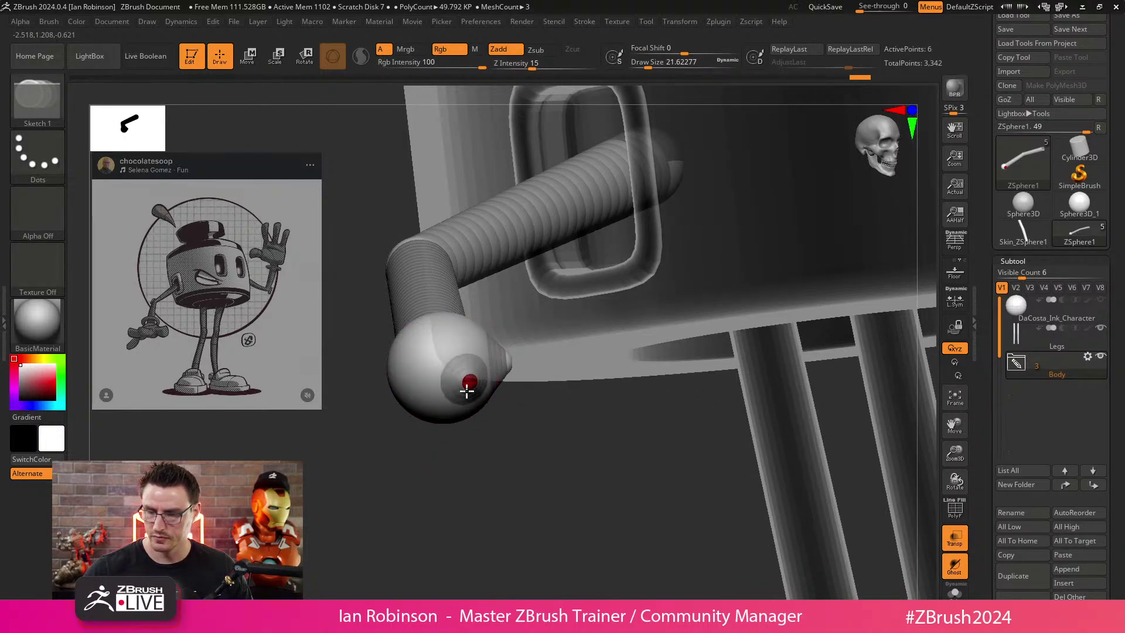
left_click_drag(490, 467, 495, 447)
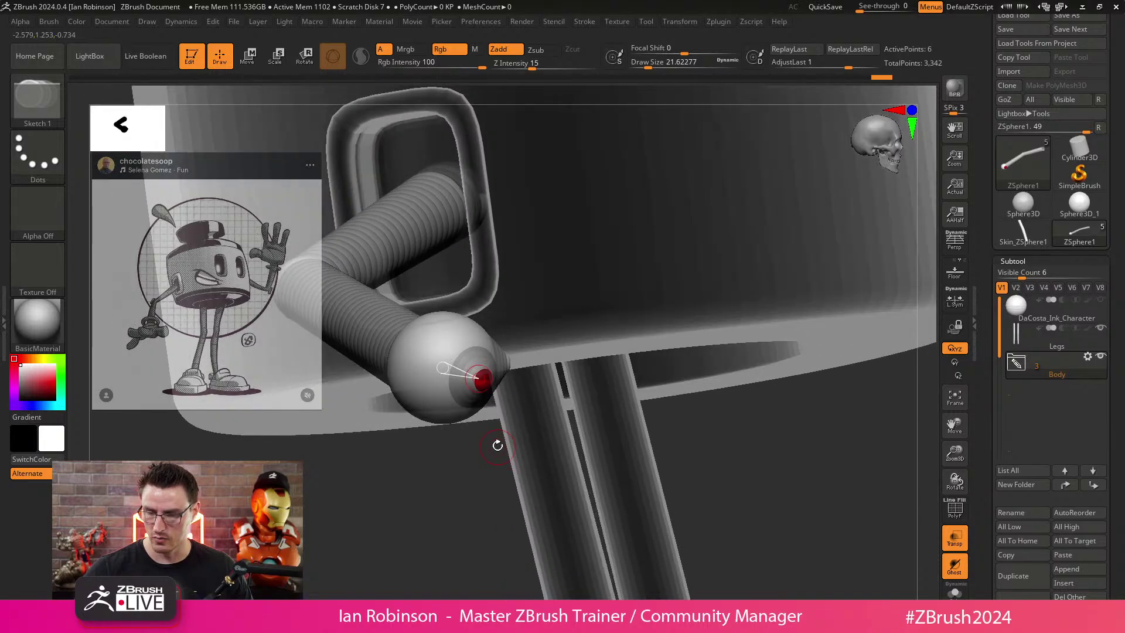
key("w")
key("q")
left_click_drag(440, 387, 440, 400)
left_click_drag(441, 484, 420, 404)
left_click_drag(446, 457, 490, 424)
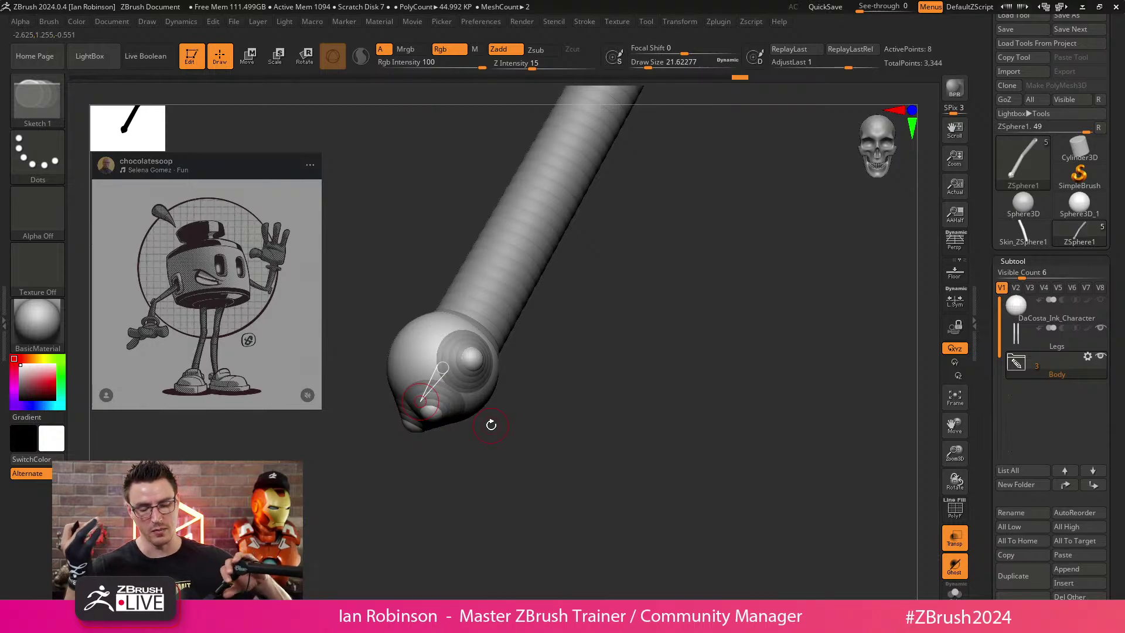
left_click_drag(491, 424, 481, 363)
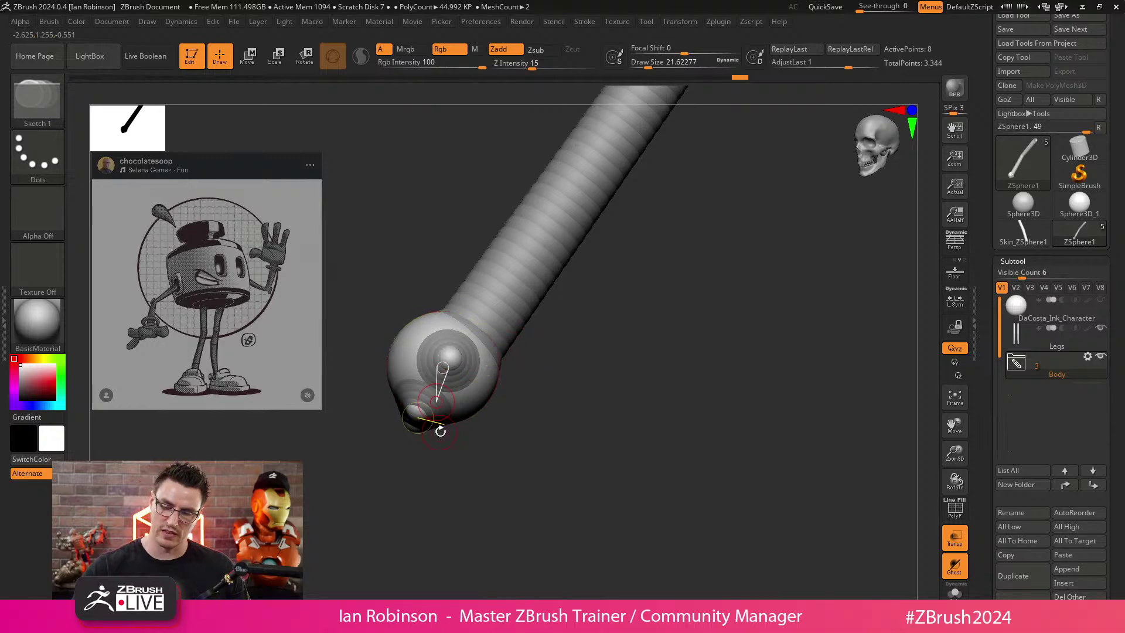
mouse_move(519, 360)
left_mouse_down()
mouse_move(557, 349)
mouse_move(593, 283)
mouse_move(488, 444)
mouse_move(505, 452)
mouse_move(479, 489)
mouse_move(487, 427)
mouse_move(522, 375)
left_mouse_up()
left_click_drag(524, 333, 615, 345, "alt")
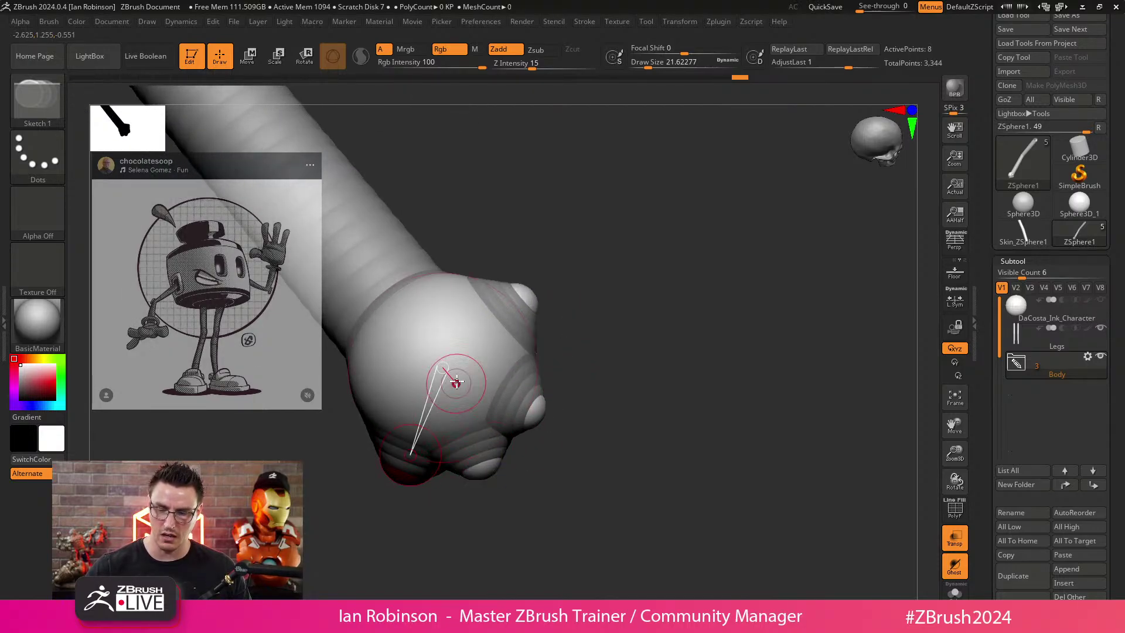
Adjust the scale of the small finger-base ZSpheres around the palm and reduce the draw size to about 11.69.
left_click_drag(610, 307, 612, 339)
key("e")
mouse_move(475, 505)
left_mouse_down()
mouse_move(499, 530)
mouse_move(420, 461)
mouse_move(389, 427)
mouse_move(397, 416)
left_mouse_up()
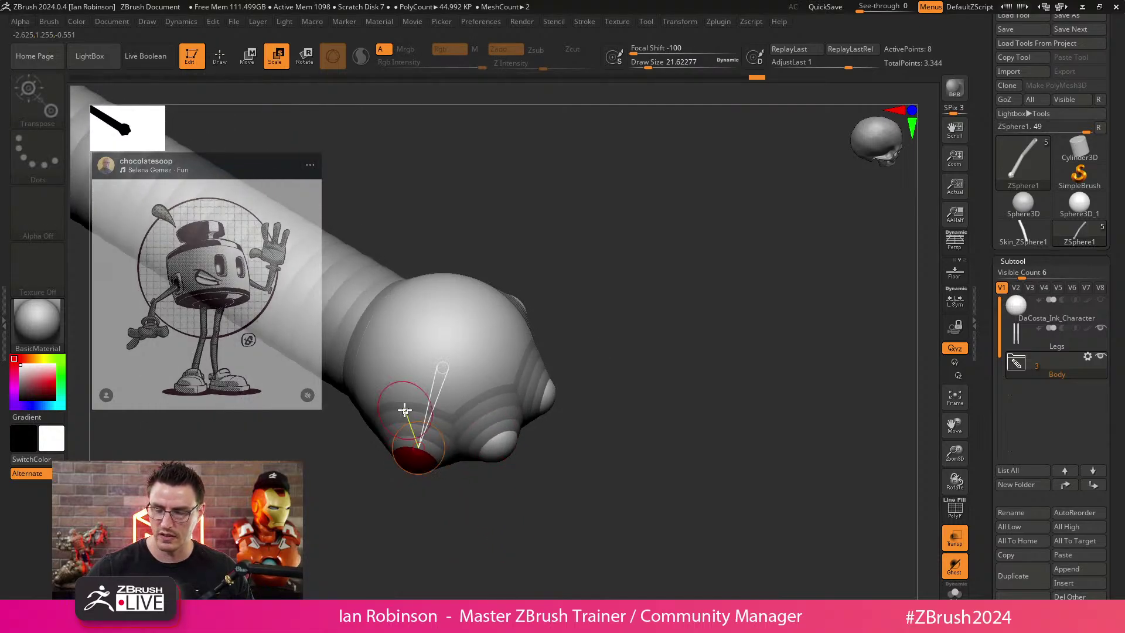
mouse_move(592, 366)
left_mouse_down()
mouse_move(620, 386)
mouse_move(600, 393)
left_mouse_up()
key("s")
mouse_move(601, 404)
left_mouse_down()
mouse_move(588, 419)
mouse_move(521, 351)
left_mouse_up()
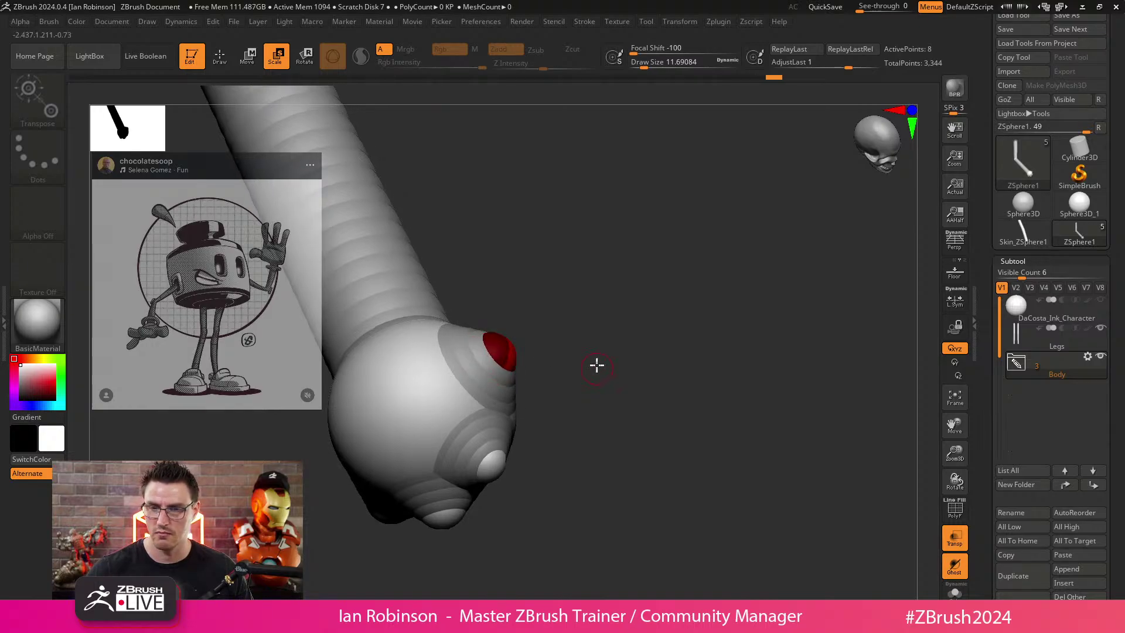
Try adding a small ZSphere on the tip of the first digit's base, deleting each misplaced attempt.
key("q")
left_click_drag(575, 324, 538, 351)
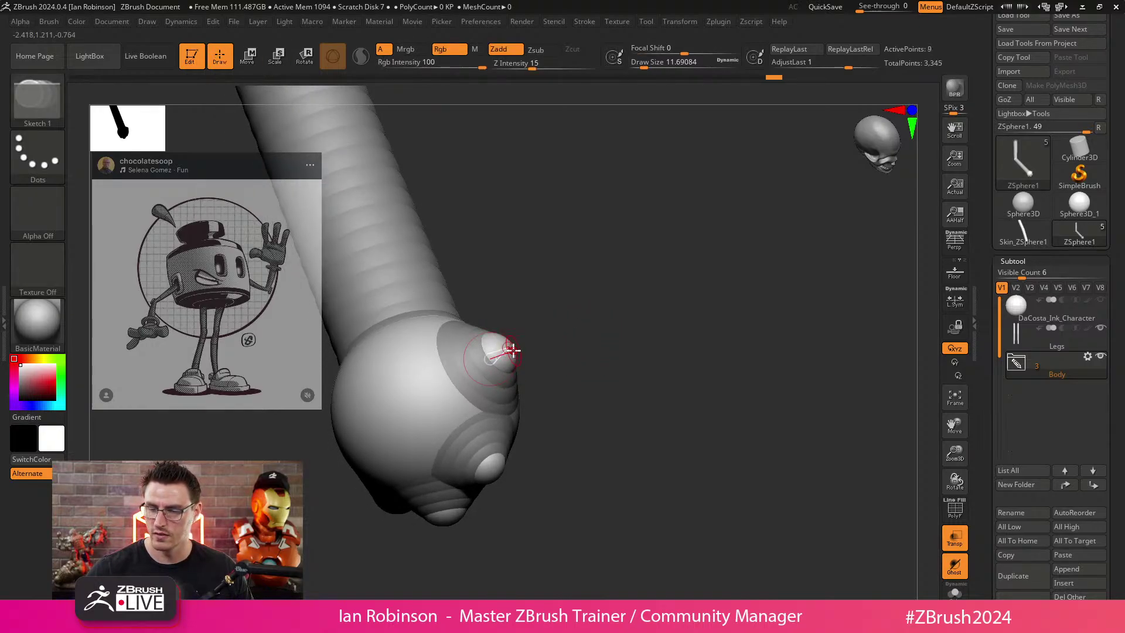
left_click(505, 348, "alt")
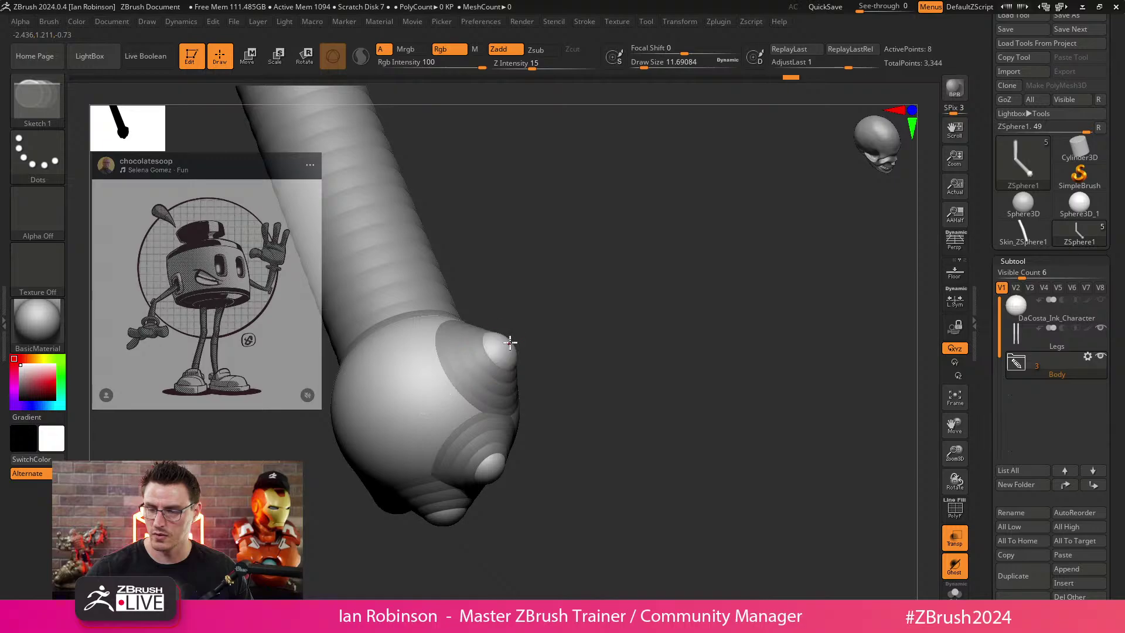
left_click_drag(518, 344, 521, 344)
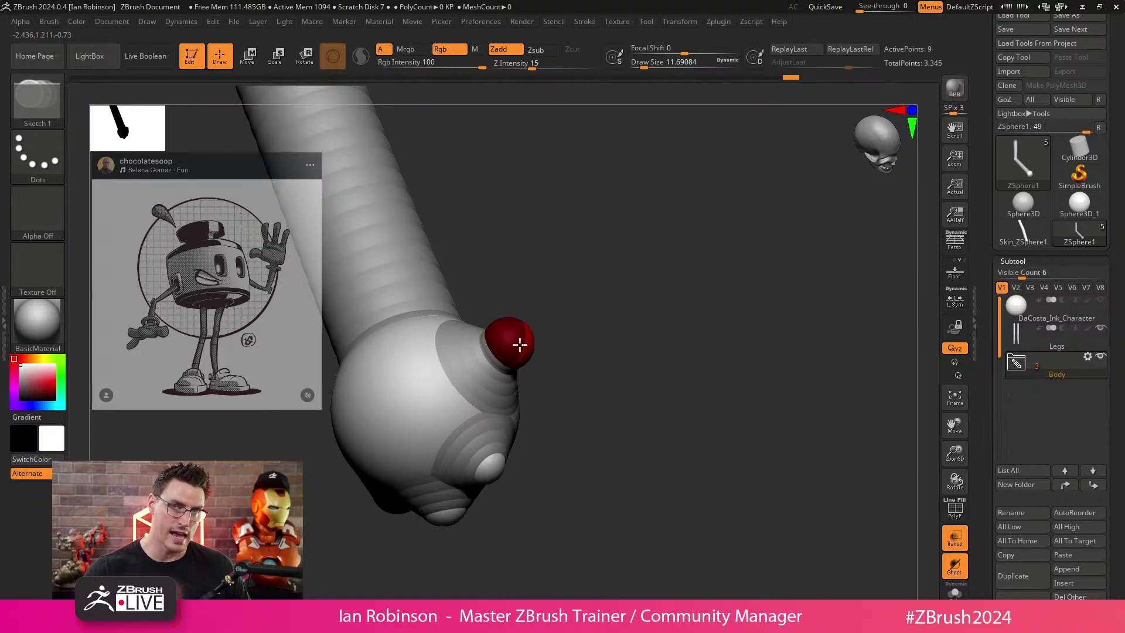
left_click_drag(520, 345, 519, 343)
left_click(519, 346, "alt")
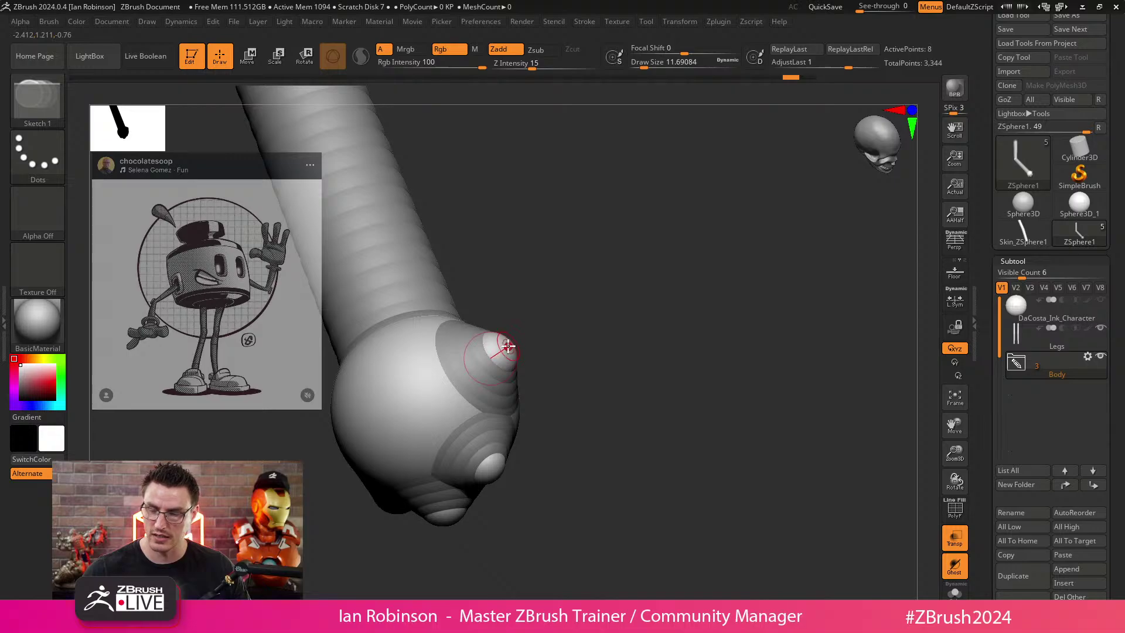
Add a small ZSphere on the first digit's base and move it outward to extend the digit.
left_click_drag(513, 356, 512, 358)
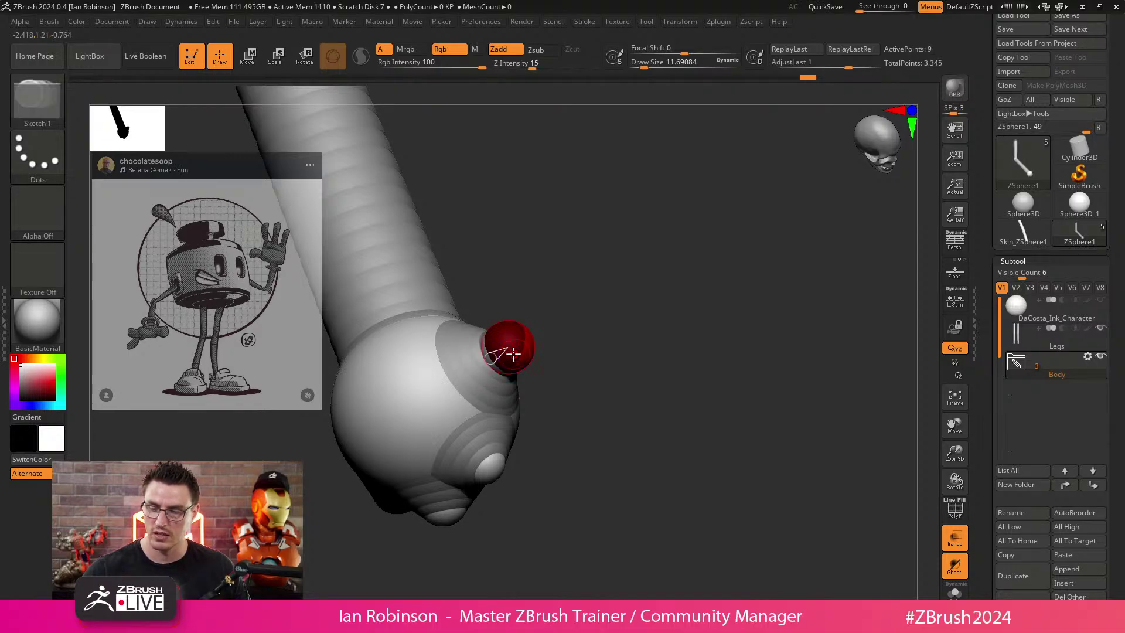
right_click_drag(510, 352, 522, 357)
key("w")
mouse_move(522, 334)
left_mouse_down()
mouse_move(559, 329)
mouse_move(582, 310)
left_mouse_up()
right_click_drag(605, 397, 582, 409)
Extend the second finger from its base with a new ZSphere moved outward, and toggle the skin preview.
key("q")
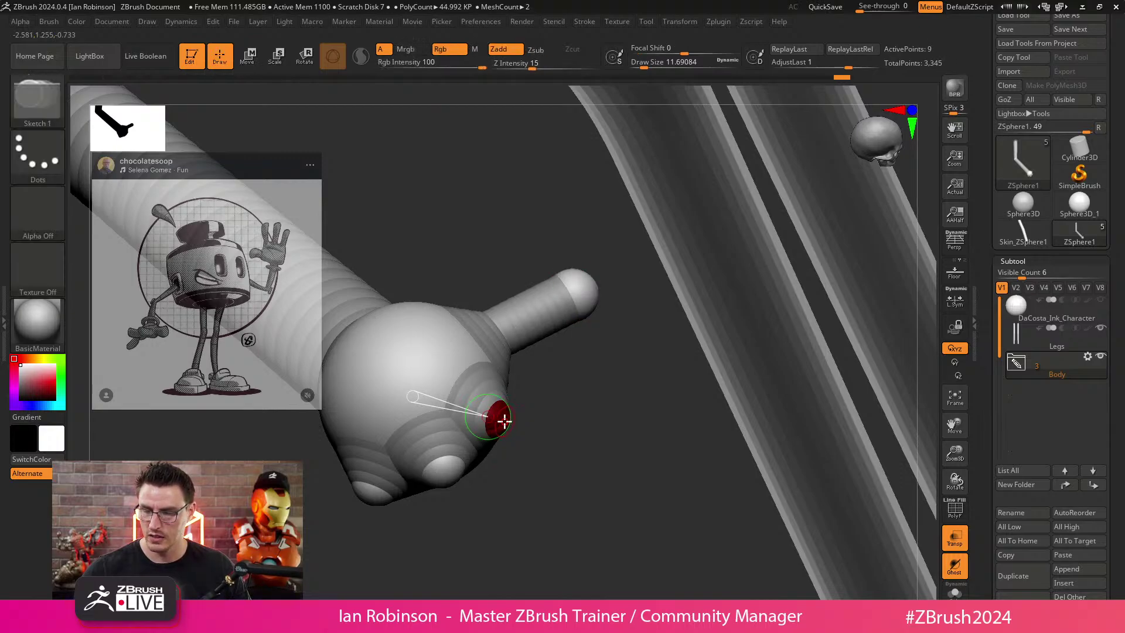
key("w")
left_click_drag(521, 429, 566, 453)
key("a")
key("a")
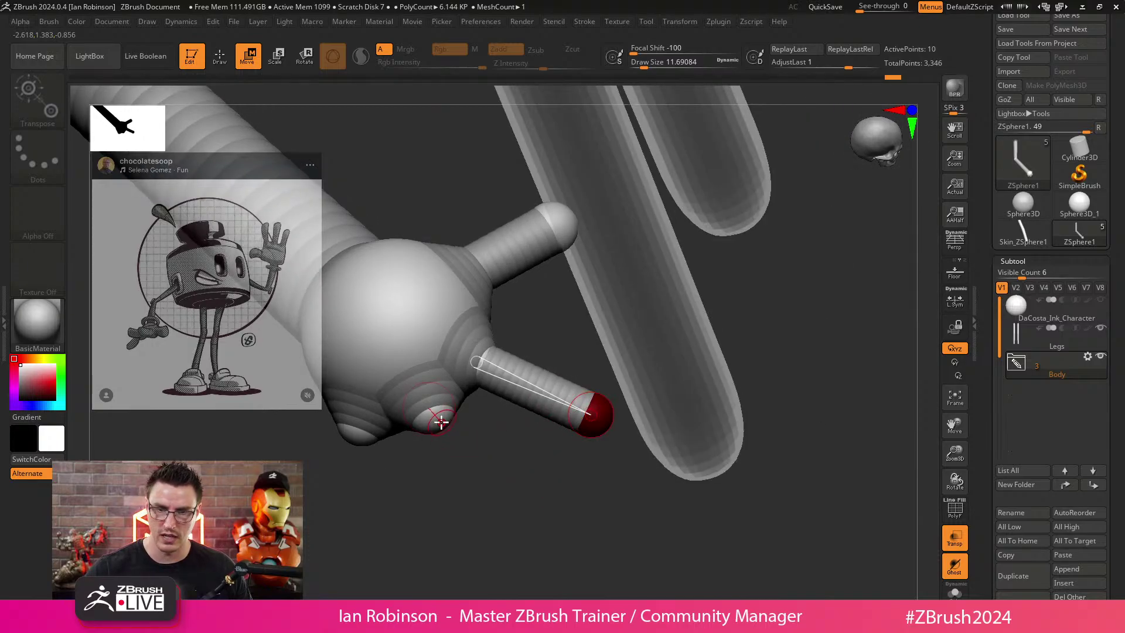
Add a ZSphere on the third finger base and try moving it outward into a finger, undoing the move.
key("q")
left_click_drag(441, 420, 502, 511)
key("w")
left_click_drag(437, 546, 455, 526)
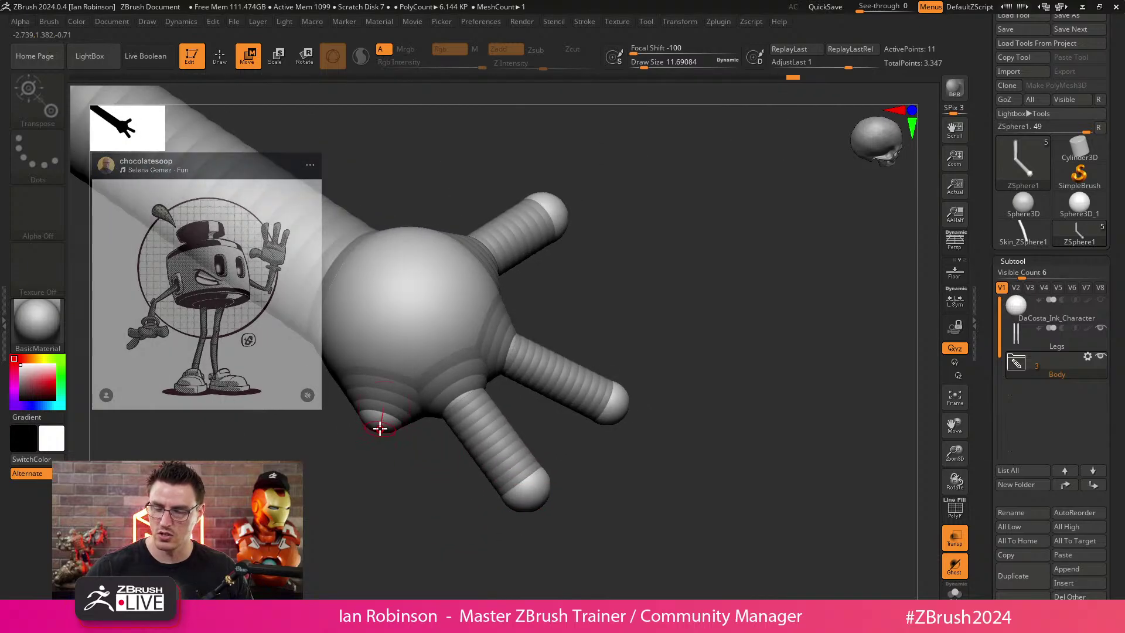
left_click_drag(384, 505, 392, 447)
key("ctrl+z")
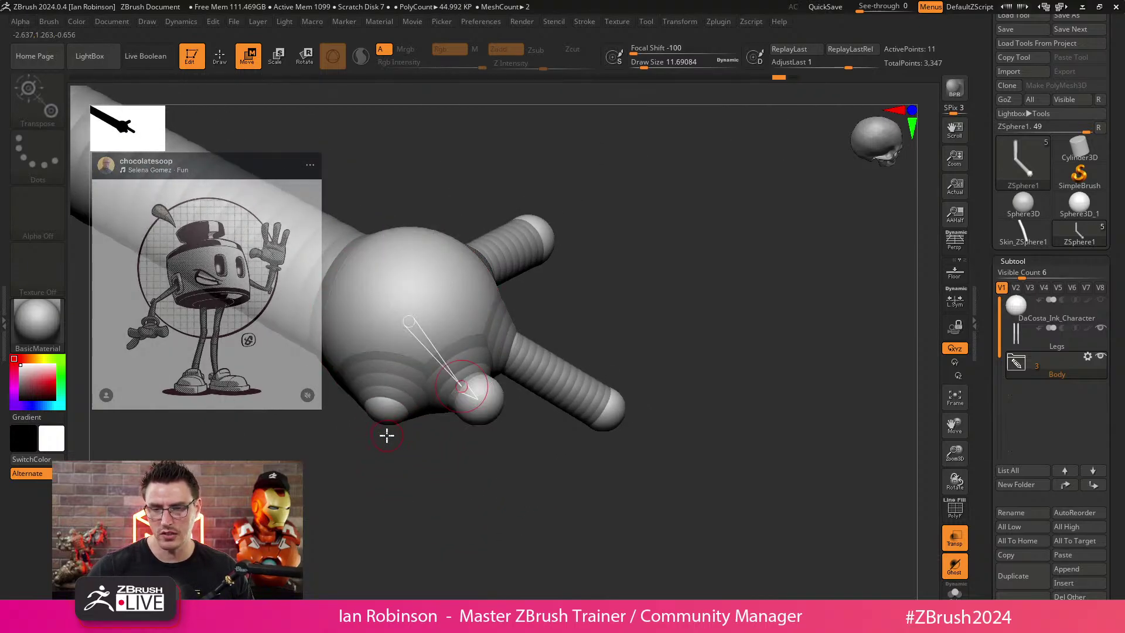
Add a ZSphere on the fourth base and move the third and fourth tips outward to form the last two fingers.
key("q")
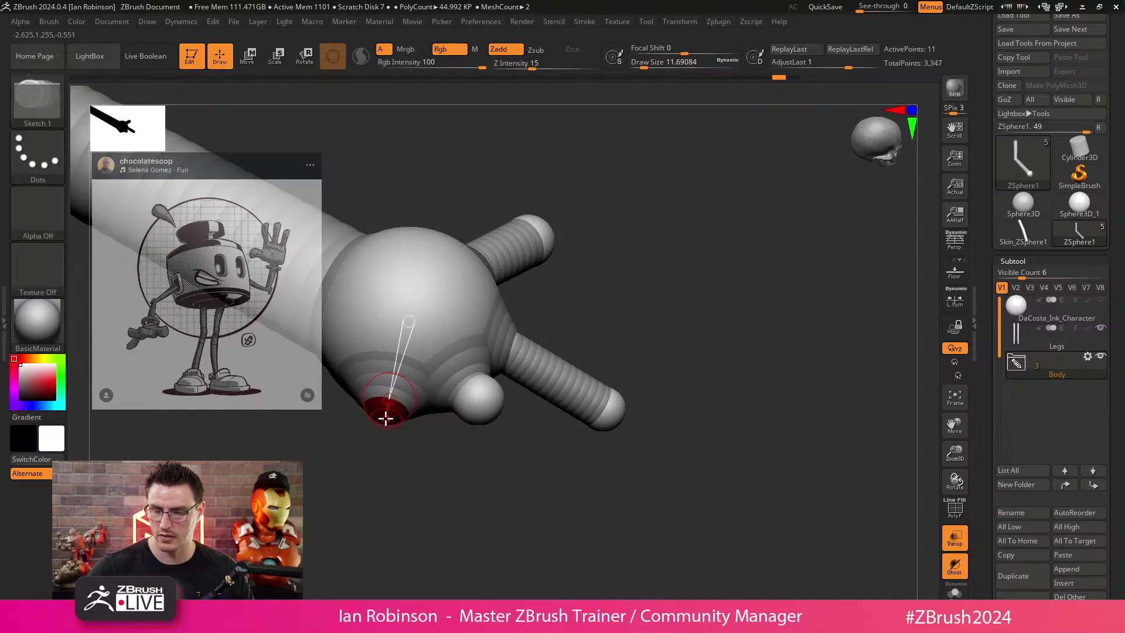
mouse_move(380, 420)
left_mouse_down()
mouse_move(369, 460)
mouse_move(434, 462)
mouse_move(406, 526)
left_mouse_up()
key("w")
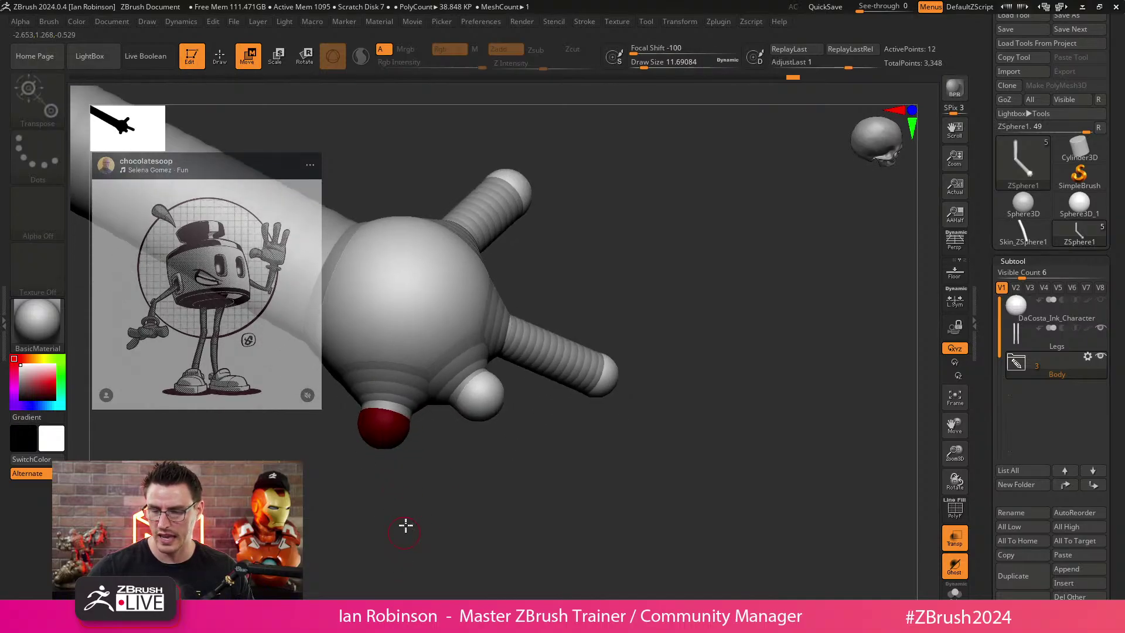
left_click_drag(494, 406, 569, 464)
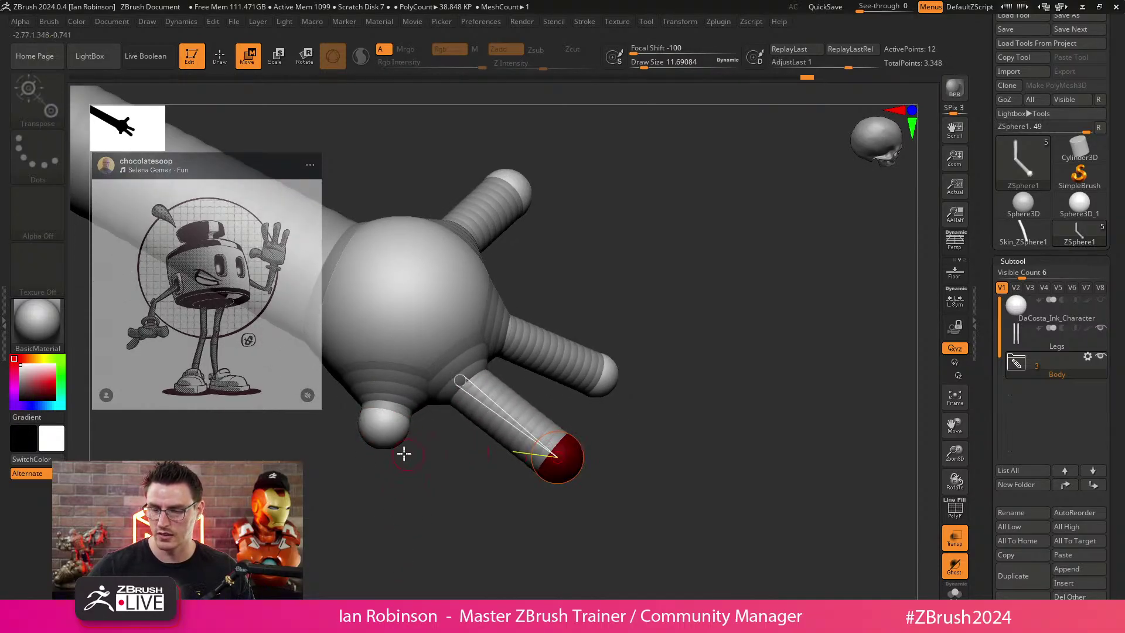
left_click_drag(390, 437, 433, 518)
Adjust how the fingers spread from the palm, switching to the Legs subtool and back to the arm.
left_click_drag(472, 538, 486, 487)
left_click_drag(444, 471, 423, 487)
left_click_drag(571, 413, 547, 460)
left_click_drag(596, 435, 630, 417)
left_click_drag(692, 405, 722, 384)
left_click(721, 385, "alt")
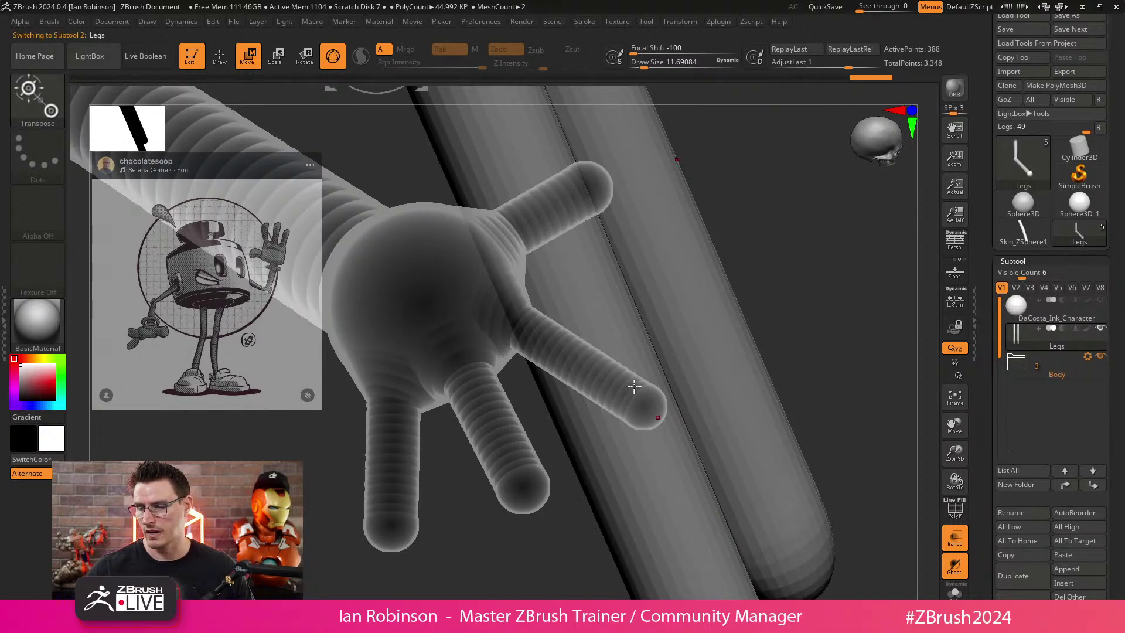
left_click(640, 402, "alt")
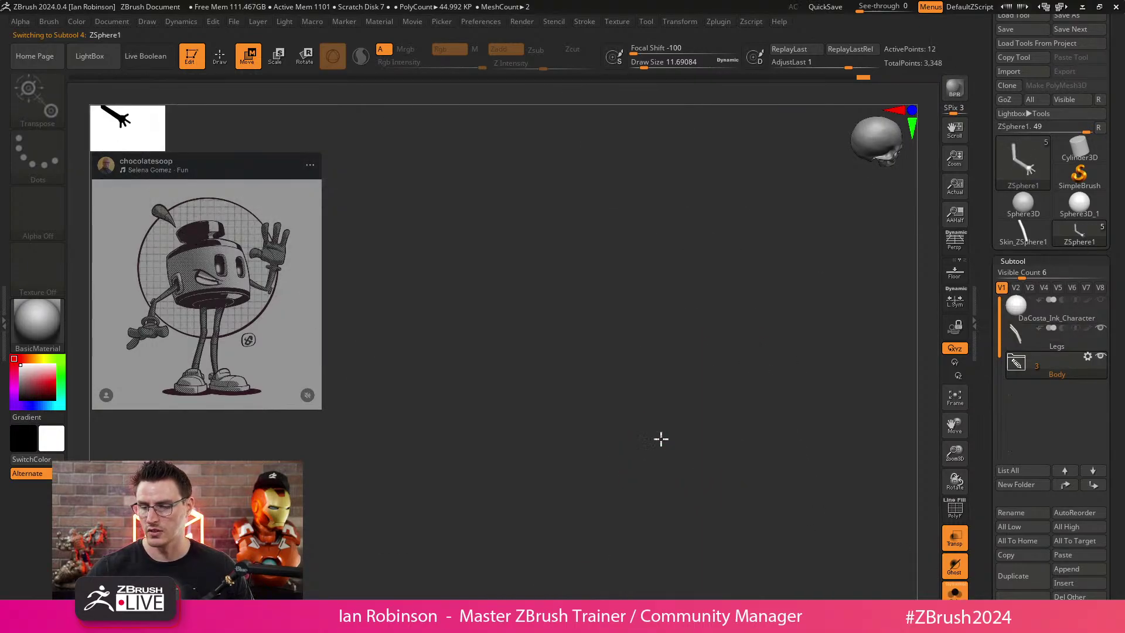
Fine-tune the placement of the fingers around the palm, checking the hand and whole arm from several angles.
left_click_drag(660, 438, 634, 545)
left_click_drag(633, 455, 508, 460)
left_click_drag(706, 429, 649, 420)
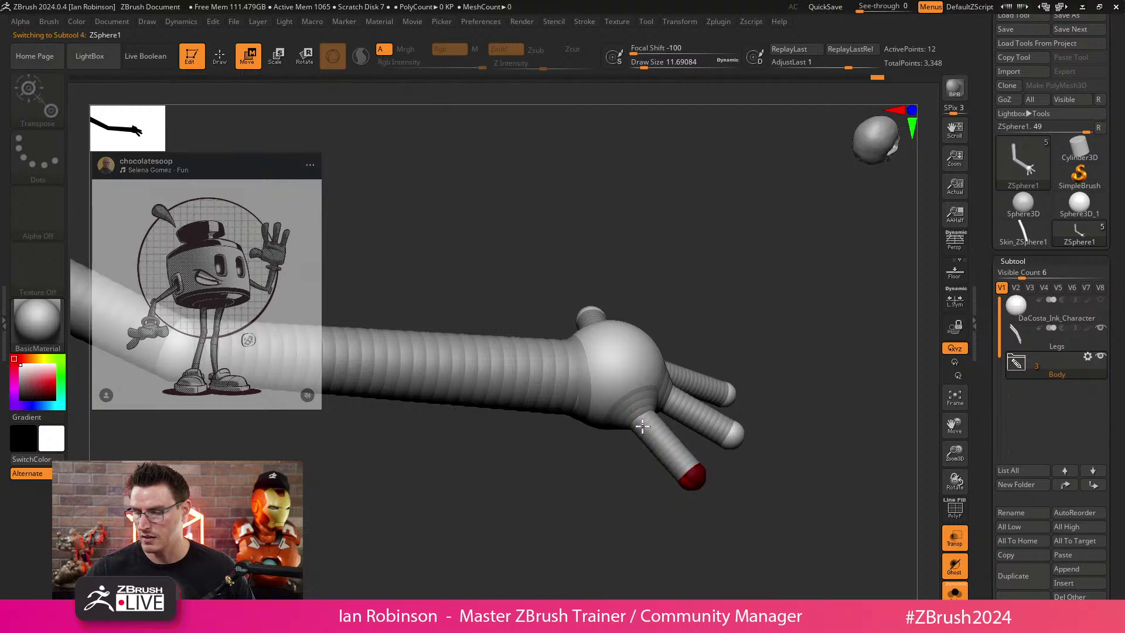
left_click_drag(623, 457, 661, 420)
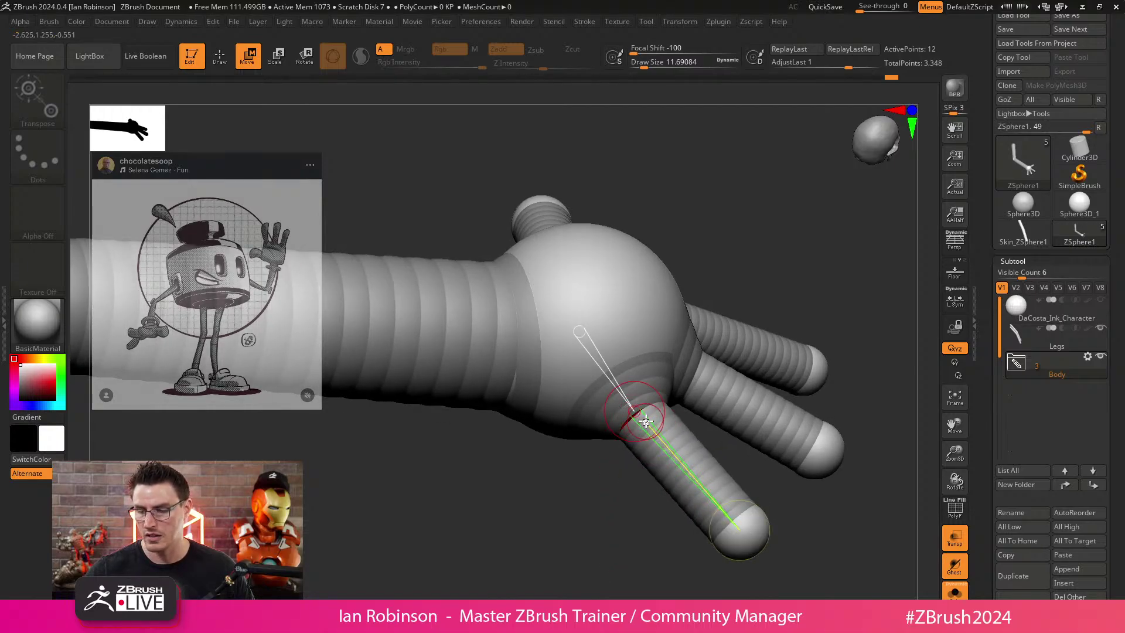
left_click_drag(609, 468, 667, 385)
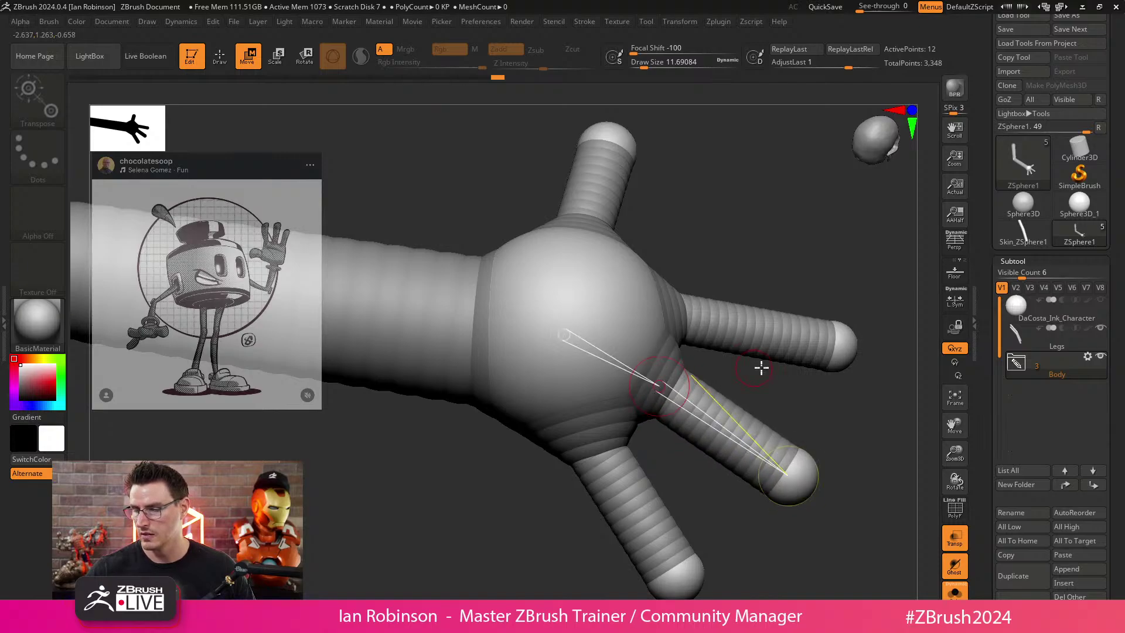
left_click_drag(760, 369, 813, 401)
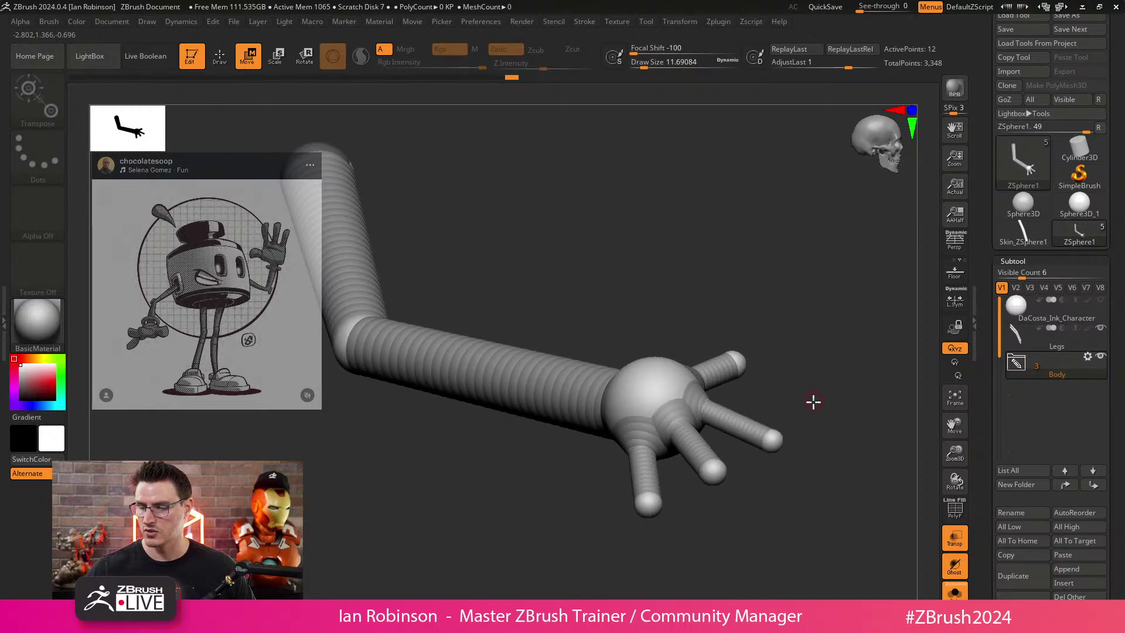
left_click_drag(768, 530, 792, 428)
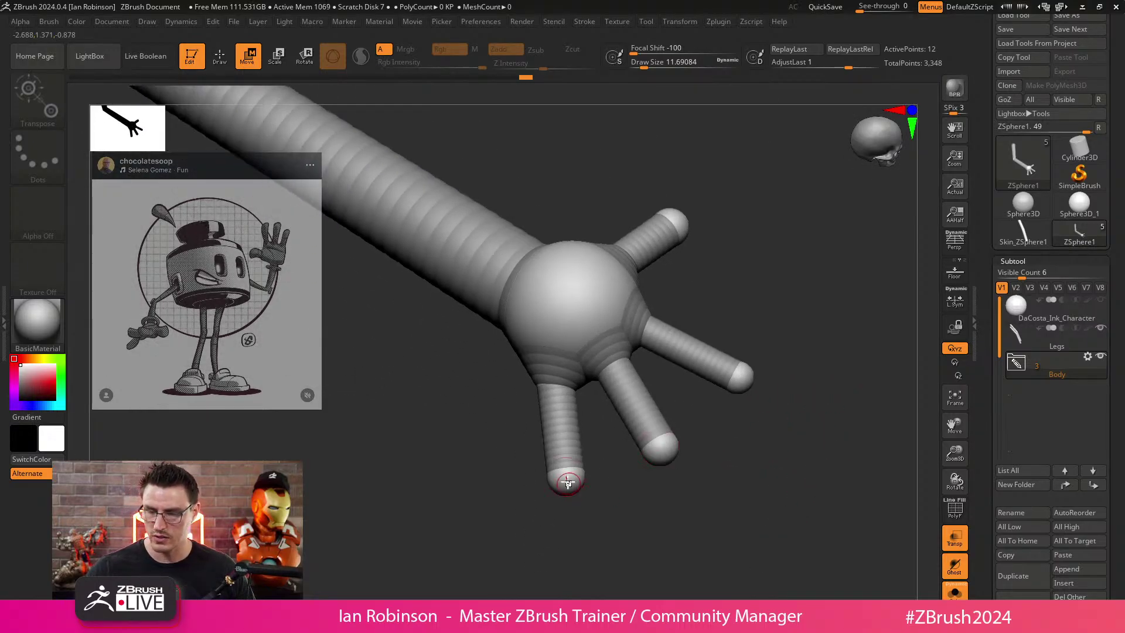
Scale down the fourth finger's tip and compare the arm and hand with the full character.
key("e")
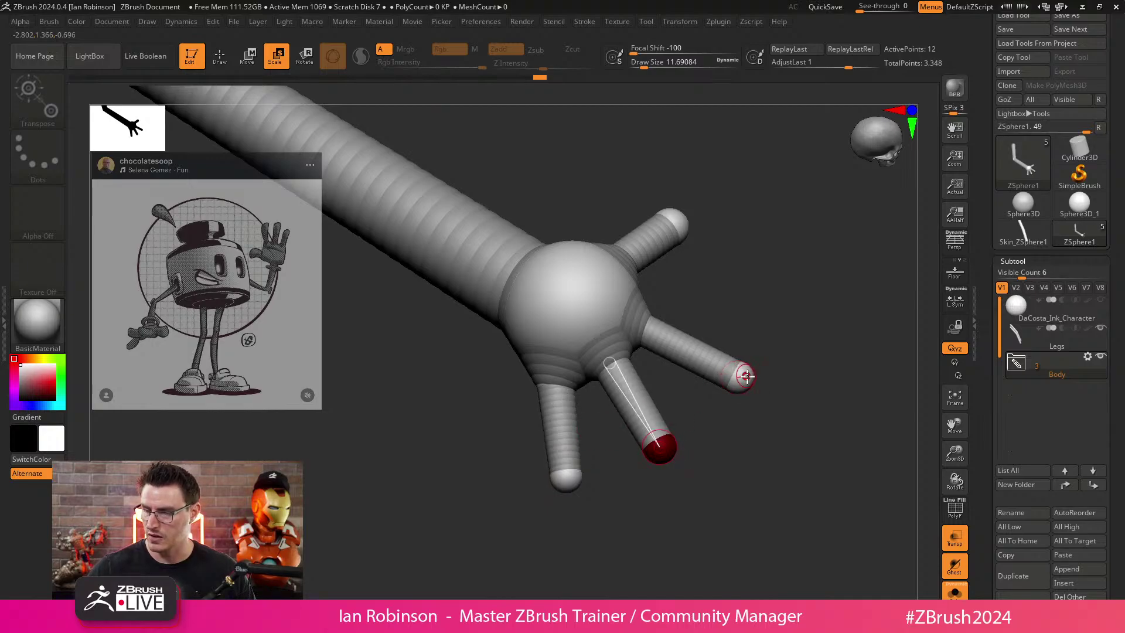
left_click_drag(754, 364, 549, 438)
key("shift+f")
key("shift+f")
left_click_drag(493, 482, 459, 412)
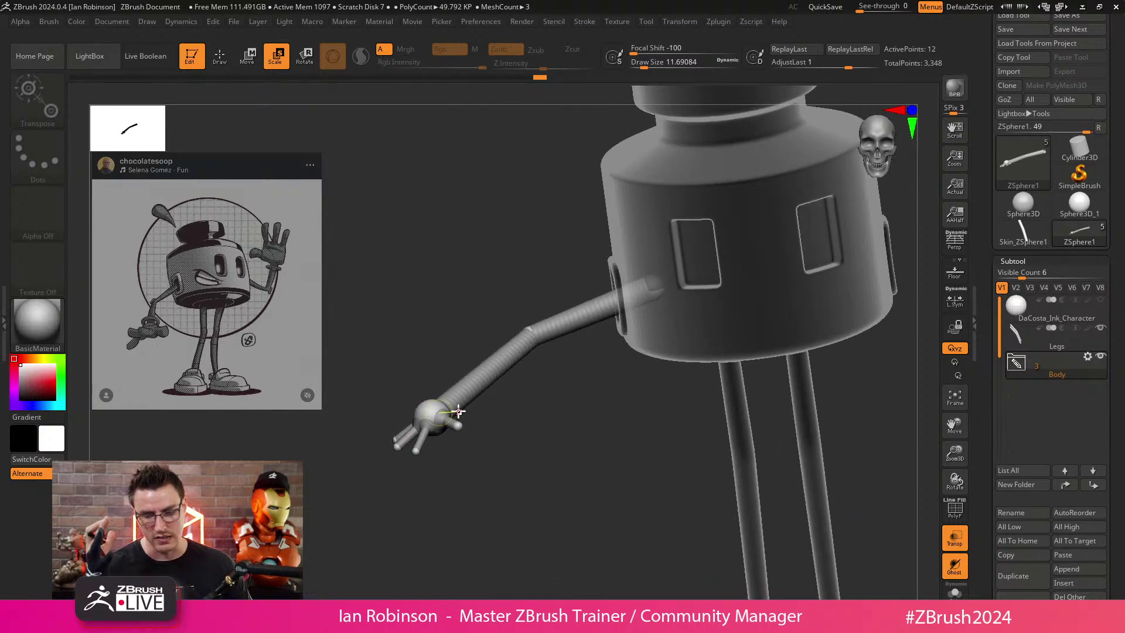
Undo the fingers and the palm back to the plain bent arm, and face the character from the front.
key("ctrl")
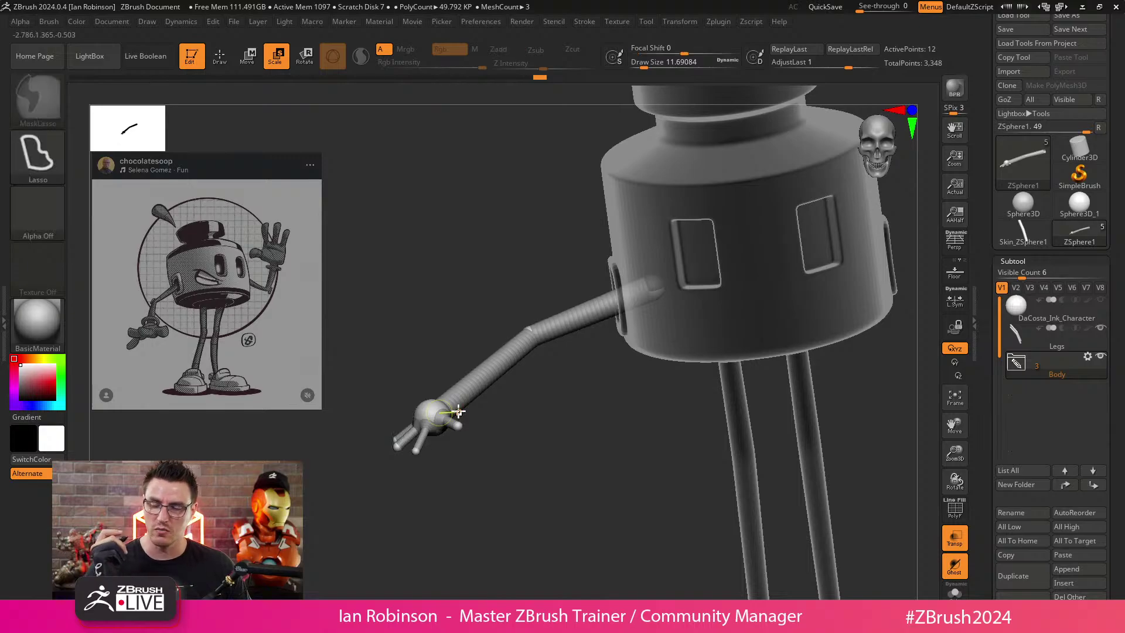
left_click(459, 412, "alt")
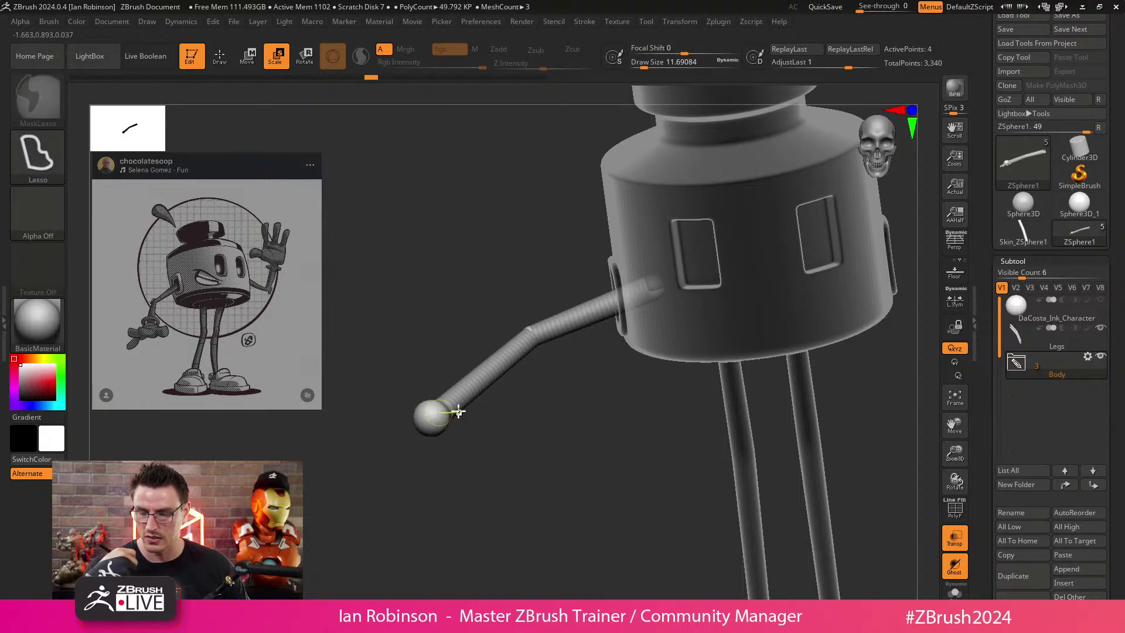
left_click(459, 412, "alt")
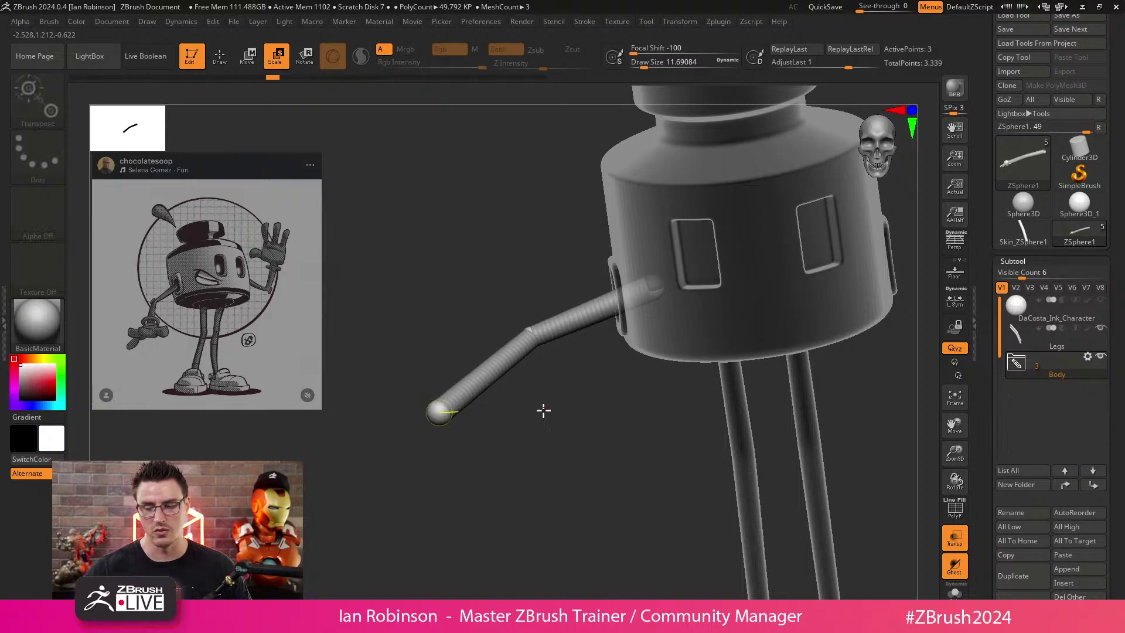
left_click_drag(543, 410, 520, 443, "shift")
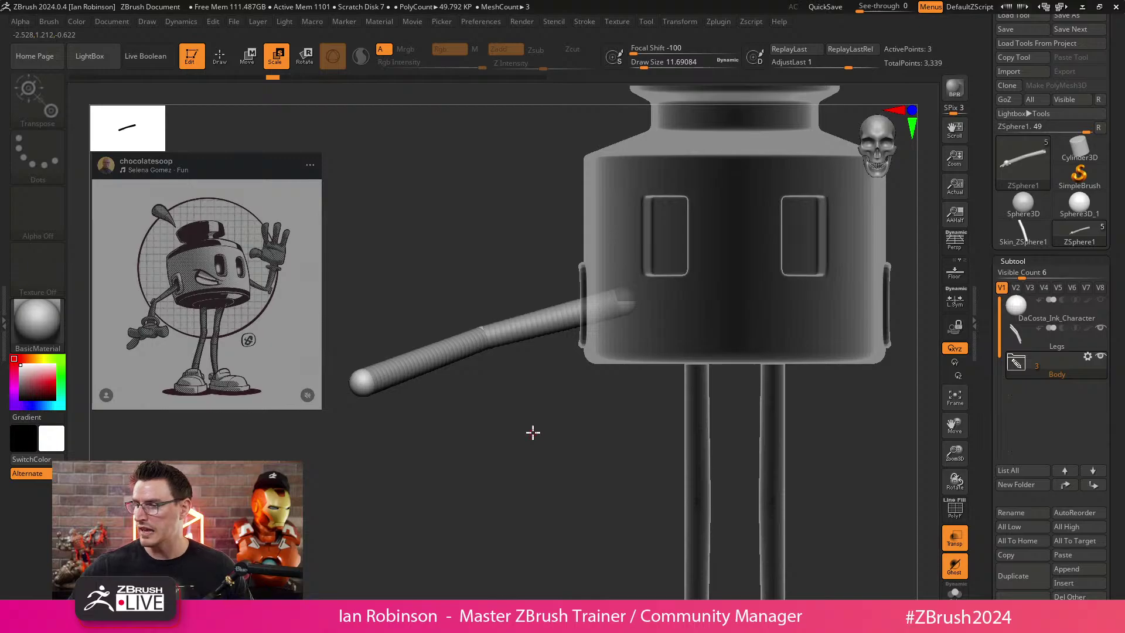
Expand the Body folder and preview the arm's skin with its polygroup wireframe displayed.
left_click(1016, 362)
left_click_drag(1118, 505, 1118, 287)
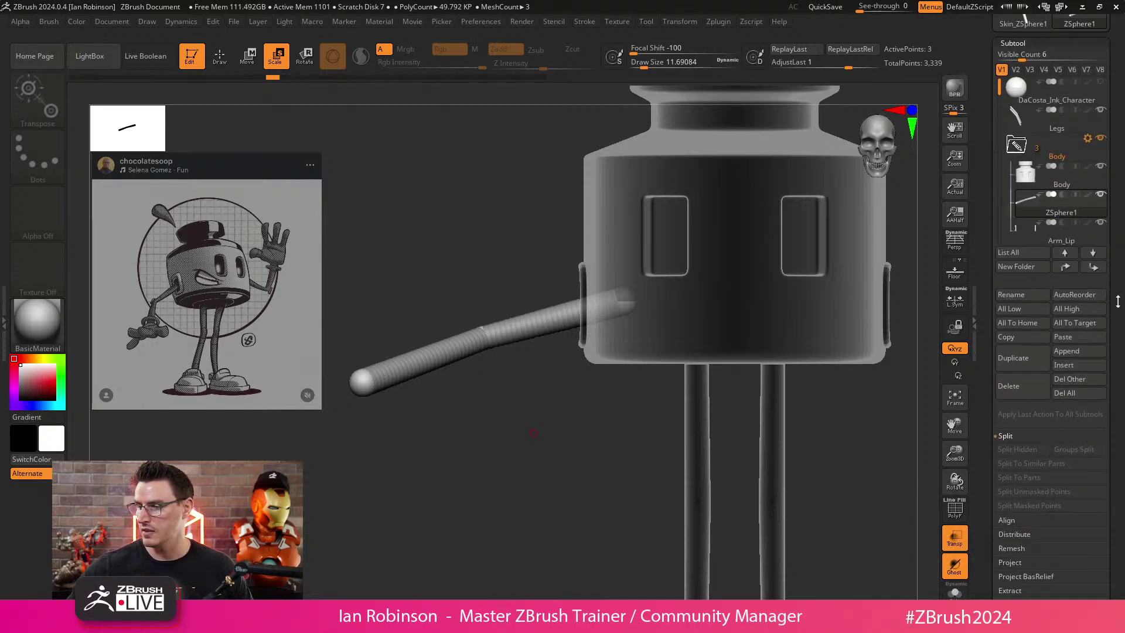
key("a")
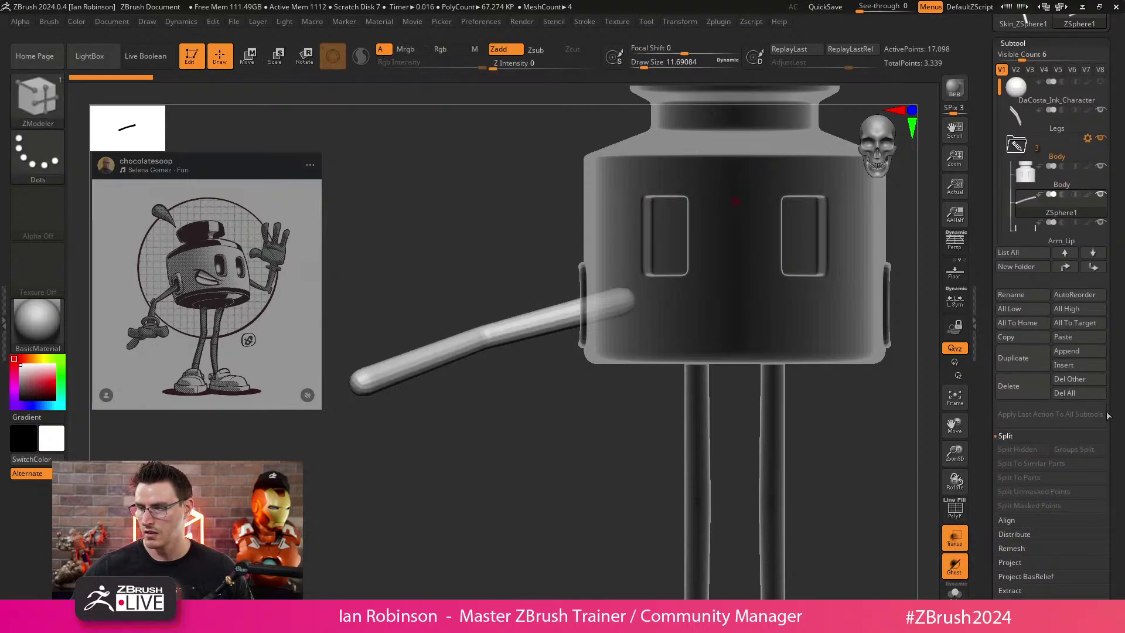
key("shift+f")
left_click_drag(472, 334, 468, 490, "alt")
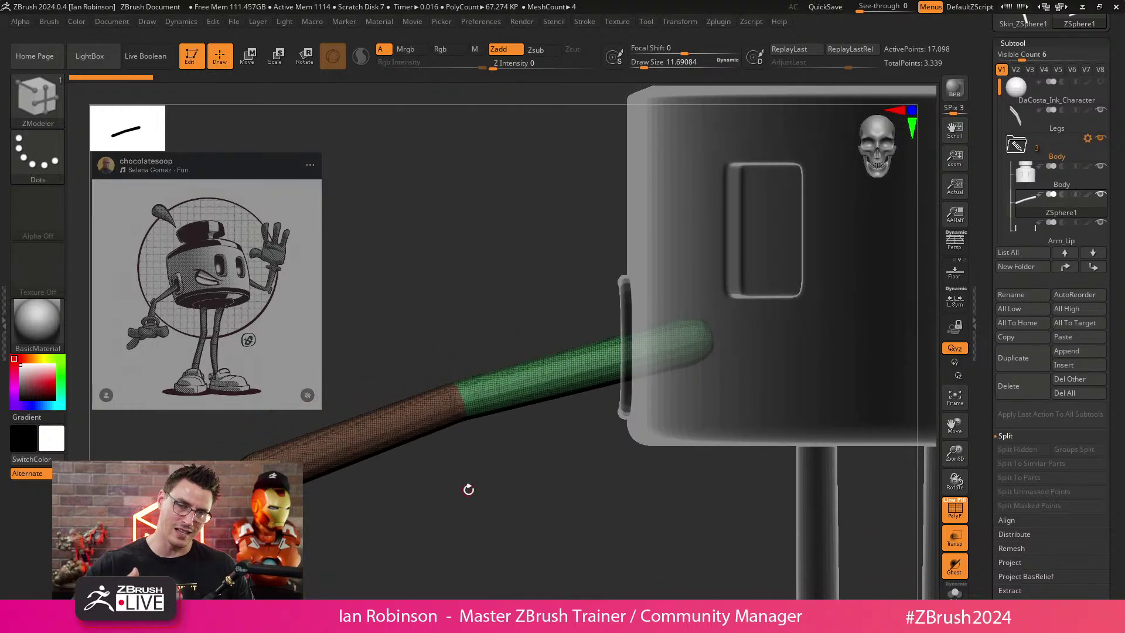
scroll(1035, 457, "down", 10)
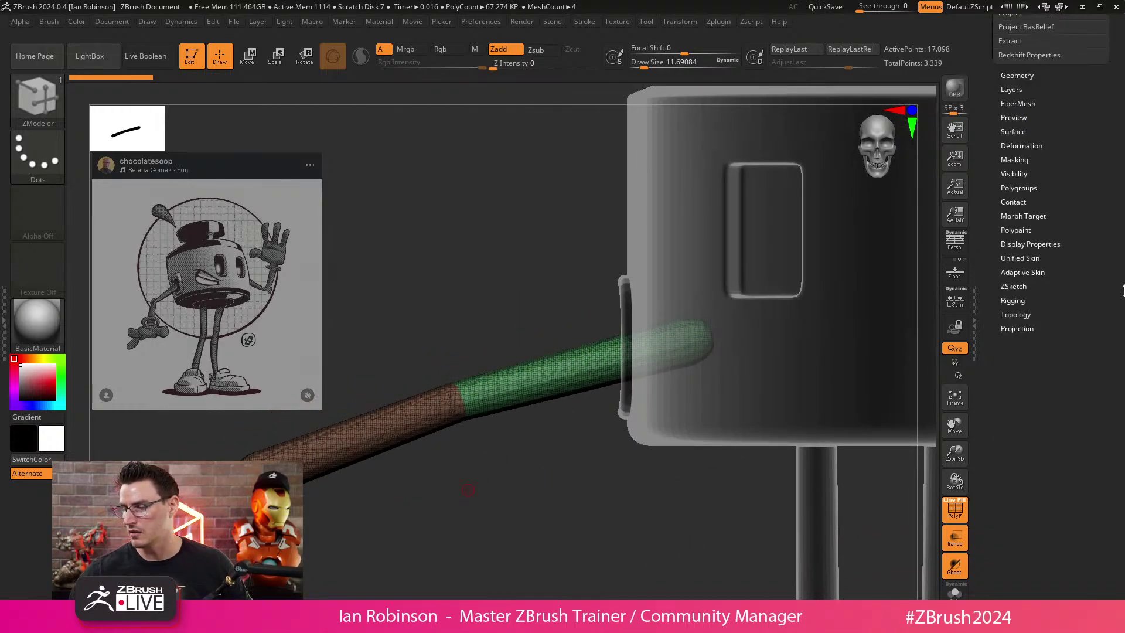
key("shift")
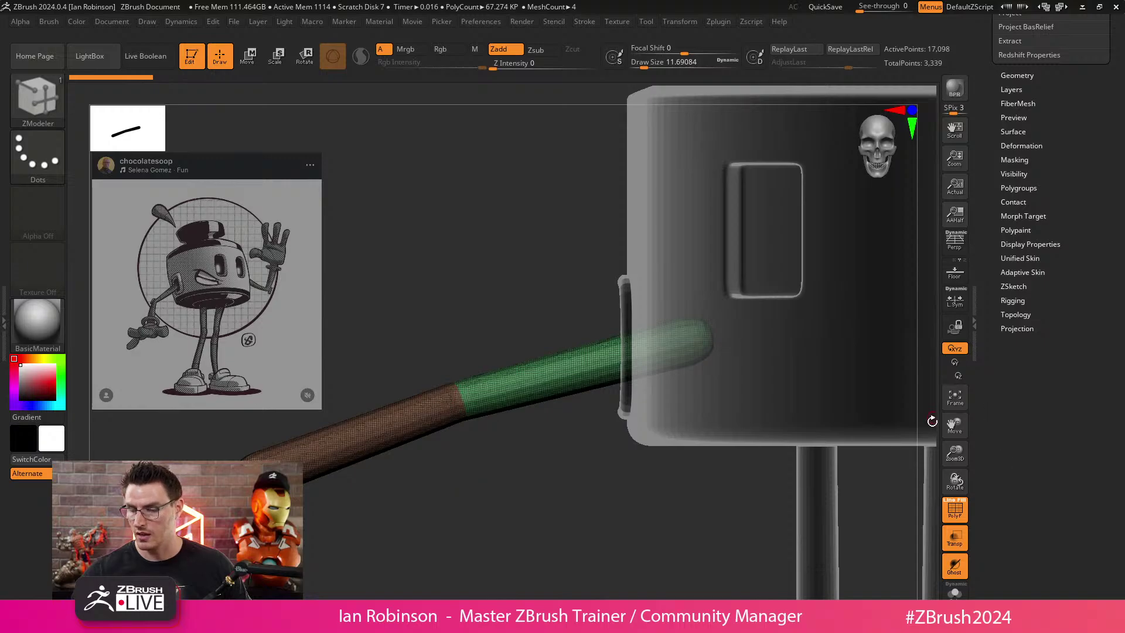
Leave the skin preview and set the arm's Adaptive Skin to Density 1 and DynaMesh Resolution 0.
key("a")
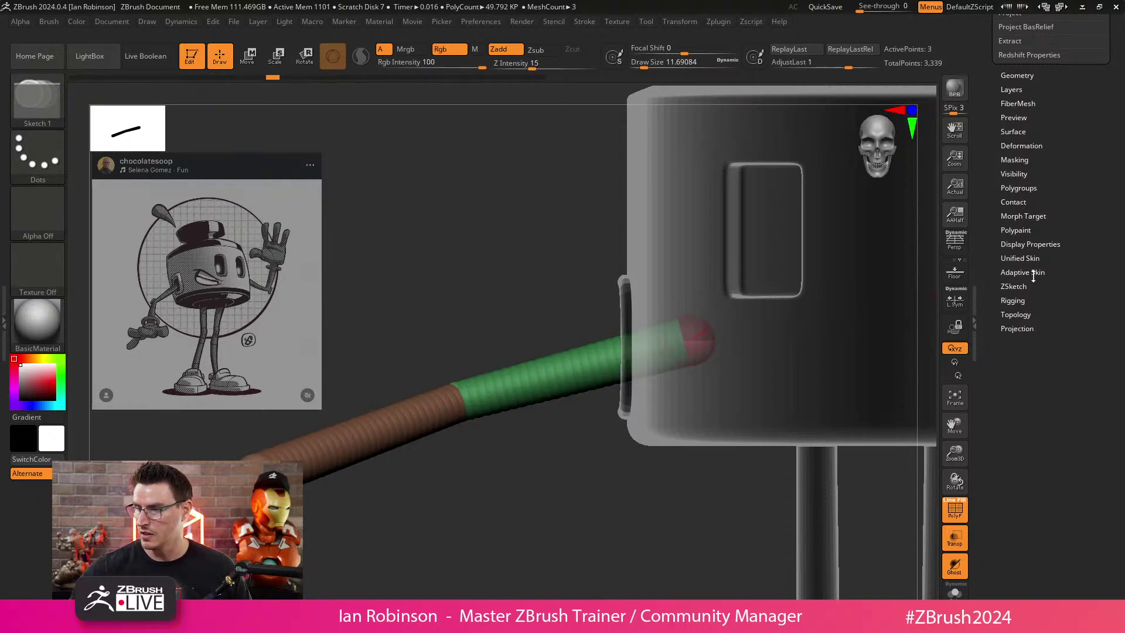
left_click(1033, 273)
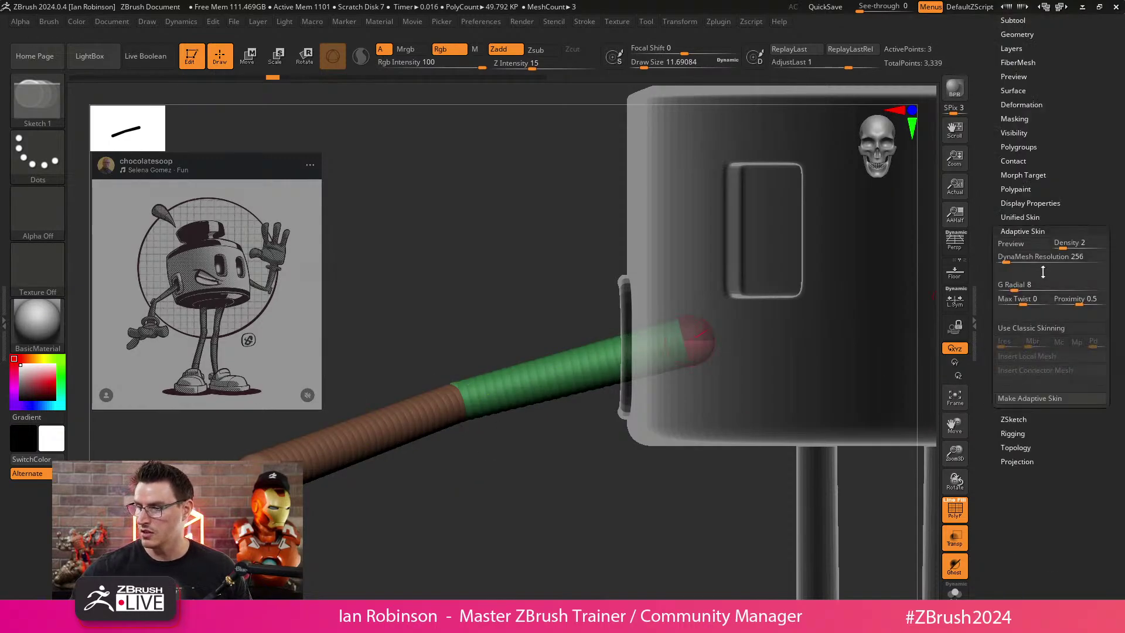
left_click_drag(1062, 249, 998, 262)
left_click(1065, 251)
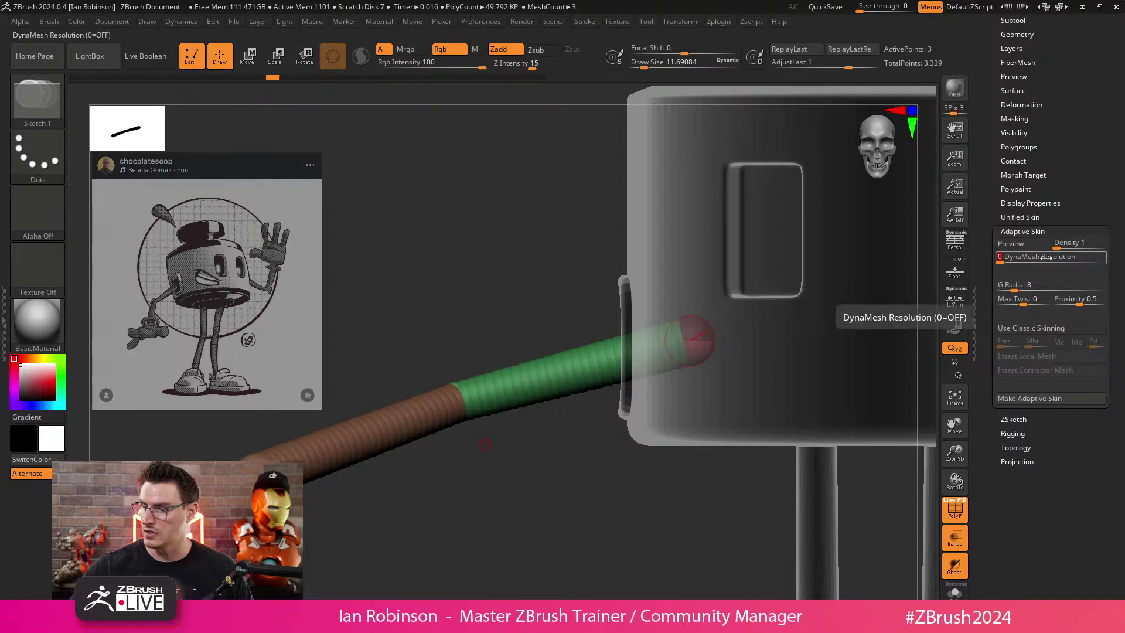
Preview the arm's low-density skin and generate an adaptive skin mesh from it.
left_click(1011, 244)
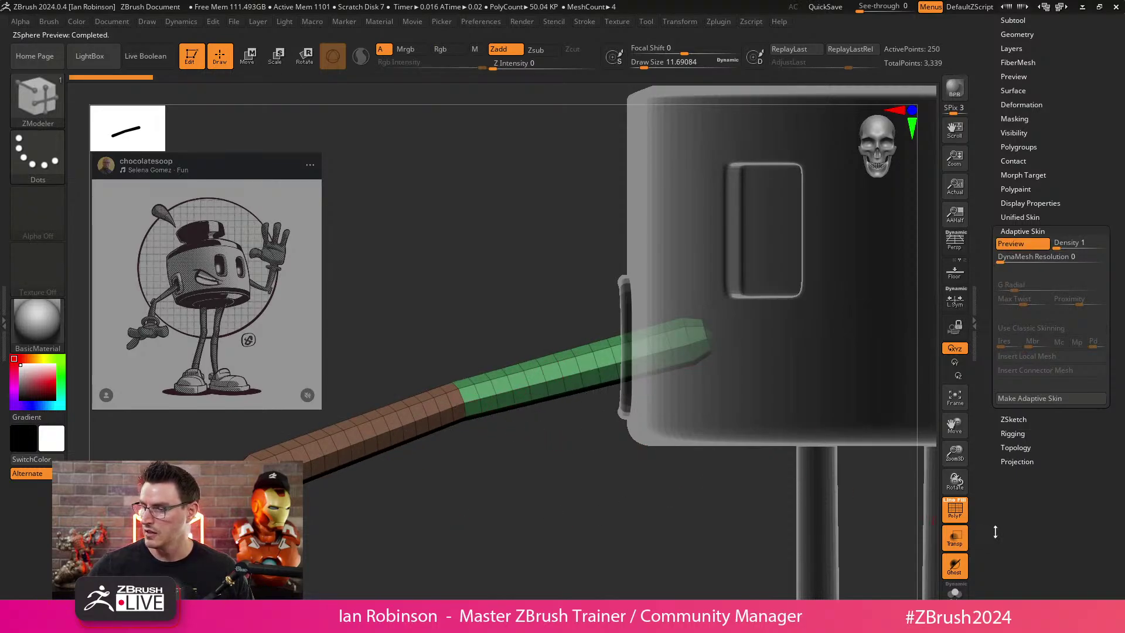
left_click(1029, 399)
left_click_drag(618, 512, 430, 552, "alt")
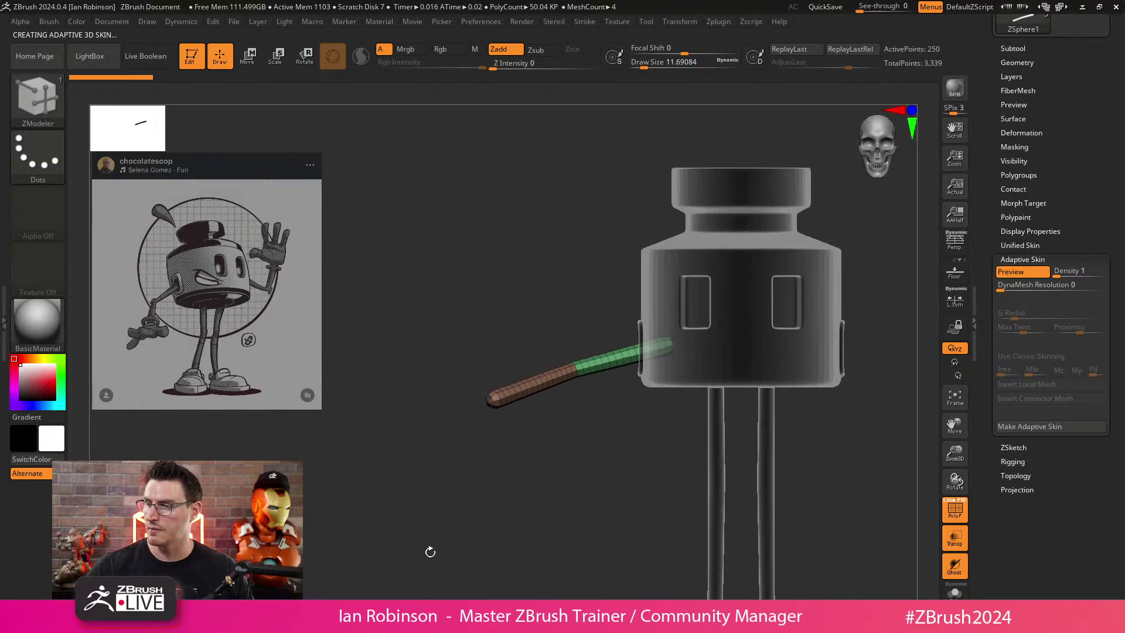
Insert the generated Skin_ZSphere2 mesh as a new subtool below the ZSphere arm.
left_click_drag(1071, 131, 1081, 280)
left_click(1022, 310)
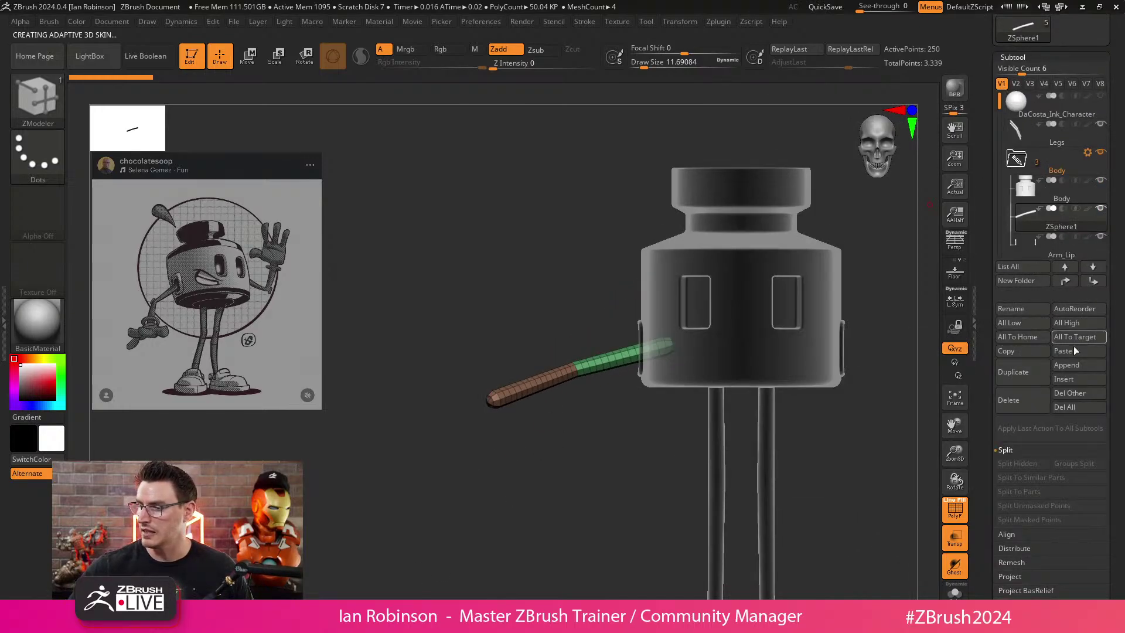
left_click(1070, 382)
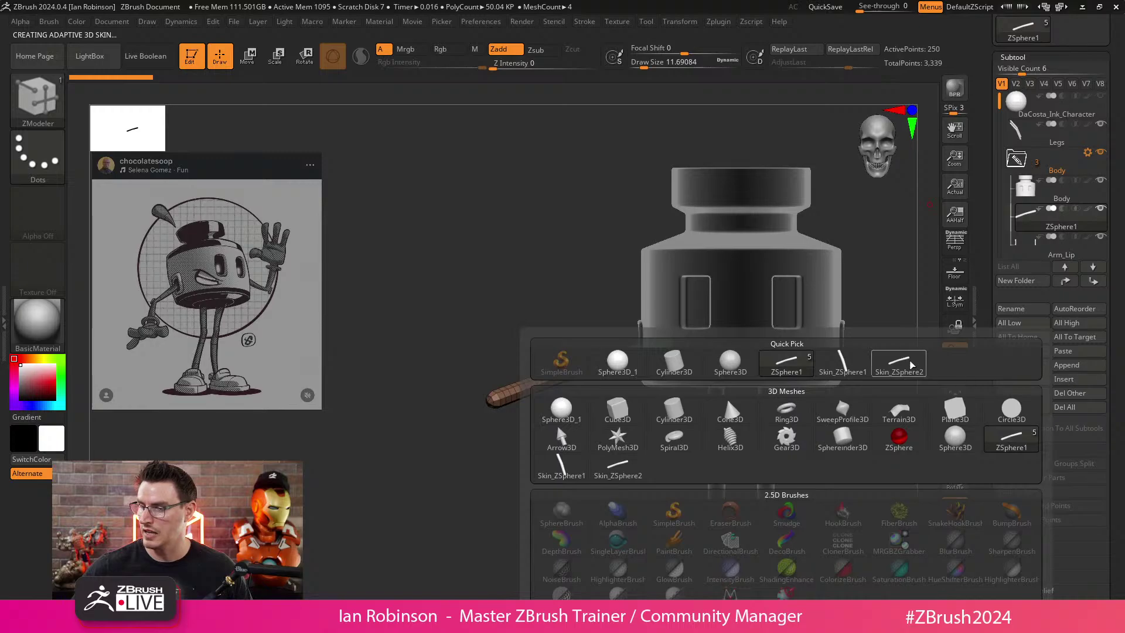
mouse_move(911, 366)
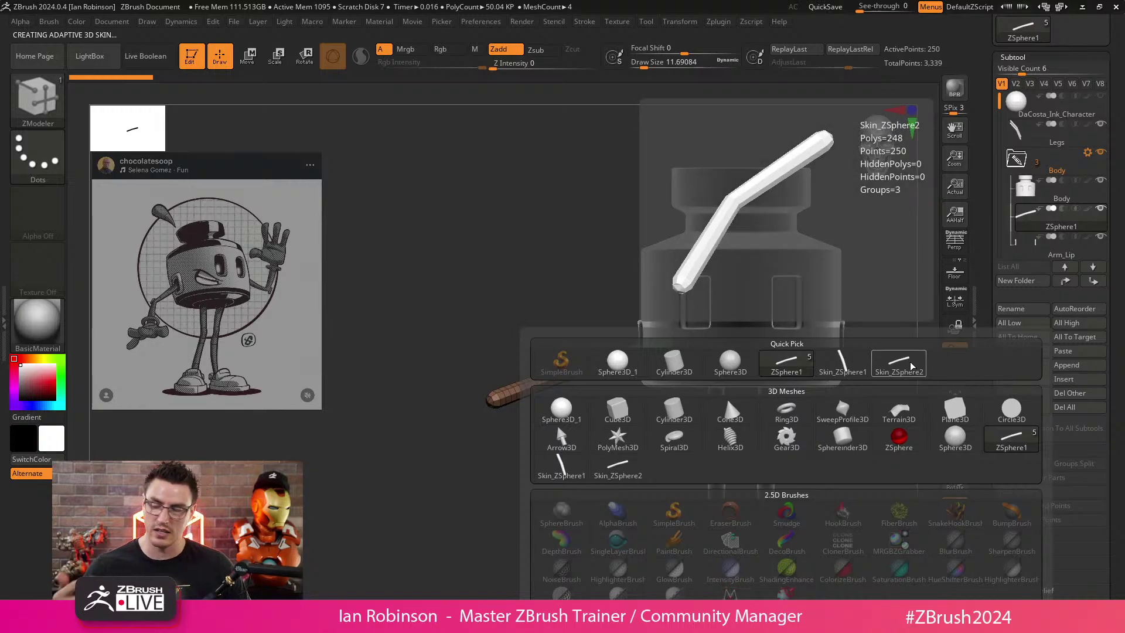
left_click(896, 366)
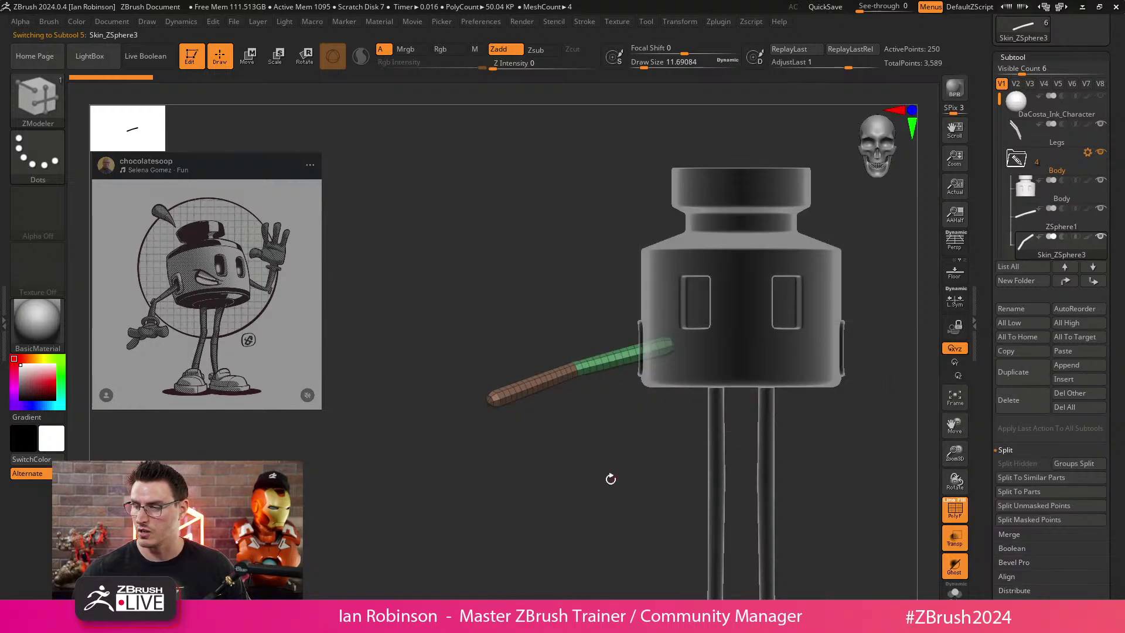
left_click_drag(610, 479, 513, 478, "alt")
Hide the original ZSphere arm, move the skinned arm out of the Body folder, and collapse that folder.
left_click(1099, 210)
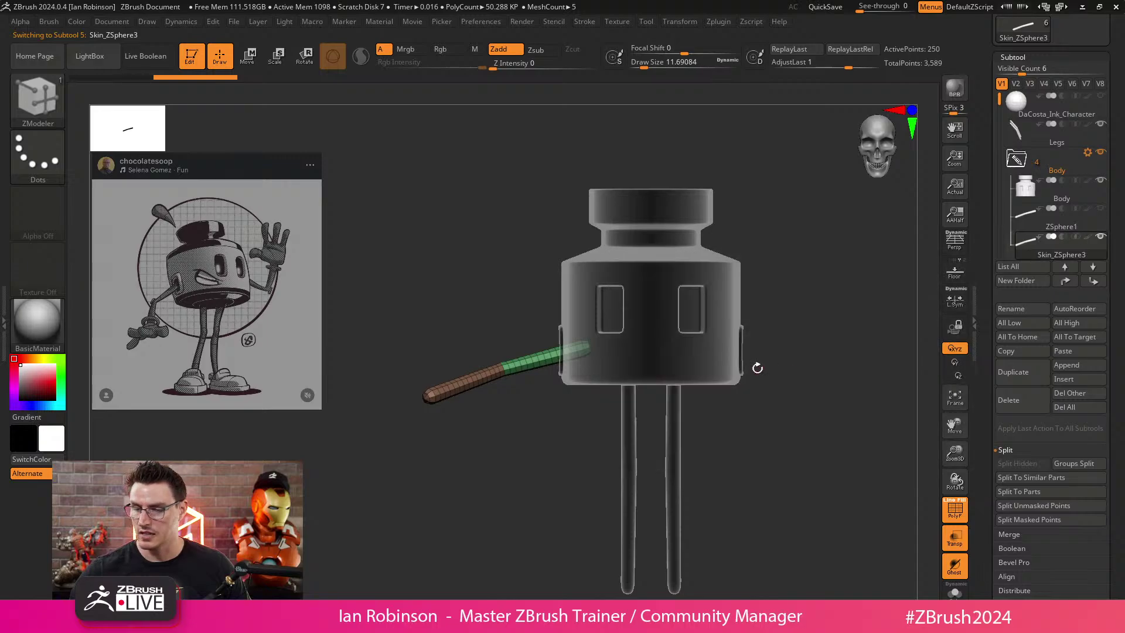
key("shift+f")
key("shift+f")
key("f")
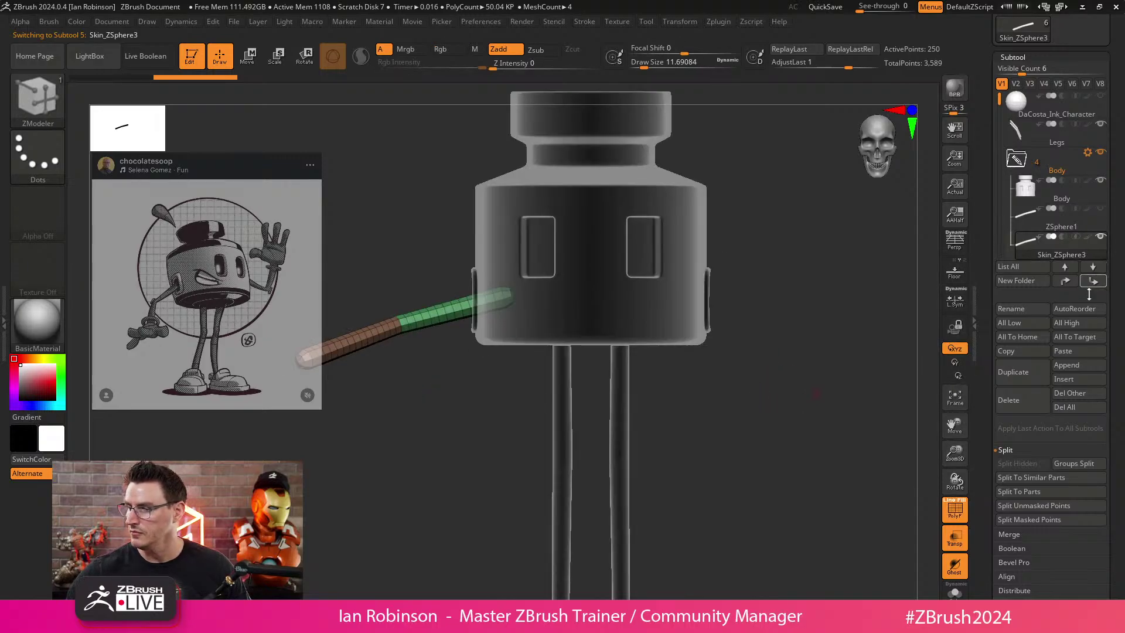
left_click(1092, 267)
left_click(1016, 129)
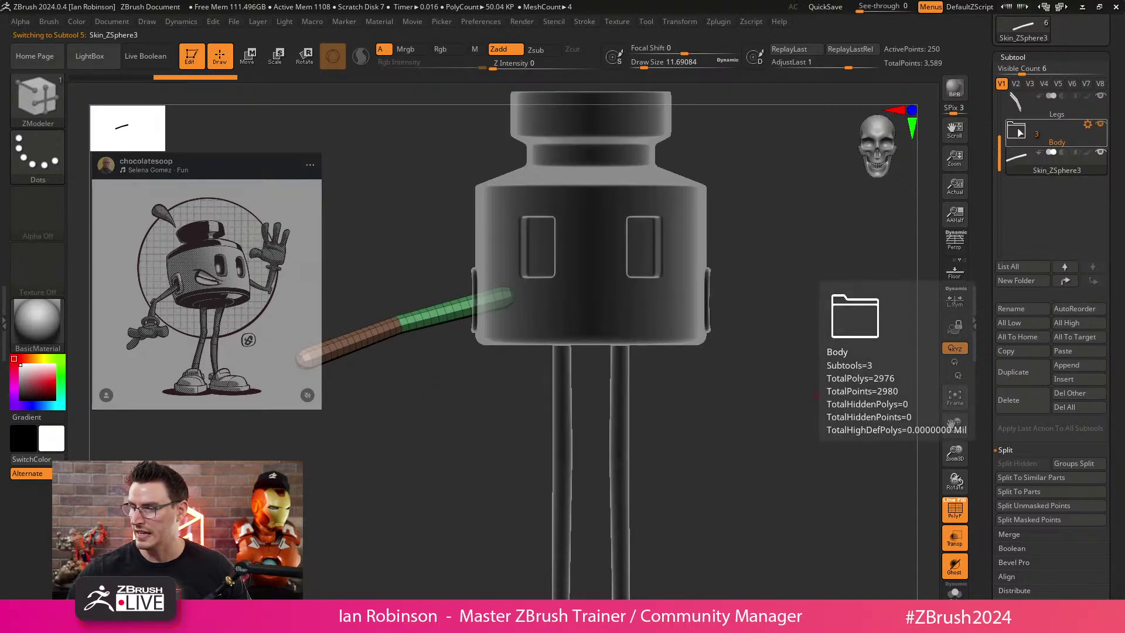
left_click_drag(739, 342, 776, 397, "alt")
Rename the skinned arm subtool as Arm.
left_click(1023, 306)
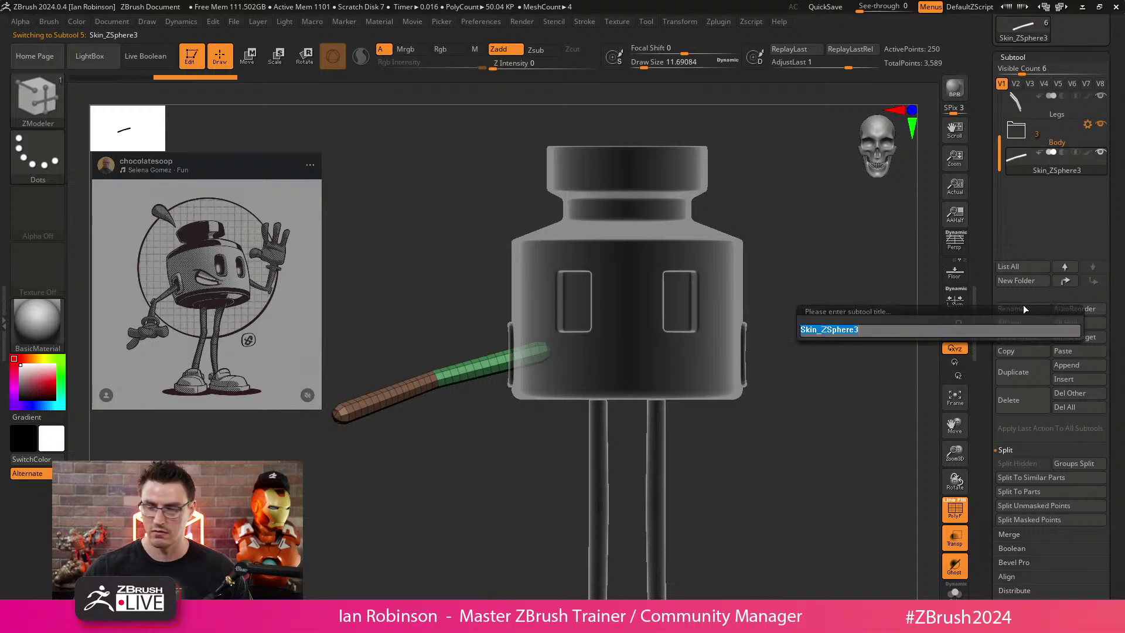
type("Arm")
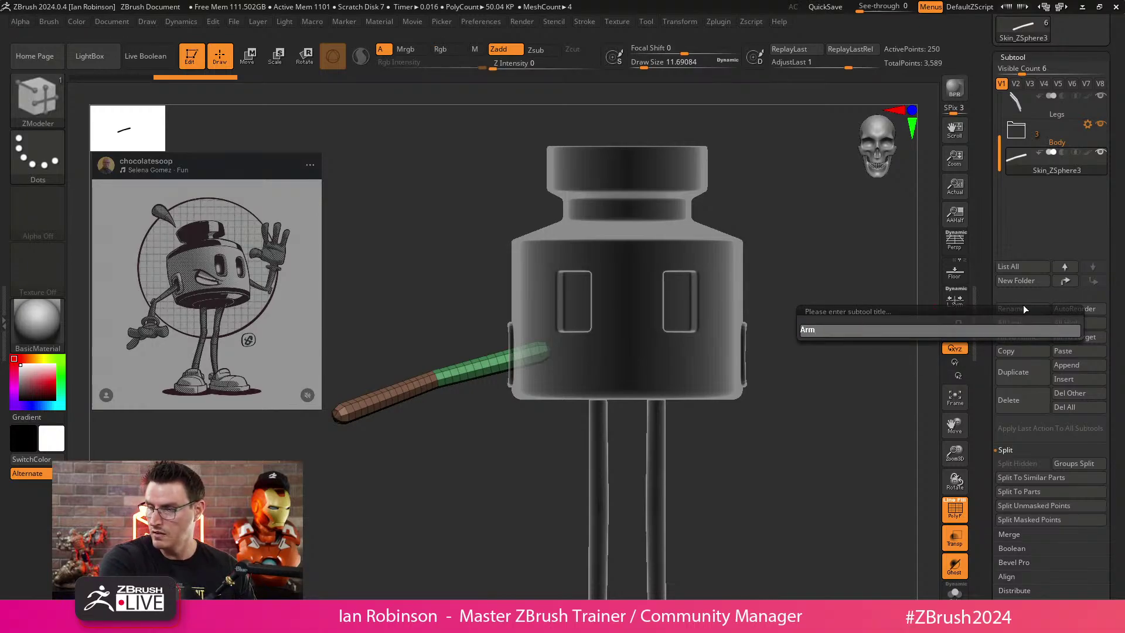
key("Return")
Turn off the wireframe and transparency, face the character from the front, and smooth the arm with dynamic subdivision.
left_click_drag(801, 434, 766, 410, "alt")
key("shift+f")
left_click(956, 537)
left_click_drag(819, 469, 719, 437, "shift")
key("d")
Mirror and weld the arm onto the opposite side of the body.
left_click(1029, 60)
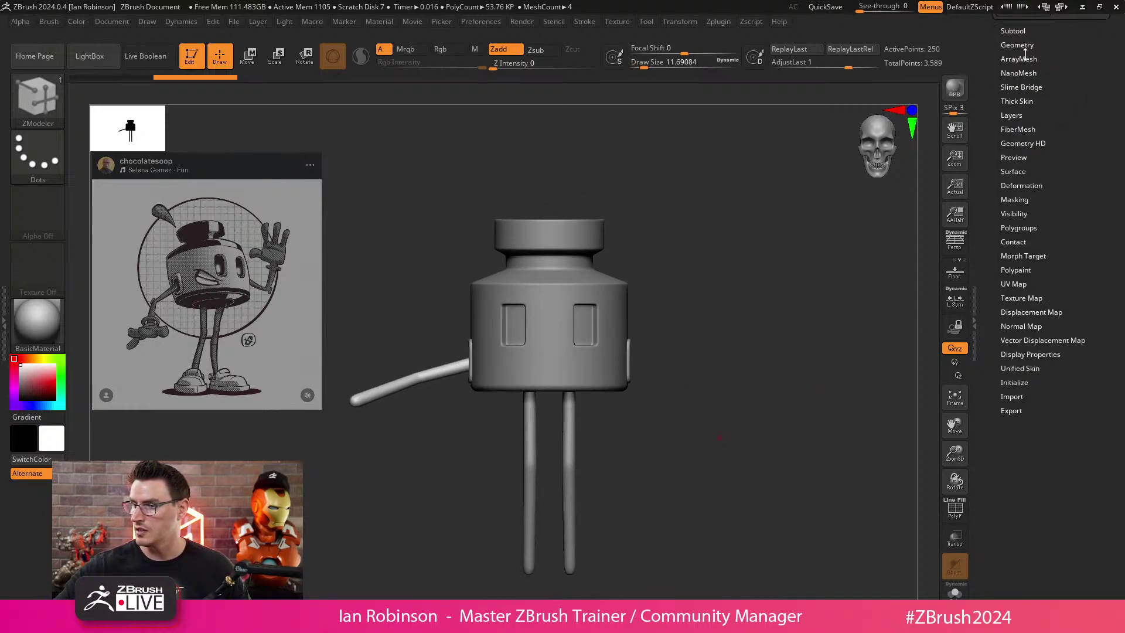
left_click(1018, 47)
left_click(1031, 340)
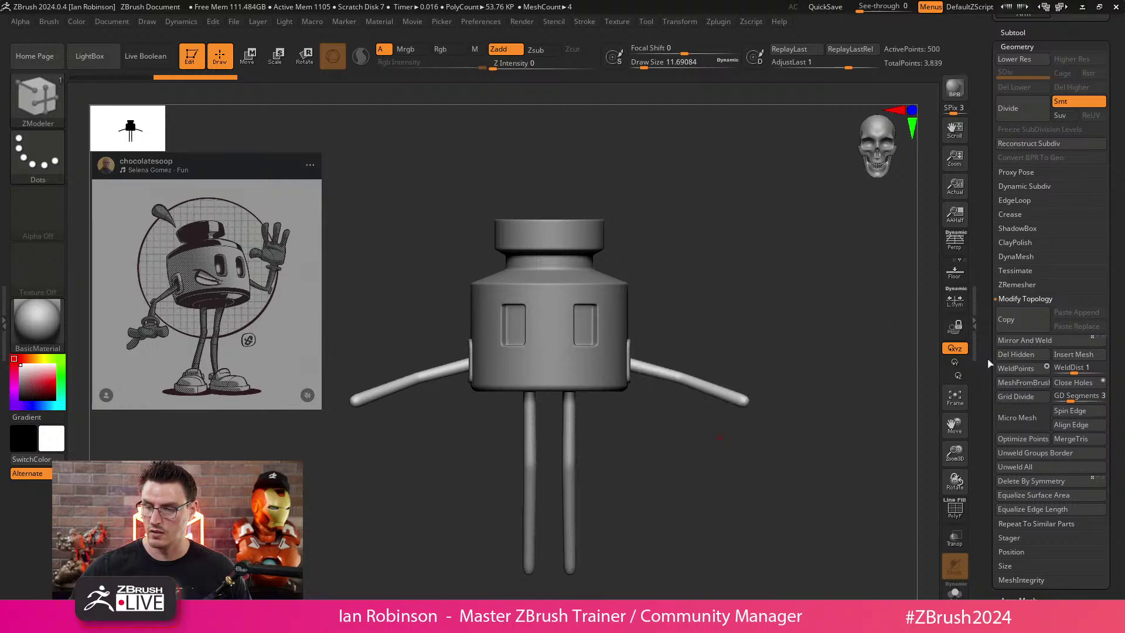
mouse_move(768, 373)
left_mouse_down()
mouse_move(733, 389)
mouse_move(706, 378)
mouse_move(705, 389)
left_mouse_up()
left_click_drag(750, 312, 670, 447, "alt")
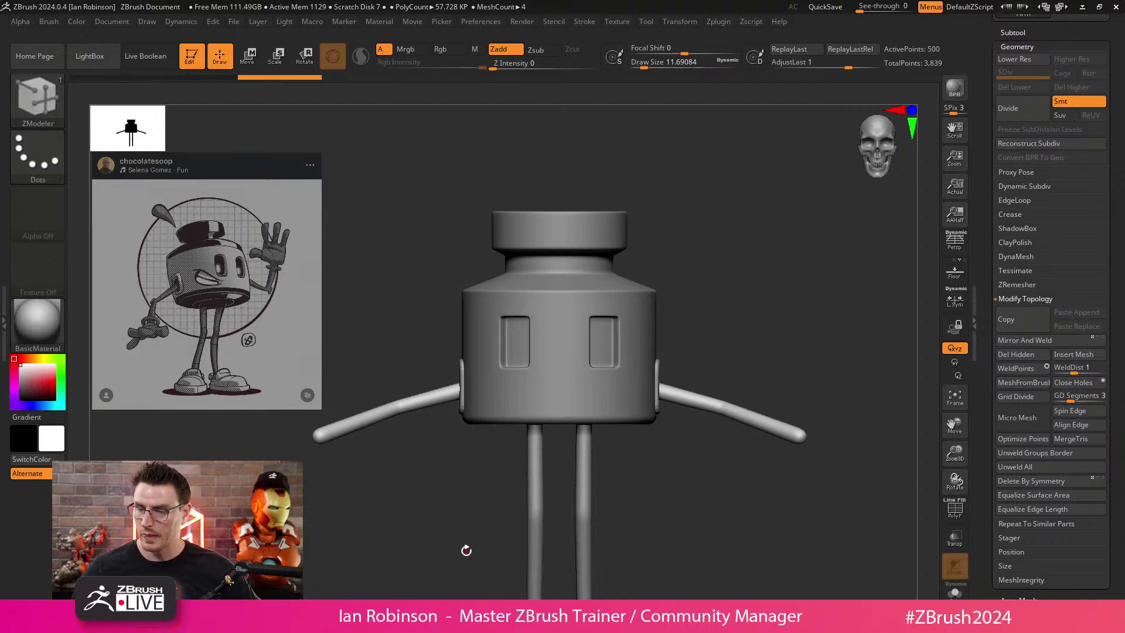
Compare the mirrored arms with the reference drawing and save the tool.
left_click_drag(654, 469, 720, 251)
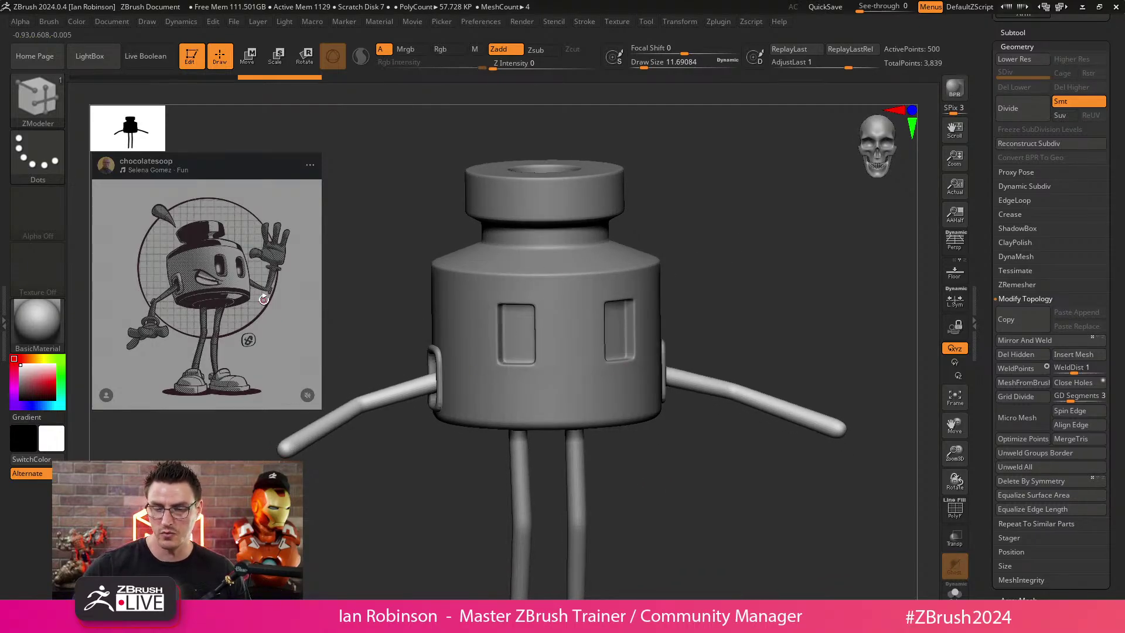
left_click_drag(326, 491, 376, 459, "shift")
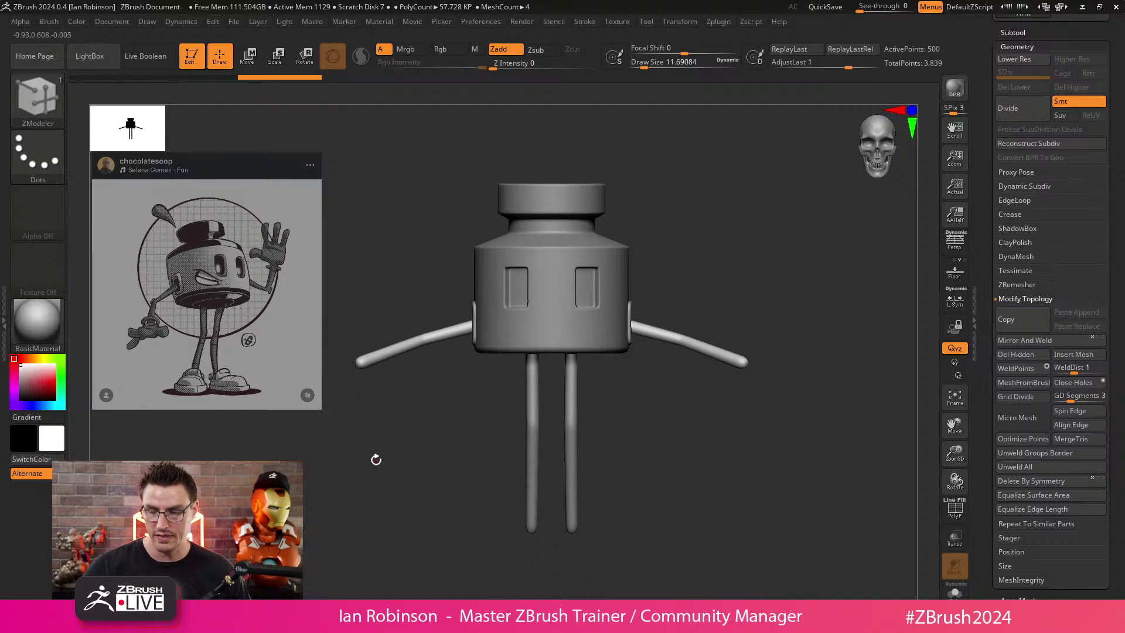
key("shift+f")
key("shift+f")
scroll(1085, 160, "up", 5)
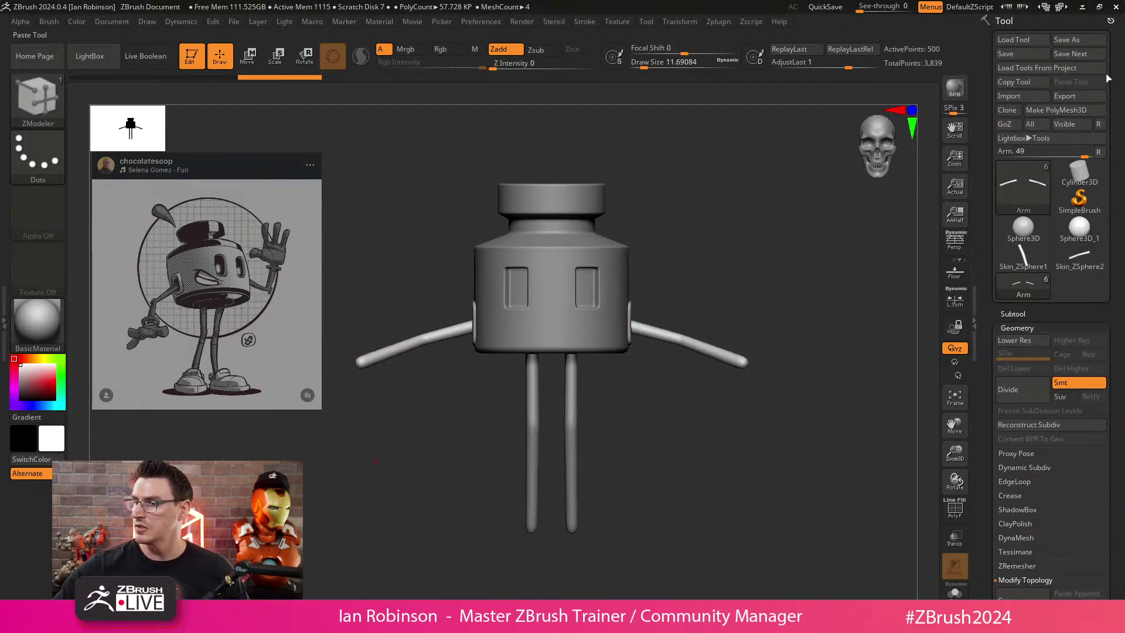
left_click(1031, 53)
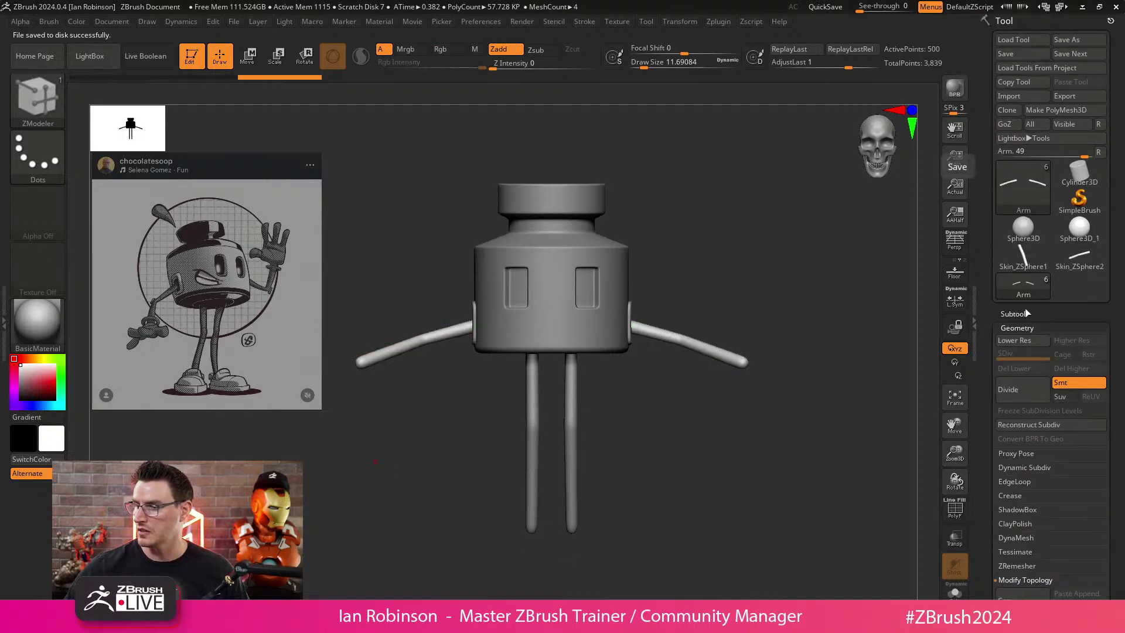
Insert a Sphere3D_1 sphere as a new subtool below the Arm subtool.
scroll(1027, 302, "down", 5)
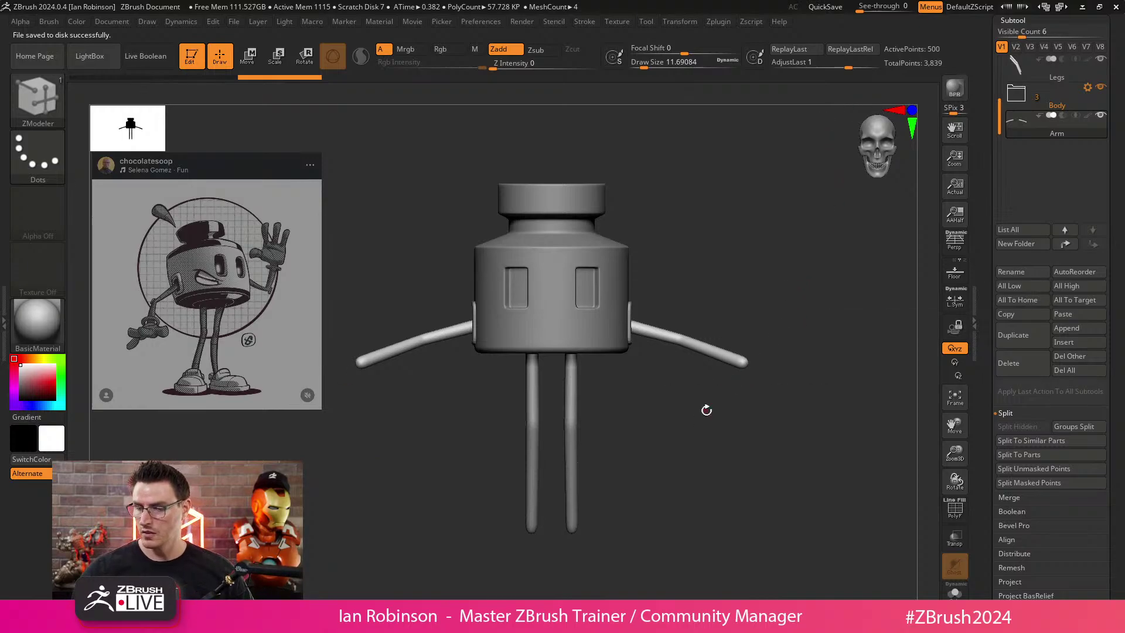
left_click_drag(706, 411, 658, 392)
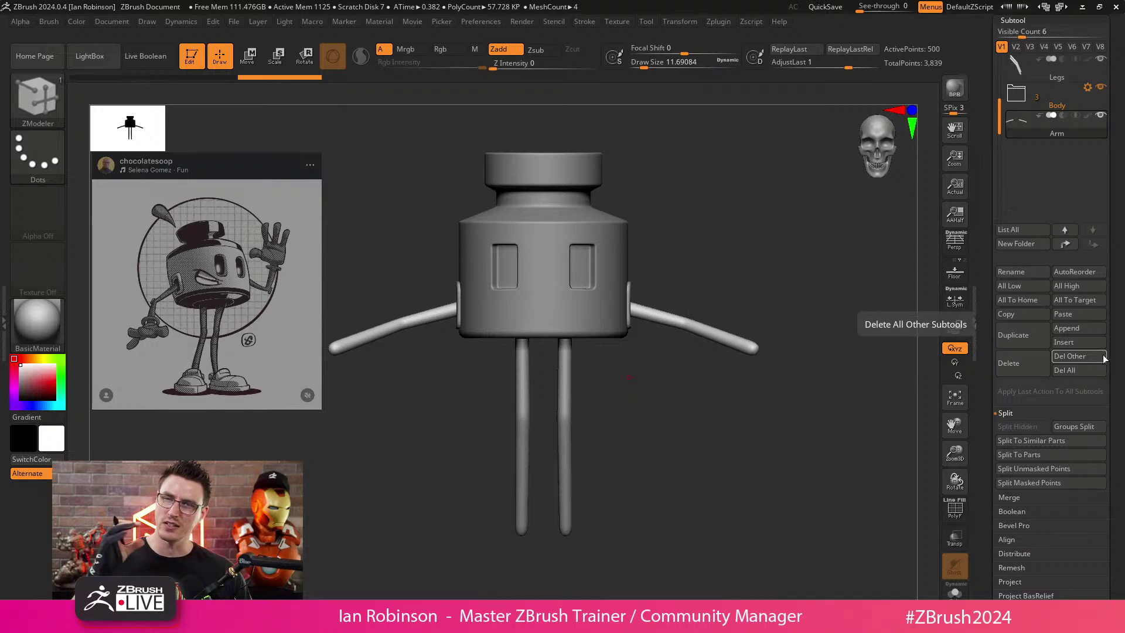
left_click(1078, 342)
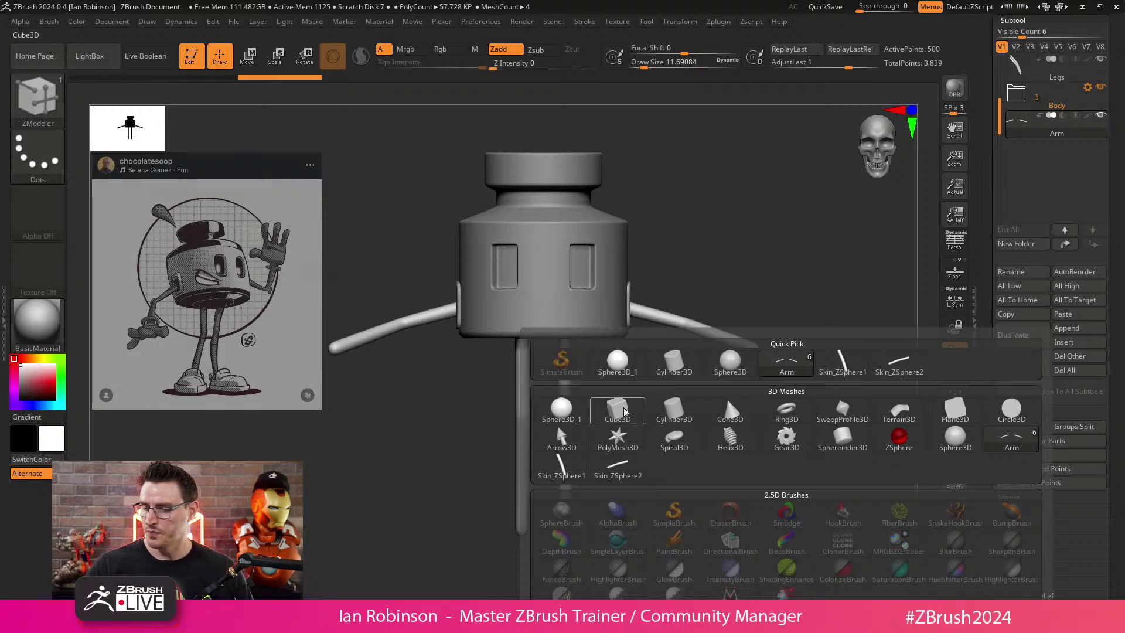
mouse_move(572, 416)
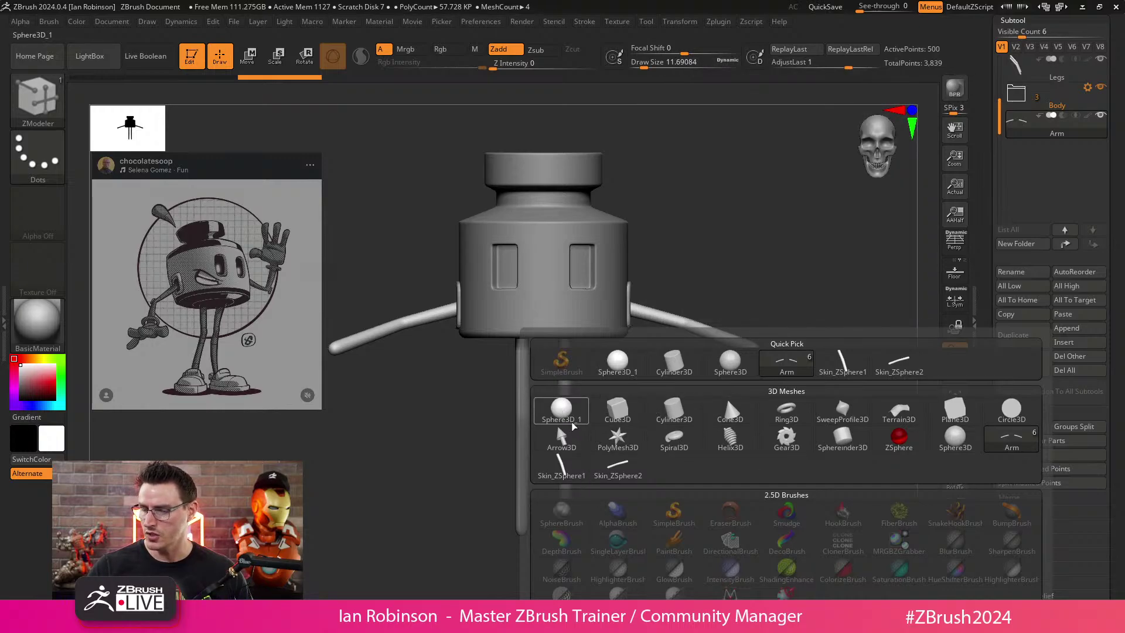
left_click(557, 420)
mouse_move(680, 436)
left_mouse_down()
mouse_move(700, 422)
mouse_move(665, 441)
left_mouse_up()
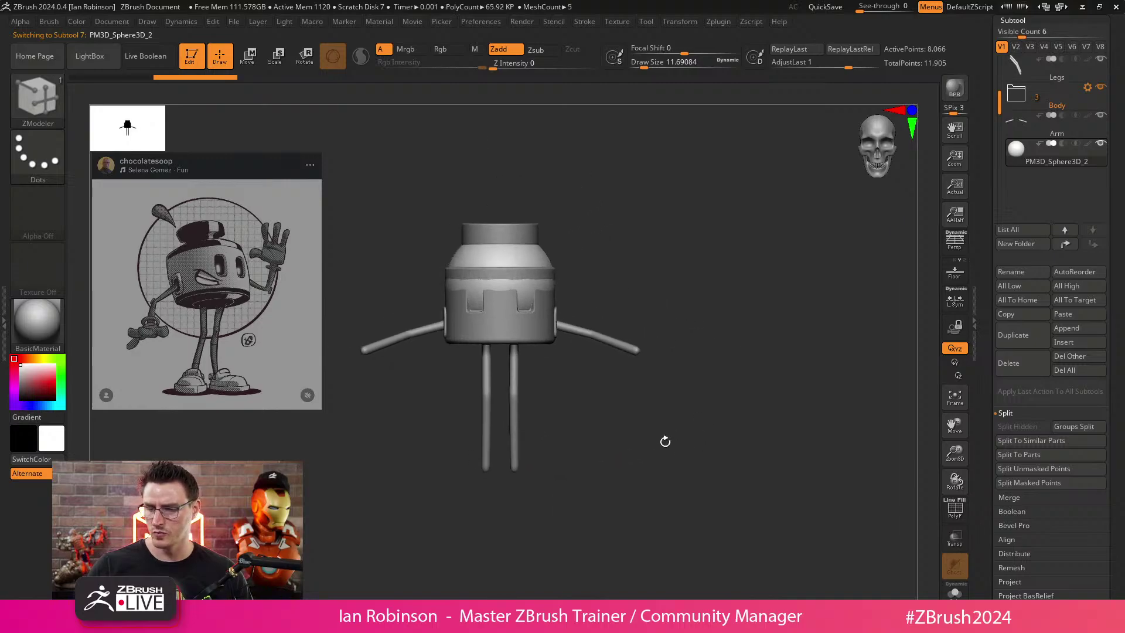
Isolate the new sphere in Solo mode and display its wireframe from the side.
left_click(955, 592)
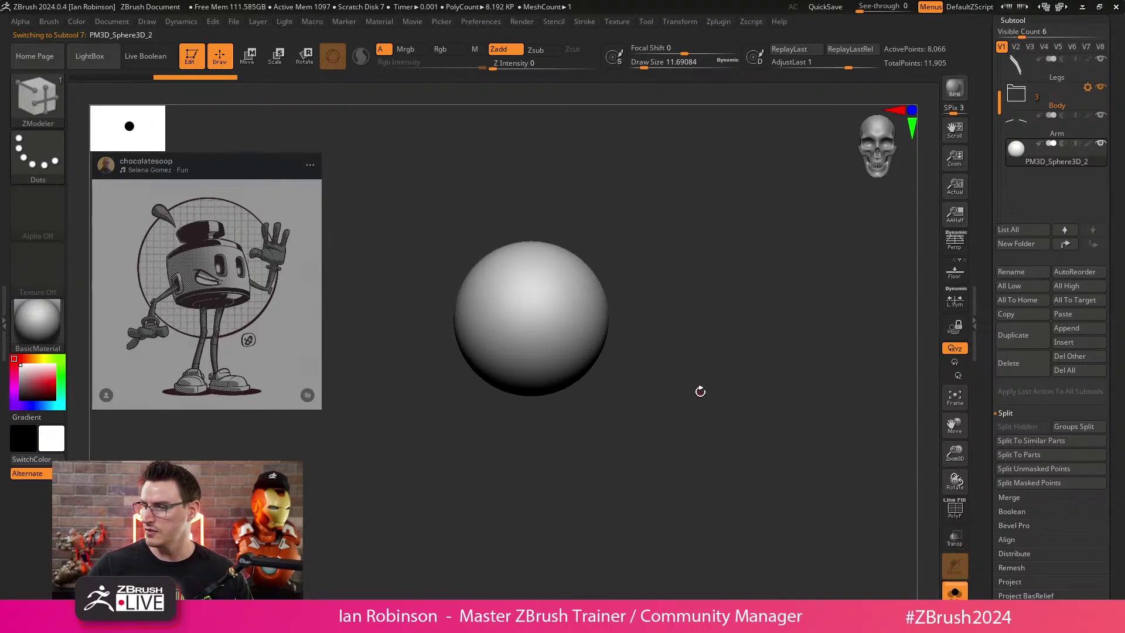
left_click(1098, 134)
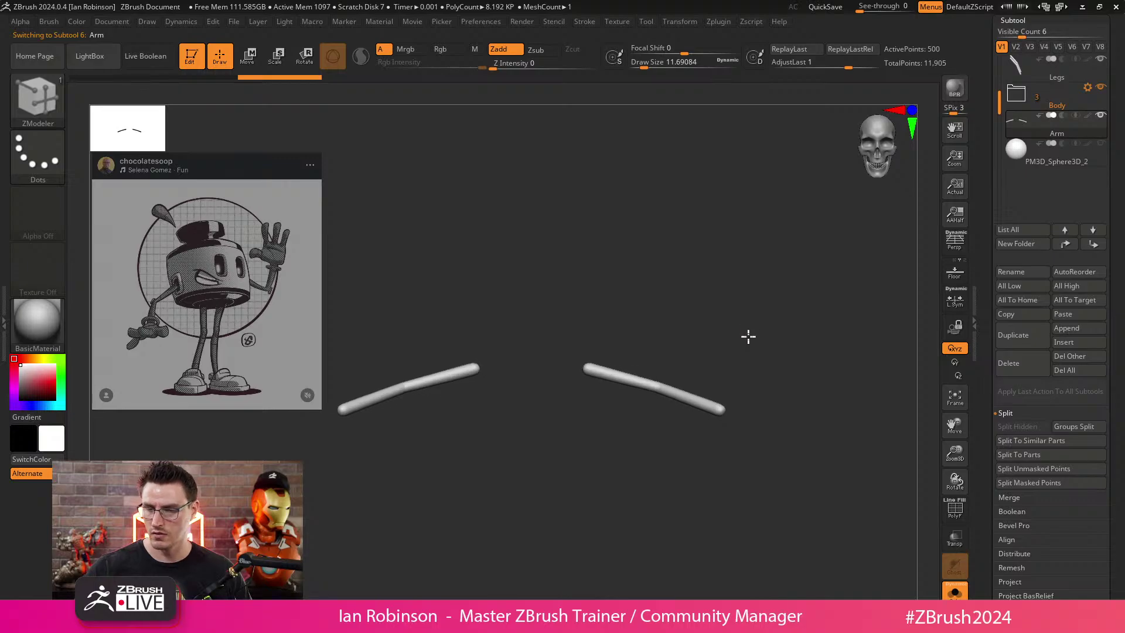
left_click_drag(743, 309, 738, 350)
key("shift+f")
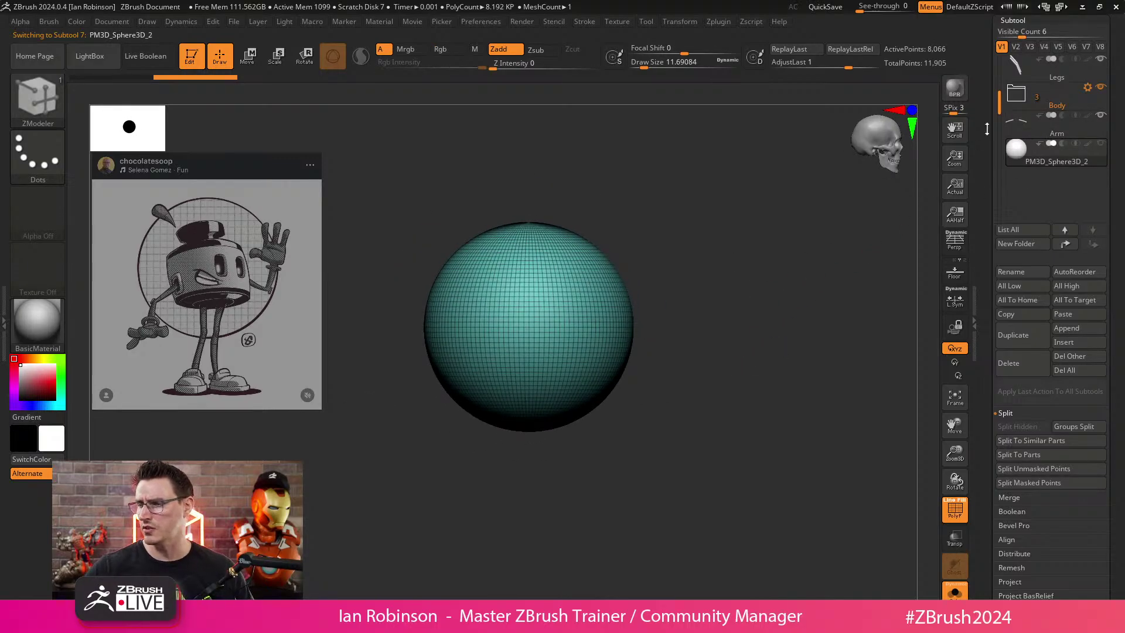
Convert the sphere to a DynaMesh at Resolution 64.
left_click(1023, 21)
left_click(1042, 35)
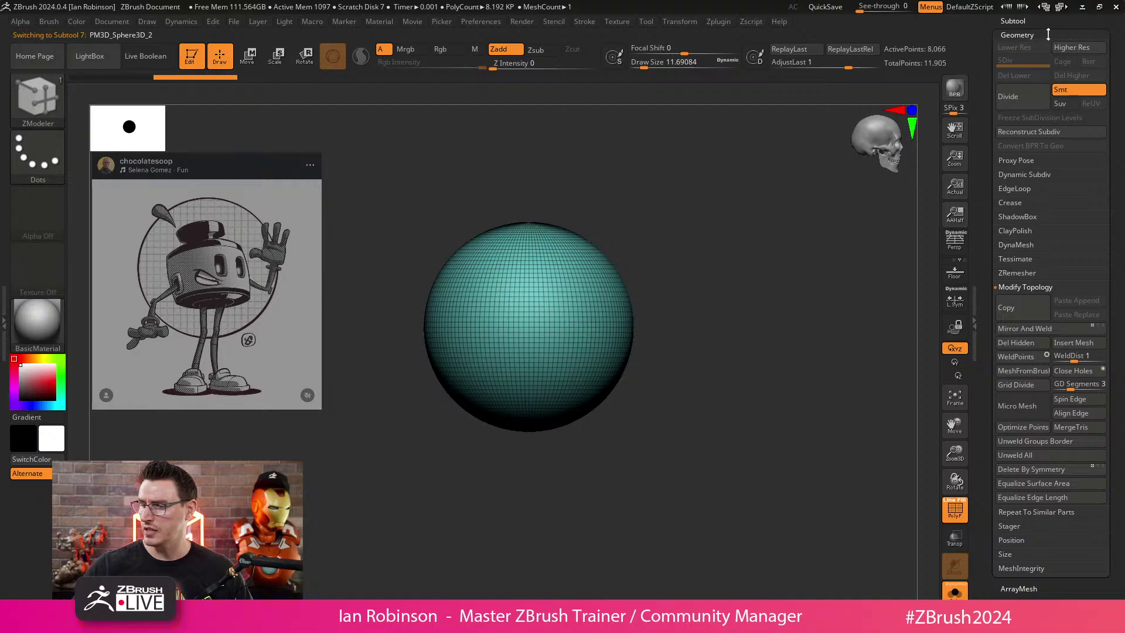
left_click(1020, 247)
left_click_drag(1050, 274, 1003, 290)
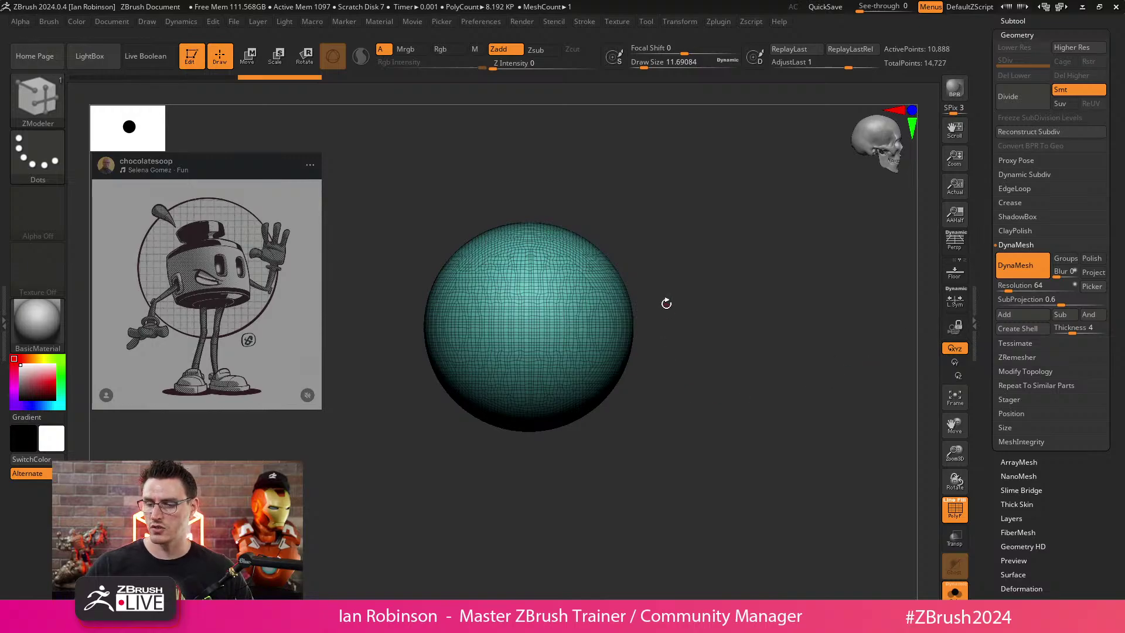
Choose the KnifeCurve brush and slice the outer portion off one side of the sphere with a vertical cut.
left_click_drag(665, 301, 575, 299)
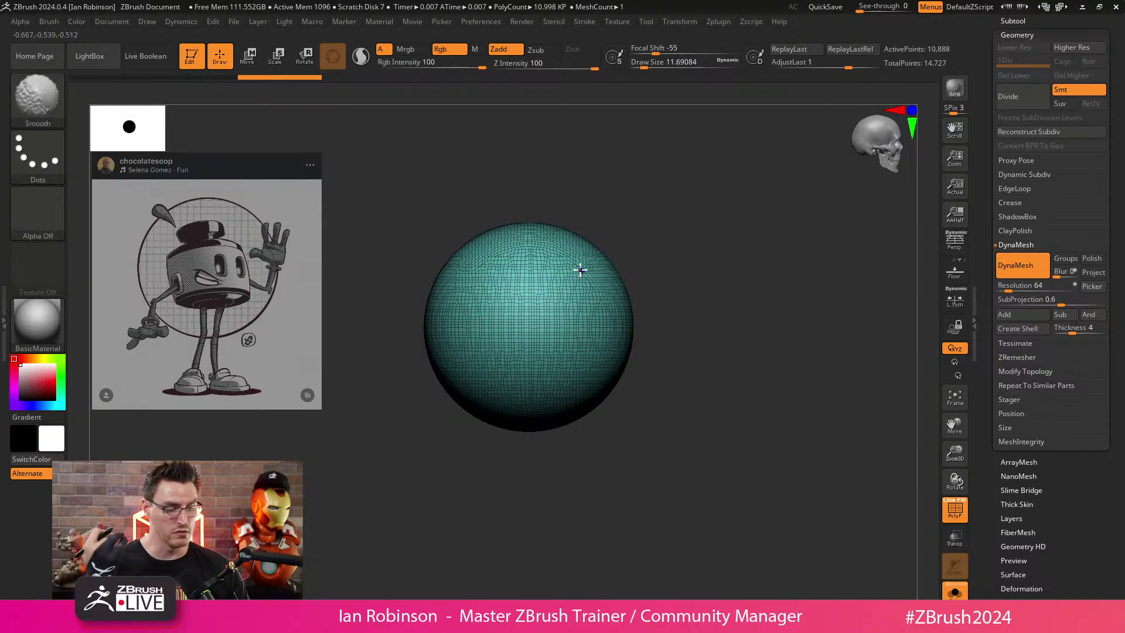
left_click_drag(636, 232, 679, 205)
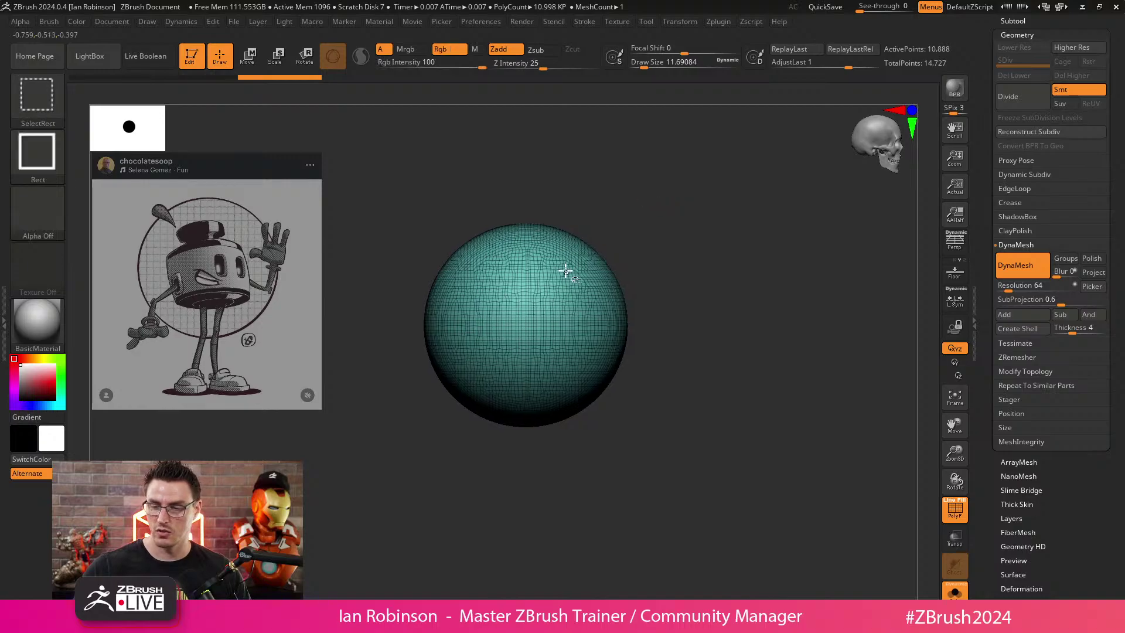
left_click(52, 106, "ctrl+shift")
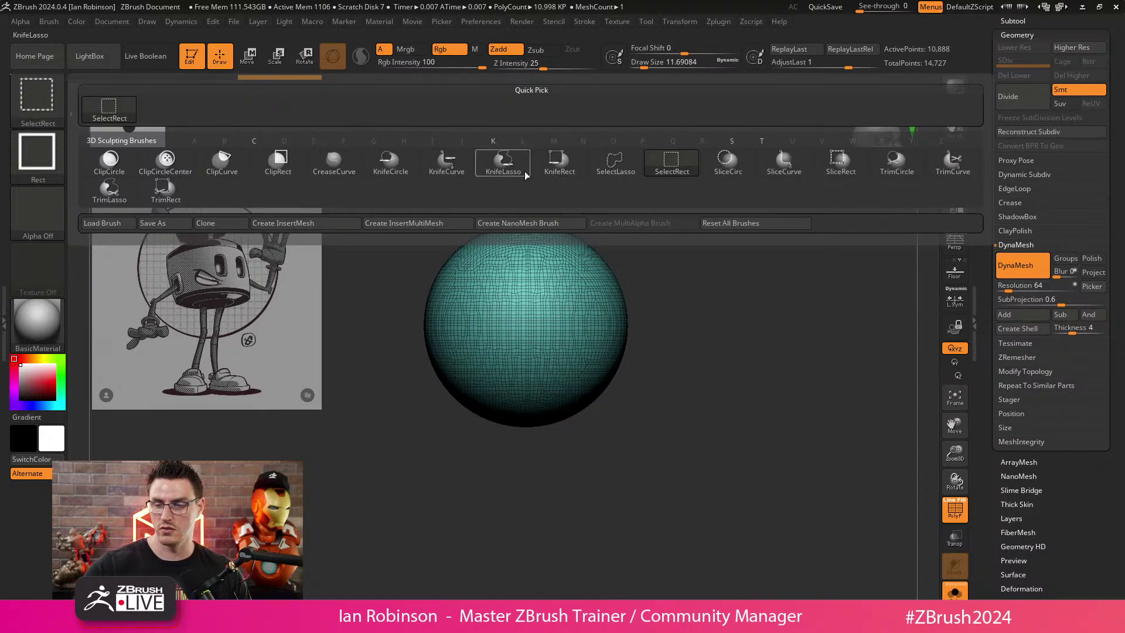
left_click(447, 161)
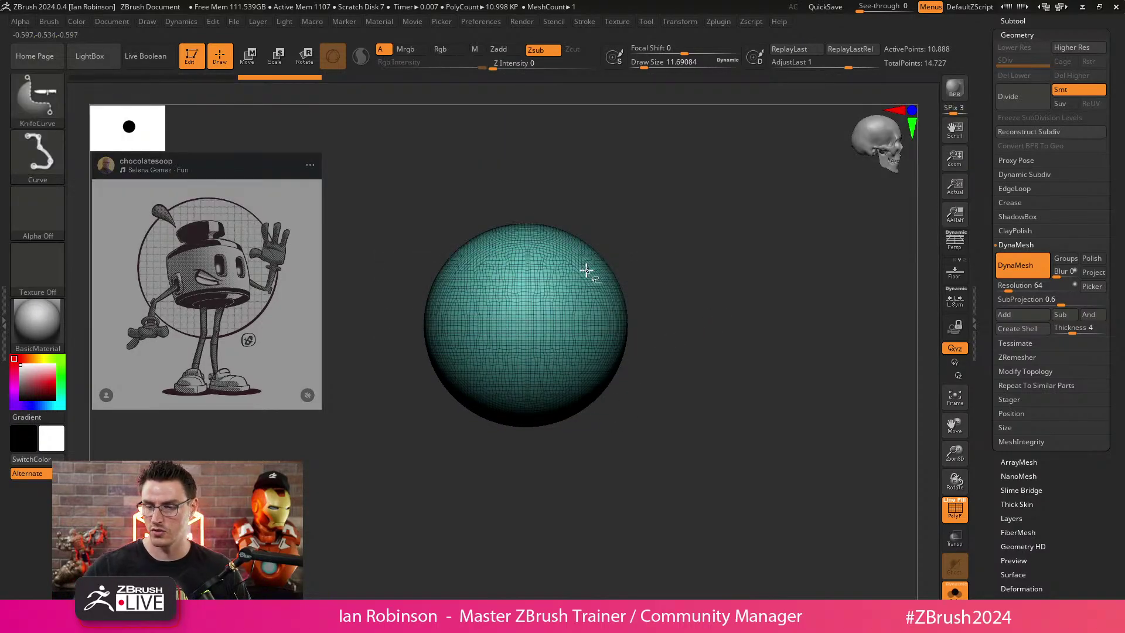
left_click_drag(562, 213, 564, 502, "ctrl+shift")
mouse_move(500, 464)
left_mouse_down("ctrl+shift")
mouse_move(515, 151)
mouse_move(623, 322)
mouse_move(691, 274)
mouse_move(720, 287)
left_mouse_up("ctrl+shift")
key("ctrl+z")
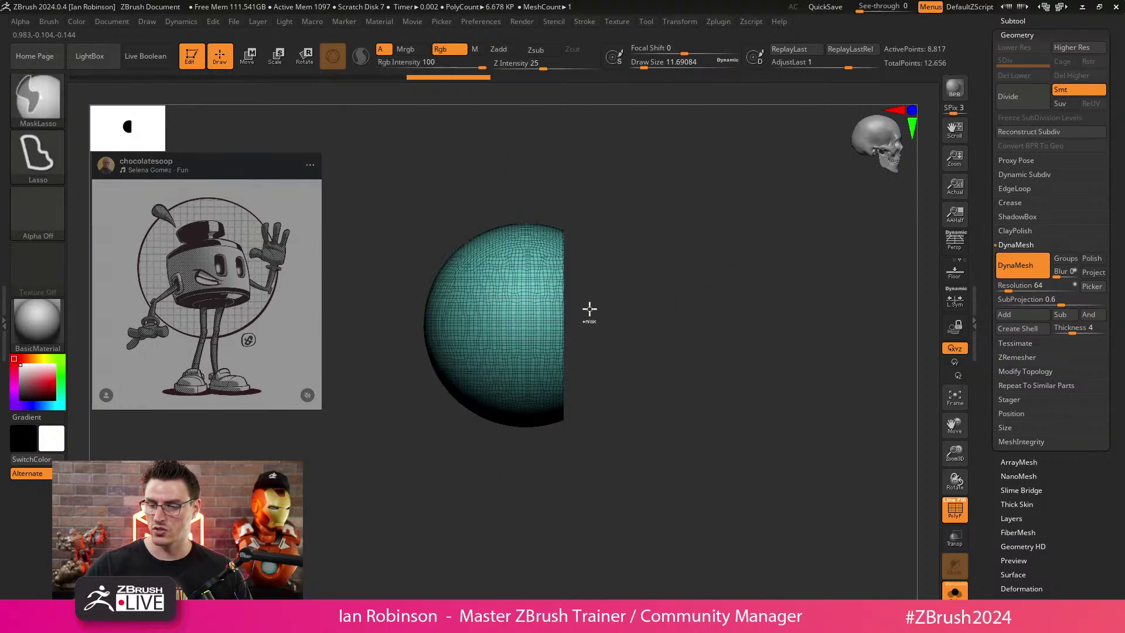
Slice off the opposite side of the sphere with KnifeCurve and trim the remaining slab thinner with another vertical cut.
left_click_drag(506, 454, 512, 148, "ctrl+shift")
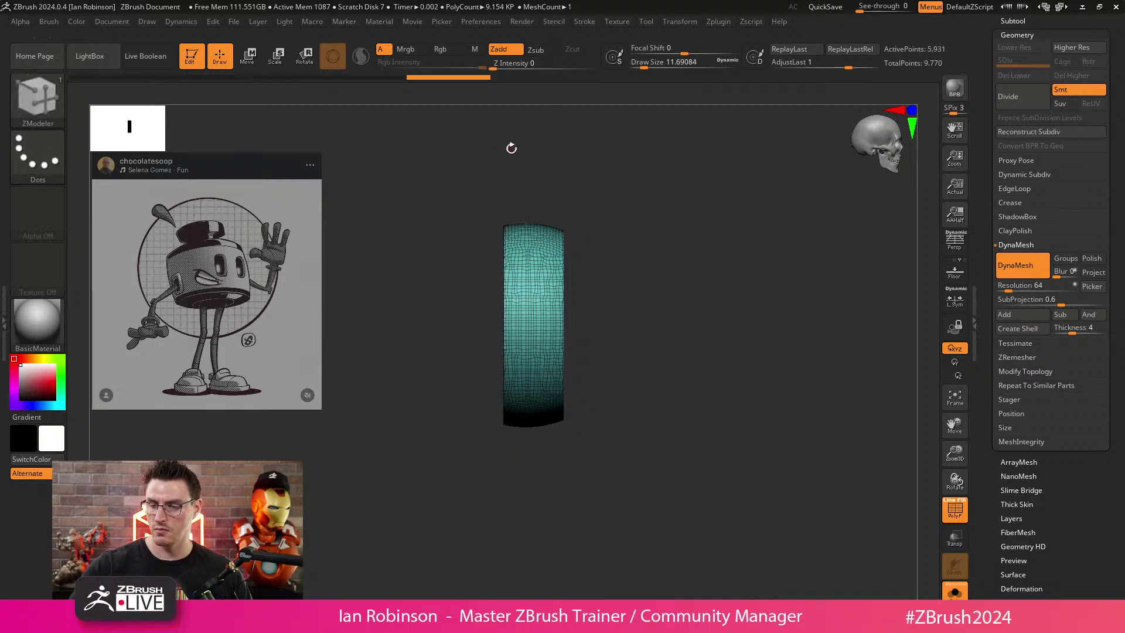
left_click_drag(673, 279, 635, 301, "shift")
mouse_move(558, 456)
left_mouse_down("ctrl+shift")
mouse_move(563, 163)
mouse_move(548, 532)
left_mouse_up("ctrl+shift")
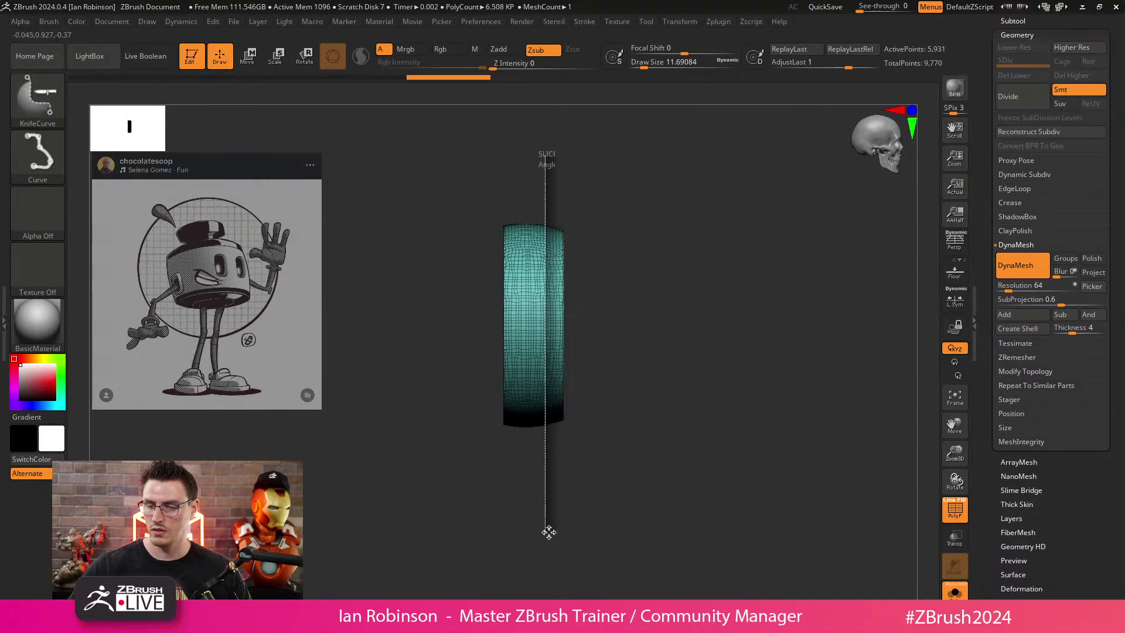
mouse_move(621, 405)
left_mouse_down("shift")
mouse_move(640, 371)
mouse_move(705, 337)
mouse_move(636, 321)
left_mouse_up("shift")
Choose the MoveInfiniteDepth brush, compare the isolated disc with the rest of the model, and set Draw Size to about 305.
key("b")
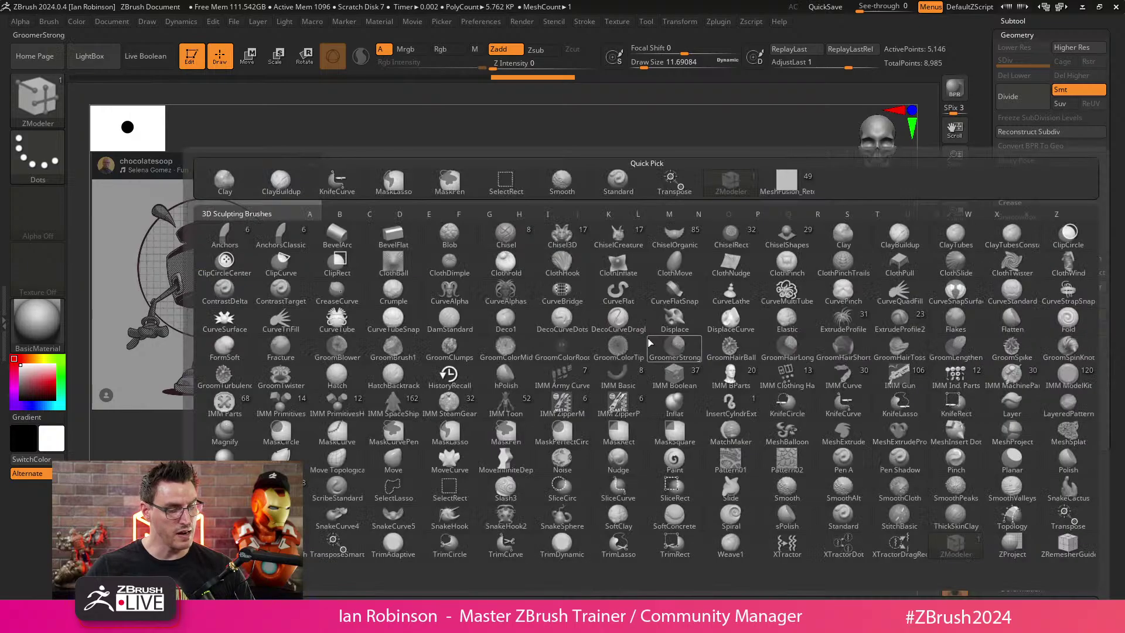
key("m")
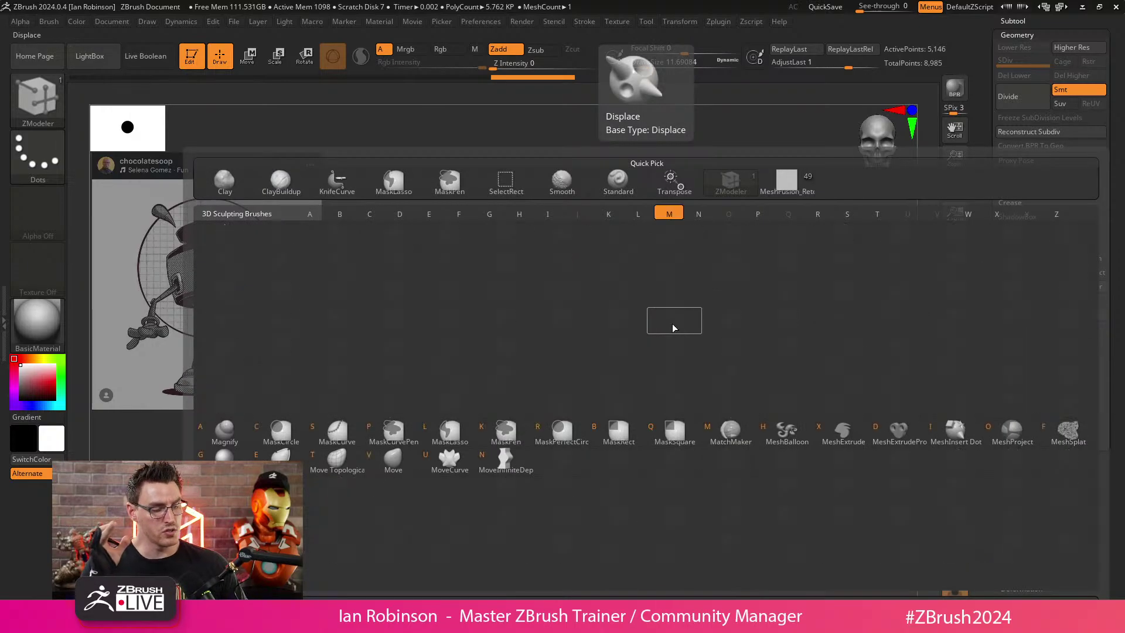
key("n")
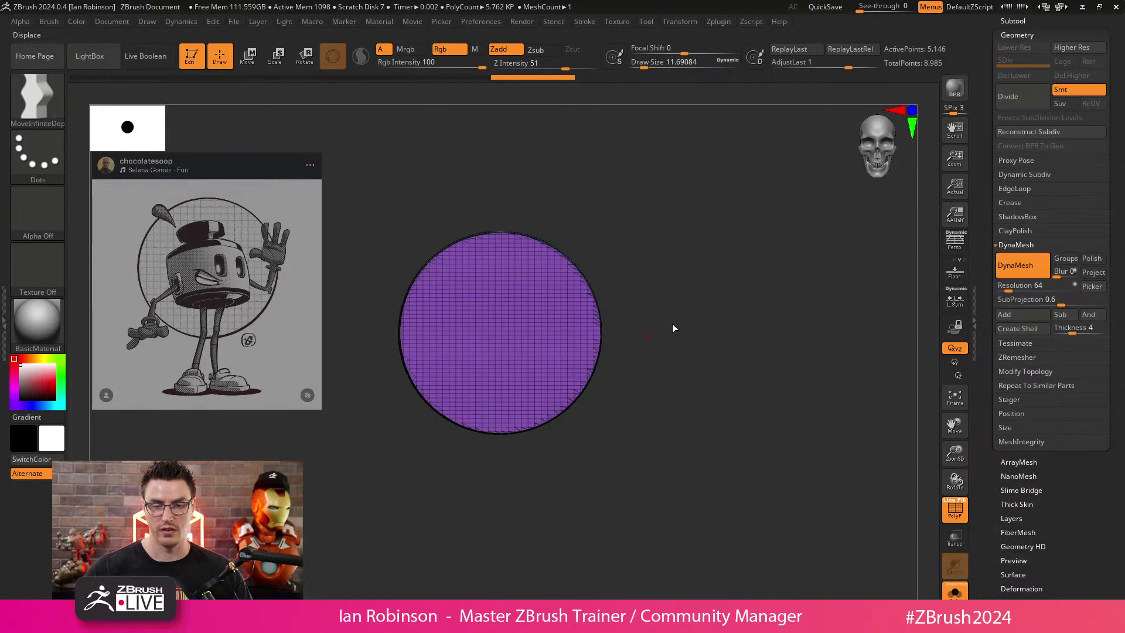
key("s")
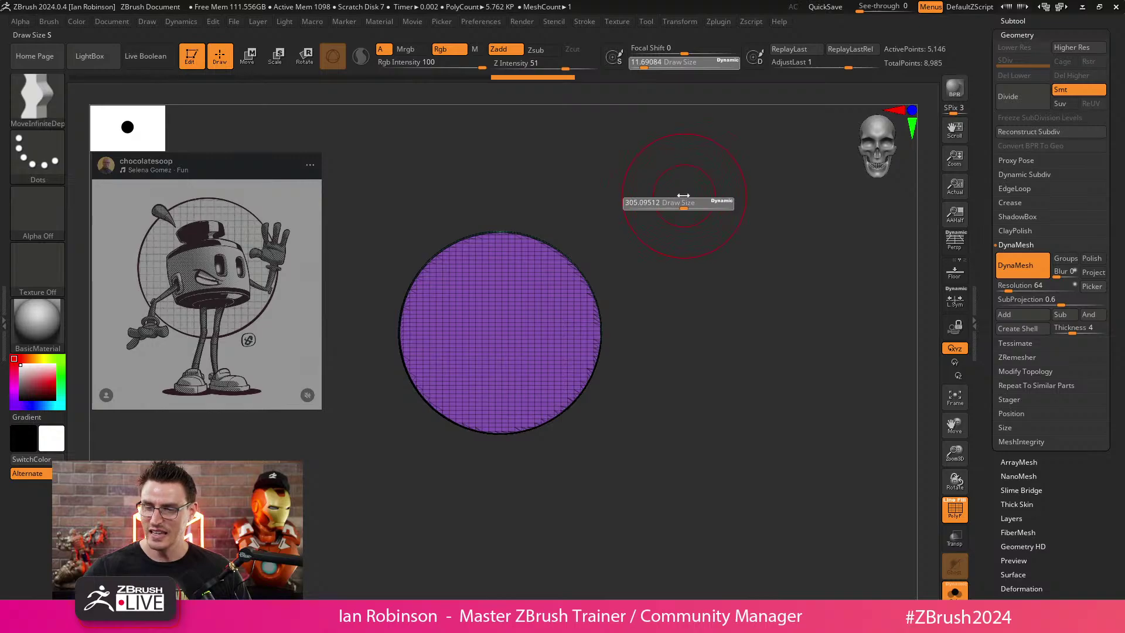
left_click_drag(683, 195, 681, 187)
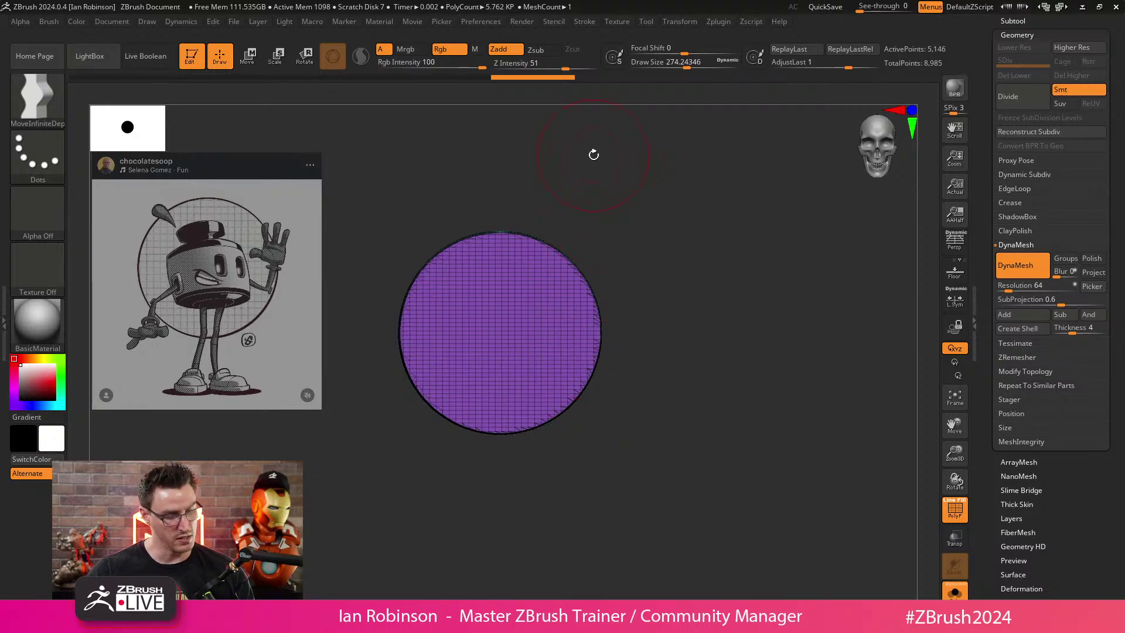
left_click(955, 591)
left_click_drag(668, 277, 670, 288, "alt")
left_click(955, 592)
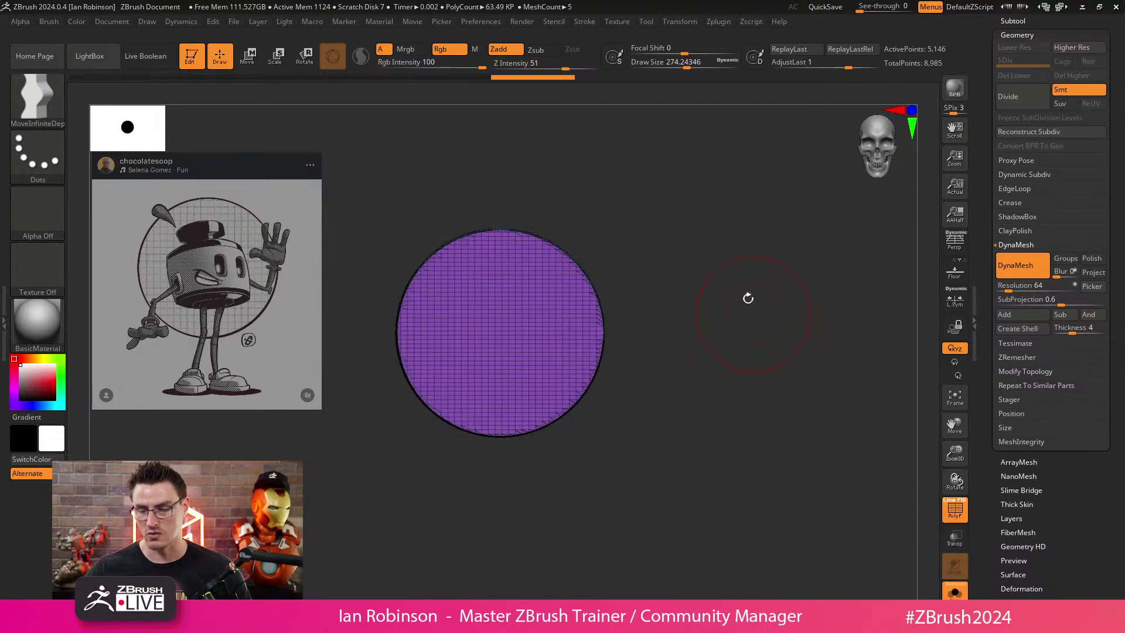
left_click_drag(748, 299, 715, 292, "alt")
key("s")
left_click_drag(627, 214, 631, 214)
Reshape the round disc into a rounded square palm by pushing in its sides and flattening its lower edge.
left_click_drag(589, 245, 598, 228)
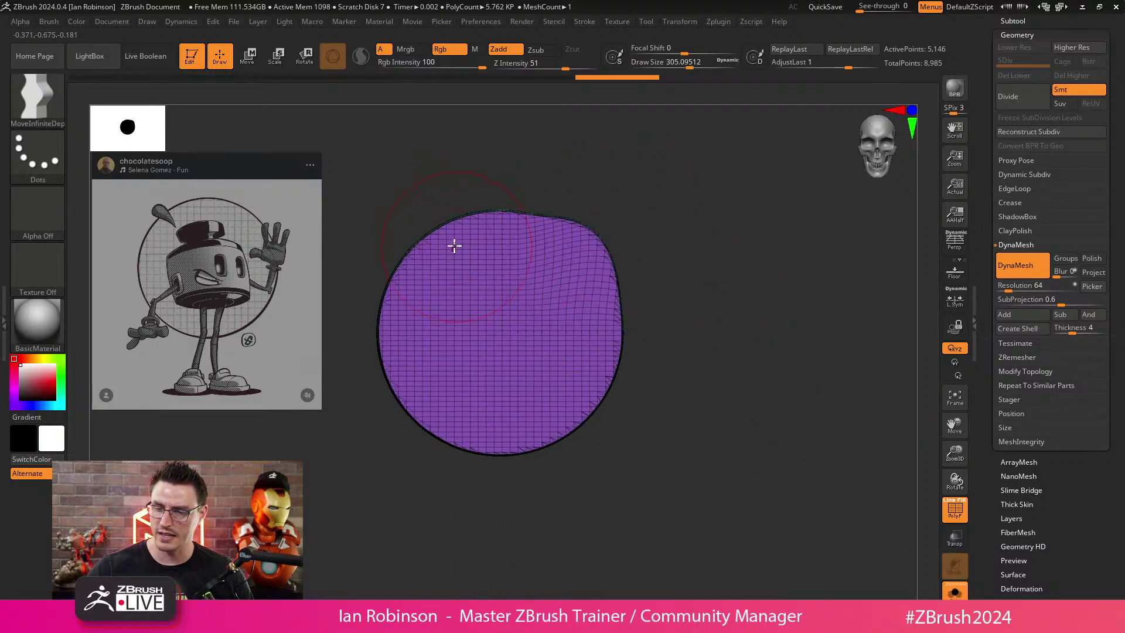
mouse_move(384, 342)
left_mouse_down()
mouse_move(402, 274)
mouse_move(397, 369)
mouse_move(414, 411)
left_mouse_up()
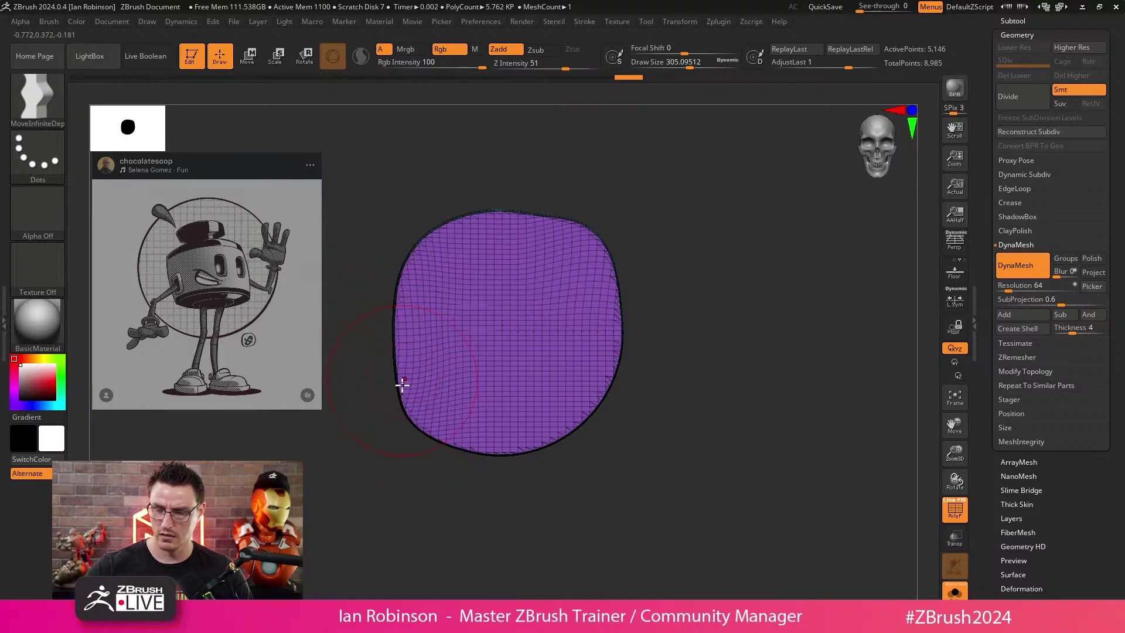
mouse_move(589, 387)
left_mouse_down()
mouse_move(610, 316)
mouse_move(592, 251)
left_mouse_up()
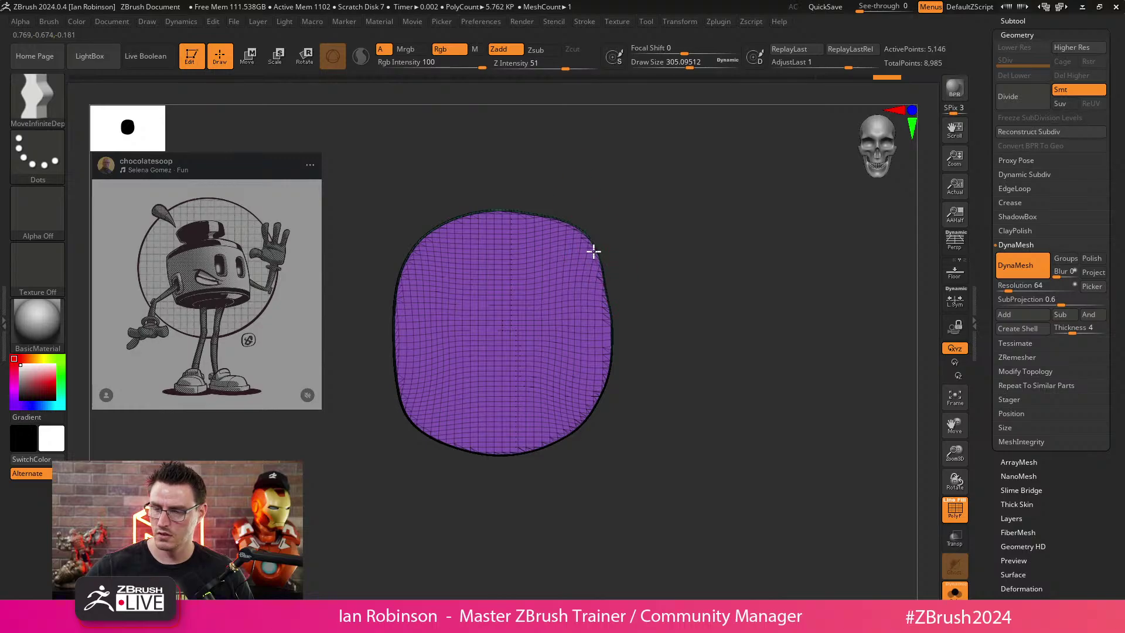
left_click_drag(591, 334, 602, 380)
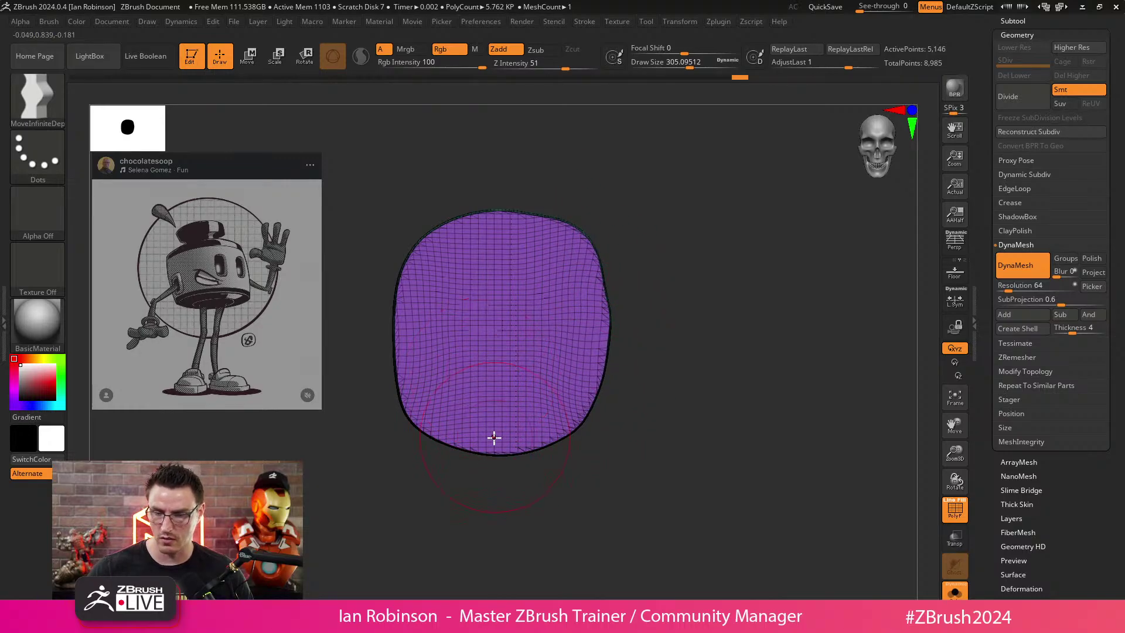
left_click_drag(494, 436, 502, 422)
left_click_drag(582, 410, 567, 428)
left_click_drag(489, 440, 467, 432)
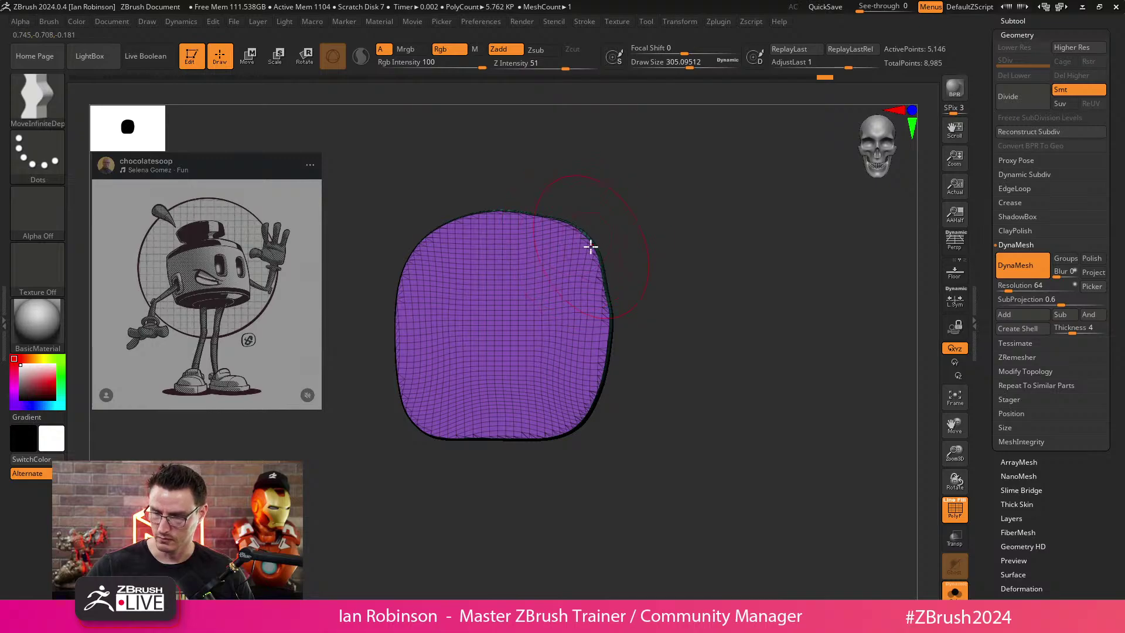
Refine the palm's right side and upper corners with the brush's Draw Size reduced to about 234 and 257.
left_click_drag(590, 247, 596, 243)
key("s")
left_click_drag(609, 301, 601, 319)
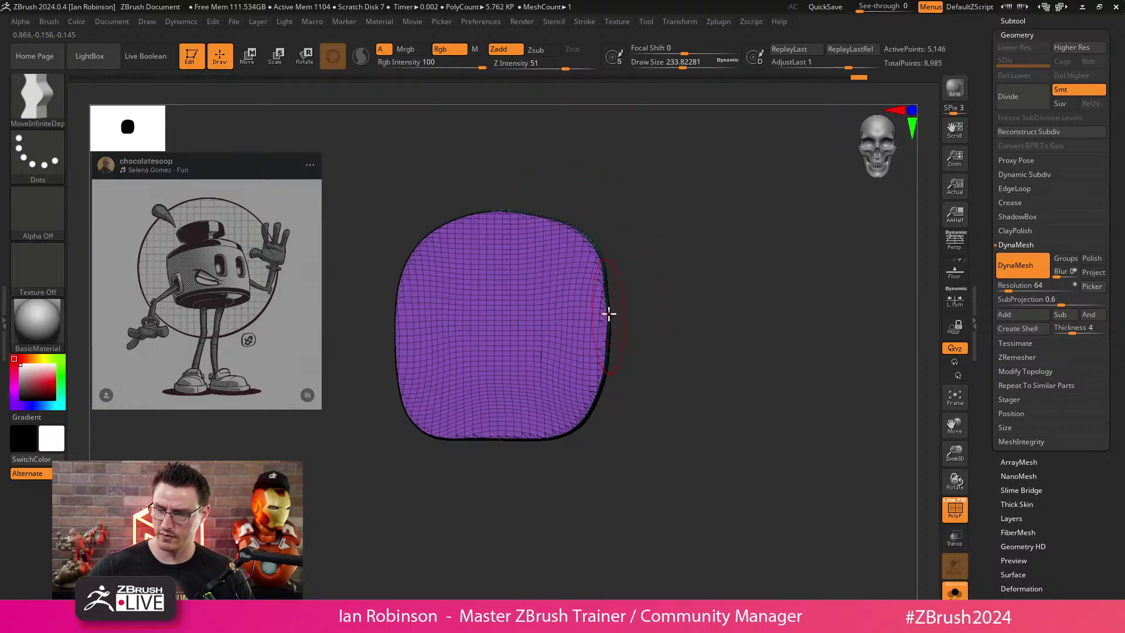
key("s")
key("s")
left_click_drag(519, 197, 522, 197)
mouse_move(445, 230)
left_mouse_down()
mouse_move(432, 227)
mouse_move(480, 218)
left_mouse_up()
left_click_drag(427, 246, 436, 251)
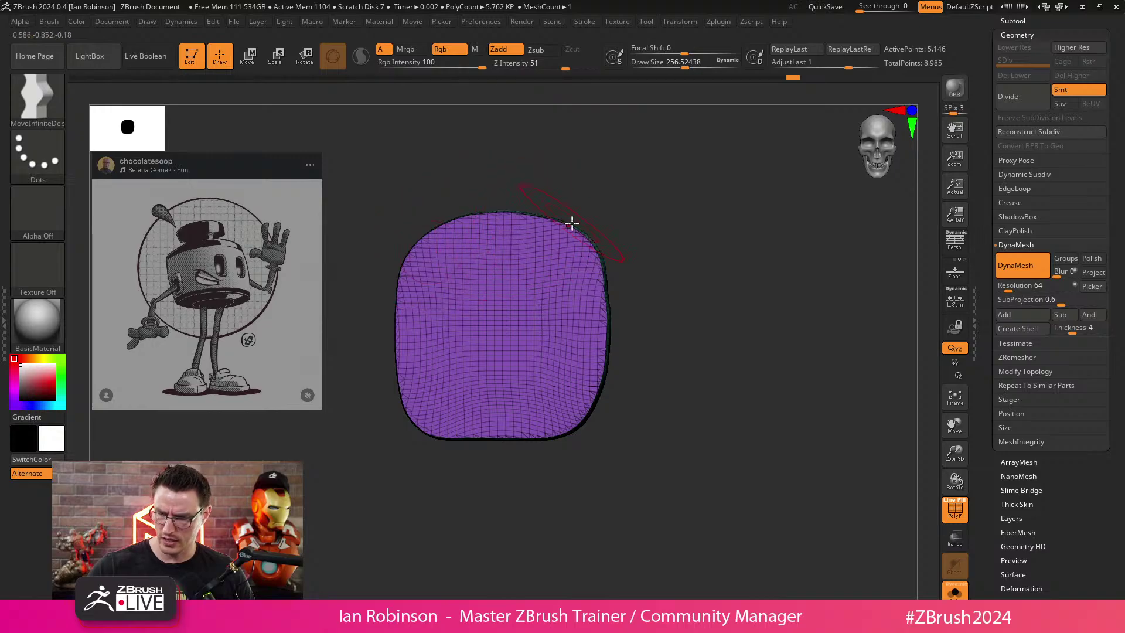
Push the palm's upper right edge inward so it slopes down from the top to the side.
left_click_drag(572, 224, 568, 229)
left_click_drag(593, 248, 596, 277)
left_click_drag(537, 218, 535, 222)
left_click_drag(561, 228, 556, 235)
left_click_drag(583, 244, 581, 246)
mouse_move(600, 286)
left_mouse_down()
mouse_move(605, 302)
mouse_move(597, 282)
left_mouse_up()
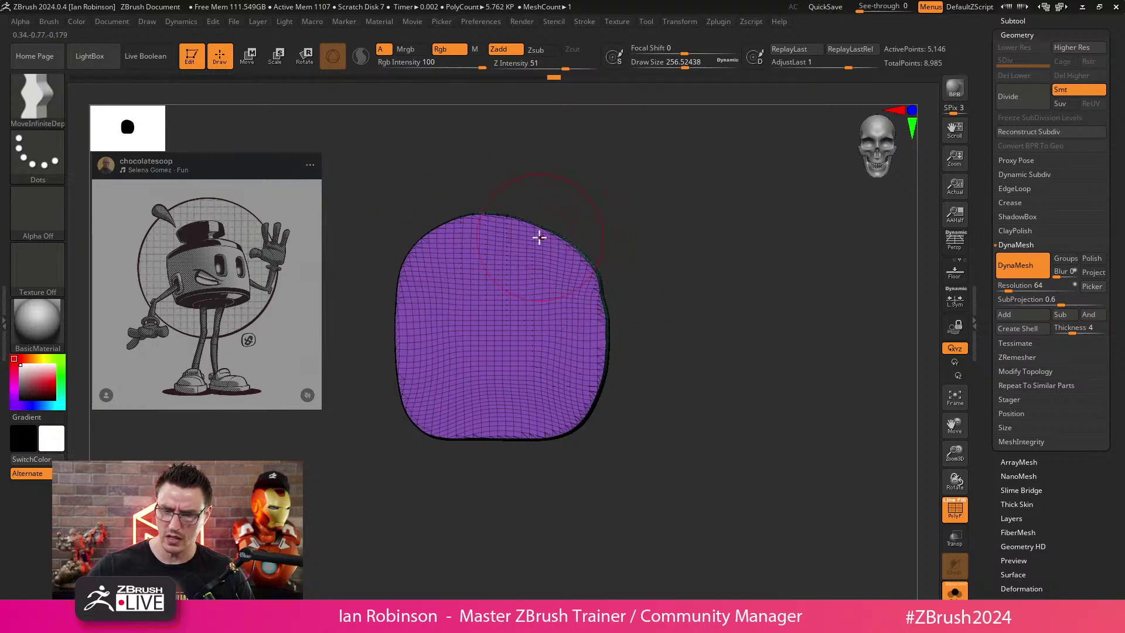
Enlarge the reference drawing in Spotlight to examine the raised hand, and shrink it back to a small image.
key("z")
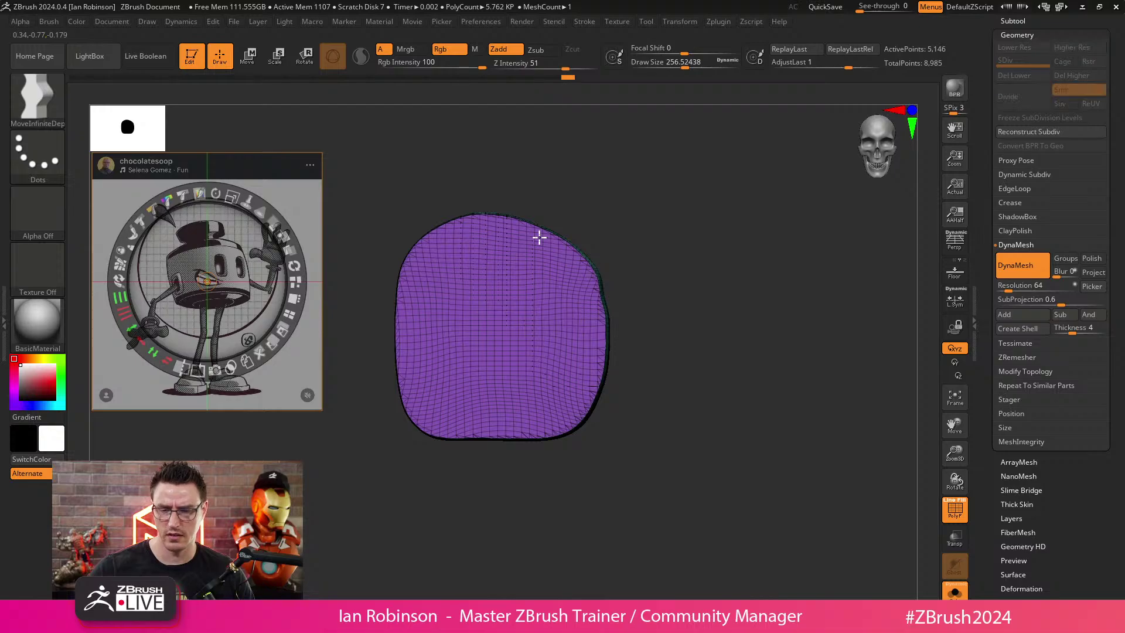
left_click_drag(242, 201, 307, 238)
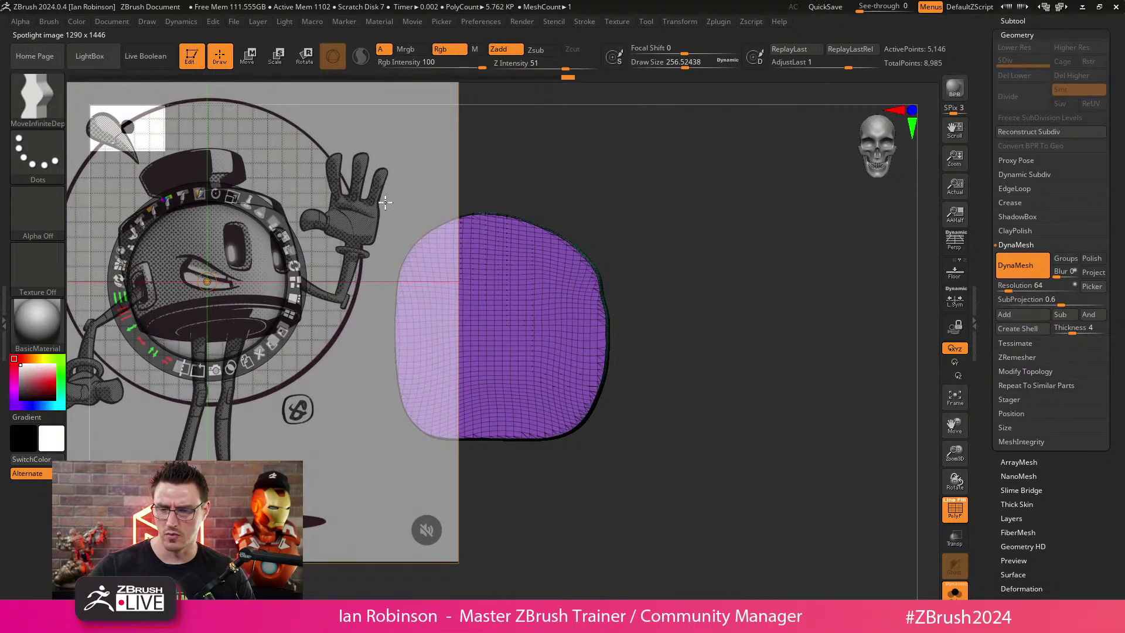
left_click_drag(229, 193, 159, 205)
key("z")
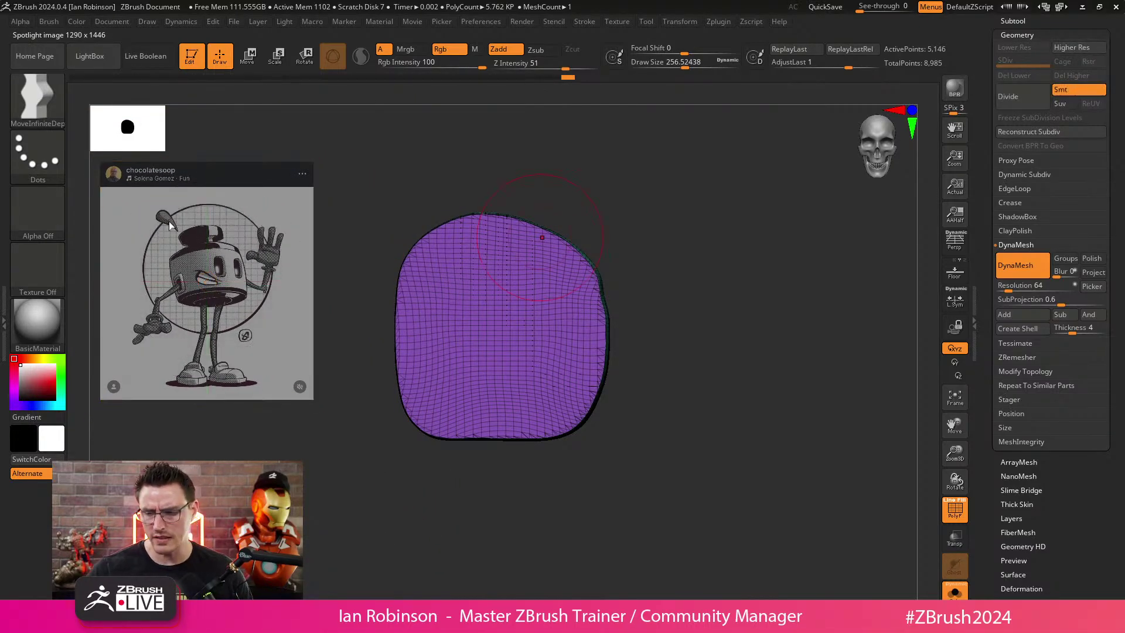
Level the palm's top edge, straighten its right side at Draw Size about 228, and re-DynaMesh the palm.
mouse_move(485, 220)
left_mouse_down()
mouse_move(485, 233)
mouse_move(436, 246)
left_mouse_up()
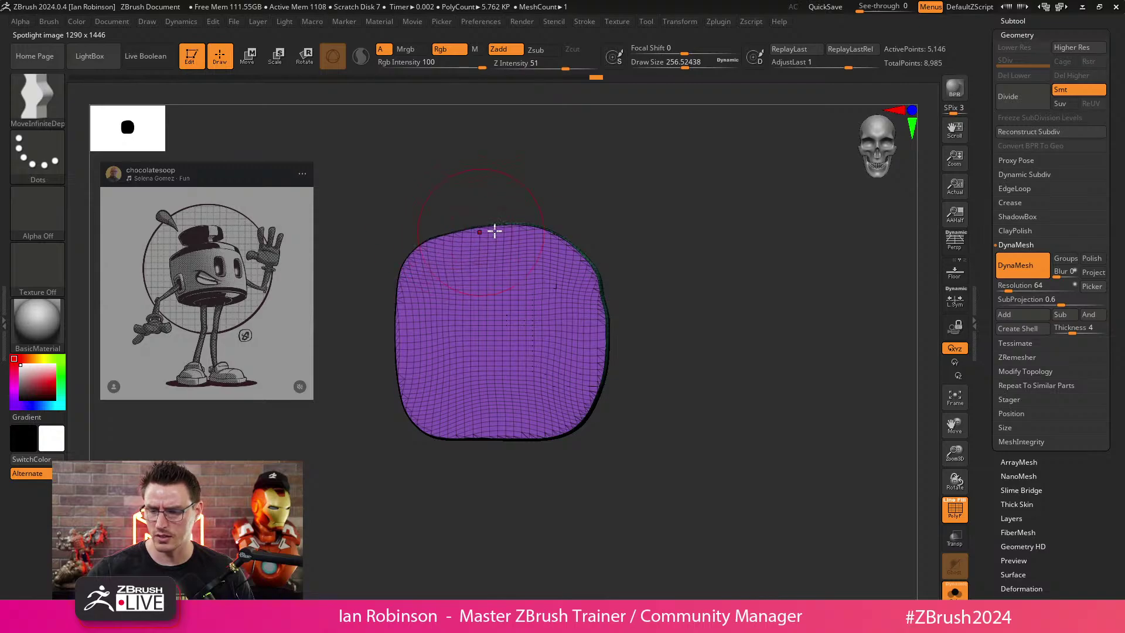
left_click_drag(527, 223, 525, 229)
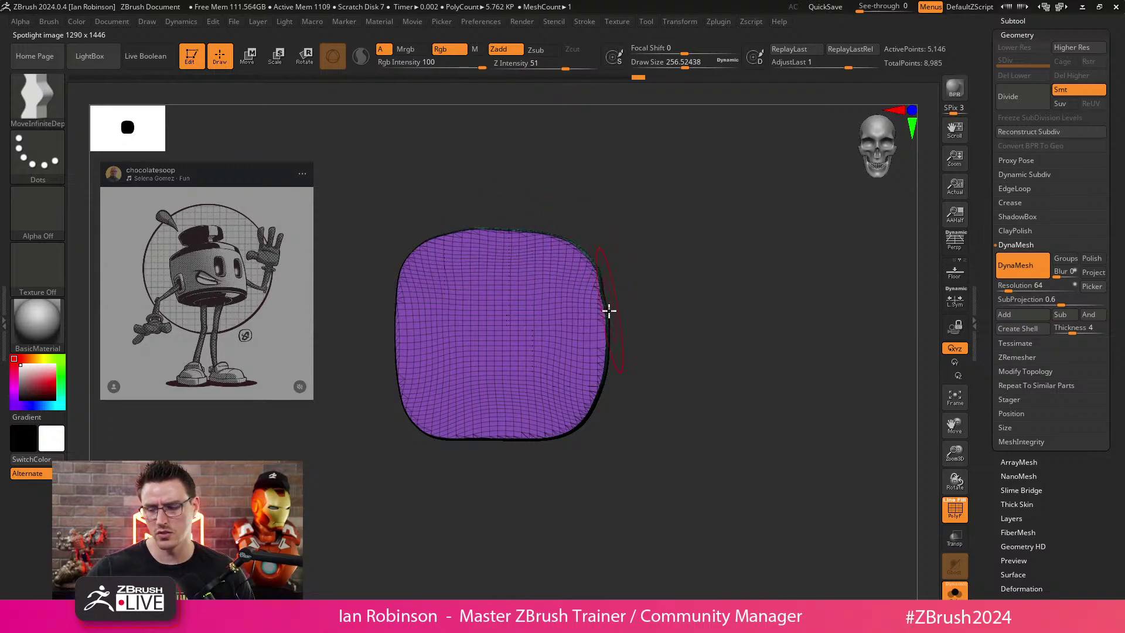
key("s")
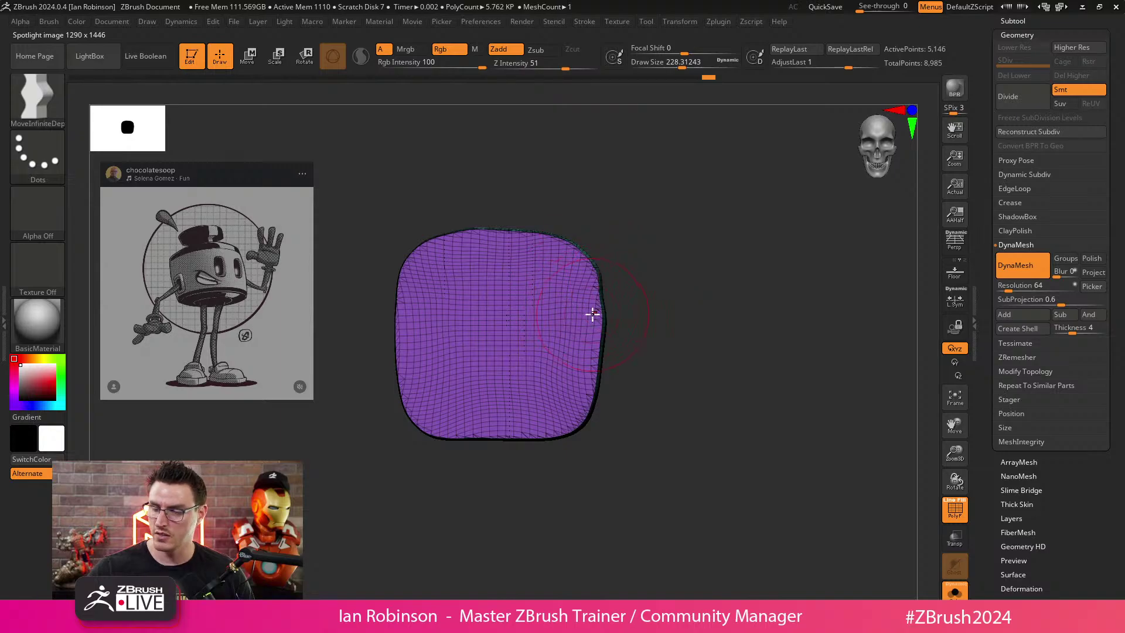
left_click_drag(597, 281, 600, 322)
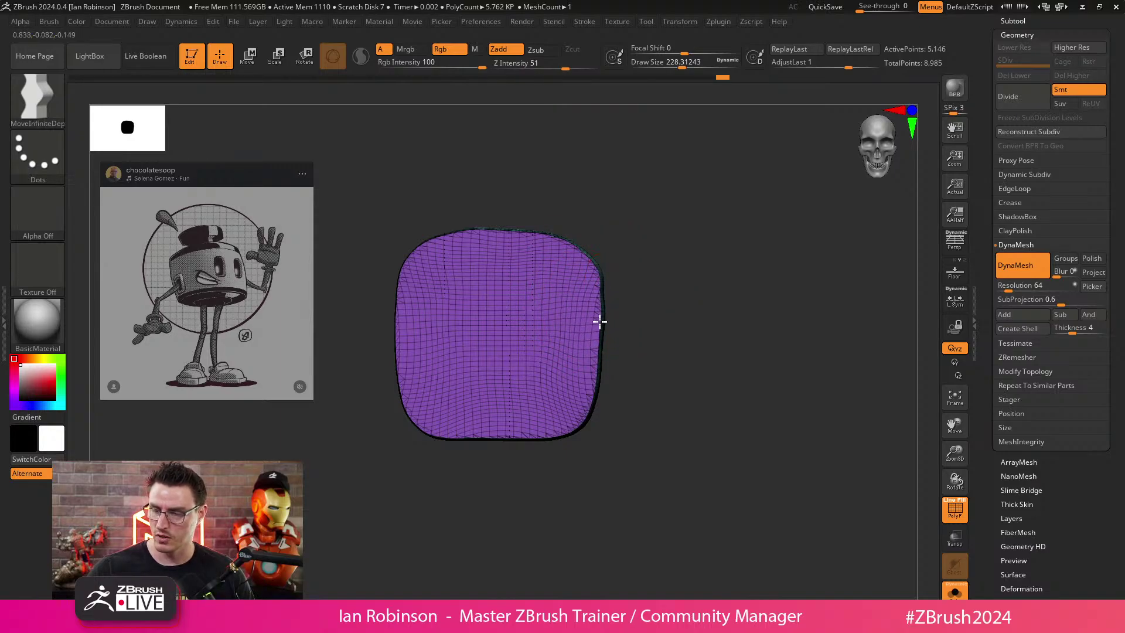
left_click_drag(664, 310, 670, 224, "ctrl")
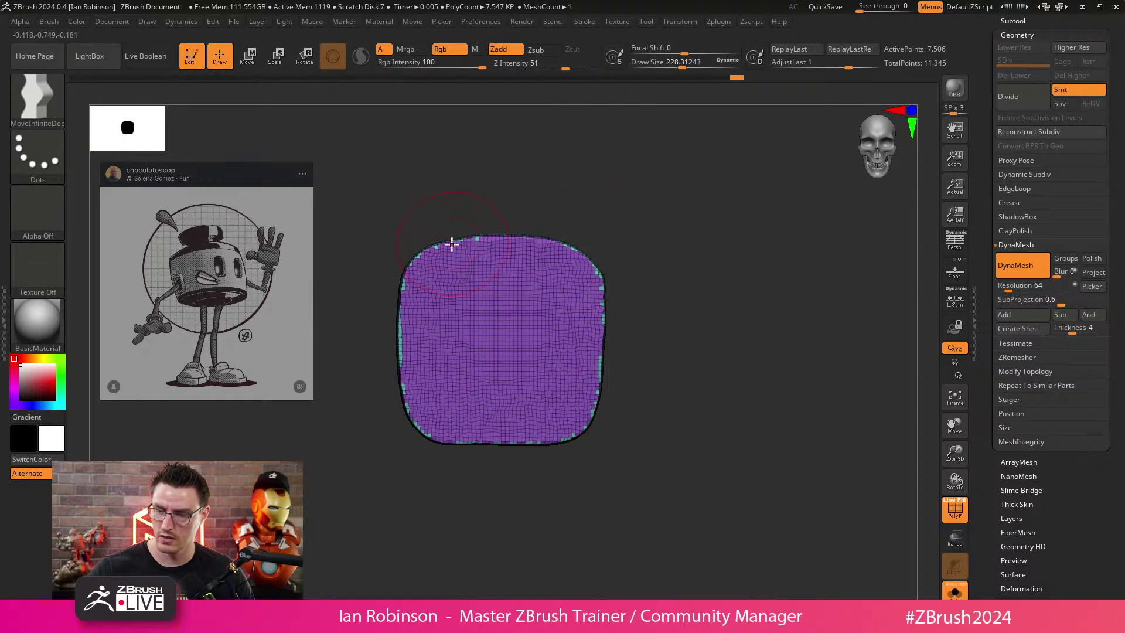
left_click_drag(709, 299, 699, 293)
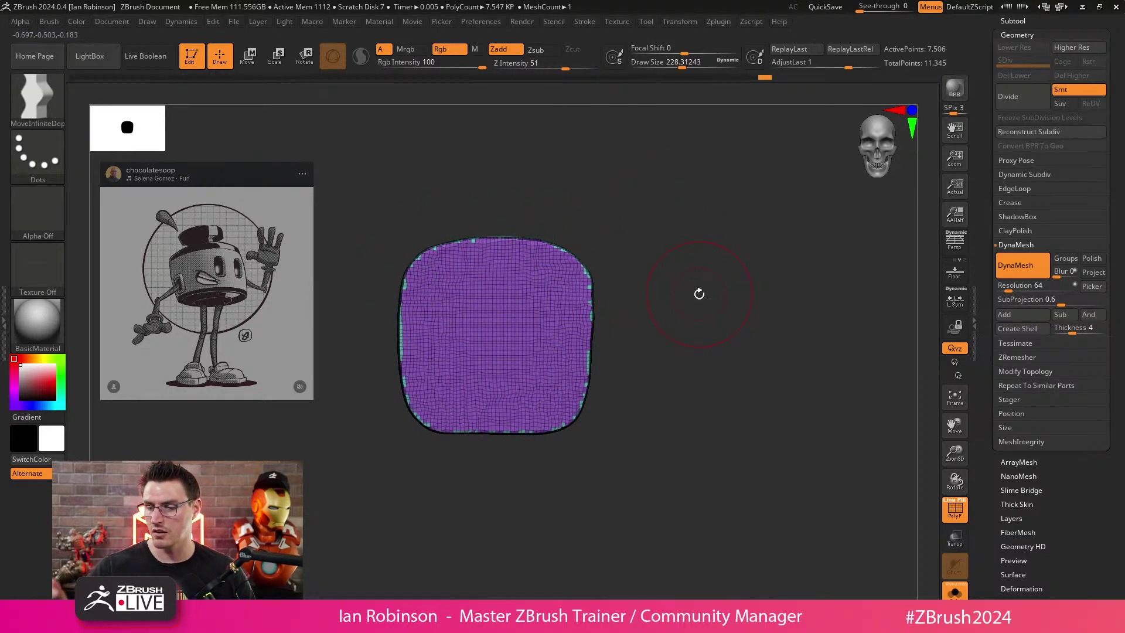
Switch to the IMM Primitives brush and pick a solid cylinder as the mesh to insert.
left_click(1030, 21)
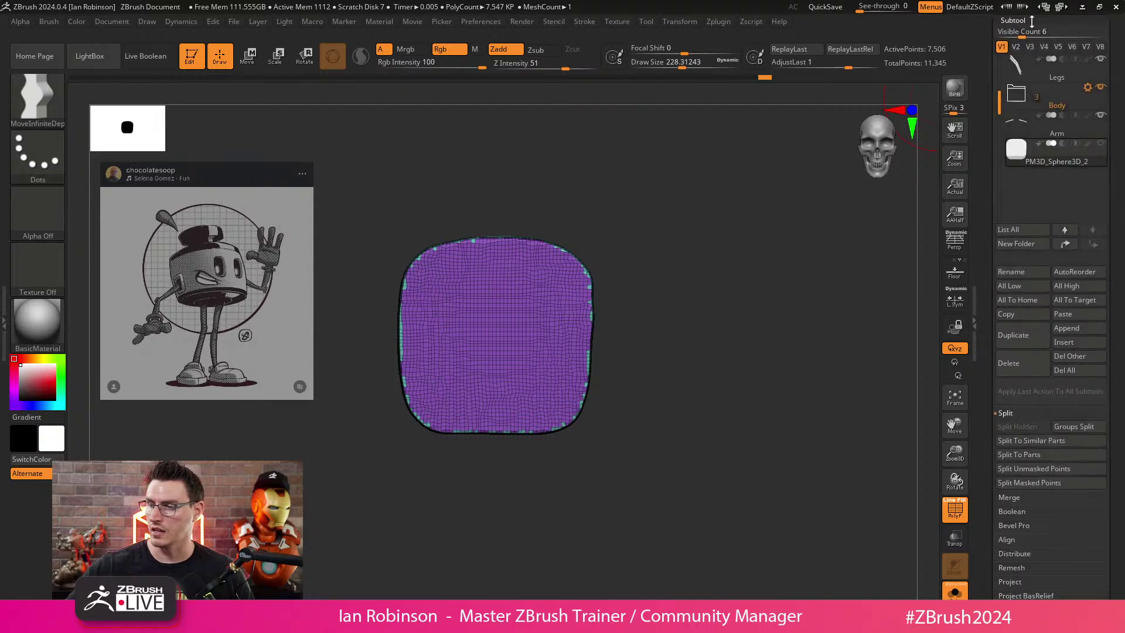
left_click(1072, 343)
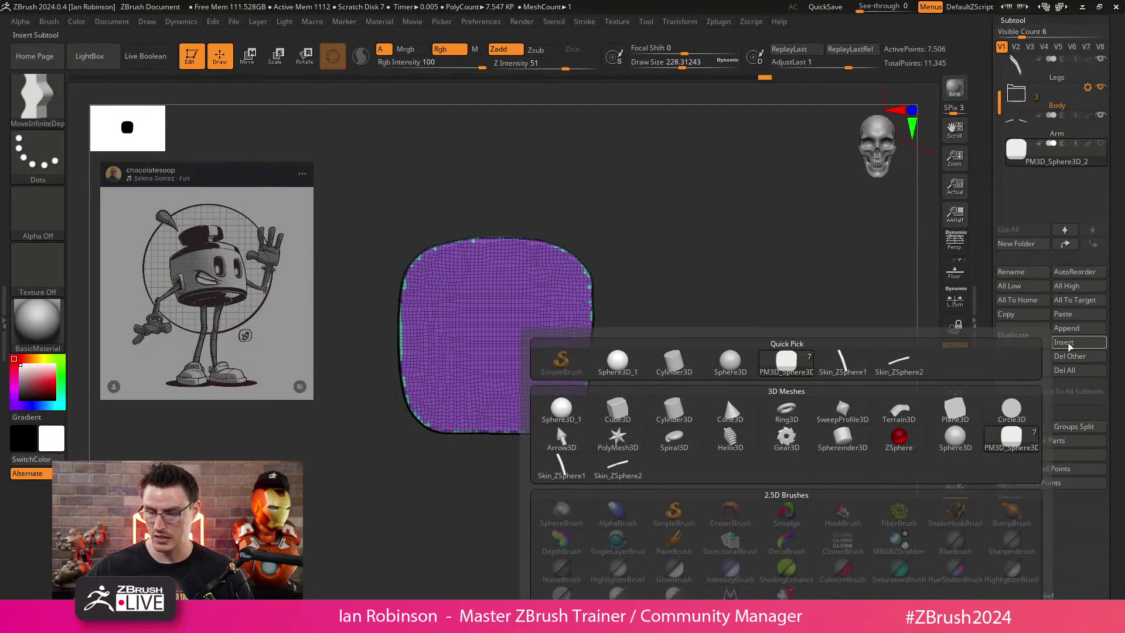
key("b")
key("i")
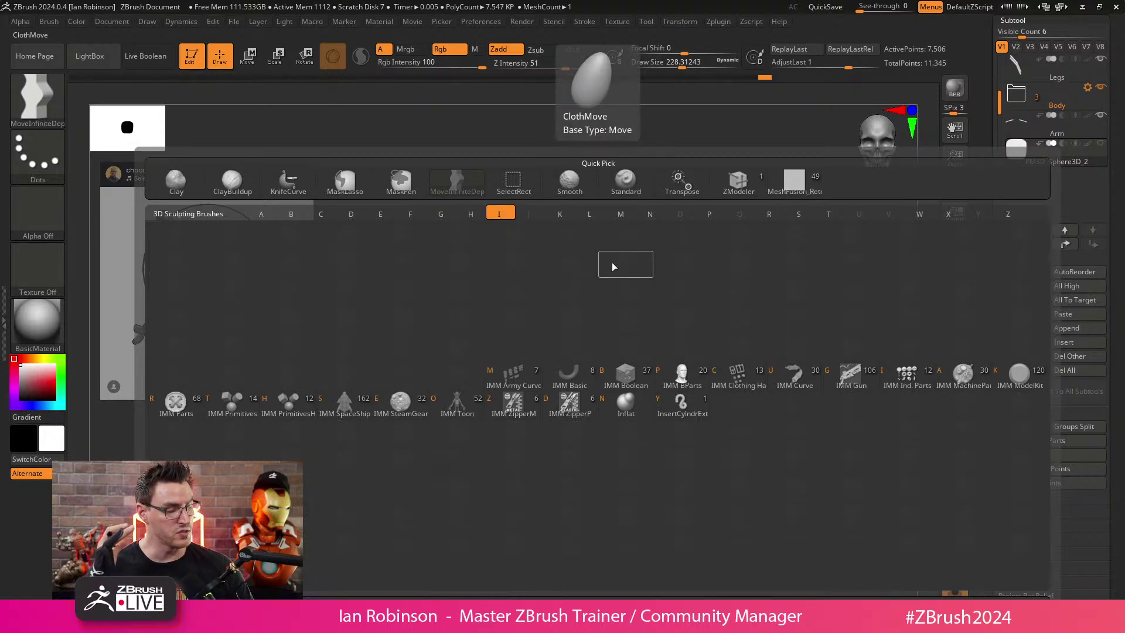
key("t")
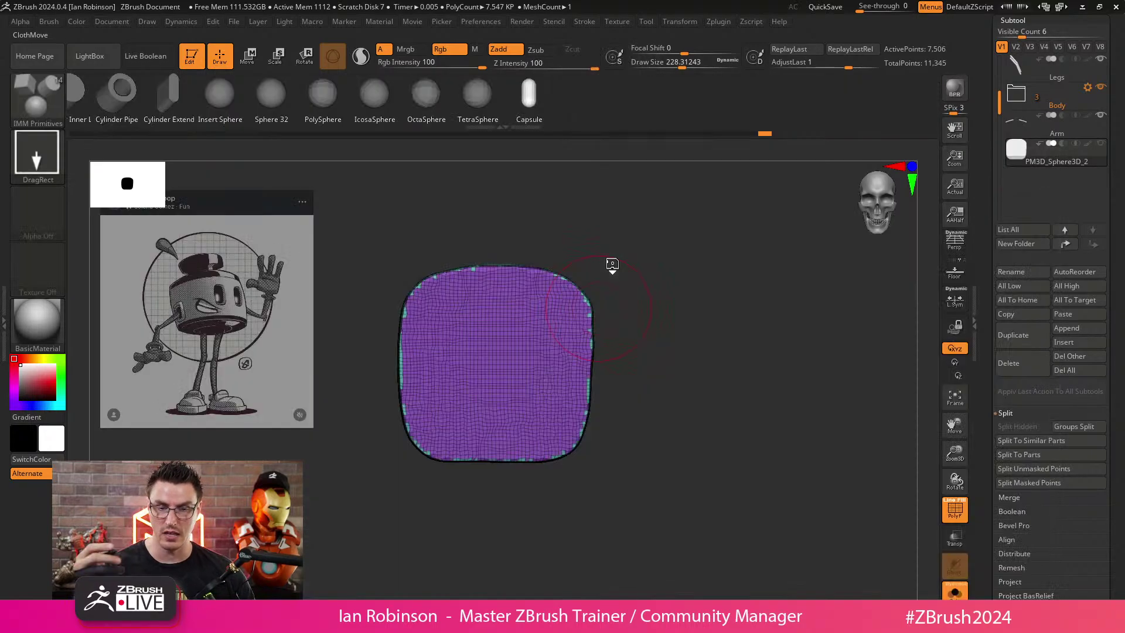
left_click_drag(612, 265, 678, 268)
left_click_drag(269, 92, 404, 84)
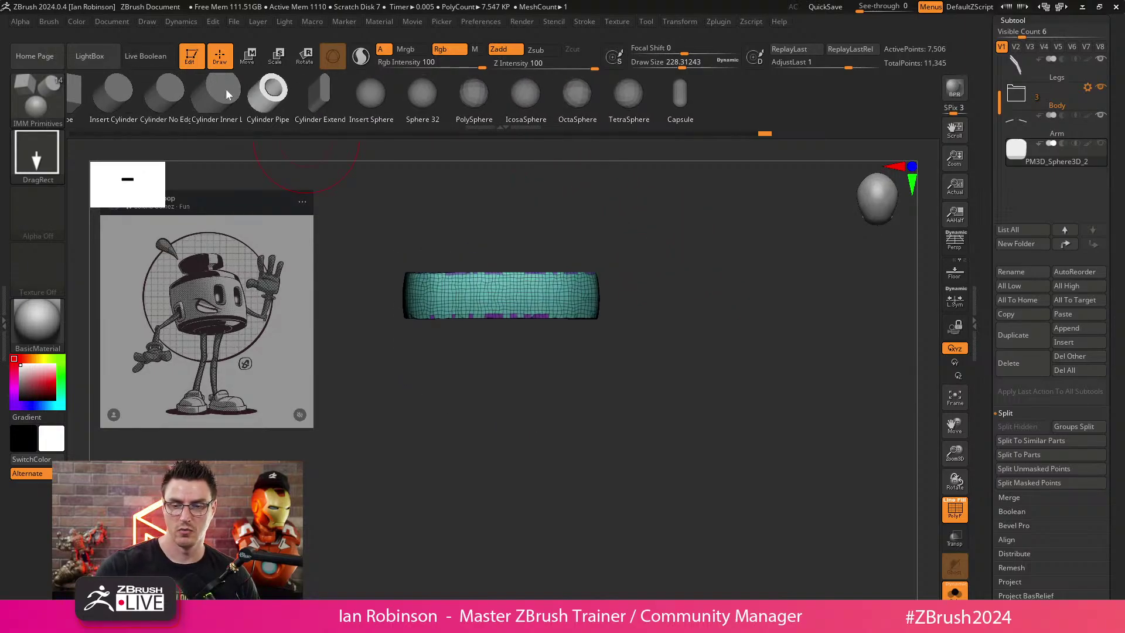
left_click_drag(181, 93, 124, 89)
Insert a cylinder at the middle of the palm's top edge with Draw Size about 145, and activate the move gizmo on it.
key("s")
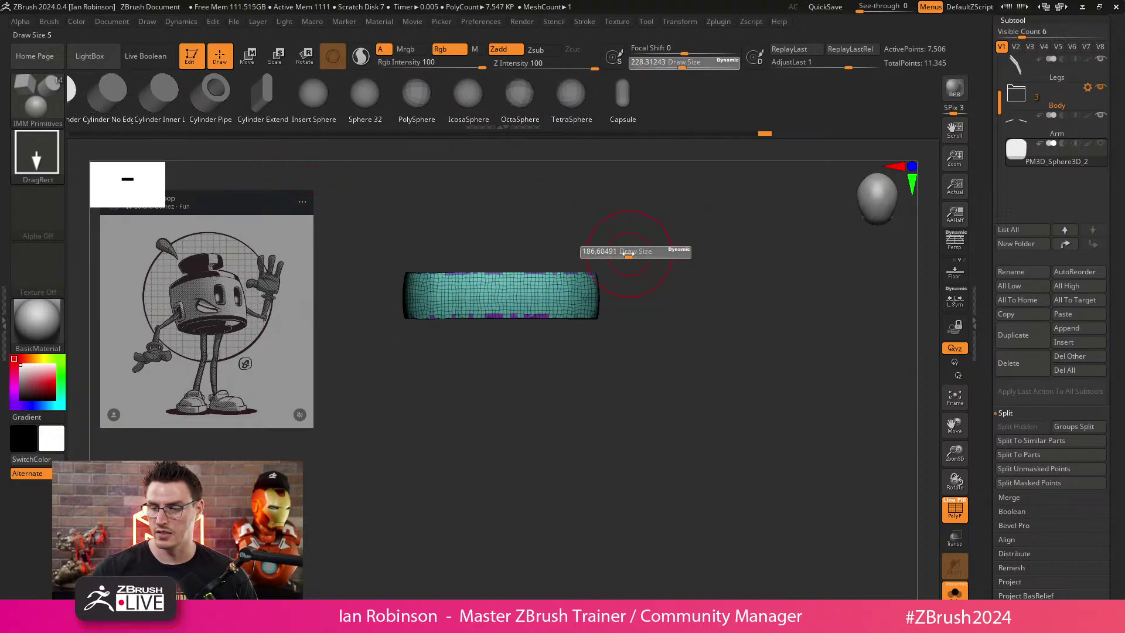
left_click_drag(626, 255, 620, 254)
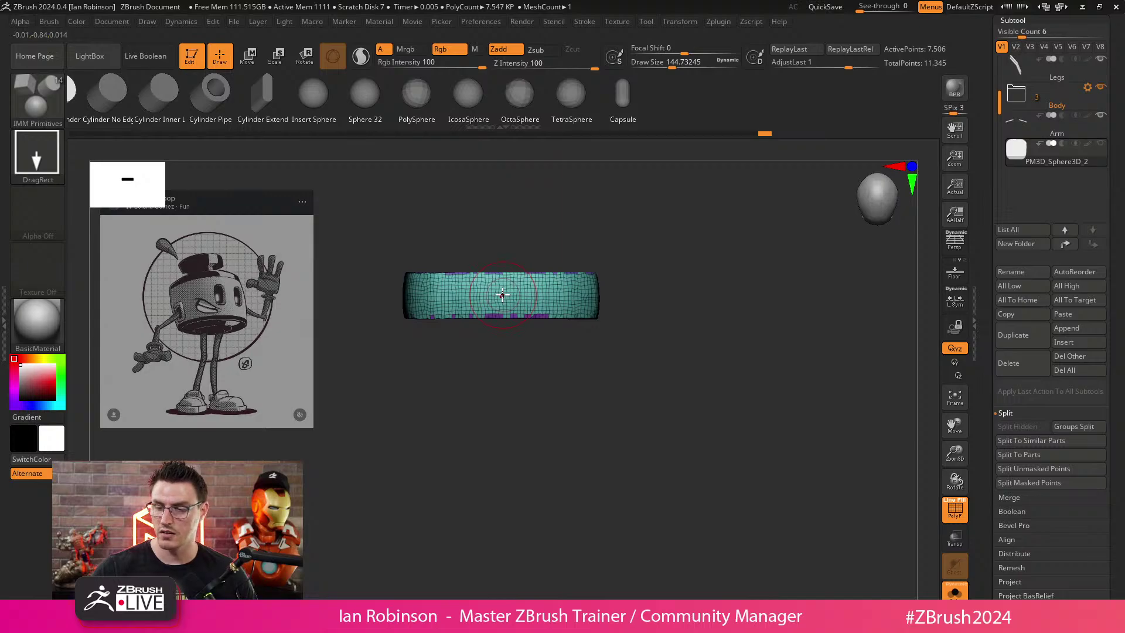
left_click_drag(502, 293, 502, 320)
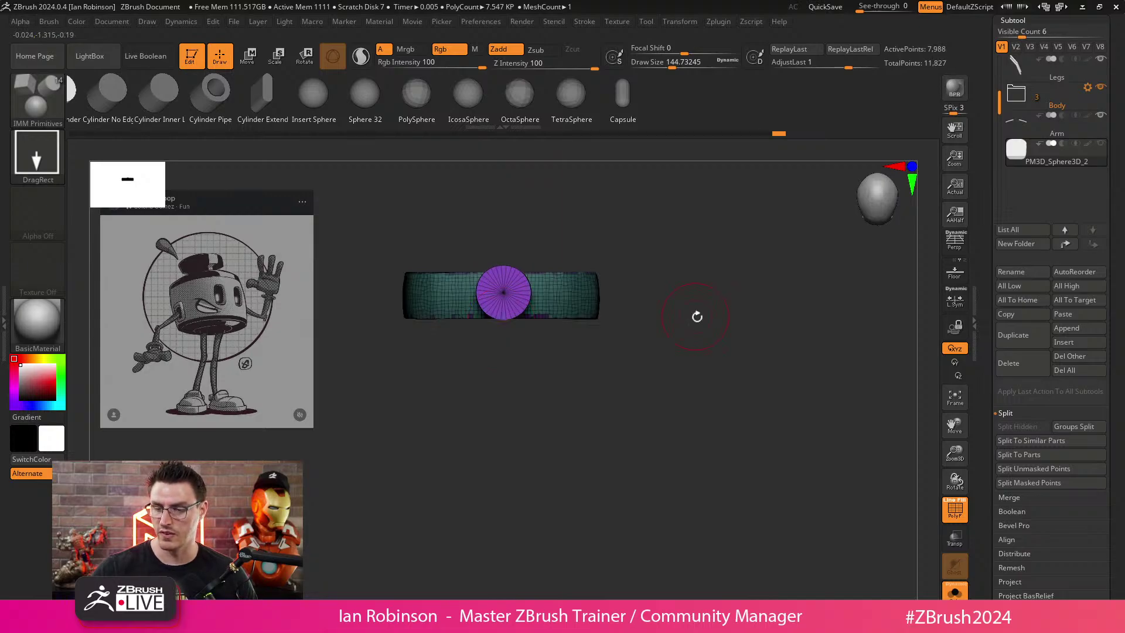
left_click_drag(697, 316, 713, 243, "shift")
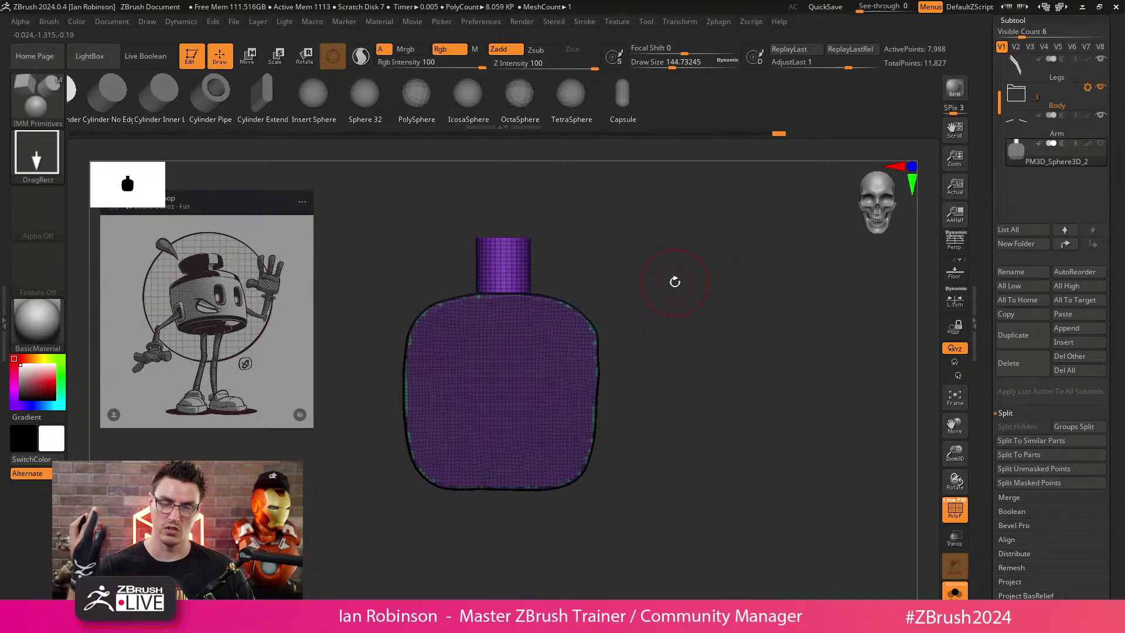
key("w")
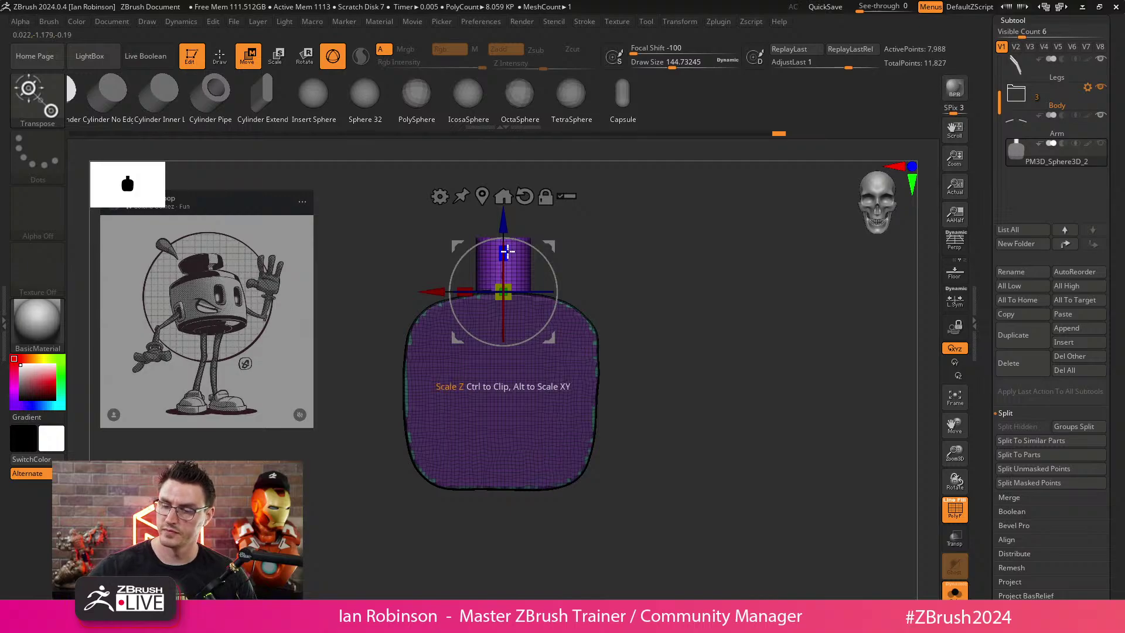
Stretch the inserted cylinder, move it in front of the palm, and resize it to span the palm's full height.
left_click_drag(507, 252, 511, 202)
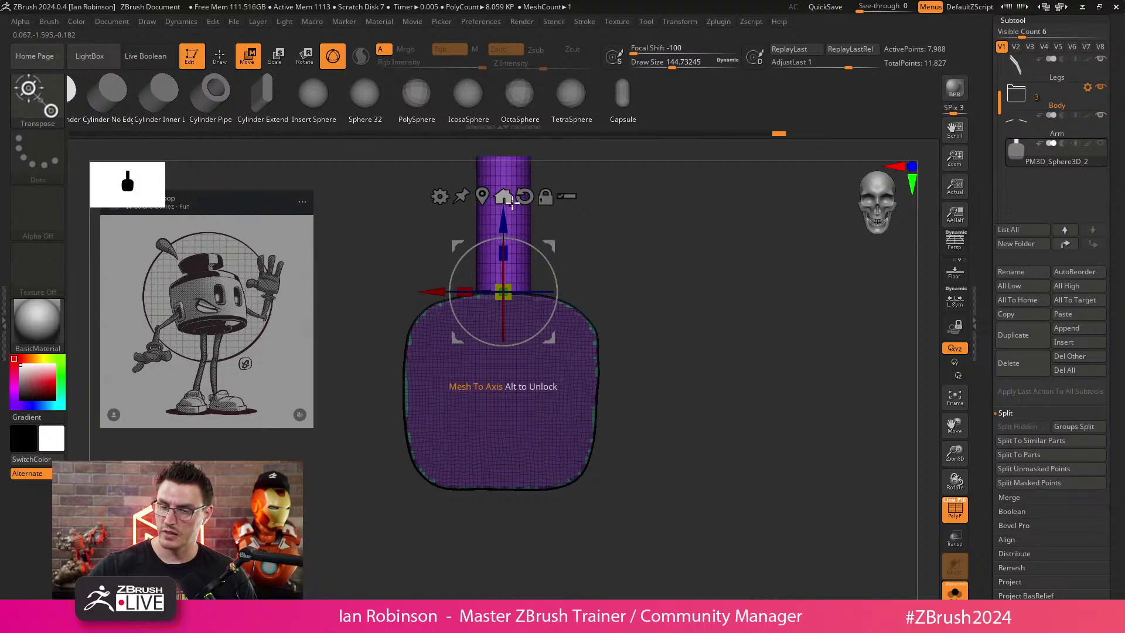
left_click_drag(664, 277, 702, 277, "alt")
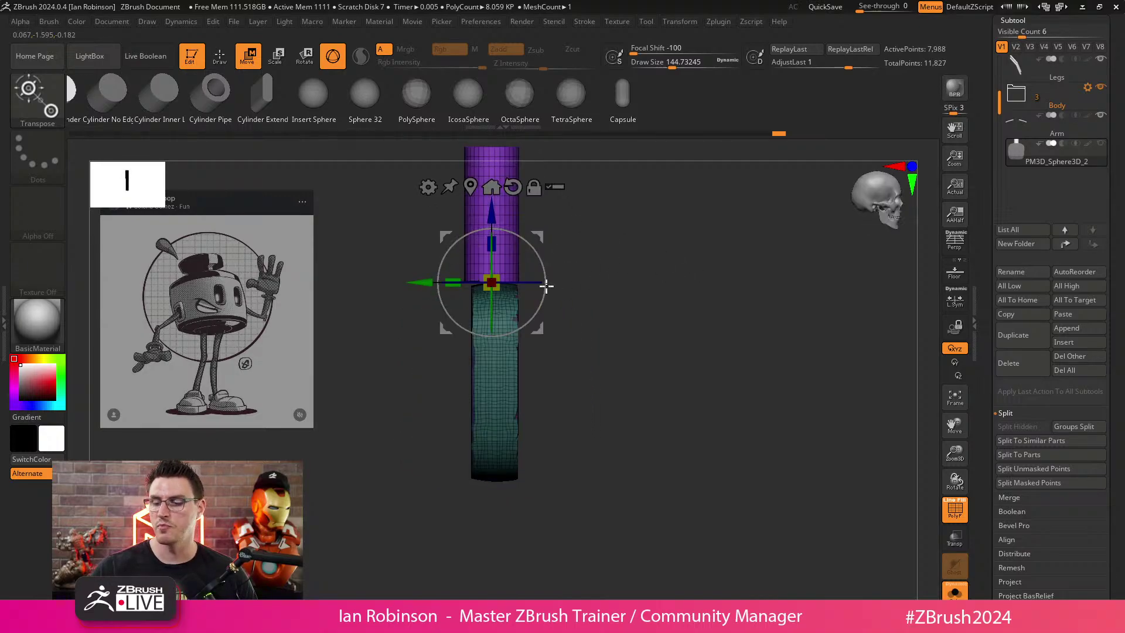
left_click_drag(491, 214, 491, 381)
left_click_drag(419, 449, 497, 449)
left_click_drag(707, 322, 665, 330, "shift")
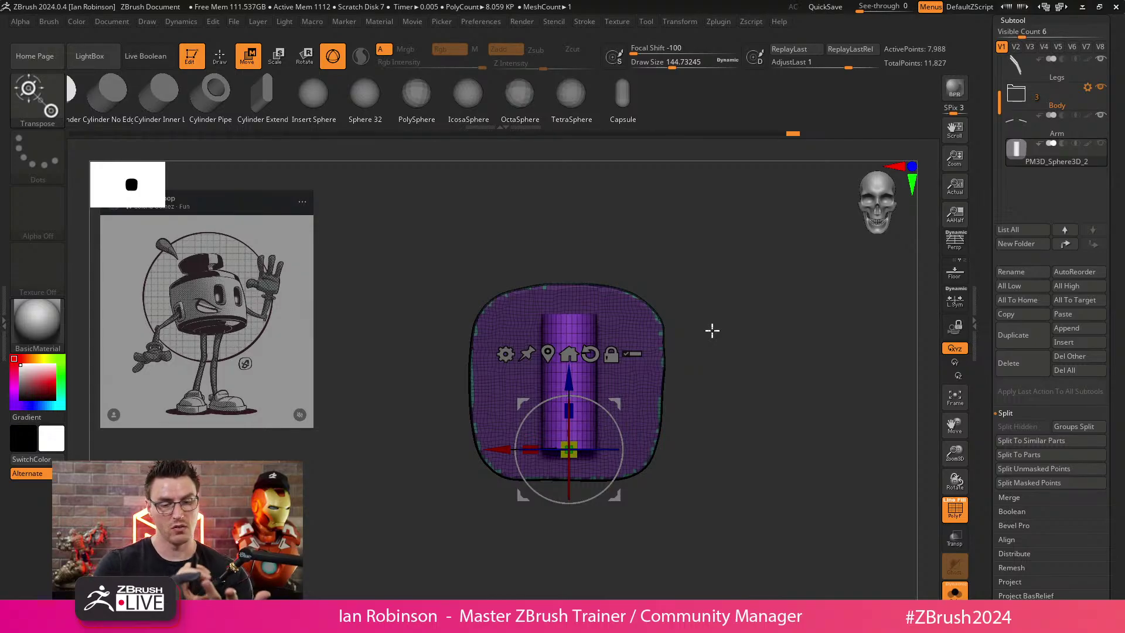
mouse_move(568, 450)
left_mouse_down()
mouse_move(575, 377)
mouse_move(572, 464)
mouse_move(575, 439)
left_mouse_up()
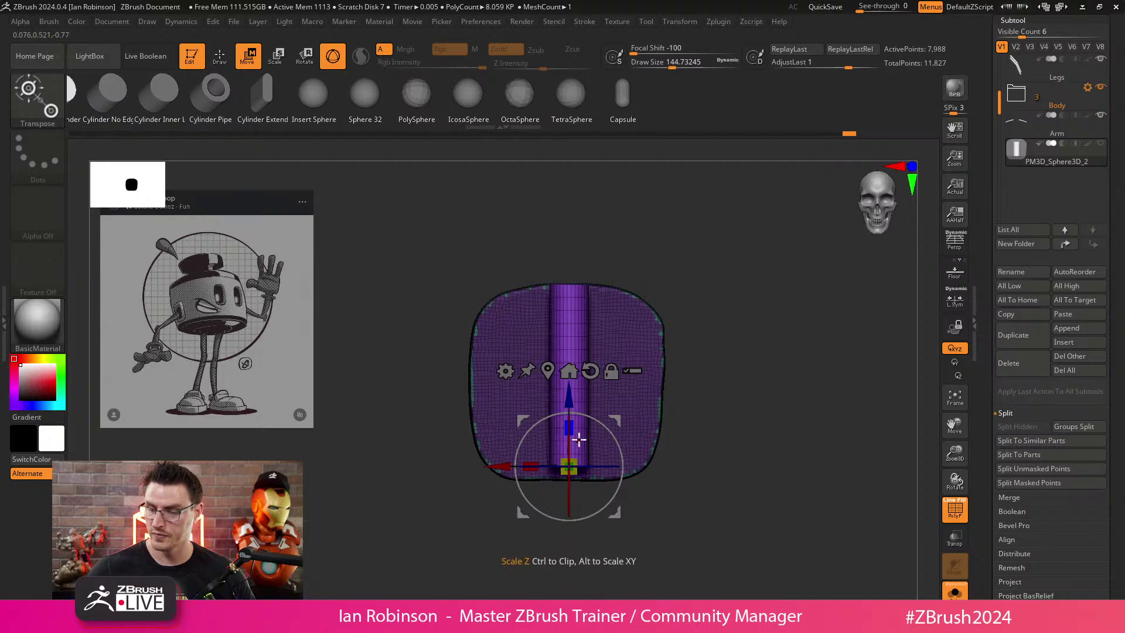
Move the cylinder up and back in line with the palm's thickness so it stands on the palm's top edge.
left_click_drag(674, 328, 786, 316, "shift")
left_click_drag(574, 384, 568, 263)
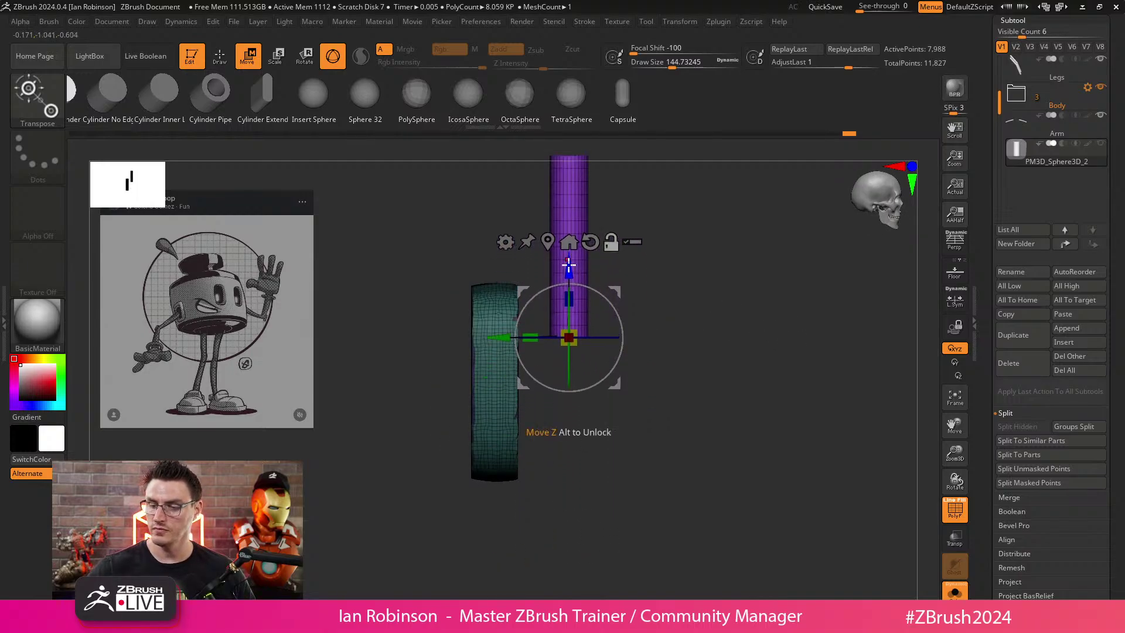
left_click_drag(516, 478, 452, 431)
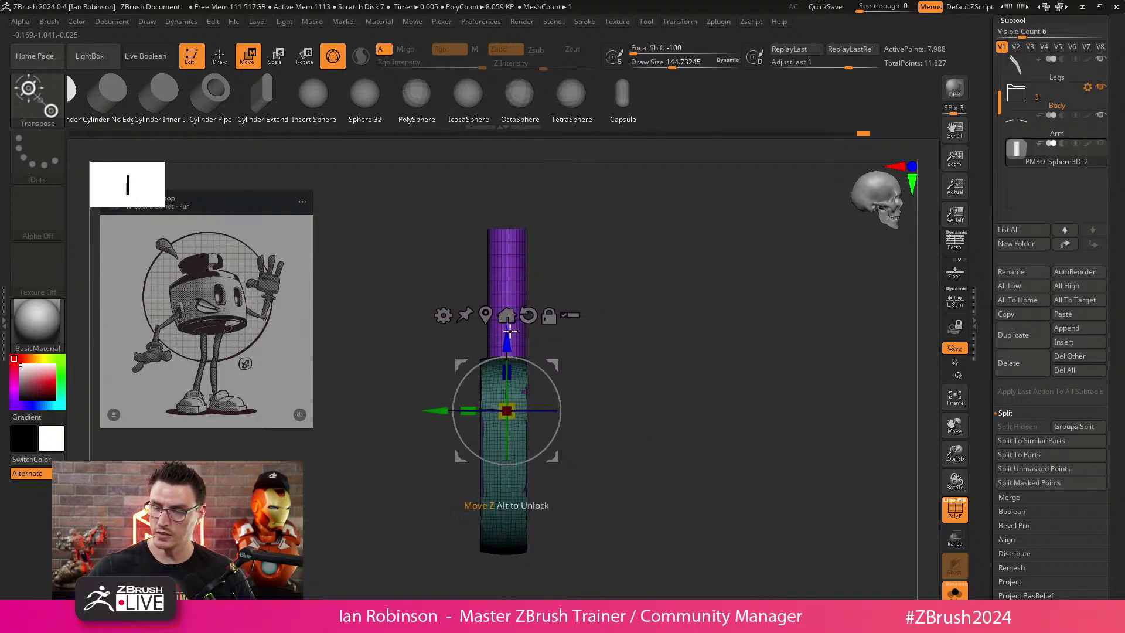
left_click_drag(509, 339, 510, 293)
left_click_drag(580, 267, 700, 280, "shift")
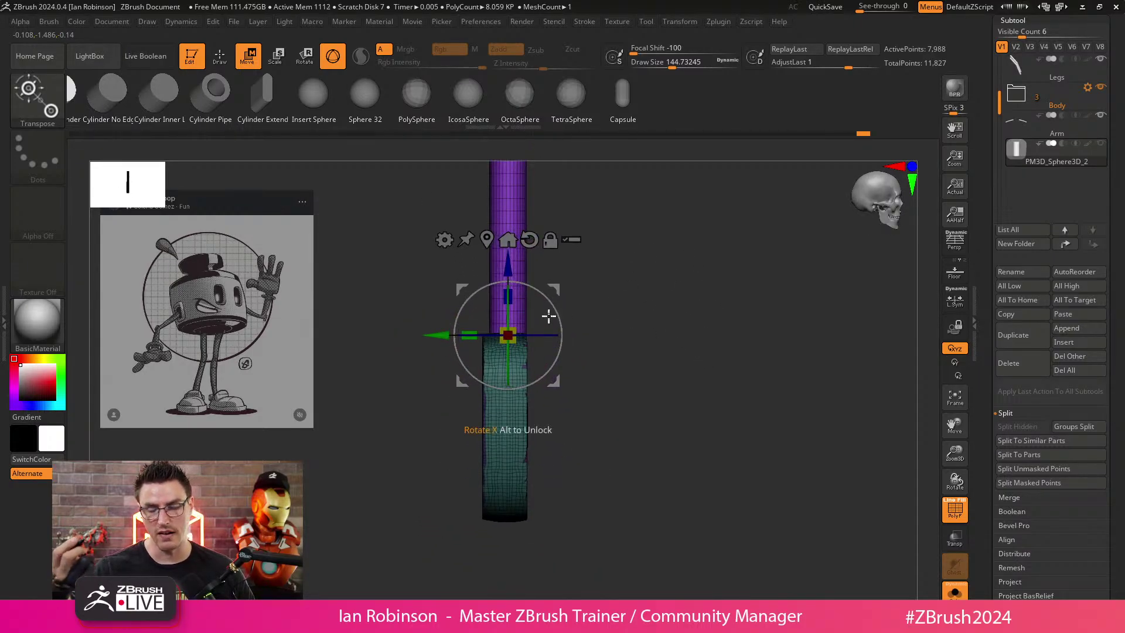
mouse_move(592, 293)
left_mouse_down("shift")
mouse_move(631, 272)
mouse_move(625, 258)
left_mouse_up("shift")
Centre the gizmo on the finger cylinder and thicken it to match the palm's depth.
key("q")
scroll(660, 258, "down", 3)
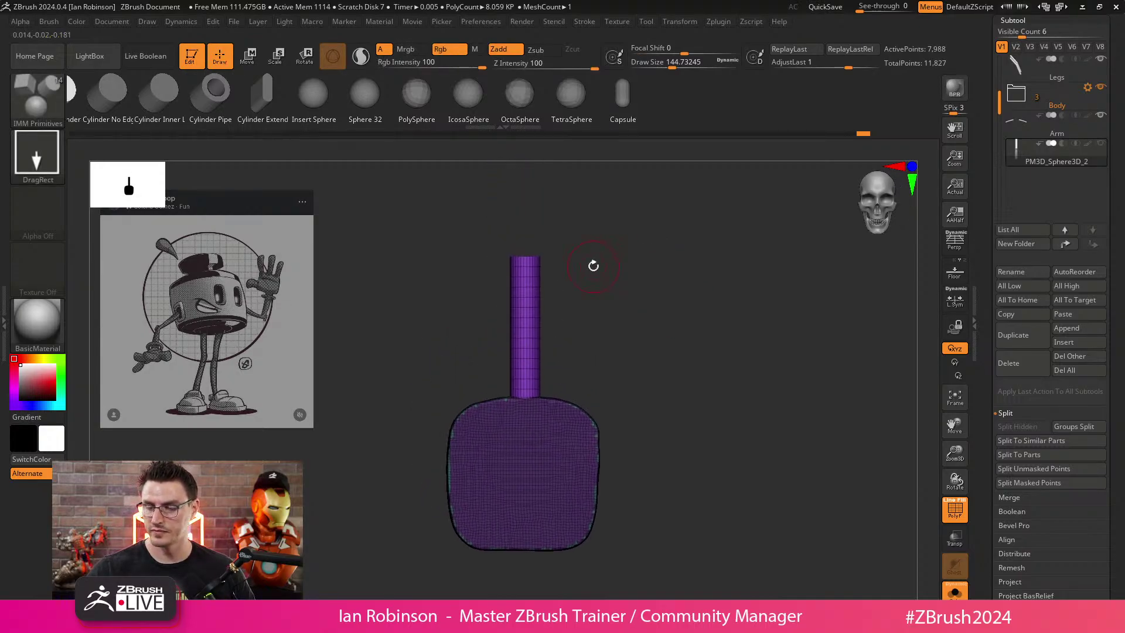
key("w")
mouse_move(535, 329)
left_mouse_down()
mouse_move(527, 314)
mouse_move(576, 329)
left_mouse_up()
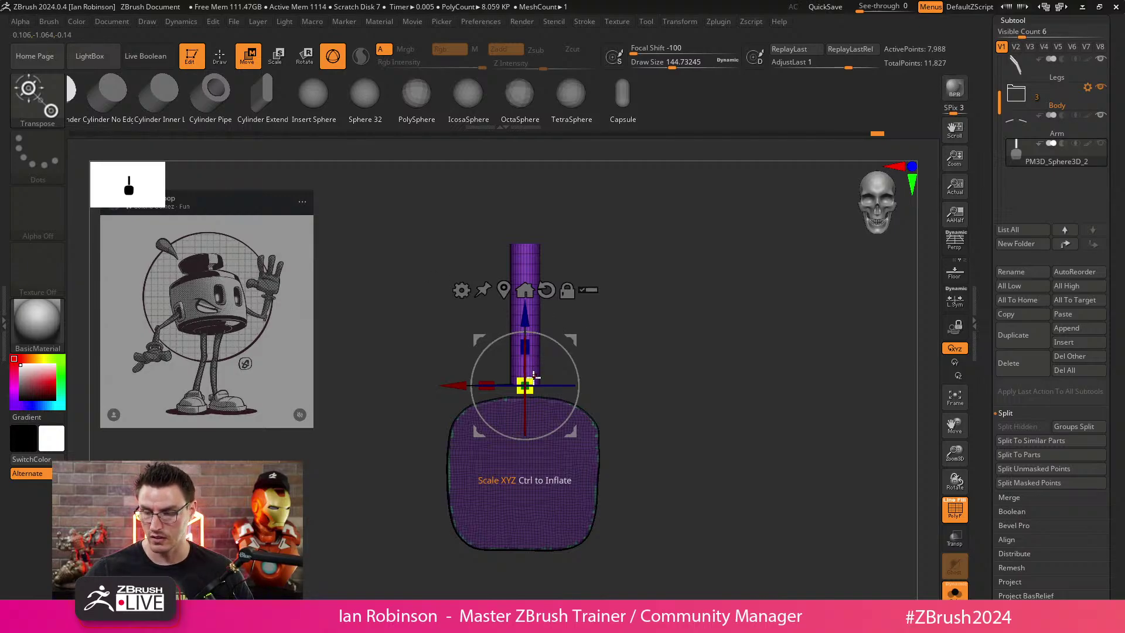
left_click(514, 302)
scroll(668, 304, "up", 2)
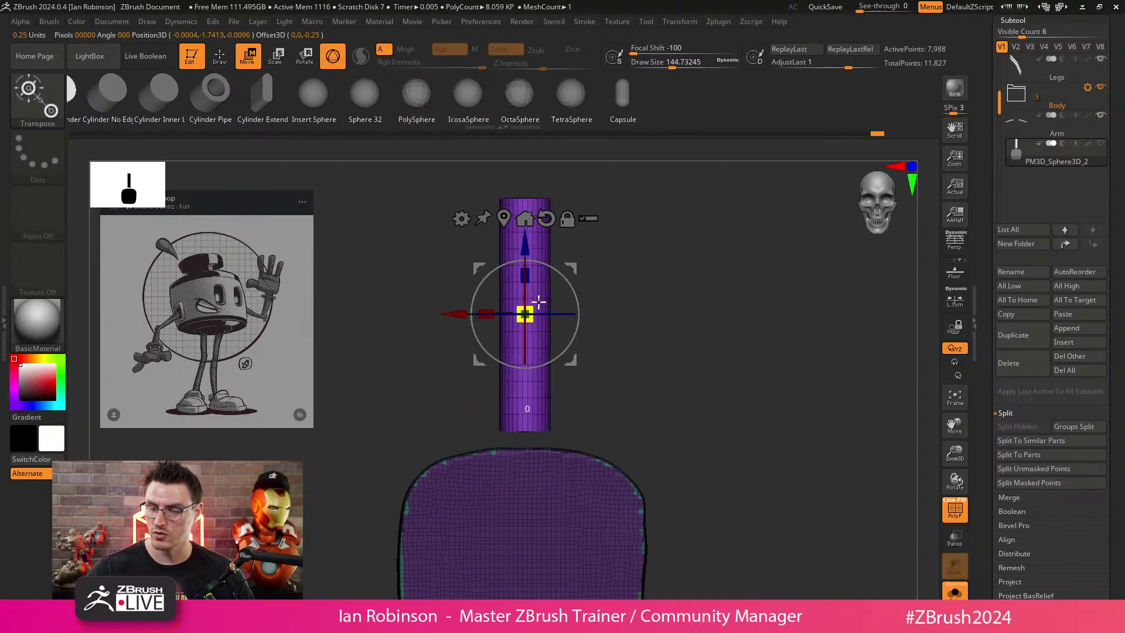
left_click_drag(538, 302, 560, 281)
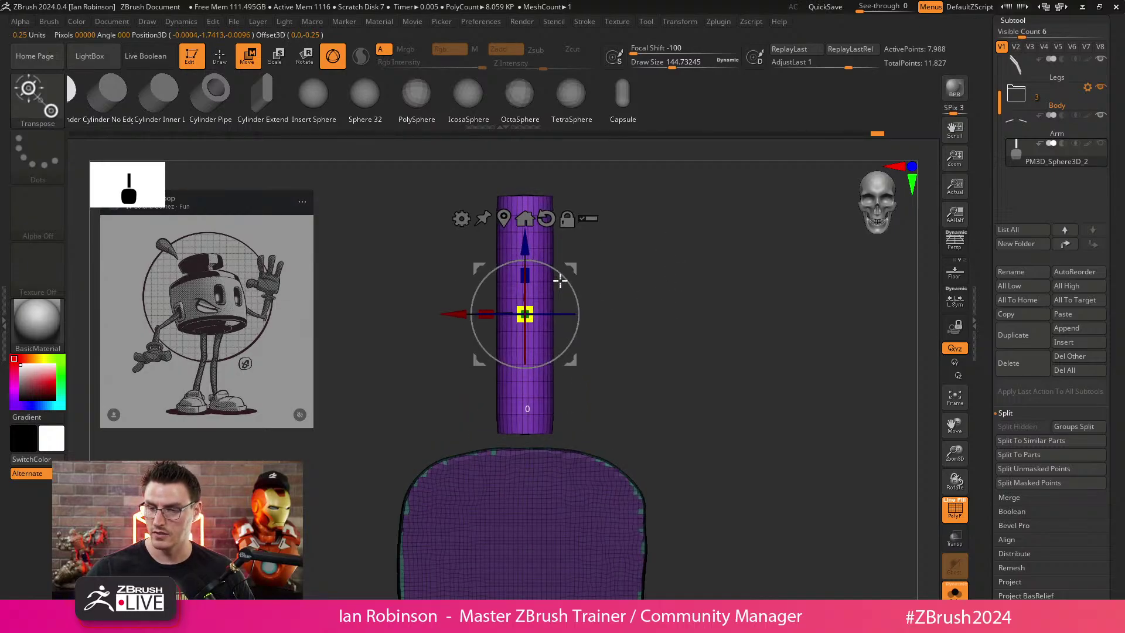
left_click_drag(665, 276, 620, 309, "shift")
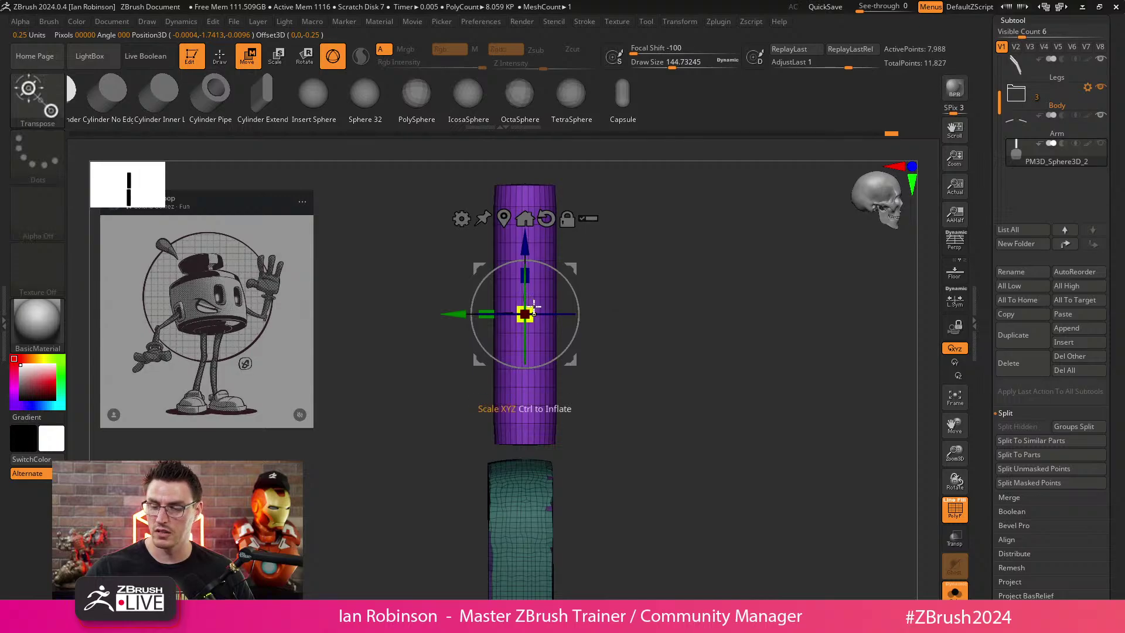
left_click_drag(533, 305, 541, 298)
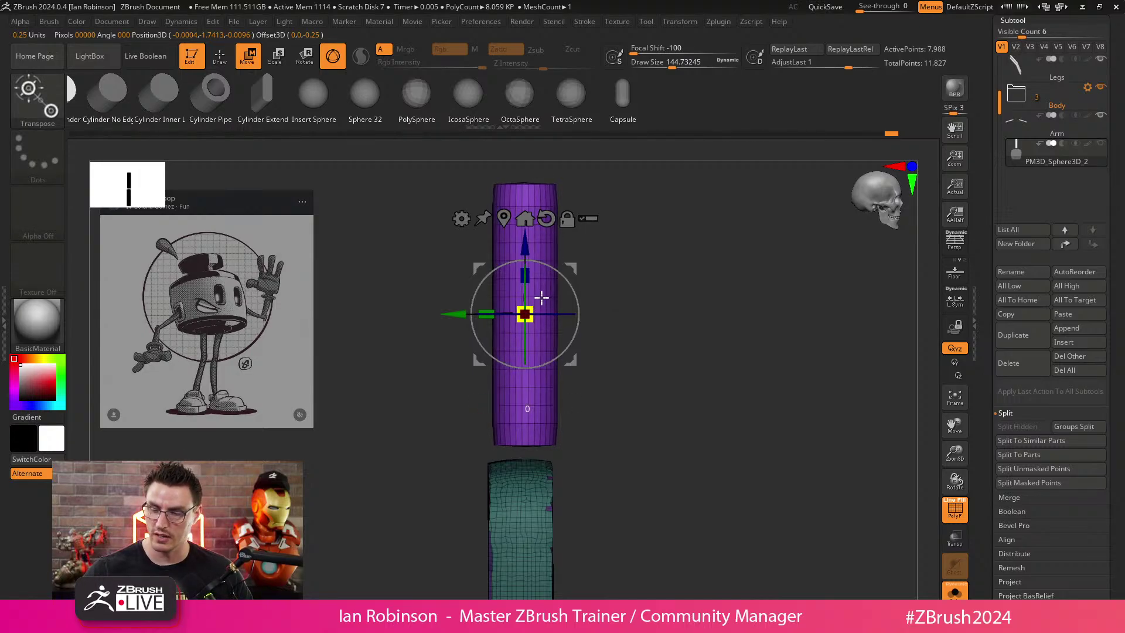
Lower the finger cylinder onto the palm's top edge and fine-tune its overall size.
left_click_drag(525, 246, 525, 270)
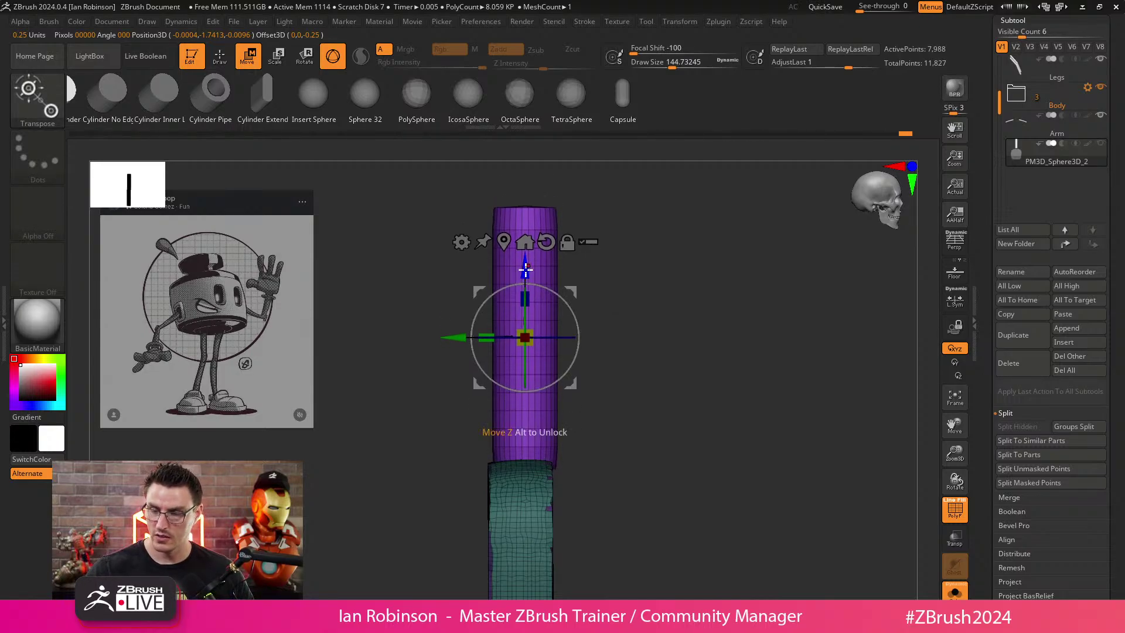
left_click_drag(591, 311, 671, 314, "shift")
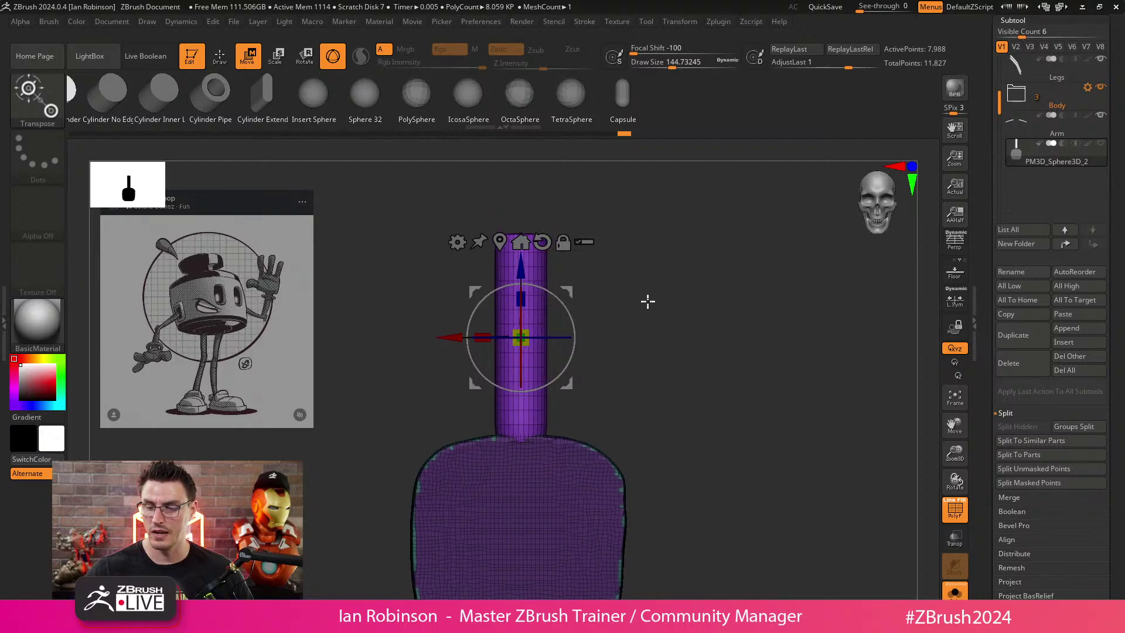
left_click_drag(523, 335, 534, 317)
left_click_drag(674, 325, 675, 274, "alt")
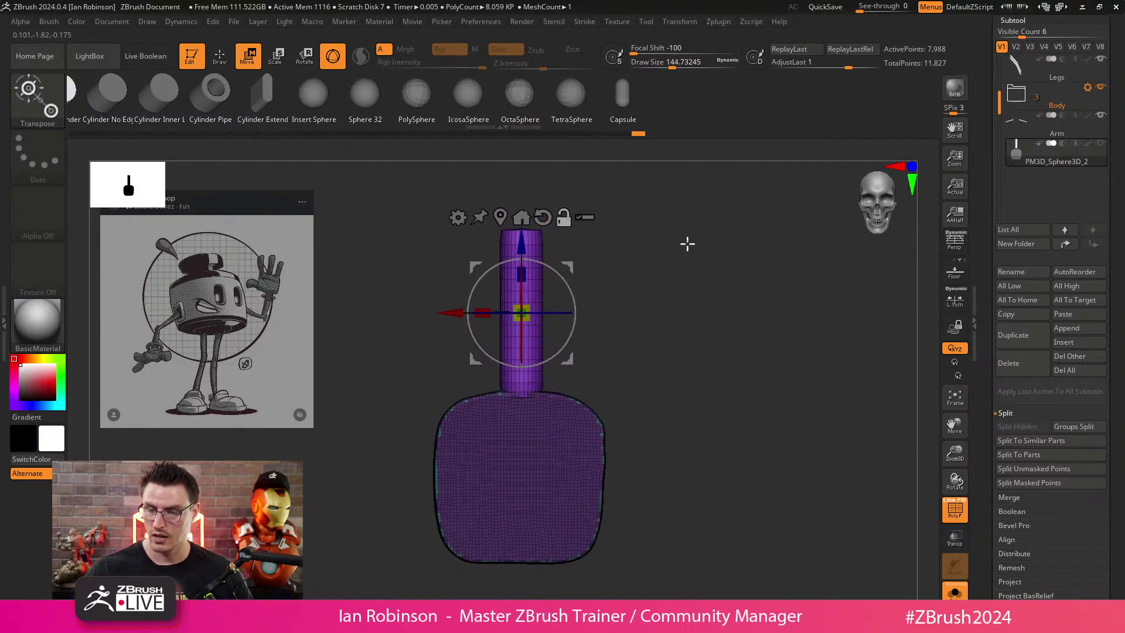
Duplicate the middle finger to the palm's upper-left corner and tilt the copy outward.
key("ctrl")
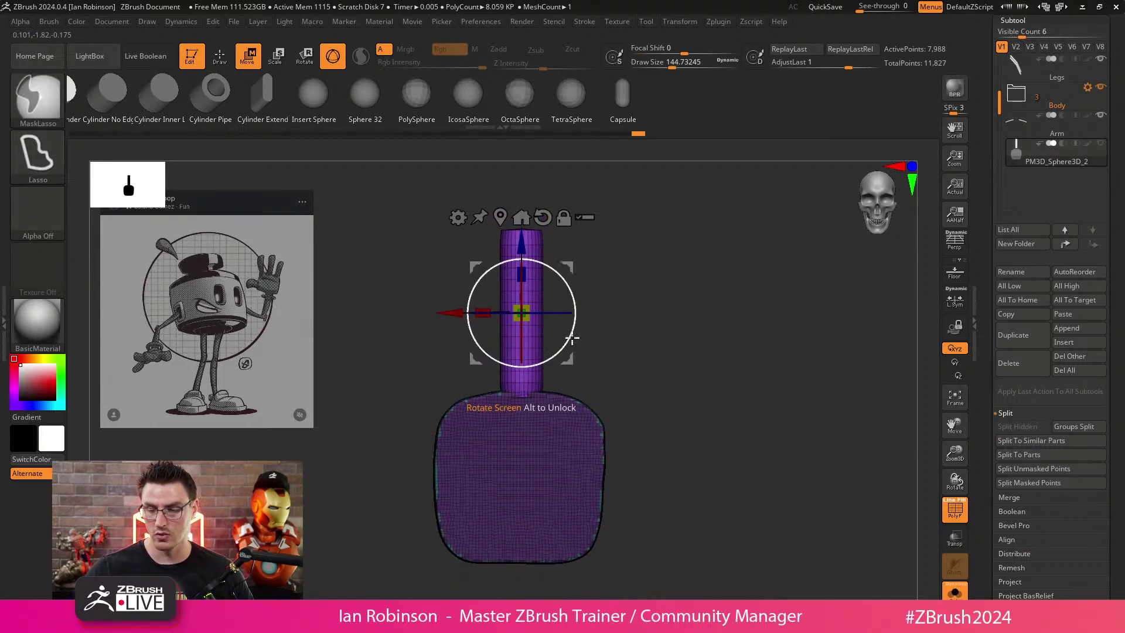
left_click_drag(445, 312, 361, 313, "ctrl")
mouse_move(485, 347)
left_mouse_down()
mouse_move(481, 311)
mouse_move(495, 381)
mouse_move(495, 331)
left_mouse_up()
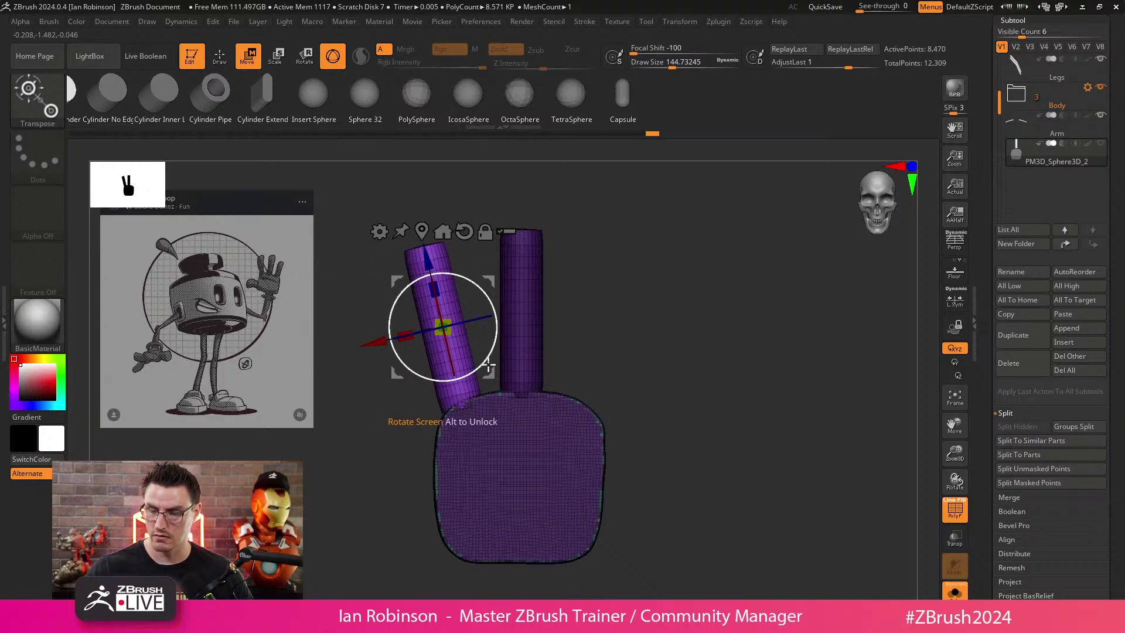
left_click_drag(489, 366, 491, 370)
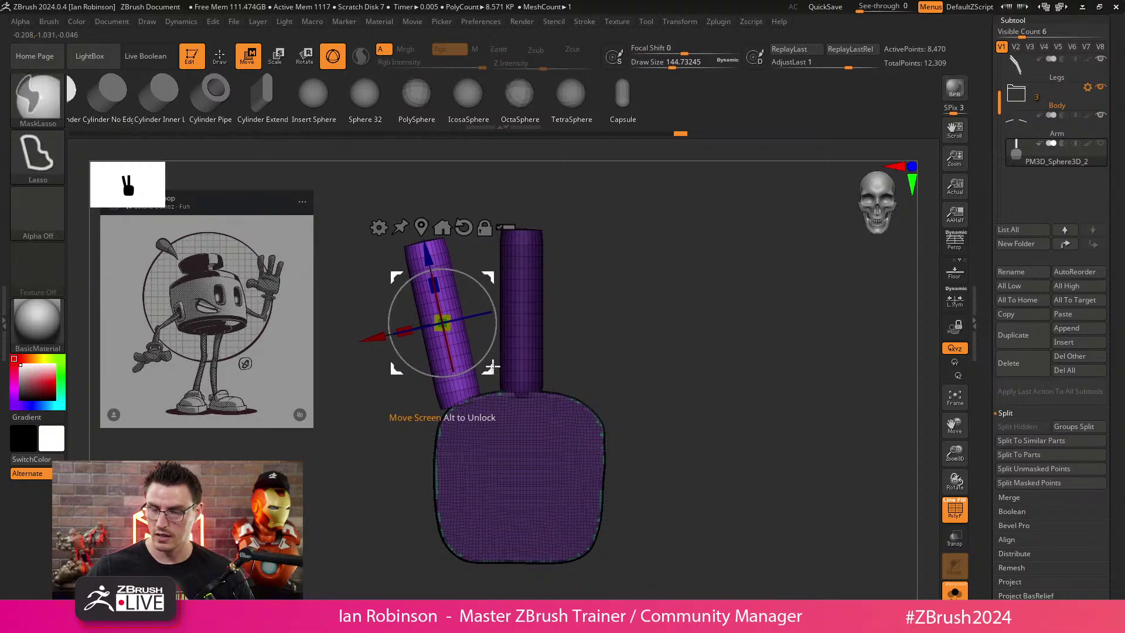
Duplicate the left finger to the palm's upper-right corner, scale the copy smaller, and tilt it outward.
left_click_drag(382, 337, 581, 296, "ctrl")
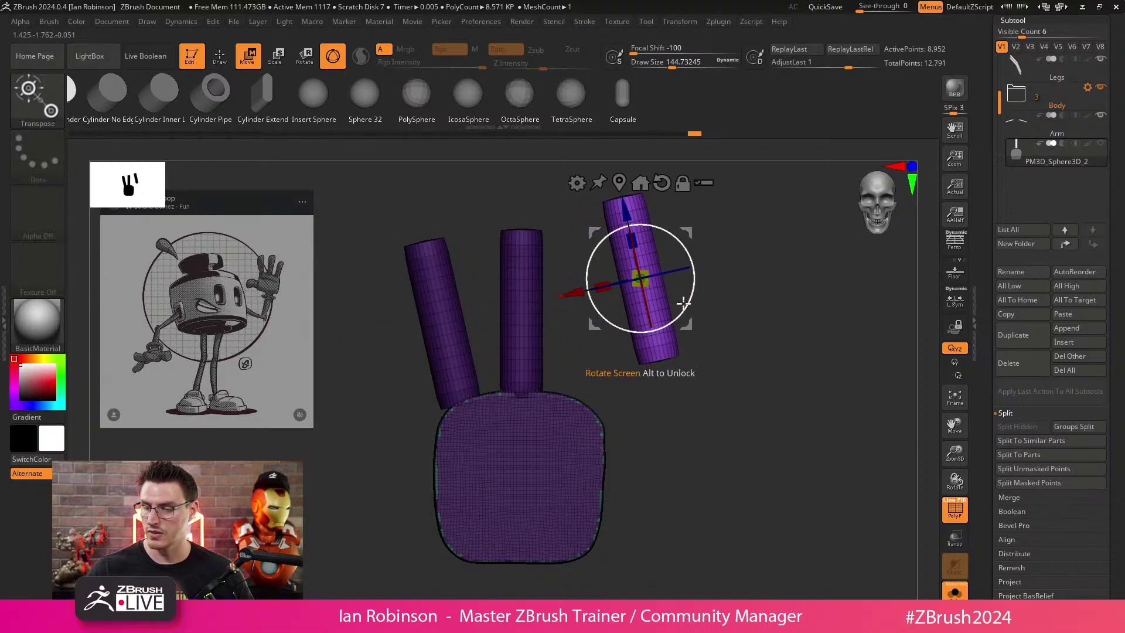
left_click_drag(640, 278, 645, 271)
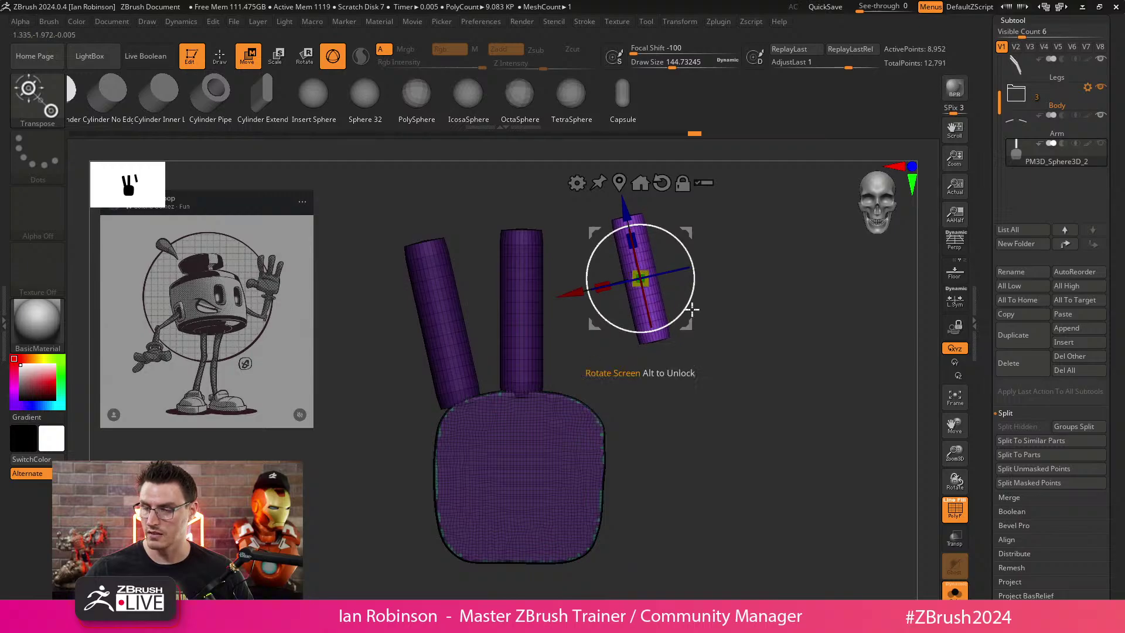
left_click_drag(688, 328, 641, 385)
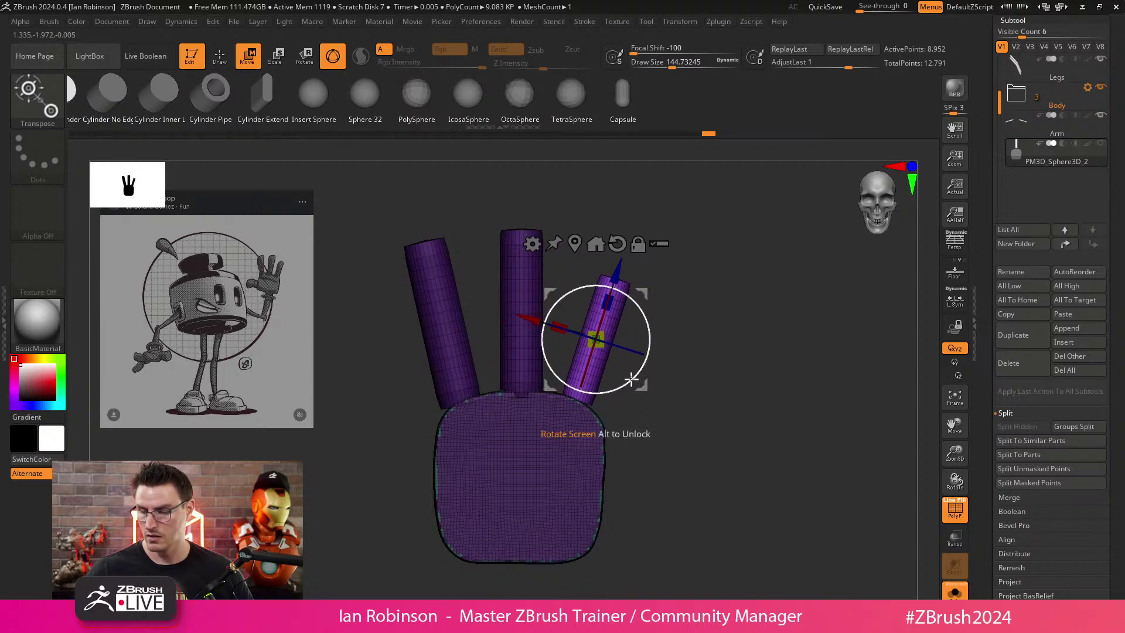
left_click_drag(595, 340, 608, 334)
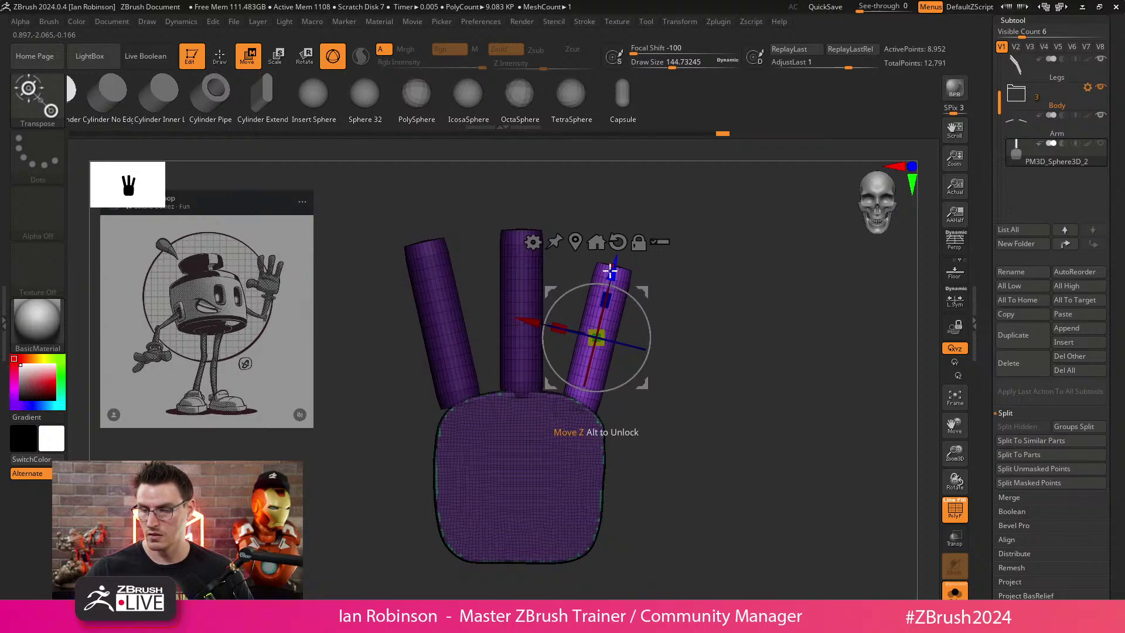
Examine the fingers' alignment with the palm end-on, set Draw Size to about 293, and return to the front view.
key("q")
mouse_move(686, 284)
left_mouse_down()
mouse_move(719, 331)
mouse_move(774, 291)
mouse_move(720, 383)
mouse_move(677, 393)
left_mouse_up()
mouse_move(555, 485)
left_mouse_down("shift")
mouse_move(710, 314)
mouse_move(709, 262)
mouse_move(708, 405)
left_mouse_up("shift")
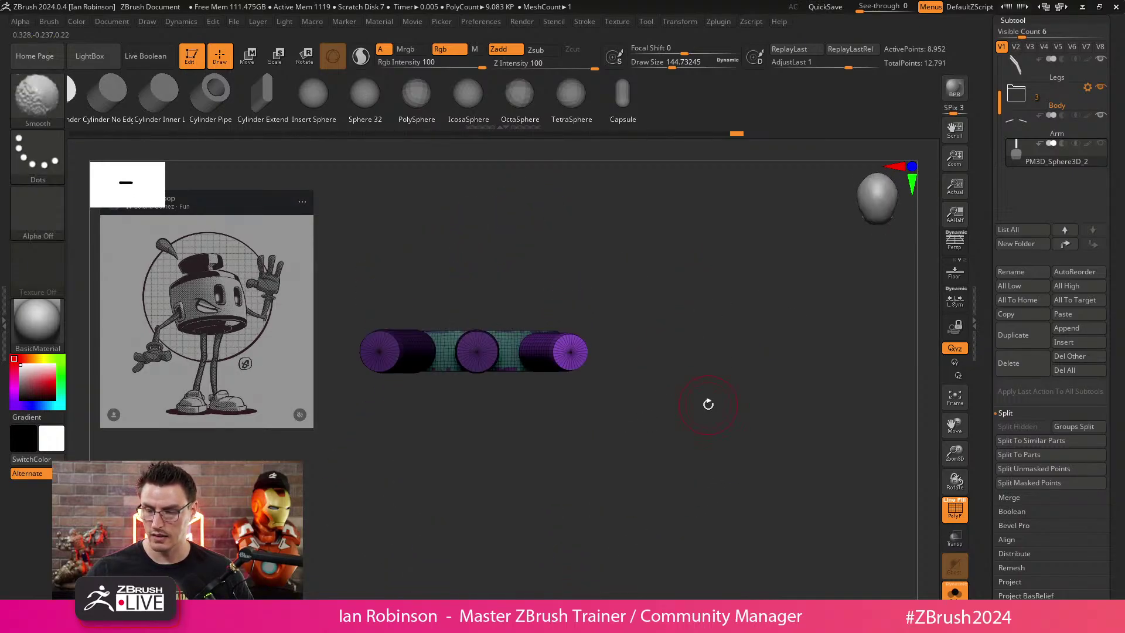
key("s")
left_click_drag(652, 315, 670, 314)
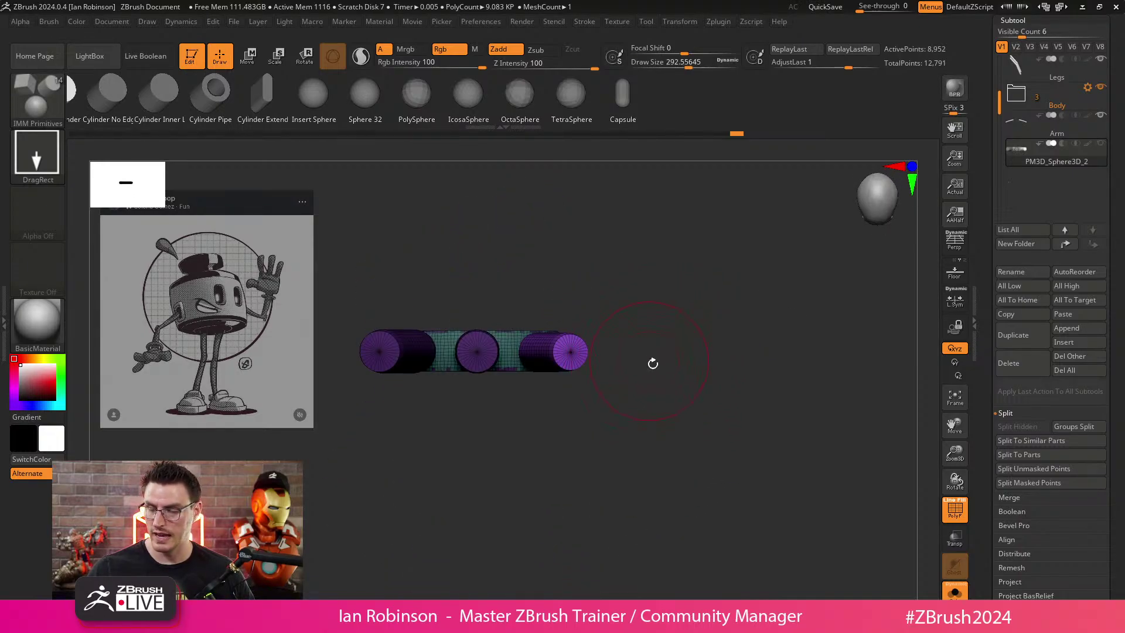
left_click_drag(653, 364, 695, 328, "shift")
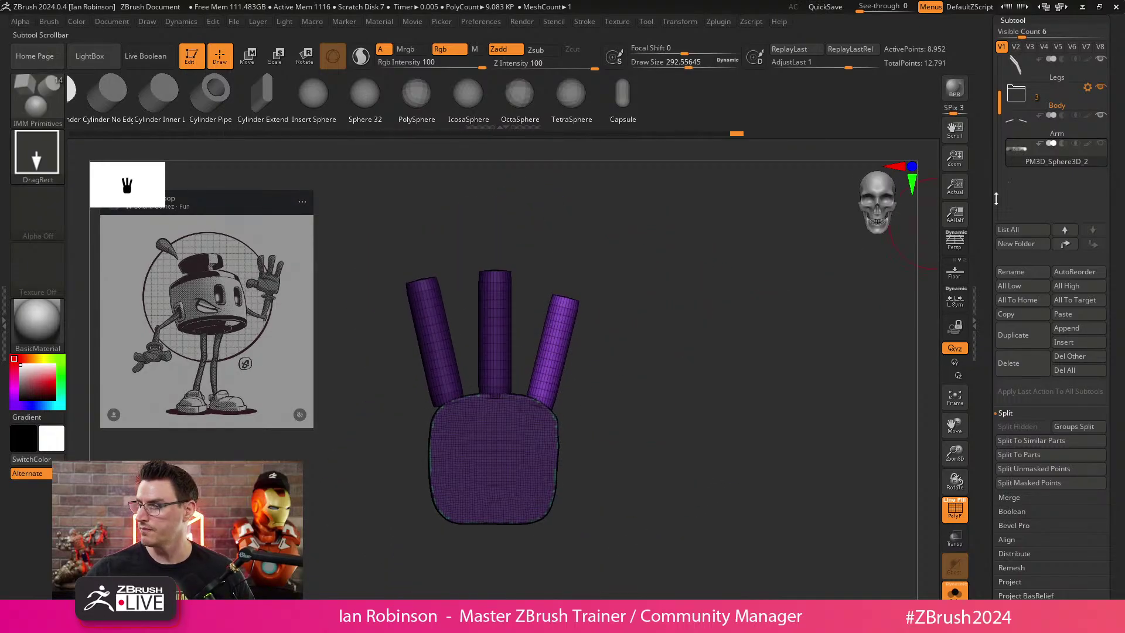
Try to re-DynaMesh the palm and fingers in their single shared polygroup, and undo it.
left_click(1066, 277)
scroll(1066, 278, "down", 3)
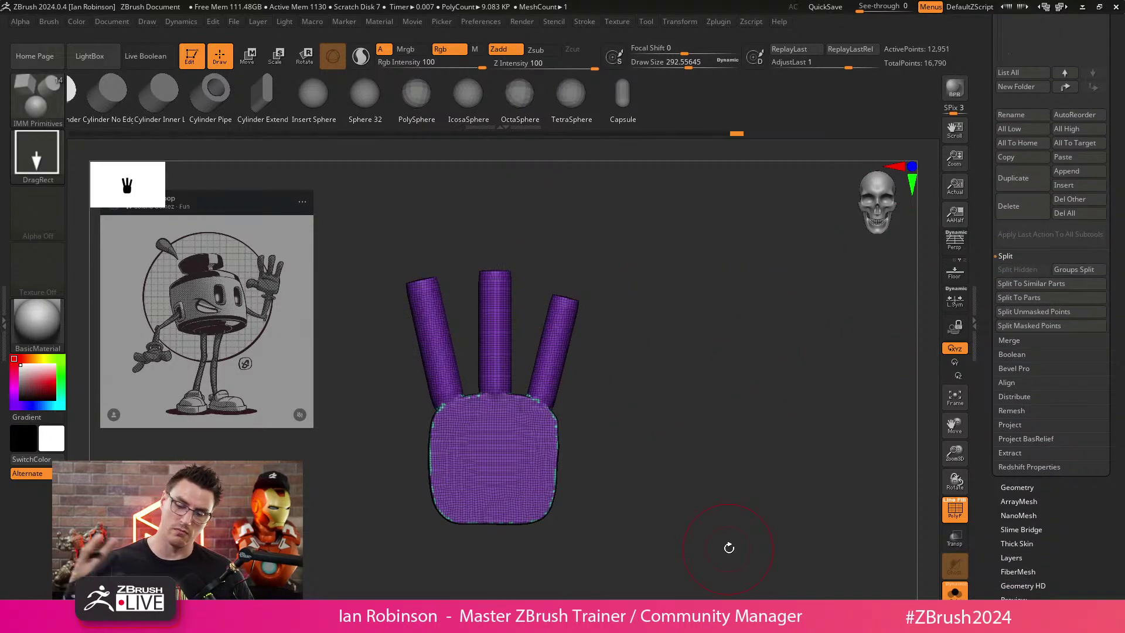
key("ctrl+z")
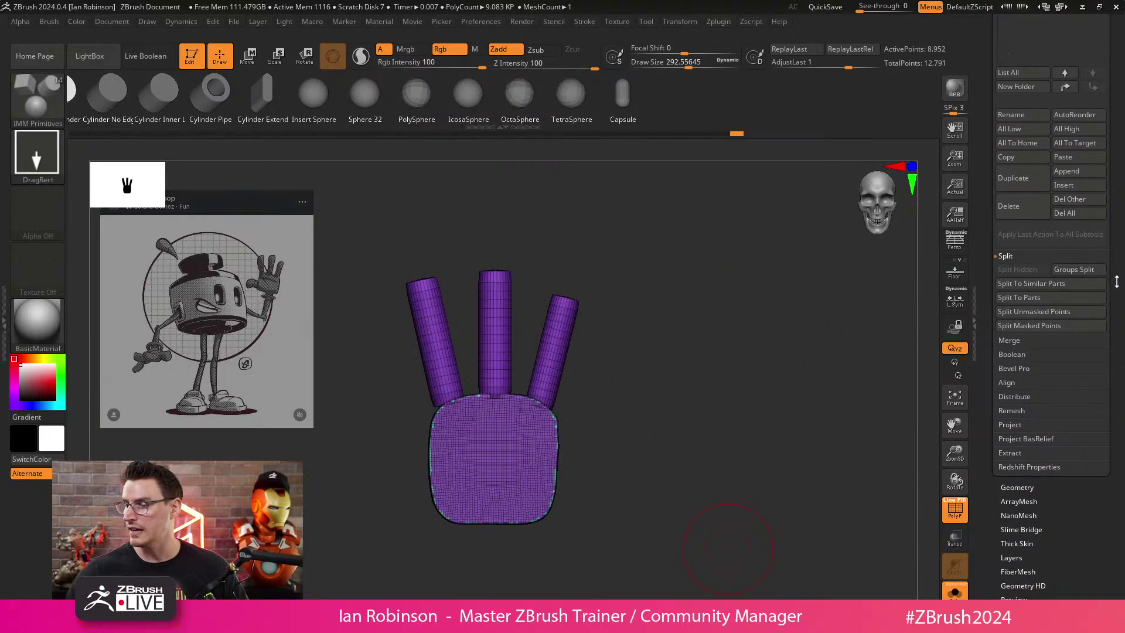
Give the palm and each finger a separate polygroup with Auto Groups, and re-DynaMesh them using the Groups option.
left_click_drag(1116, 282, 1118, 201)
left_click(1017, 297)
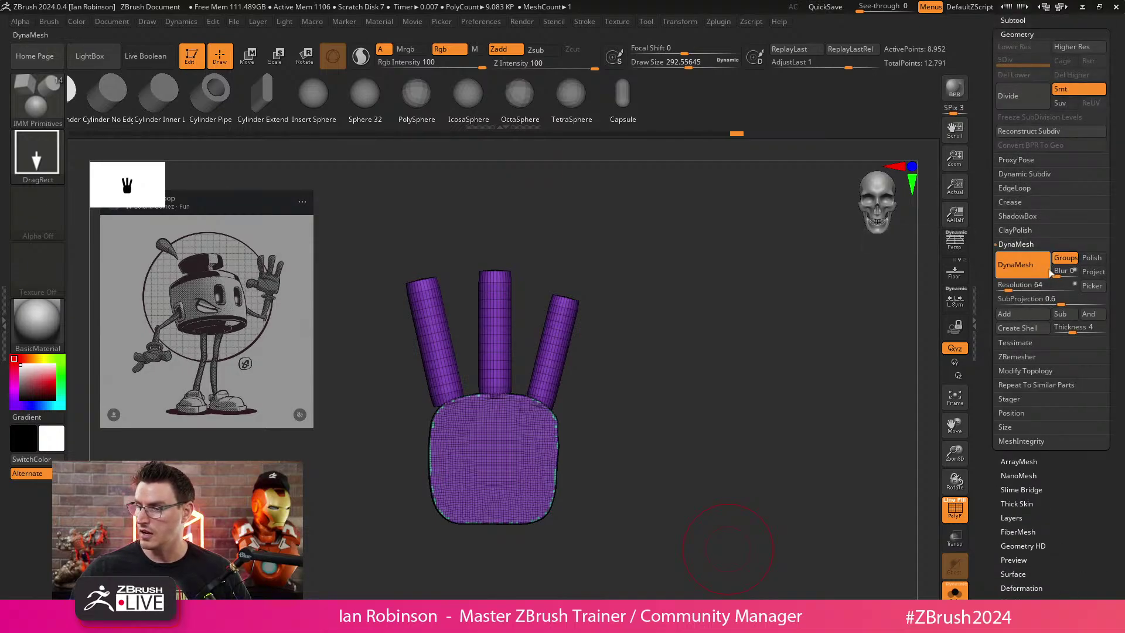
left_click(1034, 244)
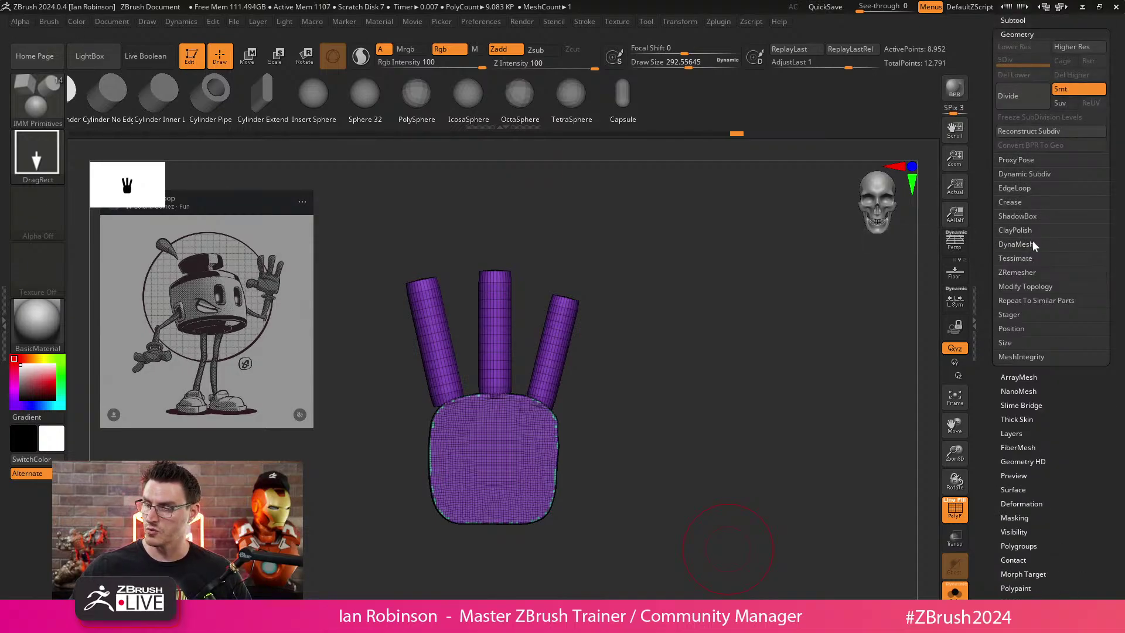
scroll(1081, 450, "down", 5)
left_click(1025, 394)
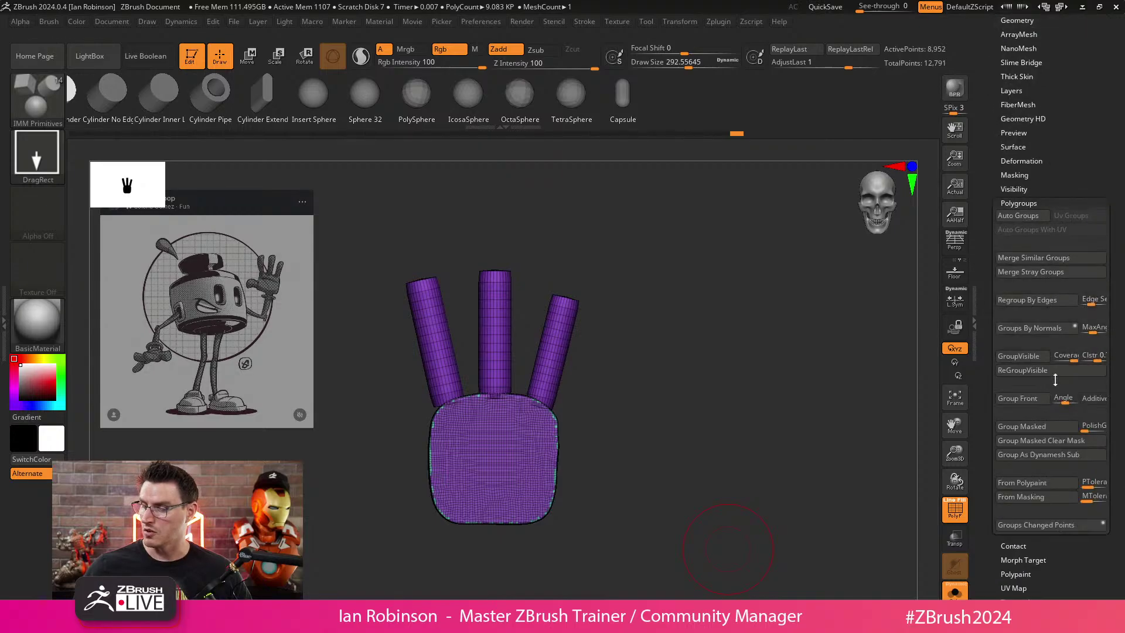
left_click(1018, 215)
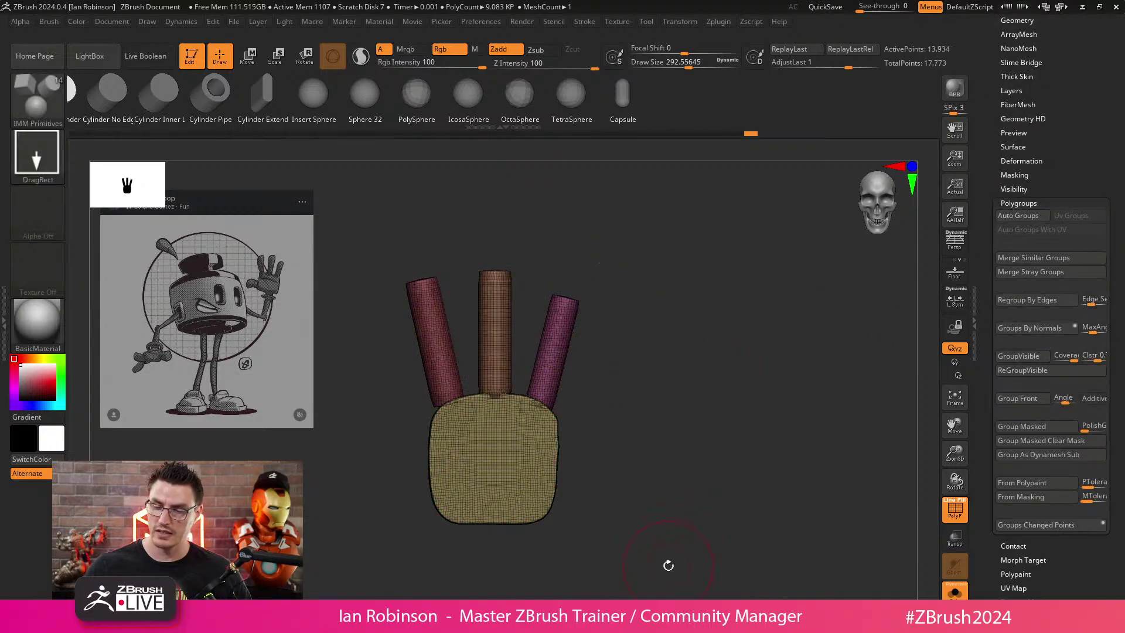
Isolate the middle finger's polygroup to inspect its closed mesh, and show the whole hand again.
mouse_move(668, 565)
left_mouse_down()
mouse_move(666, 394)
mouse_move(683, 410)
mouse_move(503, 348)
left_mouse_up()
key("ctrl+shift")
left_click(503, 348, "ctrl+shift")
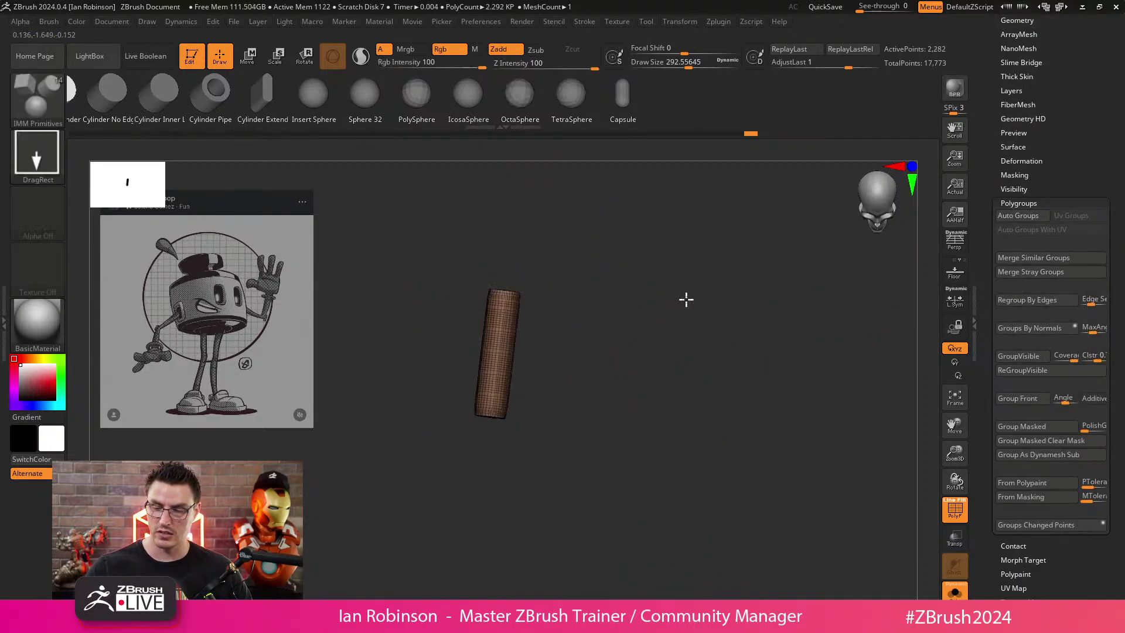
mouse_move(685, 298)
left_mouse_down()
mouse_move(680, 369)
mouse_move(641, 382)
left_mouse_up()
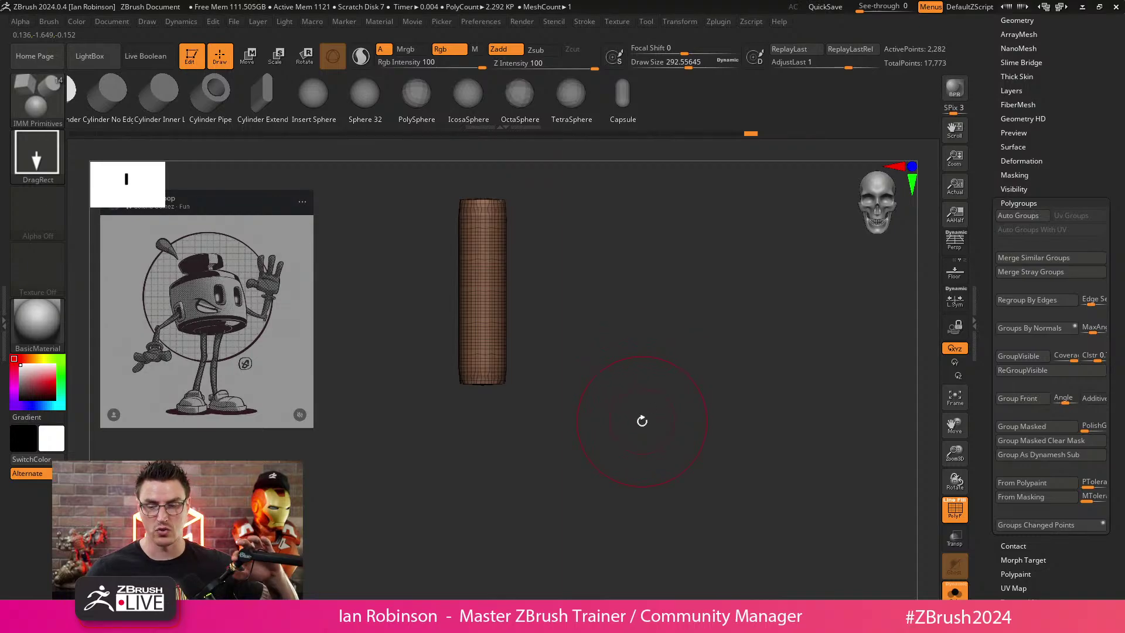
left_click(629, 322, "ctrl+shift")
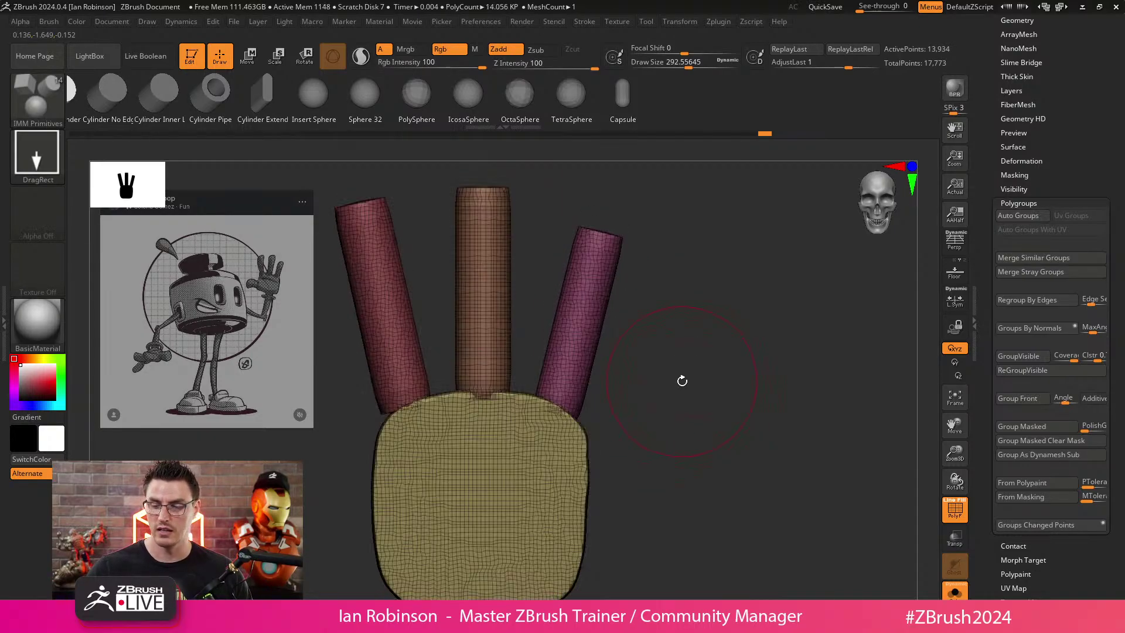
Isolate the palm's polygroup and inspect it end-on.
left_click(557, 404, "ctrl+shift")
left_click_drag(645, 410, 706, 359)
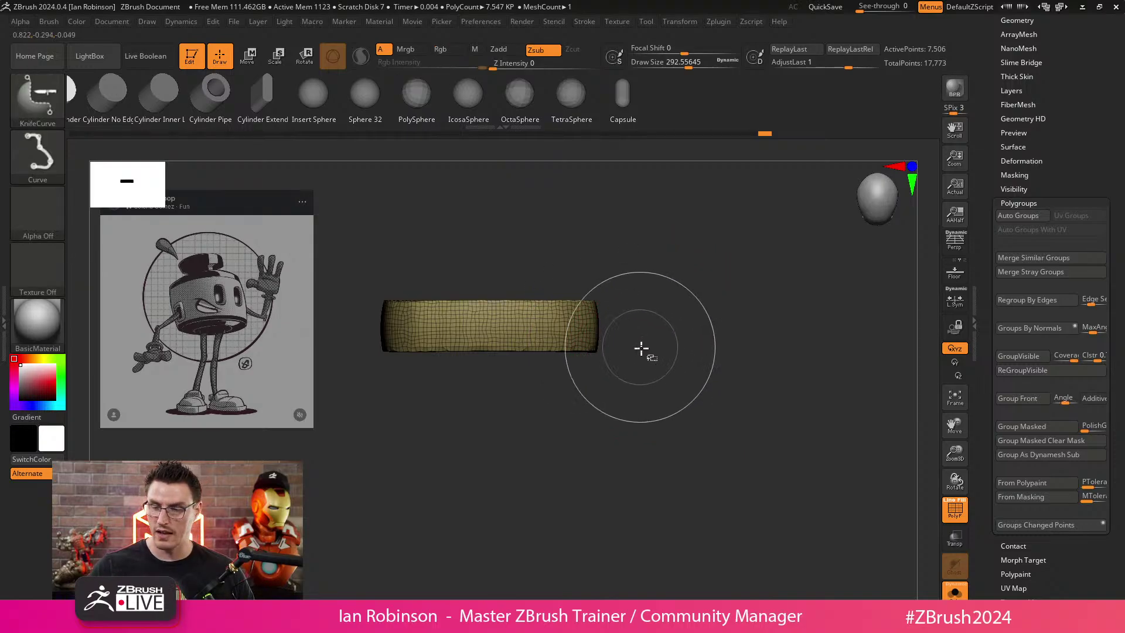
Bend the isolated palm into a gentle arch with the Move Infinite Depth brush at draw size about 386, and unhide the fingers.
mouse_move(645, 353)
left_mouse_down("ctrl+shift")
mouse_move(301, 355)
mouse_move(645, 318)
mouse_move(498, 322)
mouse_move(267, 356)
mouse_move(284, 322)
mouse_move(324, 333)
mouse_move(302, 349)
mouse_move(408, 328)
mouse_move(256, 380)
mouse_move(244, 353)
mouse_move(297, 342)
mouse_move(342, 433)
left_mouse_up("ctrl+shift")
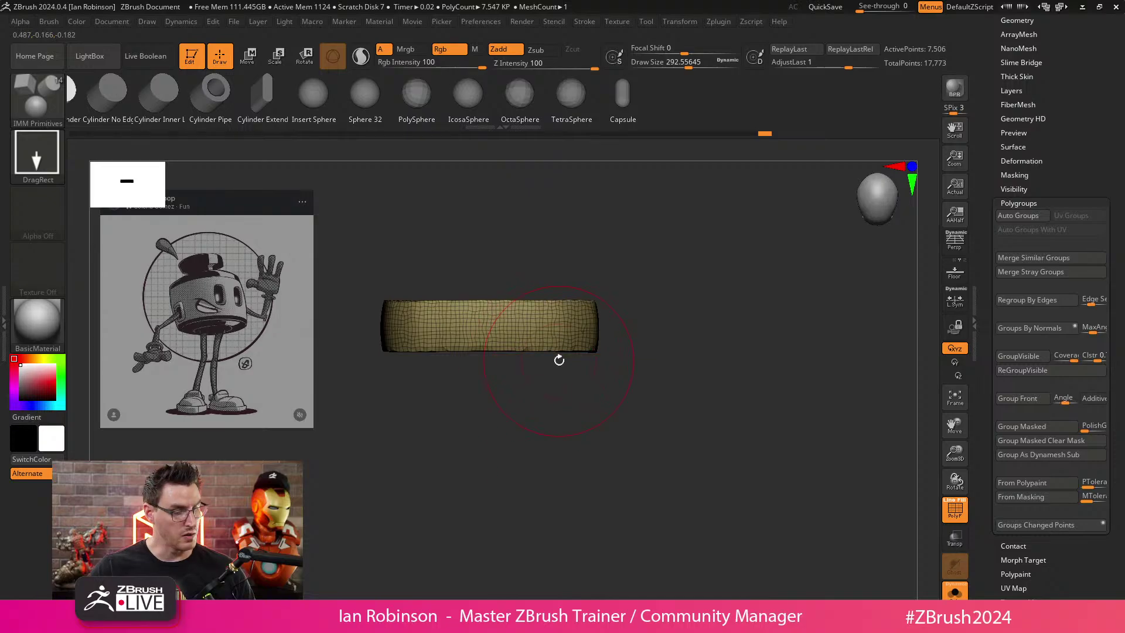
key("b")
key("m")
key("i")
key("s")
left_click_drag(701, 272, 709, 273)
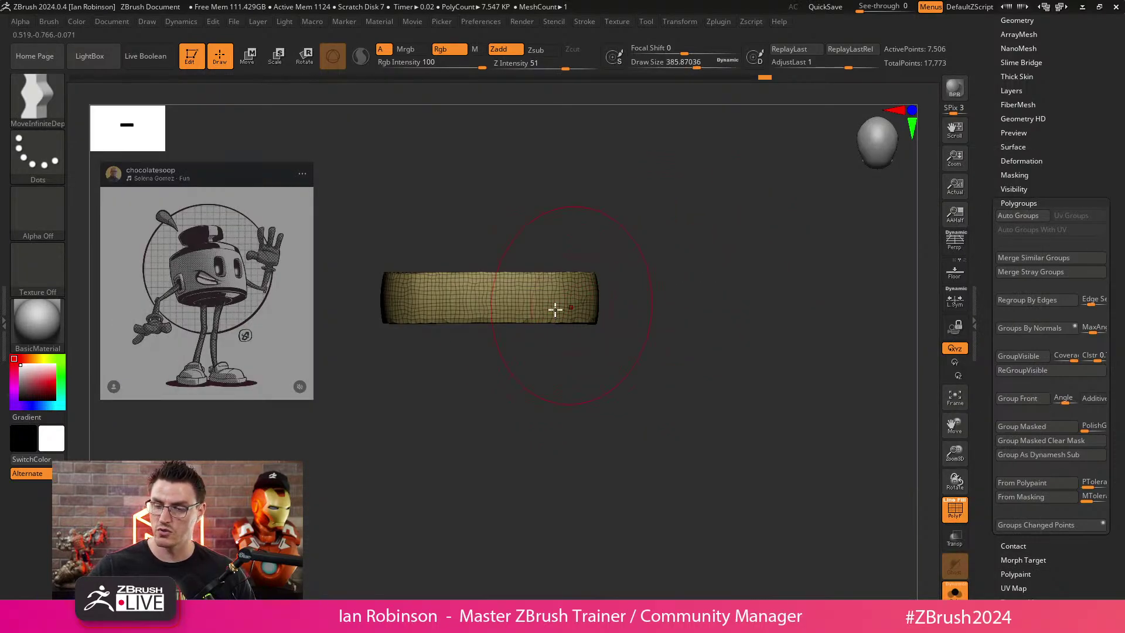
mouse_move(487, 305)
left_mouse_down()
mouse_move(427, 301)
mouse_move(605, 294)
mouse_move(514, 303)
left_mouse_up()
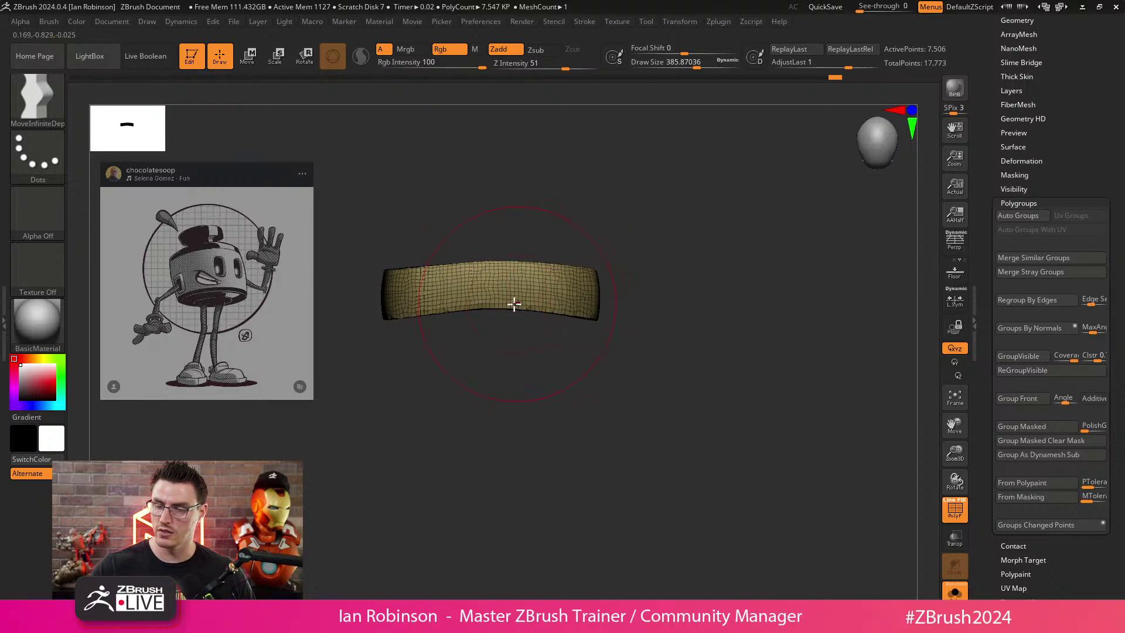
left_click_drag(598, 286, 592, 297)
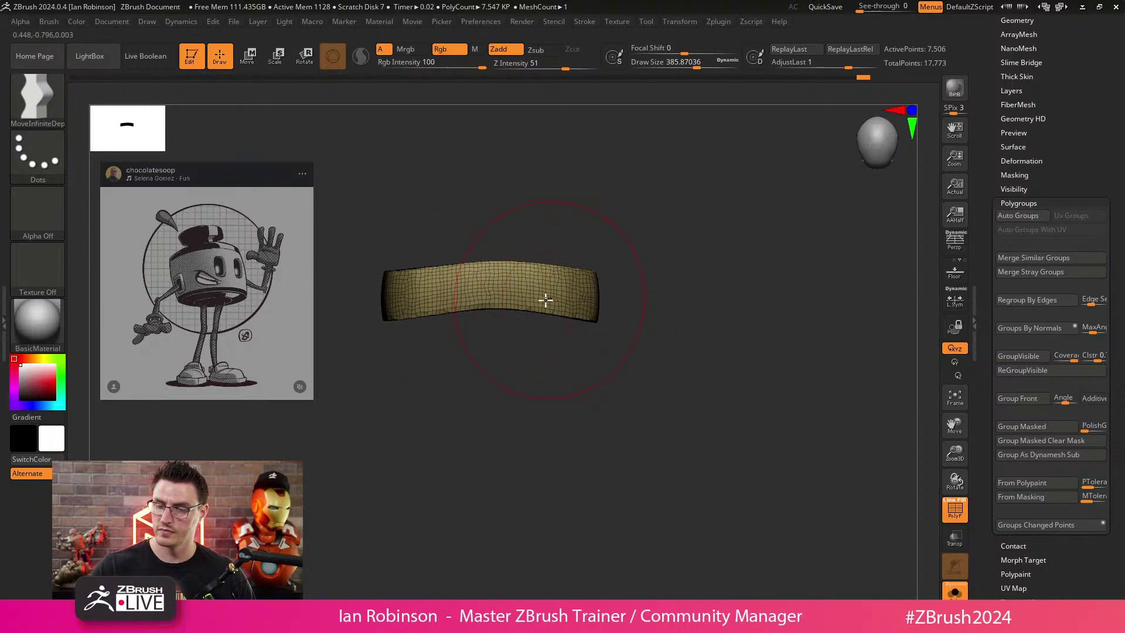
left_click_drag(421, 294, 420, 298)
left_click(668, 351, "ctrl+shift")
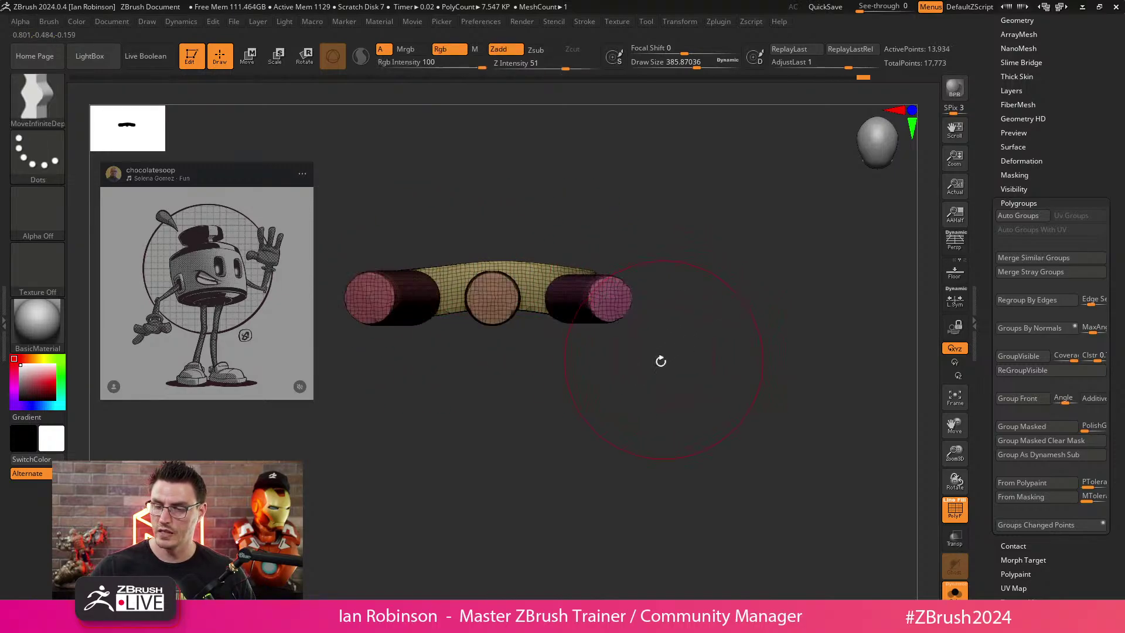
Mask everything except the orange middle finger and shift it in depth to follow the arched palm.
left_click_drag(660, 360, 607, 329)
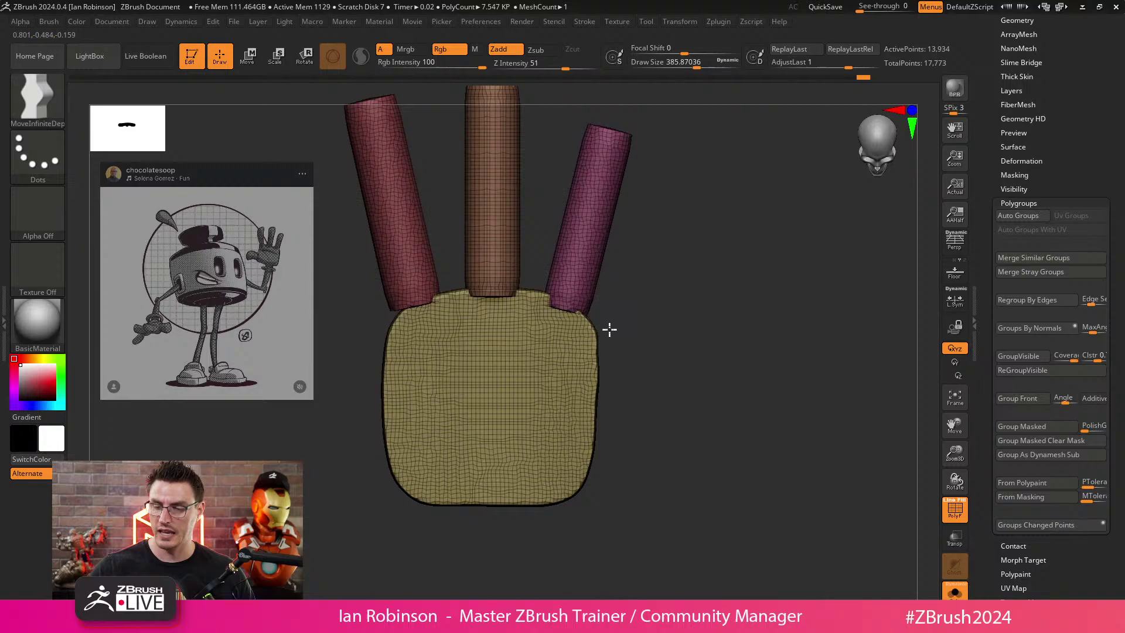
left_click(502, 254, "ctrl+shift")
left_click_drag(662, 284, 725, 340)
left_click(693, 346, "ctrl+shift")
key("w")
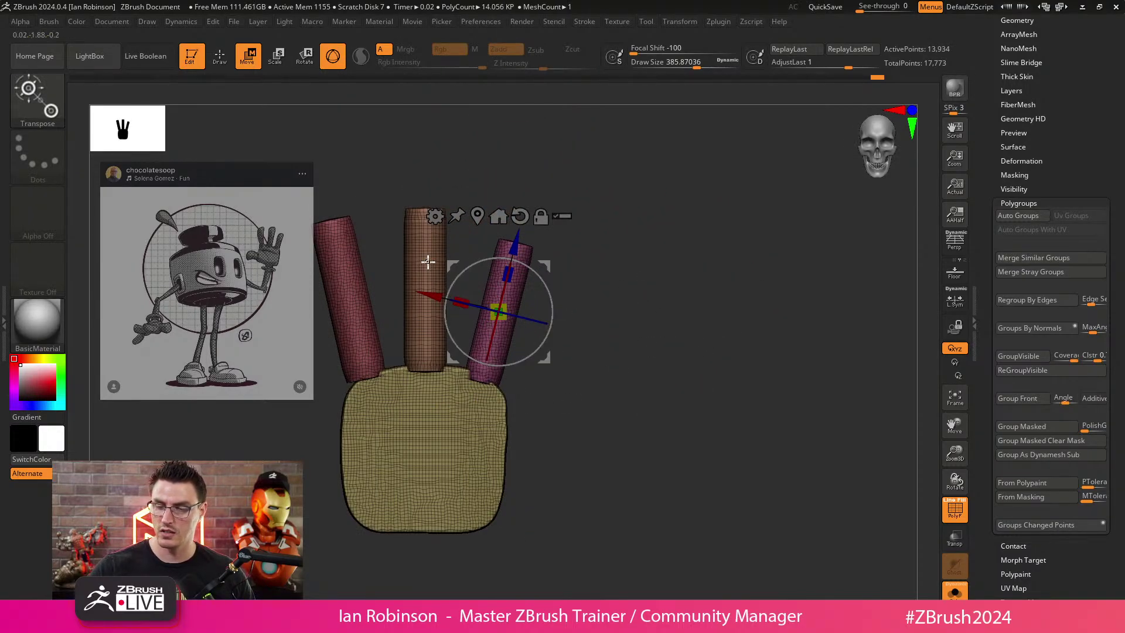
left_click(427, 261, "ctrl")
left_click_drag(636, 306, 651, 330, "alt")
left_click(485, 190, "alt")
left_click_drag(541, 240, 527, 286, "shift")
left_click_drag(597, 286, 628, 357)
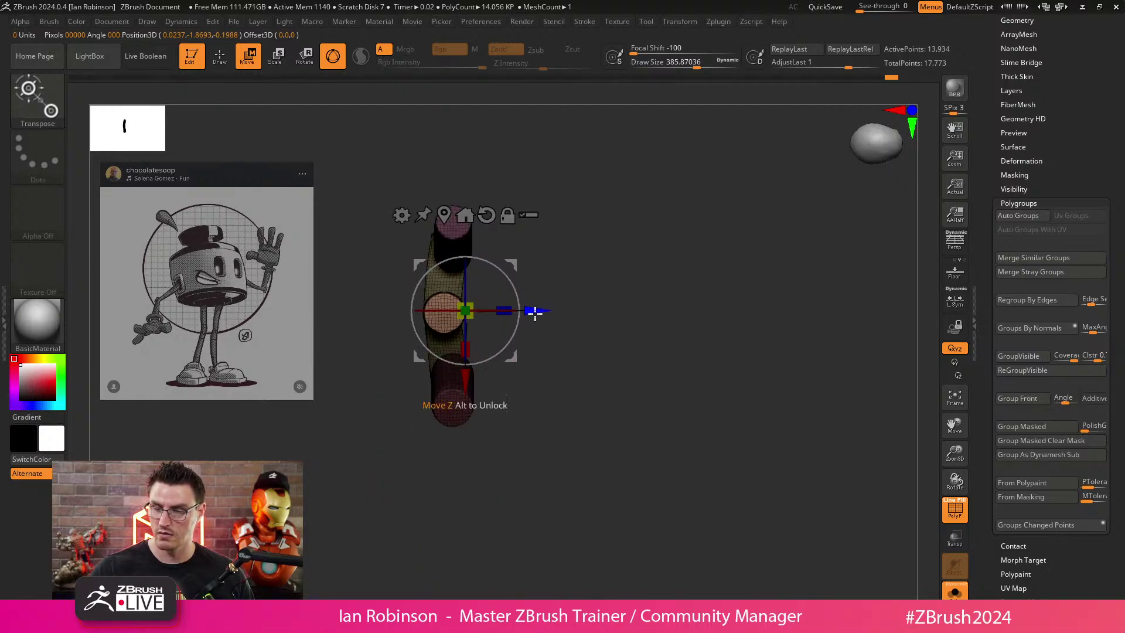
Unmask only the magenta finger, reset the gizmo orientation and shift the finger slightly in depth toward the arched palm.
left_click_drag(608, 265, 628, 308, "alt")
left_click(488, 290, "ctrl")
left_click(506, 191, "alt")
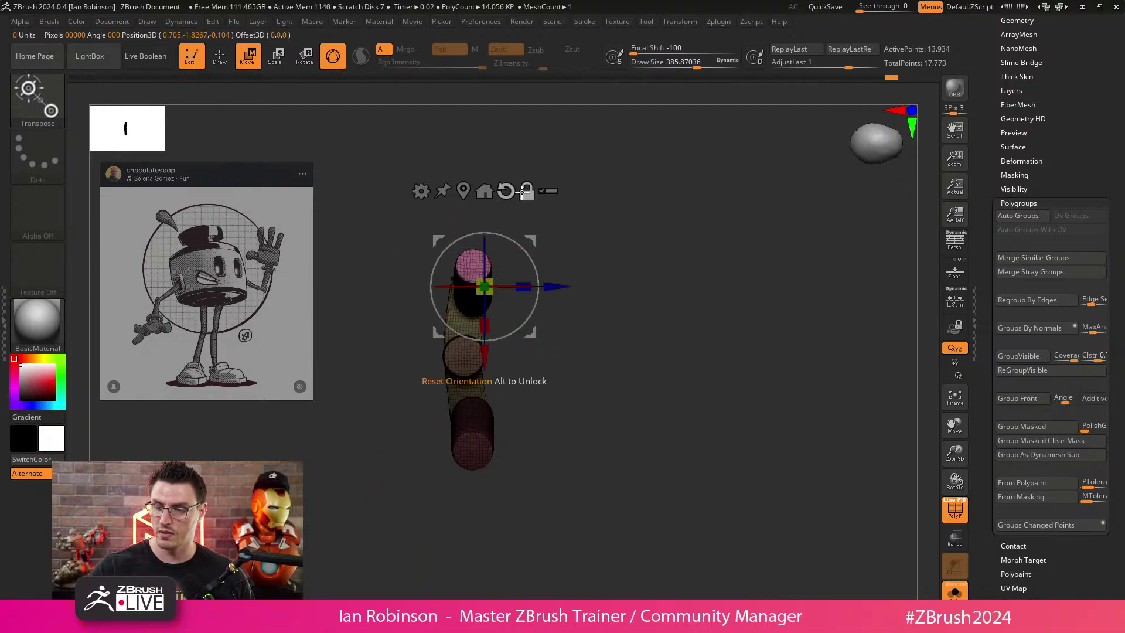
left_click_drag(555, 290, 550, 290)
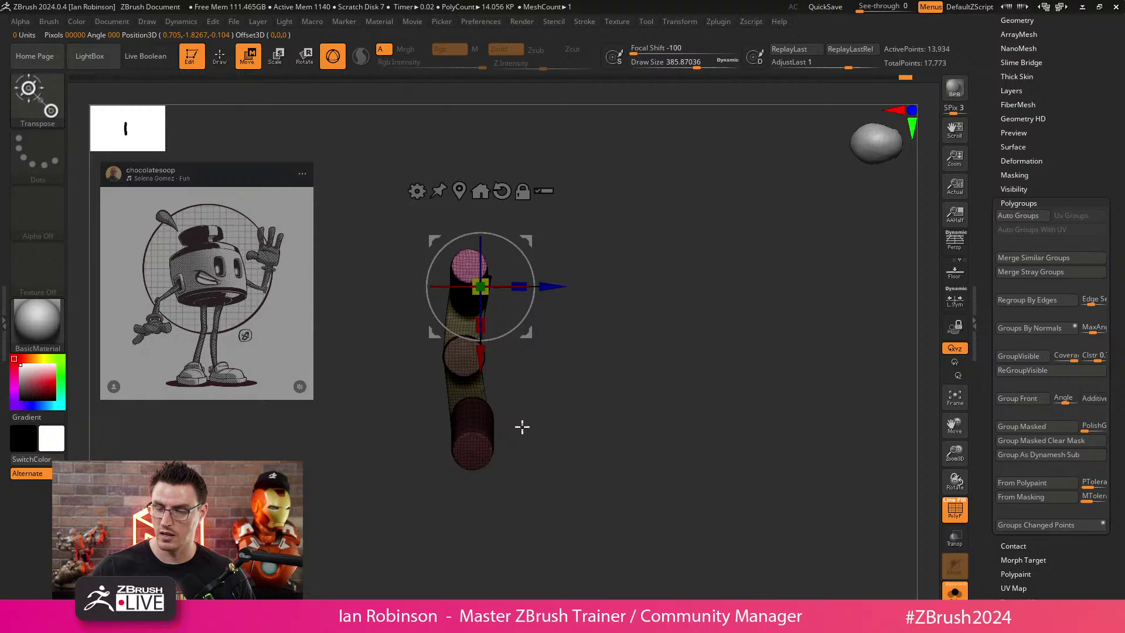
Unmask only the red finger and move it slightly so its base sits deeper in the palm.
left_click(476, 433, "ctrl")
left_click(497, 336, "alt")
left_click_drag(550, 432, 631, 402)
key("q")
mouse_move(625, 556)
left_mouse_down("alt")
mouse_move(623, 525)
mouse_move(723, 407)
mouse_move(700, 326)
mouse_move(703, 354)
mouse_move(660, 369)
mouse_move(673, 403)
left_mouse_up("alt")
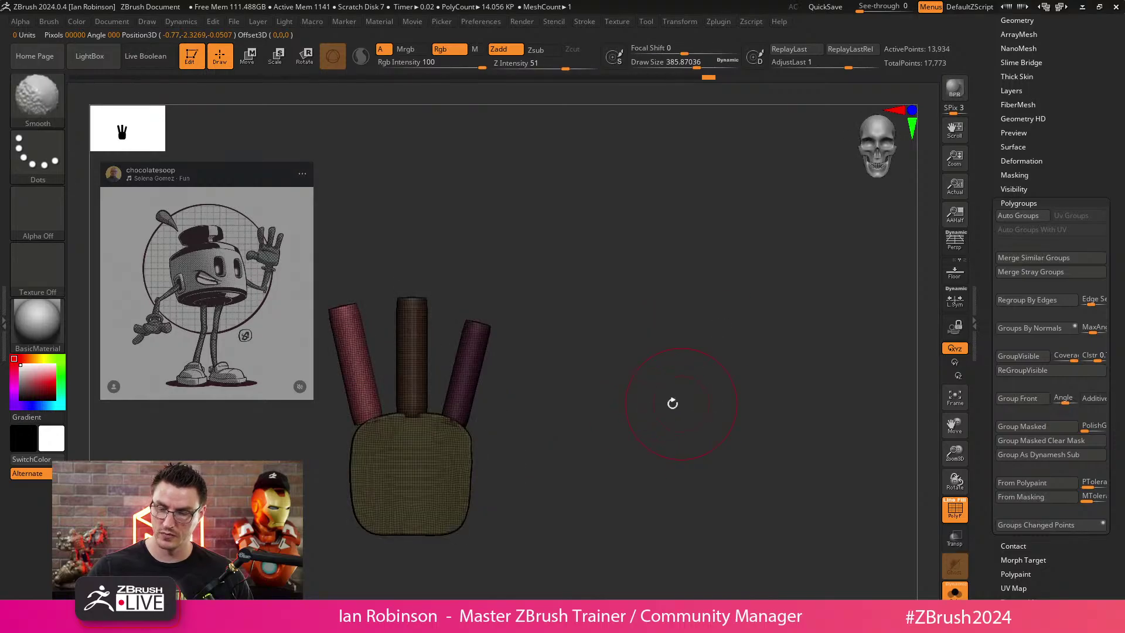
left_click_drag(512, 480, 616, 403, "alt")
key("w")
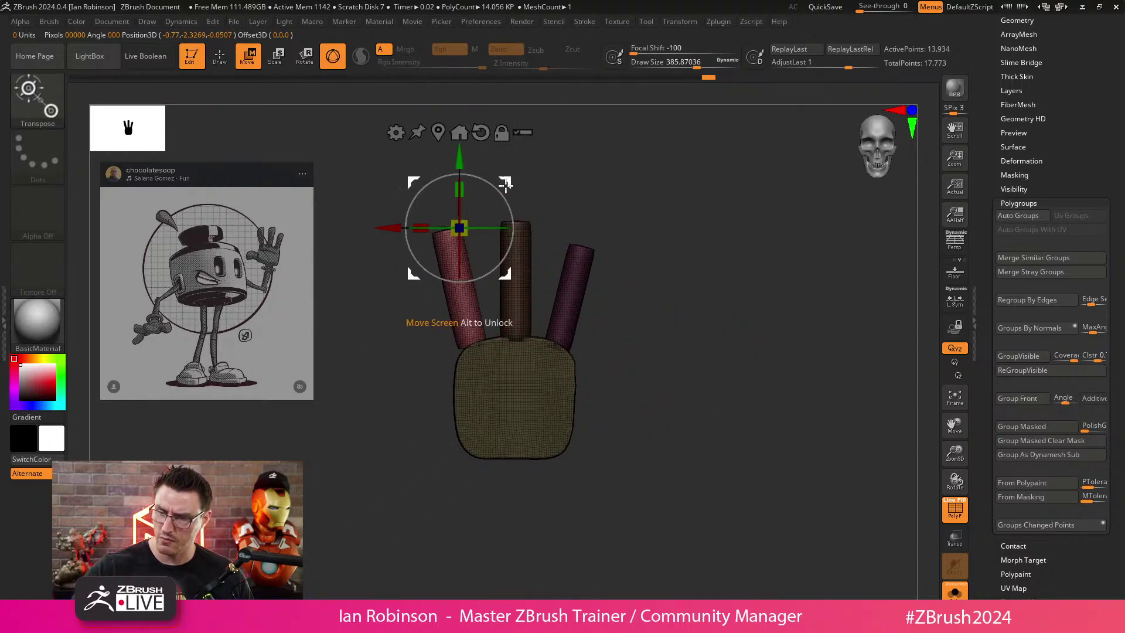
left_click_drag(507, 184, 507, 183)
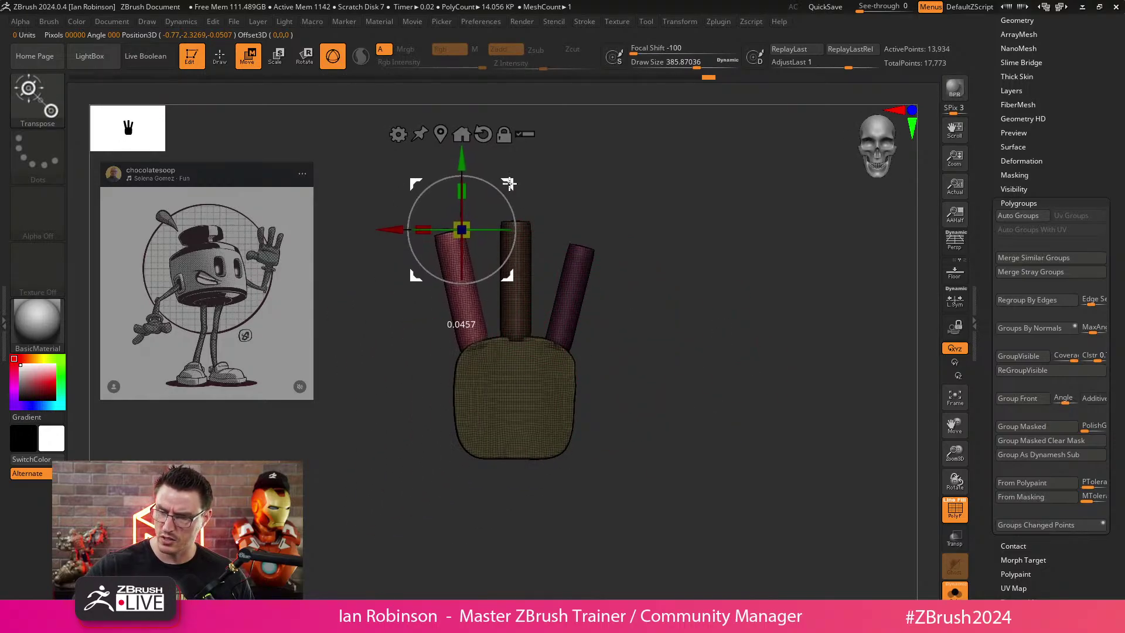
key("q")
Mask the three fingers so only the palm stays editable, and reduce the draw size to about 274.
mouse_move(735, 249)
right_mouse_down("ctrl")
mouse_move(750, 376)
mouse_move(725, 318)
right_mouse_up("ctrl")
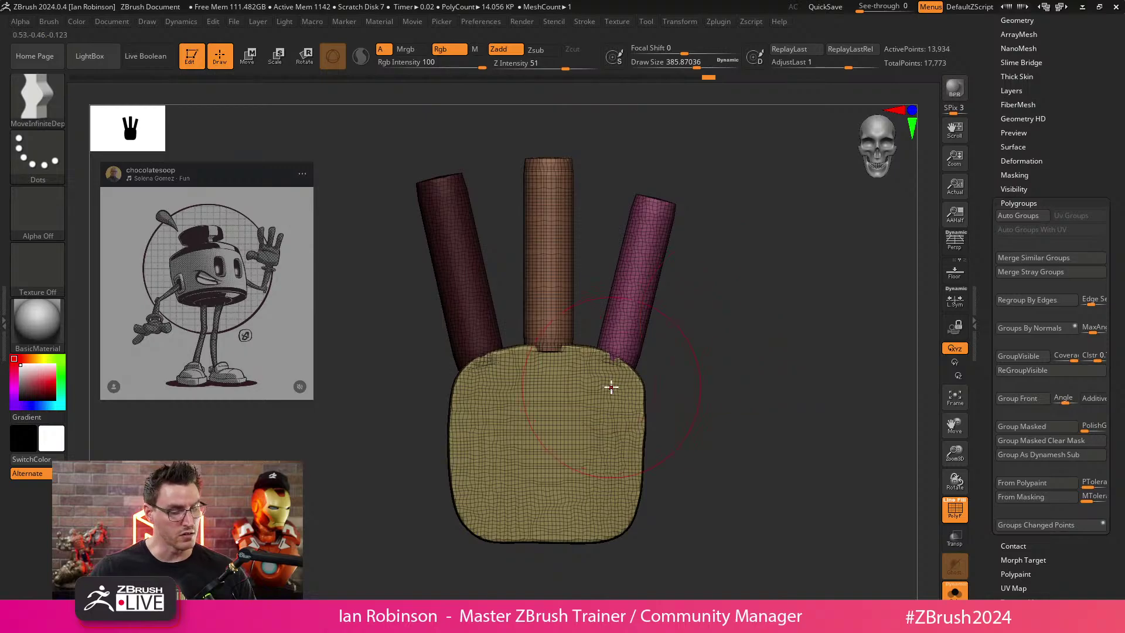
left_click(639, 401, "ctrl+shift")
left_click(711, 380, "ctrl")
left_click(714, 382, "ctrl+shift")
left_click(718, 385, "ctrl")
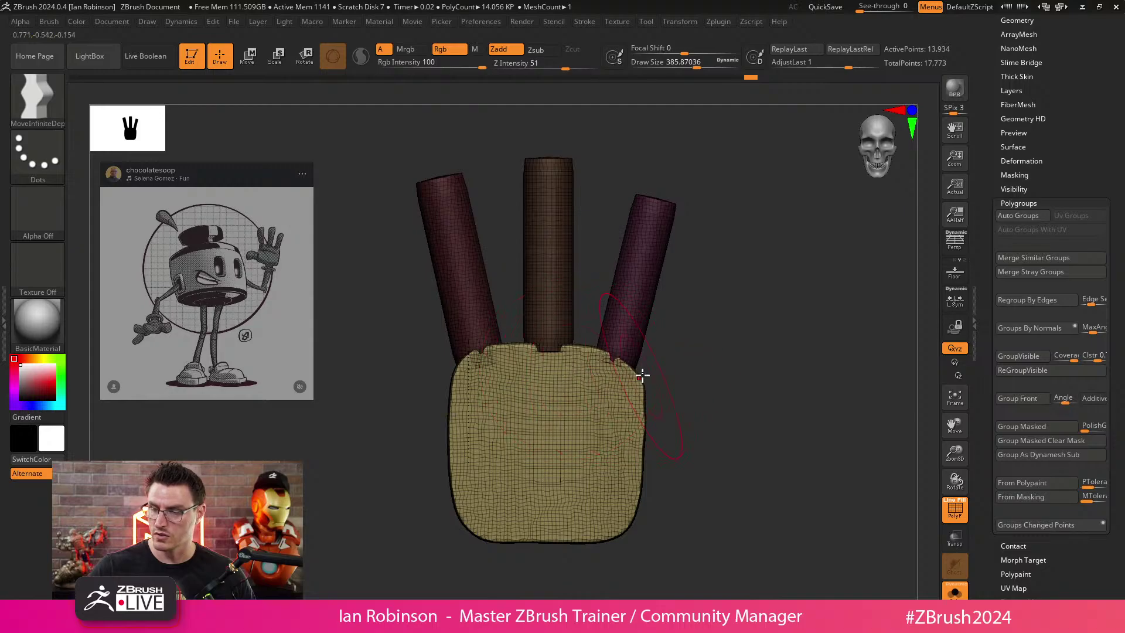
key("bracketleft")
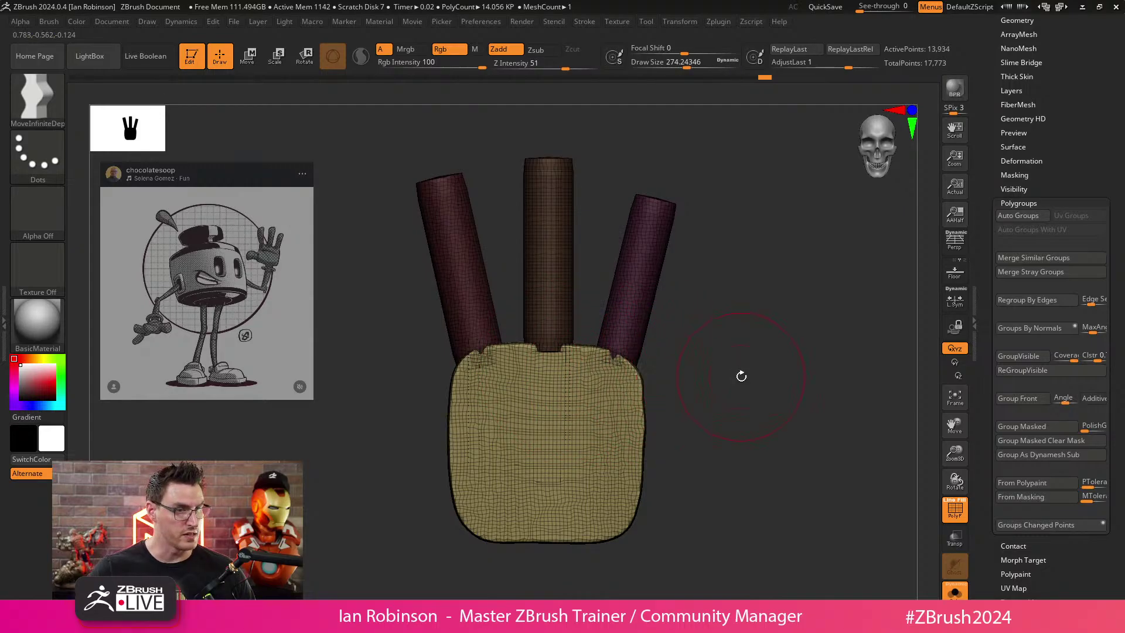
left_click_drag(741, 376, 751, 355)
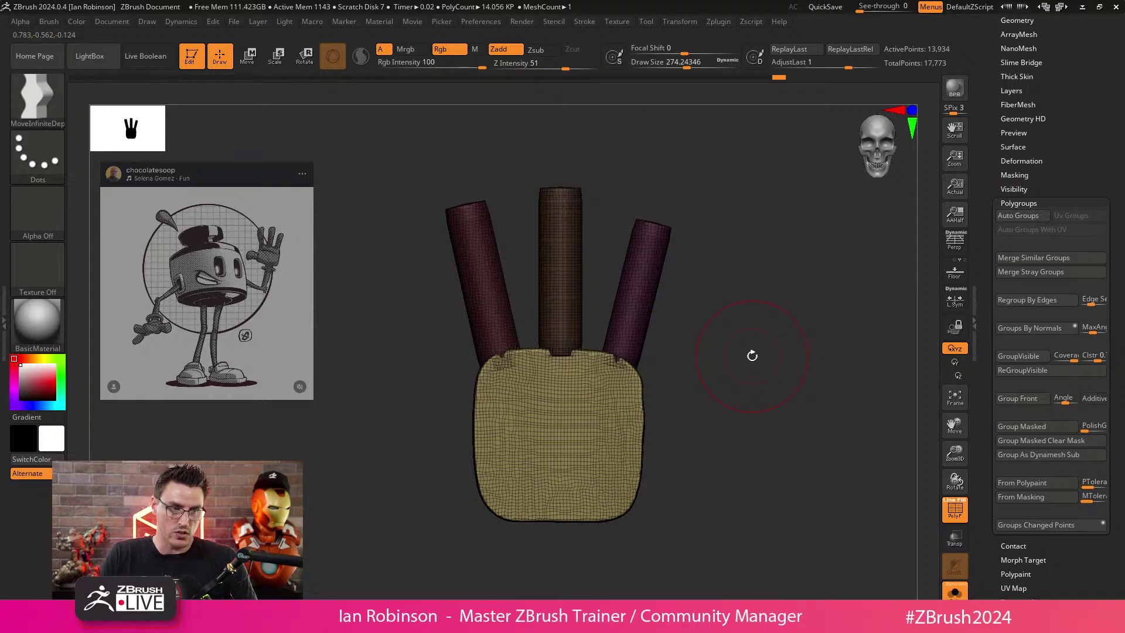
Center the transform gizmo on the unmasked palm and return to Draw mode.
left_click_drag(753, 356, 611, 216)
key("w")
left_click(503, 126)
mouse_move(762, 304)
left_mouse_down()
mouse_move(804, 276)
mouse_move(768, 260)
left_mouse_up()
key("q")
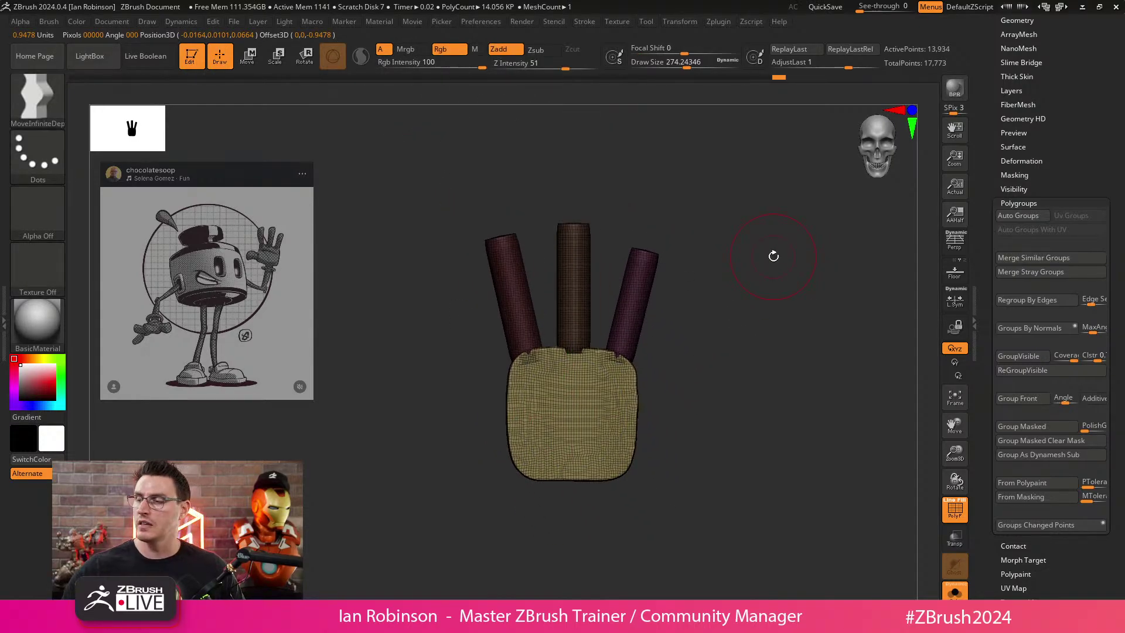
Duplicate the palm with the move gizmo, placing the copy beside the hand, and undo the duplication.
scroll(1031, 234, "up", 5)
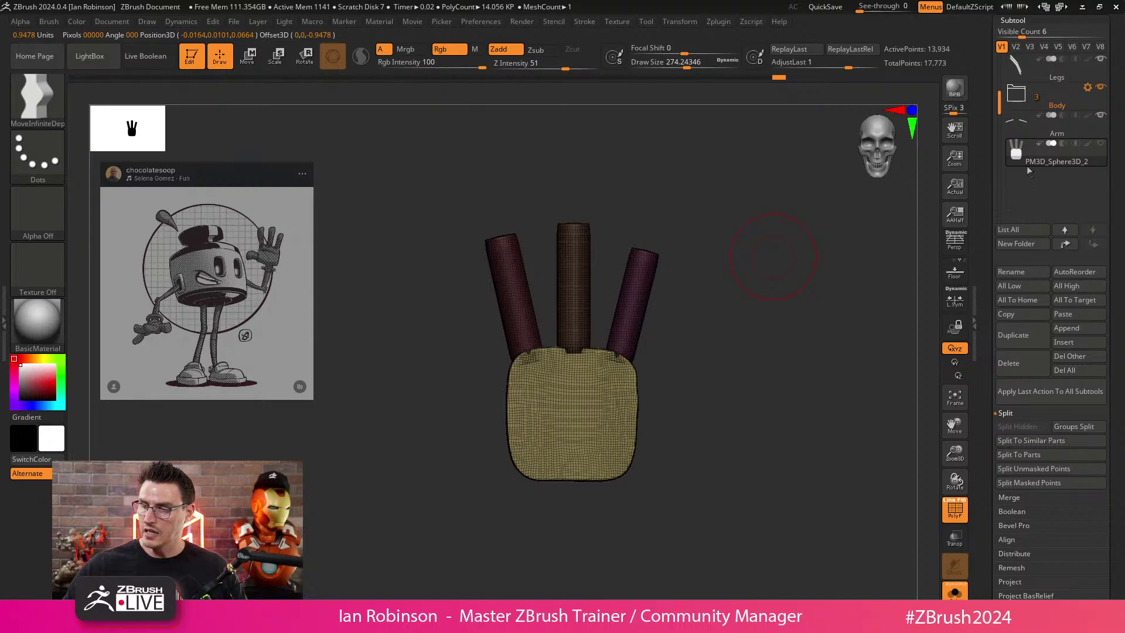
mouse_move(1042, 76)
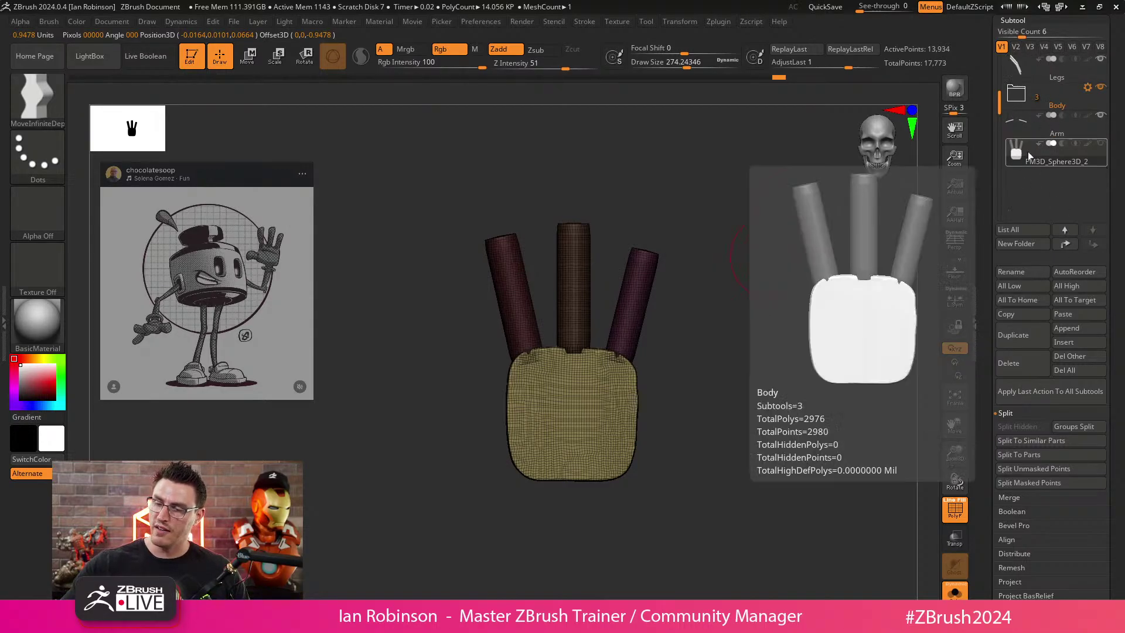
key("w")
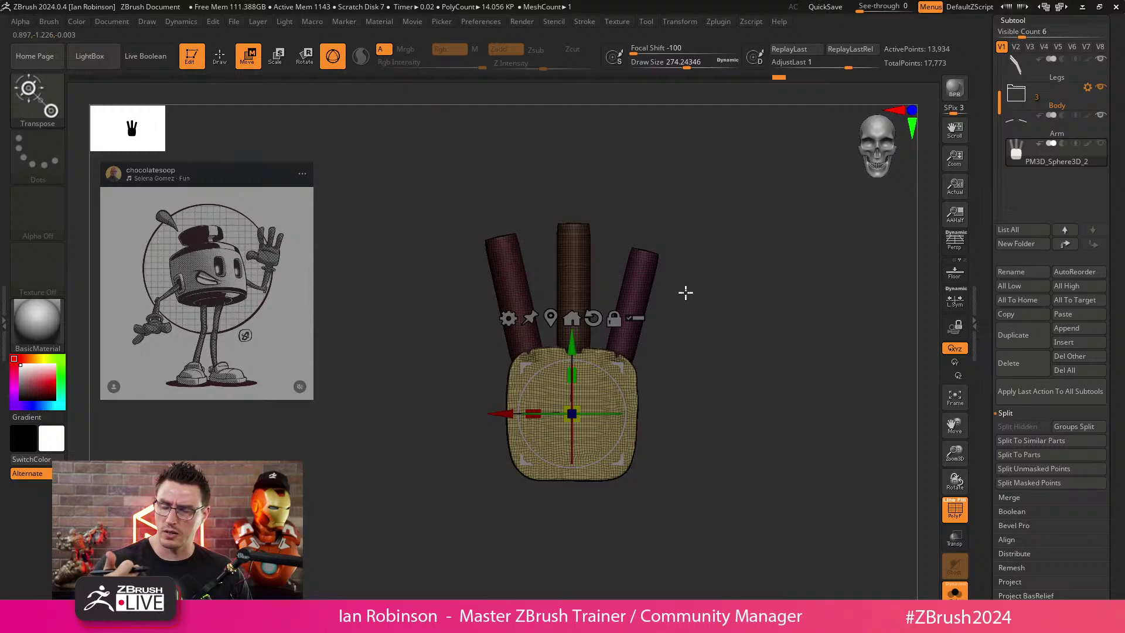
right_click_drag(685, 293, 785, 223, "ctrl")
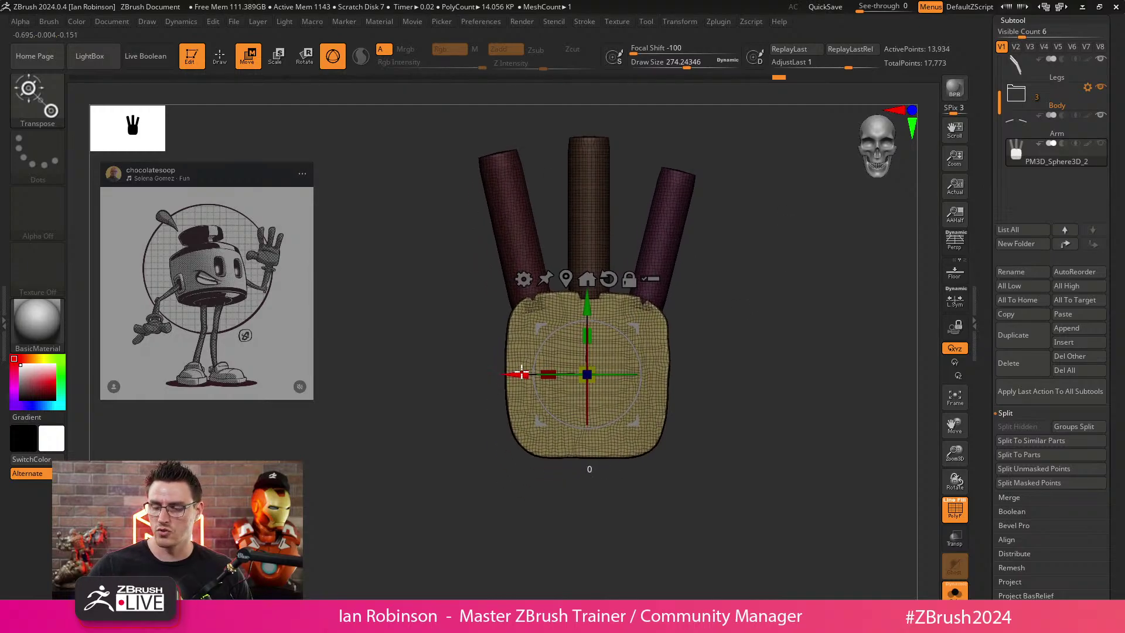
left_click_drag(518, 375, 315, 438, "ctrl")
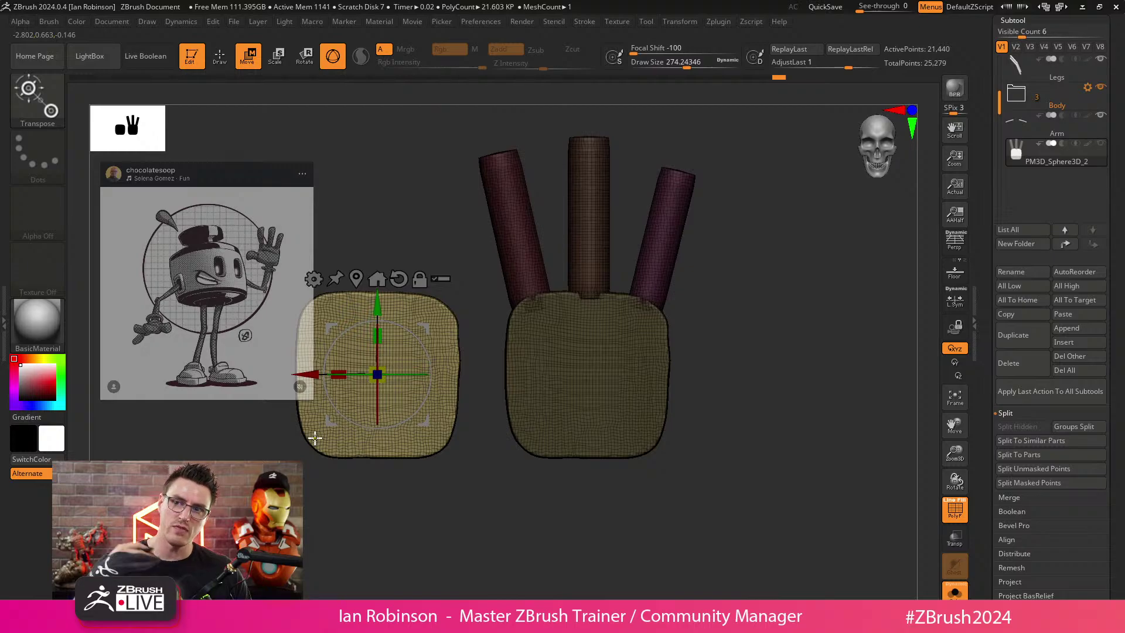
key("ctrl+z")
Try to duplicate the palm with the move gizmo after dividing the hand mesh, and undo the division.
key("ctrl+d")
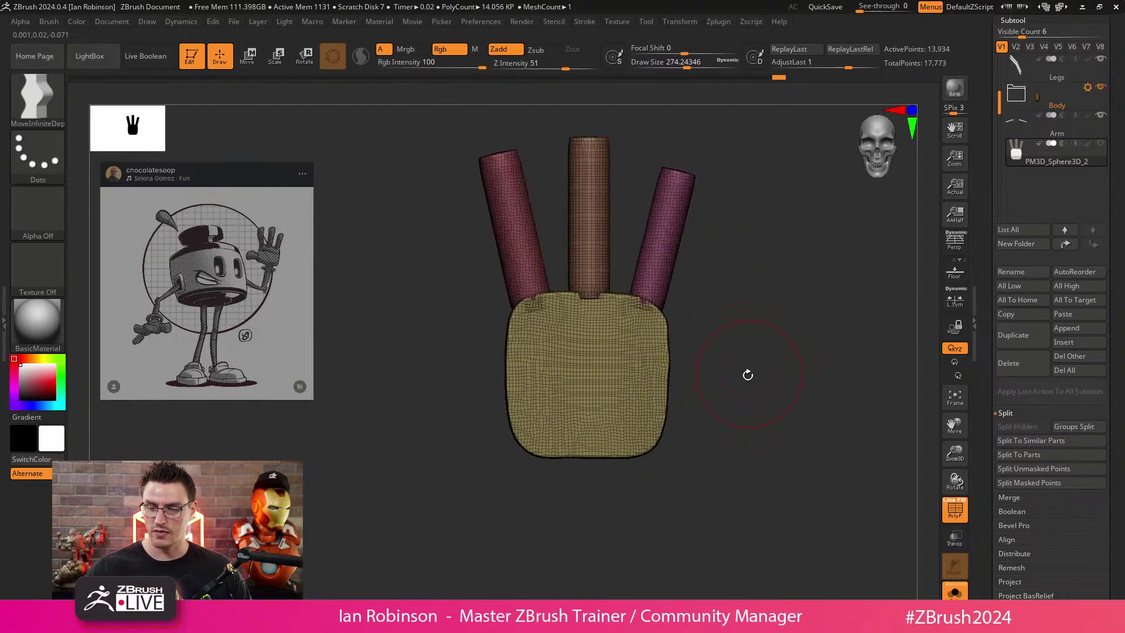
left_click_drag(516, 375, 327, 455, "ctrl")
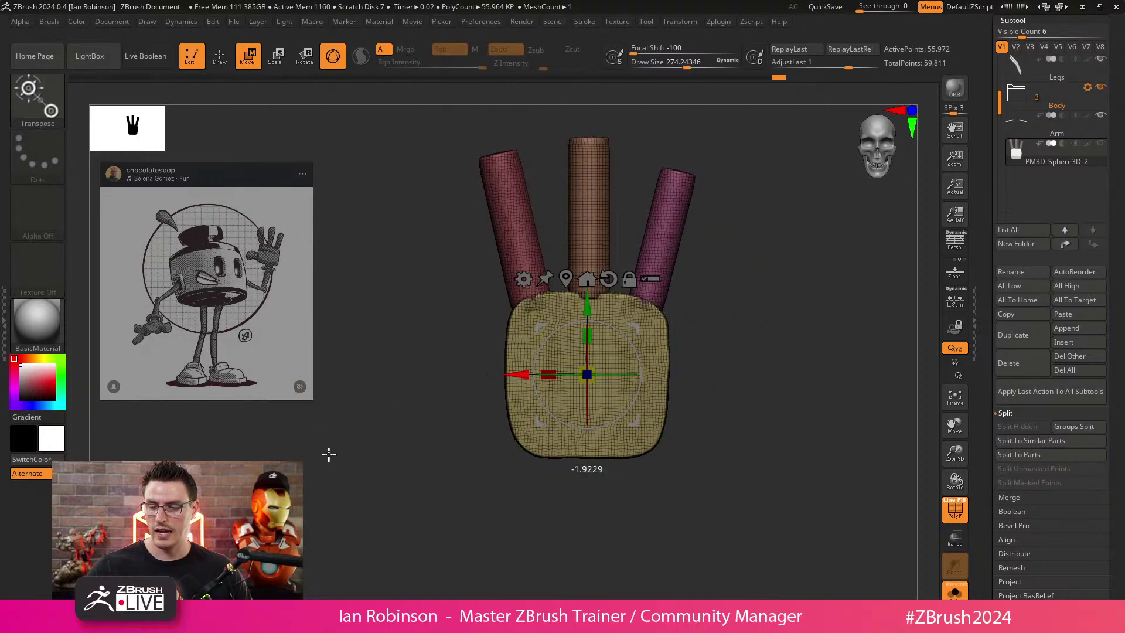
key("ctrl+z")
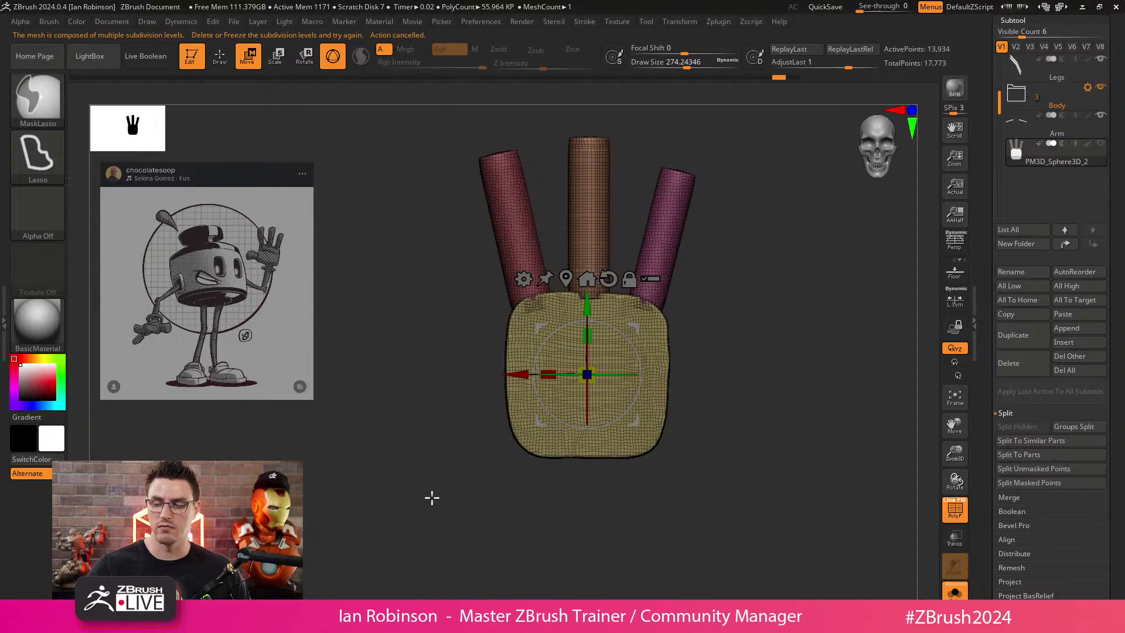
left_click_drag(514, 375, 308, 460, "ctrl")
key("q")
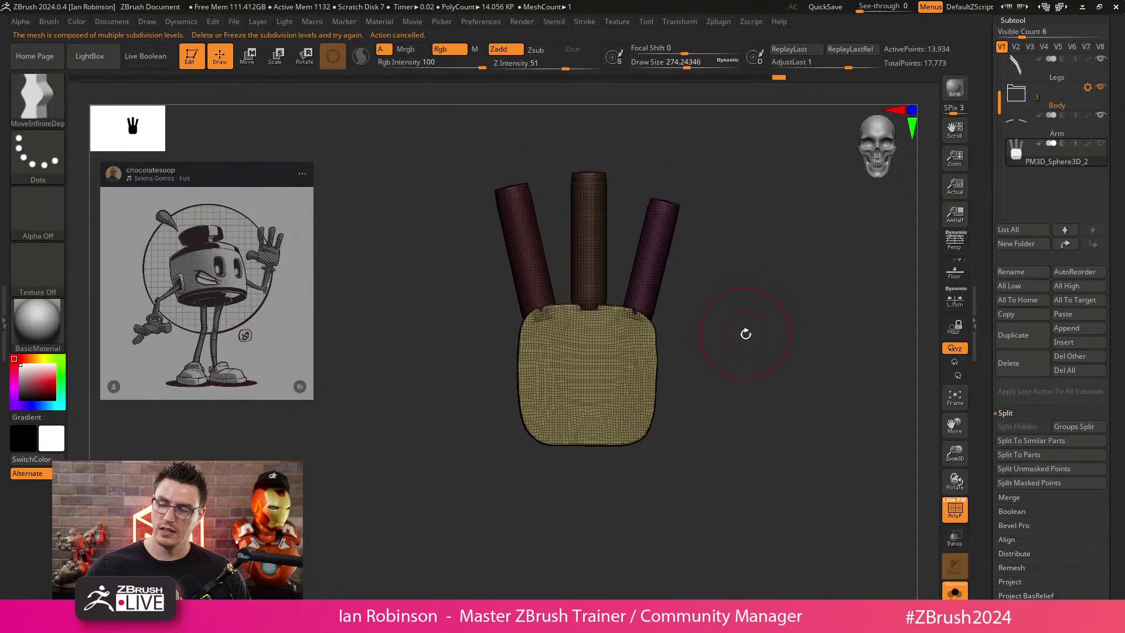
Regenerate the hand's polygroups with Auto Groups.
left_click_drag(743, 328, 720, 279)
left_click(1026, 21)
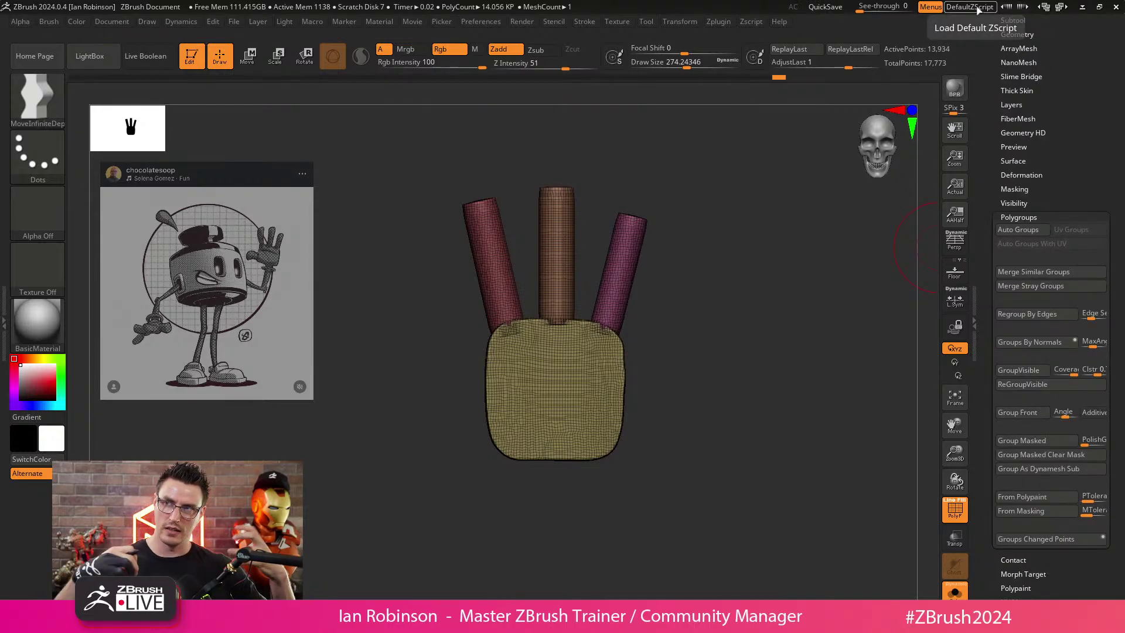
left_click(1017, 229)
scroll(1060, 79, "up", 2)
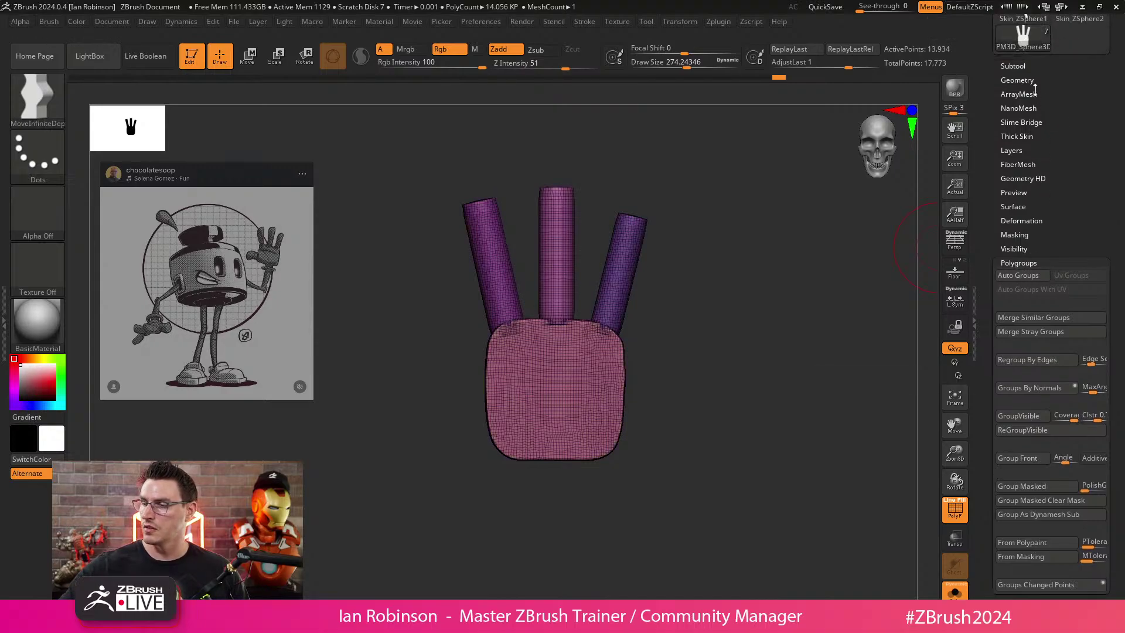
Open the DynaMesh settings in the geometry options and examine how the fingers meet the palm from several angles.
left_click(1036, 80)
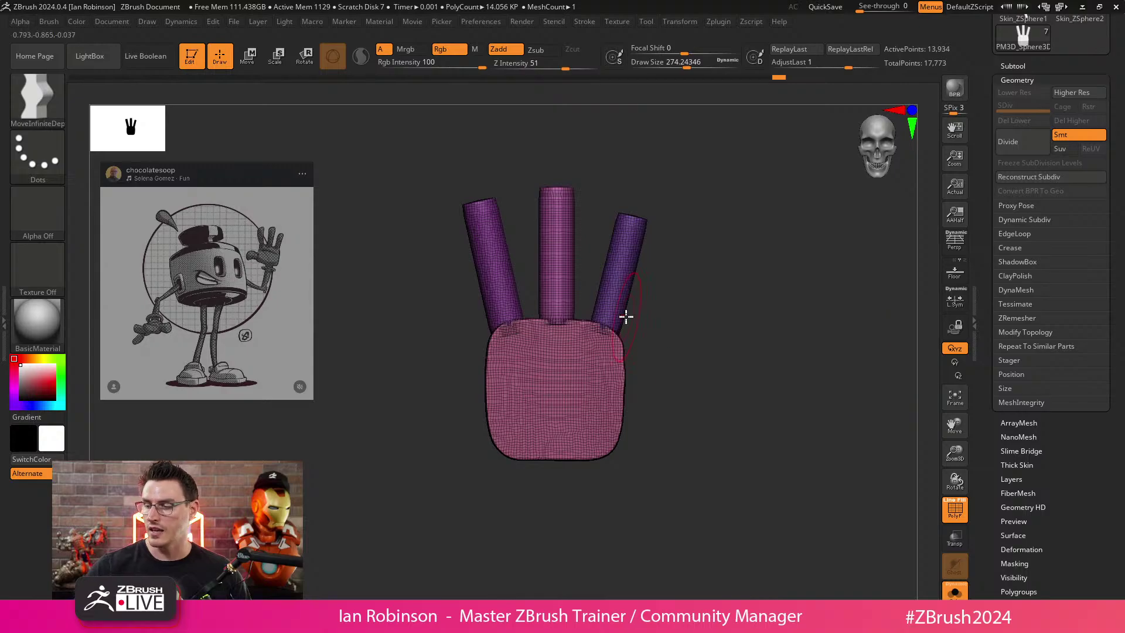
left_click(1016, 289)
scroll(670, 326, "up", 2)
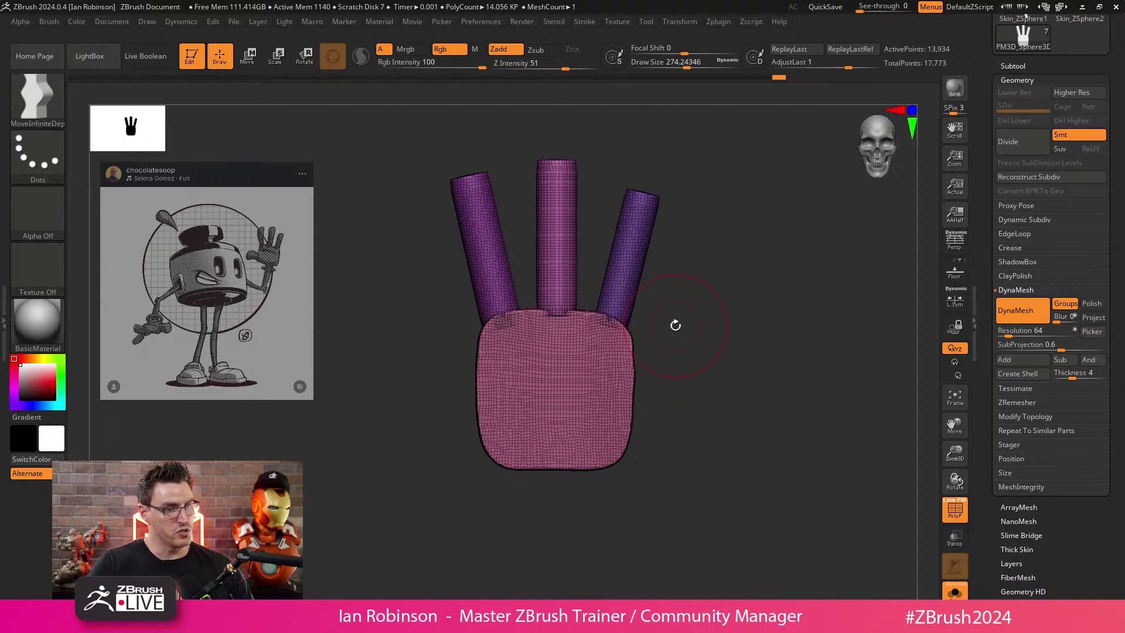
scroll(726, 310, "up", 3)
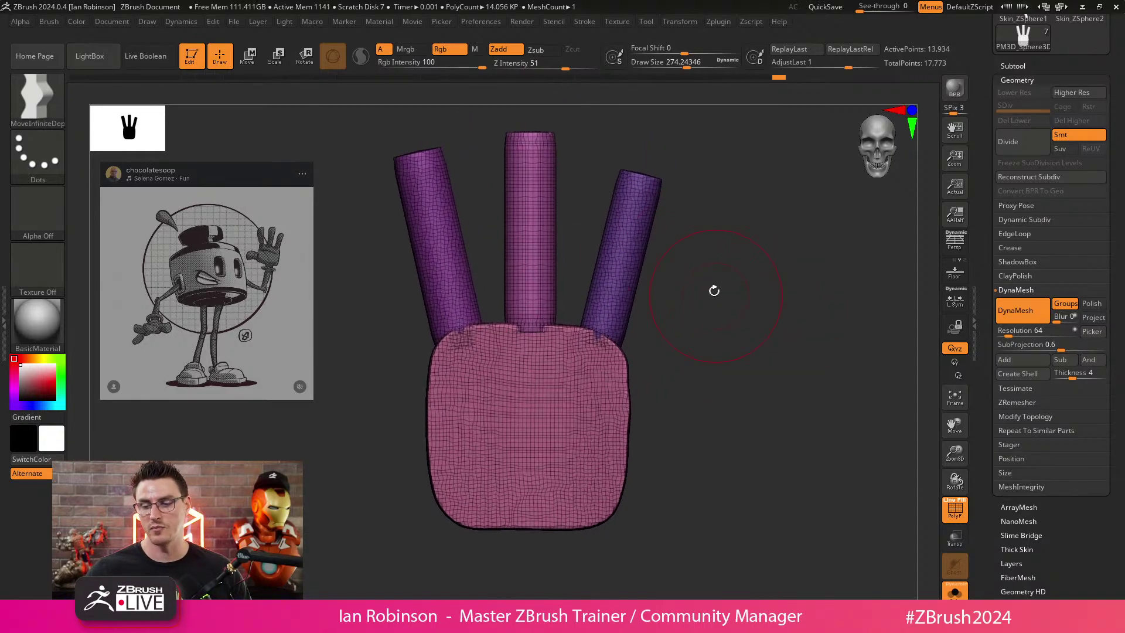
left_click_drag(689, 271, 682, 323)
key("shift")
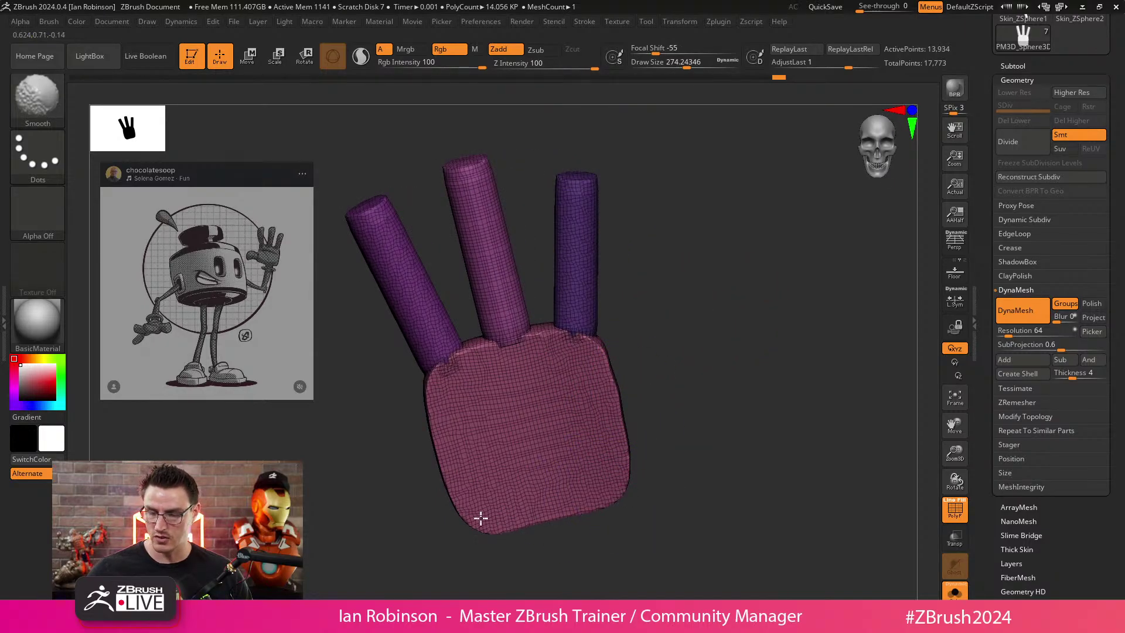
left_click_drag(723, 423, 612, 509)
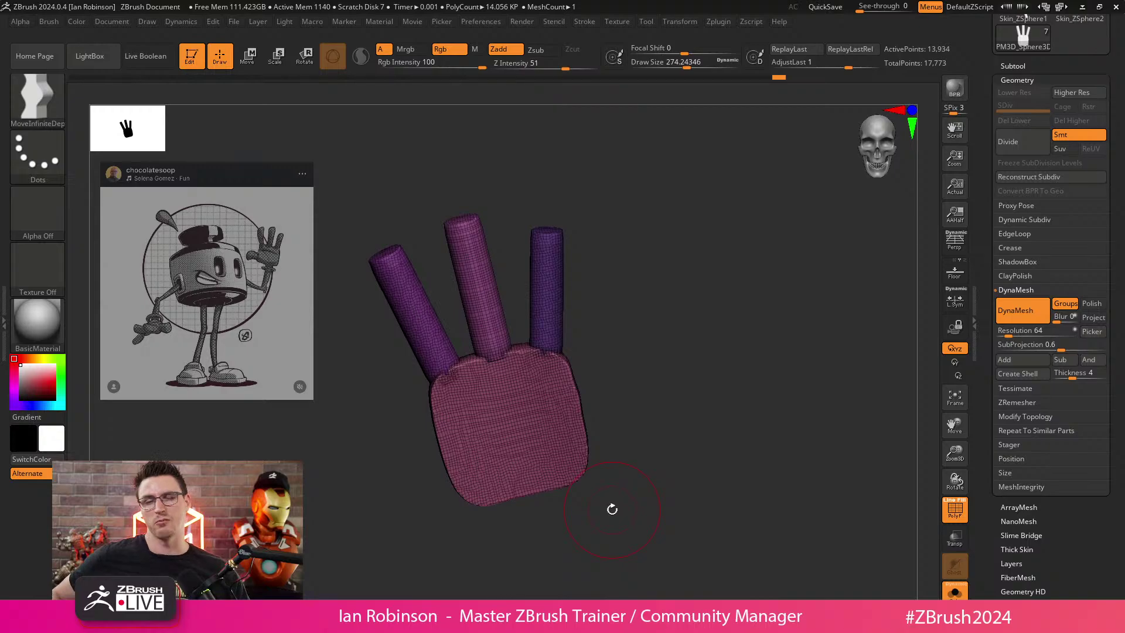
left_click_drag(612, 509, 706, 305)
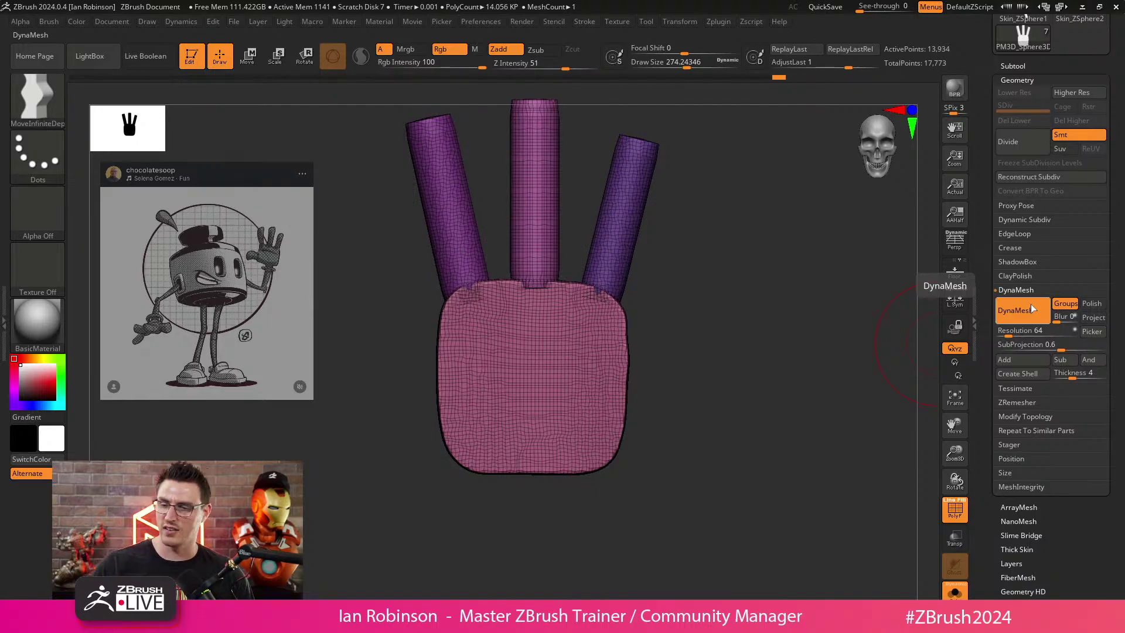
Insert a sphere from the IMM Primitives brush onto the lower-left corner of the palm's face.
right_click_drag(725, 268, 735, 280, "ctrl")
key("b")
key("i")
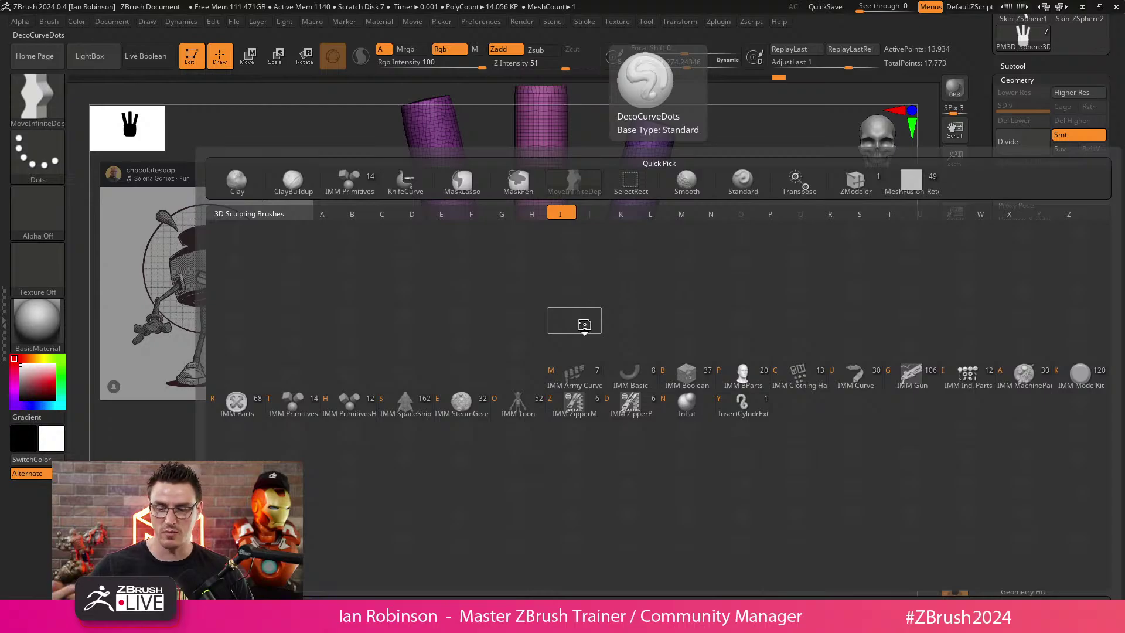
key("a")
key("b")
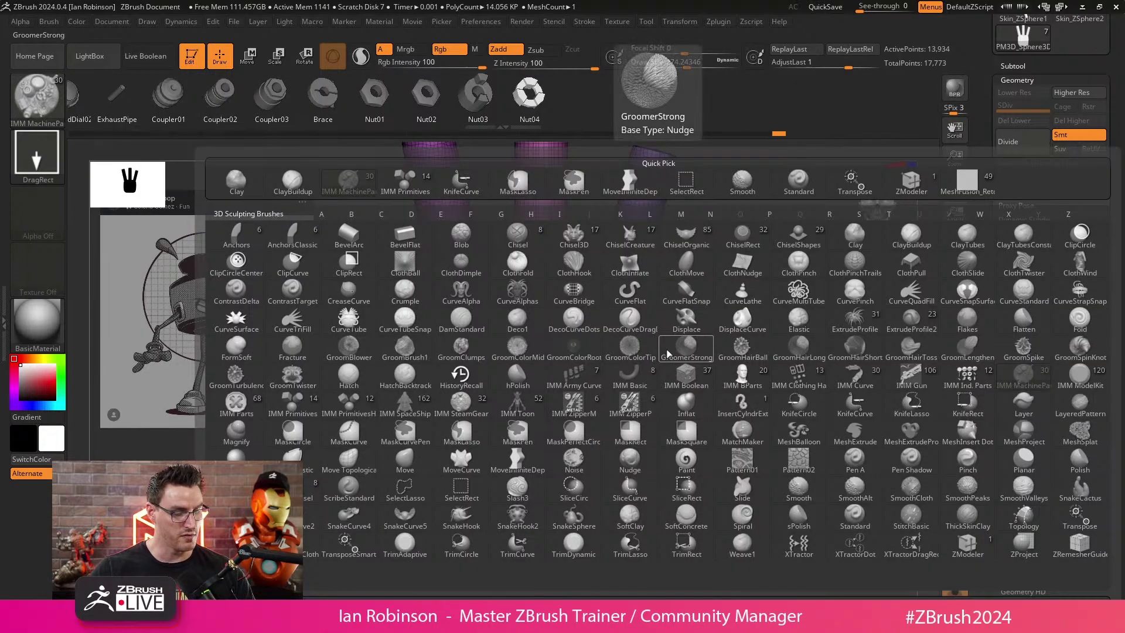
key("i")
key("p")
left_click_drag(703, 290, 711, 276)
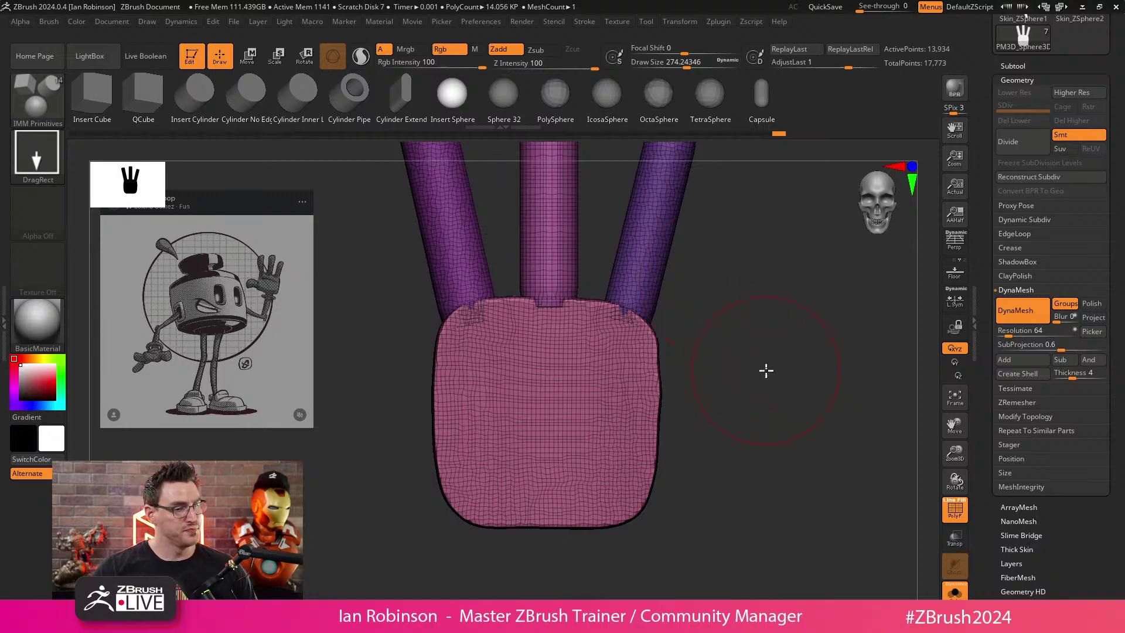
left_click_drag(765, 371, 719, 327)
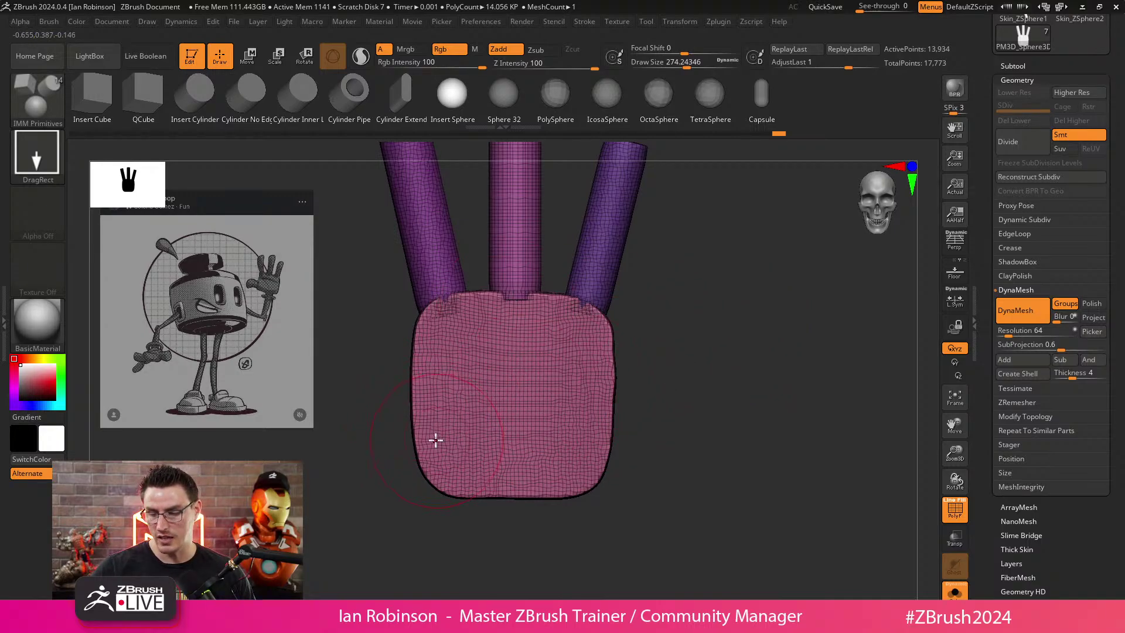
left_click_drag(443, 441, 438, 481)
Flatten the inserted sphere to about 0.46 of its depth and scale it up uniformly with the gizmo.
left_click_drag(659, 369, 724, 350)
key("e")
left_click_drag(477, 437, 456, 440)
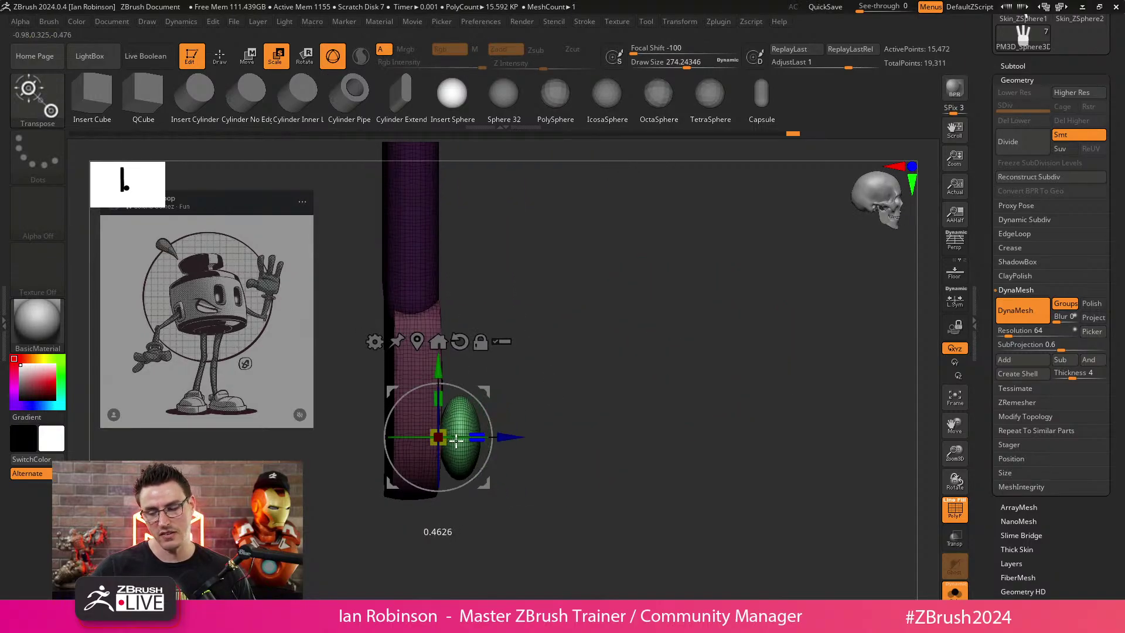
left_click_drag(625, 382, 583, 382, "shift")
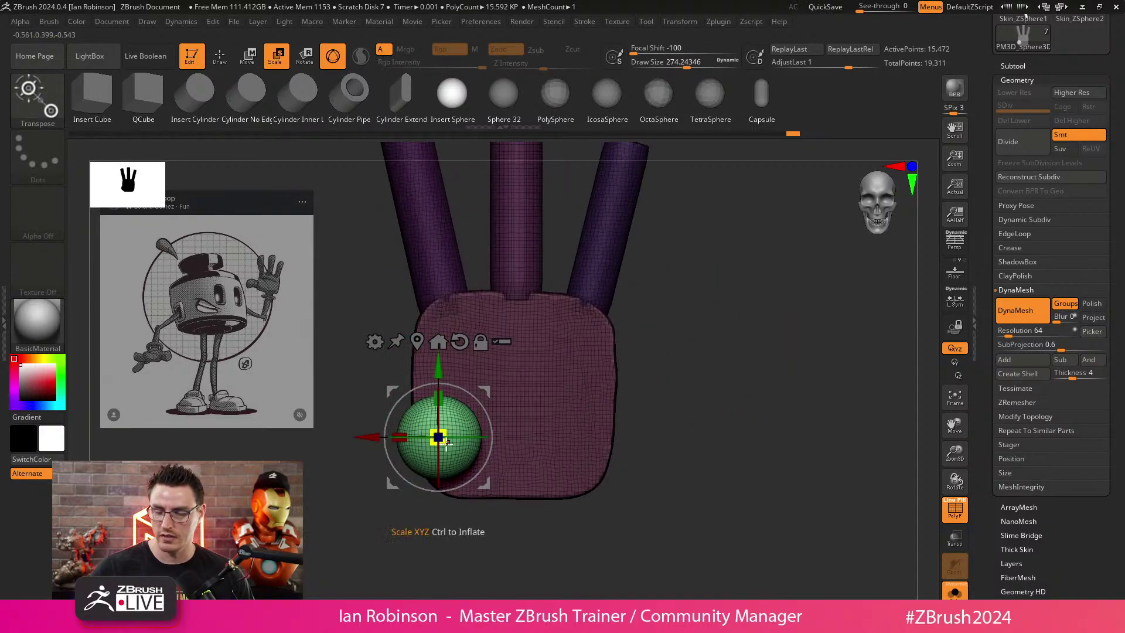
left_click_drag(446, 443, 510, 486)
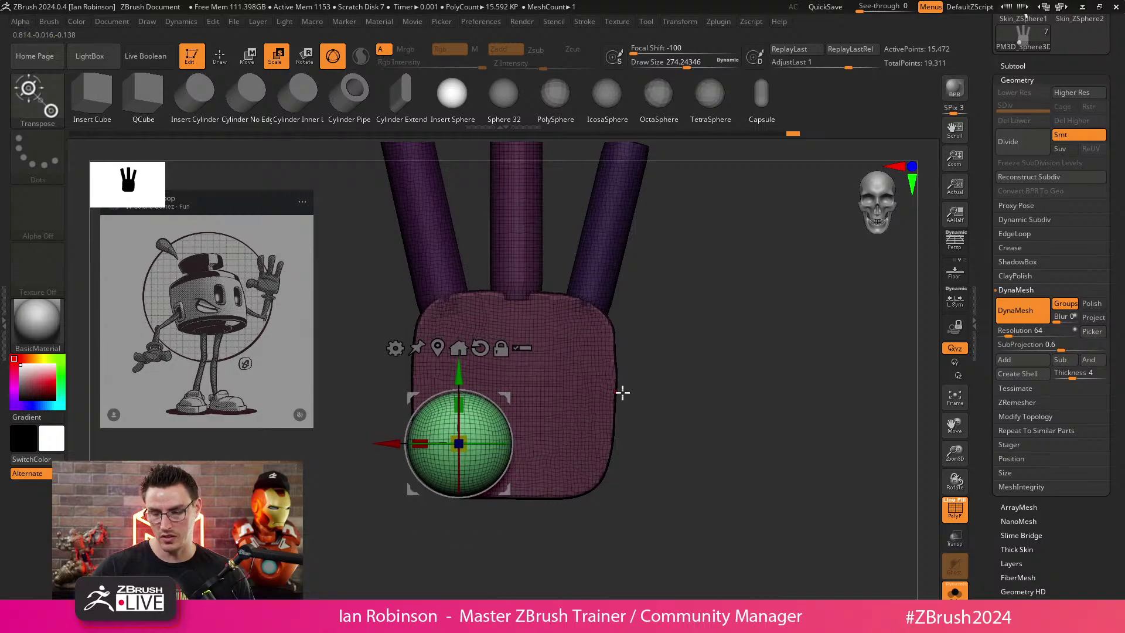
Push the flattened sphere back in depth until it sits partly embedded in the palm.
left_click_drag(622, 392, 741, 387, "shift")
left_click_drag(535, 440, 507, 441)
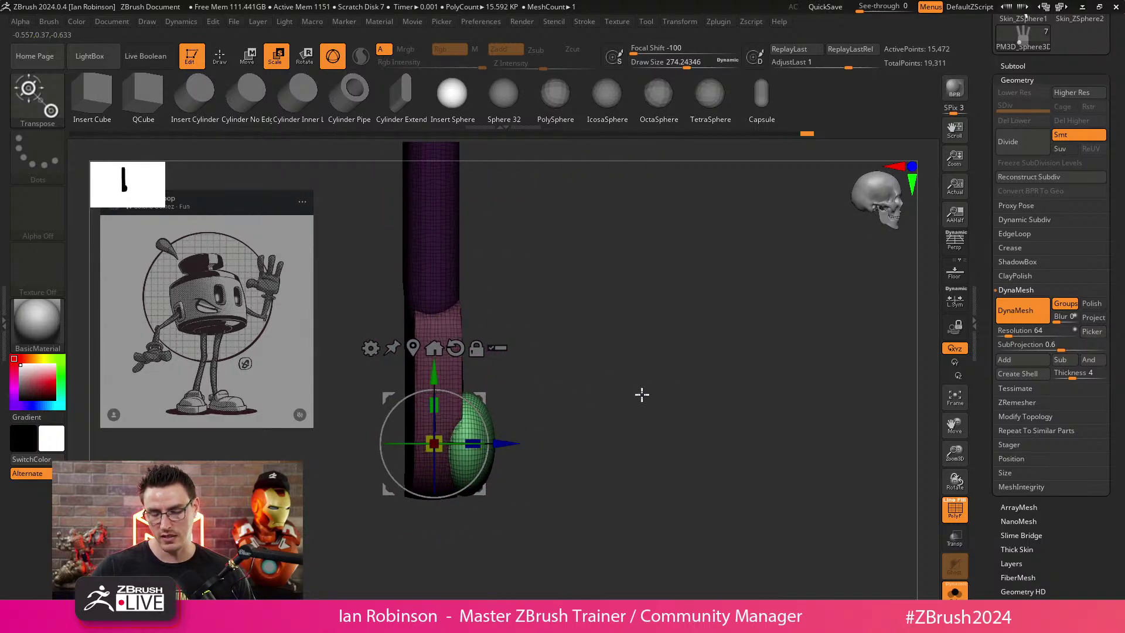
left_click_drag(642, 395, 613, 391, "shift")
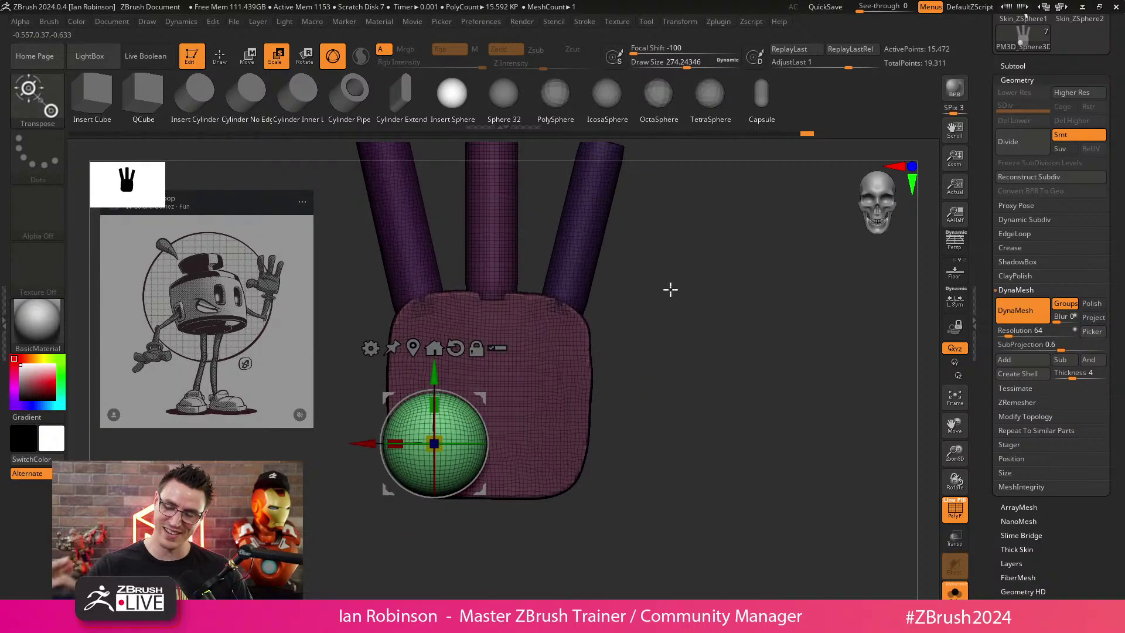
left_click_drag(671, 288, 686, 381, "shift")
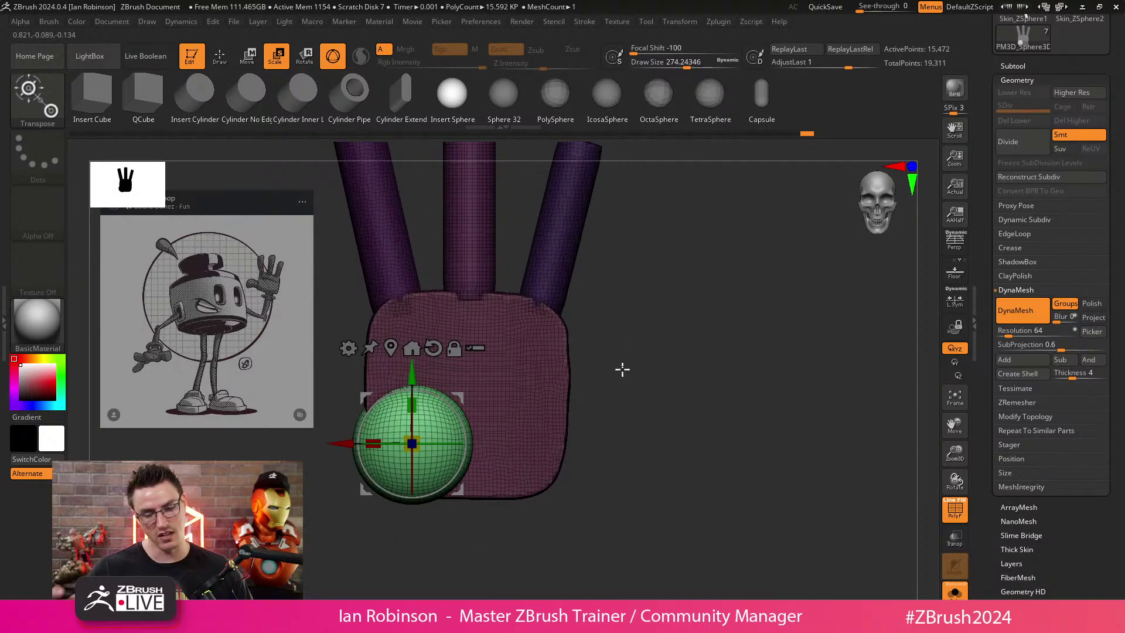
left_click_drag(622, 368, 703, 309, "alt")
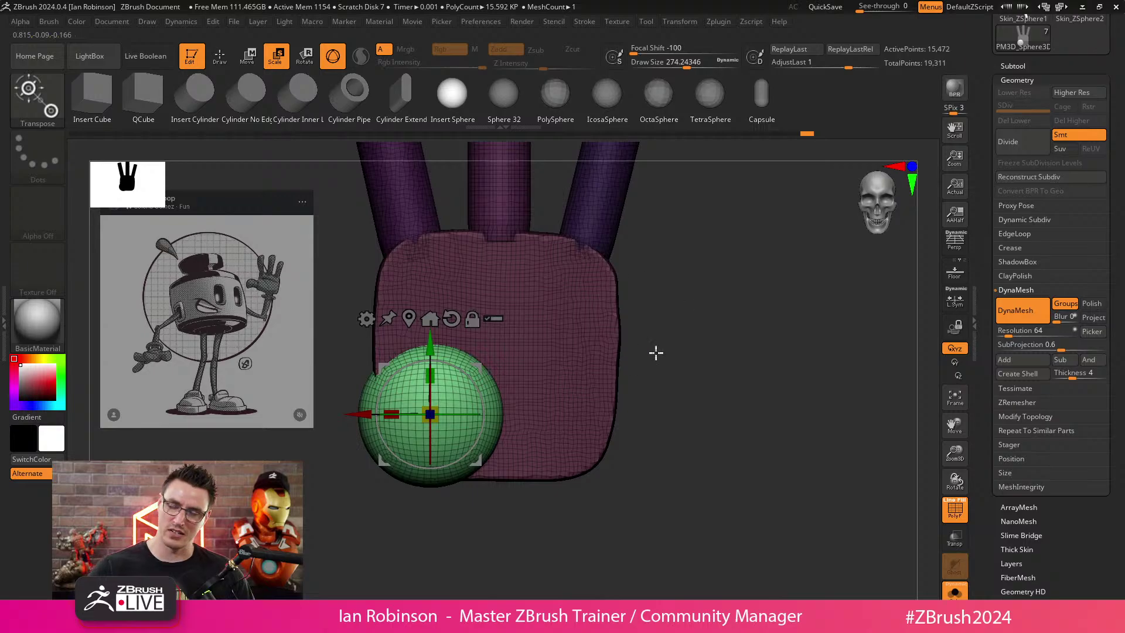
left_click_drag(656, 352, 669, 335, "alt")
Set the move brush's draw size to about 318 and reshape the sphere into a slanted, egg-shaped thumb pad.
key("q")
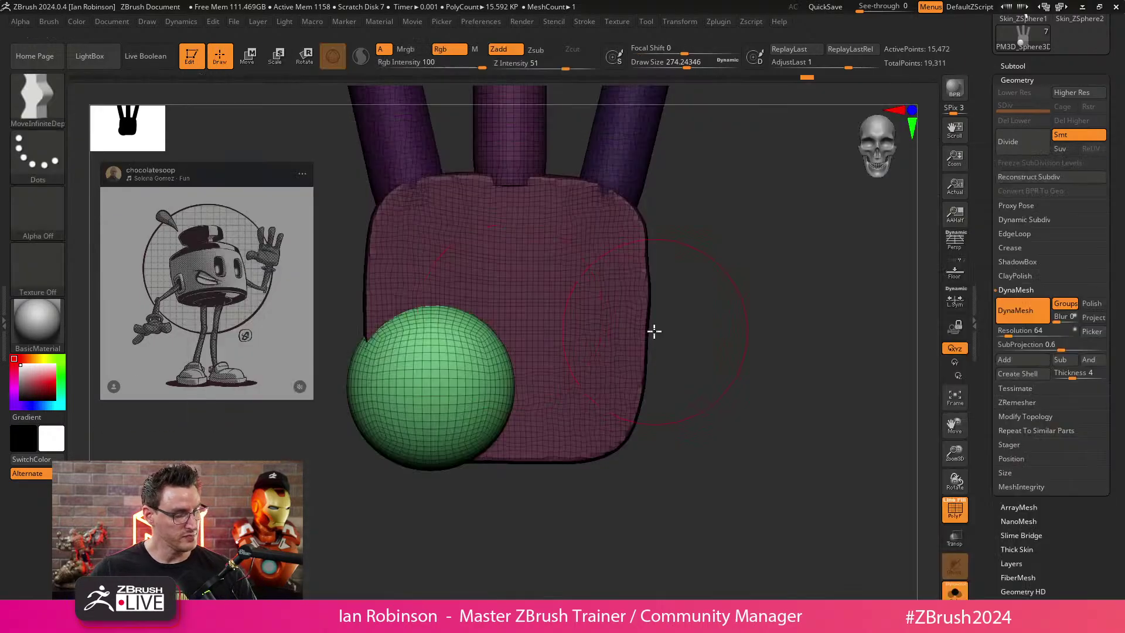
key("s")
left_click_drag(696, 338, 700, 338)
mouse_move(477, 313)
left_mouse_down()
mouse_move(469, 325)
mouse_move(509, 369)
mouse_move(501, 440)
left_mouse_up()
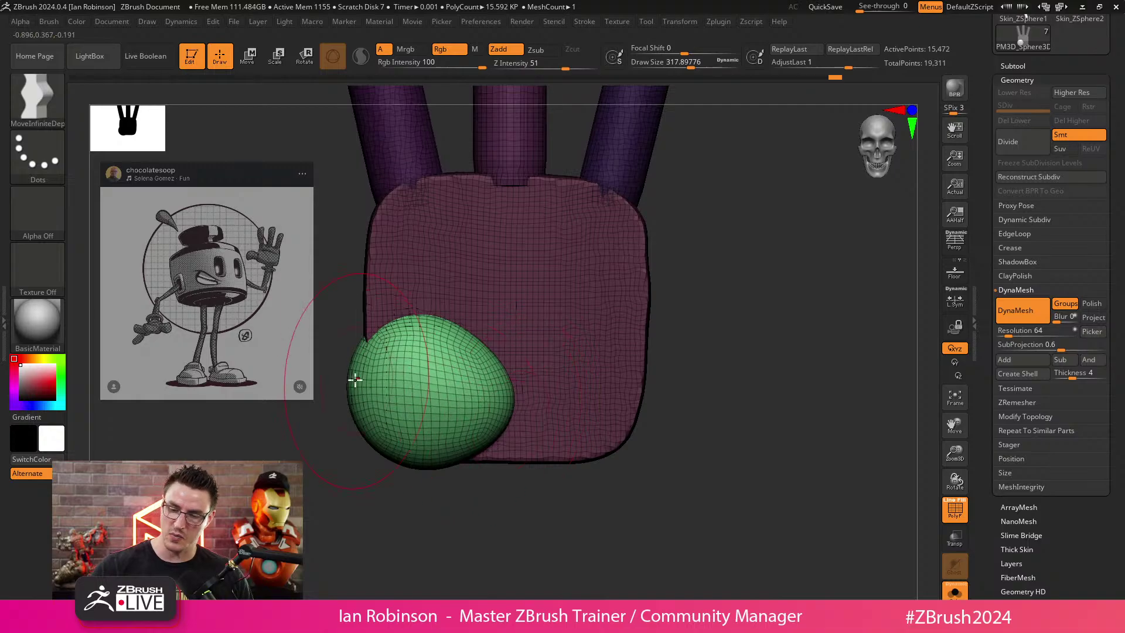
left_click_drag(357, 379, 374, 400)
left_click_drag(395, 512, 486, 565)
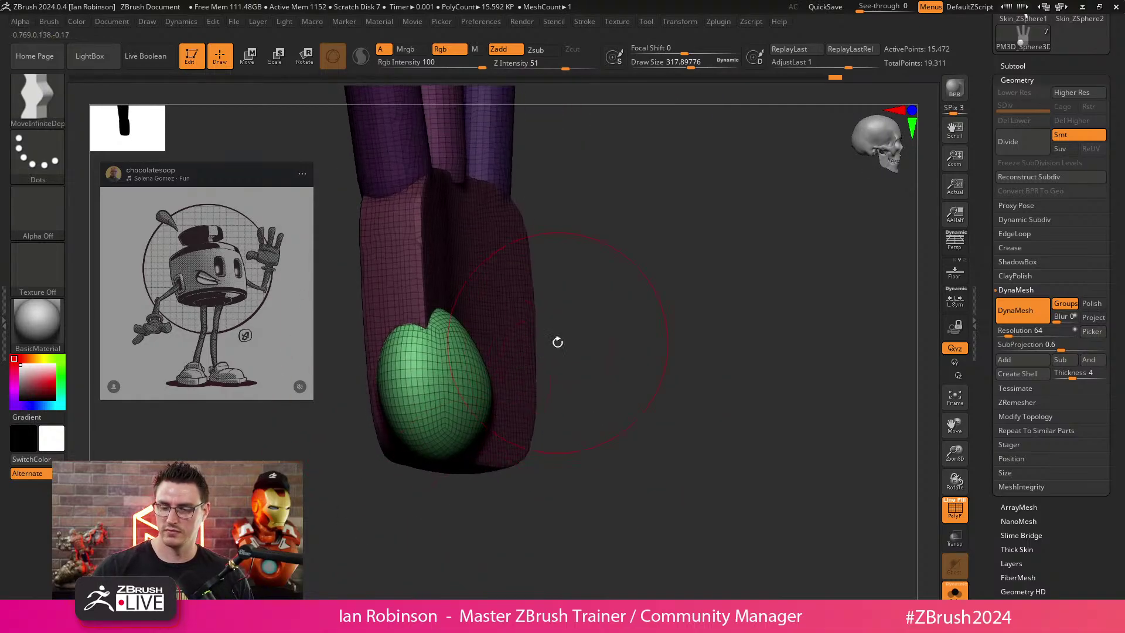
Pull the thumb pad's outer, lower and inner edges slightly inward to fit its outline to the palm's corner.
mouse_move(557, 339)
left_mouse_down()
mouse_move(479, 350)
mouse_move(542, 342)
mouse_move(509, 306)
left_mouse_up()
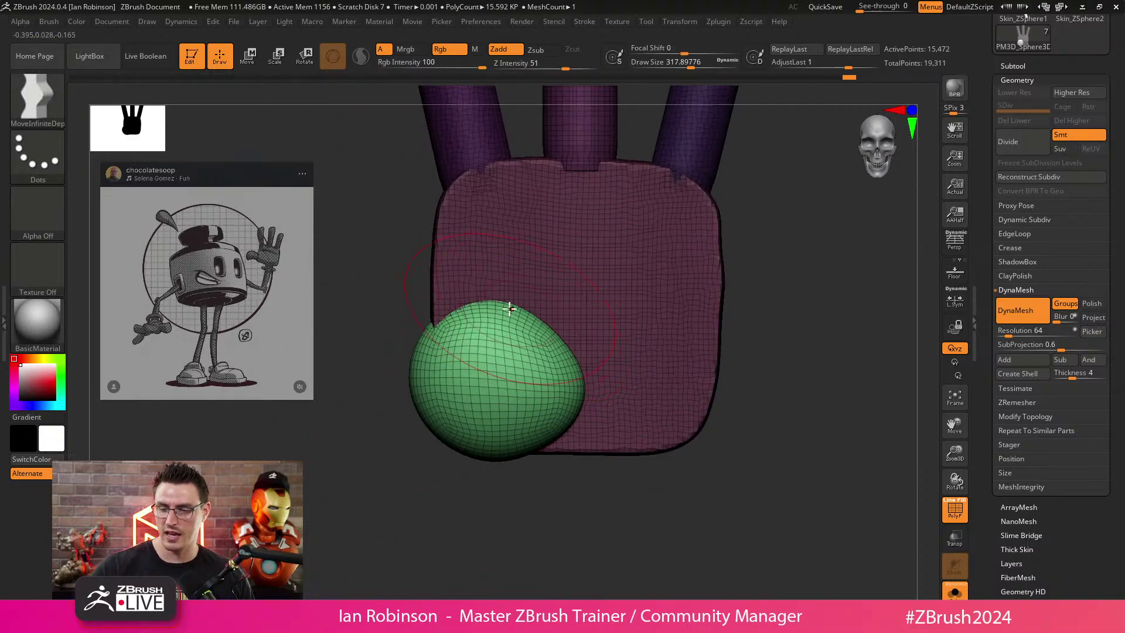
left_click_drag(754, 383, 757, 358, "alt")
left_click_drag(558, 399, 554, 402)
left_click_drag(485, 434, 484, 430)
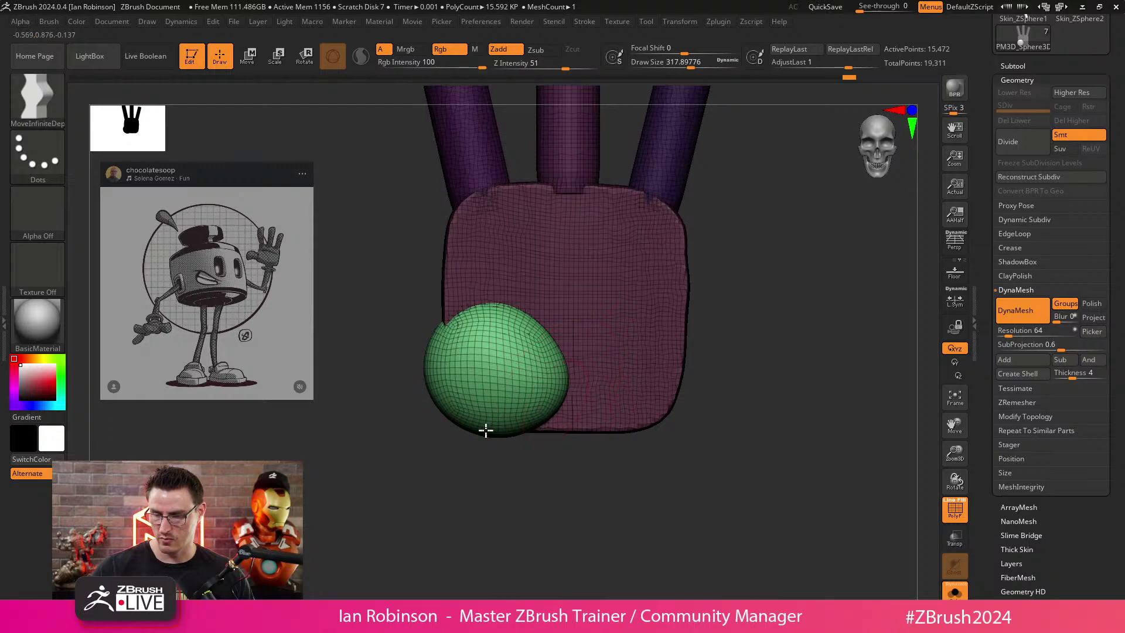
left_click_drag(430, 376, 441, 373)
left_click_drag(496, 429, 494, 423)
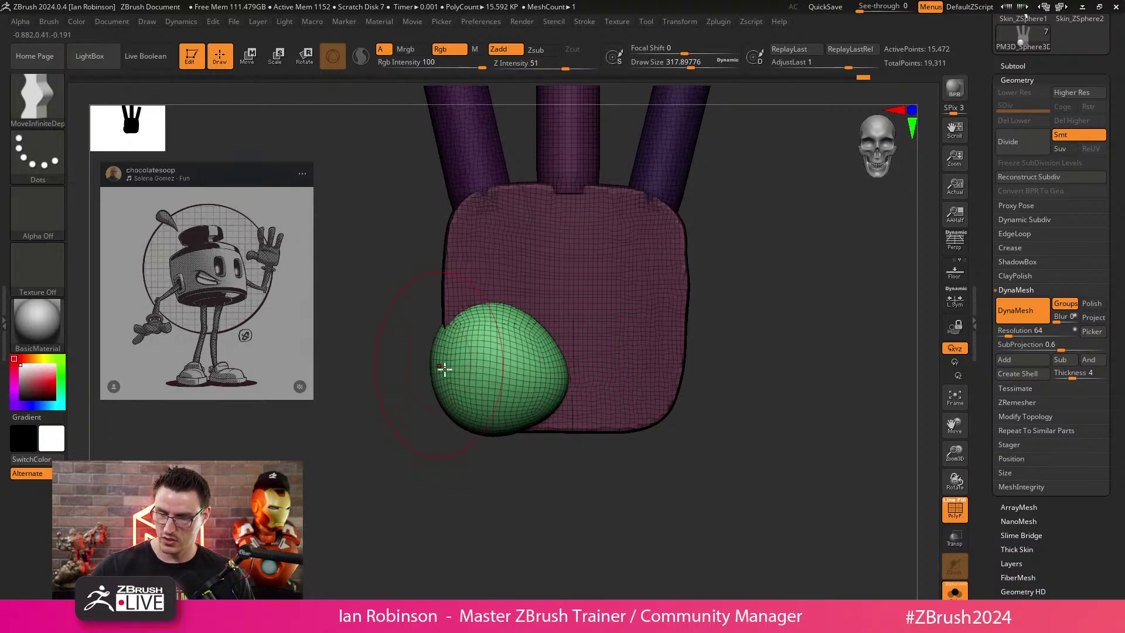
left_click_drag(442, 369, 447, 372)
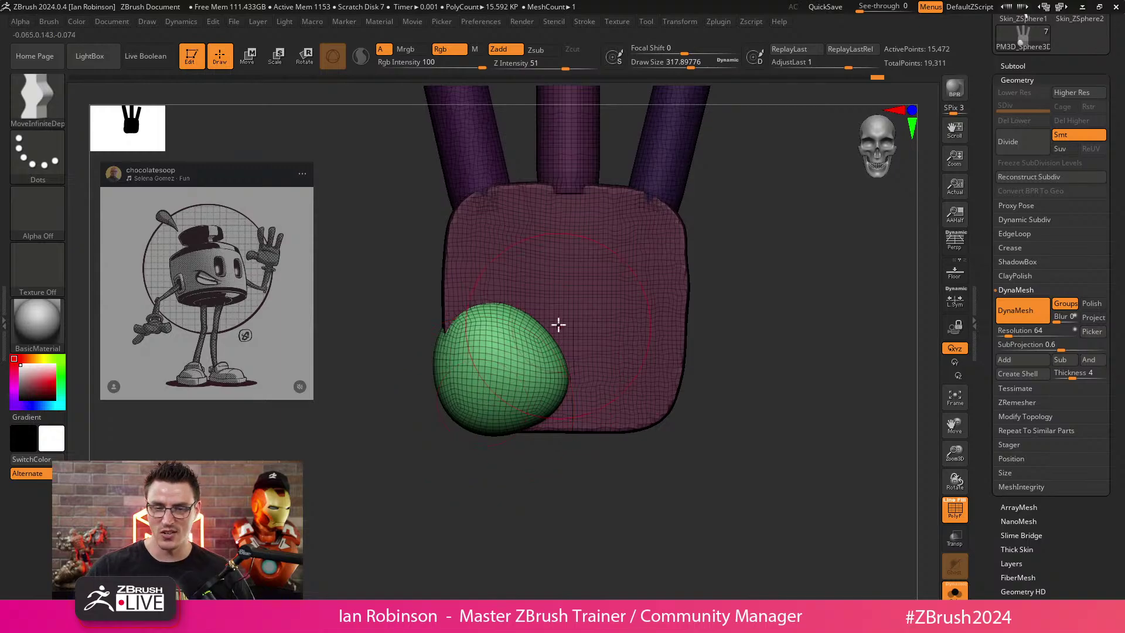
left_click_drag(563, 372, 558, 372)
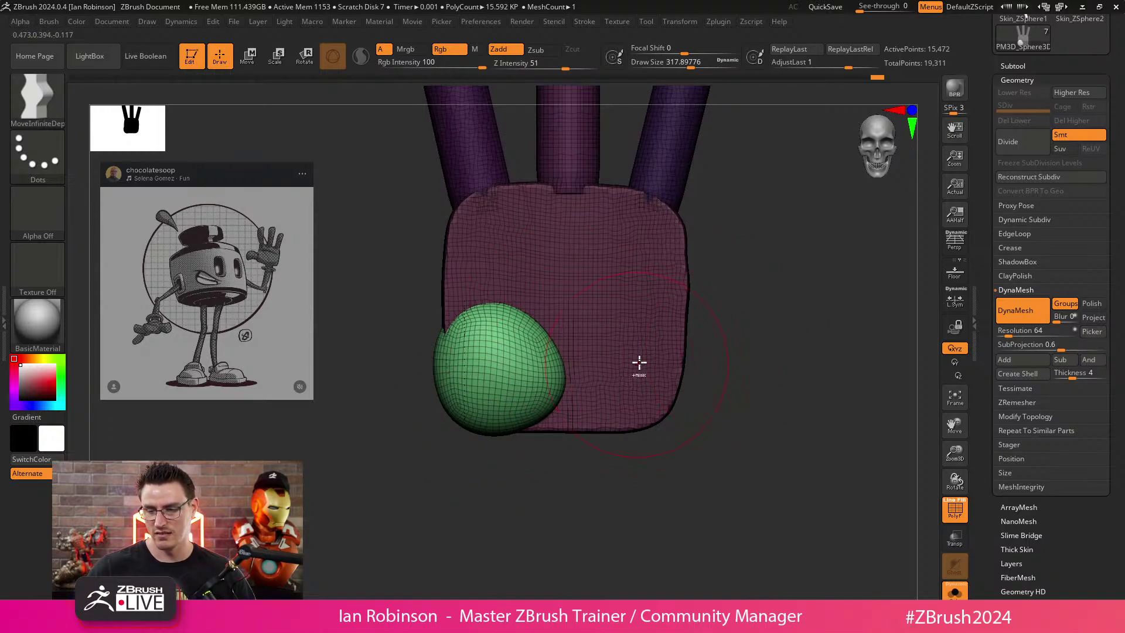
Duplicate the thumb pad onto the palm's lower-right corner, rotate the copy about 135 degrees and narrow it.
key("w")
left_click_drag(422, 368, 575, 366, "ctrl")
left_click_drag(695, 388, 626, 319)
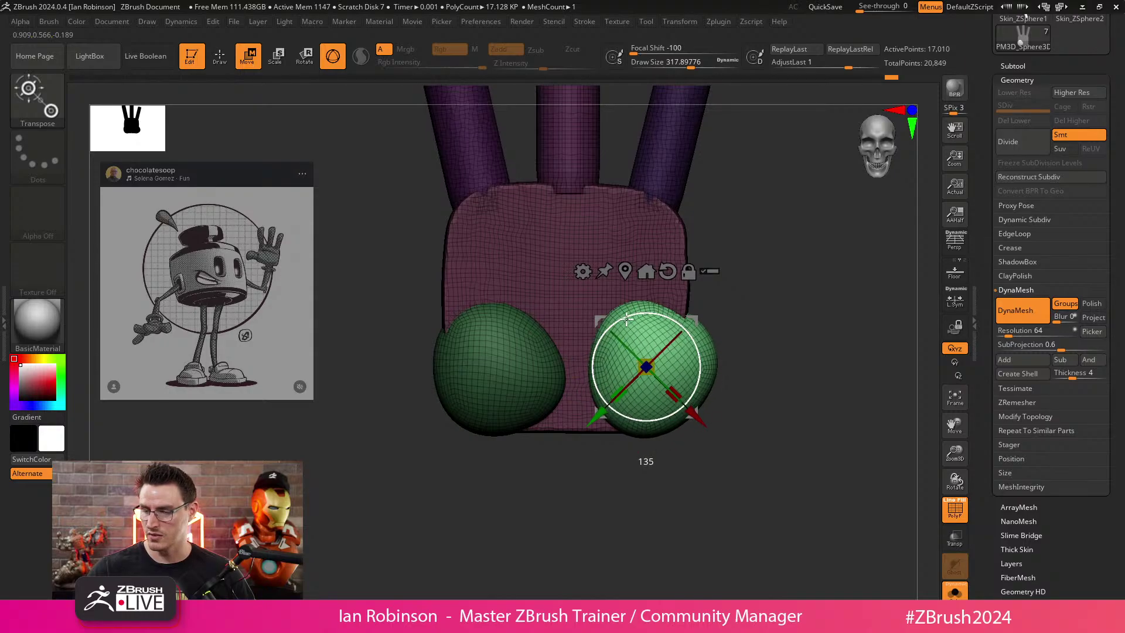
mouse_move(675, 391)
left_mouse_down()
mouse_move(645, 369)
mouse_move(673, 322)
mouse_move(677, 279)
mouse_move(665, 266)
left_mouse_up()
Stretch the copied pad upward with the move brush so it runs along the palm's outer edge.
key("q")
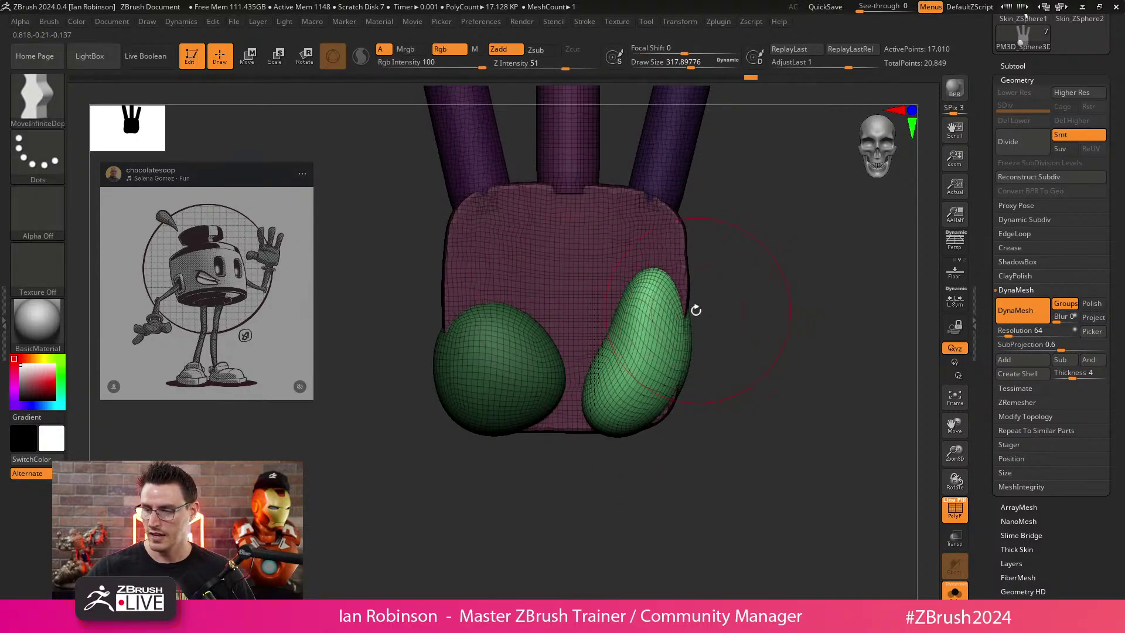
mouse_move(672, 313)
left_mouse_down()
mouse_move(684, 308)
mouse_move(685, 262)
mouse_move(673, 251)
mouse_move(692, 246)
left_mouse_up()
left_click_drag(773, 302, 780, 344)
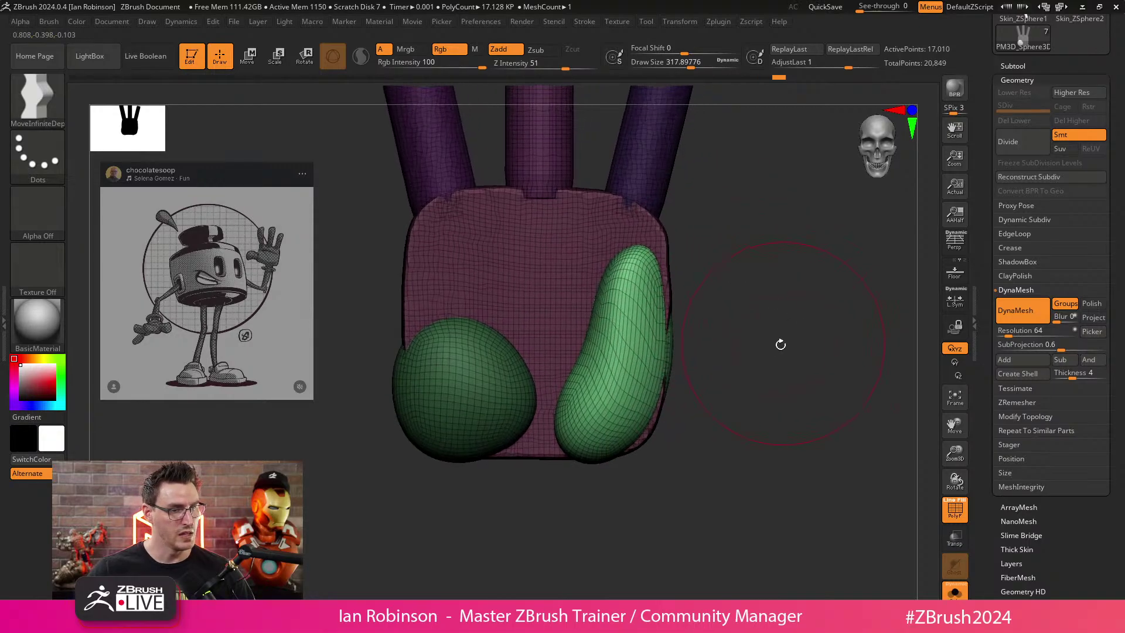
left_click_drag(626, 276, 633, 258)
mouse_move(698, 346)
left_mouse_down("shift")
mouse_move(679, 344)
mouse_move(693, 331)
mouse_move(656, 339)
left_mouse_up("shift")
left_click_drag(745, 356, 821, 350)
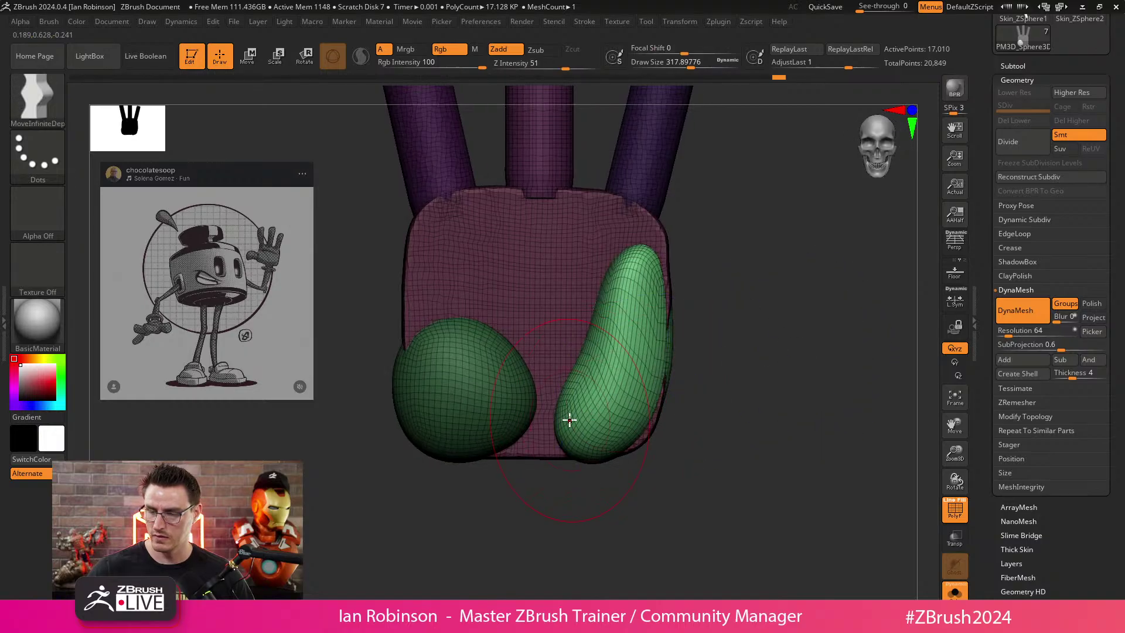
Widen the lower half of the outer pad toward the palm's centre to form a teardrop shape.
left_click_drag(569, 420, 572, 427)
left_click_drag(590, 359, 569, 351)
left_click_drag(637, 266, 646, 273)
left_click_drag(602, 441, 638, 434)
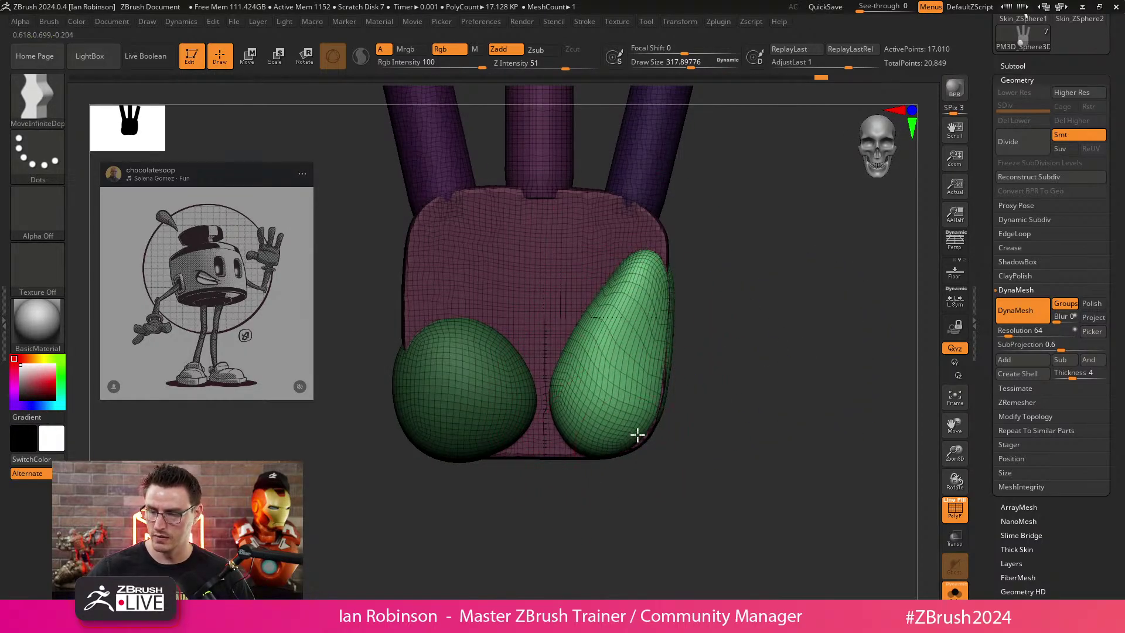
left_click_drag(568, 421, 587, 352)
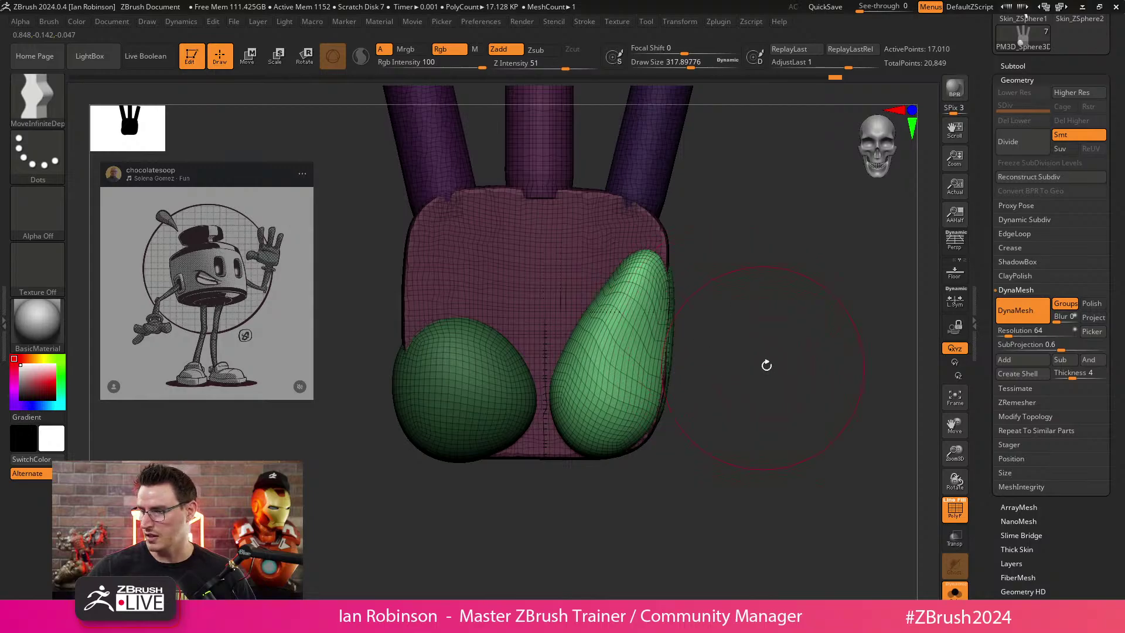
Clear the mask and regenerate polygroups with Auto Groups so each pad gets its own group.
scroll(1037, 354, "down", 5)
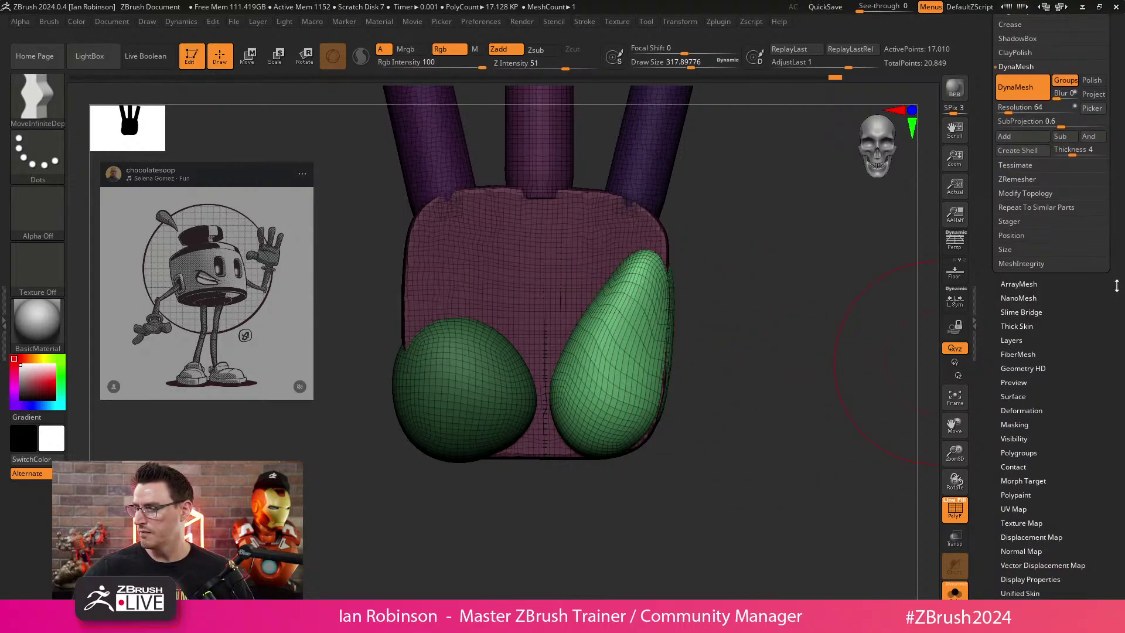
left_click(1021, 339)
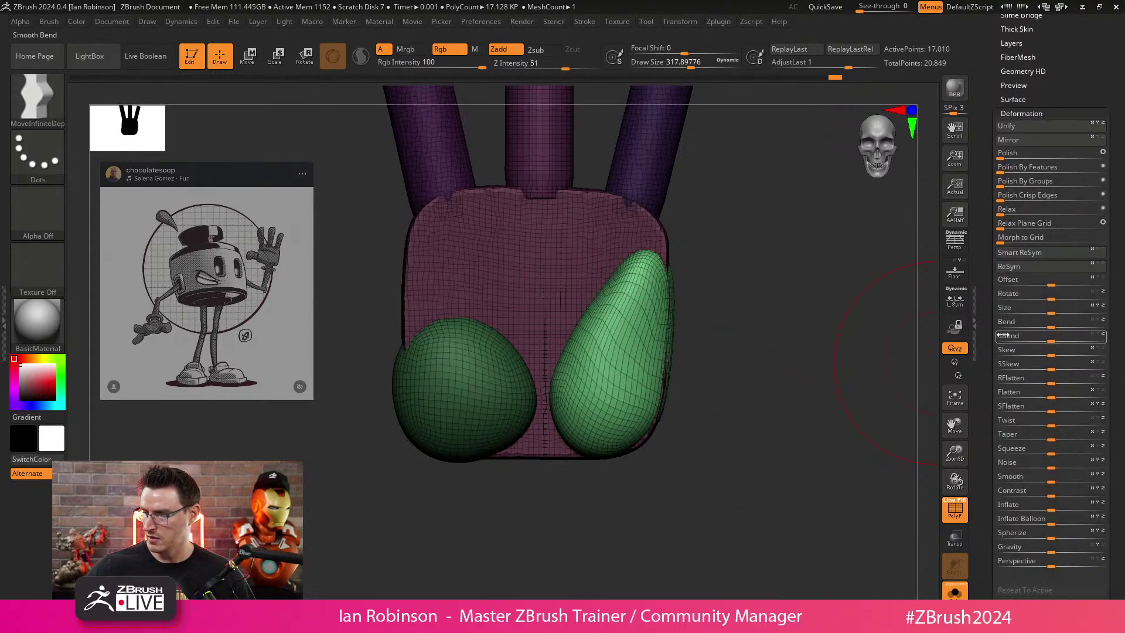
left_click(1021, 126)
left_click(1024, 113)
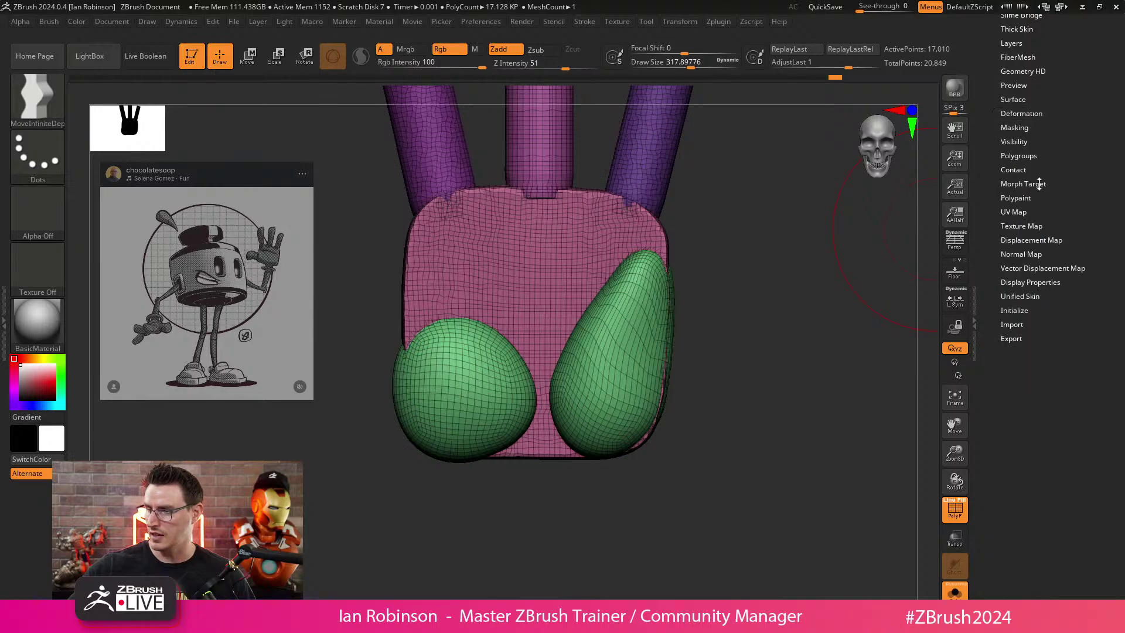
scroll(1031, 176, "up", 1)
left_click(1018, 216)
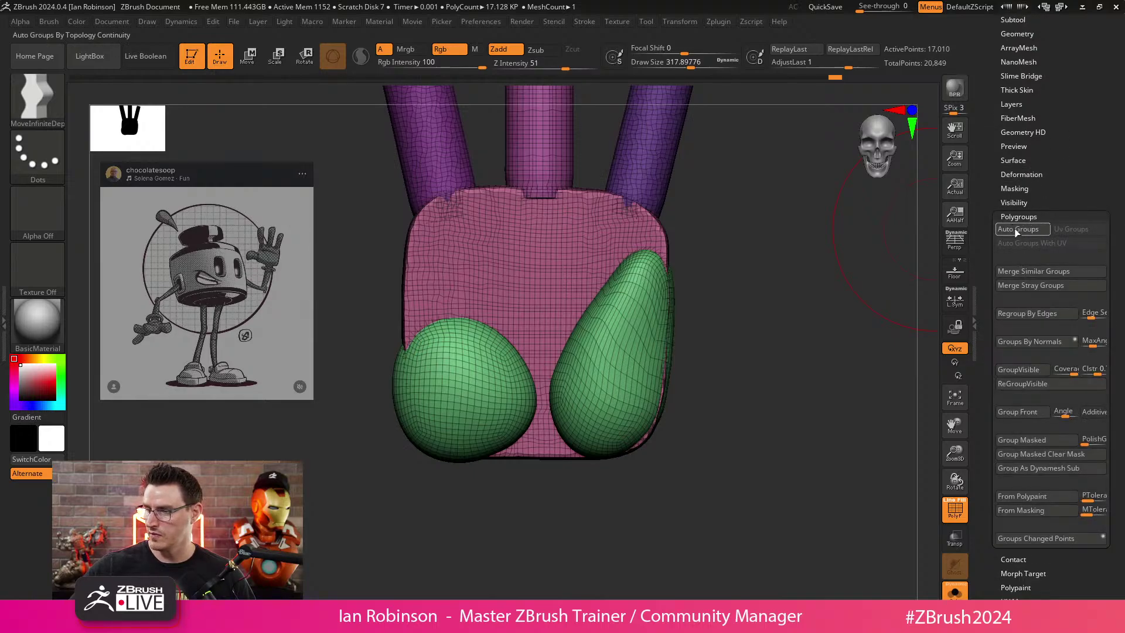
left_click(1017, 229)
Isolate the two palm pads in turn, restore full visibility and examine how they sit against the palm.
left_click_drag(790, 287, 782, 366, "alt")
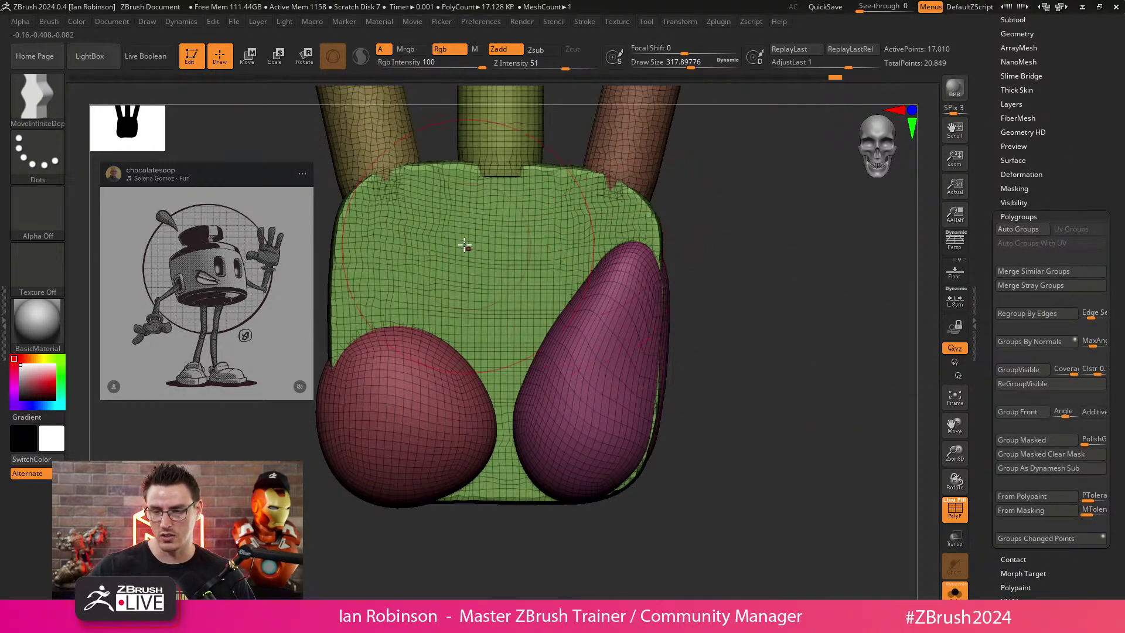
left_click(622, 316, "ctrl+shift")
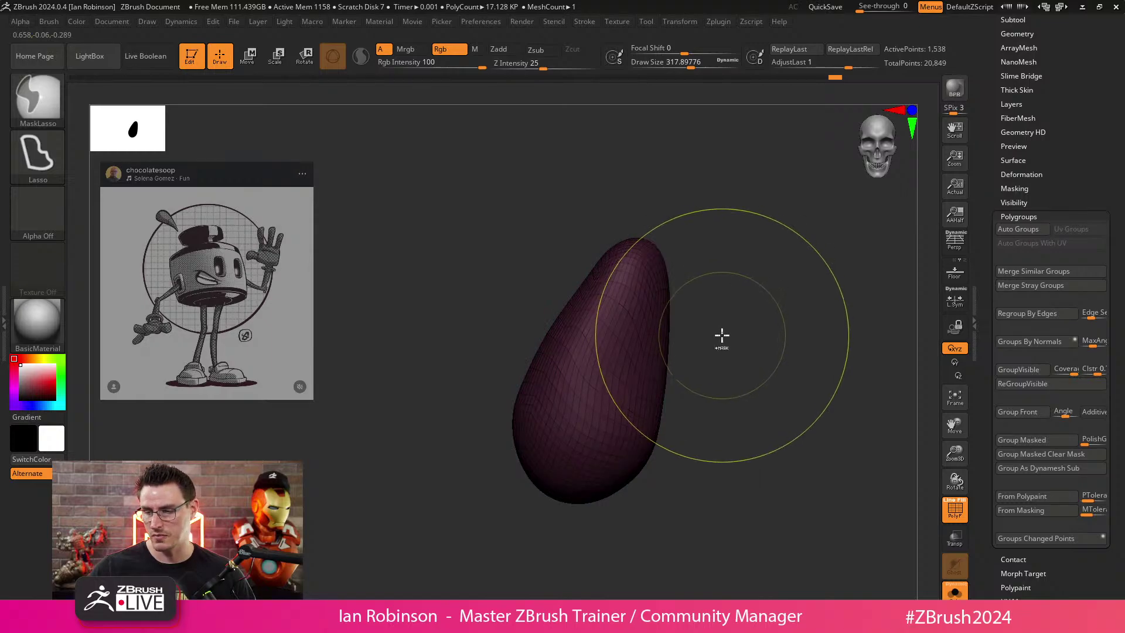
left_click(732, 335, "ctrl+shift")
mouse_move(743, 335)
left_mouse_down()
mouse_move(736, 301)
mouse_move(709, 316)
mouse_move(736, 309)
mouse_move(773, 263)
mouse_move(804, 271)
mouse_move(728, 316)
mouse_move(794, 304)
mouse_move(781, 311)
mouse_move(595, 367)
left_mouse_up()
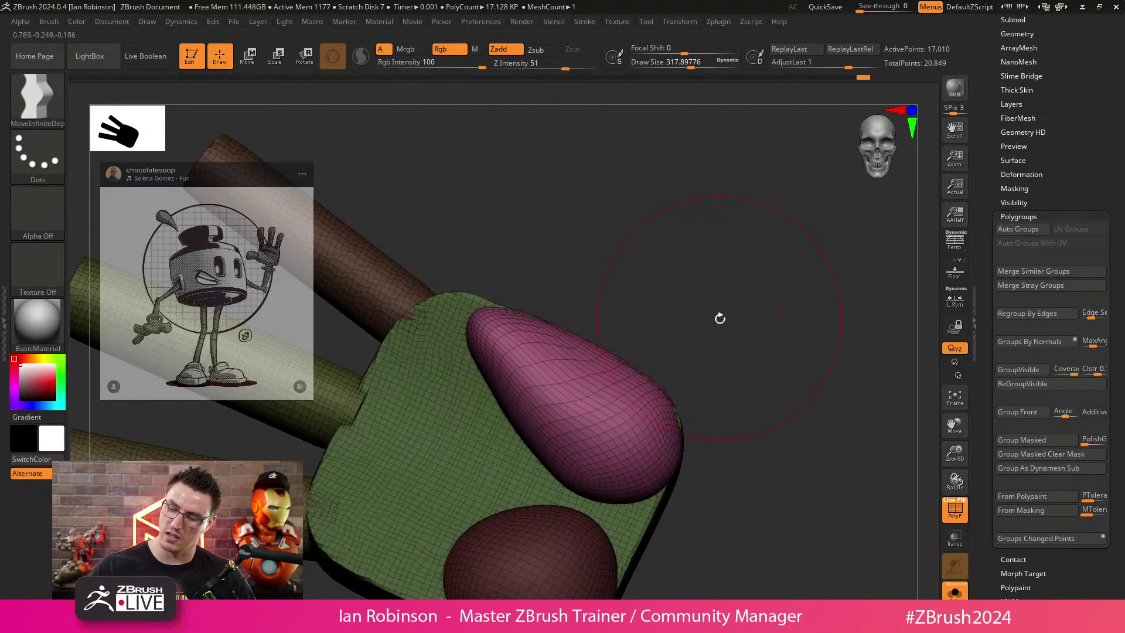
left_click_drag(719, 318, 751, 324)
left_click(579, 402, "ctrl+shift")
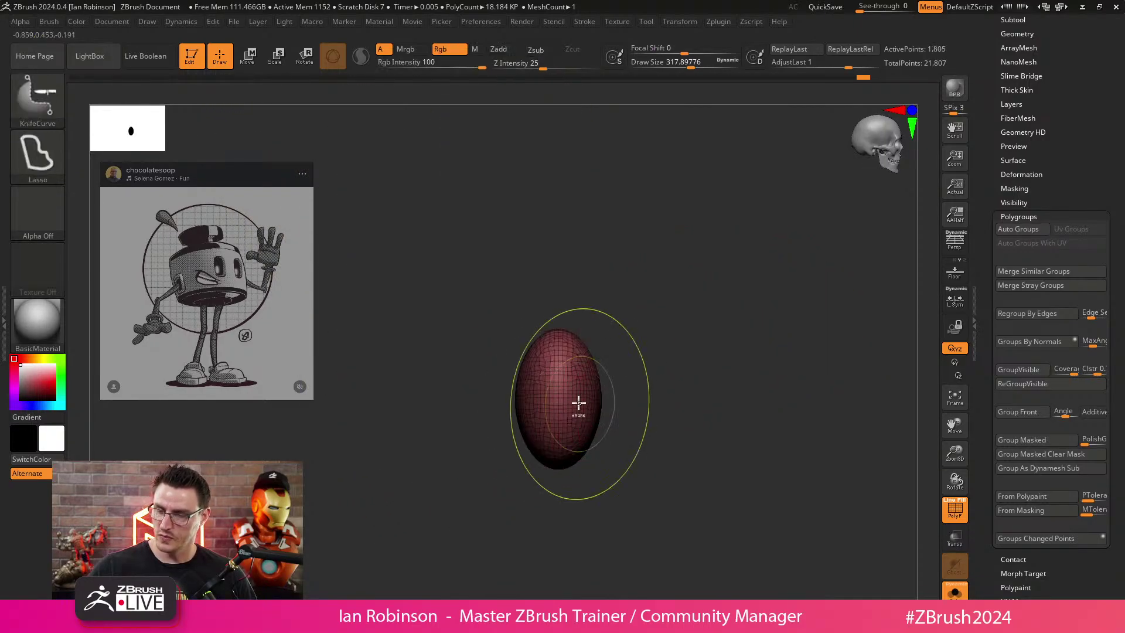
left_click(696, 377, "ctrl+shift")
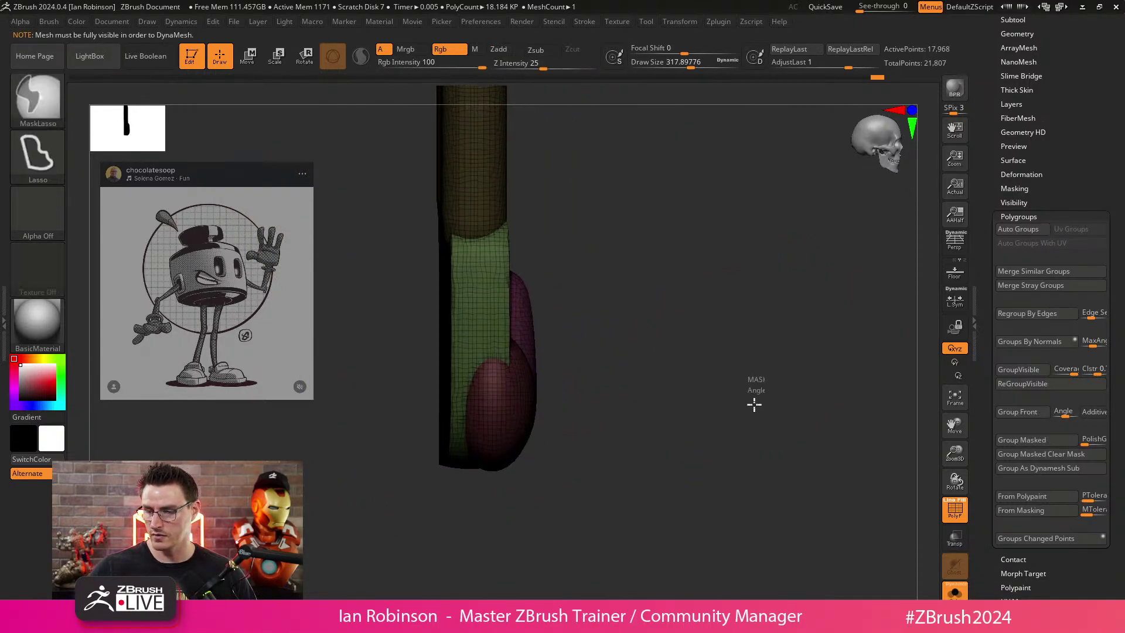
left_click_drag(753, 402, 721, 384)
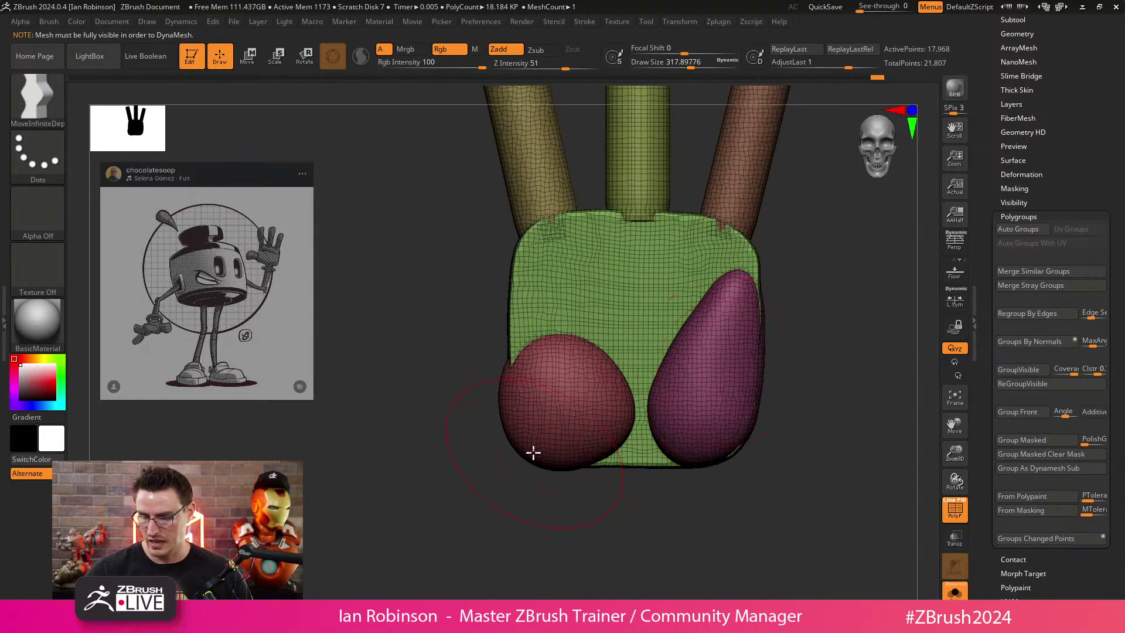
Push in the rounded palm pad's lower edge to follow the palm's corner with the move brush, undoing the last strokes.
mouse_move(533, 452)
left_mouse_down()
mouse_move(531, 439)
mouse_move(562, 438)
left_mouse_up()
key("s")
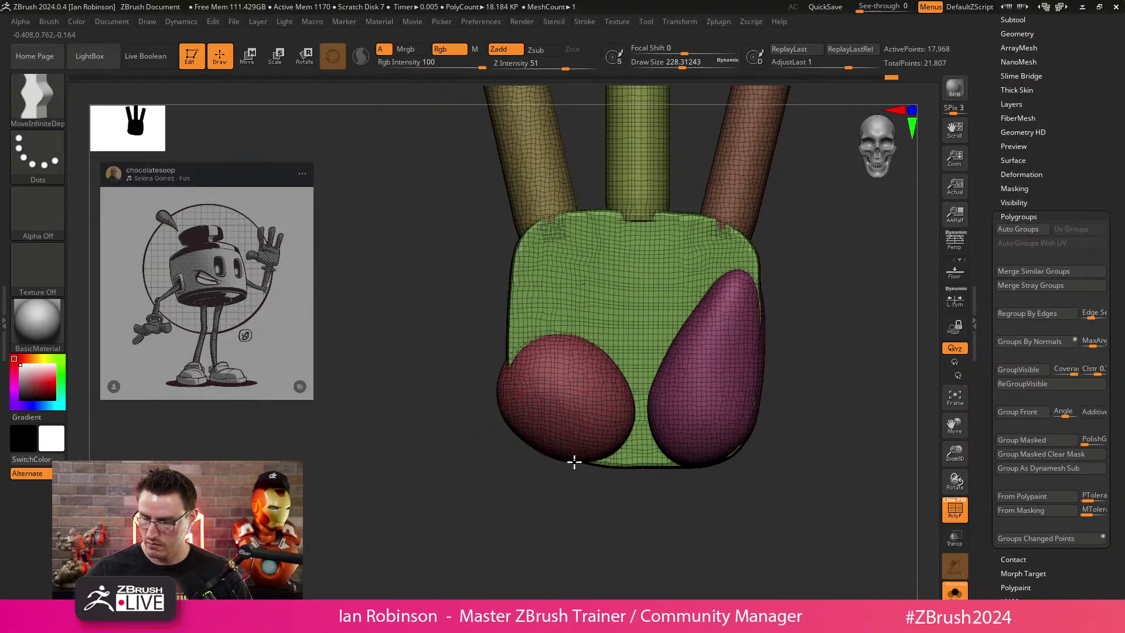
key("ctrl+z")
key("ctrl+z")
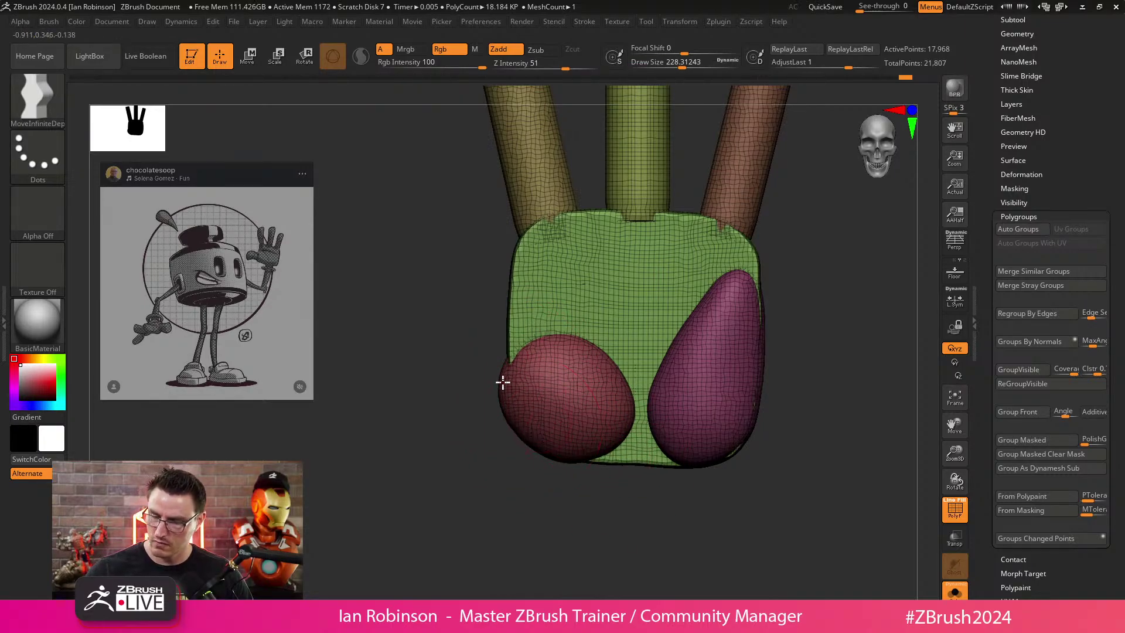
Insert a sphere on the side edge of the palm beside the rounded pad using the IMM Primitives brush.
left_click_drag(535, 436, 877, 339)
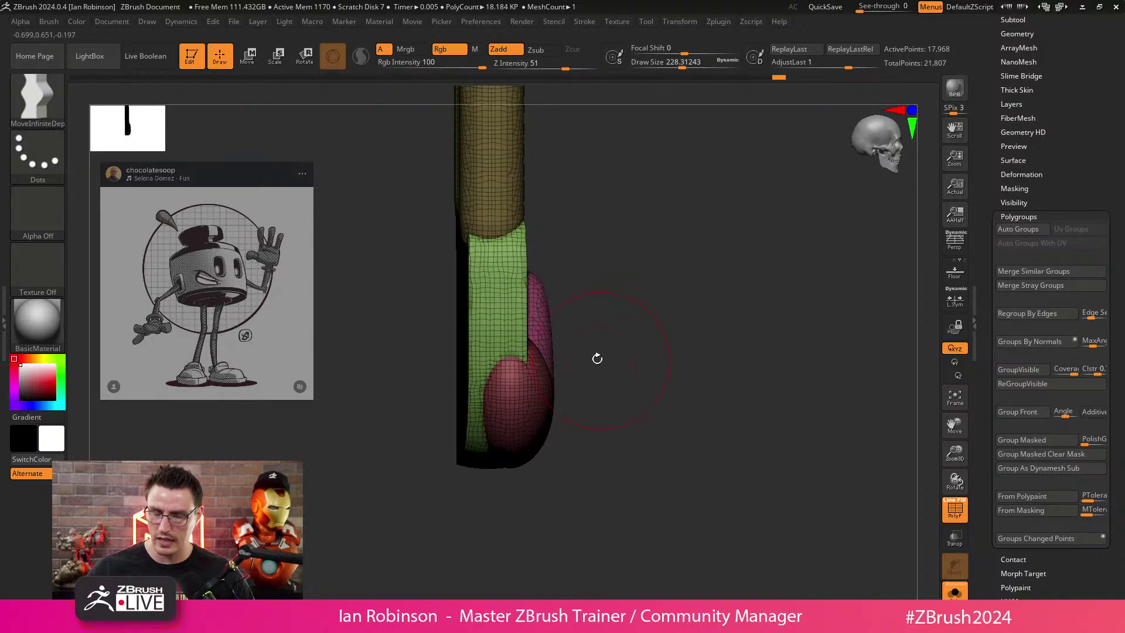
key("b")
key("i")
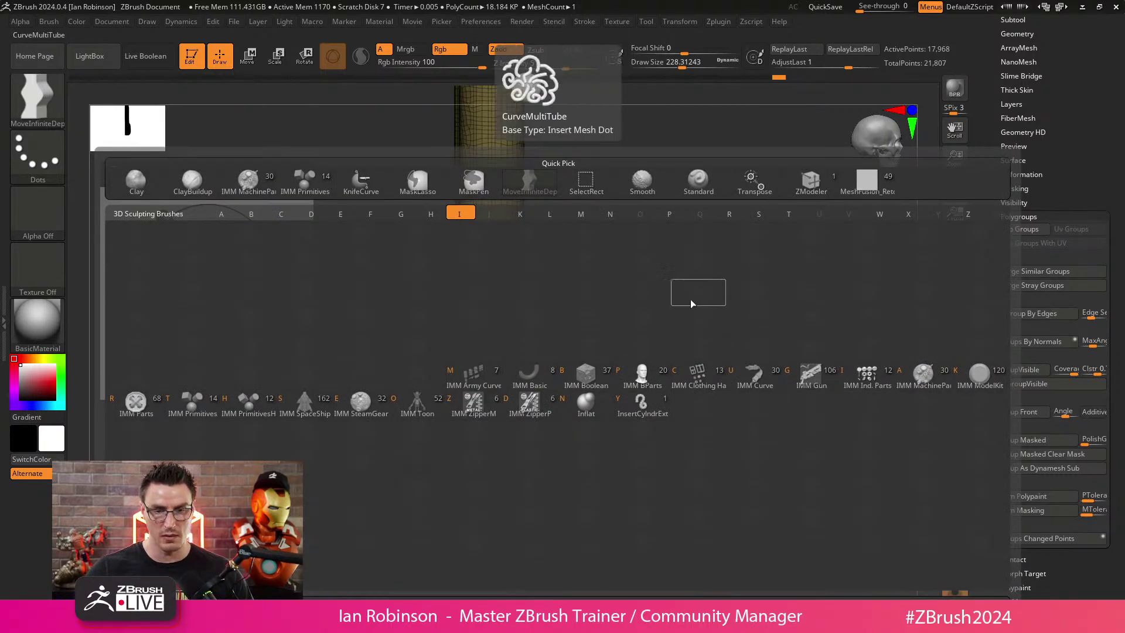
key("t")
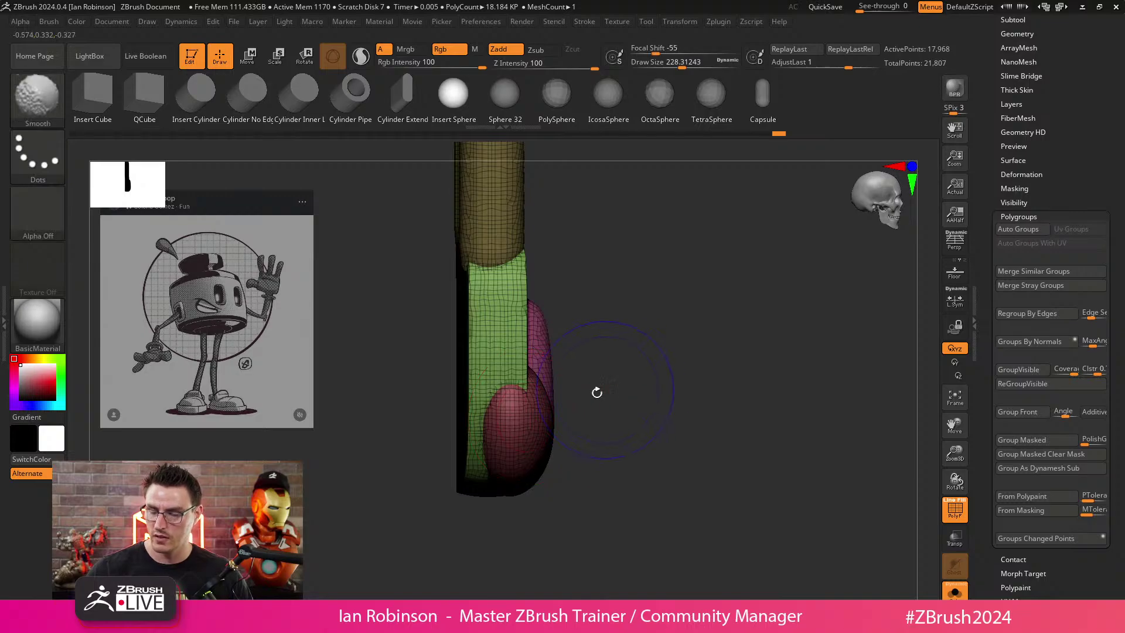
mouse_move(498, 427)
left_mouse_down()
mouse_move(498, 454)
mouse_move(523, 457)
mouse_move(530, 498)
mouse_move(518, 436)
mouse_move(551, 388)
mouse_move(531, 422)
left_mouse_up()
key("w")
key("q")
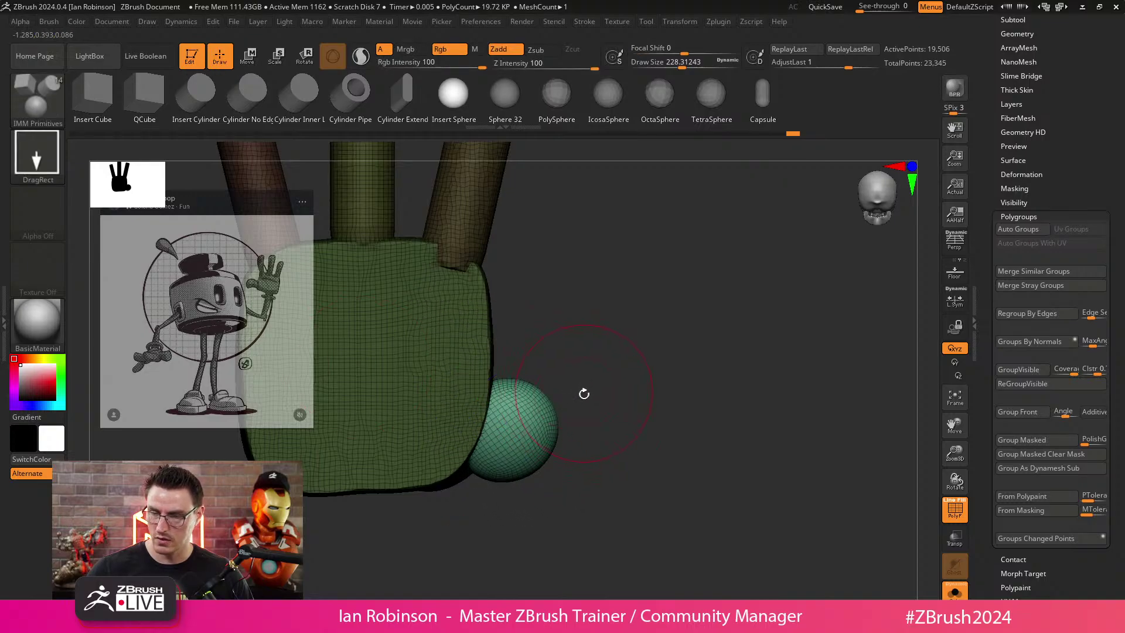
Reshape the new sphere with the MoveInfiniteDepth brush into a tapered thumb base tucked against the palm.
key("b")
key("m")
key("i")
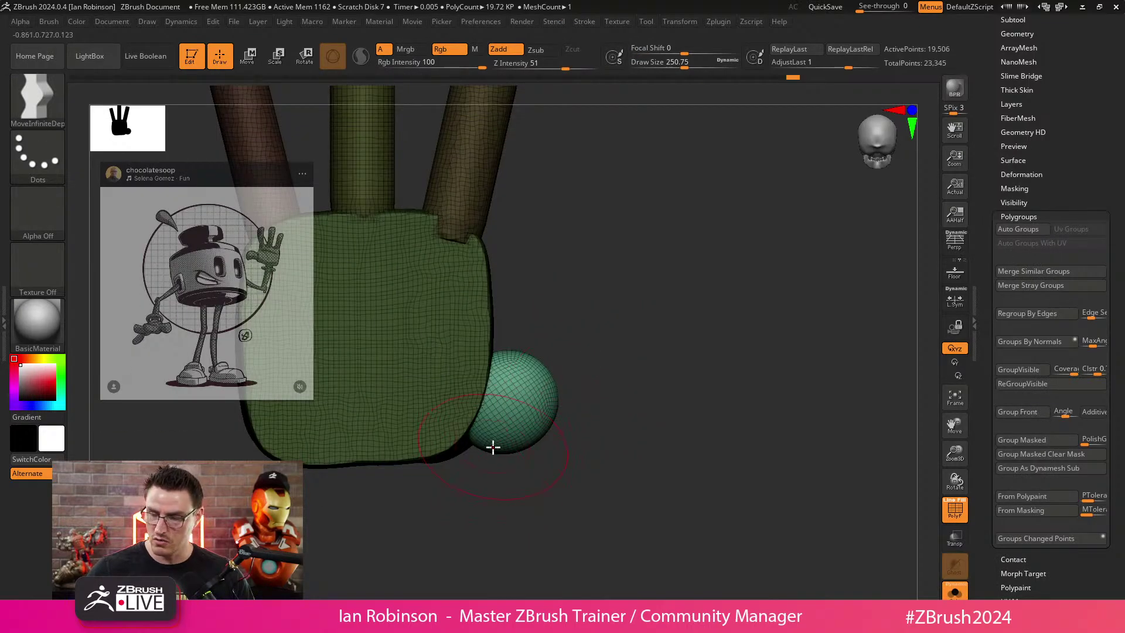
mouse_move(493, 447)
left_mouse_down()
mouse_move(465, 452)
mouse_move(517, 437)
mouse_move(467, 449)
left_mouse_up()
left_click_drag(579, 382, 618, 359, "shift")
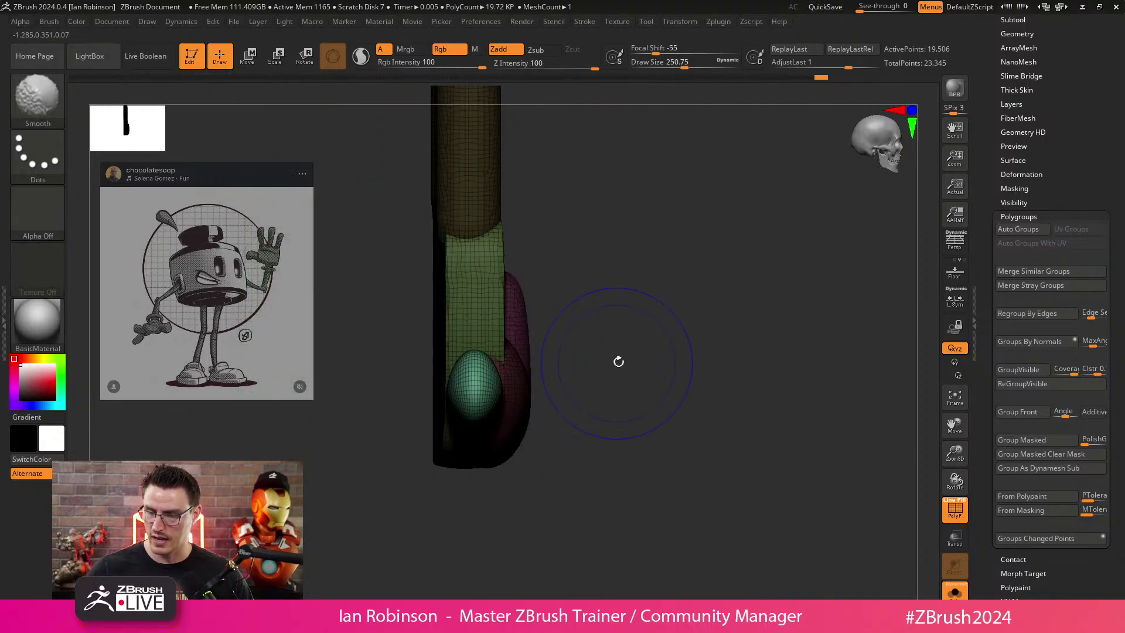
mouse_move(525, 381)
left_mouse_down("shift")
mouse_move(606, 337)
mouse_move(404, 364)
mouse_move(464, 382)
mouse_move(397, 382)
mouse_move(432, 419)
mouse_move(408, 419)
left_mouse_up("shift")
Tighten the thumb base's outline against the palm, clear the mask and update the DynaMesh.
key("s")
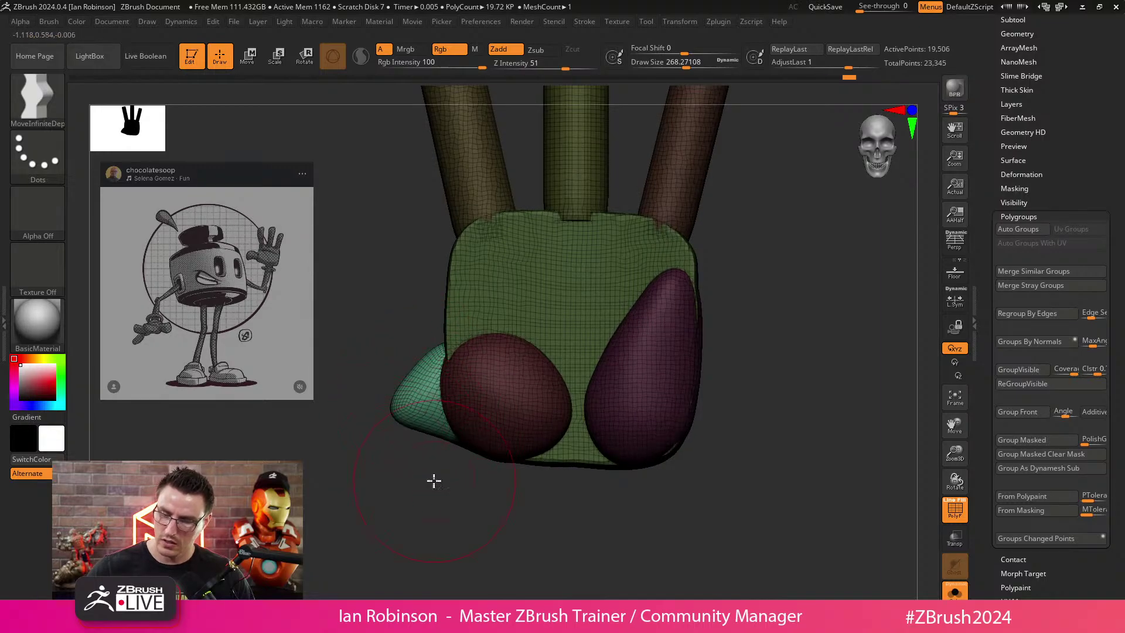
left_click_drag(470, 452, 472, 447)
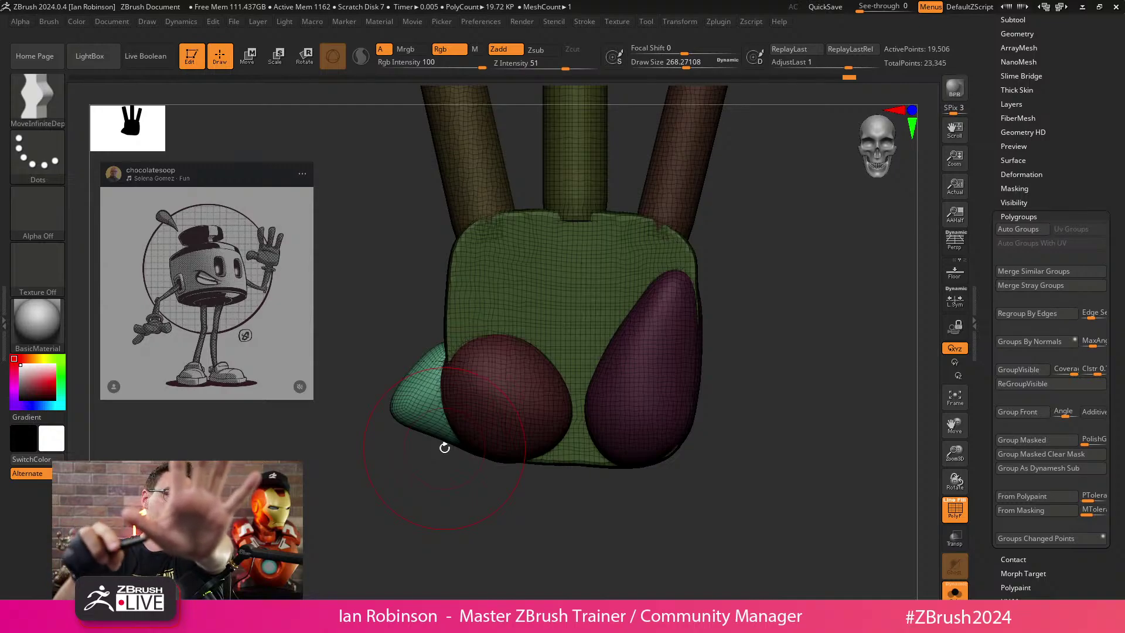
mouse_move(408, 356)
left_mouse_down()
mouse_move(420, 377)
mouse_move(412, 396)
mouse_move(433, 402)
left_mouse_up()
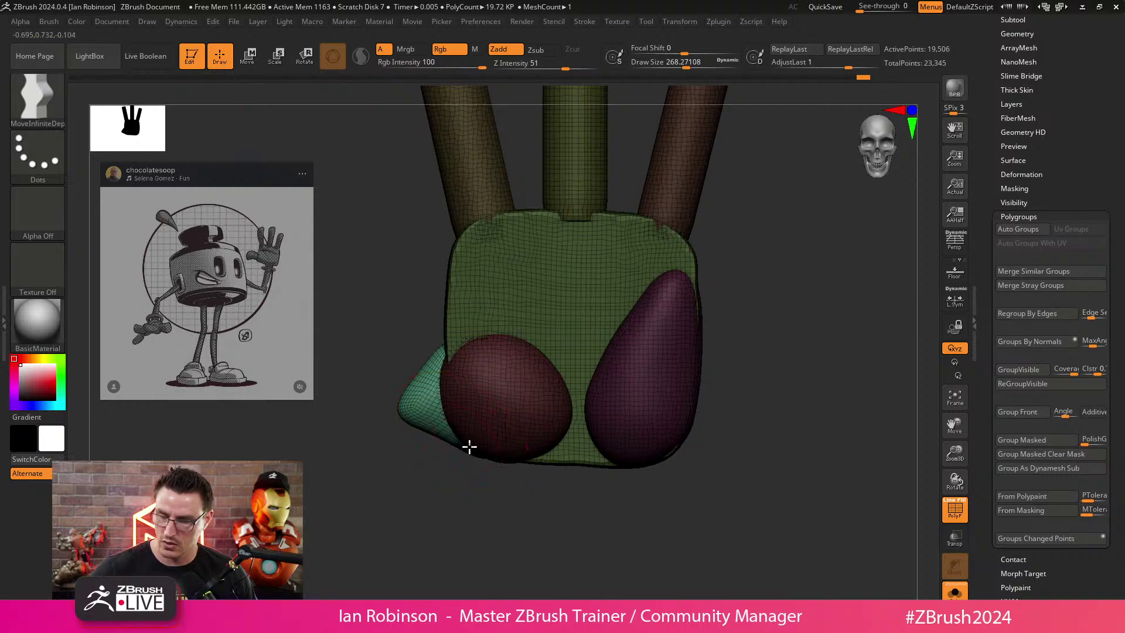
mouse_move(472, 492)
left_mouse_down()
mouse_move(563, 472)
mouse_move(640, 383)
mouse_move(556, 382)
mouse_move(566, 360)
mouse_move(534, 412)
mouse_move(583, 334)
mouse_move(648, 344)
mouse_move(645, 331)
mouse_move(683, 369)
mouse_move(635, 384)
mouse_move(573, 501)
mouse_move(563, 452)
mouse_move(504, 472)
mouse_move(520, 479)
left_mouse_up()
key("s")
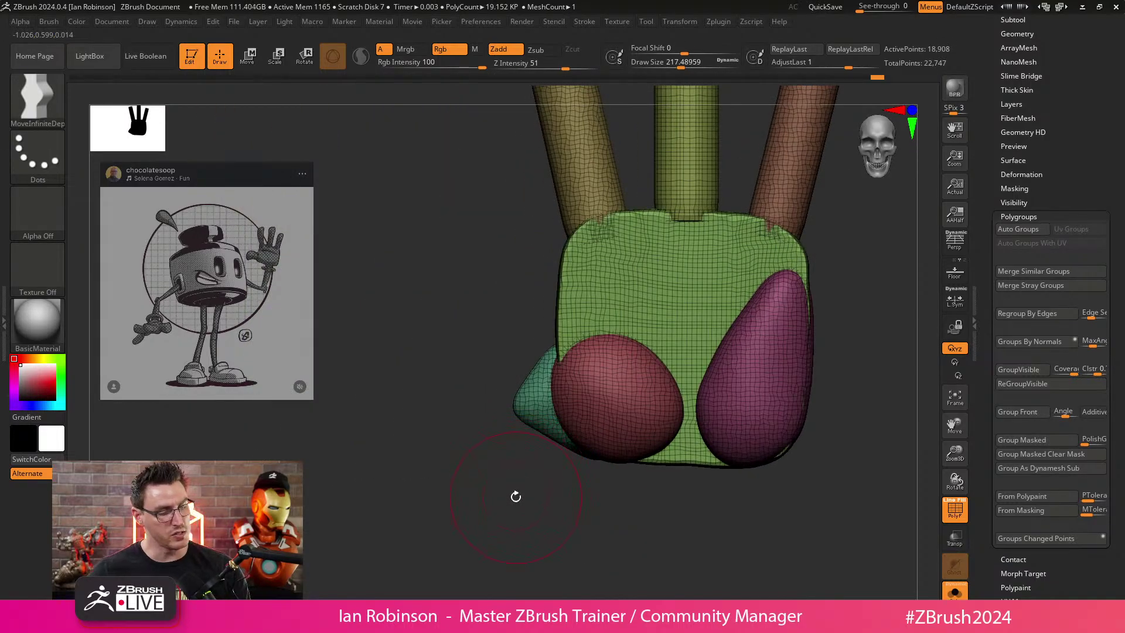
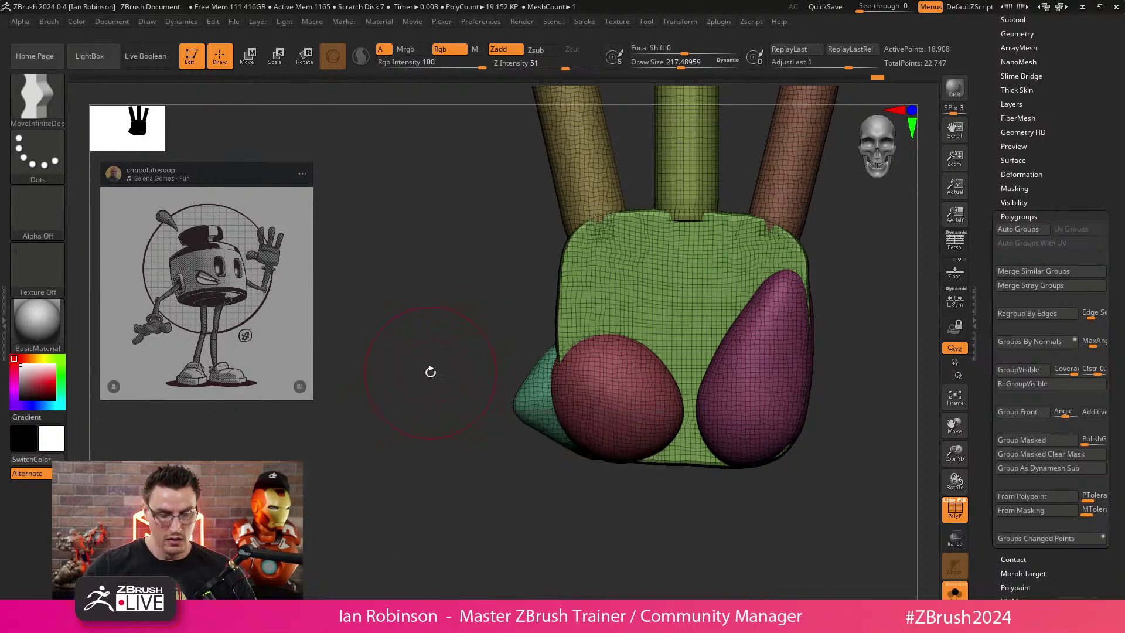
key("v")
key("v")
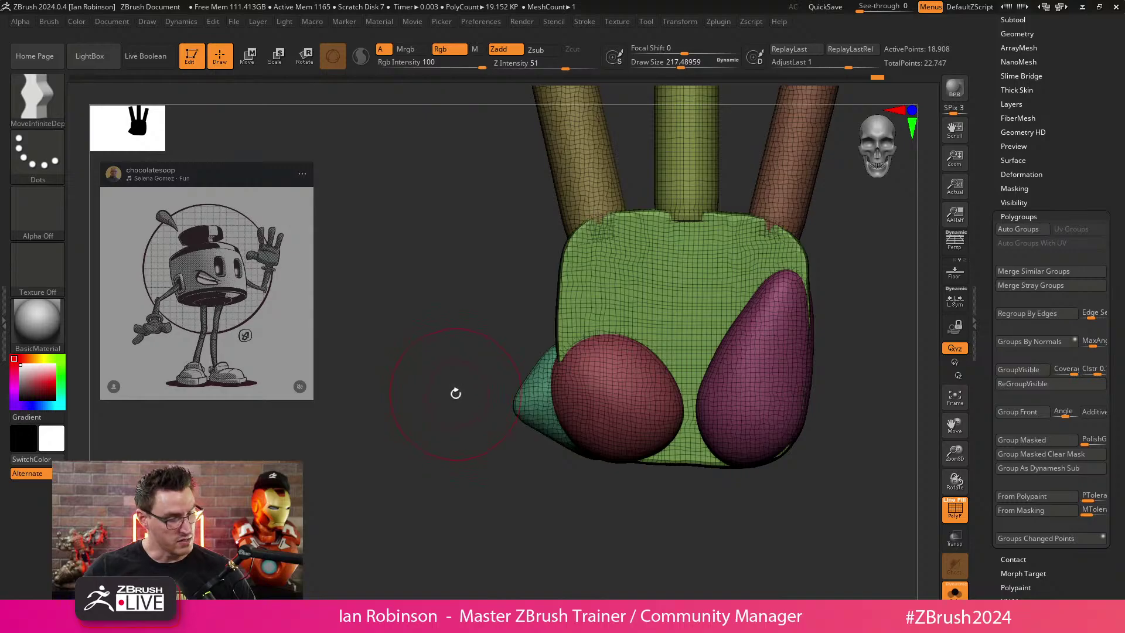
key("b")
key("i")
key("x")
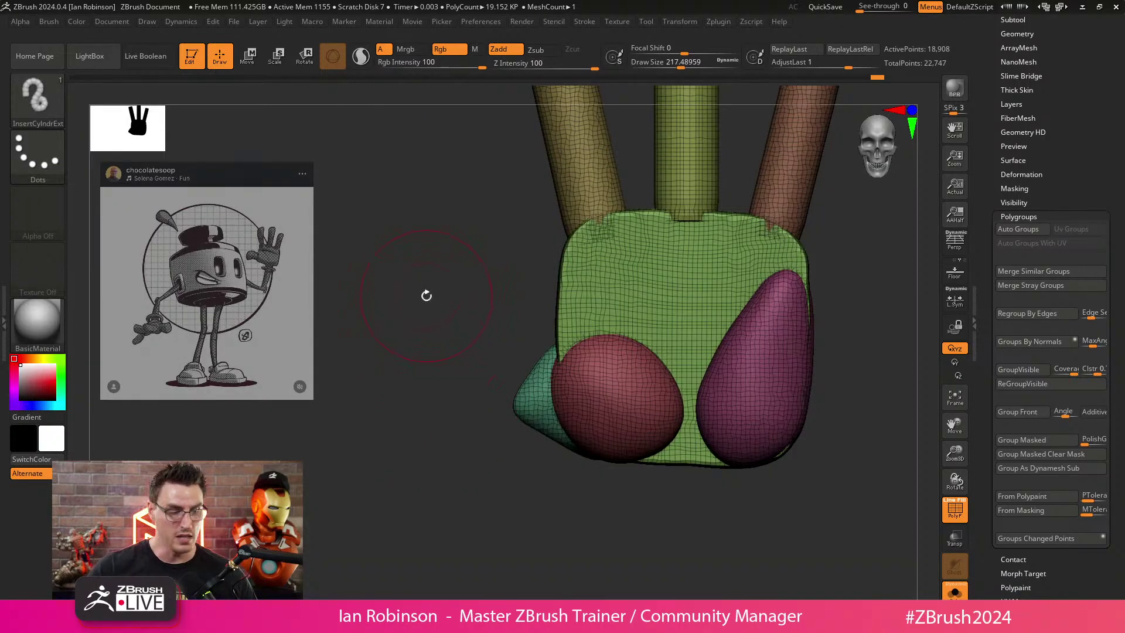
Insert a cylinder from the IMM Primitives brush onto the thumb base, pointing diagonally outward as the thumb.
key("b")
key("i")
key("p")
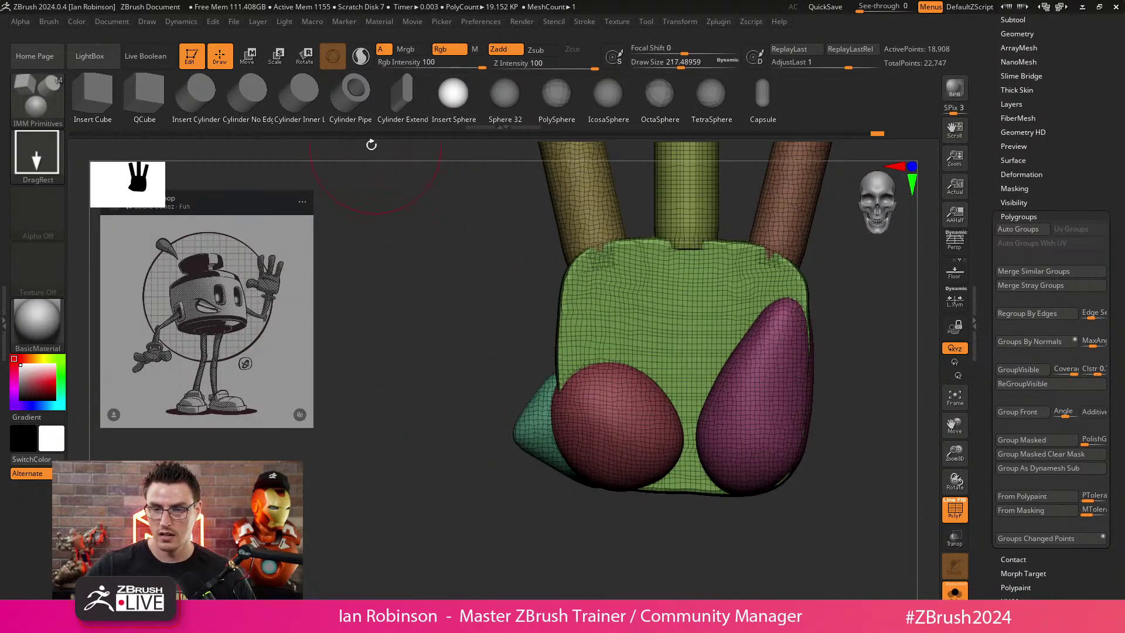
left_click(204, 94)
mouse_move(432, 387)
left_mouse_down("shift")
mouse_move(536, 380)
mouse_move(518, 427)
left_mouse_up("shift")
key("w")
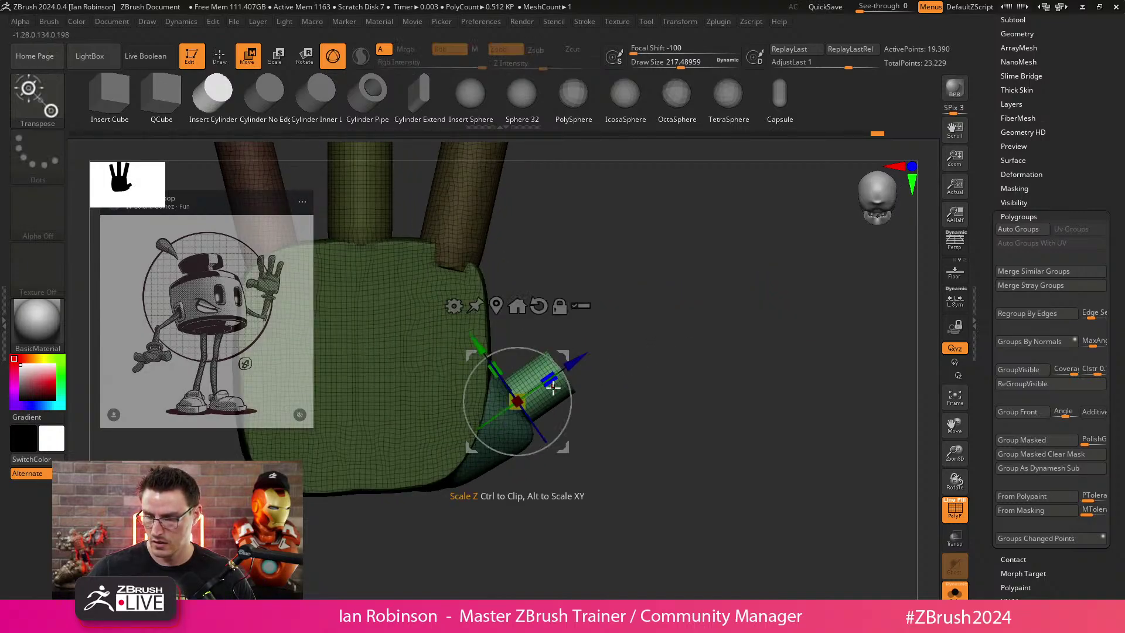
Lengthen the thumb cylinder along its axis and adjust its thickness and position on the thumb base.
left_click_drag(550, 381, 570, 365)
left_click_drag(566, 444, 563, 449)
left_click_drag(516, 405, 530, 408)
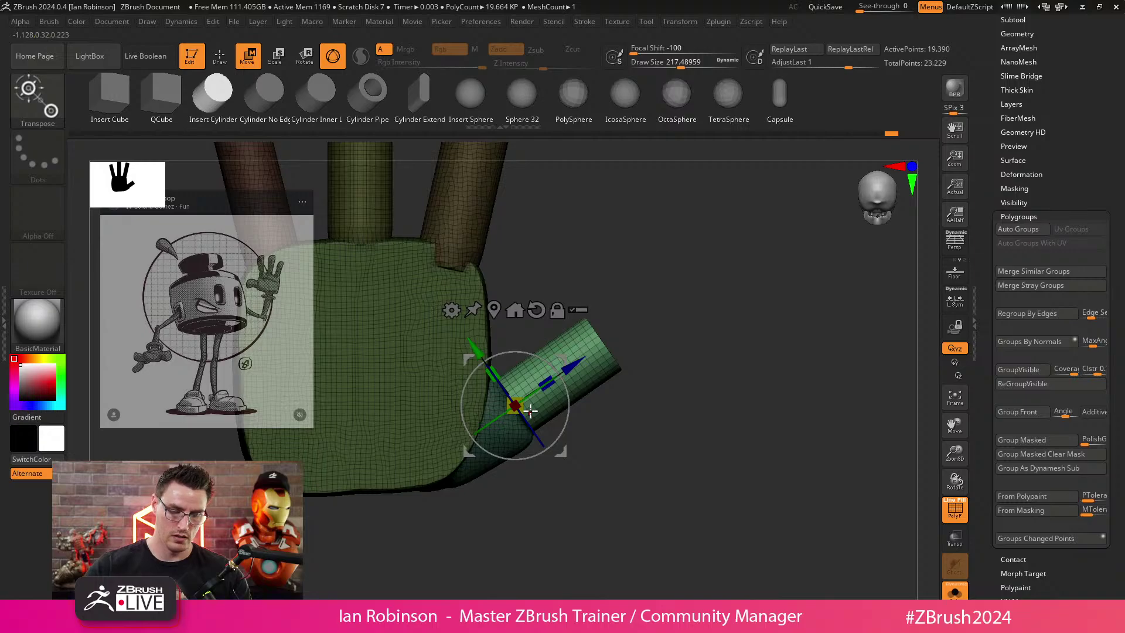
Move and rotate the thumb cylinder alongside the nearest finger to compare their sizes, and undo the placement.
left_click_drag(660, 279, 638, 361, "alt")
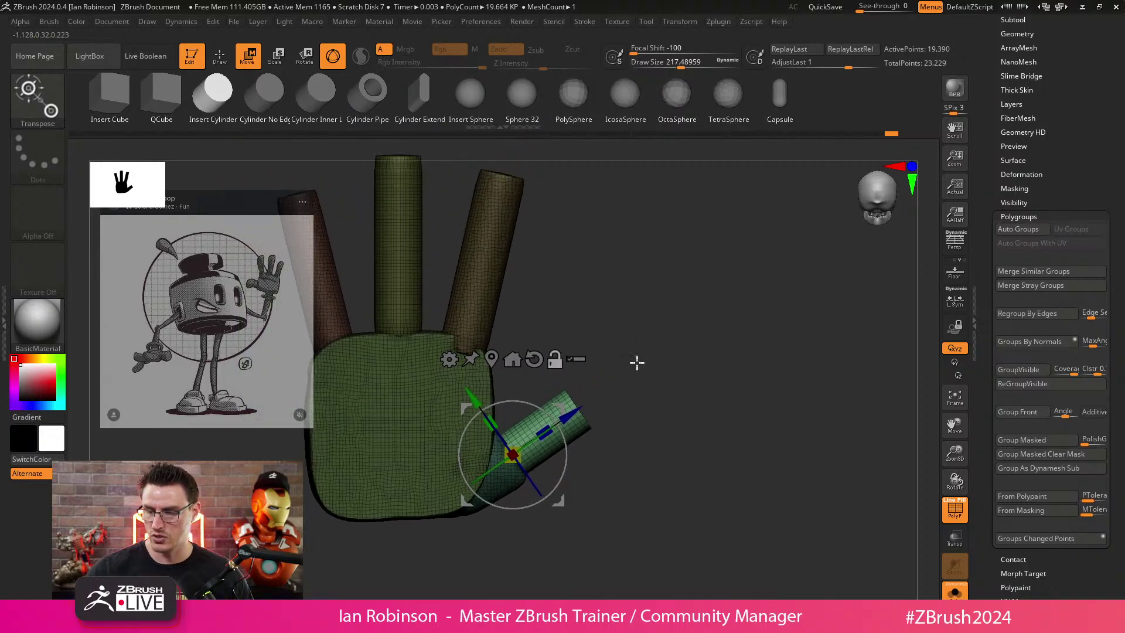
left_click_drag(561, 507, 515, 333)
left_click_drag(514, 309, 527, 271)
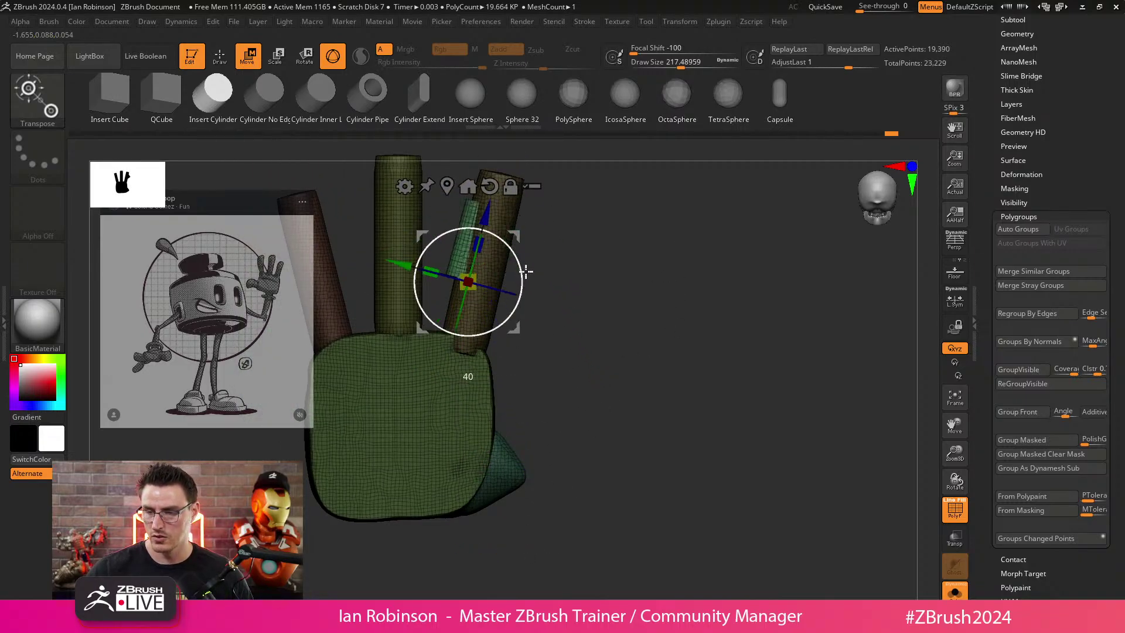
left_click_drag(514, 329, 524, 332)
key("ctrl+z")
key("ctrl+z")
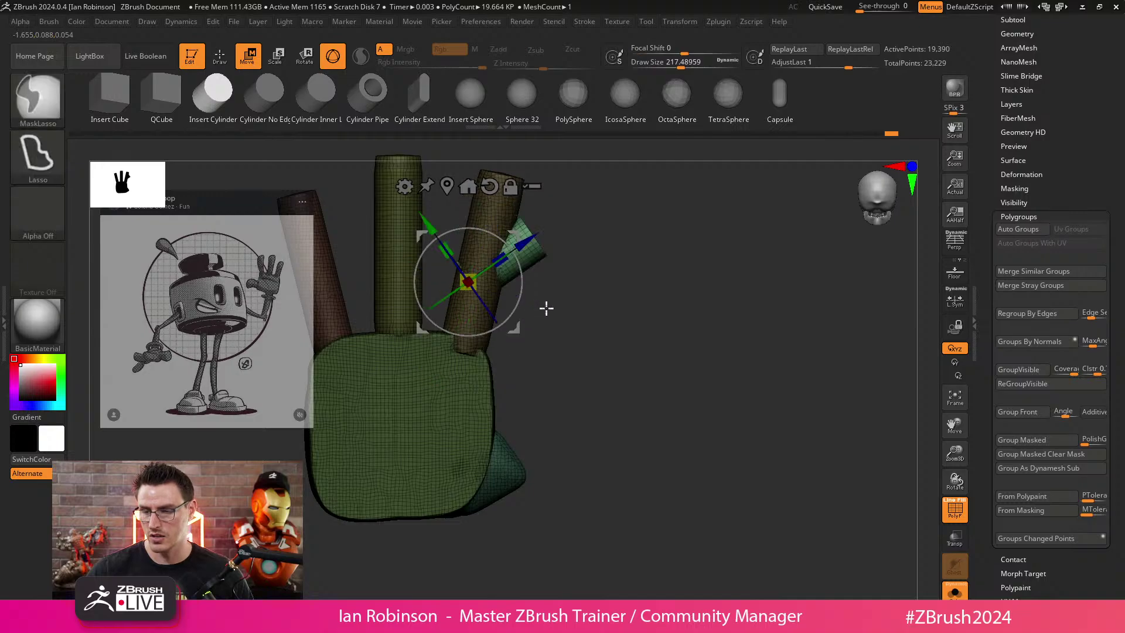
key("ctrl+z")
Shorten the thumb cylinder along its axis and seat its inner end into the thumb base.
left_click_drag(646, 320, 677, 393, "alt")
left_click_drag(750, 350, 743, 328, "alt")
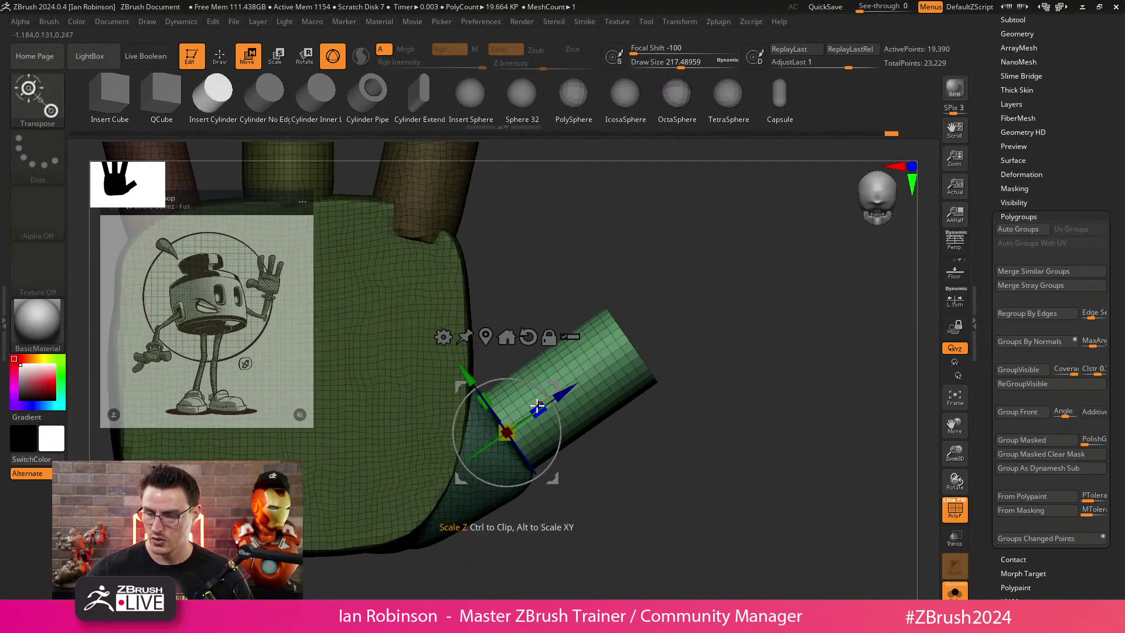
mouse_move(538, 411)
left_mouse_down()
mouse_move(567, 392)
mouse_move(556, 399)
left_mouse_up()
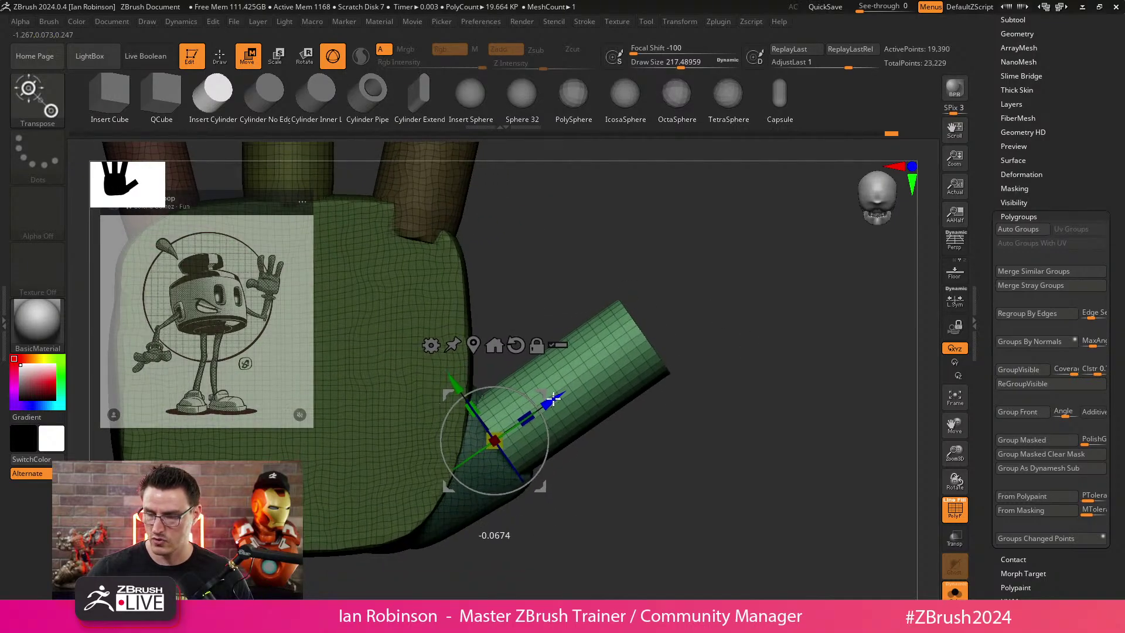
key("q")
left_click_drag(701, 379, 694, 347, "alt")
key("ctrl+z")
key("w")
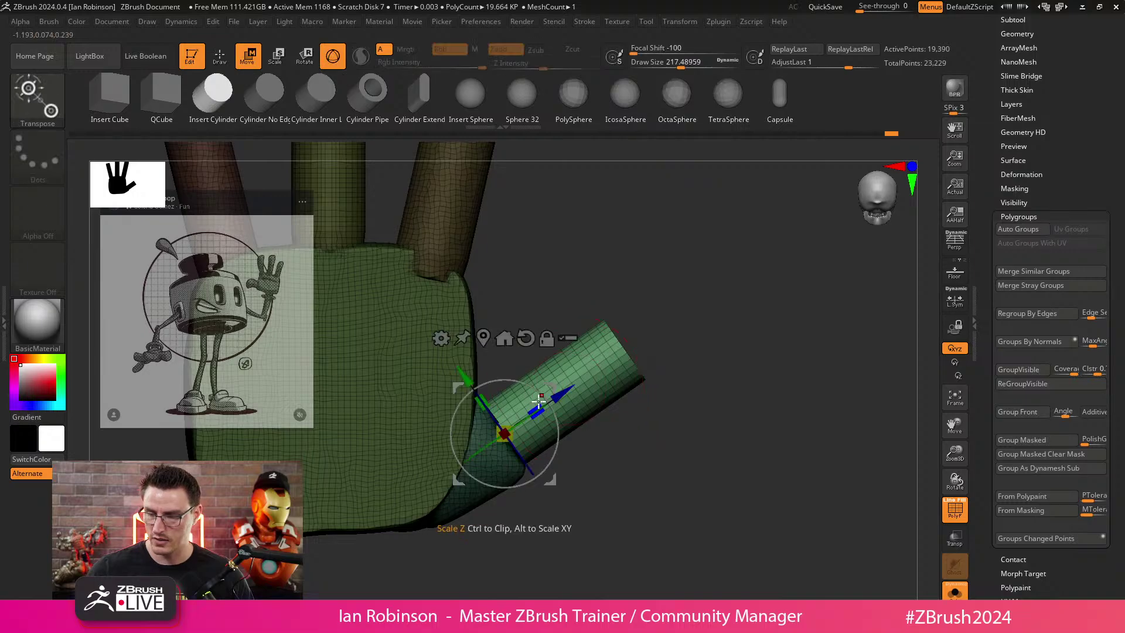
left_click_drag(537, 404, 535, 412)
left_click_drag(550, 482, 538, 490)
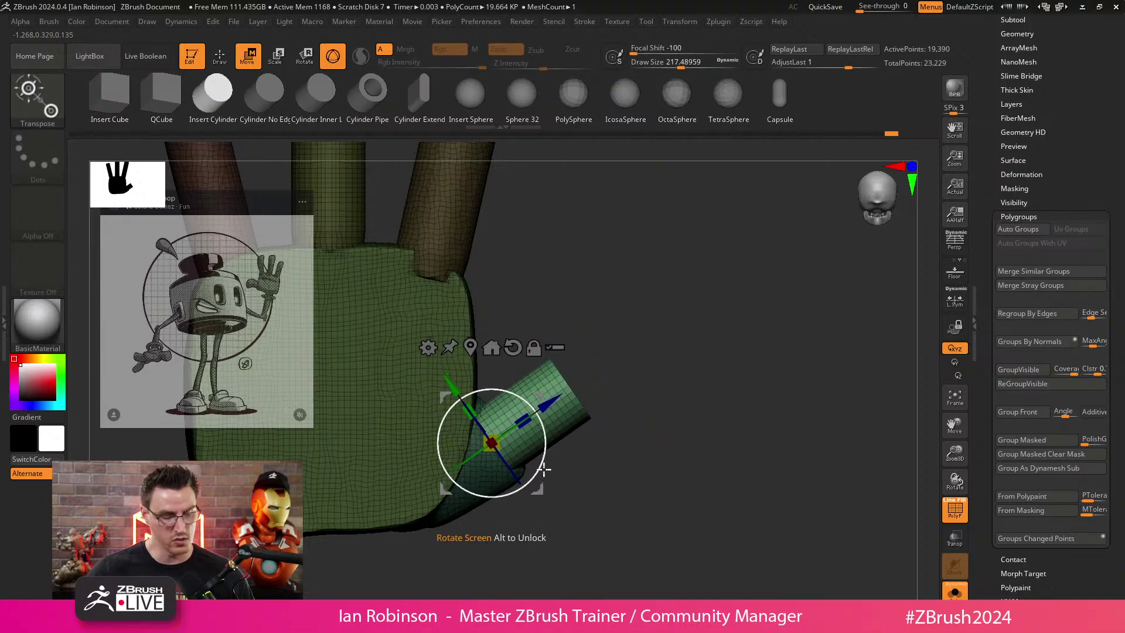
Try swapping the thumb cylinder for a sphere and shifting the restored cylinder outward along its axis, undoing both changes.
left_click(469, 92)
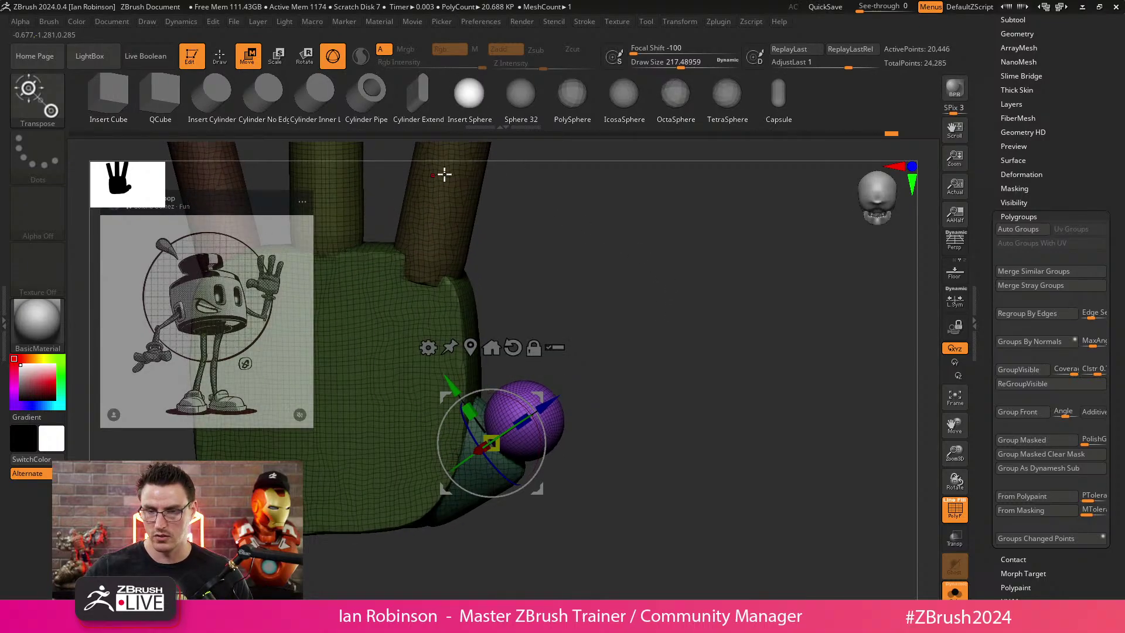
left_click(212, 91)
key("ctrl+z")
key("ctrl+z")
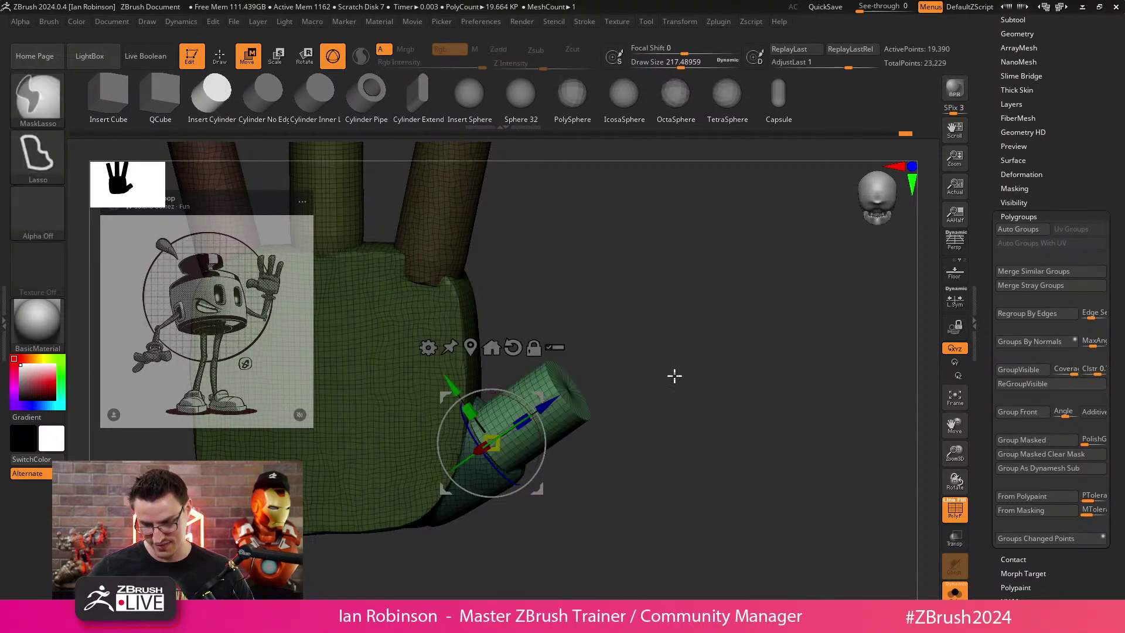
left_click_drag(673, 375, 684, 380)
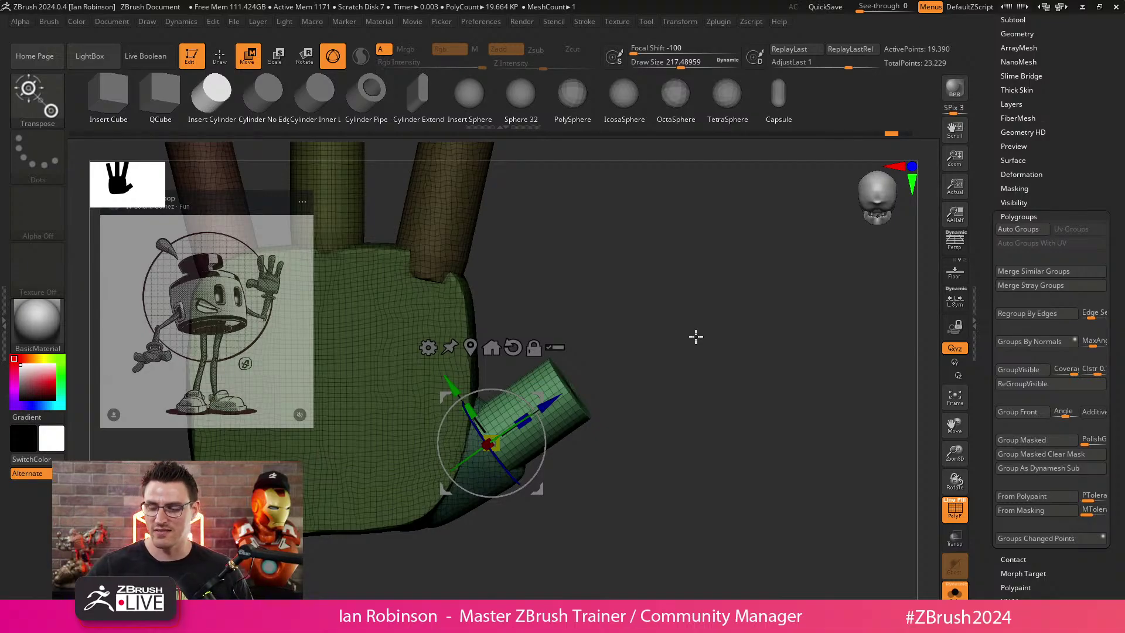
left_click_drag(550, 403, 576, 385)
key("ctrl+z")
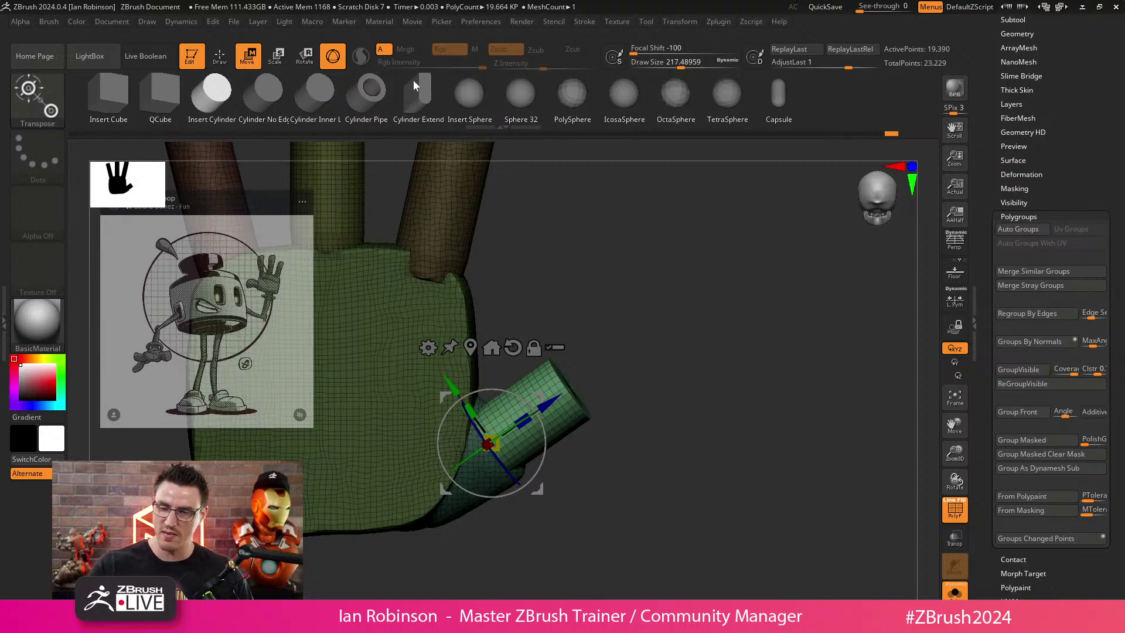
Try replacing the thumb cylinder with Sphere 32, Insert Sphere and other cylinder primitives, and undo the swaps.
key("q")
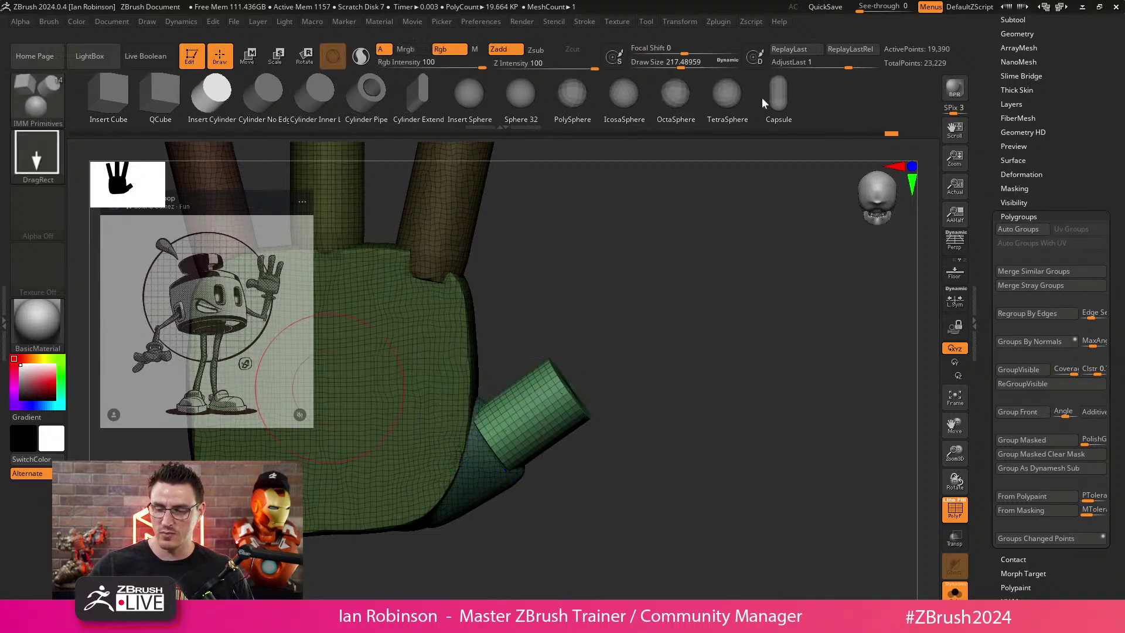
left_click(470, 94)
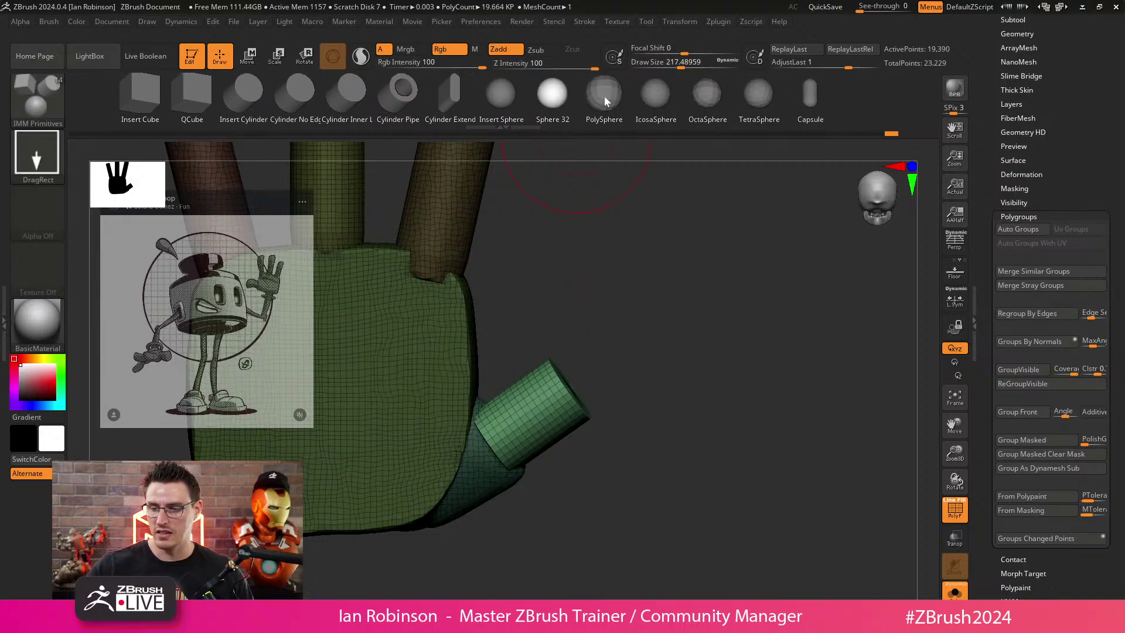
key("w")
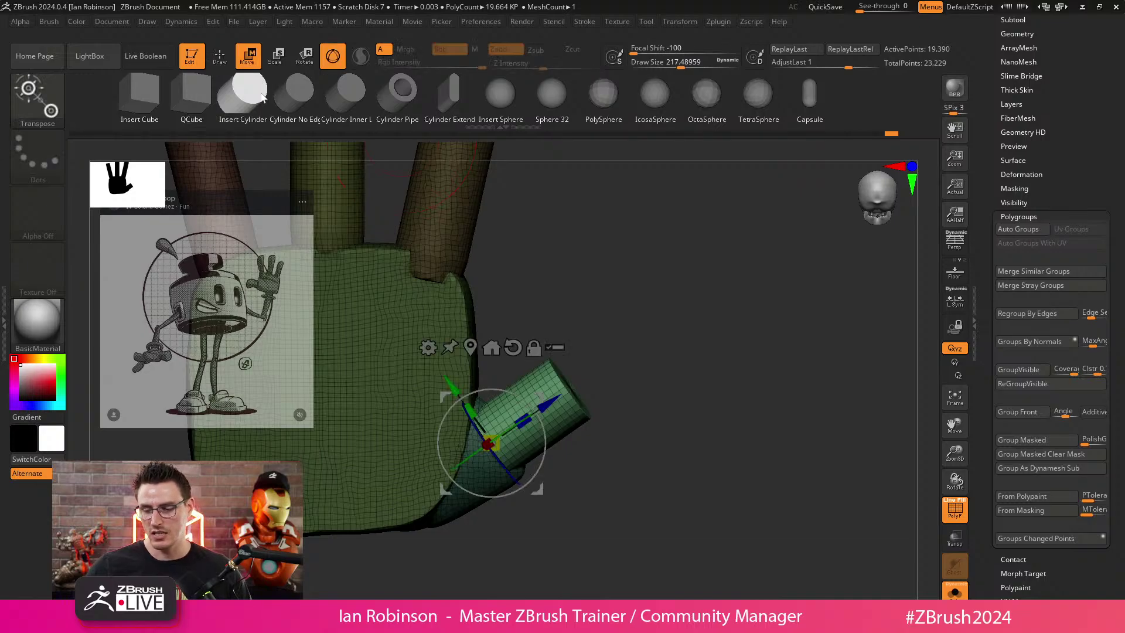
left_click(600, 94)
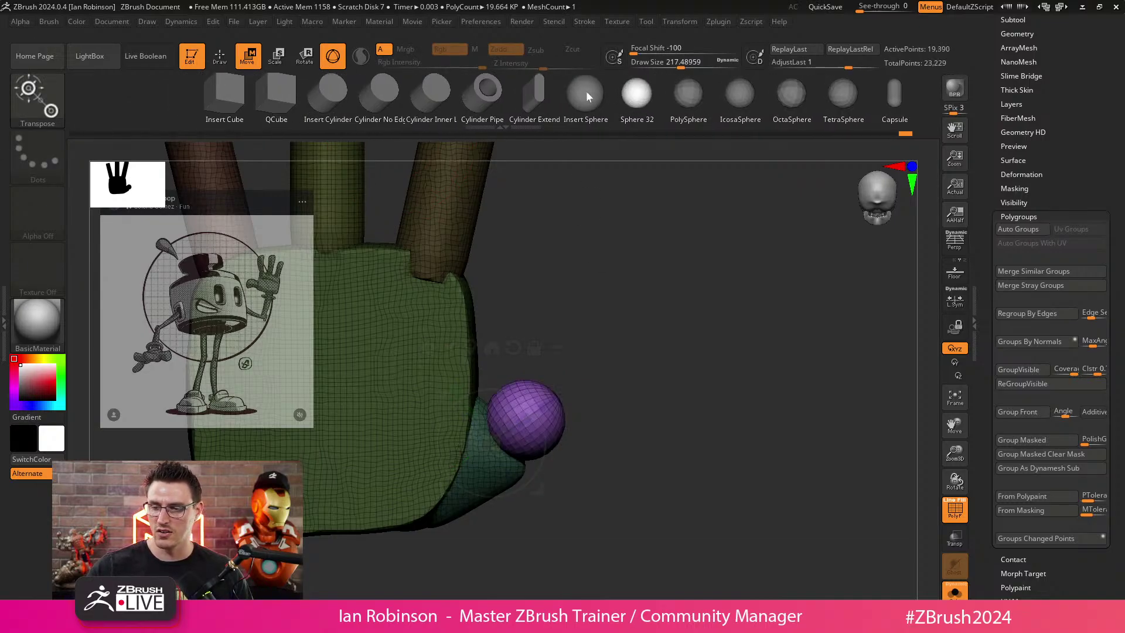
left_click(530, 93)
left_click(451, 97)
left_click(404, 90)
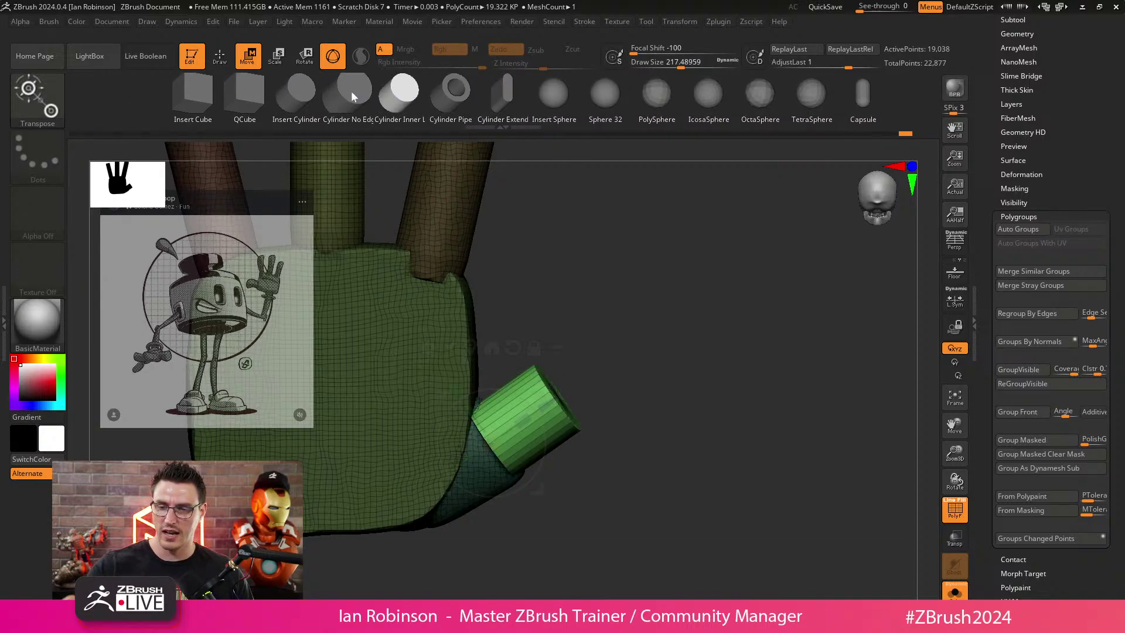
left_click(586, 97)
left_click(632, 94)
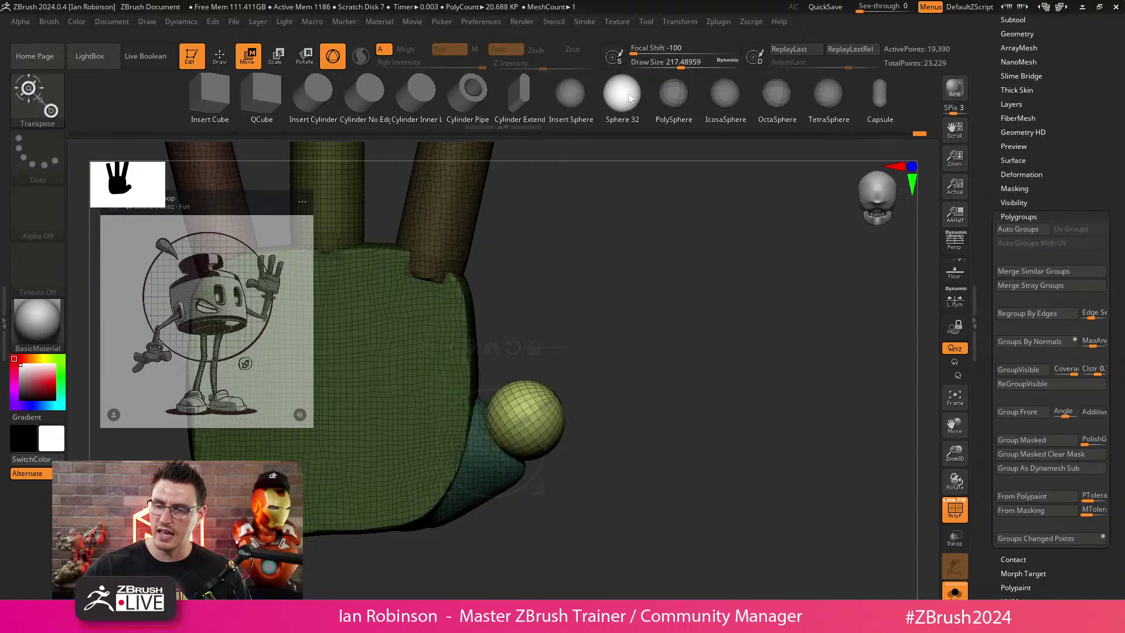
left_click(576, 104)
key("ctrl+z")
key("ctrl+z")
key("ctrl+z")
key("ctrl+z")
key("ctrl+z")
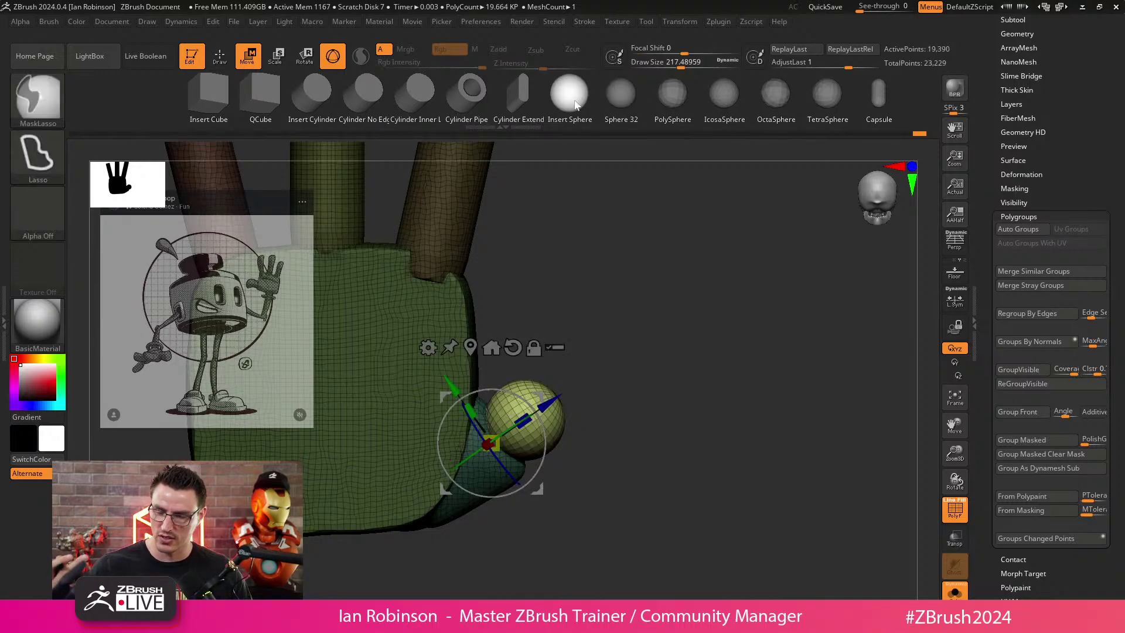
key("ctrl+z")
key("ctrl+z")
key("ctrl+z")
key("ctrl+z")
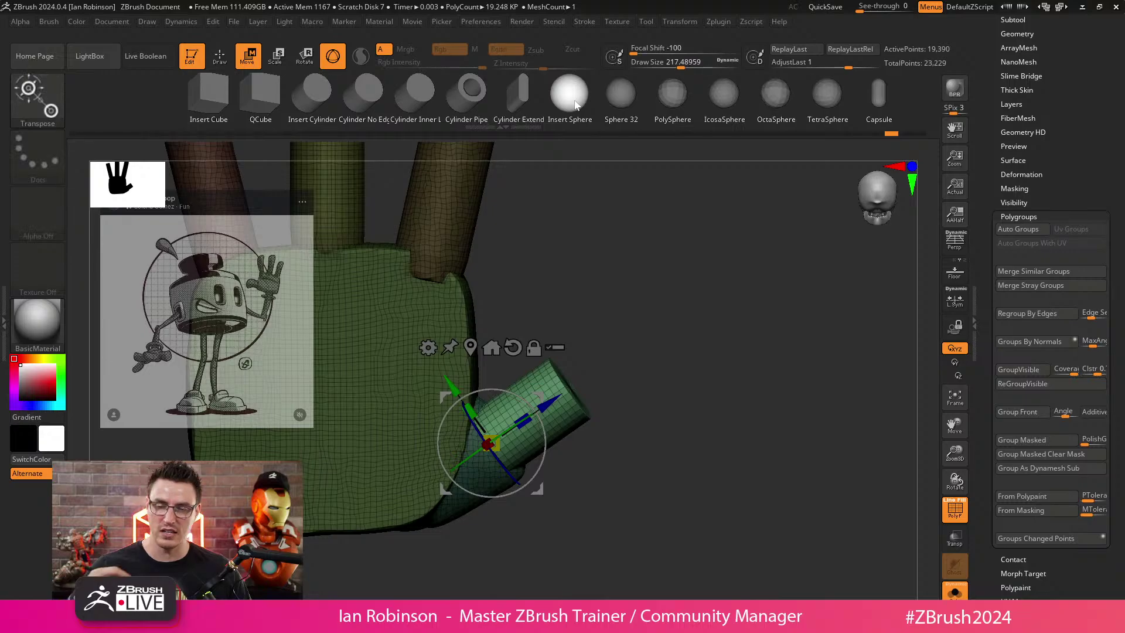
Duplicate the thumb cylinder outward along its axis and replace the outer copy with the Insert Sphere primitive.
left_click_drag(663, 295, 633, 290, "alt")
left_click_drag(511, 398, 562, 375)
left_click_drag(720, 316, 666, 302, "alt")
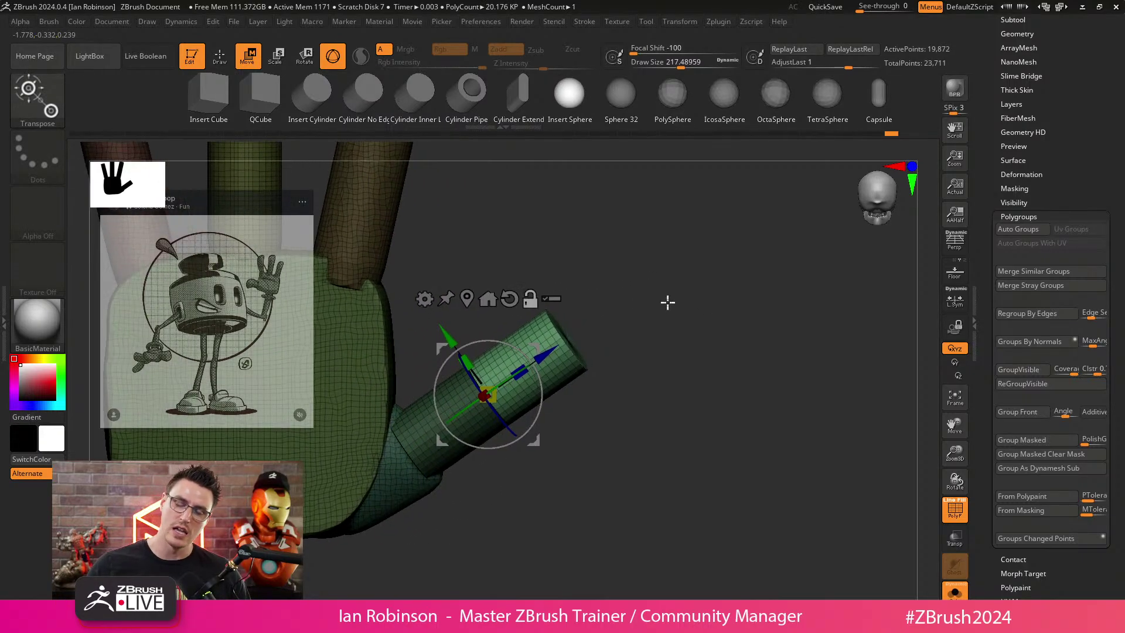
left_click(570, 94)
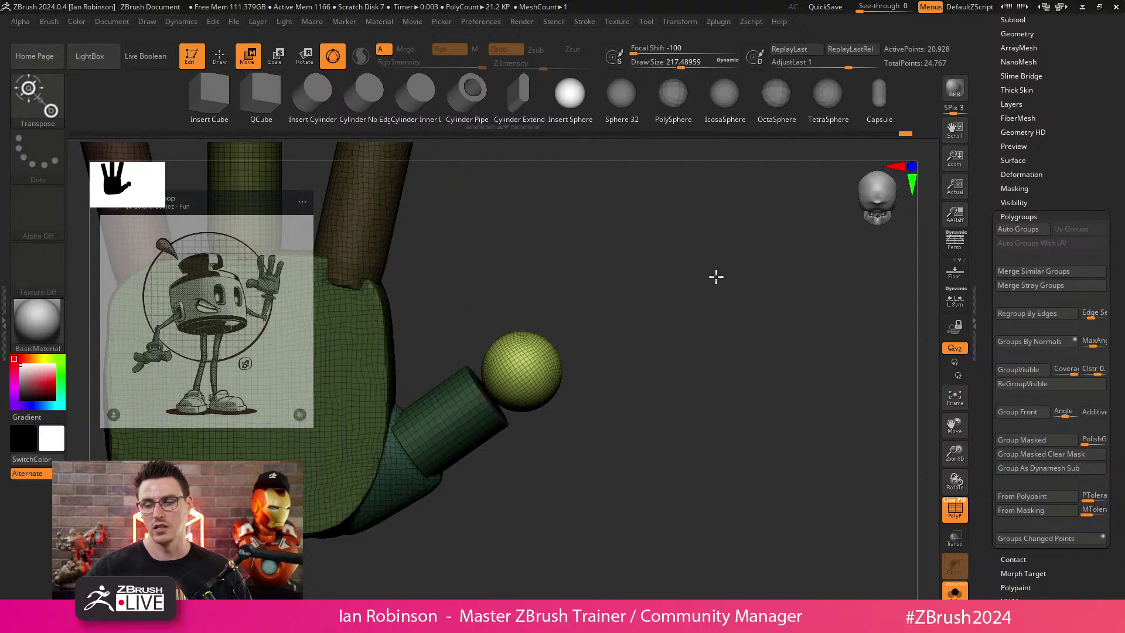
Pull the new sphere's inner side over the thumb cylinder's end with the MoveInfiniteDepth brush to form a rounded thumb tip.
left_click_drag(715, 276, 753, 352)
key("q")
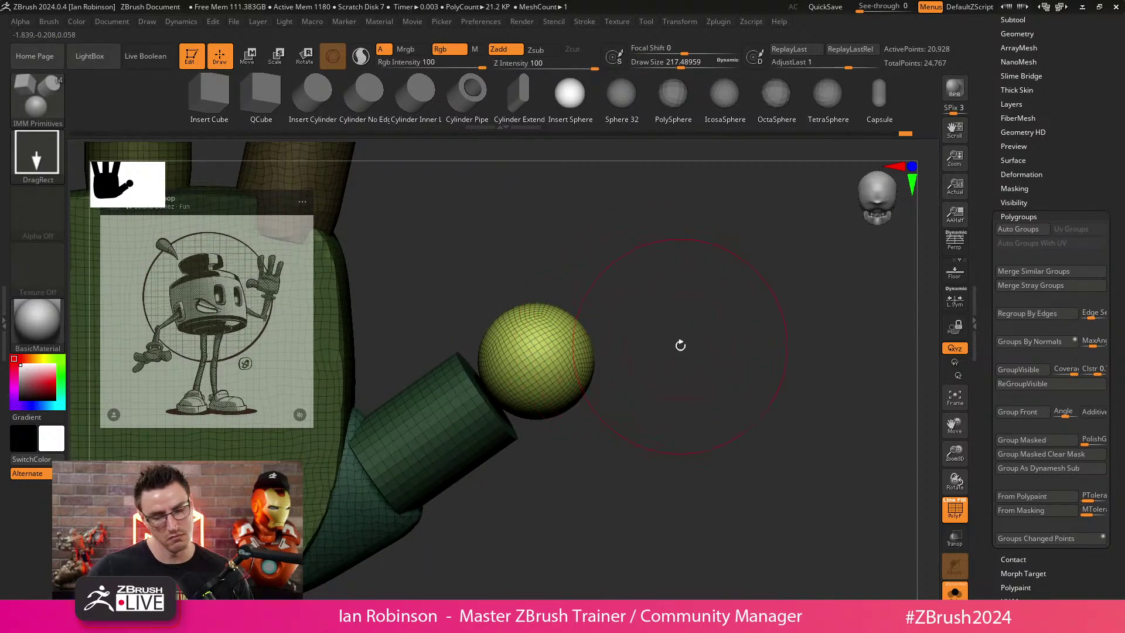
mouse_move(677, 344)
left_mouse_down()
mouse_move(670, 309)
mouse_move(687, 332)
mouse_move(648, 328)
mouse_move(693, 324)
mouse_move(702, 344)
mouse_move(662, 345)
left_mouse_up()
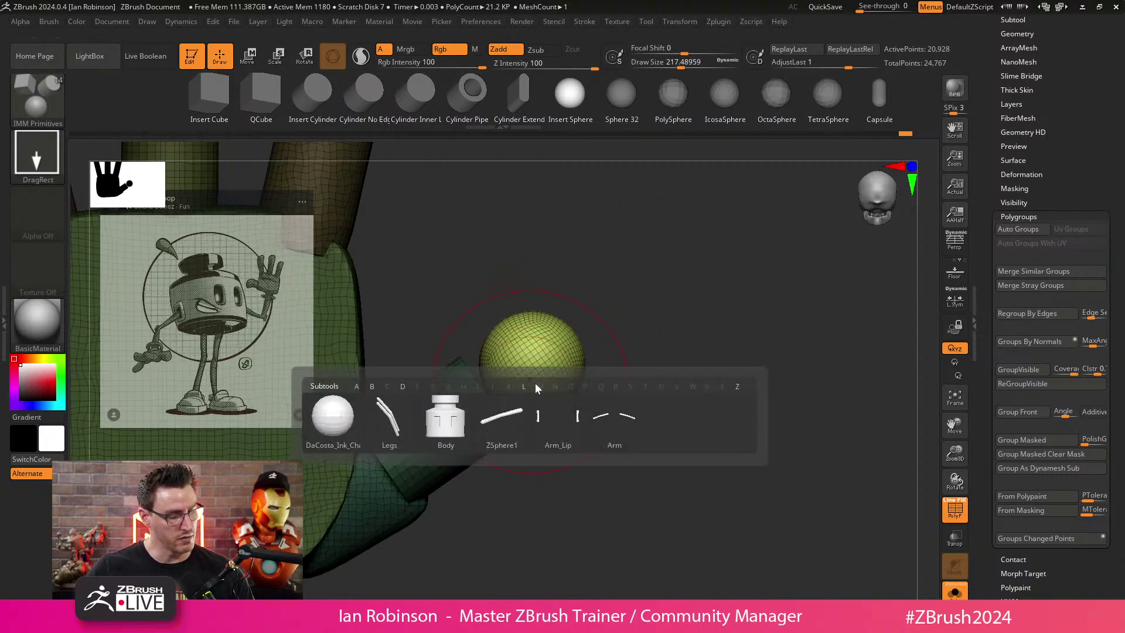
key("b")
left_click(672, 313)
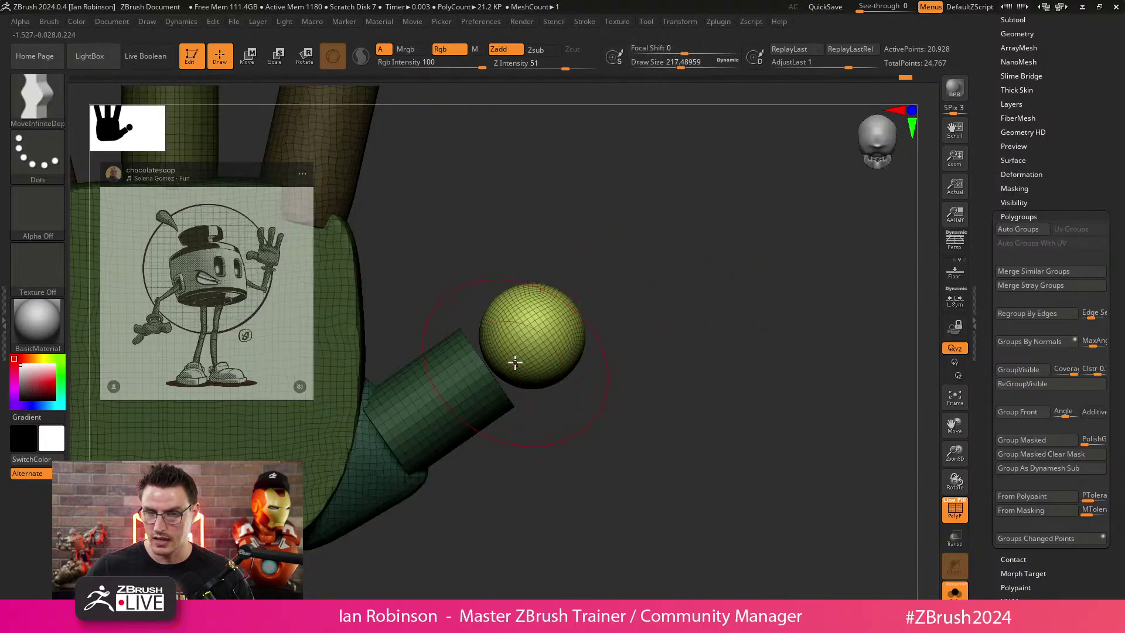
left_click_drag(474, 360, 519, 373)
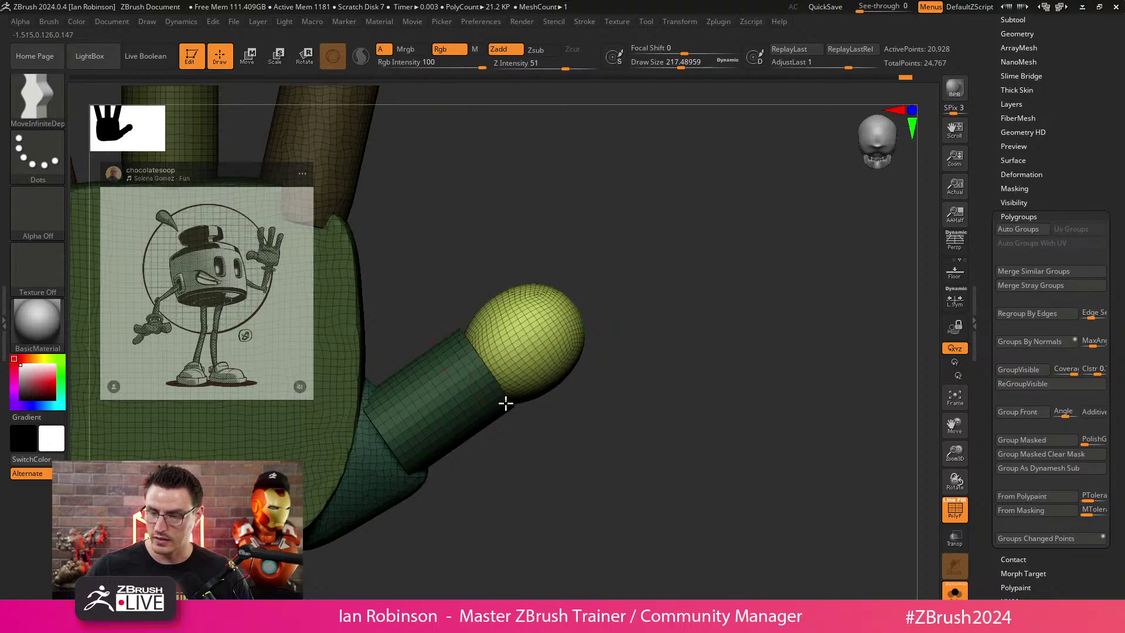
mouse_move(626, 332)
left_mouse_down()
mouse_move(662, 290)
mouse_move(594, 334)
mouse_move(748, 314)
mouse_move(658, 310)
mouse_move(713, 336)
mouse_move(692, 320)
mouse_move(713, 357)
mouse_move(622, 367)
mouse_move(693, 319)
mouse_move(668, 283)
mouse_move(518, 404)
mouse_move(633, 339)
mouse_move(605, 291)
mouse_move(665, 306)
mouse_move(668, 341)
mouse_move(678, 336)
mouse_move(471, 387)
mouse_move(518, 371)
mouse_move(515, 314)
mouse_move(623, 265)
mouse_move(578, 344)
mouse_move(455, 377)
mouse_move(510, 364)
mouse_move(493, 384)
left_mouse_up()
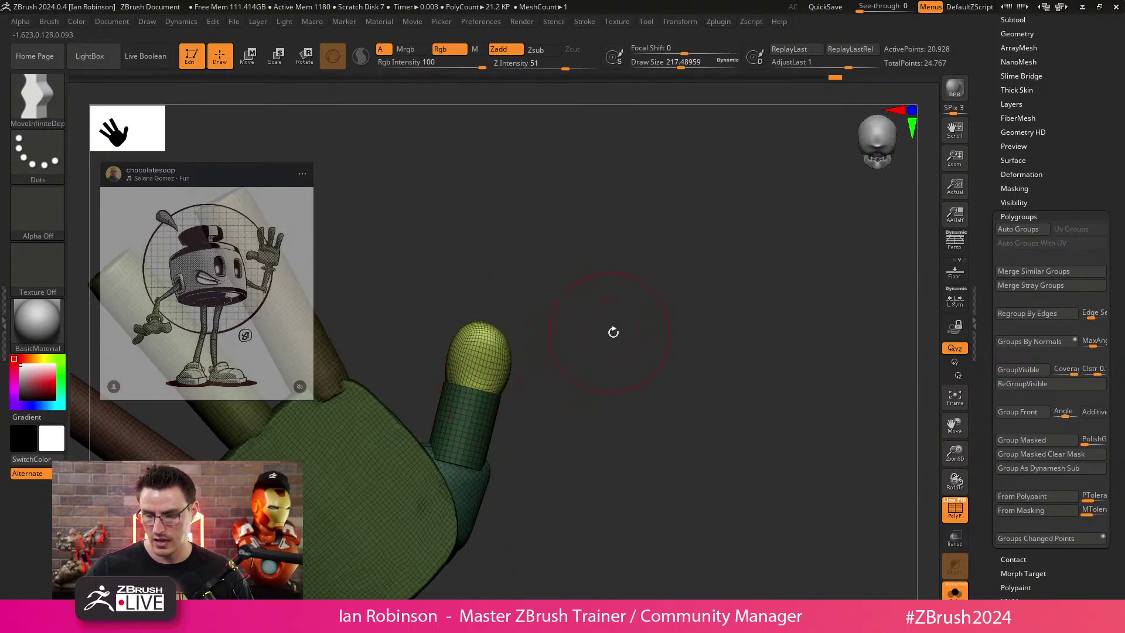
Try isolating the thumb cylinder and tip while the KnifeCurve brush is active, and undo the visibility change.
left_click(485, 404, "ctrl+shift")
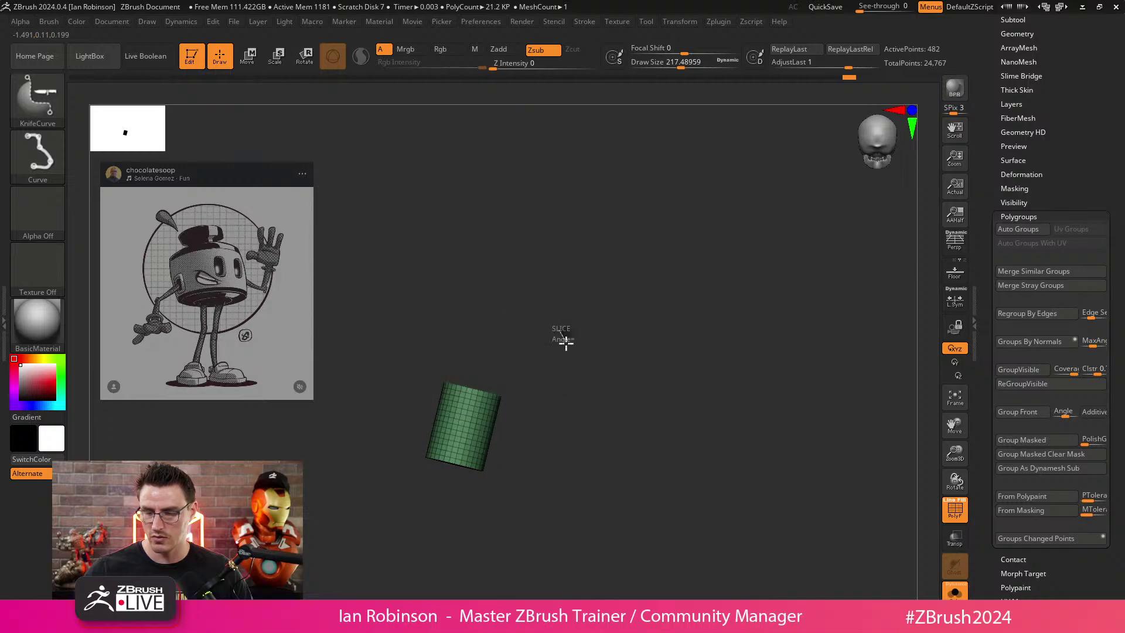
left_click(557, 326, "ctrl+shift")
mouse_move(637, 355)
left_mouse_down()
mouse_move(640, 339)
mouse_move(668, 346)
mouse_move(655, 369)
left_mouse_up()
left_click(538, 405, "ctrl+shift")
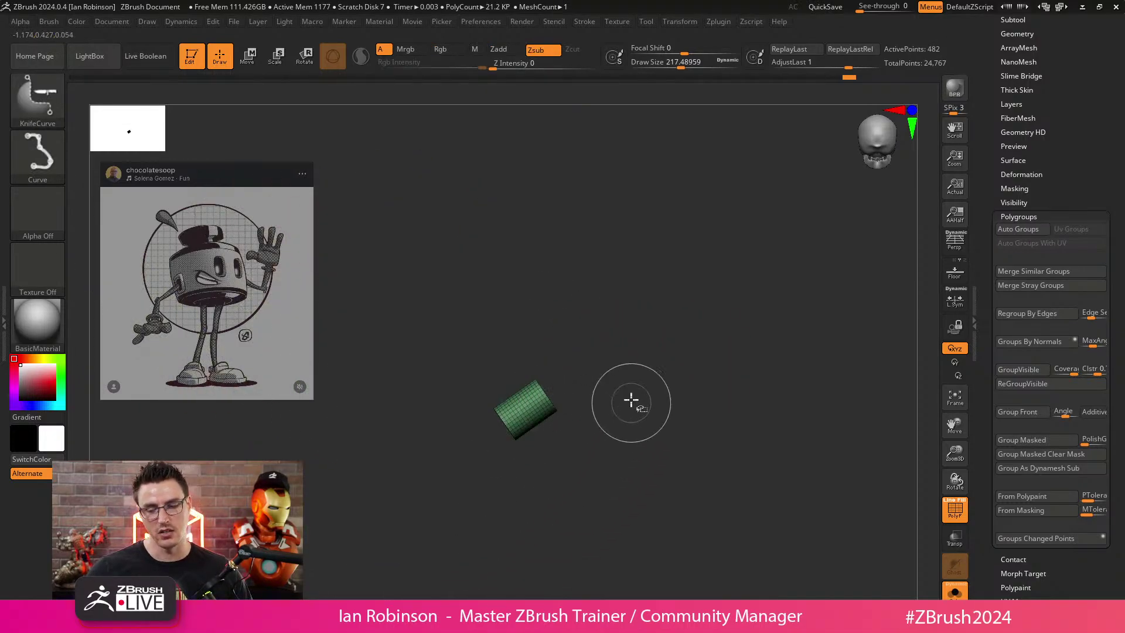
left_click_drag(660, 297, 673, 447, "ctrl+shift")
left_click(620, 311, "ctrl+shift")
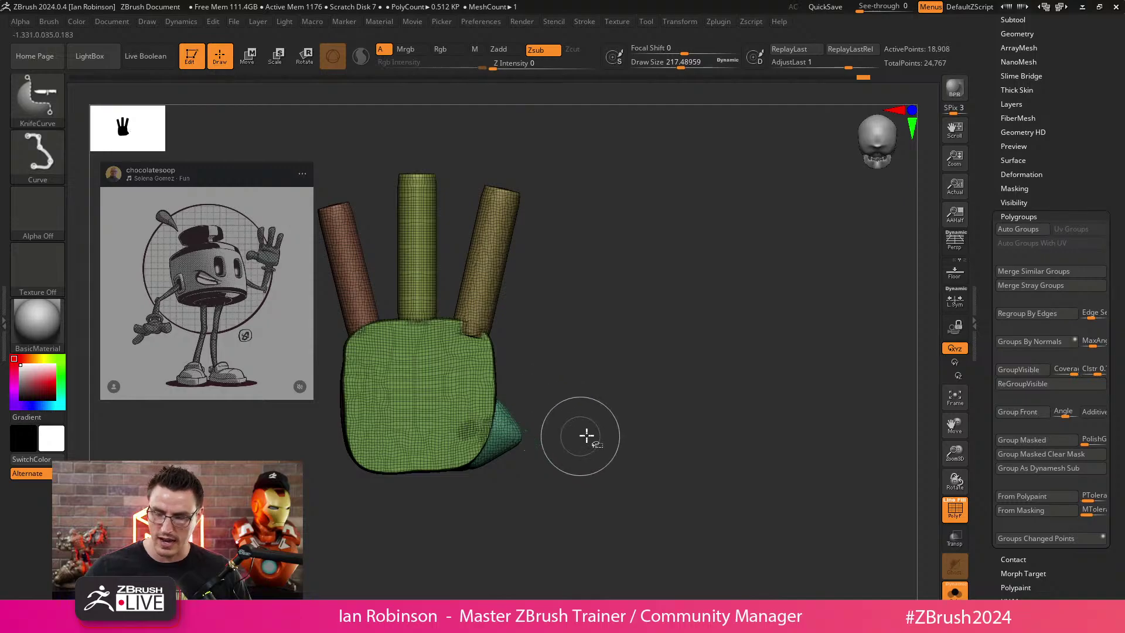
key("ctrl+z")
Switch the selection brush to SelectRect and isolate the thumb's cylinder and tip.
left_click(49, 104, "ctrl+shift")
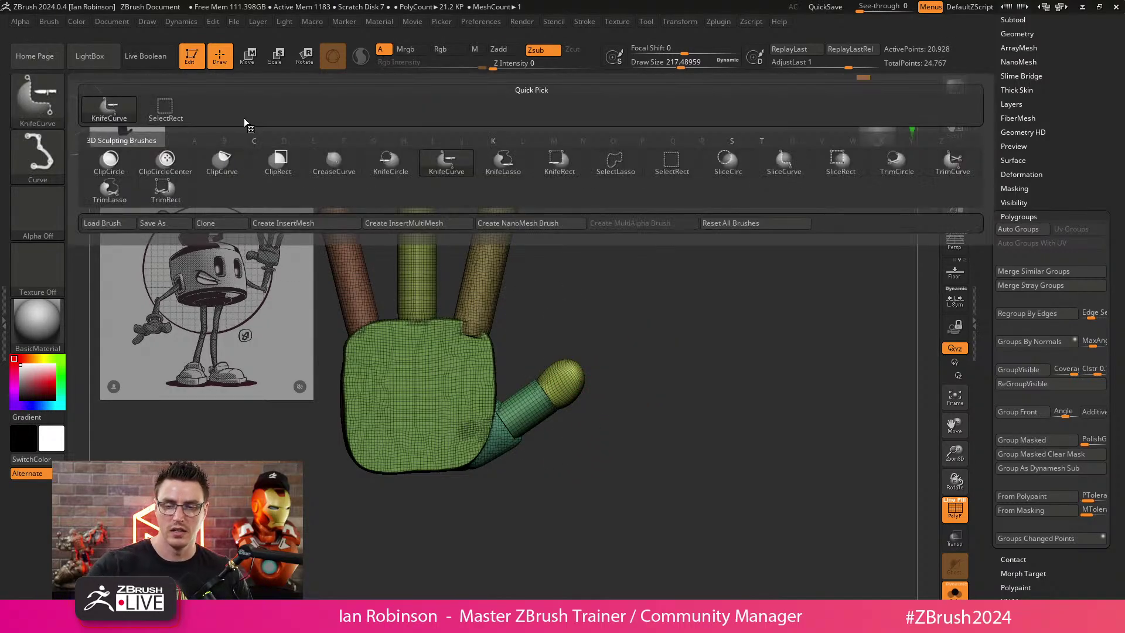
left_click(187, 113, "ctrl+shift")
left_click_drag(646, 272, 539, 423, "ctrl+shift")
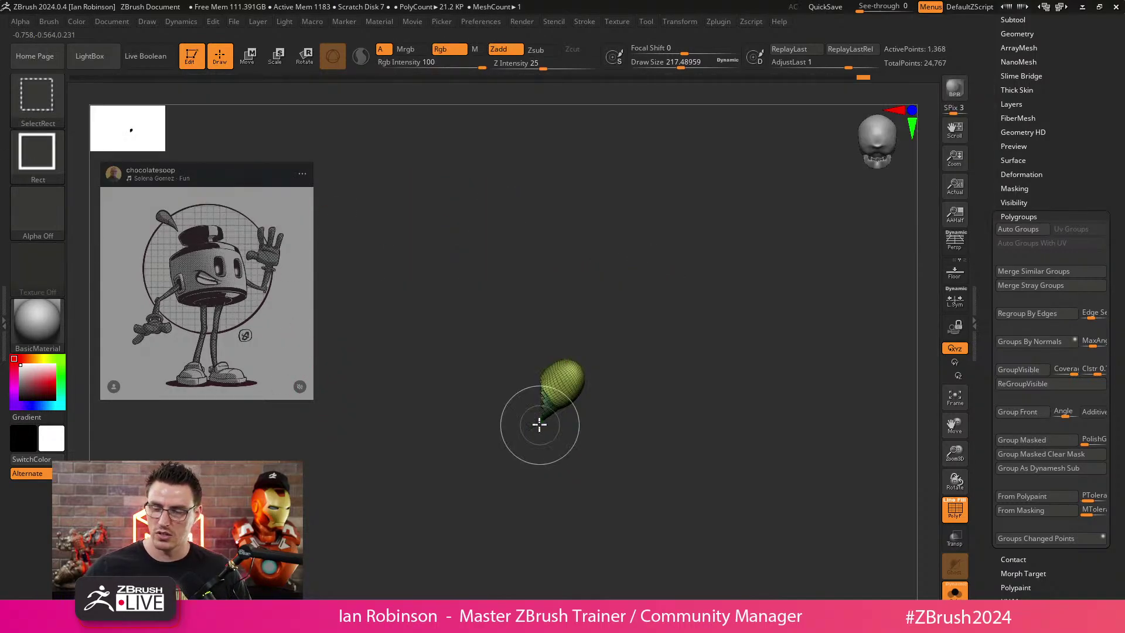
left_click(621, 299, "ctrl+shift")
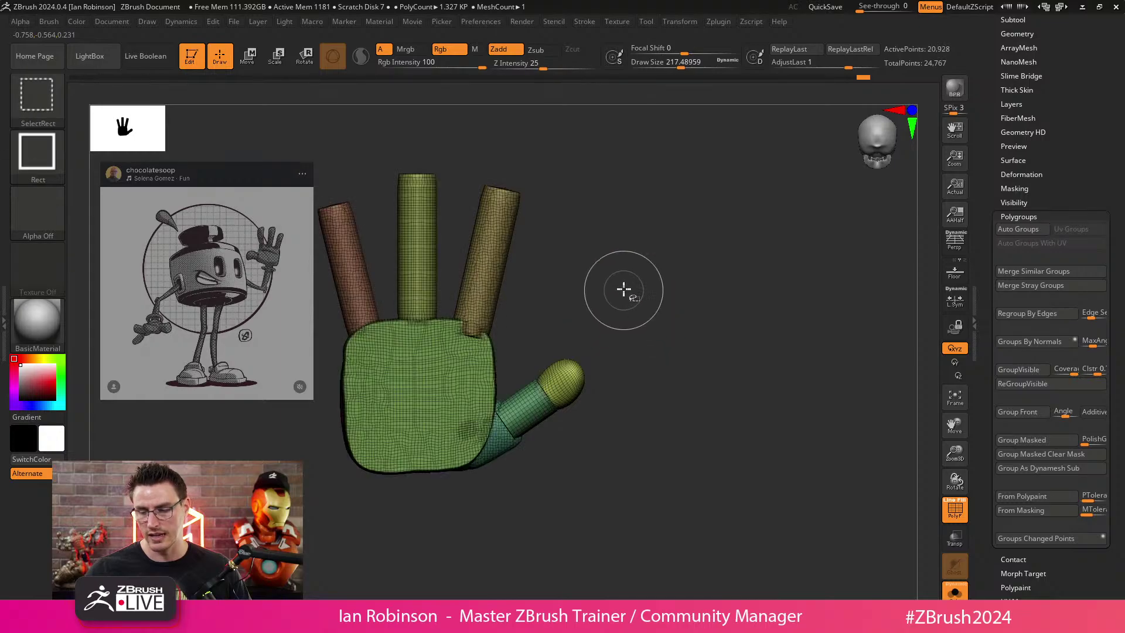
left_click_drag(625, 290, 531, 445, "ctrl+shift")
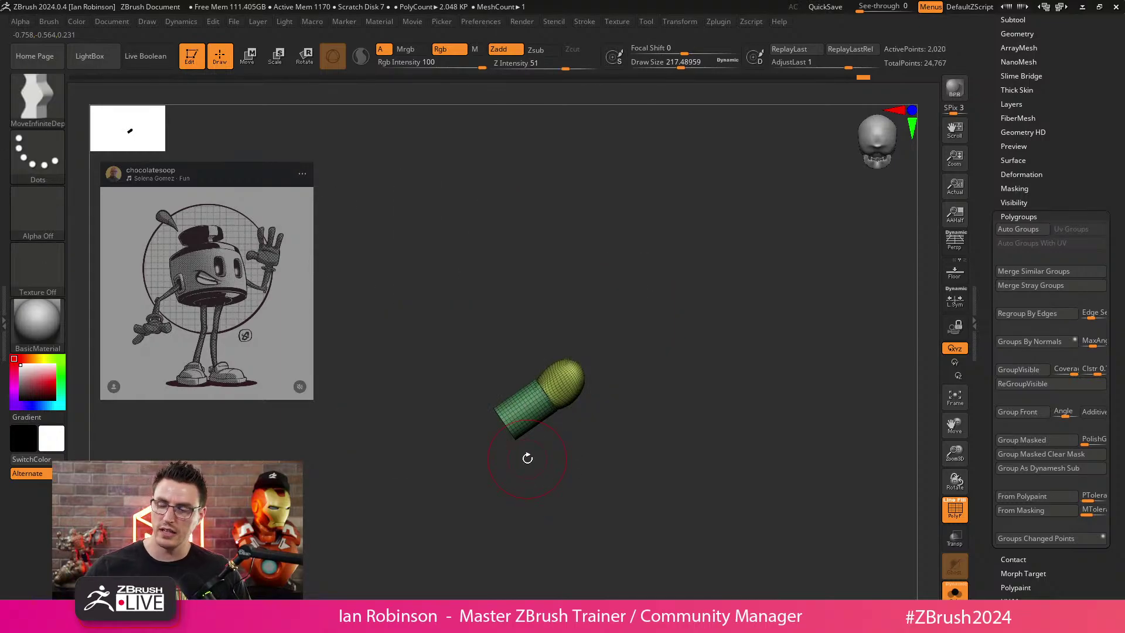
left_click_drag(527, 458, 657, 368)
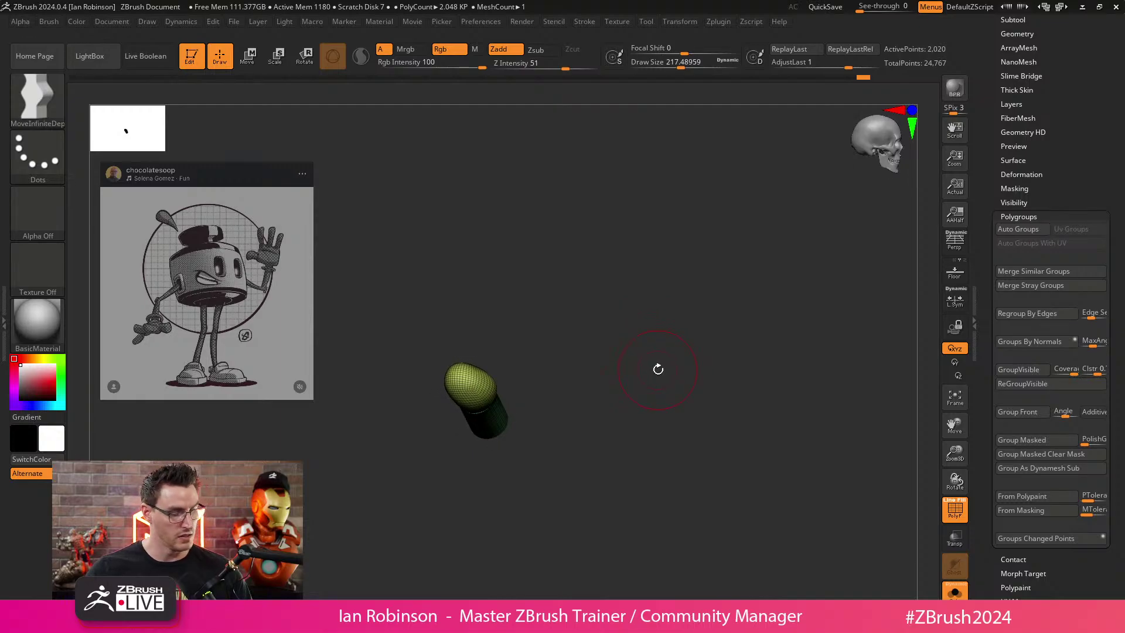
Isolate the thumb base, cylinder and tip together, then mask the rest of the hand so only the thumb can be transformed.
left_click(629, 389, "ctrl+shift")
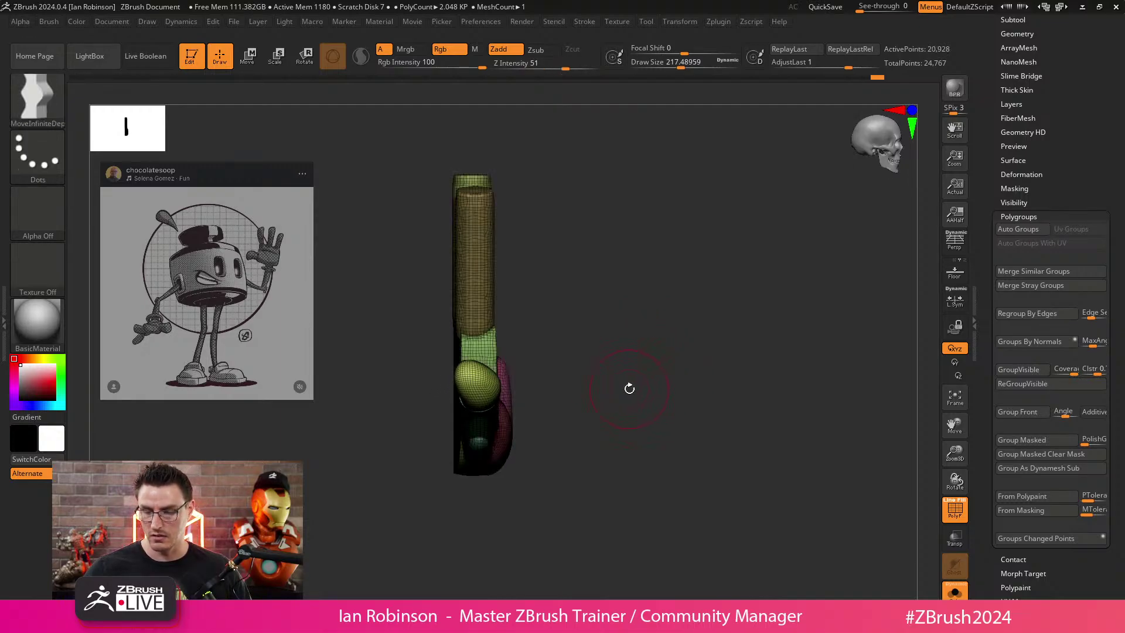
left_click_drag(629, 388, 547, 394)
left_click_drag(552, 344, 432, 457, "ctrl+shift")
left_click_drag(516, 422, 588, 394)
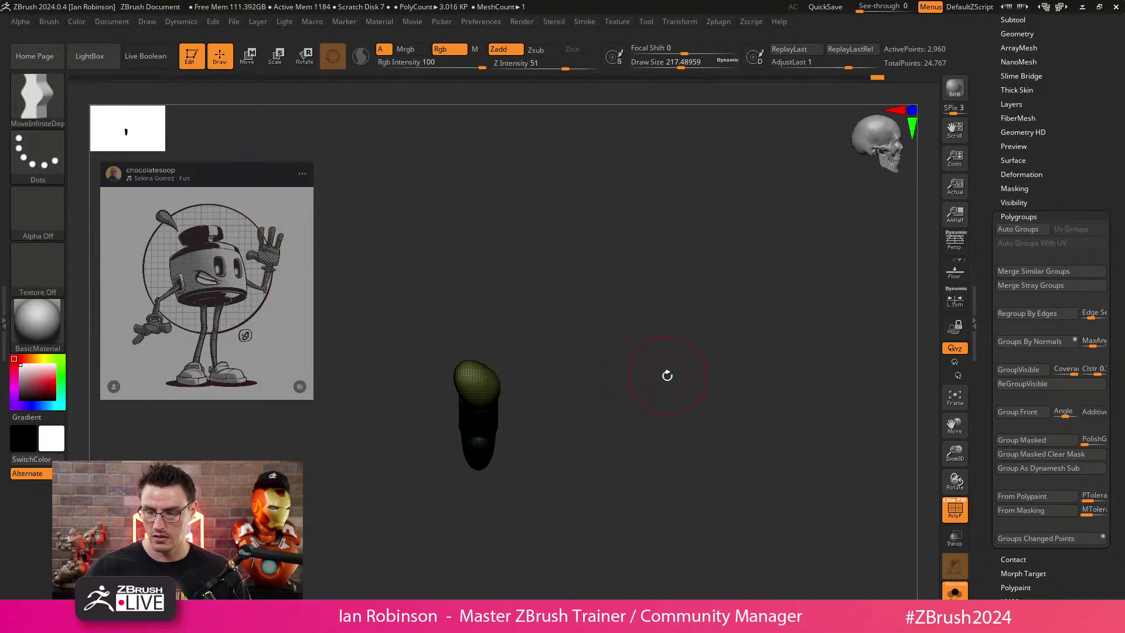
left_click(670, 376, "ctrl")
left_click(670, 379, "ctrl+shift")
left_click(691, 377, "ctrl")
left_click_drag(693, 377, 675, 357, "shift")
key("w")
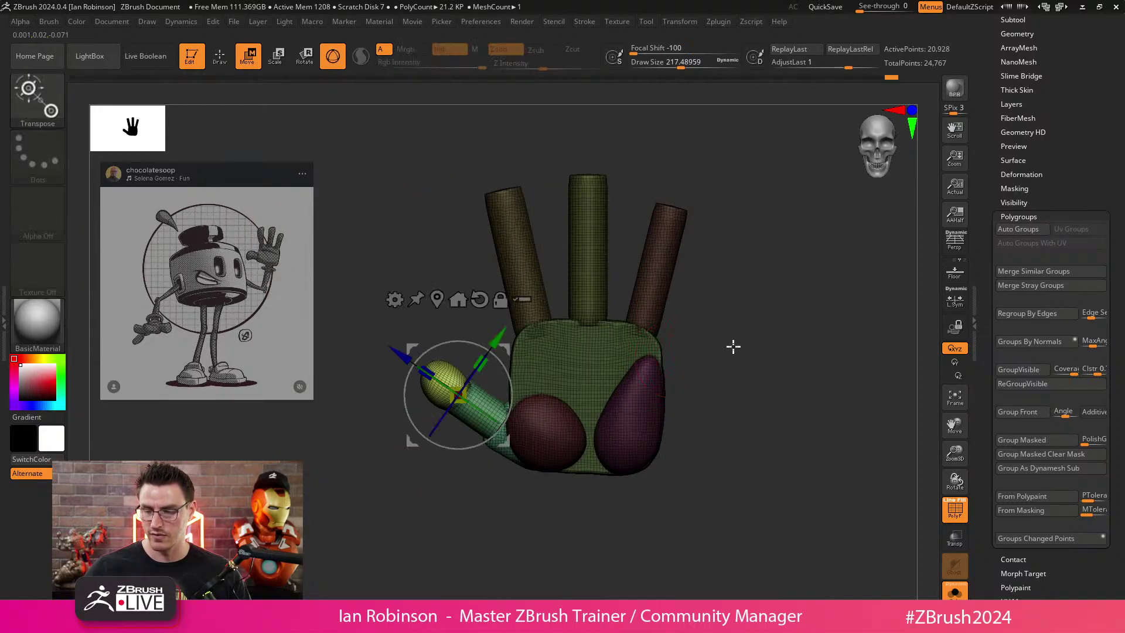
Place the gizmo at the thumb's base near the palm pad and rotate the whole thumb around it.
left_click_drag(504, 441, 553, 473, "alt")
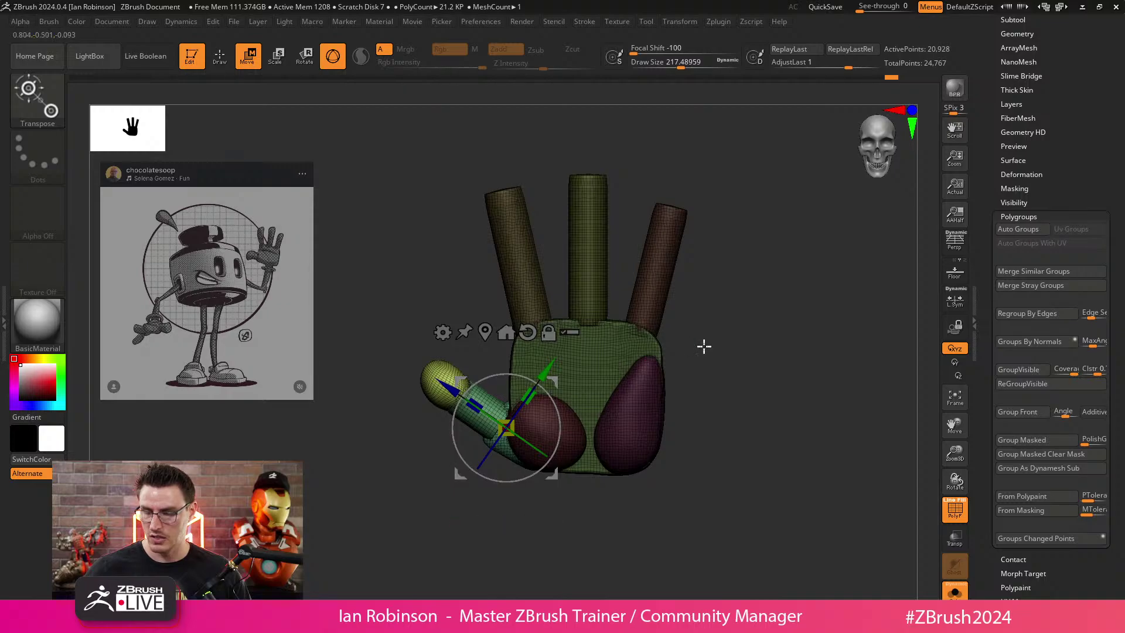
left_click_drag(704, 346, 726, 374)
left_click_drag(540, 456, 553, 471)
left_click_drag(702, 375, 717, 405)
left_click_drag(536, 464, 527, 466)
mouse_move(551, 426)
left_mouse_down()
mouse_move(535, 464)
mouse_move(566, 474)
left_mouse_up()
Rotate the thumb about the gizmo's Y axis and nudge its position against the palm.
key("q")
mouse_move(611, 445)
left_mouse_down()
mouse_move(670, 413)
mouse_move(669, 422)
mouse_move(768, 414)
mouse_move(728, 409)
mouse_move(736, 293)
mouse_move(716, 291)
left_mouse_up()
key("w")
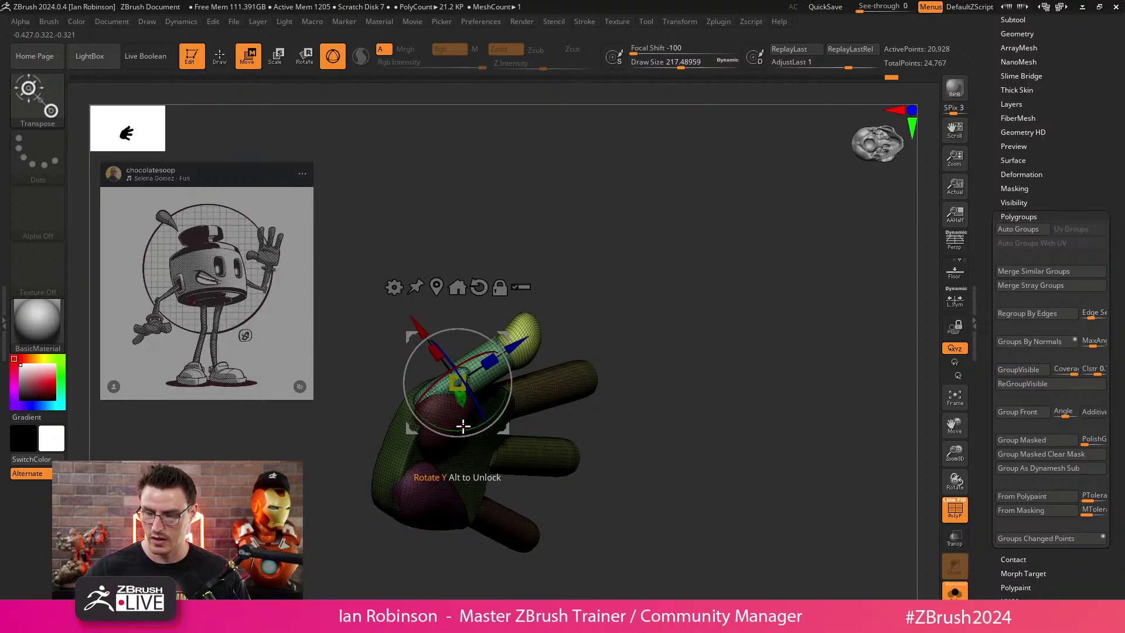
left_click_drag(463, 426, 482, 414)
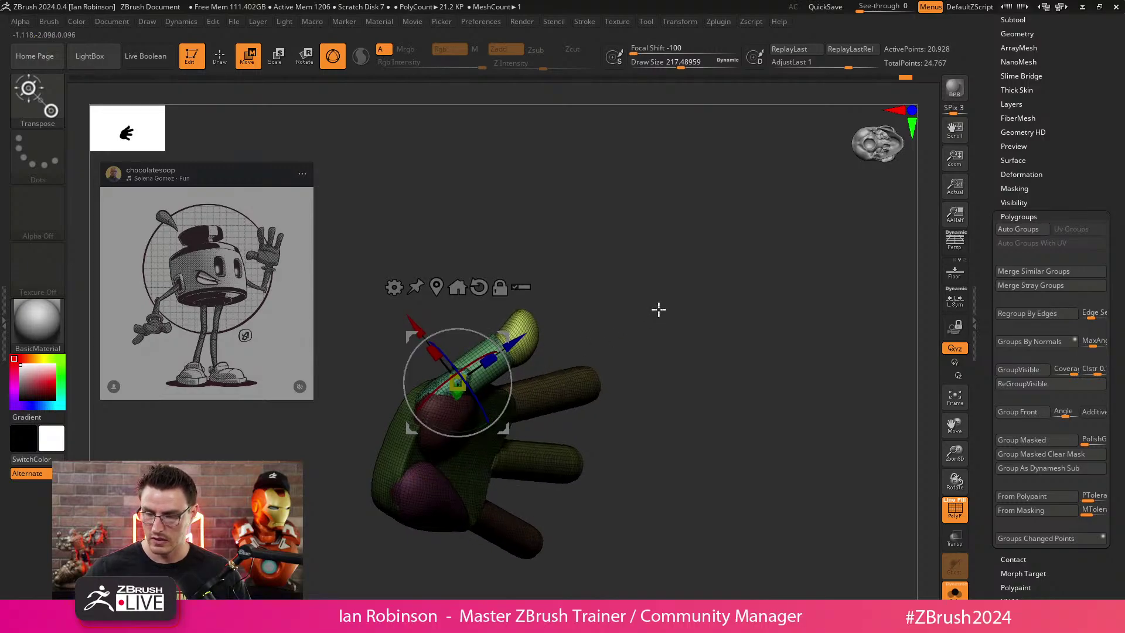
left_click_drag(658, 309, 507, 370)
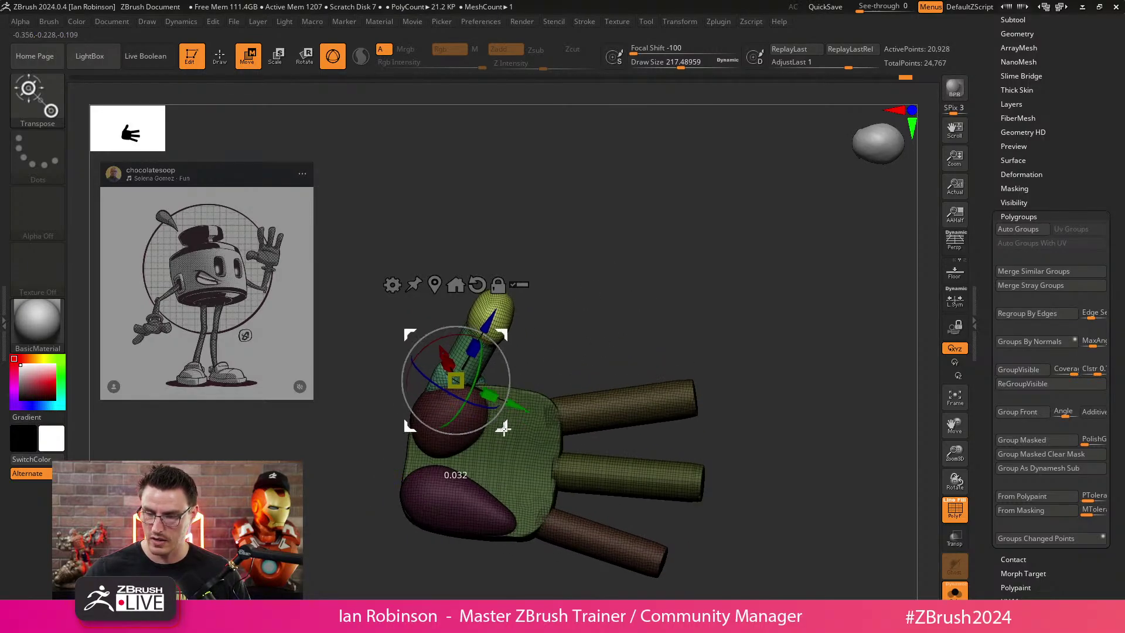
Mask the thumb base as well, and rotate the thumb's cylinder and tip about the gizmo's Y axis.
key("q")
left_click_drag(689, 304, 499, 390)
left_click(449, 385, "ctrl+shift")
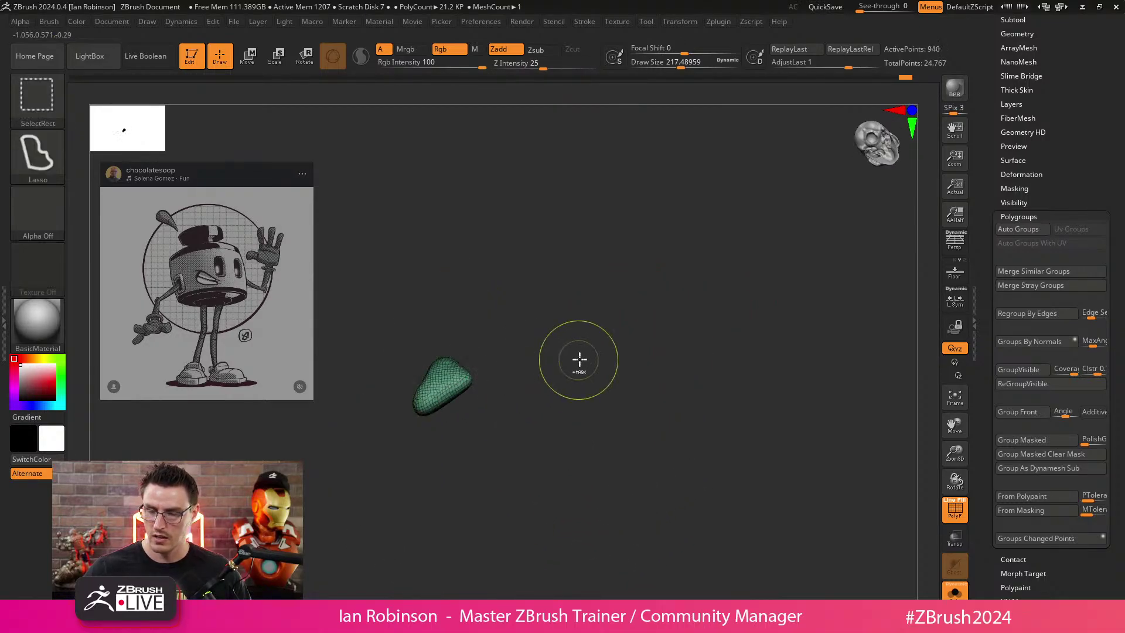
left_click(586, 360, "ctrl")
left_click(614, 357, "ctrl+shift")
left_click_drag(615, 356, 623, 334)
key("w")
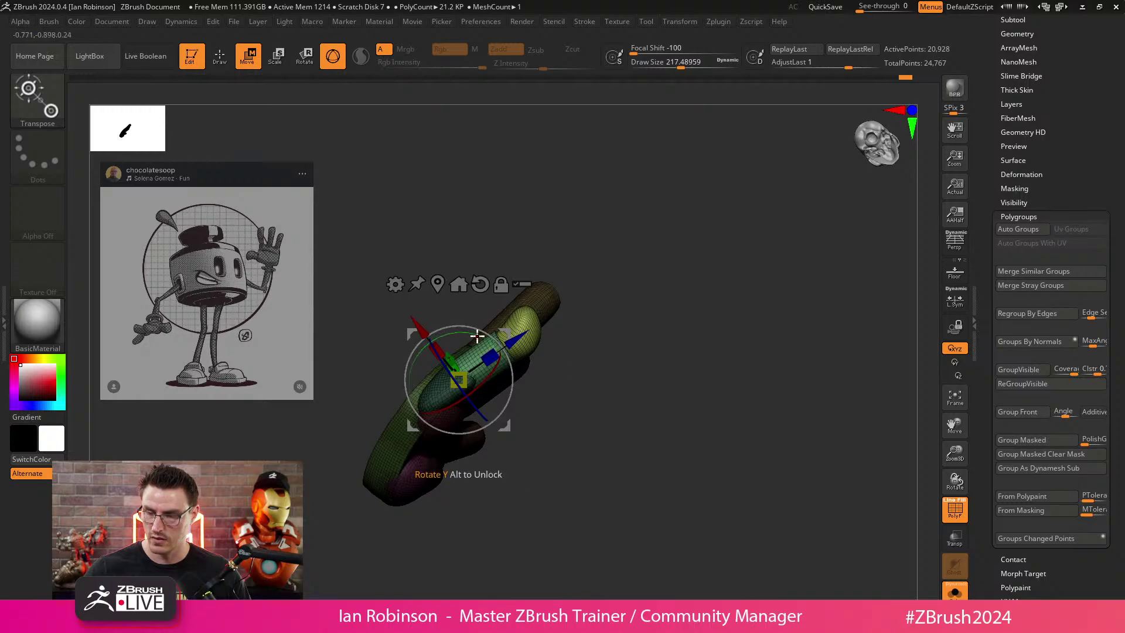
left_click_drag(485, 340, 493, 340)
Isolate and mask around the thumb tip, and move the gizmo to the tip's joint with the cylinder.
key("q")
mouse_move(621, 337)
left_mouse_down()
mouse_move(673, 324)
mouse_move(696, 331)
mouse_move(665, 331)
left_mouse_up()
left_click(511, 346, "ctrl+shift")
left_click(645, 321, "ctrl")
left_click(651, 325, "ctrl+shift")
left_click(655, 328, "ctrl")
key("w")
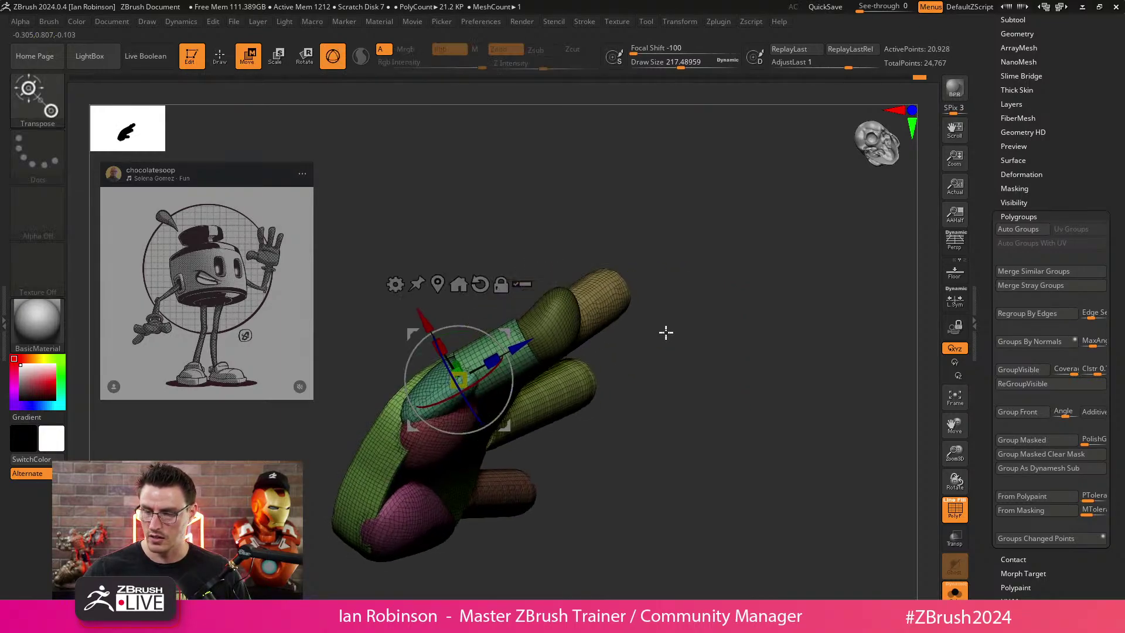
left_click(682, 327, "ctrl")
mouse_move(523, 345)
left_mouse_down("alt")
mouse_move(584, 311)
mouse_move(566, 386)
left_mouse_up("alt")
key("q")
Isolate the thumb's cylinder and tip, and mask the rest of the hand.
mouse_move(659, 405)
left_mouse_down()
mouse_move(756, 429)
mouse_move(704, 384)
mouse_move(690, 452)
mouse_move(675, 370)
left_mouse_up()
left_click_drag(660, 408, 653, 351)
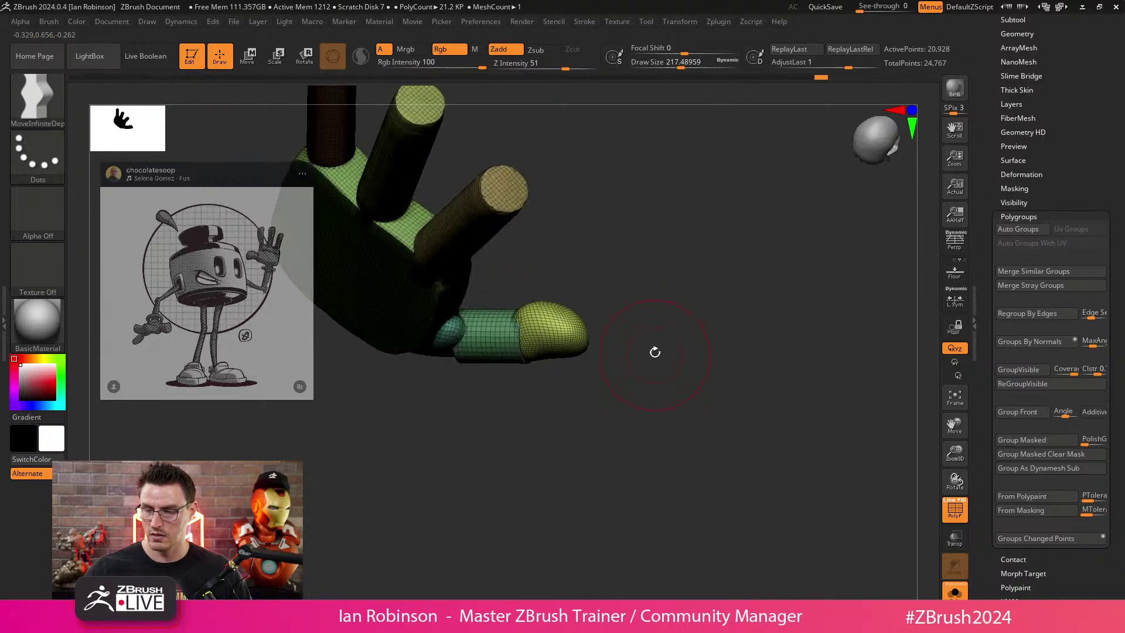
left_click_drag(628, 269, 502, 406, "ctrl+shift")
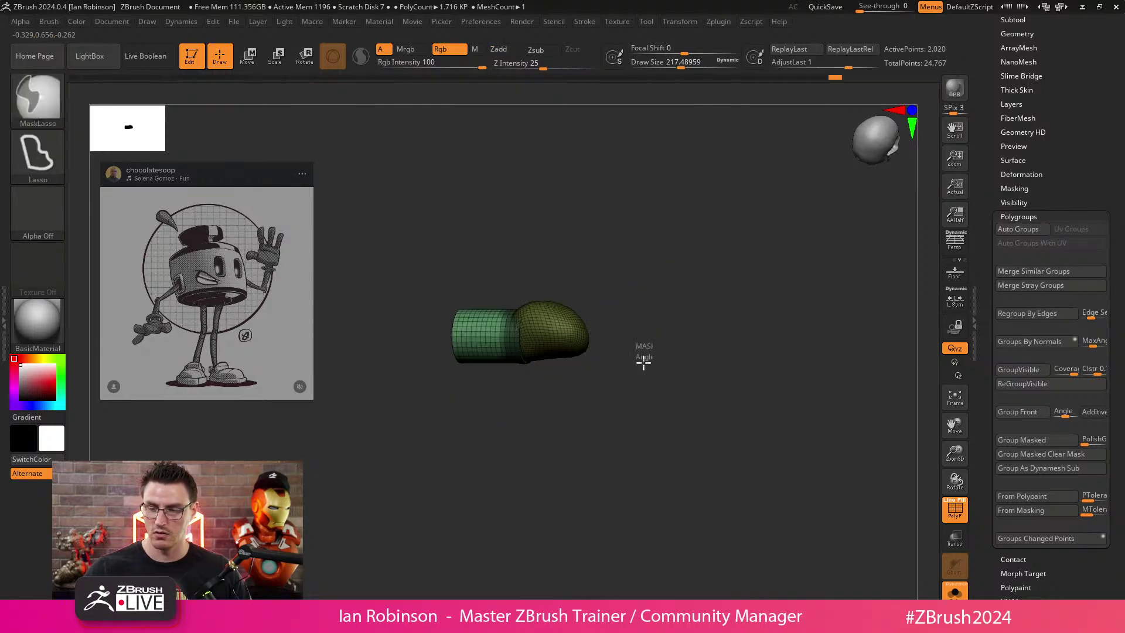
left_click(662, 349, "ctrl+shift")
key("ctrl+z")
left_click(675, 351, "ctrl")
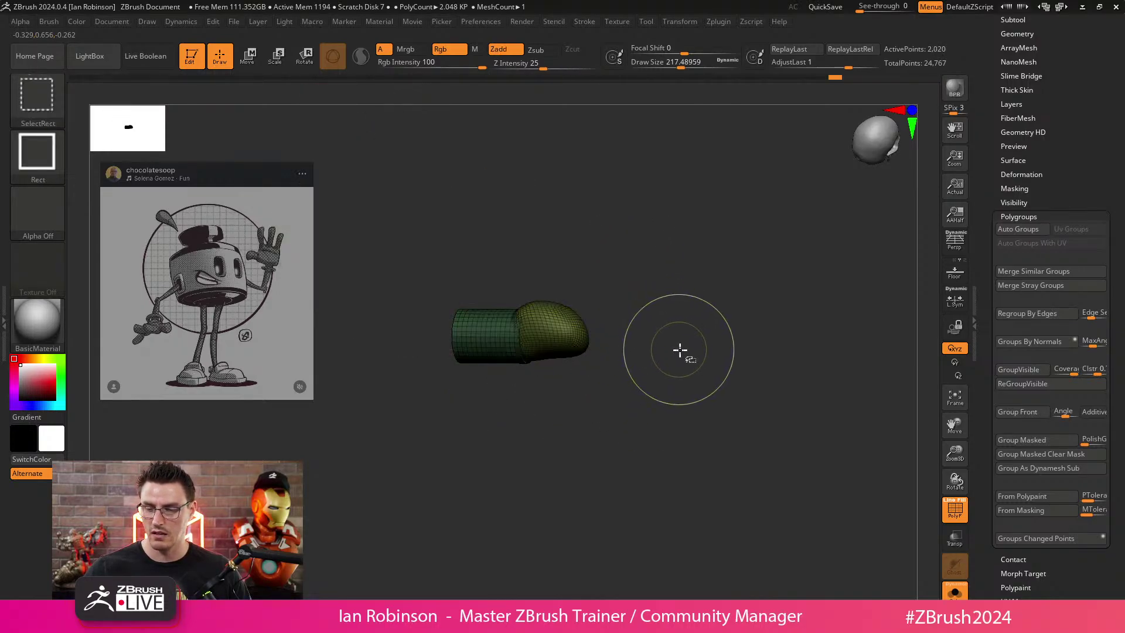
left_click(683, 352, "ctrl+shift")
left_click(698, 353, "ctrl")
Rotate the thumb's cylinder and tip about -9 degrees around the gizmo to adjust their bend.
key("w")
left_click_drag(711, 354, 662, 316)
left_click_drag(568, 368, 542, 376)
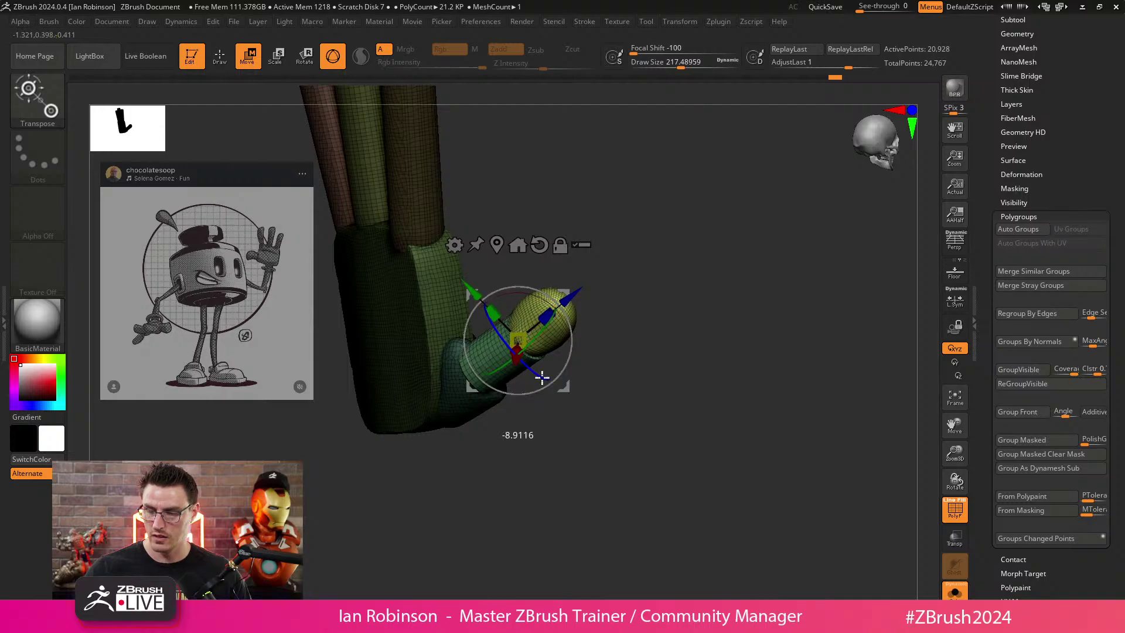
left_click_drag(565, 331, 578, 376)
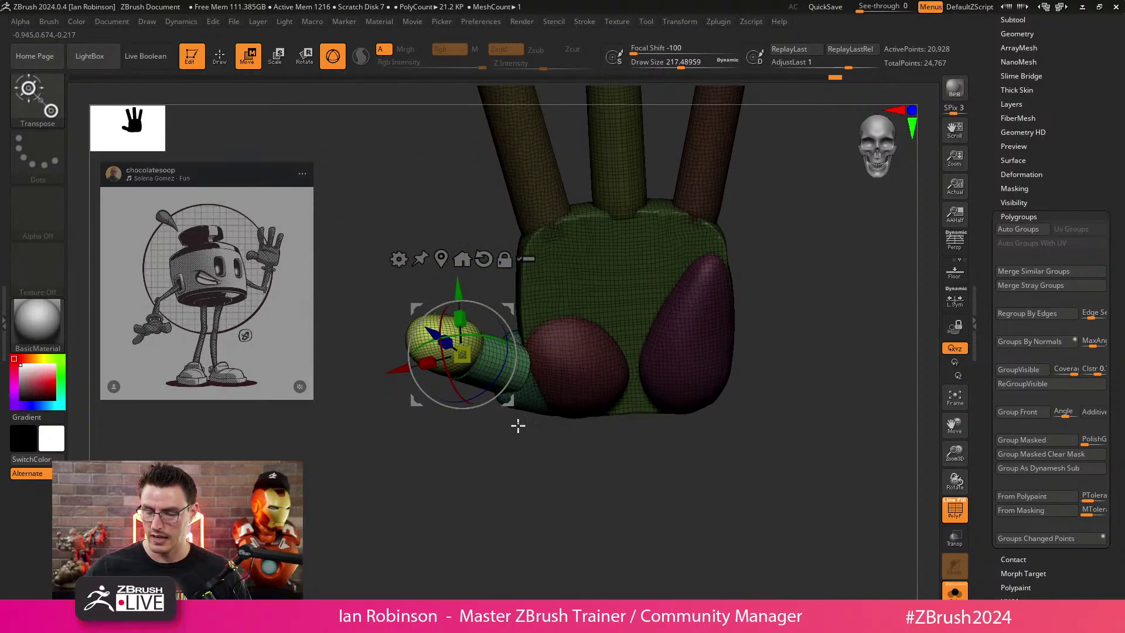
left_click_drag(517, 424, 513, 399)
Clear the mask, isolate the thumb base polygroup, and mask everything except that base.
key("q")
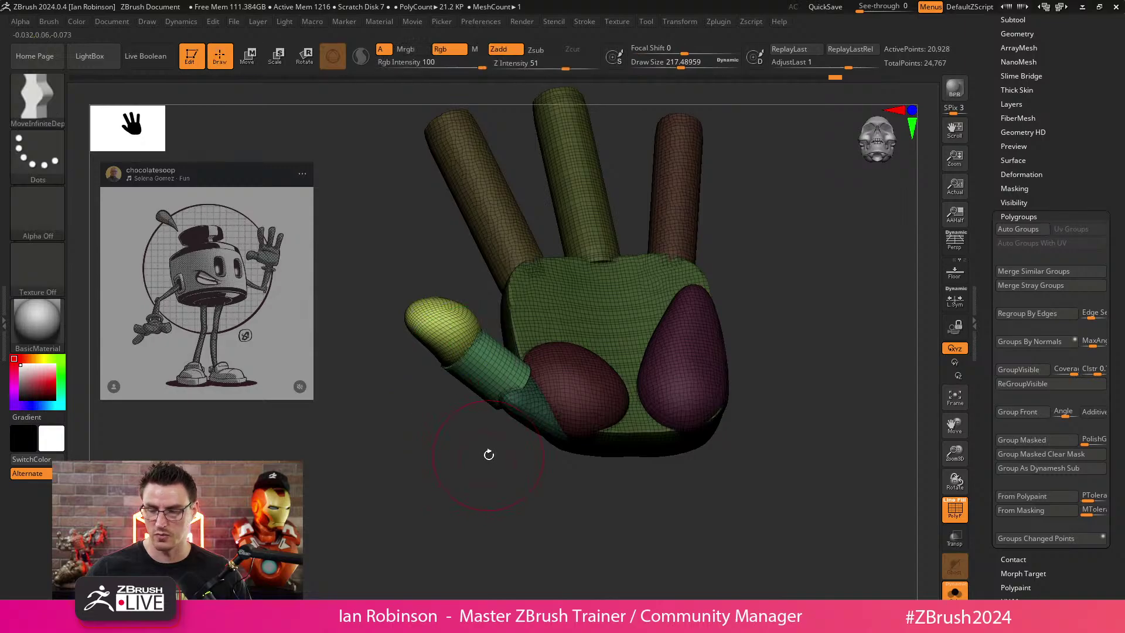
left_click_drag(488, 455, 509, 484, "ctrl")
left_click(529, 411, "ctrl+shift")
left_click(529, 445, "ctrl")
left_click(518, 466, "ctrl+shift")
left_click(518, 466, "ctrl")
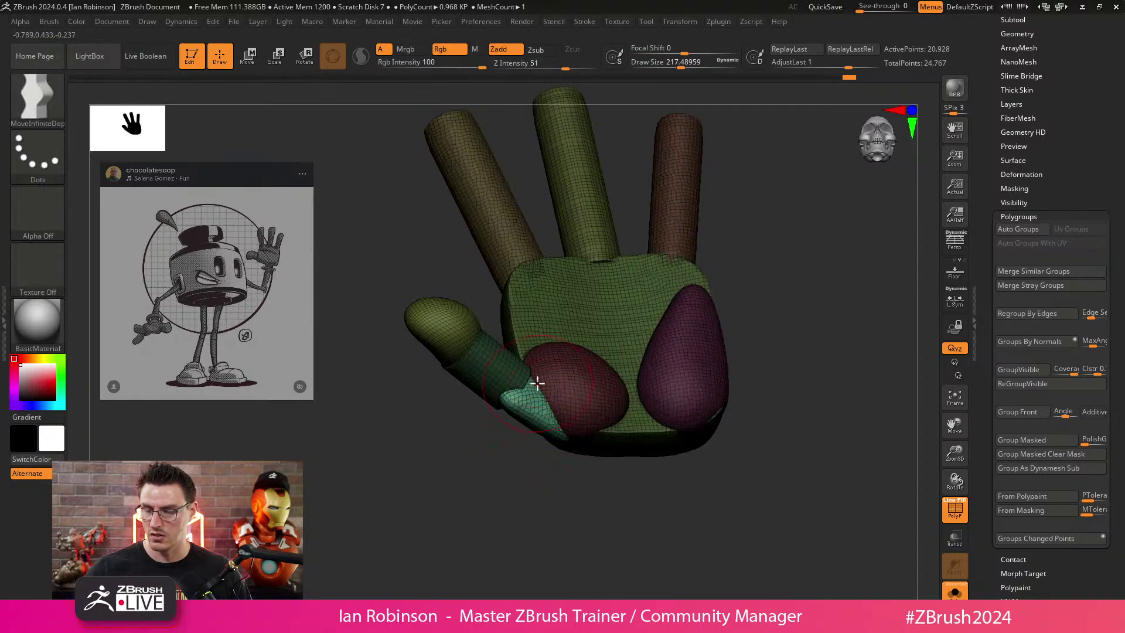
Reshape the unmasked thumb base with the Move brush so it bridges the thumb's cylinder and the palm.
key("b")
key("m")
key("v")
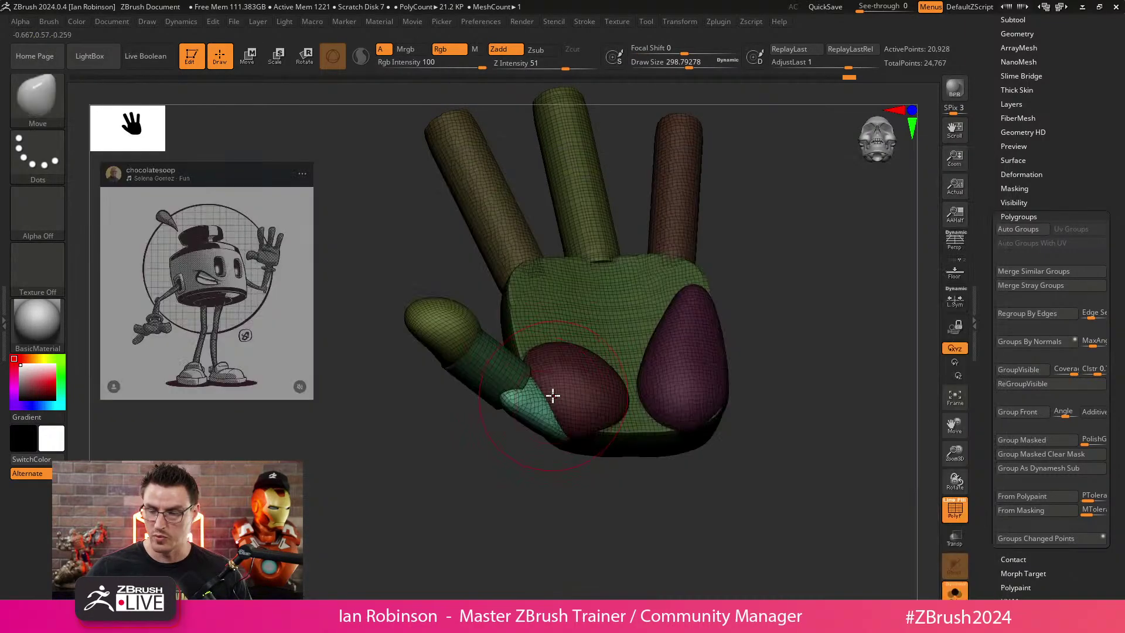
key("s")
mouse_move(505, 446)
left_mouse_down()
mouse_move(515, 426)
mouse_move(500, 402)
left_mouse_up()
mouse_move(645, 320)
left_mouse_down()
mouse_move(755, 289)
mouse_move(633, 379)
mouse_move(549, 419)
mouse_move(481, 434)
mouse_move(592, 394)
mouse_move(525, 447)
left_mouse_up()
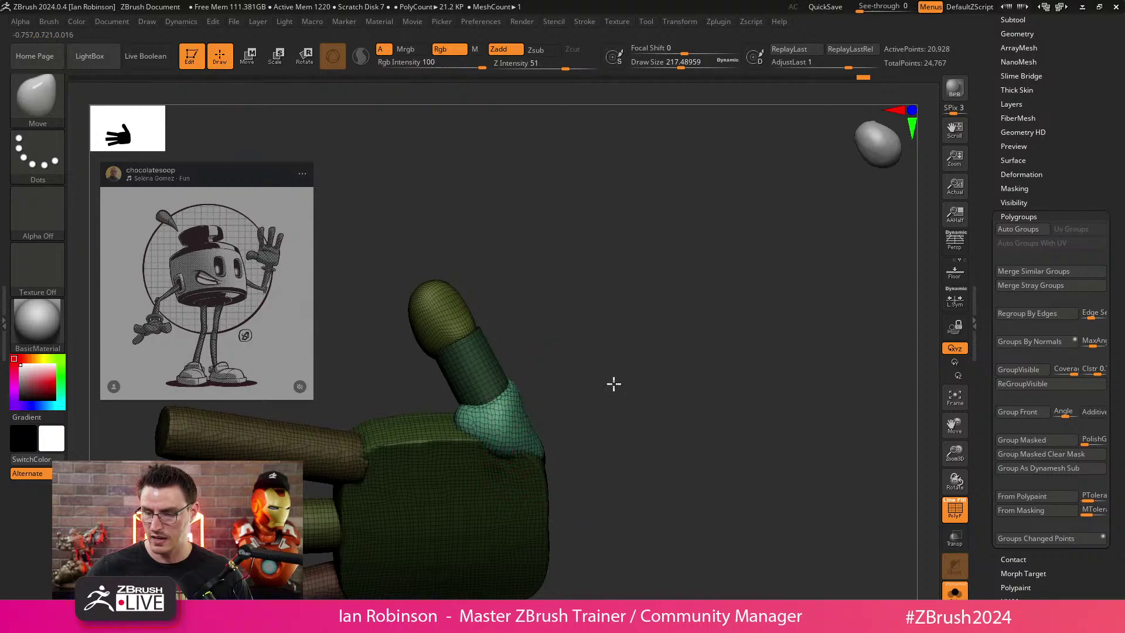
mouse_move(612, 382)
left_mouse_down()
mouse_move(519, 410)
mouse_move(517, 397)
mouse_move(520, 439)
left_mouse_up()
left_click_drag(591, 386, 555, 442)
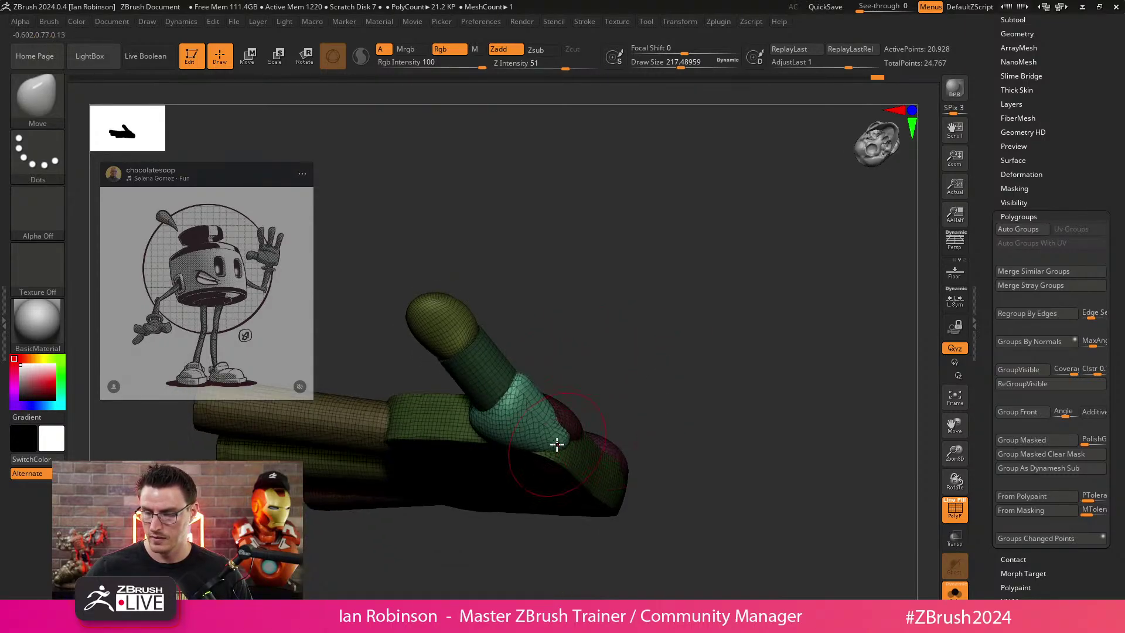
left_click_drag(573, 364, 629, 370)
mouse_move(553, 447)
left_mouse_down()
mouse_move(663, 352)
mouse_move(729, 319)
mouse_move(554, 414)
mouse_move(671, 356)
mouse_move(535, 326)
mouse_move(629, 272)
mouse_move(653, 301)
mouse_move(696, 299)
mouse_move(668, 279)
mouse_move(674, 310)
left_mouse_up()
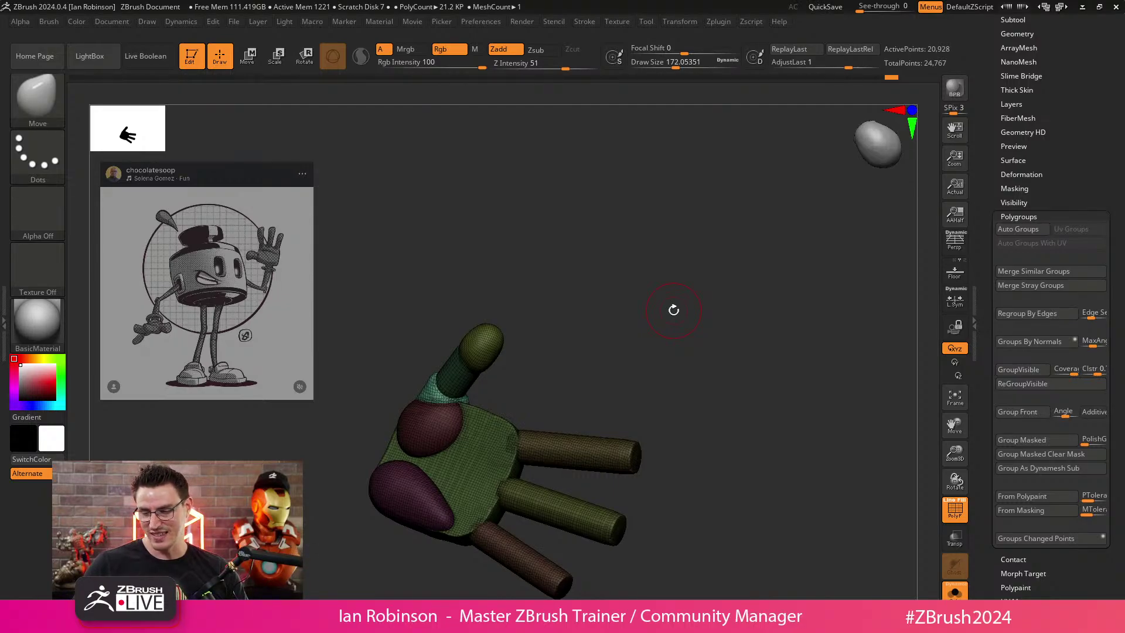
Refine the thumb base's contour beside the palm pad with the Move brush, and clear the mask.
left_click_drag(673, 310, 640, 301)
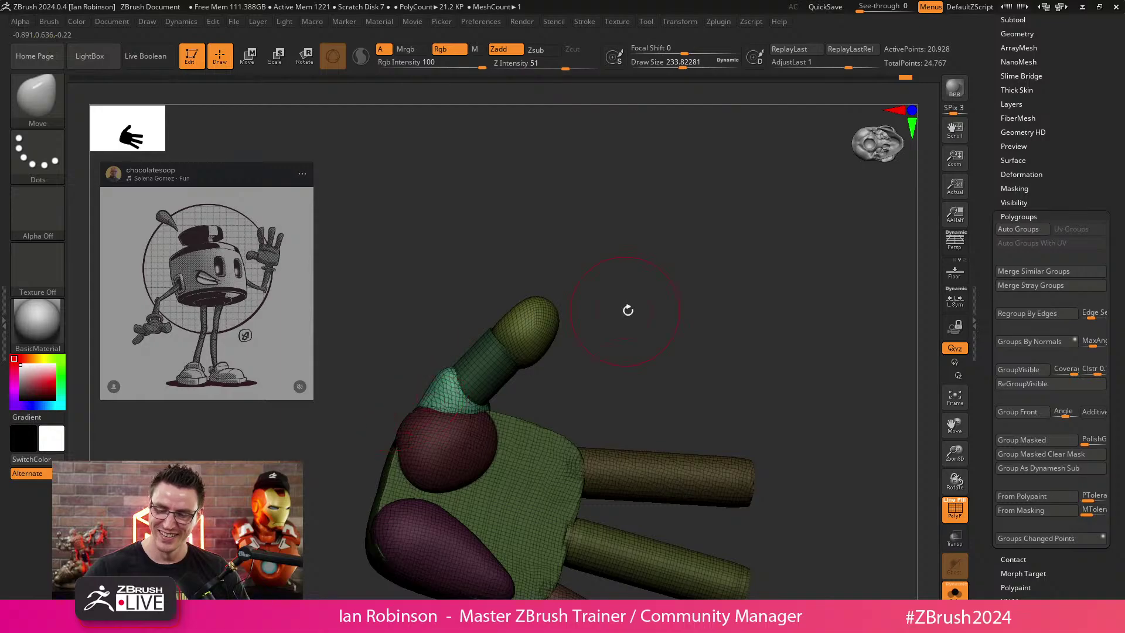
left_click_drag(627, 309, 684, 309)
left_click_drag(619, 335, 510, 382)
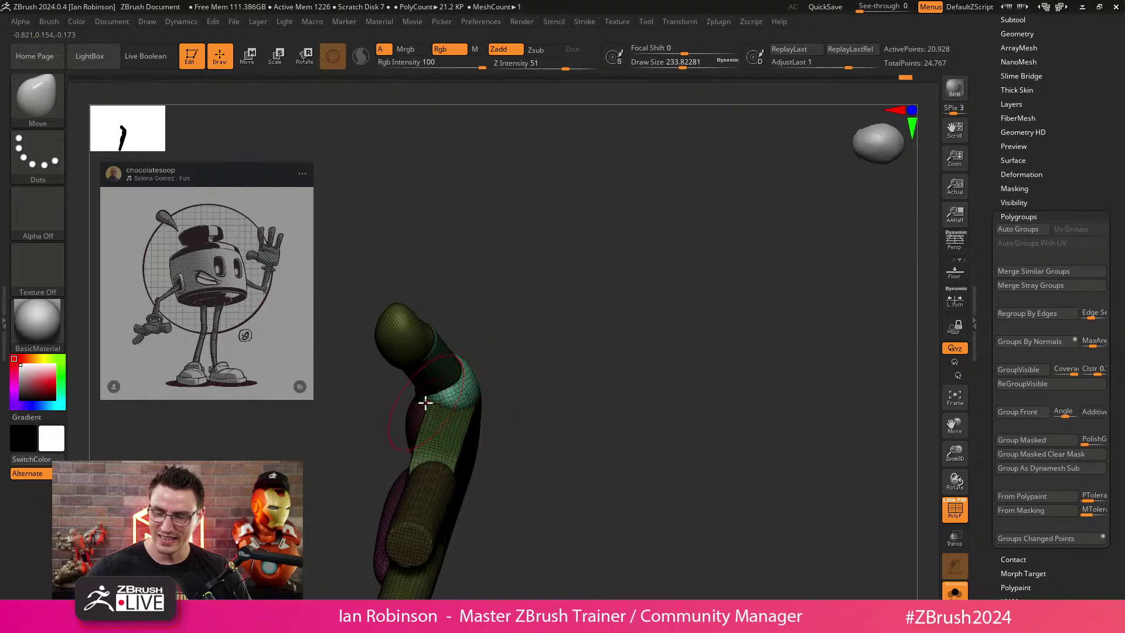
left_click_drag(427, 402, 565, 359)
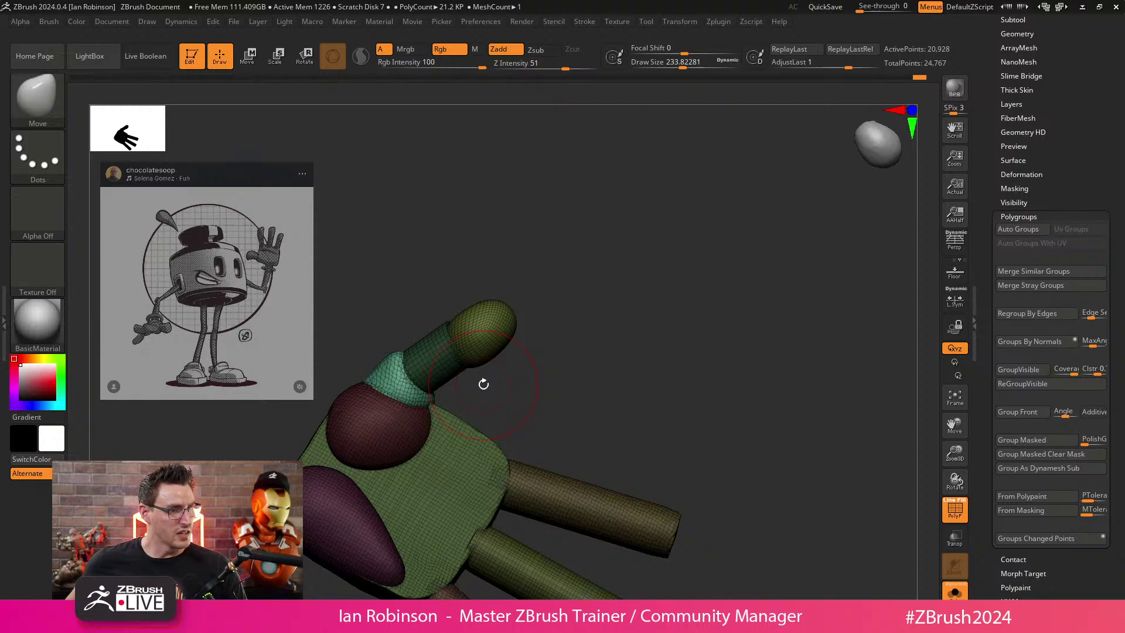
left_click_drag(636, 267, 633, 225, "alt")
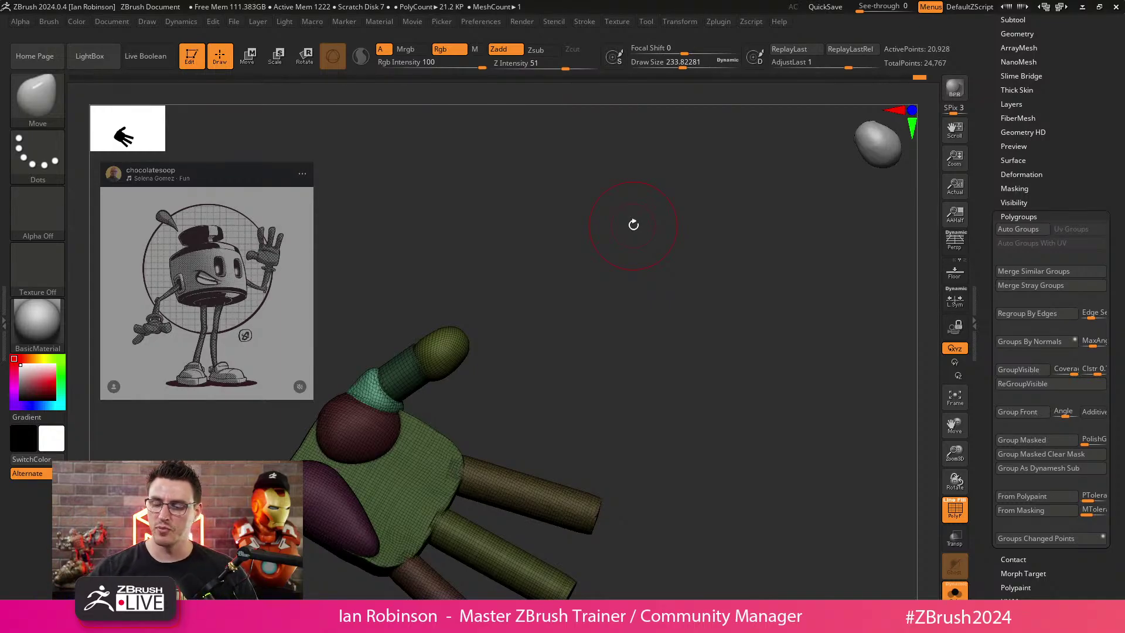
left_click_drag(612, 346, 671, 291)
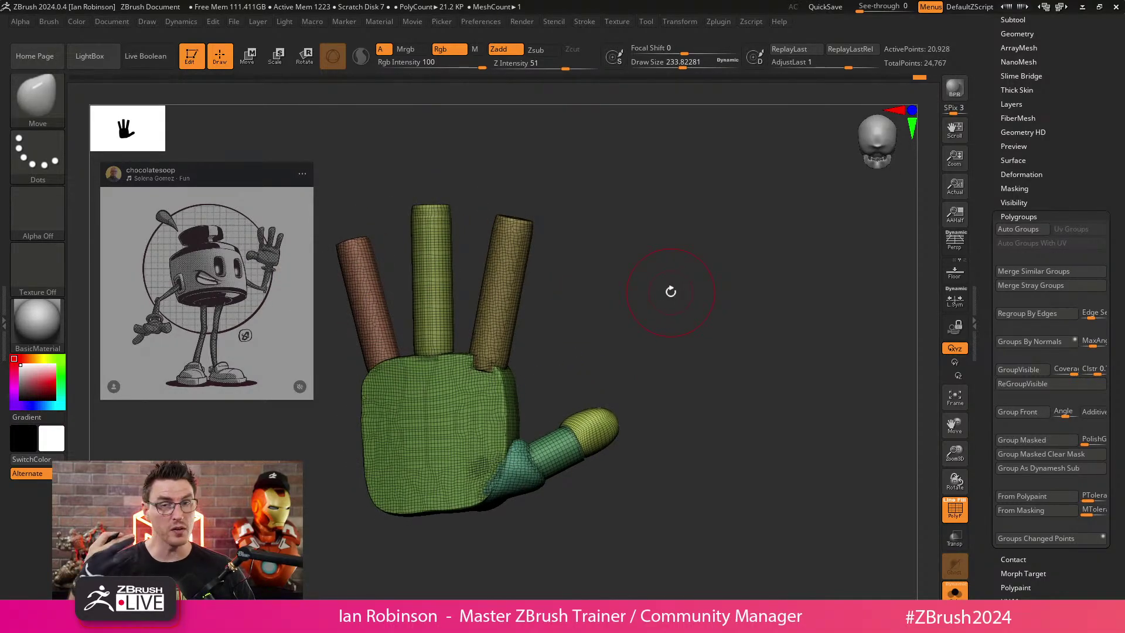
left_click_drag(671, 291, 603, 289, "shift")
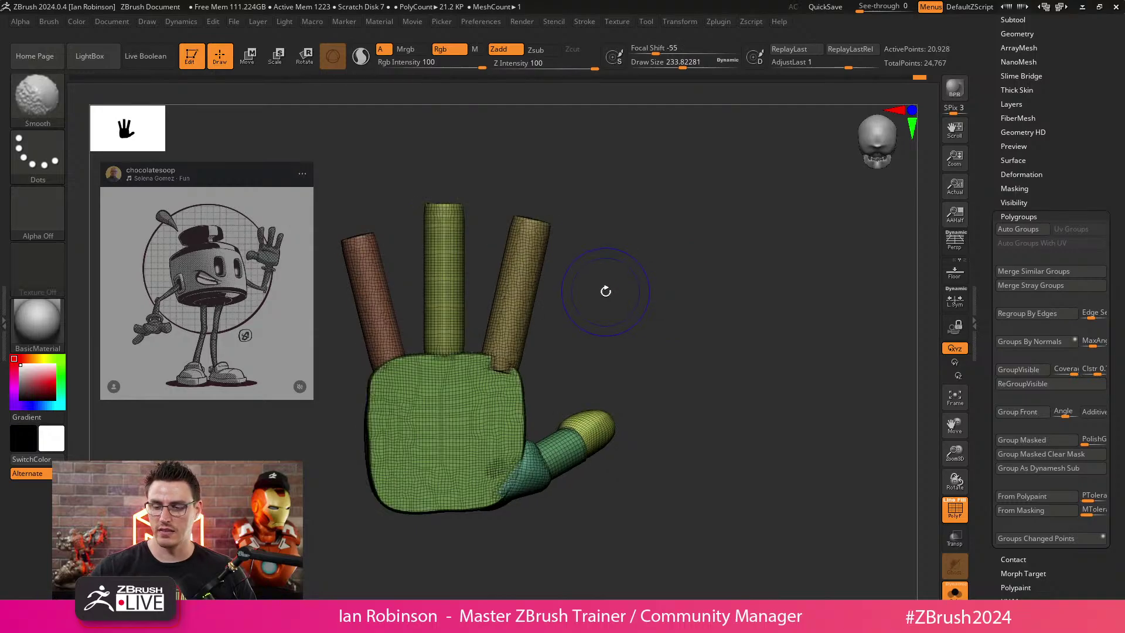
left_click(524, 286, "ctrl+shift")
left_click(632, 311, "ctrl+shift")
mouse_move(632, 310)
left_mouse_down()
mouse_move(617, 328)
mouse_move(659, 295)
left_mouse_up()
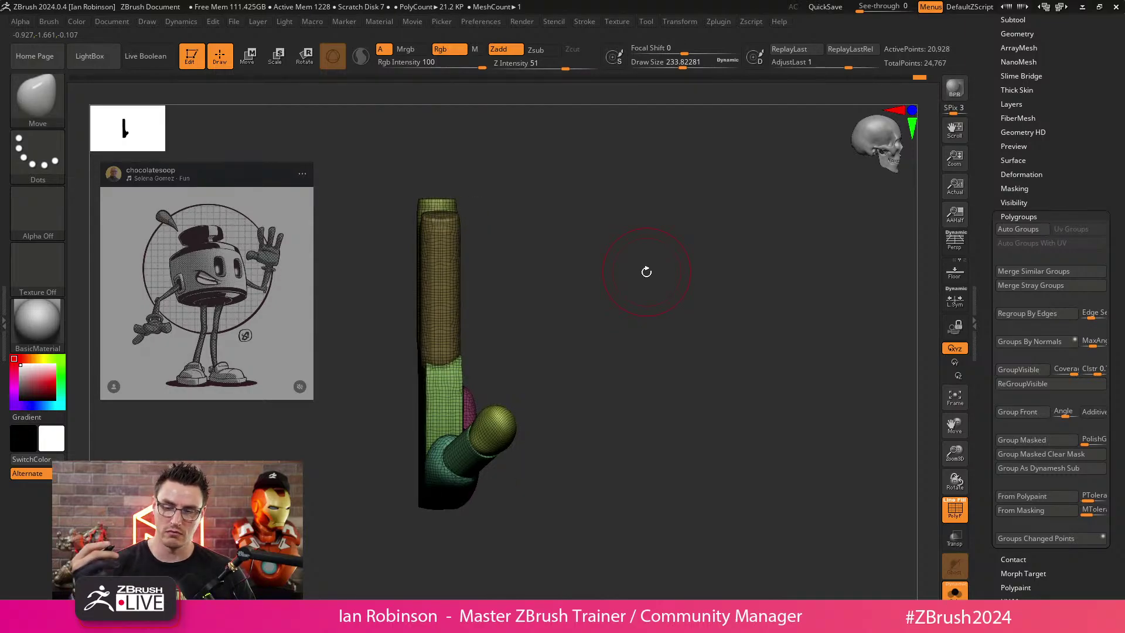
mouse_move(469, 261)
left_mouse_down()
mouse_move(645, 288)
mouse_move(633, 264)
mouse_move(598, 254)
left_mouse_up()
left_click(495, 283, "ctrl+shift")
left_click(650, 265, "ctrl+shift")
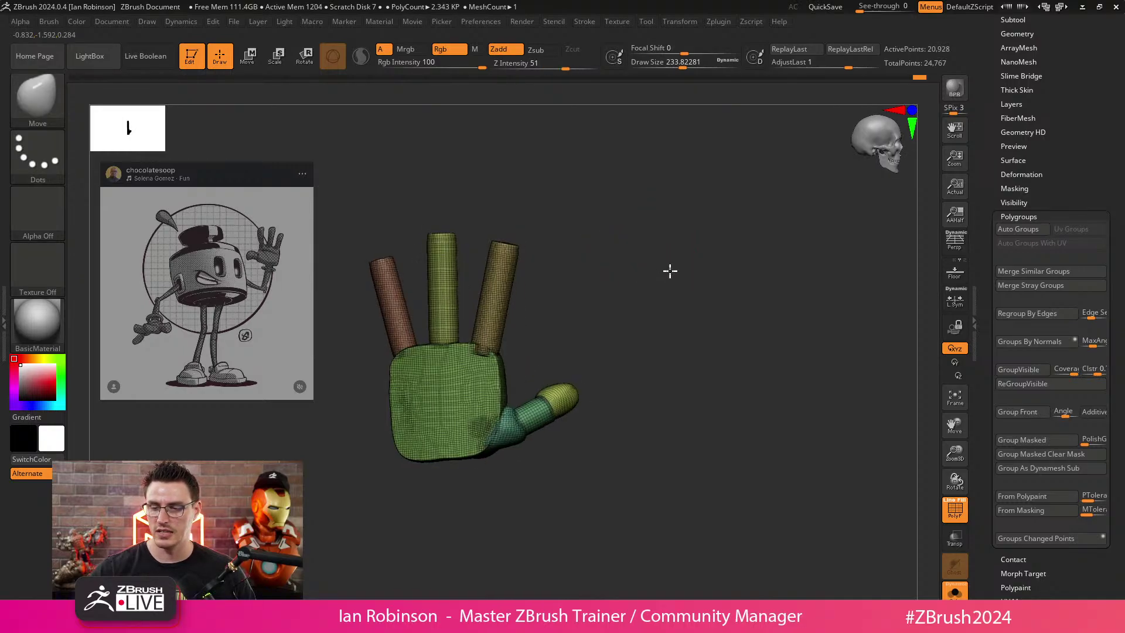
Isolate the middle finger, split the hidden parts into their own subtool, and select the finger's subtool.
left_click(449, 271, "ctrl+shift")
scroll(1030, 146, "up", 5)
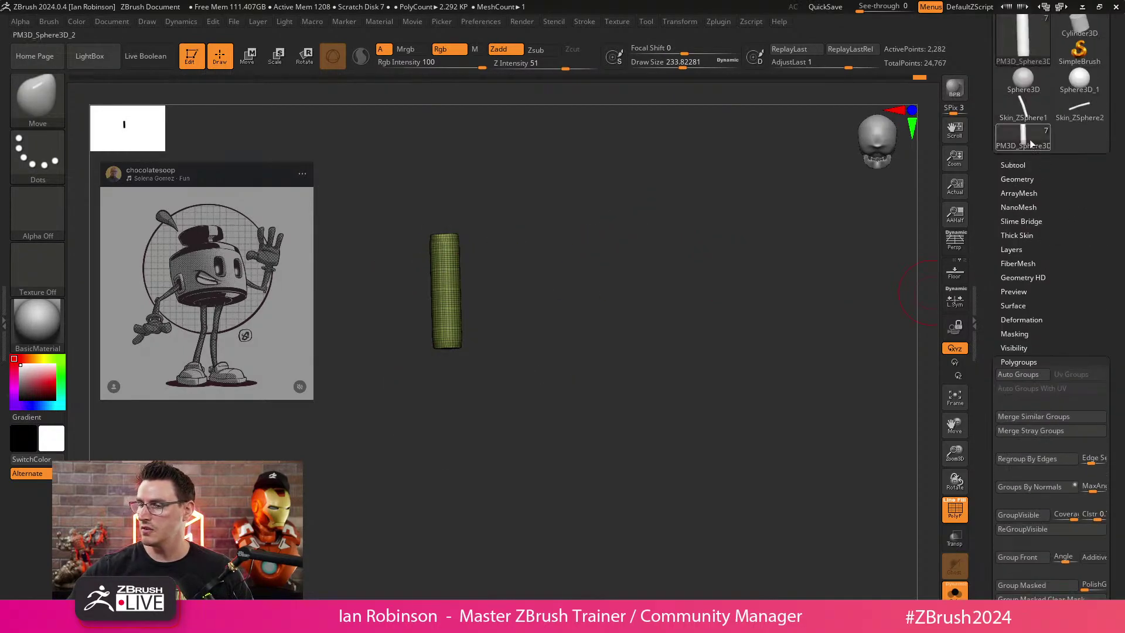
left_click(1013, 165)
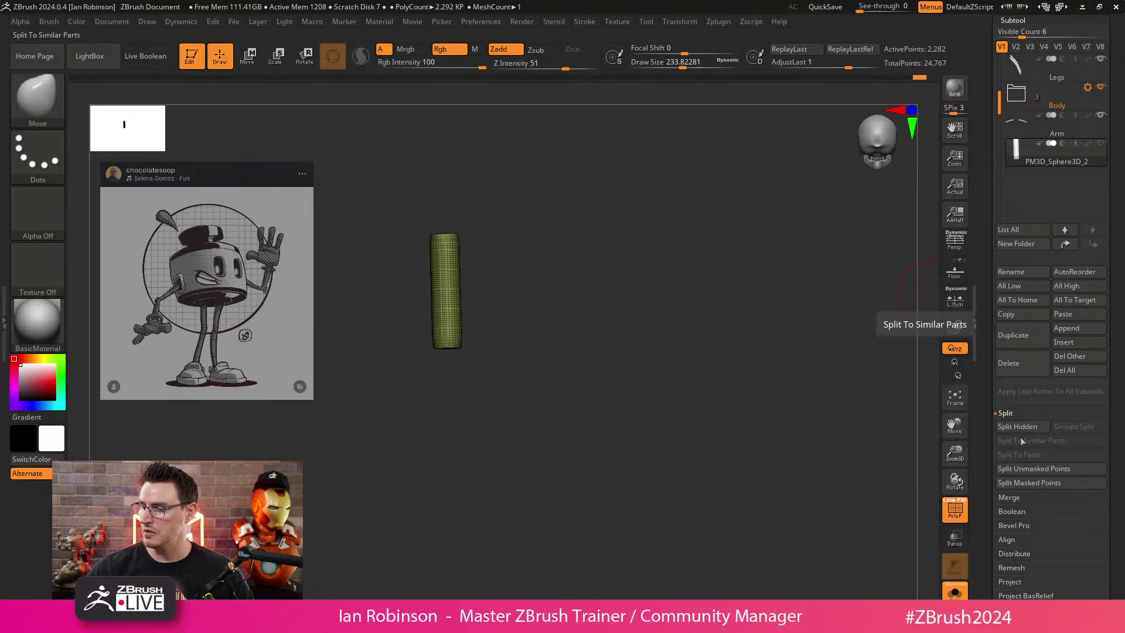
left_click(1017, 426)
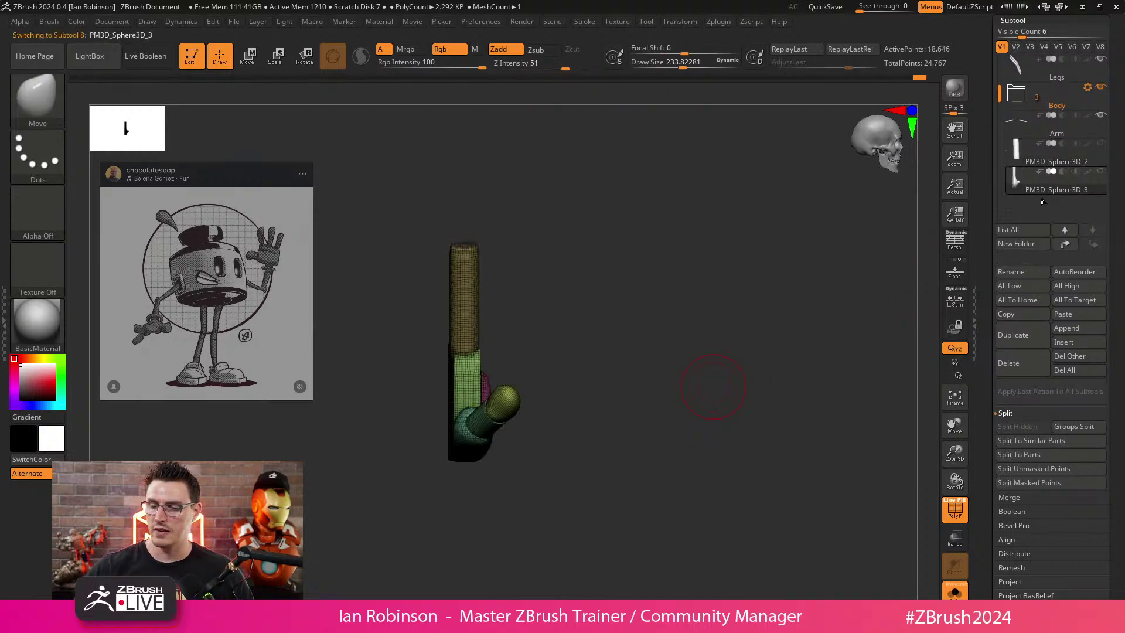
left_click_drag(779, 352, 736, 362)
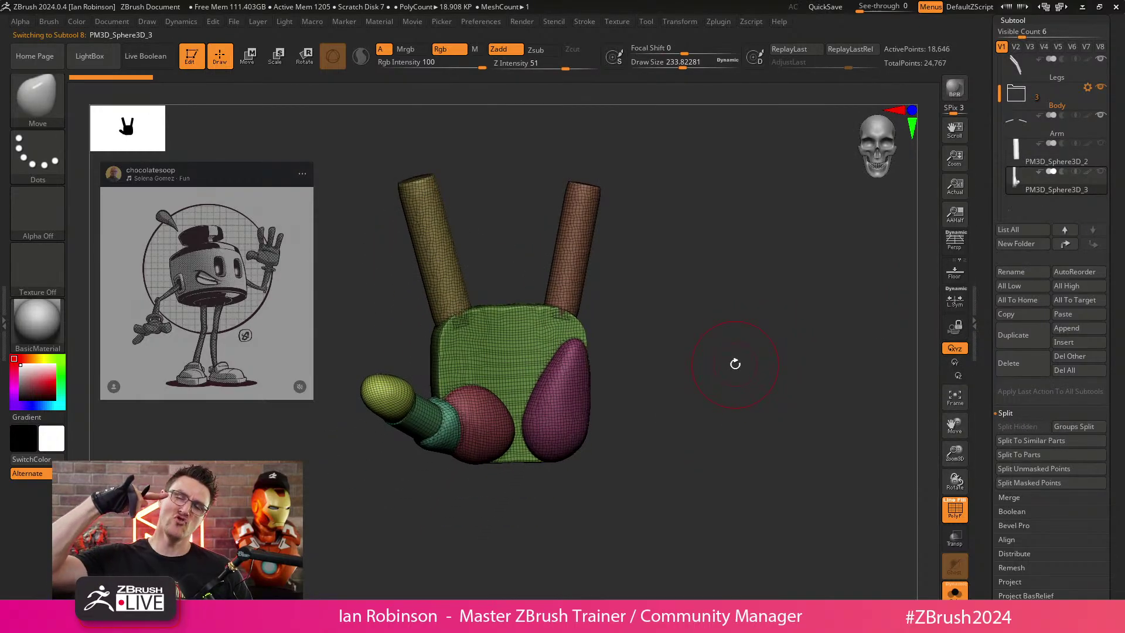
left_click(1025, 155)
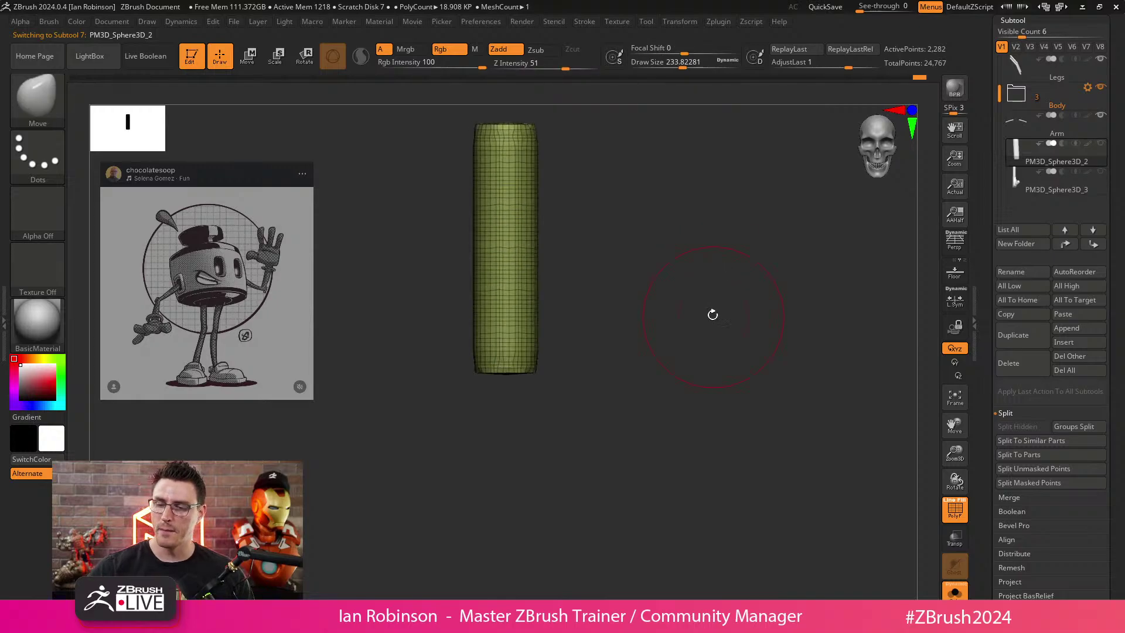
left_click_drag(713, 315, 753, 354)
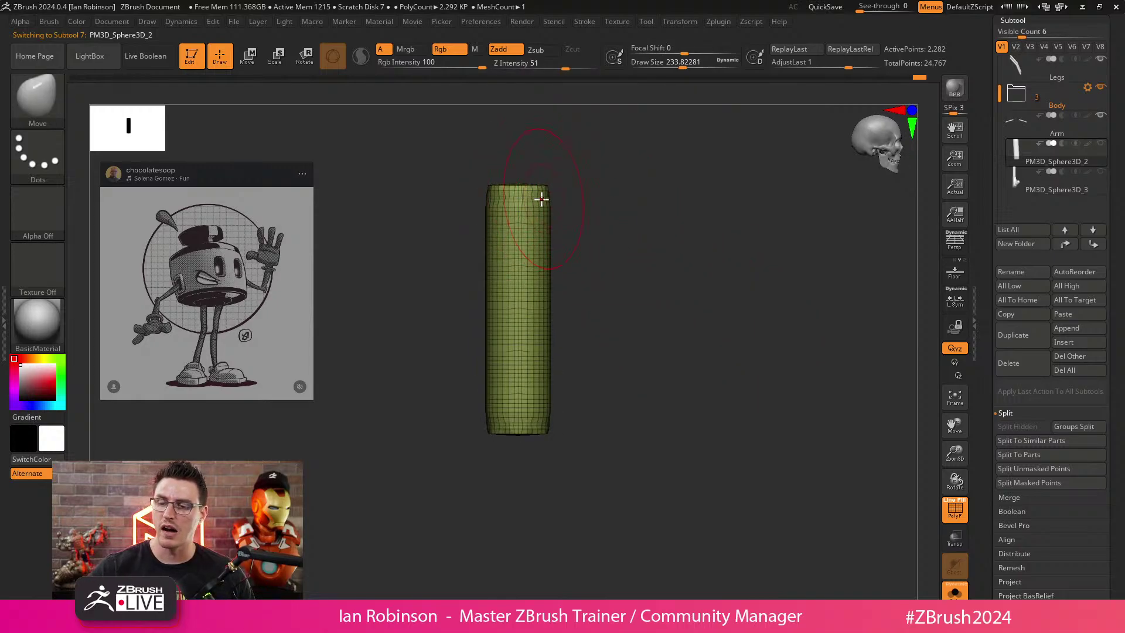
left_click_drag(560, 225, 578, 244, "shift")
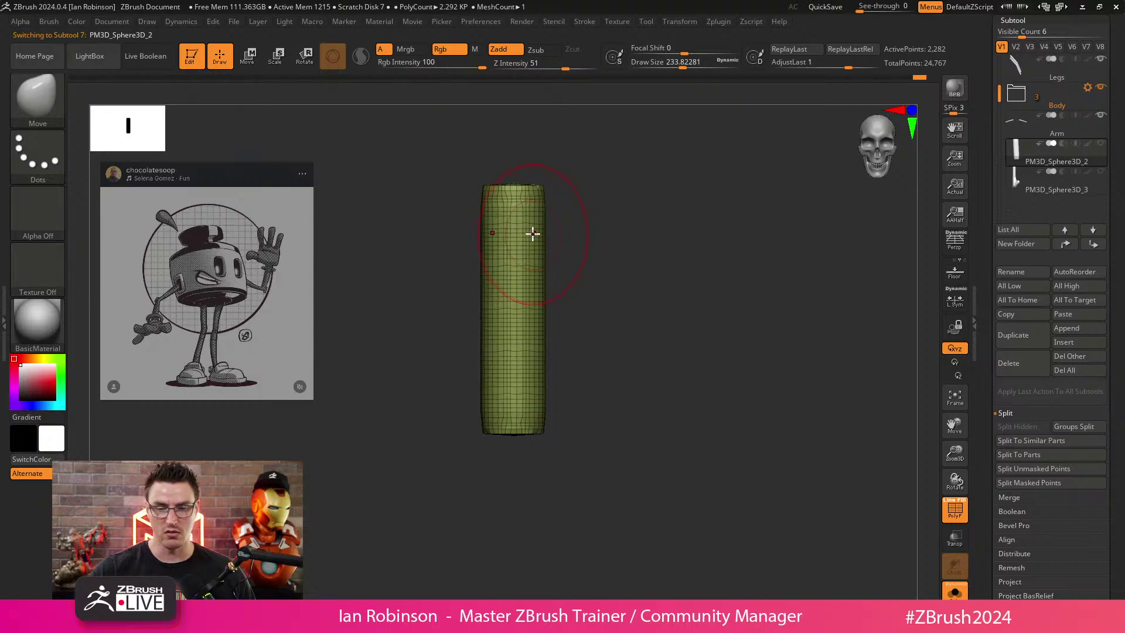
Reset the gizmo's orientation and center it on the separated finger.
key("w")
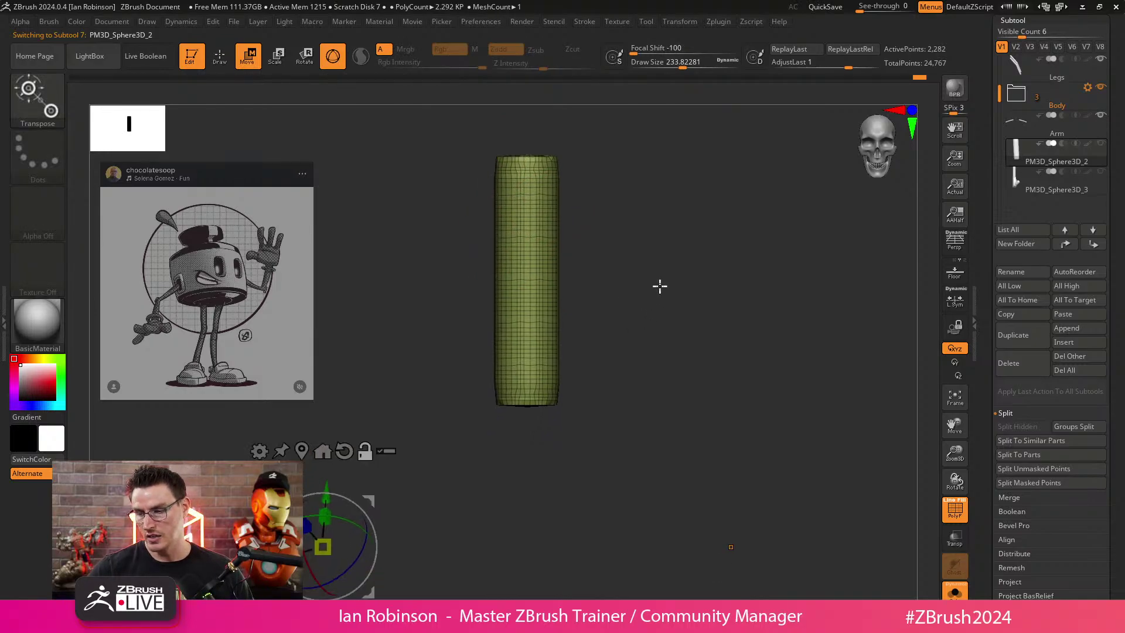
left_click(345, 448)
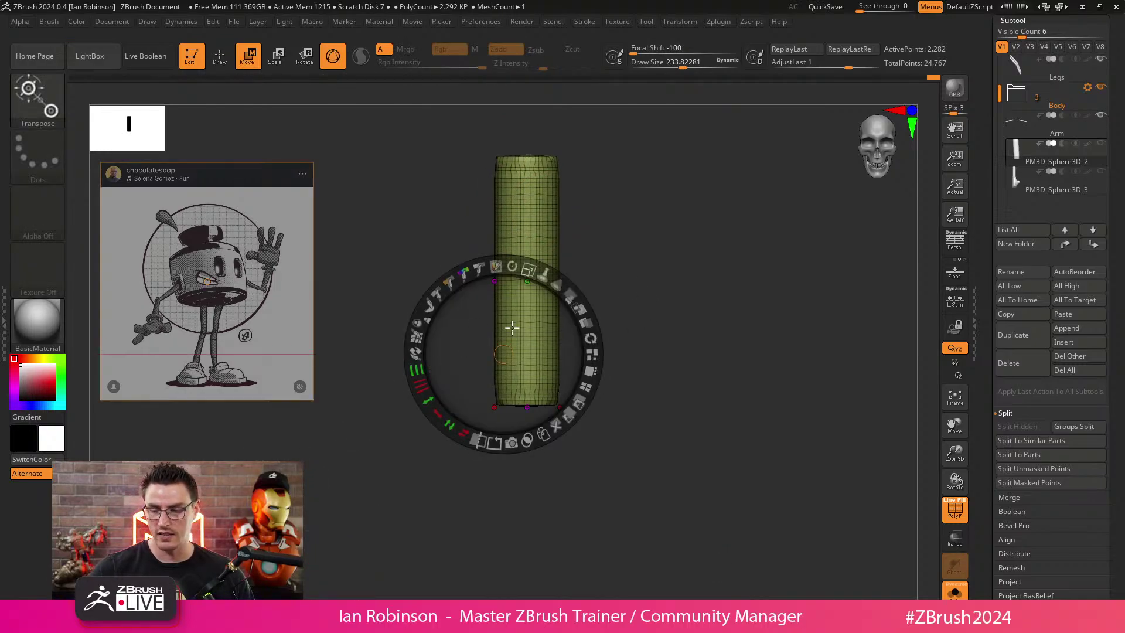
left_click(585, 322)
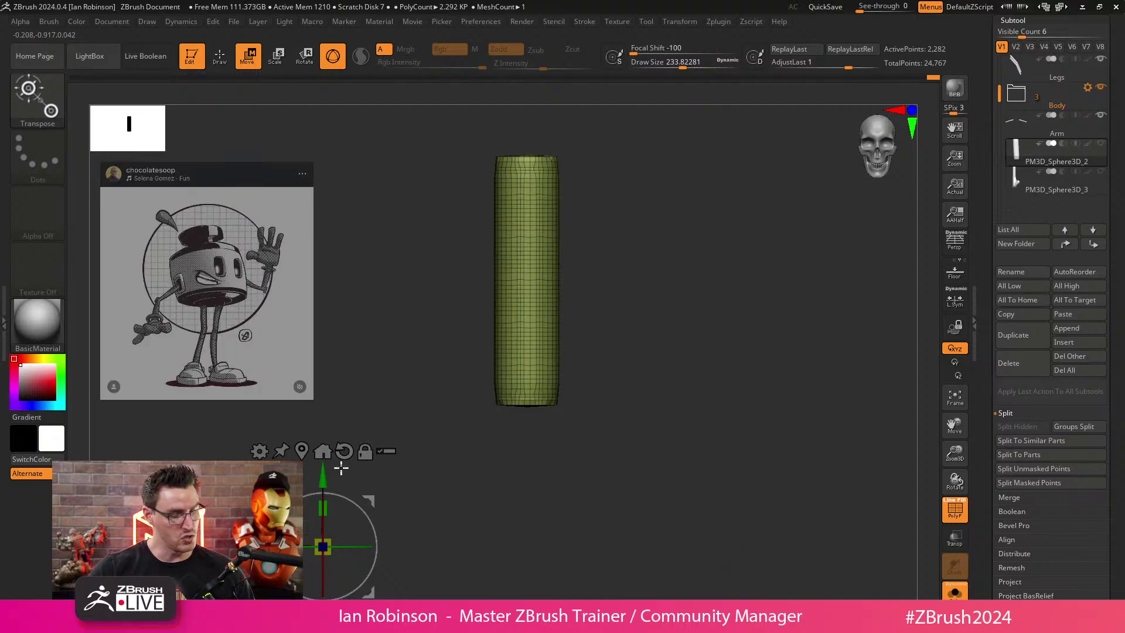
left_click(322, 451)
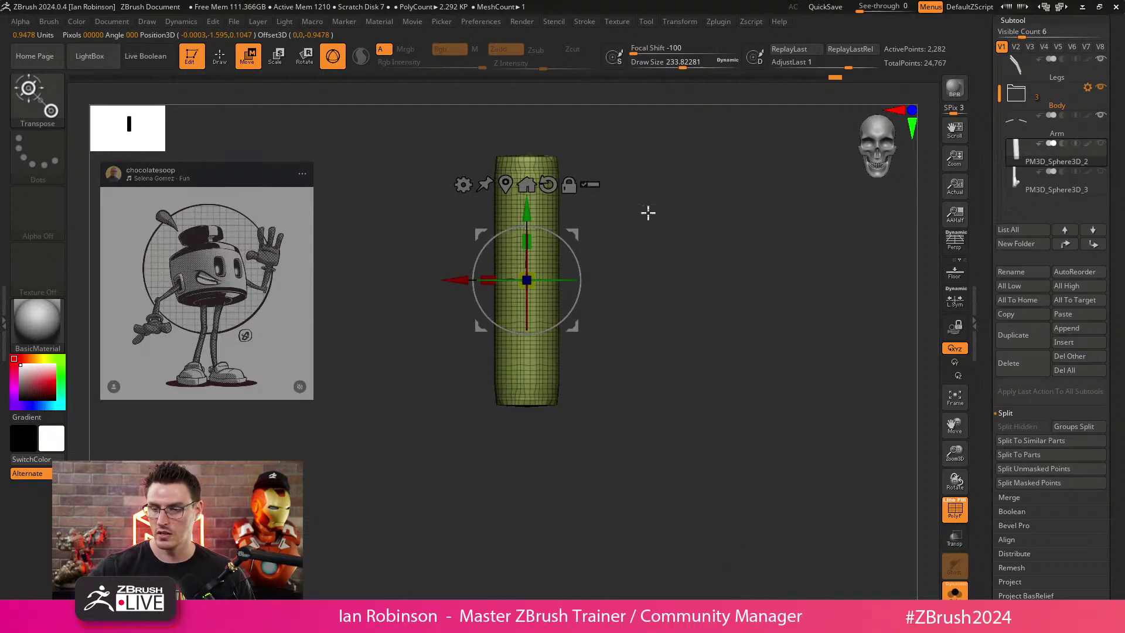
key("ctrl+z")
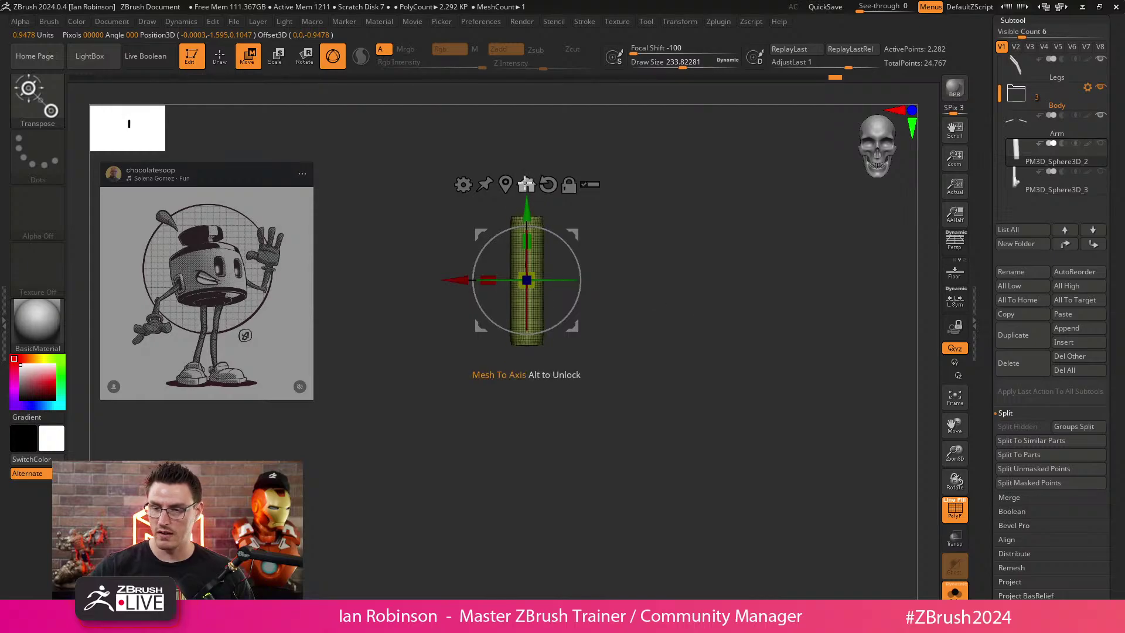
Apply Mesh To Axis to the separated finger, and slightly enlarge the character reference image.
left_click(526, 183)
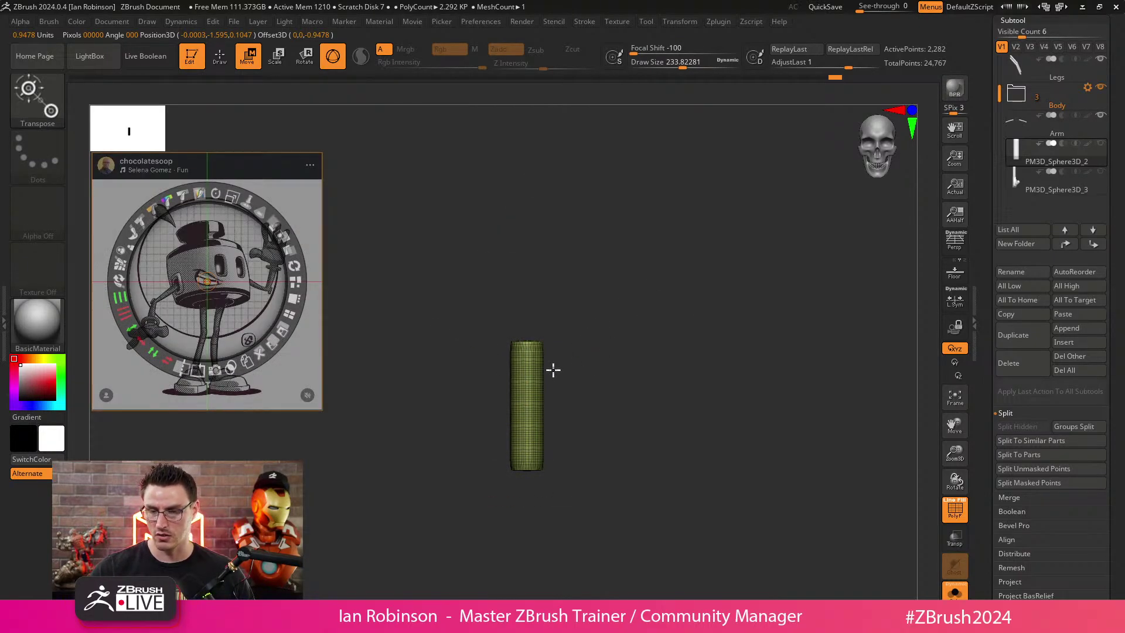
left_click(560, 370)
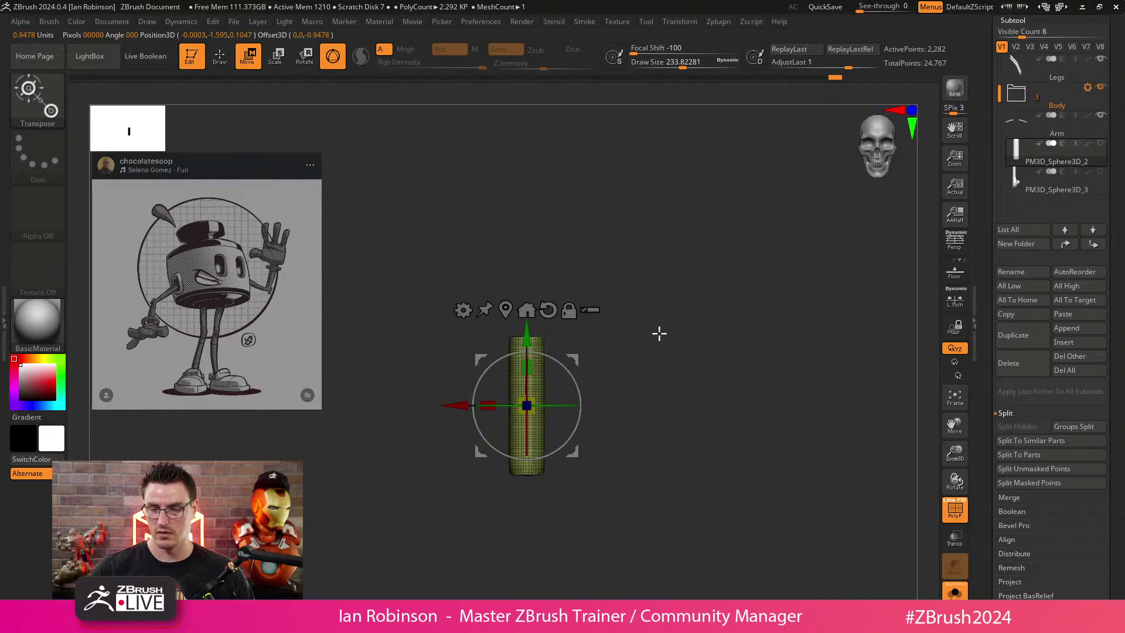
left_click_drag(659, 333, 649, 408, "alt")
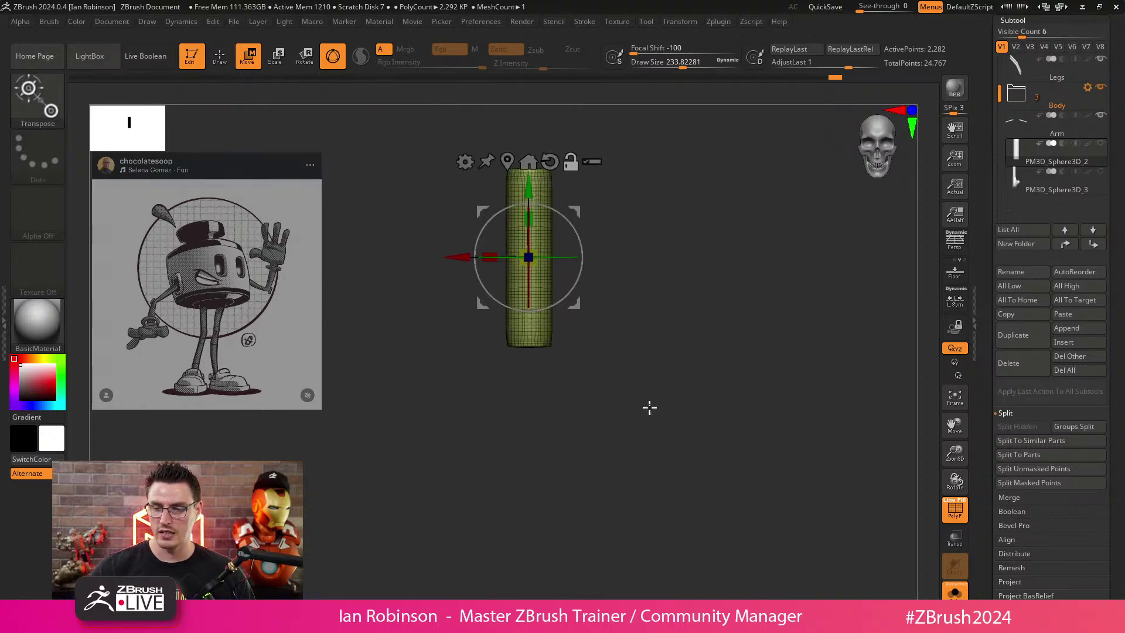
left_click_drag(605, 256, 641, 284, "alt")
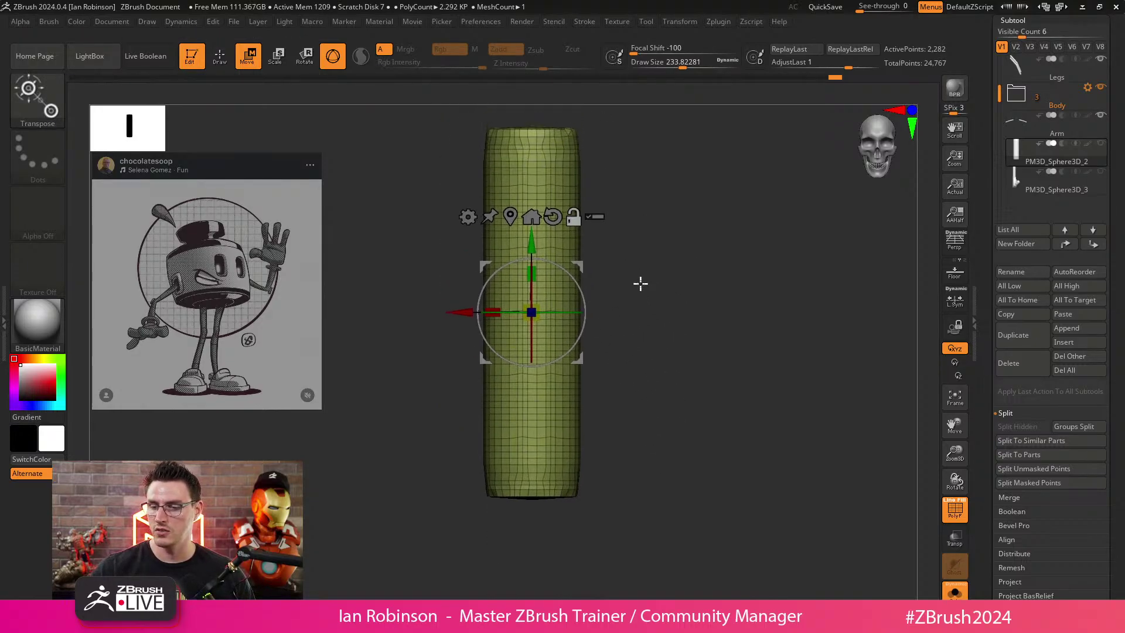
Turn on local symmetry for the separated finger.
left_click(954, 299)
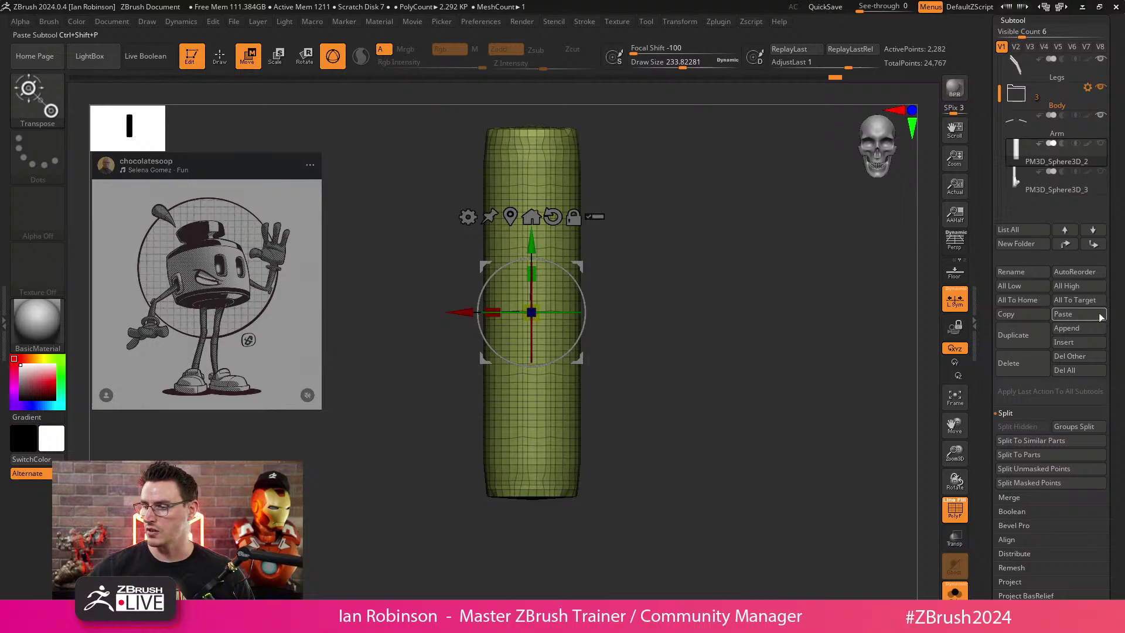
scroll(1103, 275, "down", 3)
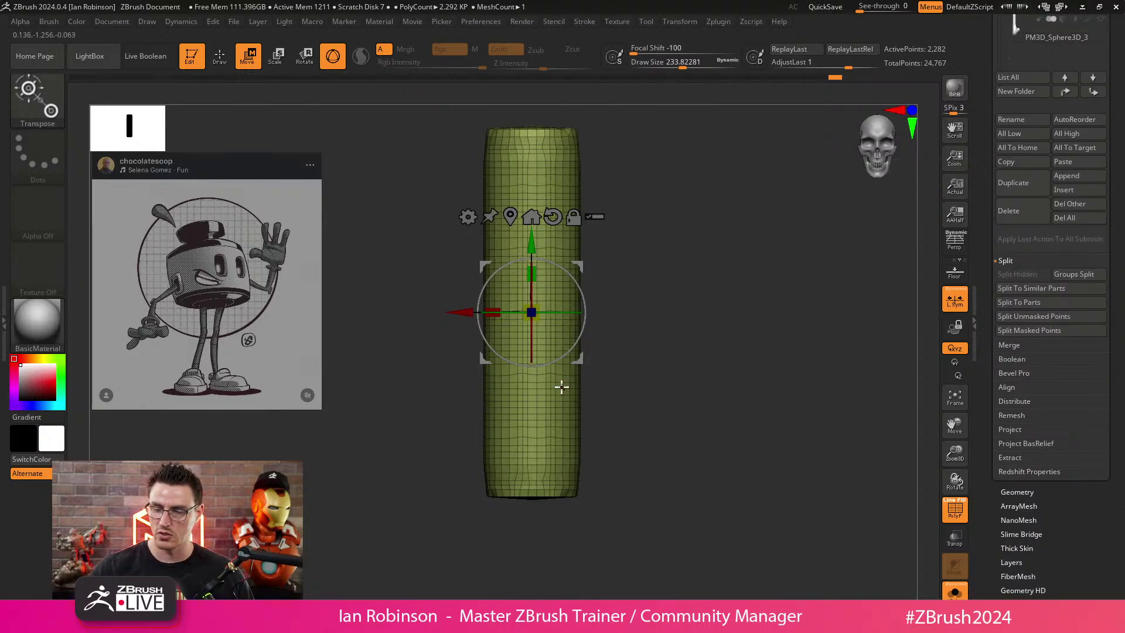
key("y")
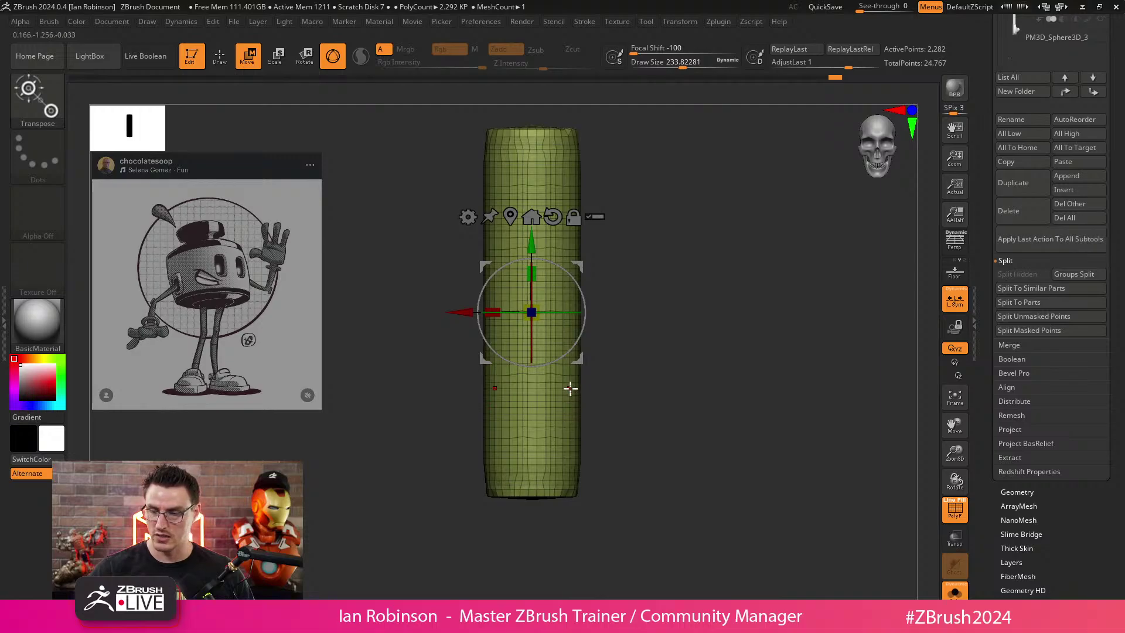
key("q")
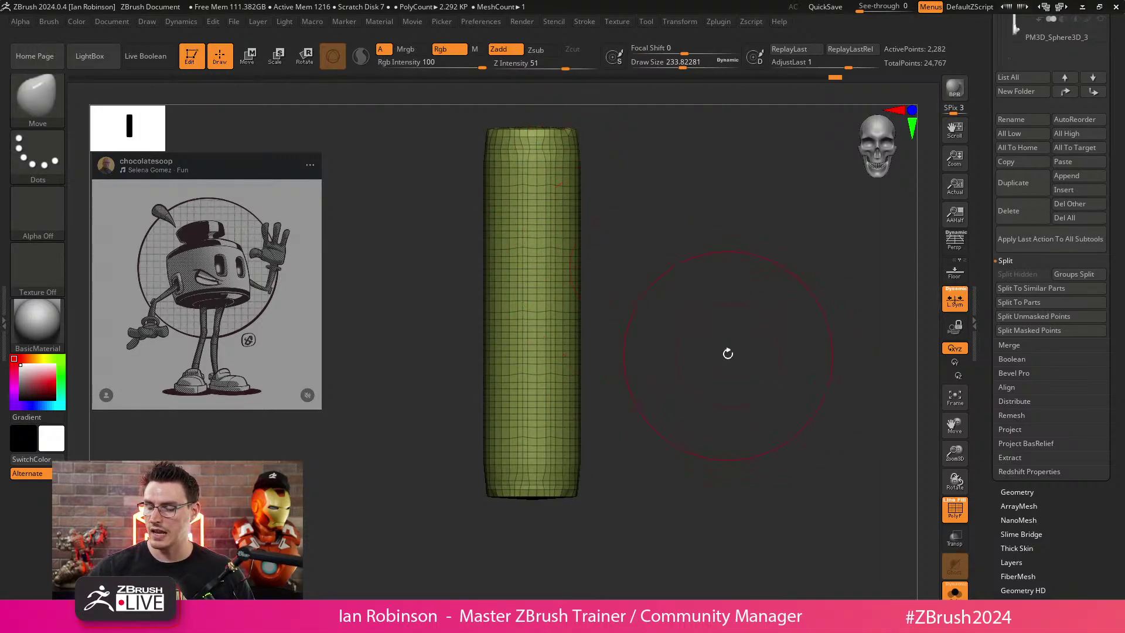
Center the gizmo on the separated finger's mesh.
right_click_drag(727, 353, 717, 325, "ctrl")
key("w")
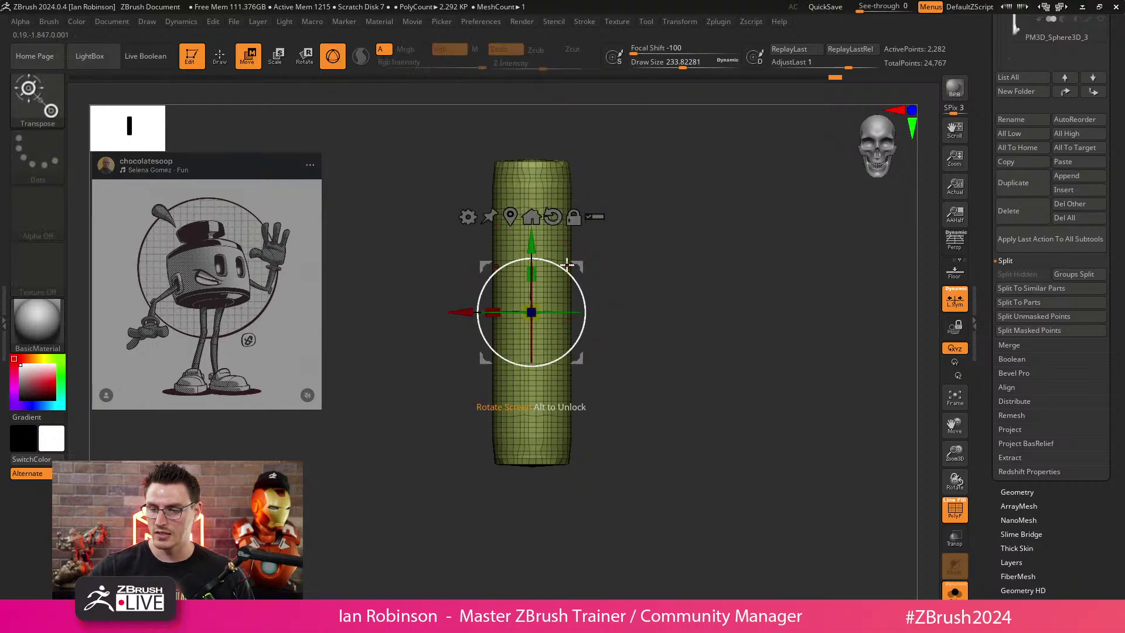
right_click_drag(589, 225, 603, 251, "ctrl")
left_click(512, 216, "alt")
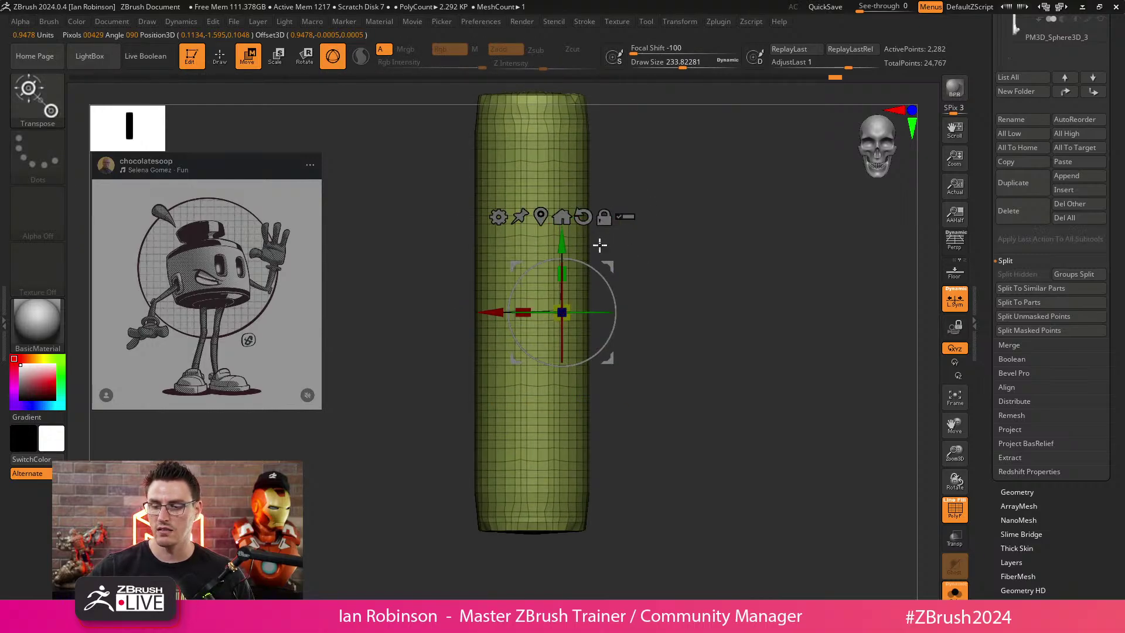
left_click(540, 217, "alt")
right_click_drag(646, 208, 674, 223, "ctrl")
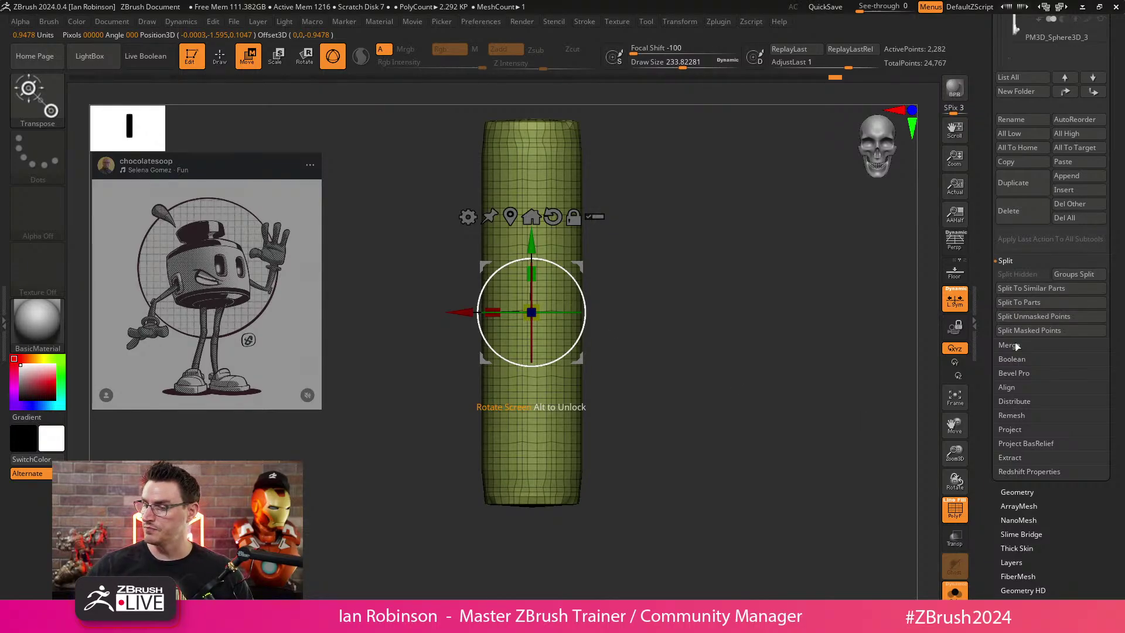
Apply Mirror And Weld to the finger so both halves of its mesh match.
left_click(1024, 492)
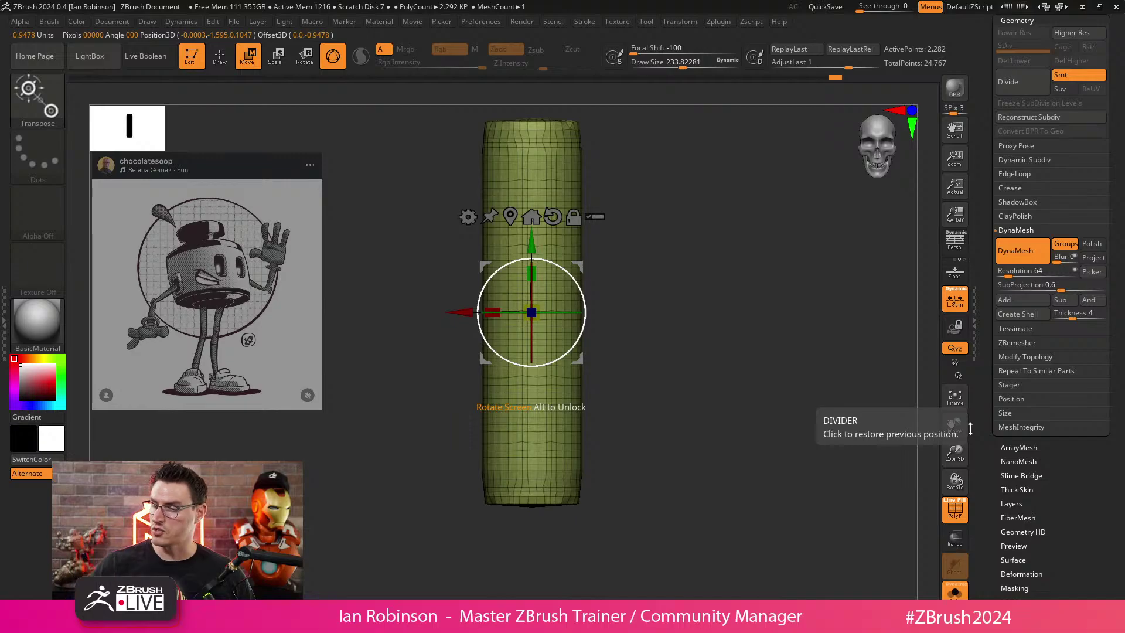
left_click(1034, 357)
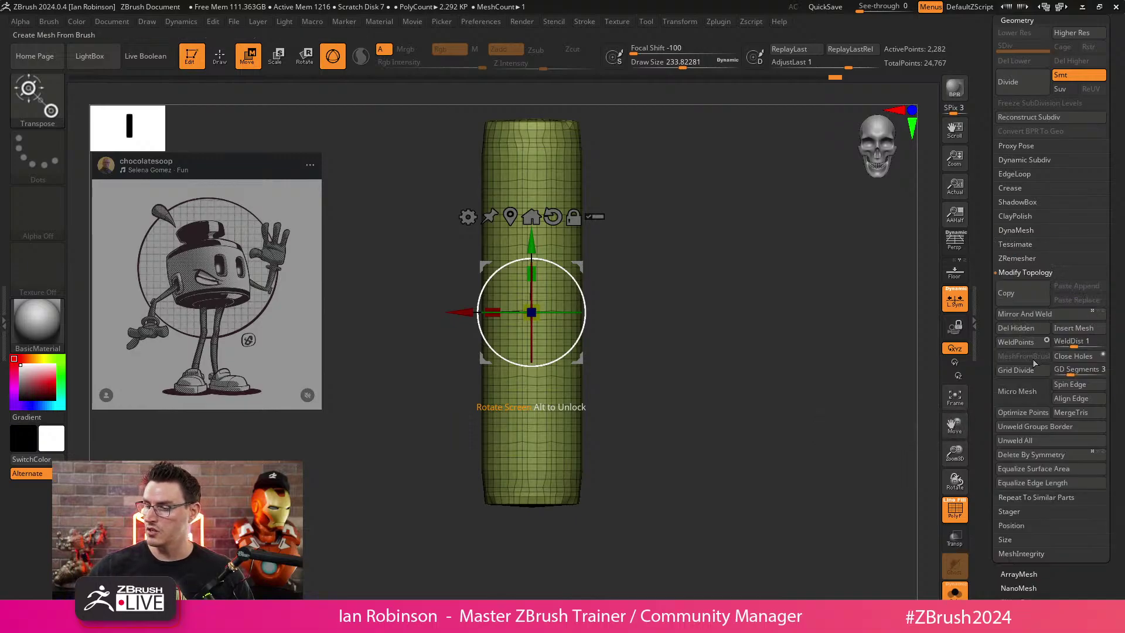
left_click(1030, 314)
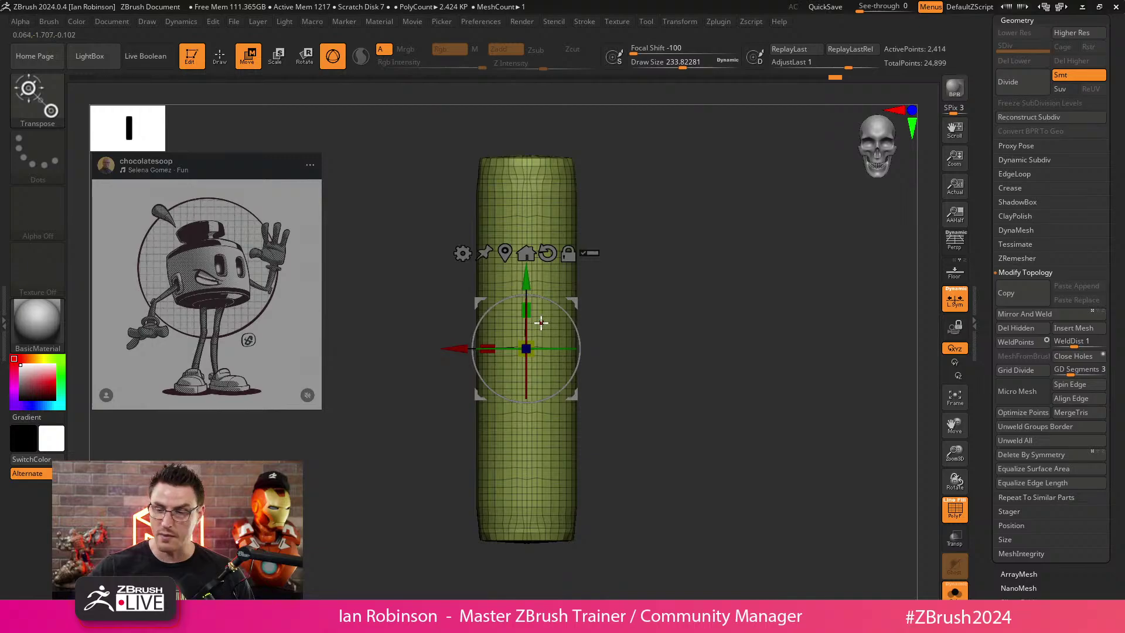
key("z")
key("z")
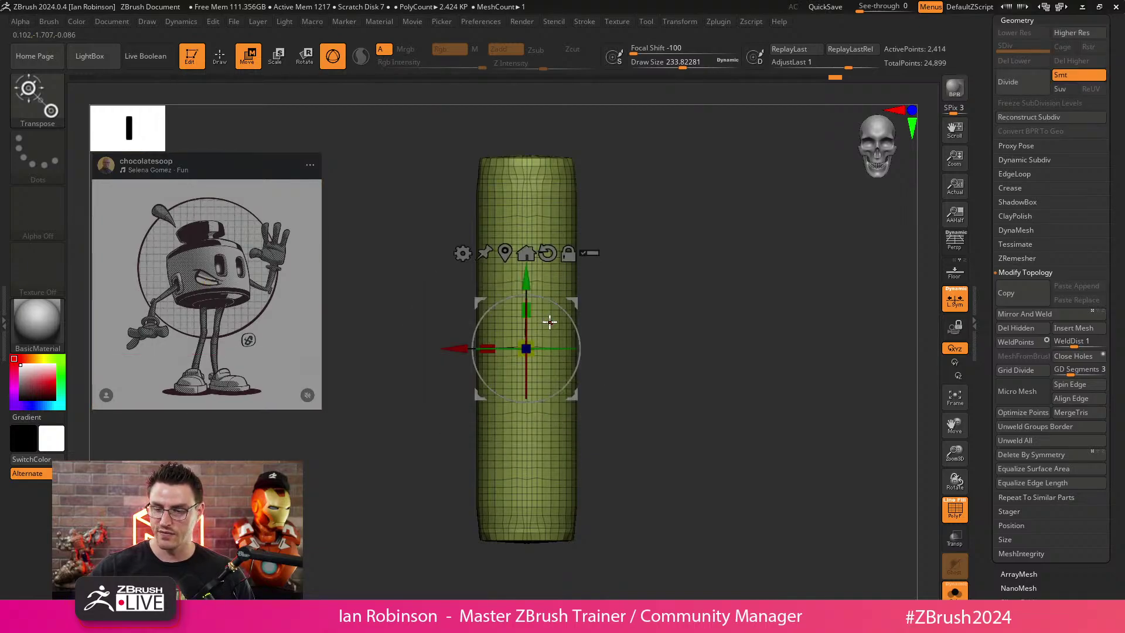
key("q")
key("z")
key("z")
right_click_drag(602, 317, 678, 301, "ctrl")
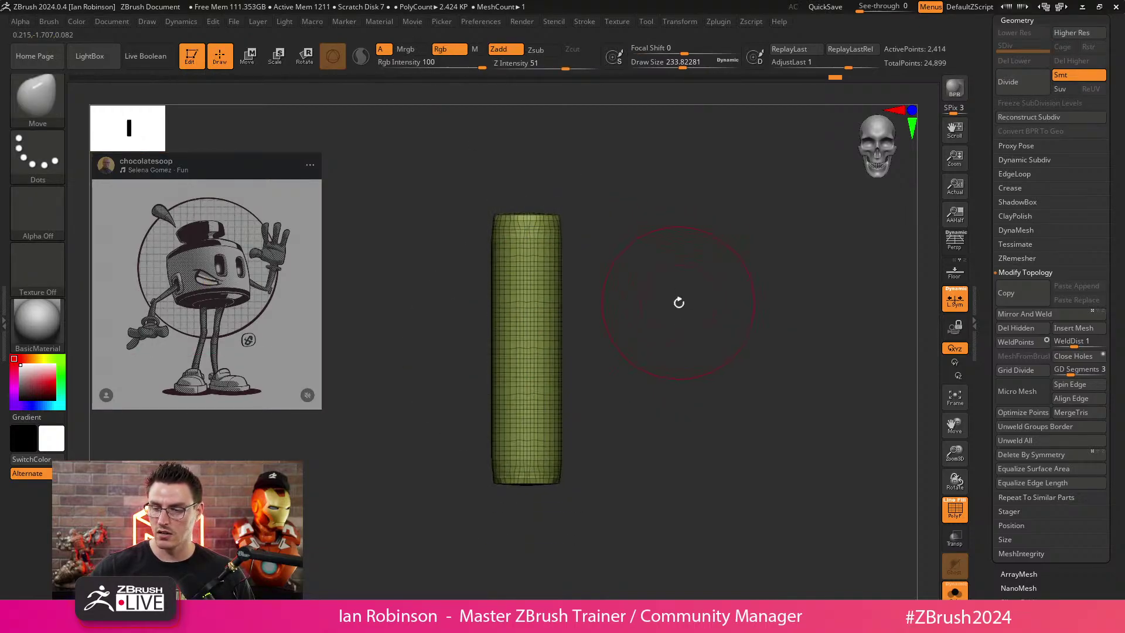
key("w")
right_click_drag(609, 297, 611, 301, "shift")
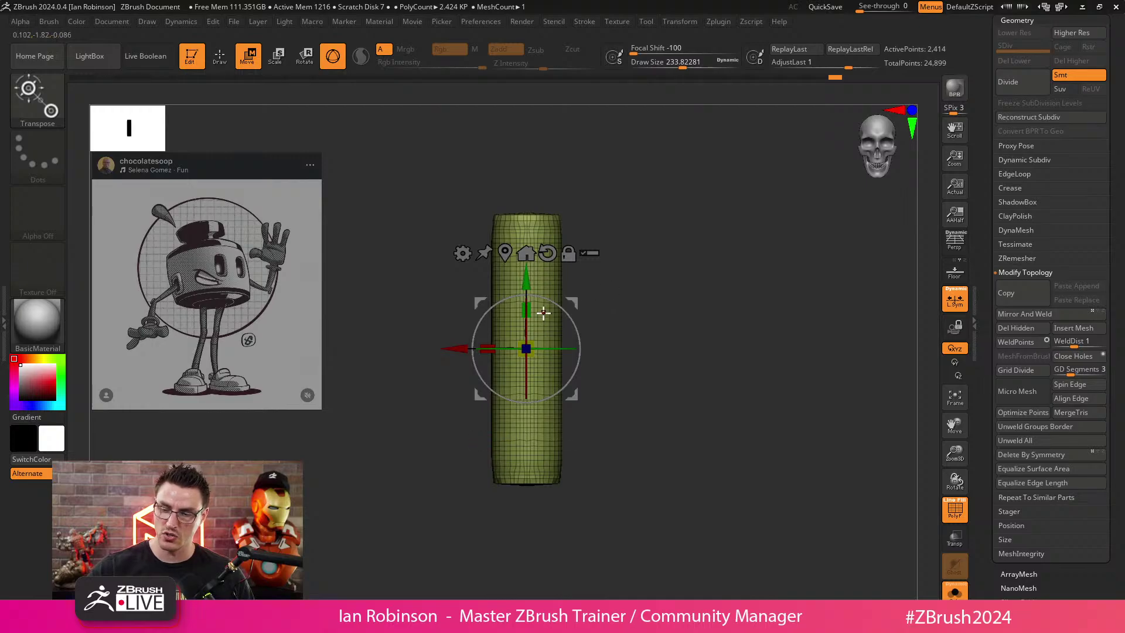
right_click_drag(607, 253, 671, 271)
left_click_drag(567, 315, 510, 339)
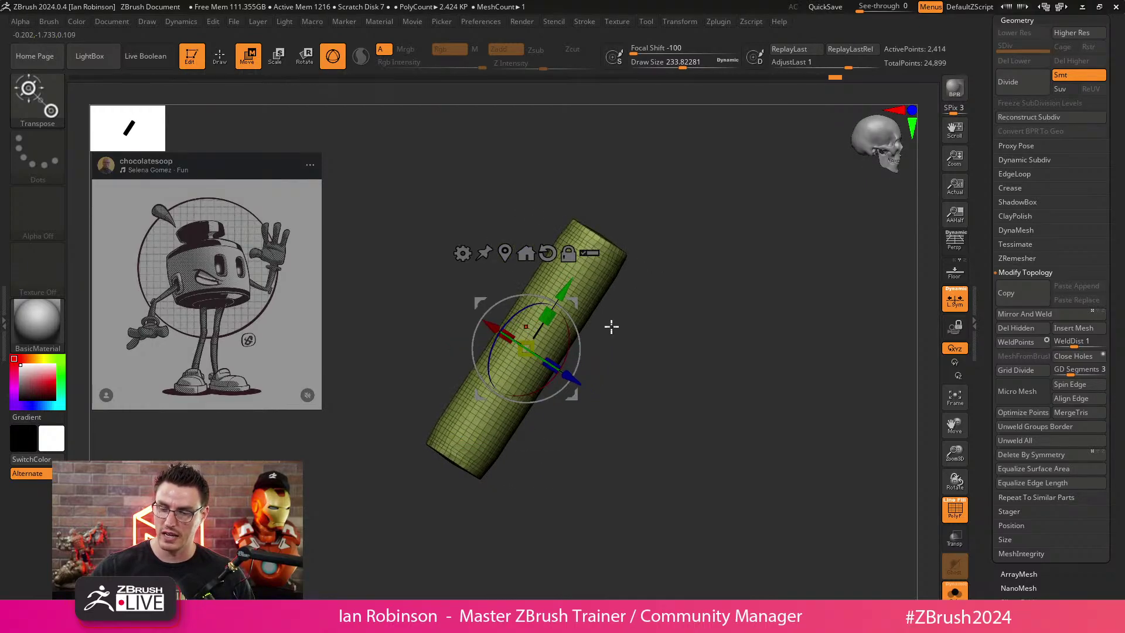
key("q")
right_click_drag(653, 337, 572, 348)
key("z")
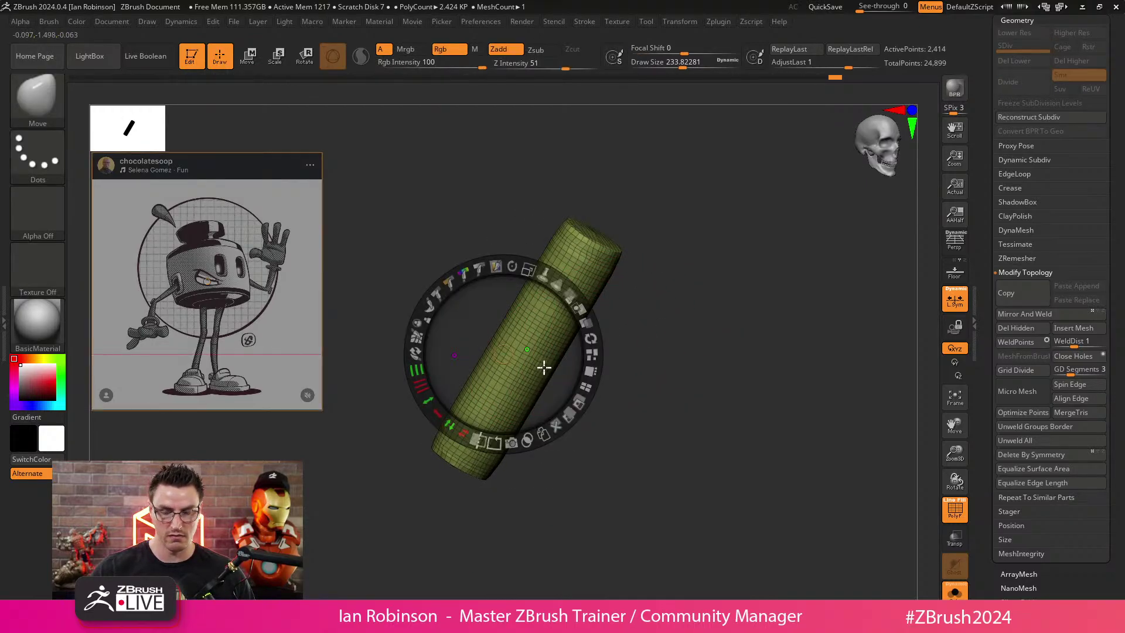
key("z")
Round off the finger's tip with the Smooth brush at a draw size of about 177.
mouse_move(552, 363)
right_mouse_down()
mouse_move(599, 310)
mouse_move(555, 309)
mouse_move(592, 331)
mouse_move(612, 328)
right_mouse_up()
mouse_move(613, 328)
right_mouse_down("ctrl")
mouse_move(635, 324)
mouse_move(617, 299)
mouse_move(638, 311)
right_mouse_up("ctrl")
key("w")
key("q")
right_click_drag(610, 194, 615, 231, "alt")
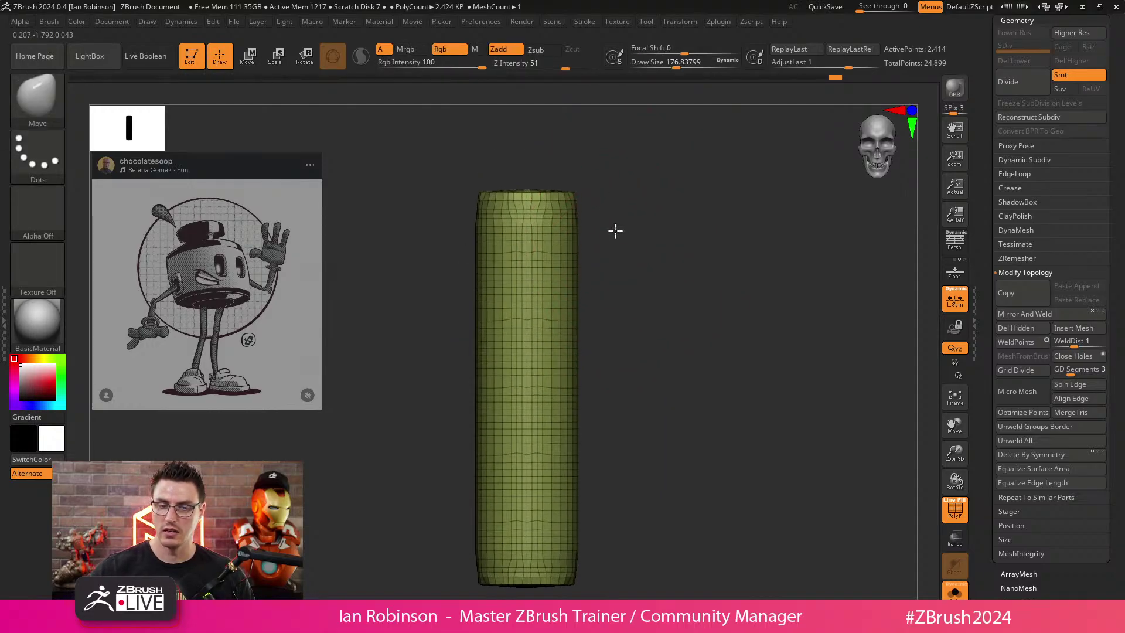
left_click_drag(549, 197, 556, 193, "shift")
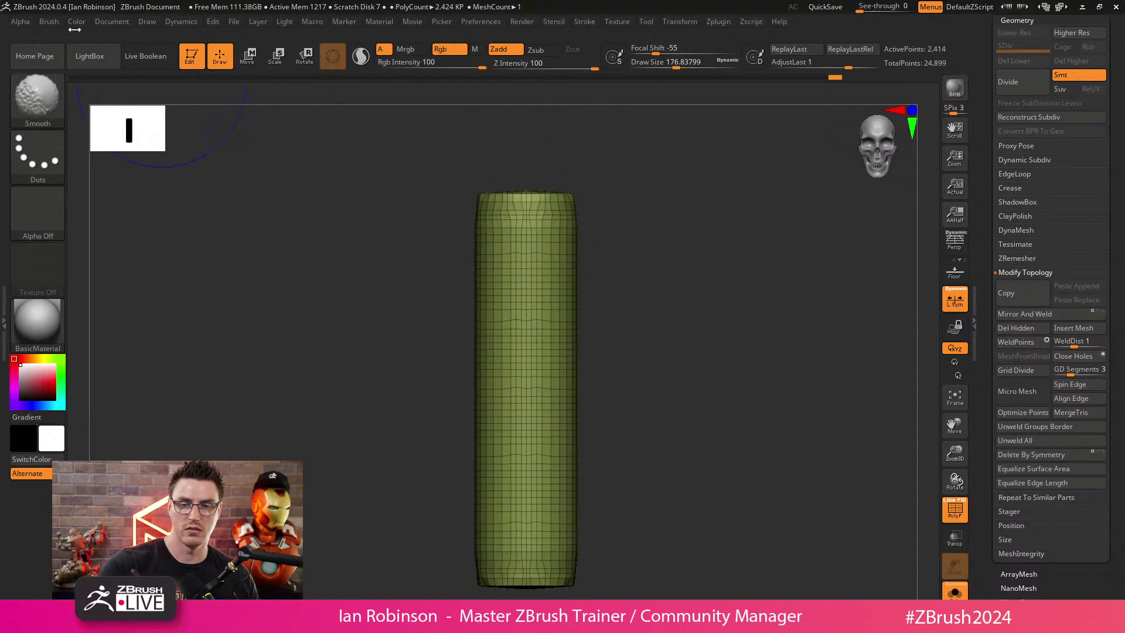
left_click(49, 22)
scroll(130, 335, "down", 2)
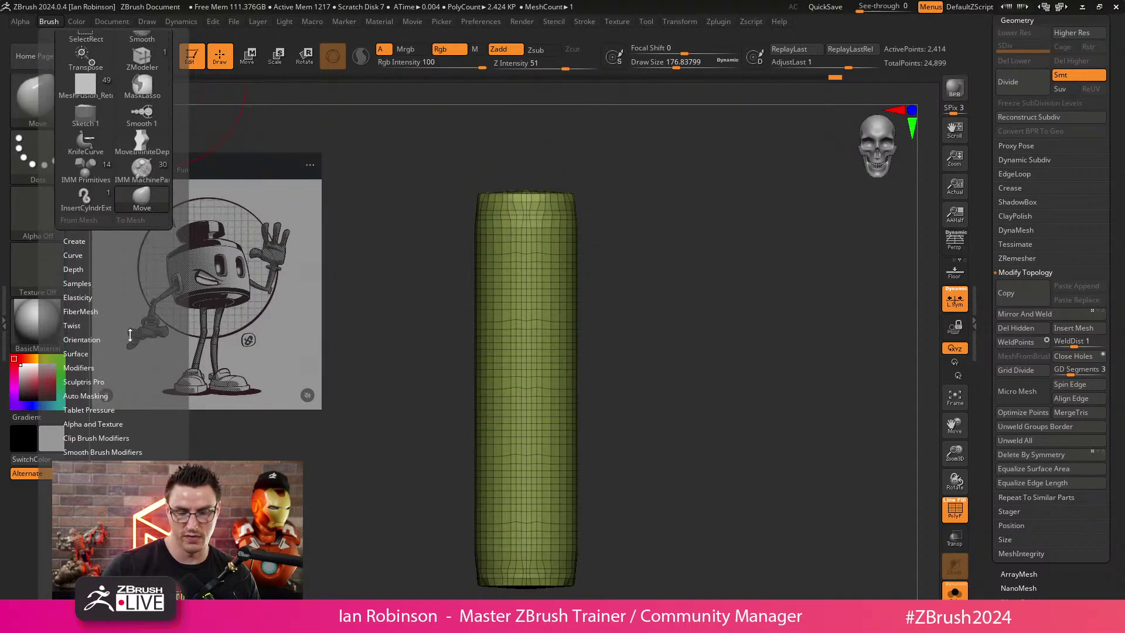
left_click(82, 283)
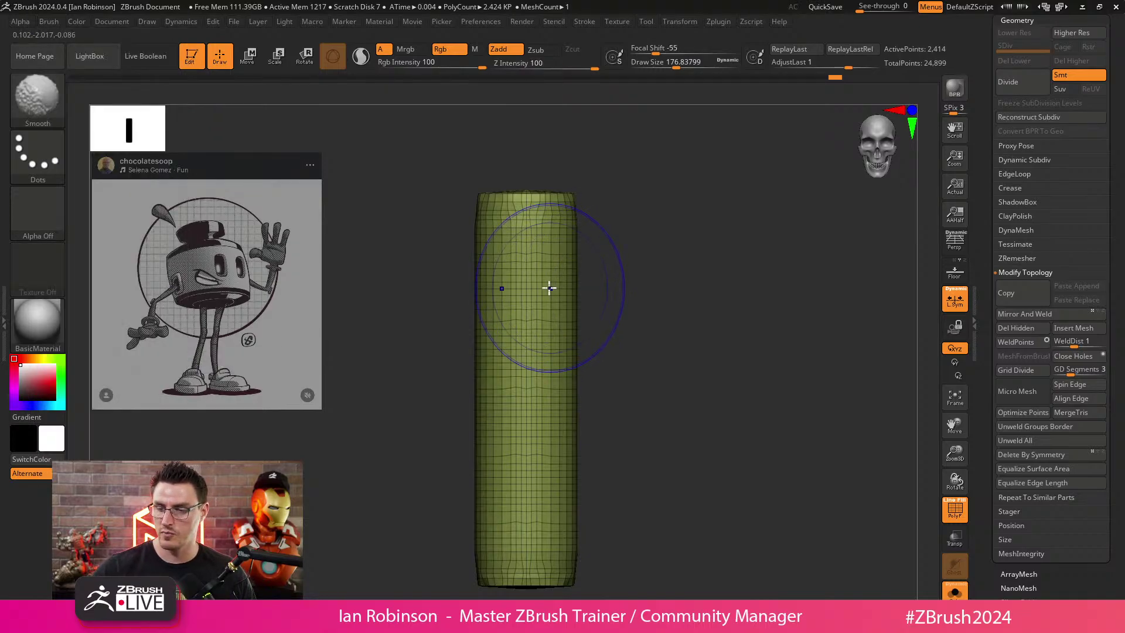
mouse_move(518, 228)
left_mouse_down("shift")
mouse_move(560, 246)
mouse_move(560, 217)
mouse_move(560, 363)
left_mouse_up("shift")
mouse_move(622, 293)
left_mouse_down()
mouse_move(662, 287)
mouse_move(600, 238)
left_mouse_up()
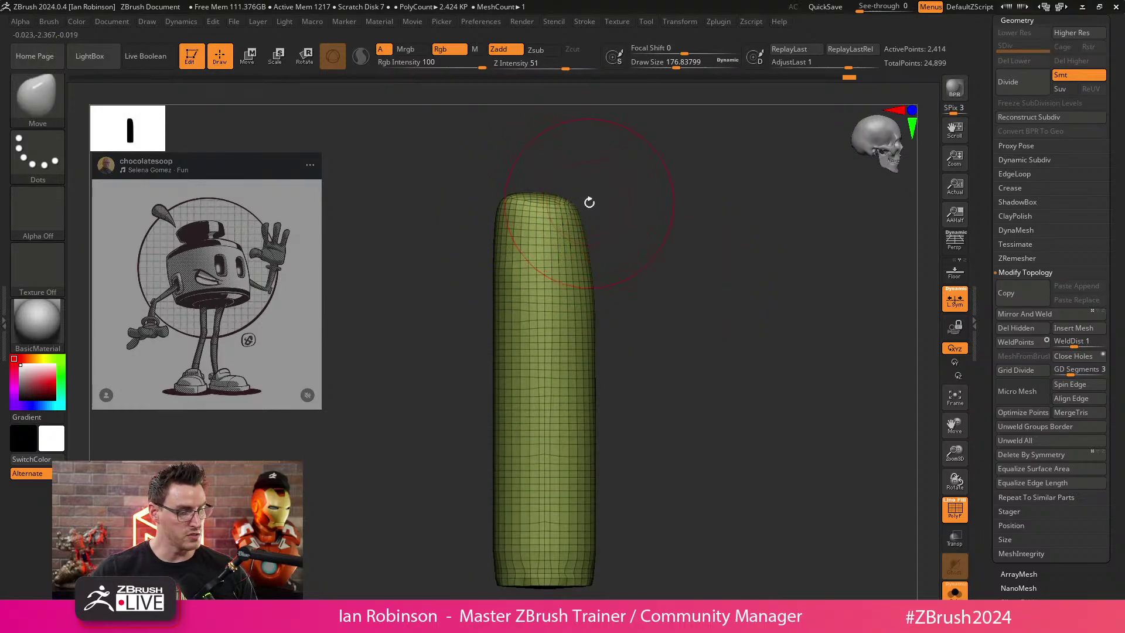
Bend the fingertip backward and shape gentle waves along the finger's back with the MoveInfiniteDepth brush.
key("b")
key("m")
key("i")
left_click_drag(546, 203, 542, 184)
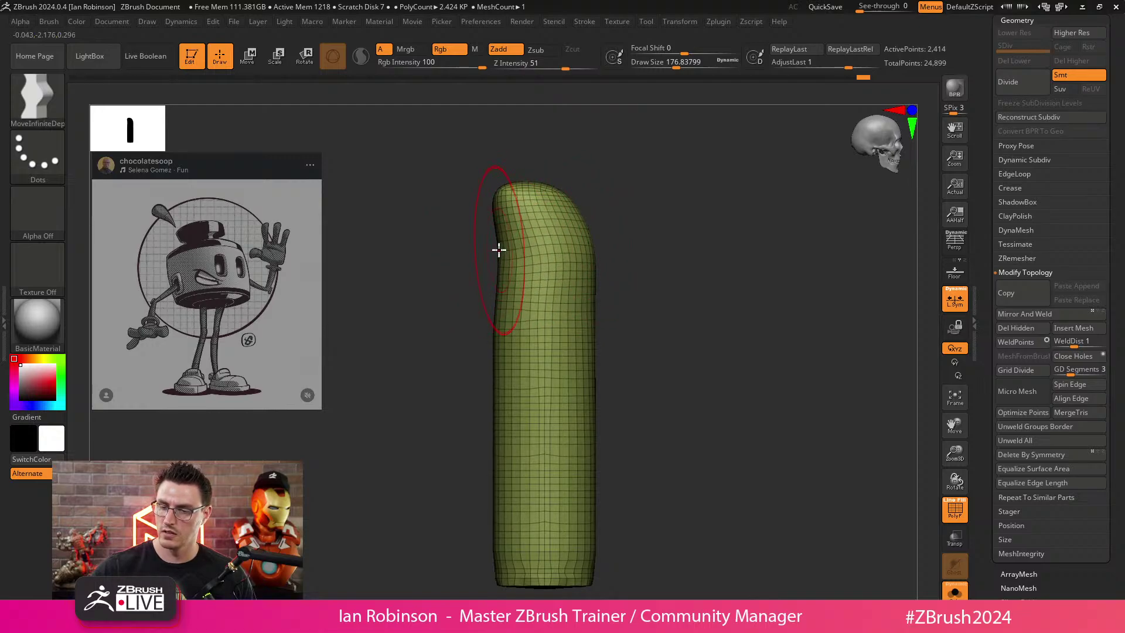
left_click_drag(493, 416, 500, 418)
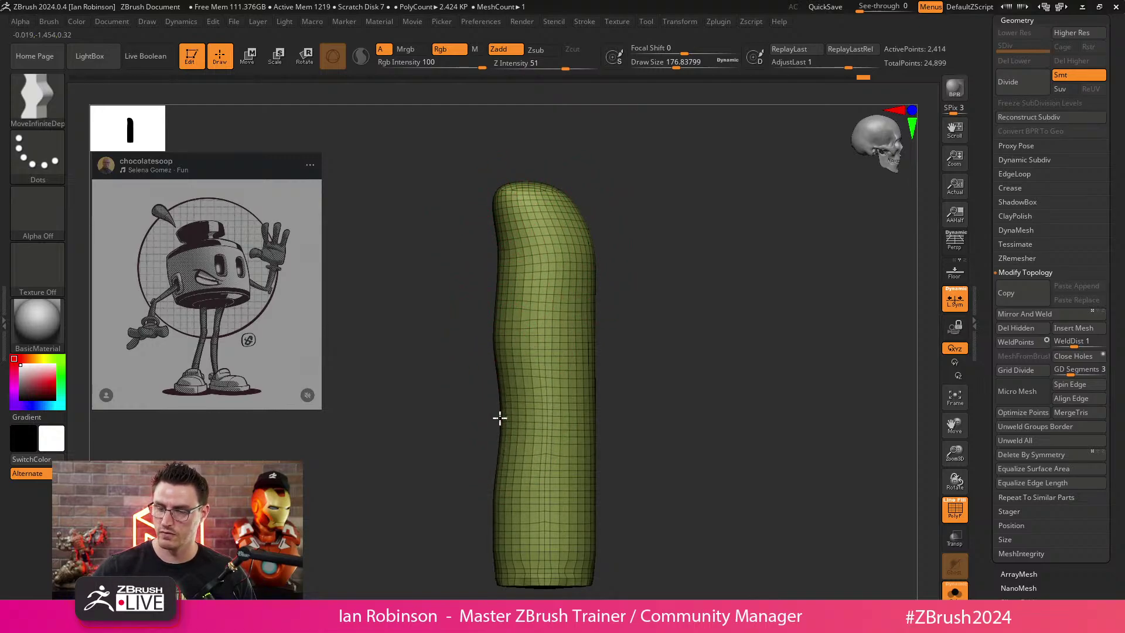
Carve two joint creases across the finger's inner side with the DamStandard brush.
left_click_drag(651, 353, 648, 329, "alt")
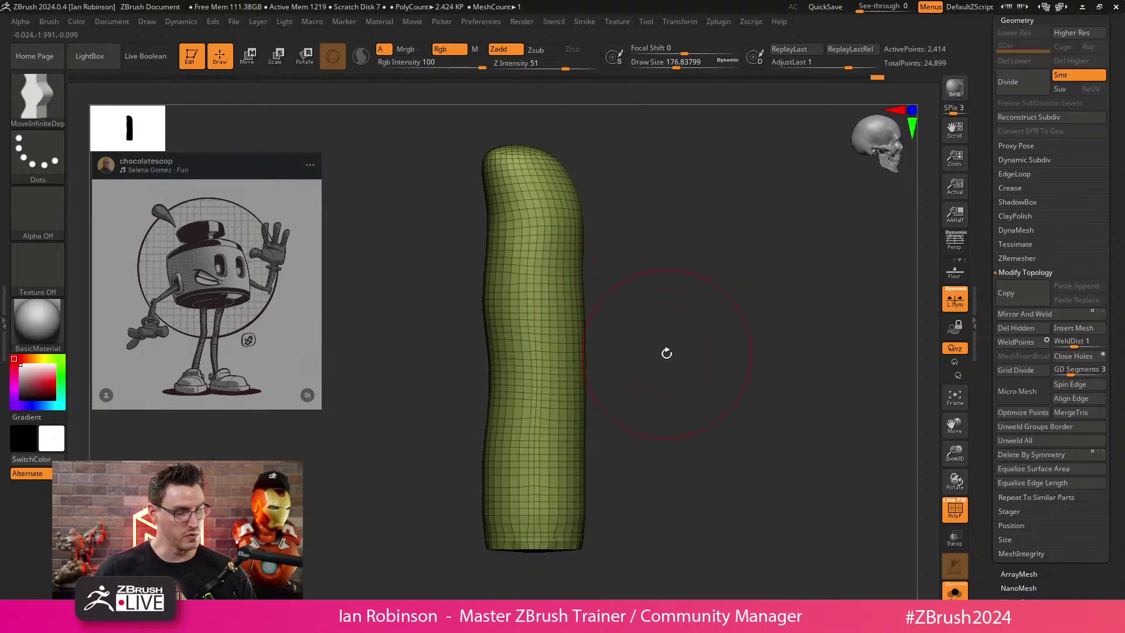
key("b")
key("d")
key("s")
left_click_drag(702, 358, 656, 340, "shift")
left_click_drag(686, 292, 766, 284, "shift")
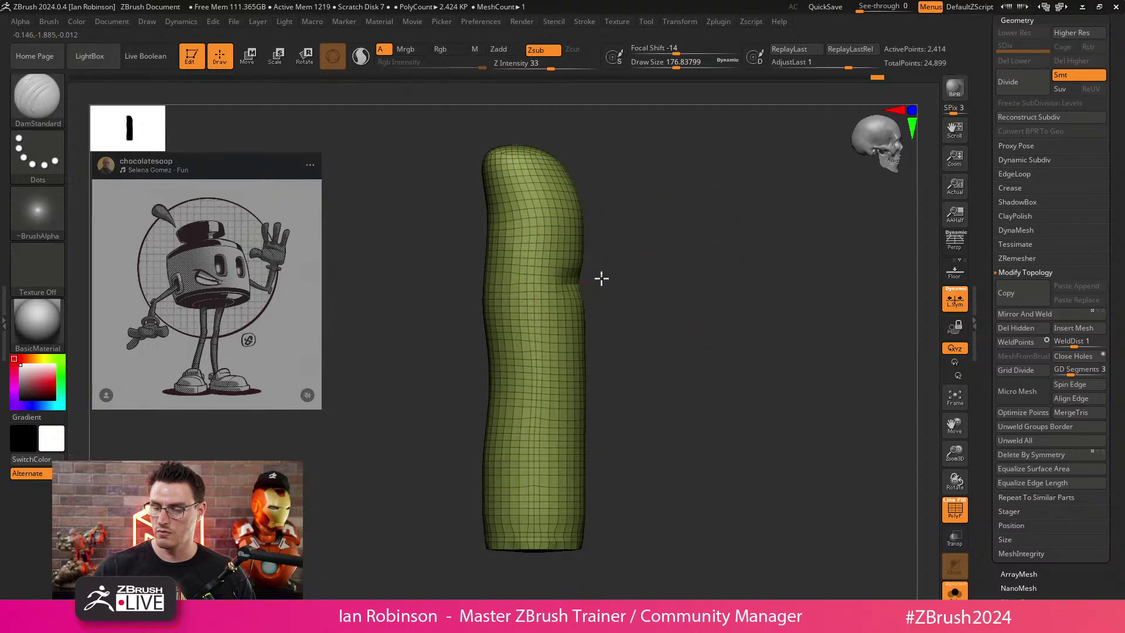
left_click_drag(601, 278, 608, 395)
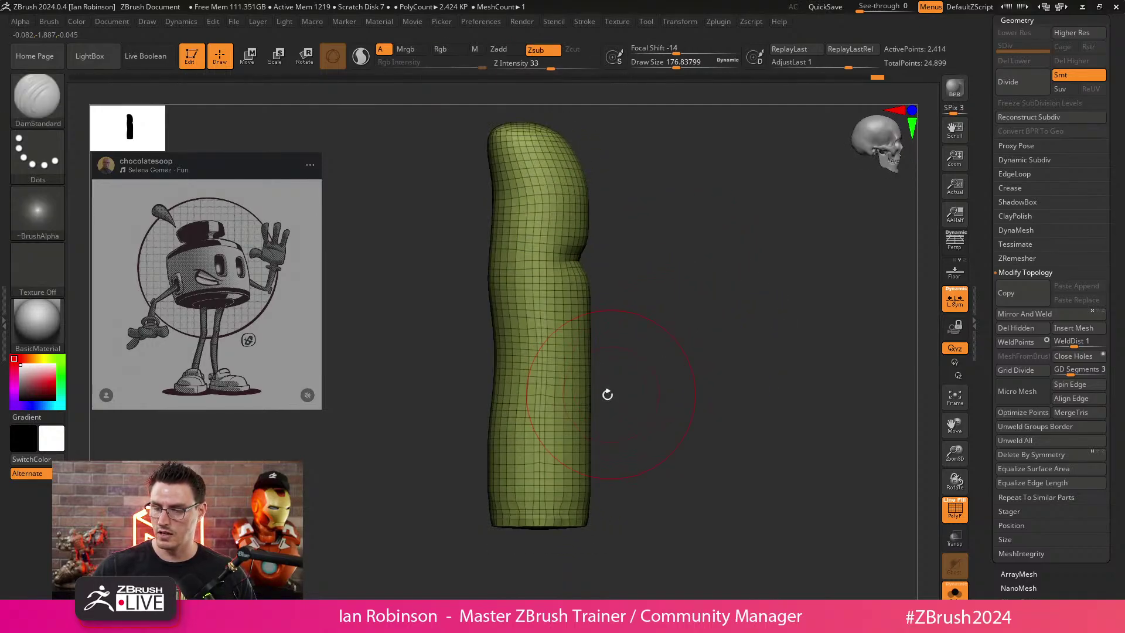
left_click_drag(693, 419, 645, 414)
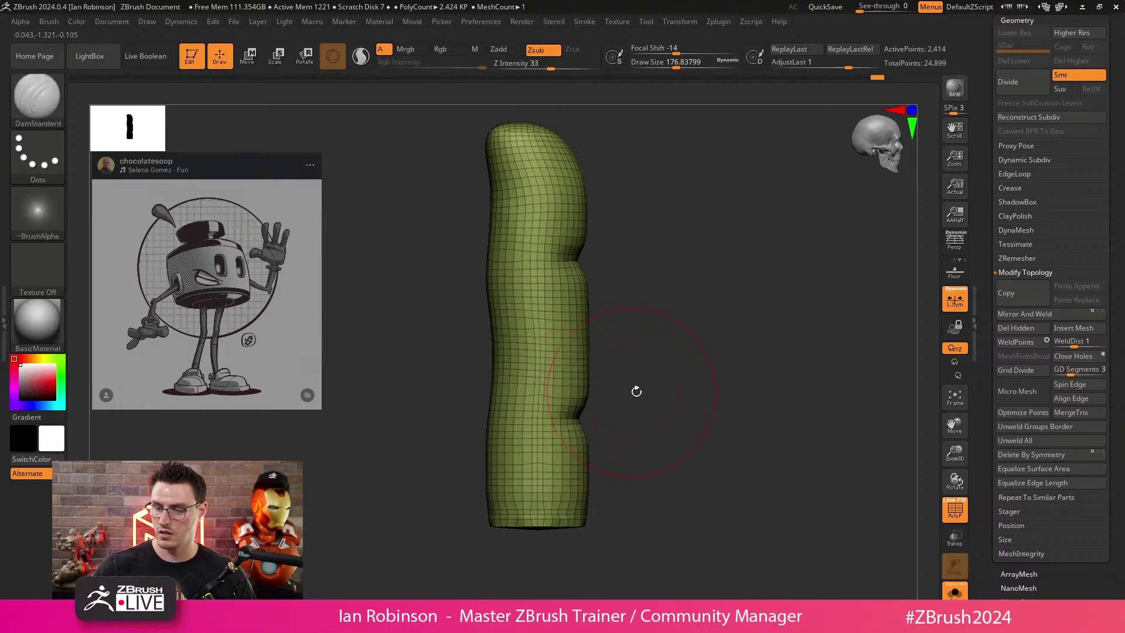
left_click_drag(607, 359, 582, 379)
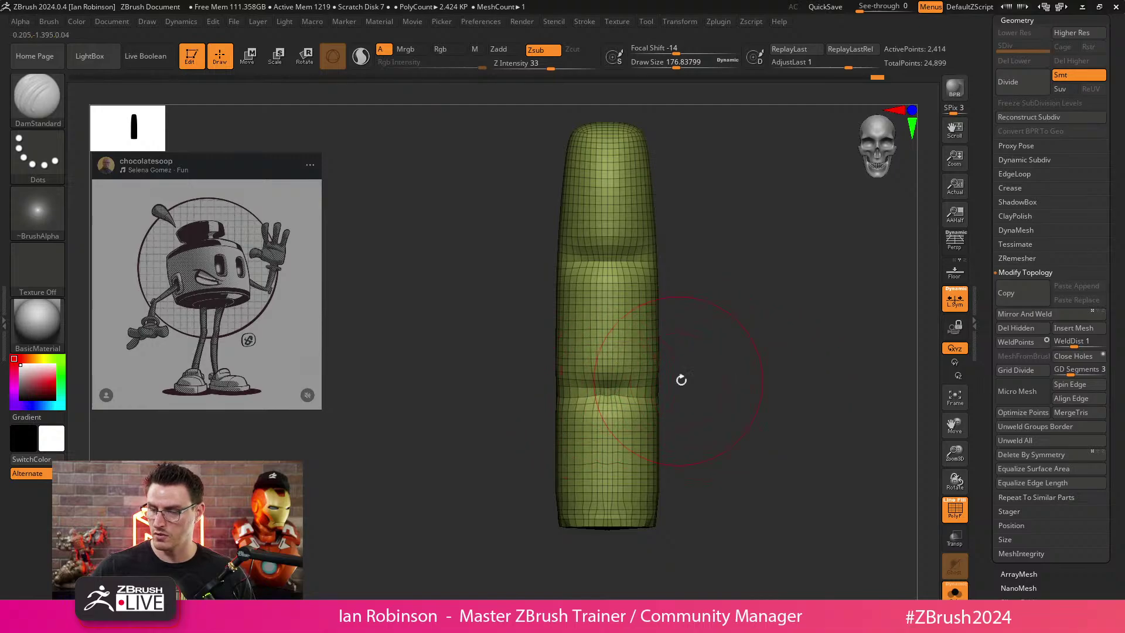
mouse_move(681, 379)
left_mouse_down()
mouse_move(725, 350)
mouse_move(686, 333)
left_mouse_up()
Reshape the finger's back contour, slim the tip and flare the base using MoveInfiniteDepth at a draw size of about 163.
key("b")
key("m")
key("i")
key("s")
left_click_drag(494, 379, 484, 400)
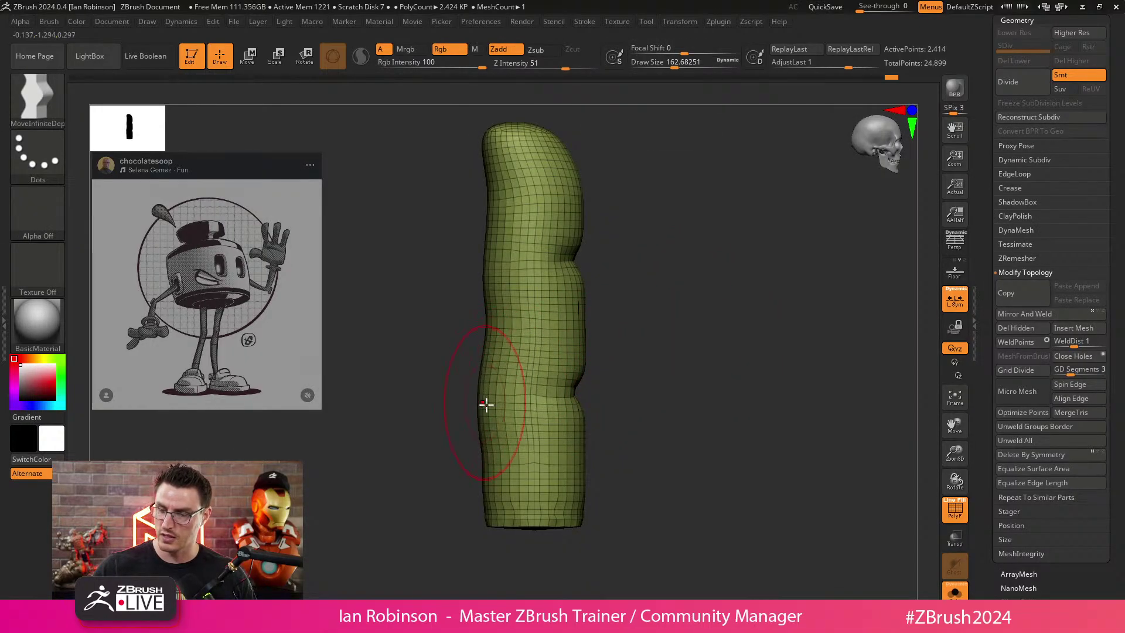
left_click_drag(485, 467, 479, 522)
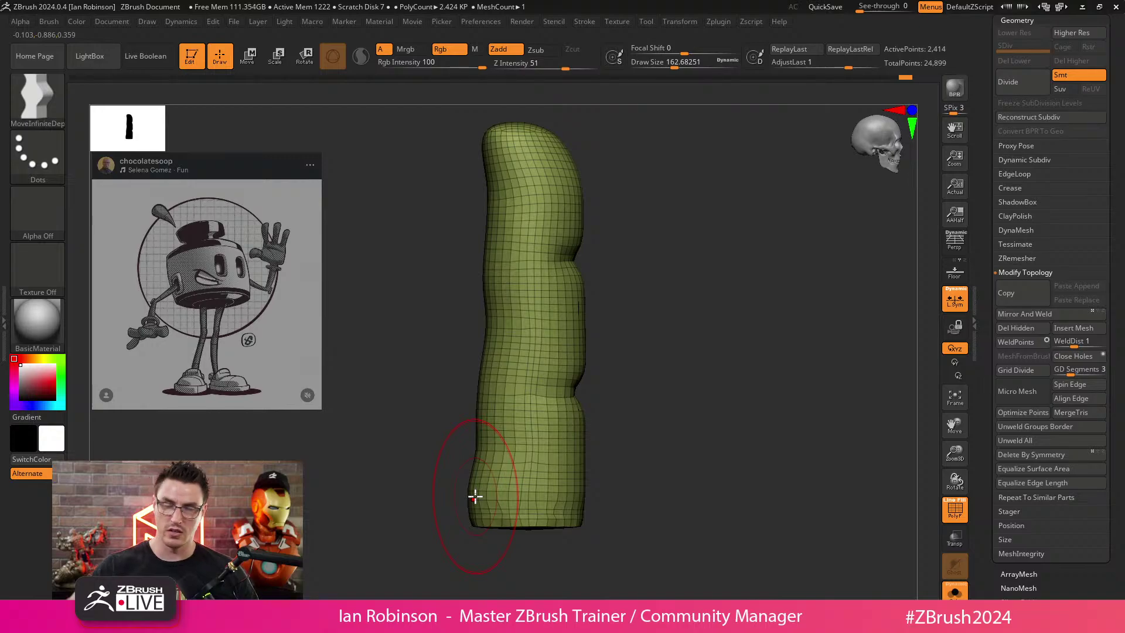
mouse_move(490, 176)
left_mouse_down()
mouse_move(532, 125)
mouse_move(519, 132)
left_mouse_up()
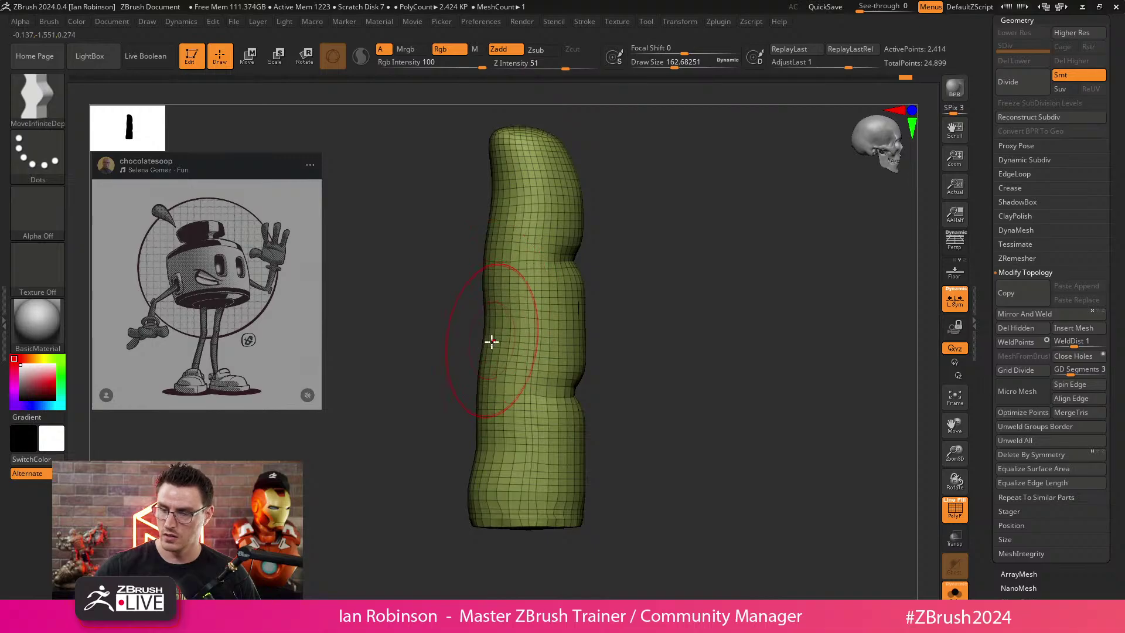
left_click_drag(582, 515, 589, 515)
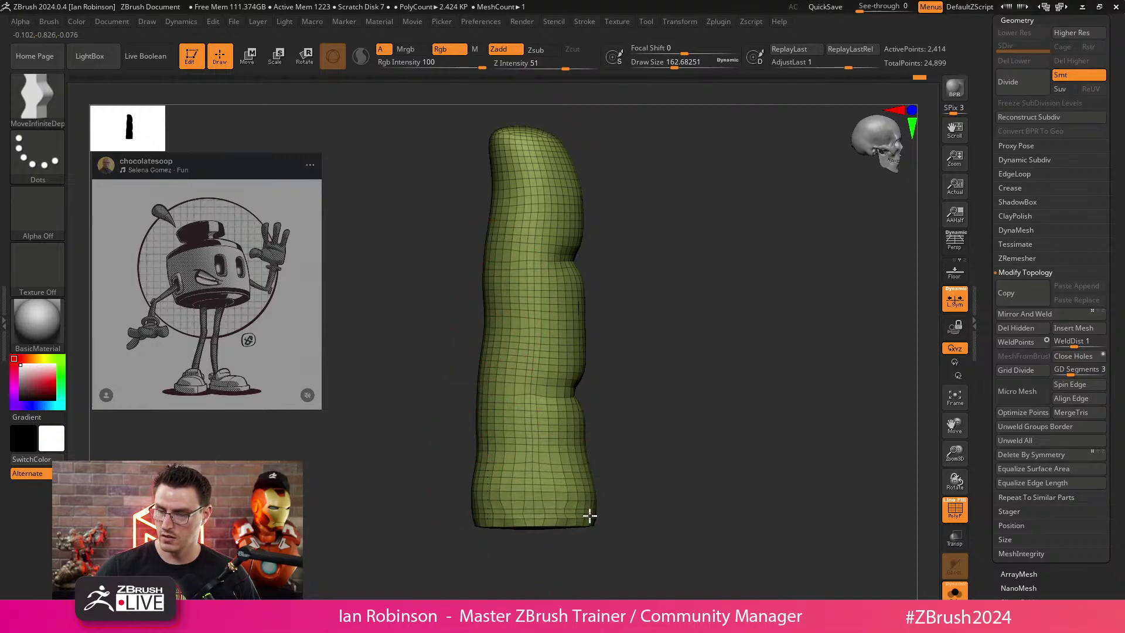
Smooth the finger's lower segment and base at a draw size of about 124, undoing one unwanted stroke.
mouse_move(668, 446)
left_mouse_down()
mouse_move(577, 432)
mouse_move(619, 362)
mouse_move(653, 356)
mouse_move(648, 342)
mouse_move(652, 368)
left_mouse_up()
key("s")
left_click_drag(697, 310, 678, 278)
mouse_move(469, 377)
left_mouse_down("shift")
mouse_move(505, 362)
mouse_move(561, 416)
left_mouse_up("shift")
key("ctrl+z")
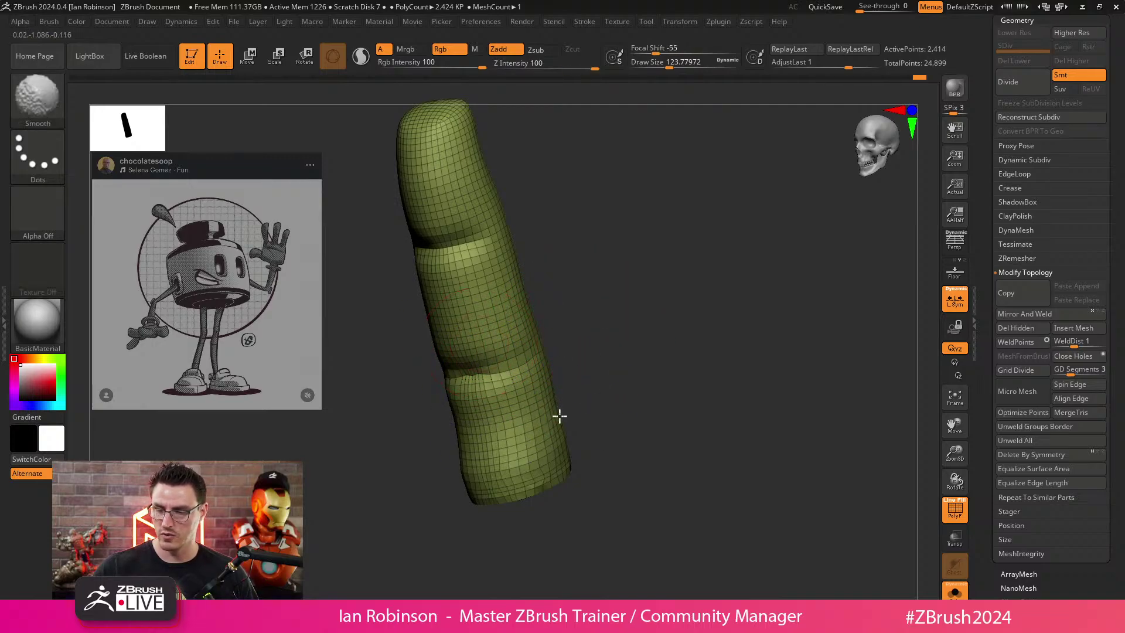
left_click_drag(515, 448, 586, 427, "shift")
left_click_drag(509, 485, 564, 476, "shift")
Refine the finger's base corner and back contour in side view with the MoveInfiniteDepth brush.
left_click_drag(618, 396, 603, 410, "shift")
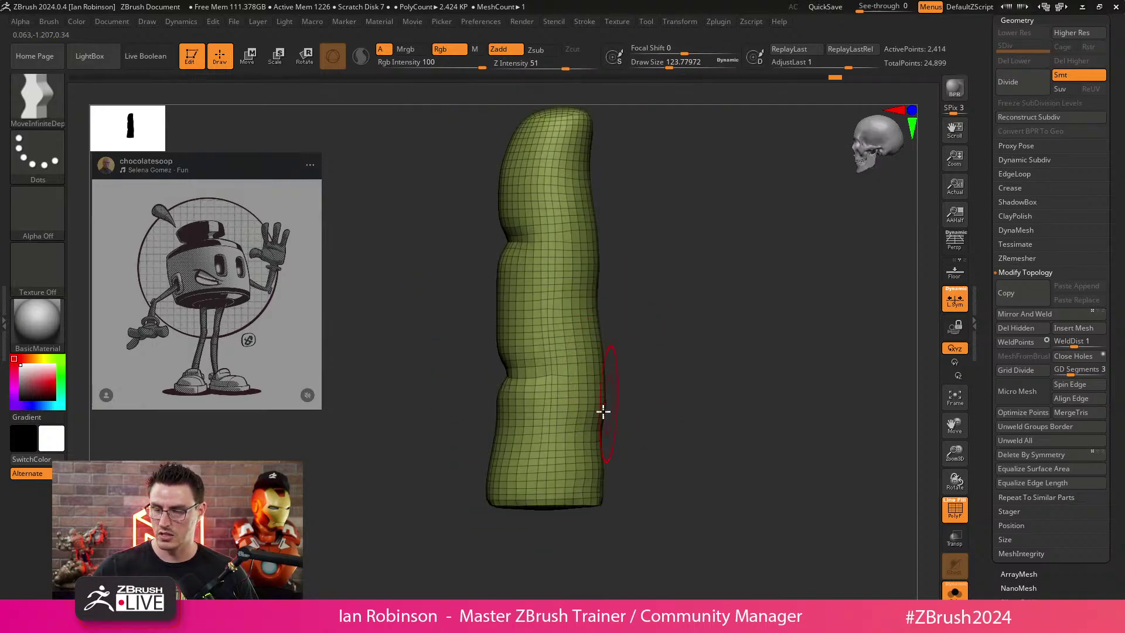
mouse_move(491, 478)
left_mouse_down("shift")
mouse_move(506, 476)
mouse_move(491, 481)
left_mouse_up("shift")
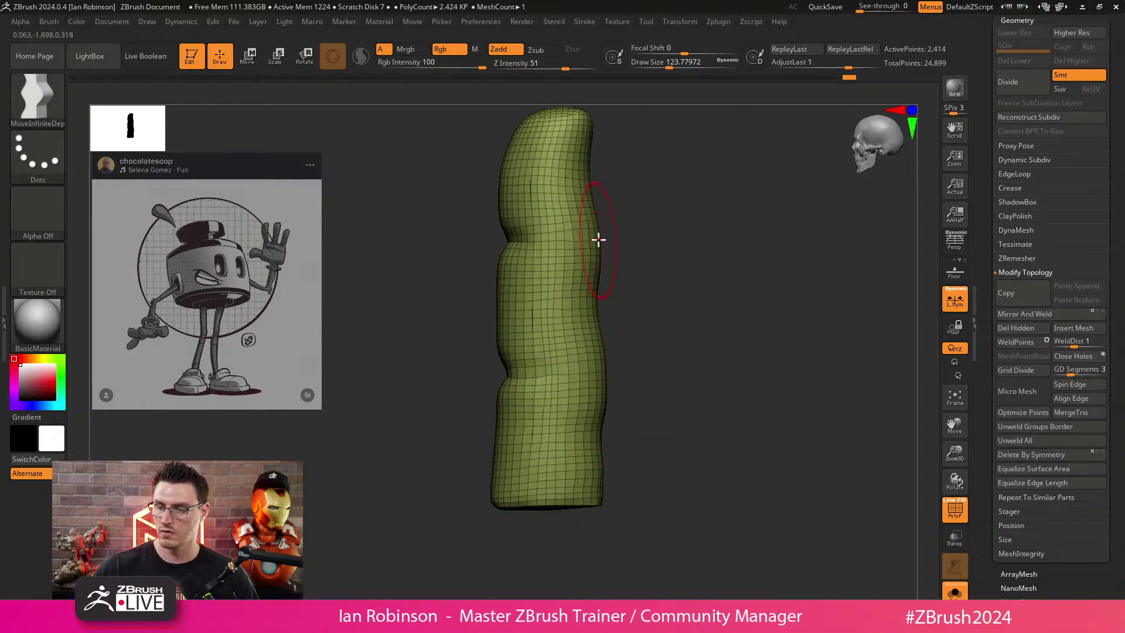
left_click_drag(603, 241, 715, 483)
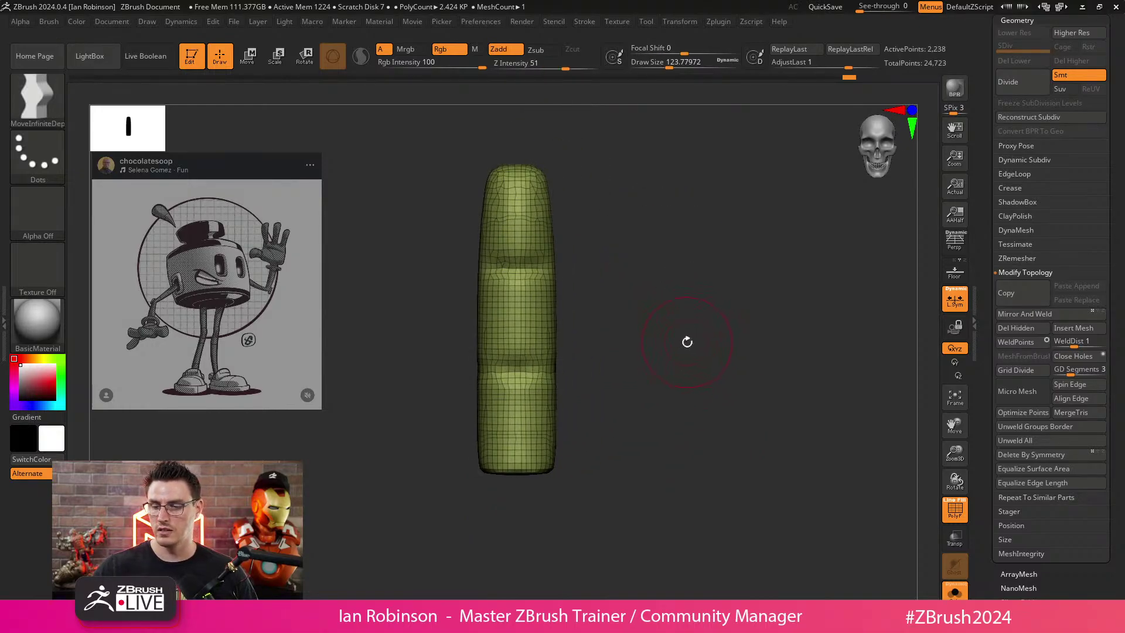
Undo the last four edits on the finger.
key("w")
key("q")
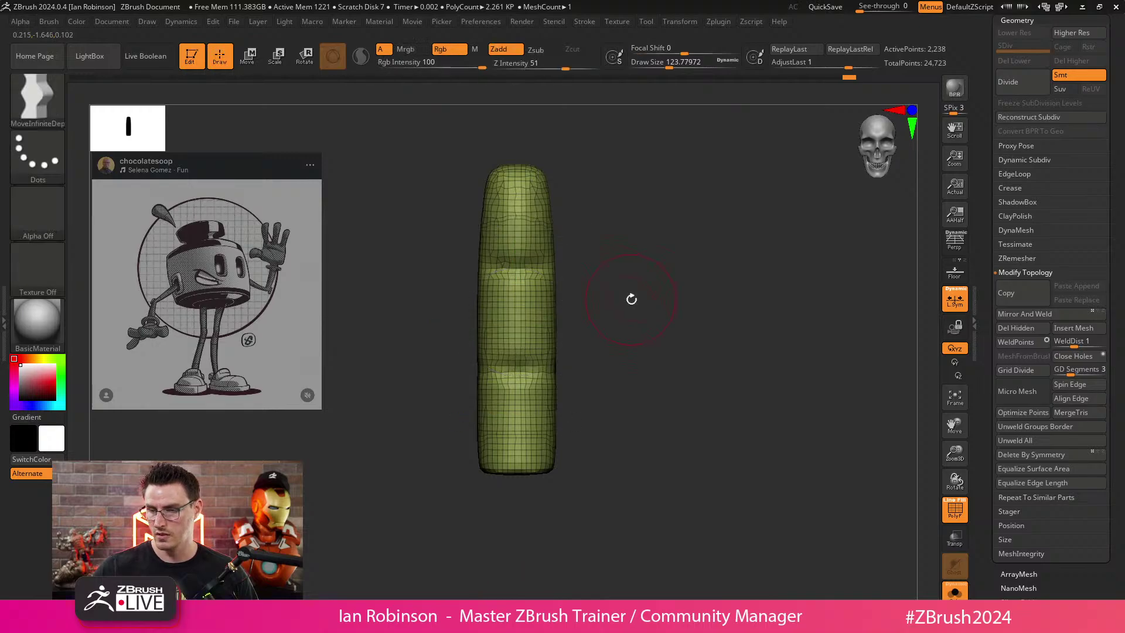
key("ctrl+z")
key("ctrl+z")
key("ctrl+z")
key("ctrl+z")
Switch the subtools to visibility set V3 and turn off Solo mode to display the palm with the finger.
key("shift+alt+s")
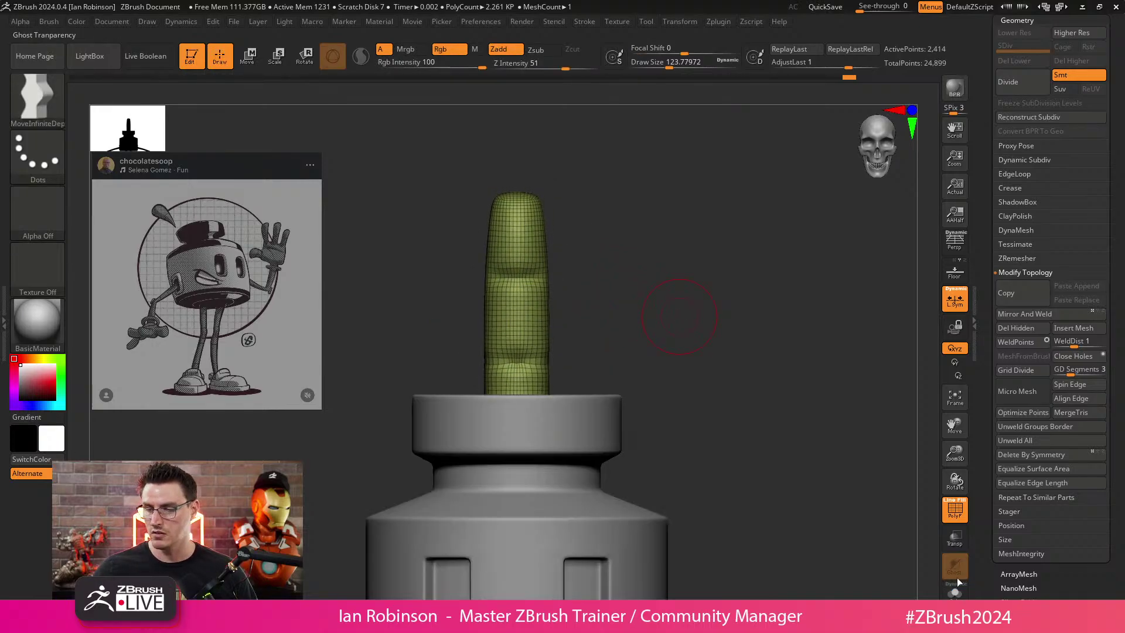
left_click_drag(680, 317, 901, 273)
key("shift+alt+s")
scroll(1122, 88, "up", 5)
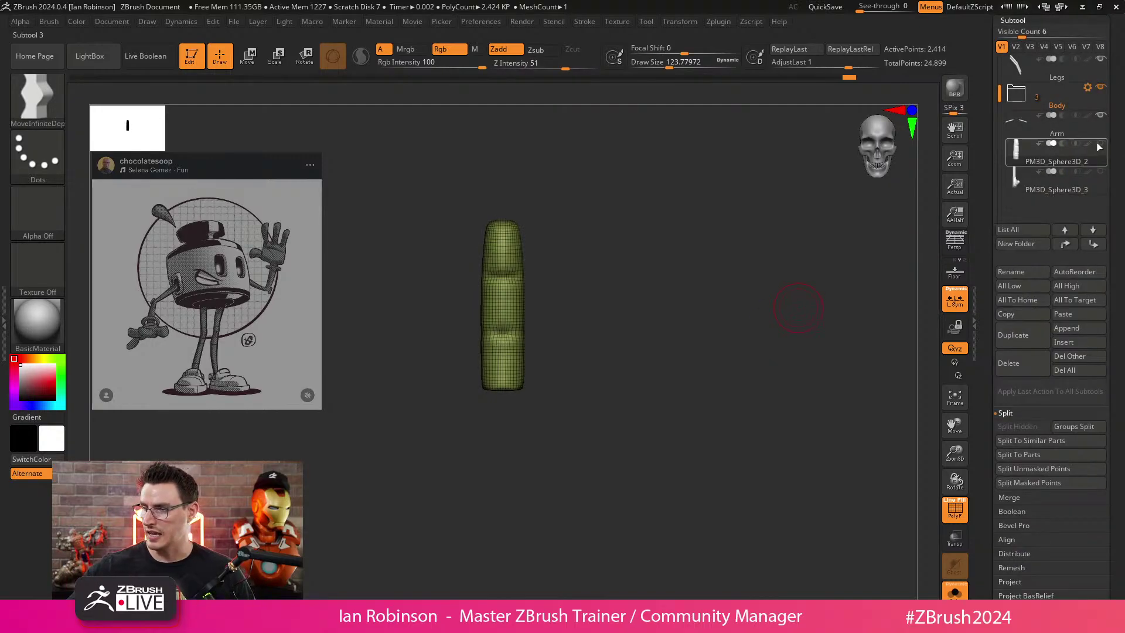
scroll(1122, 105, "up", 2)
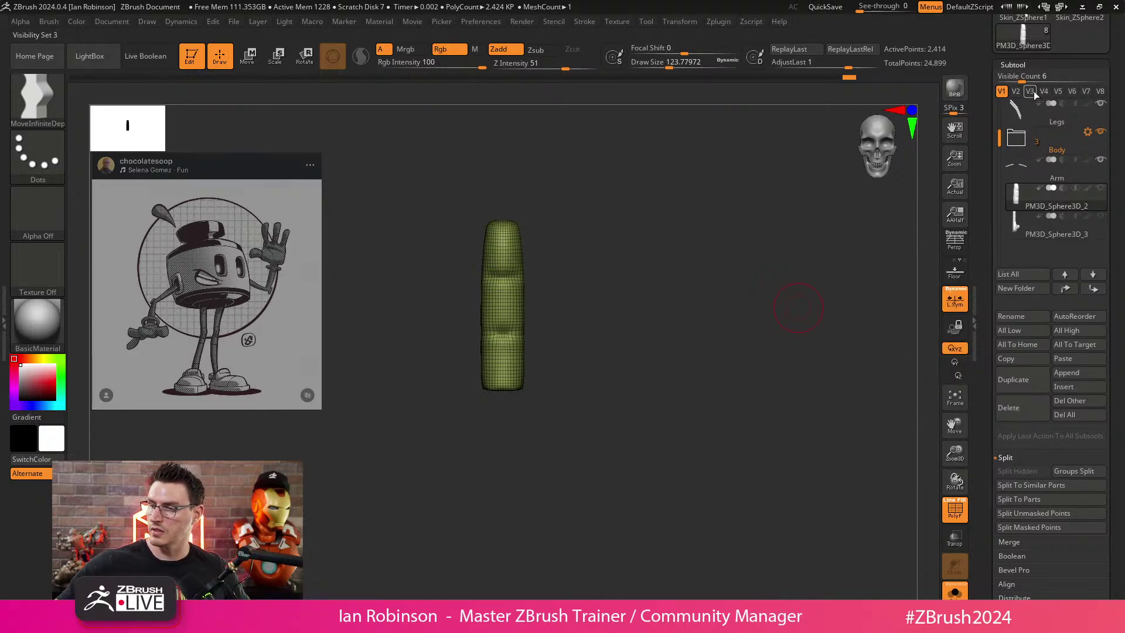
left_click(1030, 91)
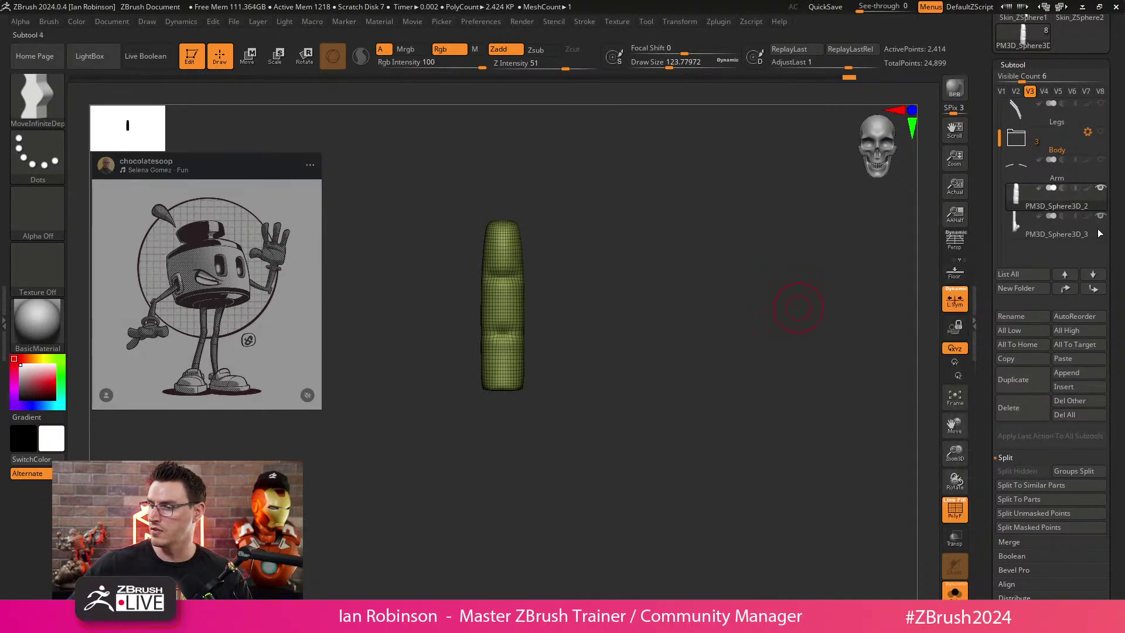
left_click(954, 593)
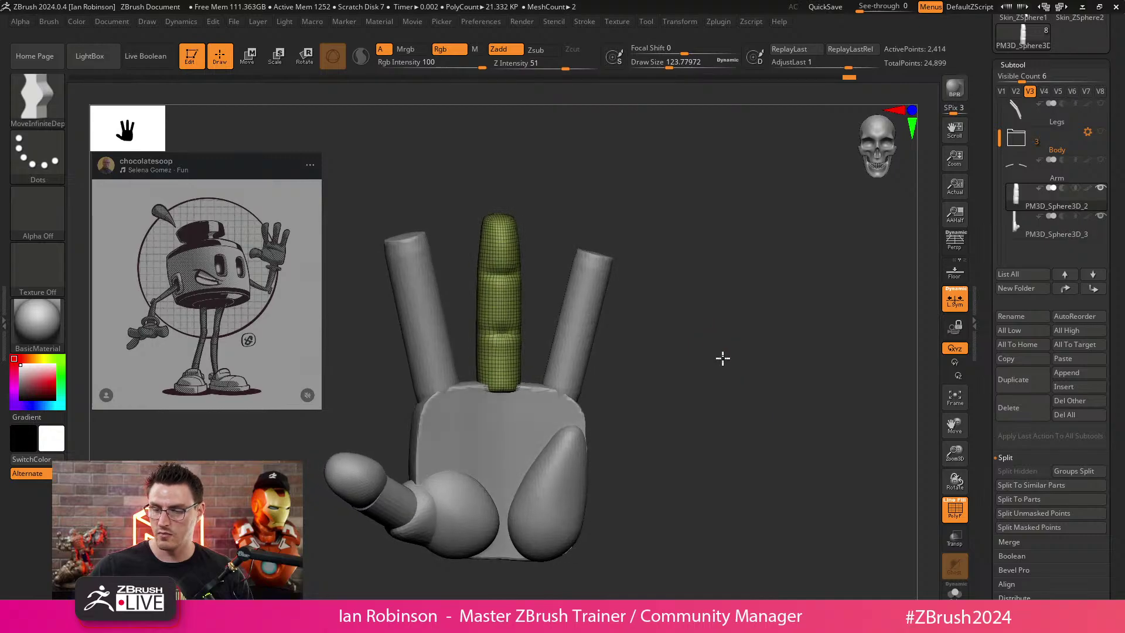
Reshape and smooth the finger's joints with the MoveInfiniteDepth brush, enlarging the draw size to about 182.
key("s")
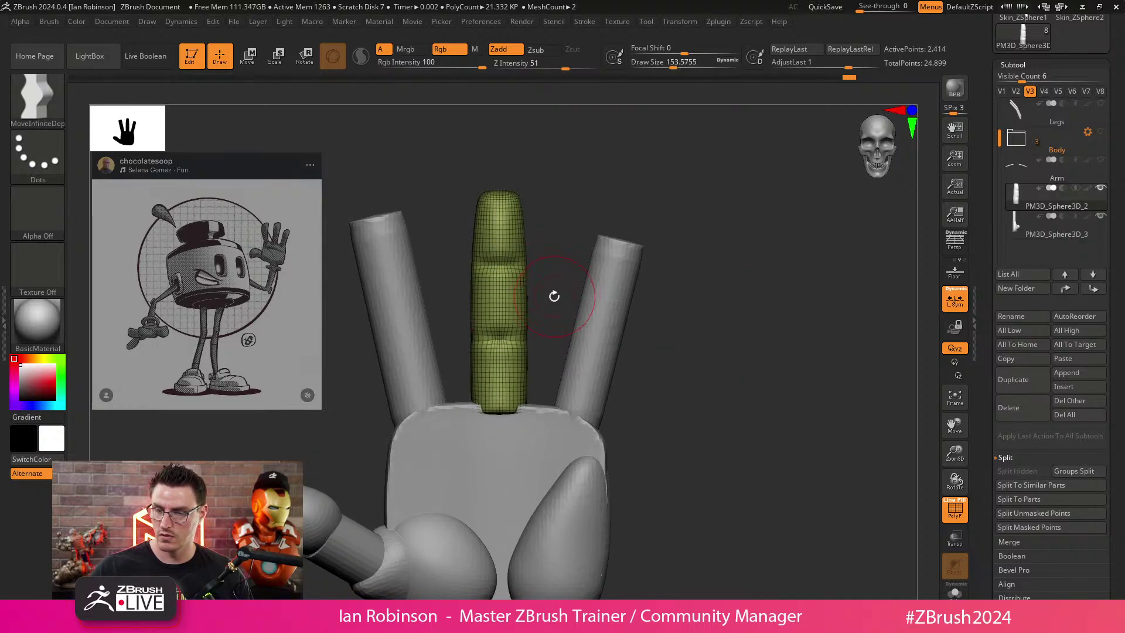
left_click_drag(539, 297, 553, 296)
key("s")
left_click_drag(549, 249, 554, 249)
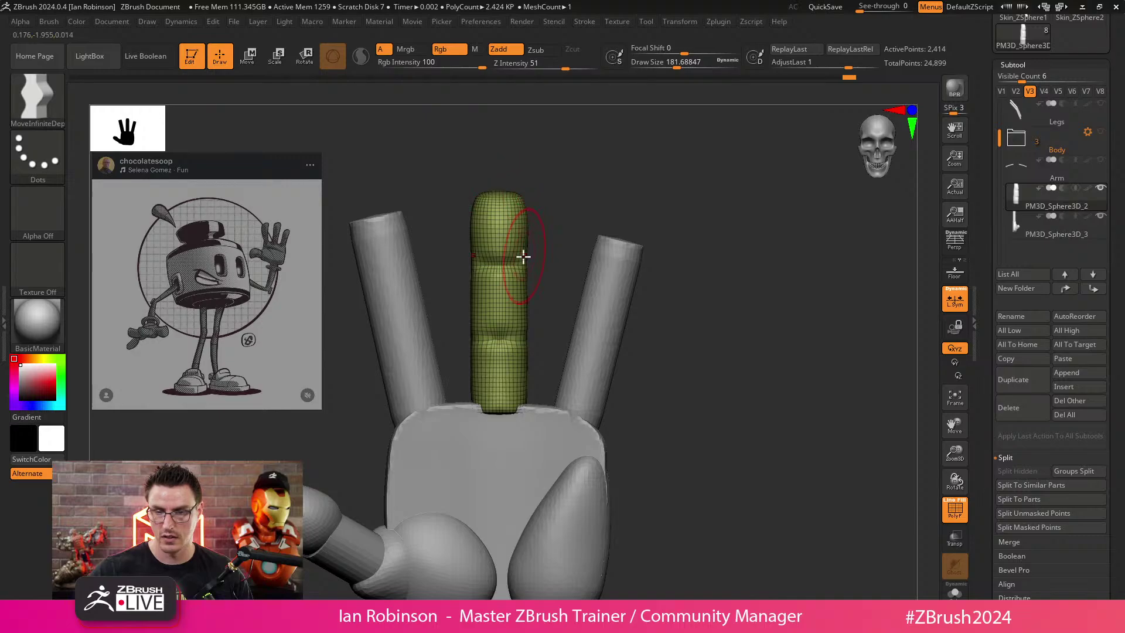
mouse_move(520, 287)
left_mouse_down()
mouse_move(519, 369)
mouse_move(498, 352)
mouse_move(503, 402)
left_mouse_up()
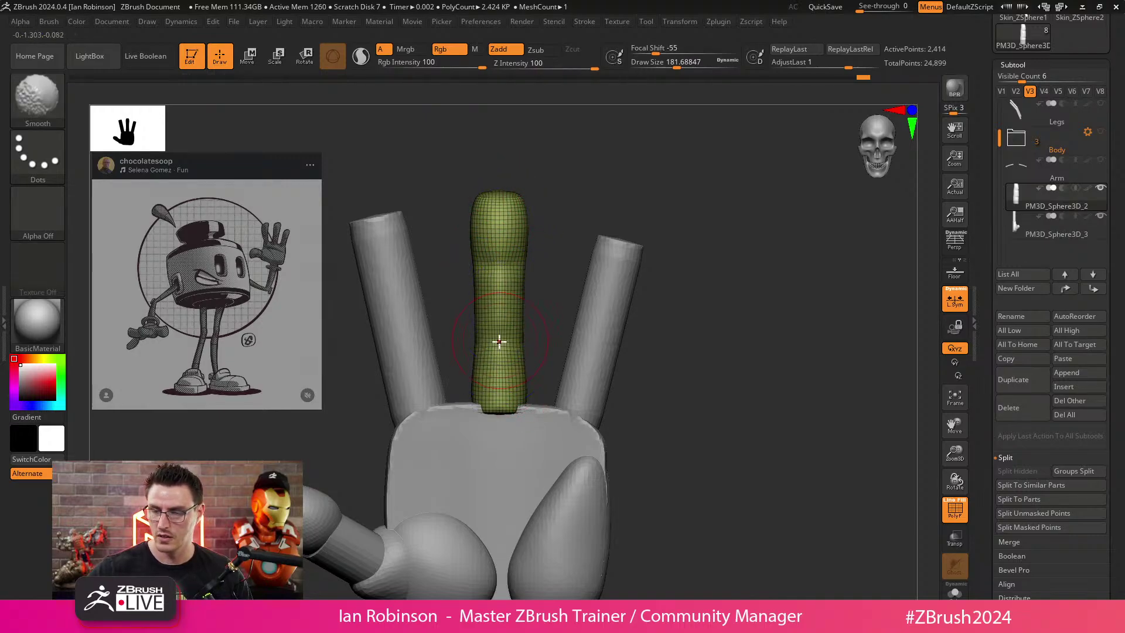
Refine the finger's contour from the back and front, round and lengthen its tip, and smooth the middle segment.
mouse_move(638, 330)
left_mouse_down()
mouse_move(661, 321)
mouse_move(527, 340)
left_mouse_up()
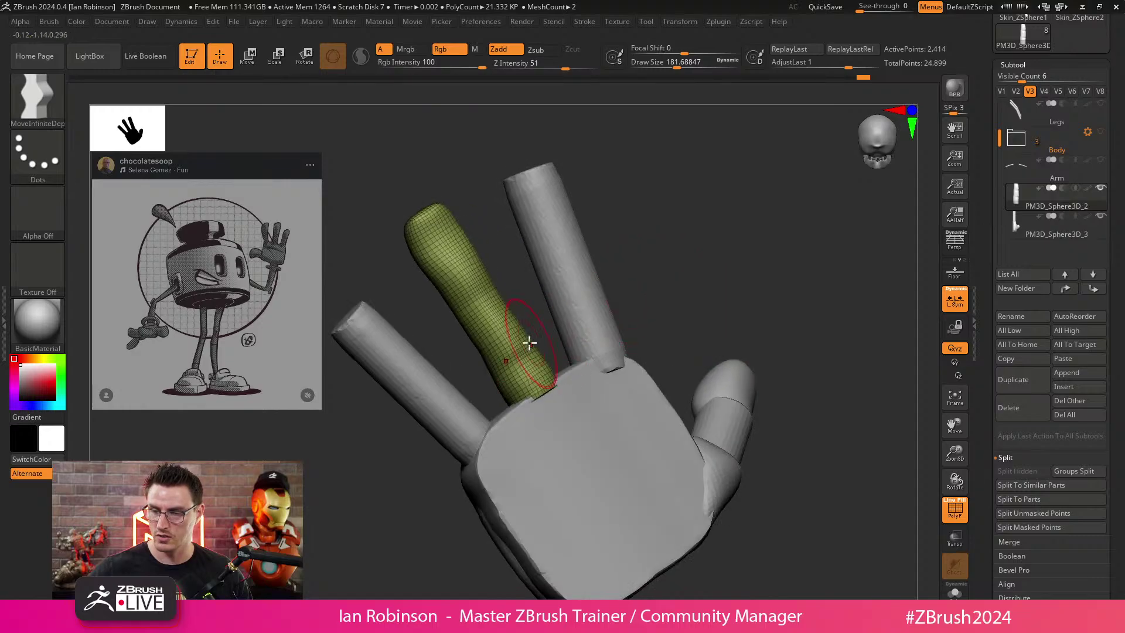
left_click_drag(485, 226, 559, 289)
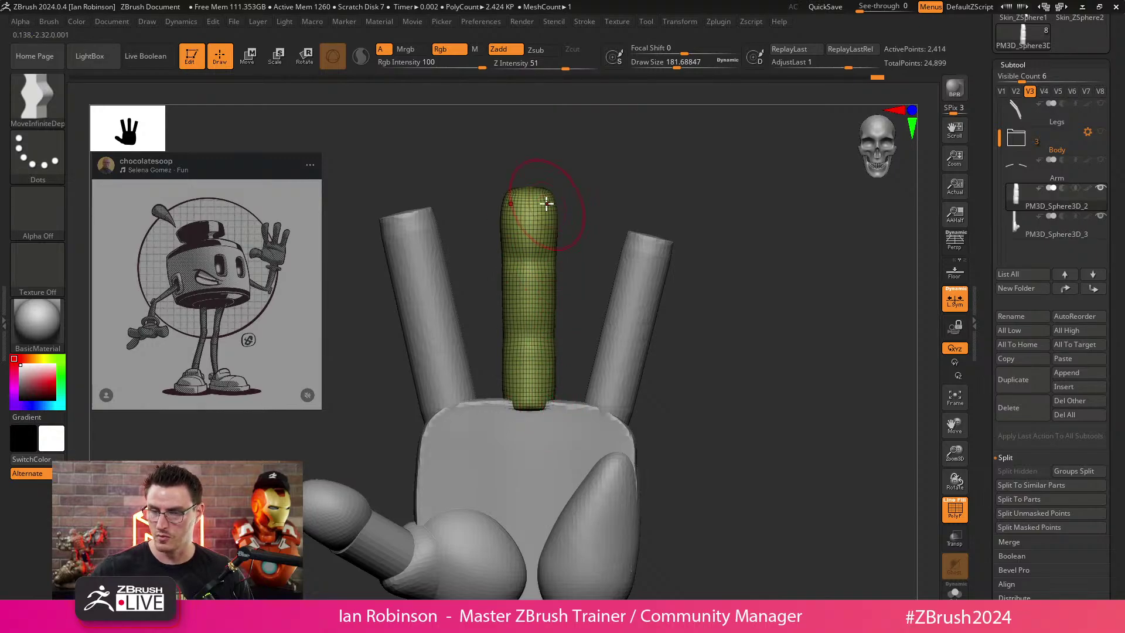
left_click_drag(531, 186, 532, 186)
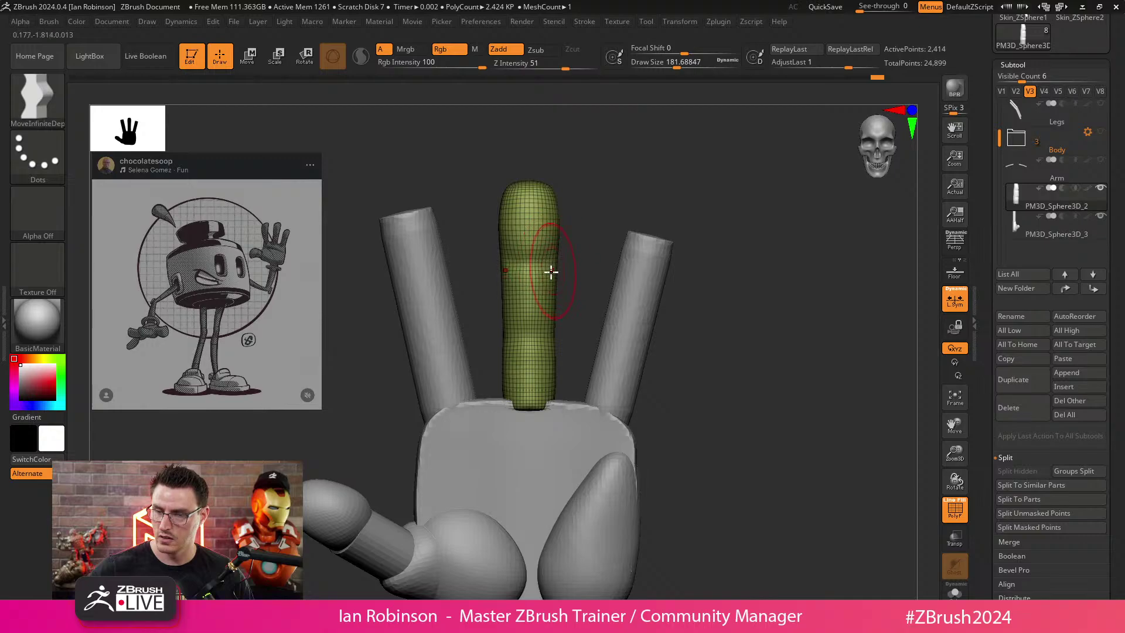
key("shift")
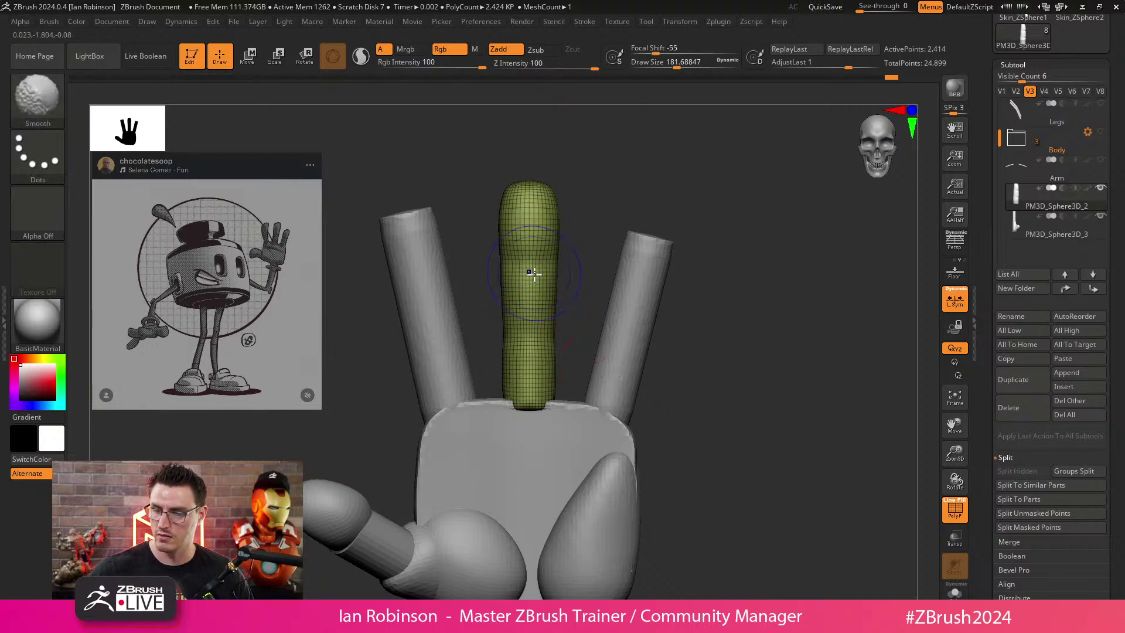
mouse_move(726, 375)
left_mouse_down()
mouse_move(749, 312)
mouse_move(719, 261)
mouse_move(770, 226)
mouse_move(731, 266)
mouse_move(748, 159)
left_mouse_up()
Duplicate the middle finger with the gizmo and align the copy with the thumb-side cylinder finger.
key("w")
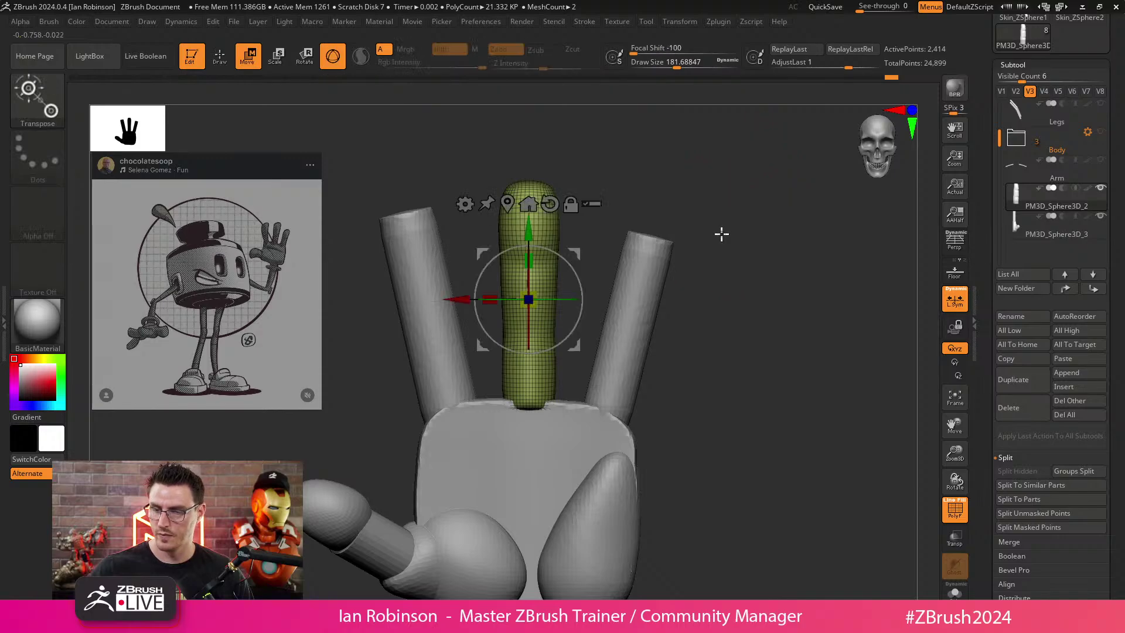
key("ctrl")
mouse_move(436, 311)
left_mouse_down("ctrl")
mouse_move(482, 327)
mouse_move(472, 335)
mouse_move(748, 272)
mouse_move(485, 319)
mouse_move(500, 311)
left_mouse_up("ctrl")
left_click_drag(432, 244, 431, 250)
key("q")
mouse_move(507, 281)
left_mouse_down()
mouse_move(736, 318)
mouse_move(692, 322)
left_mouse_up()
Copy the finger onto the cylinder opposite the thumb, rotating and scaling it down to match.
key("w")
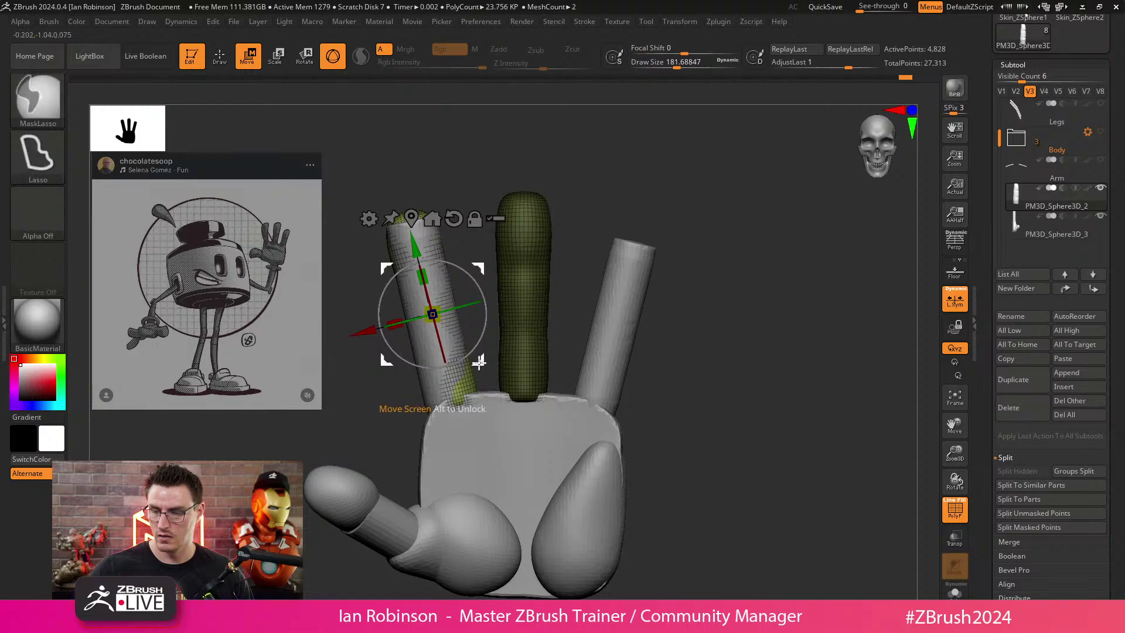
left_click_drag(427, 315, 593, 317, "ctrl")
left_click_drag(642, 344, 621, 363)
left_click_drag(593, 317, 612, 328)
left_click_drag(659, 359, 657, 363)
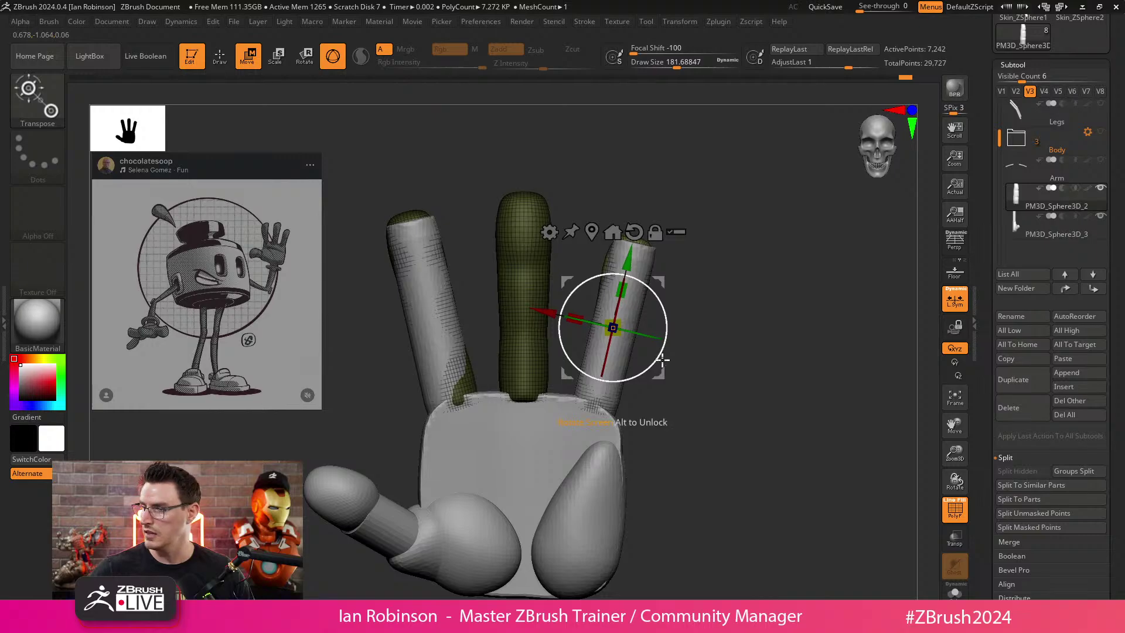
Hide the two cylinder placeholder fingers in the palm subtool and remove them with Del Hidden.
key("q")
key("shift+f")
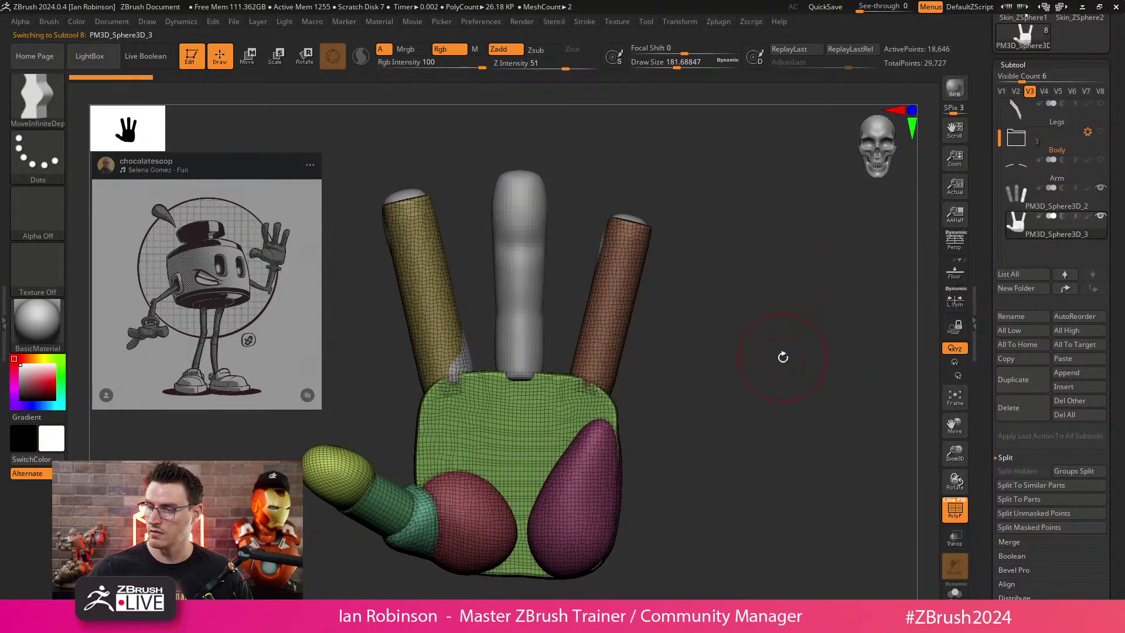
left_click(622, 308, "ctrl+shift")
left_click_drag(402, 291, 423, 292, "ctrl+shift")
left_click(434, 293, "ctrl+shift")
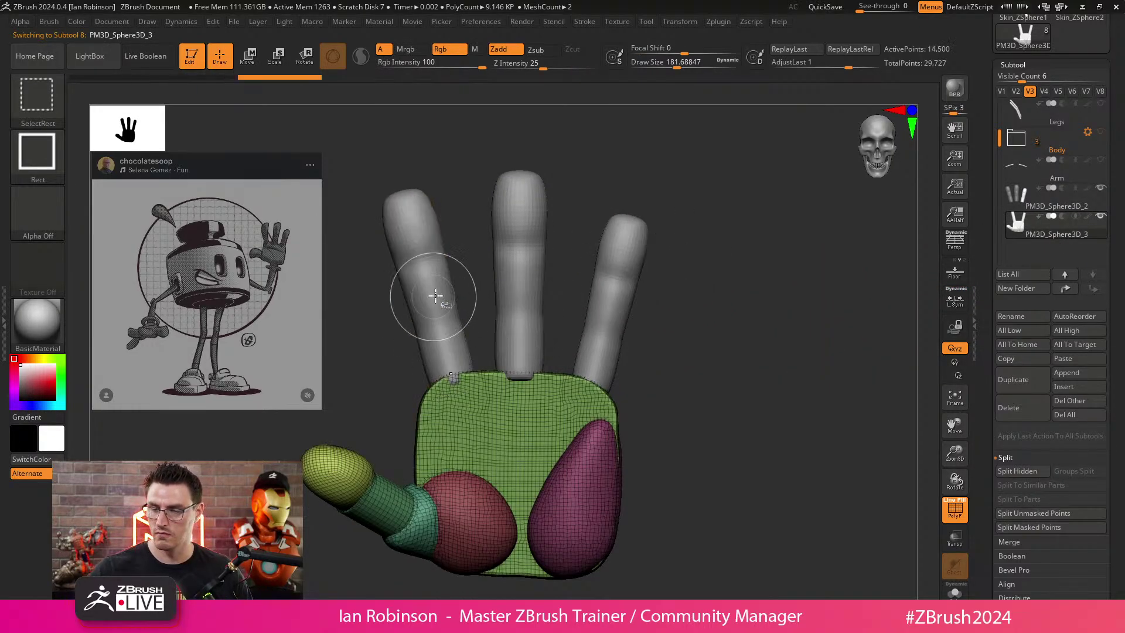
mouse_move(715, 271)
left_mouse_down()
mouse_move(715, 299)
mouse_move(741, 330)
left_mouse_up()
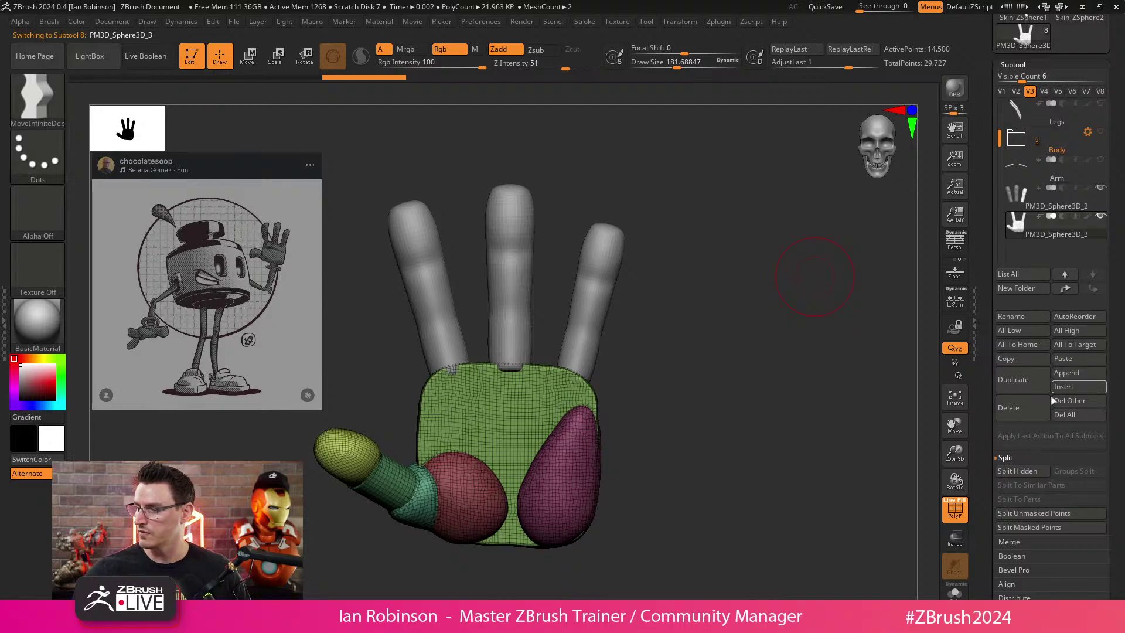
left_click(1014, 457)
left_click_drag(1113, 471, 1116, 406)
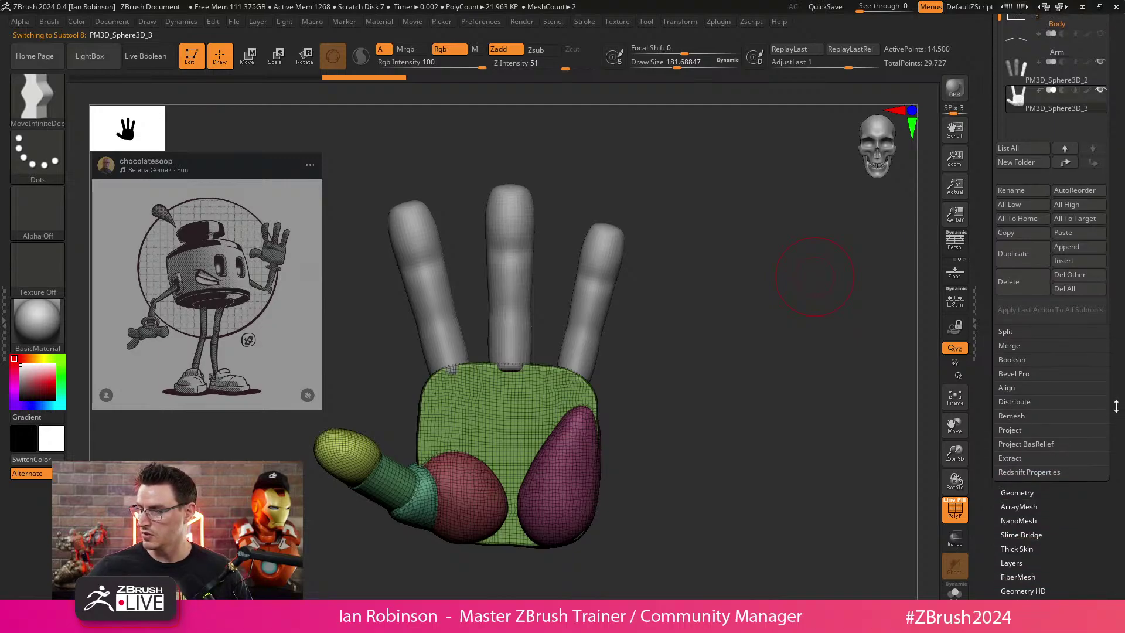
left_click_drag(1039, 497, 1046, 485)
left_click(1017, 489)
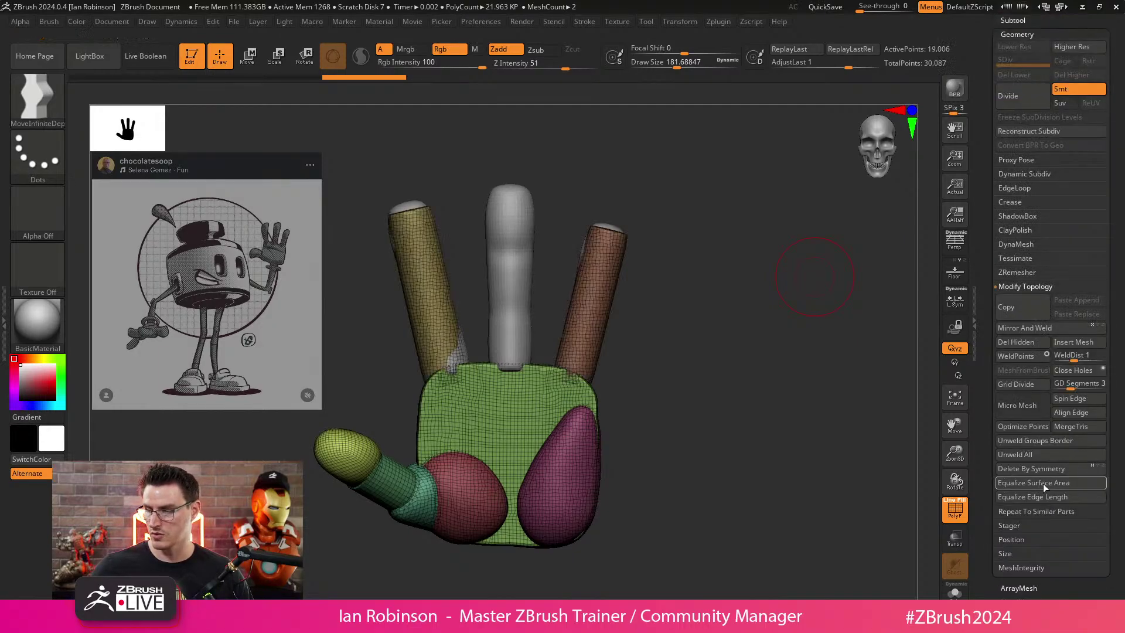
left_click(1021, 472)
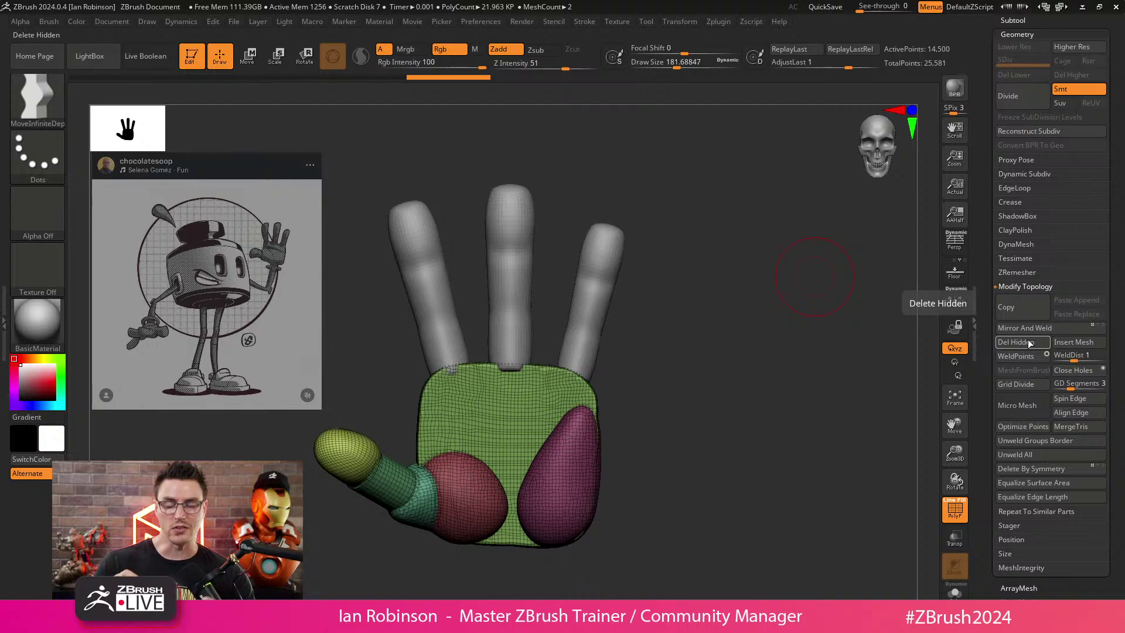
Select the fingers subtool and adjust the base of the smallest finger at a draw size of about 172.
left_click(530, 235, "alt")
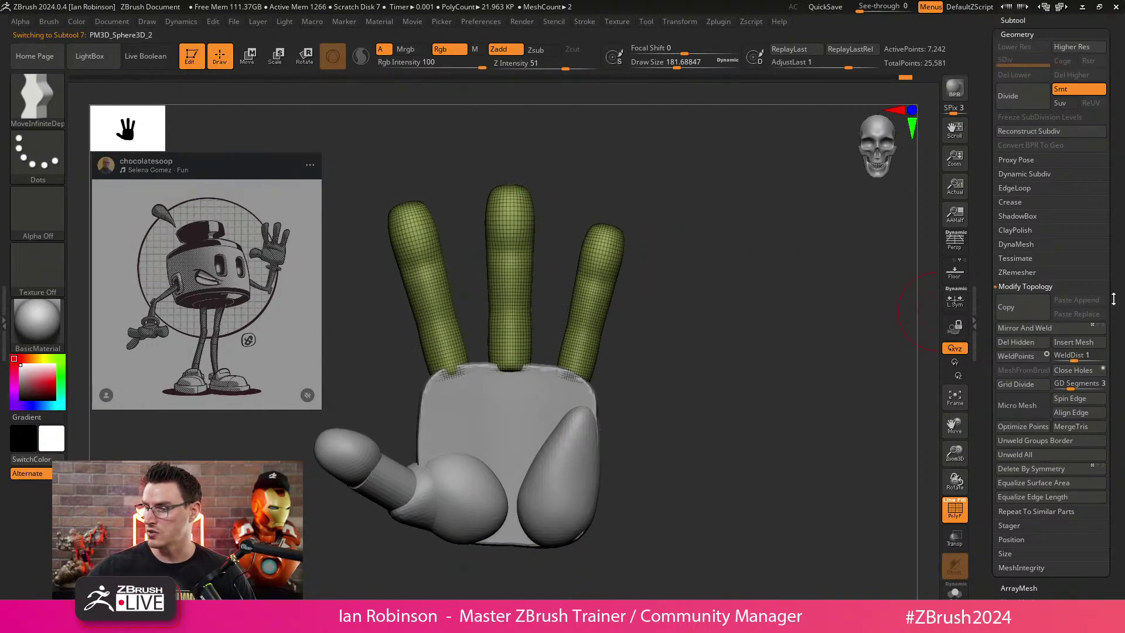
left_click_drag(1112, 405, 1104, 280)
left_click(1034, 162)
left_click_drag(1058, 407, 1068, 363)
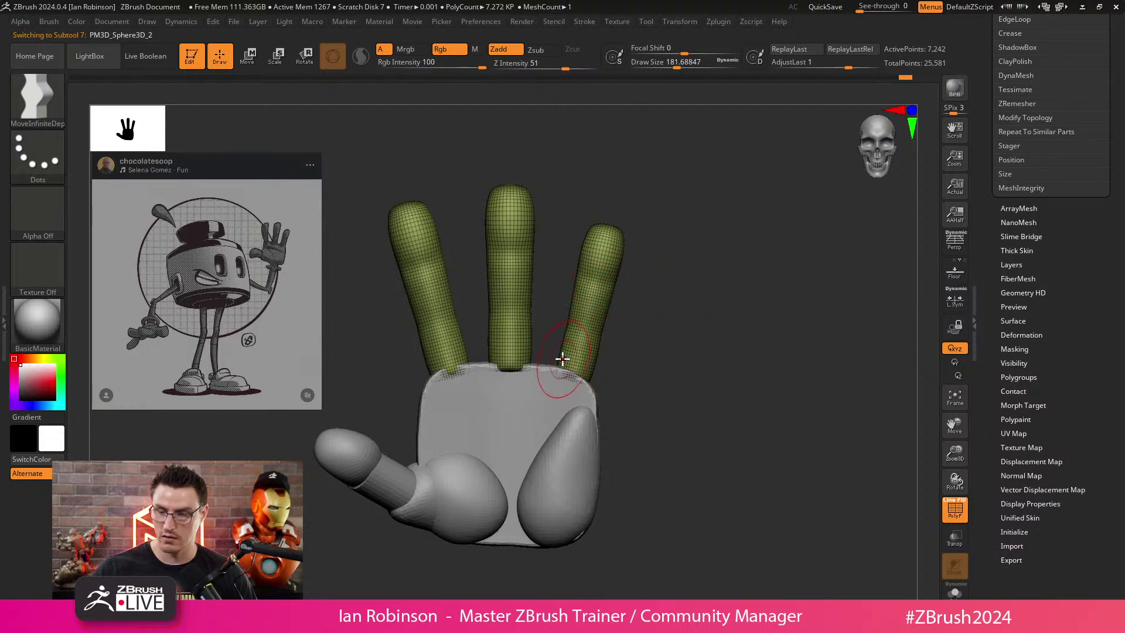
key("s")
left_click_drag(563, 358, 590, 377)
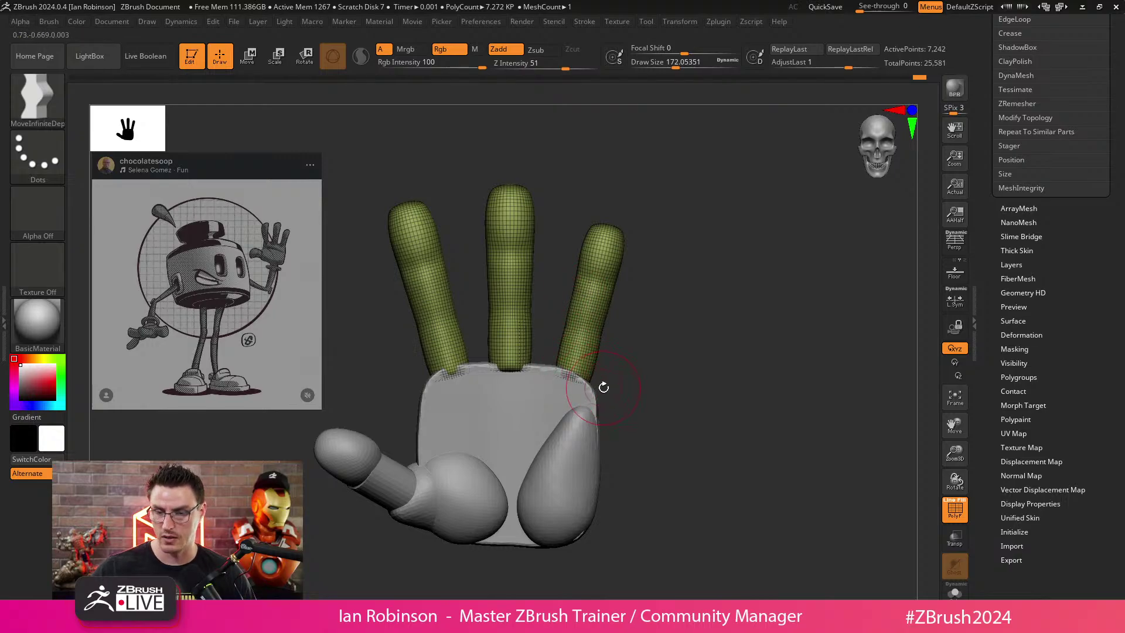
Select the palm subtool and reshape its upper corners and thumb-side edge at a draw size of about 217.
left_click(598, 389, "alt")
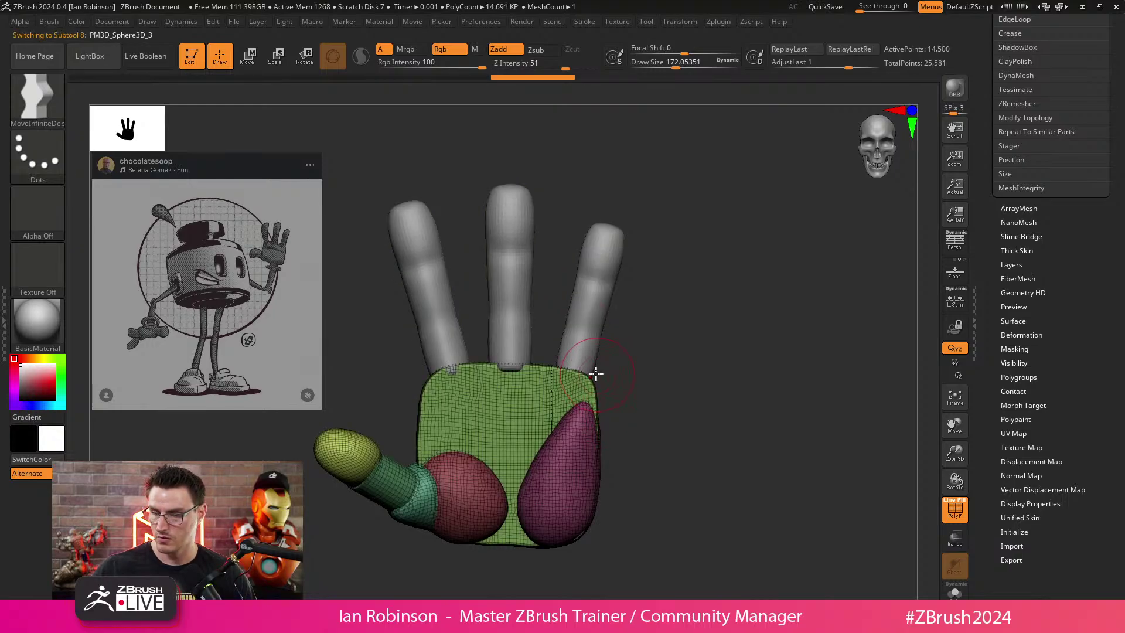
key("s")
left_click_drag(442, 378, 436, 387)
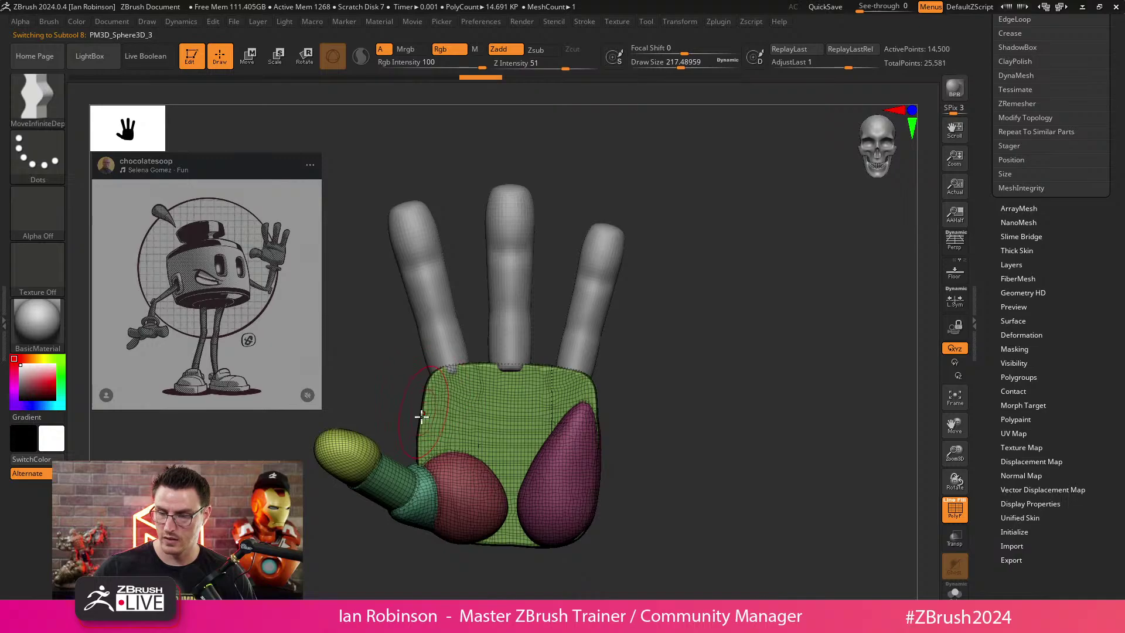
mouse_move(420, 440)
left_mouse_down()
mouse_move(427, 459)
mouse_move(432, 446)
left_mouse_up()
Mask the thumb and pad pieces so only the main palm block remains editable.
left_click(451, 407, "ctrl+shift")
left_click(670, 332, "ctrl")
left_click(672, 340, "ctrl+shift")
left_click(672, 340, "ctrl")
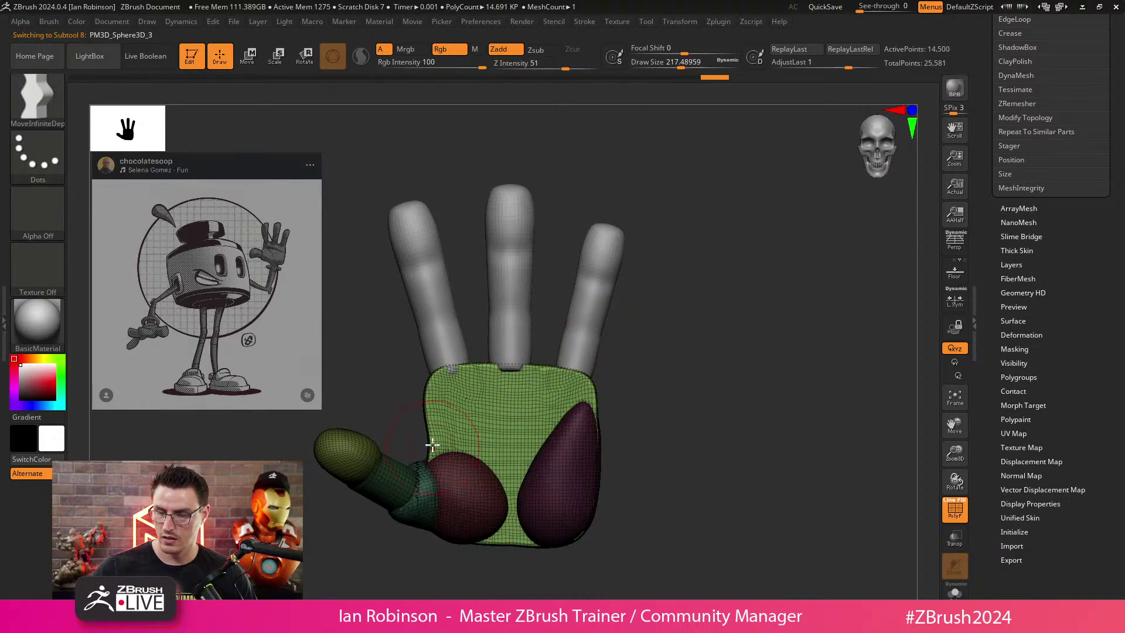
Adjust the palm block's thumb-side contour and its edge beneath the finger bases with the MoveInfiniteDepth brush.
left_click_drag(429, 387, 427, 396)
mouse_move(634, 336)
left_mouse_down("shift")
mouse_move(723, 341)
mouse_move(719, 332)
mouse_move(617, 341)
mouse_move(654, 317)
mouse_move(684, 319)
mouse_move(610, 335)
left_mouse_up("shift")
left_click_drag(487, 362, 496, 359)
mouse_move(624, 293)
left_mouse_down()
mouse_move(592, 286)
mouse_move(608, 292)
left_mouse_up()
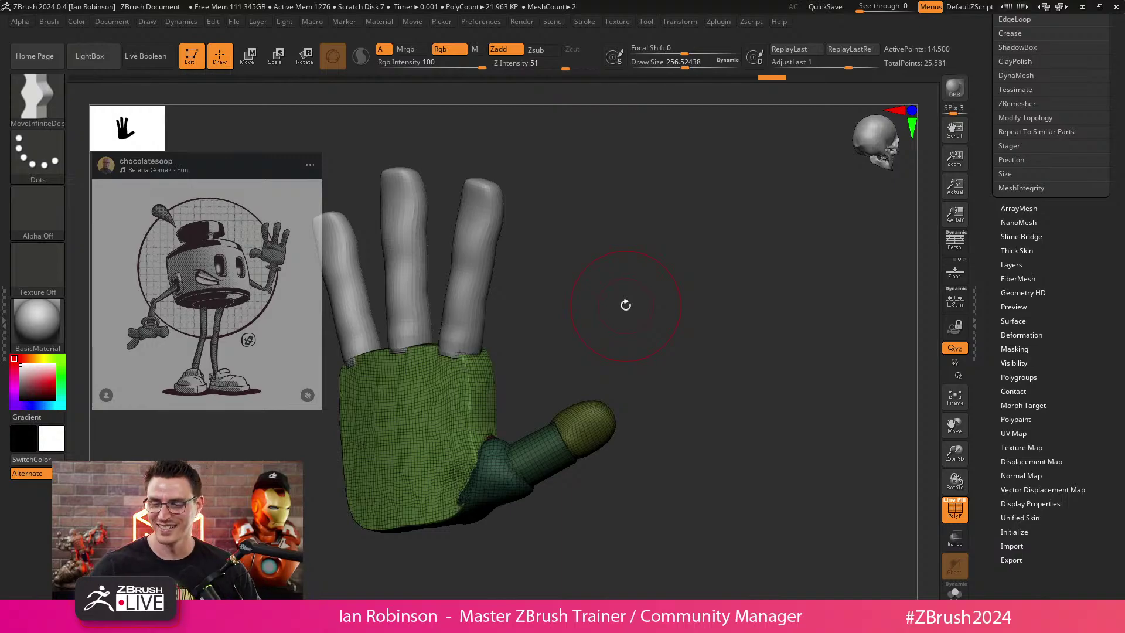
left_click_drag(625, 305, 678, 292)
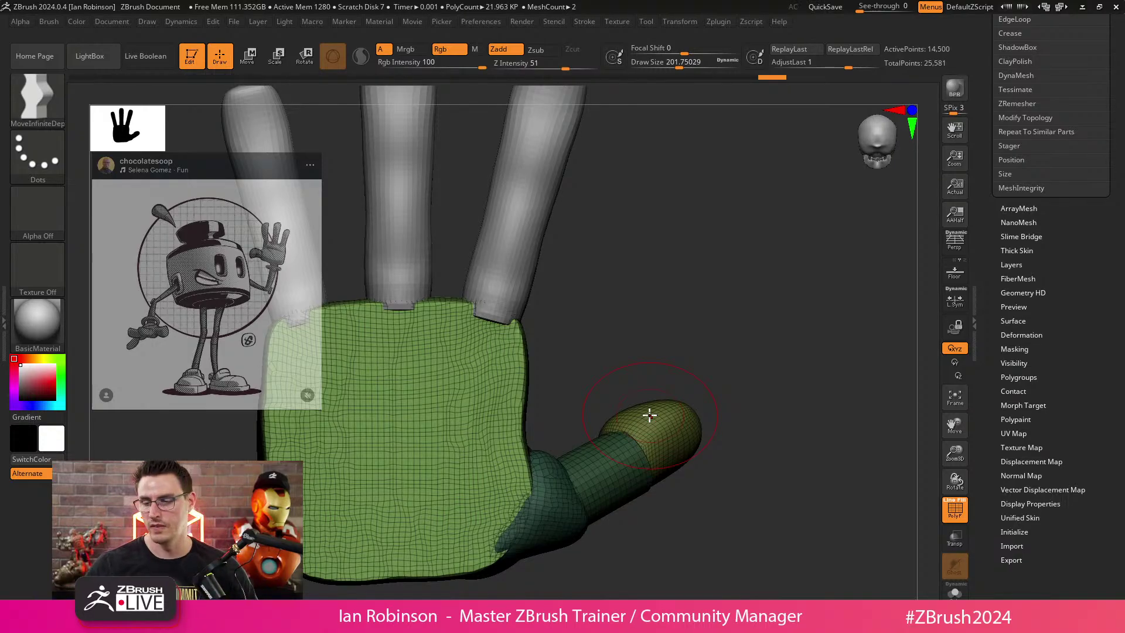
Bevel the back of the hand's upper edge around the finger bases with the TrimDynamic brush at a draw size of about 202.
left_click_drag(685, 278, 659, 264)
mouse_move(659, 263)
left_mouse_down("alt")
mouse_move(721, 255)
mouse_move(693, 241)
mouse_move(676, 246)
mouse_move(674, 263)
left_mouse_up("alt")
key("b")
key("t")
key("d")
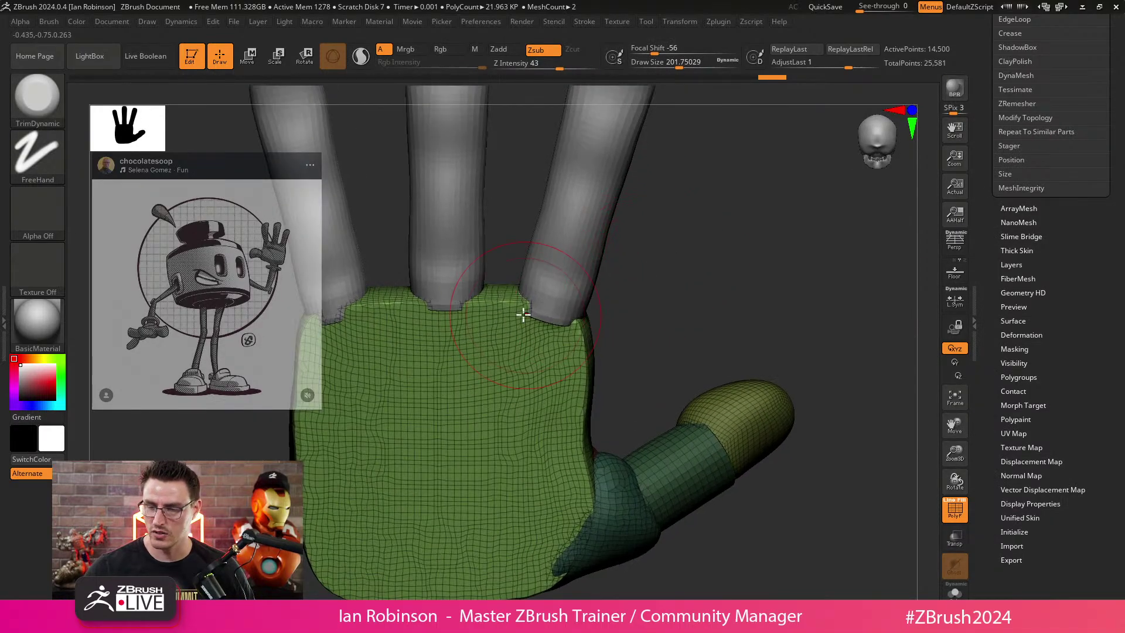
mouse_move(522, 313)
left_mouse_down()
mouse_move(497, 314)
mouse_move(485, 336)
mouse_move(381, 313)
mouse_move(368, 350)
mouse_move(384, 351)
mouse_move(403, 322)
mouse_move(390, 305)
mouse_move(404, 423)
mouse_move(497, 349)
mouse_move(497, 408)
left_mouse_up()
left_click_drag(503, 303, 490, 330)
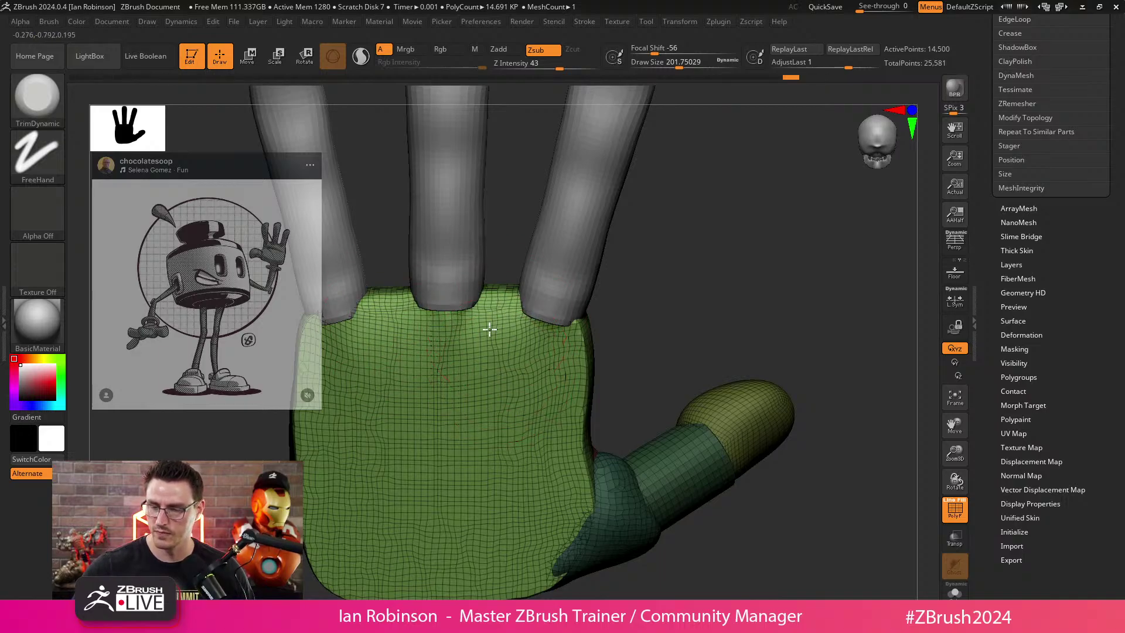
left_click_drag(493, 373, 502, 303)
Isolate the palm subtool and flatten the transition from its upper edge into the back of the hand with TrimDynamic.
left_click_drag(656, 281, 703, 290)
key("ctrl+shift+f")
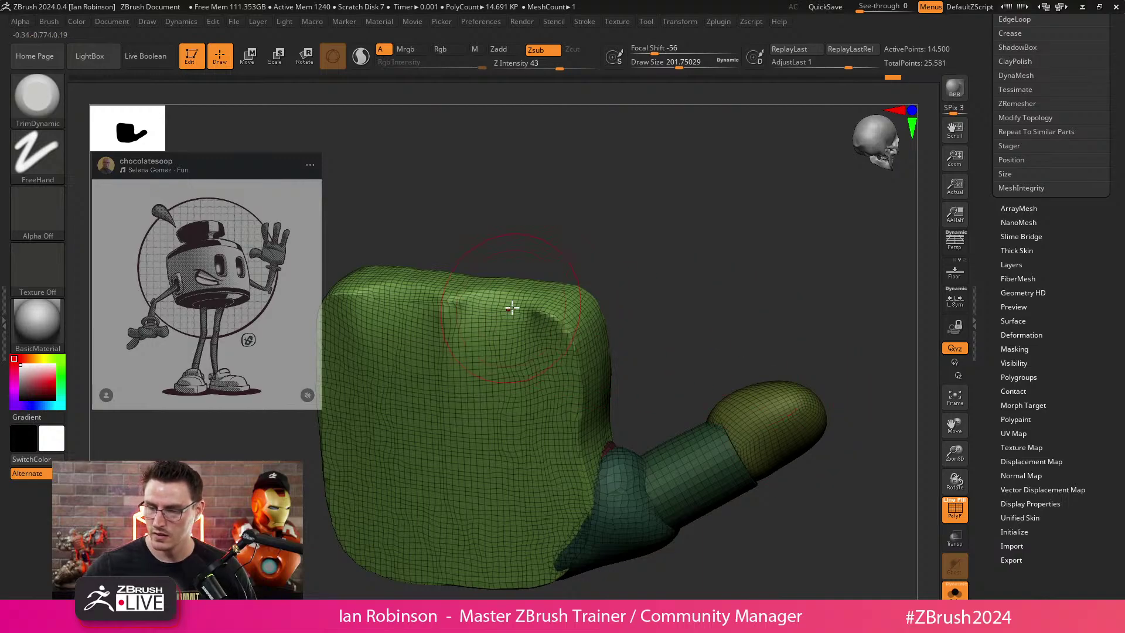
left_click_drag(644, 247, 685, 258)
mouse_move(575, 324)
left_mouse_down()
mouse_move(502, 312)
mouse_move(440, 320)
left_mouse_up()
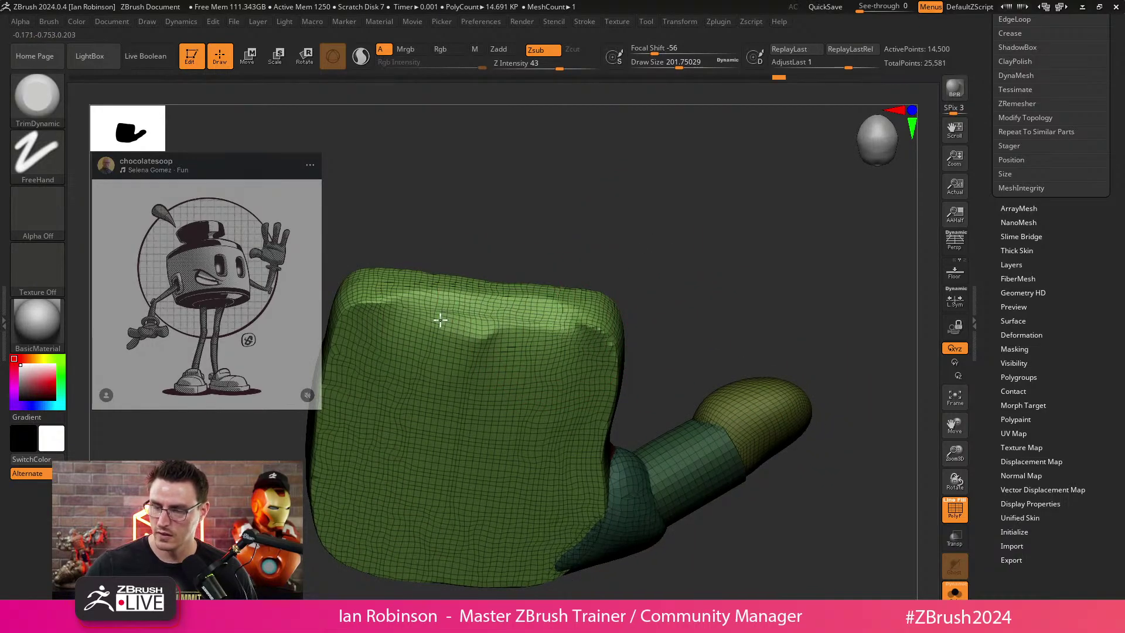
mouse_move(514, 334)
left_mouse_down()
mouse_move(481, 348)
mouse_move(363, 299)
mouse_move(589, 328)
mouse_move(592, 343)
mouse_move(583, 321)
mouse_move(585, 343)
mouse_move(473, 362)
mouse_move(395, 347)
mouse_move(472, 302)
mouse_move(560, 306)
mouse_move(527, 357)
mouse_move(493, 291)
mouse_move(429, 336)
mouse_move(391, 307)
mouse_move(469, 353)
mouse_move(462, 369)
left_mouse_up()
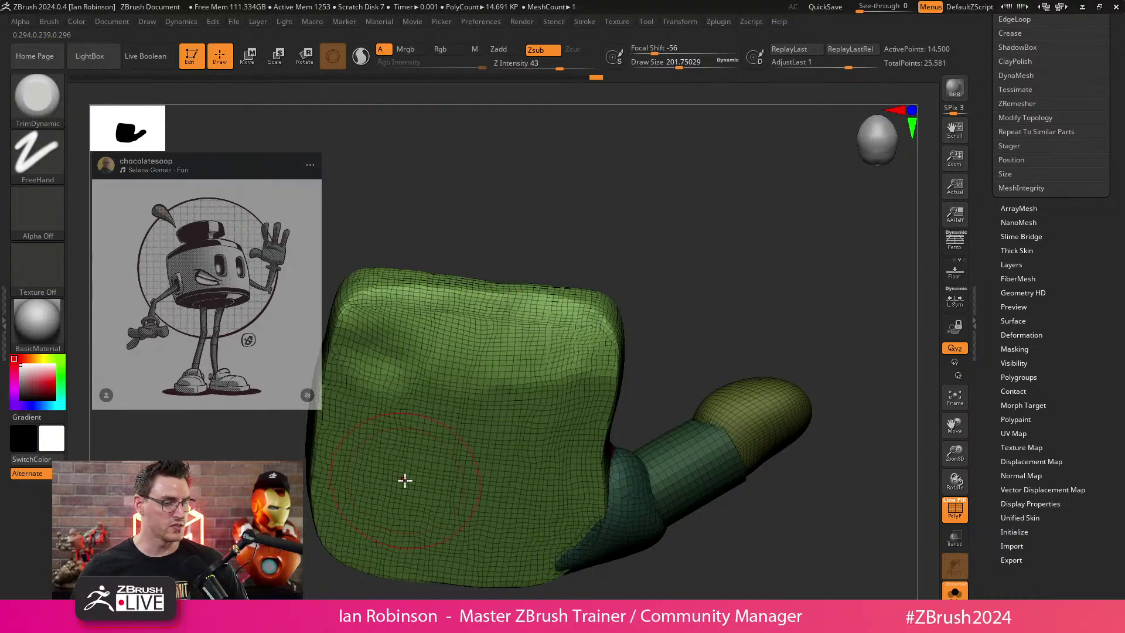
Flatten the back of the palm beneath the finger bases with TrimDynamic and show the other subtools again.
mouse_move(656, 252)
left_mouse_down()
mouse_move(683, 237)
mouse_move(645, 254)
mouse_move(673, 241)
mouse_move(577, 331)
mouse_move(586, 395)
mouse_move(528, 326)
mouse_move(442, 339)
mouse_move(436, 358)
left_mouse_up()
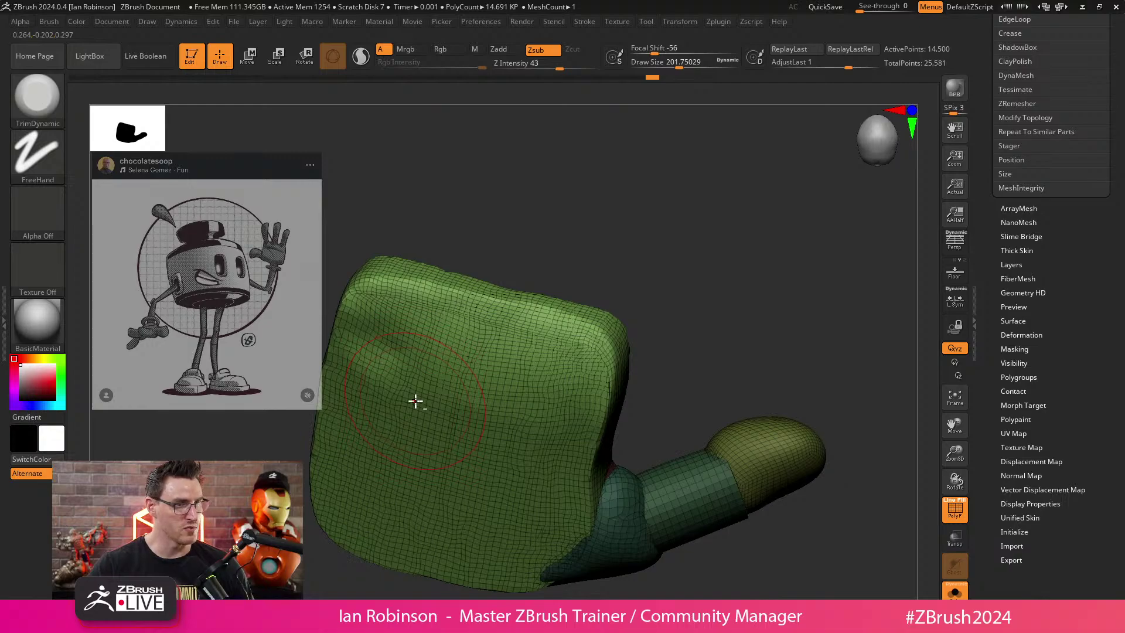
left_click_drag(416, 401, 673, 299)
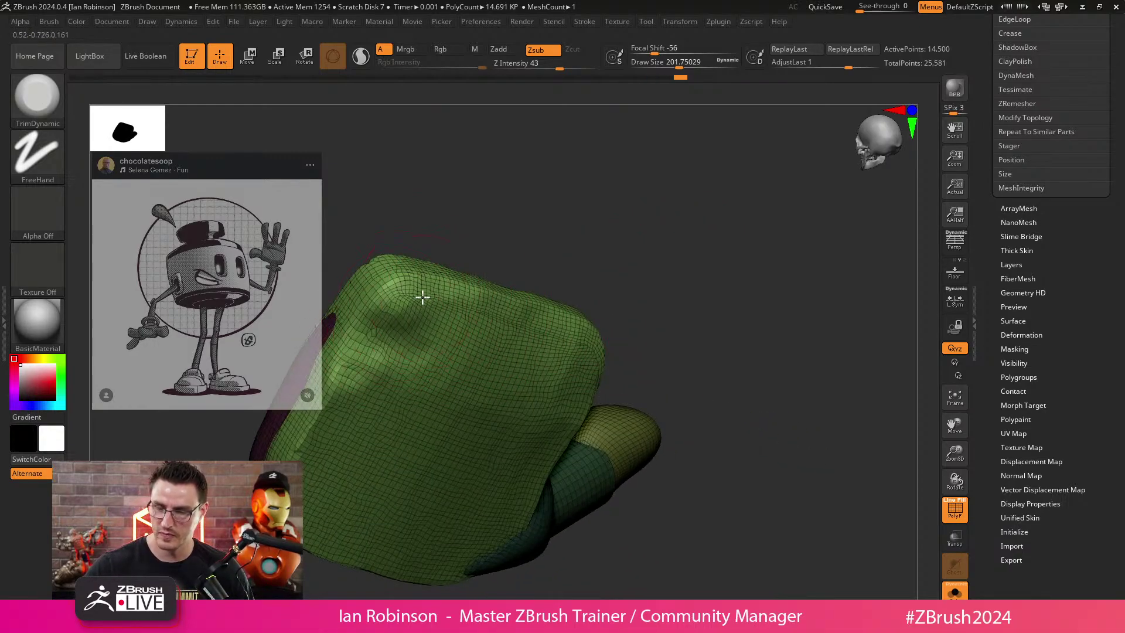
key("ctrl")
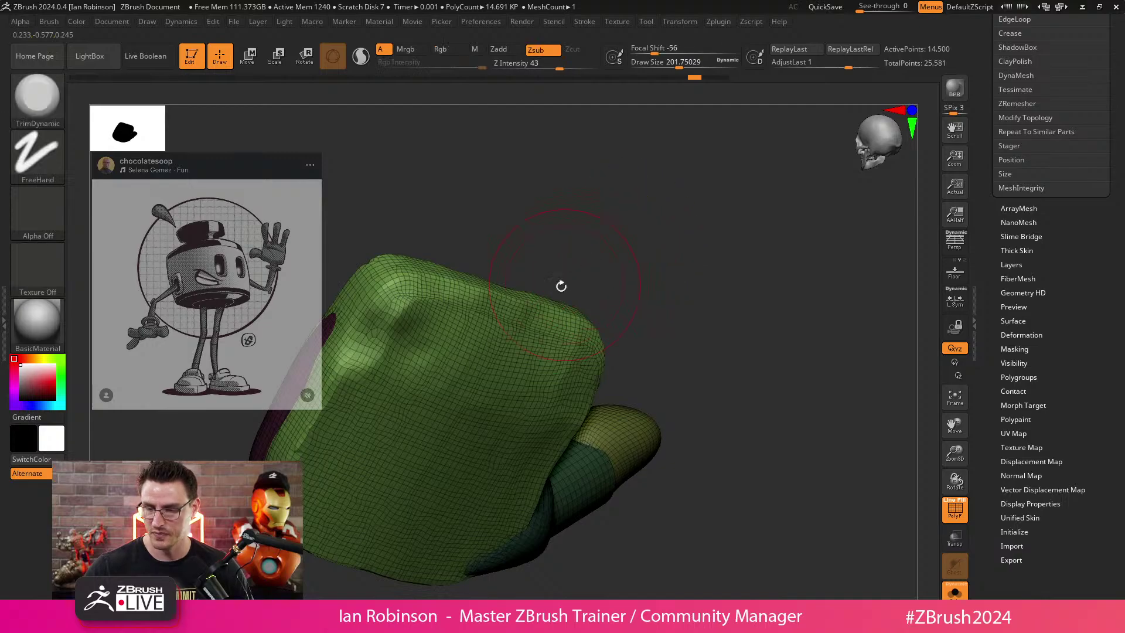
key("ctrl+z")
key("alt")
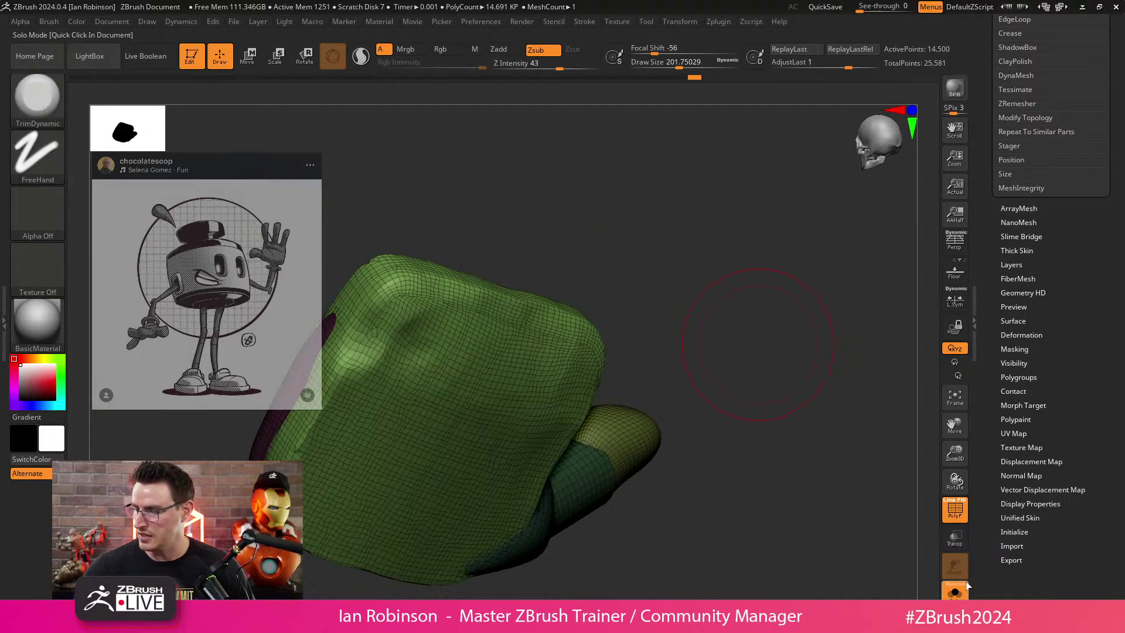
key("ctrl+shift+z")
Build up tendon ridges from the three finger bases down the back of the hand with ClayBuildup at a draw size of about 207.
mouse_move(800, 414)
left_mouse_down()
mouse_move(736, 314)
mouse_move(748, 279)
mouse_move(688, 272)
mouse_move(774, 244)
mouse_move(686, 275)
mouse_move(721, 261)
mouse_move(715, 271)
left_mouse_up()
key("b")
key("c")
key("b")
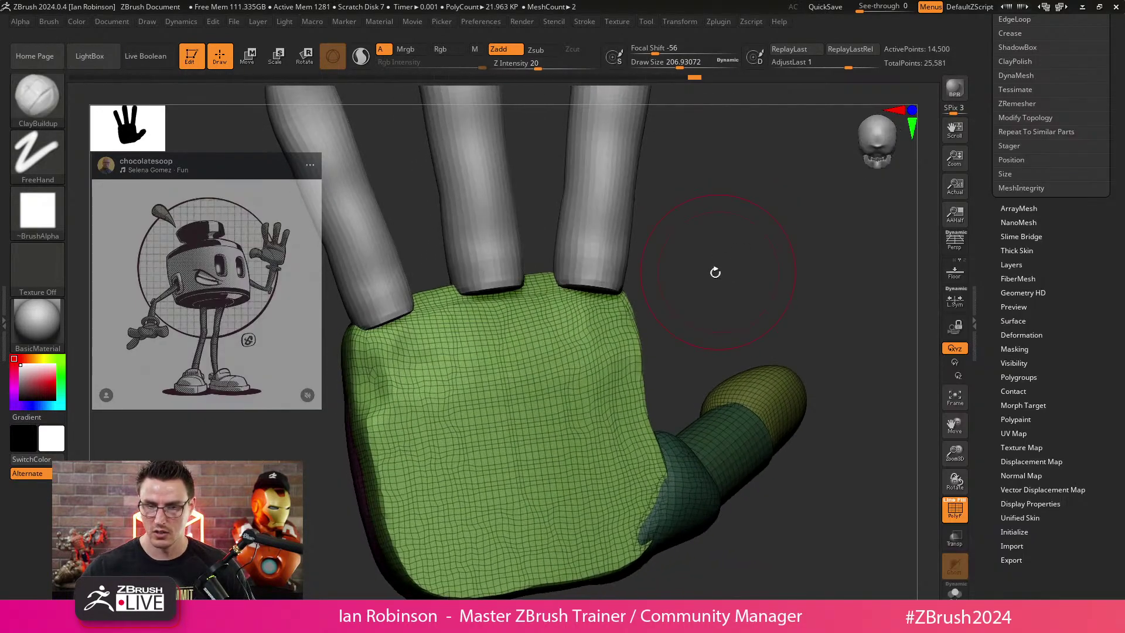
mouse_move(592, 307)
left_mouse_down()
mouse_move(588, 271)
mouse_move(598, 261)
mouse_move(504, 317)
mouse_move(492, 284)
mouse_move(498, 275)
mouse_move(502, 377)
mouse_move(586, 326)
mouse_move(591, 385)
mouse_move(501, 287)
mouse_move(377, 326)
mouse_move(400, 321)
mouse_move(437, 469)
mouse_move(543, 362)
left_mouse_up()
left_click_drag(673, 281, 748, 258)
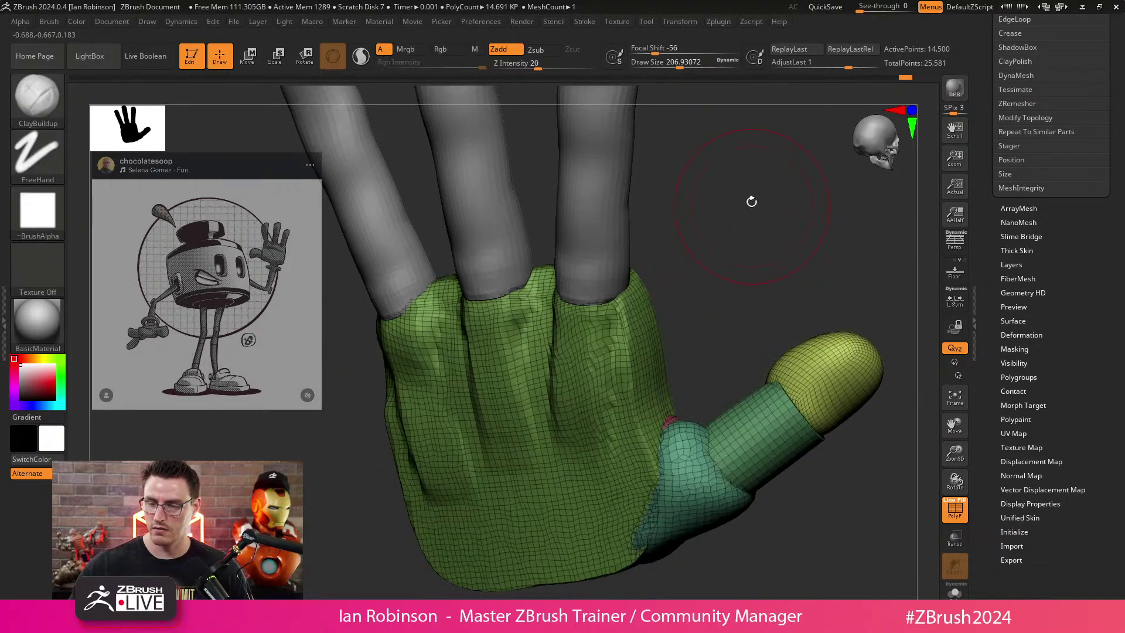
Smooth the tendon ridges on the back of the hand, then remesh the palm with DynaMesh.
left_click_drag(719, 216, 618, 297)
mouse_move(551, 411)
left_mouse_down("shift")
mouse_move(544, 434)
mouse_move(432, 377)
mouse_move(414, 529)
left_mouse_up("shift")
mouse_move(732, 246)
left_mouse_down()
mouse_move(759, 266)
mouse_move(465, 351)
mouse_move(576, 311)
left_mouse_up()
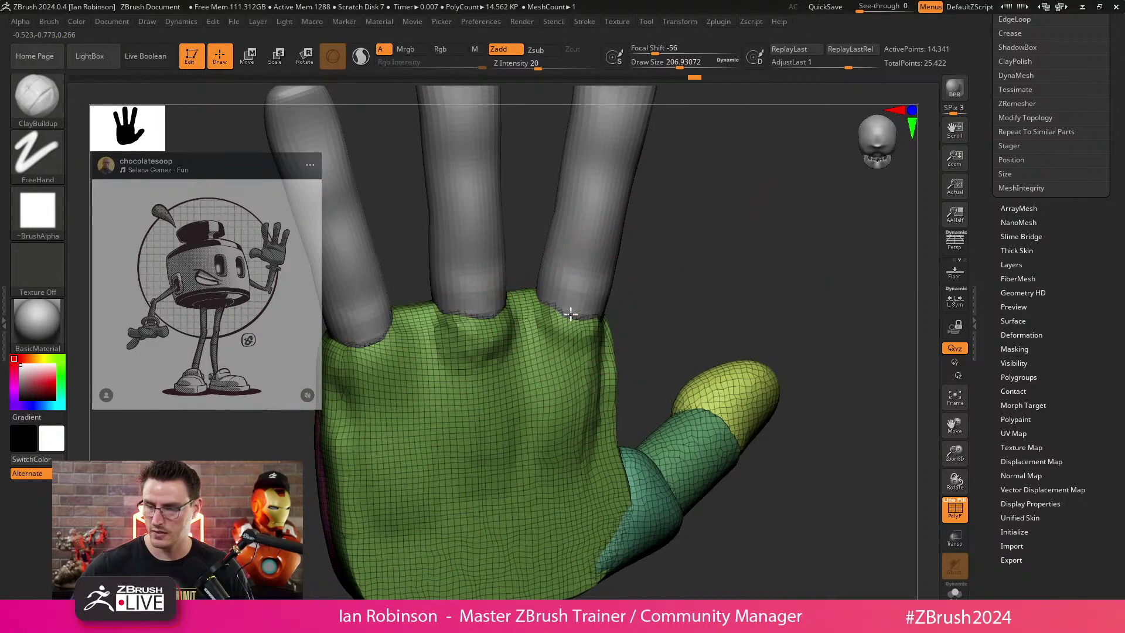
right_click_drag(557, 572, 553, 322)
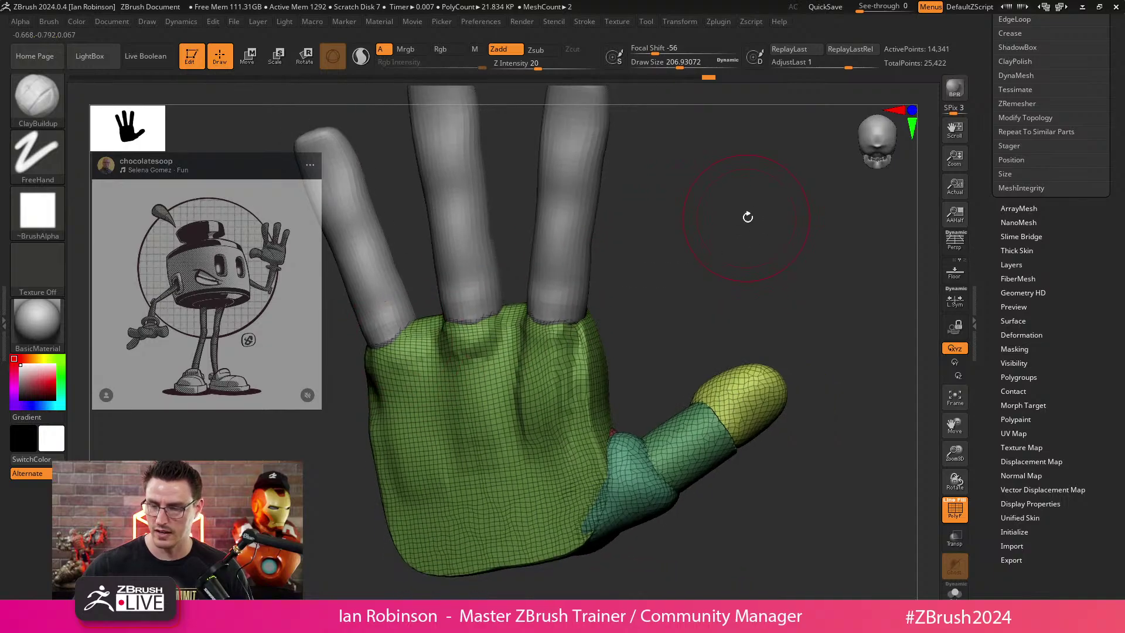
Adjust the palm's edge at the index finger base from the inner side of the hand with the Move brush.
left_click_drag(748, 216, 620, 430)
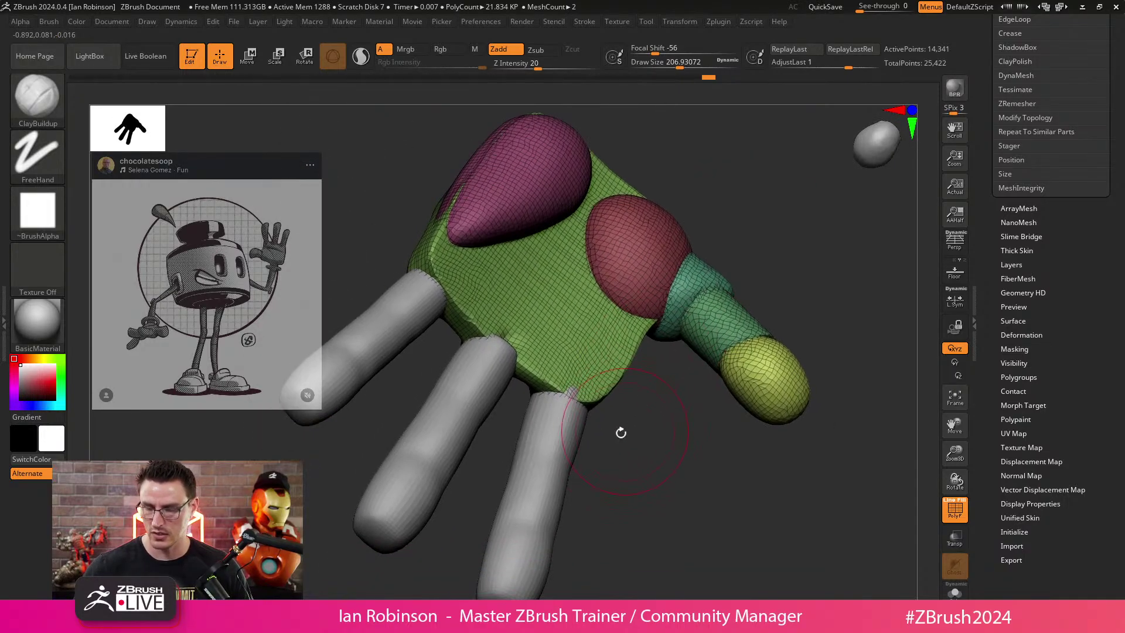
left_click_drag(621, 492, 582, 401)
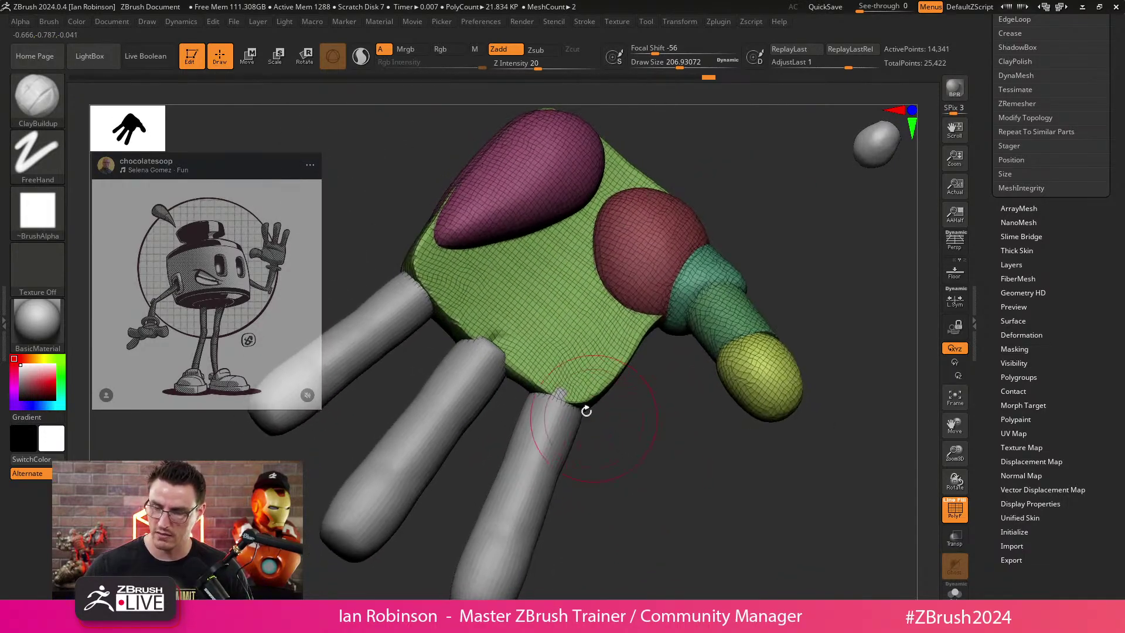
key("b")
key("m")
key("v")
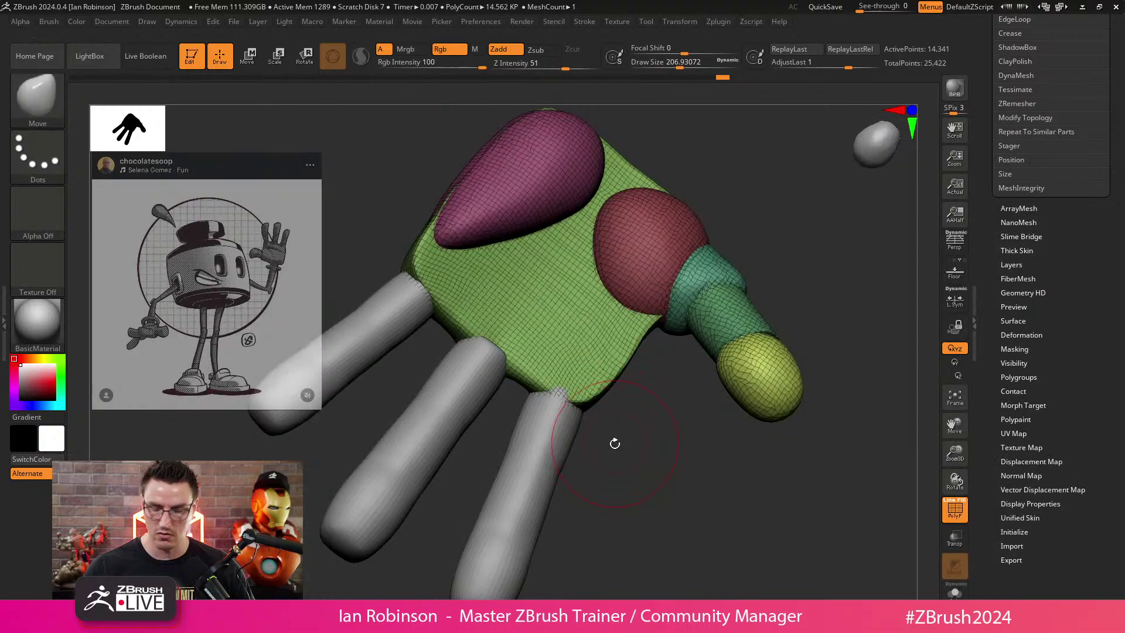
left_click_drag(613, 445, 538, 381)
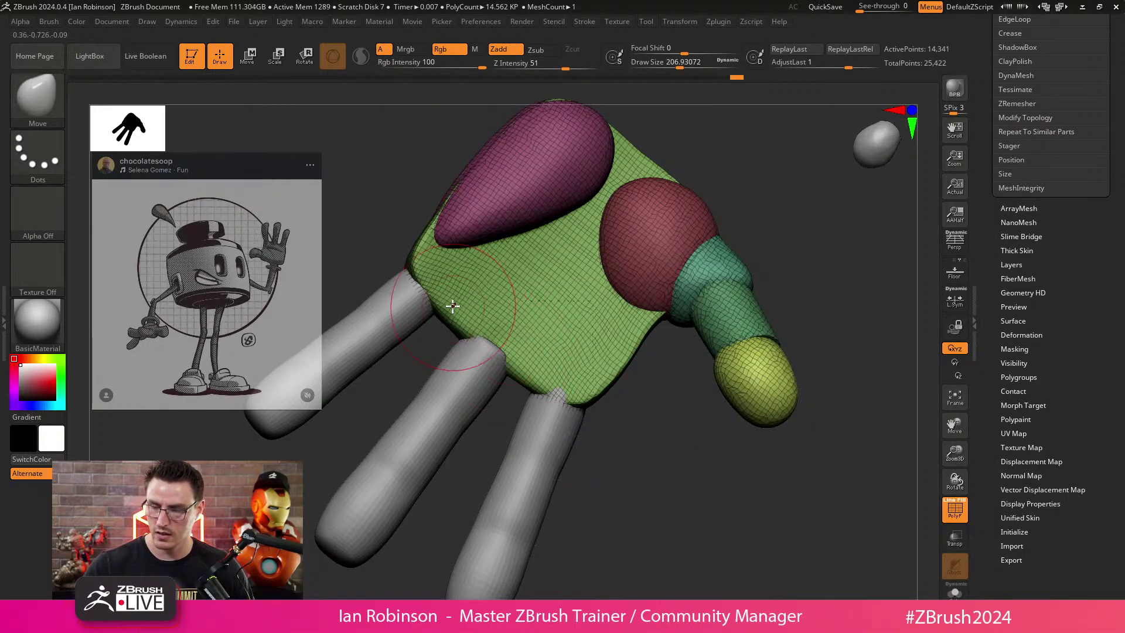
Add a raised pad across the inner palm beneath the finger bases with ClayBuildup and smooth it into the surface.
key("b")
key("c")
key("b")
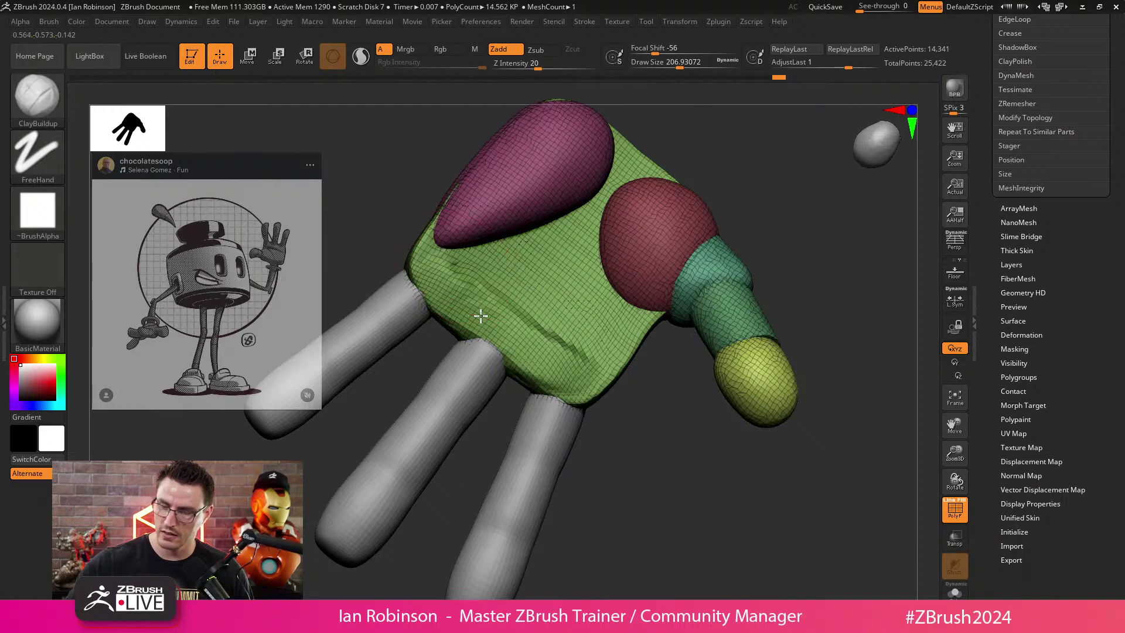
mouse_move(530, 339)
left_mouse_down()
mouse_move(573, 328)
mouse_move(592, 344)
mouse_move(537, 343)
left_mouse_up()
left_click_drag(486, 265, 565, 349, "shift")
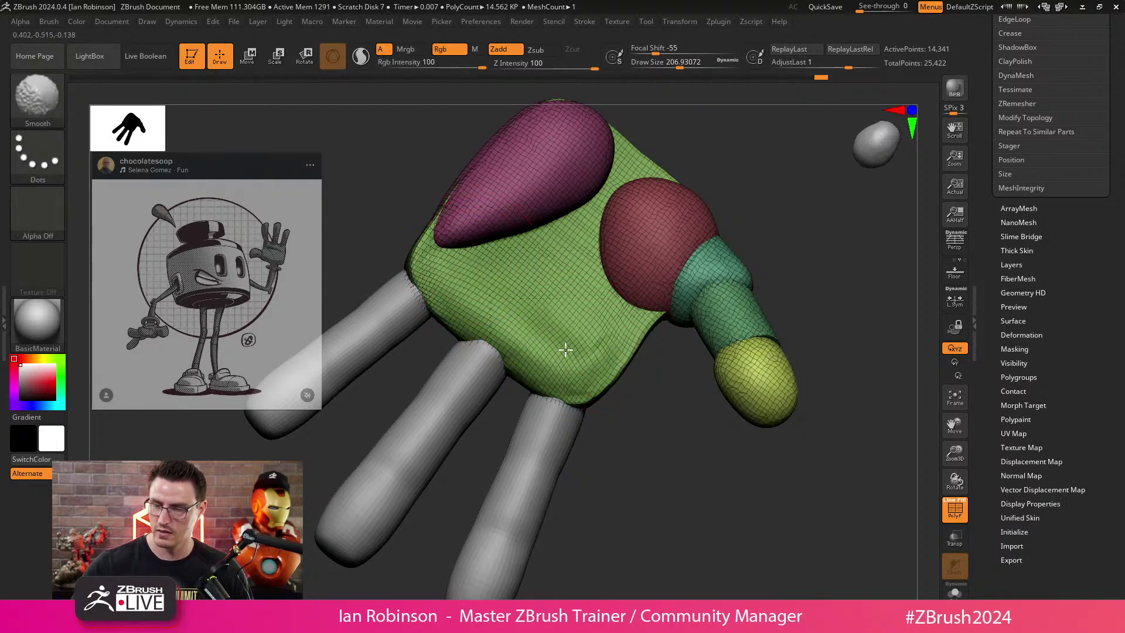
Soften the ridges on the back of the hand and the palm's edges with the Smooth brush, then update the palm's DynaMesh.
left_click_drag(652, 459, 672, 290)
left_click_drag(624, 554, 613, 446)
mouse_move(588, 278)
left_mouse_down("shift")
mouse_move(568, 250)
mouse_move(567, 331)
left_mouse_up("shift")
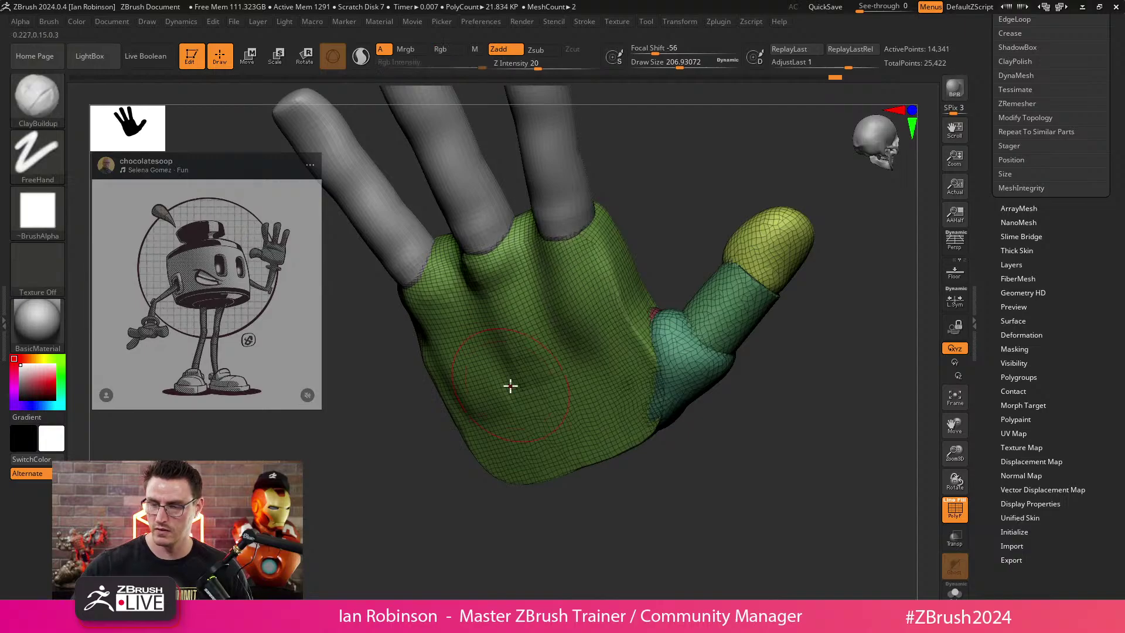
left_click_drag(486, 480, 512, 451)
left_click_drag(504, 352, 467, 273, "shift")
mouse_move(586, 498)
left_mouse_down()
mouse_move(638, 482)
mouse_move(680, 404)
mouse_move(688, 314)
mouse_move(645, 296)
left_mouse_up()
mouse_move(494, 295)
left_mouse_down("shift")
mouse_move(490, 309)
mouse_move(478, 275)
left_mouse_up("shift")
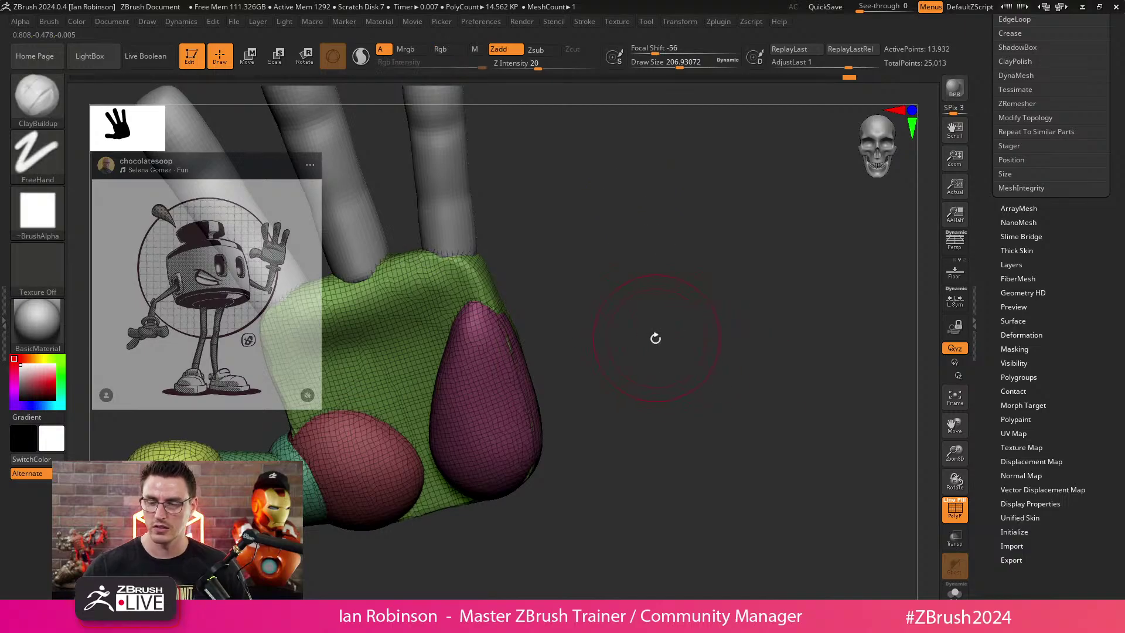
left_click_drag(656, 337, 505, 369)
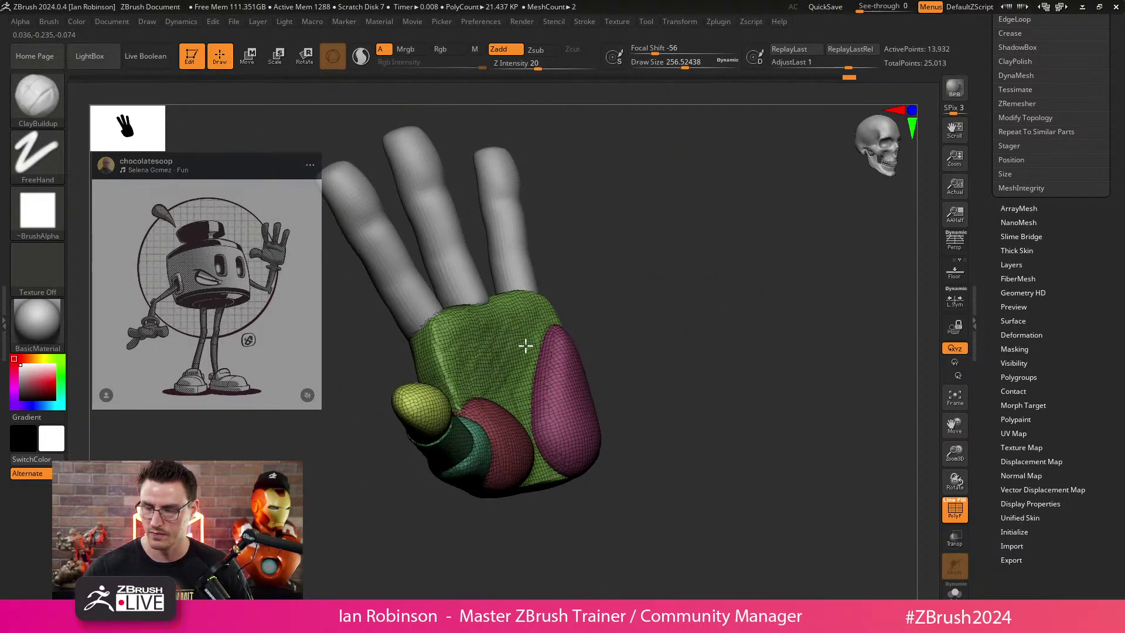
left_click_drag(621, 293, 722, 248)
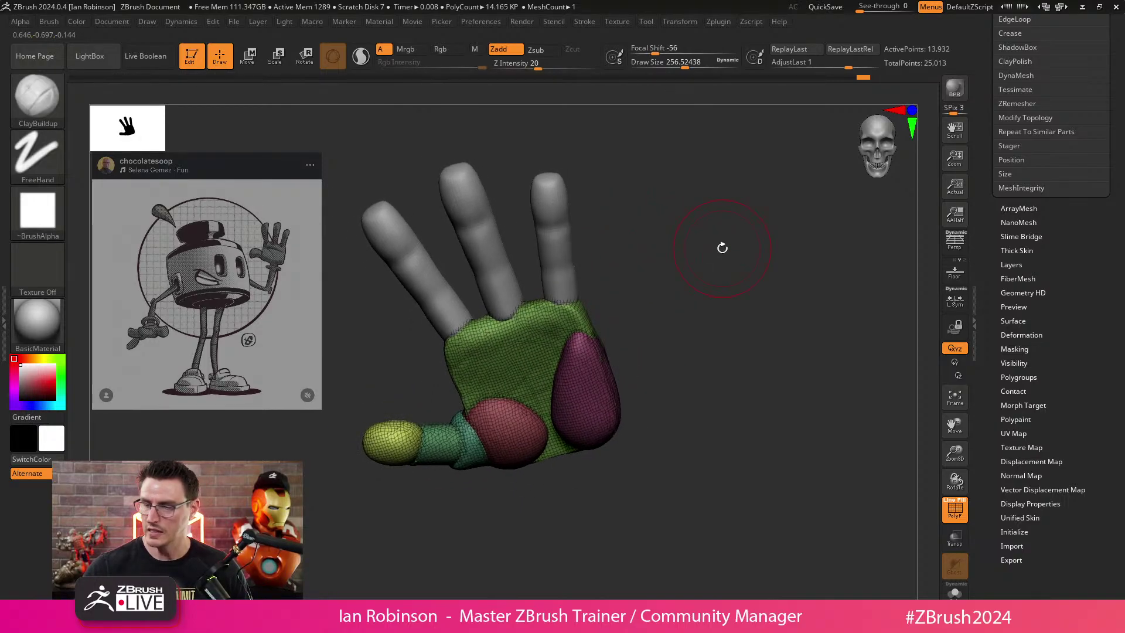
Merge the fingers subtool PM3D_Sphere3D_2 down with the palm subtool PM3D_Sphere3D_3.
left_click_drag(1118, 117, 1075, 171)
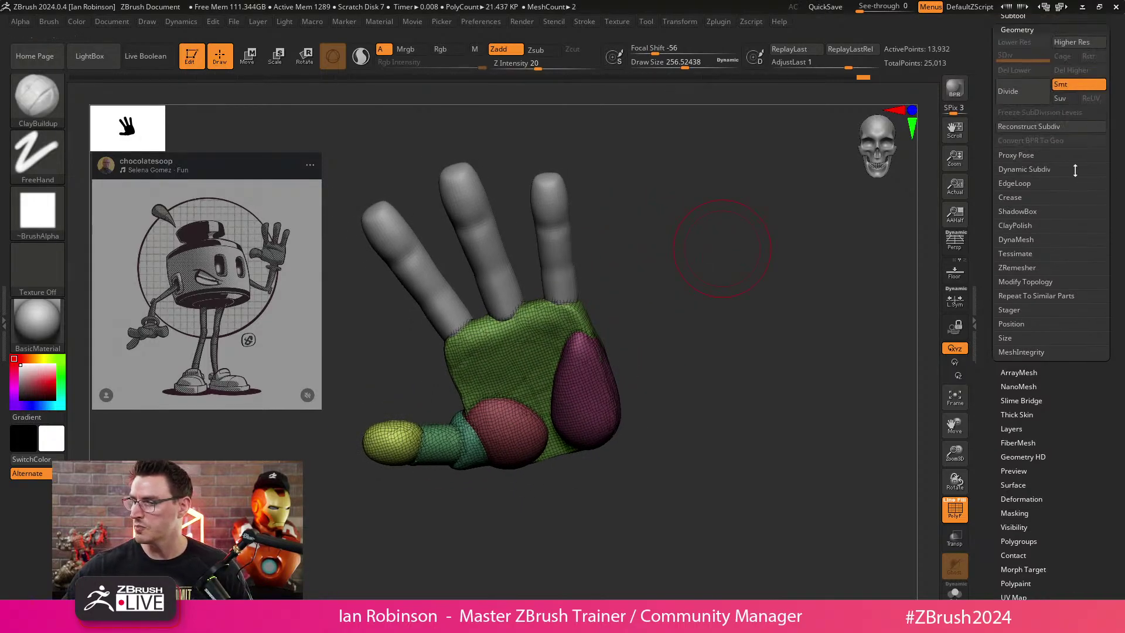
left_click(1020, 16)
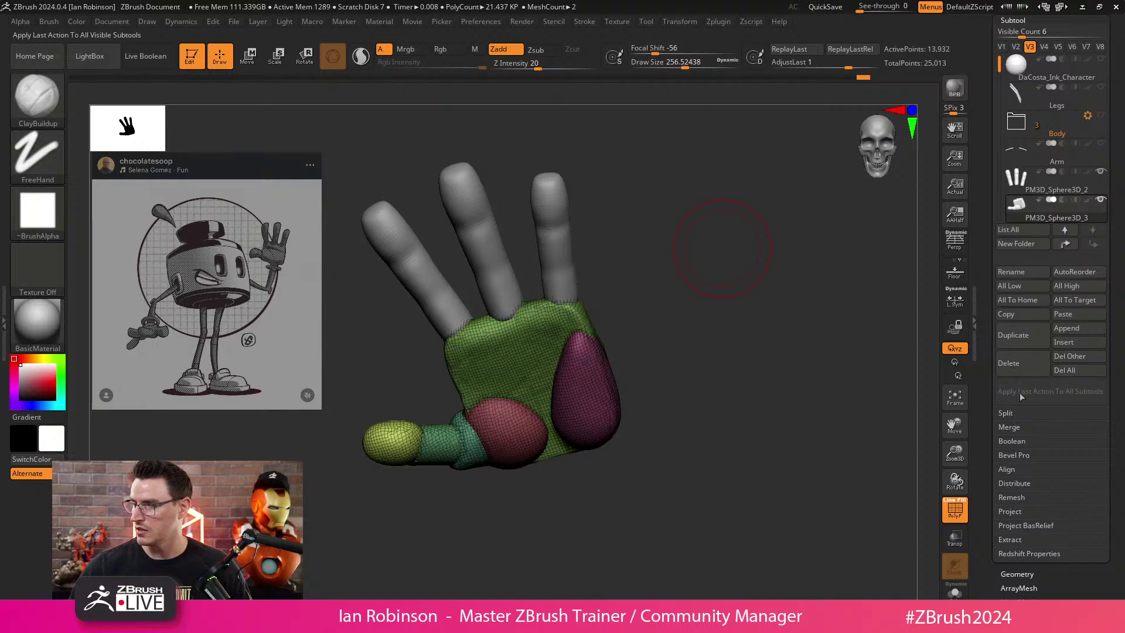
left_click(1035, 190)
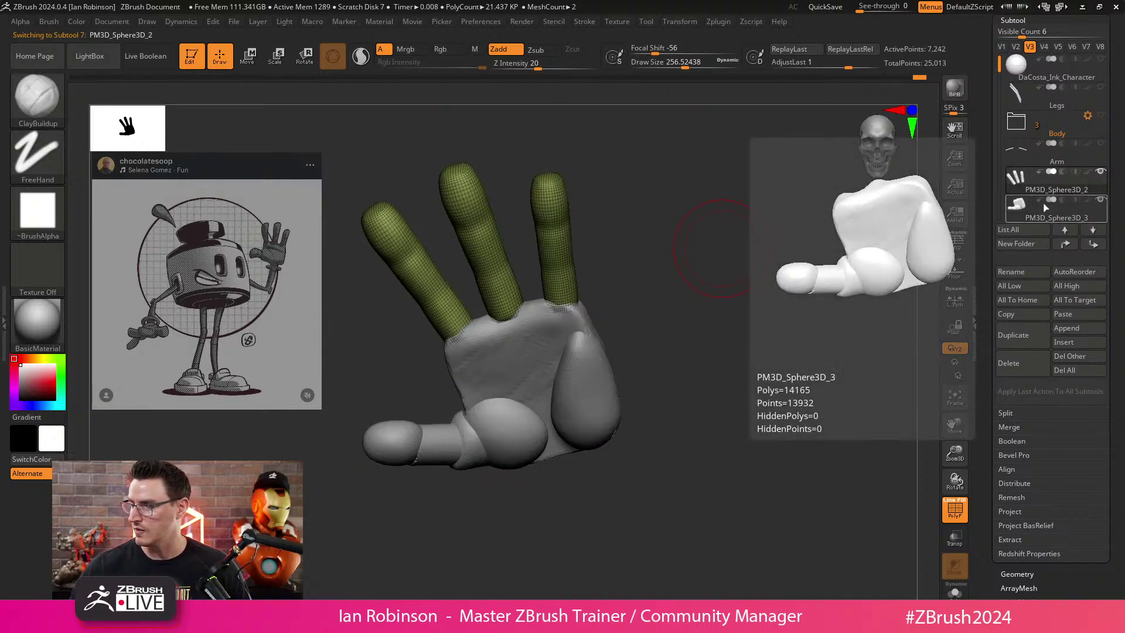
left_click(1018, 427)
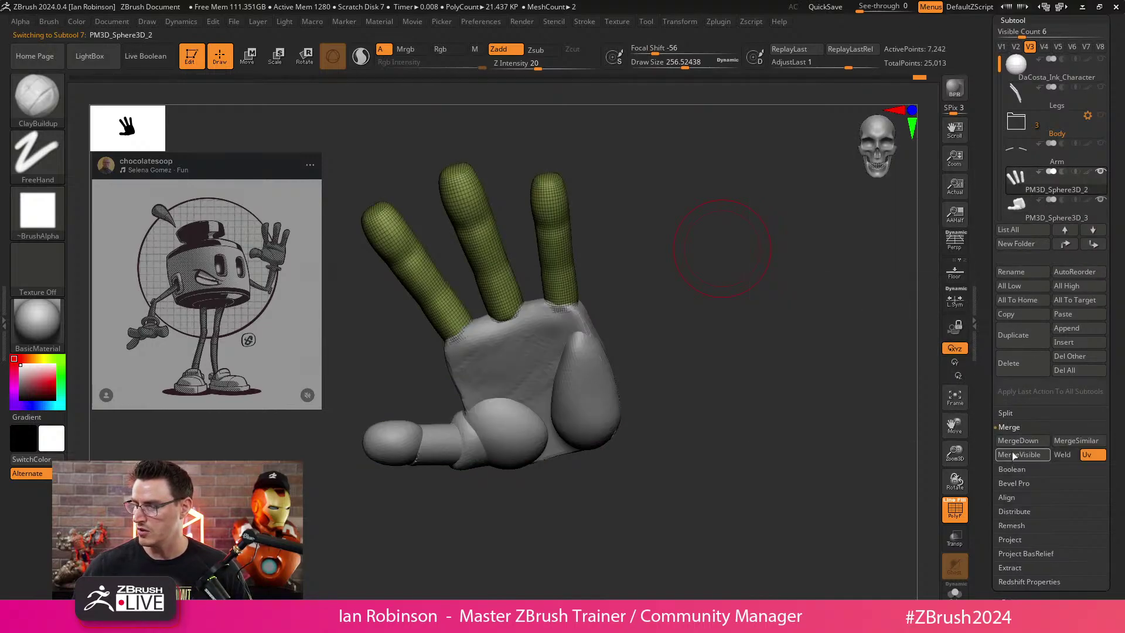
left_click(1018, 440)
left_click(846, 465)
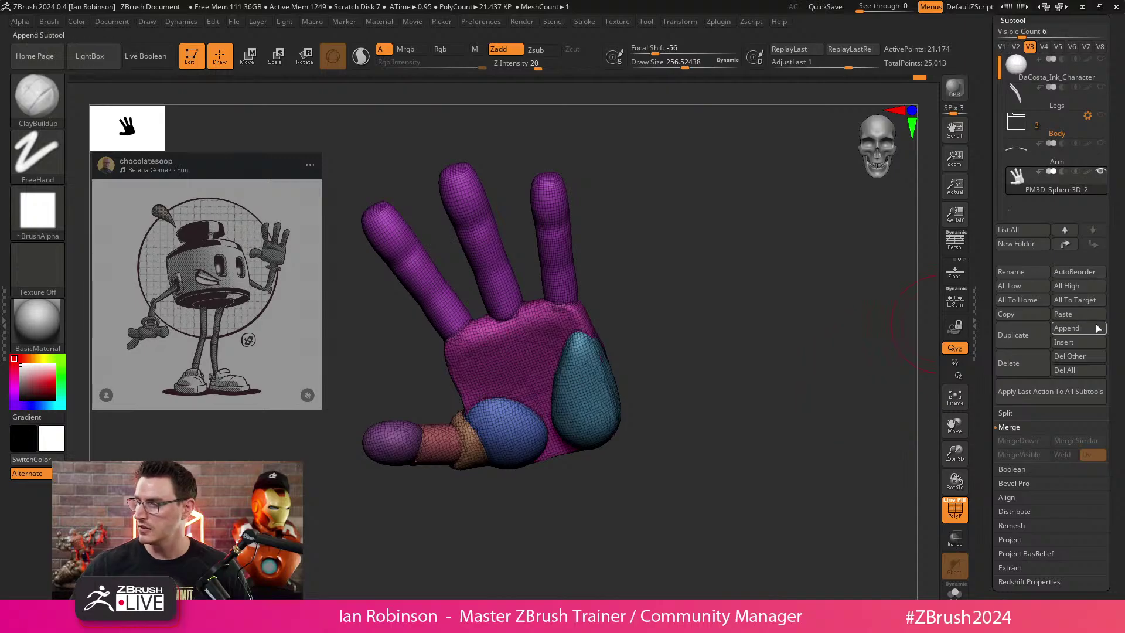
Assign automatic polygroups to the separate pieces of the merged hand and remesh it with DynaMesh.
scroll(1024, 483, "down", 5)
key("shift")
left_click(1018, 479)
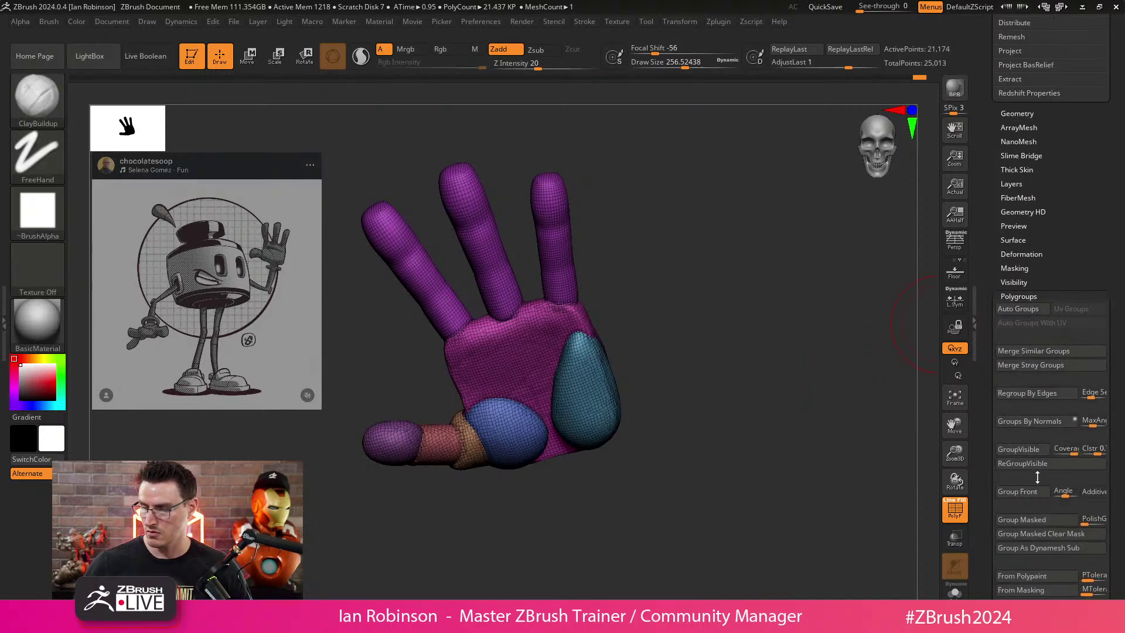
left_click(1017, 308)
mouse_move(703, 353)
left_mouse_down("ctrl")
mouse_move(753, 546)
mouse_move(701, 380)
mouse_move(666, 481)
mouse_move(694, 431)
mouse_move(675, 517)
mouse_move(680, 451)
mouse_move(667, 421)
mouse_move(527, 377)
mouse_move(635, 311)
mouse_move(733, 357)
mouse_move(514, 299)
mouse_move(740, 217)
mouse_move(766, 322)
mouse_move(801, 334)
mouse_move(729, 299)
mouse_move(744, 266)
left_mouse_up("ctrl")
Mask everything except the index finger and adjust its contour with the Move brush at a draw size of about 257.
left_click(539, 250, "ctrl+shift")
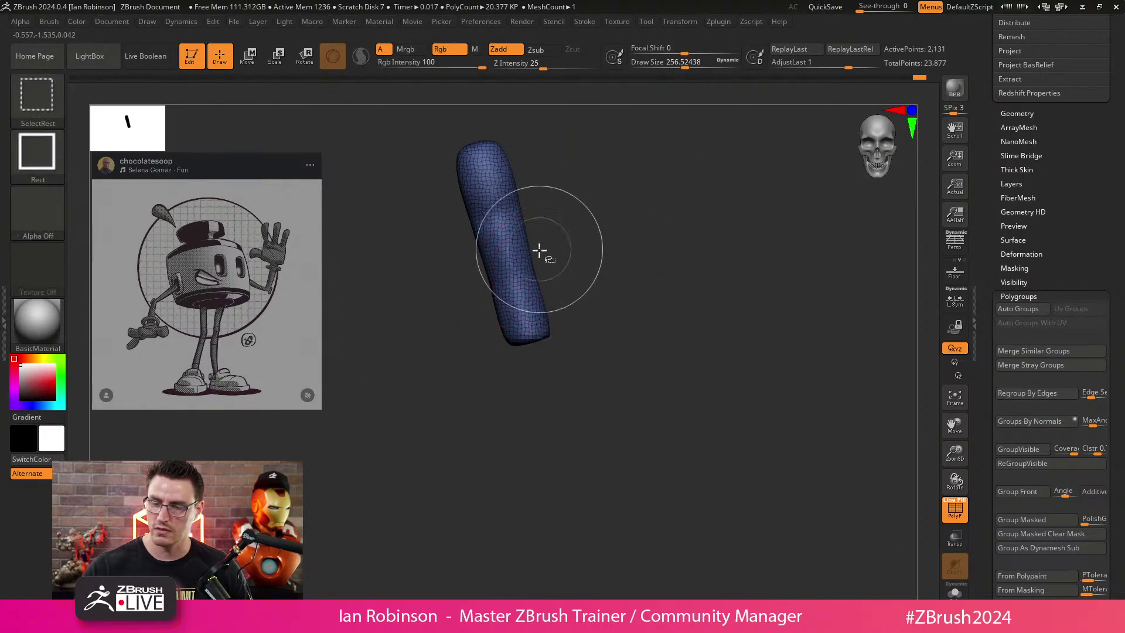
left_click(439, 309, "ctrl+shift")
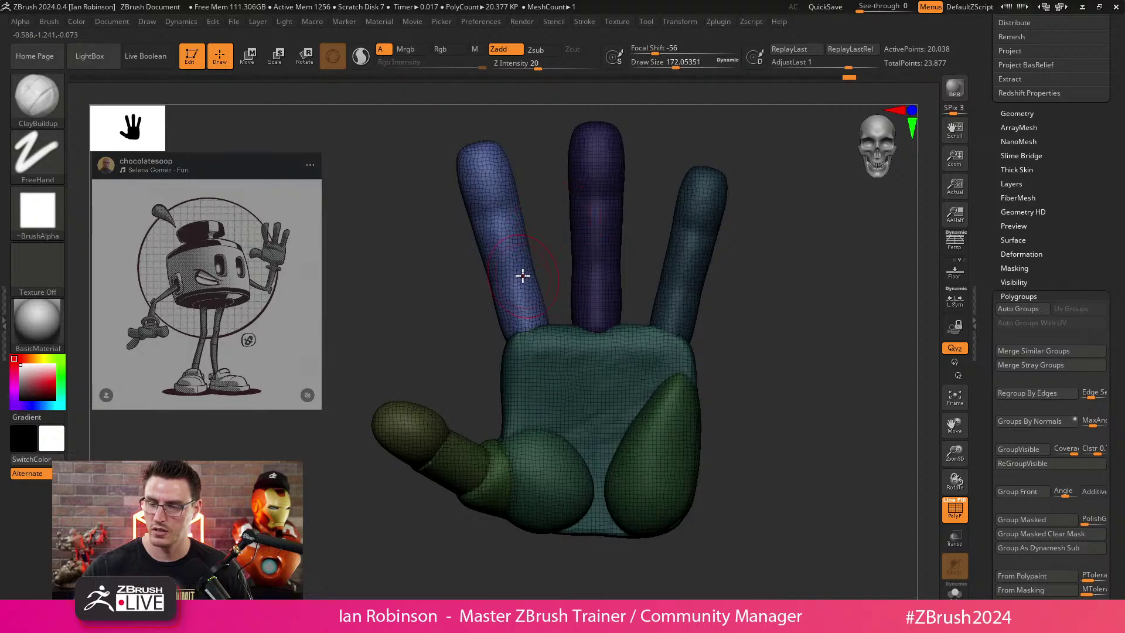
key("b")
key("m")
key("v")
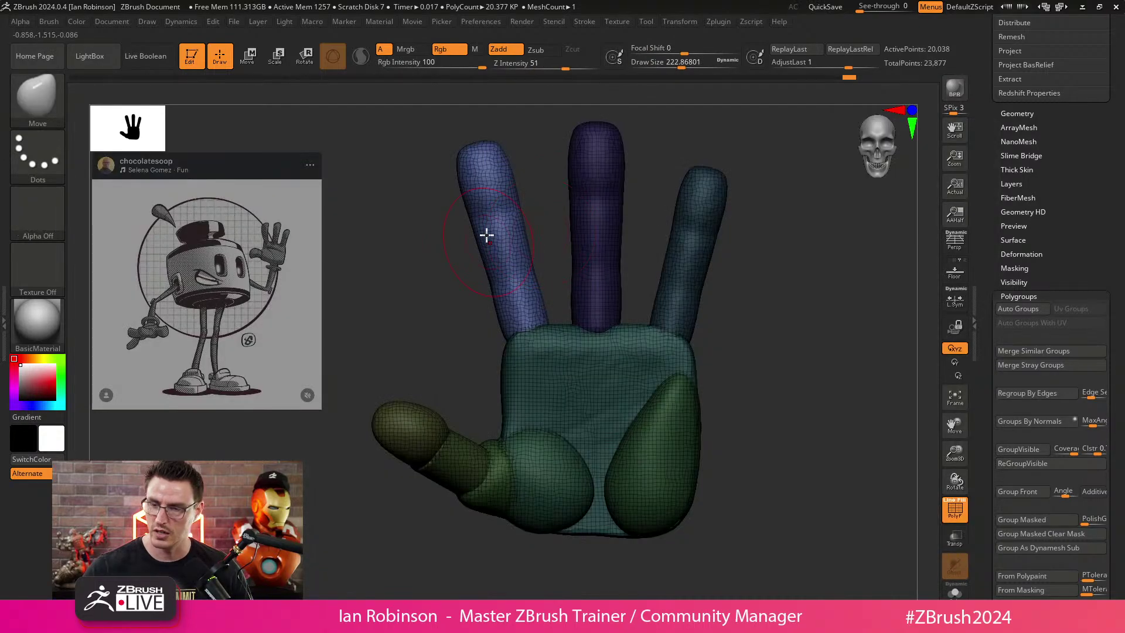
key("s")
left_click_drag(469, 195, 472, 197)
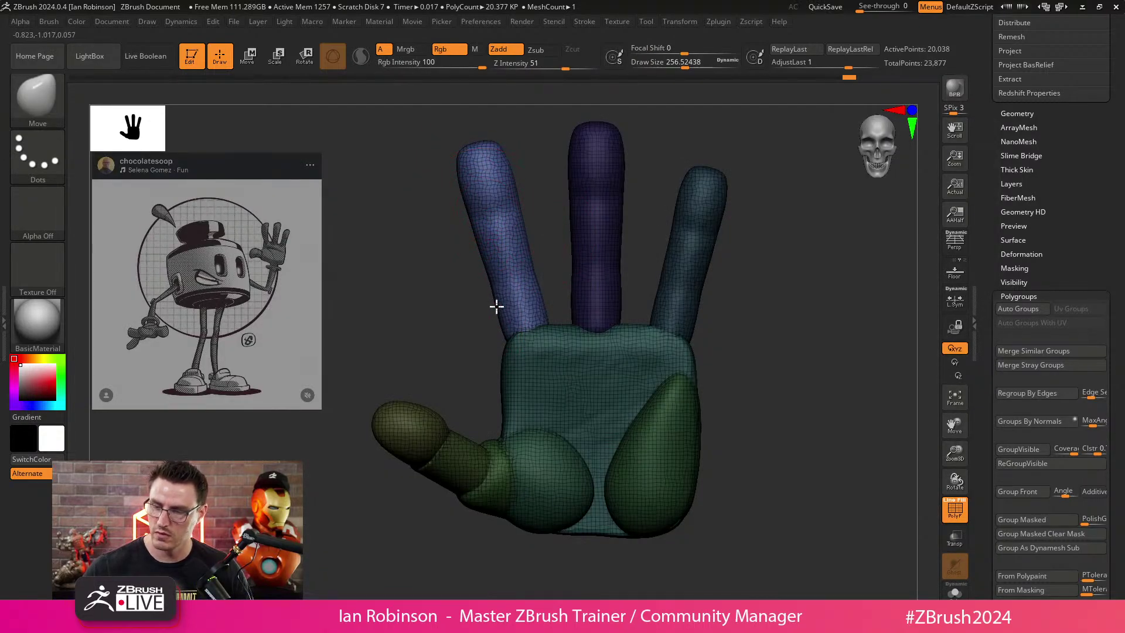
Centre the transform gizmo on the index finger, then rescale and reposition the finger on its palm base.
key("e")
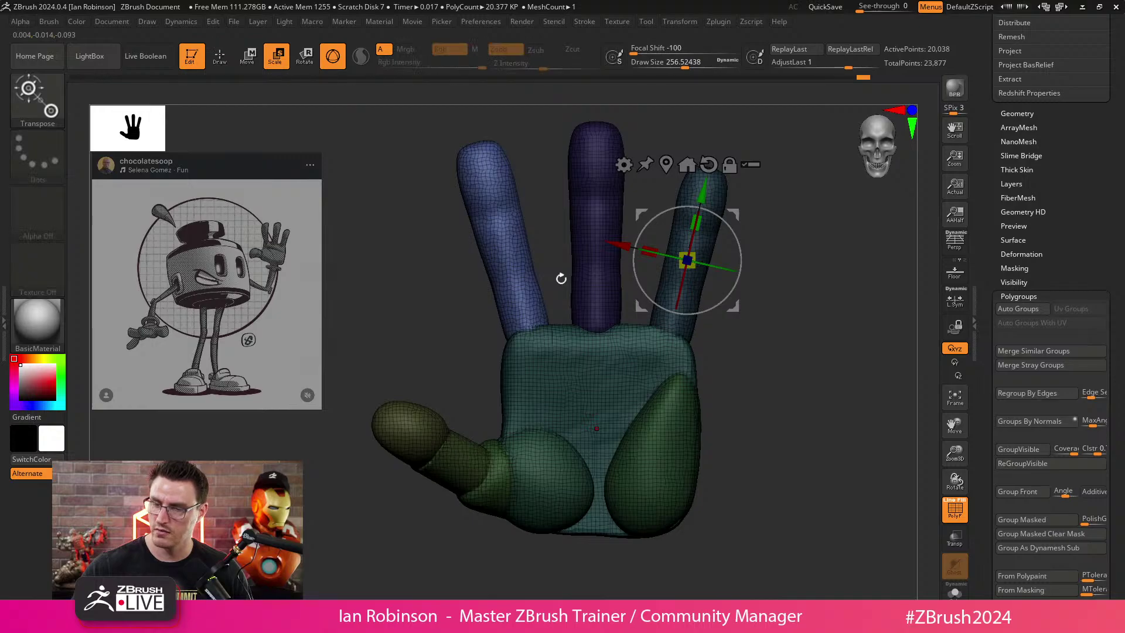
left_click(509, 245, "alt")
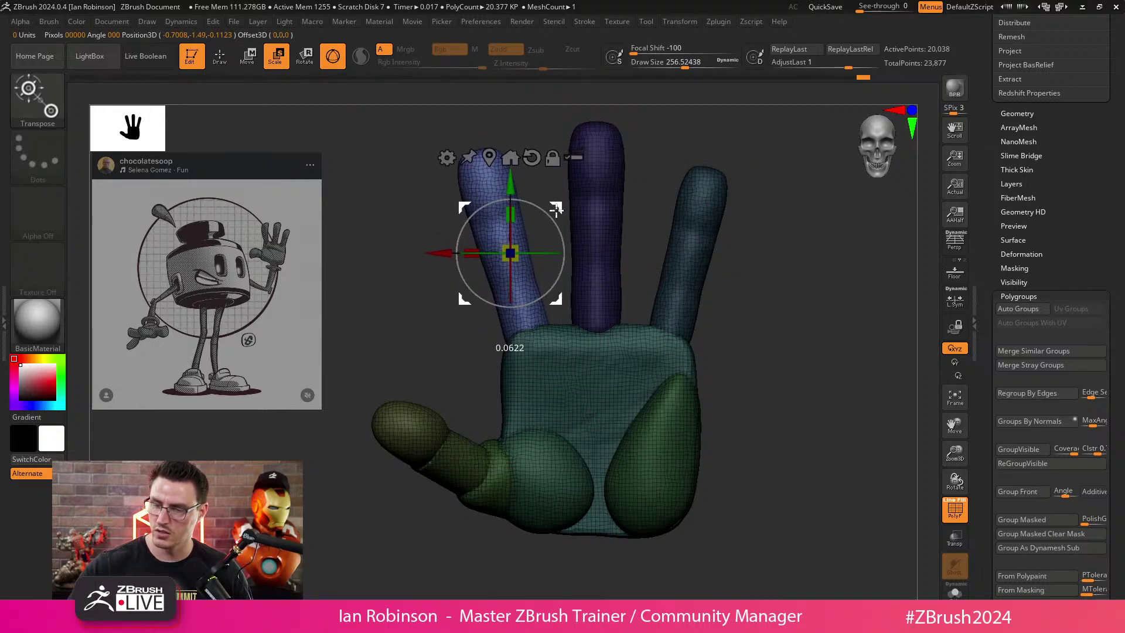
key("q")
left_click_drag(787, 284, 763, 261)
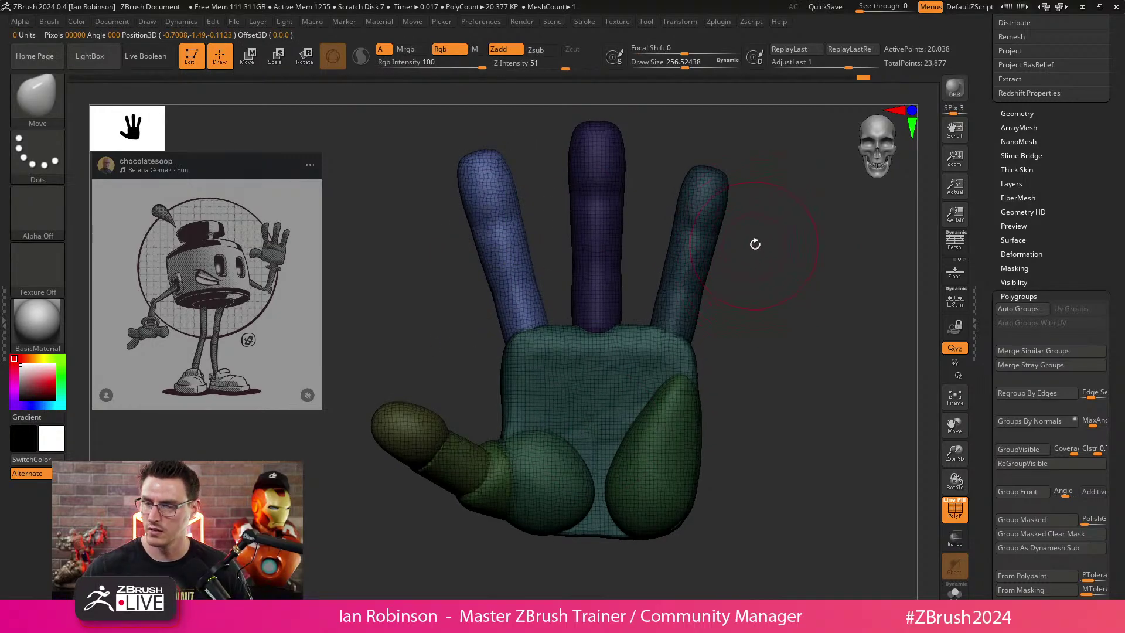
key("w")
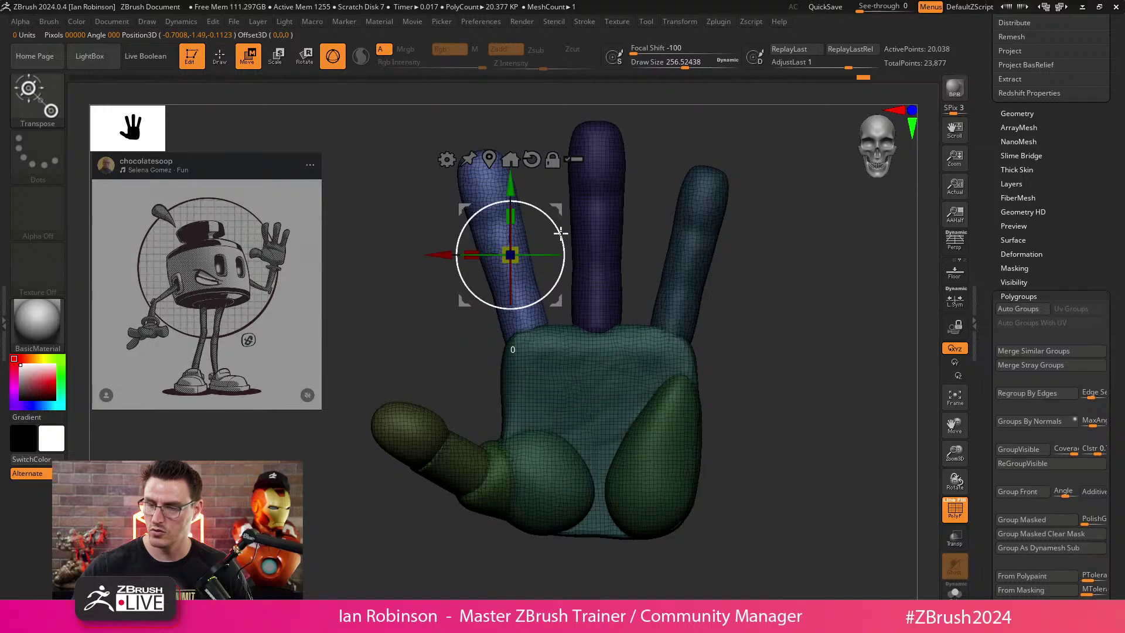
left_click_drag(560, 233, 555, 202)
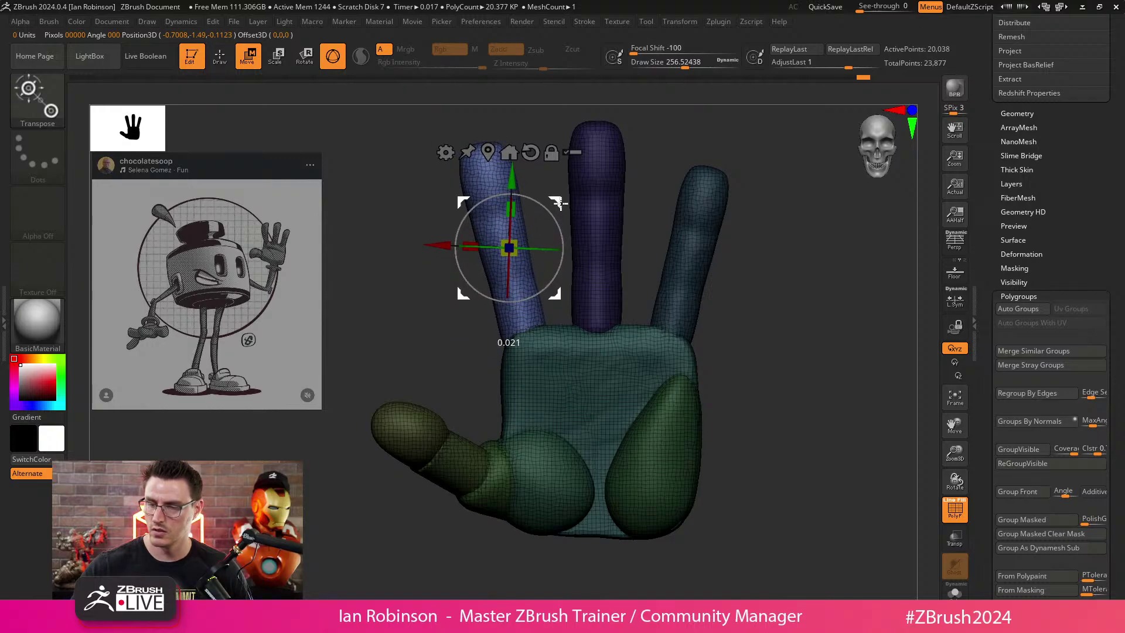
left_click(527, 226)
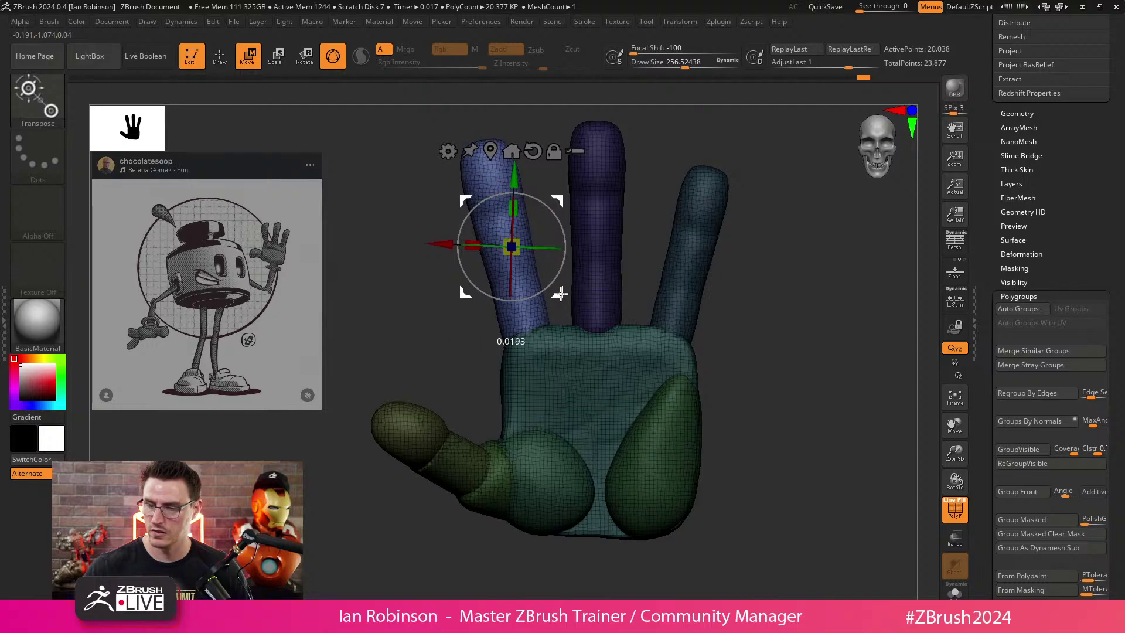
key("q")
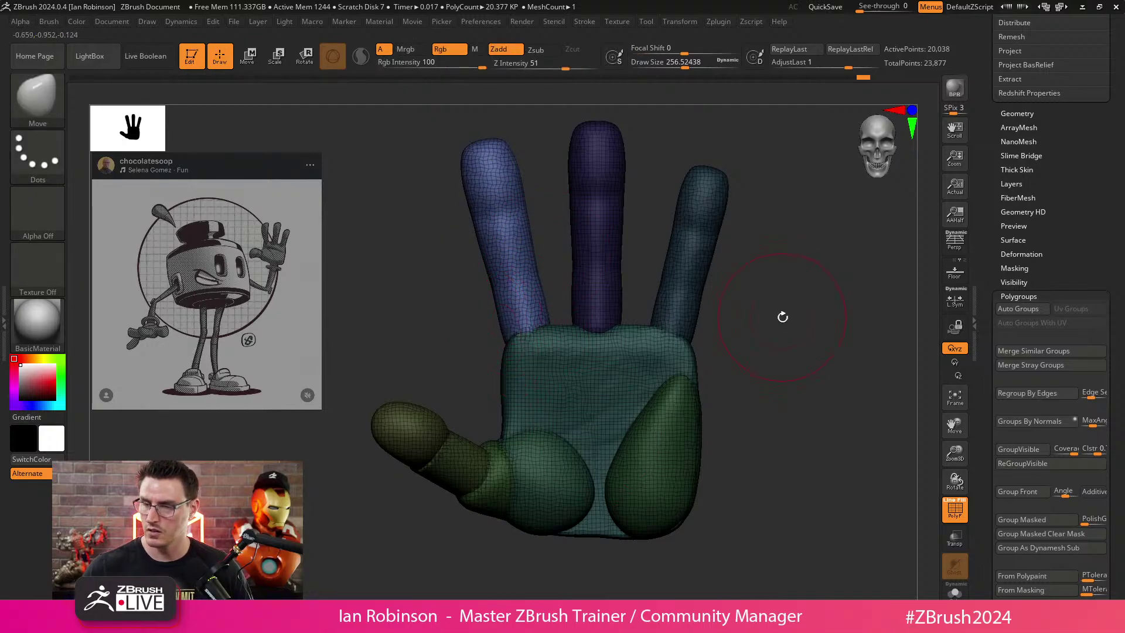
Create a new subtool folder named Hand containing the merged hand subtool.
left_click_drag(783, 317, 748, 320)
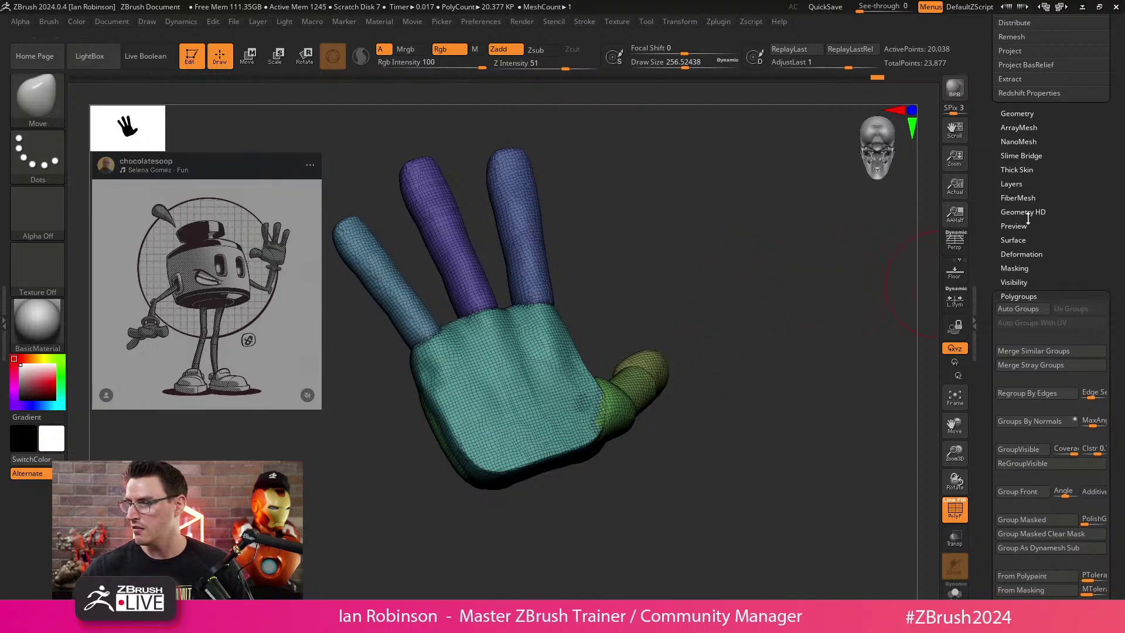
scroll(1118, 206, "up", 5)
left_click_drag(1118, 206, 1116, 420)
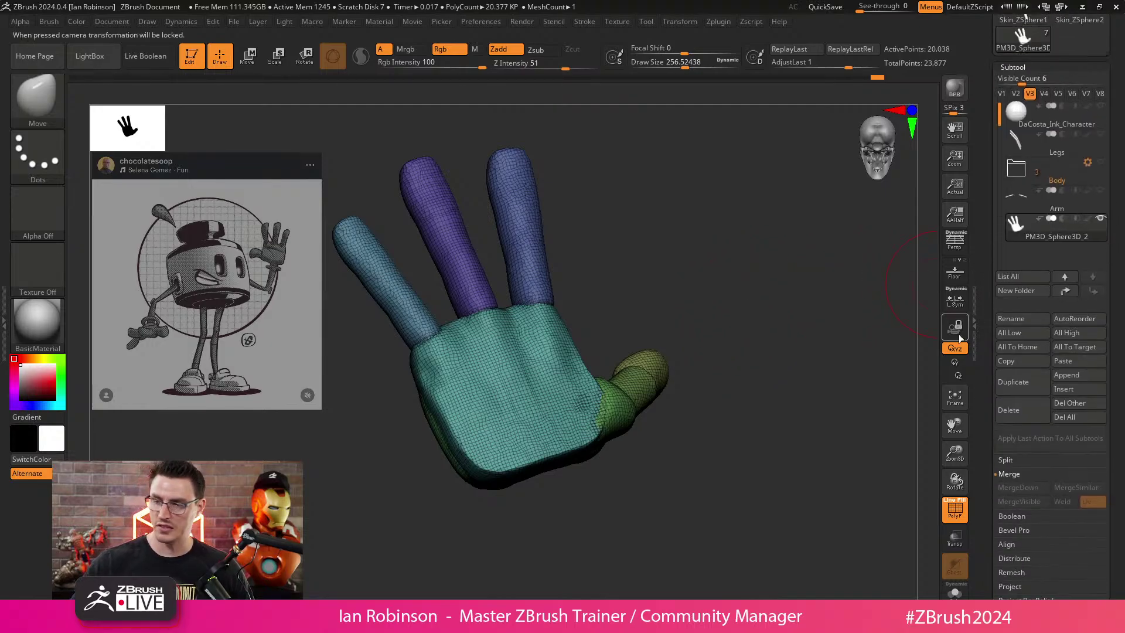
key("ctrl+shift+f")
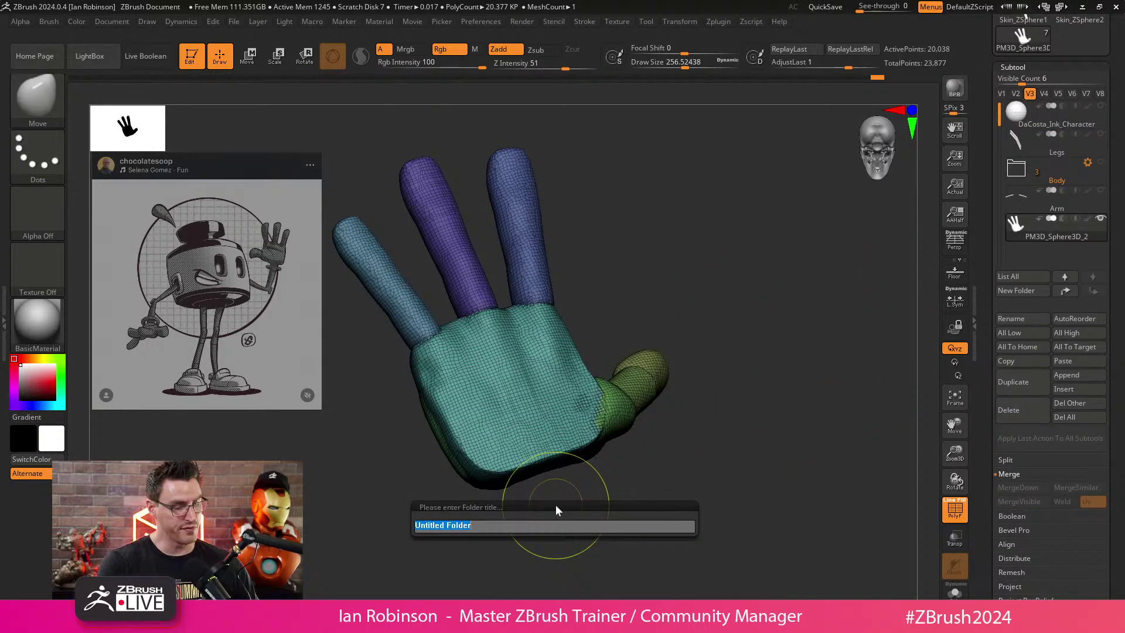
type("hAND")
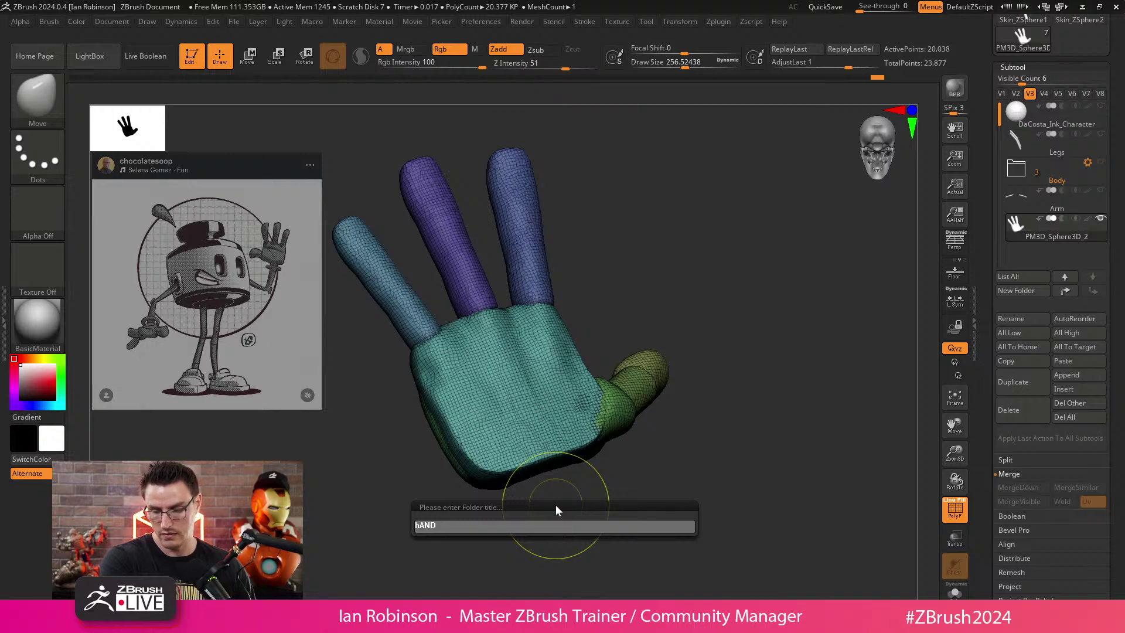
key("BackSpace")
key("BackSpace")
key("BackSpace")
key("BackSpace")
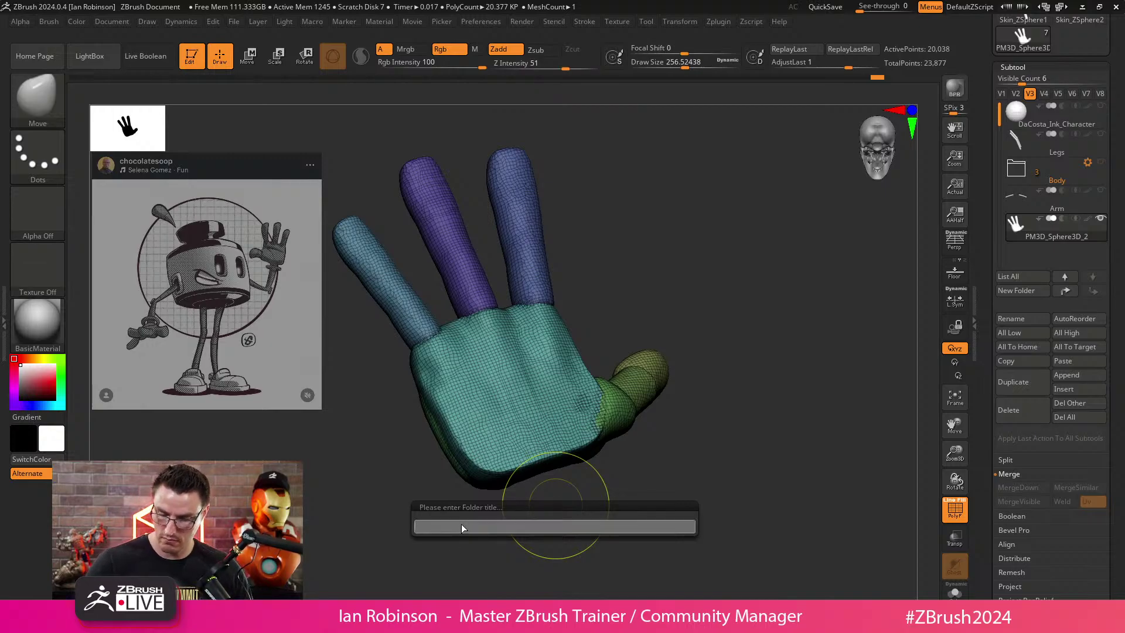
type("Hand")
key("Return")
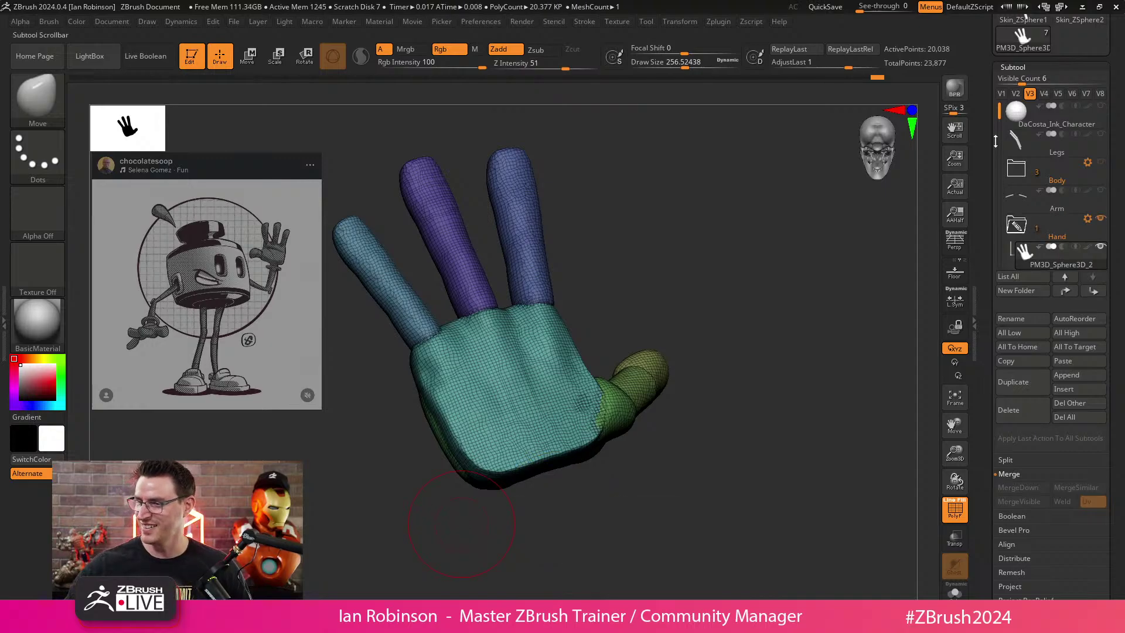
Rename the PM3D_Sphere3D_2 hand subtool as BlkOut_Hand.
left_click_drag(999, 110, 1000, 129)
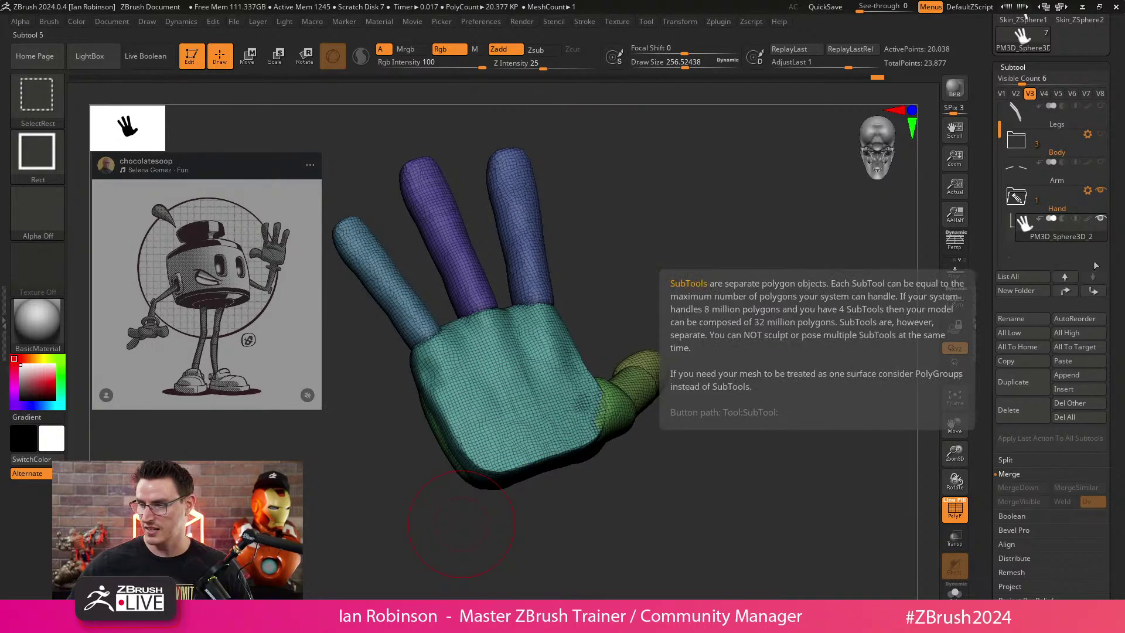
left_click(1081, 219)
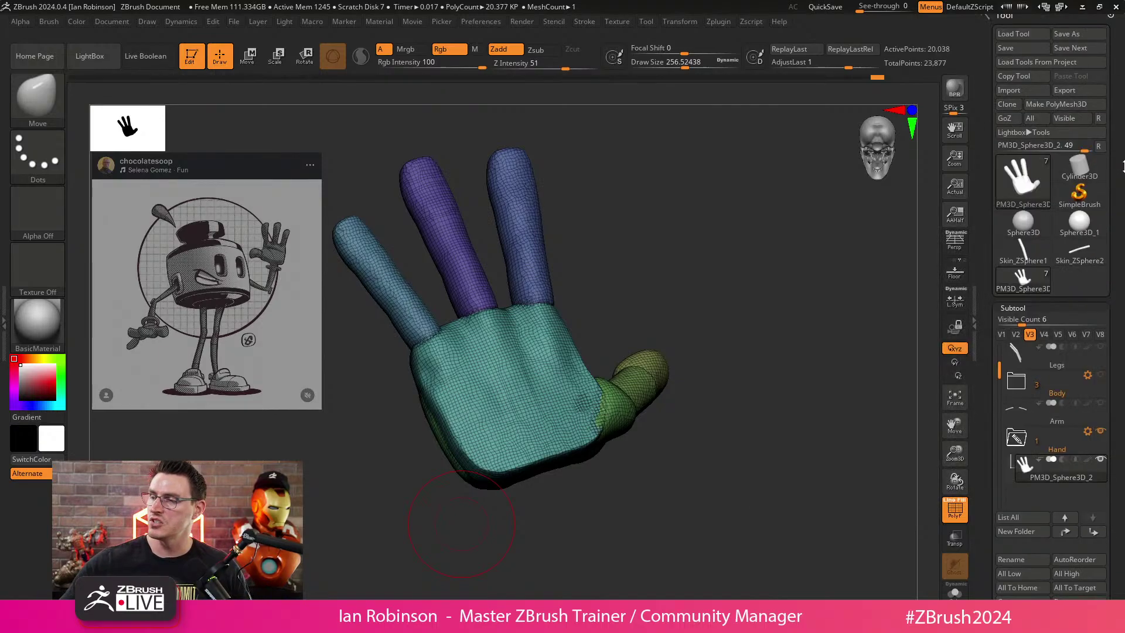
scroll(1025, 117, "up", 5)
left_click(1021, 54)
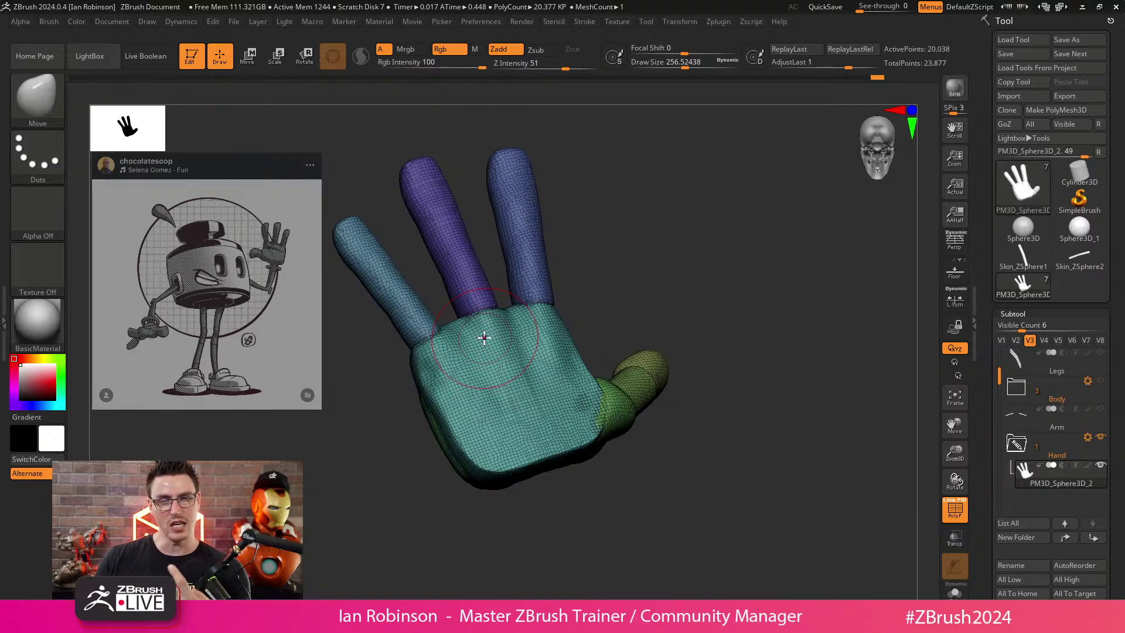
left_click(1024, 560)
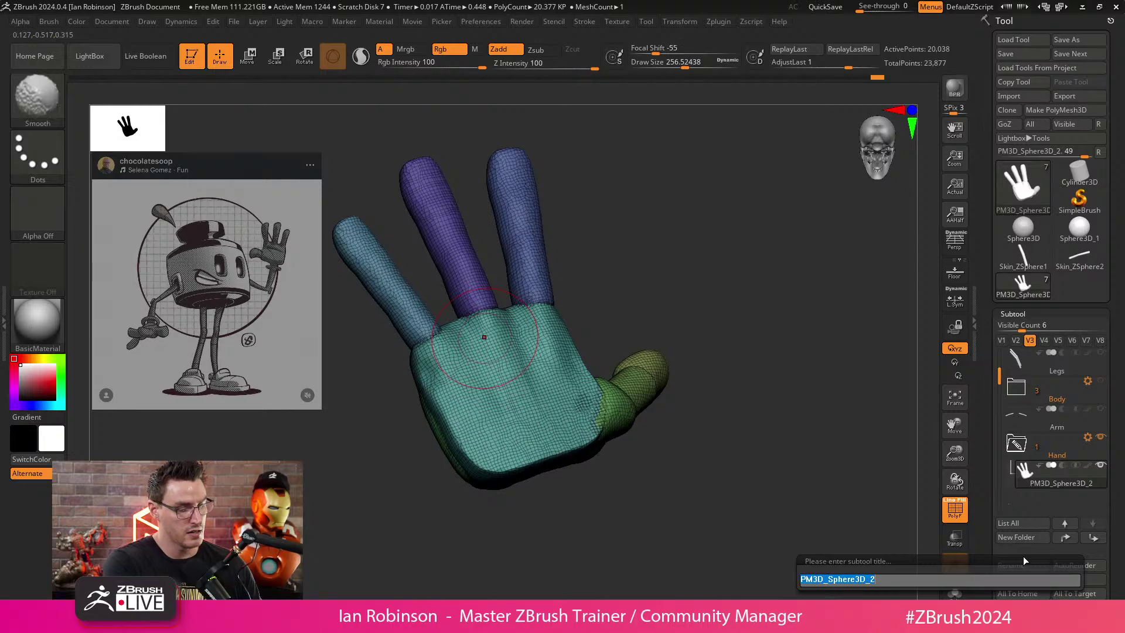
type("BlkOut")
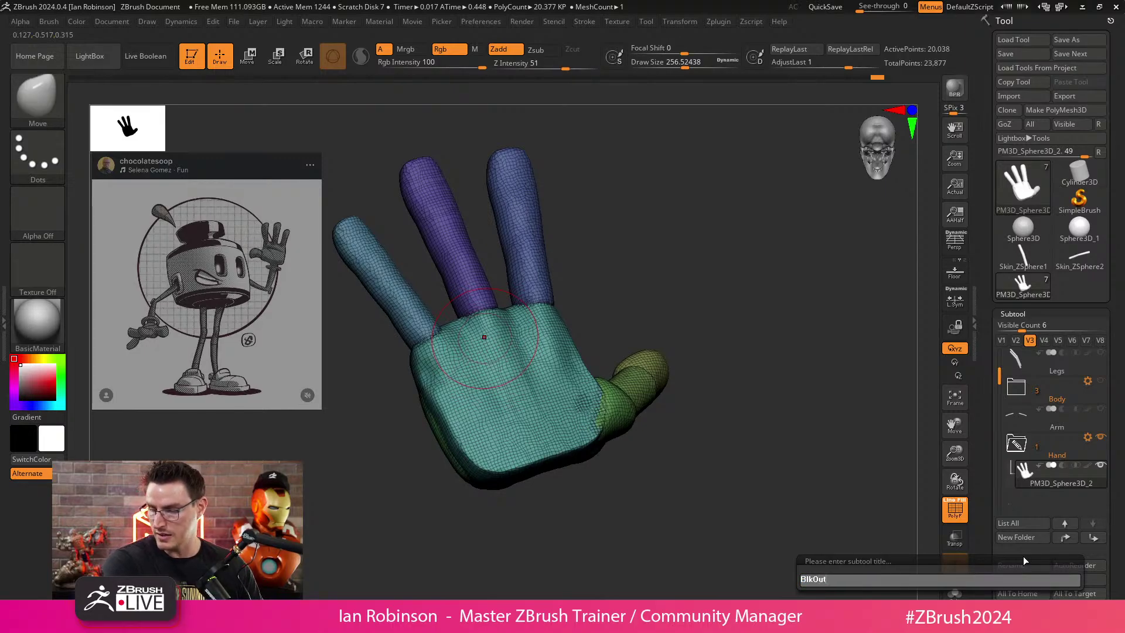
type("_Hand")
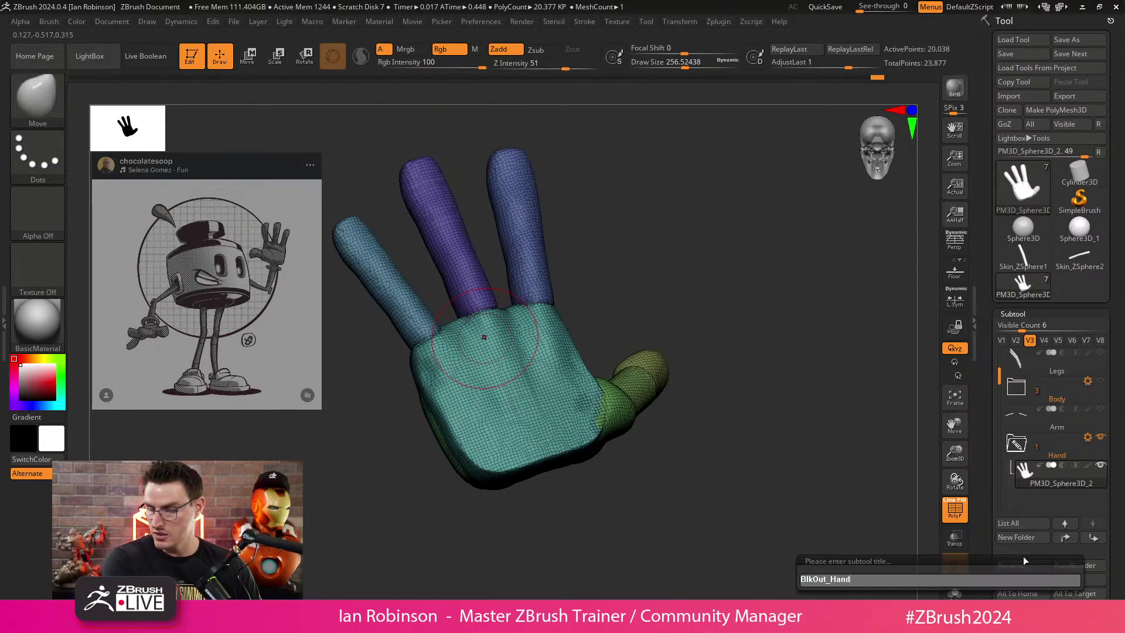
key("Return")
Duplicate the BlkOut_Hand subtool, put the copy into the Hand folder and rename it Hands.
key("ctrl+shift")
key("ctrl+shift+d")
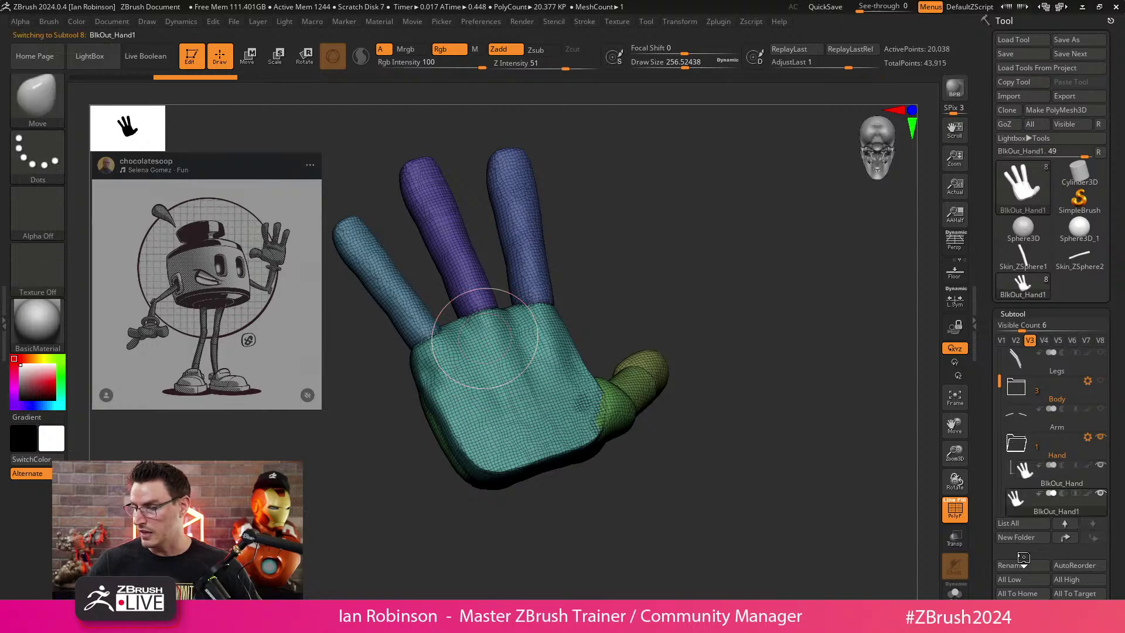
left_click(1066, 537)
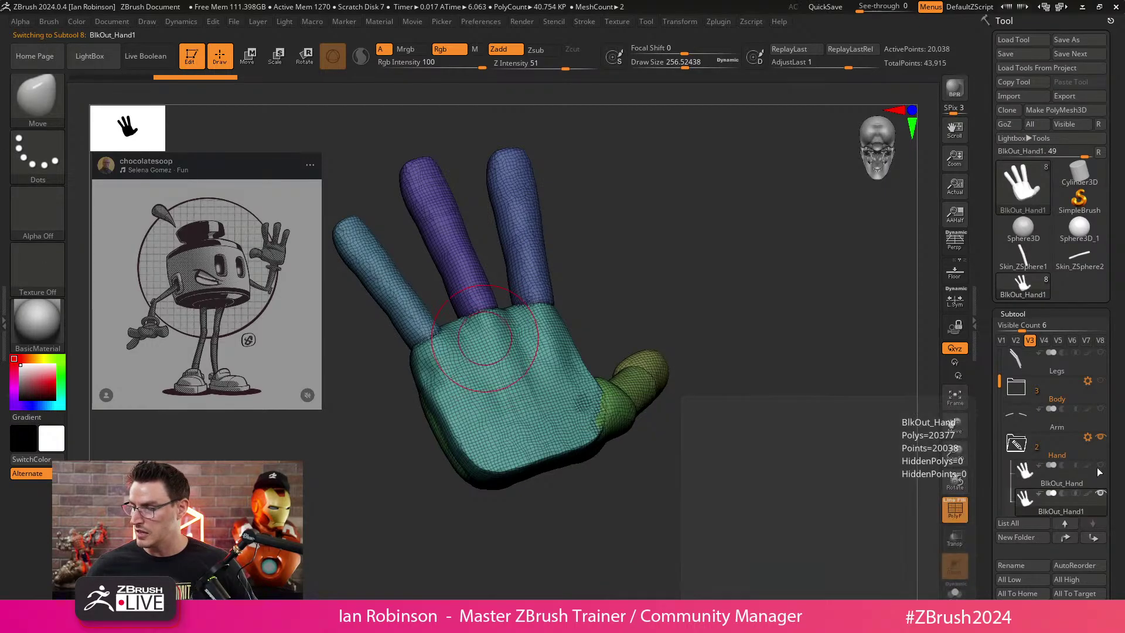
left_click(1021, 566)
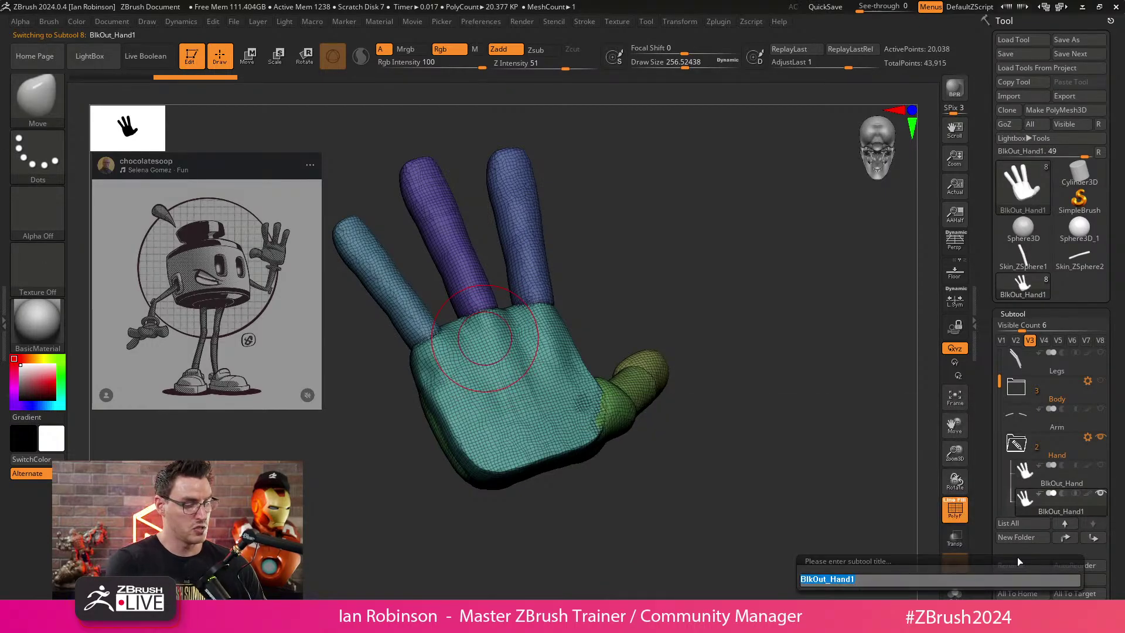
type("Hands")
key("Return")
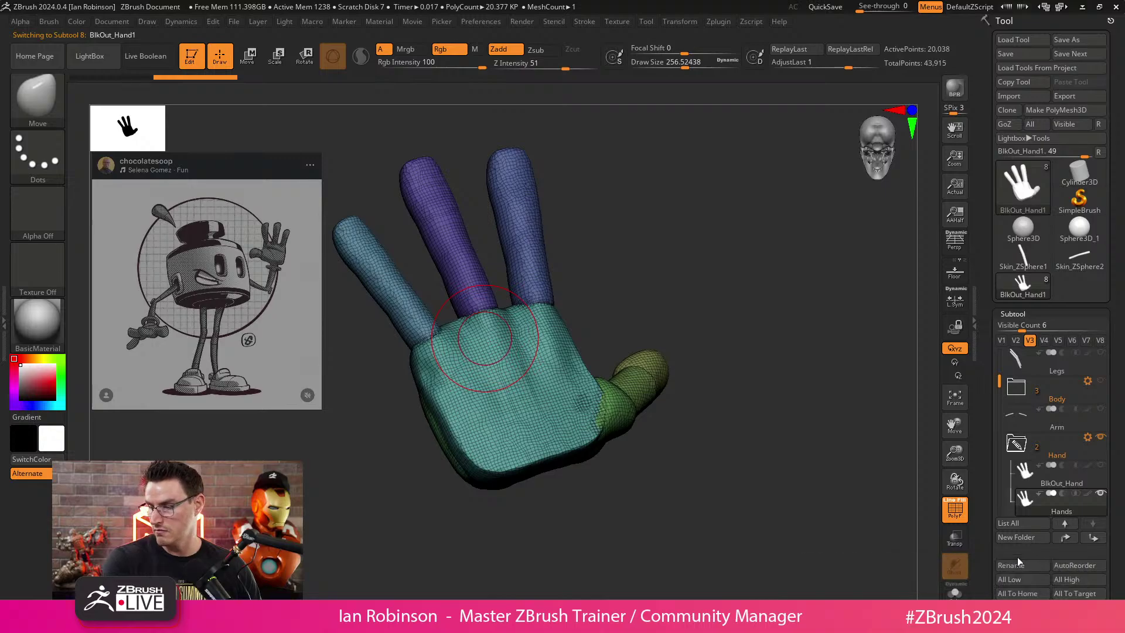
Remesh the Hands subtool with DynaMesh at a resolution of 128.
mouse_move(692, 480)
left_mouse_down()
mouse_move(763, 402)
mouse_move(577, 395)
mouse_move(696, 421)
mouse_move(740, 399)
mouse_move(697, 384)
left_mouse_up()
left_click_drag(592, 345, 747, 402)
left_click(1031, 314)
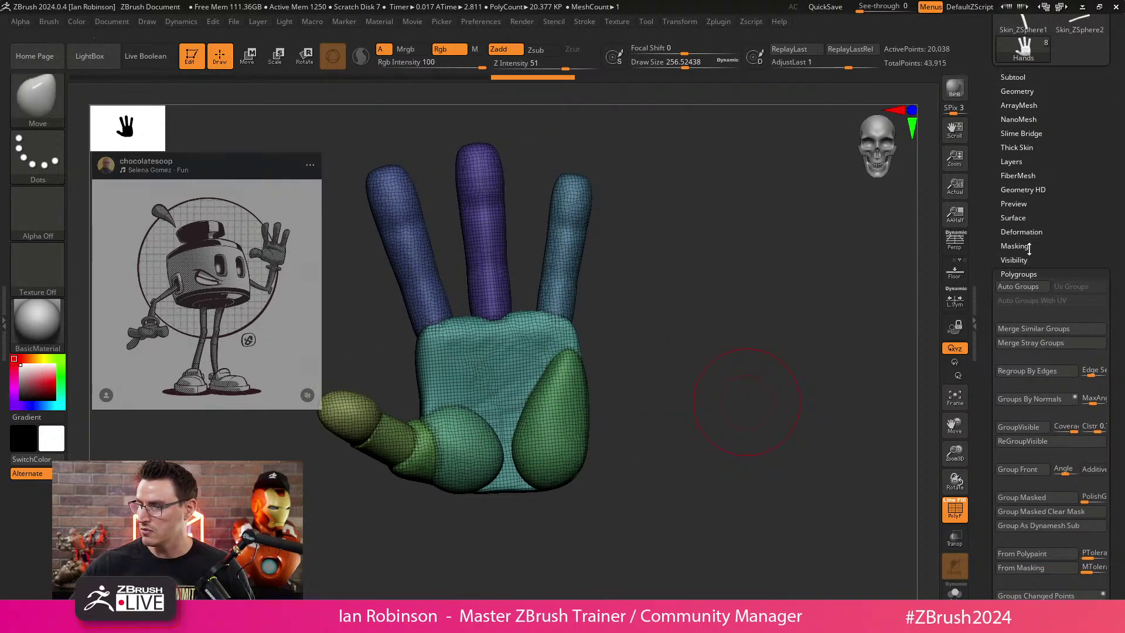
left_click(1039, 92)
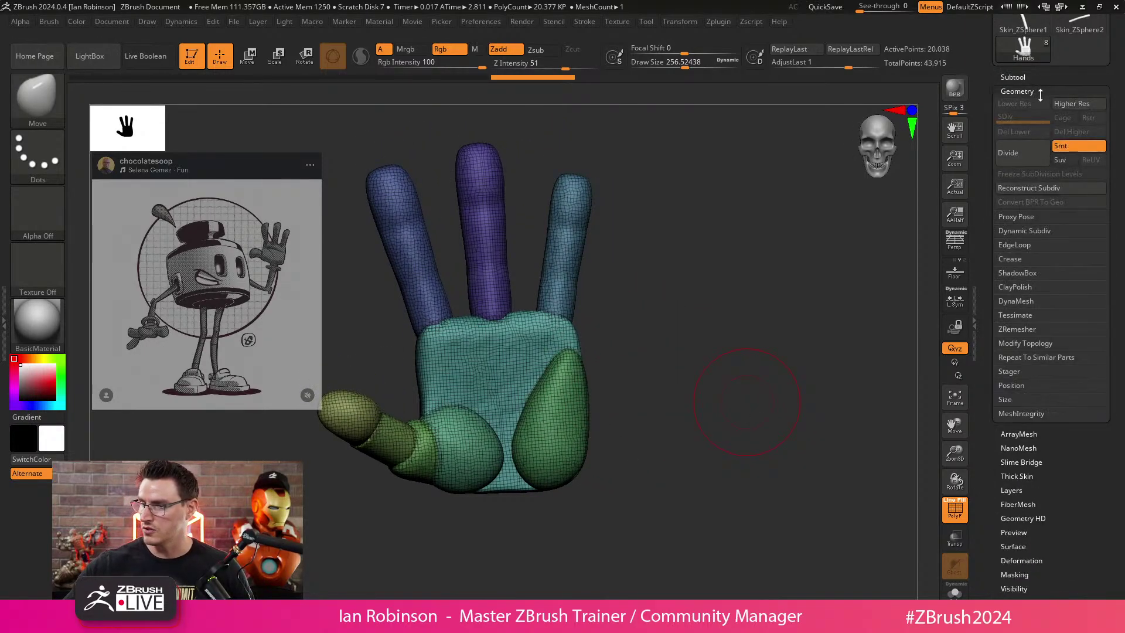
left_click(1023, 301)
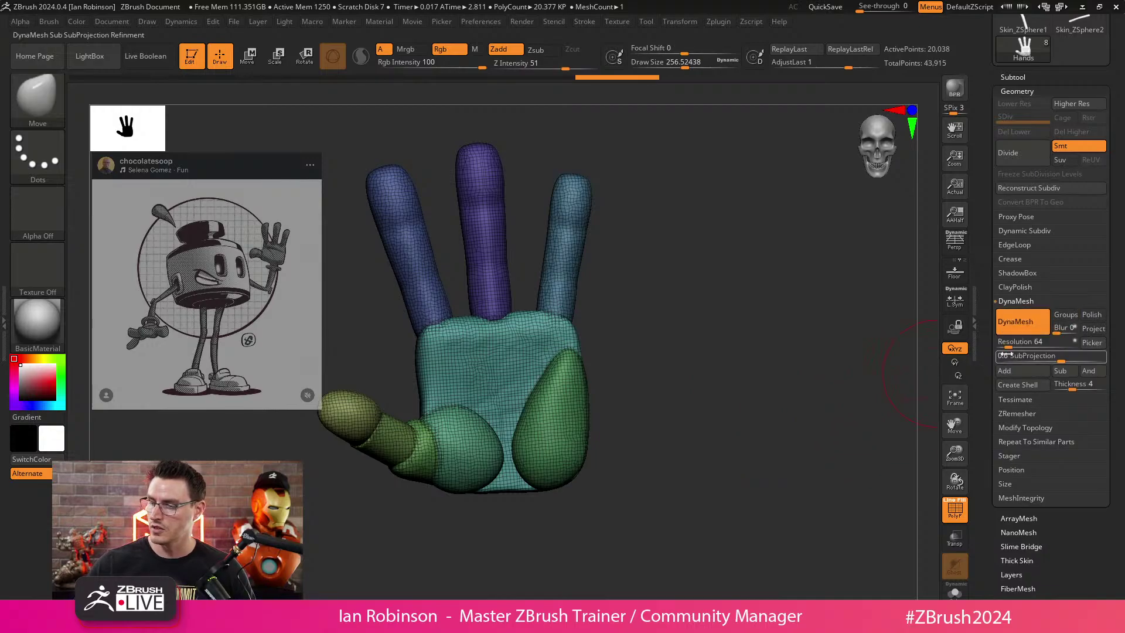
left_click_drag(1005, 346, 1010, 346)
type("12")
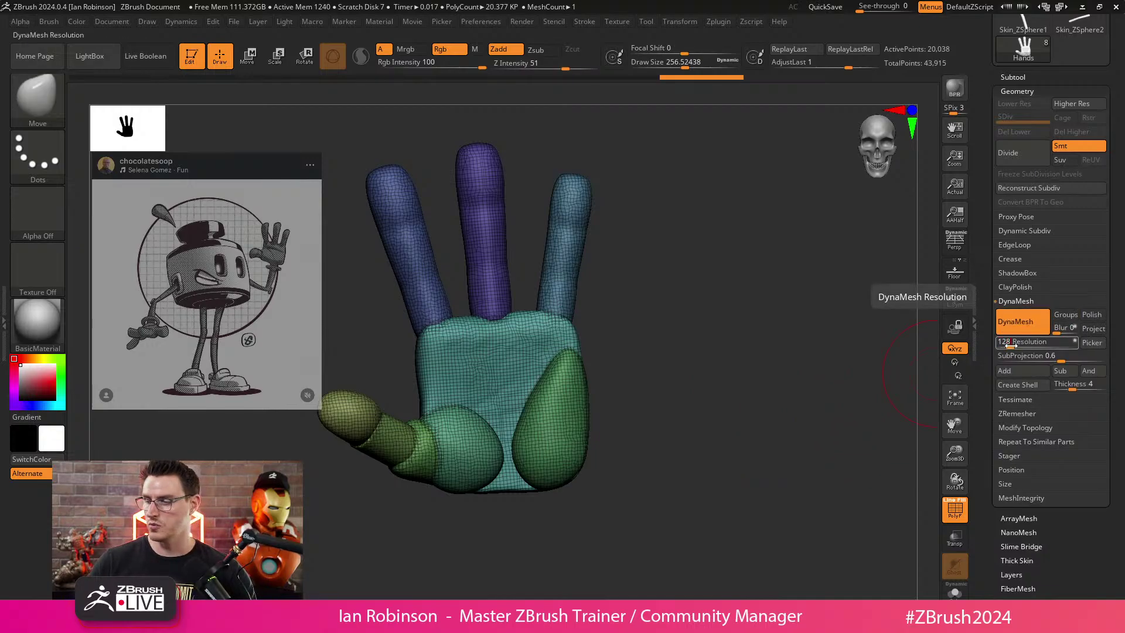
type("8")
key("Return")
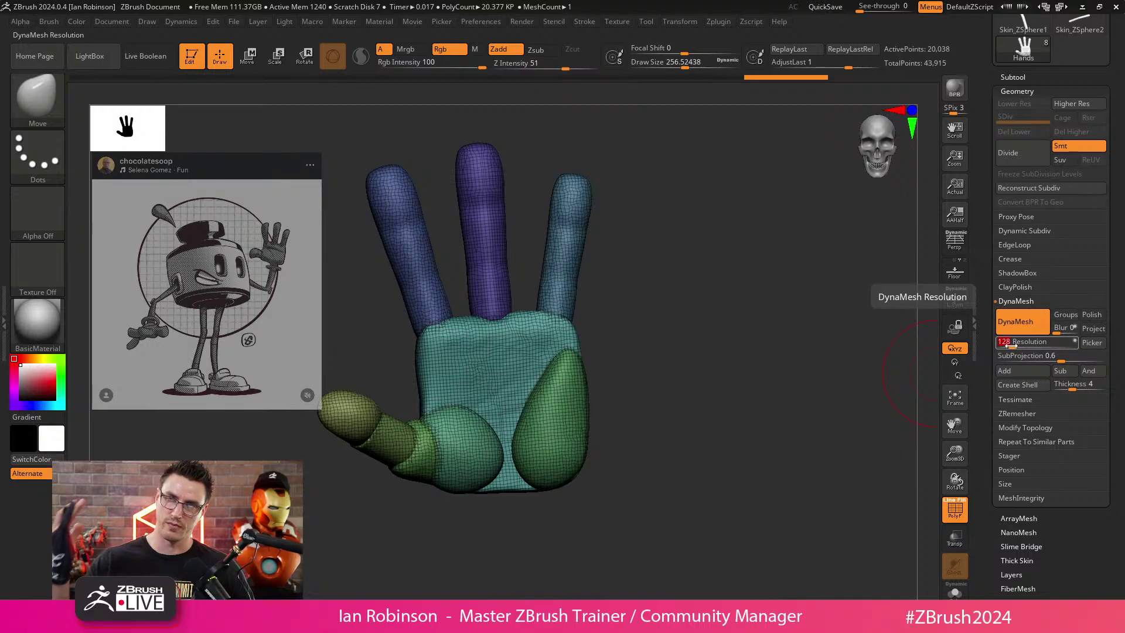
left_click_drag(621, 151, 763, 261, "ctrl")
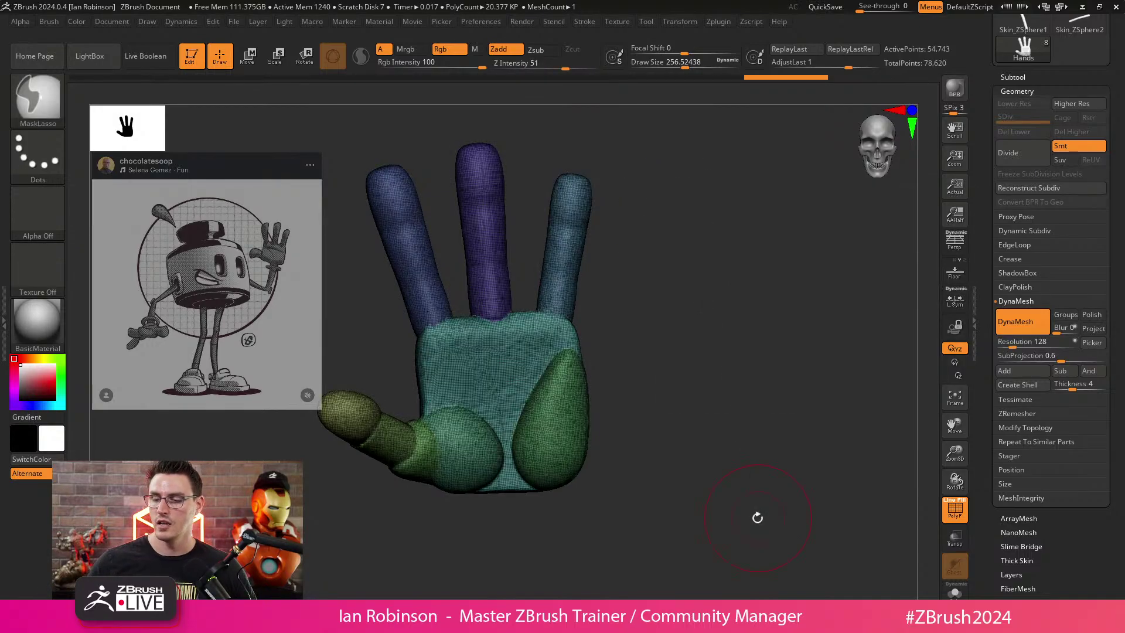
Turn off the polyframe display and smooth the seams where the fingers join the back of the hand.
mouse_move(756, 515)
left_mouse_down()
mouse_move(691, 402)
mouse_move(743, 349)
mouse_move(711, 455)
mouse_move(733, 452)
mouse_move(709, 477)
mouse_move(703, 457)
mouse_move(733, 469)
mouse_move(733, 367)
mouse_move(630, 341)
mouse_move(761, 339)
mouse_move(711, 319)
mouse_move(610, 346)
mouse_move(669, 316)
mouse_move(577, 322)
mouse_move(623, 294)
mouse_move(515, 240)
mouse_move(605, 235)
left_mouse_up()
key("shift+f")
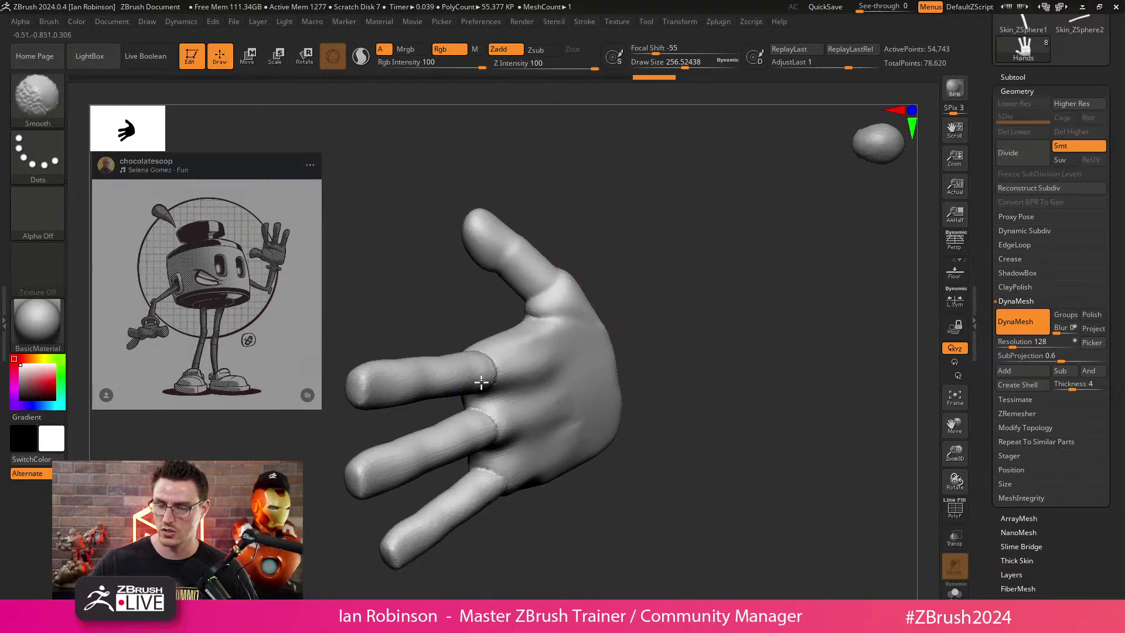
mouse_move(547, 376)
left_mouse_down("shift")
mouse_move(490, 382)
mouse_move(510, 414)
mouse_move(643, 381)
left_mouse_up("shift")
key("b")
key("m")
key("v")
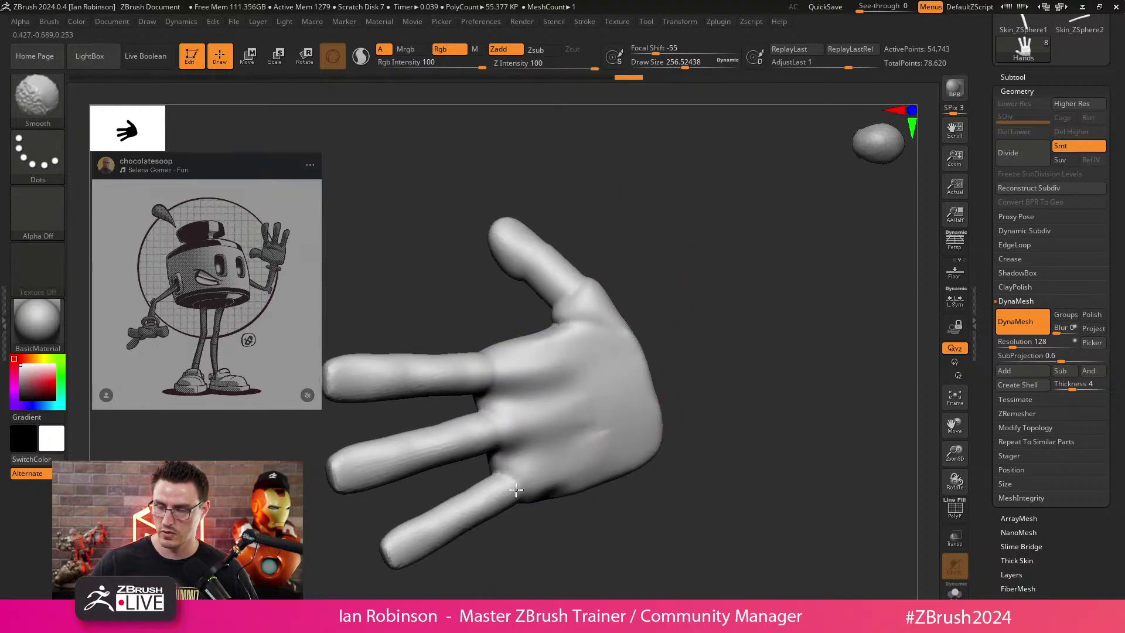
left_click_drag(509, 486, 691, 414)
left_click_drag(469, 375, 741, 304)
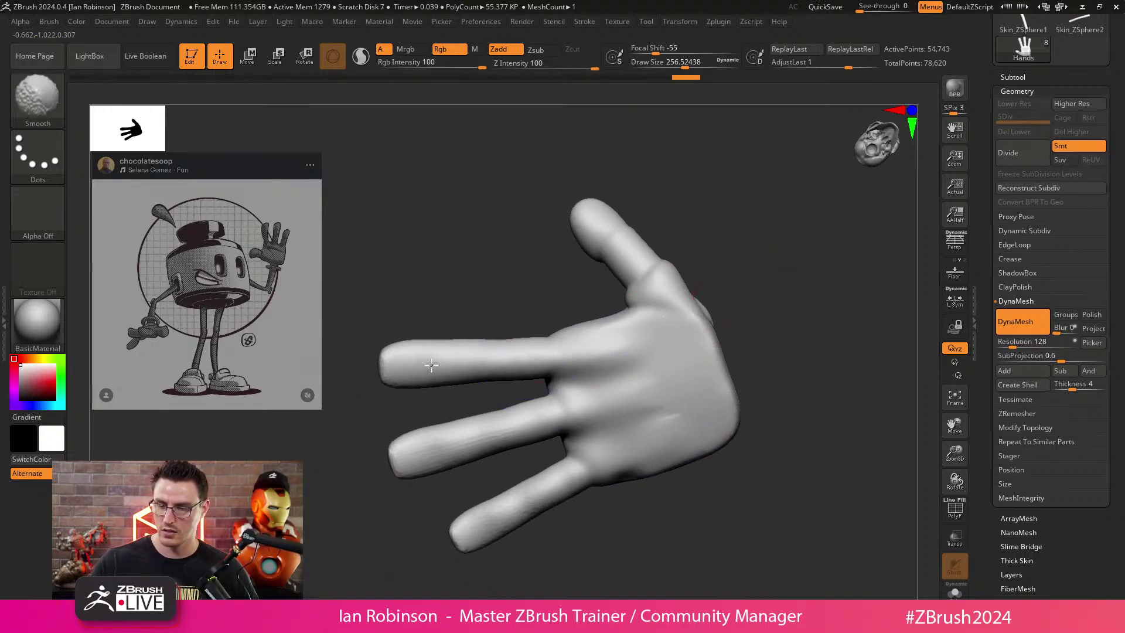
left_click_drag(727, 404, 752, 407)
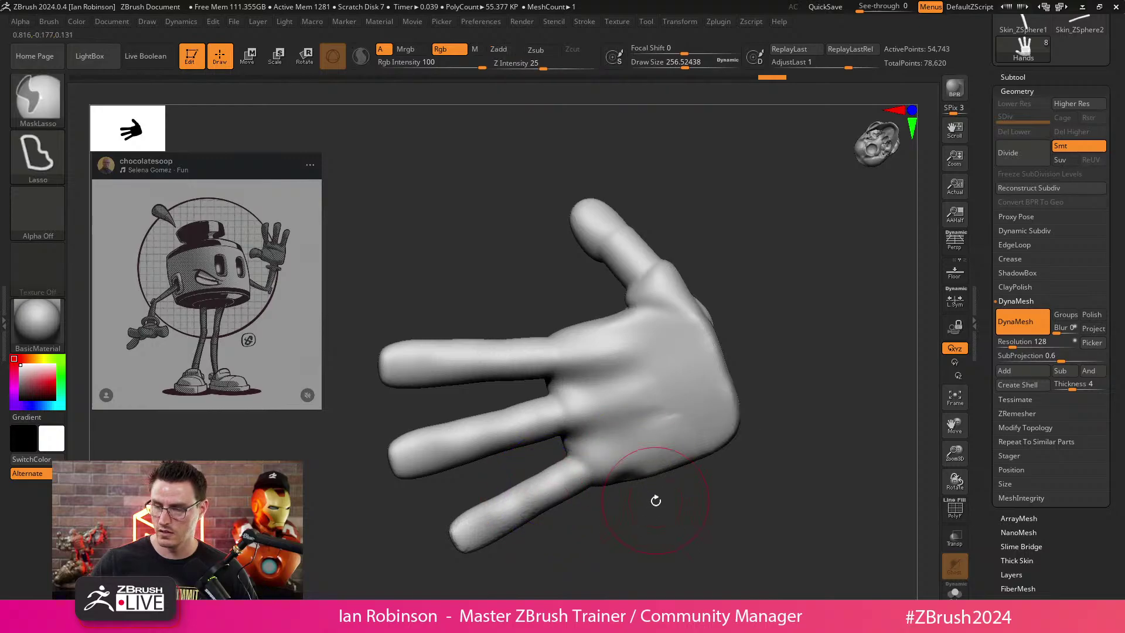
Smooth the seams around the palm pads, thumb joints and finger bases on the palm side.
mouse_move(723, 460)
left_mouse_down()
mouse_move(769, 384)
mouse_move(768, 286)
mouse_move(744, 314)
left_mouse_up()
left_click_drag(674, 358, 642, 410)
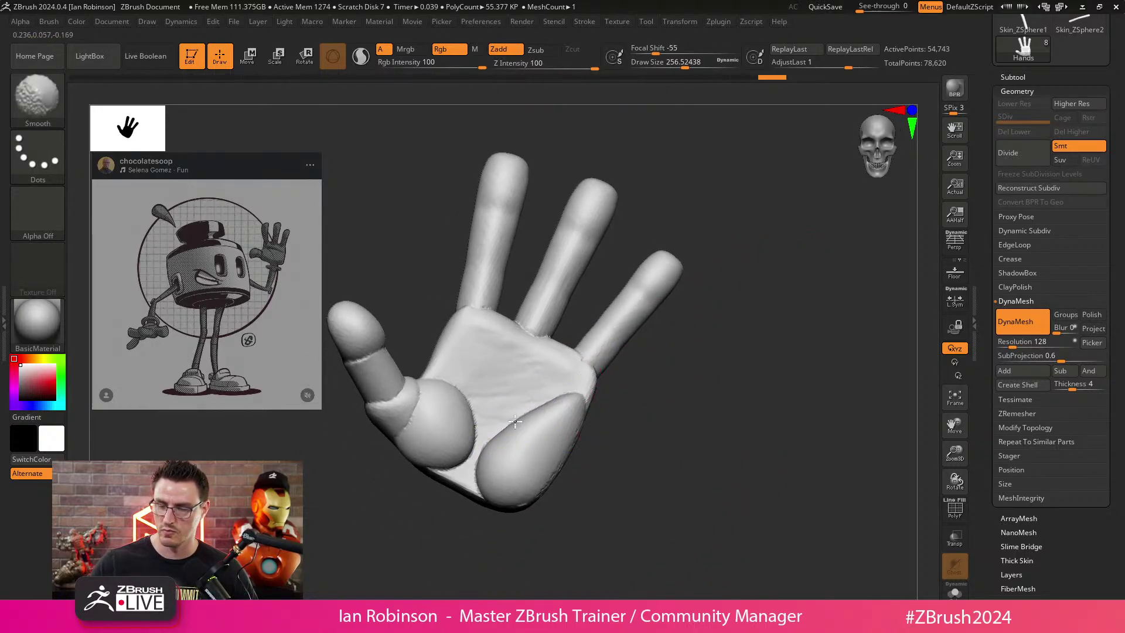
left_click_drag(477, 452, 431, 384, "shift")
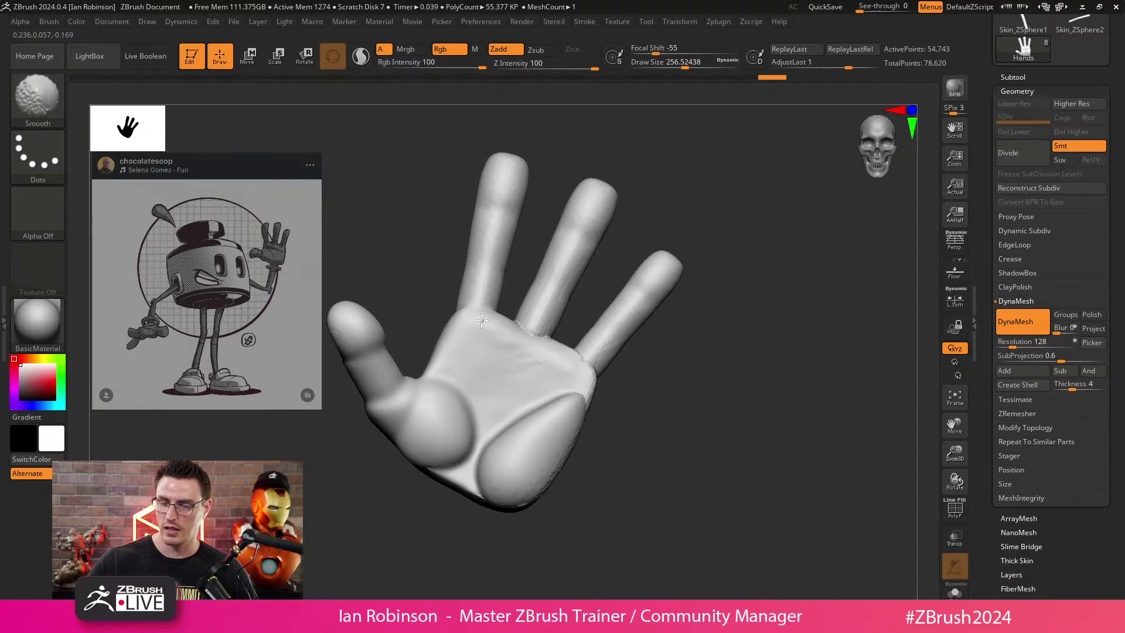
mouse_move(656, 463)
left_mouse_down()
mouse_move(615, 446)
mouse_move(496, 499)
left_mouse_up()
mouse_move(621, 419)
left_mouse_down()
mouse_move(687, 421)
mouse_move(624, 414)
mouse_move(563, 251)
mouse_move(655, 289)
left_mouse_up()
mouse_move(629, 354)
left_mouse_down()
mouse_move(645, 340)
mouse_move(565, 354)
mouse_move(623, 455)
mouse_move(666, 469)
mouse_move(715, 397)
mouse_move(574, 419)
mouse_move(566, 455)
left_mouse_up()
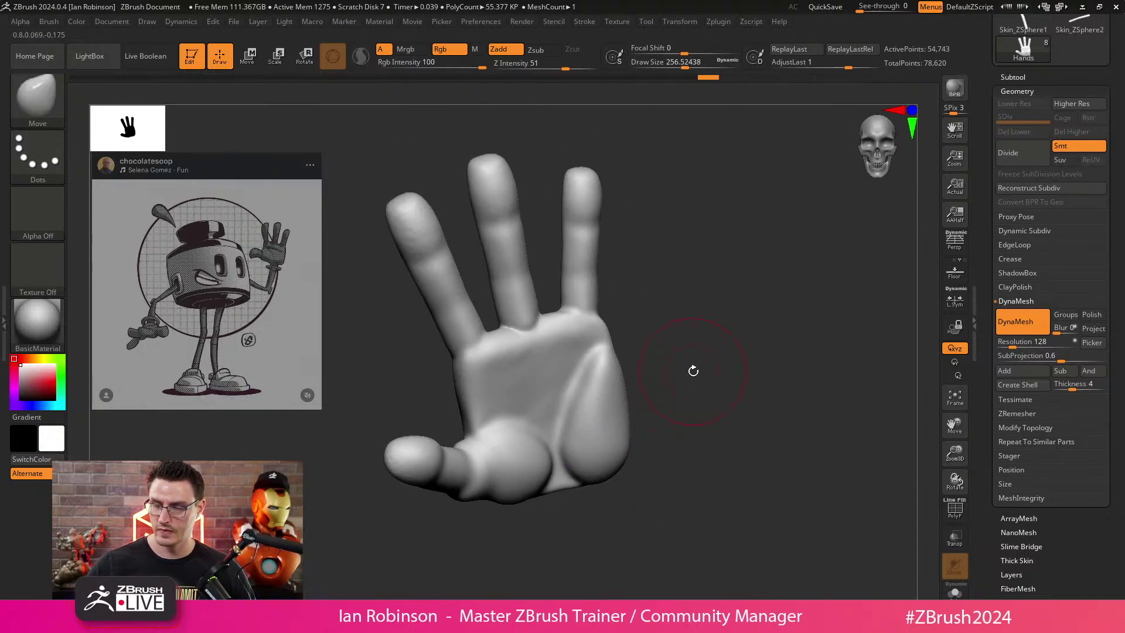
Build up the area between the two palm pads with the ClayBuildup brush using Alpha 18.
left_click_drag(693, 371, 698, 377, "ctrl")
left_click(38, 211)
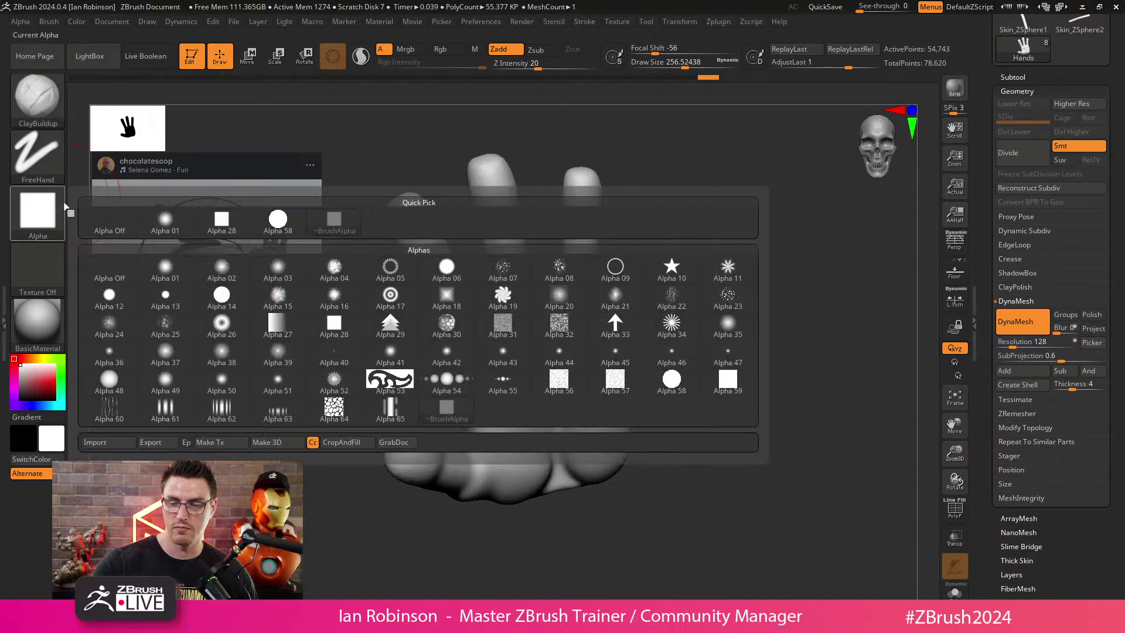
left_click(446, 321)
mouse_move(563, 423)
left_mouse_down()
mouse_move(596, 359)
mouse_move(596, 429)
mouse_move(588, 423)
mouse_move(613, 349)
mouse_move(582, 435)
mouse_move(577, 407)
mouse_move(535, 420)
mouse_move(496, 412)
mouse_move(542, 457)
left_mouse_up()
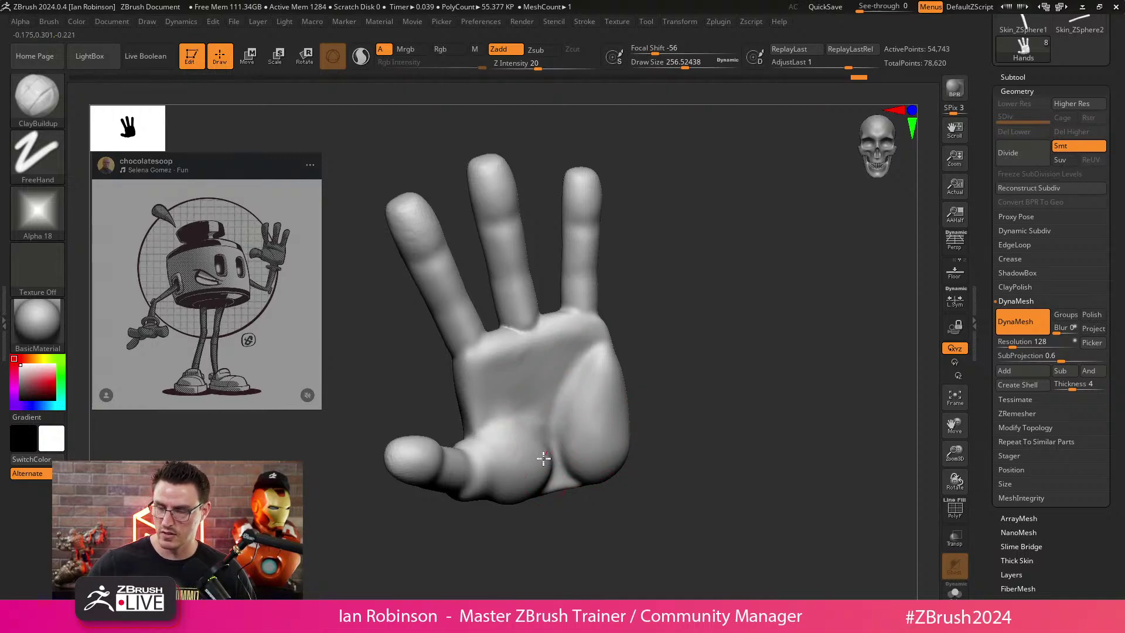
left_click_drag(581, 536, 570, 499)
left_click_drag(531, 436, 536, 488)
Undo the last clay strokes and rework the gap between the thumb pad and the outer palm pad.
key("ctrl+z")
key("ctrl+z")
key("ctrl+z")
key("ctrl+z")
key("ctrl+z")
key("ctrl+z")
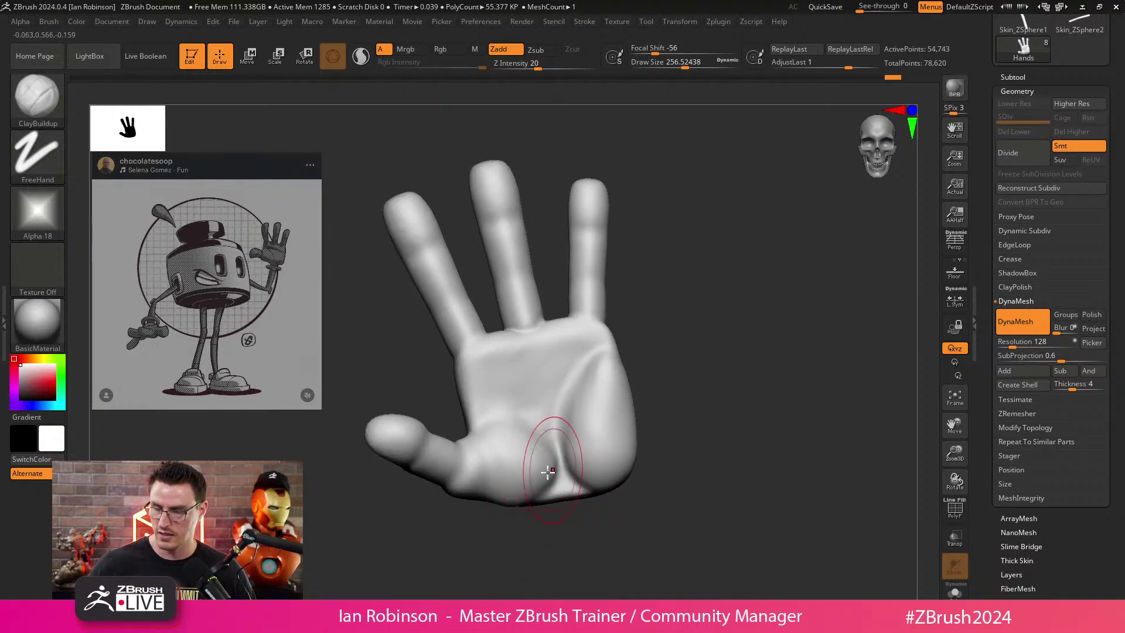
mouse_move(536, 427)
left_mouse_down("alt")
mouse_move(520, 422)
mouse_move(578, 482)
mouse_move(570, 475)
left_mouse_up("alt")
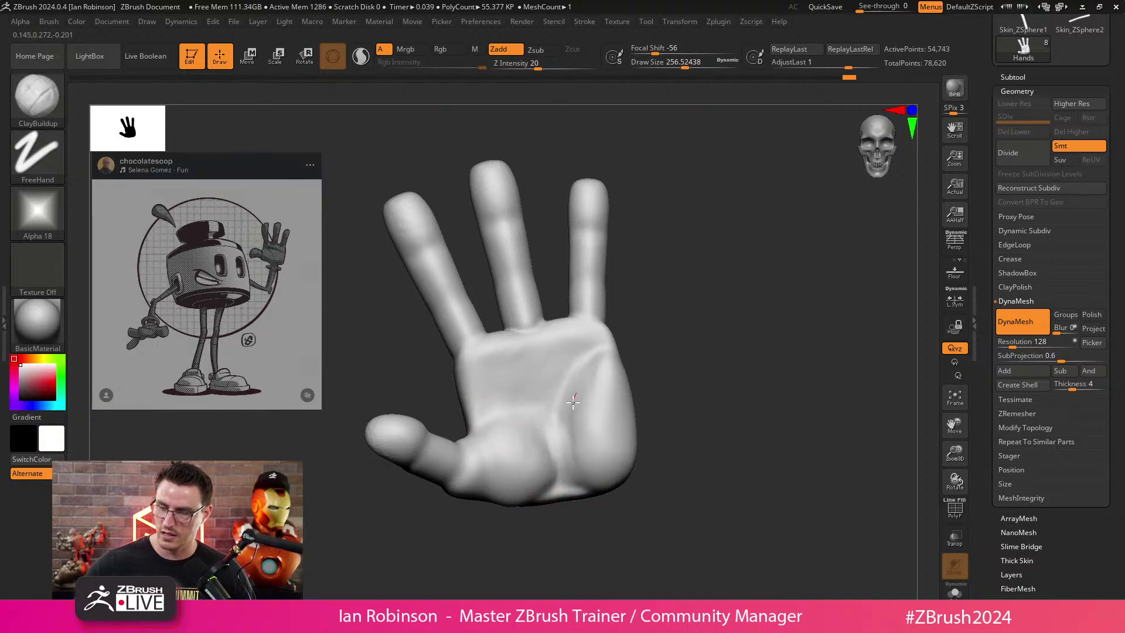
Undo the latest ClayBuildup strokes and carve the crease across the upper palm and the hollow beneath it.
key("ctrl+z")
key("ctrl+z")
key("ctrl+z")
key("ctrl+z")
key("ctrl+z")
key("ctrl+z")
key("ctrl+z")
key("ctrl+z")
key("ctrl+z")
key("ctrl+z")
mouse_move(586, 359)
left_mouse_down("alt")
mouse_move(504, 356)
mouse_move(528, 363)
mouse_move(495, 372)
mouse_move(539, 359)
left_mouse_up("alt")
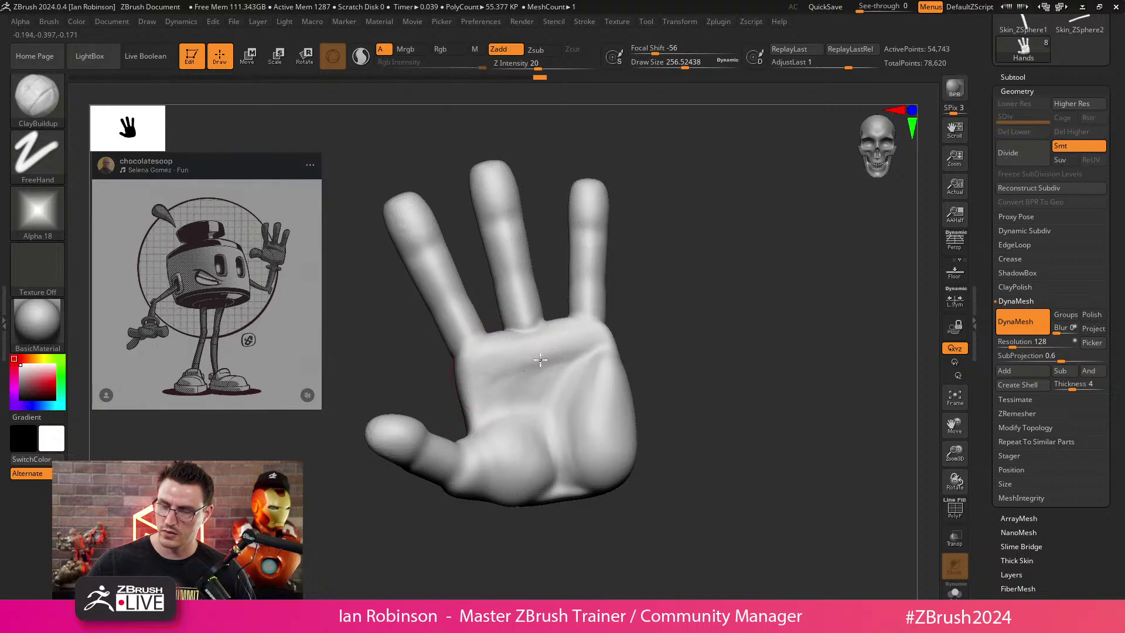
mouse_move(503, 393)
left_mouse_down("alt")
mouse_move(542, 390)
mouse_move(598, 449)
left_mouse_up("alt")
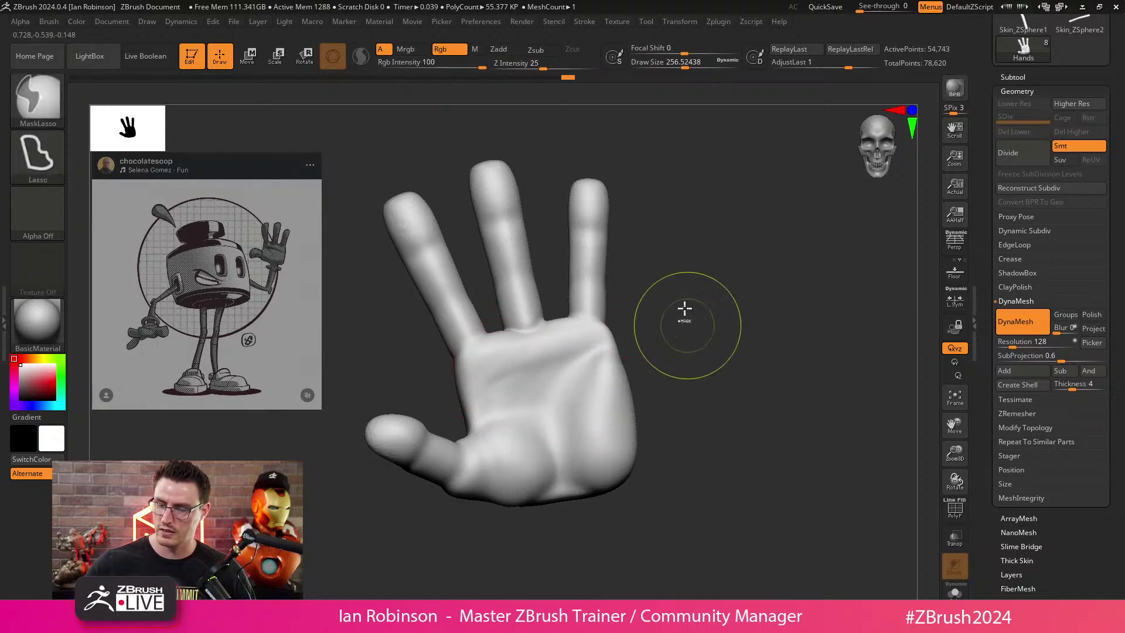
Touch up the outer edge of the palm at the base of the little finger.
mouse_move(716, 410)
left_mouse_down()
mouse_move(716, 420)
mouse_move(700, 417)
mouse_move(716, 341)
left_mouse_up()
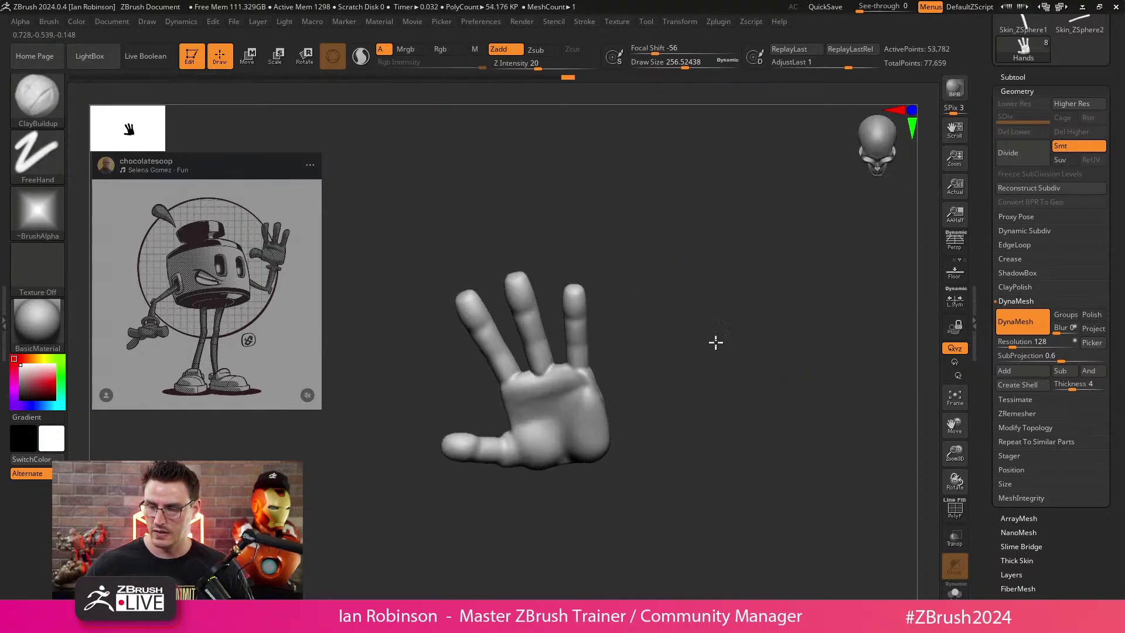
key("f")
mouse_move(603, 349)
left_mouse_down()
mouse_move(587, 324)
mouse_move(615, 333)
mouse_move(601, 354)
mouse_move(616, 354)
mouse_move(607, 323)
left_mouse_up()
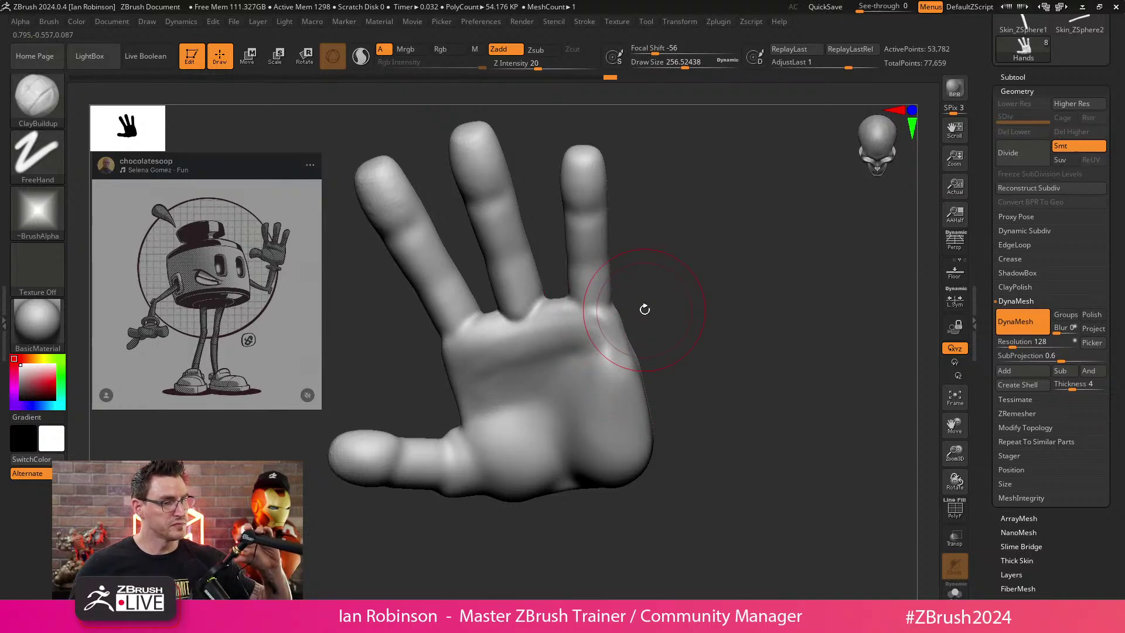
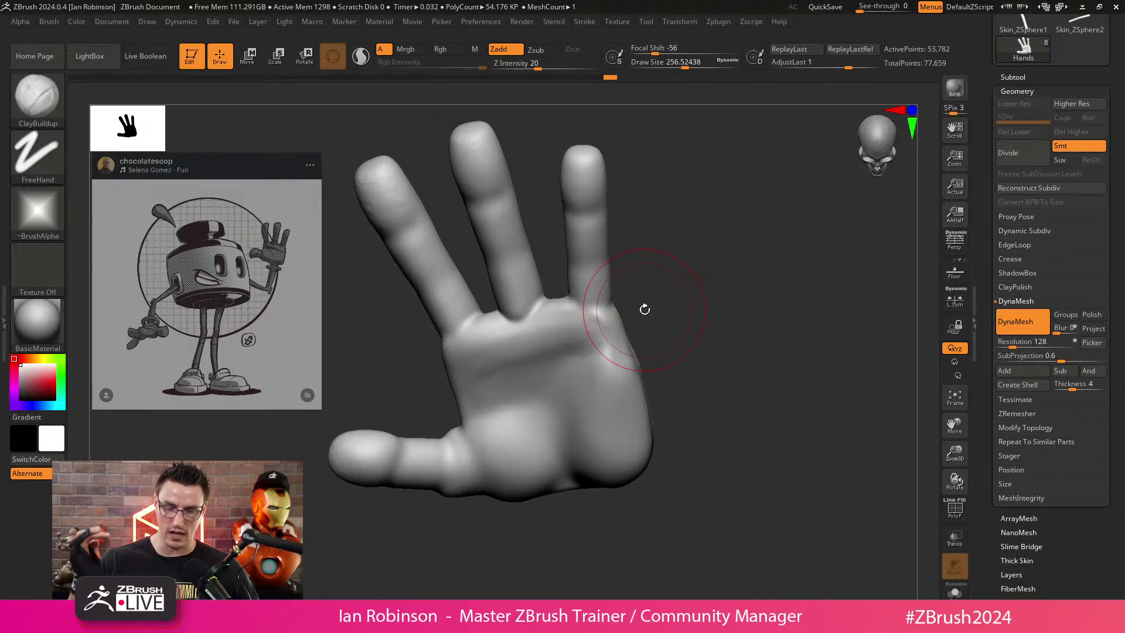
left_click_drag(645, 309, 710, 269)
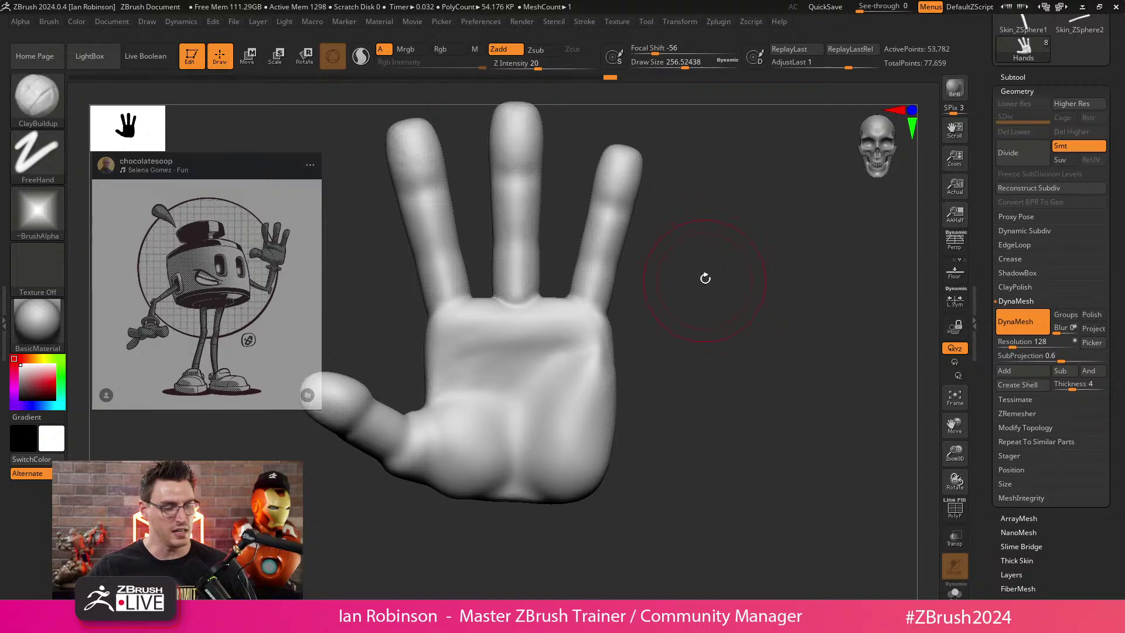
Refine the outlines of the palm and fingers with the Move brush.
key("b")
key("m")
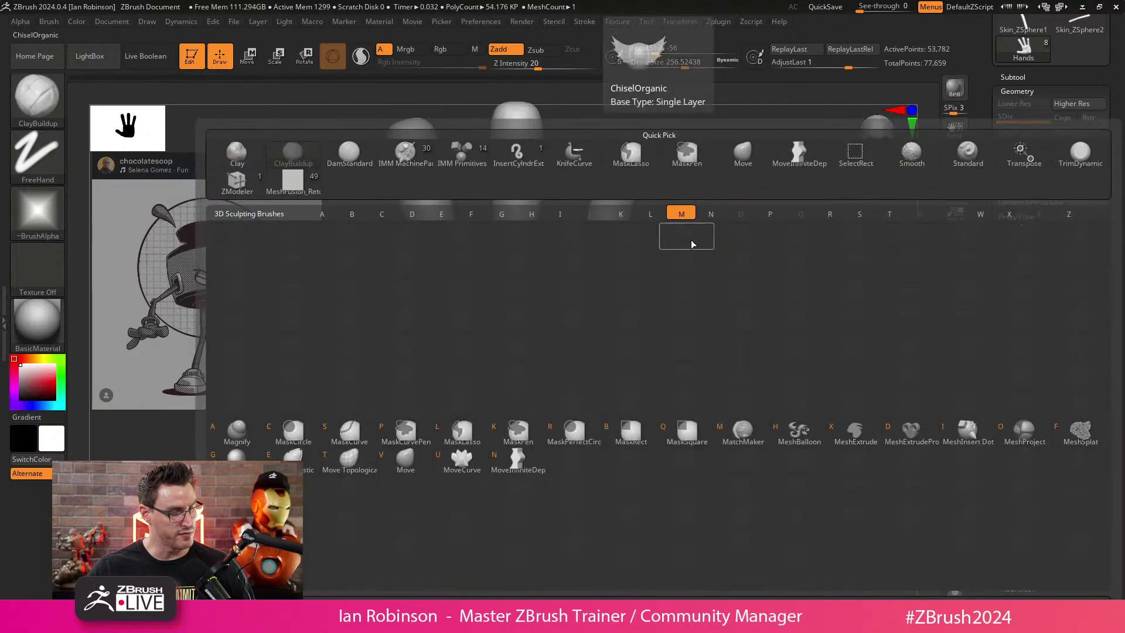
key("v")
mouse_move(698, 281)
left_mouse_down("alt")
mouse_move(716, 304)
mouse_move(659, 293)
left_mouse_up("alt")
key("s")
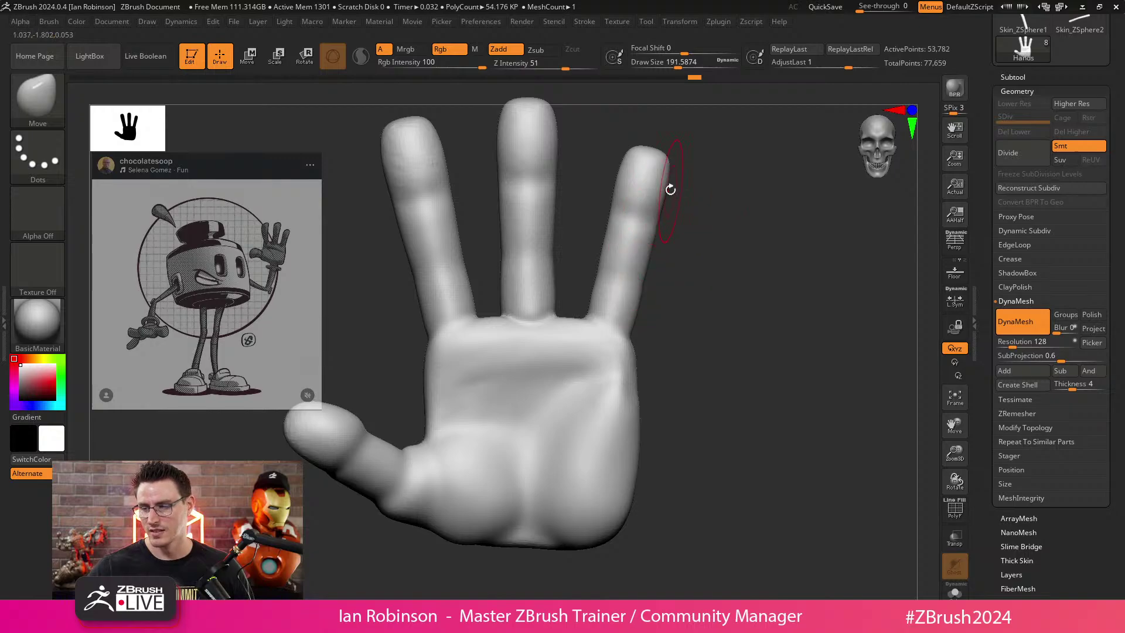
left_click_drag(721, 212, 761, 276)
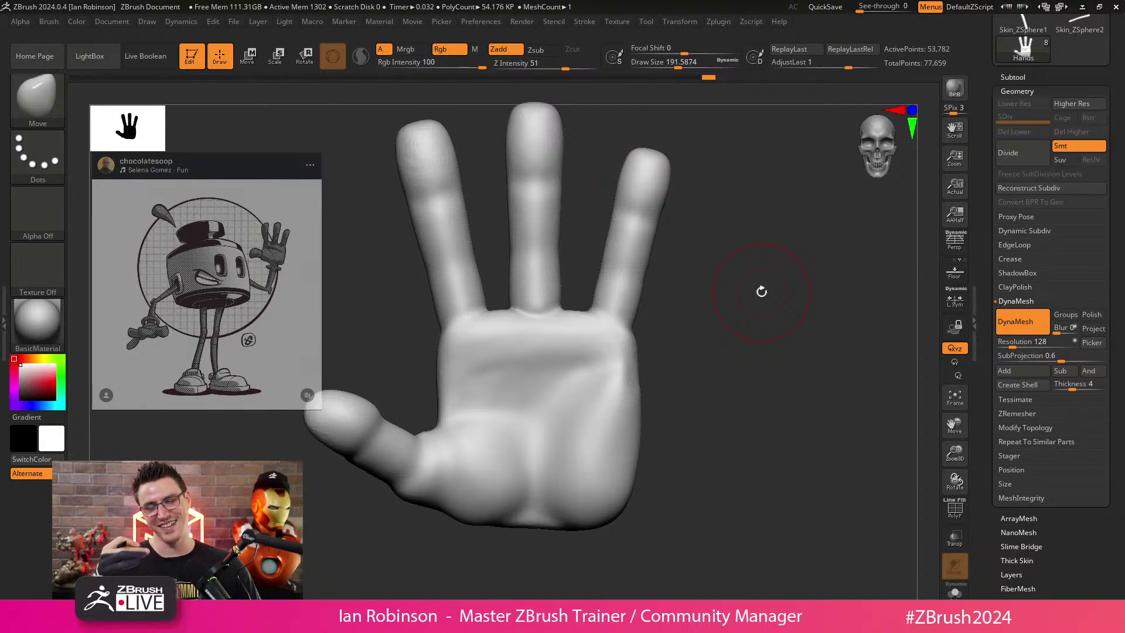
left_click_drag(761, 291, 634, 365)
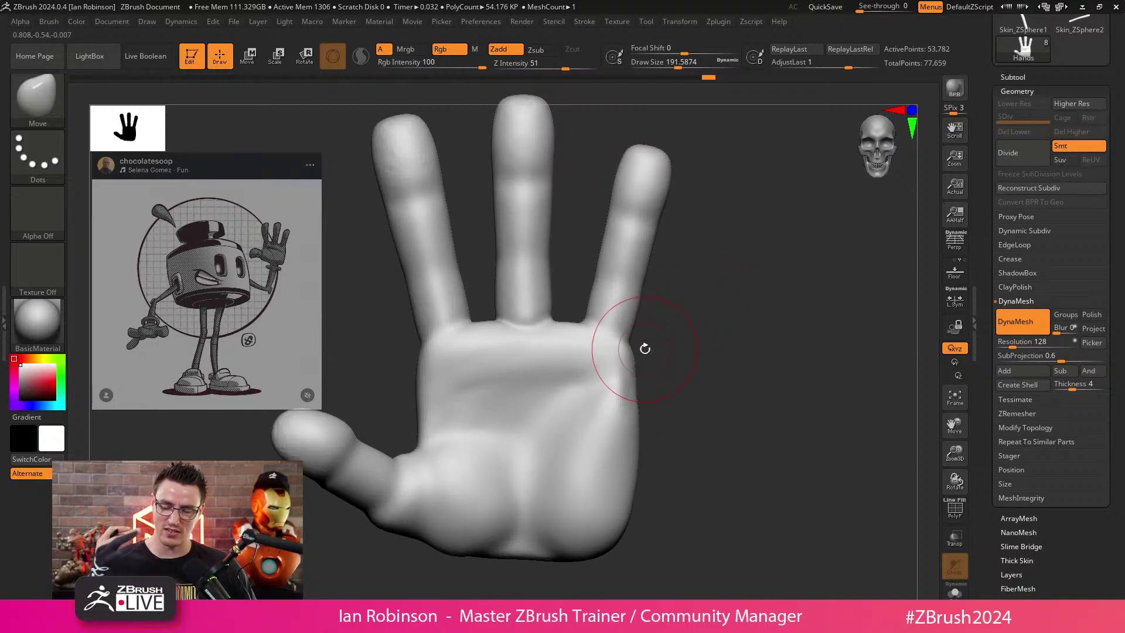
left_click_drag(645, 349, 683, 266)
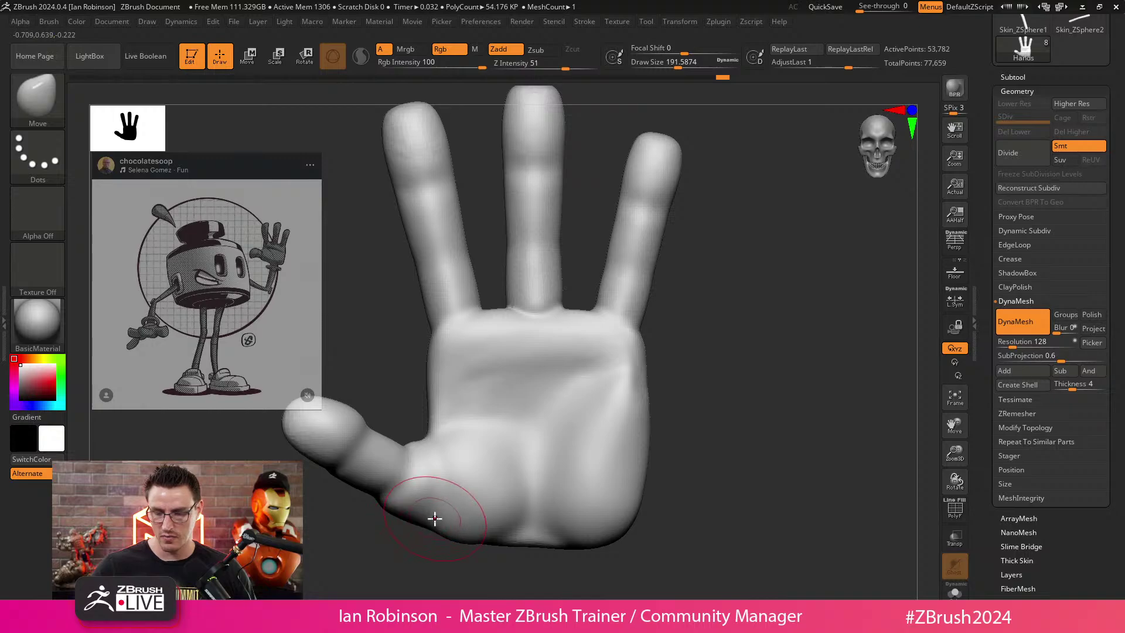
Reshape the thumb and its base from the back and side with the Move brush.
left_click_drag(638, 414, 558, 400)
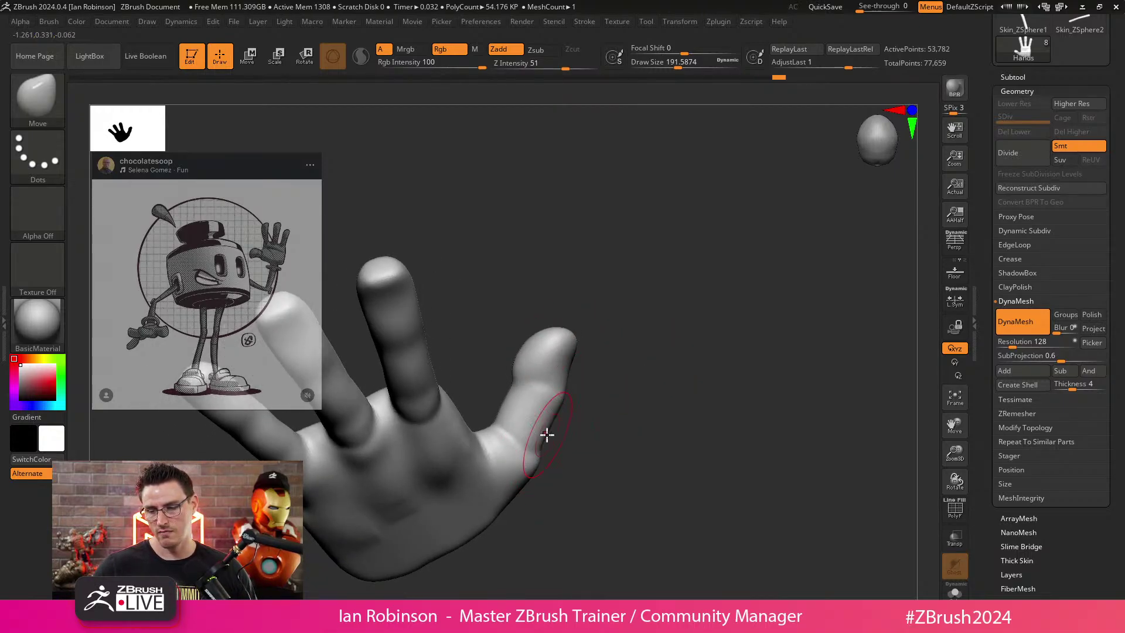
mouse_move(660, 394)
left_mouse_down()
mouse_move(662, 384)
mouse_move(691, 399)
mouse_move(628, 387)
mouse_move(692, 363)
mouse_move(683, 347)
mouse_move(516, 416)
left_mouse_up()
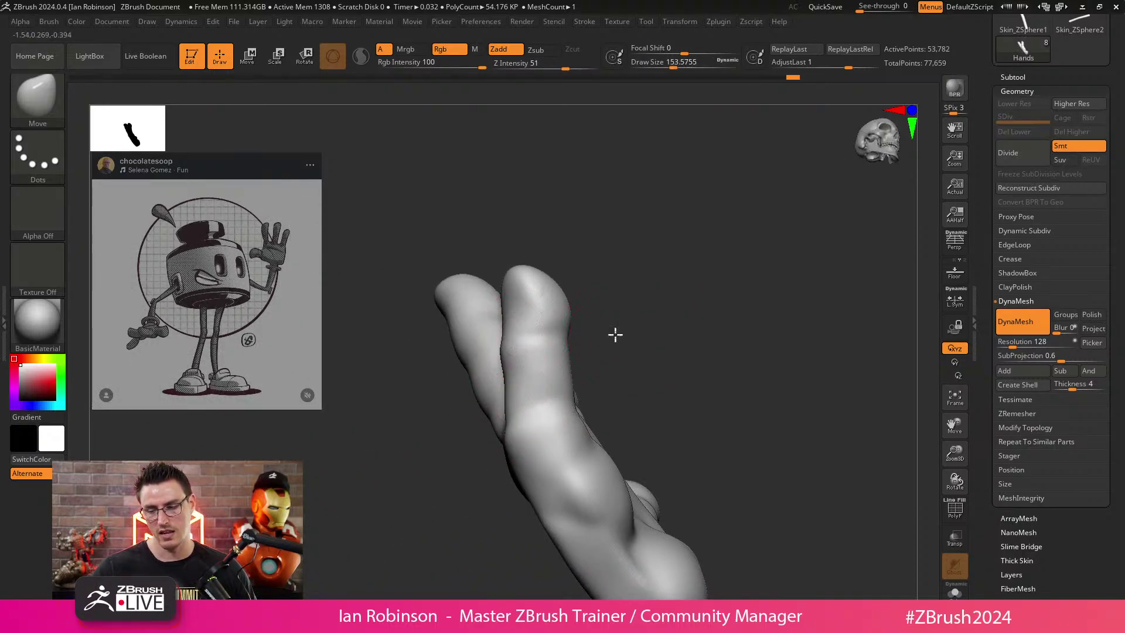
mouse_move(616, 335)
left_mouse_down()
mouse_move(715, 311)
mouse_move(588, 375)
left_mouse_up()
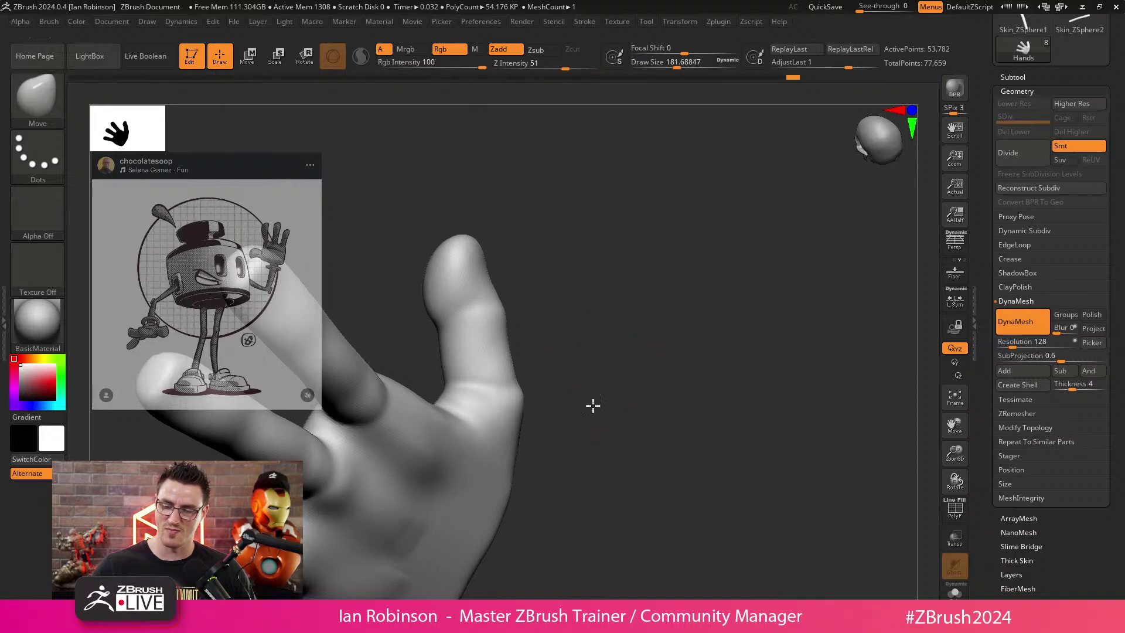
left_click_drag(512, 432, 504, 427)
mouse_move(586, 403)
left_mouse_down()
mouse_move(628, 376)
mouse_move(637, 341)
mouse_move(628, 306)
mouse_move(741, 304)
mouse_move(844, 433)
left_mouse_up()
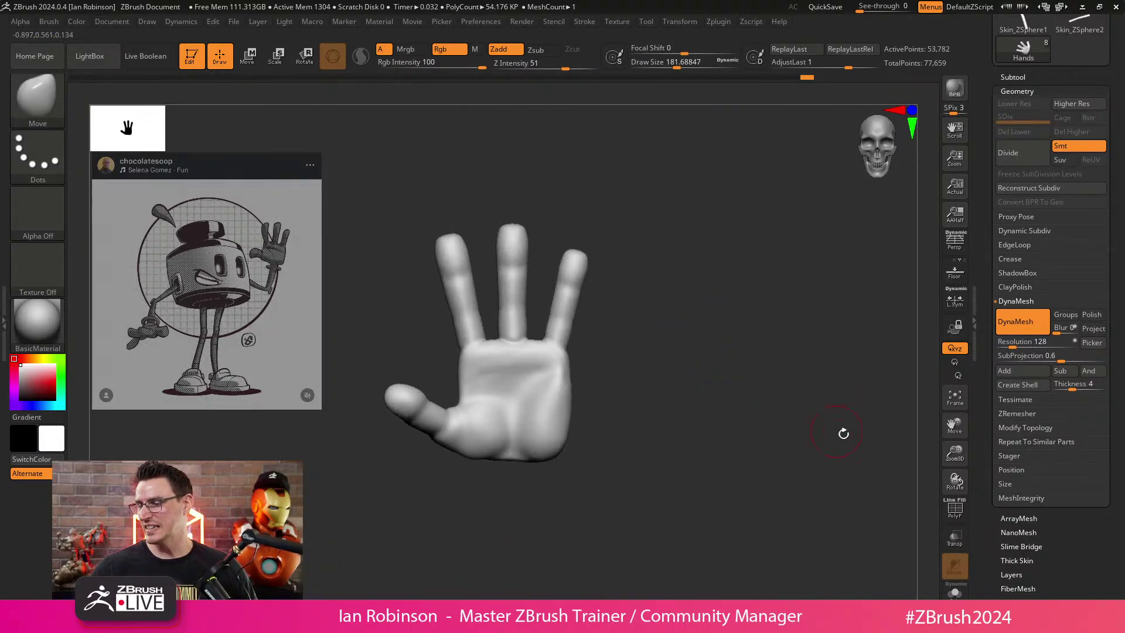
Switch the subtool list to visibility set V1 to show the character's body, arms and legs with the hand.
left_click(1012, 77)
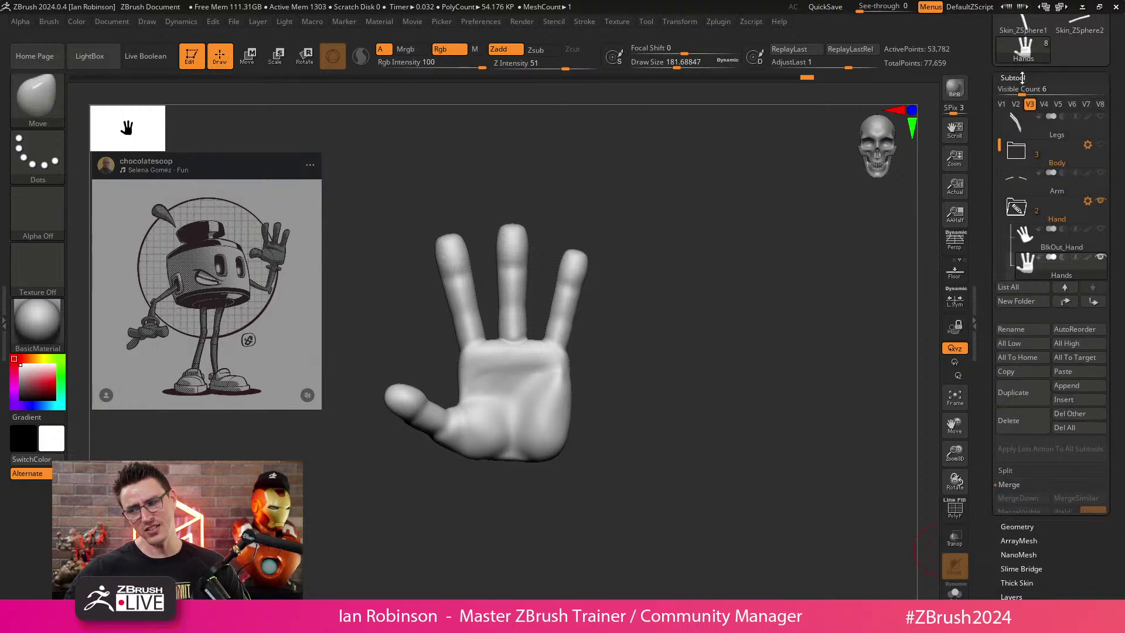
mouse_move(1037, 224)
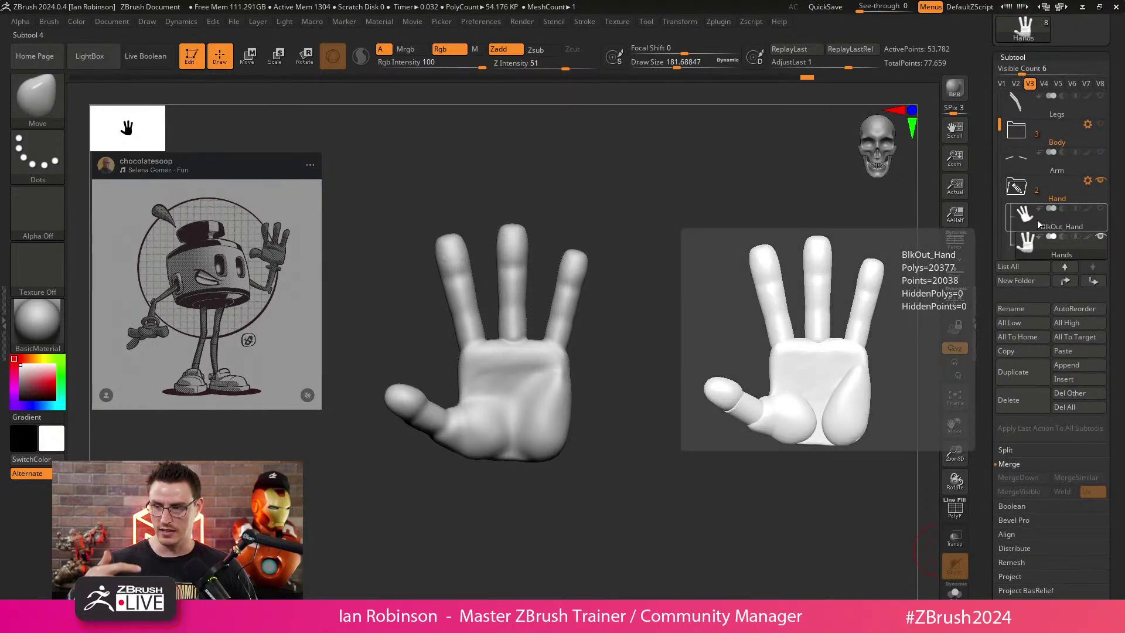
left_click(1002, 84)
left_click_drag(716, 375, 702, 329, "alt")
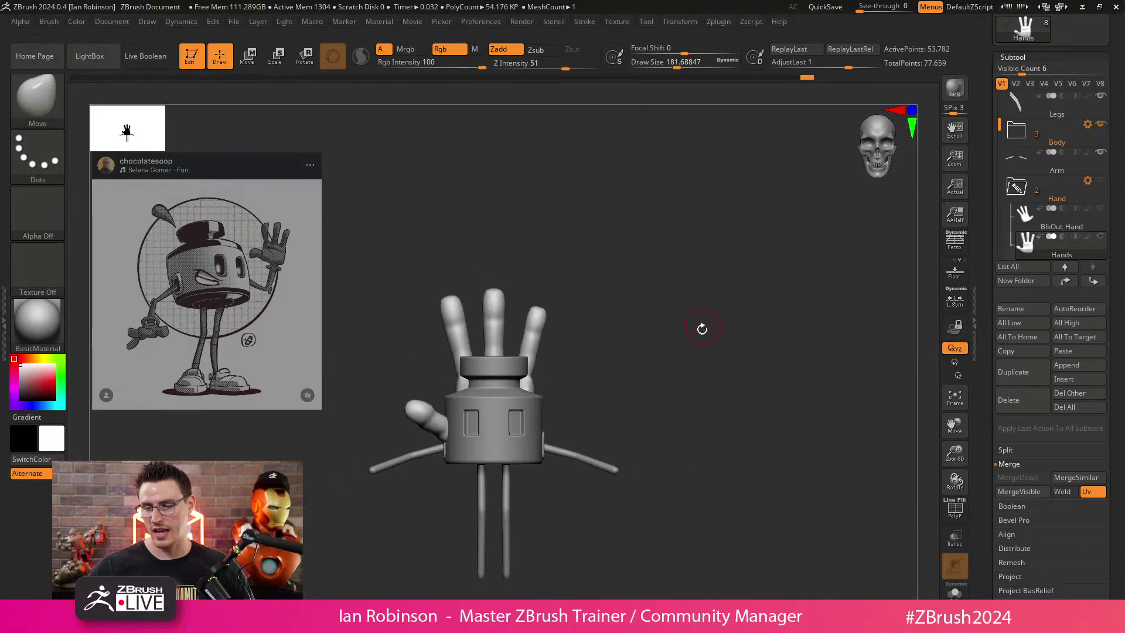
Bring up the transform gizmo for the Hands subtool, center it on the mesh and lock it.
key("w")
left_click(442, 243, "alt")
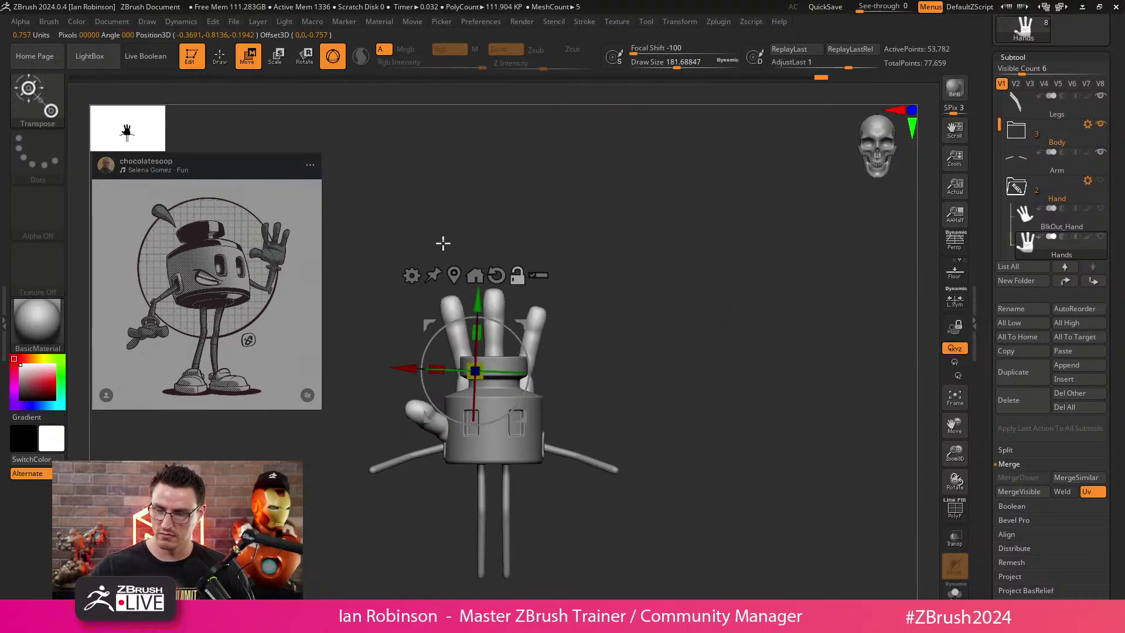
left_click(455, 280)
left_click(431, 277)
left_click(517, 275)
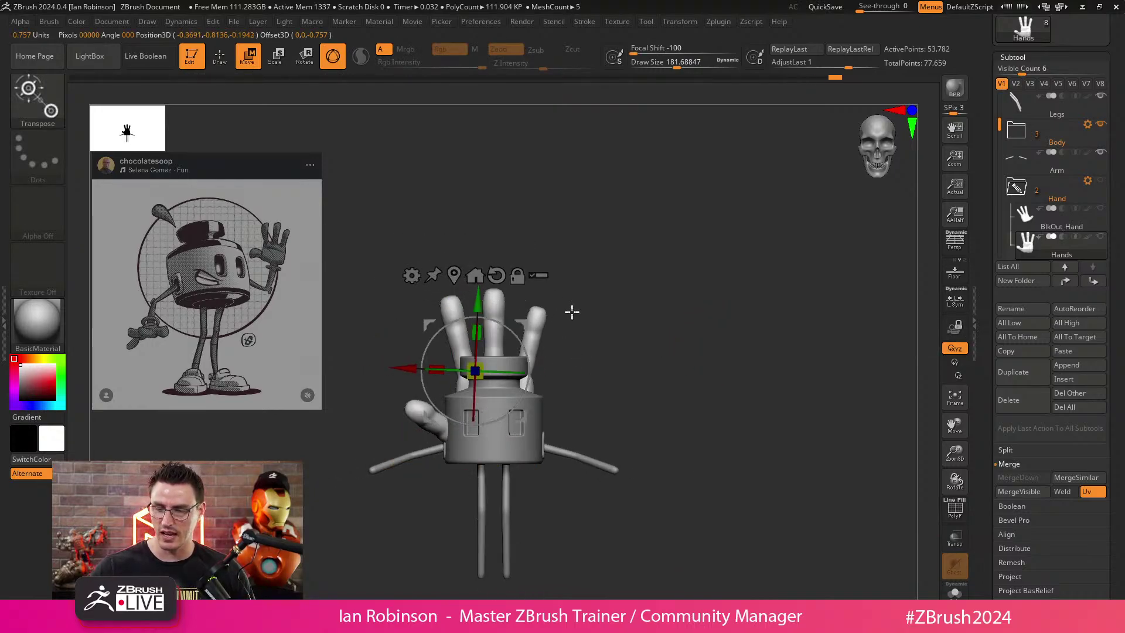
Move the hand out beside the body and scale it down to suit the character's proportions.
left_click_drag(520, 417, 659, 410)
left_click_drag(740, 388, 741, 445, "alt")
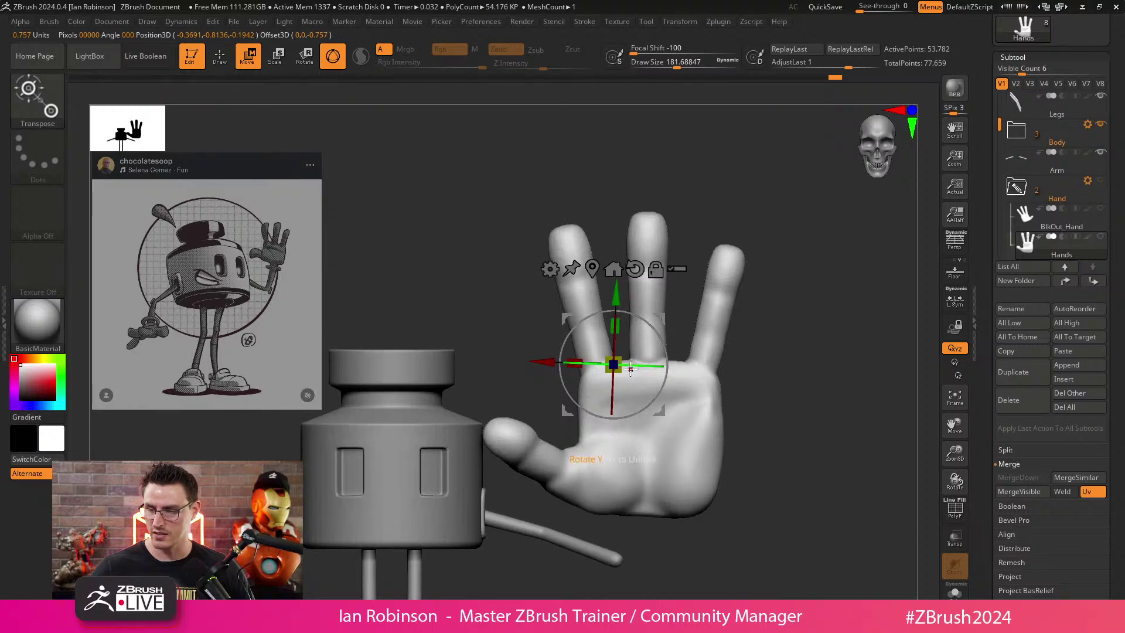
left_click_drag(619, 368, 589, 371)
left_click_drag(737, 352, 741, 263, "alt")
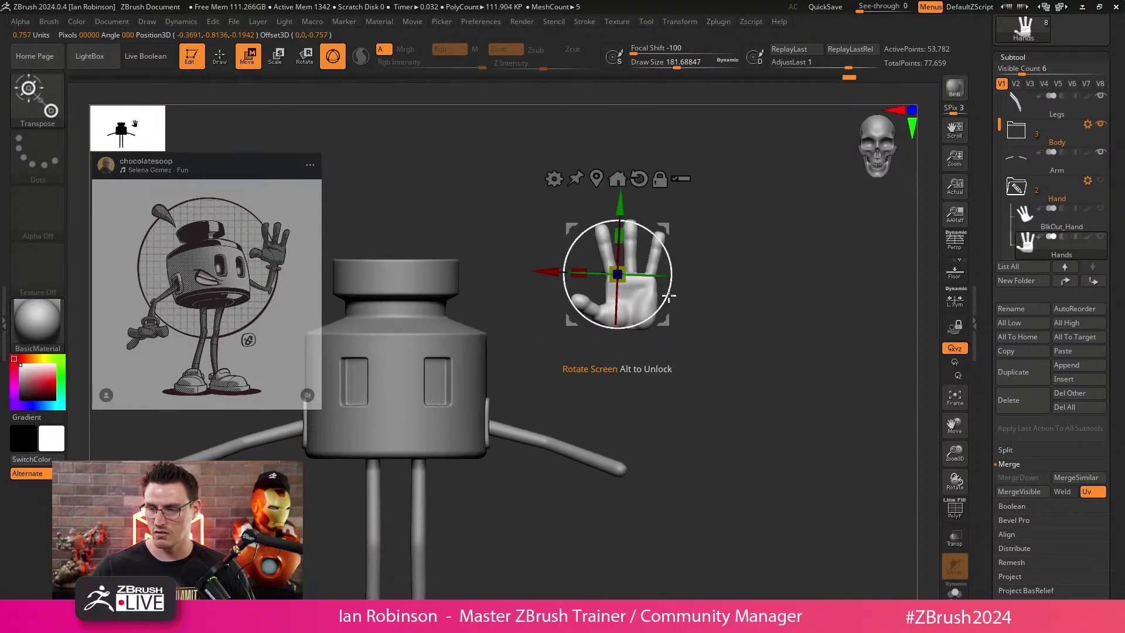
Place the hand at the end of the arm and rotate it so the fingers point outward with the palm down.
left_click_drag(667, 324, 776, 417)
left_click_drag(665, 391, 689, 470)
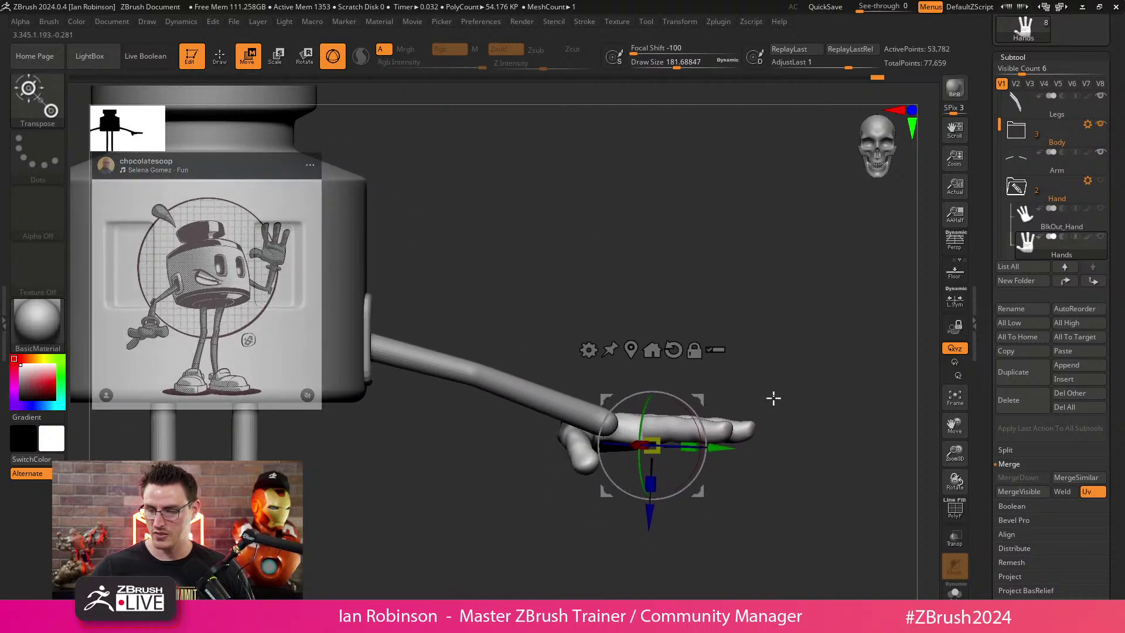
left_click_drag(774, 394, 741, 373)
left_click_drag(610, 453, 593, 521)
left_click_drag(722, 416, 743, 301)
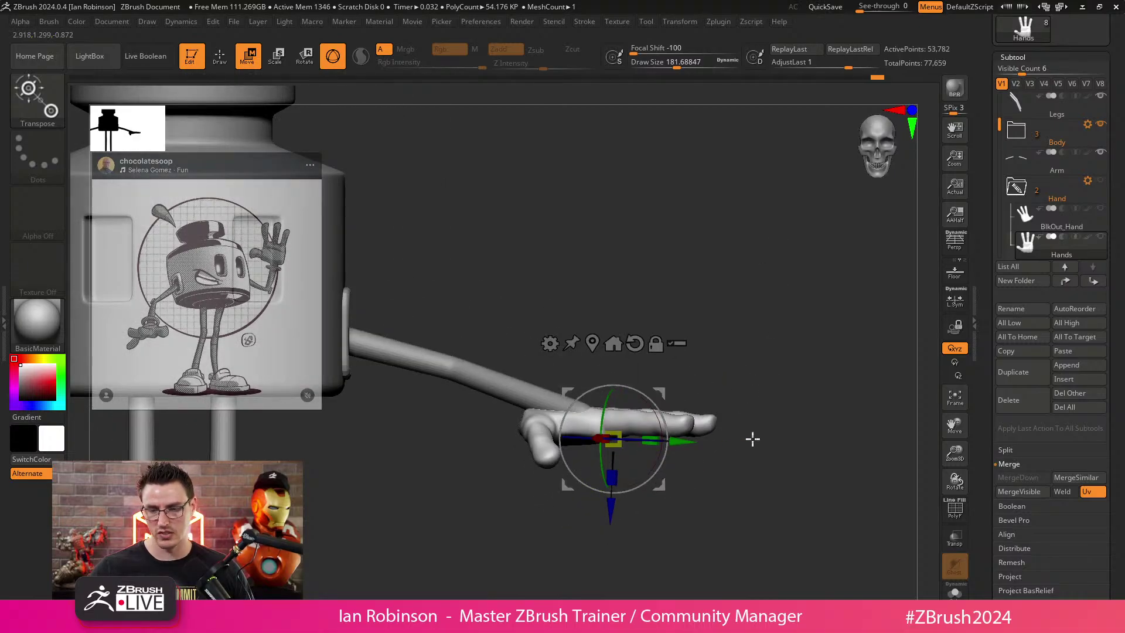
left_click_drag(773, 438, 834, 236, "alt")
Enlarge the Spotlight reference image over the model and lower its opacity so the model can be matched against it.
key("z")
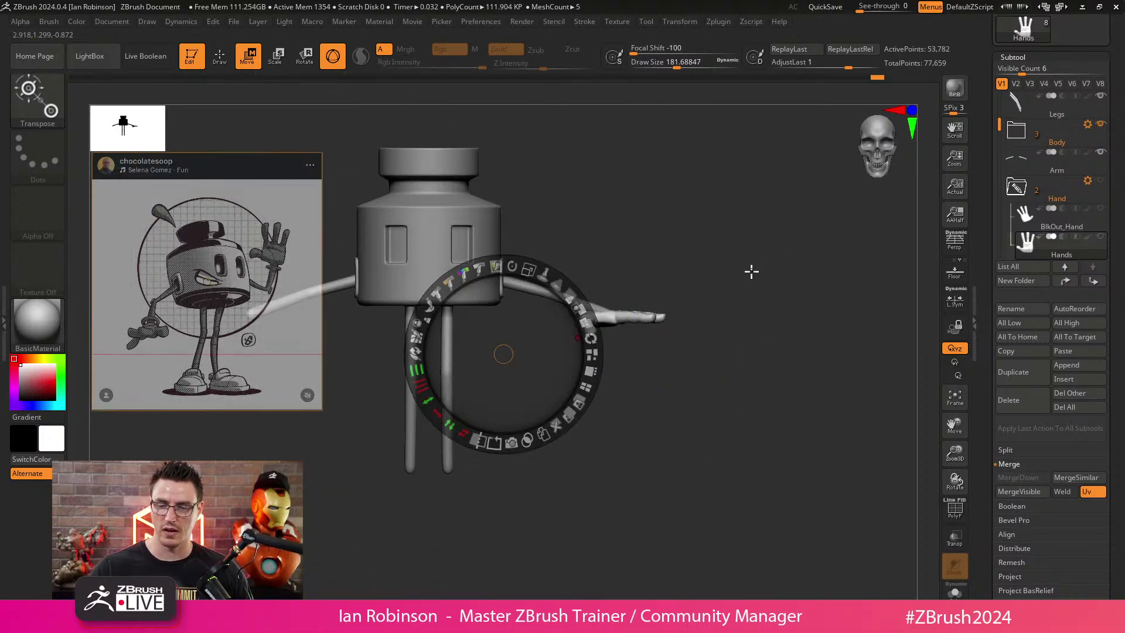
left_click_drag(232, 280, 545, 357)
left_click_drag(544, 273, 597, 306)
key("z")
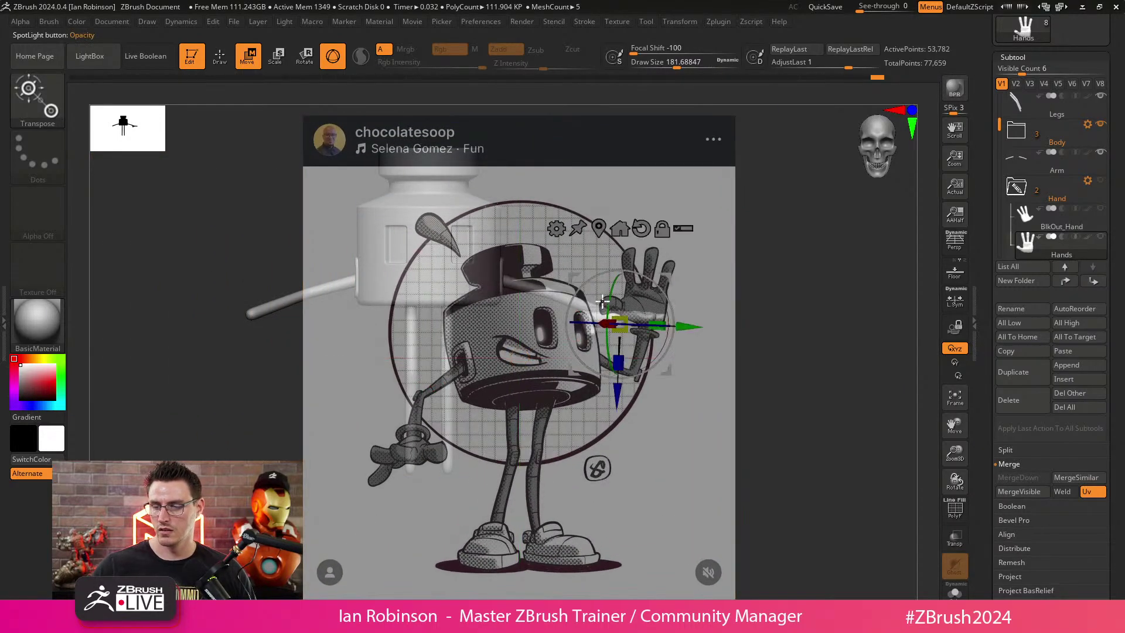
key("z")
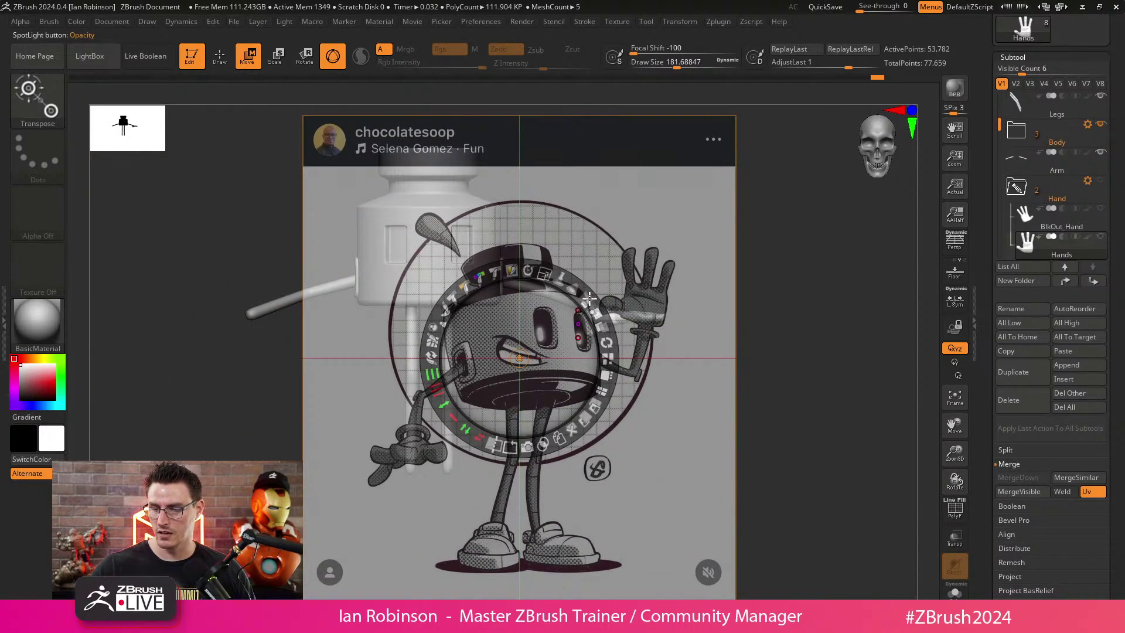
left_click_drag(587, 298, 550, 262)
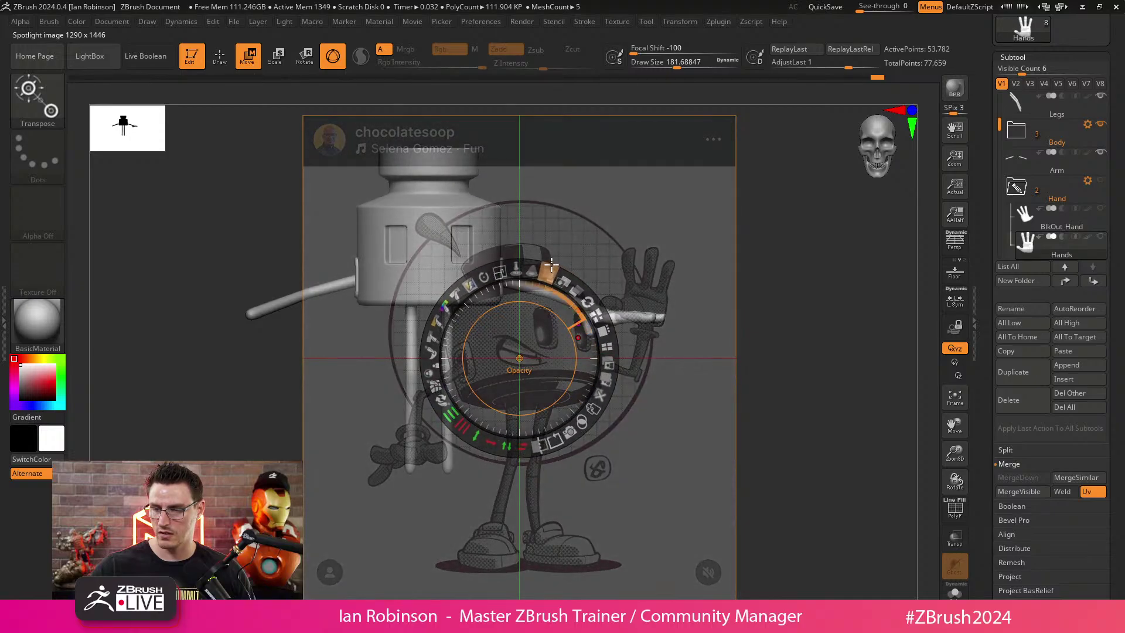
key("z")
Compare the model's body, arm and hand proportions with the overlaid reference from several angles.
mouse_move(772, 306)
left_mouse_down("alt")
mouse_move(816, 395)
mouse_move(897, 420)
left_mouse_up("alt")
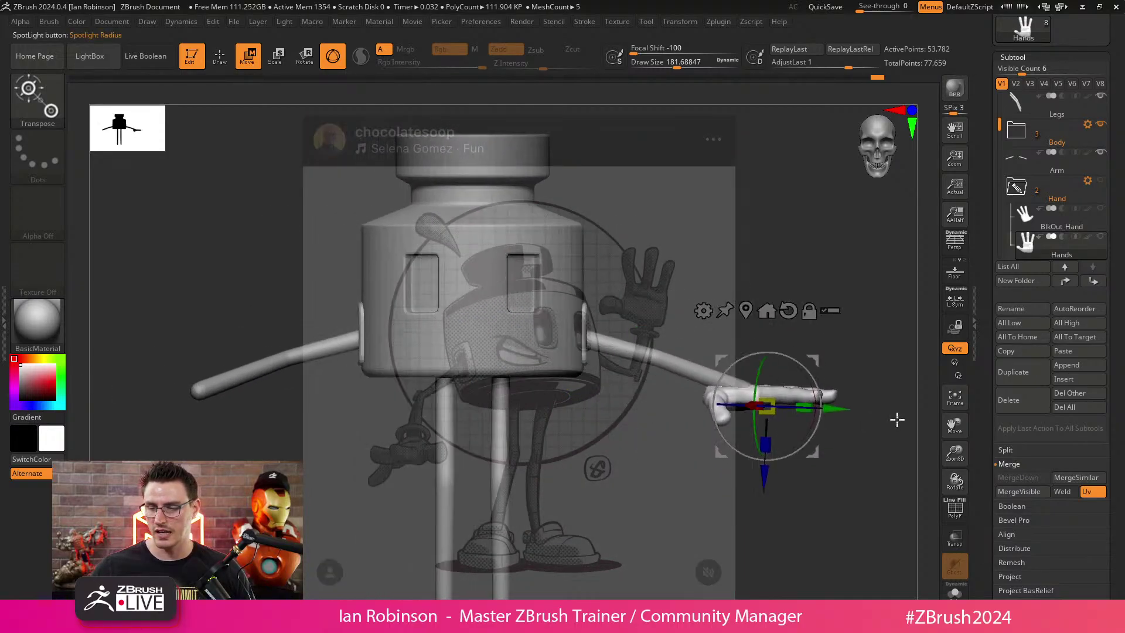
key("z")
key("q")
key("z")
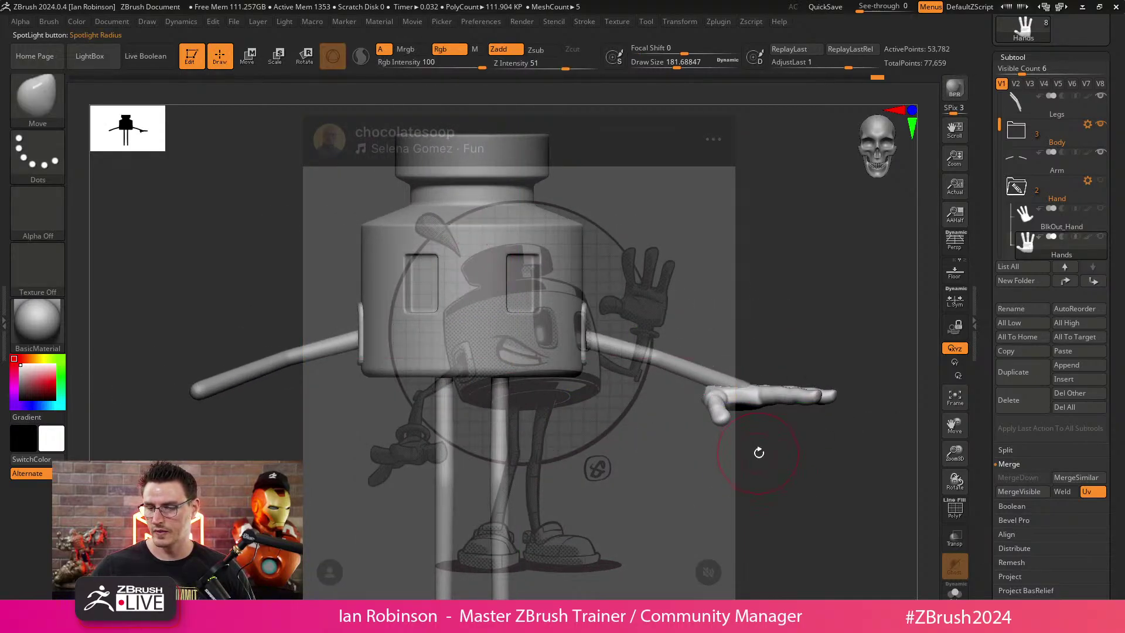
mouse_move(758, 453)
left_mouse_down()
mouse_move(803, 452)
mouse_move(745, 463)
mouse_move(761, 467)
mouse_move(748, 450)
mouse_move(766, 448)
left_mouse_up()
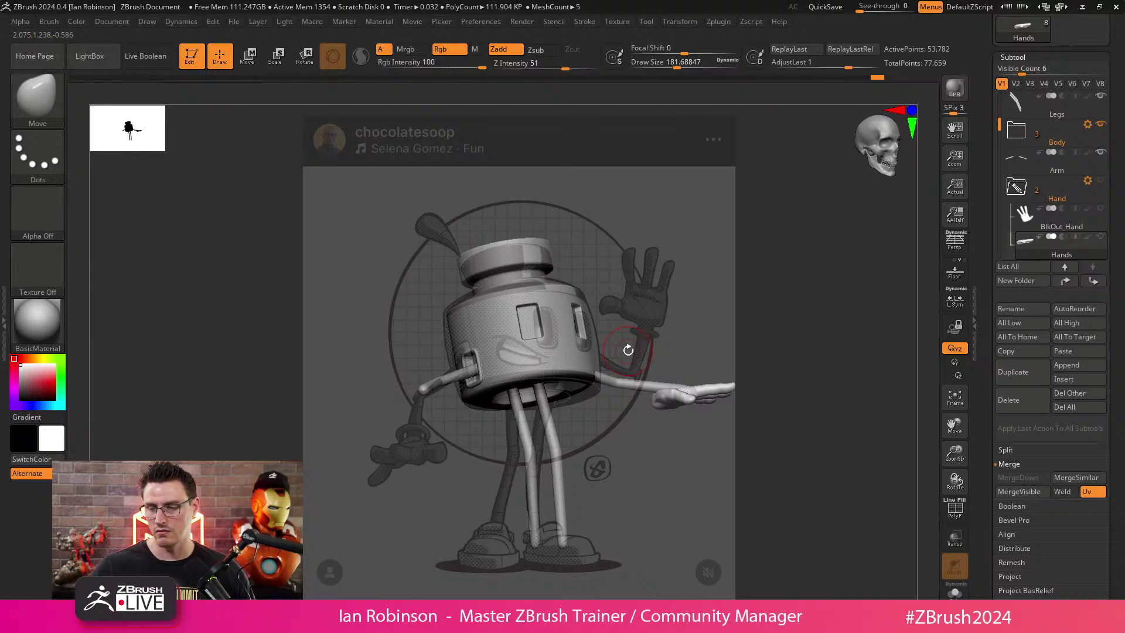
mouse_move(744, 412)
left_mouse_down()
mouse_move(791, 417)
mouse_move(771, 339)
mouse_move(806, 351)
mouse_move(766, 301)
mouse_move(736, 334)
mouse_move(803, 394)
mouse_move(809, 329)
mouse_move(823, 345)
mouse_move(803, 321)
mouse_move(816, 322)
mouse_move(799, 319)
mouse_move(811, 334)
left_mouse_up()
left_click(653, 306, "ctrl+shift")
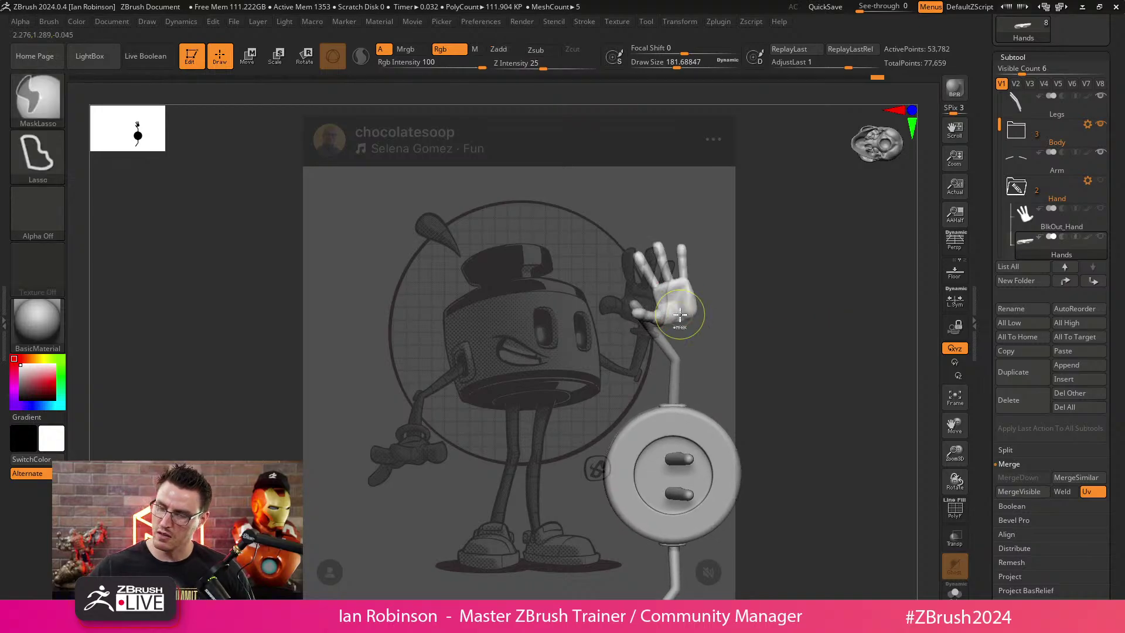
left_click_drag(793, 299, 849, 352, "shift")
Shrink the Spotlight reference image, move it back beside the model and restore its opacity.
key("shift+z")
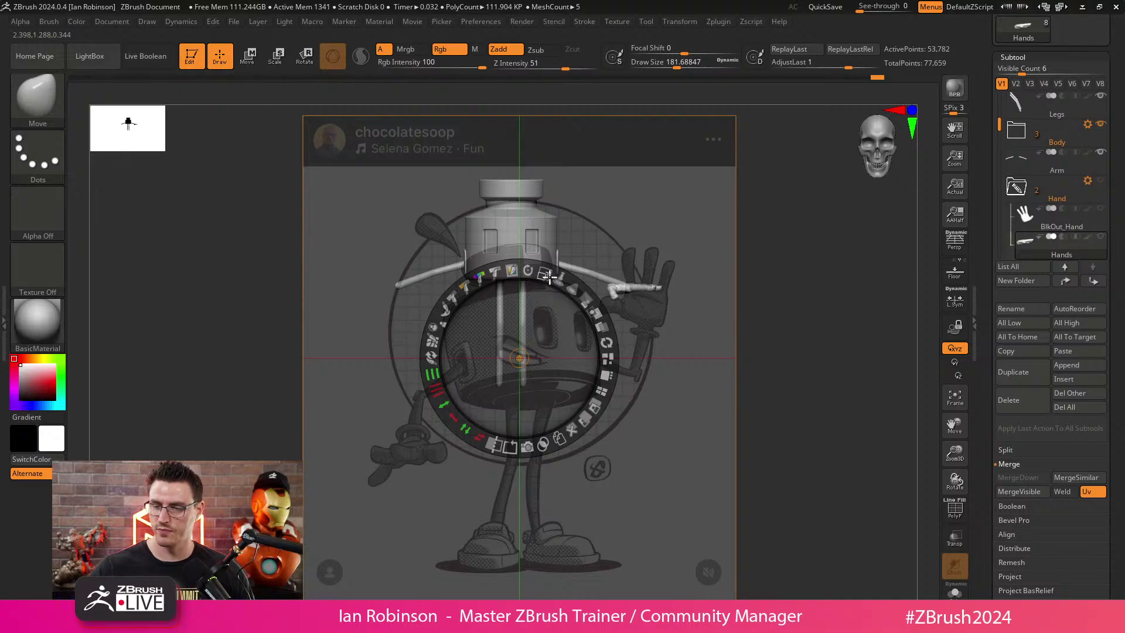
left_click_drag(549, 278, 532, 277)
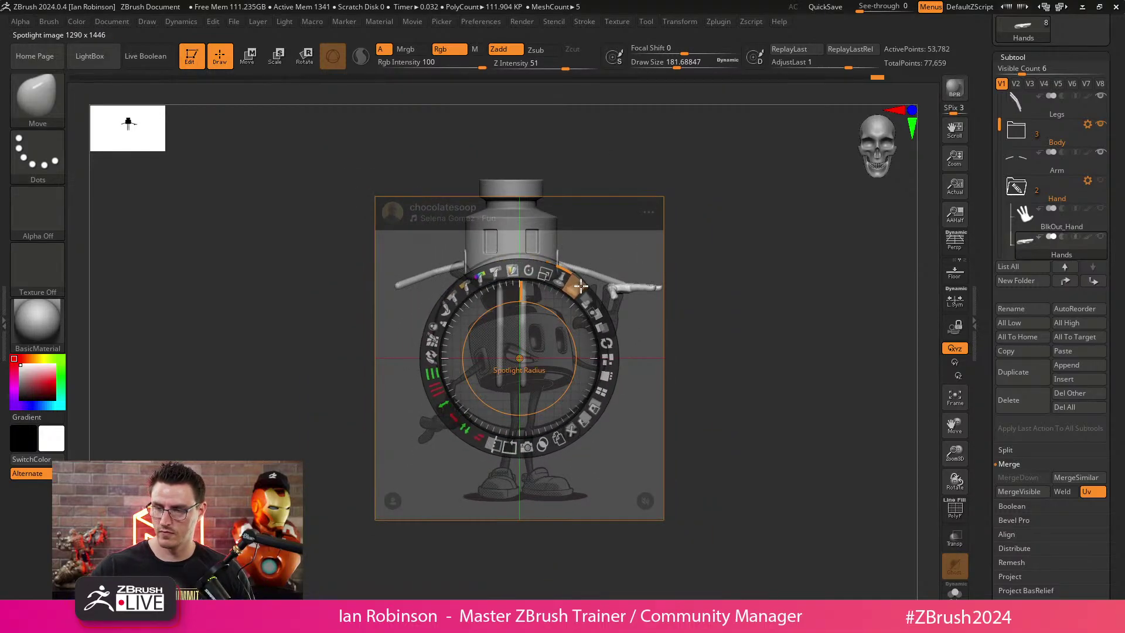
mouse_move(582, 288)
left_mouse_down()
mouse_move(588, 323)
mouse_move(548, 268)
mouse_move(583, 328)
mouse_move(559, 352)
mouse_move(257, 288)
mouse_move(261, 299)
mouse_move(244, 273)
left_mouse_up()
key("z")
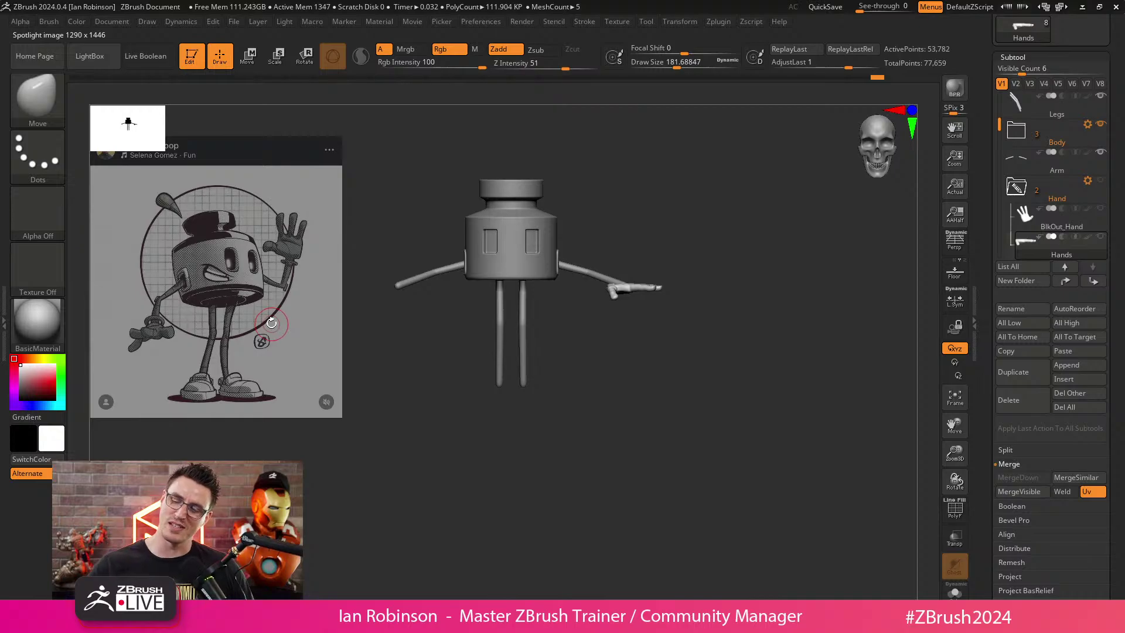
Adjust the hand's size at the end of the arm with the transform gizmo, seen from above.
left_click_drag(603, 480, 745, 410, "alt")
key("w")
left_click_drag(752, 321, 765, 327)
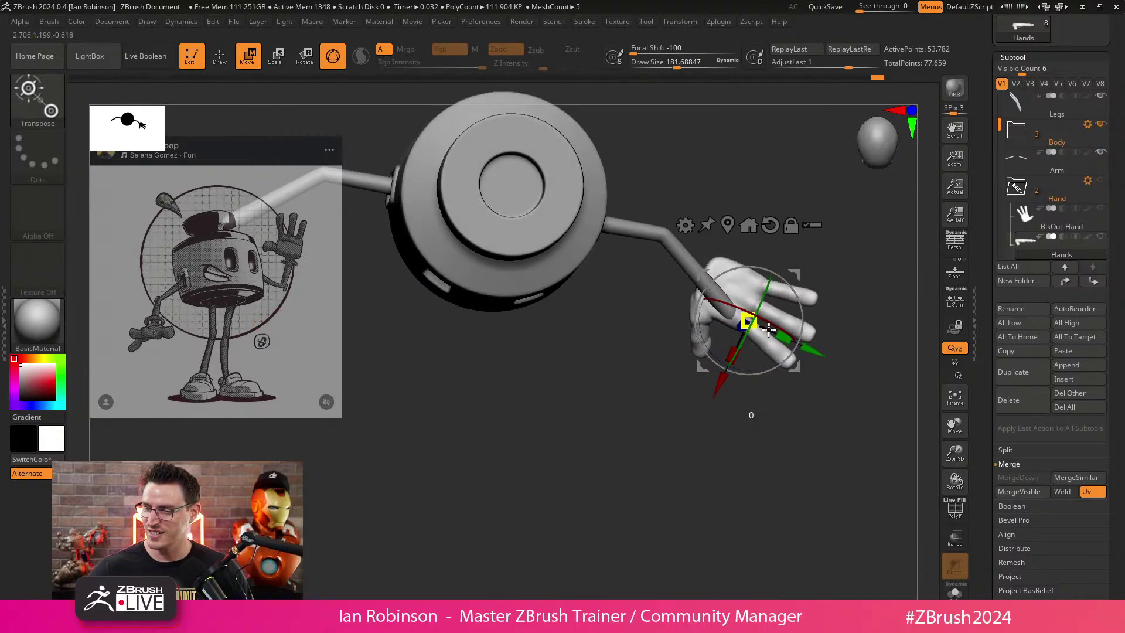
Move the hand along its X axis to line it up with the end of the arm.
key("q")
mouse_move(668, 467)
left_mouse_down("shift")
mouse_move(645, 407)
mouse_move(645, 470)
left_mouse_up("shift")
key("w")
mouse_move(815, 328)
left_mouse_down()
mouse_move(837, 382)
mouse_move(789, 444)
mouse_move(717, 427)
left_mouse_up()
key("ctrl+z")
left_click_drag(846, 336, 817, 389)
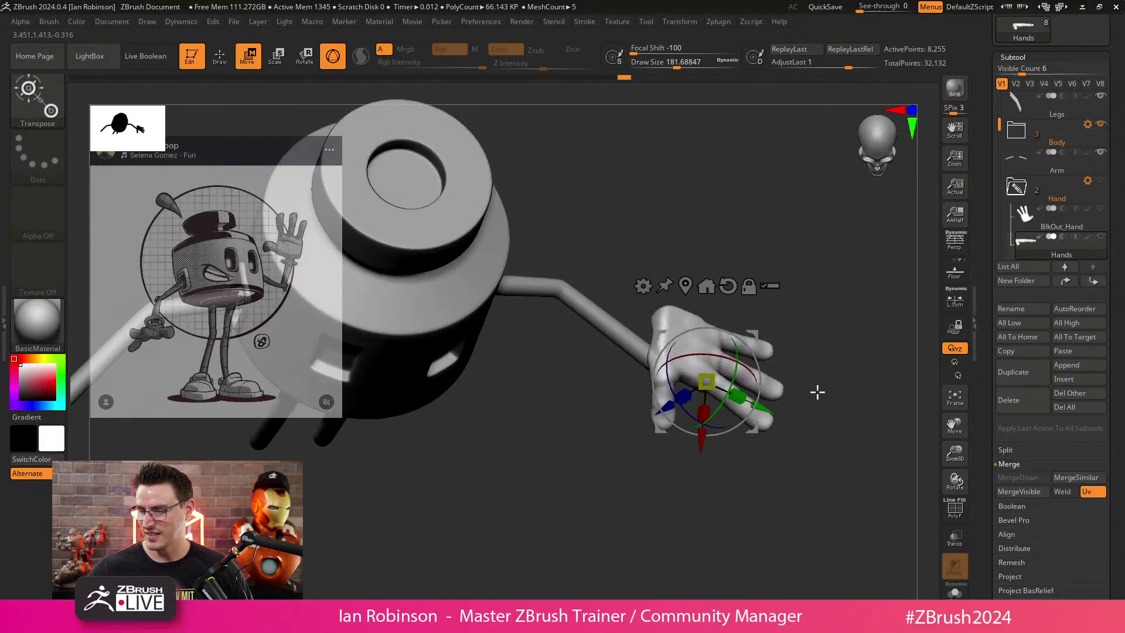
left_click_drag(700, 451, 697, 457)
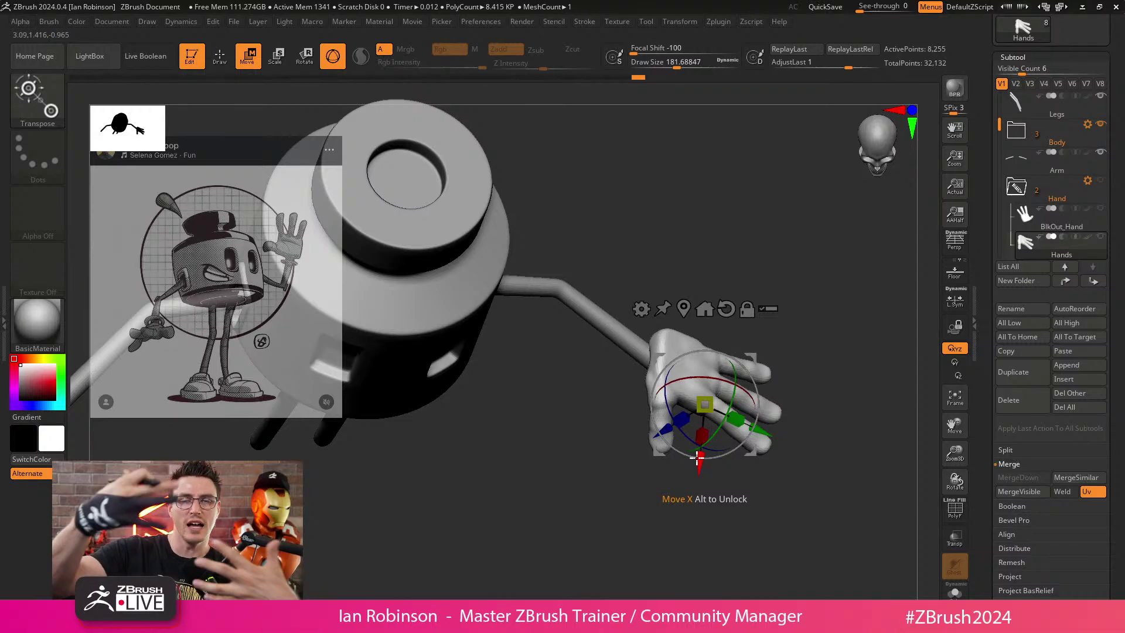
left_click_drag(732, 293, 791, 232)
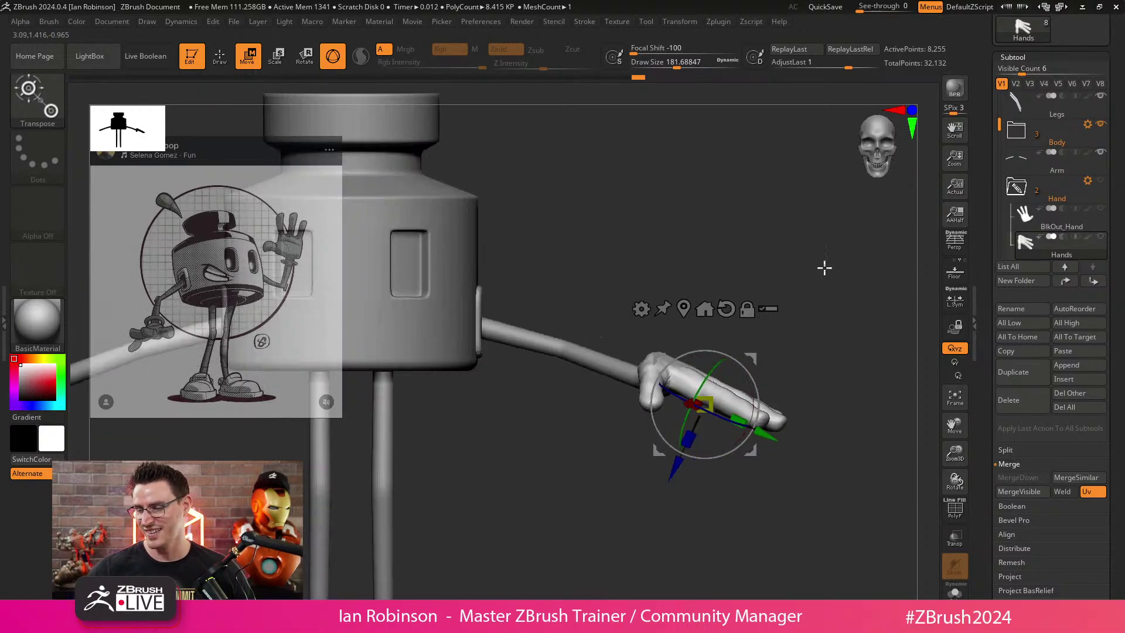
Refine the hand's placement and angle at the wrist with the transform gizmo so it follows the arm's slope.
left_click_drag(824, 266, 669, 482)
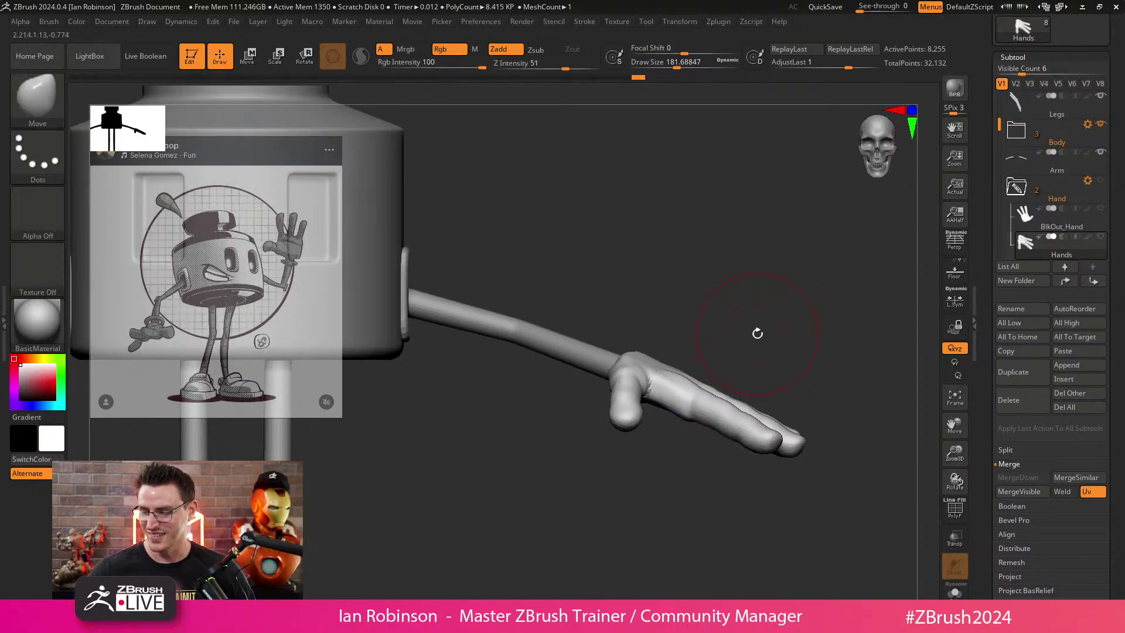
left_click_drag(738, 395, 738, 490)
mouse_move(662, 486)
left_mouse_down()
mouse_move(656, 498)
mouse_move(808, 430)
left_mouse_up()
key("q")
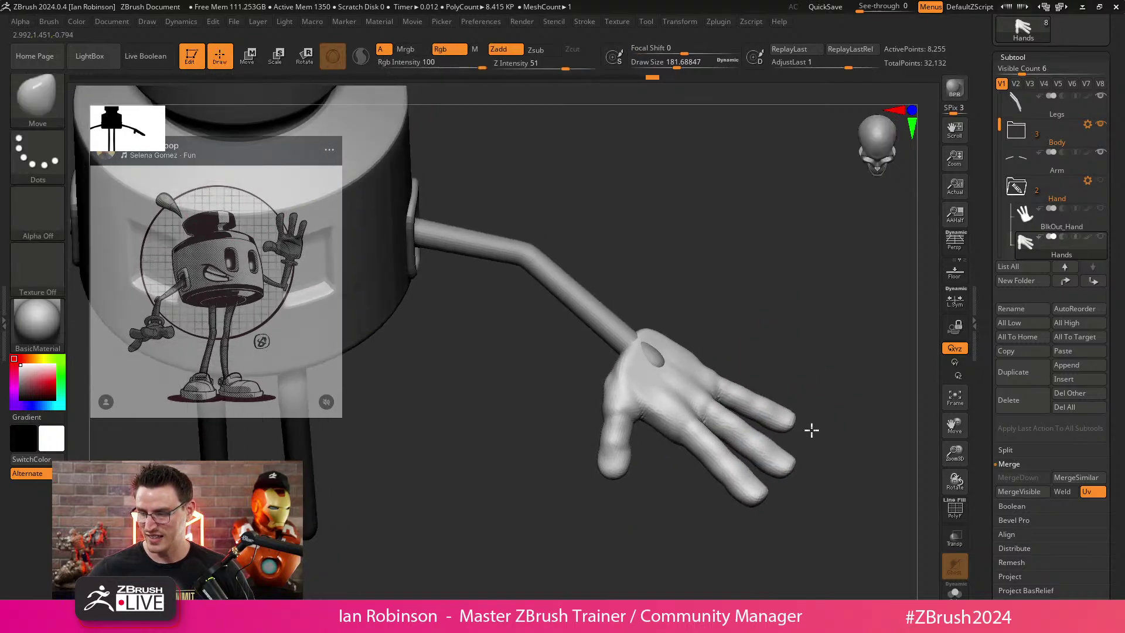
mouse_move(828, 374)
left_mouse_down()
mouse_move(761, 510)
mouse_move(633, 558)
mouse_move(761, 410)
mouse_move(737, 354)
left_mouse_up()
key("w")
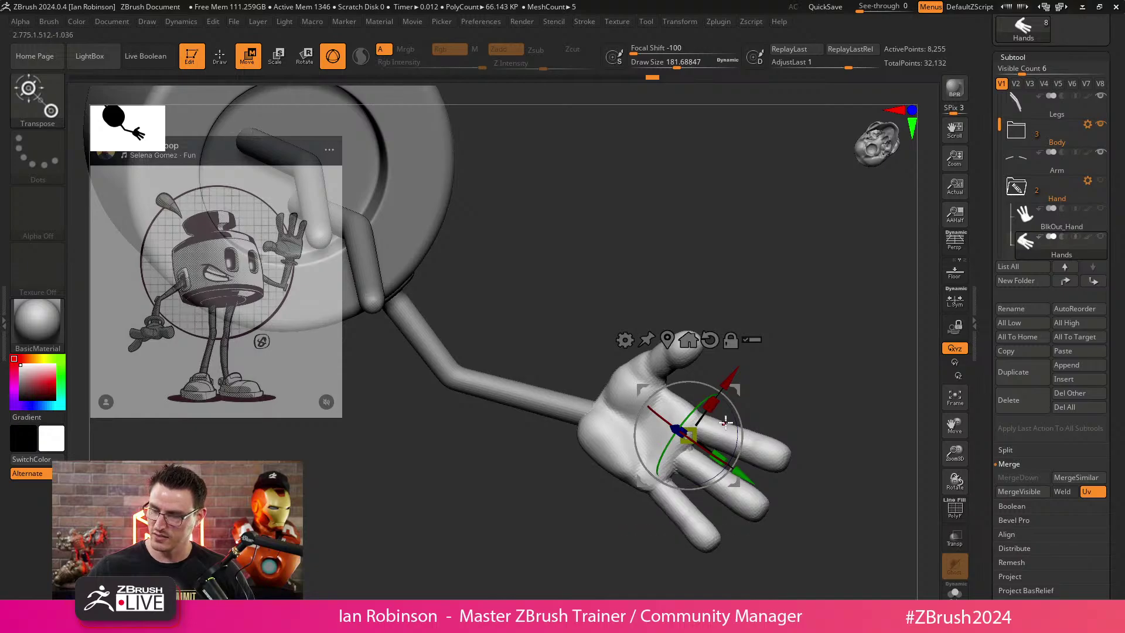
mouse_move(726, 421)
left_mouse_down()
mouse_move(739, 393)
mouse_move(728, 365)
mouse_move(817, 412)
mouse_move(824, 464)
mouse_move(824, 392)
mouse_move(625, 493)
mouse_move(667, 464)
left_mouse_up()
key("q")
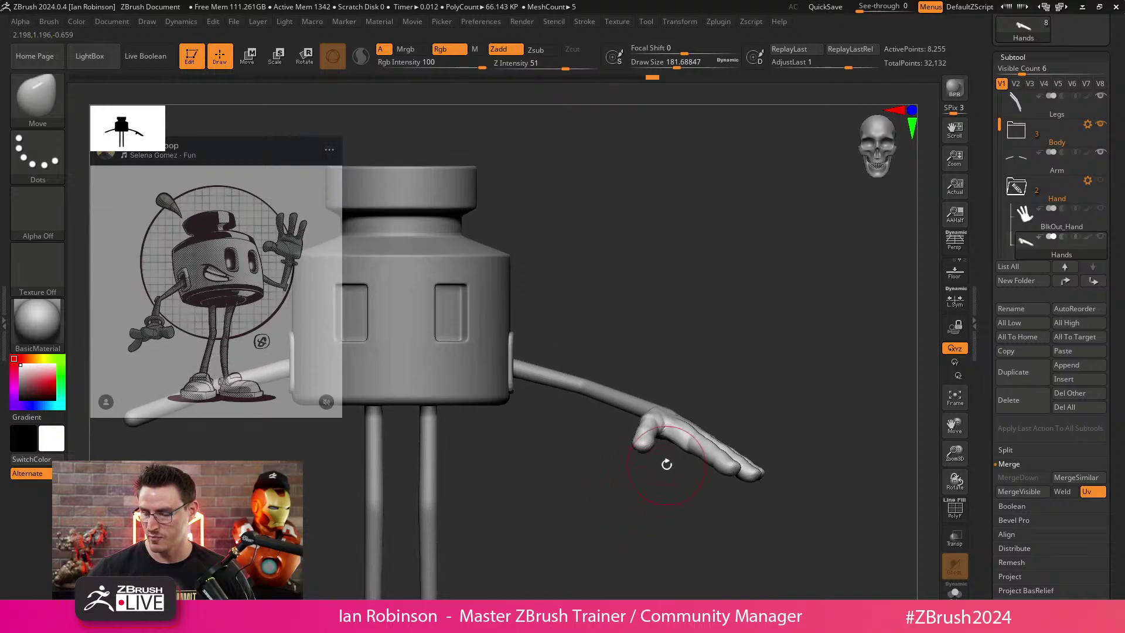
key("w")
mouse_move(735, 430)
left_mouse_down()
mouse_move(736, 442)
mouse_move(683, 442)
mouse_move(651, 504)
mouse_move(804, 351)
mouse_move(869, 353)
left_mouse_up()
key("q")
Try to Mirror And Weld the hand across to the opposite arm using the Modify Topology options.
left_click(1023, 56)
left_click(1032, 72)
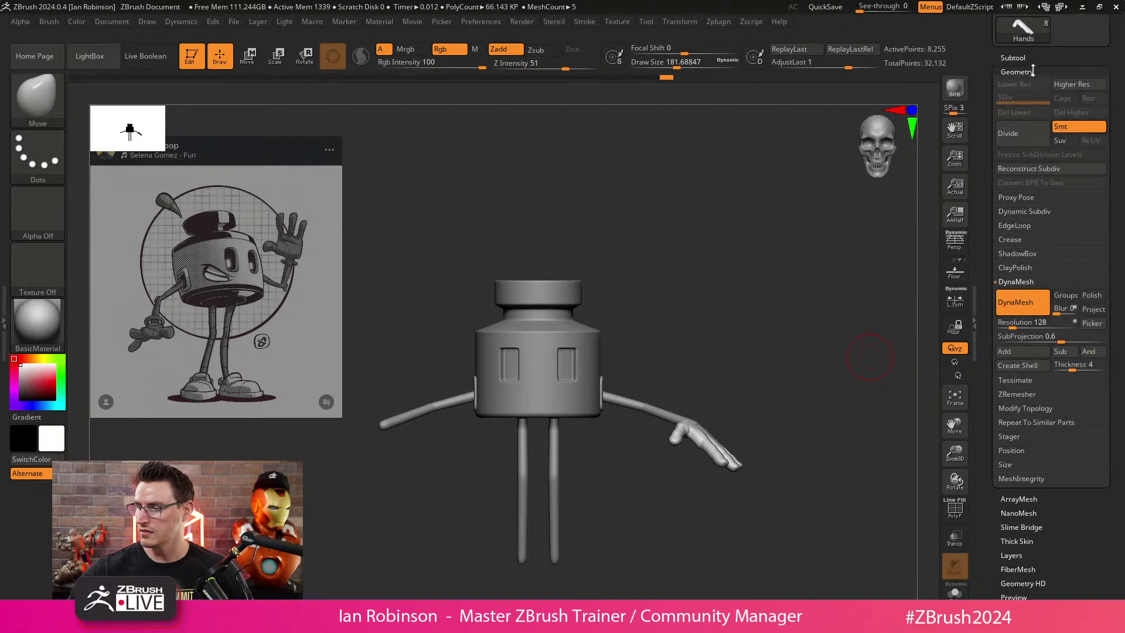
left_click(1024, 282)
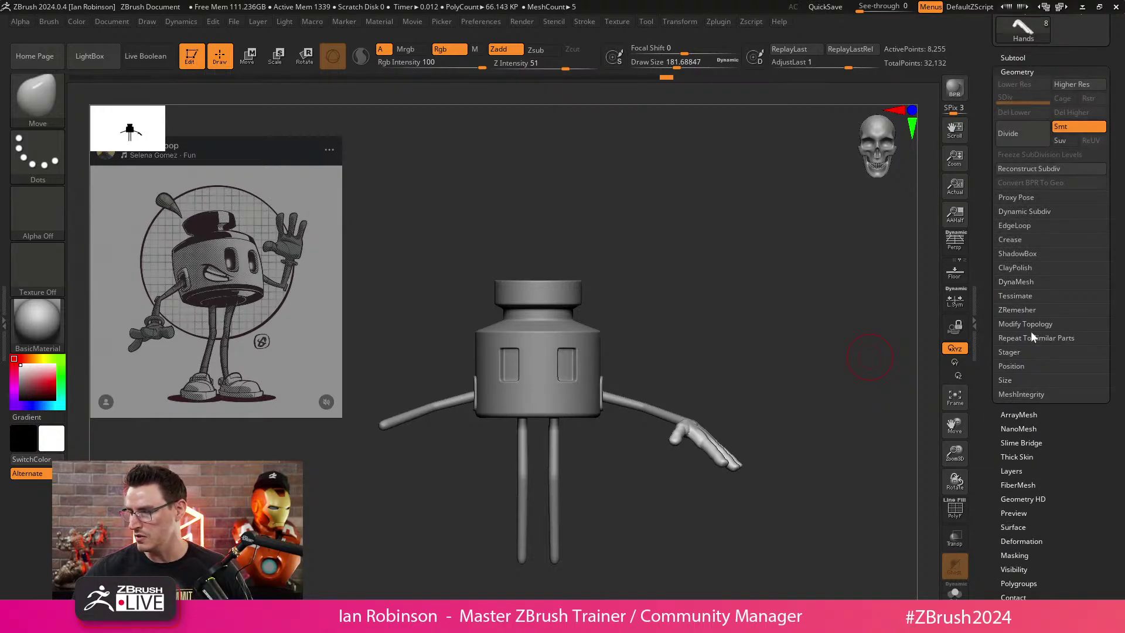
left_click(1028, 326)
left_click(1030, 365)
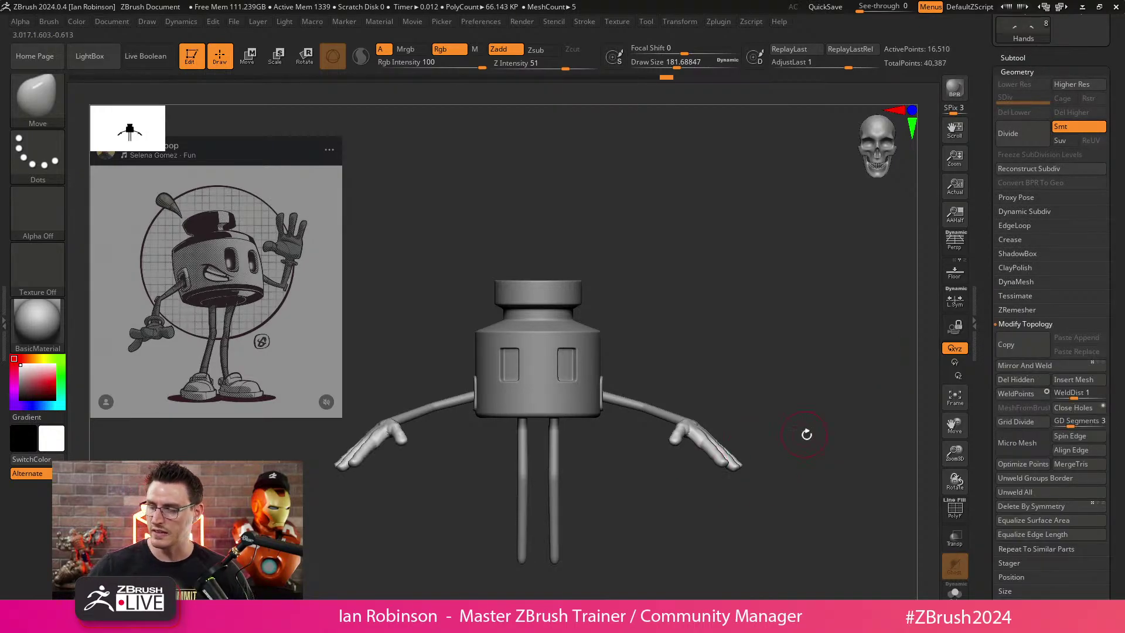
key("ctrl+z")
Switch the selection brush from SelectRect to SelectLasso.
right_click_drag(625, 473, 671, 457, "ctrl")
key("ctrl+shift")
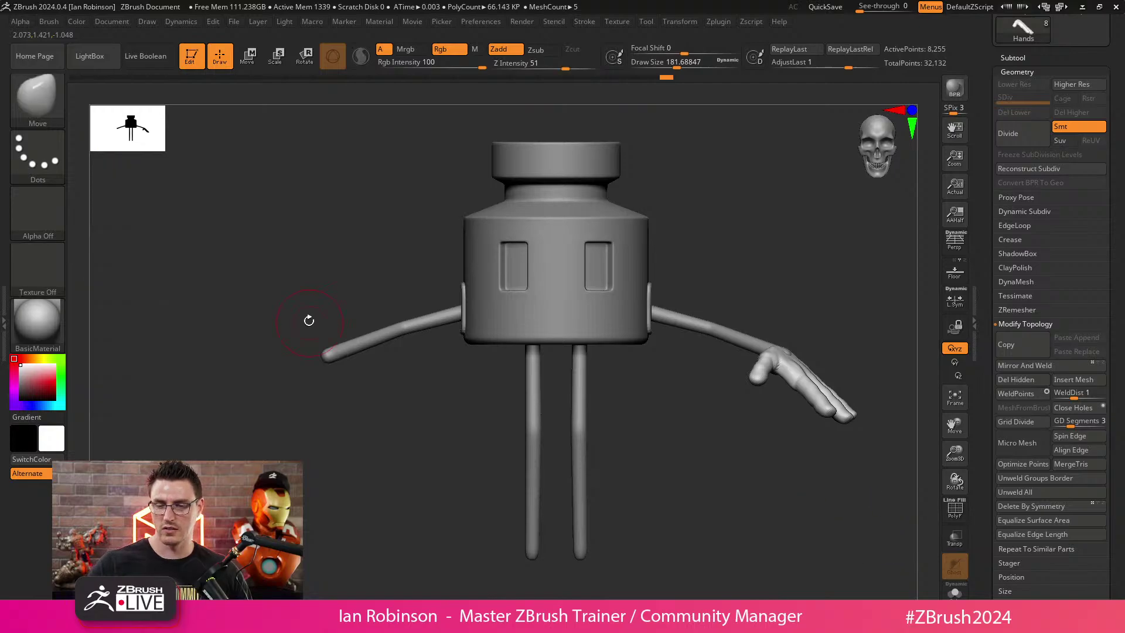
left_click_drag(188, 198, 309, 488, "ctrl+shift")
left_click_drag(291, 351, 293, 346, "ctrl+shift")
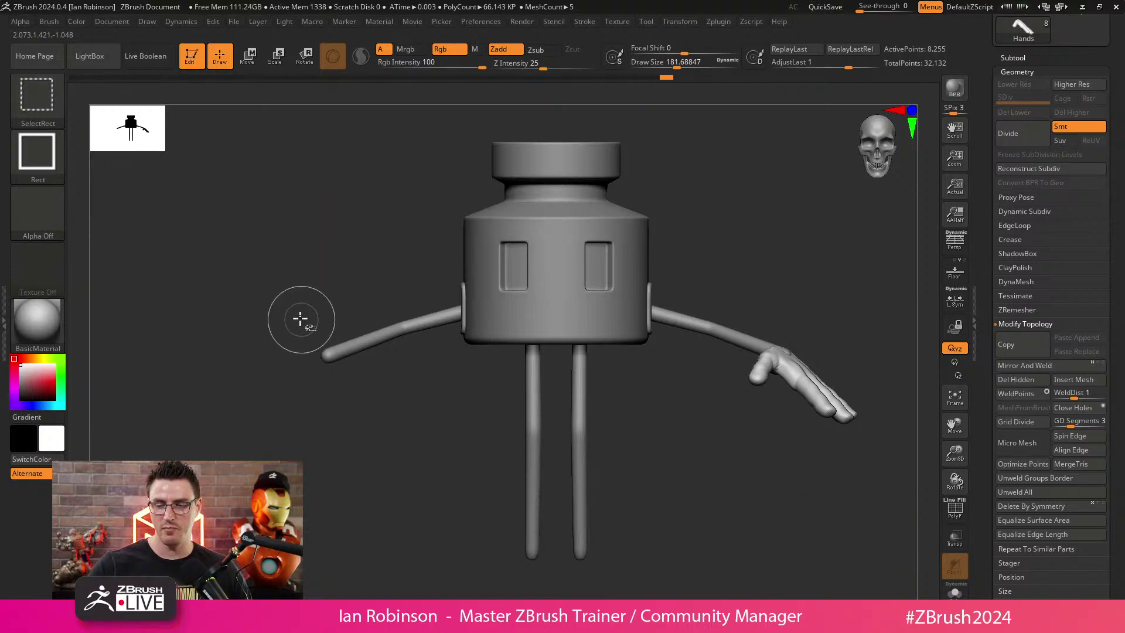
left_click(66, 112)
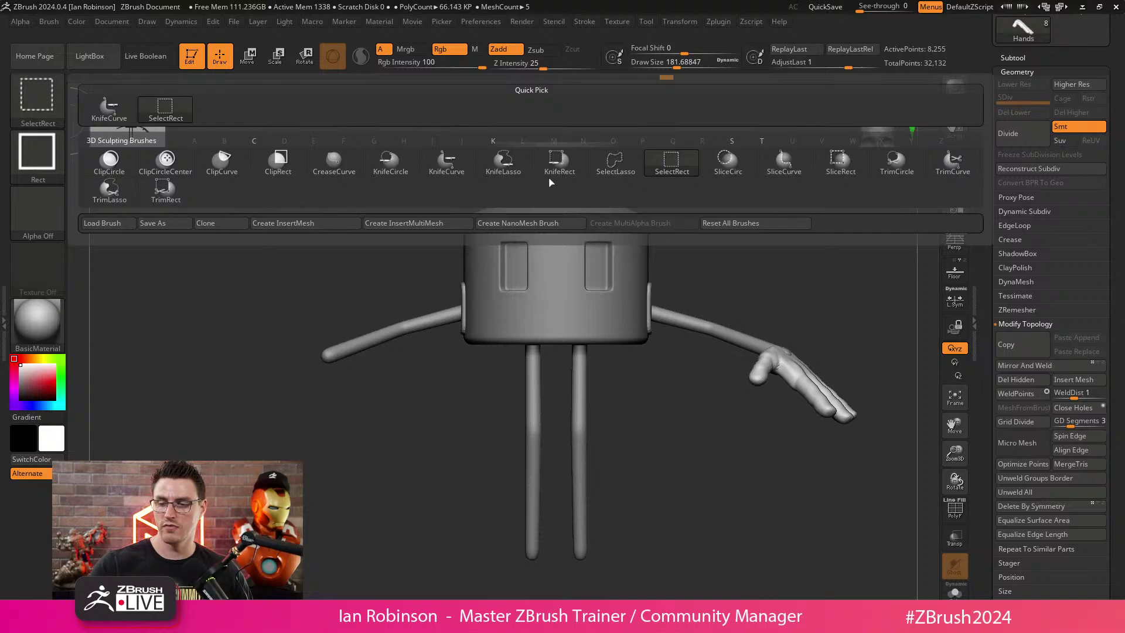
left_click(616, 163)
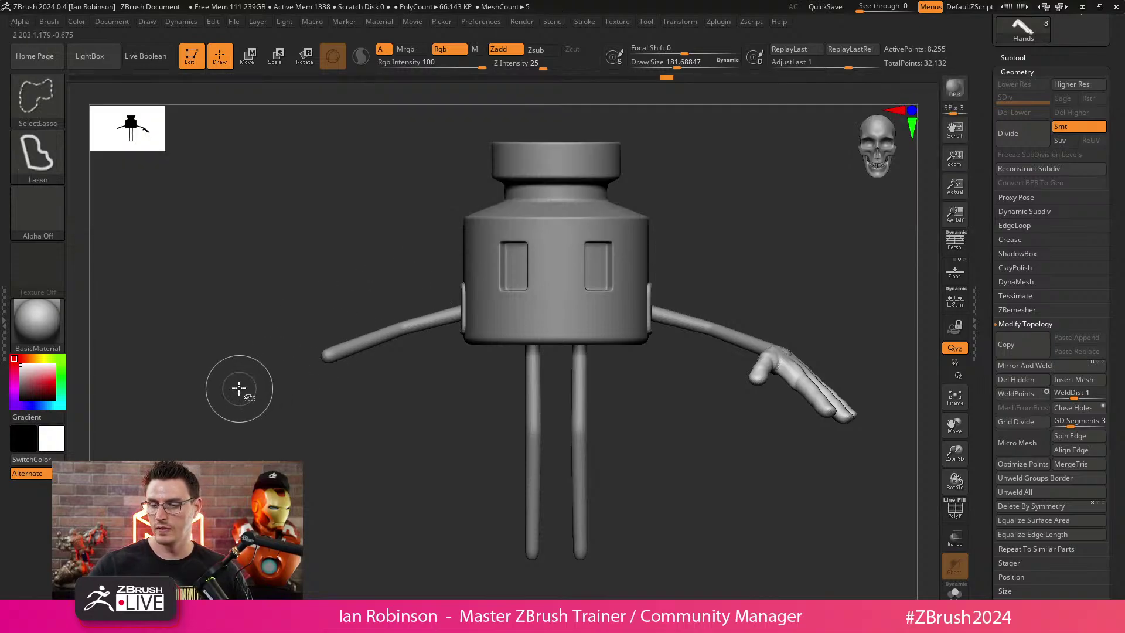
Mirror And Weld the hand to create a matching one on the opposite arm.
mouse_move(239, 385)
left_mouse_down("ctrl+shift")
mouse_move(688, 269)
mouse_move(649, 220)
mouse_move(720, 256)
mouse_move(794, 319)
mouse_move(837, 402)
mouse_move(393, 326)
mouse_move(295, 396)
mouse_move(245, 344)
mouse_move(453, 358)
mouse_move(440, 360)
left_mouse_up("ctrl+shift")
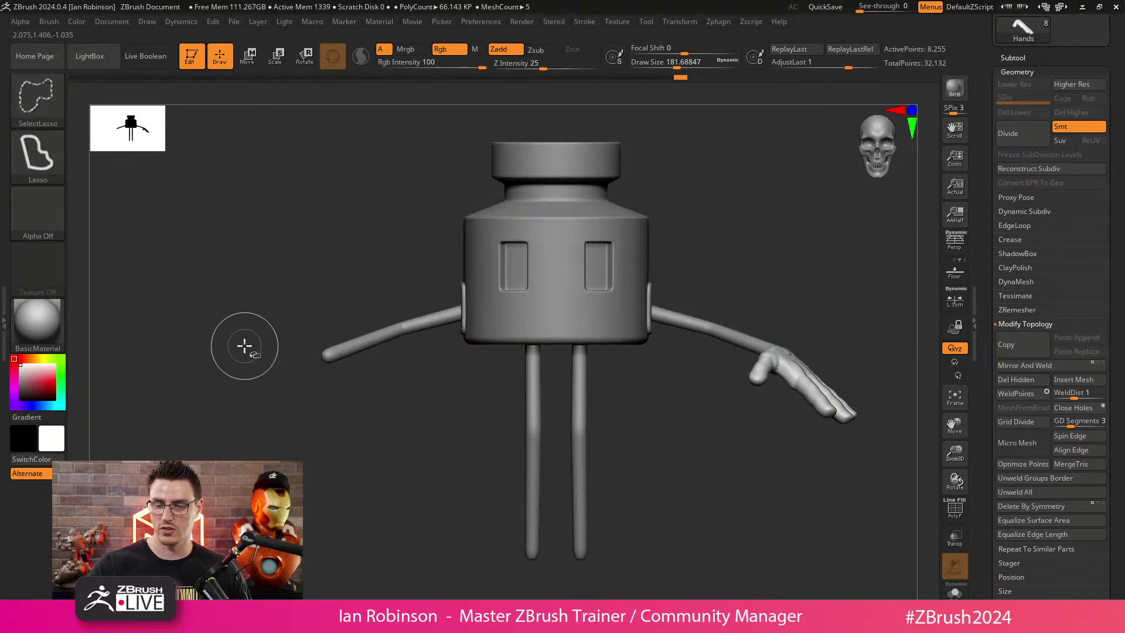
mouse_move(245, 349)
left_mouse_down("ctrl+shift")
mouse_move(536, 246)
mouse_move(720, 338)
mouse_move(371, 452)
mouse_move(252, 422)
mouse_move(736, 377)
mouse_move(681, 447)
mouse_move(673, 399)
mouse_move(547, 347)
left_mouse_up("ctrl+shift")
mouse_move(529, 152)
left_mouse_down("ctrl+shift")
mouse_move(472, 563)
mouse_move(620, 149)
mouse_move(645, 159)
mouse_move(580, 176)
mouse_move(577, 184)
mouse_move(622, 168)
left_mouse_up("ctrl+shift")
mouse_move(514, 111)
left_mouse_down("ctrl+shift")
mouse_move(497, 459)
mouse_move(605, 492)
mouse_move(548, 509)
mouse_move(613, 509)
left_mouse_up("ctrl+shift")
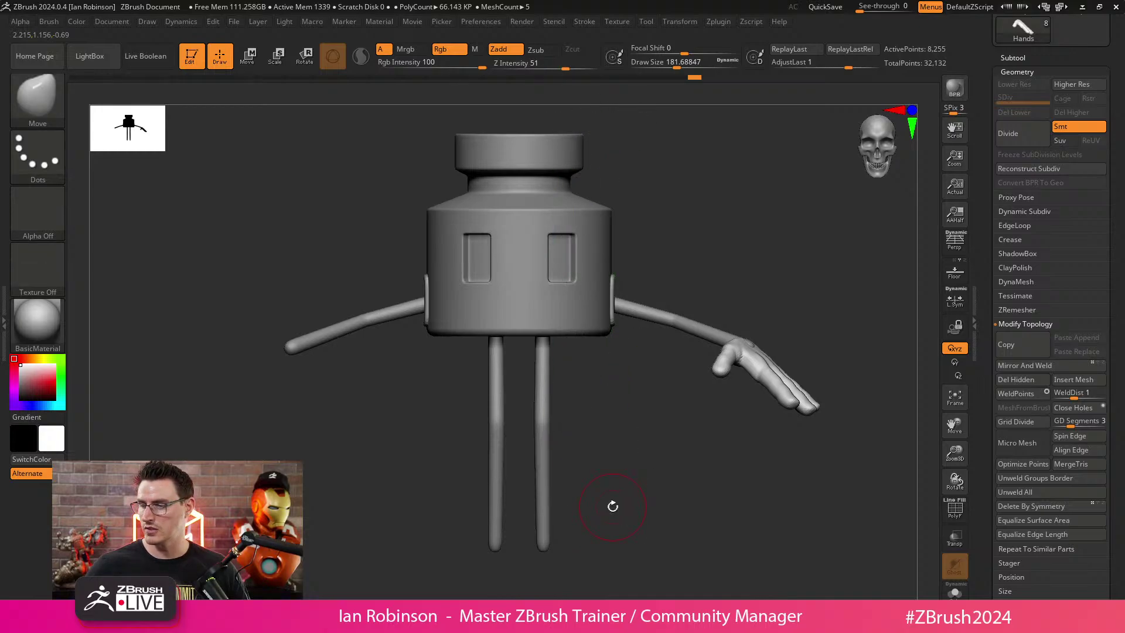
left_click(1029, 366)
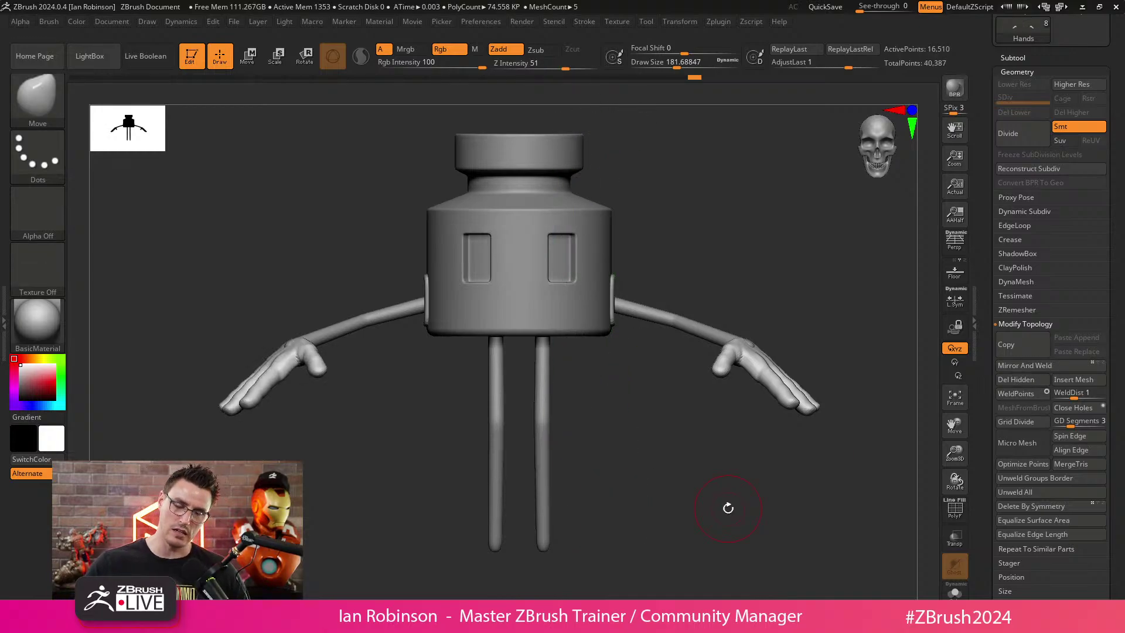
Hide one hand with a lasso selection and try Mirror And Weld on the partially hidden mesh.
mouse_move(826, 334)
left_mouse_down("ctrl+shift")
mouse_move(638, 427)
mouse_move(831, 317)
mouse_move(766, 233)
mouse_move(286, 301)
mouse_move(283, 271)
mouse_move(414, 278)
left_mouse_up("ctrl+shift")
left_click(427, 536, "ctrl+shift")
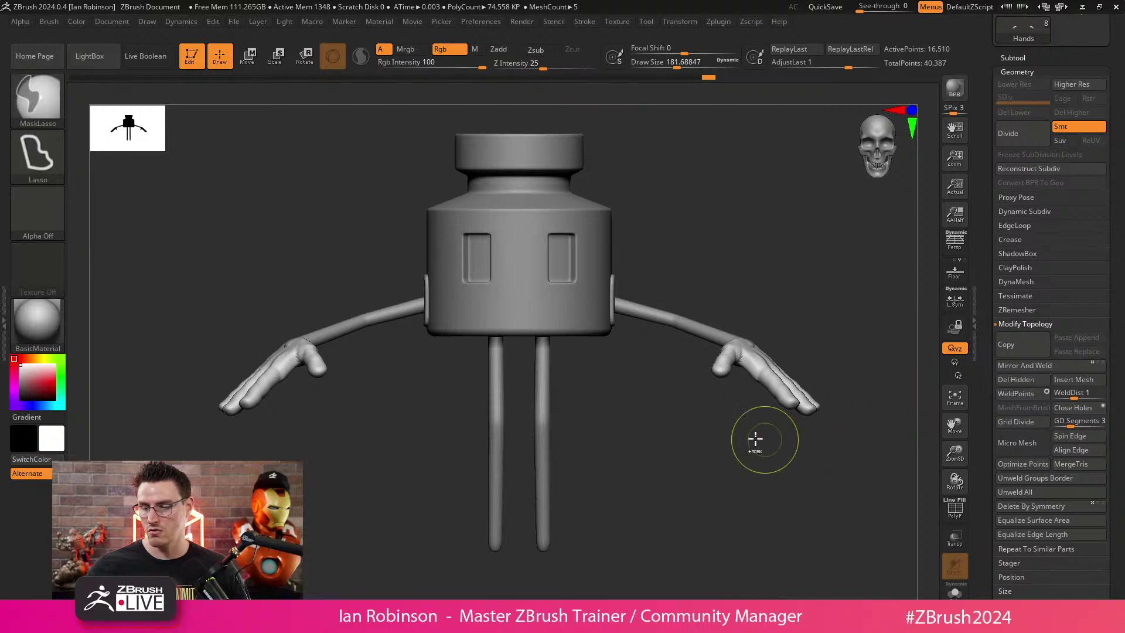
key("ctrl+z")
left_click(1037, 365)
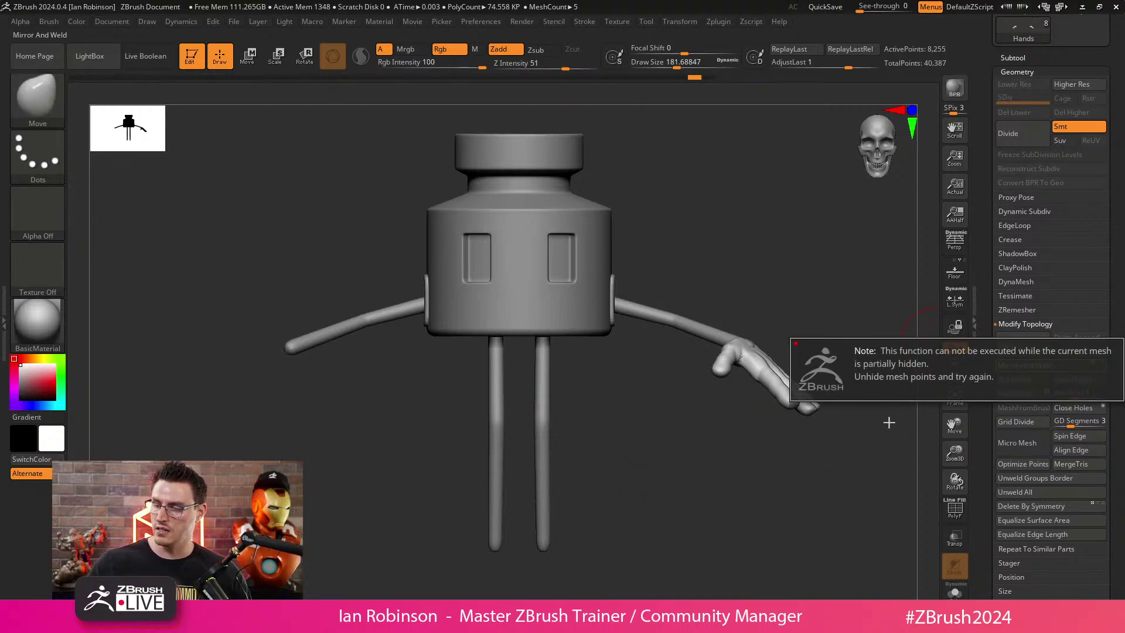
left_click(1037, 364)
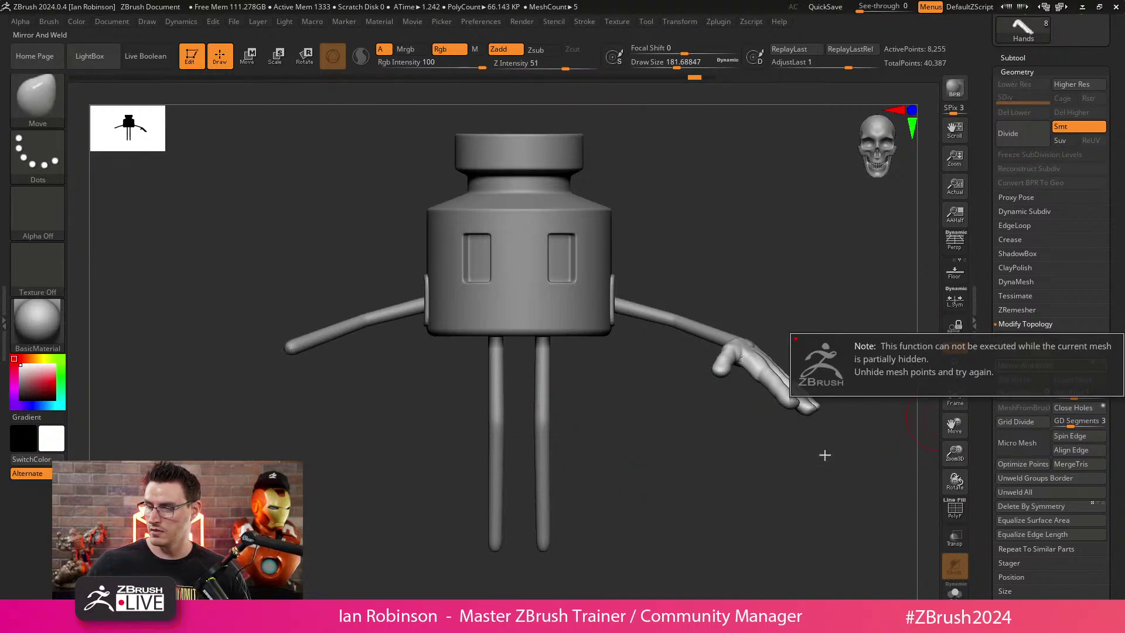
left_click(658, 473, "ctrl+shift")
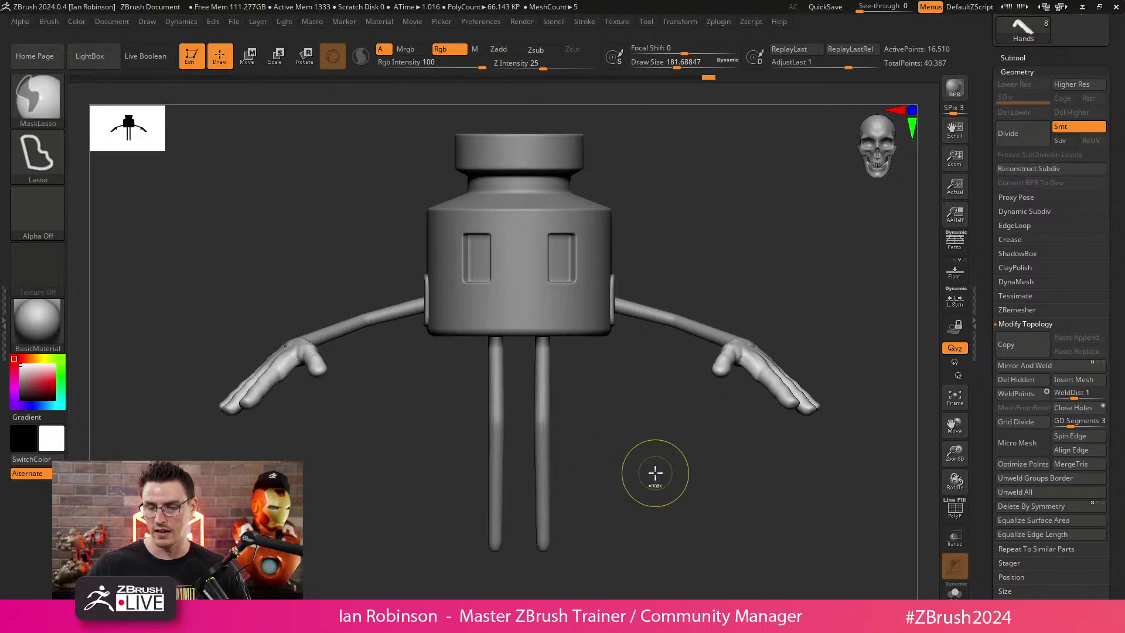
Try removing the hidden hand from the mesh with Del Hidden.
key("ctrl+z")
left_click(1032, 380)
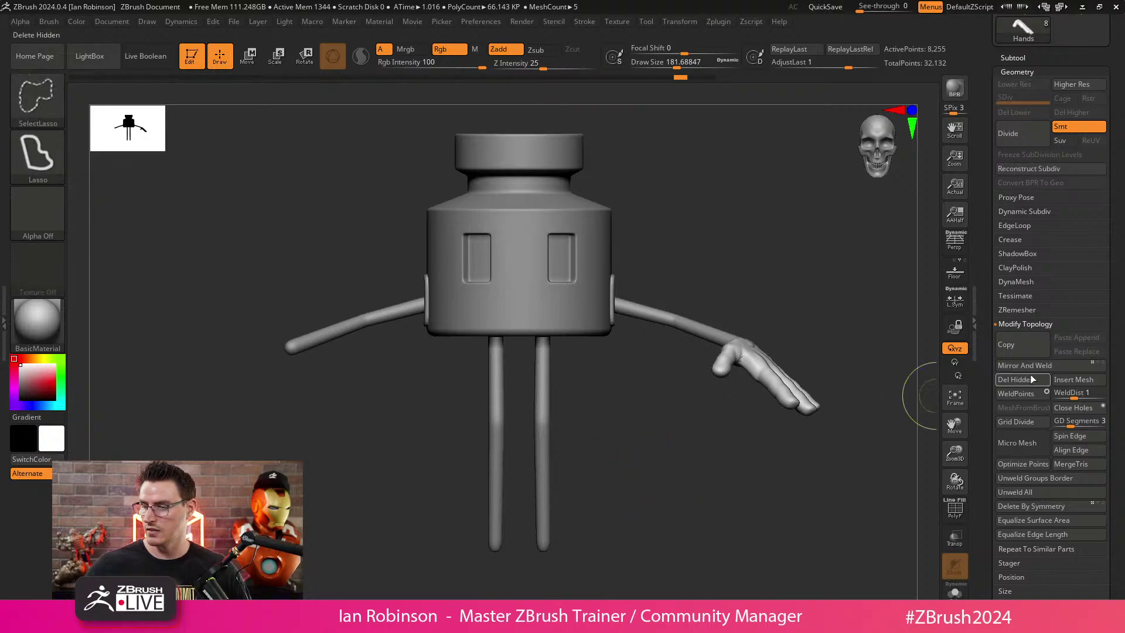
key("ctrl+z")
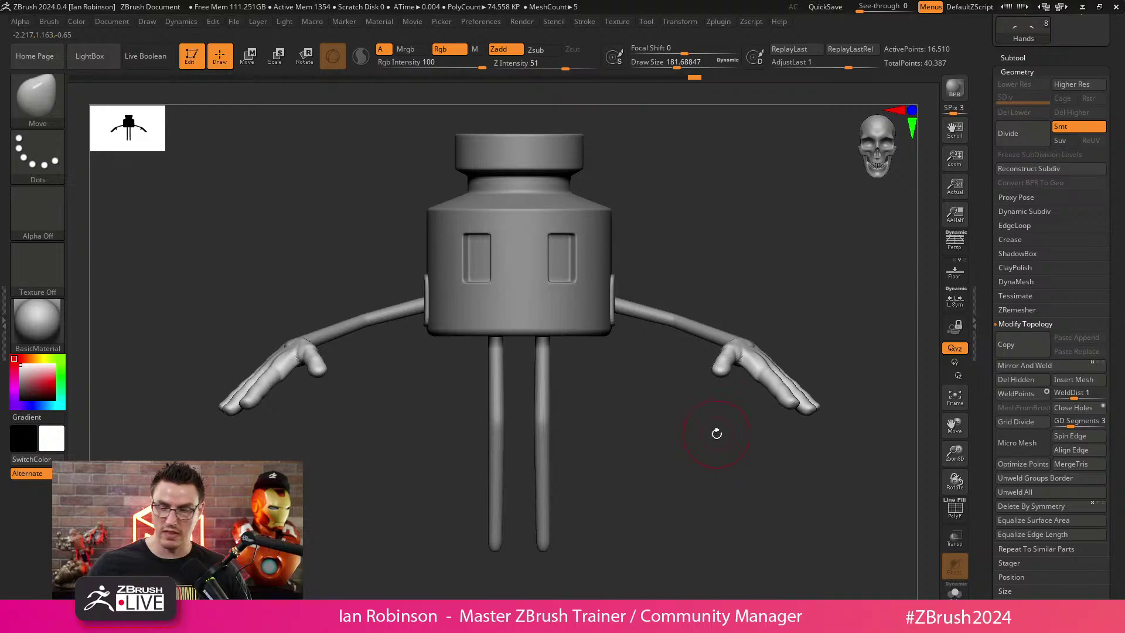
Delete the lasso-hidden thumb and wrist area of one hand, and Mirror And Weld the remaining fingers.
mouse_move(325, 302)
left_mouse_down("ctrl+shift")
mouse_move(300, 309)
mouse_move(394, 280)
left_mouse_up("ctrl+shift")
left_click(648, 455, "ctrl+shift")
left_click_drag(420, 435, 440, 490, "ctrl+shift")
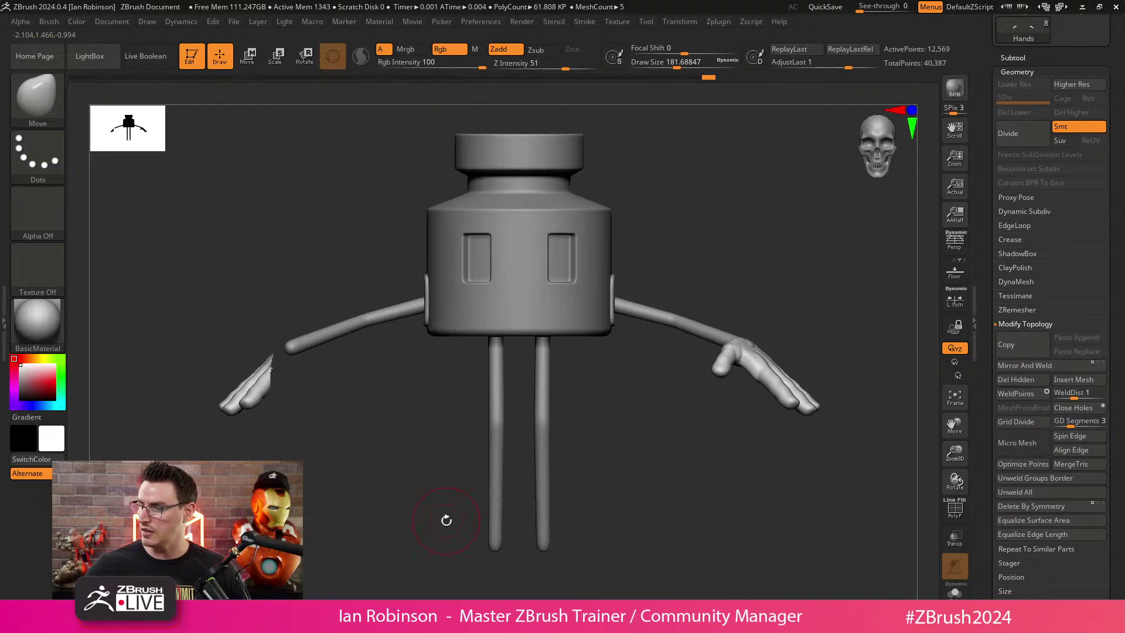
left_click(1027, 380)
left_click(1018, 366)
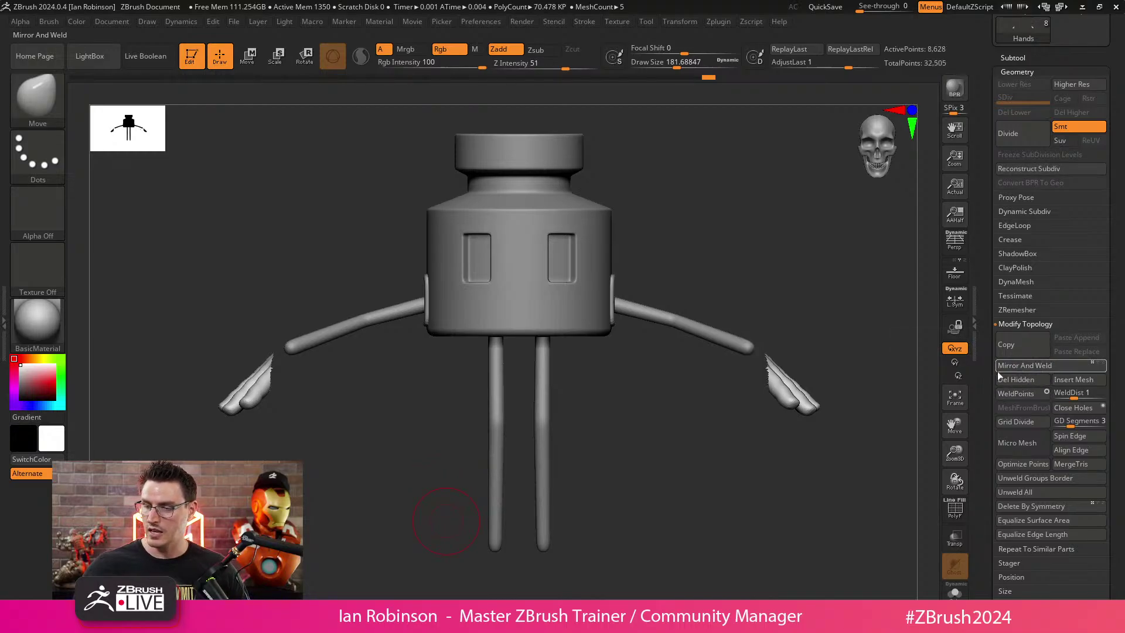
Undo the mirroring and deletion made on the trimmed hands.
mouse_move(293, 267)
left_mouse_down("ctrl")
mouse_move(351, 302)
mouse_move(313, 293)
left_mouse_up("ctrl")
left_click(379, 460, "ctrl")
key("ctrl+z")
key("ctrl+z")
key("ctrl+z")
key("ctrl+z")
key("ctrl+z")
key("ctrl+z")
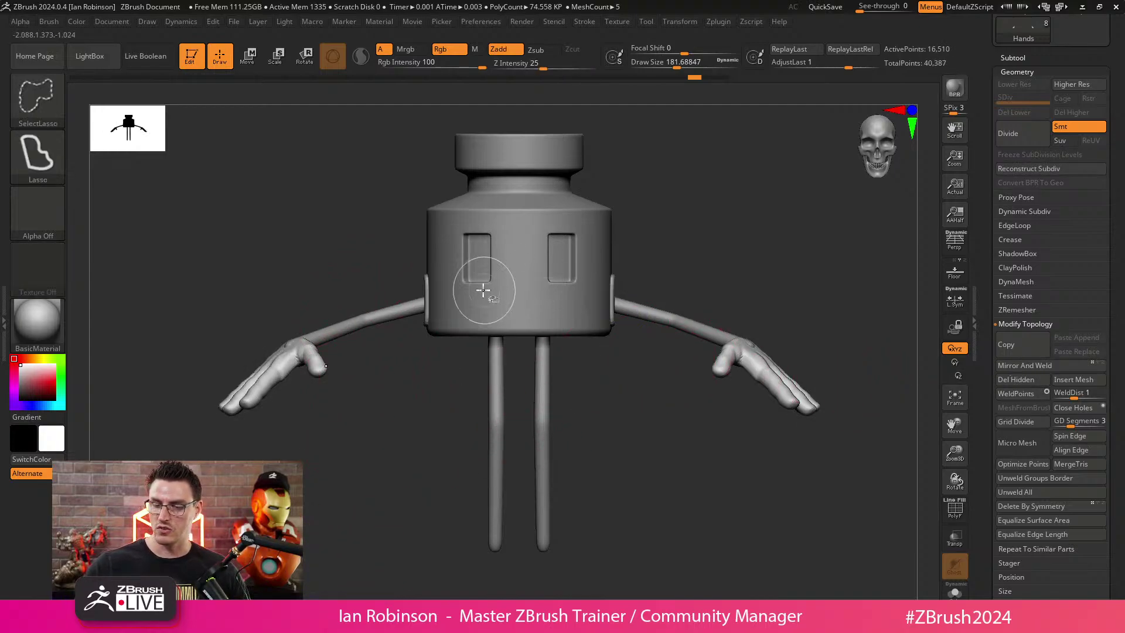
Hide one hand with a lasso selection and show the full mesh again.
left_click_drag(460, 144, 193, 457, "ctrl+shift")
mouse_move(198, 503)
left_mouse_down("ctrl+shift")
mouse_move(423, 305)
mouse_move(802, 312)
mouse_move(867, 301)
mouse_move(354, 286)
mouse_move(291, 347)
mouse_move(492, 247)
mouse_move(417, 273)
mouse_move(492, 261)
mouse_move(377, 322)
left_mouse_up("ctrl+shift")
left_click(433, 399, "ctrl+shift")
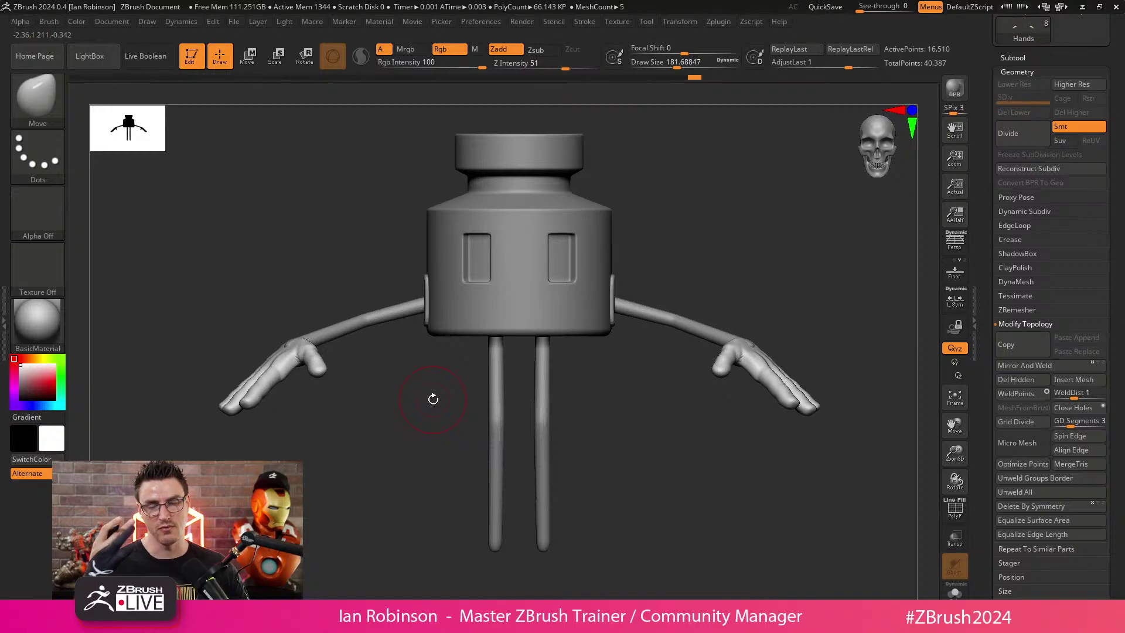
left_click_drag(348, 206, 378, 188, "ctrl+shift")
left_click_drag(421, 132, 434, 233, "ctrl+shift")
left_click_drag(474, 121, 501, 201, "ctrl+shift")
left_click_drag(529, 133, 552, 177, "ctrl+shift")
left_click_drag(453, 221, 558, 220, "ctrl+shift")
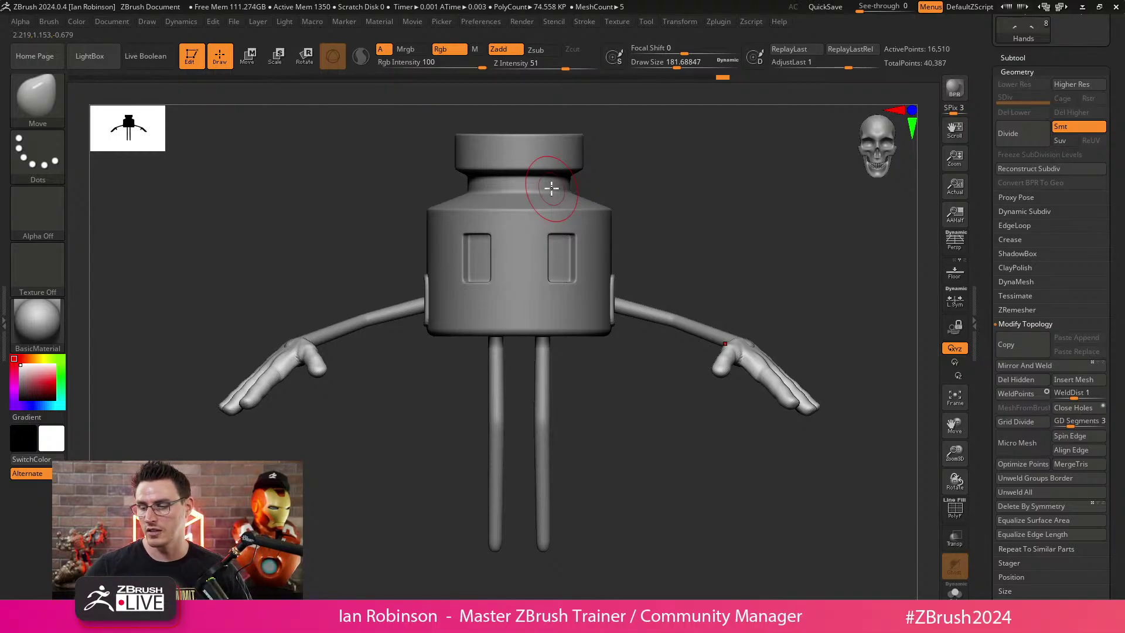
left_click_drag(639, 437, 600, 401)
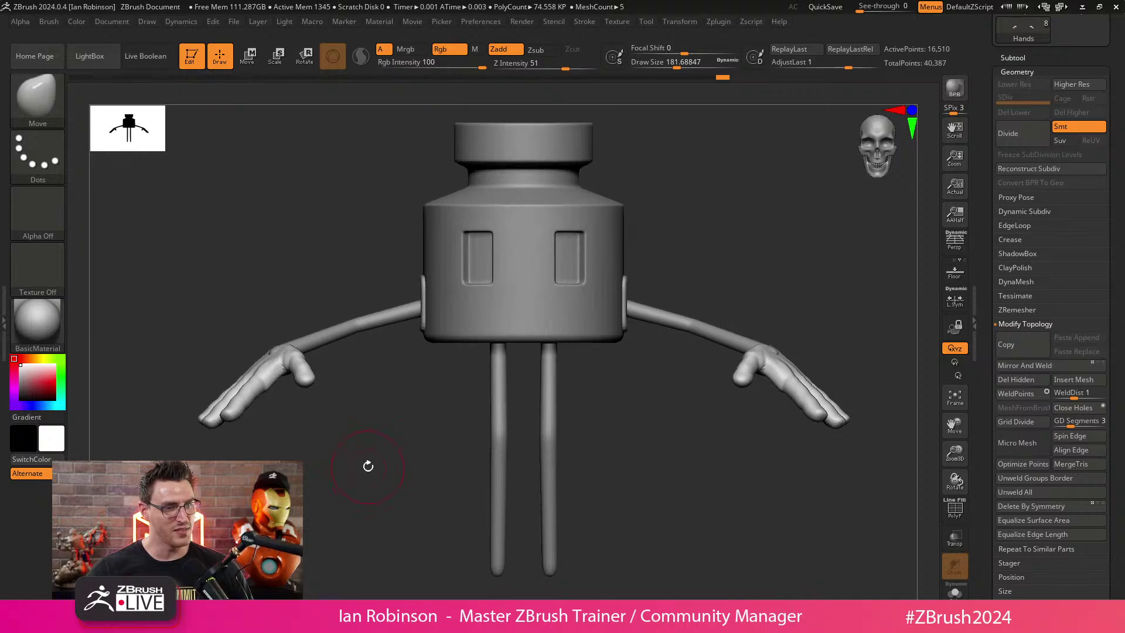
scroll(372, 475, "up", 3)
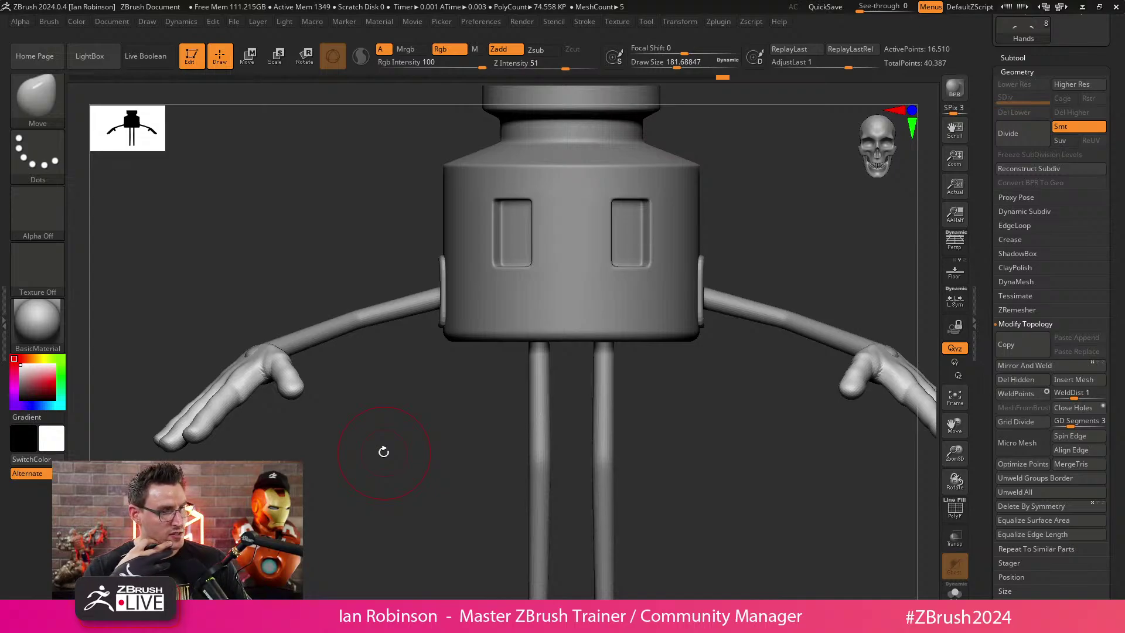
left_click_drag(384, 452, 417, 475)
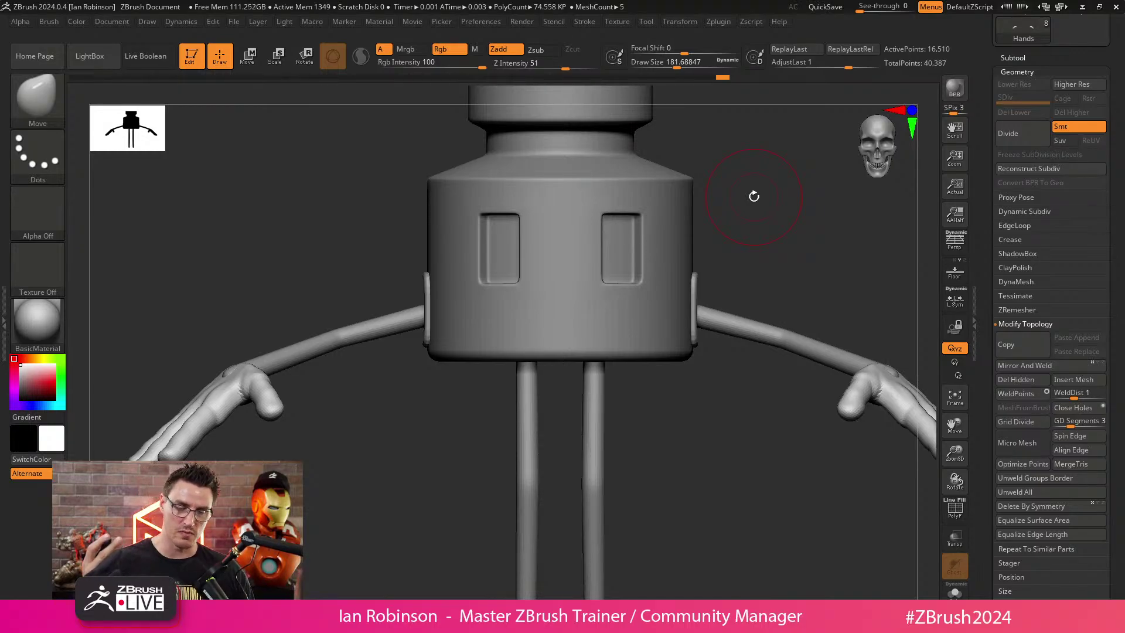
left_click_drag(754, 196, 557, 402, "alt")
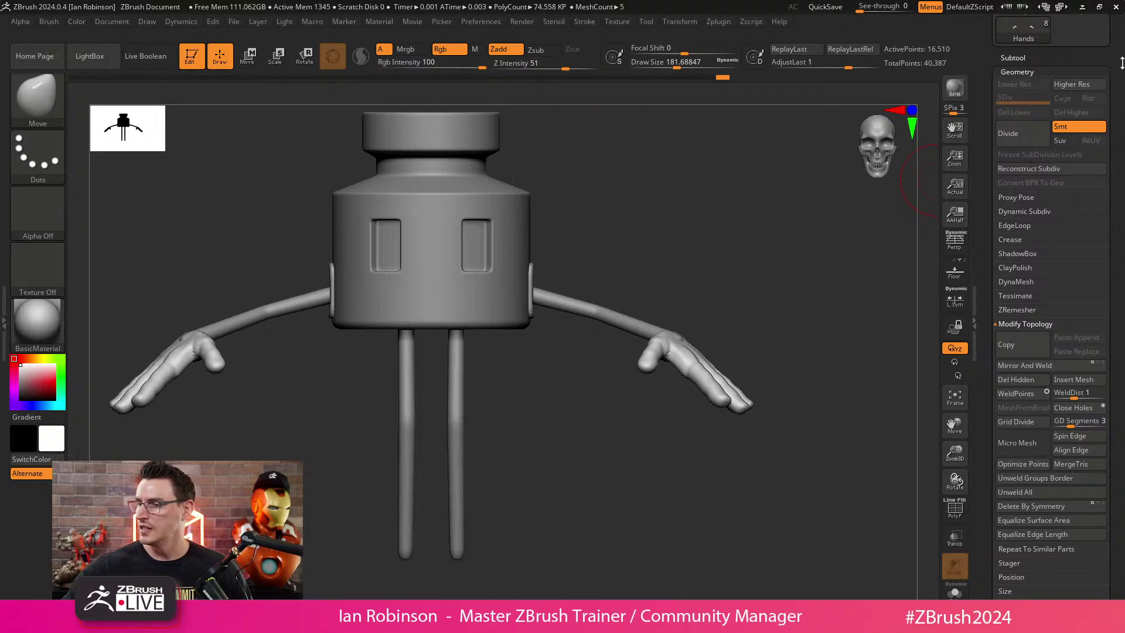
scroll(1046, 117, "up", 4)
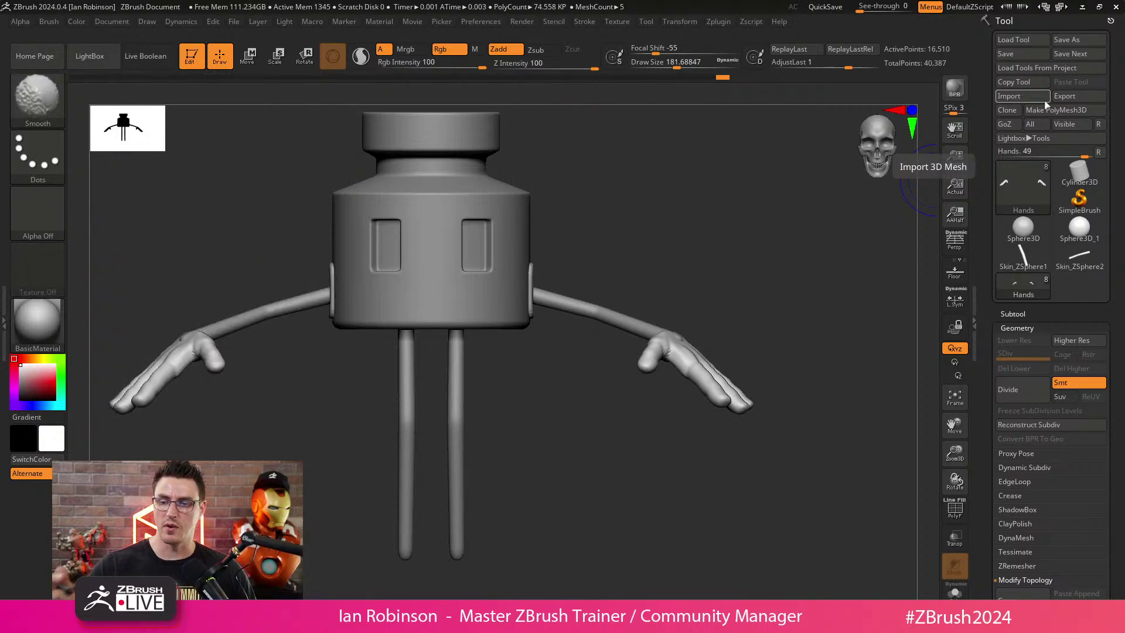
Make the Body subtool active and turn on the PolyFrame display.
right_click_drag(762, 311, 678, 239, "ctrl")
left_click(547, 289, "alt")
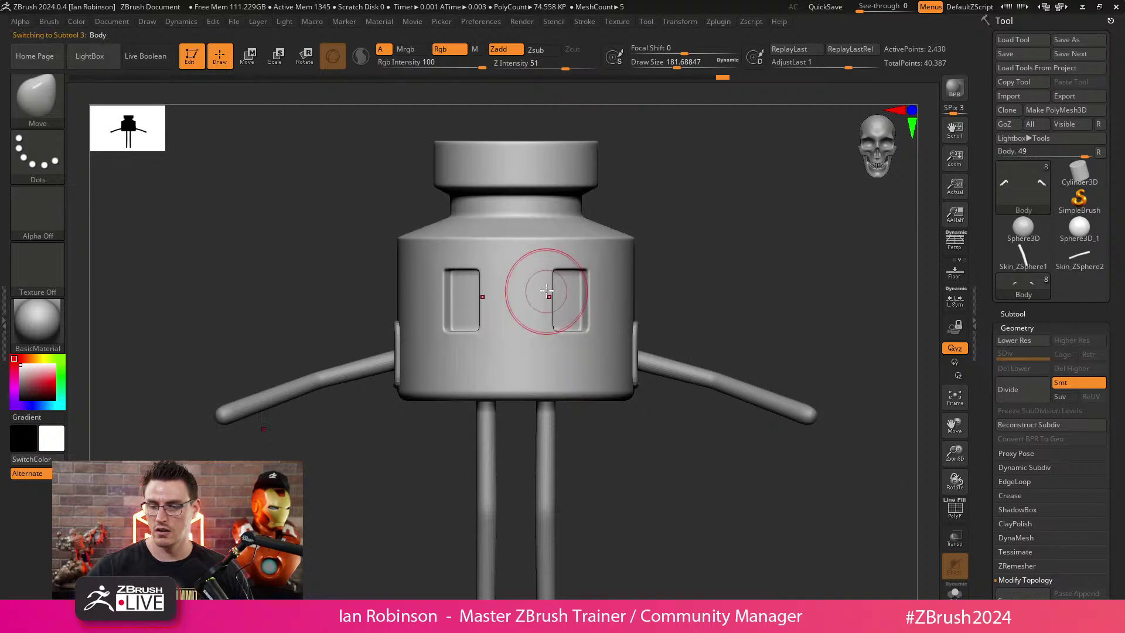
key("shift+f")
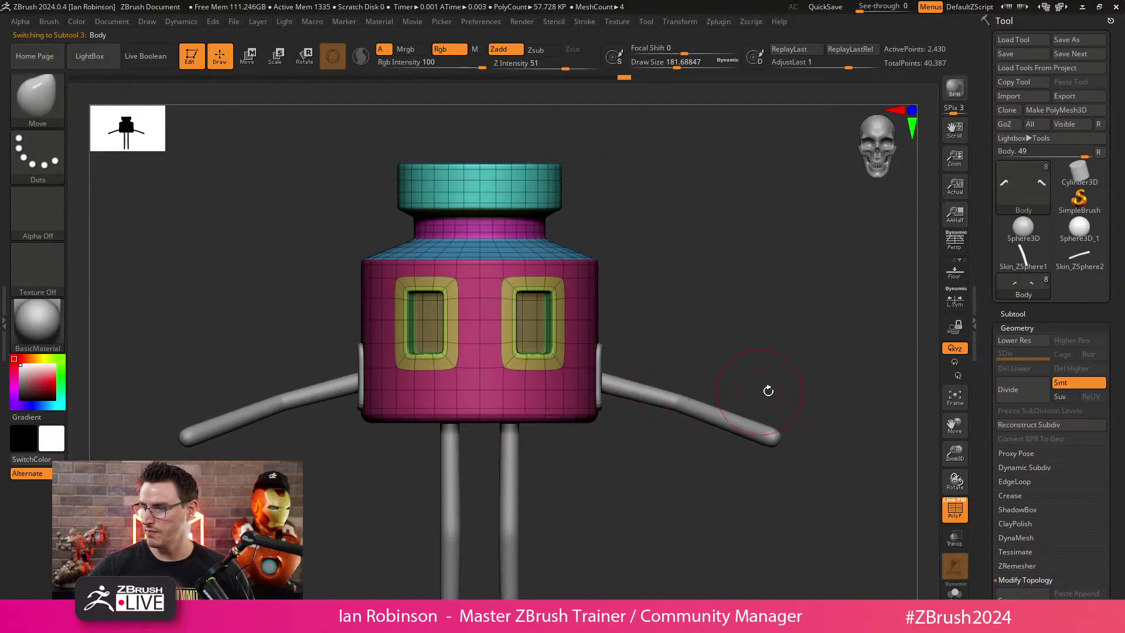
Show only the Body subtool in the viewport and turn off its dynamic subdivision preview.
left_click(1013, 314)
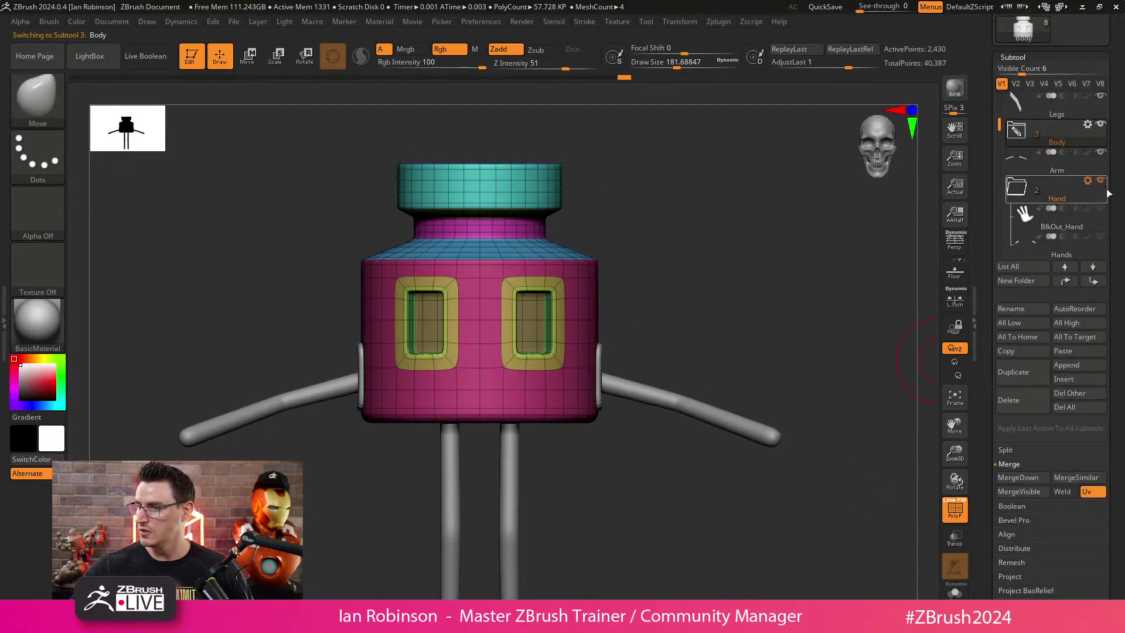
scroll(1098, 219, "up", 1)
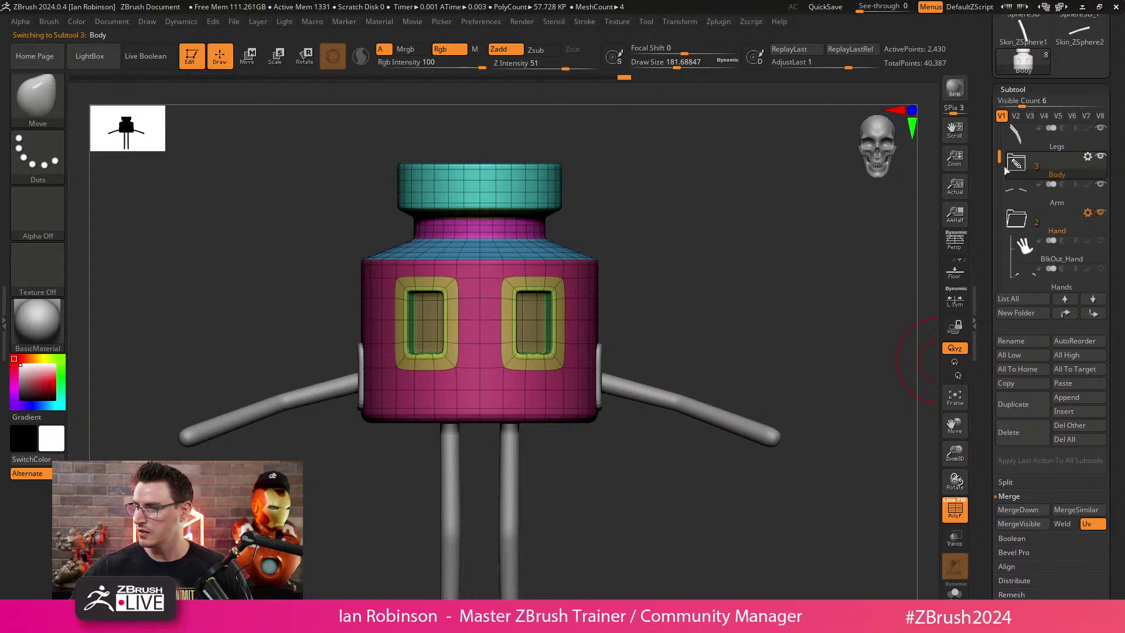
scroll(1005, 171, "down", 1)
left_click(1101, 212)
mouse_move(776, 249)
left_mouse_down()
mouse_move(717, 280)
mouse_move(693, 263)
mouse_move(678, 282)
mouse_move(716, 294)
mouse_move(490, 234)
left_mouse_up()
key("shift+d")
left_click_drag(647, 292, 703, 297, "alt")
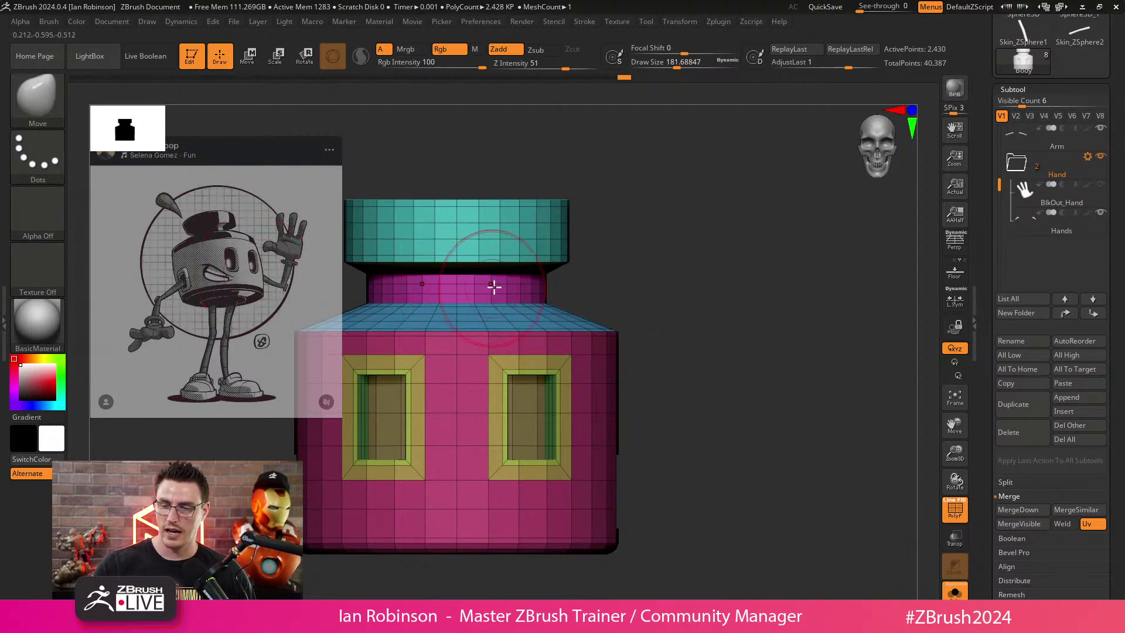
Delete the horizontal edge loop around the neck and surplus closely spaced loops on the body with the ZModeler brush.
left_click_drag(635, 244, 677, 264, "alt")
left_click_drag(586, 252, 788, 269, "alt")
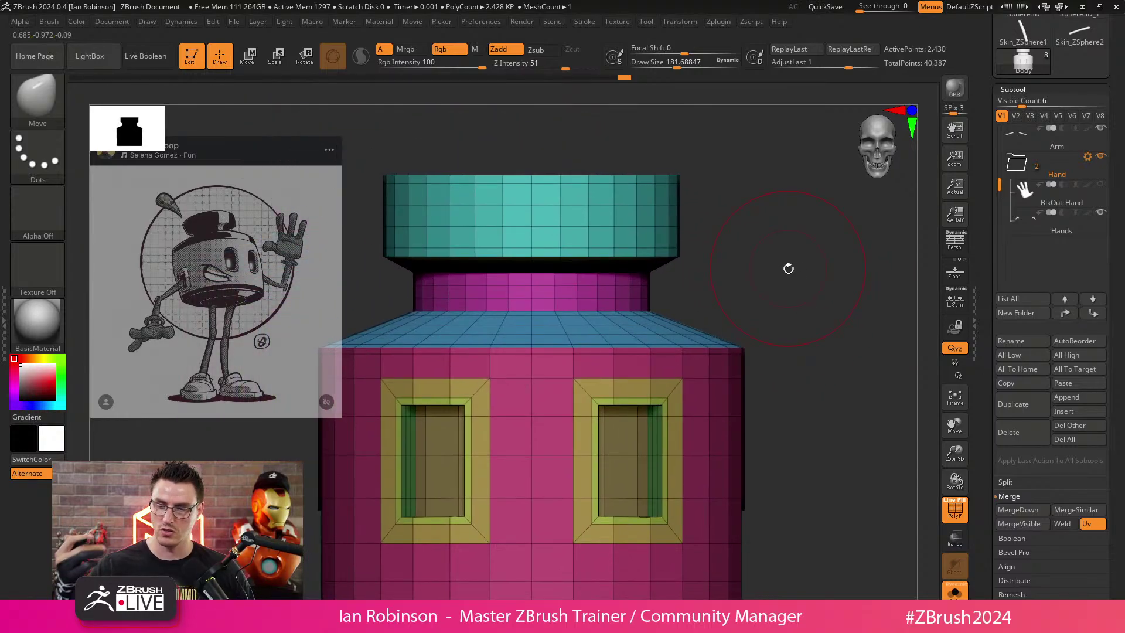
mouse_move(742, 236)
left_mouse_down("alt")
mouse_move(755, 281)
mouse_move(803, 334)
left_mouse_up("alt")
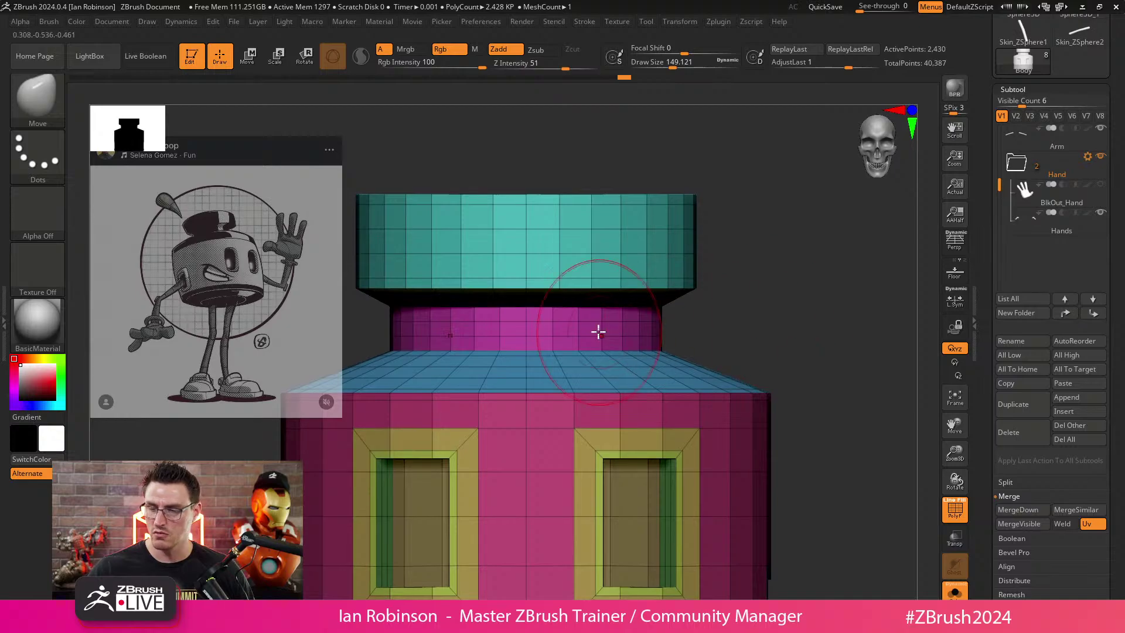
key("ctrl+shift")
key("b")
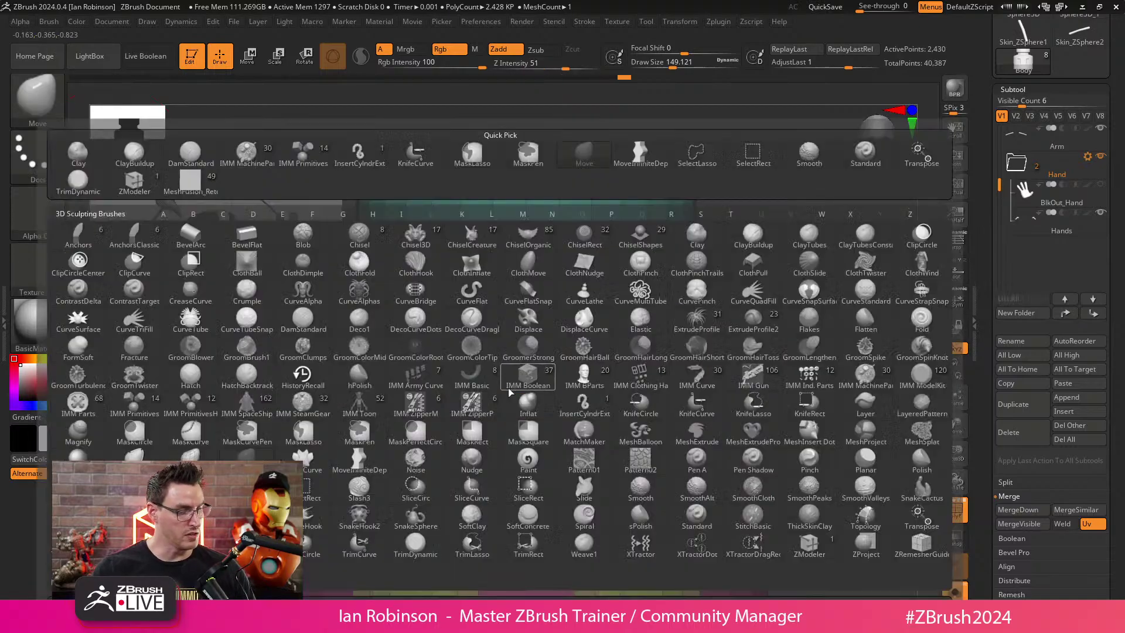
key("z")
key("m")
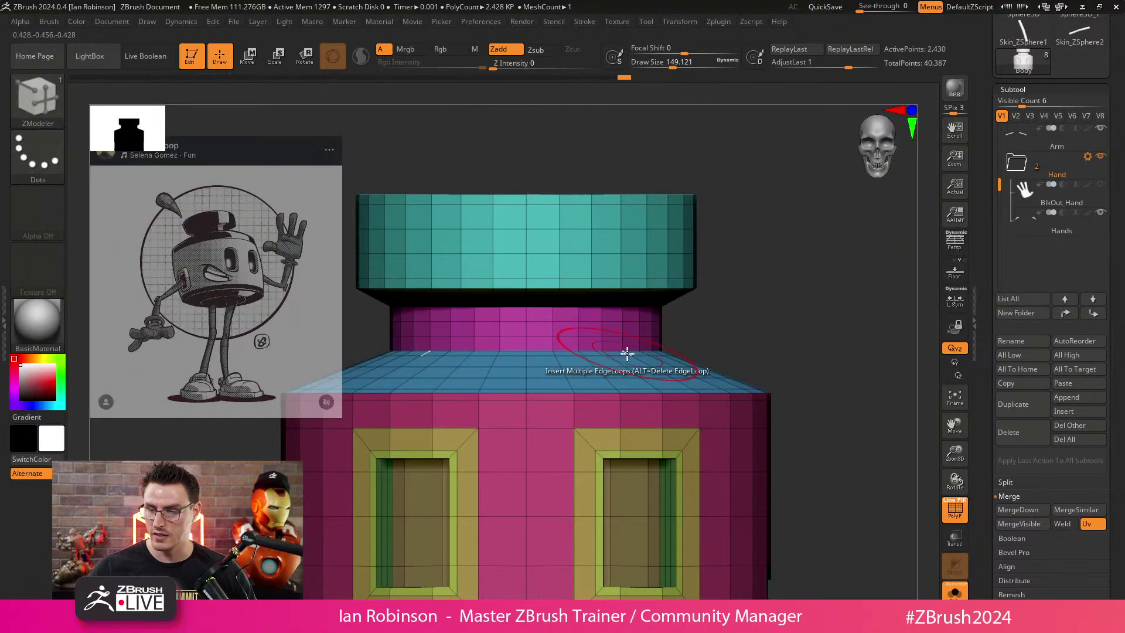
left_click(583, 314, "alt")
left_click_drag(756, 298, 771, 327, "alt")
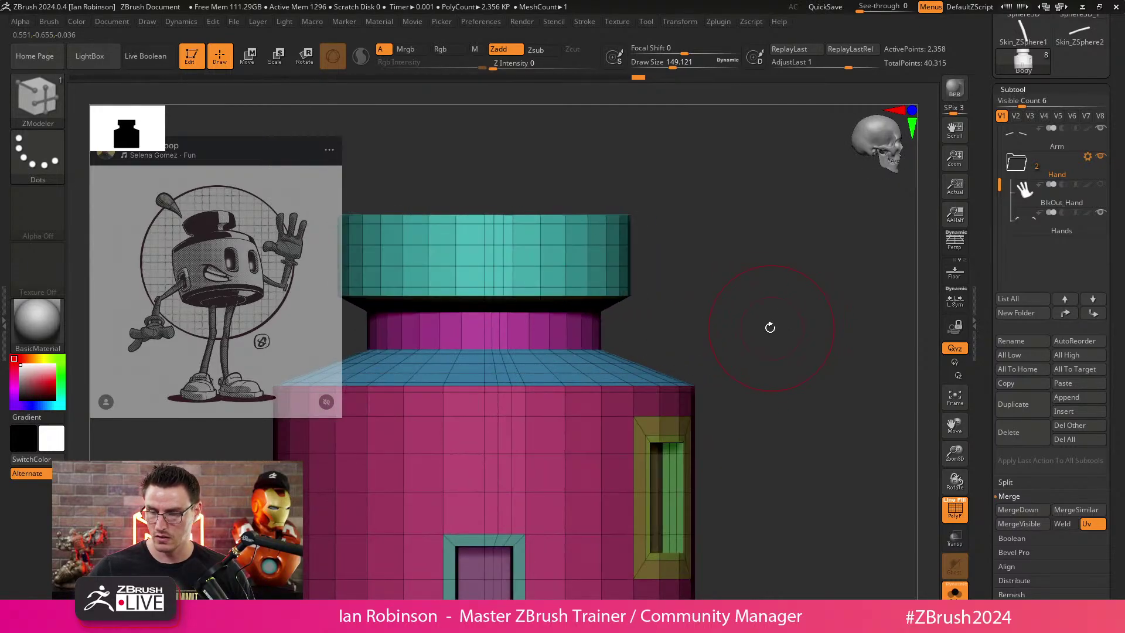
left_click_drag(720, 307, 801, 276, "alt")
Check the body's smoothed shape with dynamic subdivision on and PolyFrame off, and return to the wireframe display.
key("d")
key("shift+f")
key("shift+d")
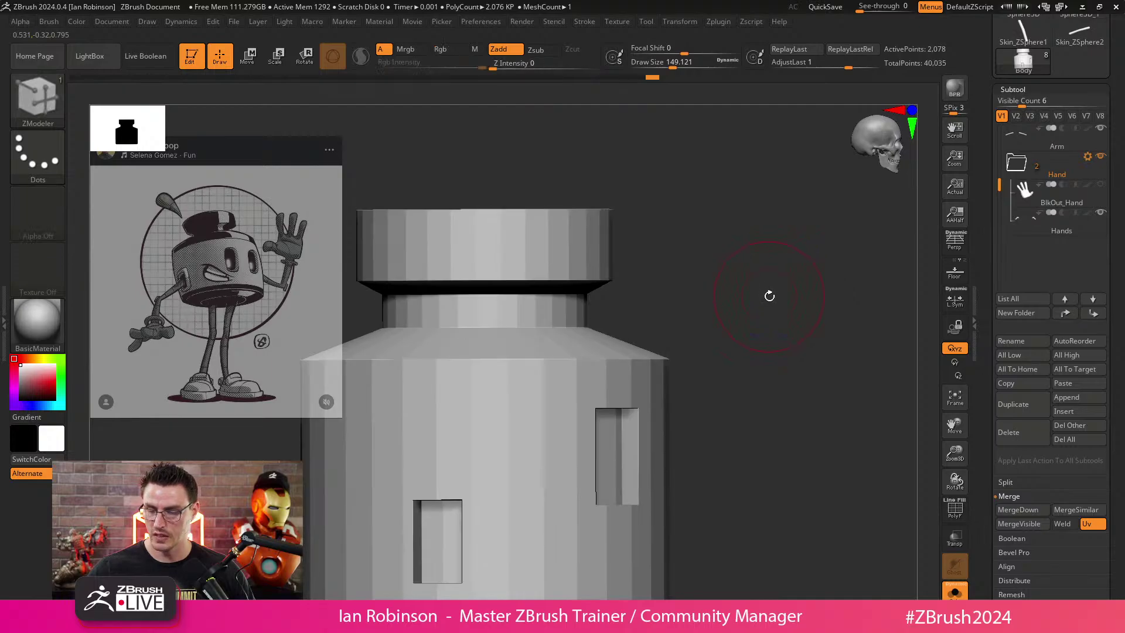
key("shift+f")
Mask the body below the neck and uniformly scale down the cap together with the neck's upper edge.
left_click_drag(753, 264, 799, 279, "alt")
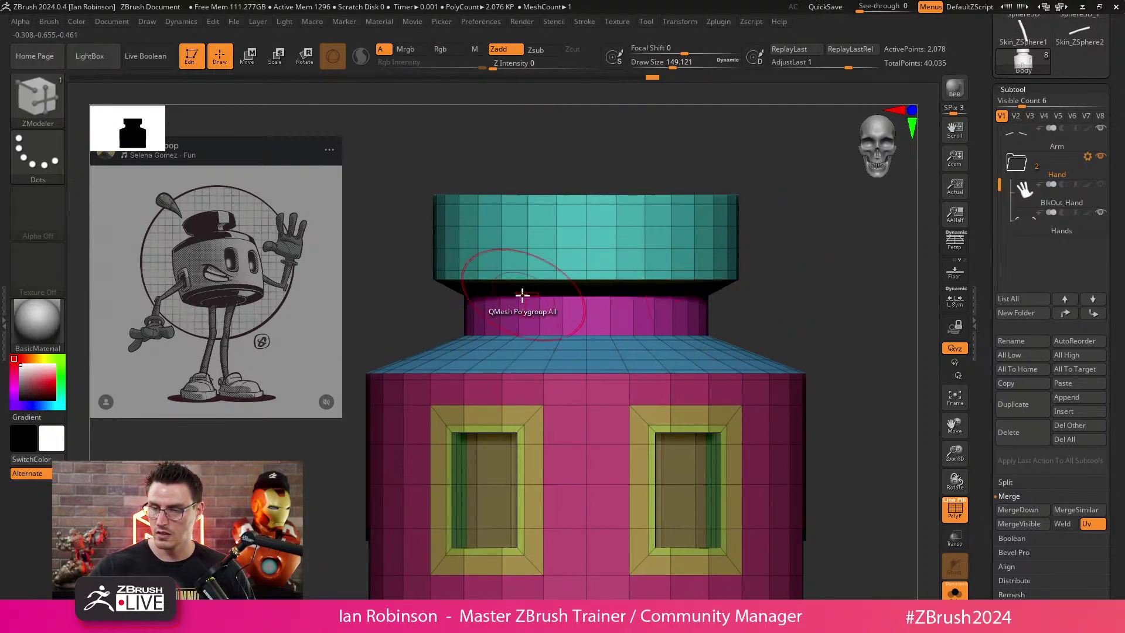
mouse_move(427, 312)
left_mouse_down("ctrl+shift")
mouse_move(809, 209)
mouse_move(816, 319)
left_mouse_up("ctrl+shift")
key("w")
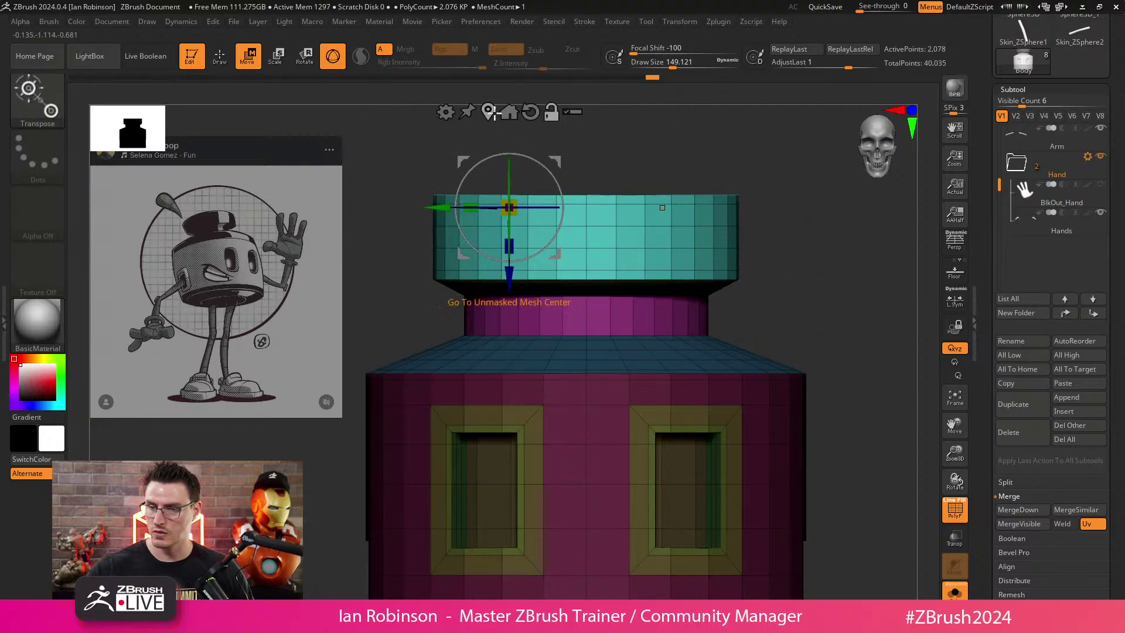
left_click(621, 144)
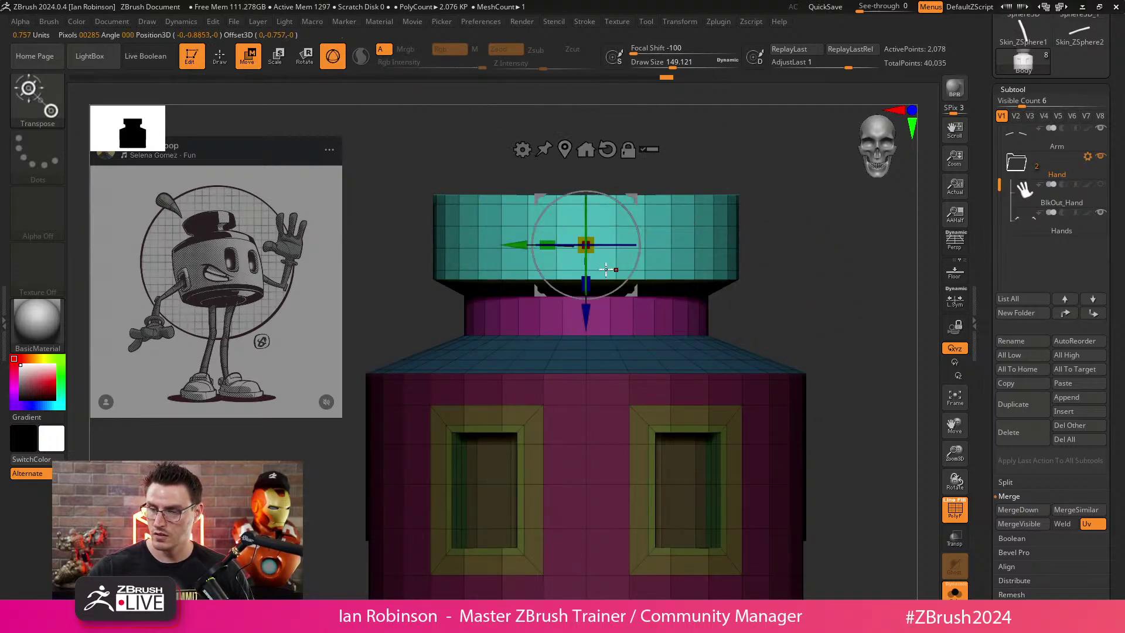
left_click_drag(593, 236, 587, 256)
key("q")
mouse_move(795, 289)
left_mouse_down("alt")
mouse_move(793, 362)
mouse_move(809, 342)
mouse_move(819, 351)
left_mouse_up("alt")
mouse_move(814, 351)
left_mouse_down("shift")
mouse_move(804, 344)
mouse_move(790, 376)
mouse_move(762, 382)
mouse_move(366, 375)
mouse_move(604, 298)
mouse_move(779, 299)
mouse_move(829, 347)
left_mouse_up("shift")
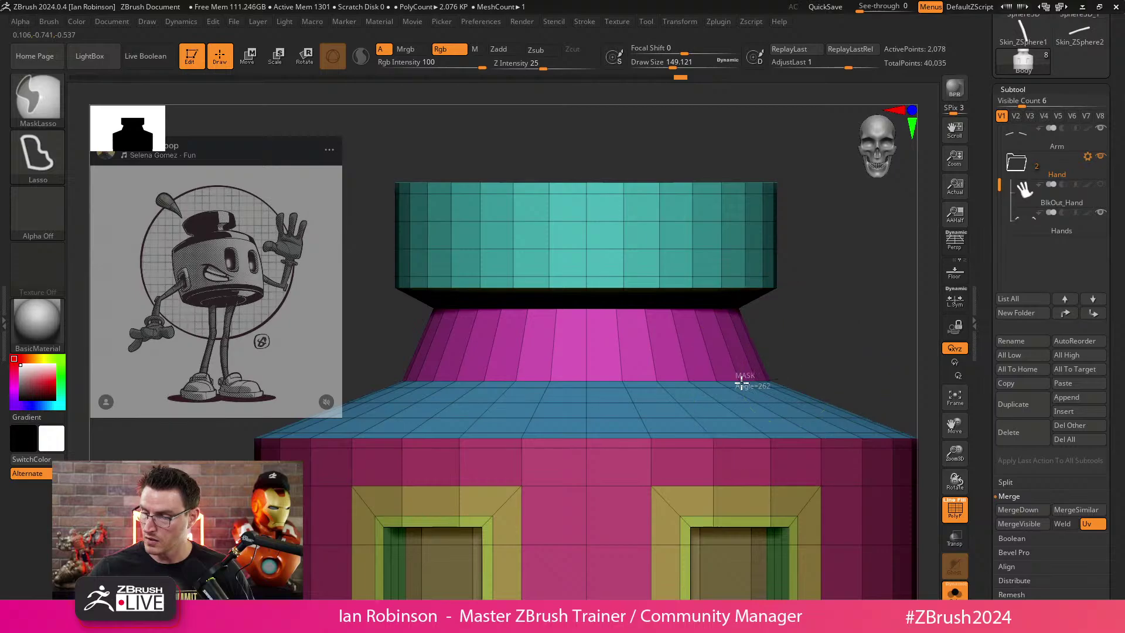
mouse_move(594, 386)
left_mouse_down("ctrl")
mouse_move(864, 325)
mouse_move(850, 329)
left_mouse_up("ctrl")
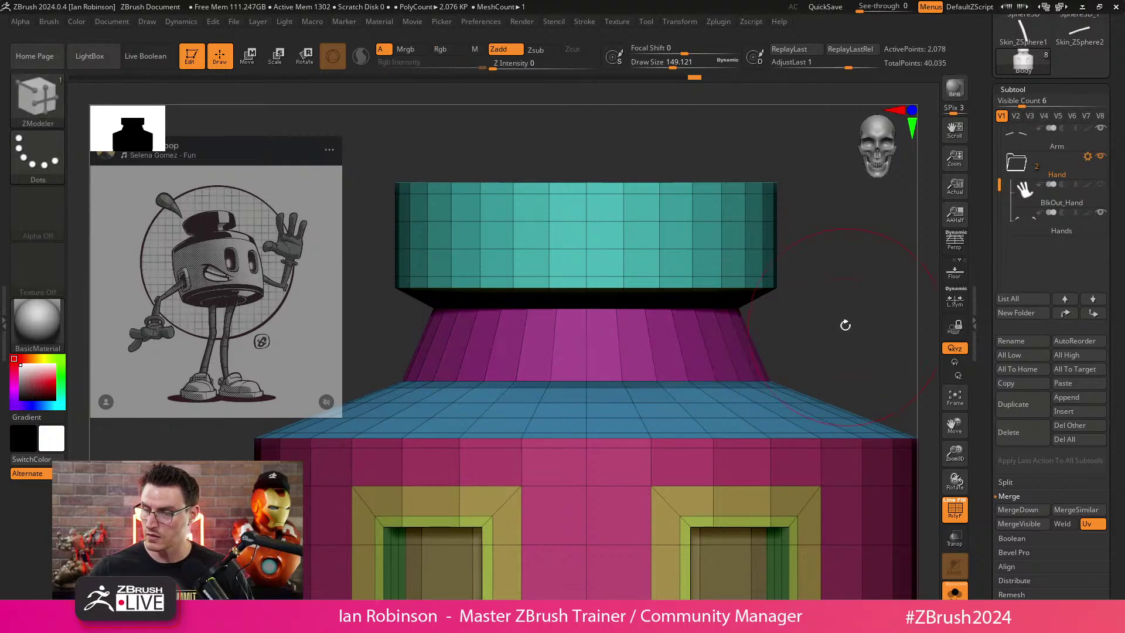
left_click(844, 324, "ctrl")
key("w")
left_click(567, 149)
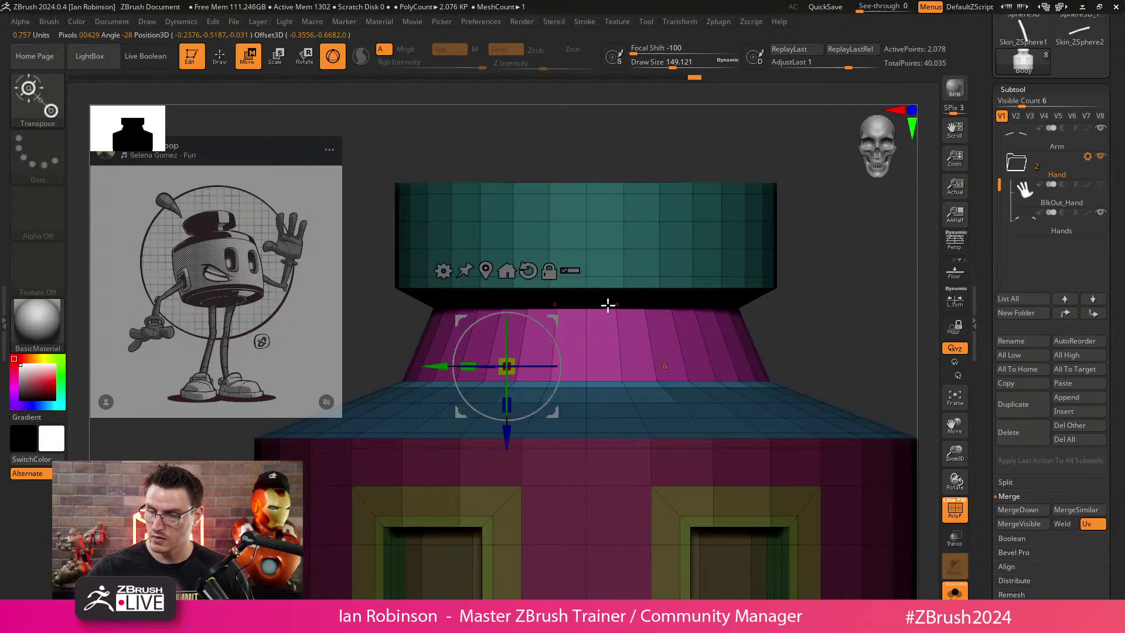
key("q")
left_click(345, 221, "ctrl")
Choose the MaskPen brush and mask everything except the edge loop at the base of the neck.
key("b")
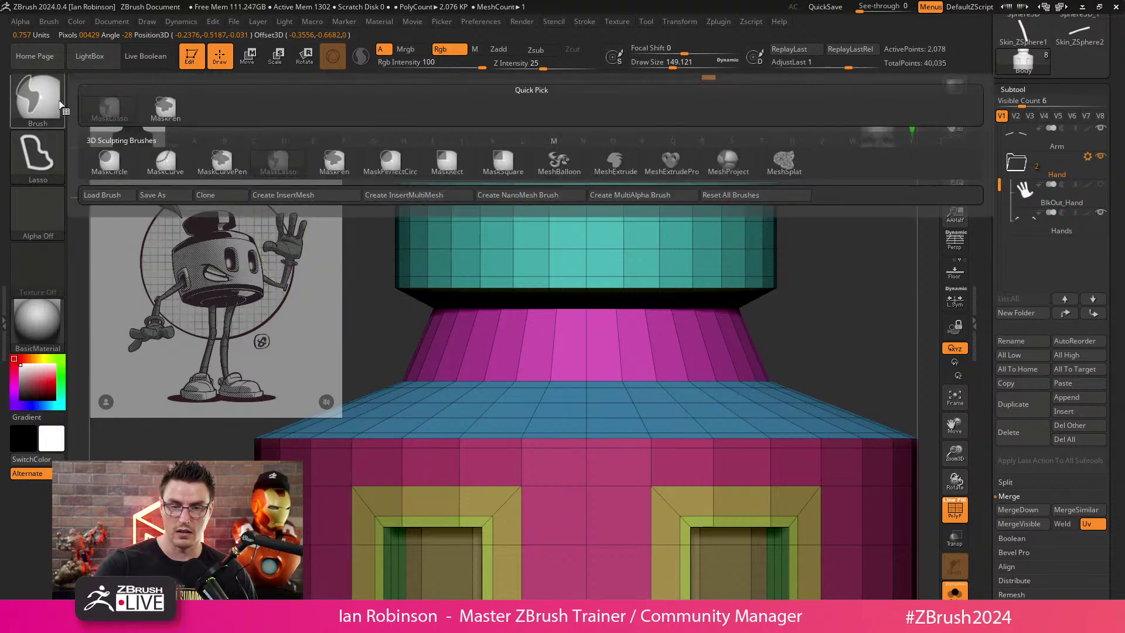
left_click(165, 112)
left_click_drag(373, 350, 834, 382, "ctrl")
key("w")
key("ctrl+i")
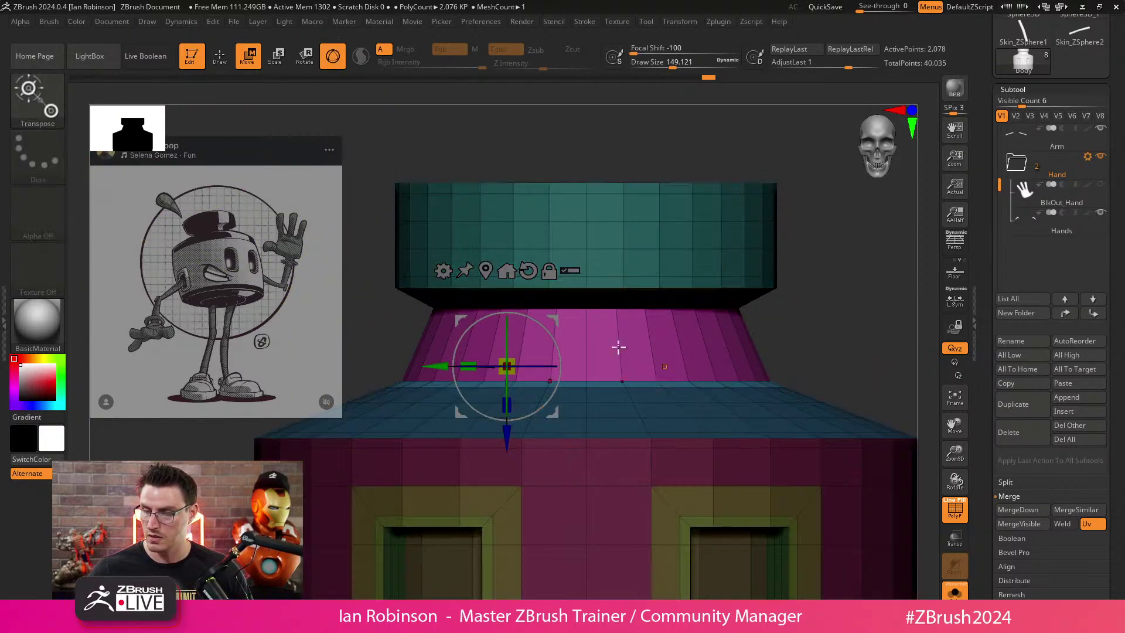
Scale the neck's lower edge loop to about 0.82 from its unmasked center and raise it slightly along Z.
left_click(486, 270)
left_click_drag(589, 377, 572, 398)
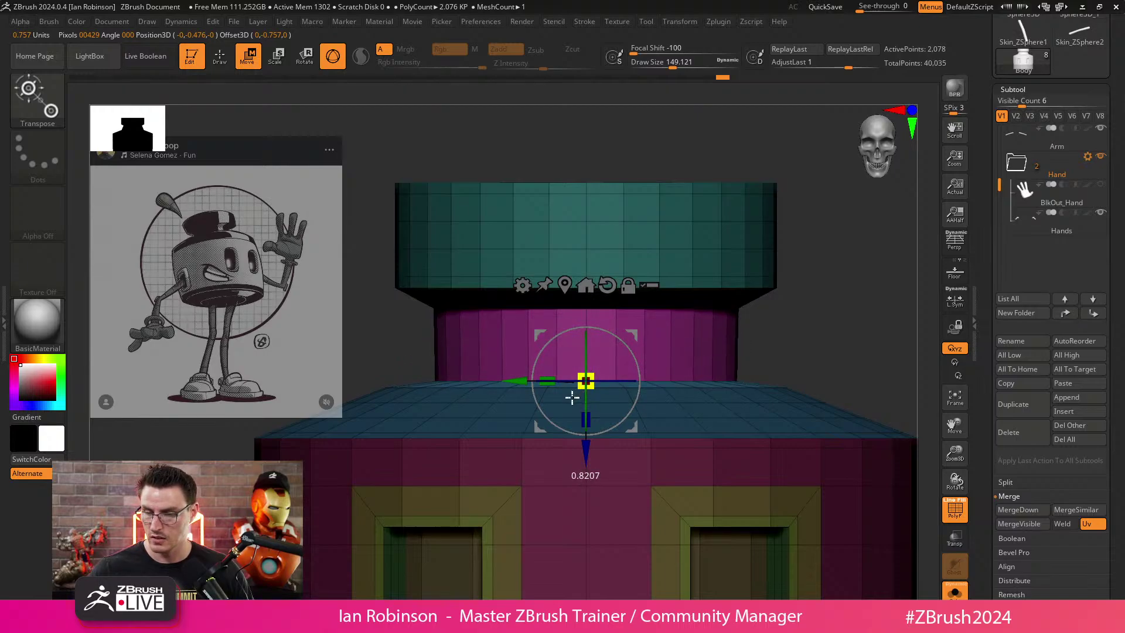
left_click_drag(579, 447, 585, 441)
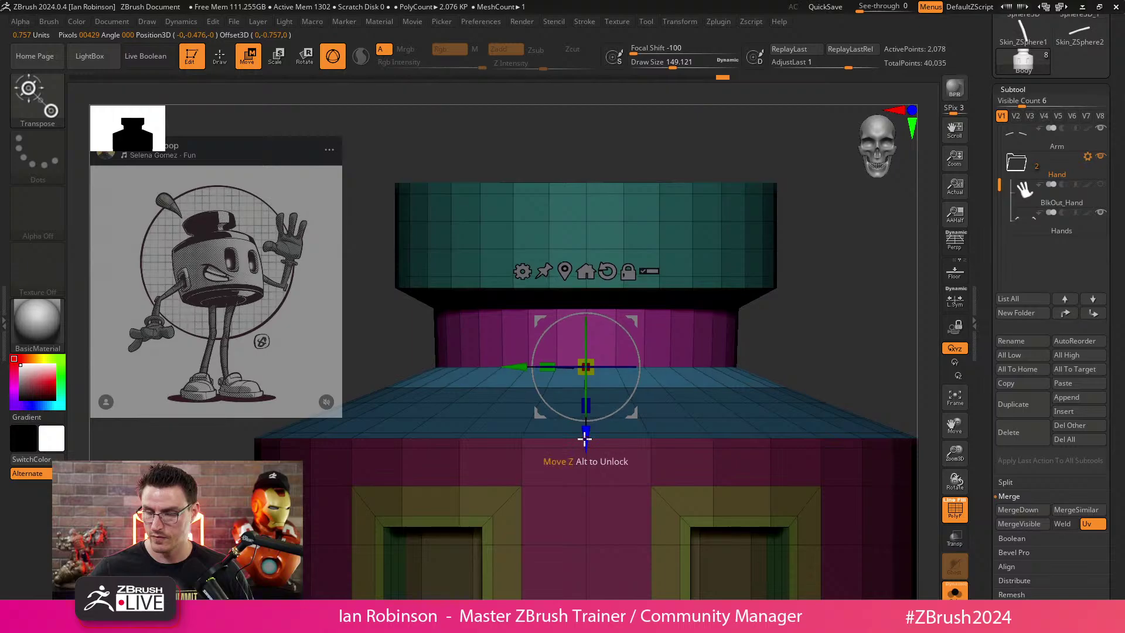
key("q")
mouse_move(819, 315)
left_mouse_down()
mouse_move(835, 359)
mouse_move(834, 304)
mouse_move(782, 307)
mouse_move(808, 312)
left_mouse_up()
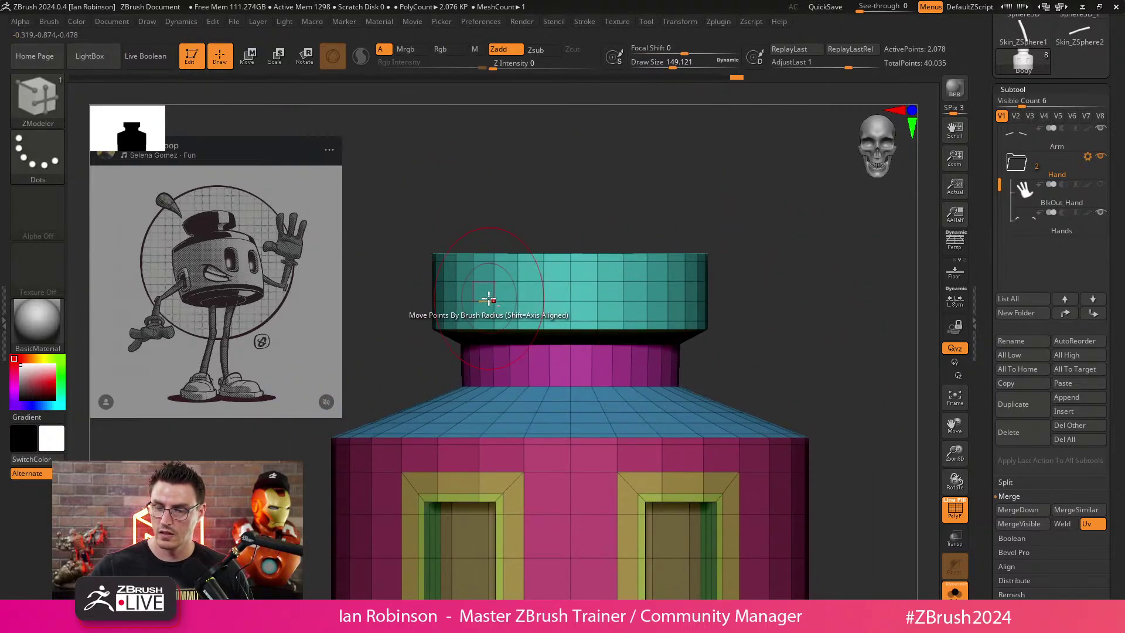
Delete two horizontal edge loops from the cap's side and lower the cap's top by about 0.05 along Z.
left_click(490, 300, "alt")
left_click(486, 283, "alt")
left_click_drag(390, 289, 811, 246, "ctrl")
key("w")
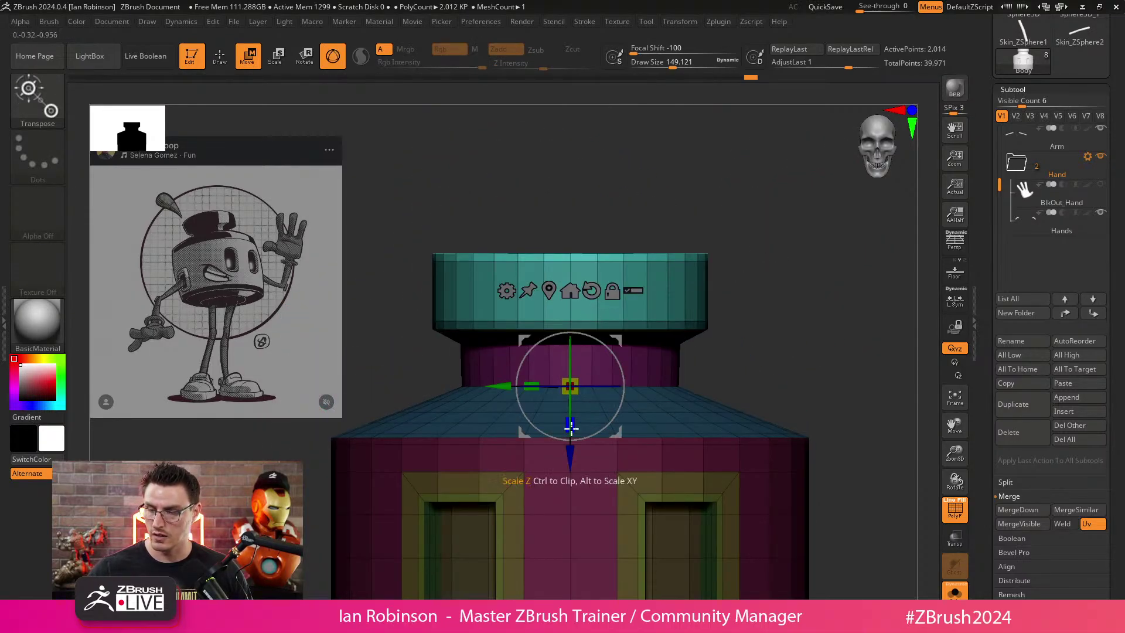
left_click_drag(571, 428, 571, 469)
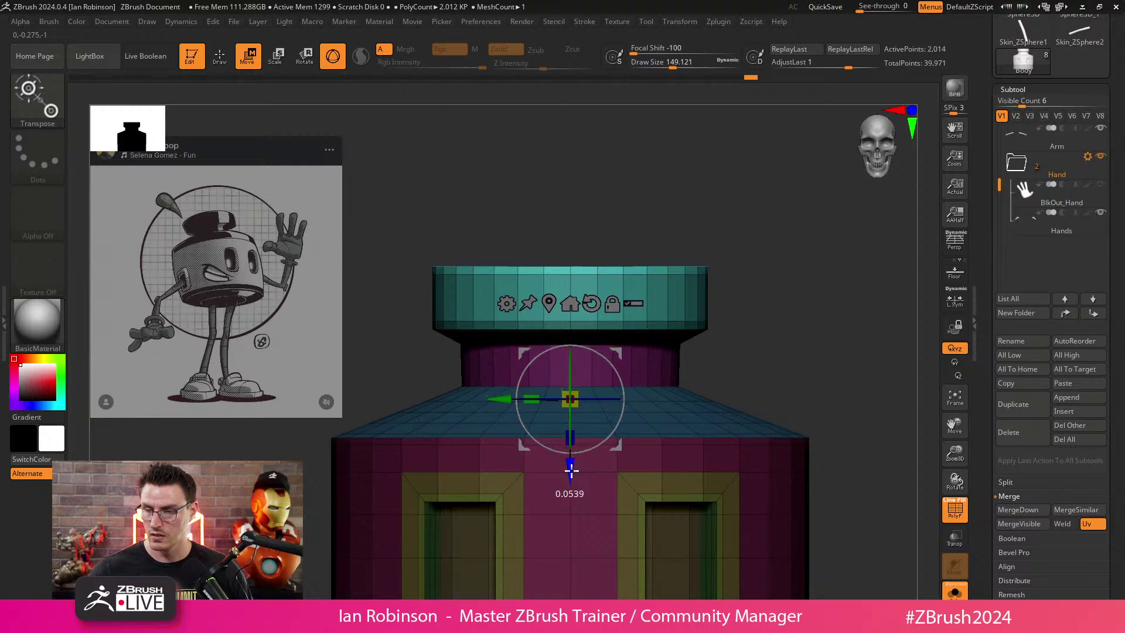
key("q")
left_click_drag(763, 346, 762, 310, "alt")
mouse_move(763, 310)
left_mouse_down("ctrl")
mouse_move(772, 349)
mouse_move(766, 327)
mouse_move(792, 310)
mouse_move(785, 367)
left_mouse_up("ctrl")
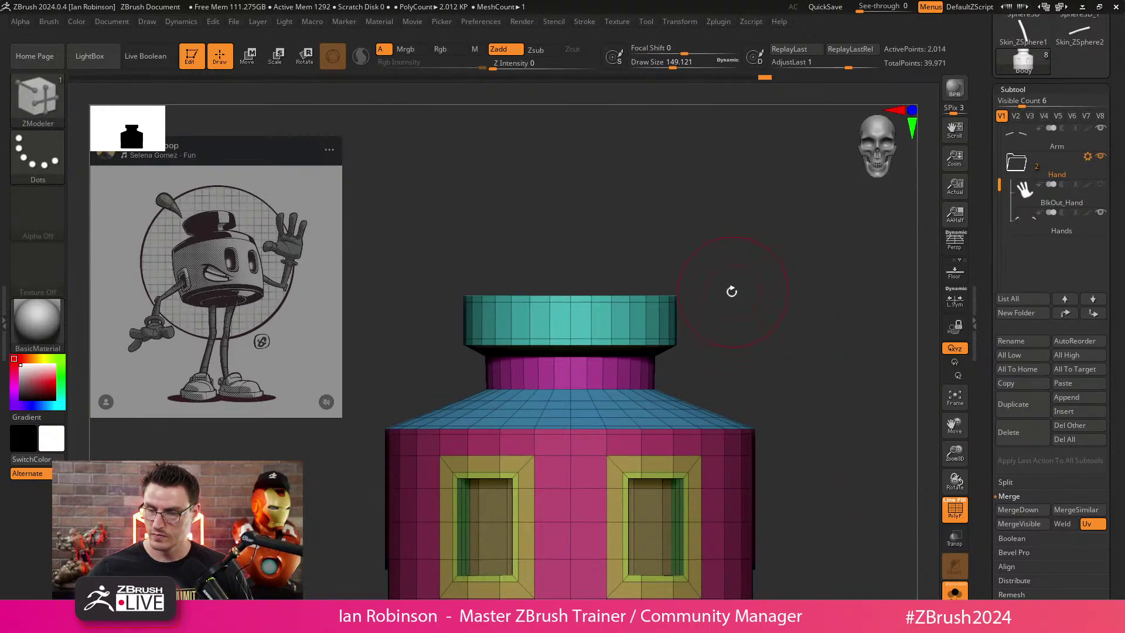
Delete two edge loops around the underside of the cap with the ZModeler brush.
left_click_drag(760, 322, 791, 326, "alt")
key("b")
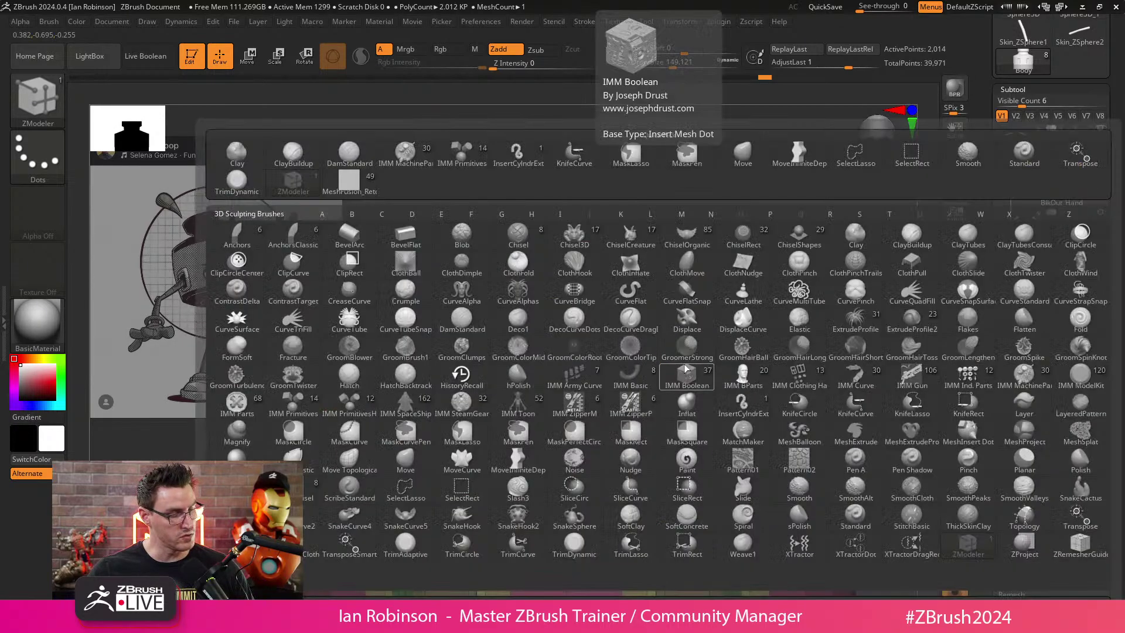
key("z")
key("m")
key("space")
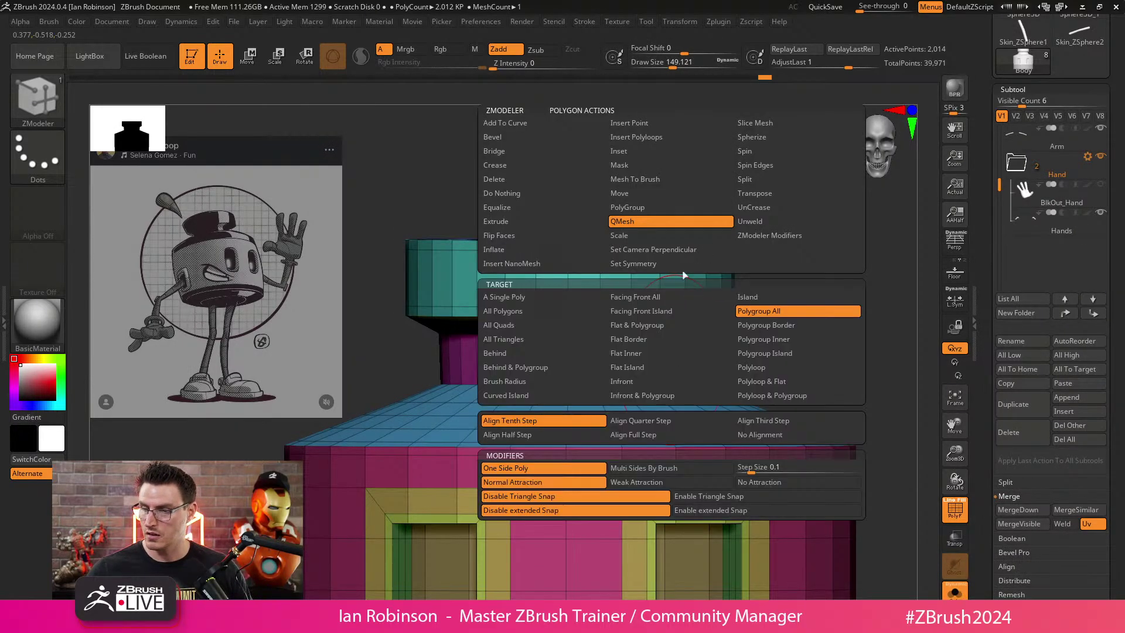
left_click_drag(821, 270, 836, 290)
left_click_drag(661, 365, 656, 364)
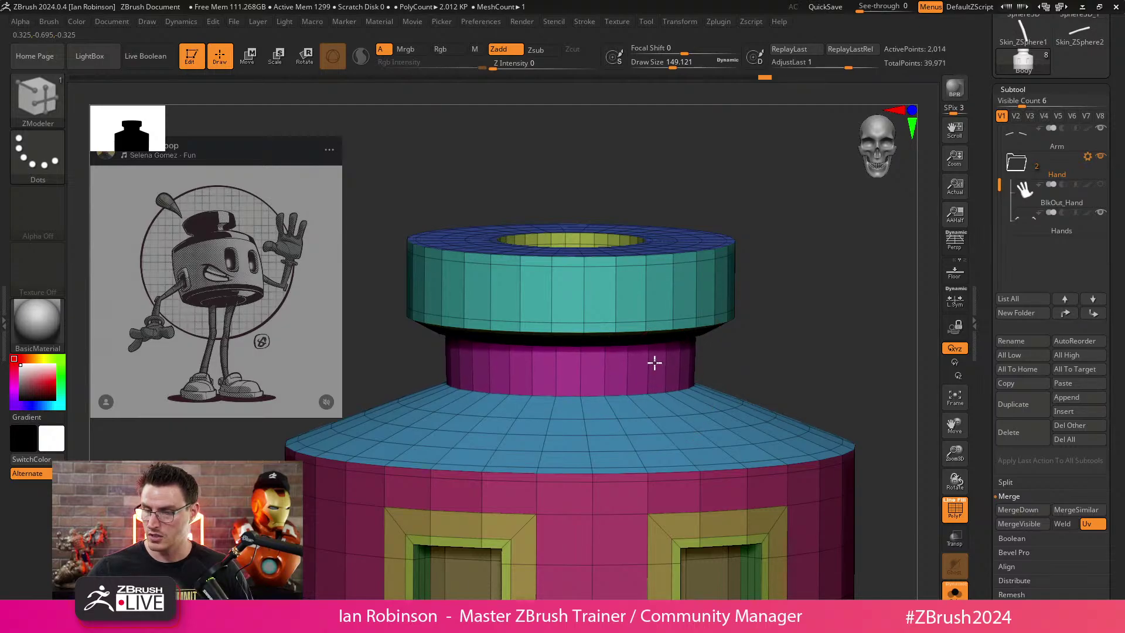
left_click_drag(820, 299, 783, 258)
left_click(588, 287, "alt")
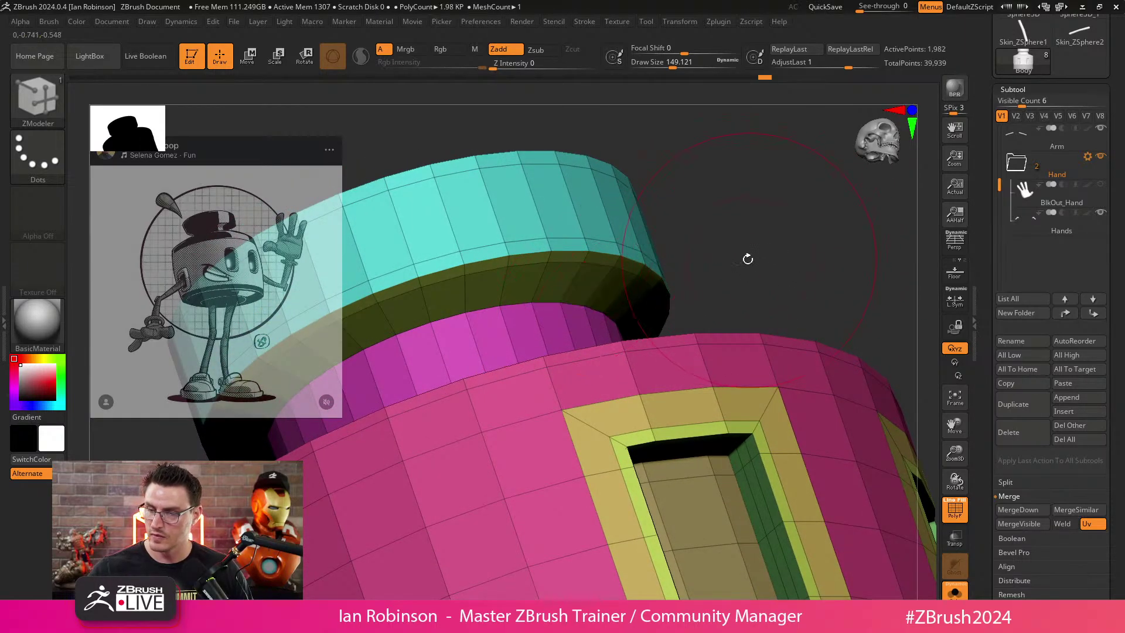
left_click(597, 258, "alt")
Undo and redo the latest edge loop deletions under the cap to compare the shapes.
left_click_drag(768, 246, 754, 302)
key("f")
key("ctrl+z")
key("ctrl+z")
key("ctrl+shift+z")
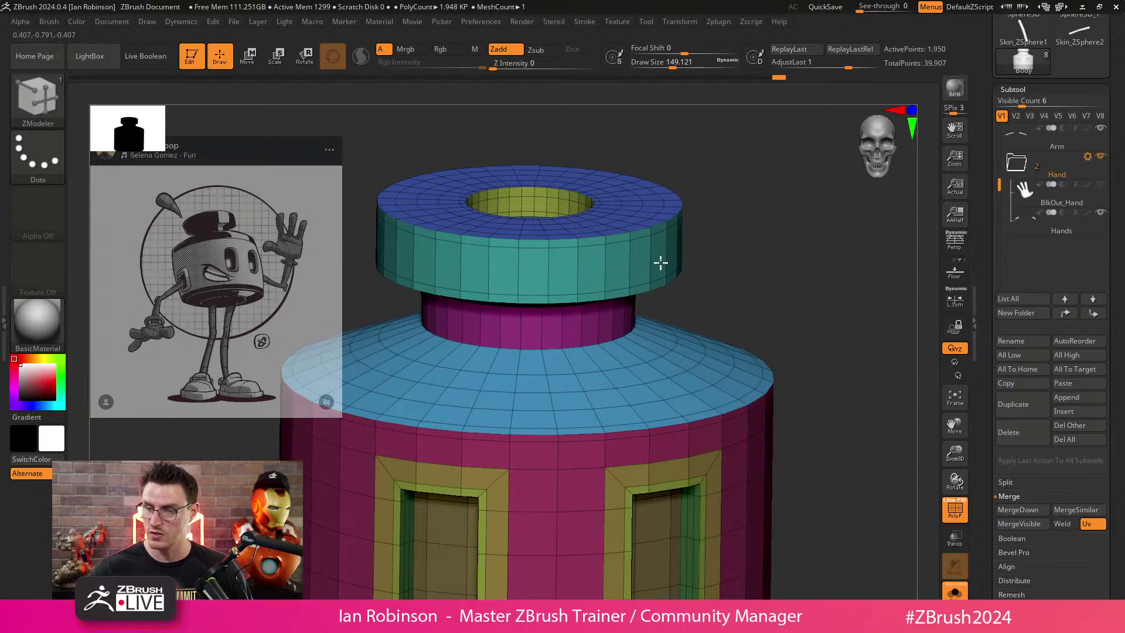
Preview the reshaped cap and neck with dynamic subdivision, and go back to the low-poly mesh with PolyFrame.
left_click_drag(777, 292, 800, 278)
key("d")
key("shift+f")
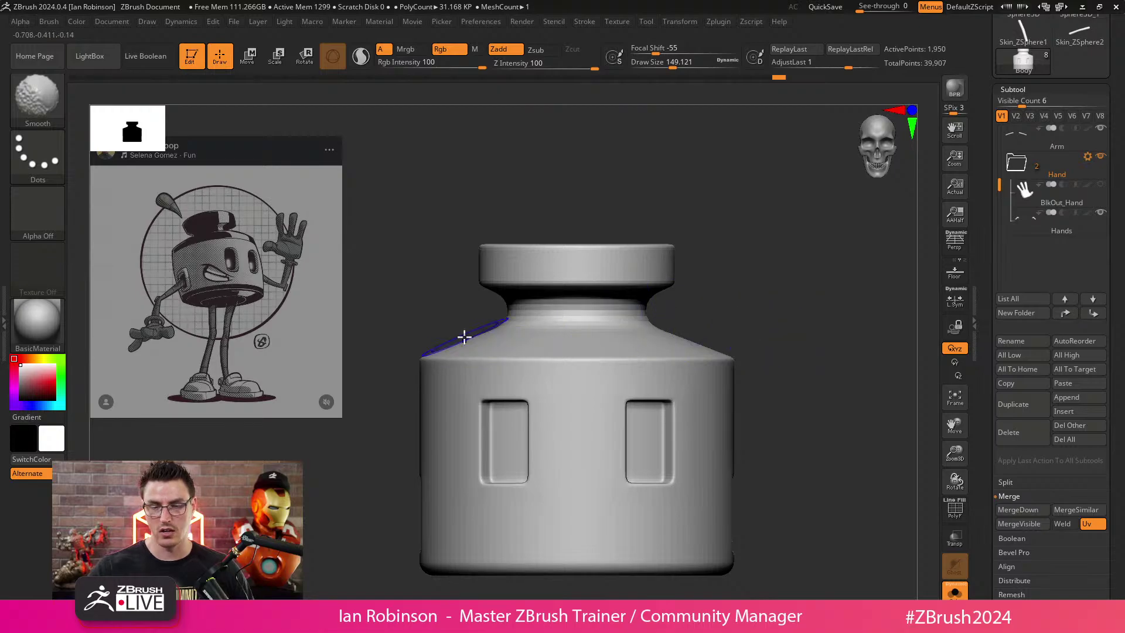
key("shift+f")
key("shift+d")
left_click_drag(773, 255, 741, 267, "alt")
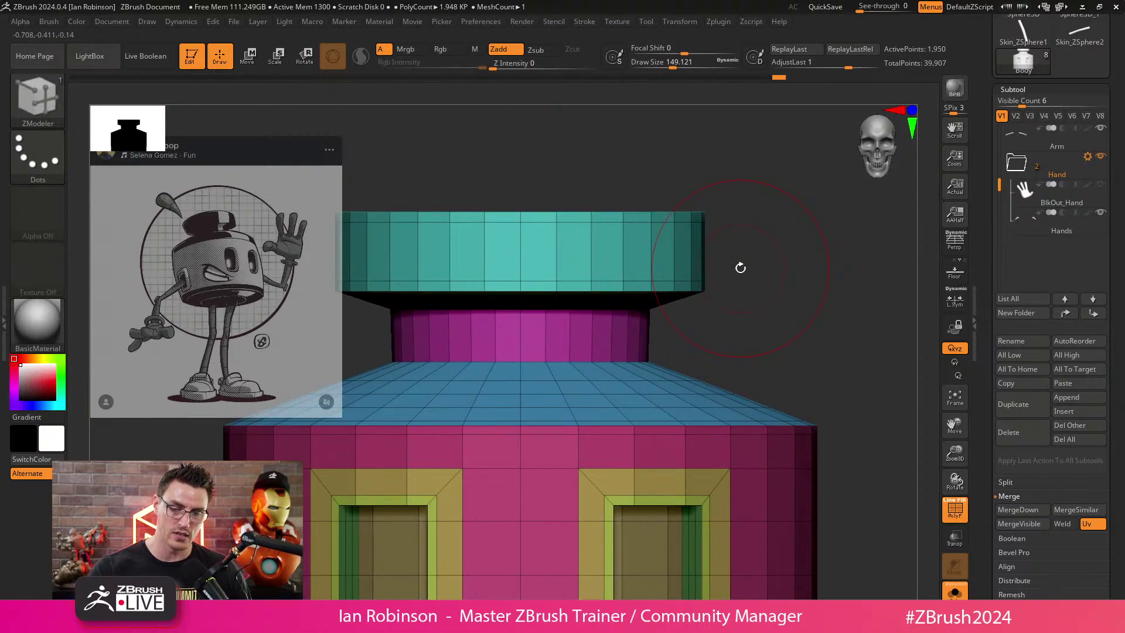
left_click_drag(740, 268, 773, 299)
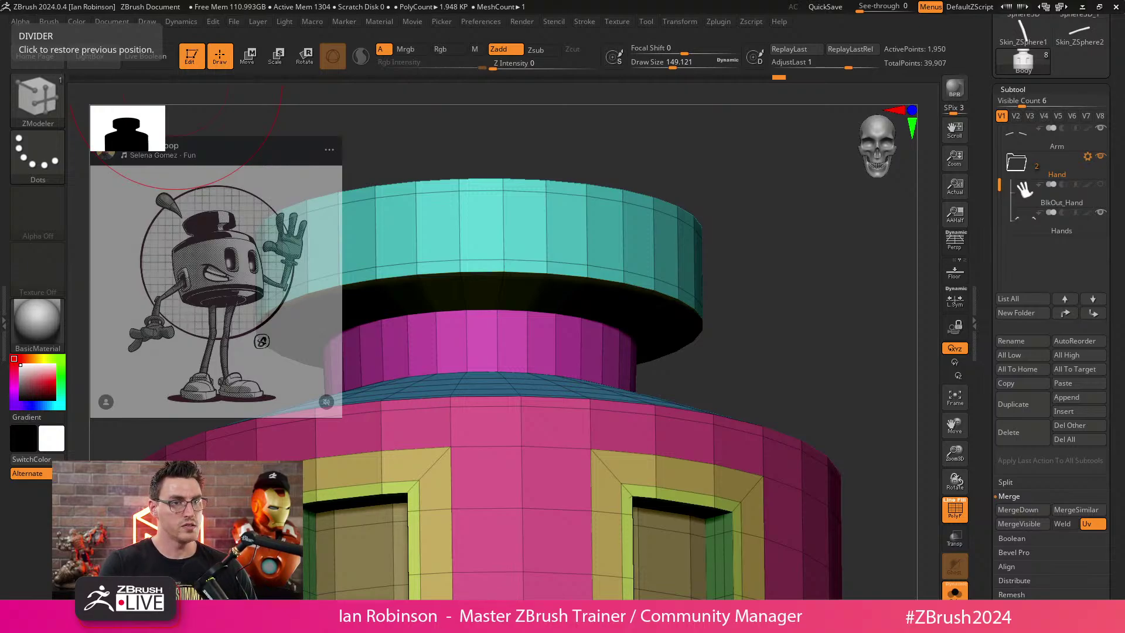
Switch to the Chrome browser, maximize its window and browse the image results for "ink bottle".
key("alt+Tab")
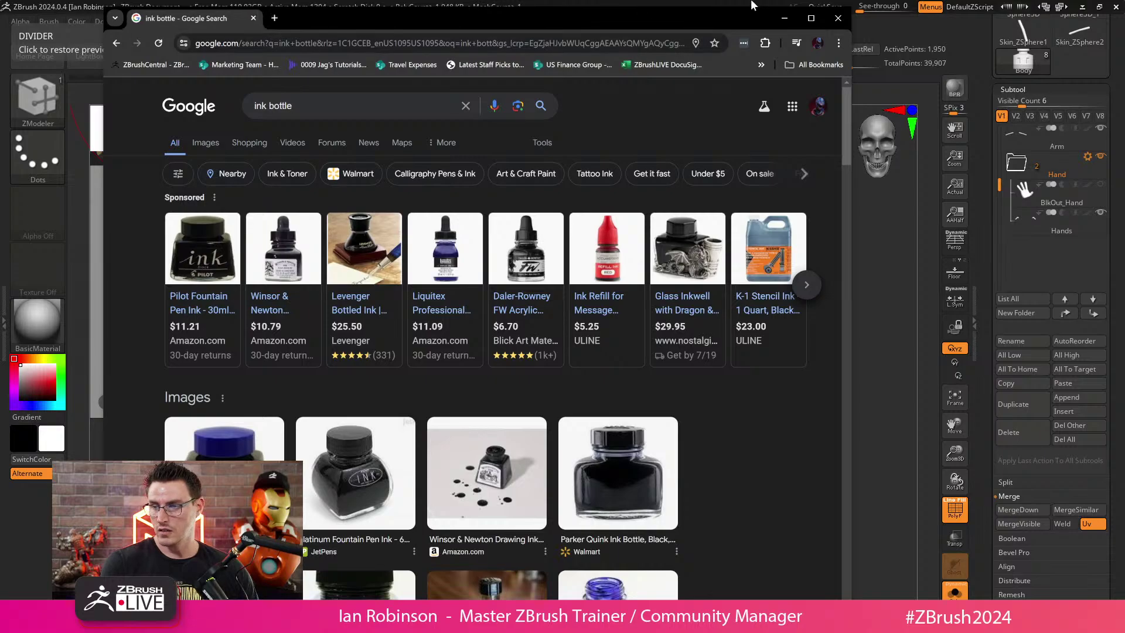
left_click(811, 19)
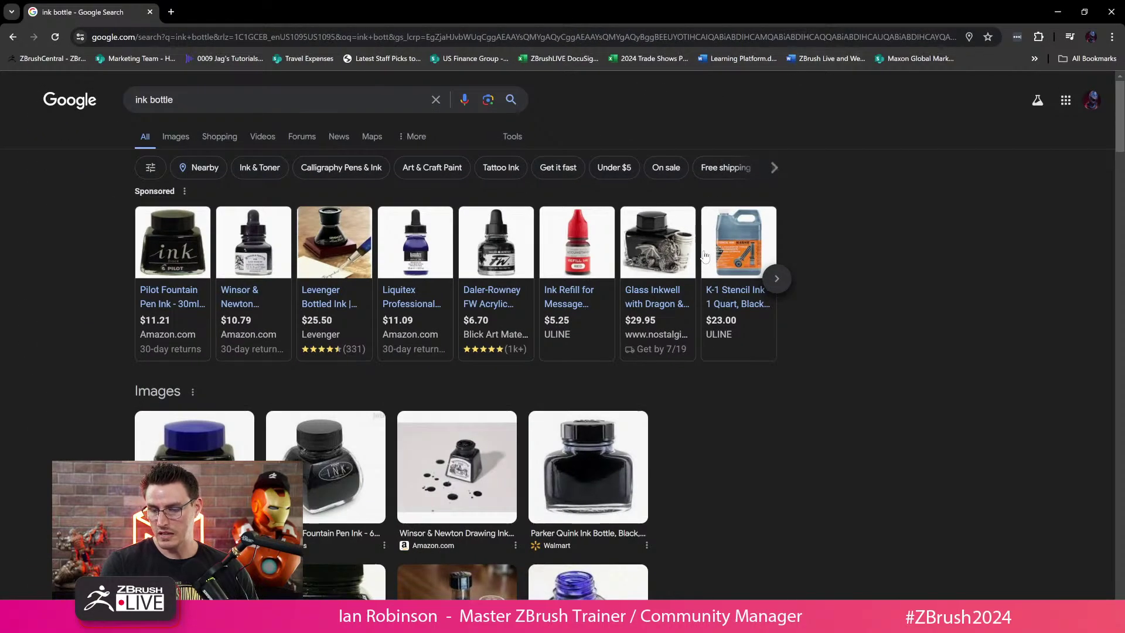
scroll(705, 256, "down", 4)
scroll(325, 267, "up", 3)
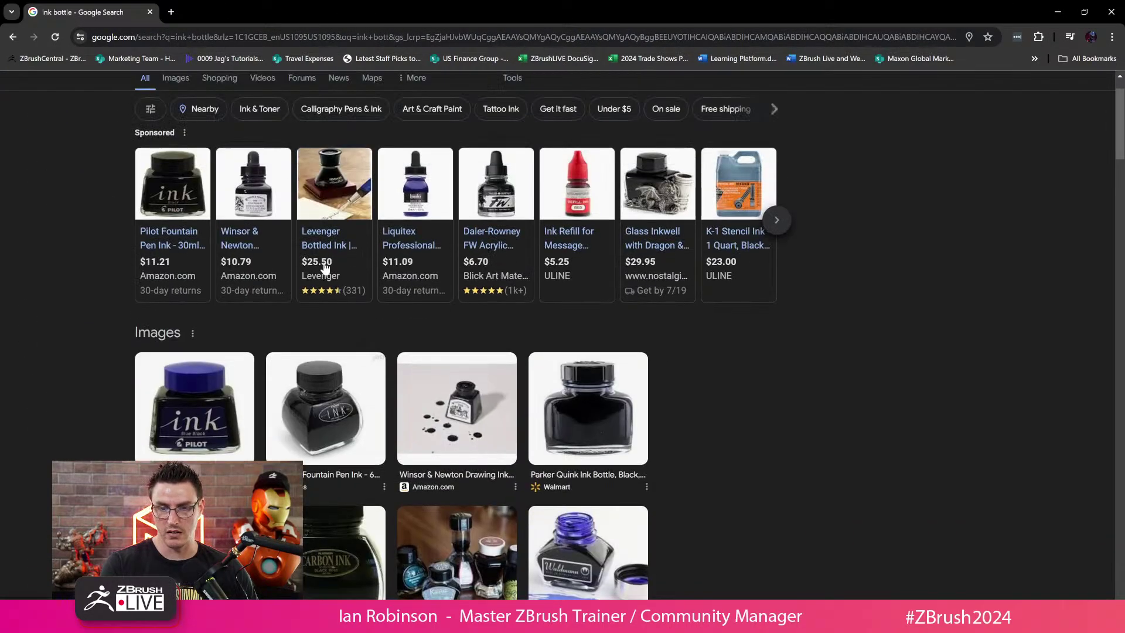
left_click(176, 79)
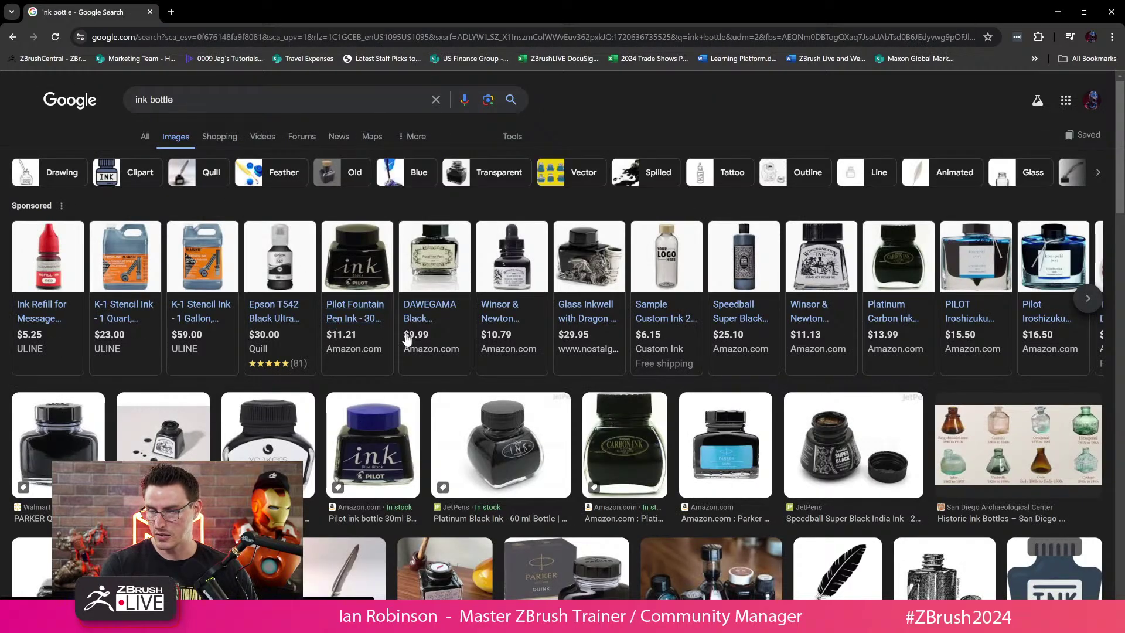
Examine the ink bottle image results, open the CGTrader quill pen and ink bottle image and look through its related images.
scroll(432, 340, "down", 2)
scroll(432, 340, "down", 2)
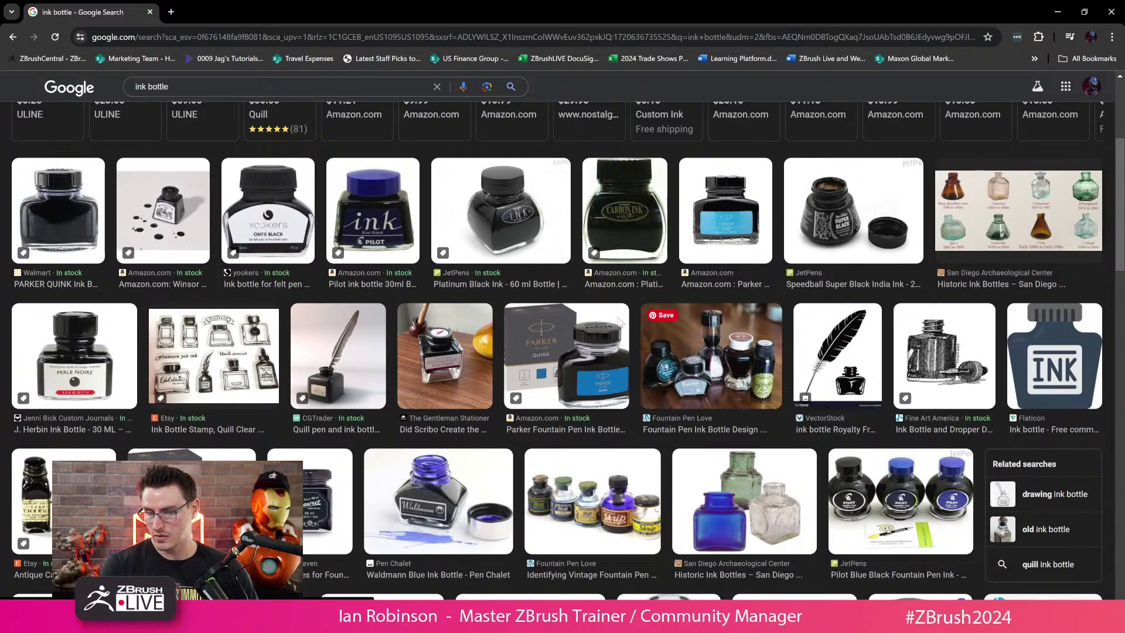
scroll(362, 460, "down", 3)
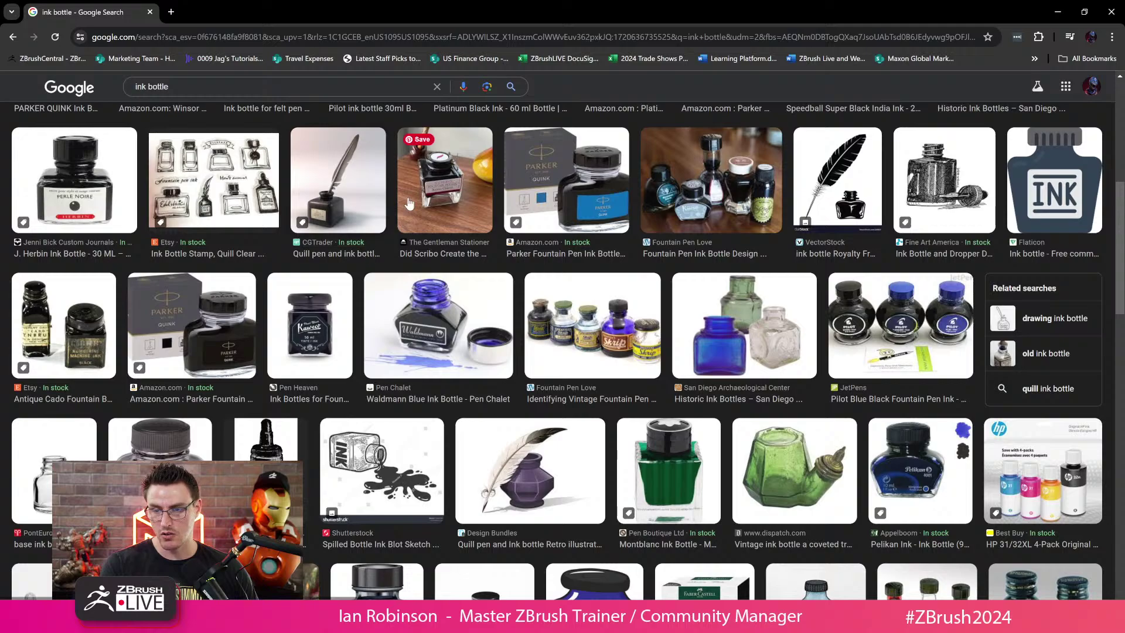
left_click(367, 196)
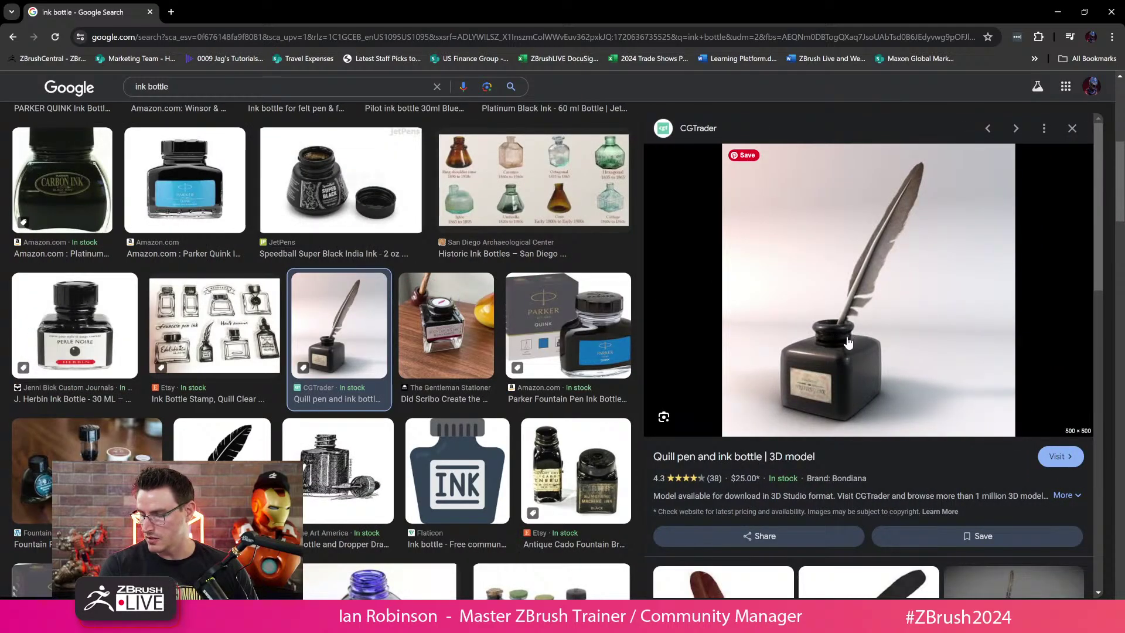
scroll(848, 342, "down", 5)
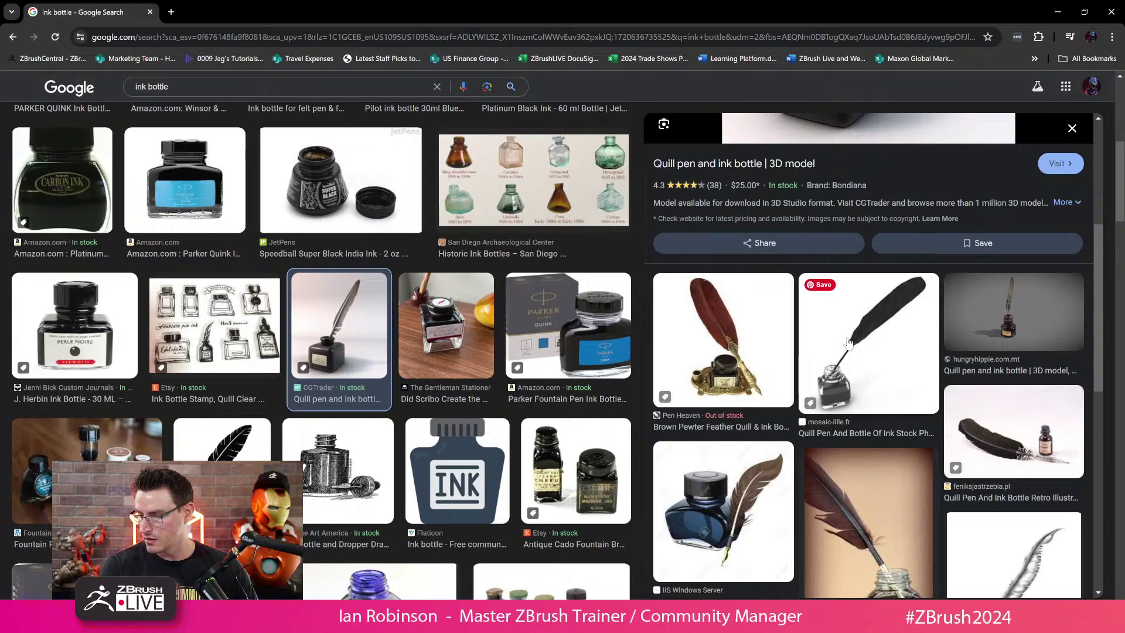
scroll(849, 343, "down", 5)
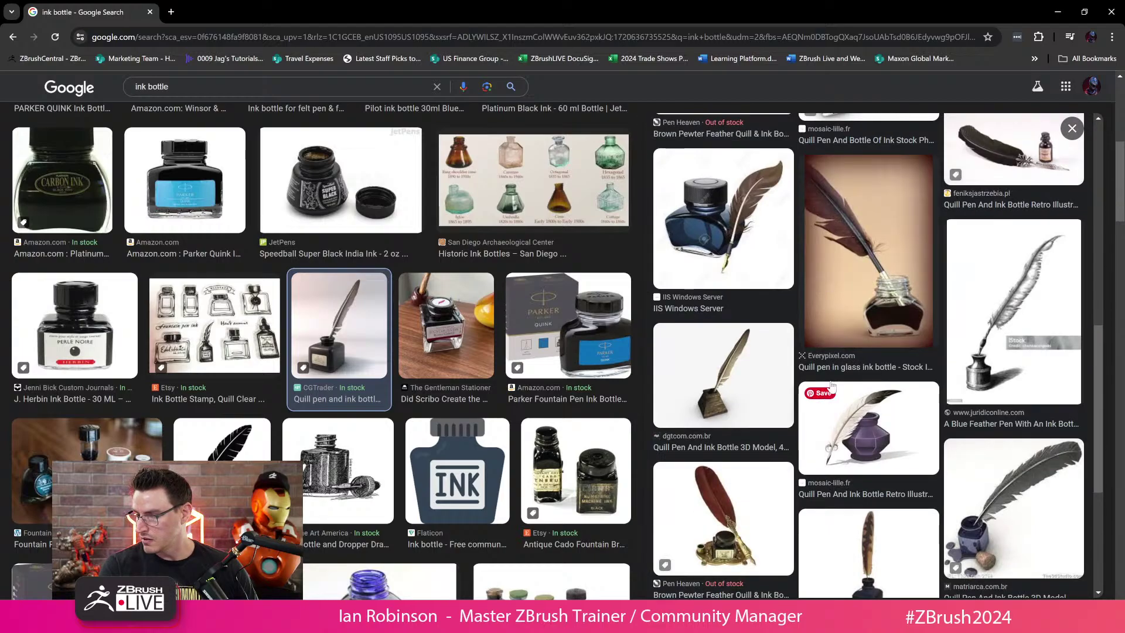
scroll(852, 344, "down", 2)
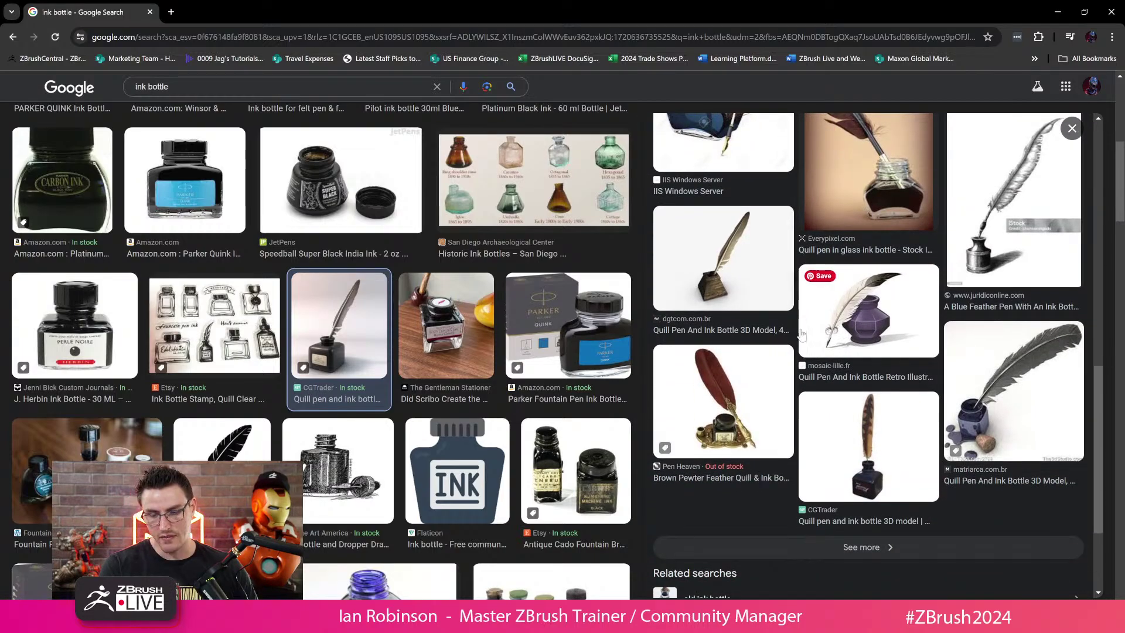
scroll(802, 334, "down", 3)
Examine more bottle shapes further down the "ink bottle" image results, and return to the bottle model in ZBrush.
scroll(376, 366, "down", 5)
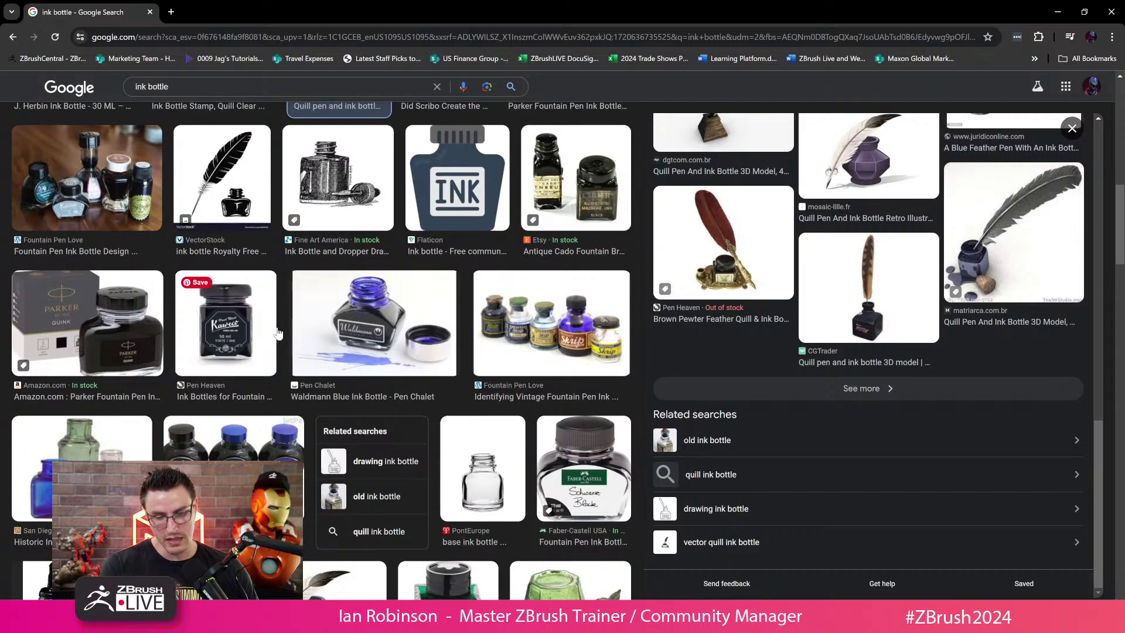
scroll(402, 426, "down", 3)
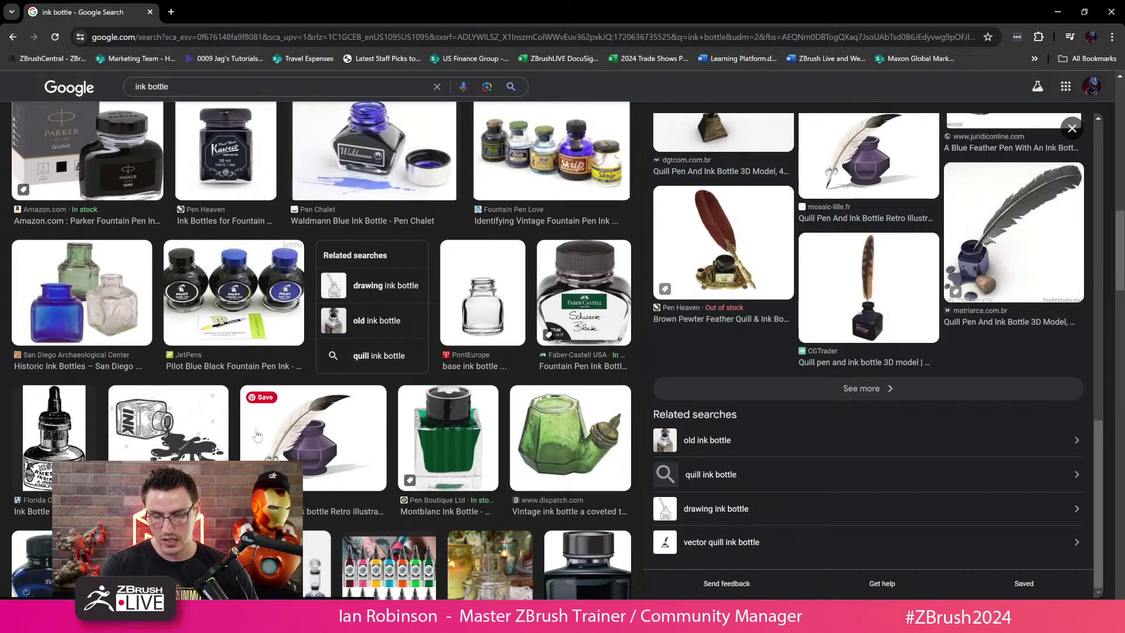
scroll(396, 428, "down", 5)
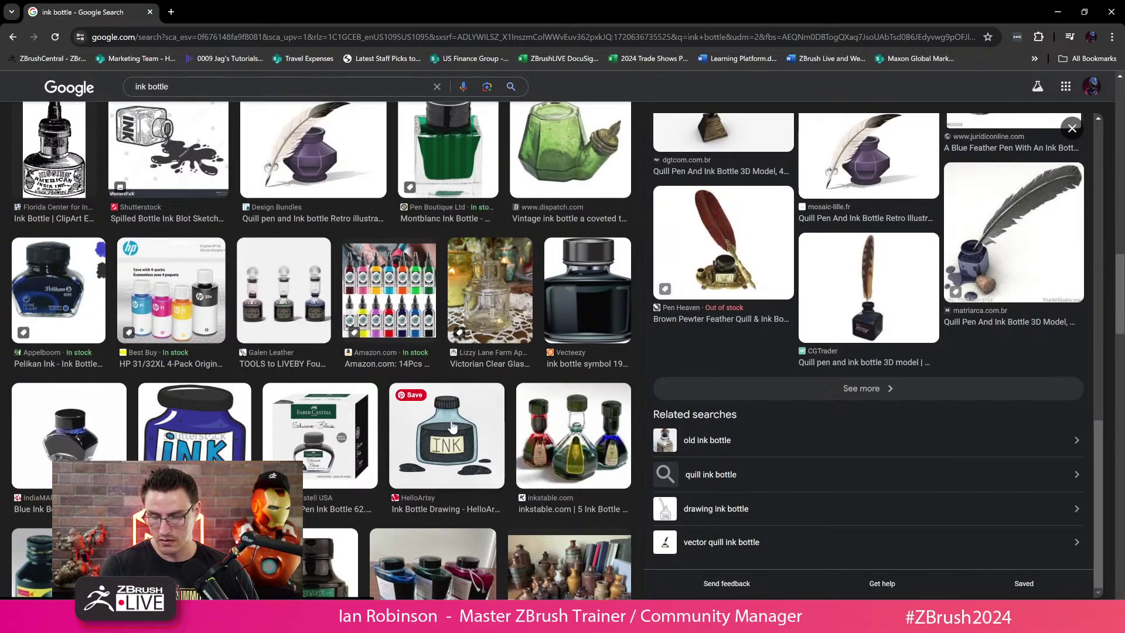
scroll(451, 428, "down", 5)
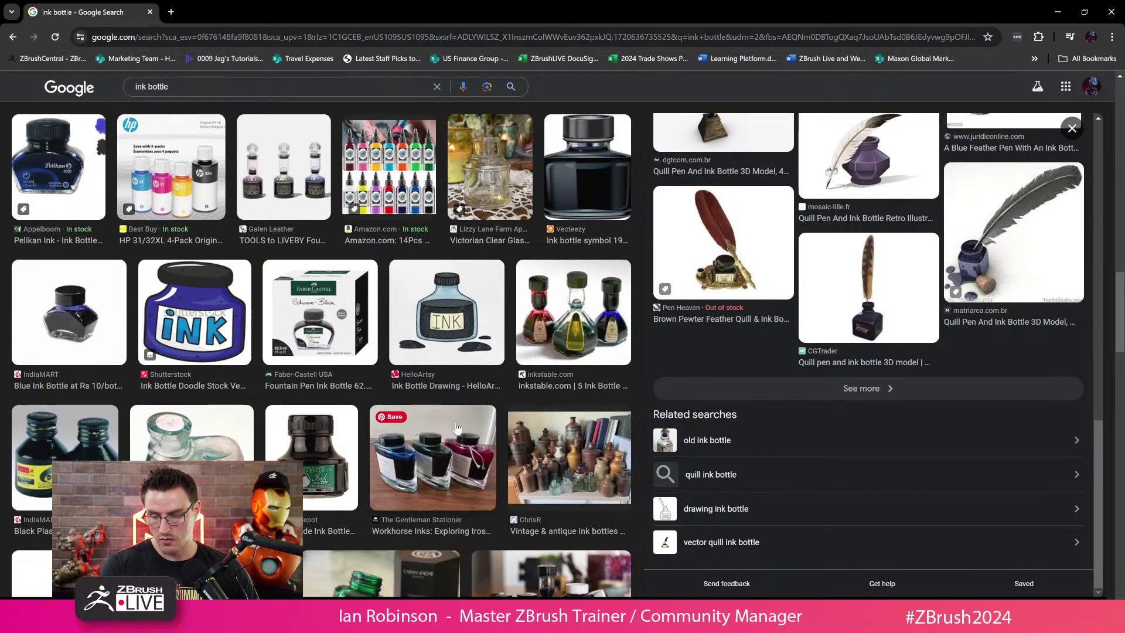
scroll(457, 426, "down", 4)
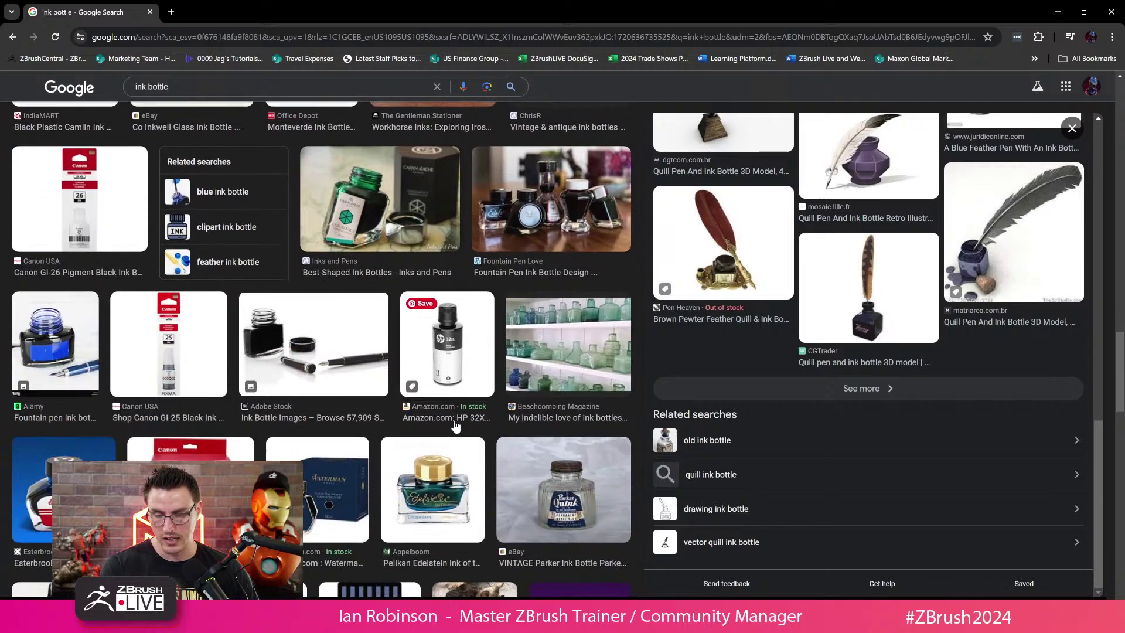
scroll(456, 426, "down", 3)
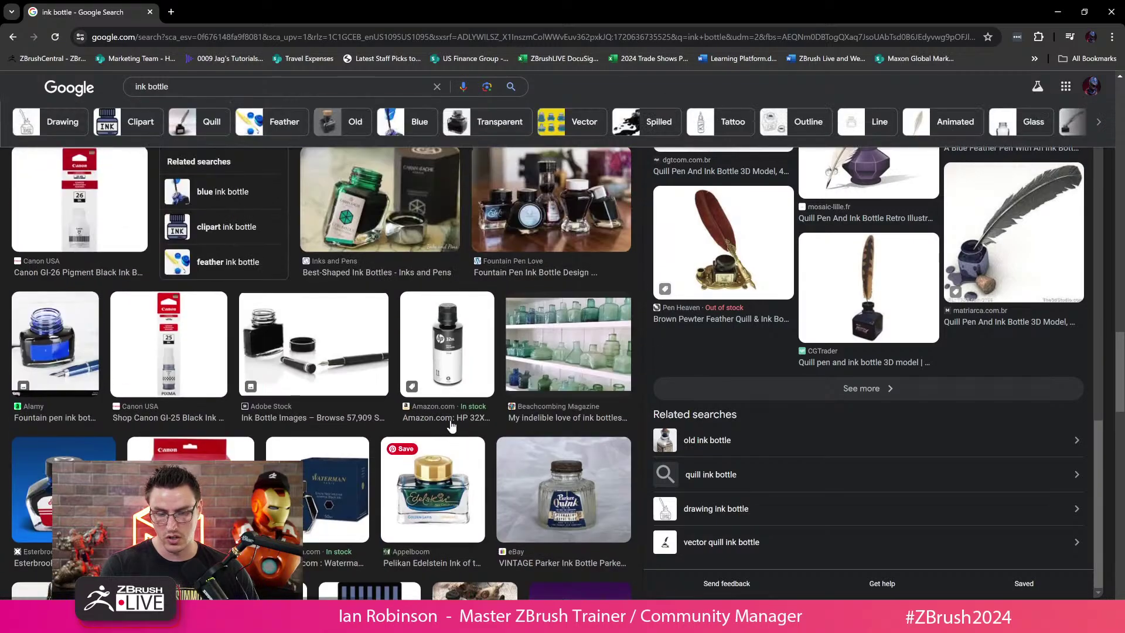
scroll(451, 419, "up", 3)
left_click(1059, 13)
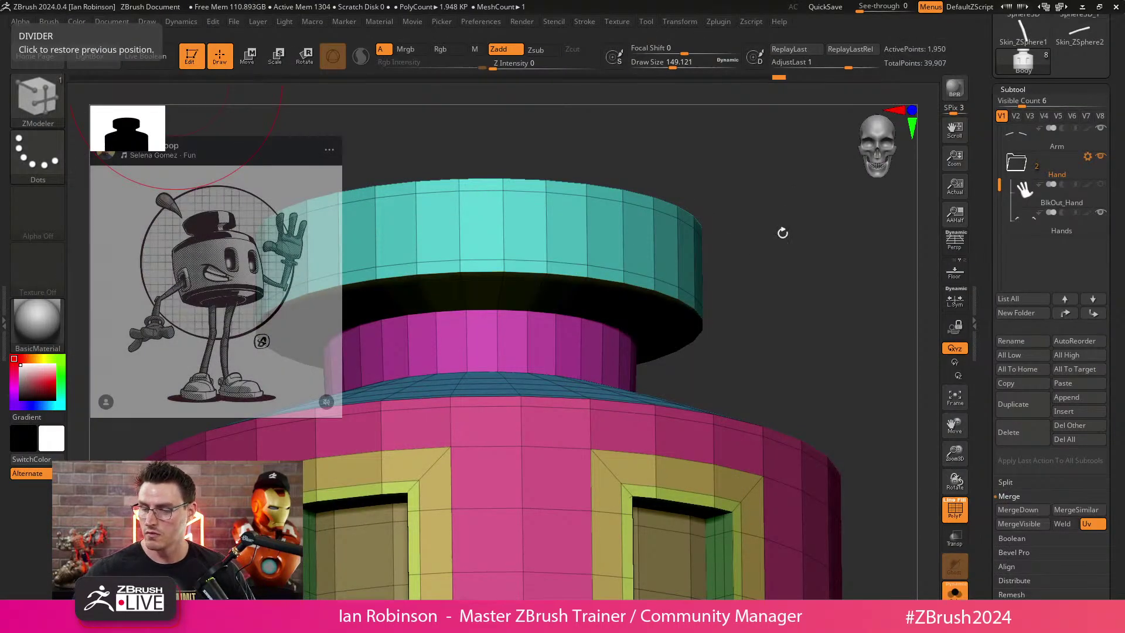
Insert multiple edge loops around the underside of the cap with the ZModeler brush.
left_click_drag(782, 233, 744, 248)
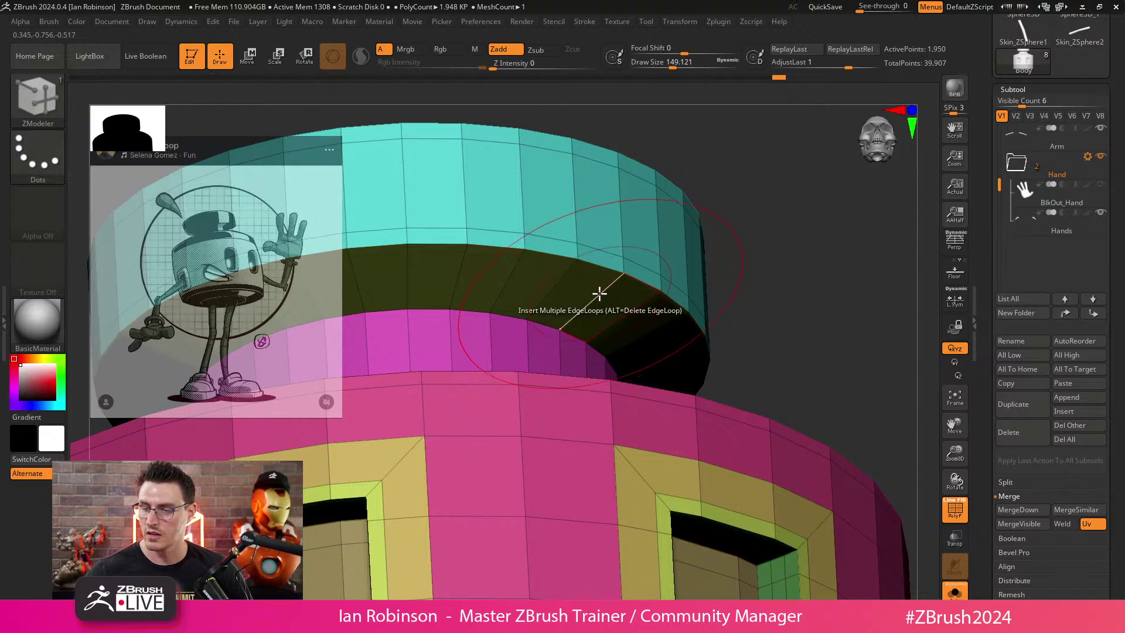
key("space")
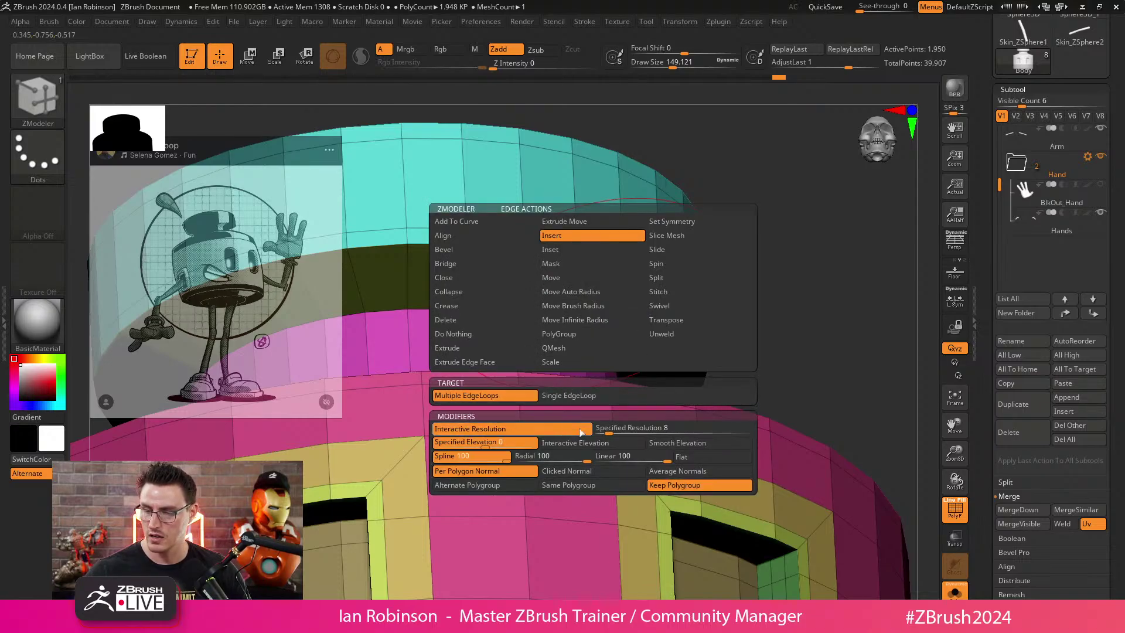
left_click(593, 277)
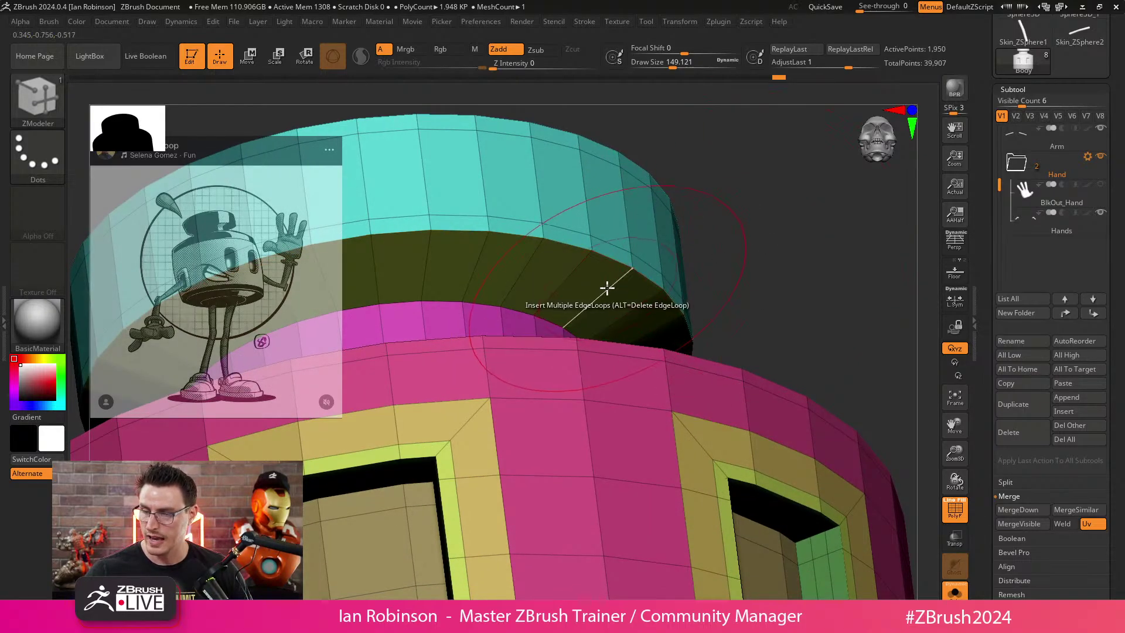
left_click(587, 309)
Insert another edge loop in the bottle's sloping shoulder and preview the smoothed cap, neck and shoulder with dynamic subdivision.
left_click_drag(733, 275, 635, 363)
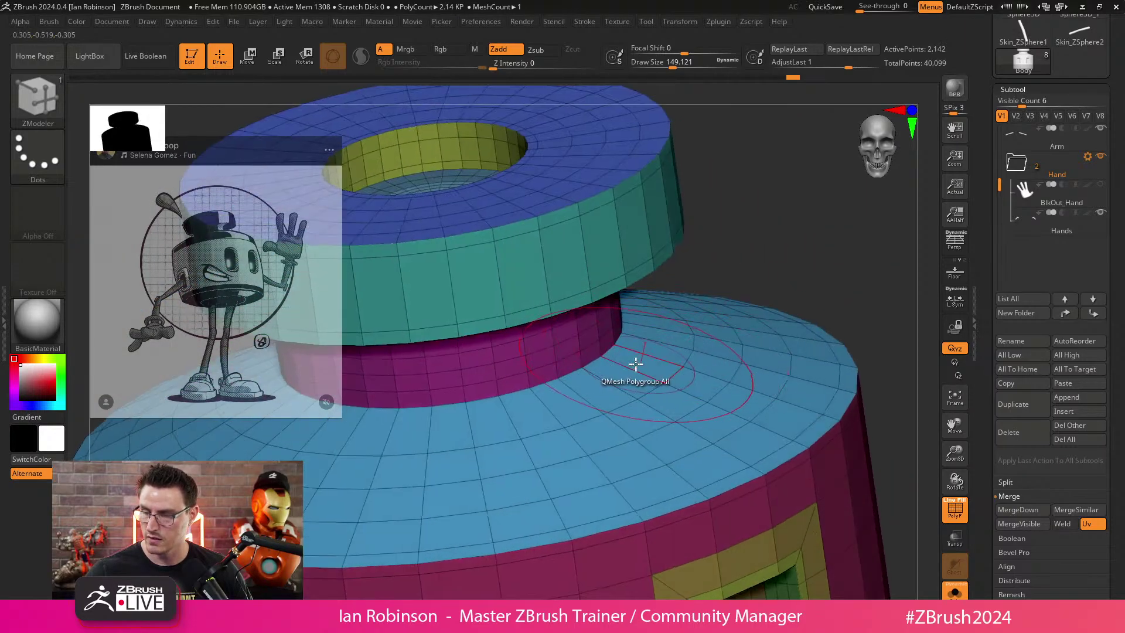
left_click(635, 367)
left_click_drag(680, 328, 614, 320)
key("shift+f")
mouse_move(680, 264)
left_mouse_down()
mouse_move(744, 266)
mouse_move(720, 301)
mouse_move(657, 305)
left_mouse_up()
mouse_move(725, 243)
left_mouse_down("shift")
mouse_move(743, 251)
mouse_move(739, 299)
mouse_move(758, 384)
left_mouse_up("shift")
key("shift+f")
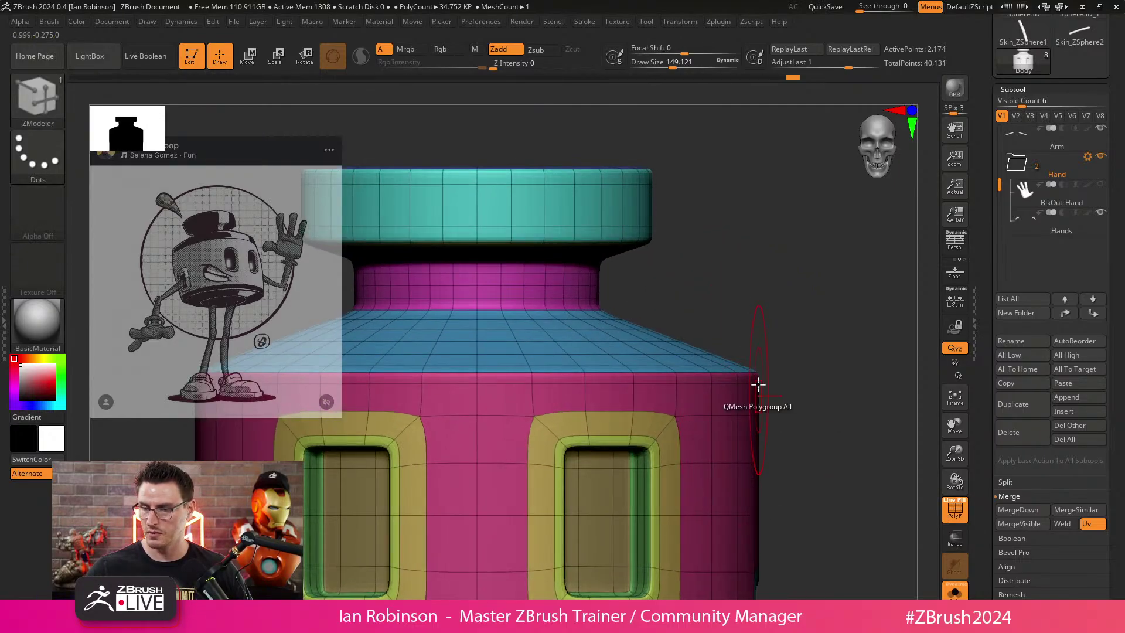
mouse_move(731, 287)
left_mouse_down("alt")
mouse_move(721, 261)
mouse_move(760, 291)
mouse_move(748, 306)
mouse_move(766, 307)
mouse_move(769, 346)
left_mouse_up("alt")
key("shift+f")
key("shift+f")
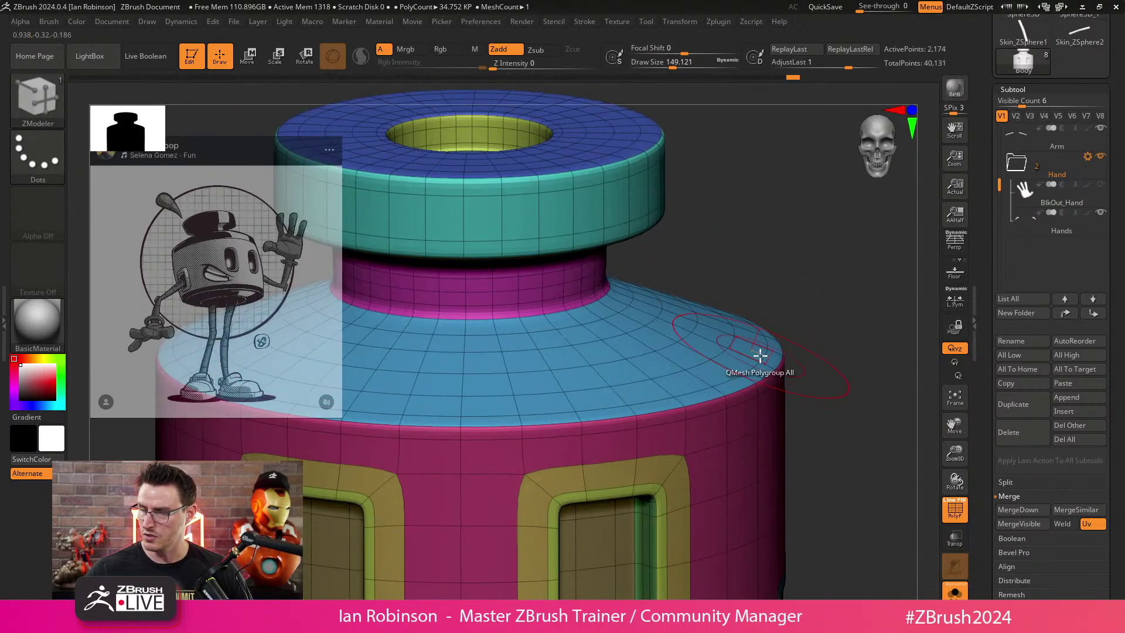
Return to the low-poly mesh and delete the five edge loops running around the bottle's sloping shoulder.
key("shift+d")
left_click_drag(825, 281, 778, 314, "alt")
left_click(574, 307, "alt")
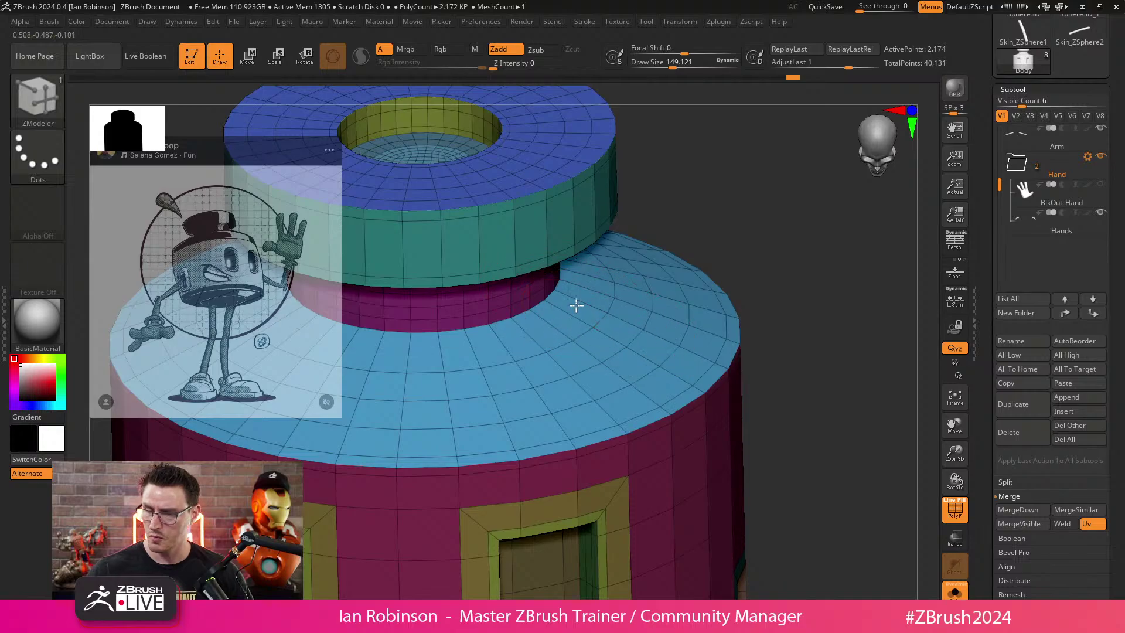
left_click(618, 320, "alt")
left_click(657, 335, "alt")
left_click(674, 351, "alt")
left_click(705, 374, "alt")
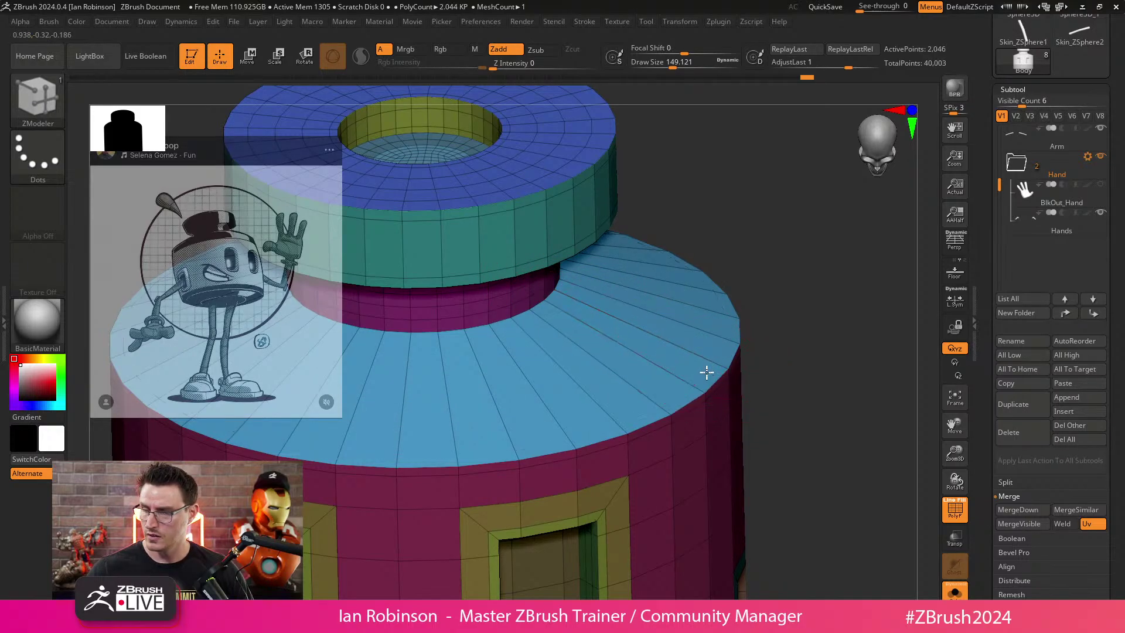
Try inserting three edge loops that bulge the bottle's shoulder outward into a rounded slope.
left_click_drag(747, 343, 737, 317)
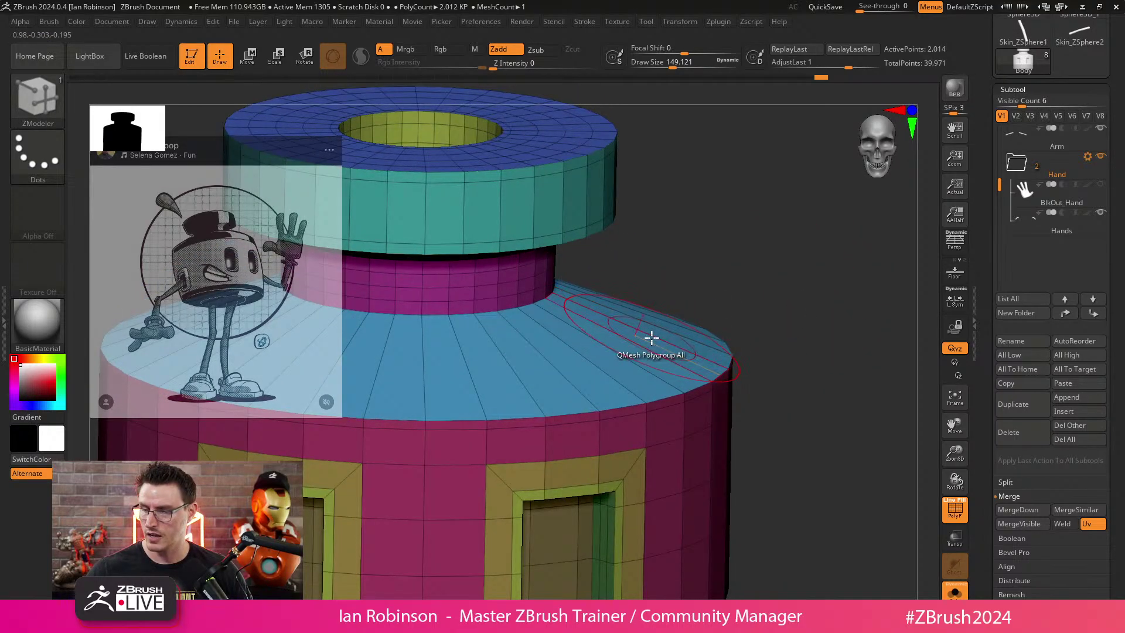
key("space")
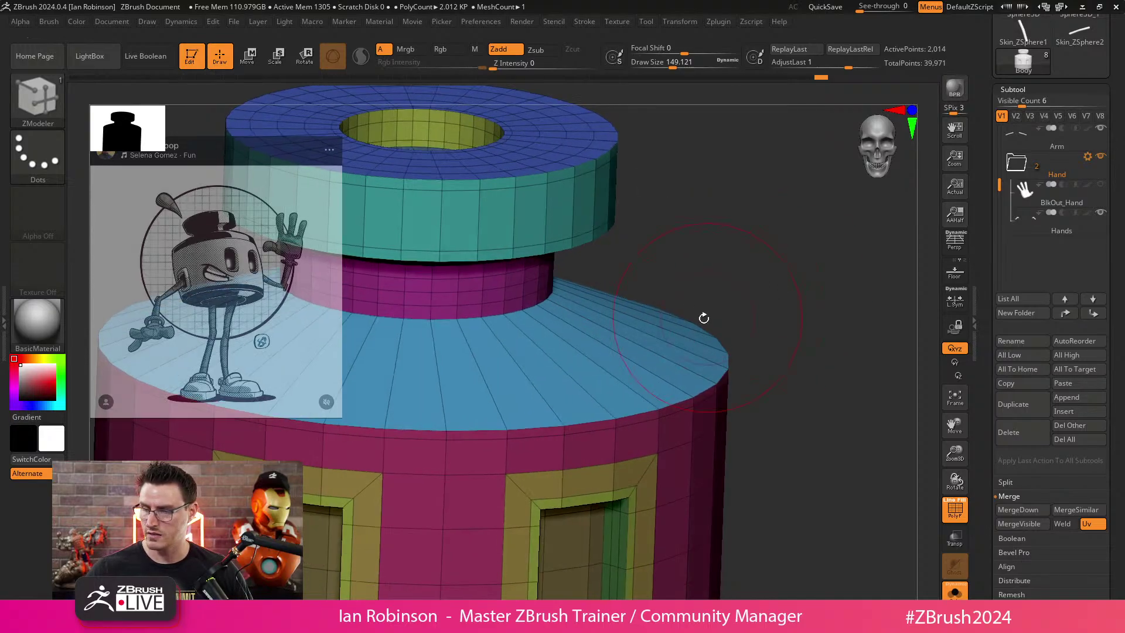
left_click_drag(648, 324, 707, 317)
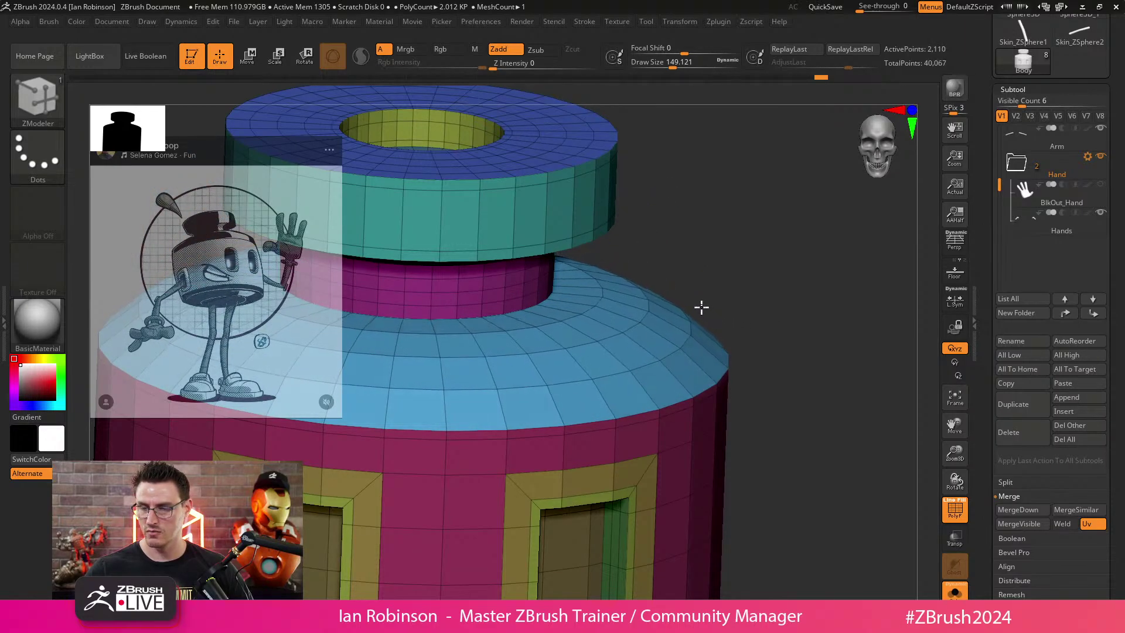
Preview the rounded shoulder with dynamic subdivision, and undo the inserted edge loops.
left_click_drag(813, 331, 788, 309)
key("f")
key("d")
key("f")
key("shift+f")
key("shift+f")
key("shift+d")
key("ctrl+z")
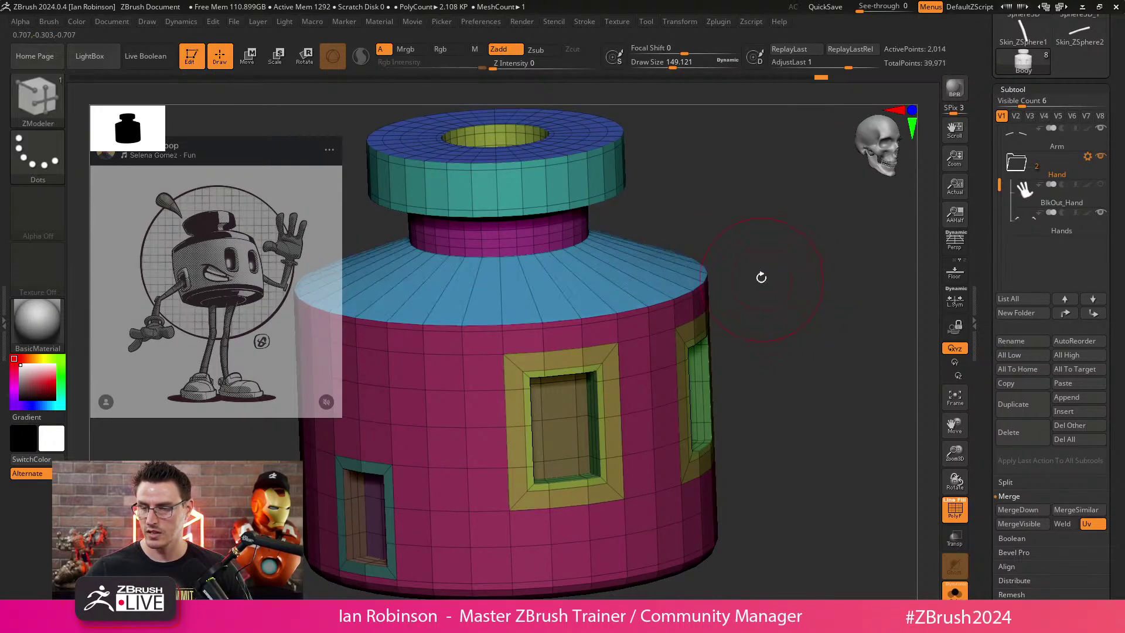
Insert four edge loops around the bottle's shoulder while keeping its slope straight.
left_click_drag(775, 265, 757, 277)
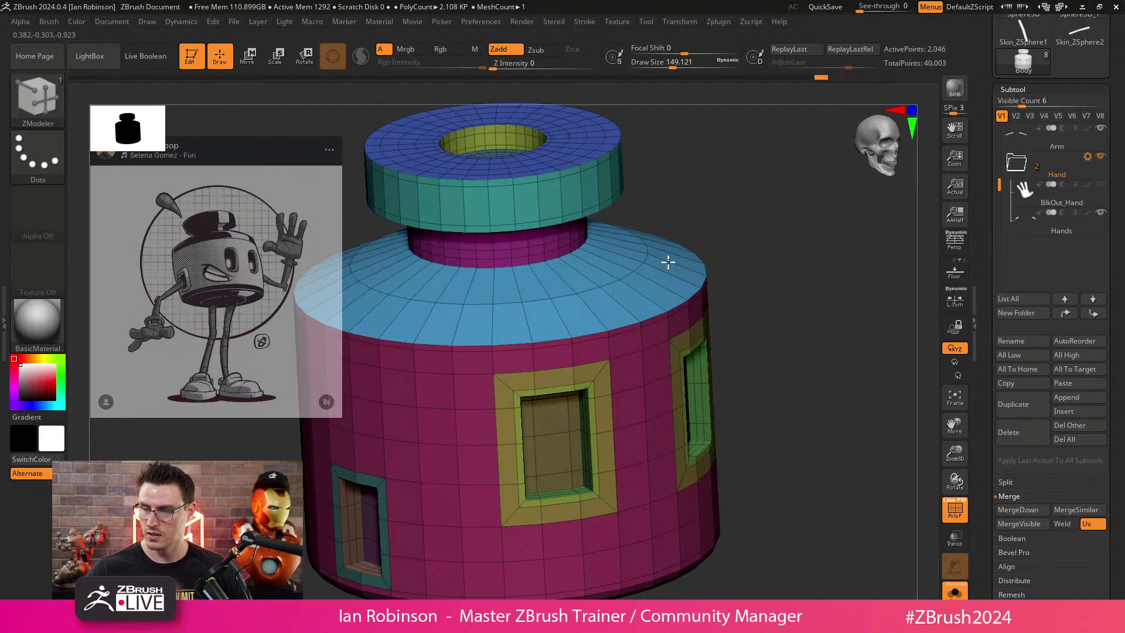
left_click(667, 258)
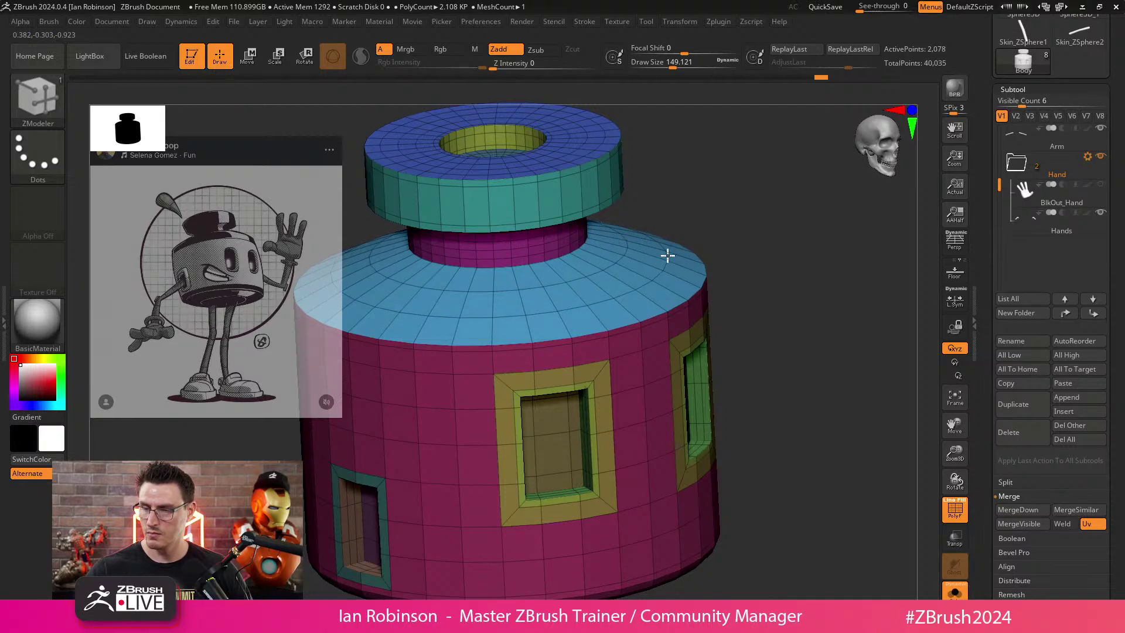
left_click_drag(668, 256, 667, 252)
Preview the whole bottle body from the front with dynamic subdivision on and PolyFrame off.
left_click_drag(786, 295, 735, 316)
key("d")
key("shift+f")
left_click_drag(819, 276, 722, 267, "alt")
left_click_drag(722, 267, 746, 230, "shift")
left_click_drag(763, 268, 755, 258, "alt")
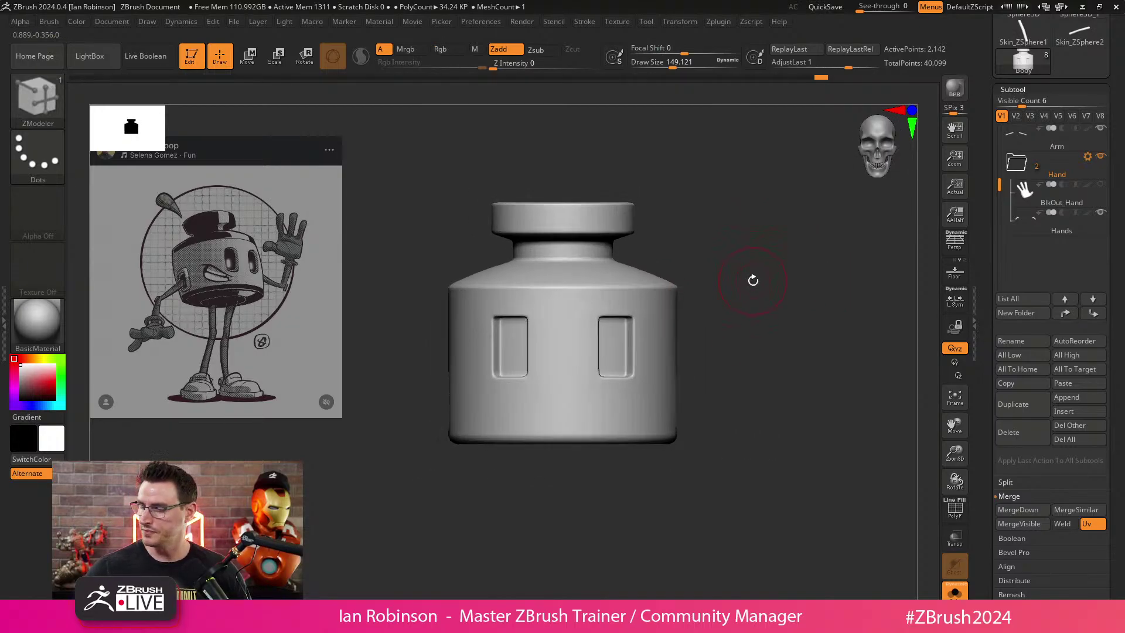
Turn off Solo mode to show the whole character, and save the tool to its existing file.
left_click(955, 592)
left_click_drag(788, 446, 811, 254, "alt")
scroll(1106, 52, "up", 5)
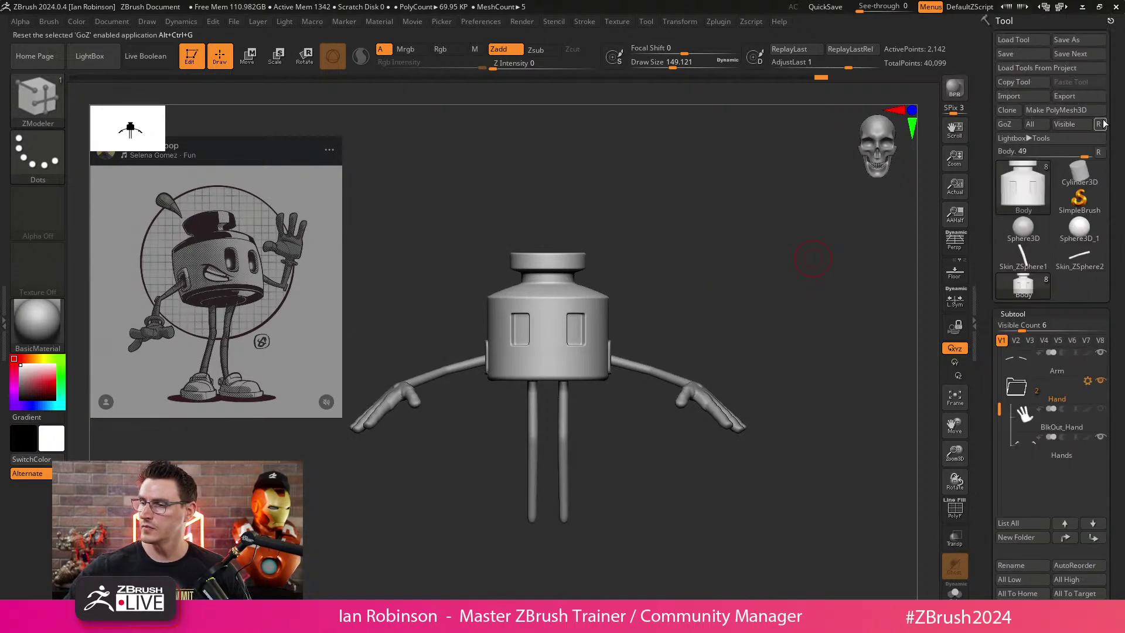
left_click(1028, 52)
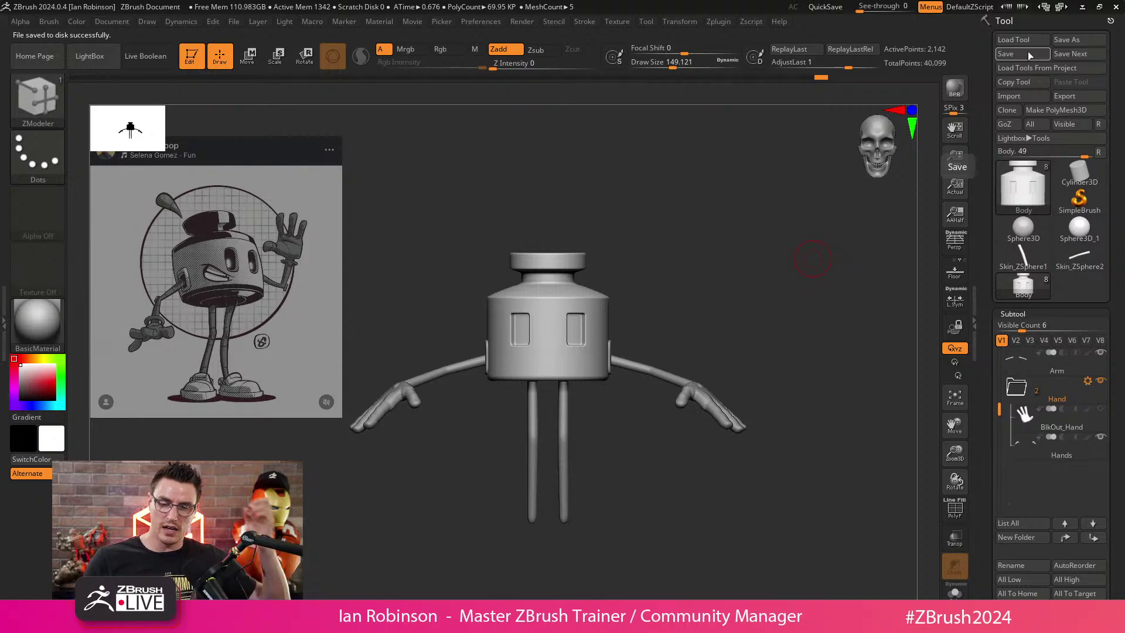
Make the Legs subtool active and switch to the Move brush.
mouse_move(649, 389)
left_mouse_down("alt")
mouse_move(637, 541)
mouse_move(660, 344)
mouse_move(652, 392)
mouse_move(665, 389)
left_mouse_up("alt")
left_click(586, 374, "alt")
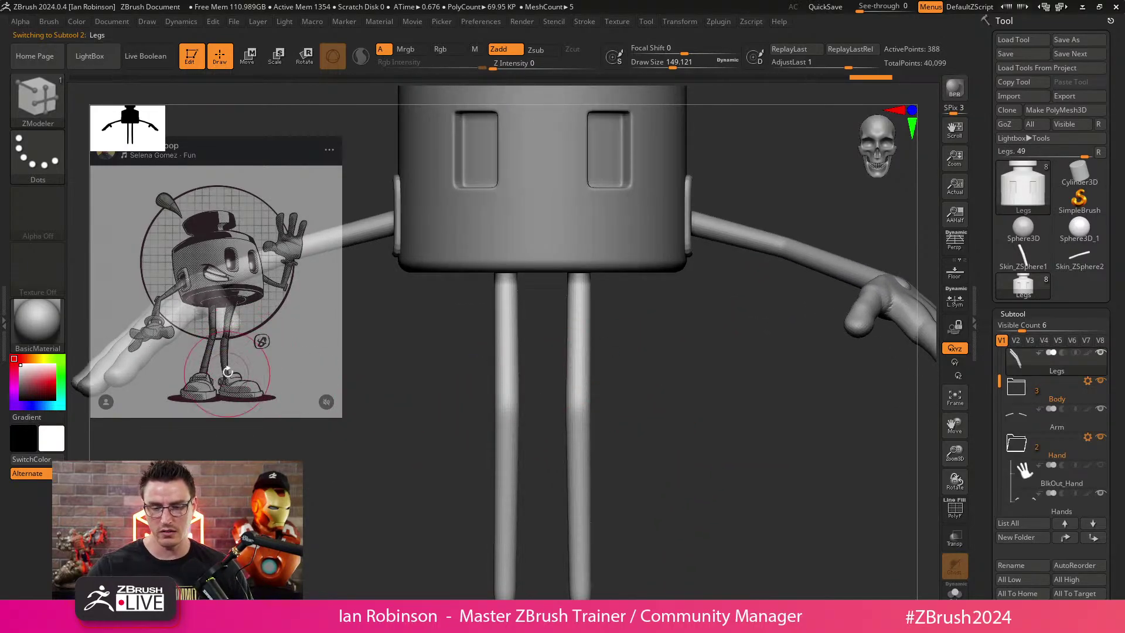
key("b")
key("m")
key("v")
key("c")
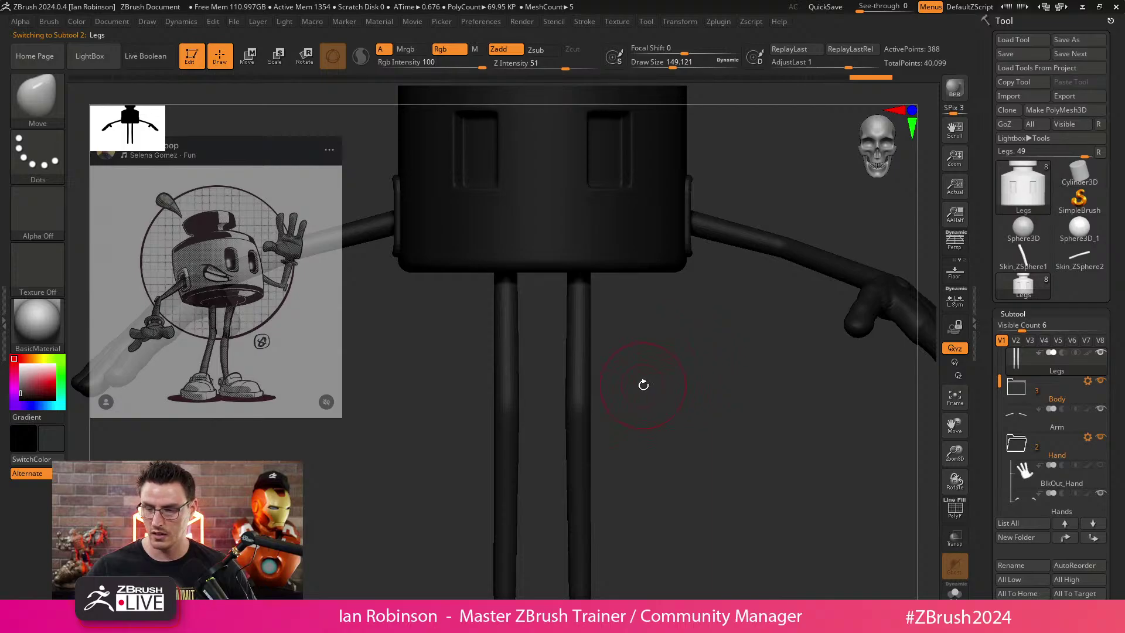
key("v")
key("v")
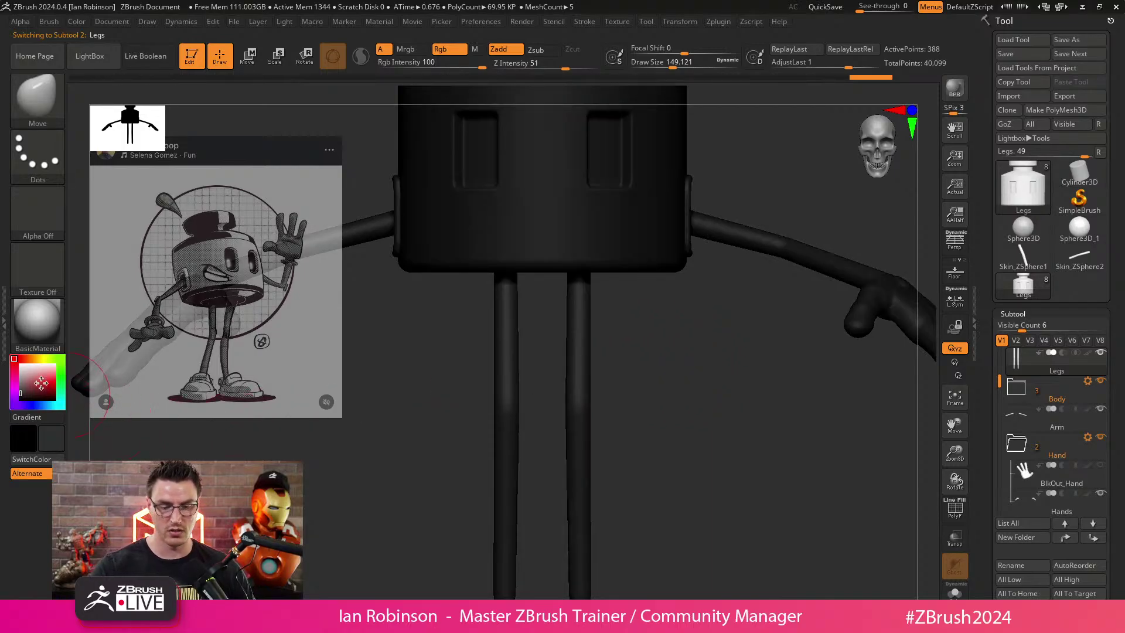
left_click(21, 364)
Try pulling the inner sides of the legs with an enlarged Move brush, and undo the stroke.
mouse_move(697, 351)
left_mouse_down("alt")
mouse_move(716, 407)
mouse_move(733, 321)
left_mouse_up("alt")
key("s")
left_click_drag(656, 339, 662, 340)
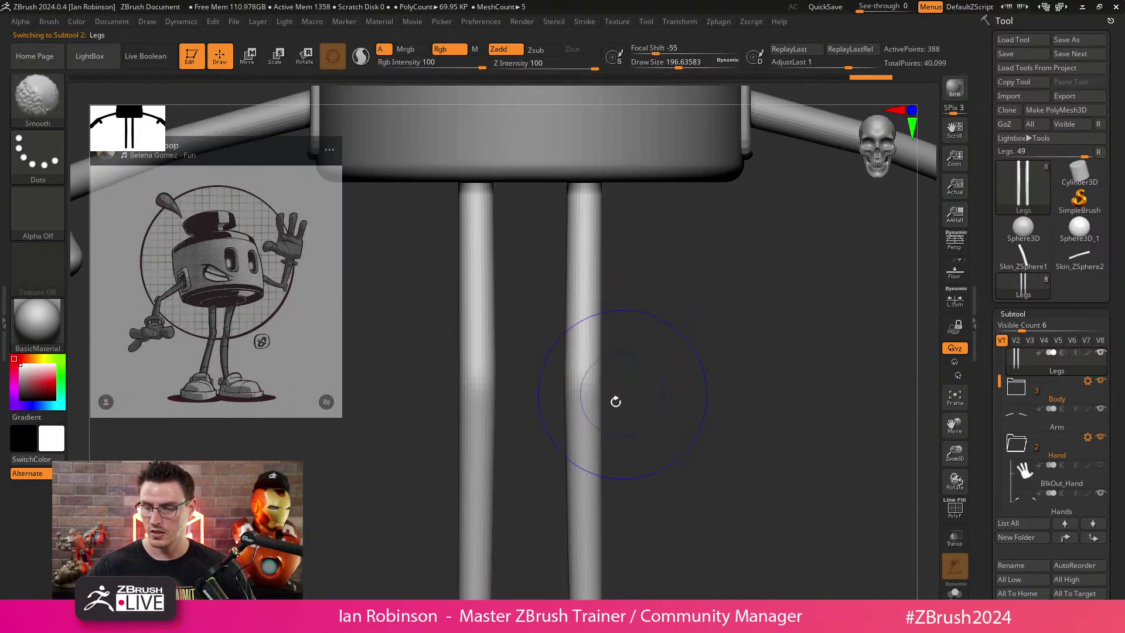
key("shift+f")
key("shift+f")
left_click_drag(658, 393, 661, 352, "alt")
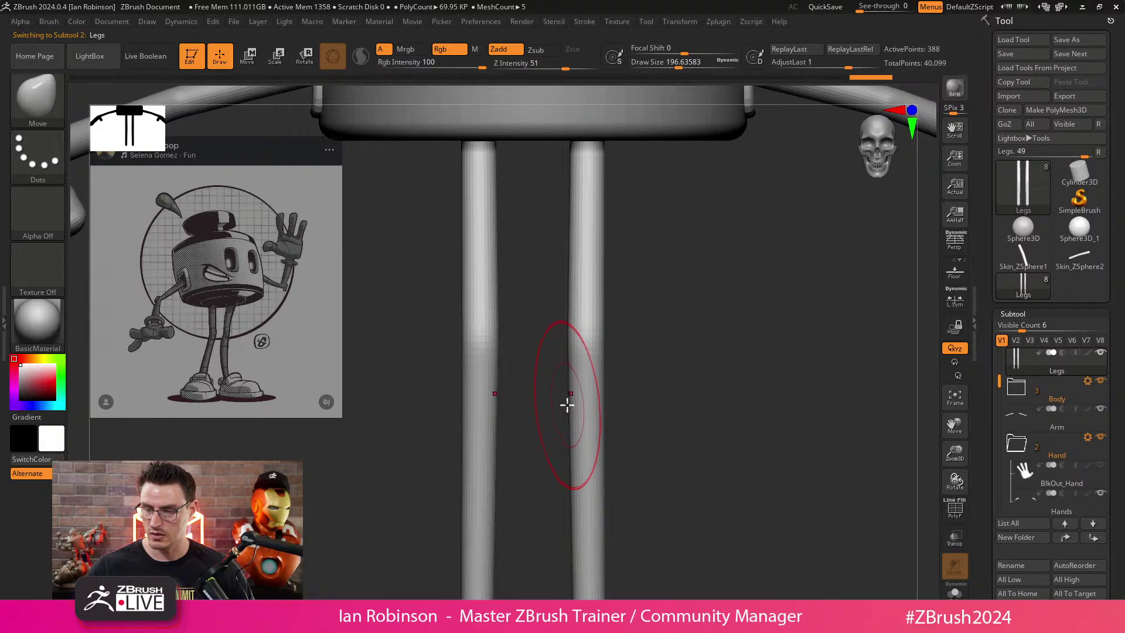
left_click_drag(567, 405, 553, 404)
key("ctrl+z")
Isolate the Legs subtool with Solo, show its PolyFrame, and reduce the brush draw size to about 145.
key("shift+d")
left_click_drag(659, 403, 661, 378, "alt")
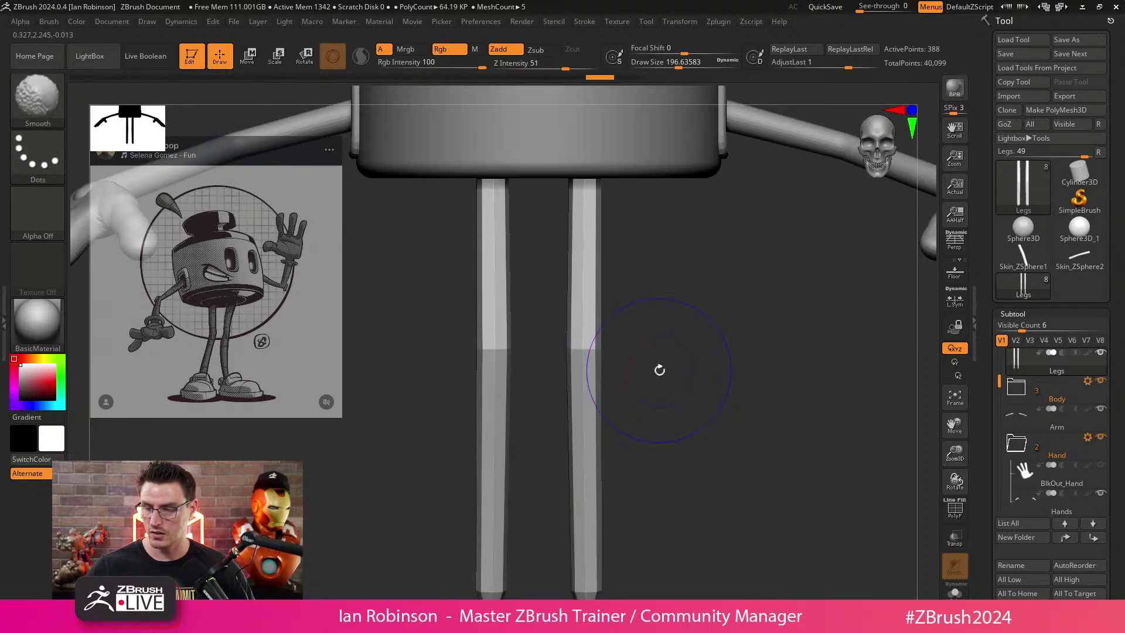
key("shift+f")
left_click(955, 592)
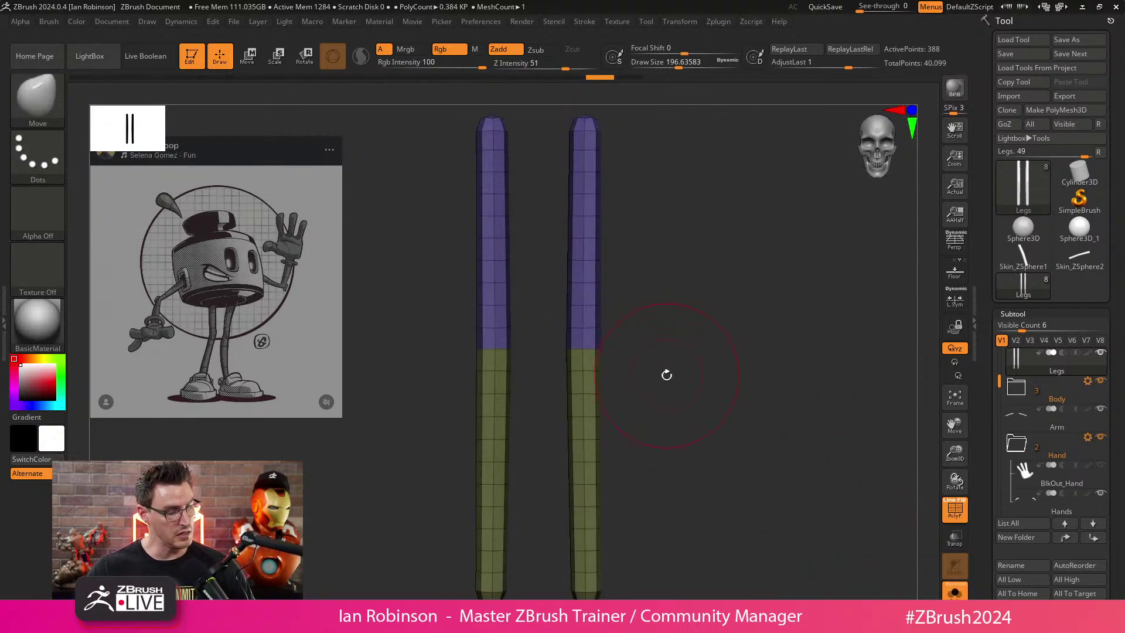
key("shift+d")
key("s")
left_click_drag(617, 233, 608, 230)
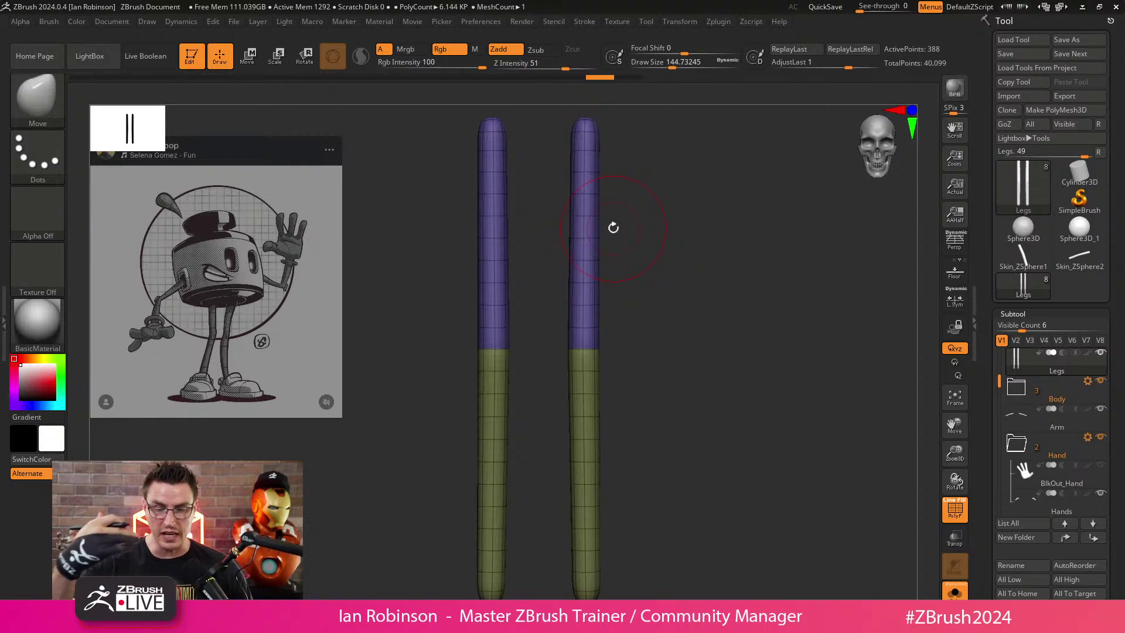
Switch to the MoveInfiniteDepth brush at a draw size of about 324, and face the legs side-on with dynamic subdivision off.
mouse_move(613, 227)
left_mouse_down()
mouse_move(650, 359)
mouse_move(692, 314)
mouse_move(703, 319)
mouse_move(690, 350)
left_mouse_up()
key("s")
key("b")
key("m")
key("i")
key("s")
right_click_drag(691, 355, 691, 350, "ctrl")
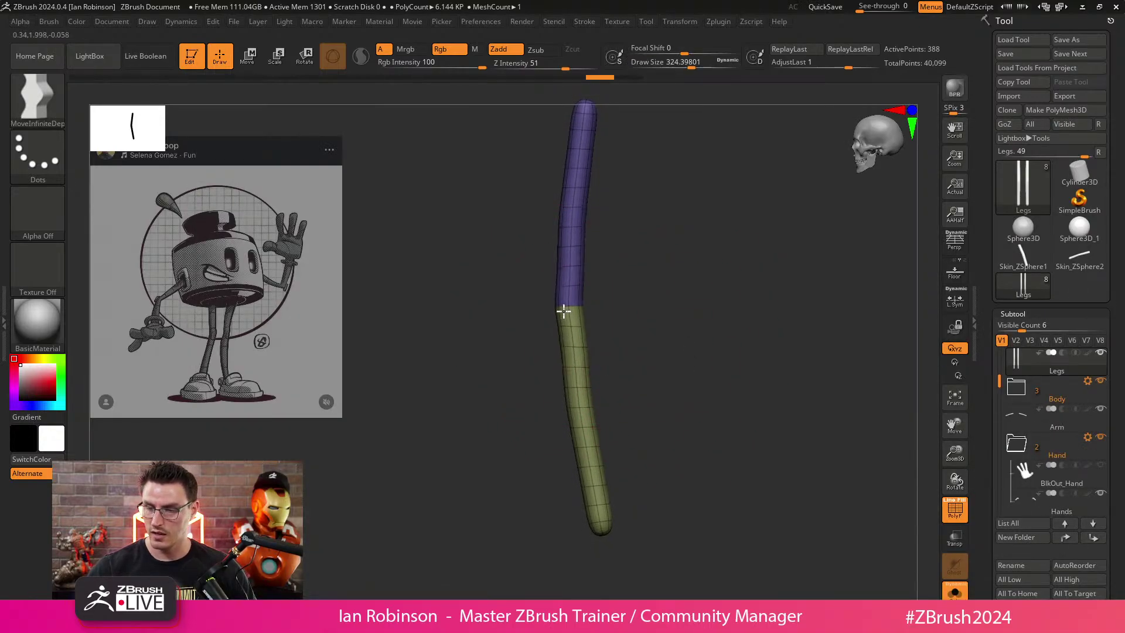
key("shift+d")
key("ctrl+z")
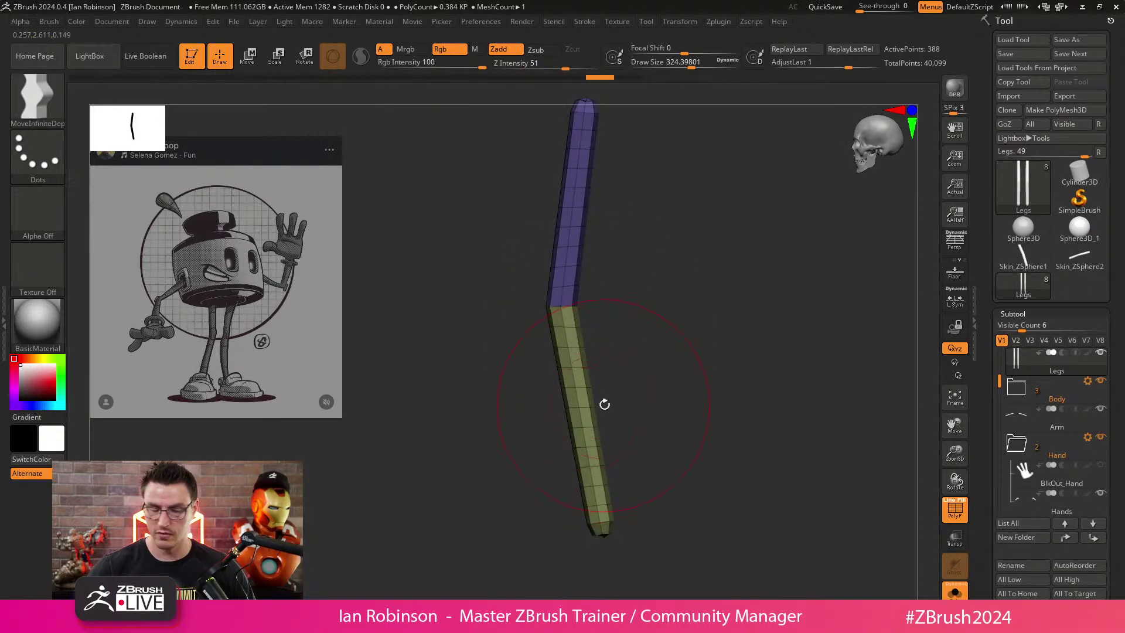
key("shift+f")
key("shift+f")
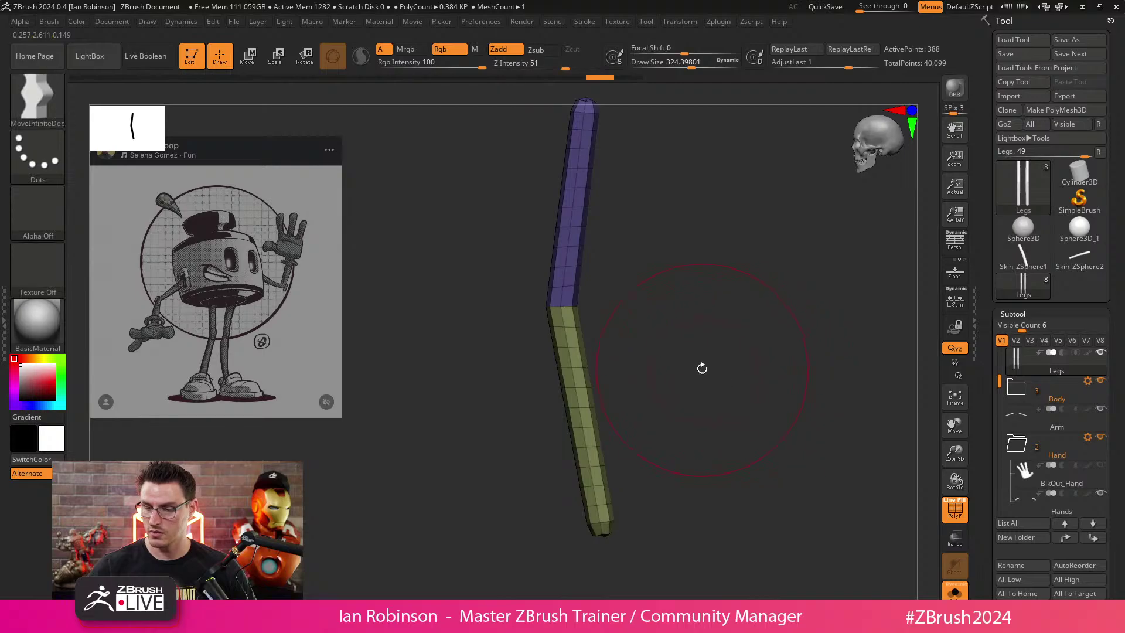
key("b")
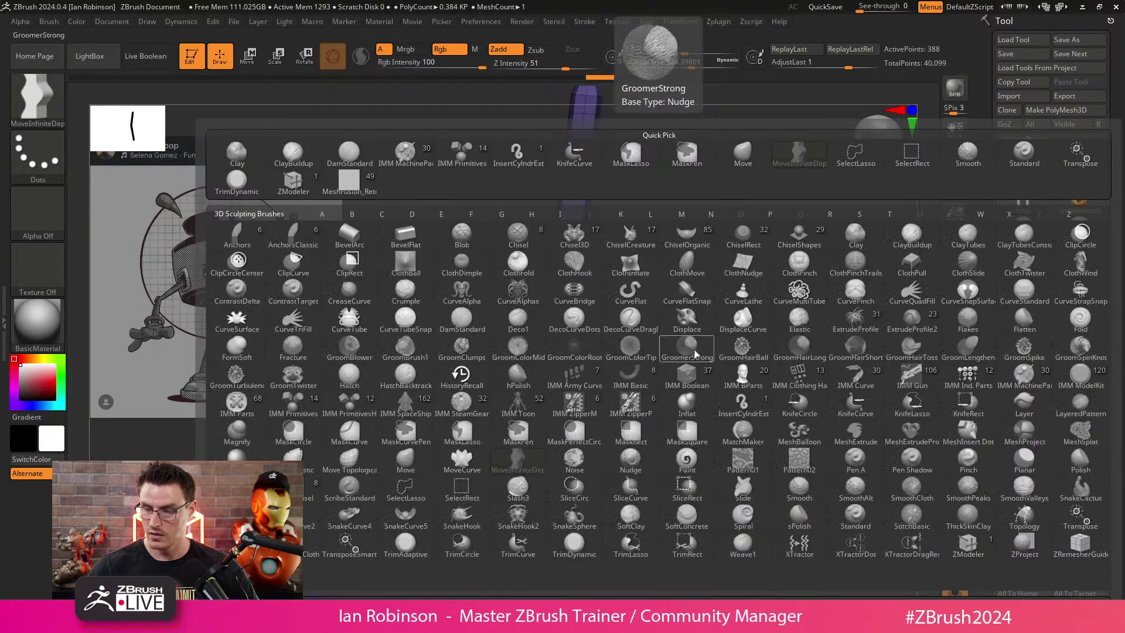
key("z")
key("m")
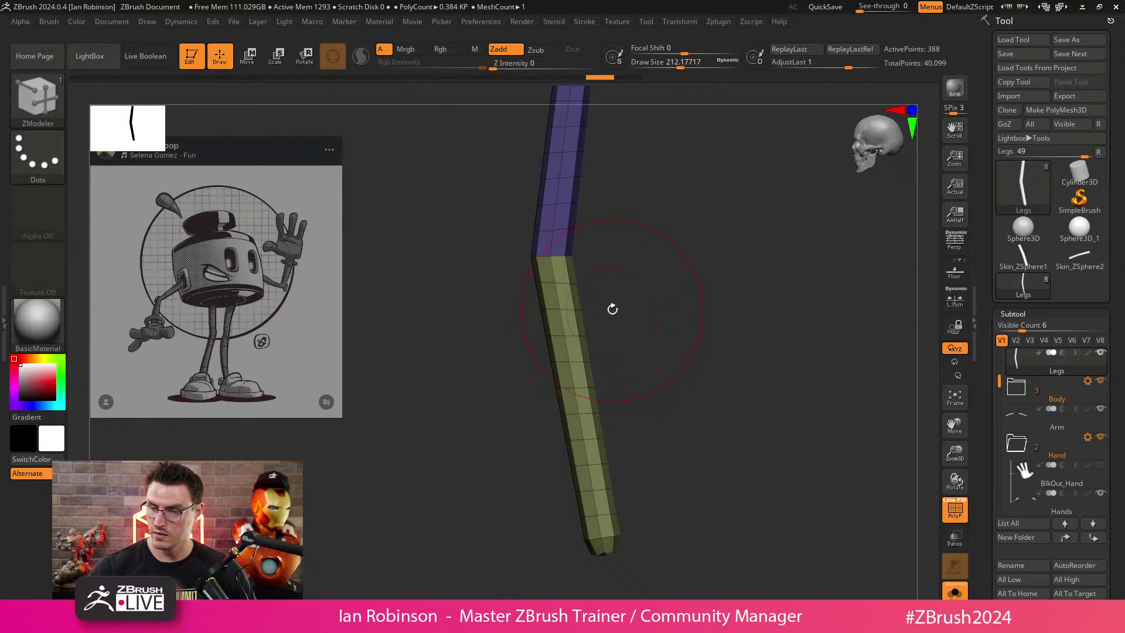
mouse_move(612, 308)
left_mouse_down()
mouse_move(635, 276)
mouse_move(568, 327)
mouse_move(633, 325)
mouse_move(584, 330)
left_mouse_up()
Bend the lower legs into a gentle curve in side view using MoveInfiniteDepth at a draw size of about 257.
key("b")
key("m")
key("i")
key("s")
left_click_drag(578, 402, 581, 409)
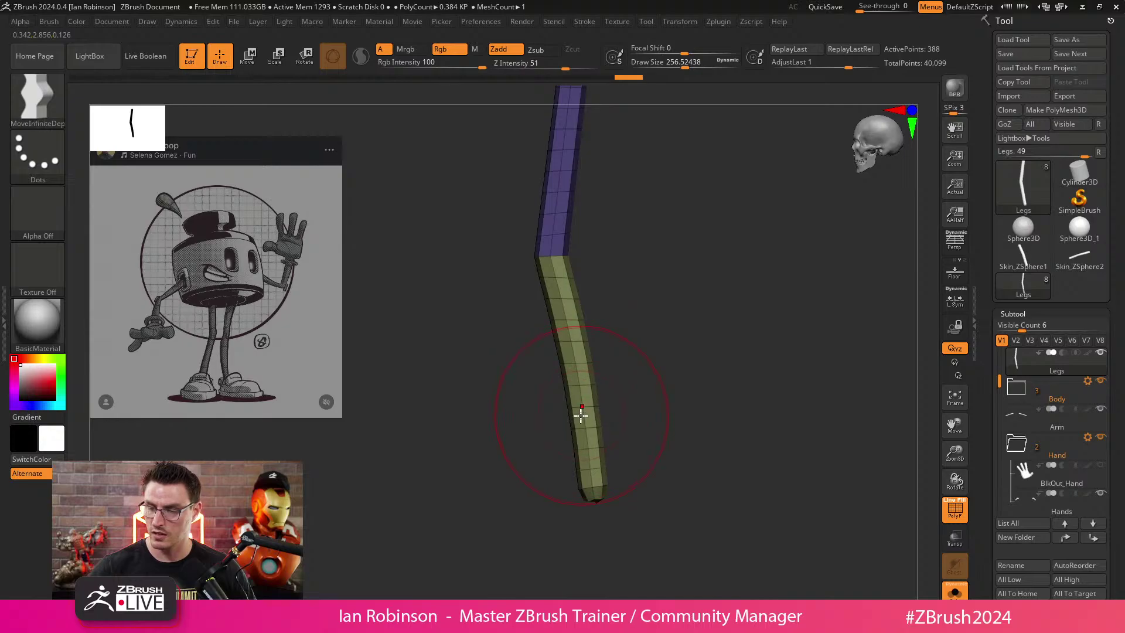
left_click_drag(561, 321, 550, 312)
left_click_drag(577, 463, 584, 496)
left_click_drag(641, 298, 637, 343, "alt")
mouse_move(620, 226)
left_mouse_down("alt")
mouse_move(628, 271)
mouse_move(602, 231)
left_mouse_up("alt")
Set the draw size to about 207 and turn on BackfaceMask in the MoveInfiniteDepth brush's auto masking settings.
key("s")
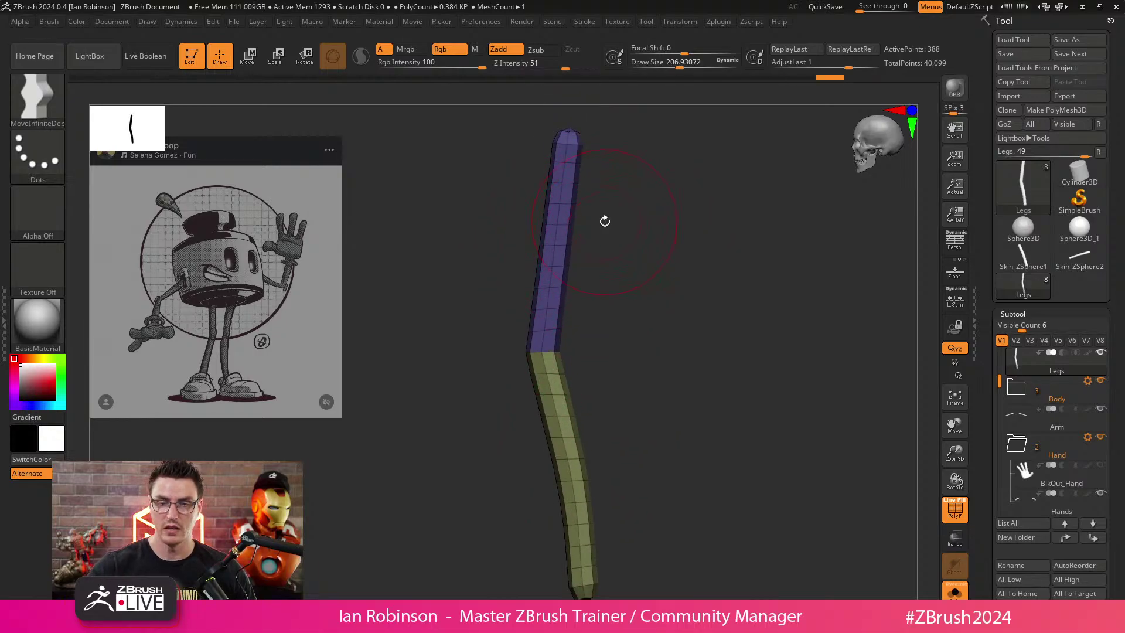
left_click(50, 22)
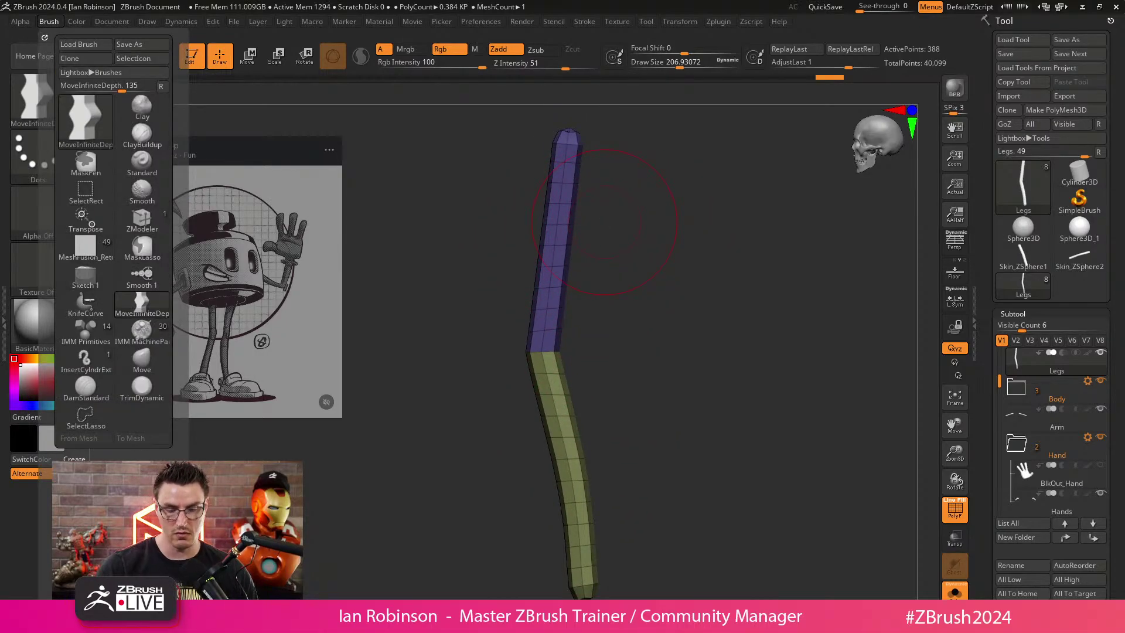
scroll(138, 346, "down", 5)
left_click(138, 343)
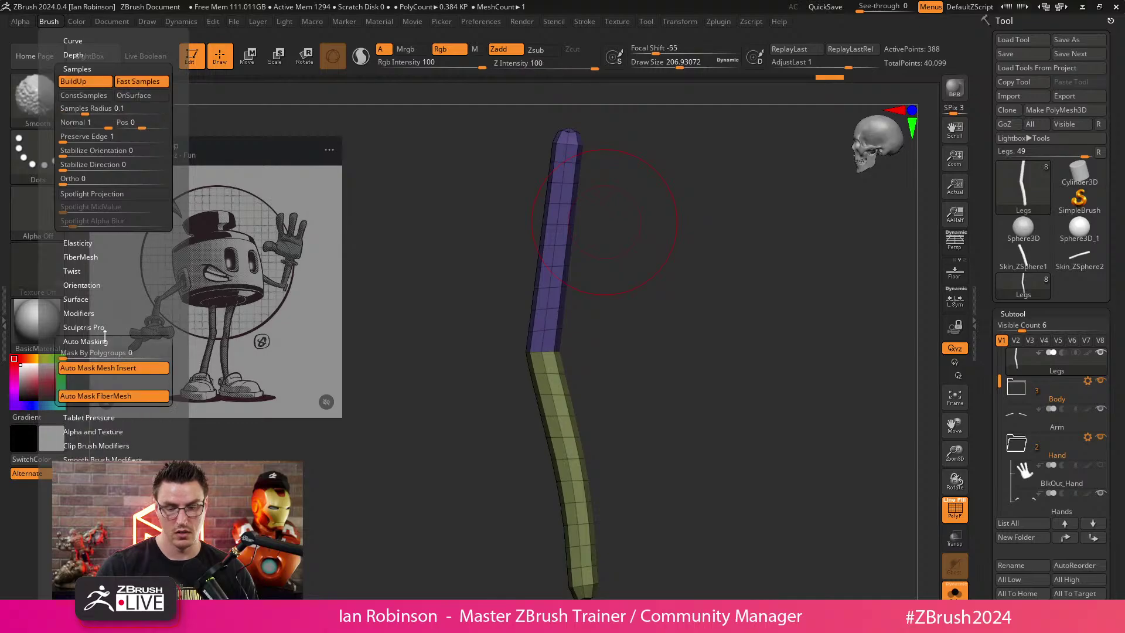
scroll(138, 225, "down", 5)
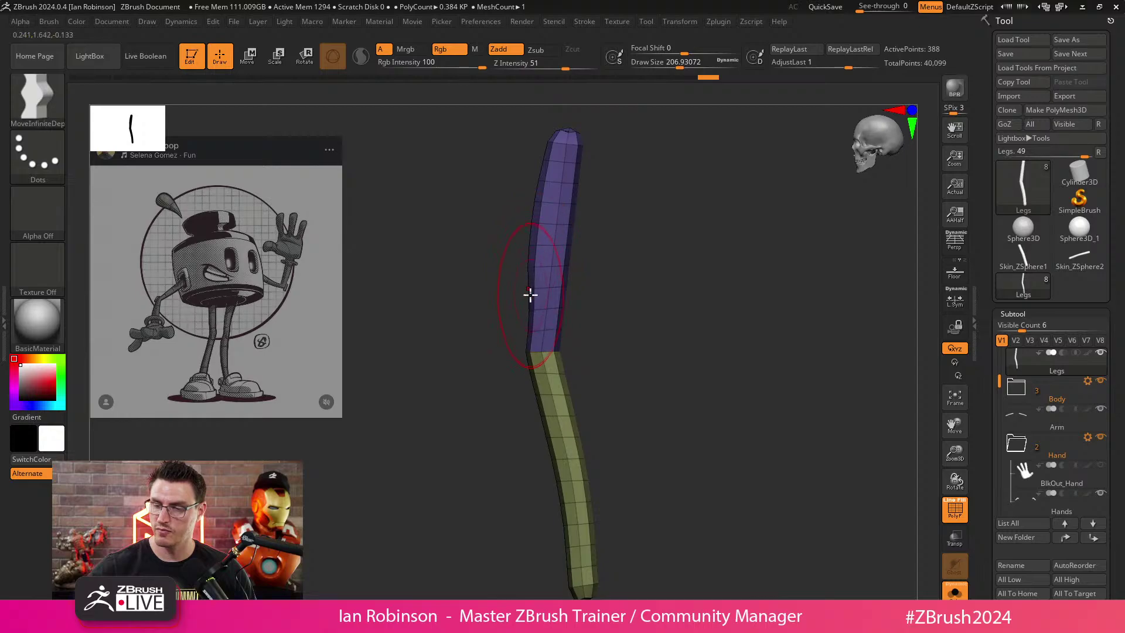
Thicken the legs in side view, pulling the thighs out at the front and the calves out at the back.
left_click_drag(530, 295, 528, 306)
left_click_drag(576, 401, 586, 447)
key("ctrl+z")
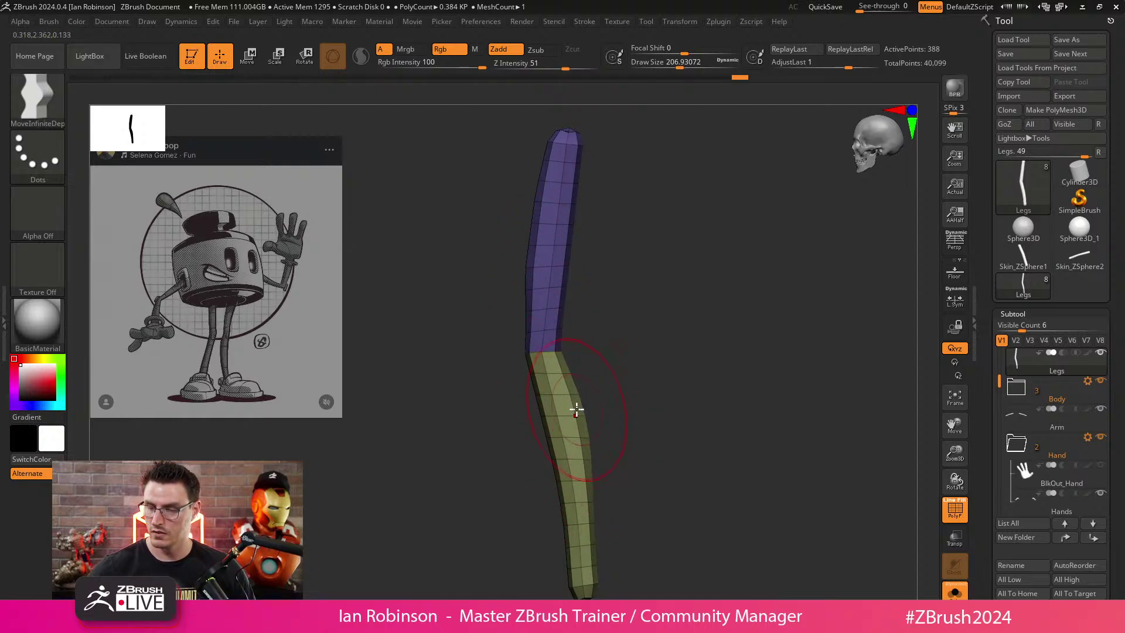
left_click_drag(590, 429, 591, 442)
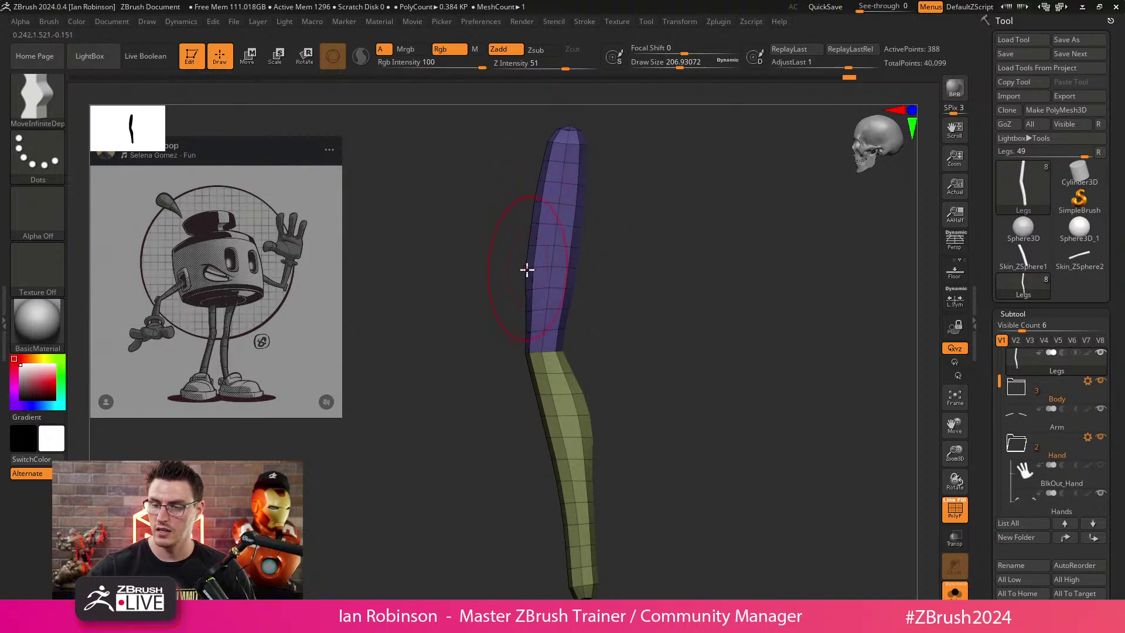
left_click_drag(526, 269, 522, 307)
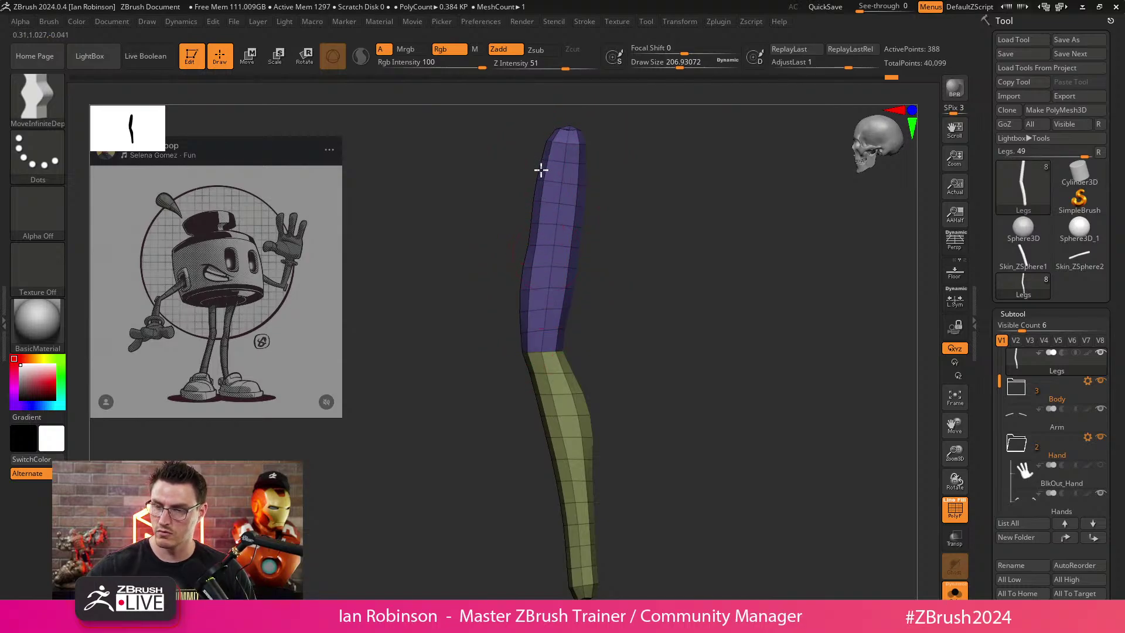
left_click_drag(532, 217, 529, 232)
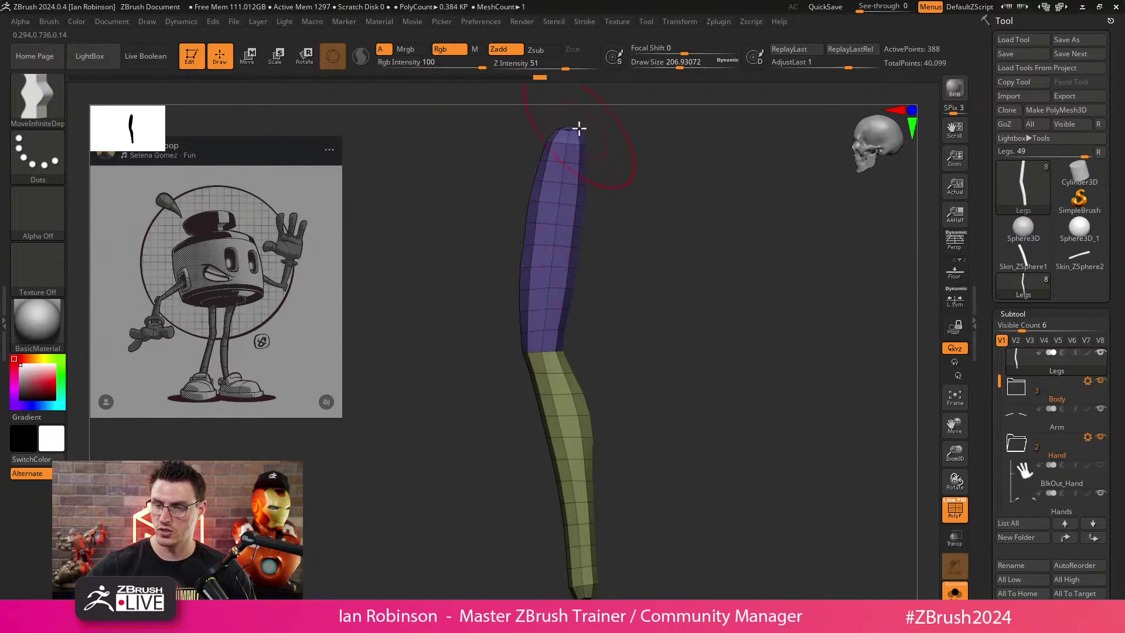
Try the SelectLasso brush along the back edge of the legs and restore the full mesh visibility.
left_click_drag(668, 239, 653, 227)
left_click(51, 113)
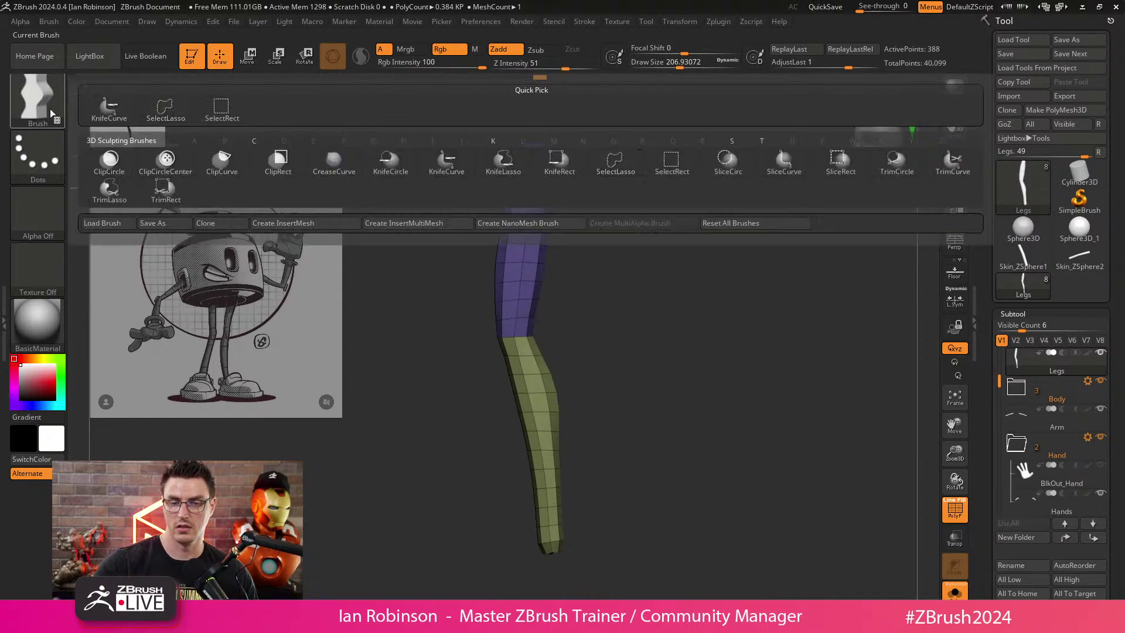
mouse_move(535, 136)
left_mouse_down("ctrl+shift")
mouse_move(522, 209)
mouse_move(538, 382)
mouse_move(478, 594)
mouse_move(378, 582)
mouse_move(502, 188)
mouse_move(490, 321)
mouse_move(527, 447)
mouse_move(525, 572)
mouse_move(444, 577)
mouse_move(389, 334)
mouse_move(417, 116)
mouse_move(642, 132)
left_mouse_up("ctrl+shift")
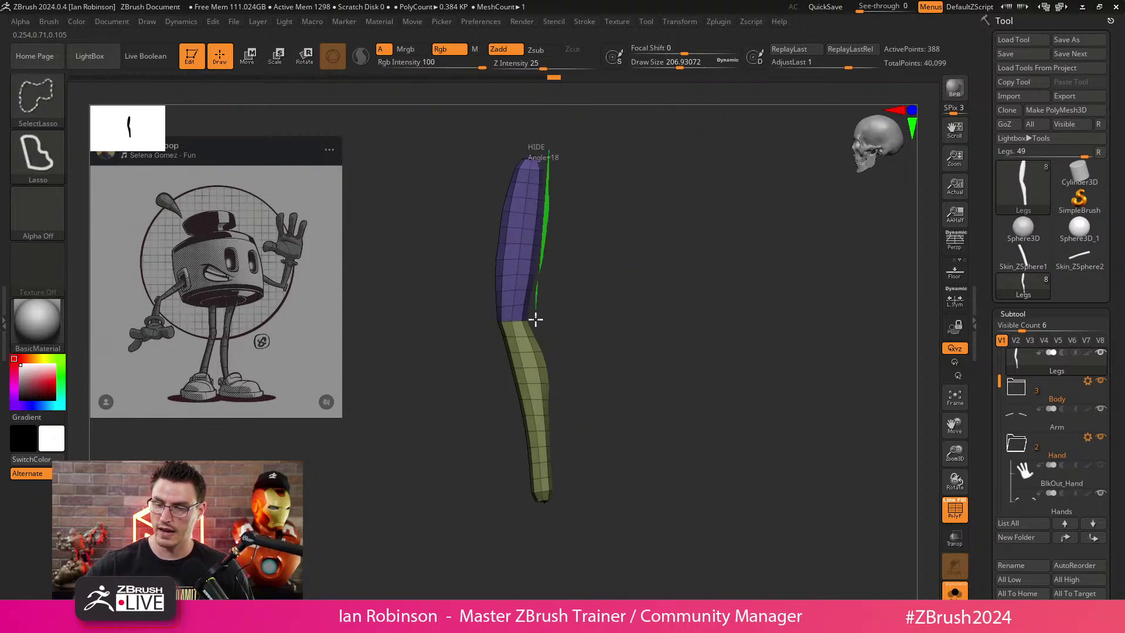
mouse_move(535, 319)
left_mouse_down("ctrl+shift")
mouse_move(573, 432)
mouse_move(546, 530)
left_mouse_up("ctrl+shift")
left_click(595, 270, "ctrl+shift")
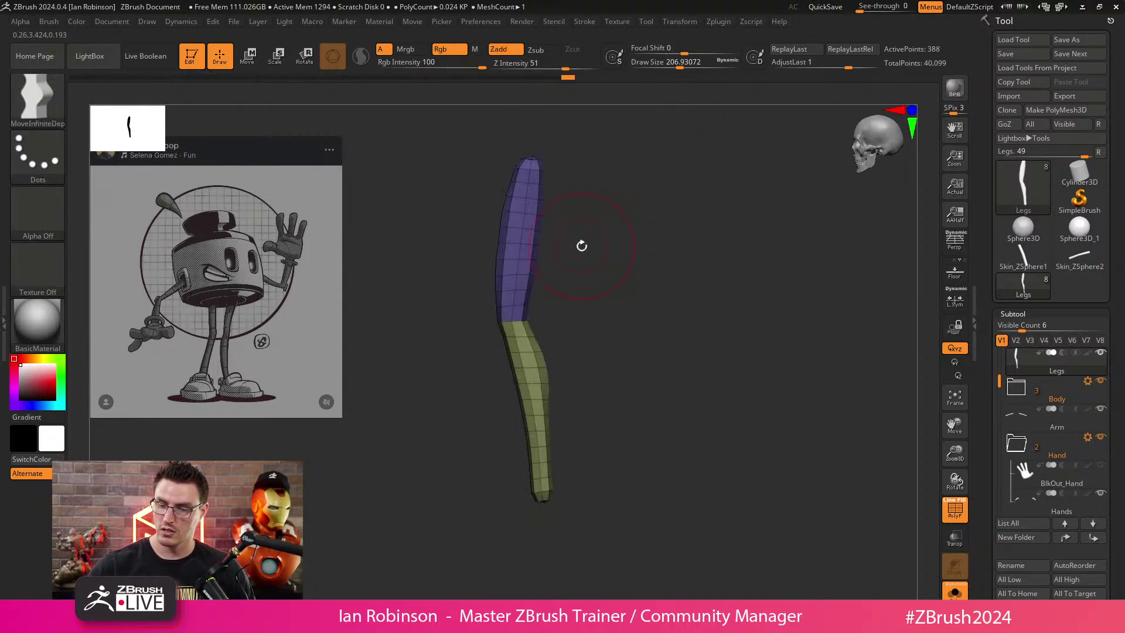
Refine the lower legs' profile with BackfaceMask turned off, reducing the draw size to about 149.
left_click_drag(582, 245, 613, 348)
left_click_drag(565, 429, 569, 431)
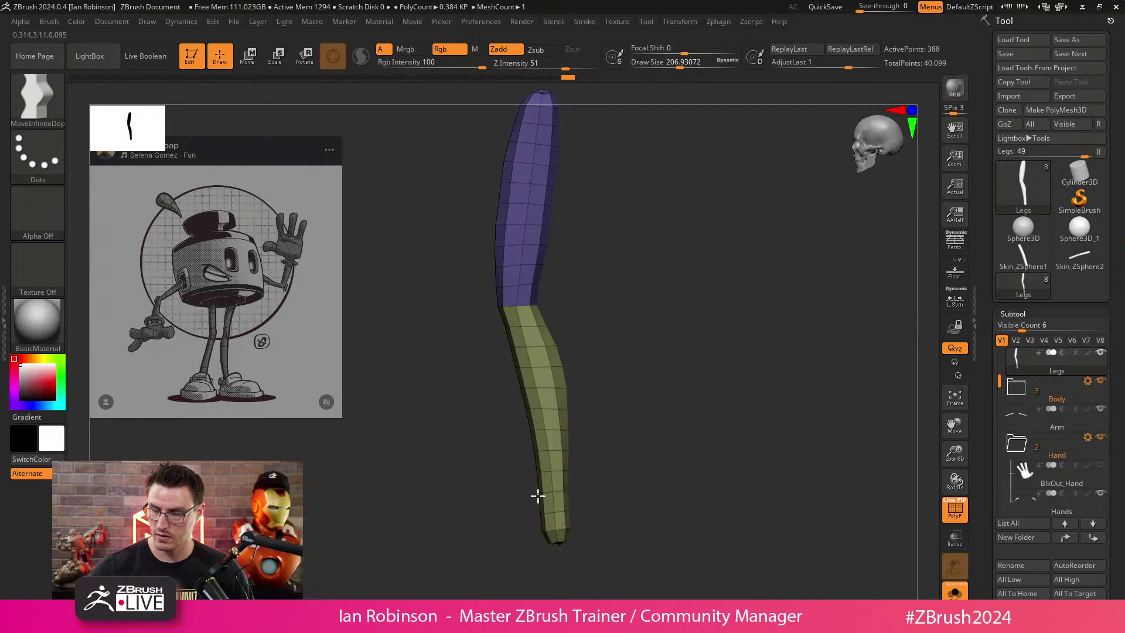
left_click(49, 21)
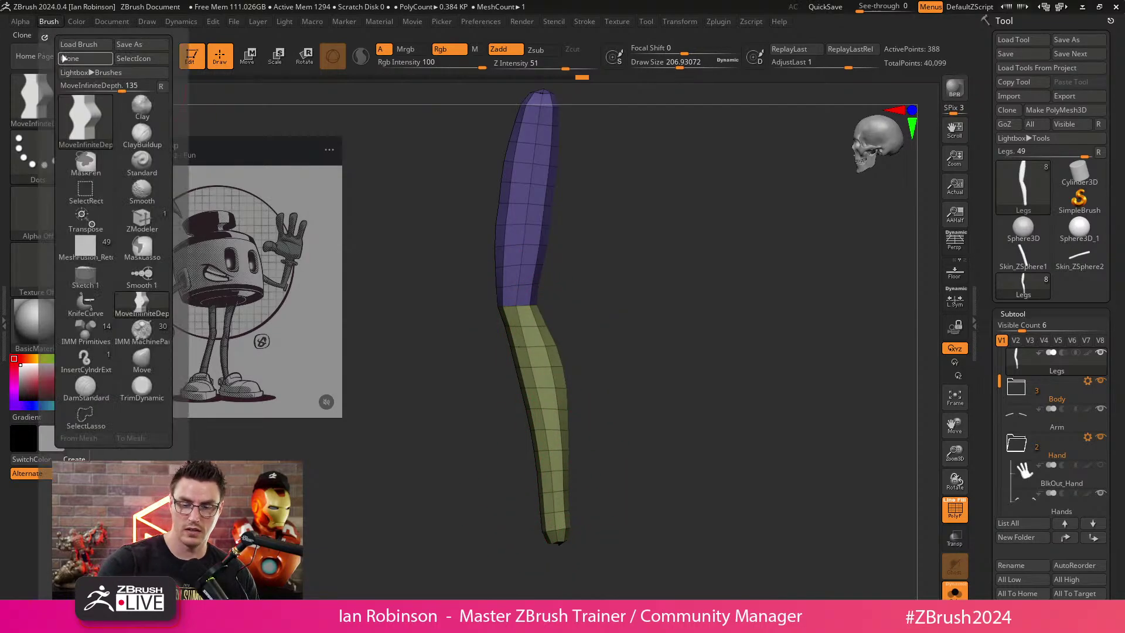
scroll(152, 455, "down", 5)
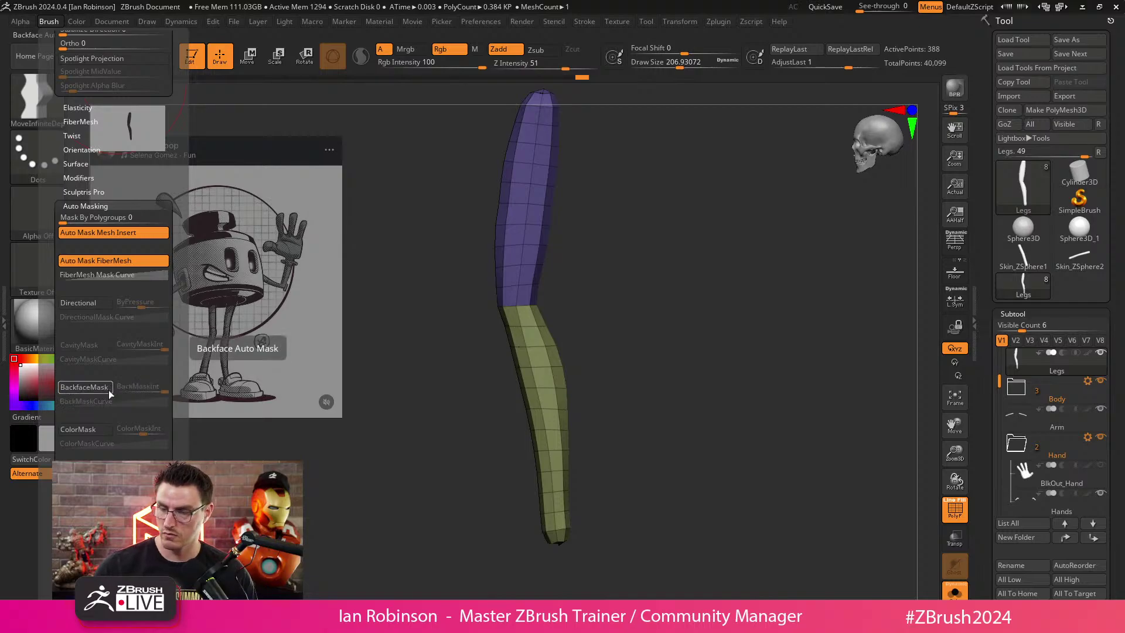
left_click_drag(567, 399, 559, 401)
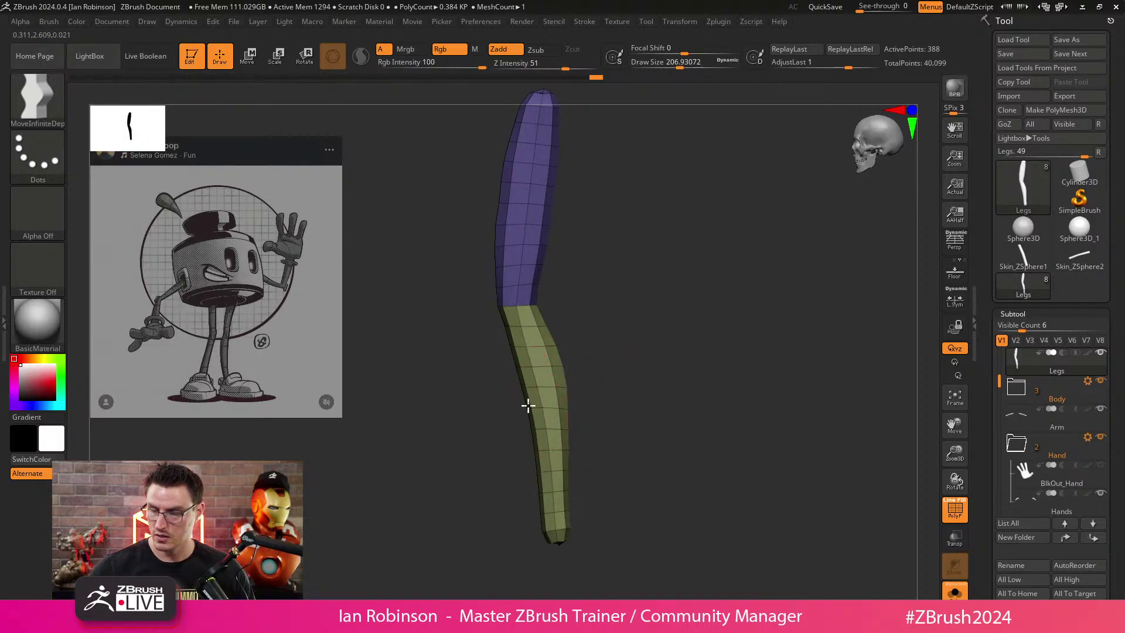
key("s")
left_click_drag(572, 325, 503, 322)
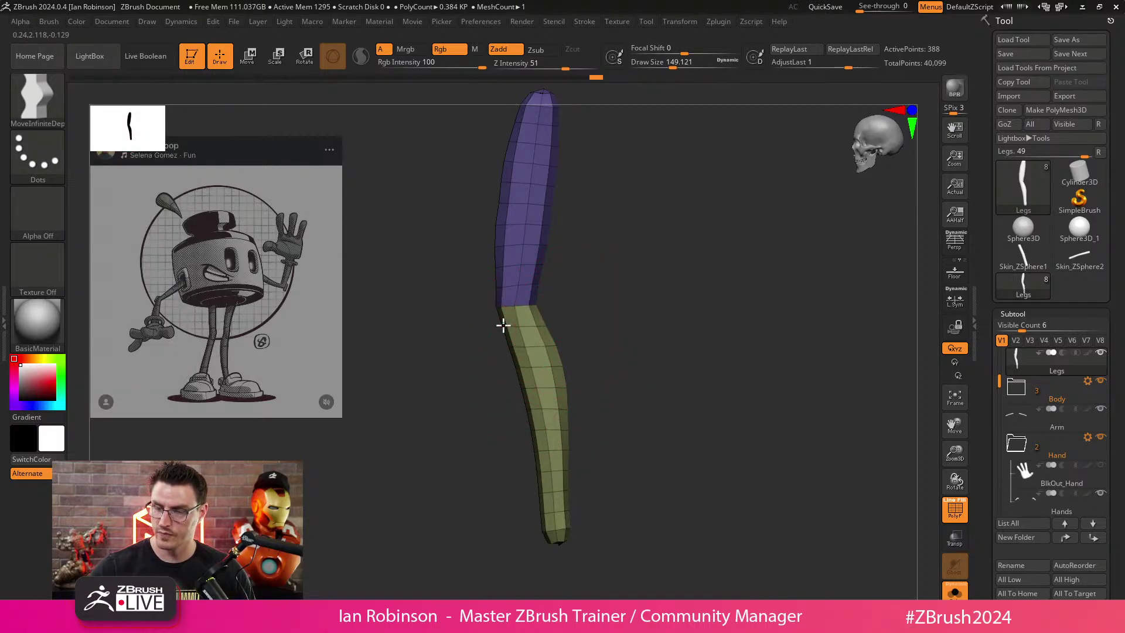
Face the legs from the front and turn on BackfaceMask for the MoveInfiniteDepth brush again.
left_click_drag(586, 301, 584, 233, "shift")
left_click(49, 21)
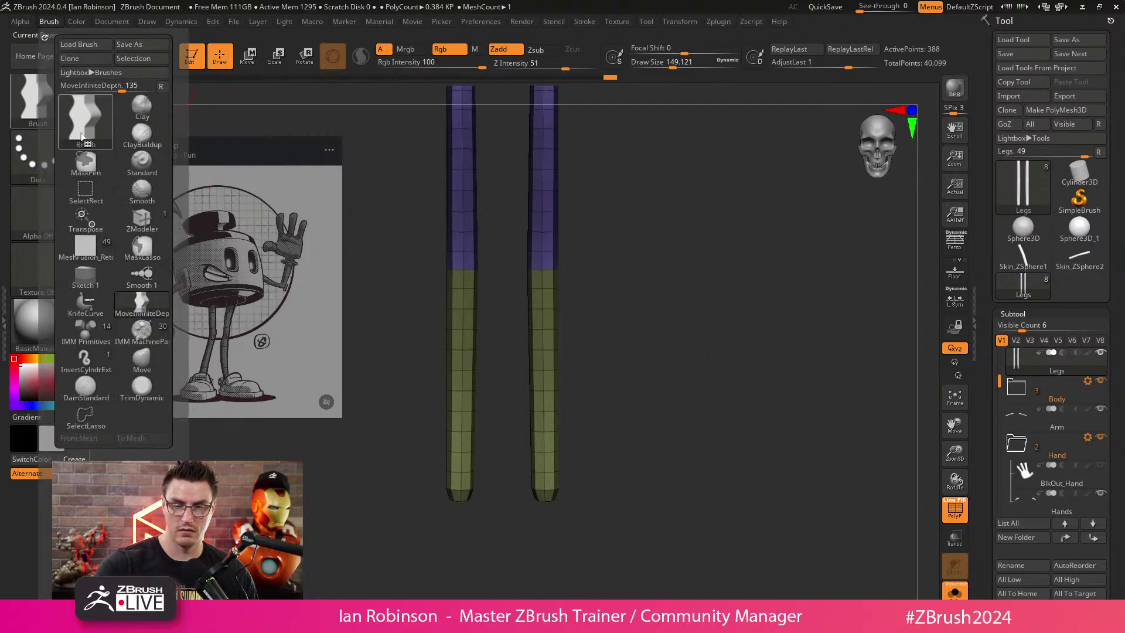
scroll(146, 358, "down", 5)
scroll(146, 359, "down", 3)
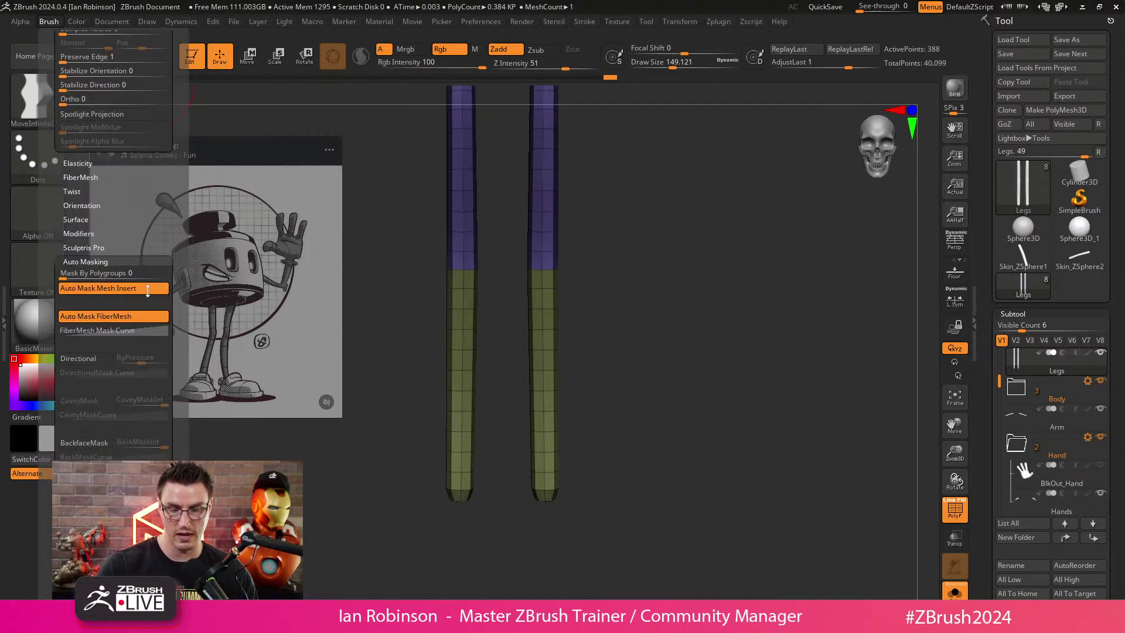
left_click(104, 439)
Bulge the inner and outer sides of both upper calves in front view with the MoveInfiniteDepth brush.
mouse_move(674, 293)
left_mouse_down()
mouse_move(698, 284)
mouse_move(627, 321)
left_mouse_up()
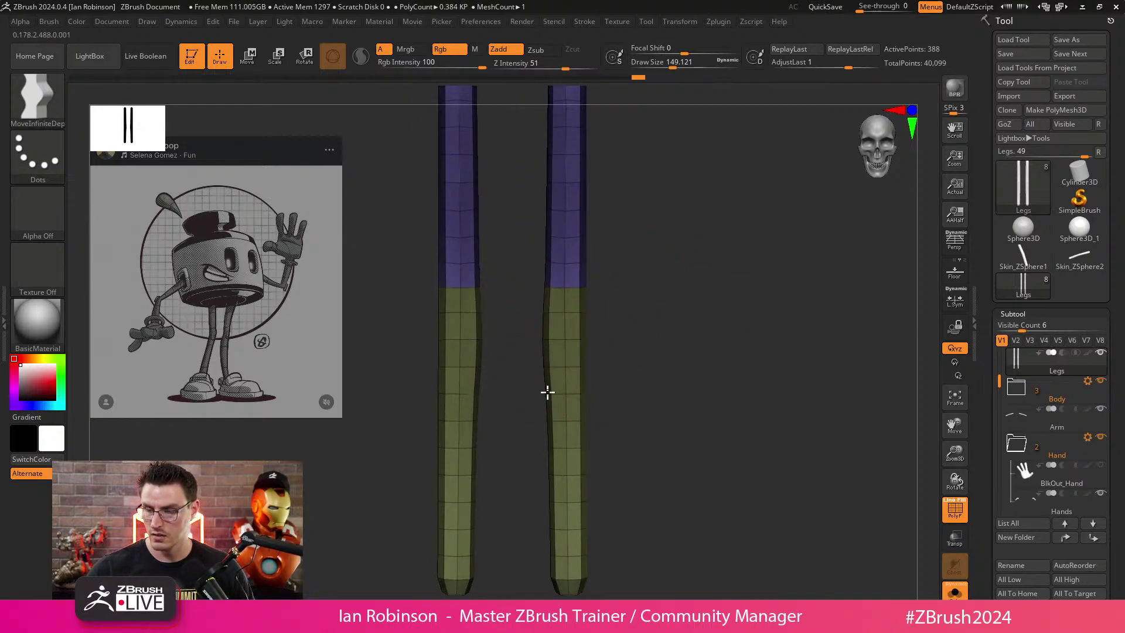
left_click_drag(592, 324, 585, 381)
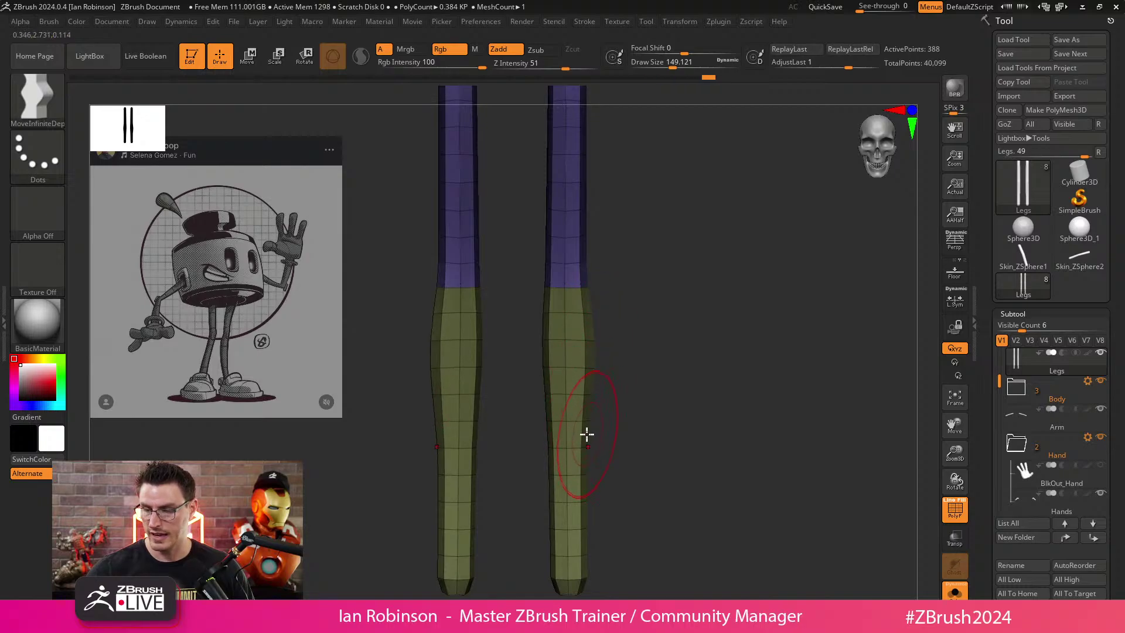
left_click_drag(607, 388, 600, 348)
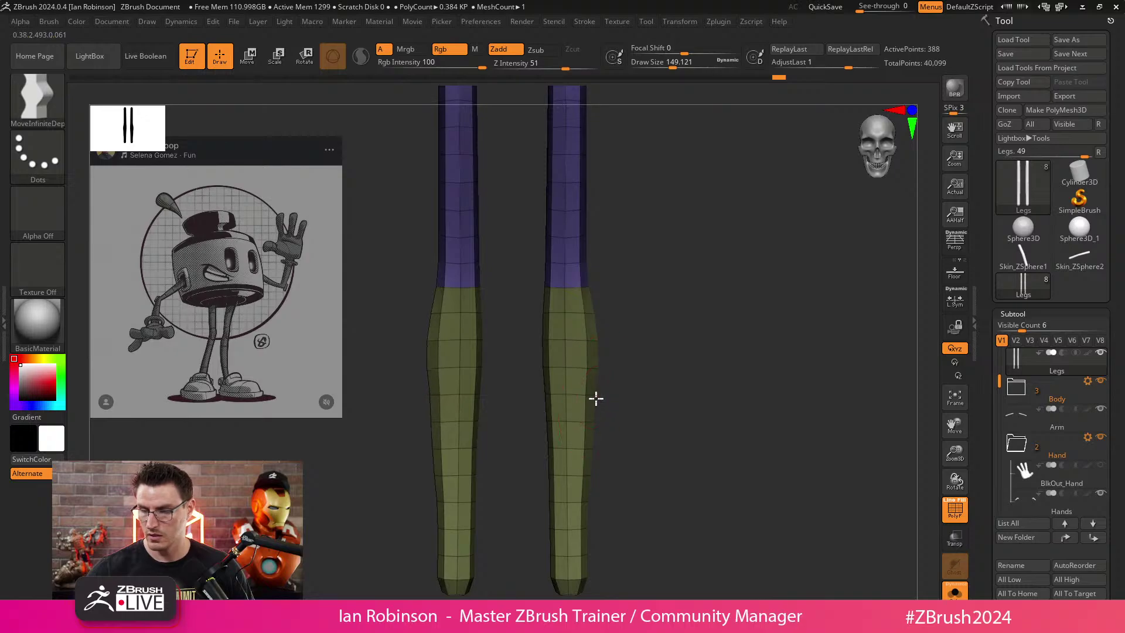
Widen the outer and inner sides of both thighs in front view at a draw size of about 187.
mouse_move(596, 399)
left_mouse_down()
mouse_move(678, 346)
mouse_move(628, 281)
mouse_move(586, 293)
left_mouse_up()
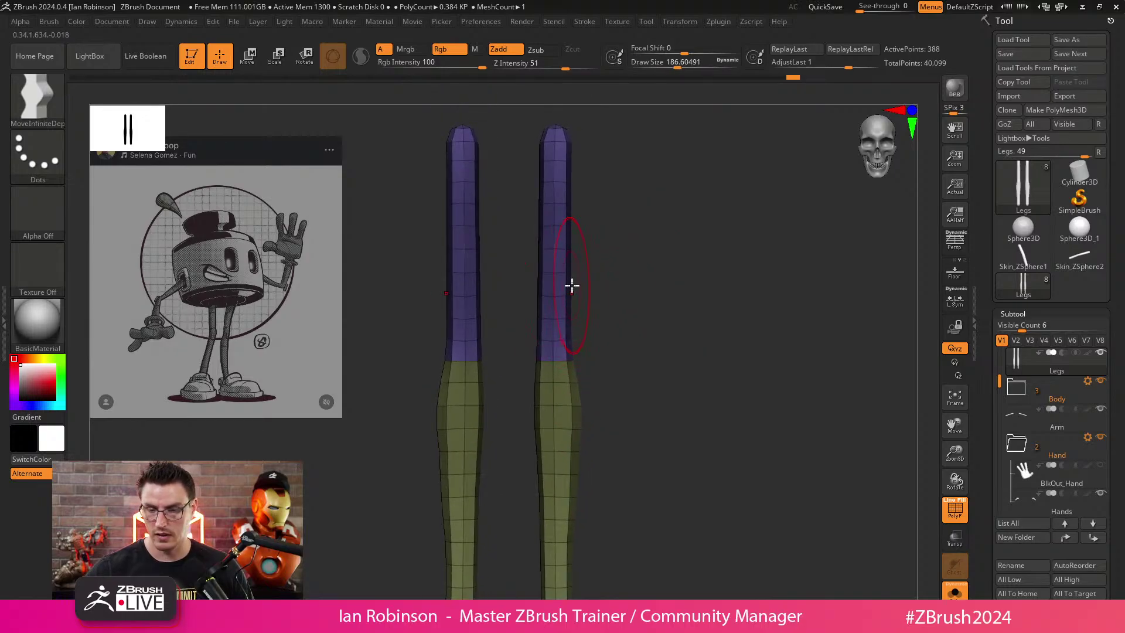
left_click_drag(572, 267, 575, 265)
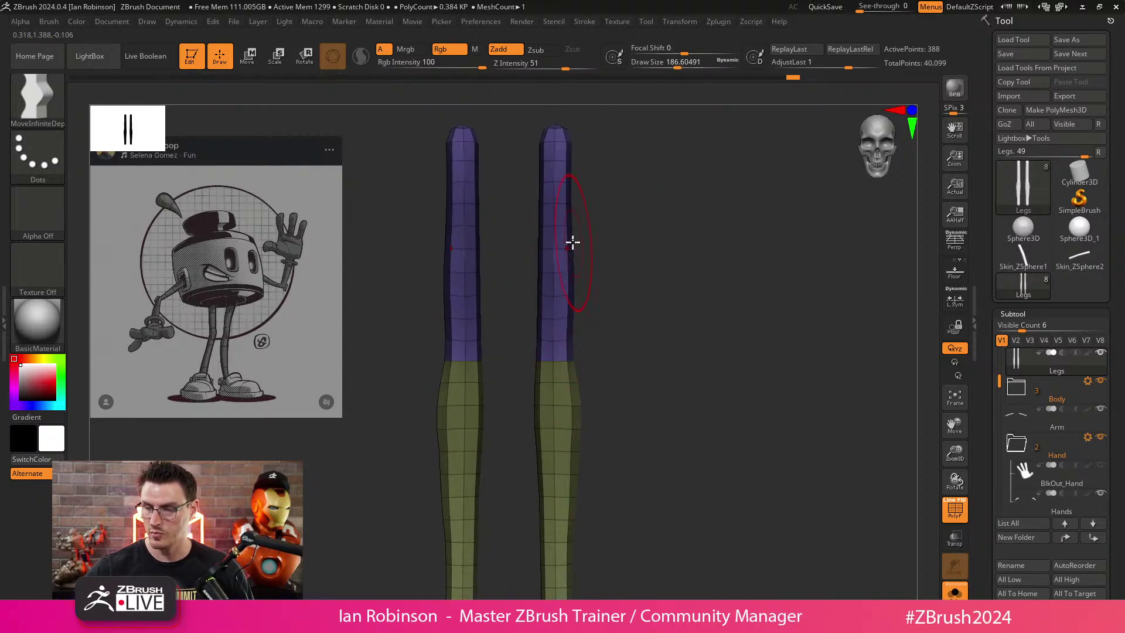
mouse_move(570, 200)
left_mouse_down()
mouse_move(573, 162)
mouse_move(538, 179)
mouse_move(535, 201)
left_mouse_up()
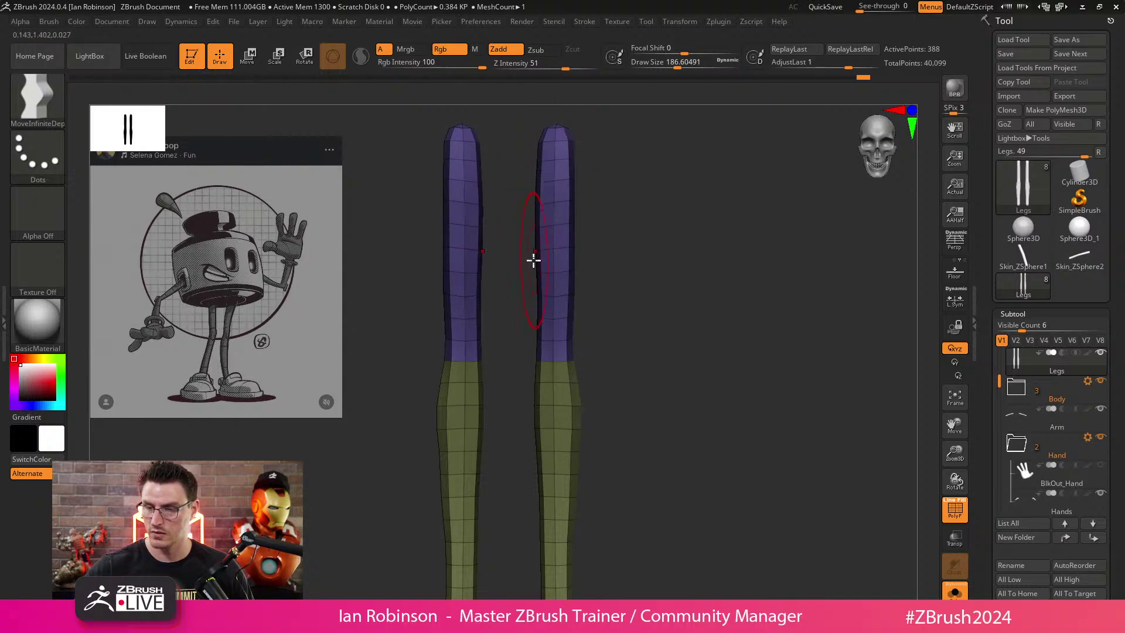
Refine the inner sides of the thighs and knees in front view, reducing the draw size to about 136.
left_click_drag(532, 261, 530, 267)
left_click_drag(534, 366, 532, 351)
key("s")
Review the Brush palette's brushes and settings and dock the palette in the side tray.
left_click(49, 21)
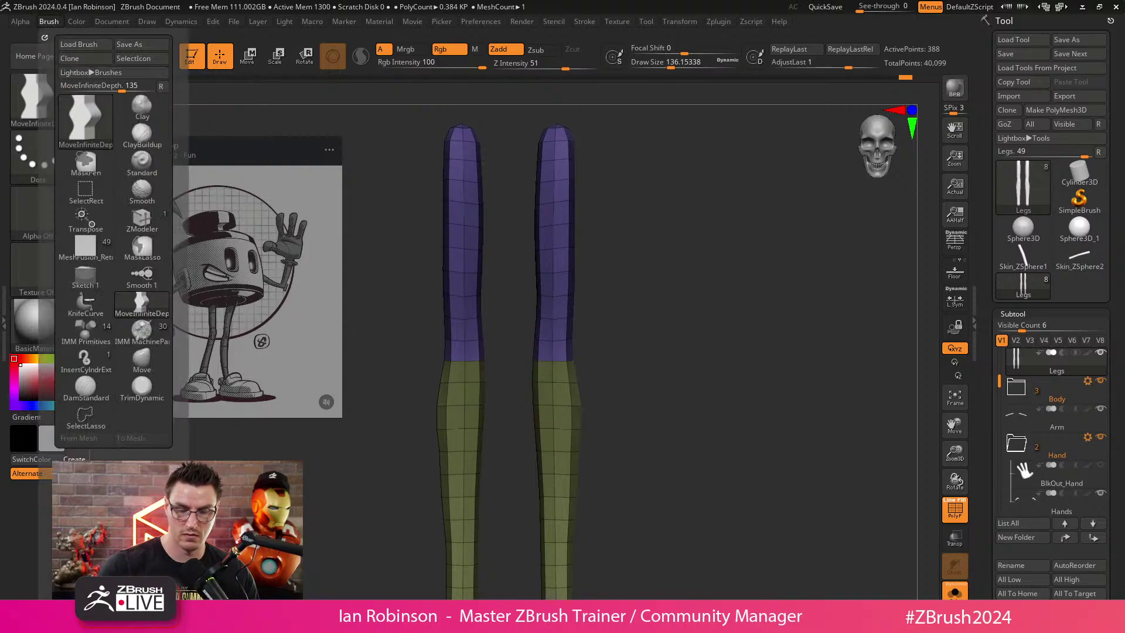
scroll(122, 410, "down", 10)
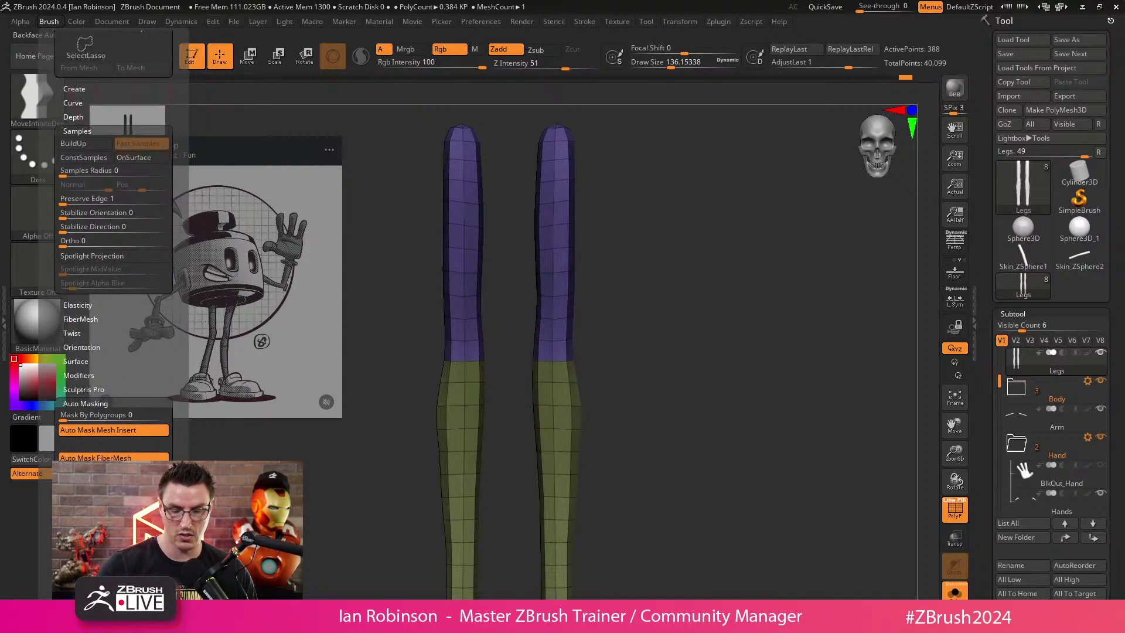
scroll(184, 215, "up", 10)
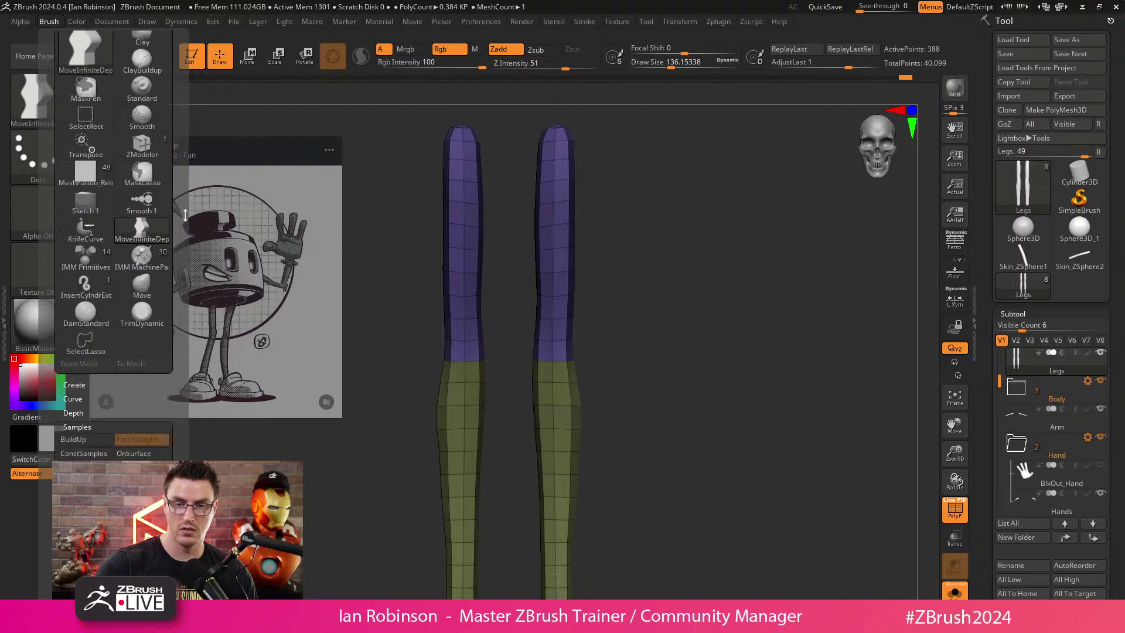
left_click_drag(185, 215, 185, 286)
left_click(49, 36)
Refine the front contour of the upper thigh in side view with the MoveInfiniteDepth brush and check the leg's profile.
mouse_move(750, 336)
left_mouse_down("alt")
mouse_move(746, 365)
mouse_move(746, 325)
left_mouse_up("alt")
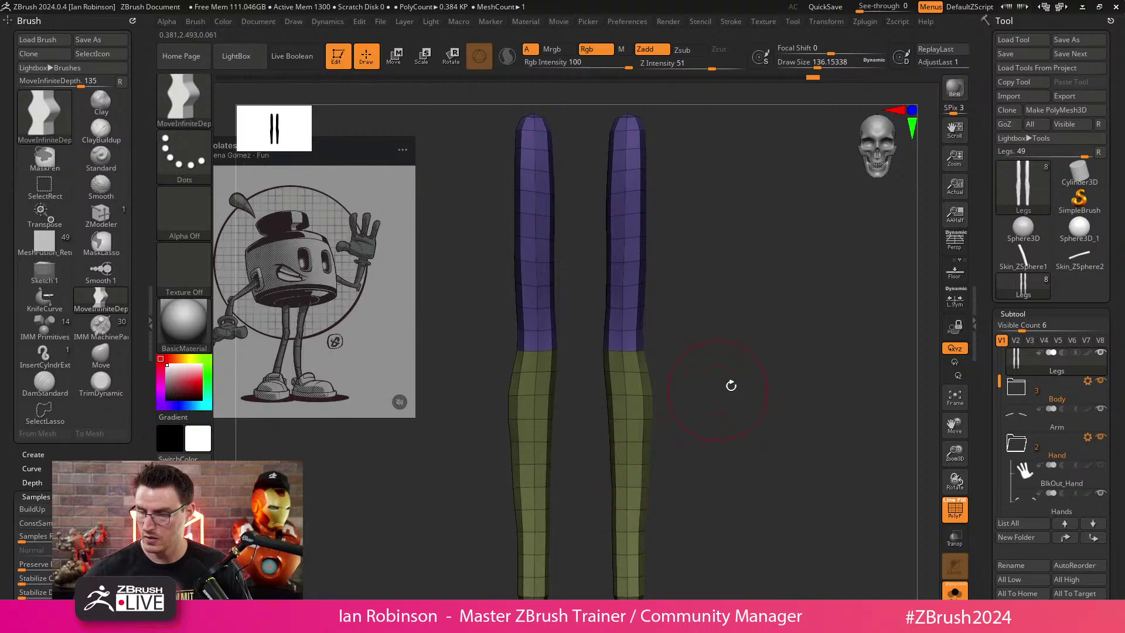
left_click_drag(732, 385, 580, 266)
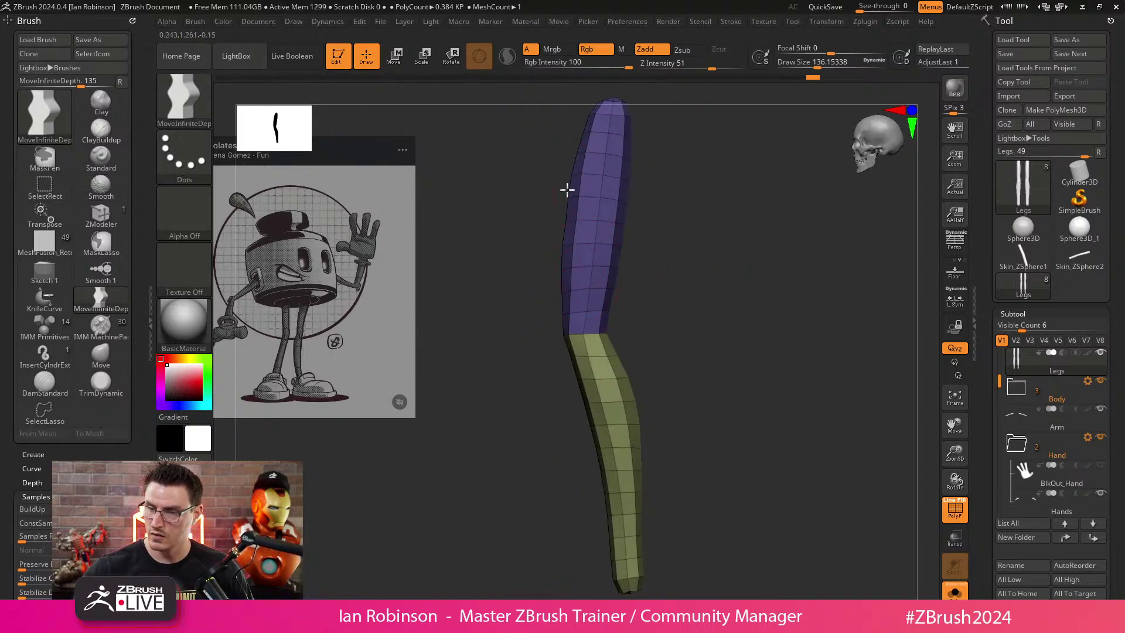
left_click_drag(567, 189, 593, 120)
left_click_drag(718, 248, 740, 285)
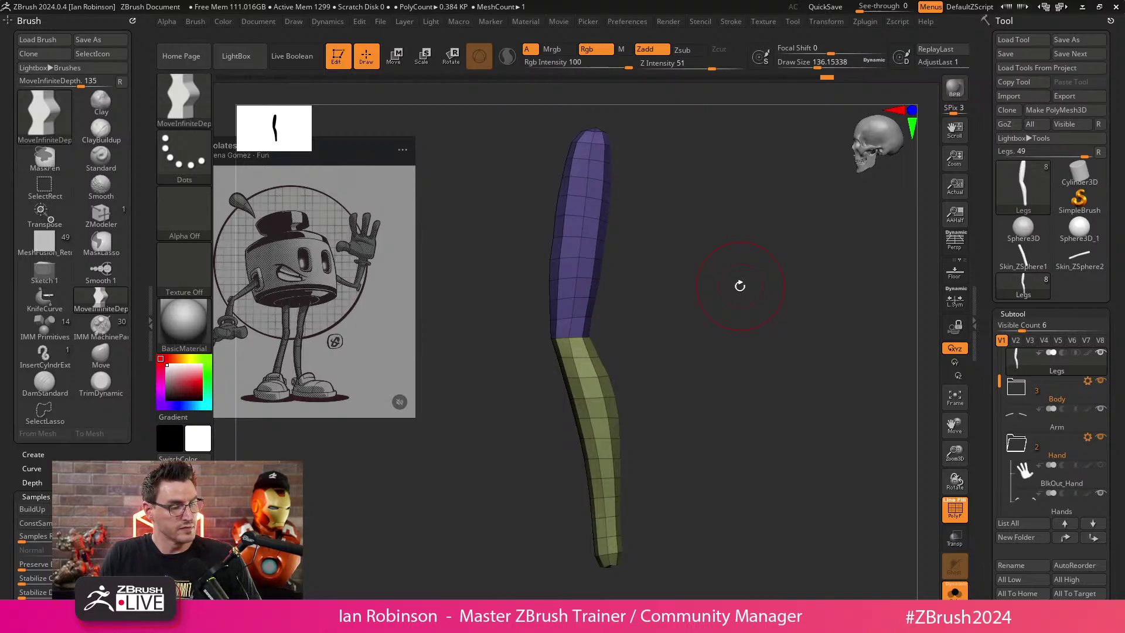
right_click_drag(698, 263, 703, 278, "ctrl")
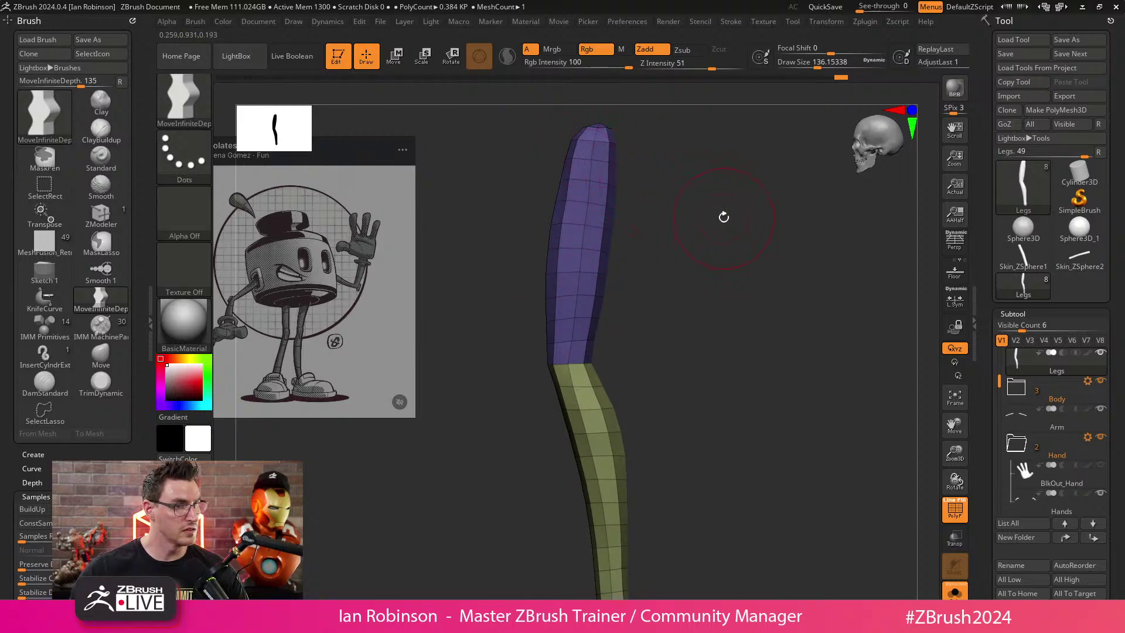
left_click_drag(723, 218, 721, 225)
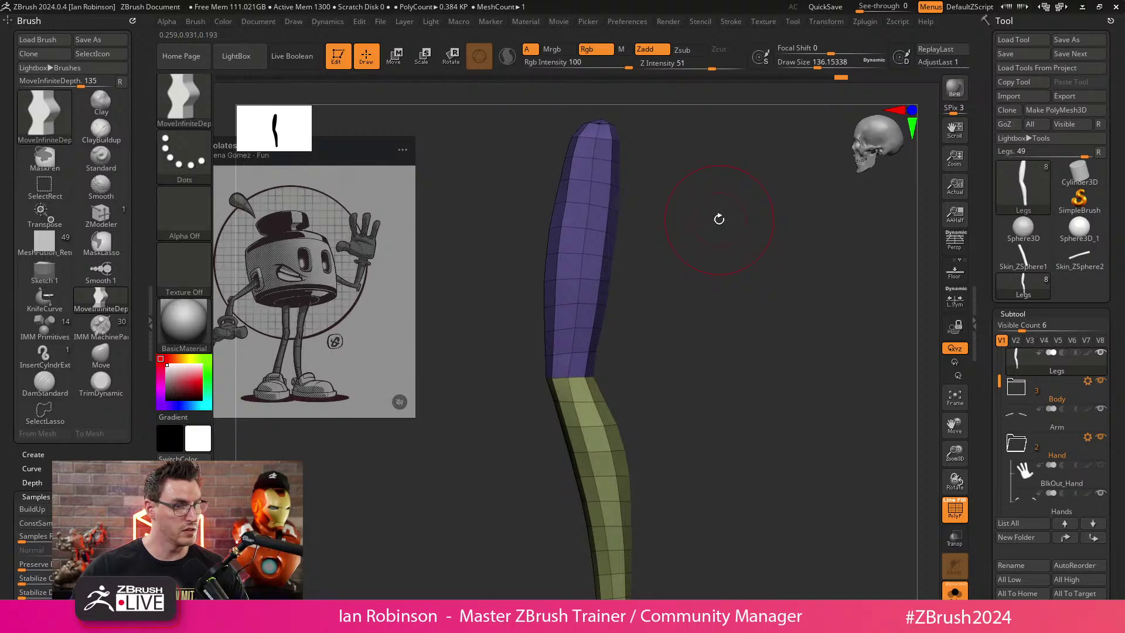
left_click_drag(740, 231, 733, 199)
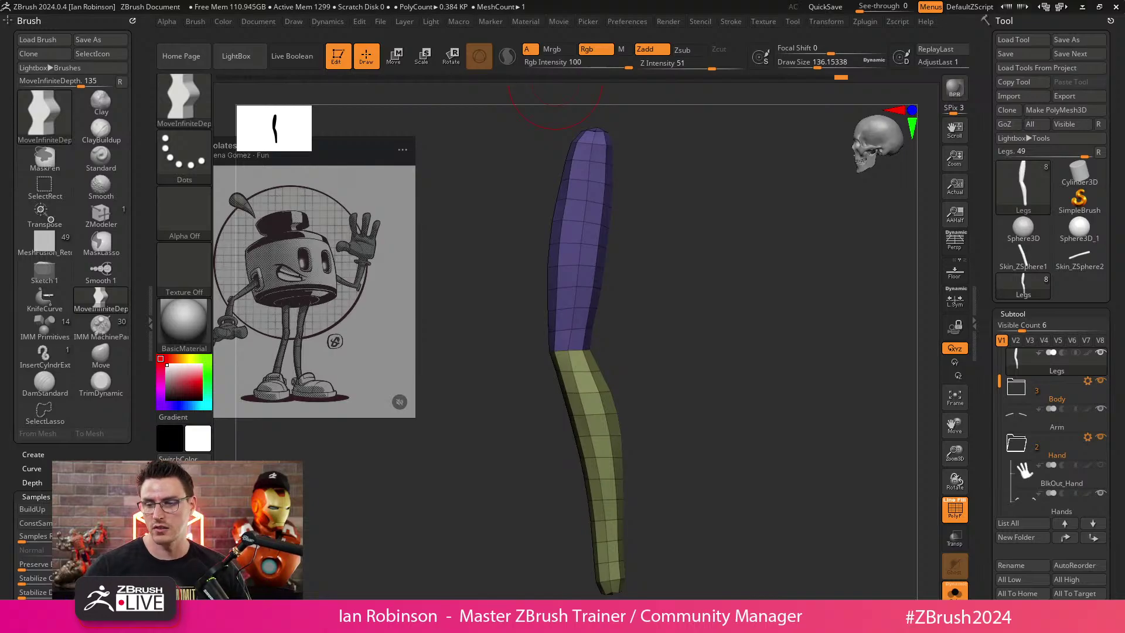
left_click_drag(699, 253, 751, 289)
Close the tray holding the Brush palette and load the full-body Anatomy_Model.ZTL tool from LightBox.
key("comma")
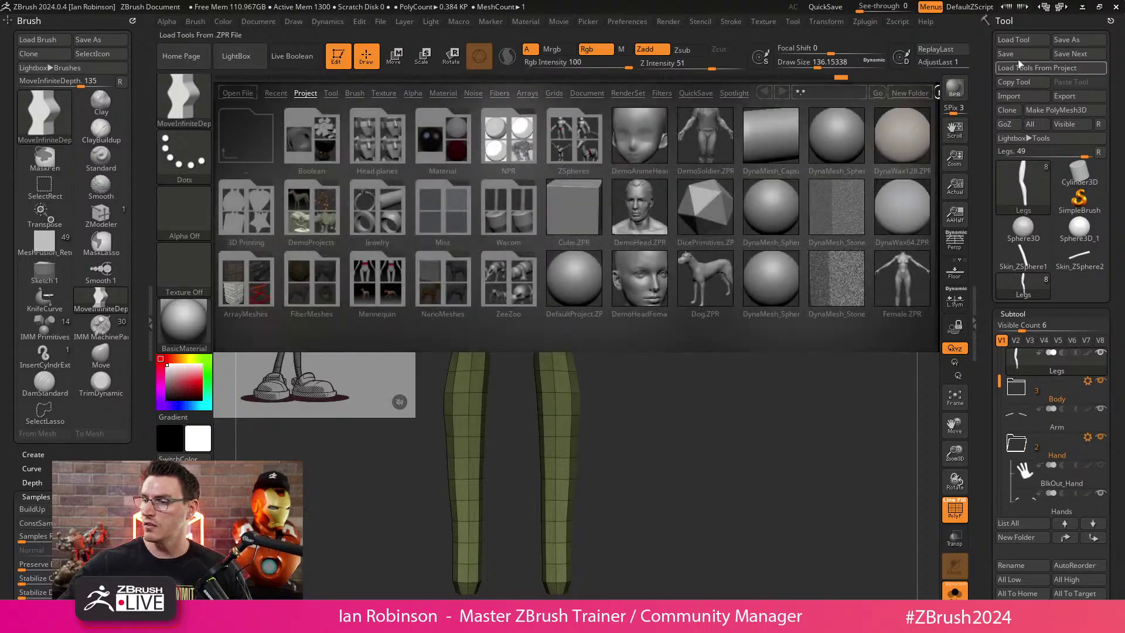
double_click(148, 321)
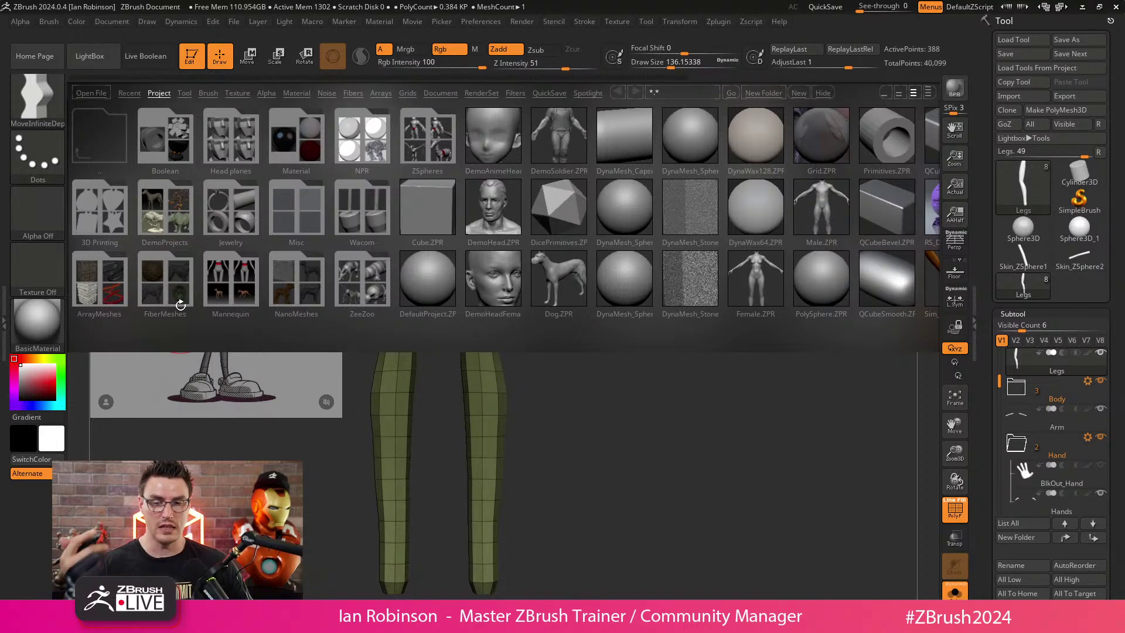
left_click(185, 92)
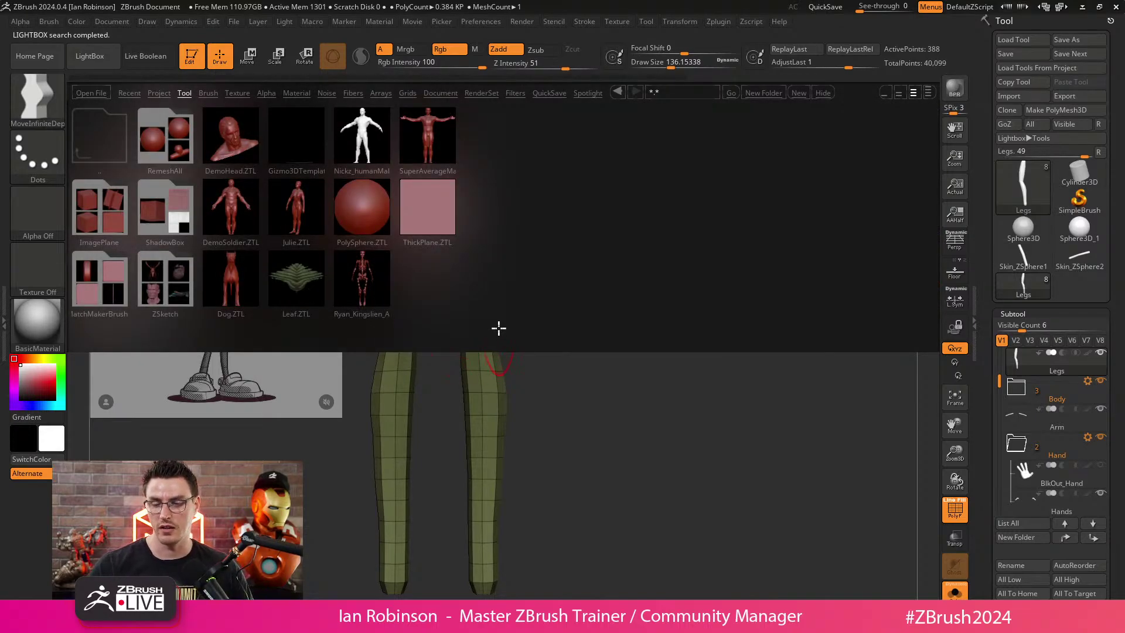
left_click(363, 271)
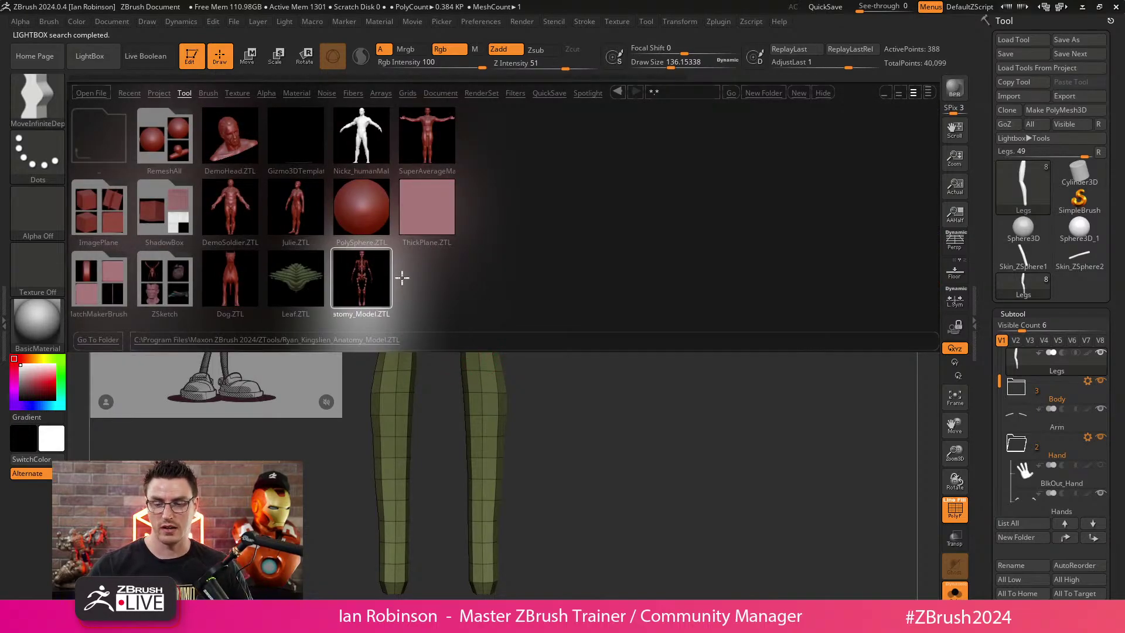
double_click(363, 284)
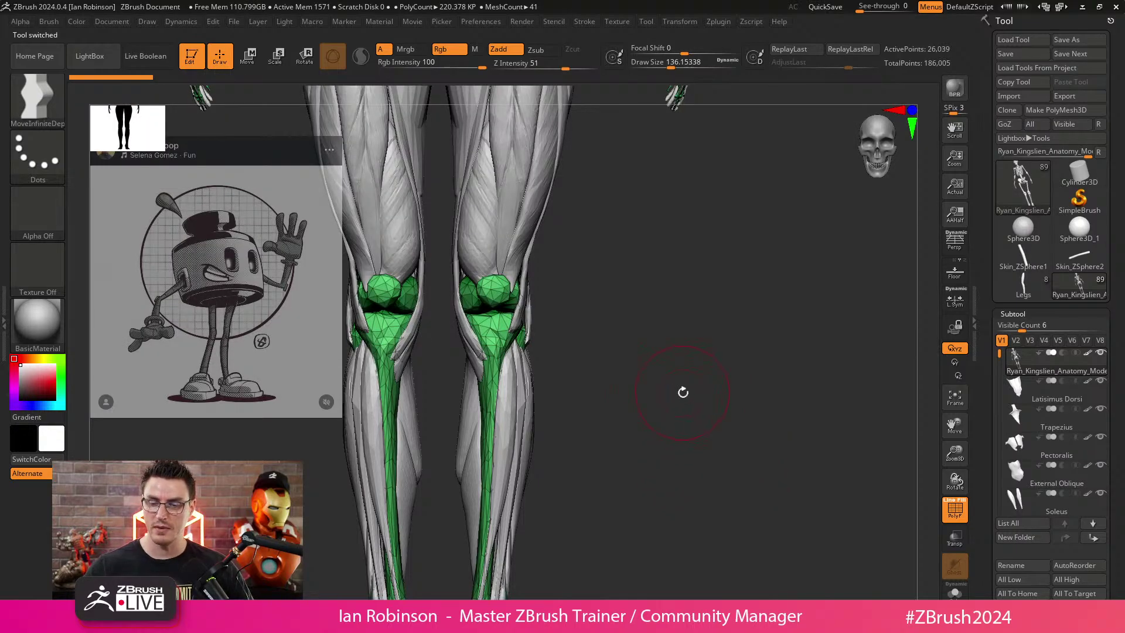
Hide the anatomy model's Breasts subtool and make the Pectoralis subtool active, with the wireframe display off.
mouse_move(719, 414)
left_mouse_down()
mouse_move(663, 404)
mouse_move(726, 394)
mouse_move(693, 399)
mouse_move(706, 398)
left_mouse_up()
left_click(511, 217, "alt")
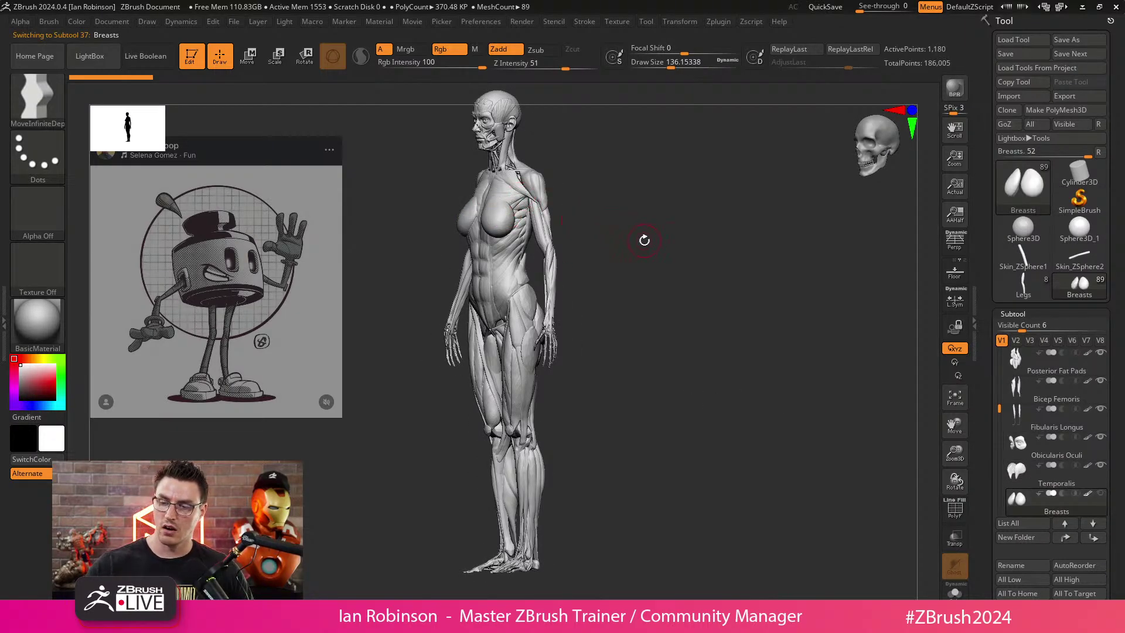
left_click_drag(651, 229, 515, 188, "shift")
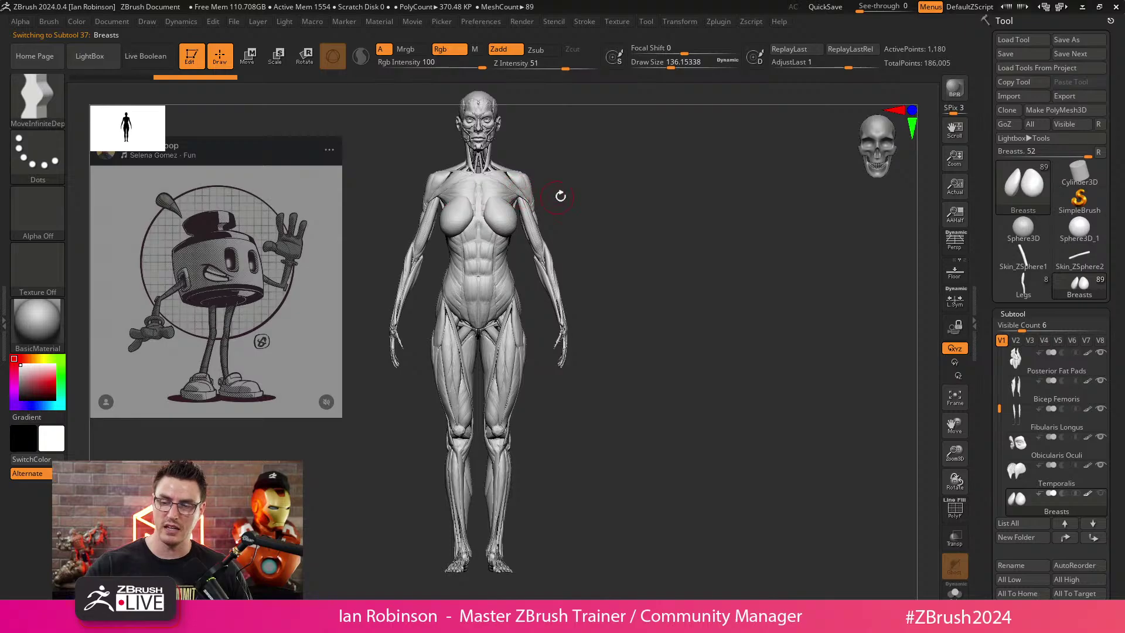
left_click(500, 183, "alt")
left_click_drag(614, 190, 633, 210, "alt")
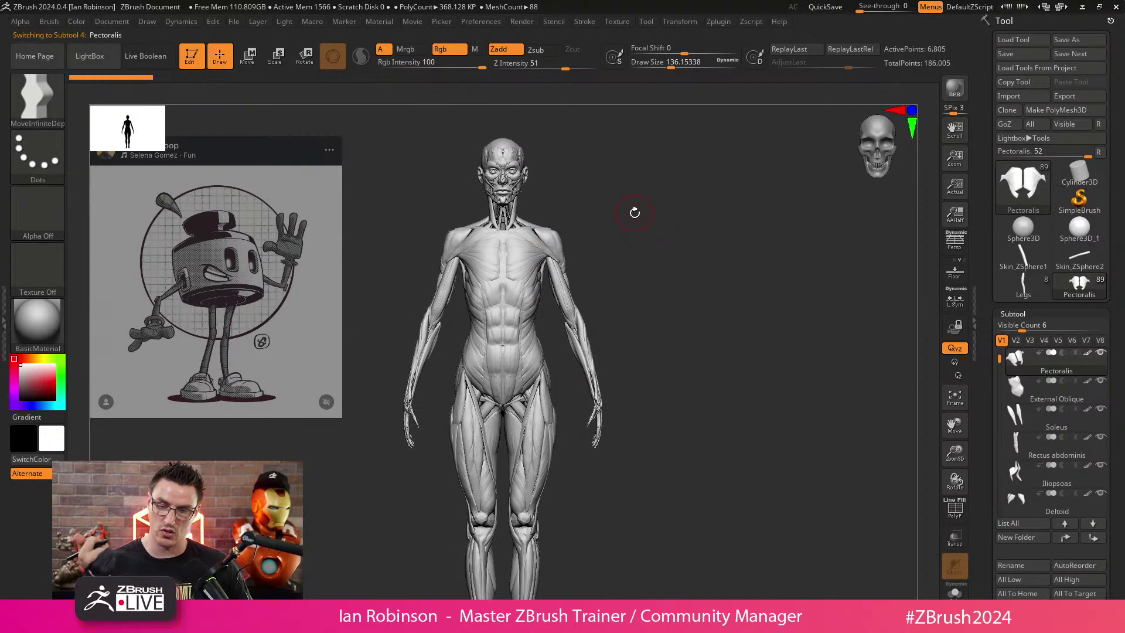
Examine the anatomy model's muscles from the back, side and front, including the head, neck and shoulders.
left_click_drag(634, 213, 673, 252)
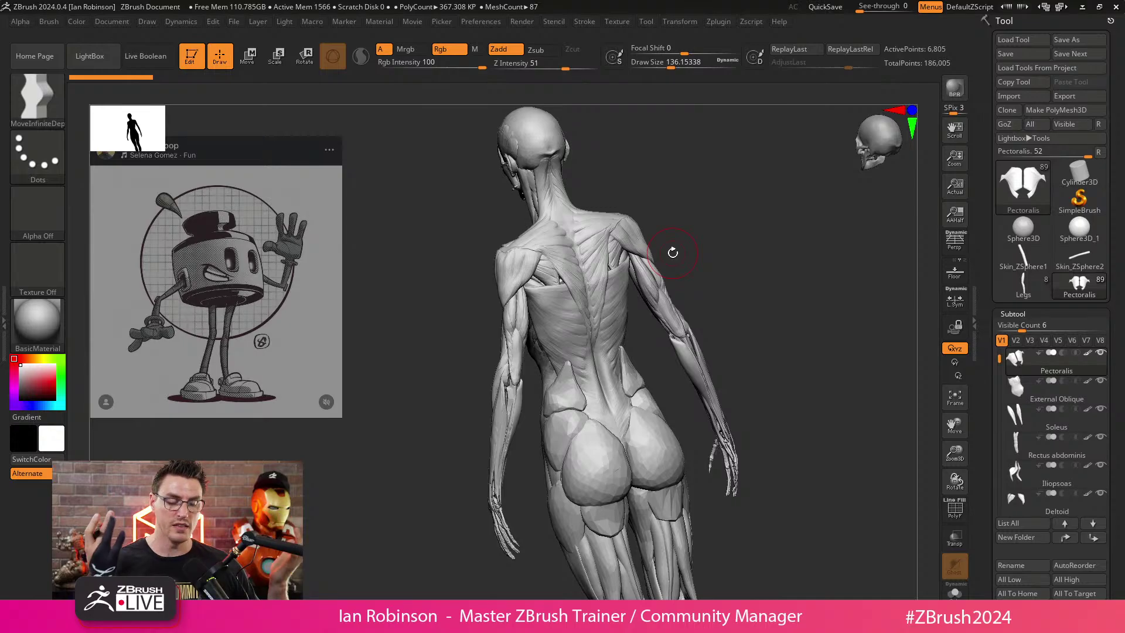
left_click_drag(672, 251, 806, 244)
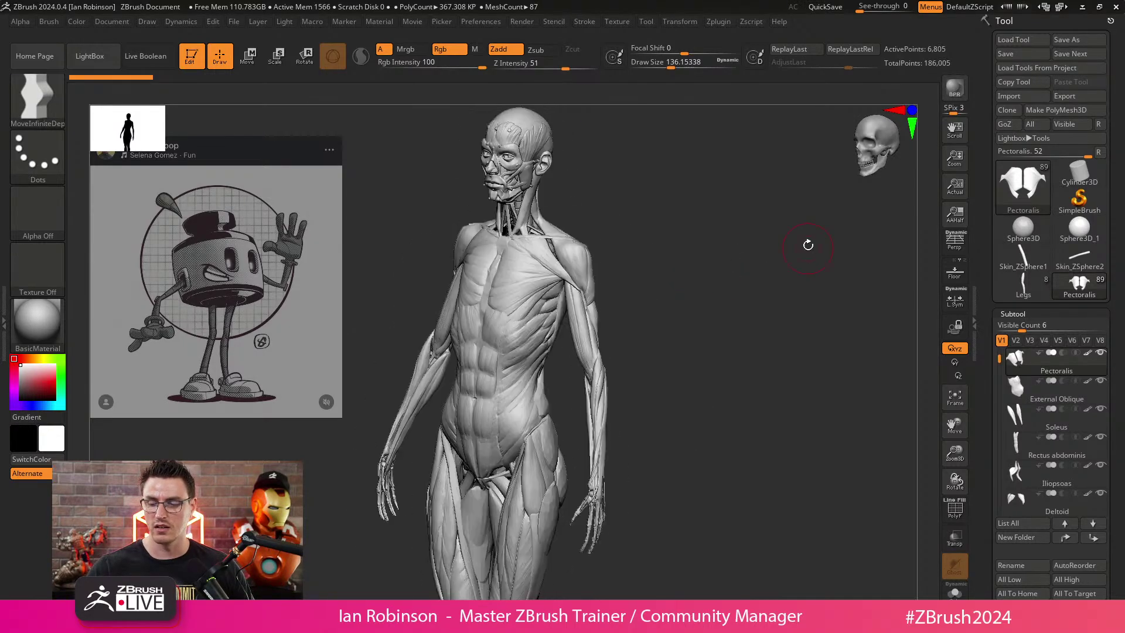
left_click_drag(633, 405, 671, 322, "shift")
mouse_move(736, 263)
left_mouse_down()
mouse_move(728, 299)
mouse_move(703, 272)
mouse_move(729, 316)
mouse_move(721, 279)
mouse_move(746, 210)
mouse_move(658, 205)
mouse_move(738, 262)
mouse_move(586, 276)
mouse_move(578, 199)
mouse_move(607, 252)
mouse_move(583, 188)
mouse_move(573, 256)
mouse_move(586, 193)
mouse_move(621, 282)
left_mouse_up()
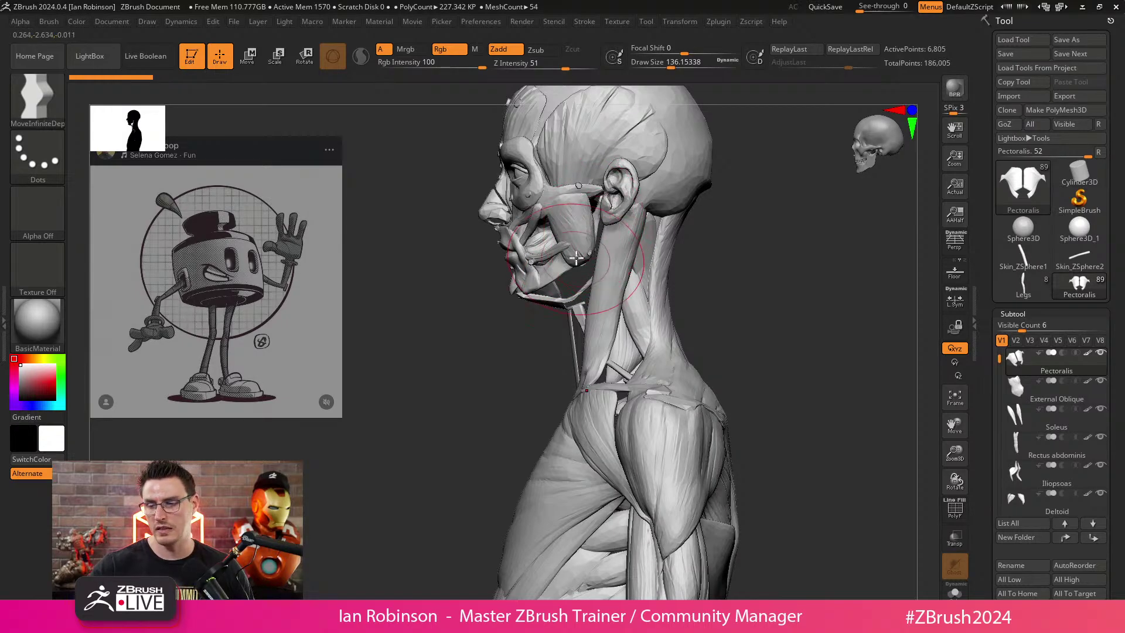
left_click_drag(552, 339, 639, 296, "shift")
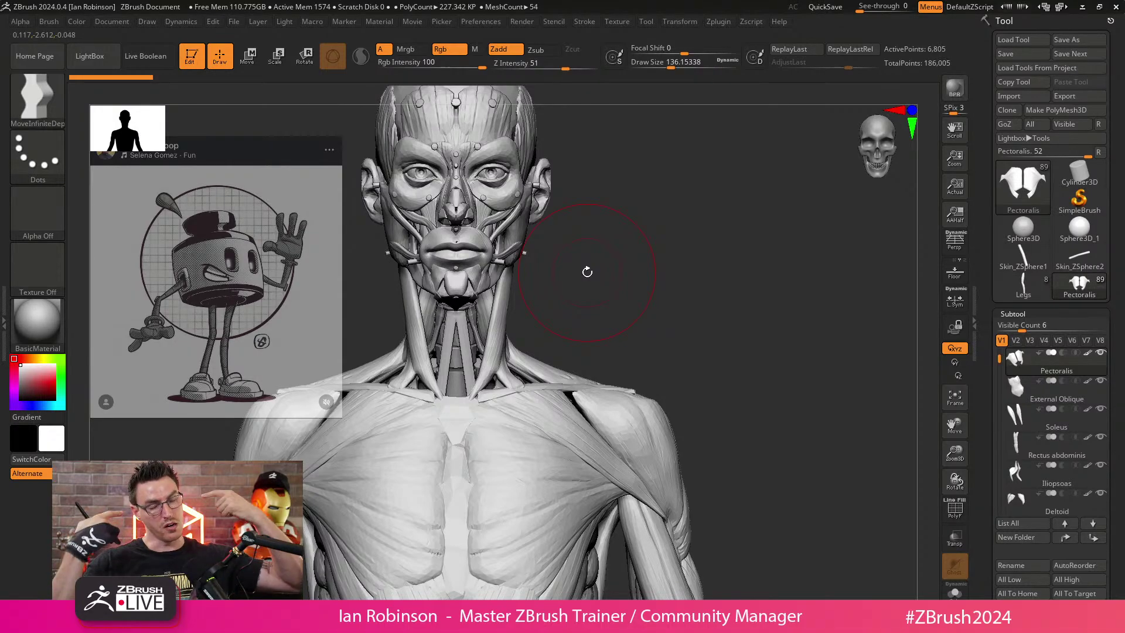
scroll(640, 258, "down", 3)
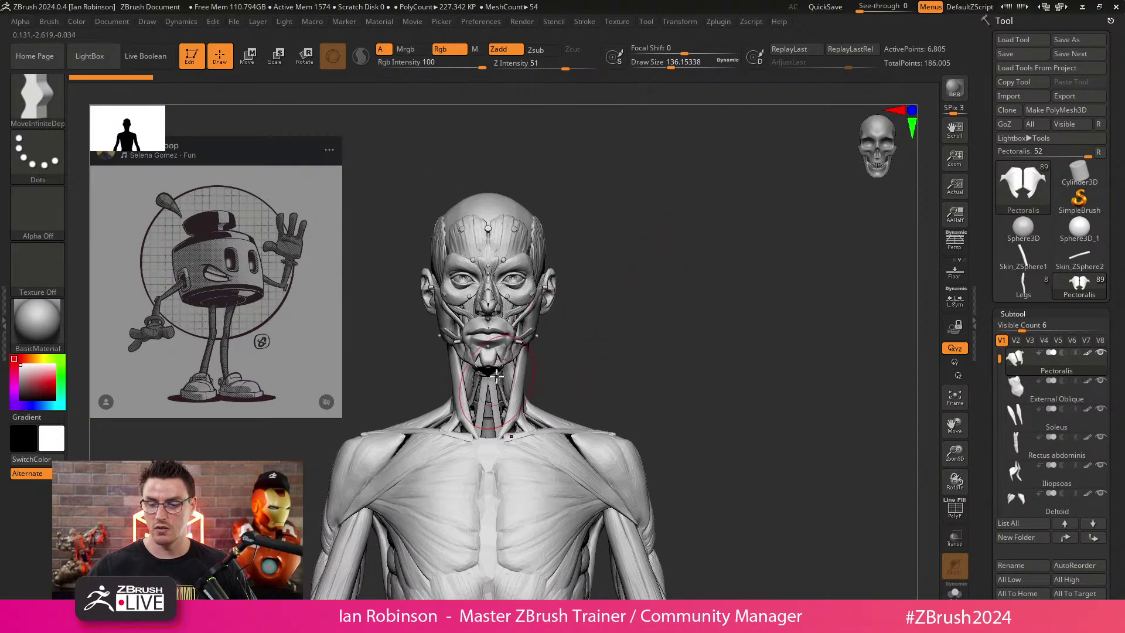
mouse_move(658, 326)
left_mouse_down("alt")
mouse_move(706, 246)
mouse_move(681, 227)
mouse_move(666, 289)
mouse_move(708, 353)
left_mouse_up("alt")
Turn on the polyframe display and inspect the Pectoralis muscle on the chest and in the subtool list.
key("shift+f")
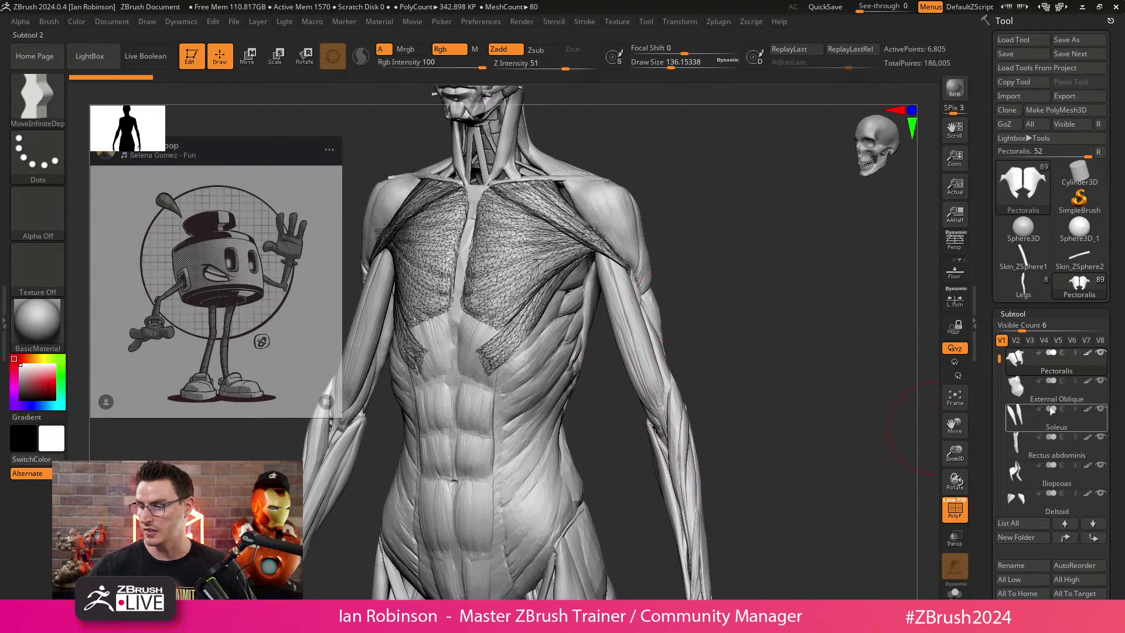
mouse_move(1049, 371)
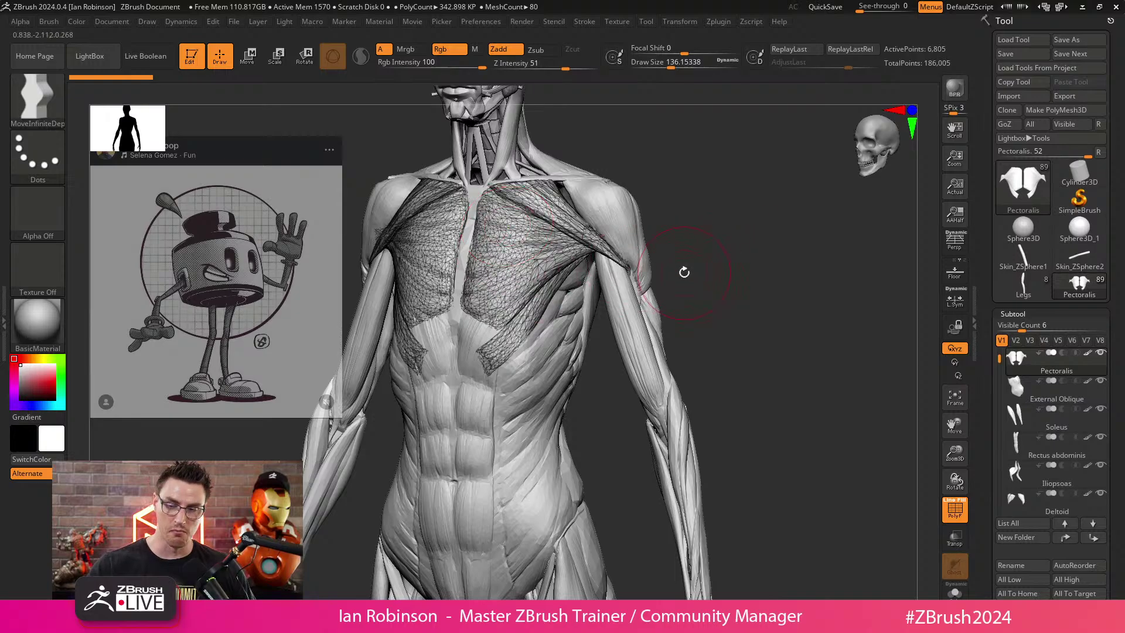
left_click_drag(749, 331, 763, 344)
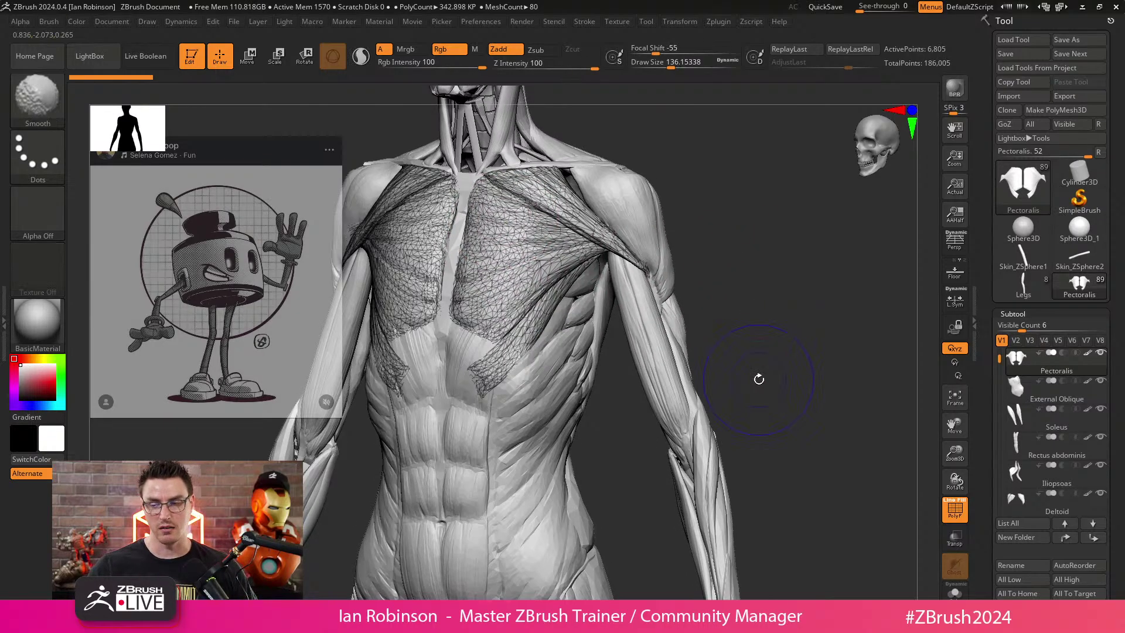
key("shift+f")
key("shift+f")
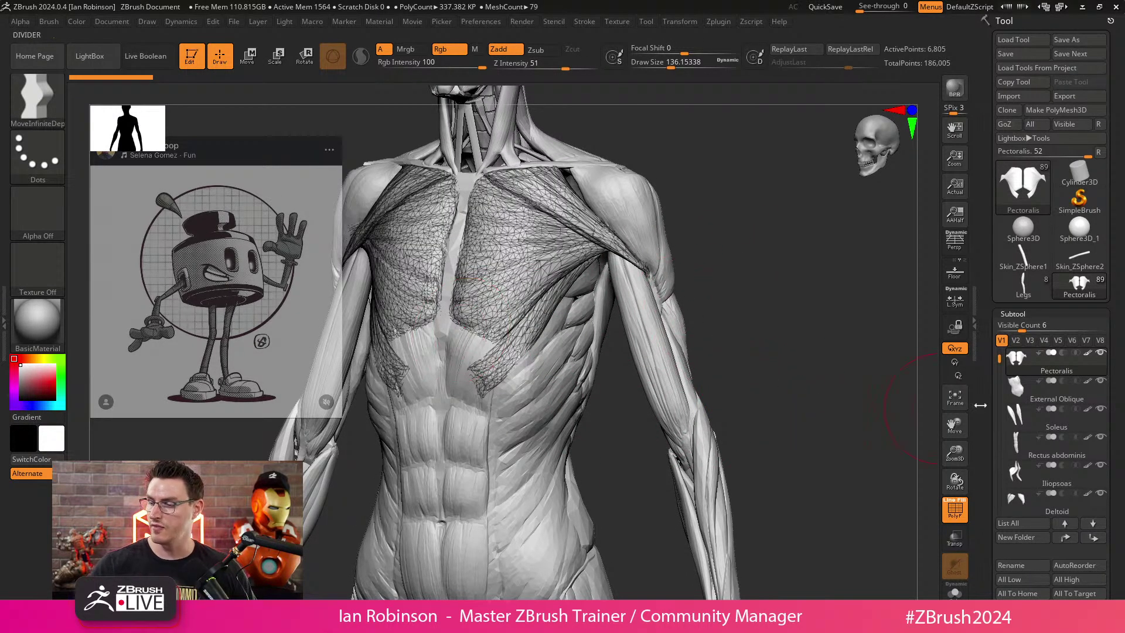
mouse_move(1062, 369)
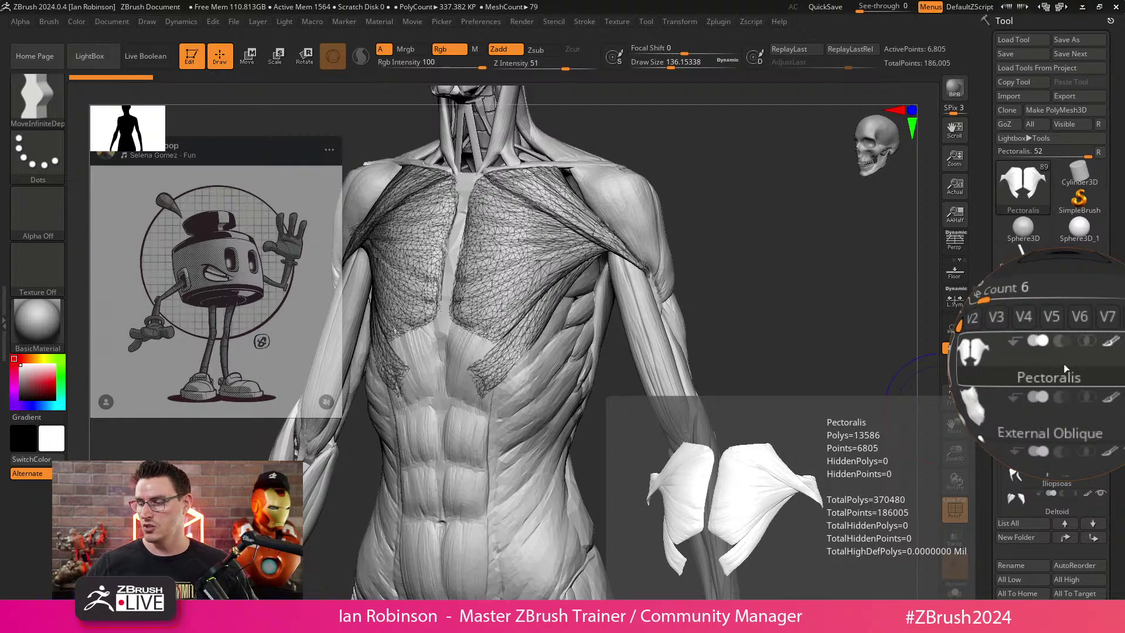
Select the External Oblique and Soleus subtools from the list to identify these muscles.
scroll(1066, 368, "down", 2)
left_click(1042, 398)
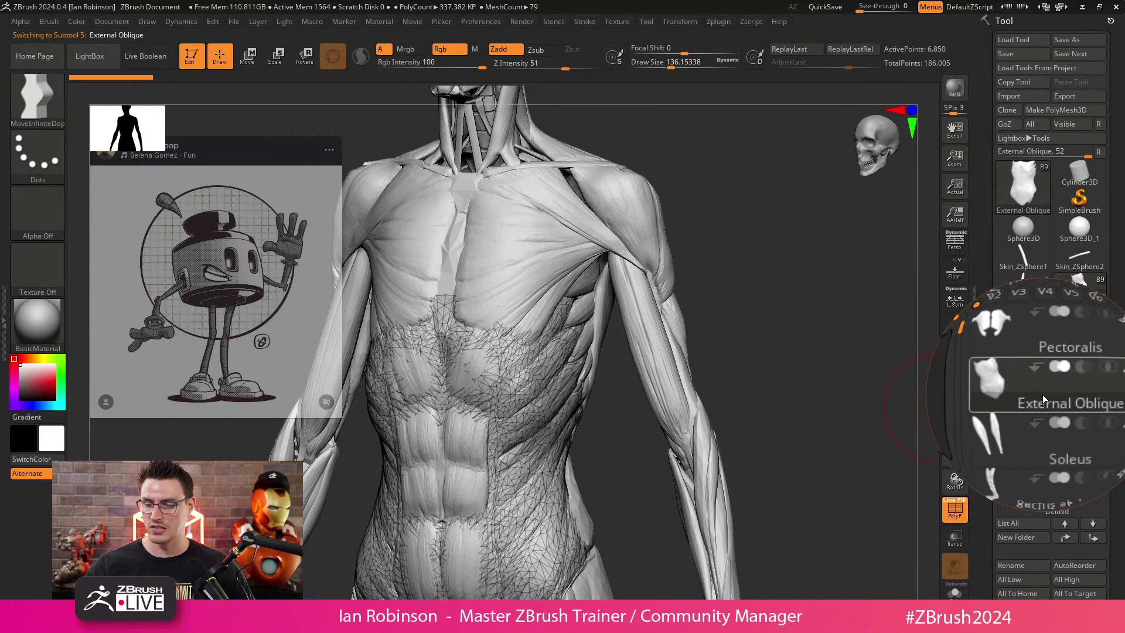
scroll(1050, 394, "down", 2)
left_click(1058, 427)
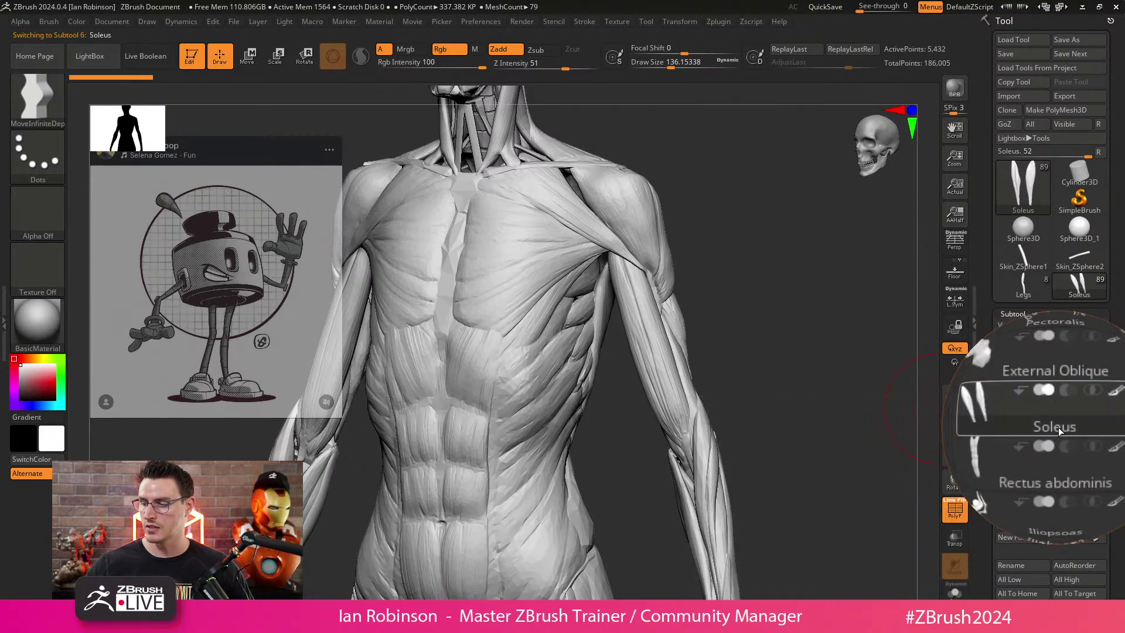
Identify the shoulder and arm muscles by selecting them on the model, from the Deltoid down to Ext Carpi Radialis Longus.
left_click_drag(807, 404, 715, 324, "alt")
left_click(586, 239, "alt")
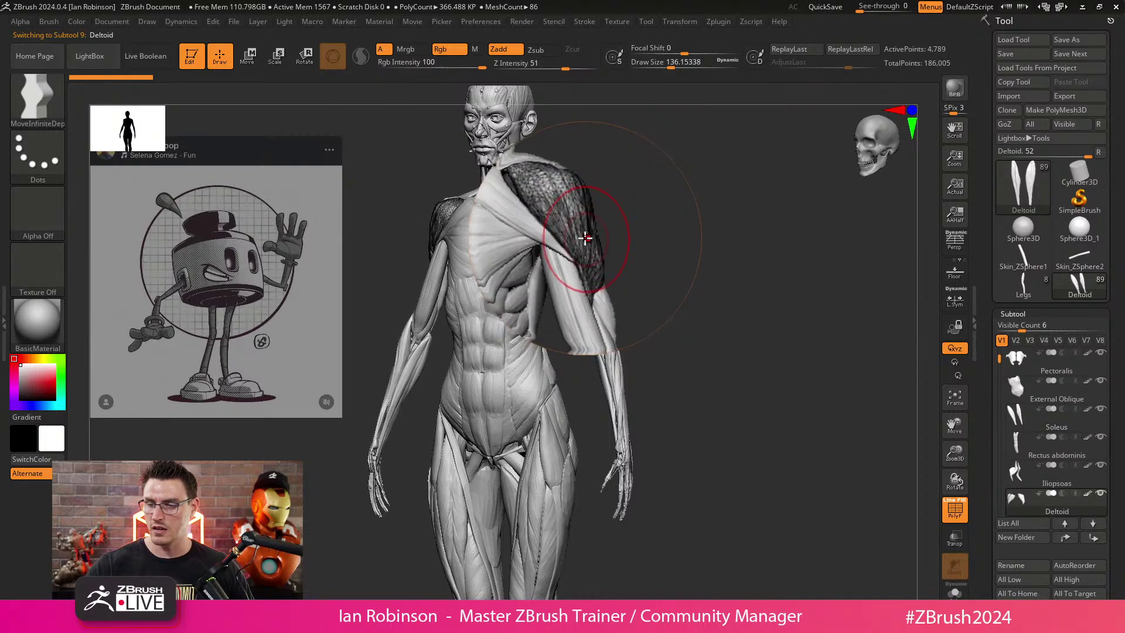
mouse_move(703, 275)
left_mouse_down()
mouse_move(665, 285)
mouse_move(596, 274)
mouse_move(738, 284)
mouse_move(672, 364)
left_mouse_up()
left_click(575, 290, "alt")
left_click(590, 277, "alt")
left_click(584, 342, "alt")
left_click_drag(725, 306, 598, 350, "alt")
left_click(596, 377, "alt")
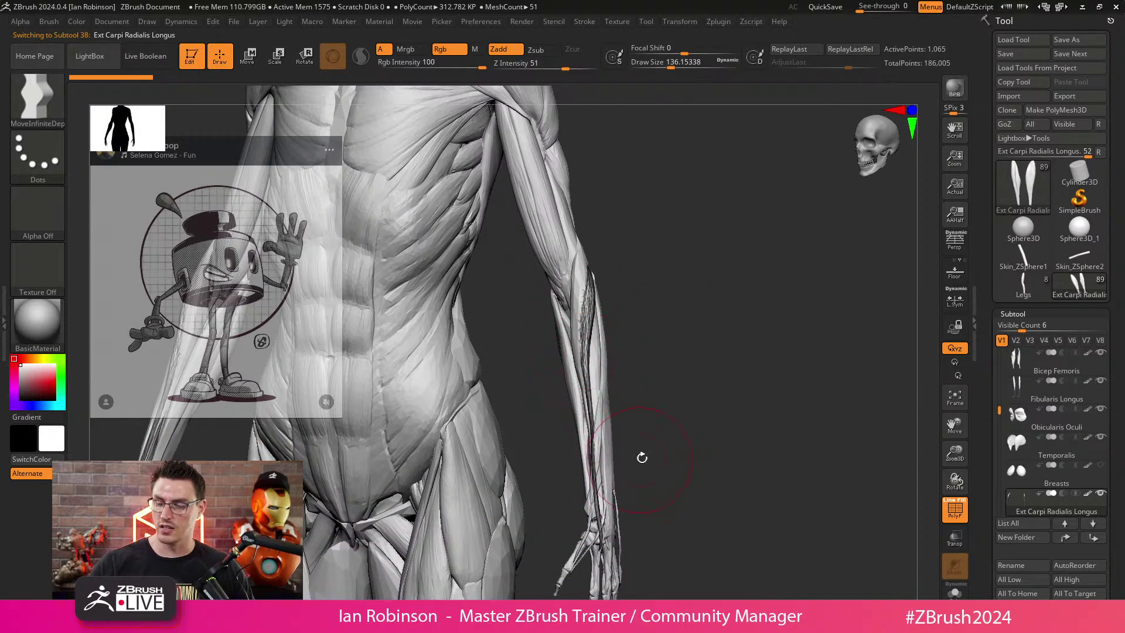
Identify the torso muscles by selecting Serratus Anterior_1, Latisimus Dorsi and External Oblique on the model.
left_click_drag(643, 458, 594, 350, "alt")
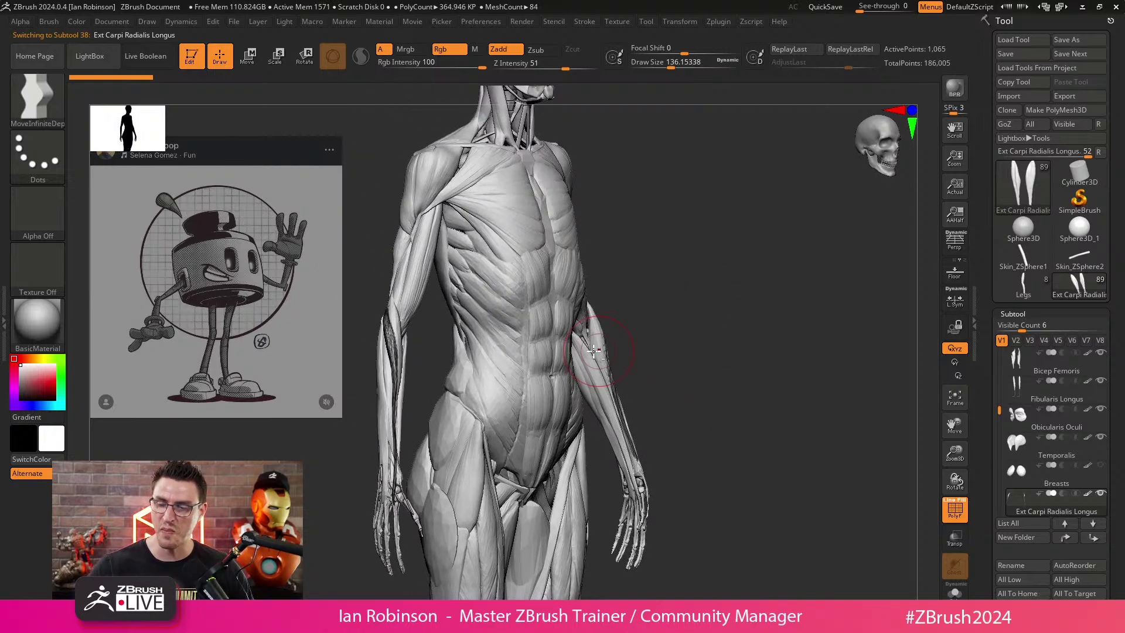
left_click(463, 238, "alt")
left_click_drag(648, 283, 728, 325)
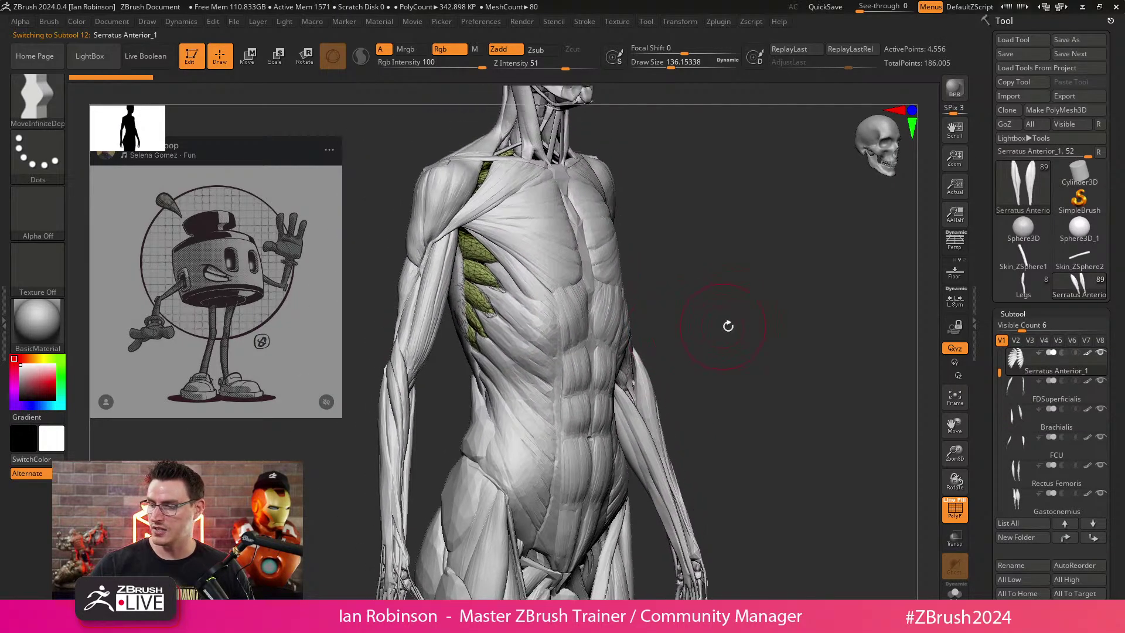
left_click(462, 276, "alt")
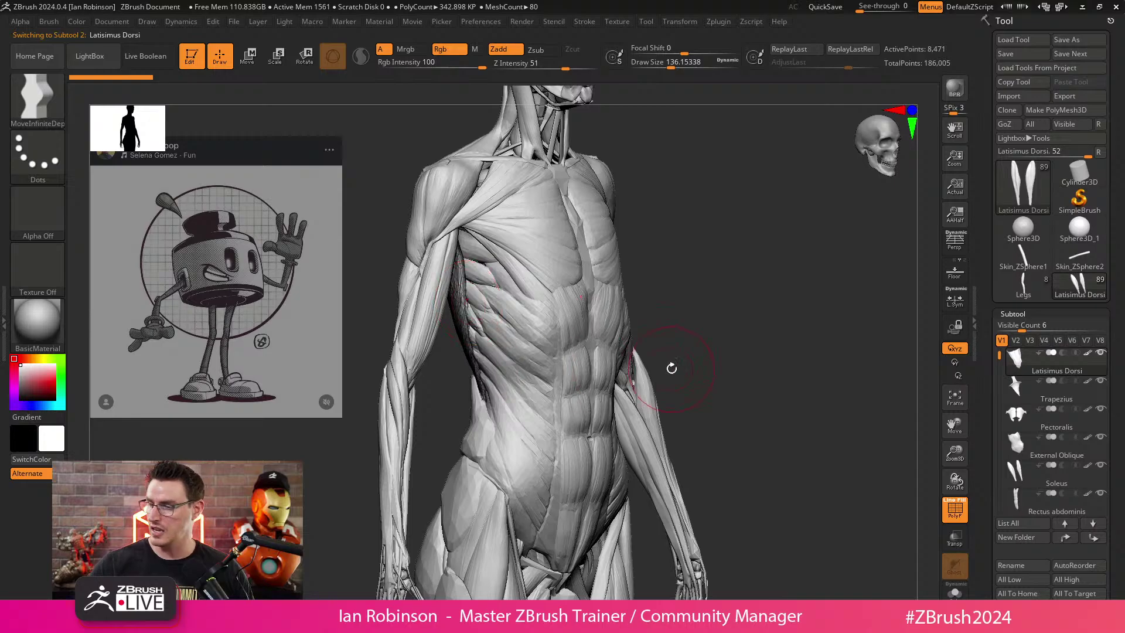
left_click_drag(722, 337, 715, 272)
left_click(501, 281, "alt")
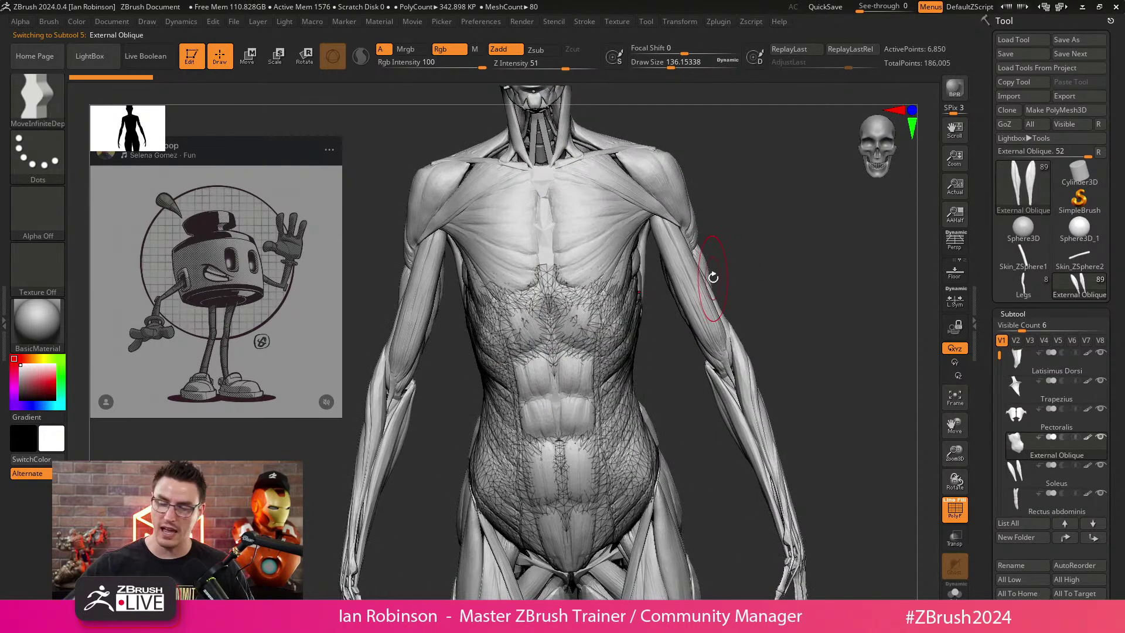
Select the Rectus Femoris on the thigh, hide the polyframe display and frame the full anatomy figure from the front.
left_click_drag(879, 384, 823, 196, "alt")
left_click(623, 444, "alt")
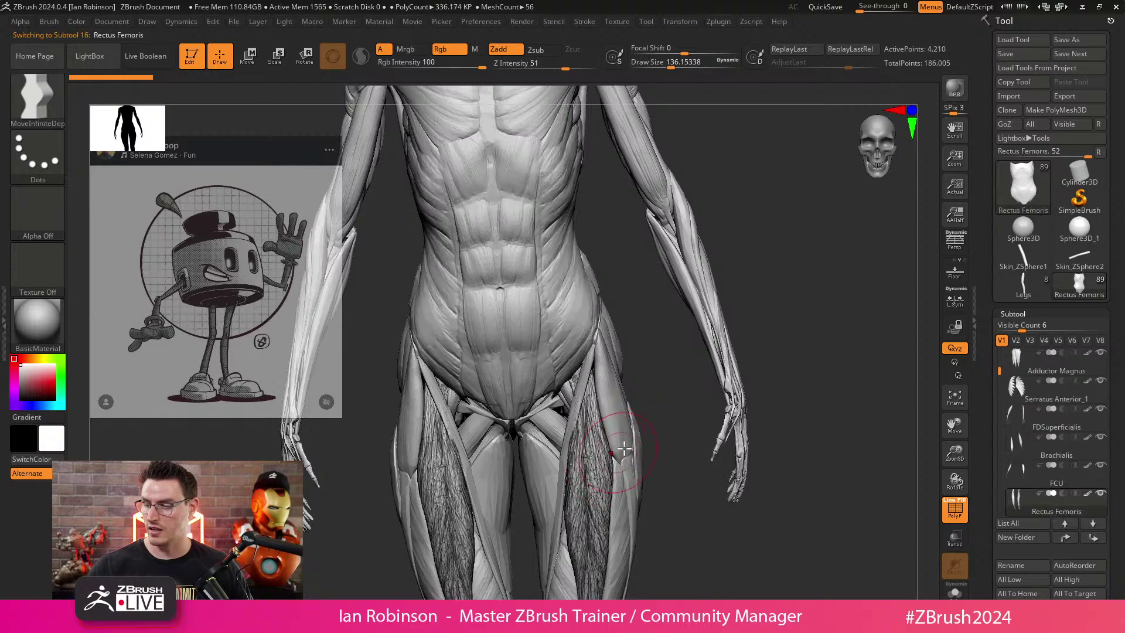
left_click_drag(775, 414, 793, 353, "alt")
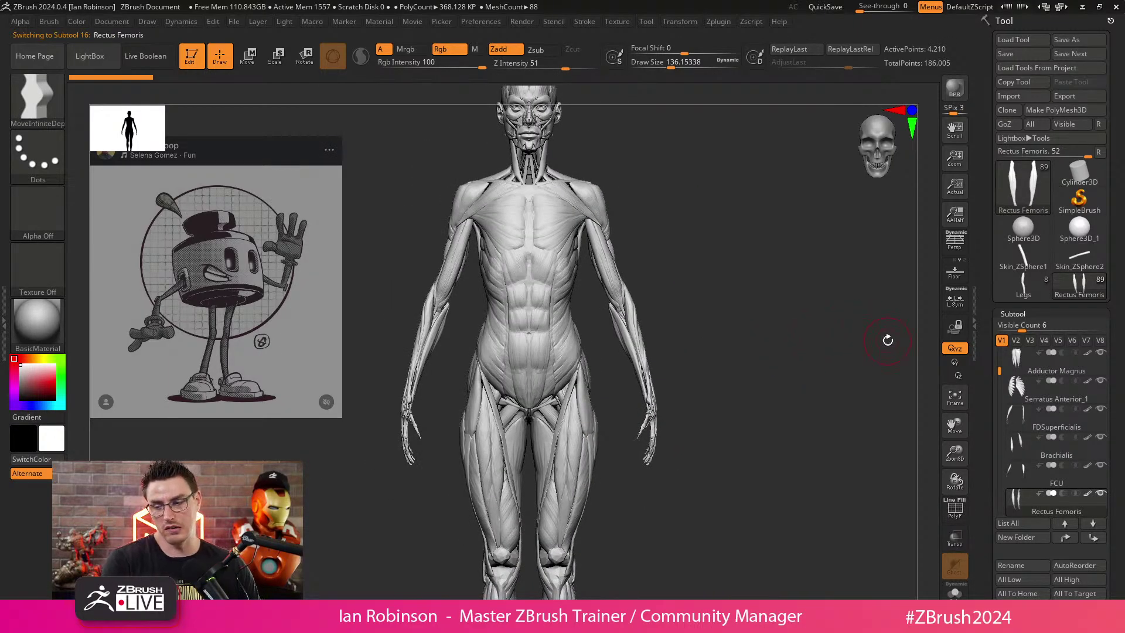
left_click_drag(742, 340, 718, 352, "alt")
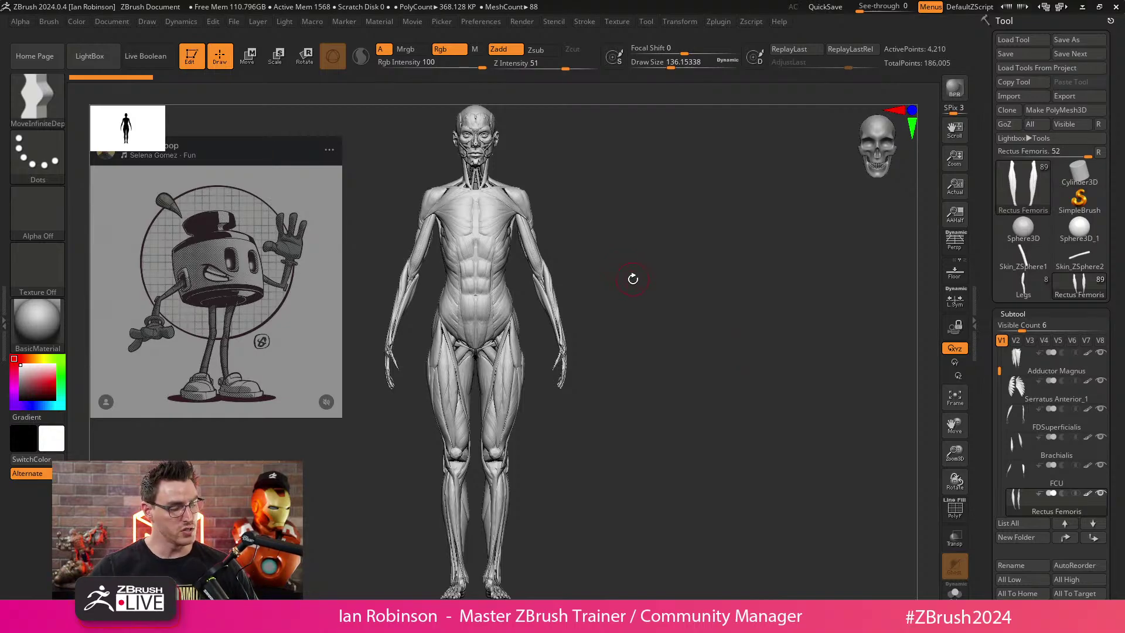
Take canvas snapshots of the anatomy model in front view and side view, placed apart as comparison references.
key("shift+s")
left_click_drag(629, 289, 954, 305, "alt")
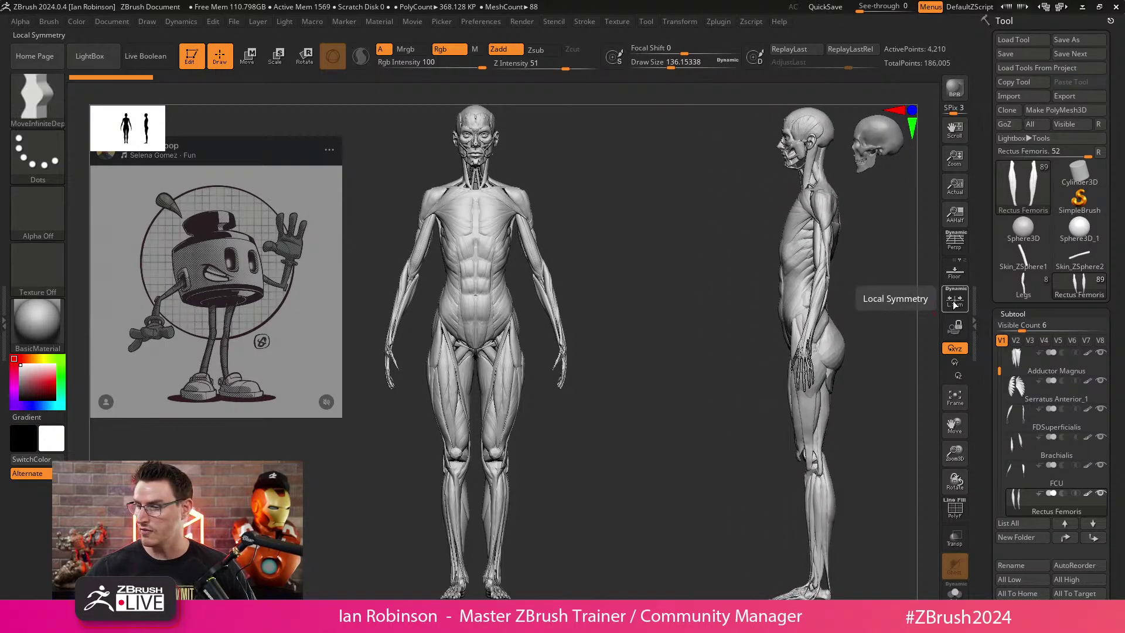
key("b")
left_click(725, 336)
key("shift+s")
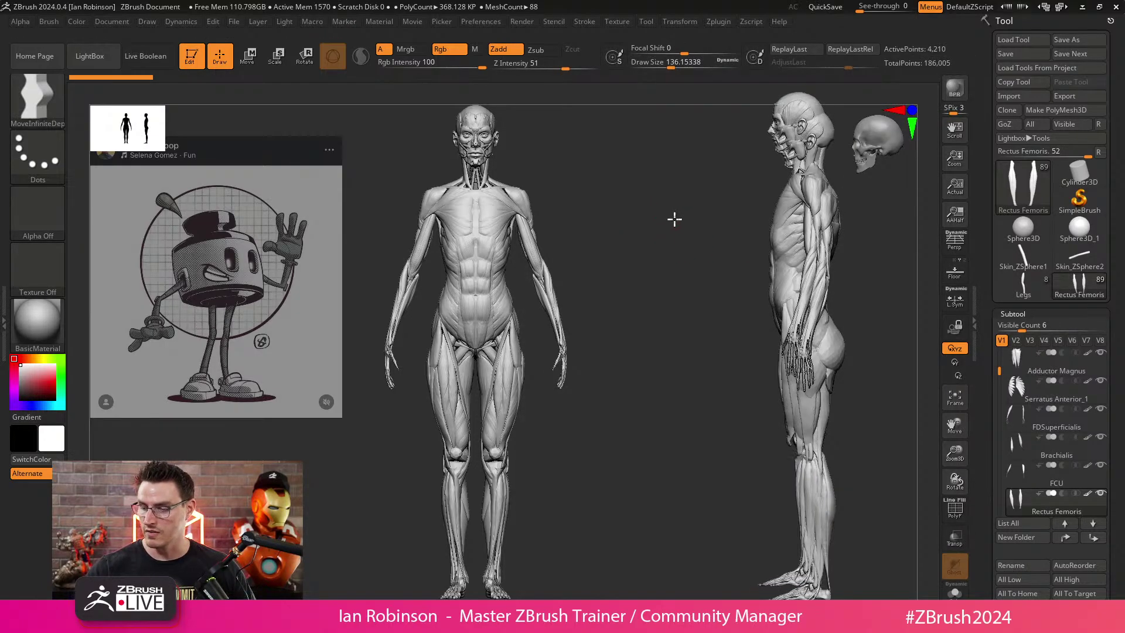
left_click_drag(682, 370, 711, 406, "alt")
Switch to the character's Legs tool and isolate the legs beside the front-view anatomy snapshot to compare their shapes.
left_click(1036, 287)
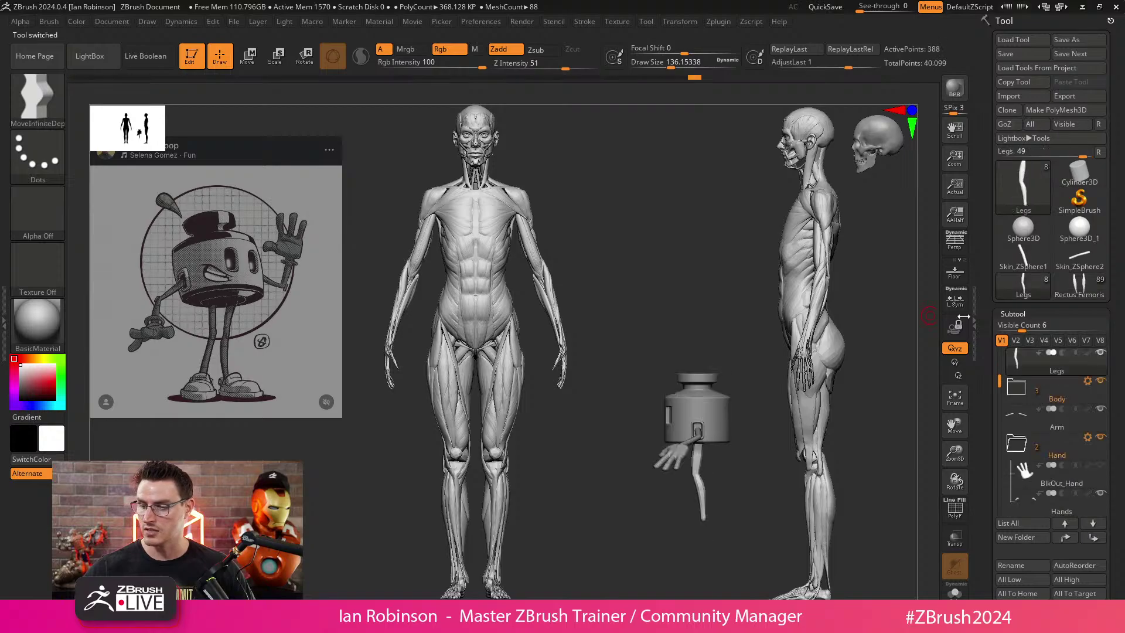
left_click_drag(746, 467, 693, 465)
key("alt+s")
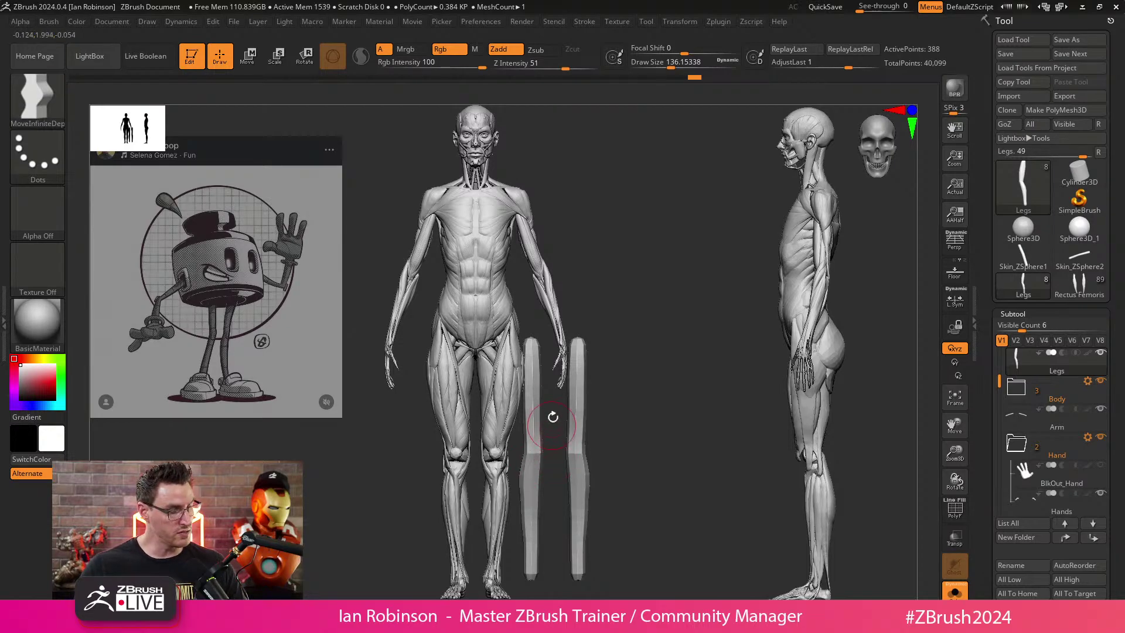
key("ctrl+shift")
mouse_move(424, 473)
left_mouse_down("ctrl+shift")
mouse_move(664, 448)
mouse_move(636, 324)
mouse_move(625, 333)
mouse_move(647, 322)
mouse_move(635, 314)
mouse_move(641, 556)
mouse_move(397, 511)
left_mouse_up("ctrl+shift")
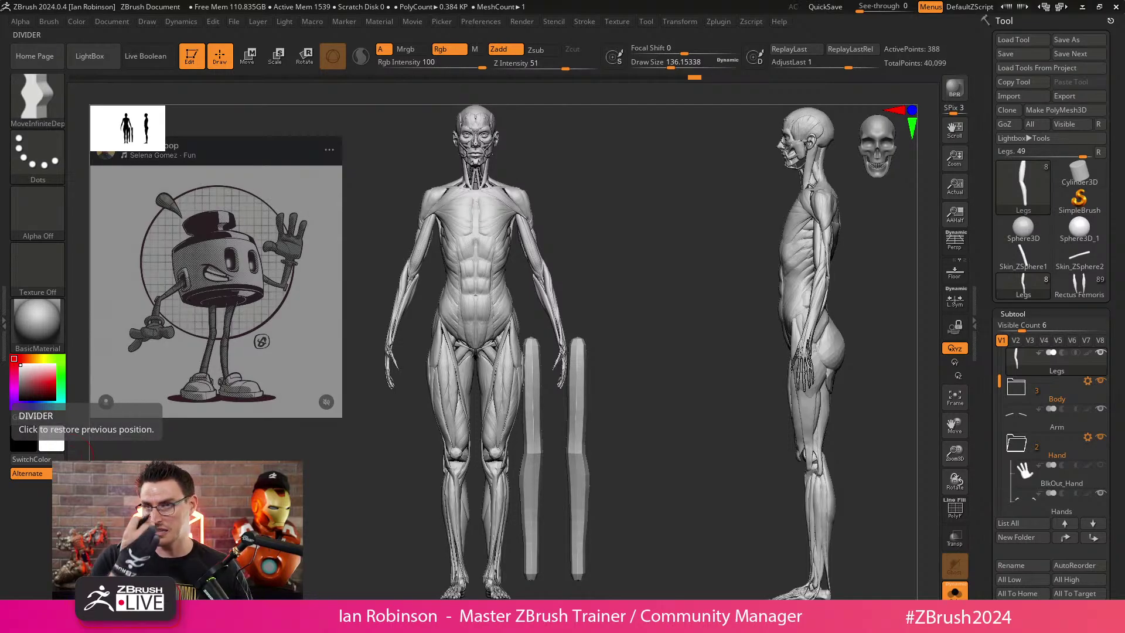
Switch back to the Rectus Femoris anatomy tool, show all its muscles and enlarge it at an angle between the snapshots.
key("ctrl+z")
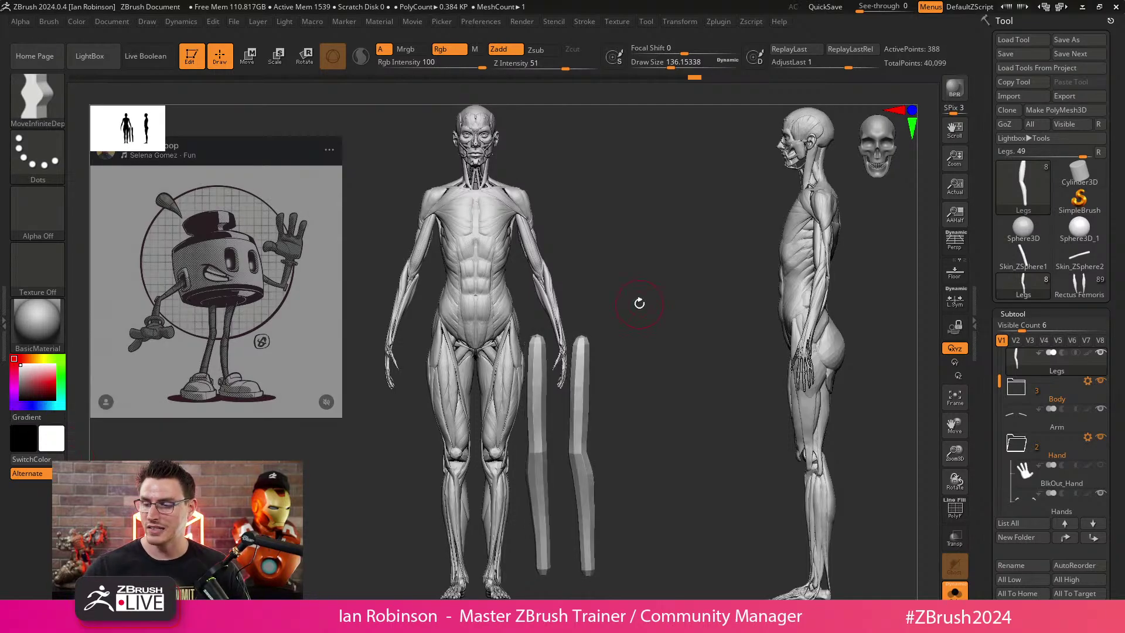
key("ctrl+z")
key("ctrl+z")
key("ctrl+z")
key("ctrl+z")
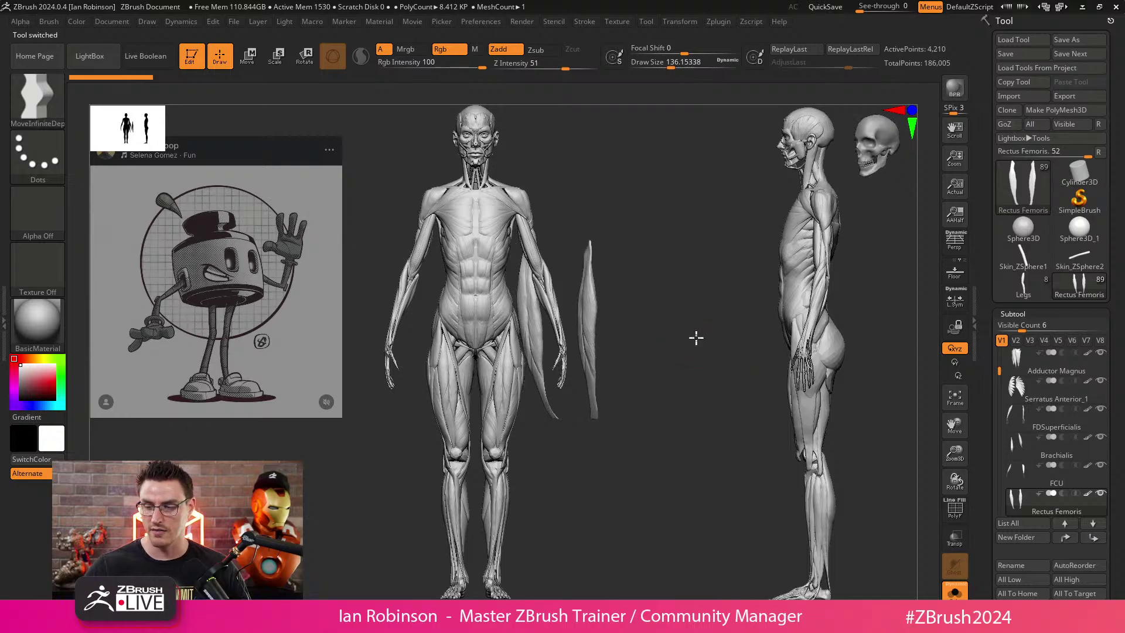
key("ctrl+z")
key("ctrl+z")
key("ctrl+z")
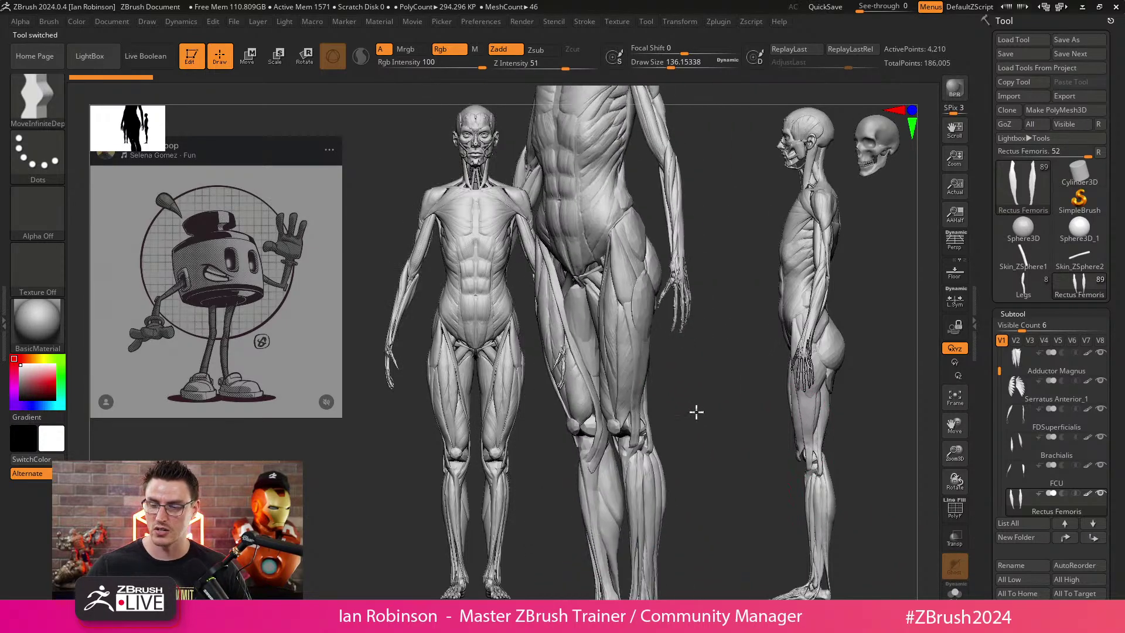
key("ctrl+z")
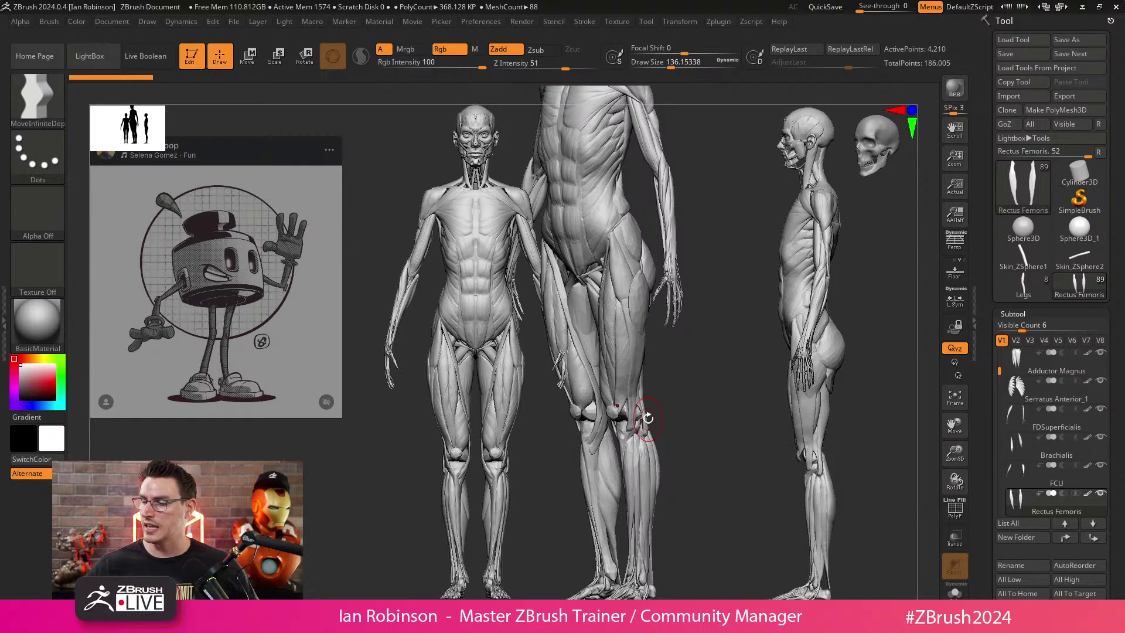
Return to the Legs tool, clear the snapshots from the canvas and turn on Dynamic Subdivision for the legs in front view.
left_click(1035, 293)
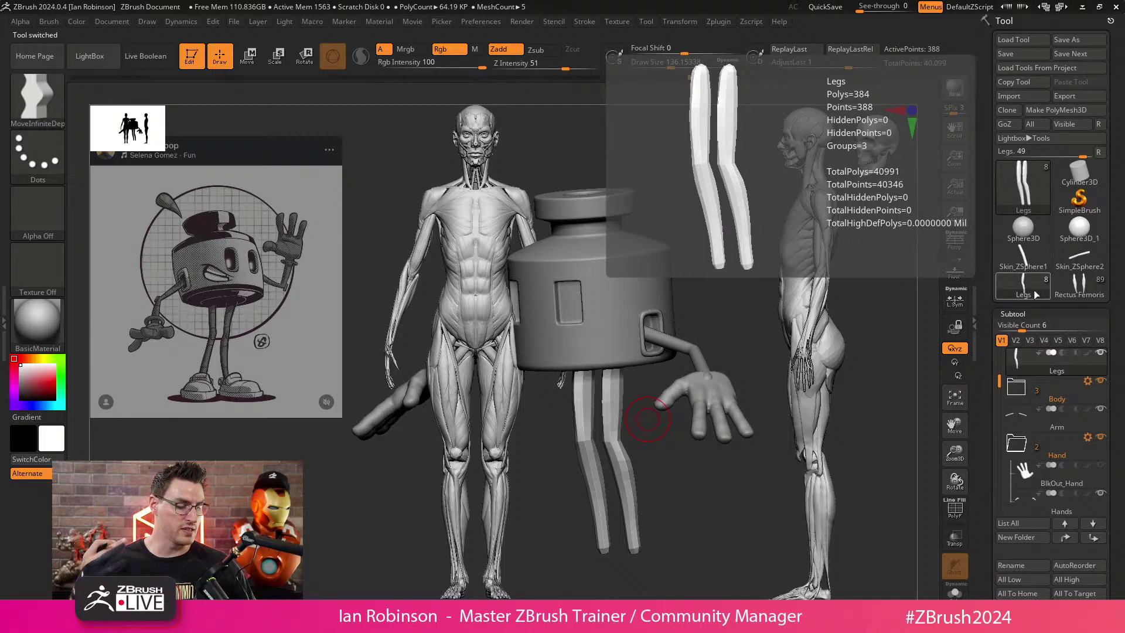
key("ctrl+n")
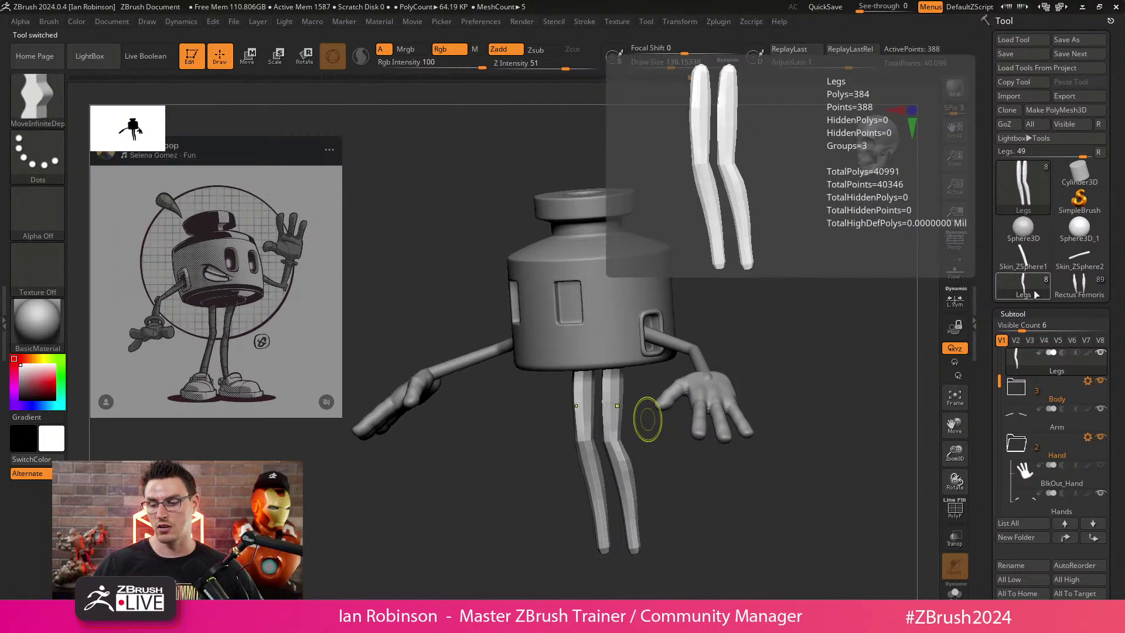
left_click_drag(703, 486, 724, 486, "shift")
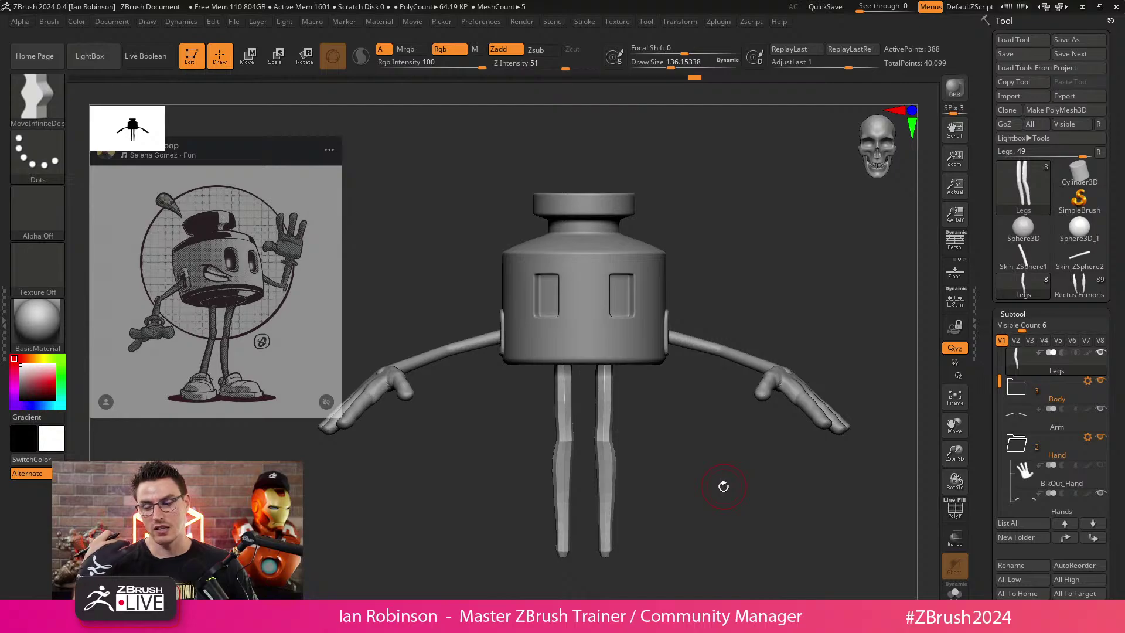
key("d")
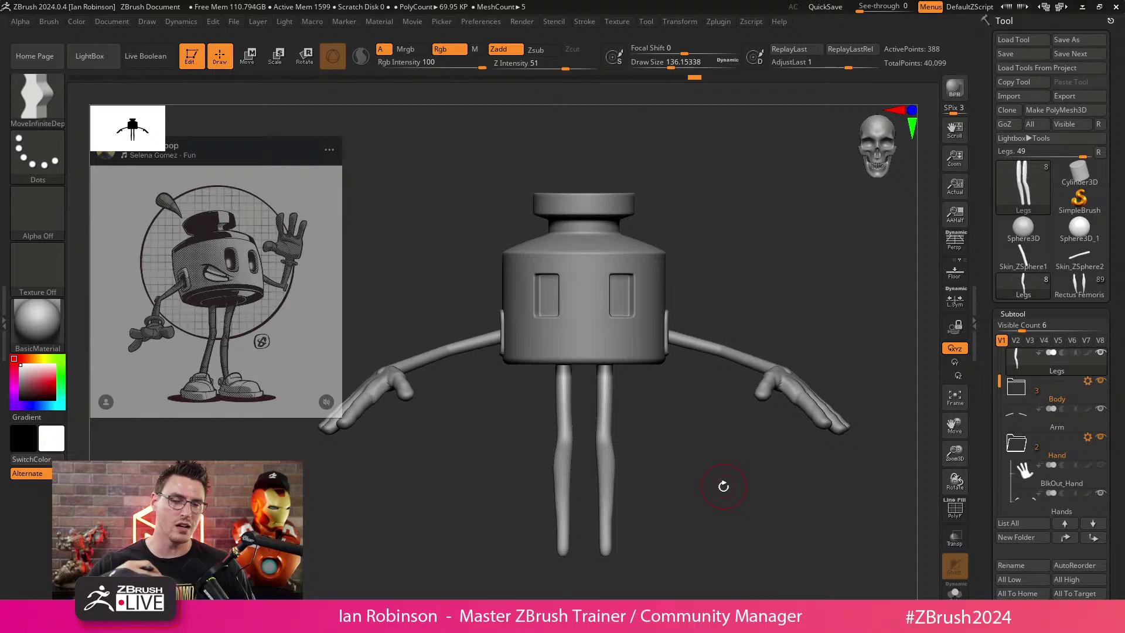
Set the brush Draw Size to about 280 and dock the Brush palette to look through its Auto Masking settings.
mouse_move(723, 487)
right_mouse_down("ctrl")
mouse_move(681, 484)
mouse_move(683, 468)
right_mouse_up("ctrl")
key("s")
left_click_drag(687, 432, 703, 432)
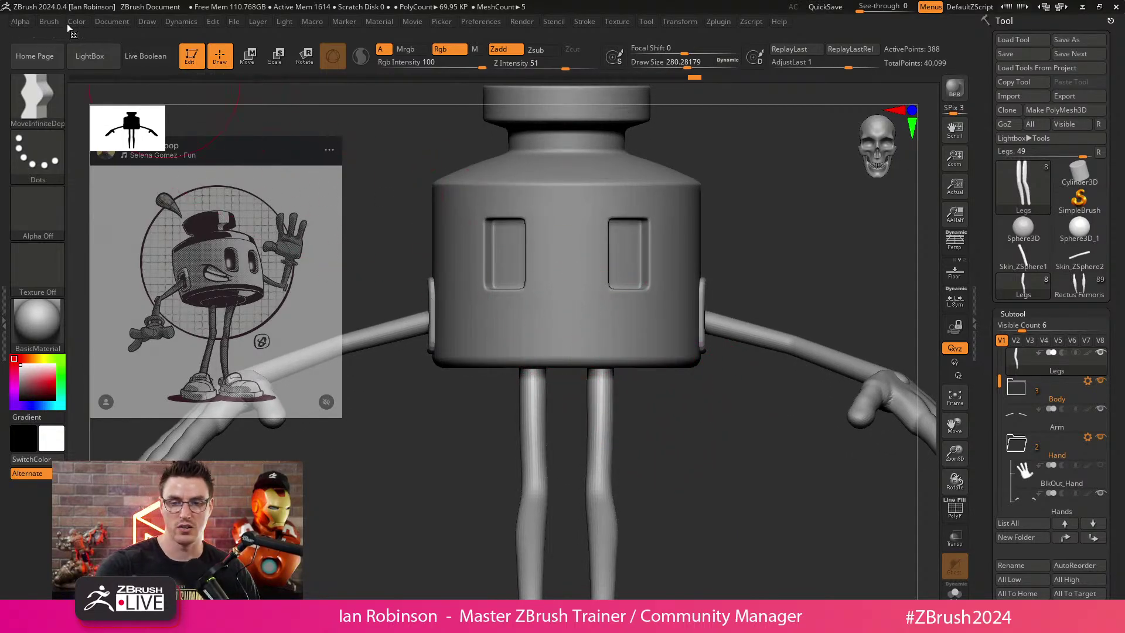
double_click(4, 293)
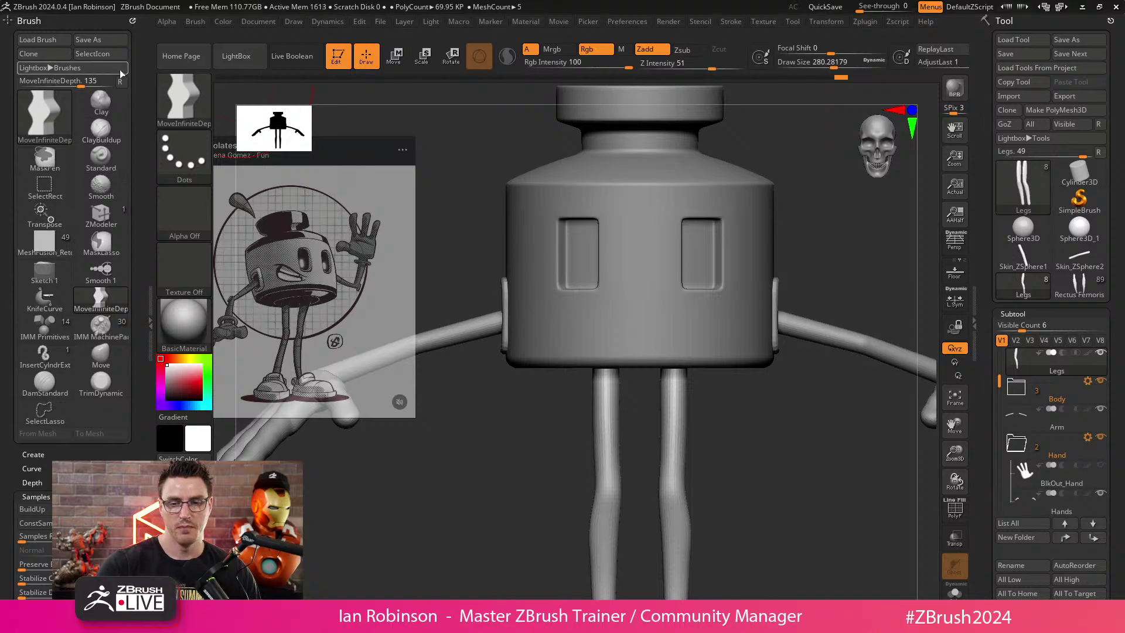
scroll(95, 381, "down", 15)
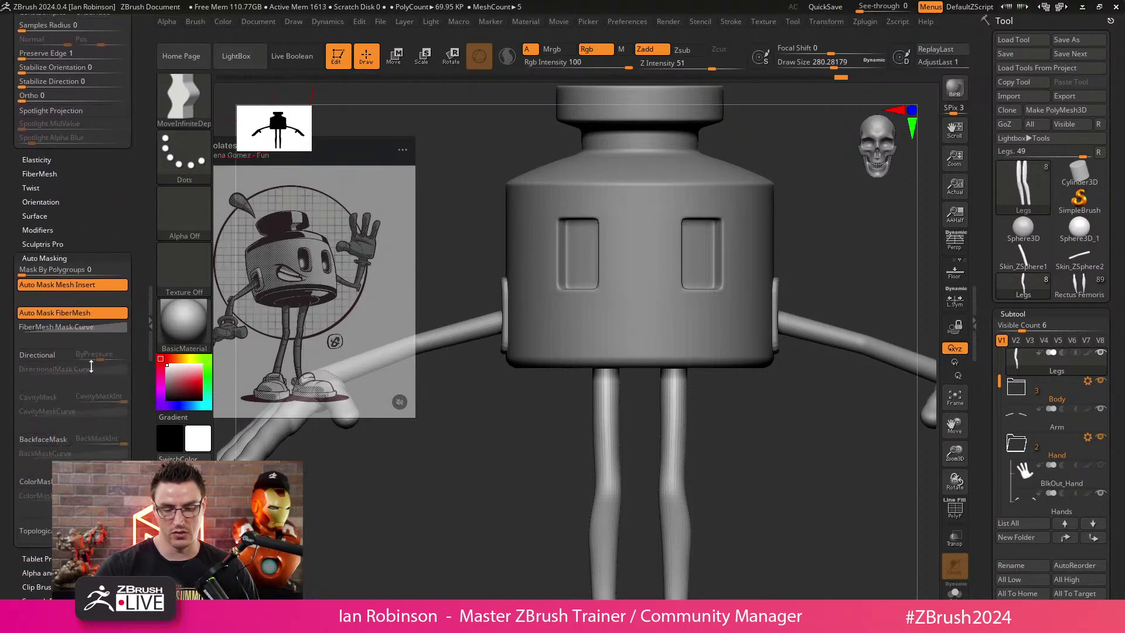
left_click(45, 249)
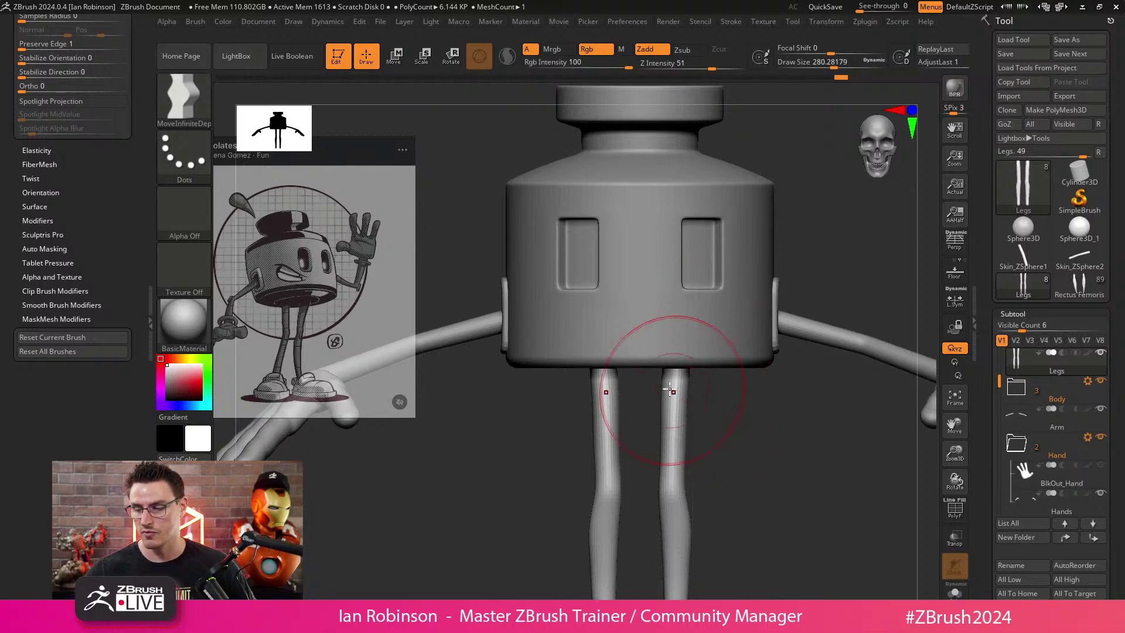
Isolate the legs and turn on BackfaceMask for the MoveInfiniteDepth brush, with a Draw Size of about 192.
left_click(955, 592)
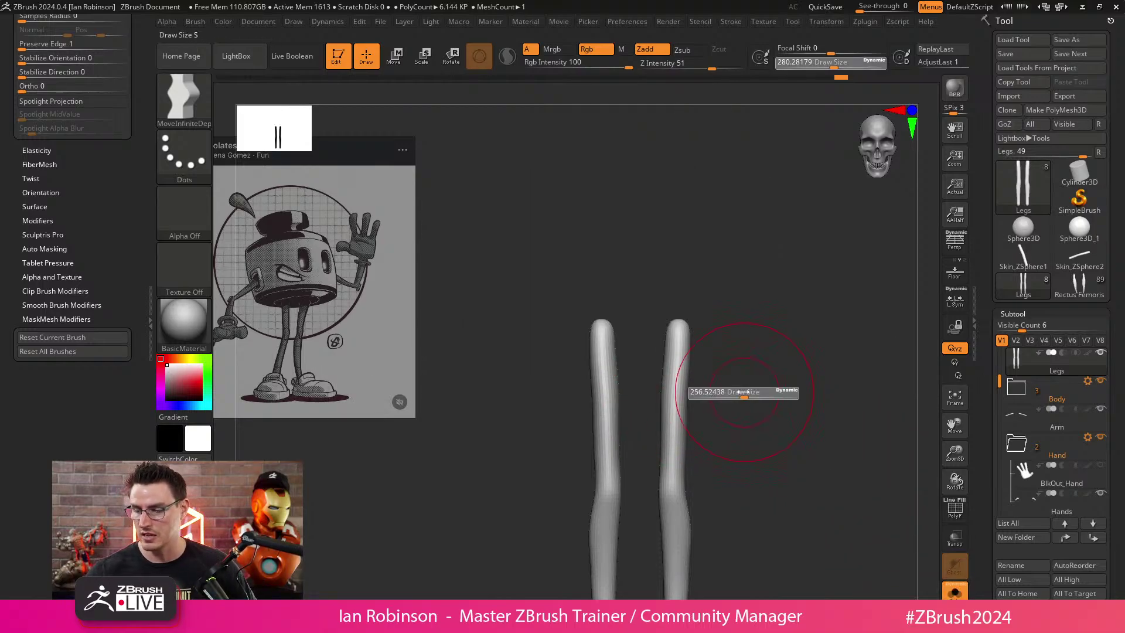
left_click_drag(664, 339, 662, 356)
scroll(112, 266, "up", 5)
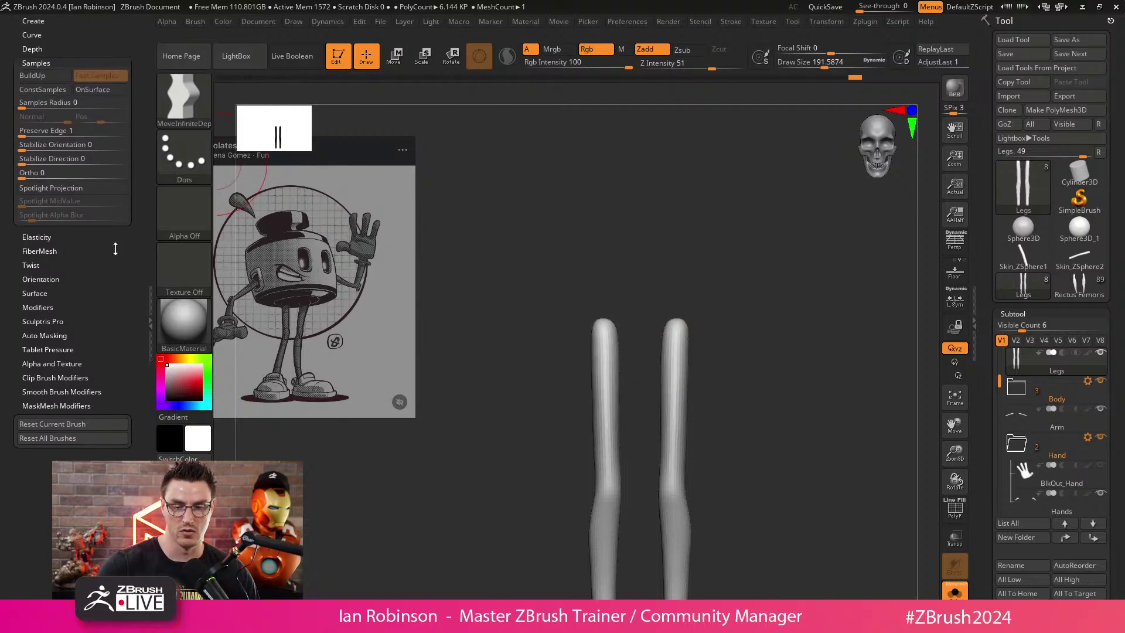
left_click(71, 401, "shift")
mouse_move(91, 375)
left_mouse_down()
mouse_move(111, 294)
mouse_move(108, 149)
left_mouse_up()
left_click(42, 367)
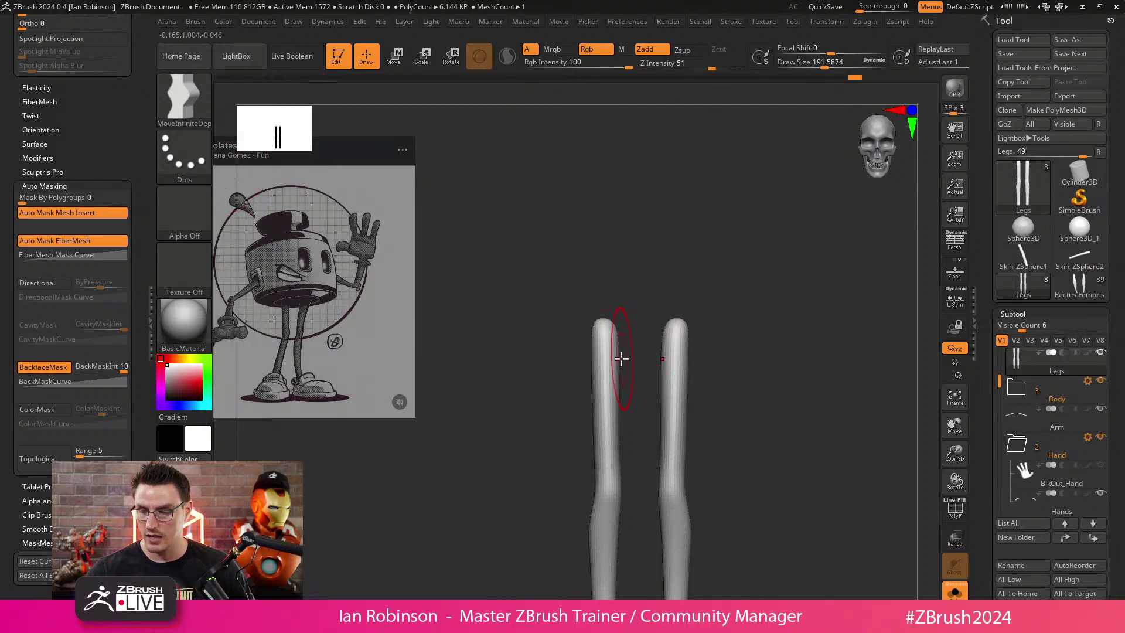
Push out the inner and outer contours of the upper legs into fuller thighs, using Draw Sizes of about 128 and 177.
left_click_drag(618, 387, 621, 399)
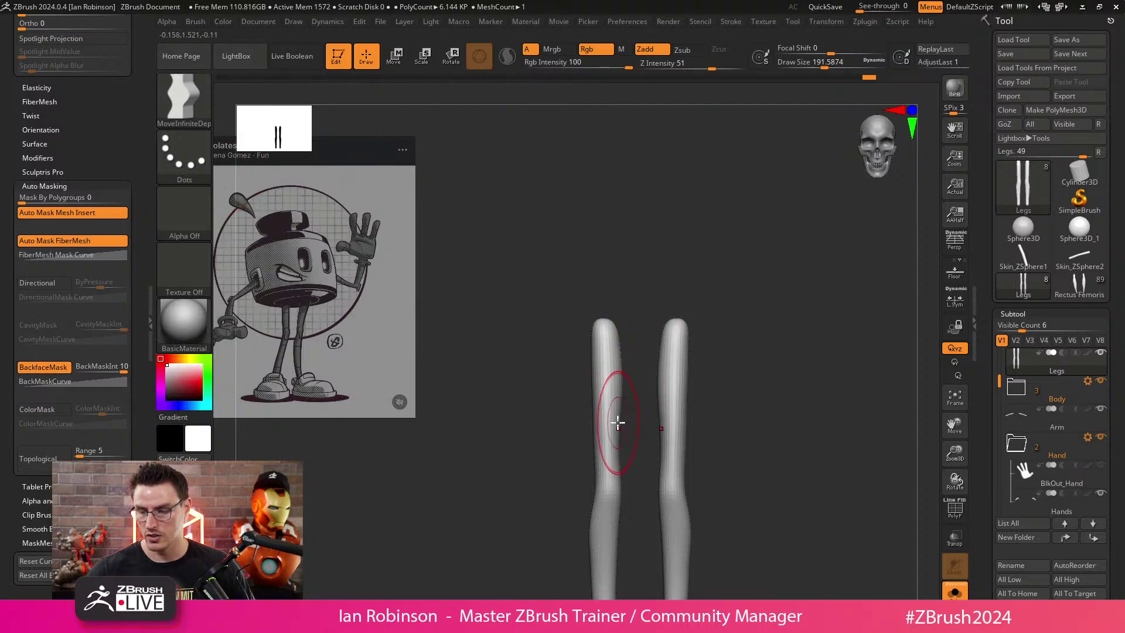
key("s")
left_click_drag(626, 331, 625, 329)
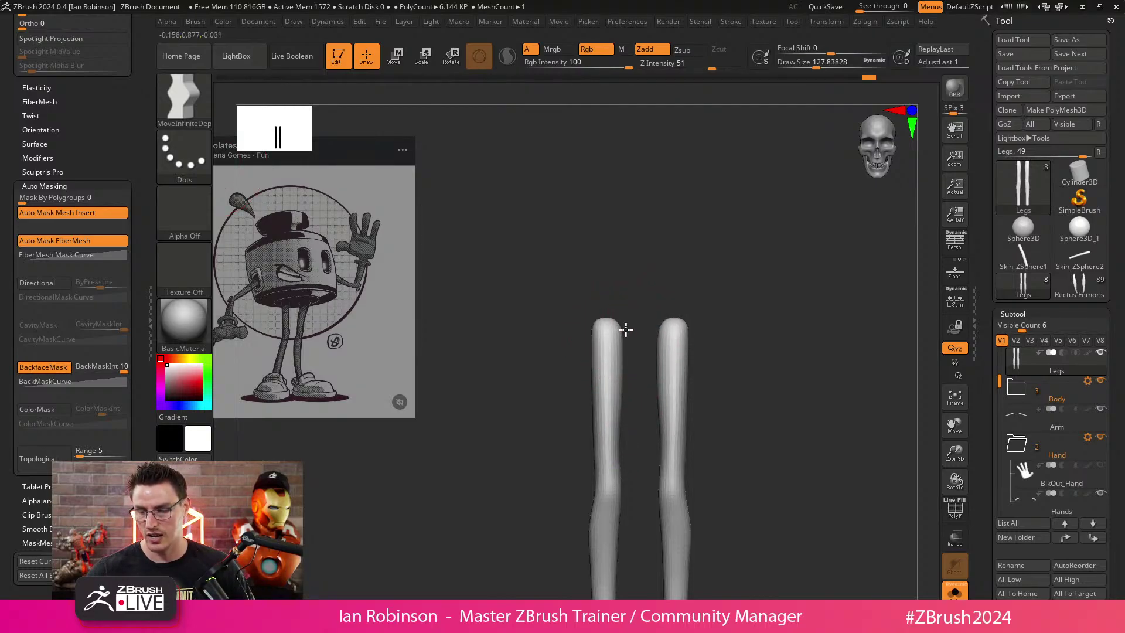
key("s")
mouse_move(706, 354)
left_mouse_down()
mouse_move(718, 354)
mouse_move(662, 355)
mouse_move(692, 350)
left_mouse_up()
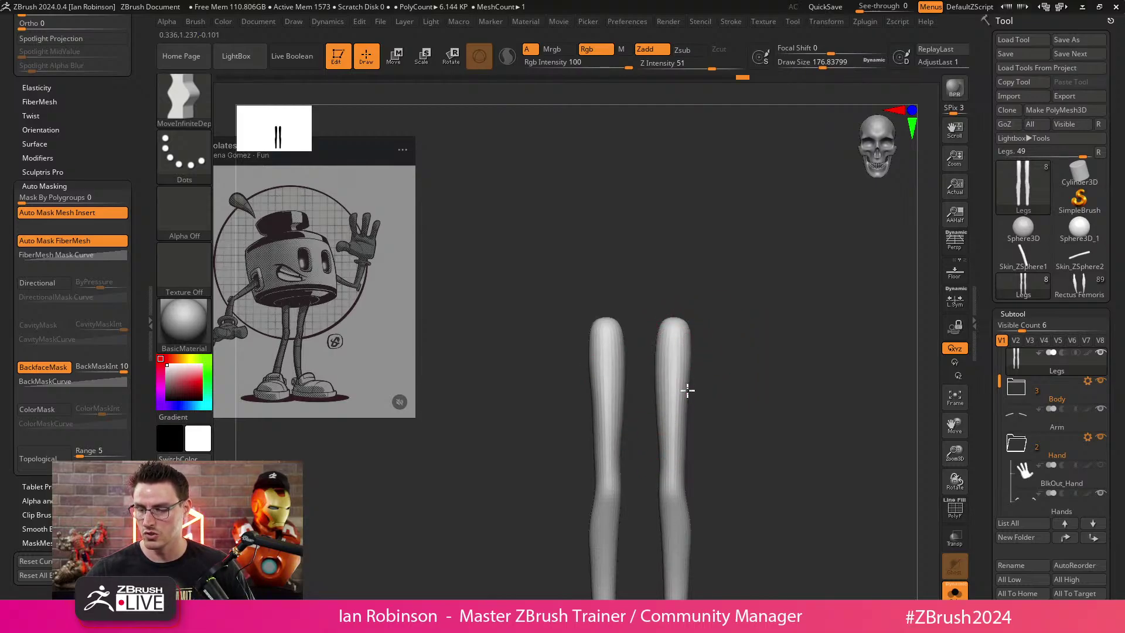
left_click_drag(688, 392, 690, 392)
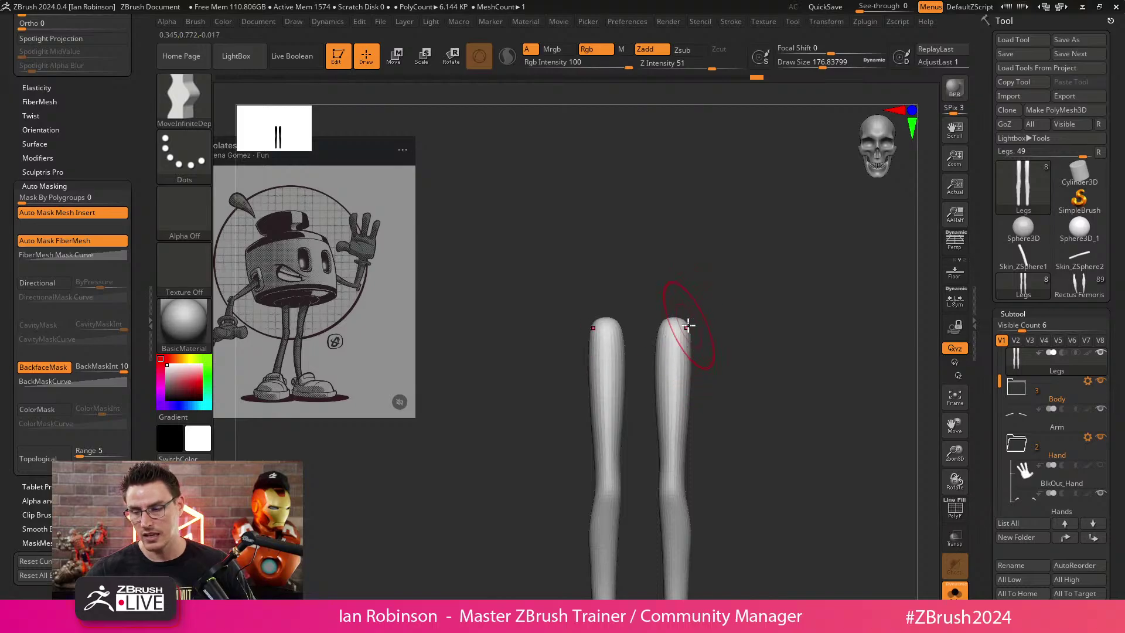
left_click_drag(771, 345, 748, 334)
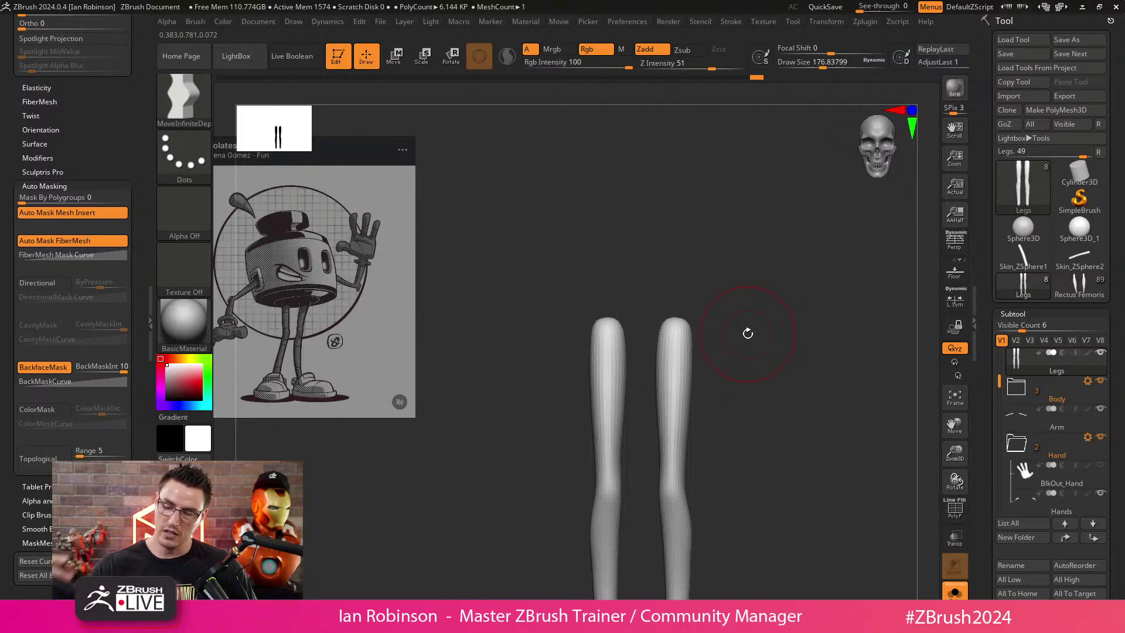
left_click_drag(748, 334, 763, 297)
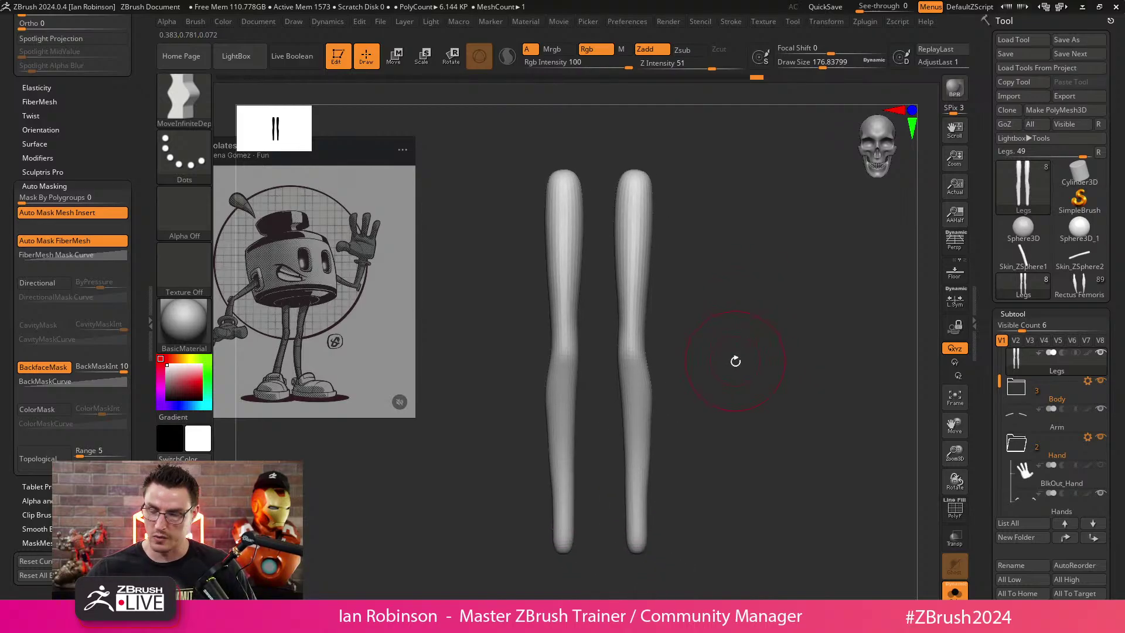
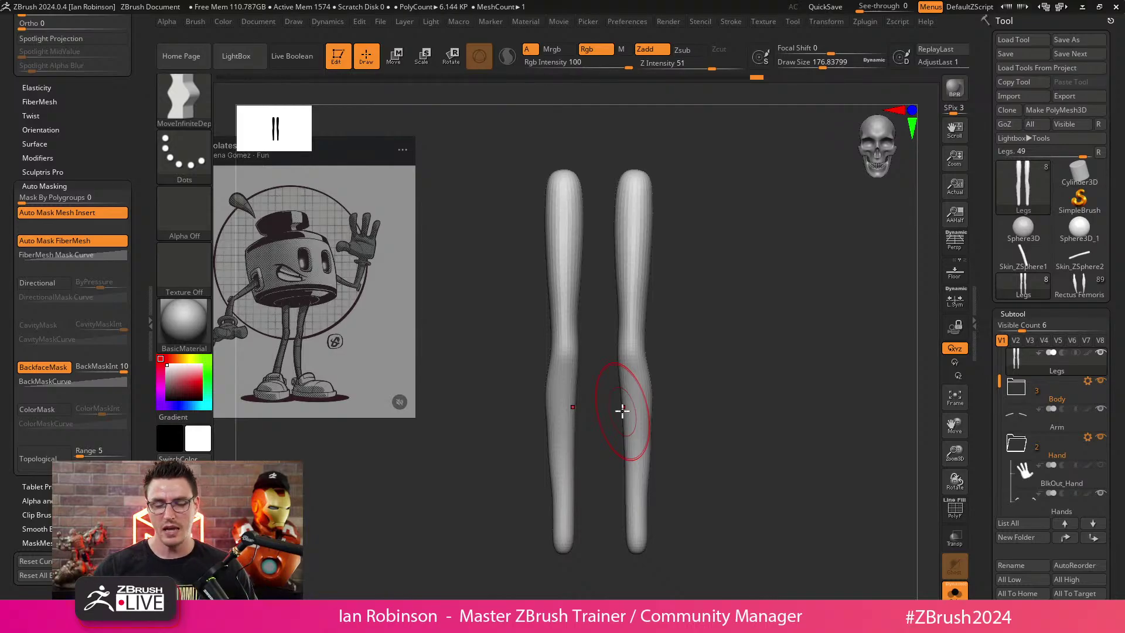
Turn off BackfaceMask and nudge the lower ends of the legs inward at the ankles.
left_click(48, 368)
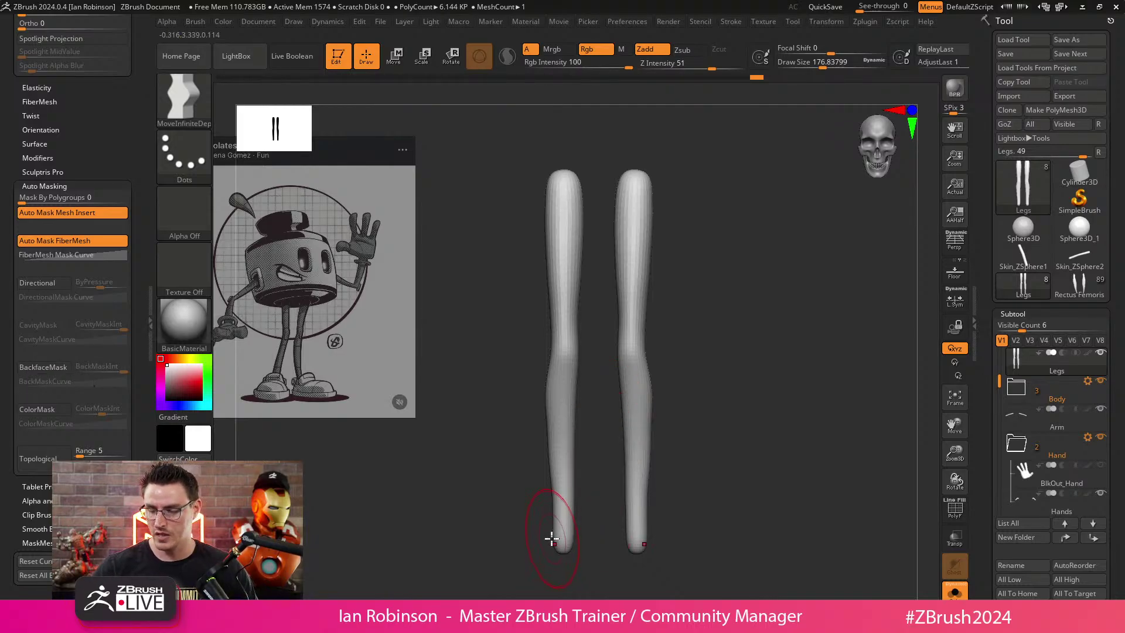
left_click_drag(550, 538, 556, 539)
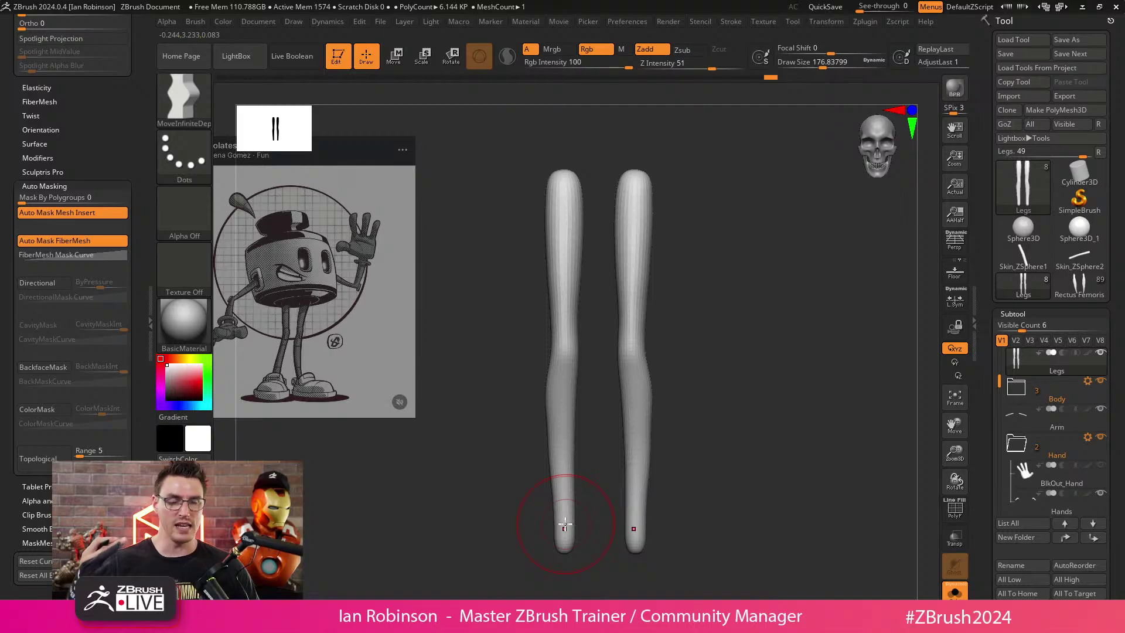
Turn off Solo mode to show the whole character and reduce the brush Draw Size to about 158.
left_click(960, 591)
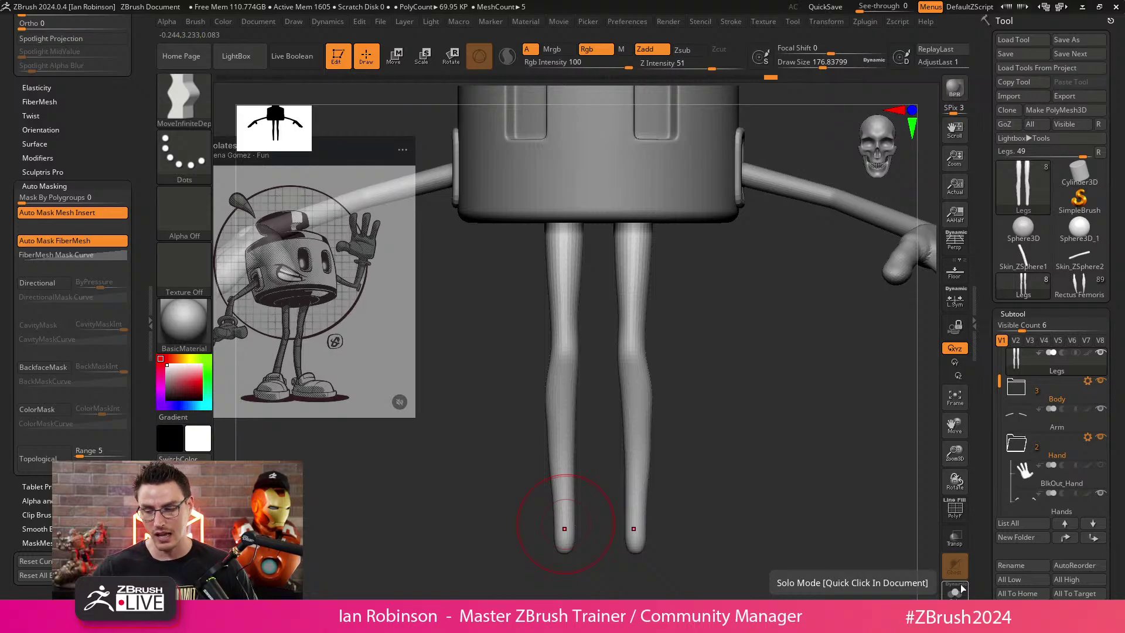
left_click_drag(681, 433, 673, 393, "alt")
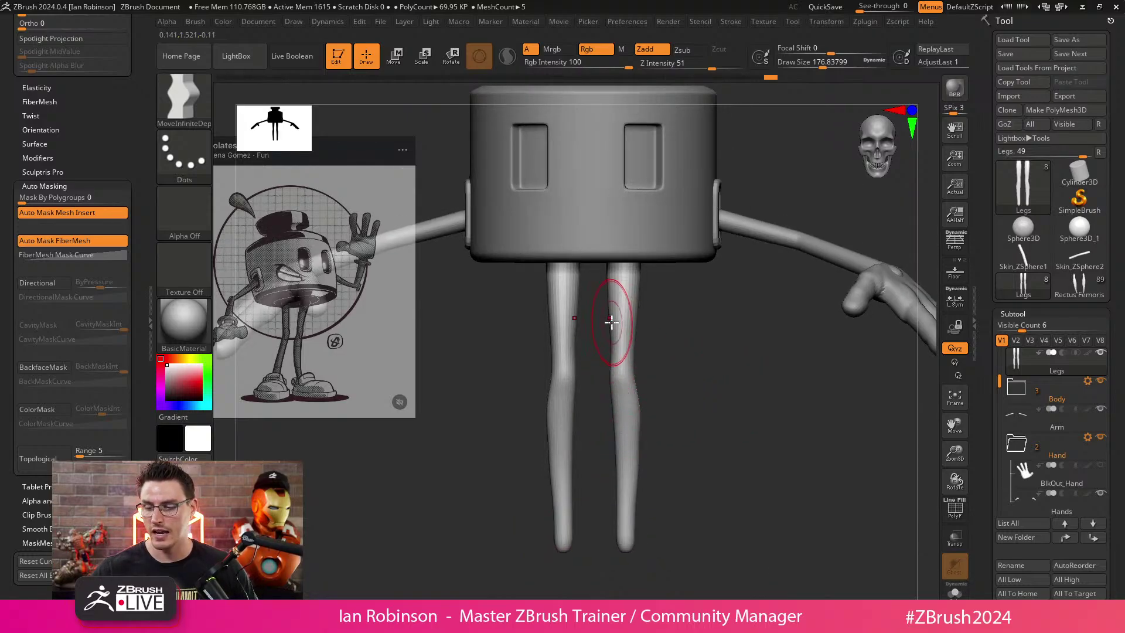
key("s")
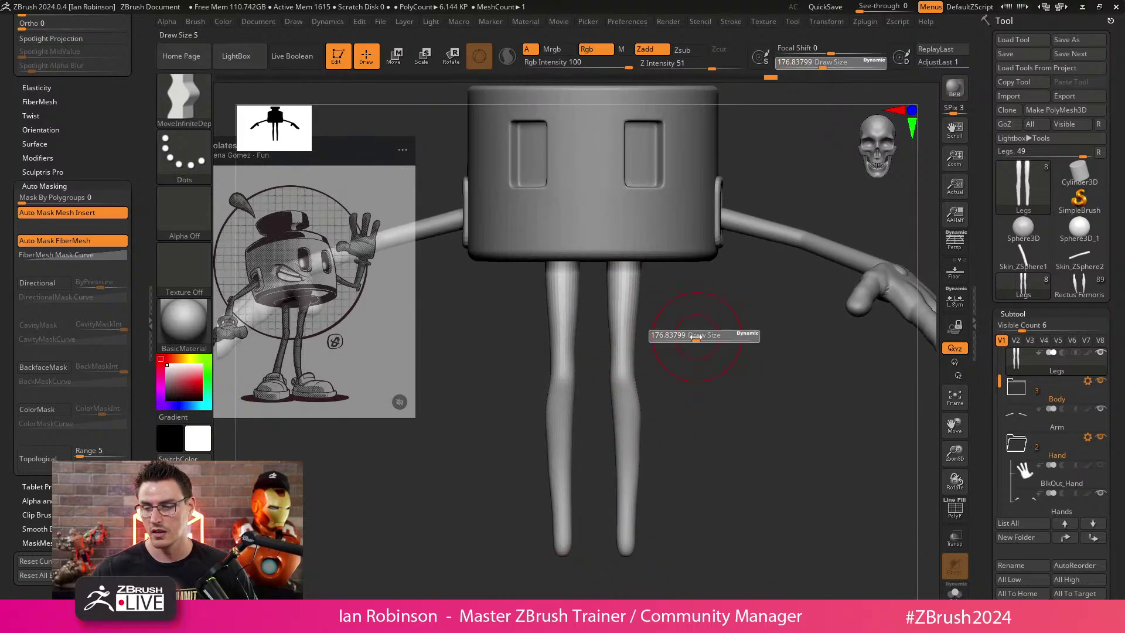
left_click_drag(696, 337, 694, 338)
left_click_drag(694, 340, 673, 344, "shift")
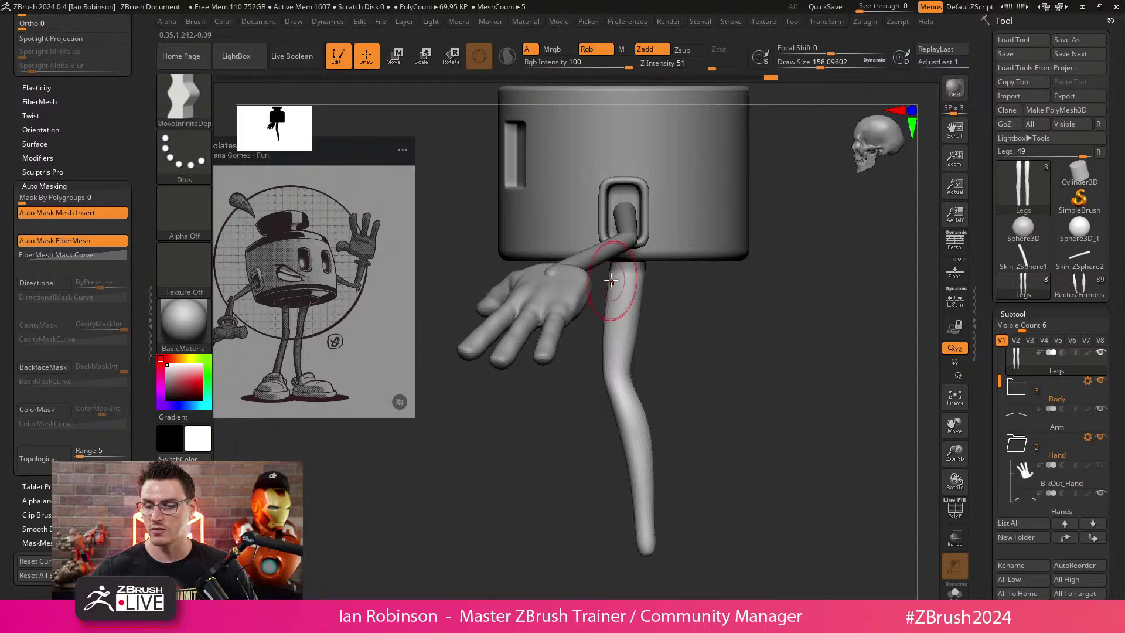
Set the Draw Size to about 239 and adjust the legs' side profile around the thigh and knee.
left_click(648, 251, "alt")
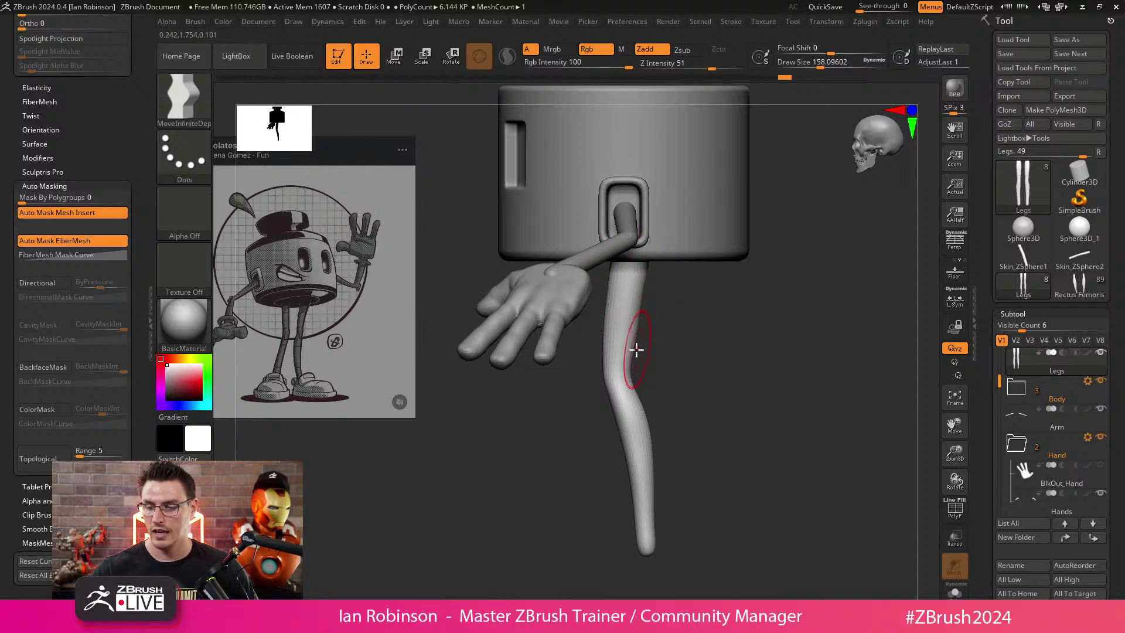
key("s")
left_click_drag(603, 302, 627, 301)
mouse_move(628, 369)
left_mouse_down()
mouse_move(648, 352)
mouse_move(707, 340)
mouse_move(713, 393)
mouse_move(693, 386)
left_mouse_up()
key("s")
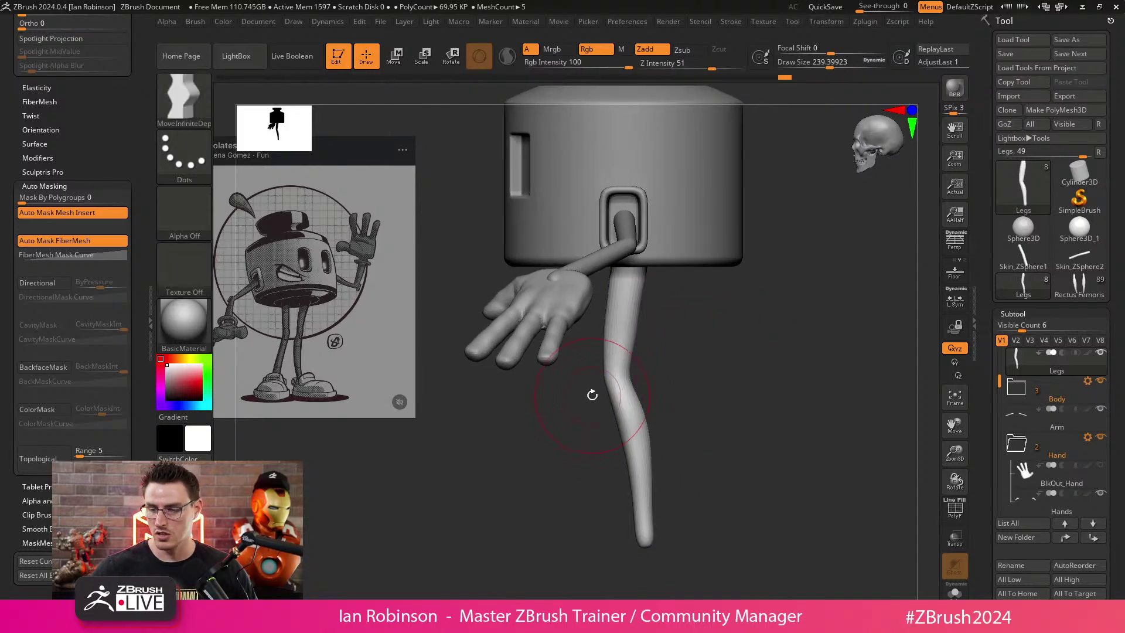
mouse_move(592, 395)
left_mouse_down("shift")
mouse_move(647, 414)
mouse_move(721, 397)
mouse_move(706, 472)
left_mouse_up("shift")
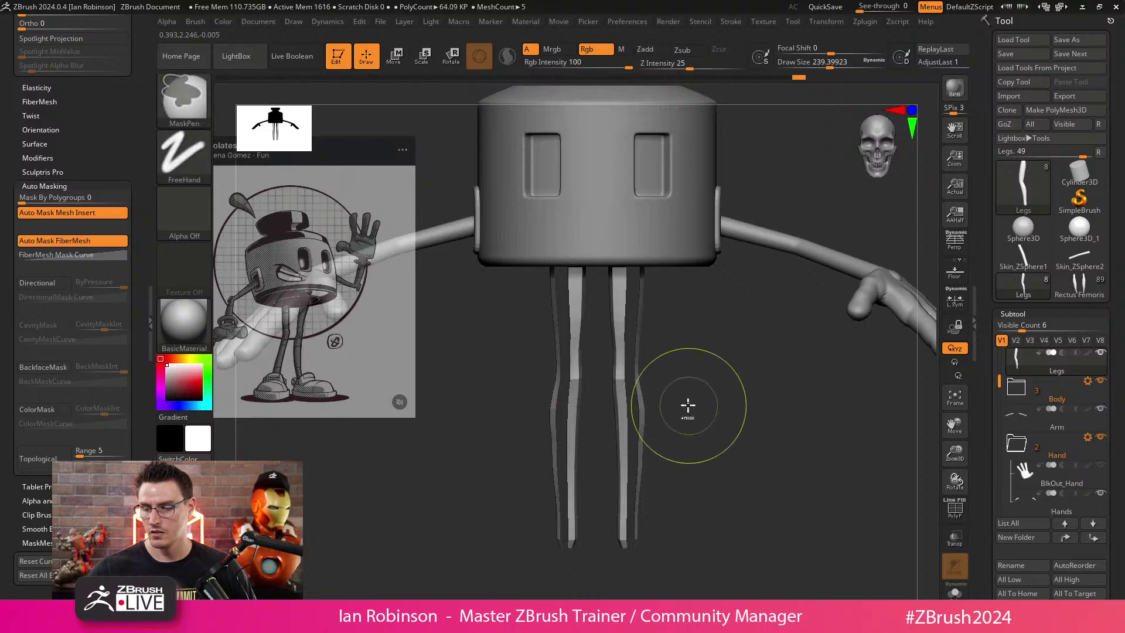
Show the PolyFrame on the legs, set the selection brush to SelectRect and reactivate the MoveInfiniteDepth brush.
key("shift+f")
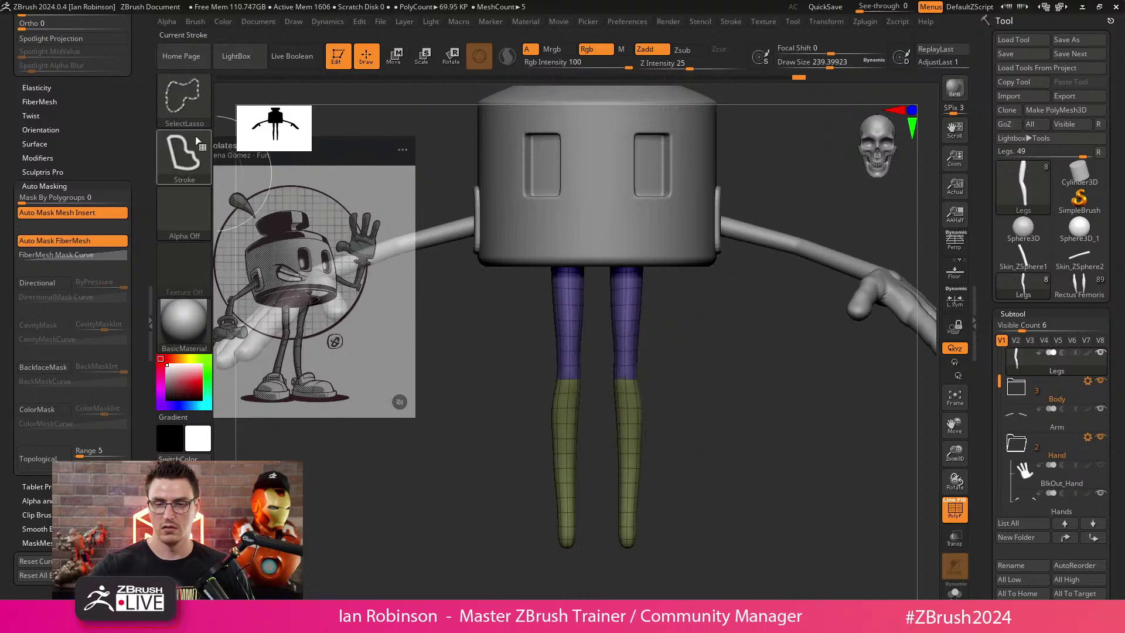
left_click(197, 143)
left_click(325, 142)
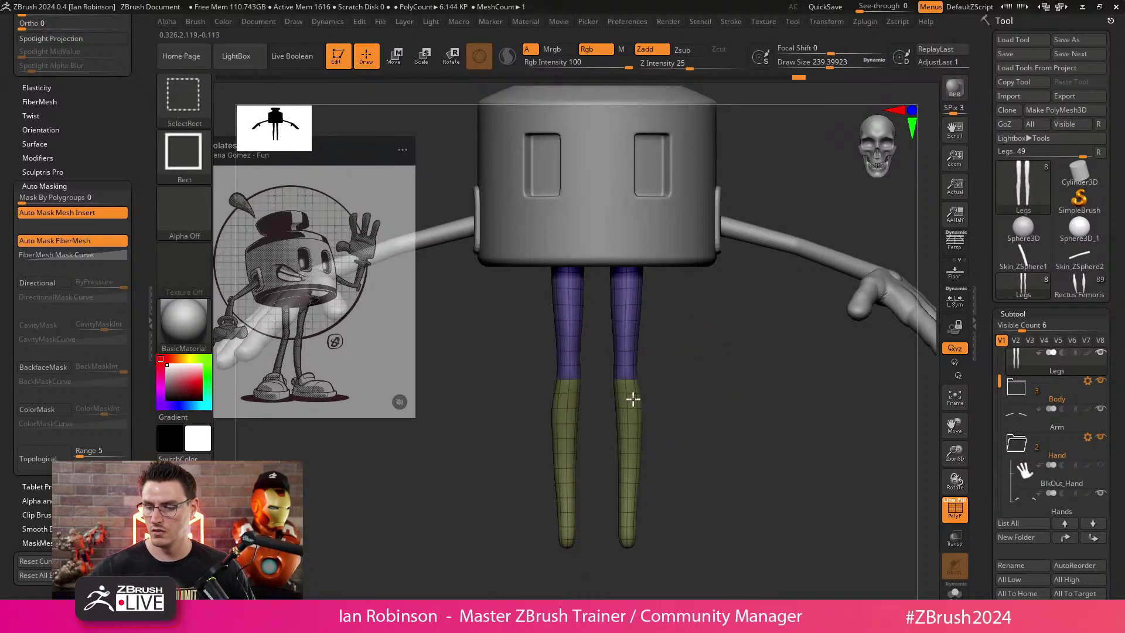
key("b")
key("m")
key("i")
left_click_drag(711, 411, 684, 396)
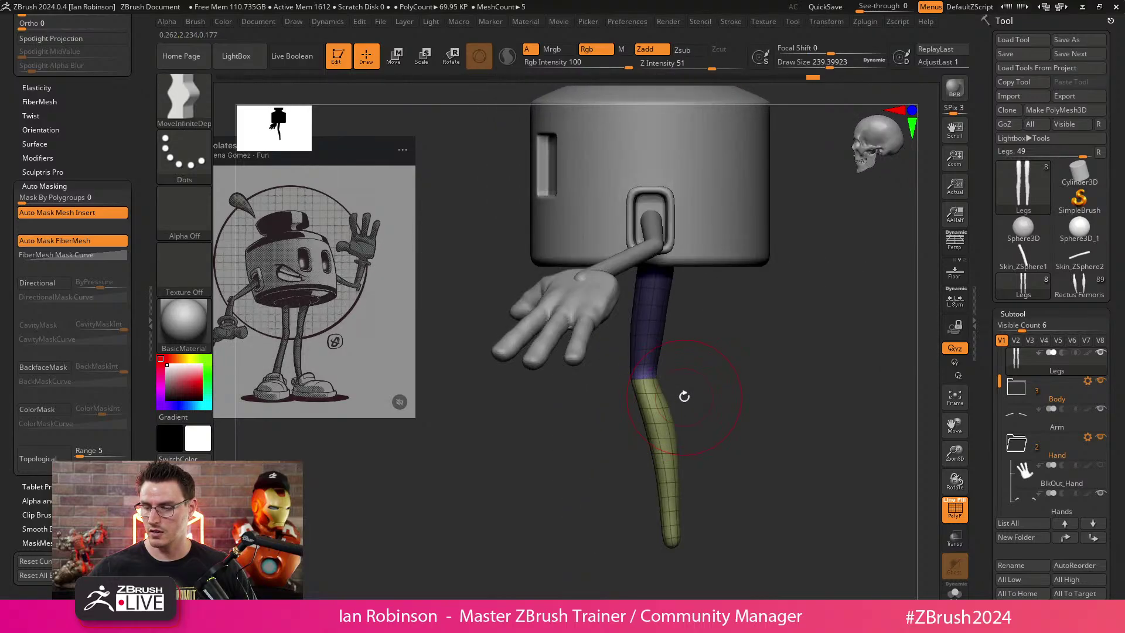
Adjust the leg angle slightly at the knee in side view with the transform gizmo and hide the PolyFrame.
key("w")
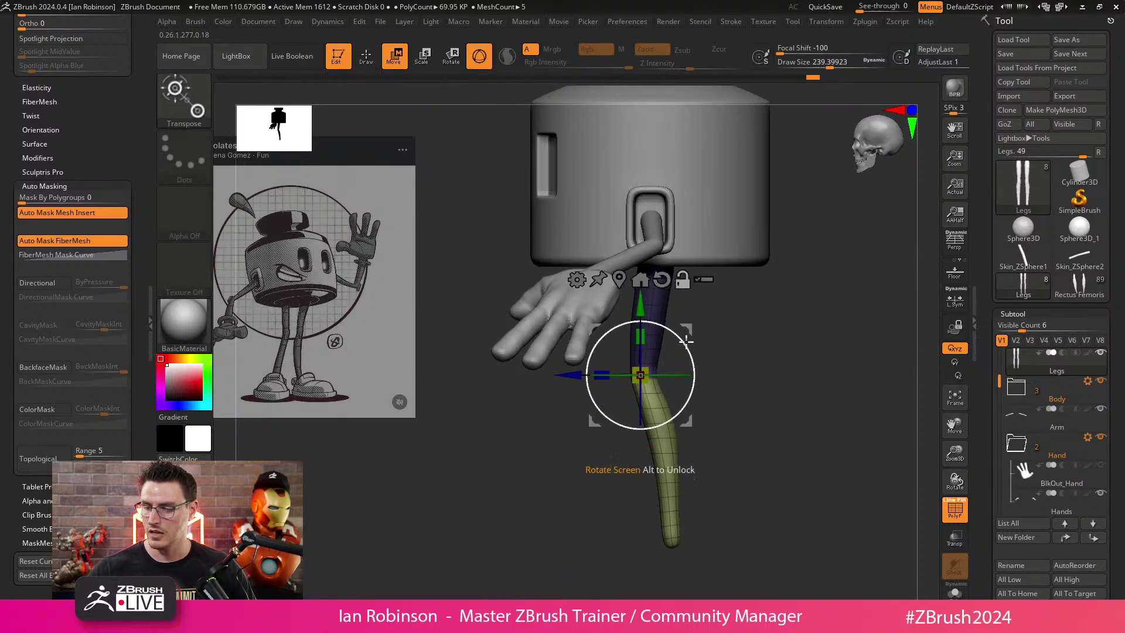
mouse_move(687, 340)
left_mouse_down()
mouse_move(689, 357)
mouse_move(688, 331)
left_mouse_up()
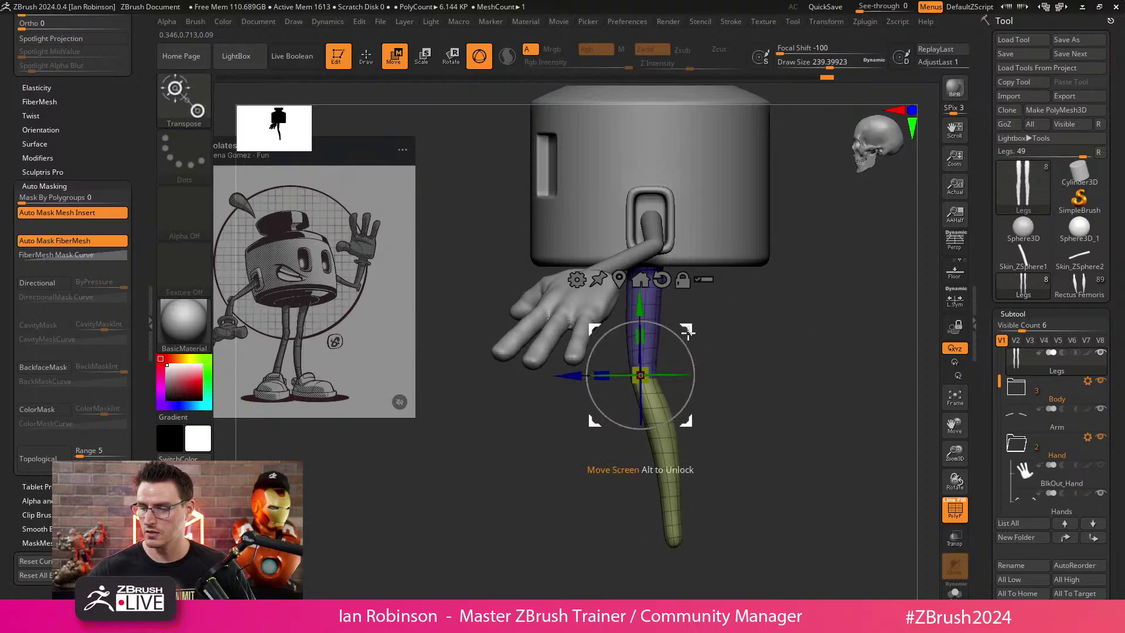
key("q")
mouse_move(572, 371)
left_mouse_down()
mouse_move(819, 334)
mouse_move(797, 380)
mouse_move(743, 424)
mouse_move(723, 410)
left_mouse_up()
key("shift+f")
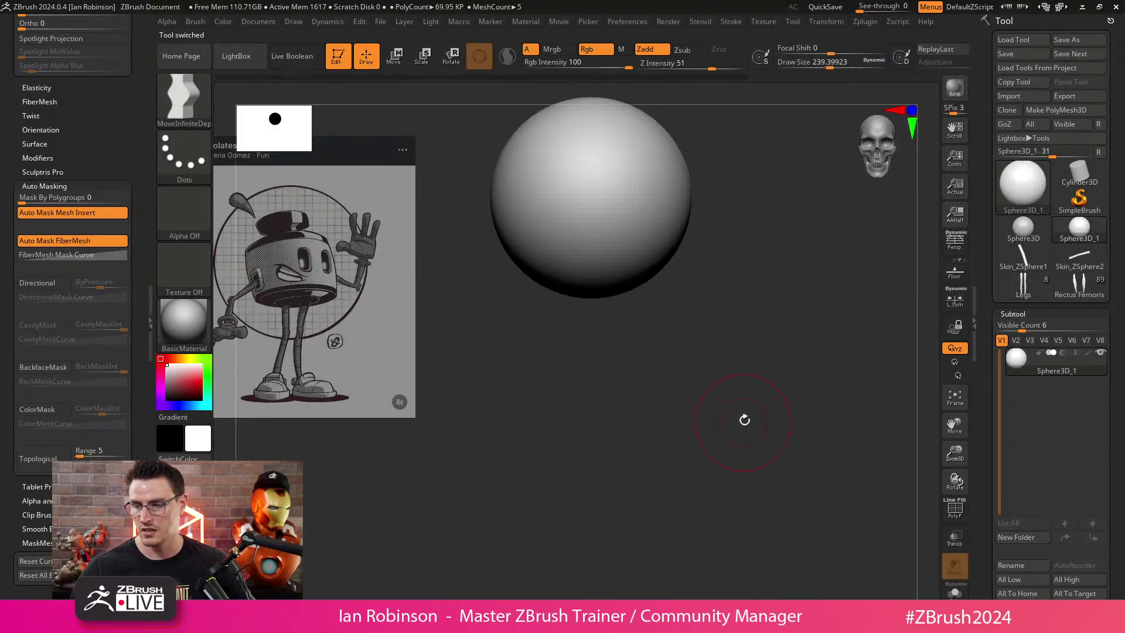
Switch to the Sphere3D_1 tool with PolyFrame on, convert it to a PolyMesh3D and initialize it as a QSphere.
left_click(1023, 284)
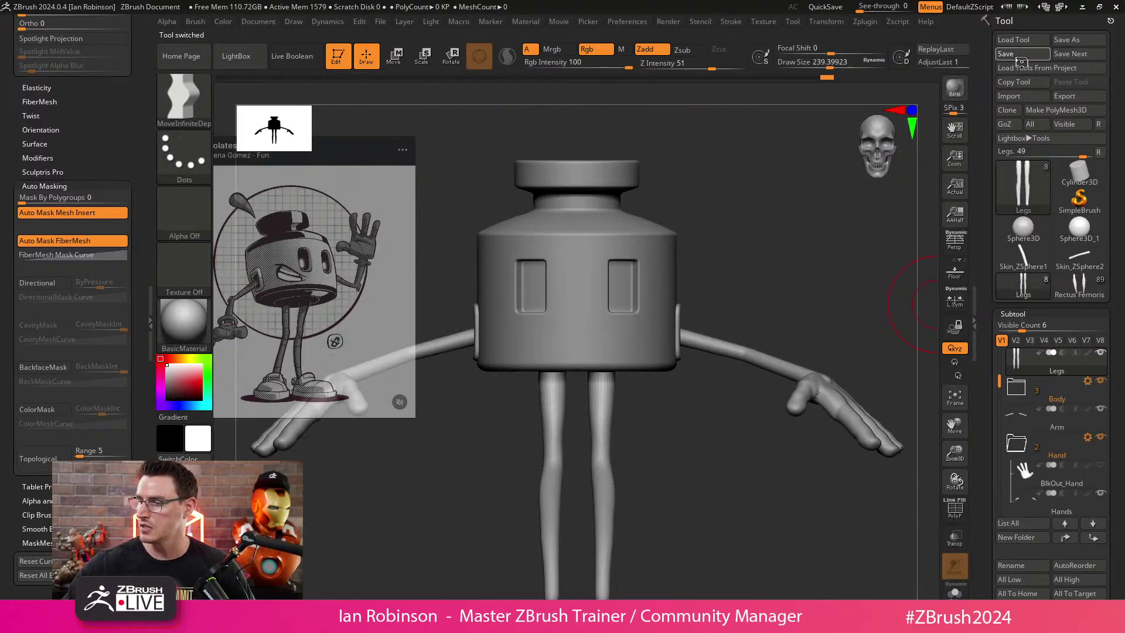
left_click(1079, 229)
key("shift+f")
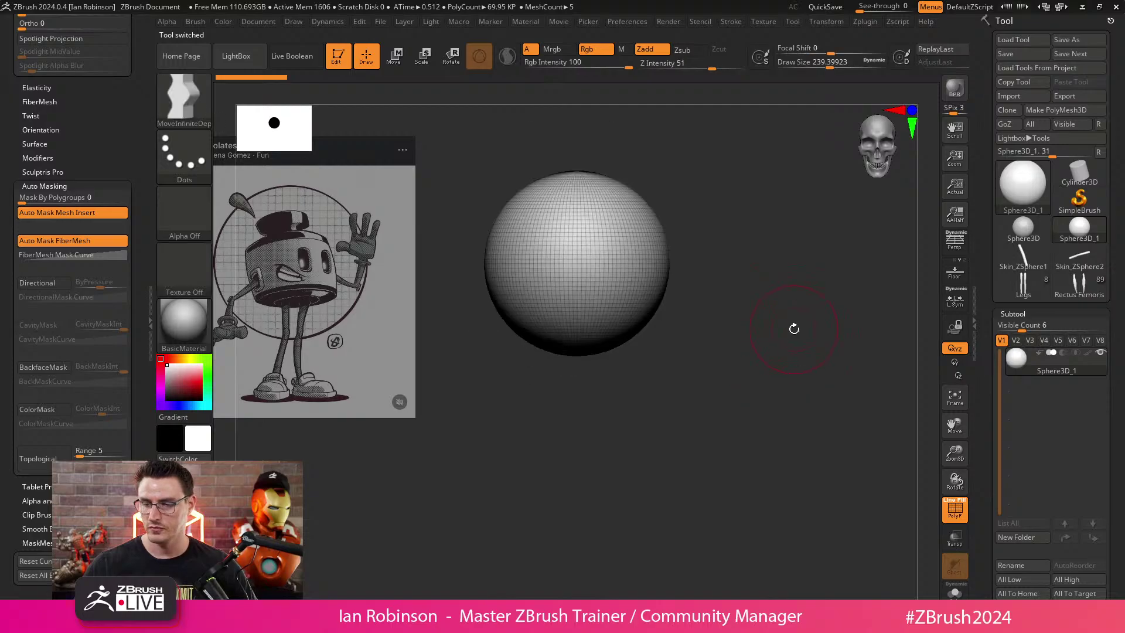
left_click(1055, 110)
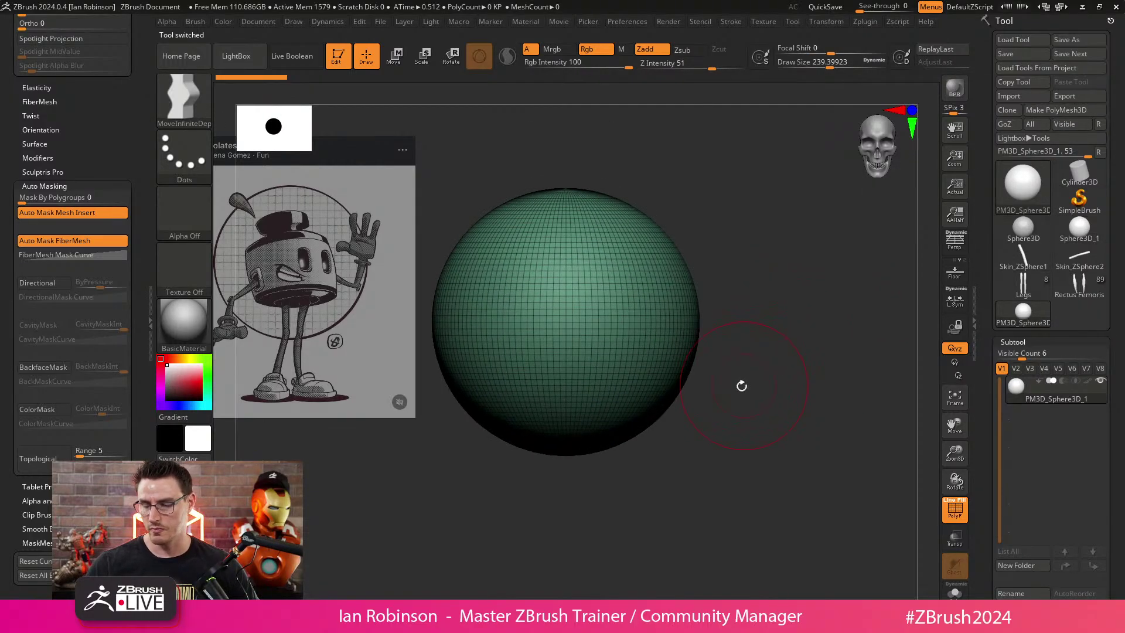
scroll(1116, 176, "down", 10)
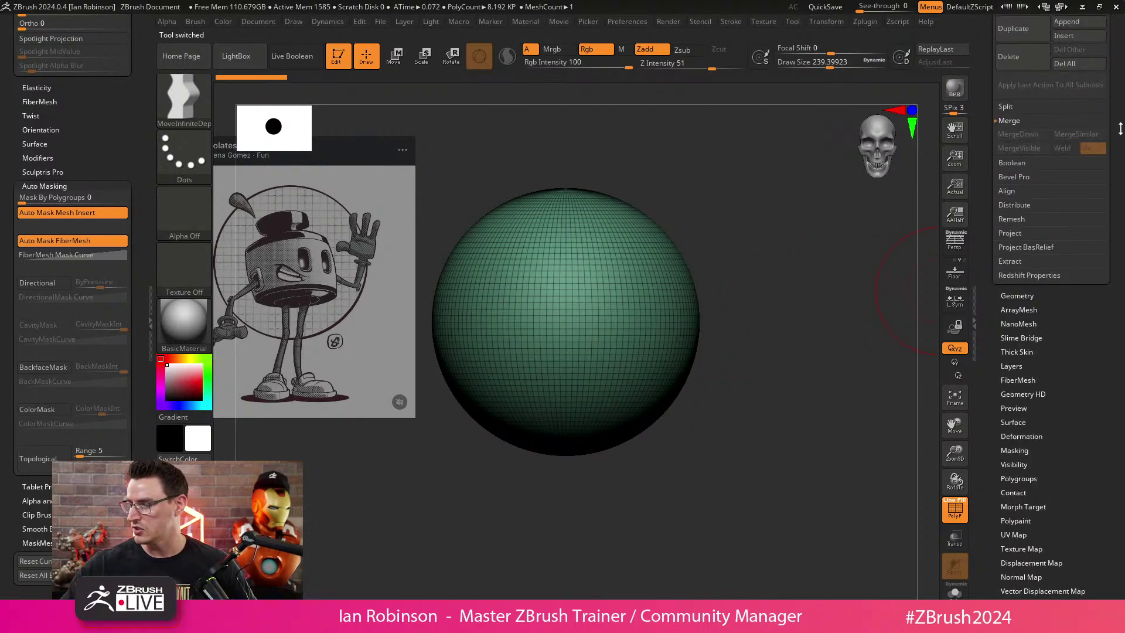
scroll(1120, 128, "down", 5)
left_click(1046, 420)
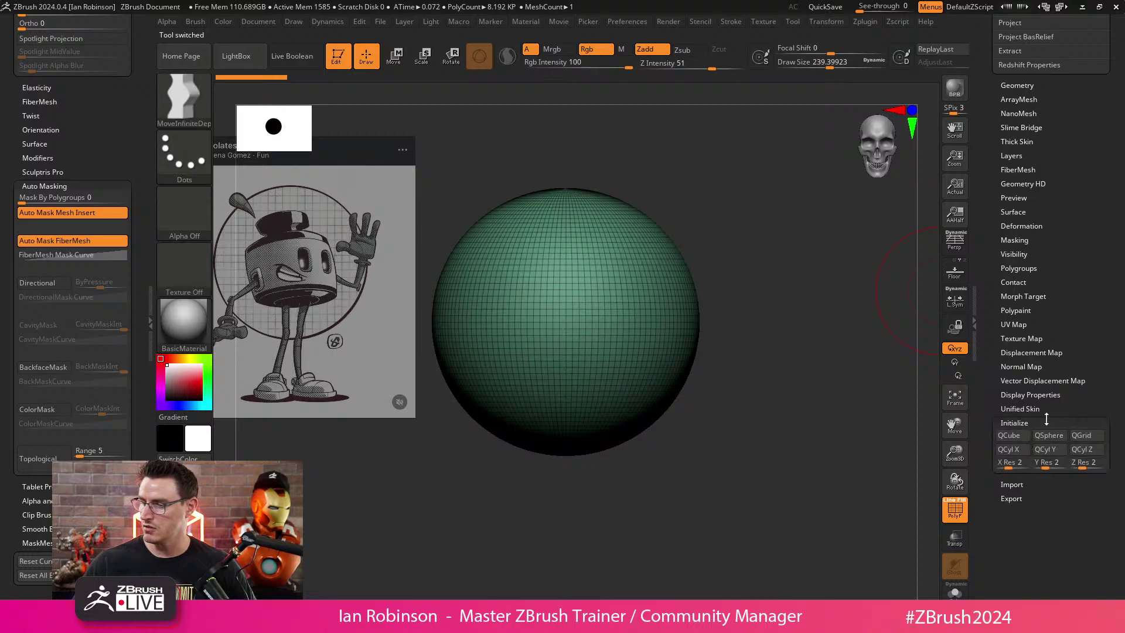
left_click(1048, 435)
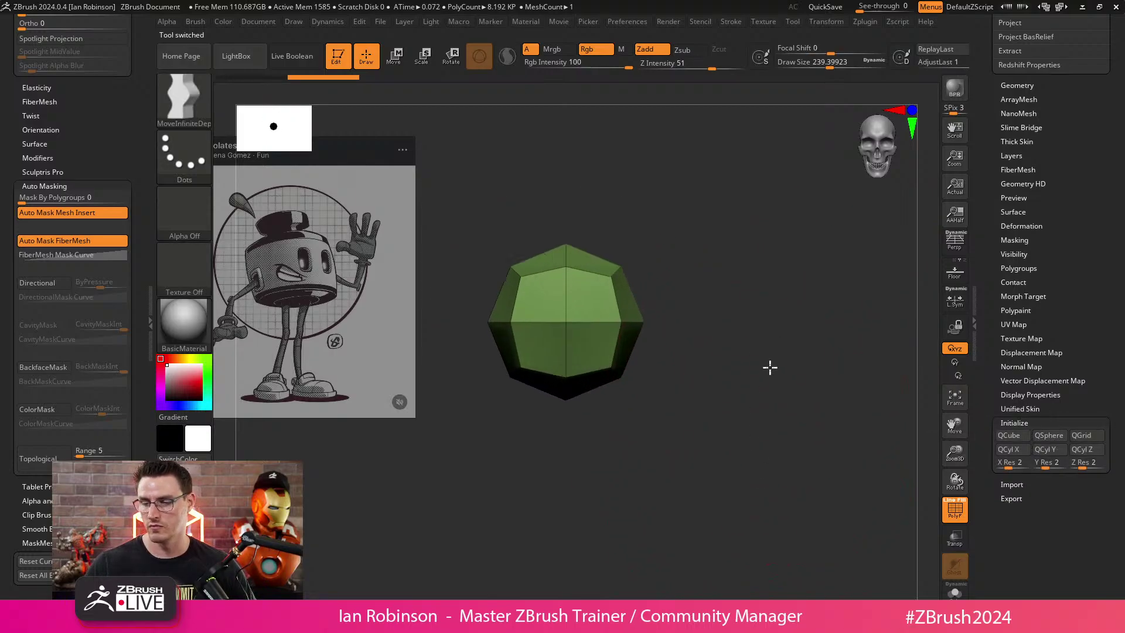
Set the Draw Size to about 71 and turn on Local Symmetry for the QSphere.
key("s")
mouse_move(756, 375)
left_mouse_down()
mouse_move(720, 381)
mouse_move(757, 413)
left_mouse_up()
key("w")
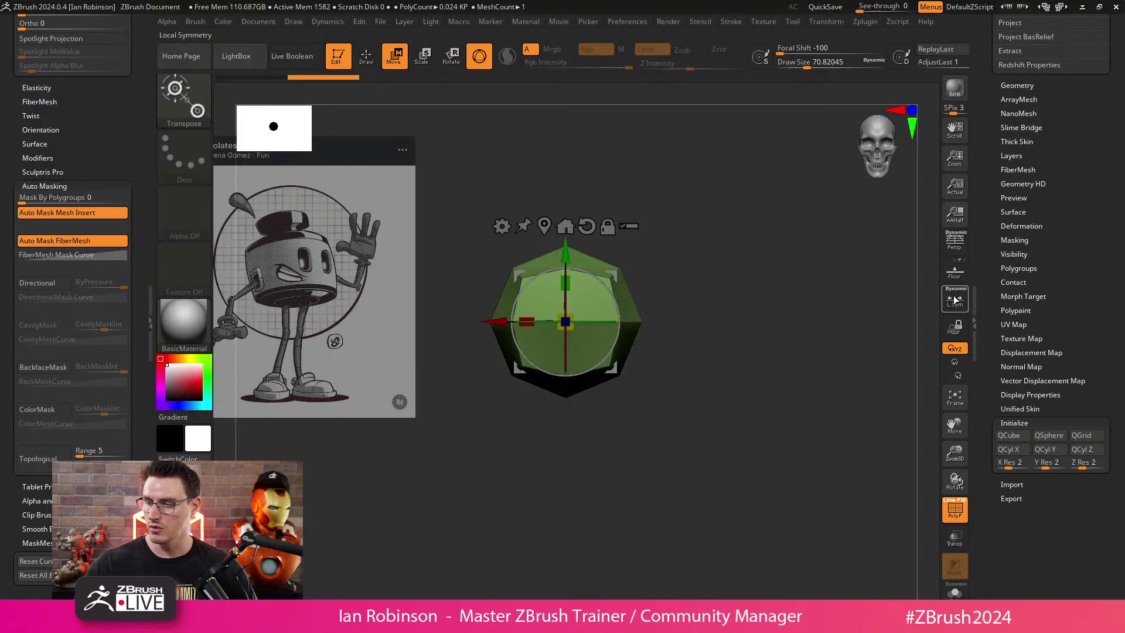
left_click(956, 300)
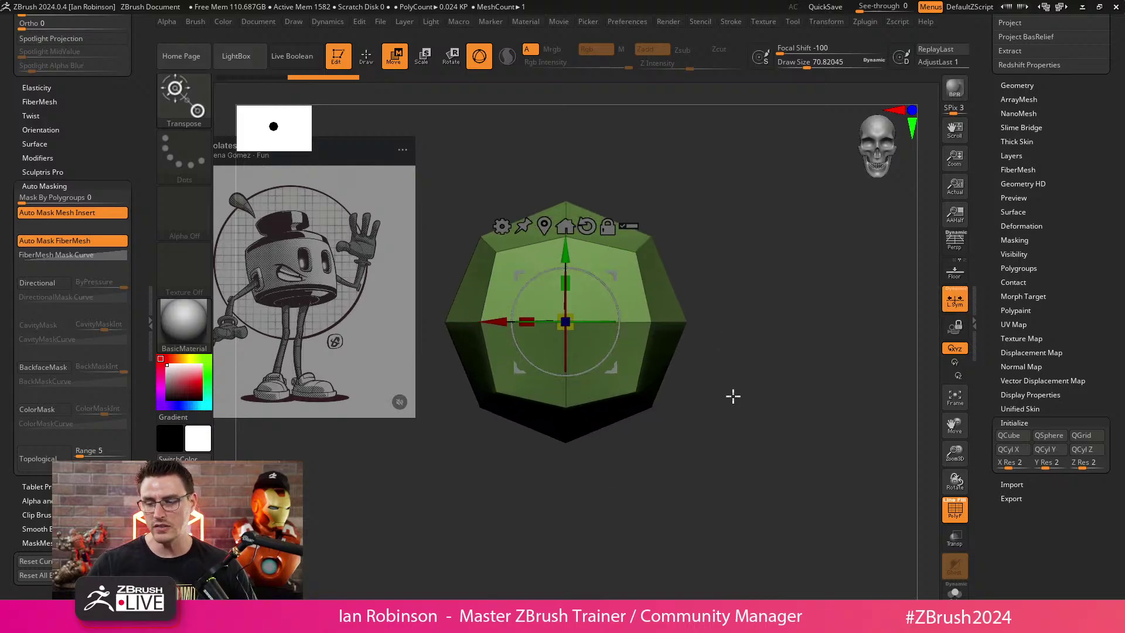
left_click_drag(566, 346, 625, 352)
left_click_drag(501, 332, 483, 335)
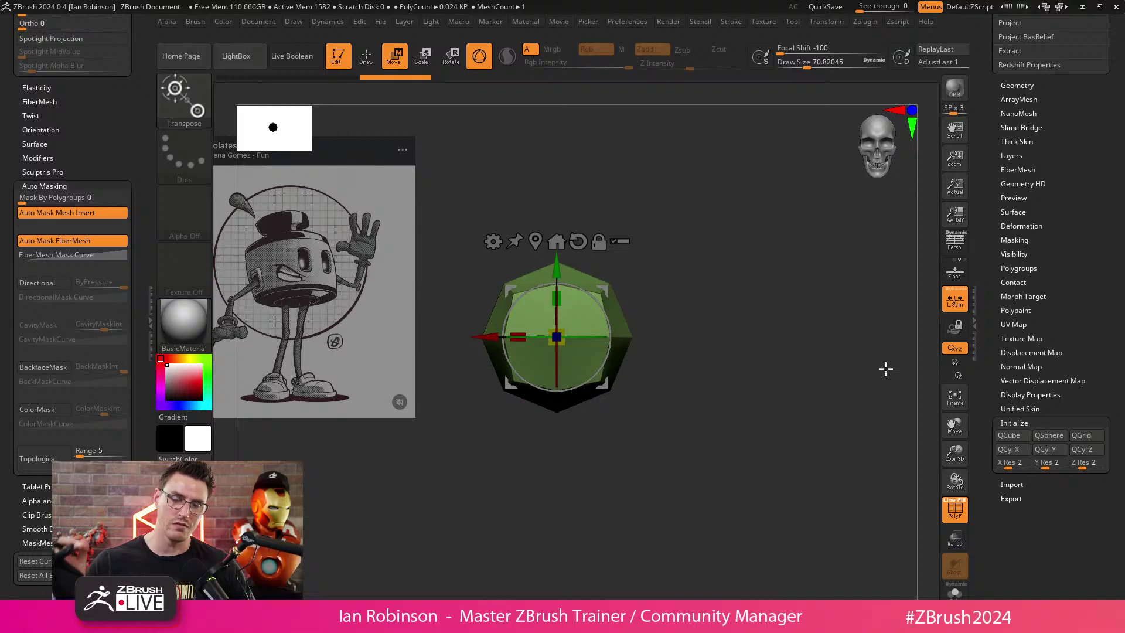
key("ctrl+z")
Duplicate the QSphere subtool and move one copy above and to the side of the other.
left_click_drag(884, 369, 681, 493, "alt")
key("ctrl+shift+d")
left_click_drag(649, 286, 651, 158)
left_click_drag(757, 254, 789, 380, "alt")
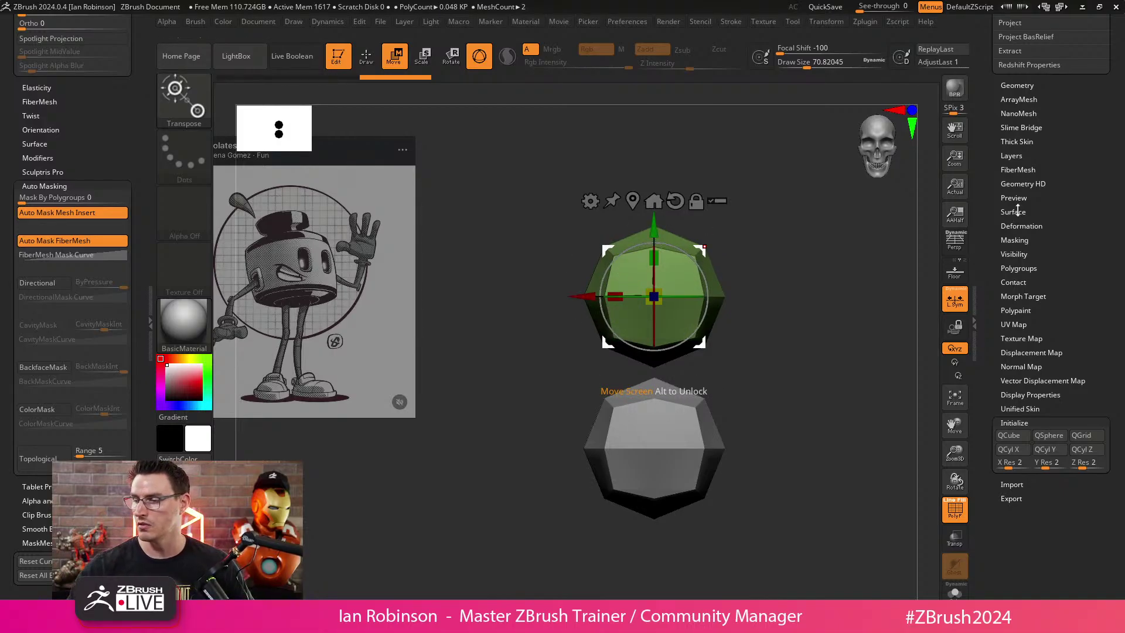
right_click_drag(879, 255, 841, 246, "ctrl")
left_click_drag(623, 301, 456, 316)
Try Mirror And Weld on the offset sphere with Local Symmetry off and undo the mirrored copy.
left_click(1019, 85)
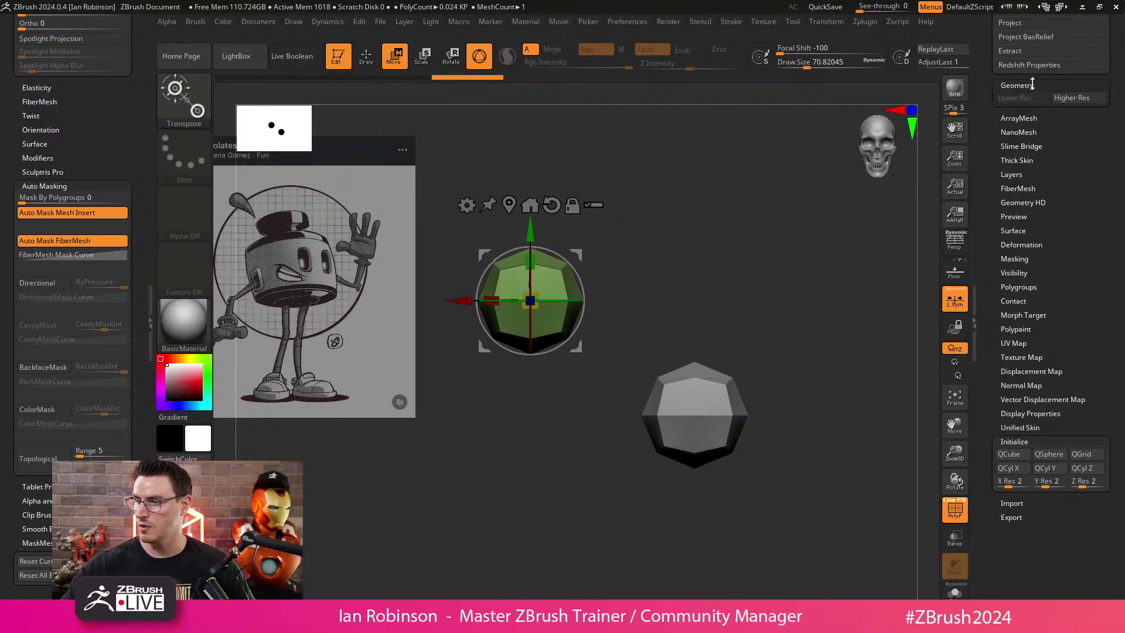
left_click(1008, 393)
key("q")
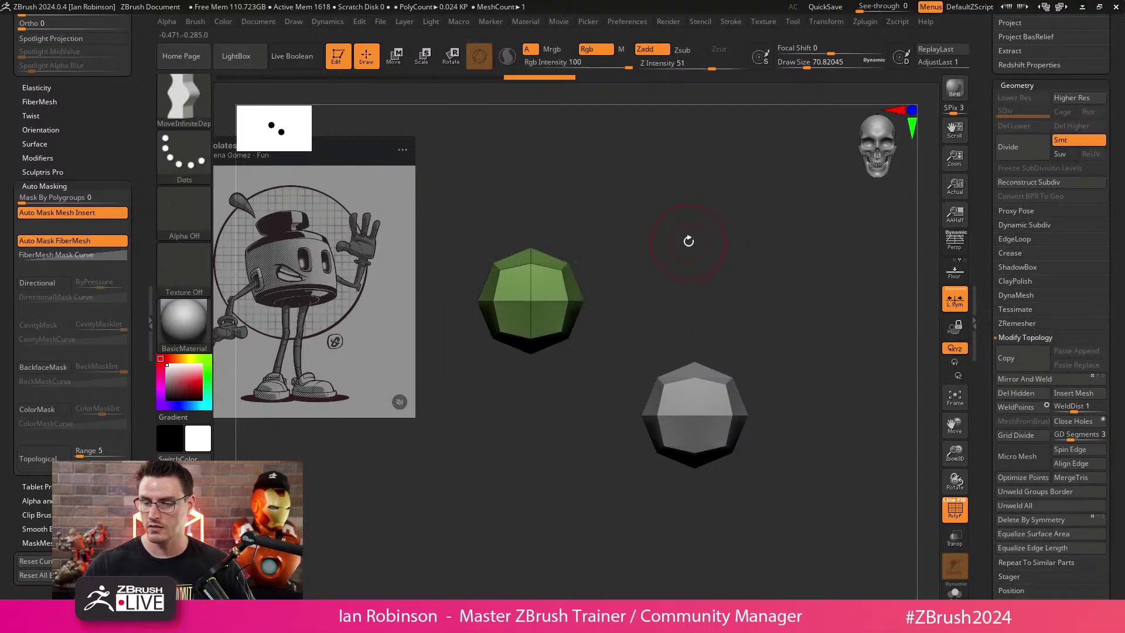
right_click_drag(688, 241, 696, 325, "ctrl")
left_click(1033, 382)
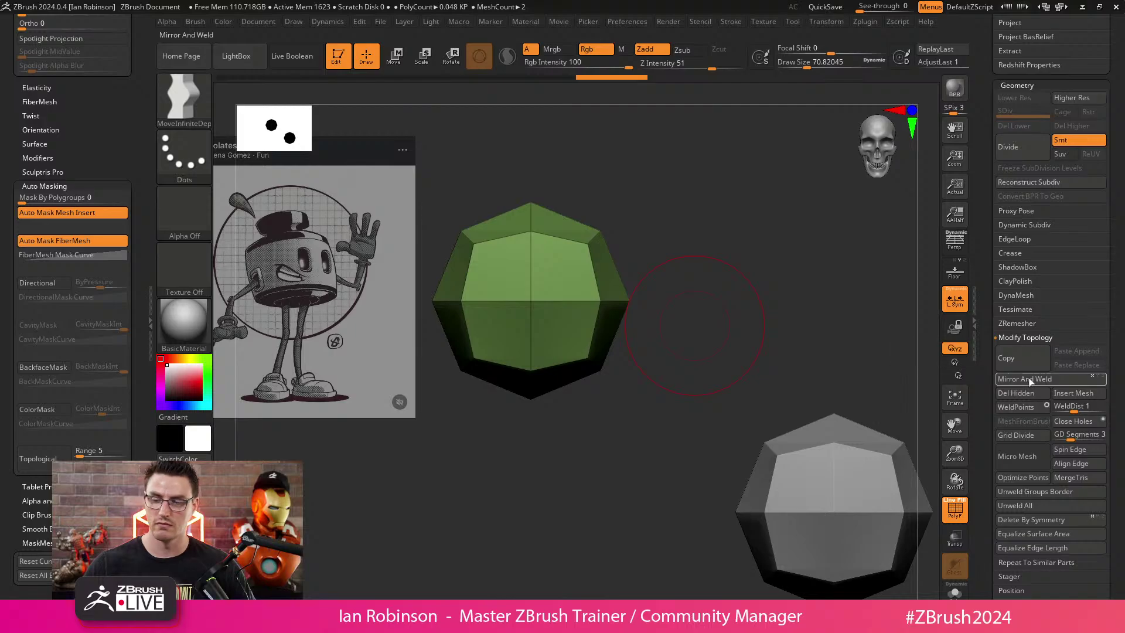
key("w")
right_click_drag(796, 414, 698, 383, "ctrl")
left_click(1036, 380)
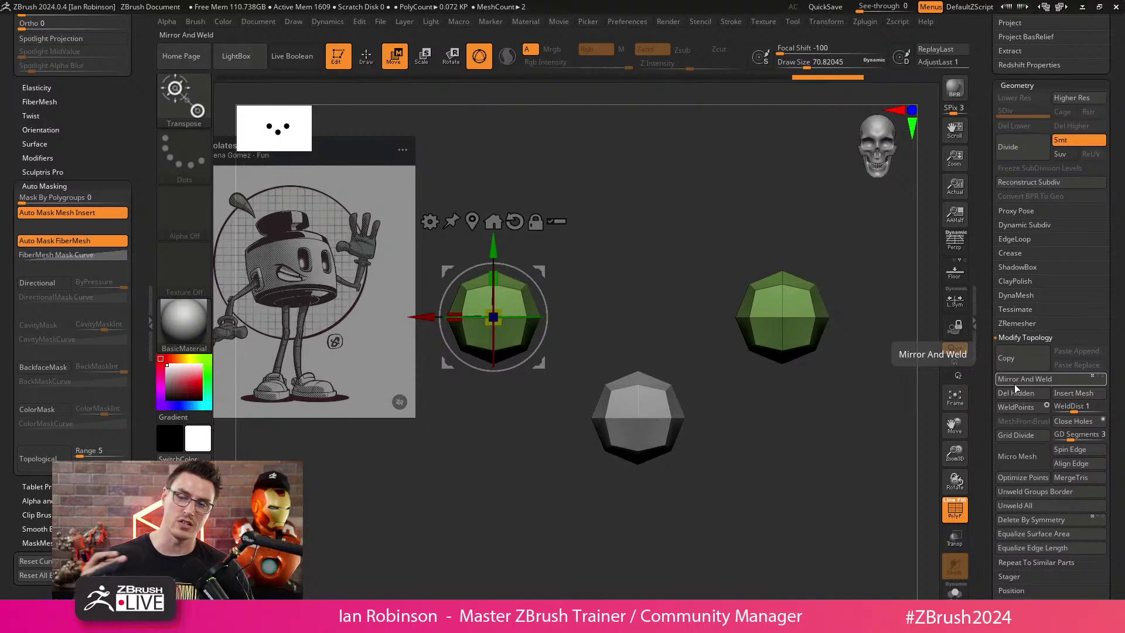
key("ctrl+z")
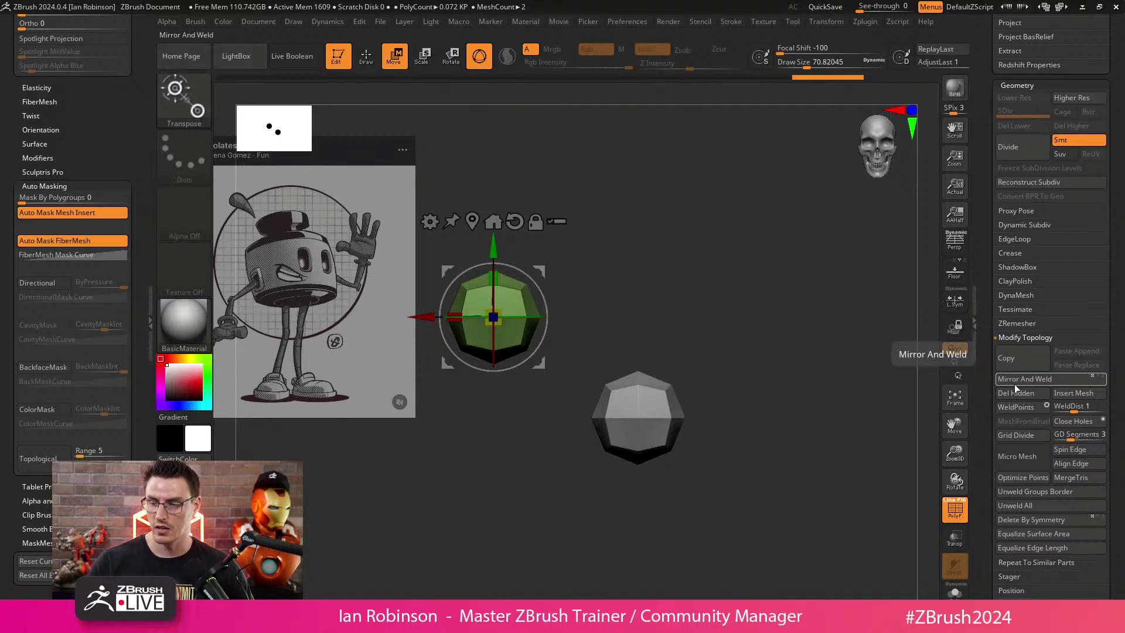
key("ctrl+z")
Turn on Local Symmetry and apply Mirror And Weld to the offset sphere.
right_click_drag(667, 334, 730, 357, "ctrl")
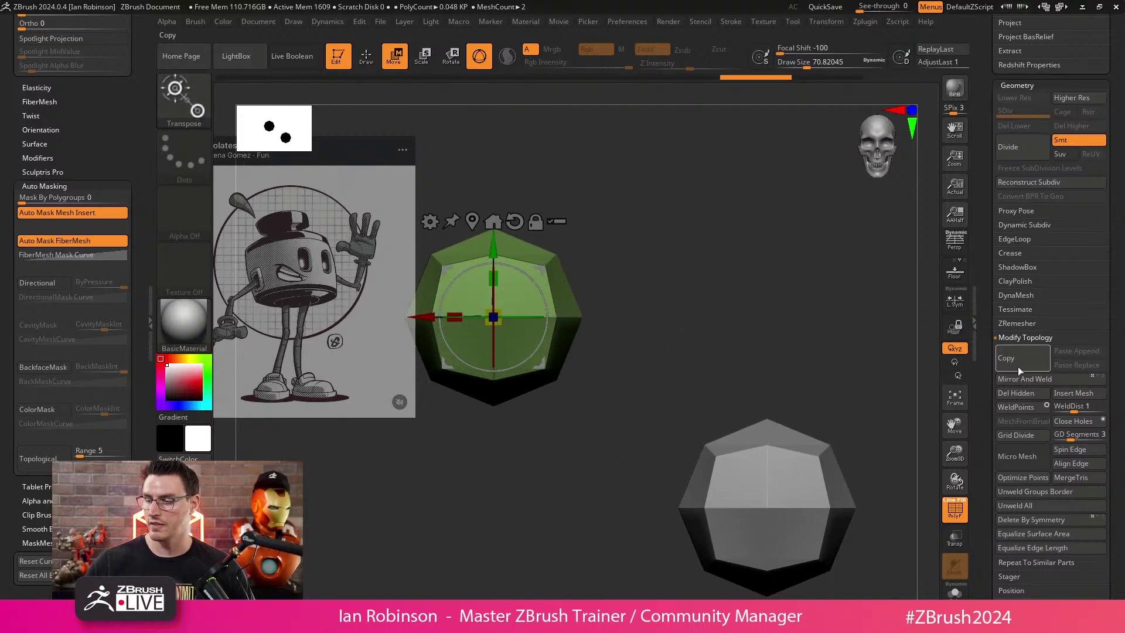
left_click(955, 300)
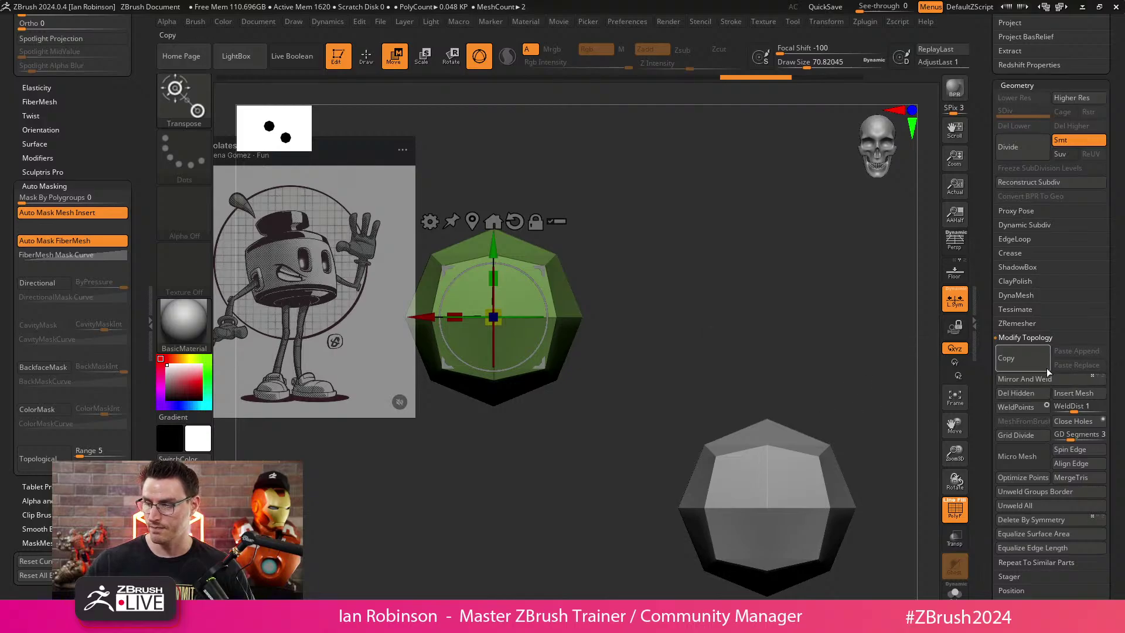
left_click(1032, 380)
Stretch the offset sphere along X and flatten one end with a vertical ClipCurve cut.
left_click_drag(774, 363, 757, 328, "alt")
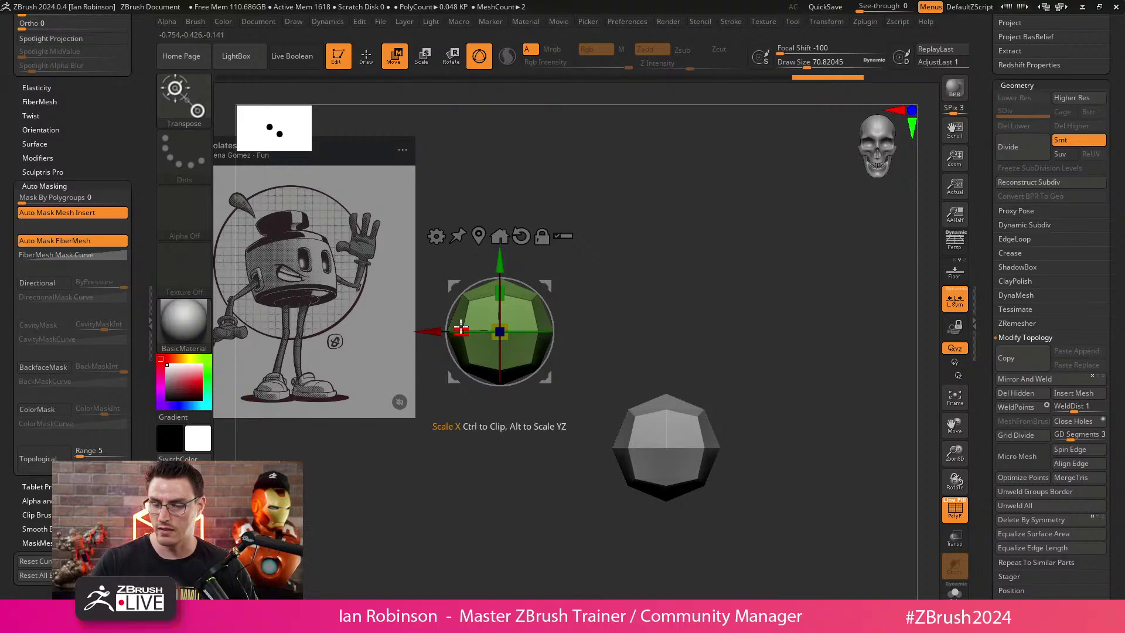
left_click_drag(461, 330, 457, 359)
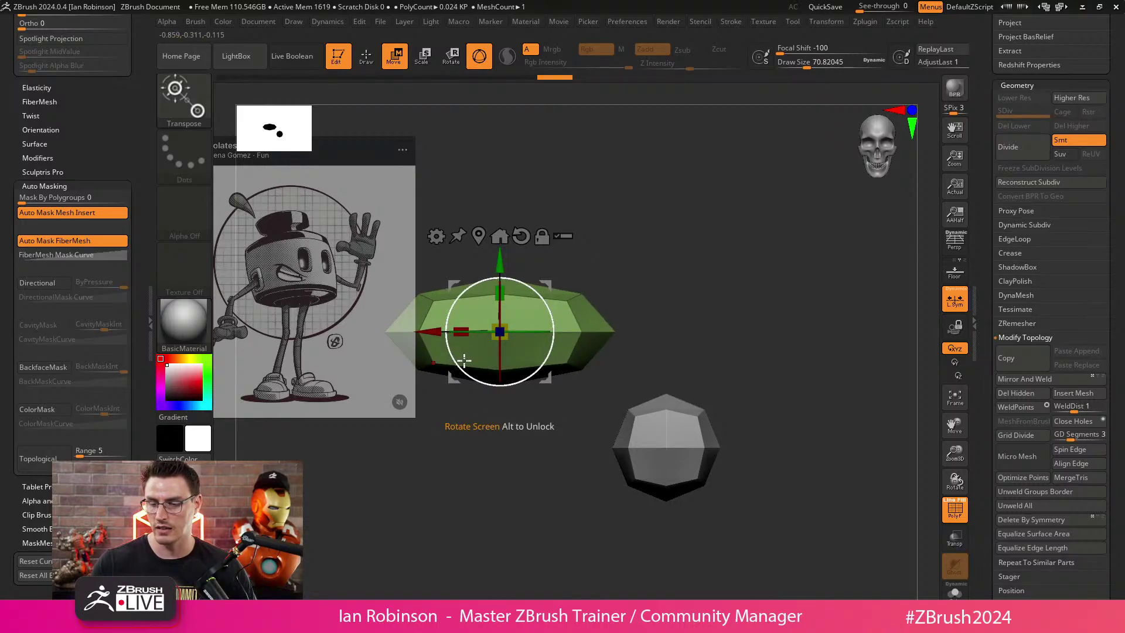
key("q")
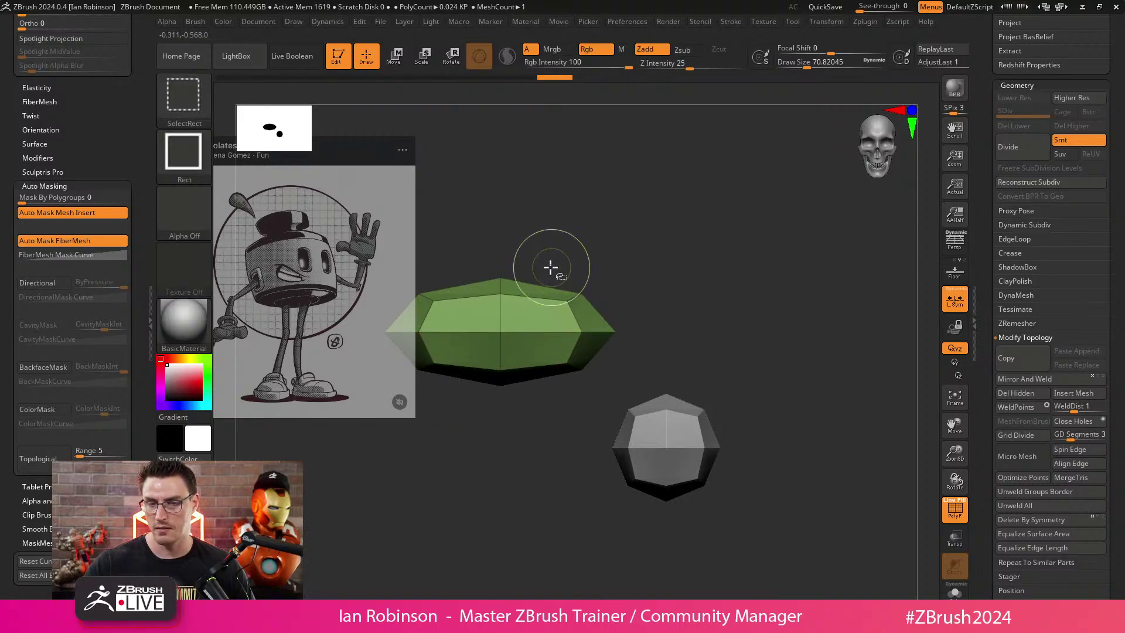
key("ctrl+shift+b")
left_click(364, 164, "ctrl+shift")
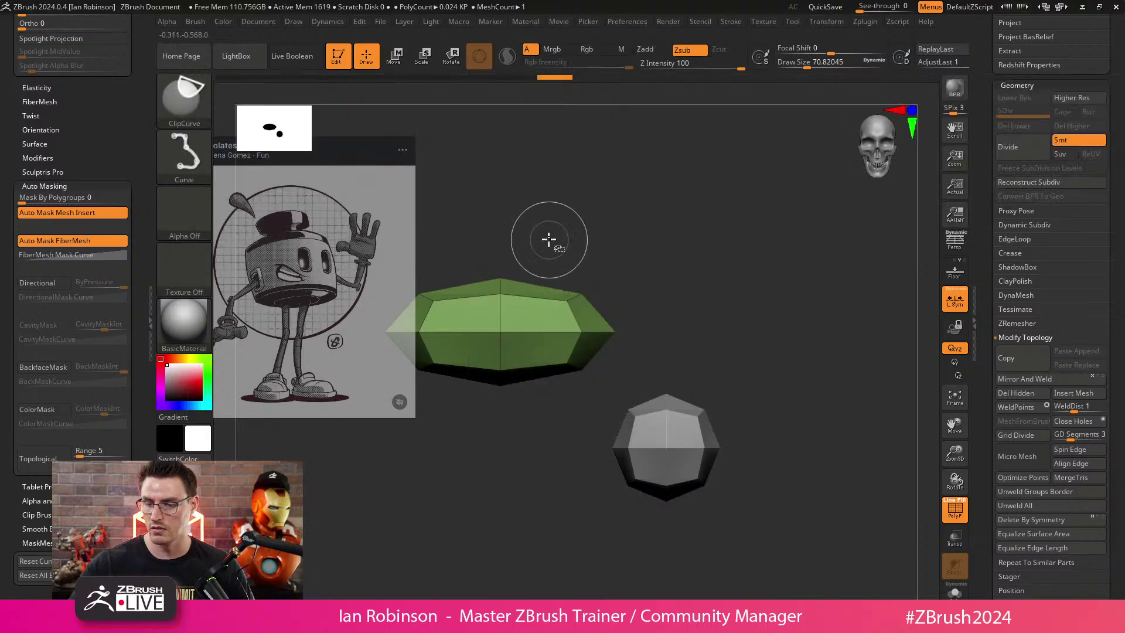
left_click_drag(549, 240, 549, 507, "ctrl+shift")
key("w")
left_click_drag(690, 279, 706, 328, "alt")
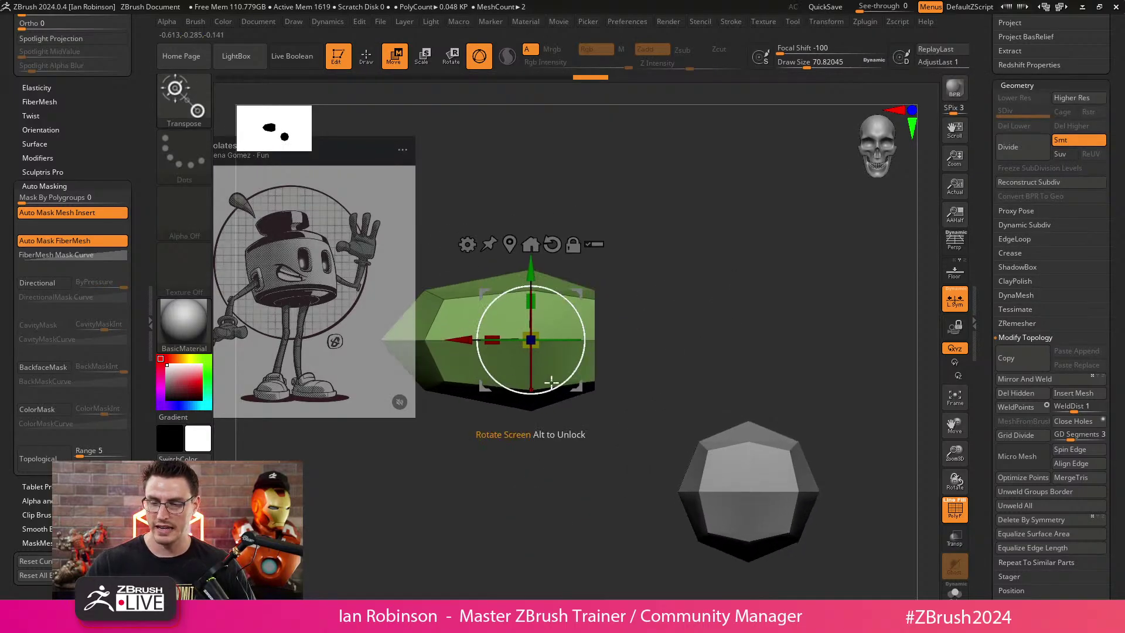
Apply Mirror And Weld with Local Symmetry on to the flattened sphere.
left_click(1045, 380)
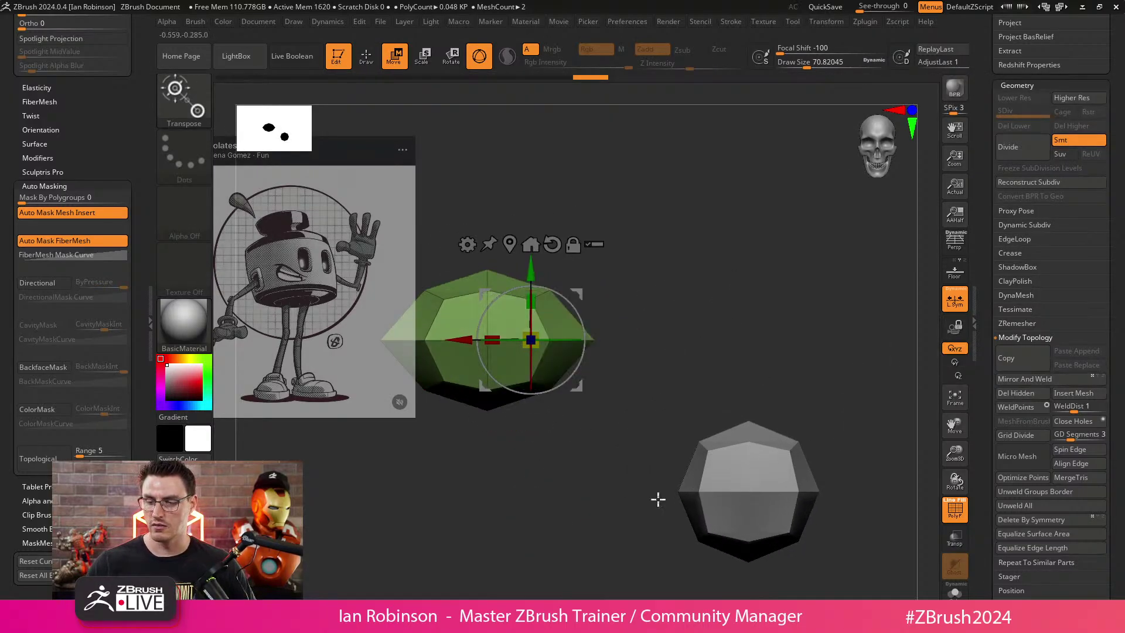
left_click_drag(686, 330, 773, 325, "alt")
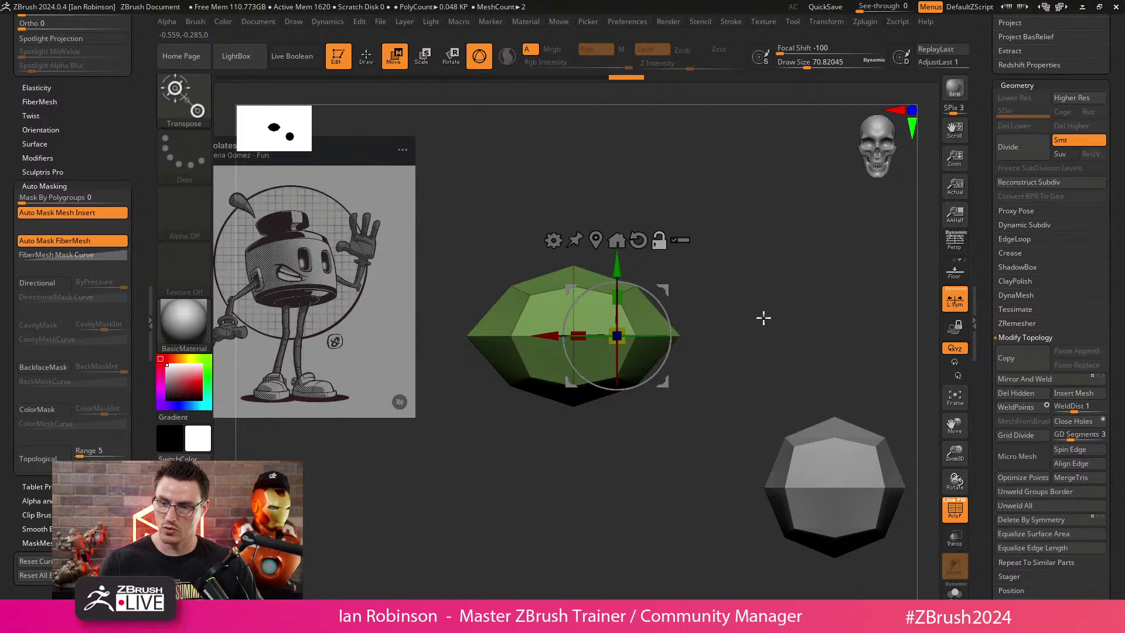
left_click_drag(800, 242, 804, 326, "alt")
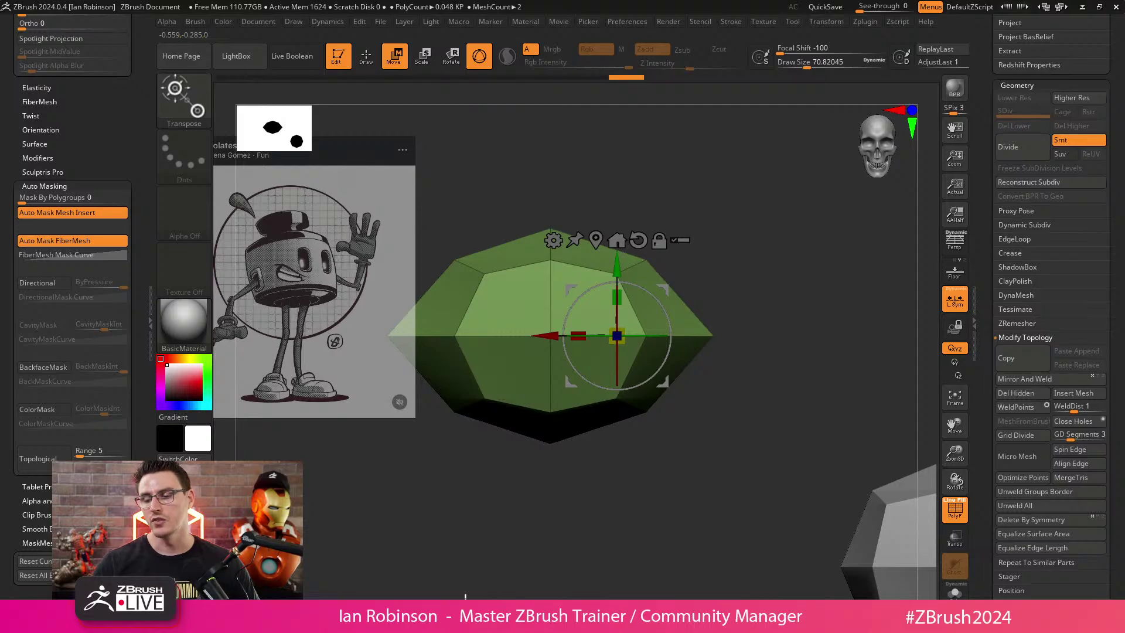
Centre the gizmo on the stretched sphere and shift its pivot along X toward one end.
left_click(617, 240)
left_click_drag(674, 479, 718, 401, "alt")
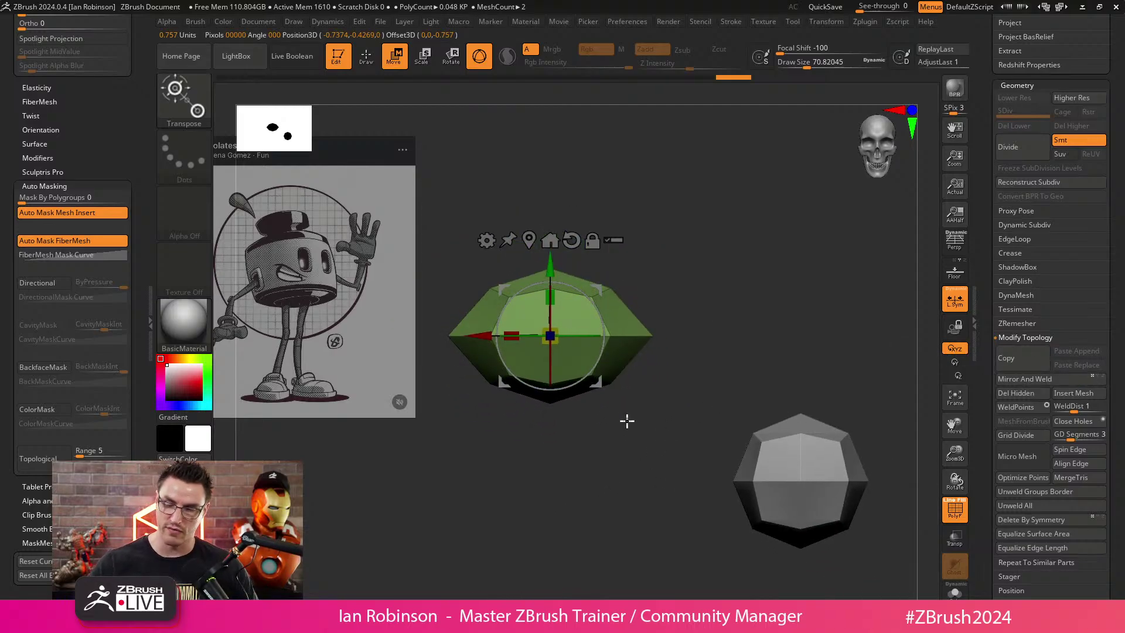
left_click_drag(481, 335, 525, 335)
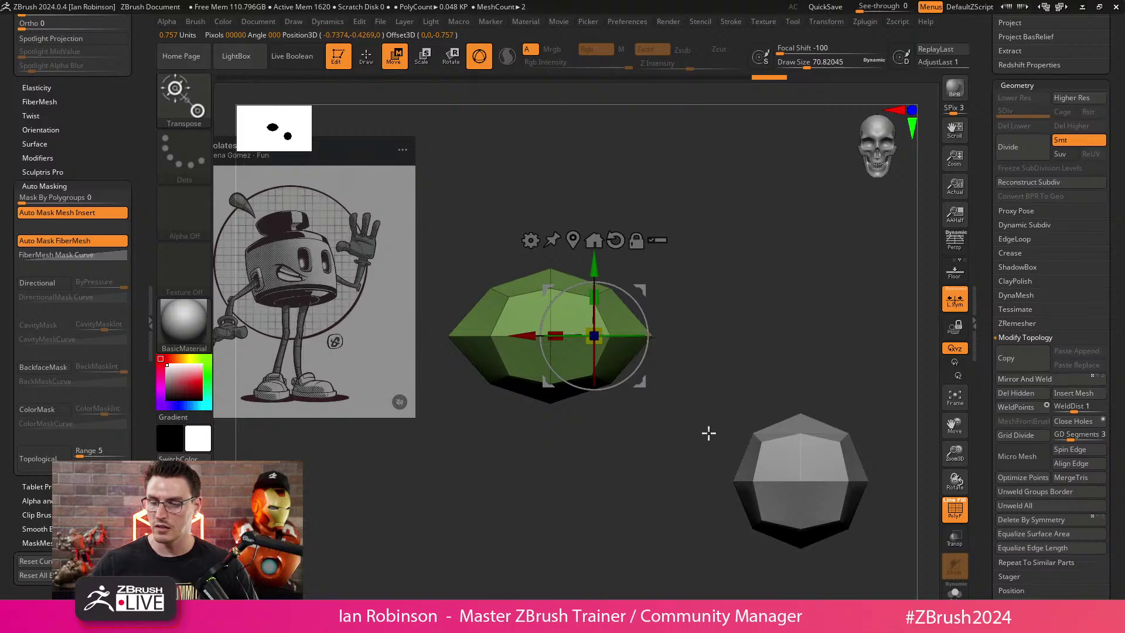
key("q")
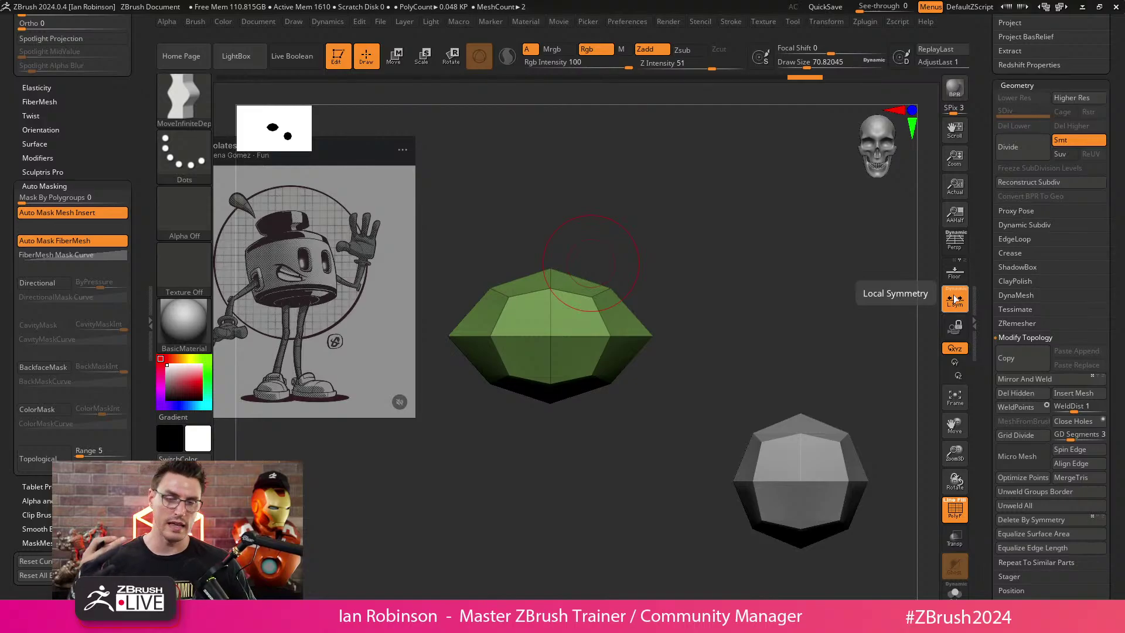
Magnify the Local Symmetry control to examine its Dynamic option.
right_click_drag(685, 346, 658, 256, "ctrl")
right_click_drag(785, 365, 771, 452, "alt")
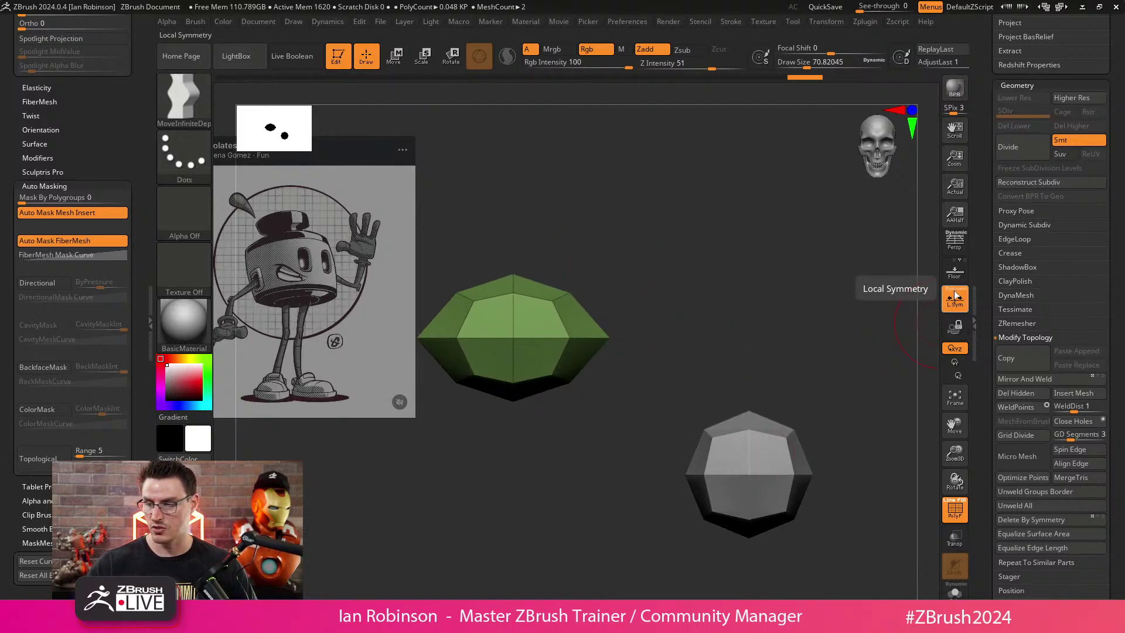
key("shift+F12")
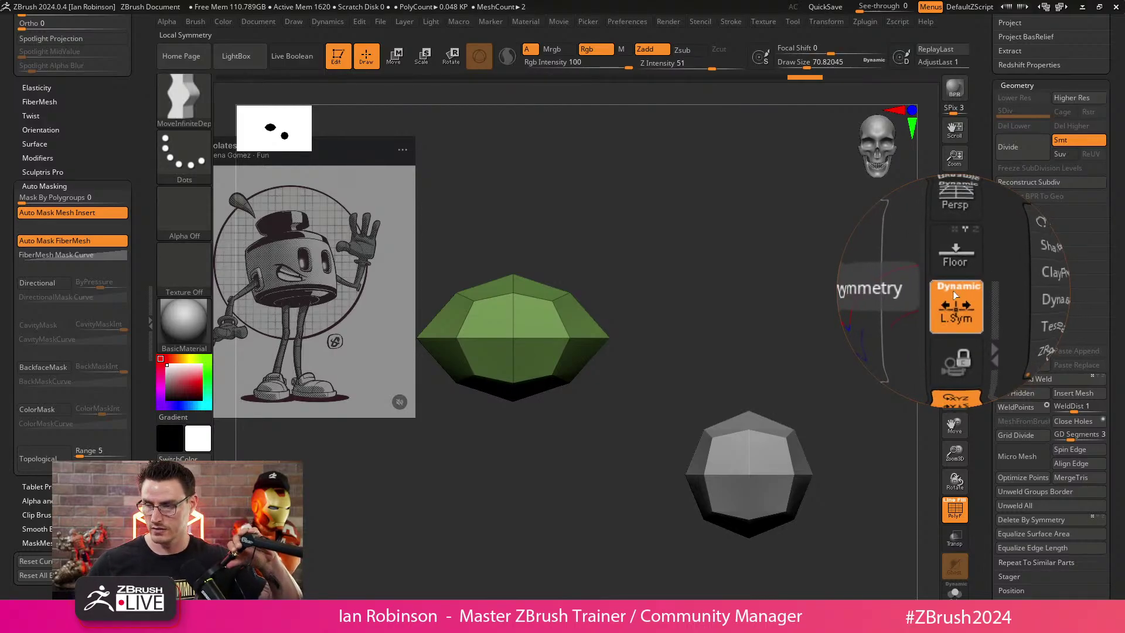
key("w")
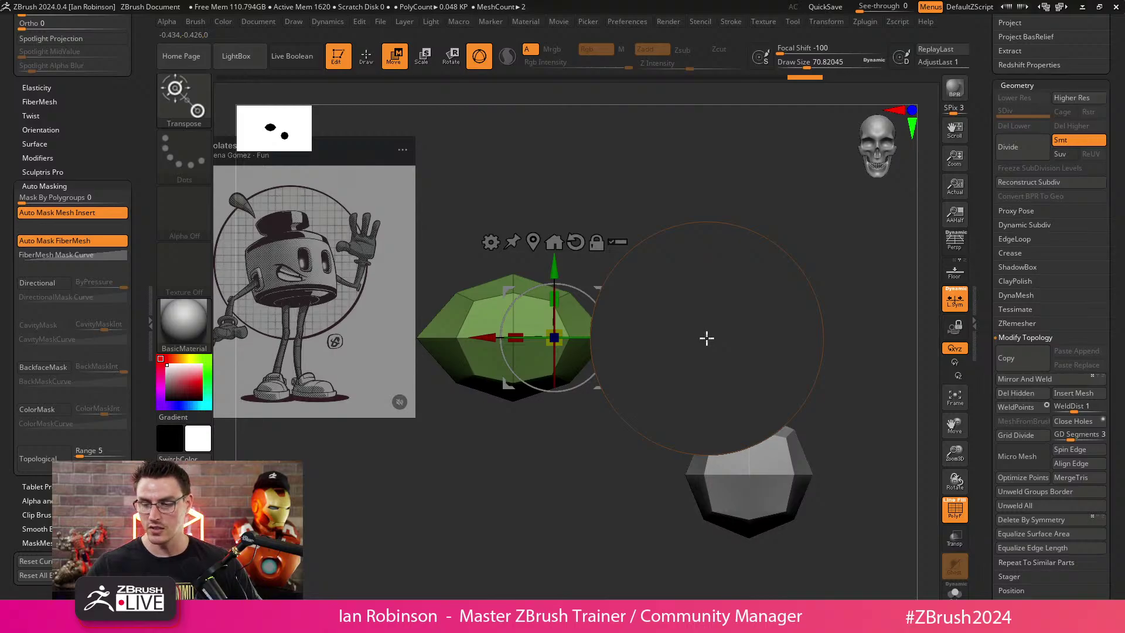
Recentre the gizmo on the stretched sphere and apply Mirror And Weld across that central pivot.
left_click_drag(627, 289, 745, 326, "alt")
left_click(587, 243)
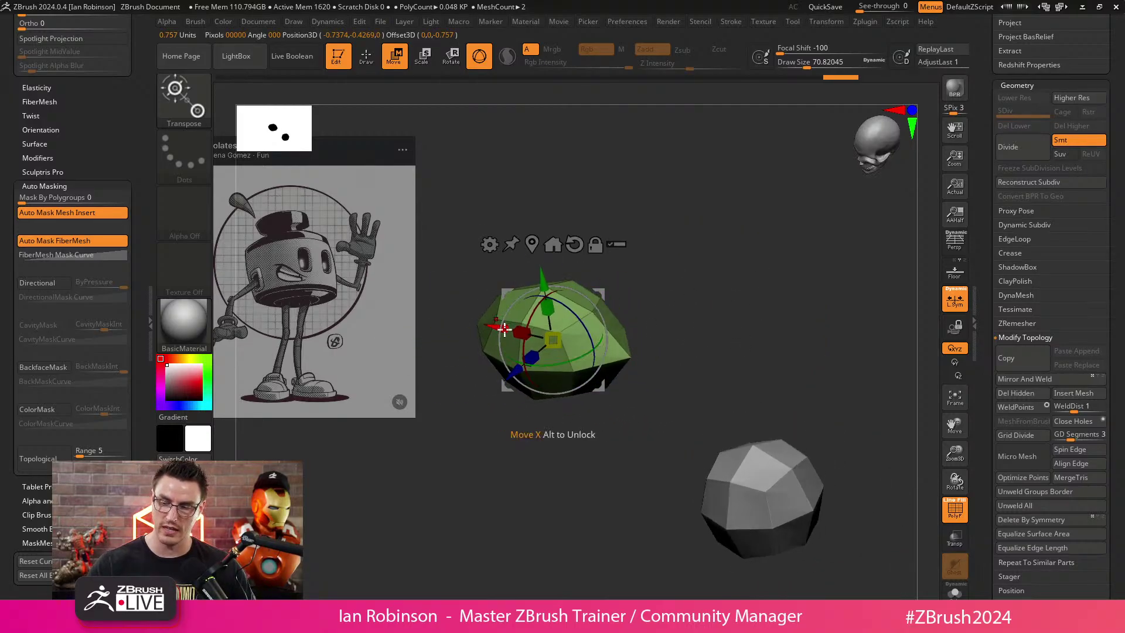
left_click_drag(729, 288, 753, 288, "shift")
key("q")
left_click(1029, 379)
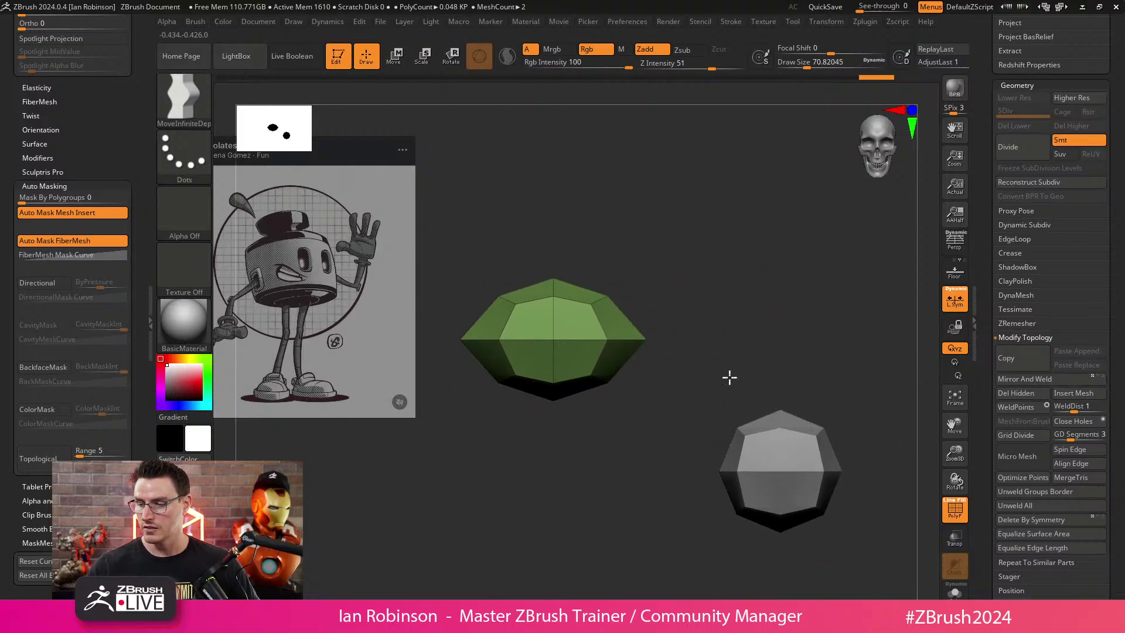
left_click_drag(729, 377, 708, 367, "alt")
left_click_drag(591, 347, 590, 402, "alt")
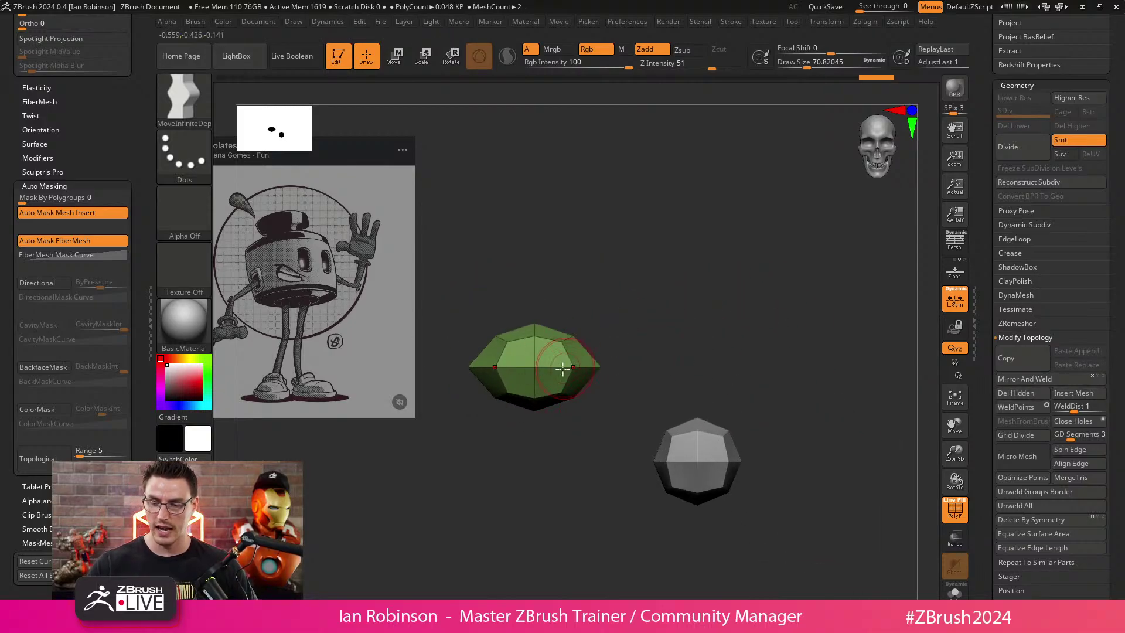
key("w")
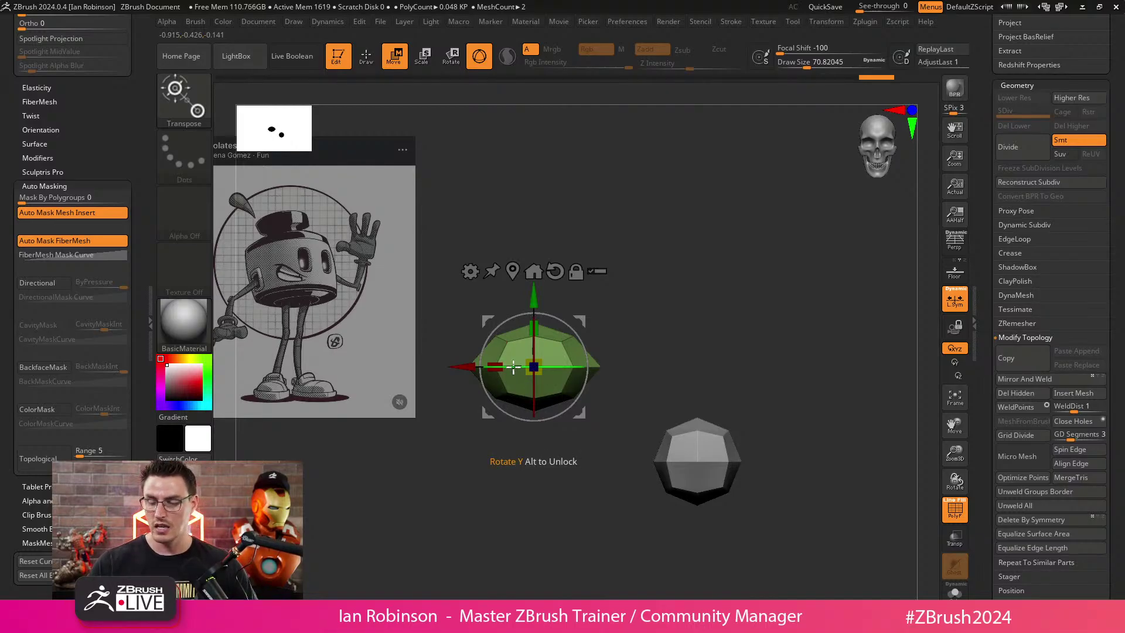
left_click_drag(805, 425, 802, 388, "alt")
left_click(1024, 380)
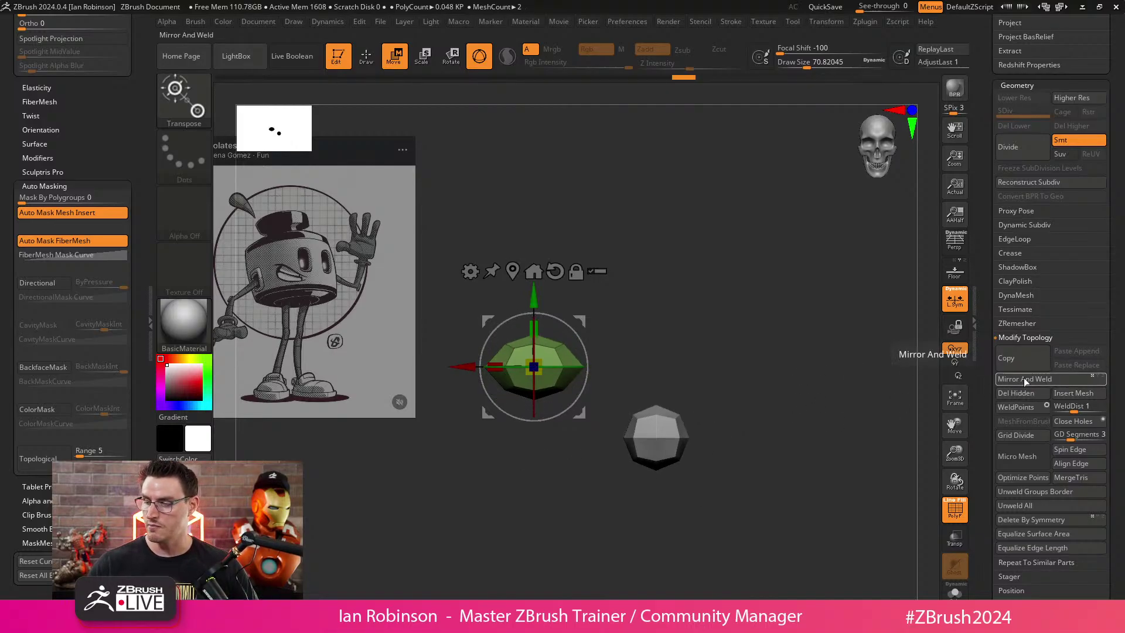
Offset the gizmo pivot about 0.13 along X, try Mirror And Weld across it, and undo the mirrored result.
left_click_drag(683, 307, 667, 388, "alt")
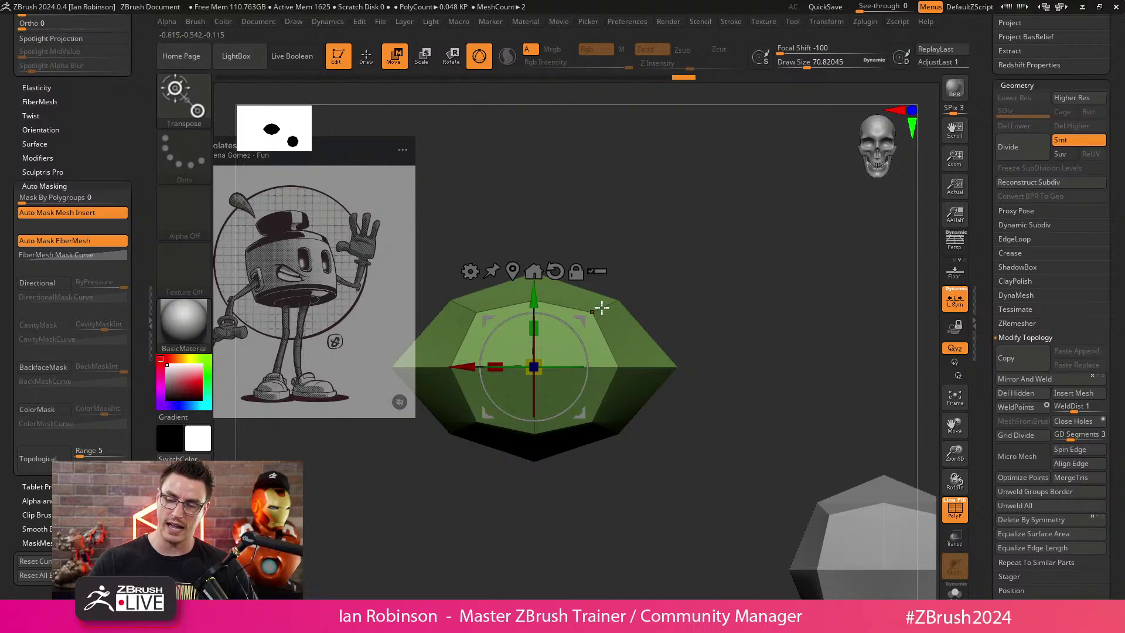
left_click_drag(479, 367, 542, 367)
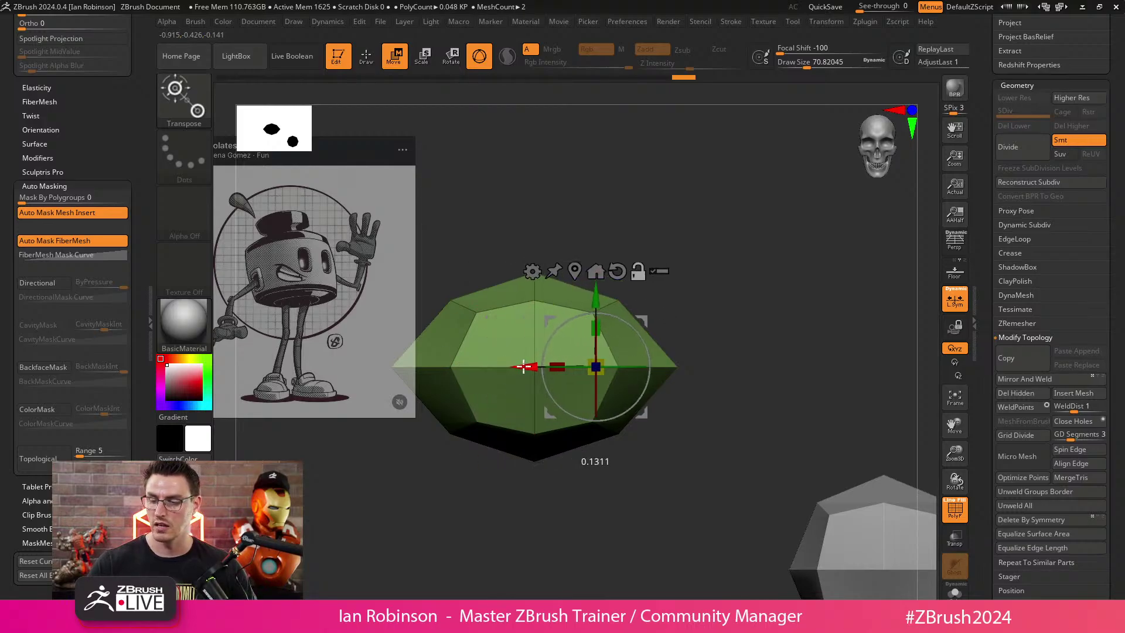
left_click(1024, 379)
left_click_drag(744, 472, 616, 499, "alt")
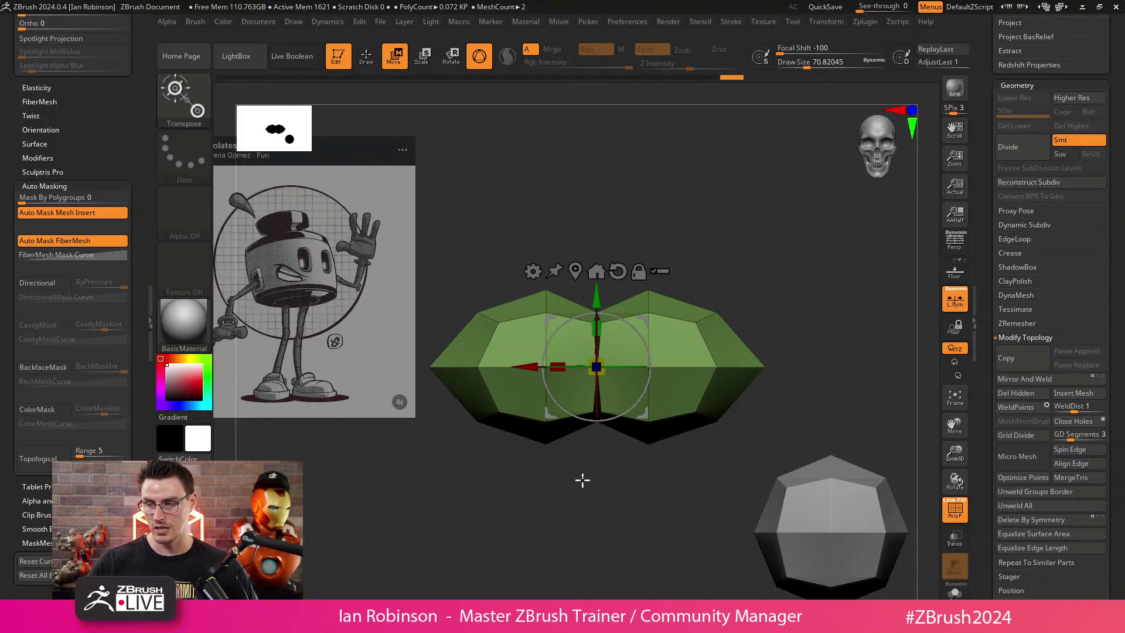
left_click_drag(582, 480, 624, 534, "alt")
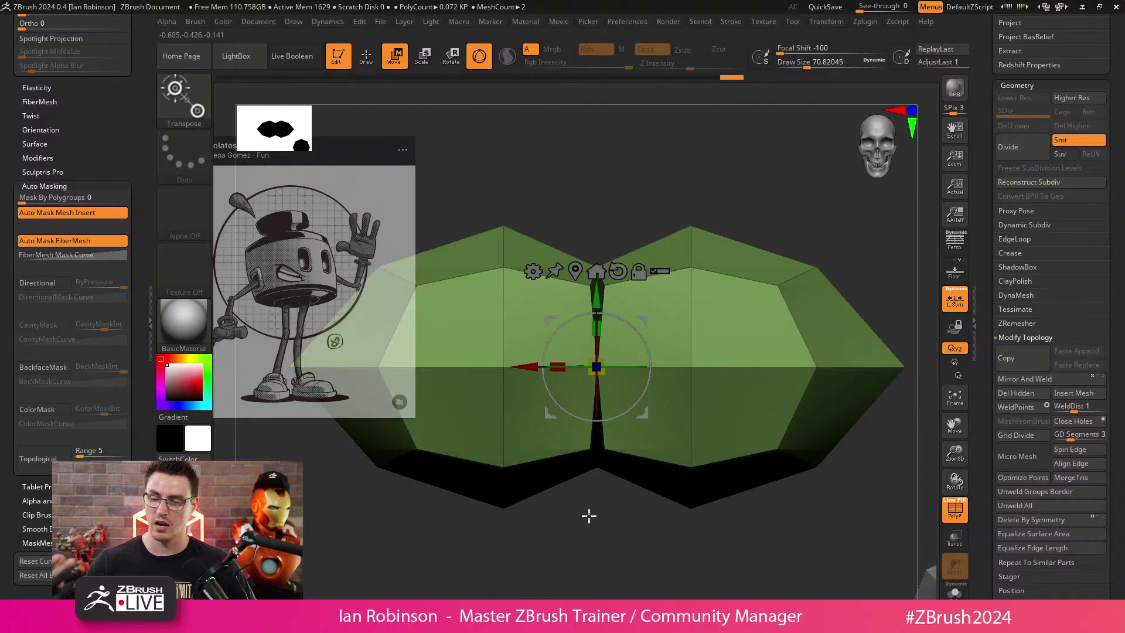
key("ctrl+z")
key("ctrl+z")
Move the pivot about 0.03 back toward the sphere's centre, test Mirror And Weld across it, and undo the mirror.
left_click_drag(527, 368, 514, 368)
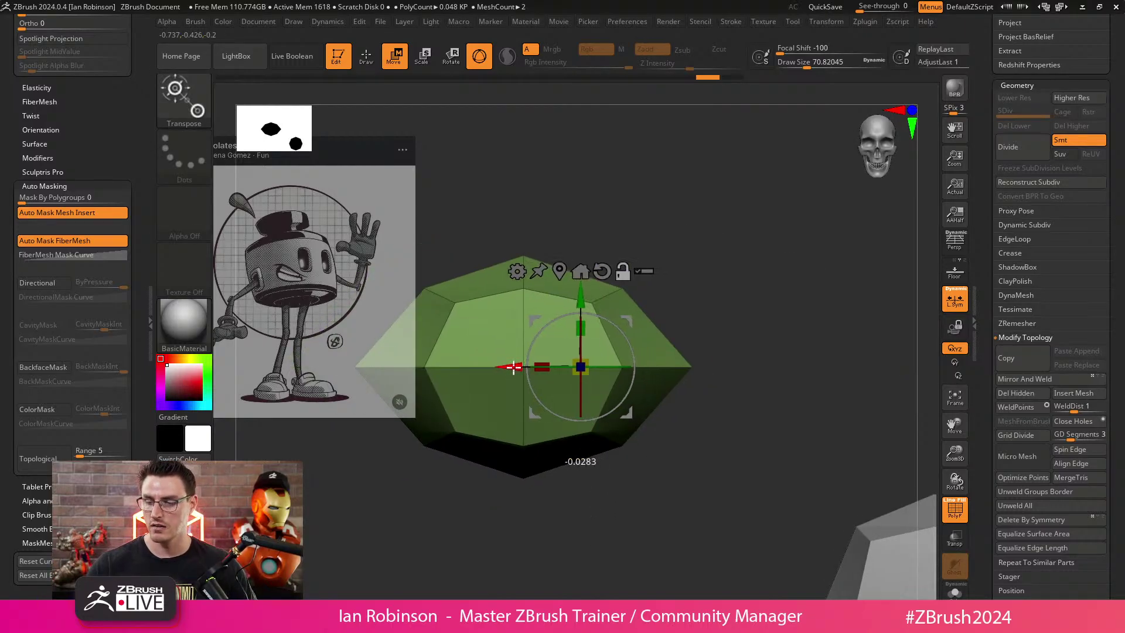
left_click(1025, 379)
key("q")
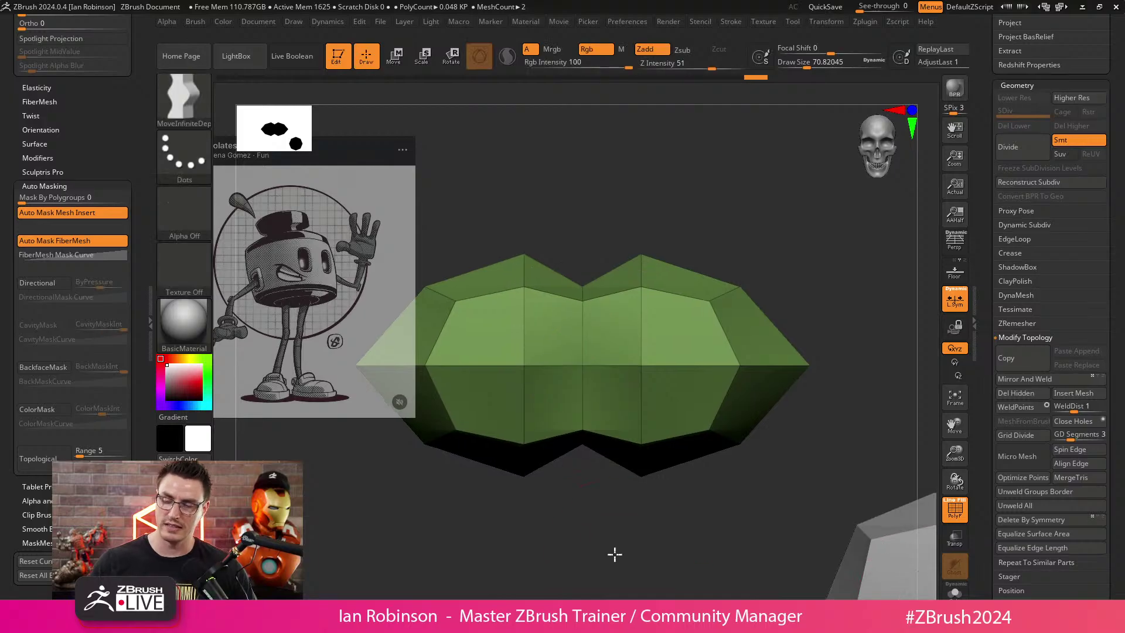
left_click_drag(615, 553, 673, 256)
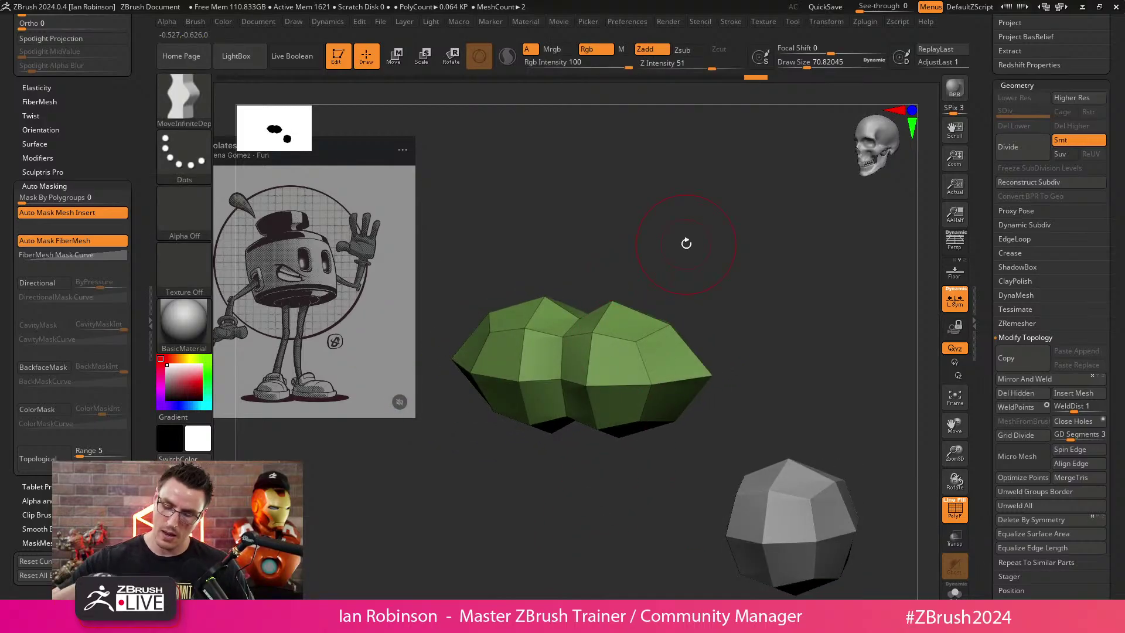
left_click_drag(686, 243, 619, 445, "shift")
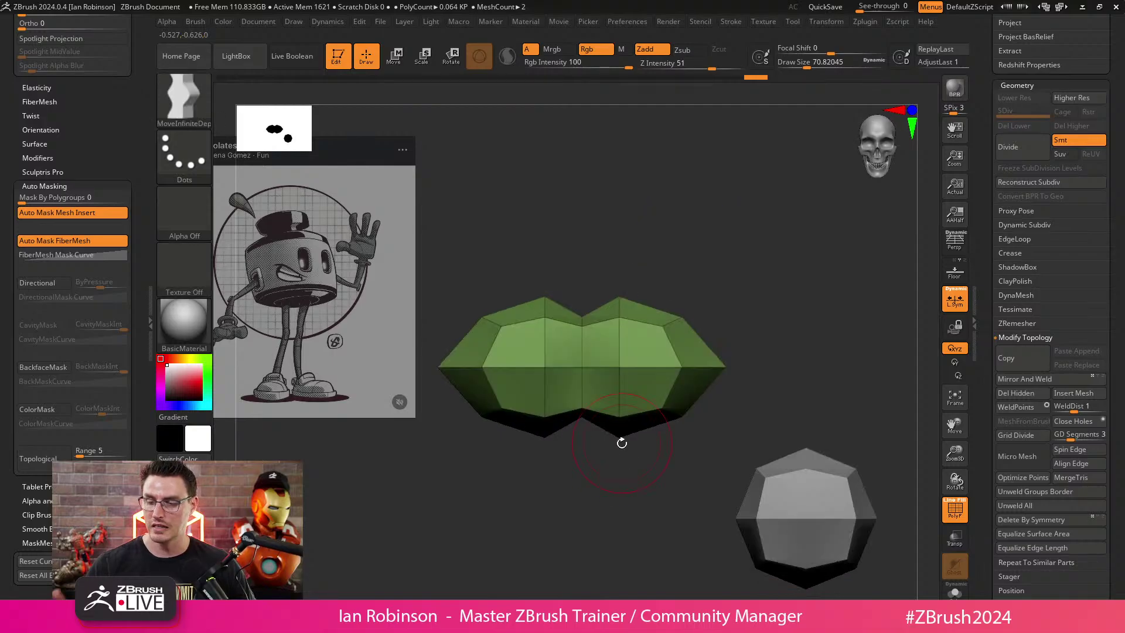
key("ctrl+z")
Reapply Mirror And Weld across the offset pivot to form a two-lobed shape.
key("w")
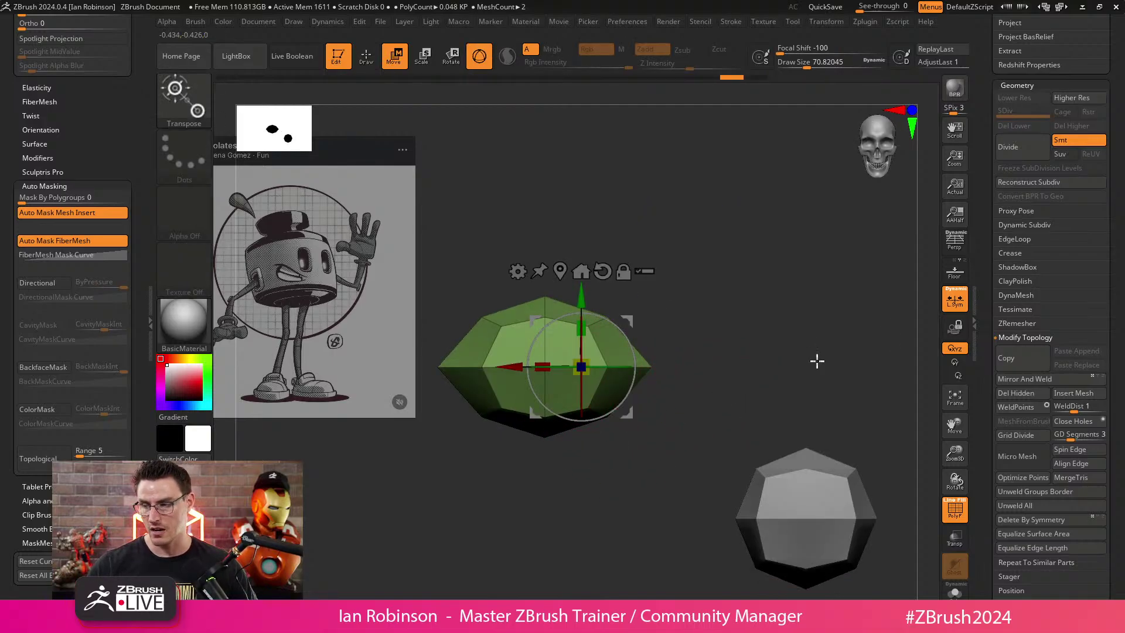
left_click(1024, 379)
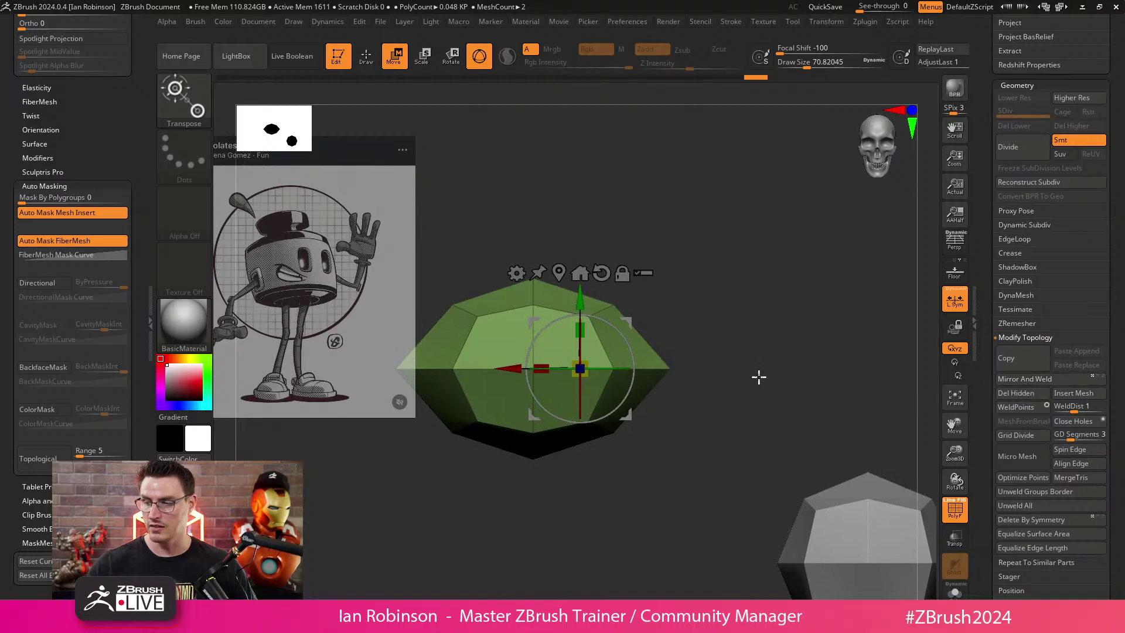
scroll(732, 375, "up", 2)
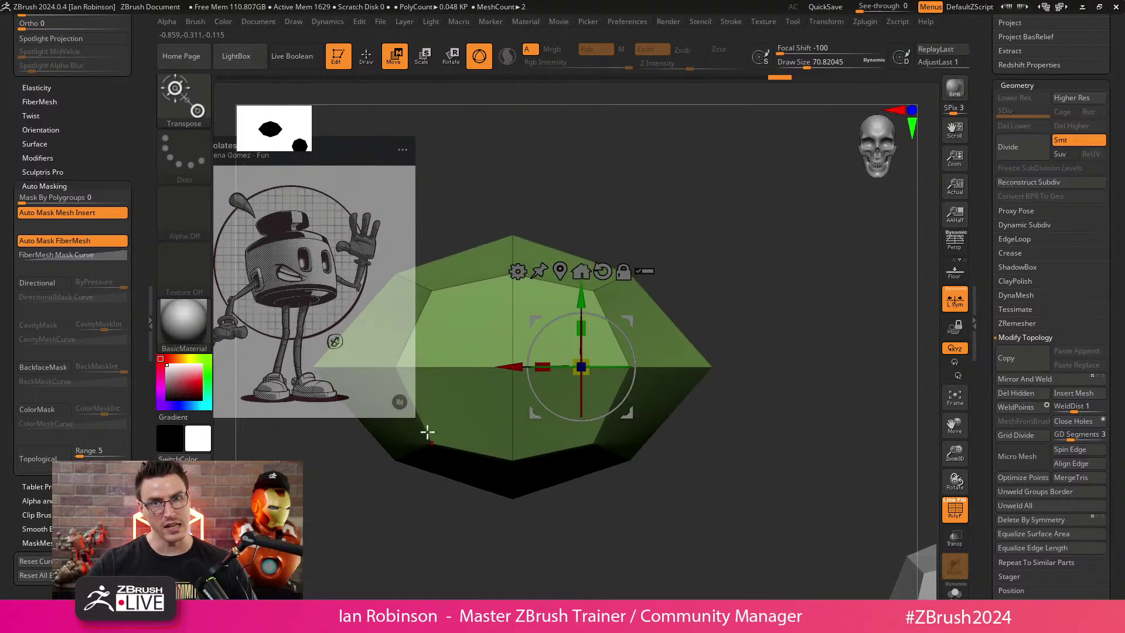
scroll(791, 475, "down", 2)
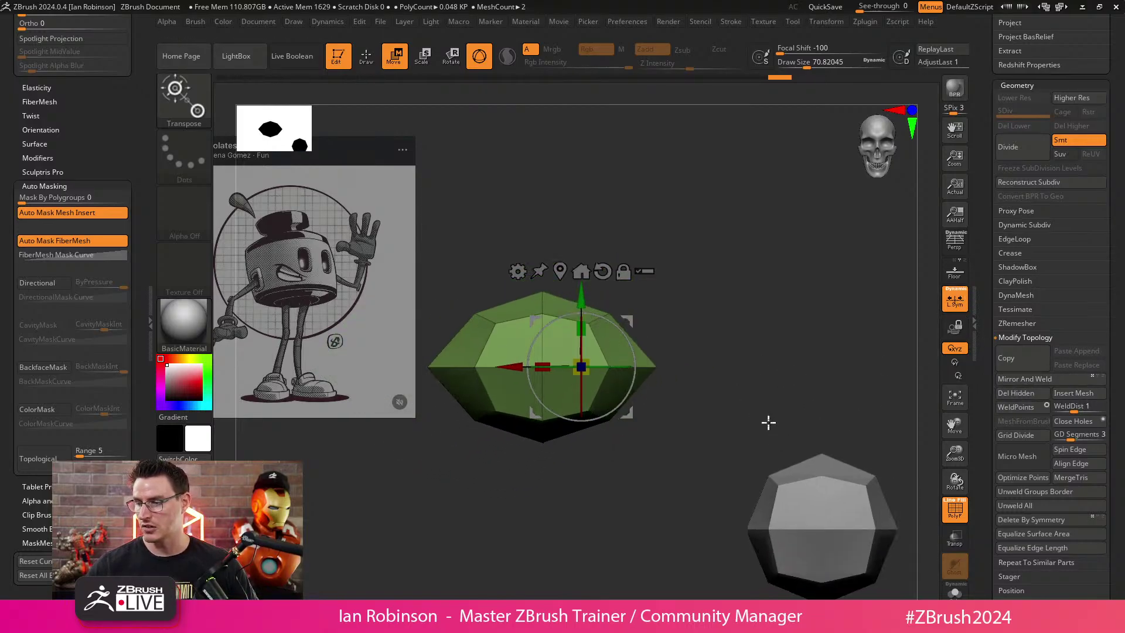
left_click(1024, 379)
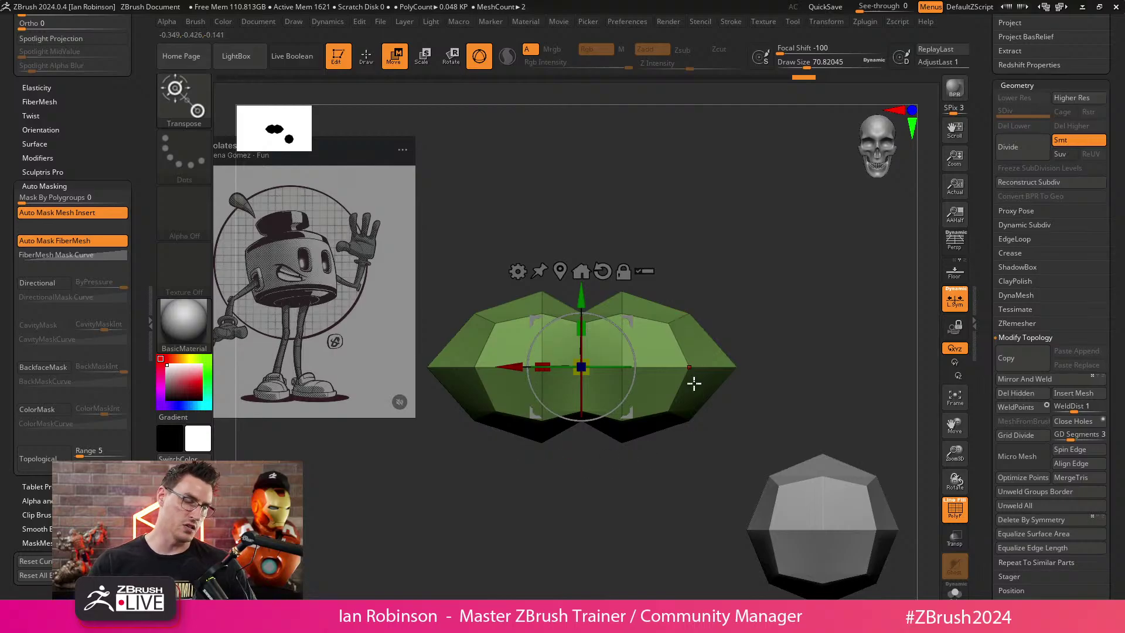
Reduce the draw size to about 23 and subdivide the two-lobed mesh to subdivision level 4.
left_click_drag(660, 472, 619, 487, "alt")
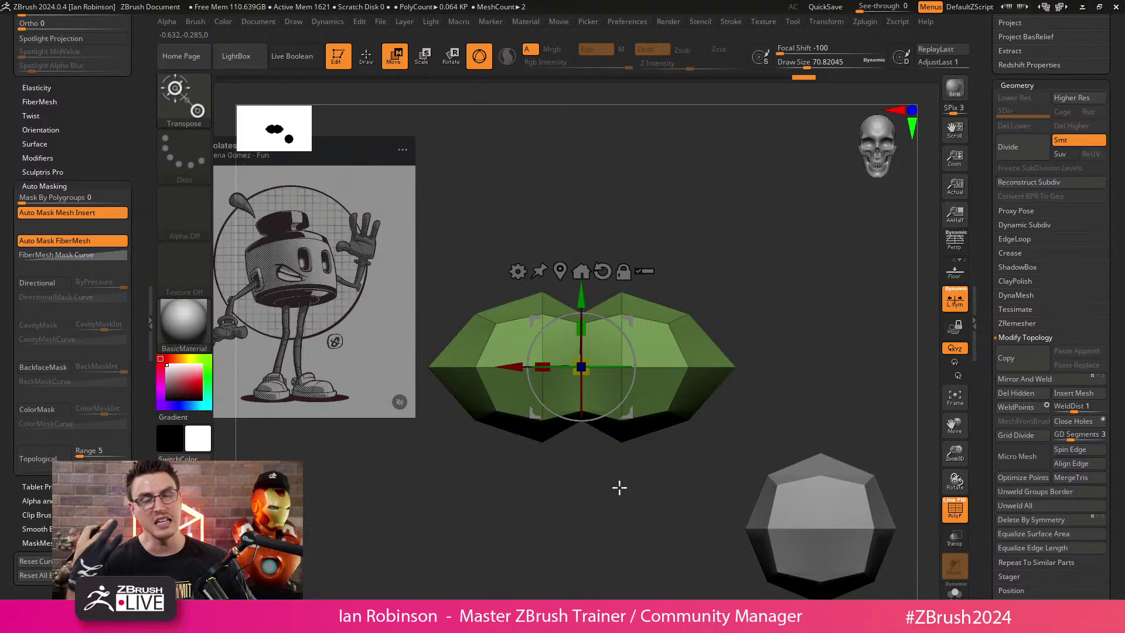
left_click_drag(619, 487, 788, 329, "alt")
mouse_move(715, 258)
left_mouse_down()
mouse_move(602, 351)
mouse_move(603, 382)
mouse_move(633, 400)
mouse_move(580, 419)
mouse_move(527, 397)
mouse_move(629, 296)
mouse_move(762, 322)
mouse_move(654, 359)
mouse_move(715, 299)
left_mouse_up()
key("q")
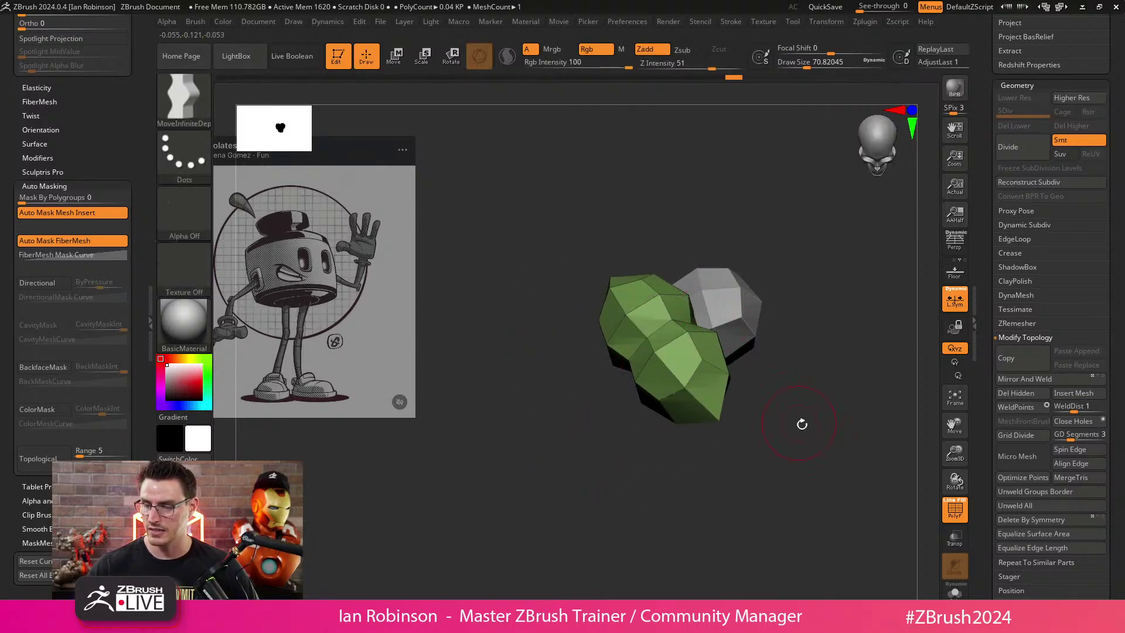
mouse_move(798, 422)
left_mouse_down()
mouse_move(829, 369)
mouse_move(825, 324)
mouse_move(817, 389)
left_mouse_up()
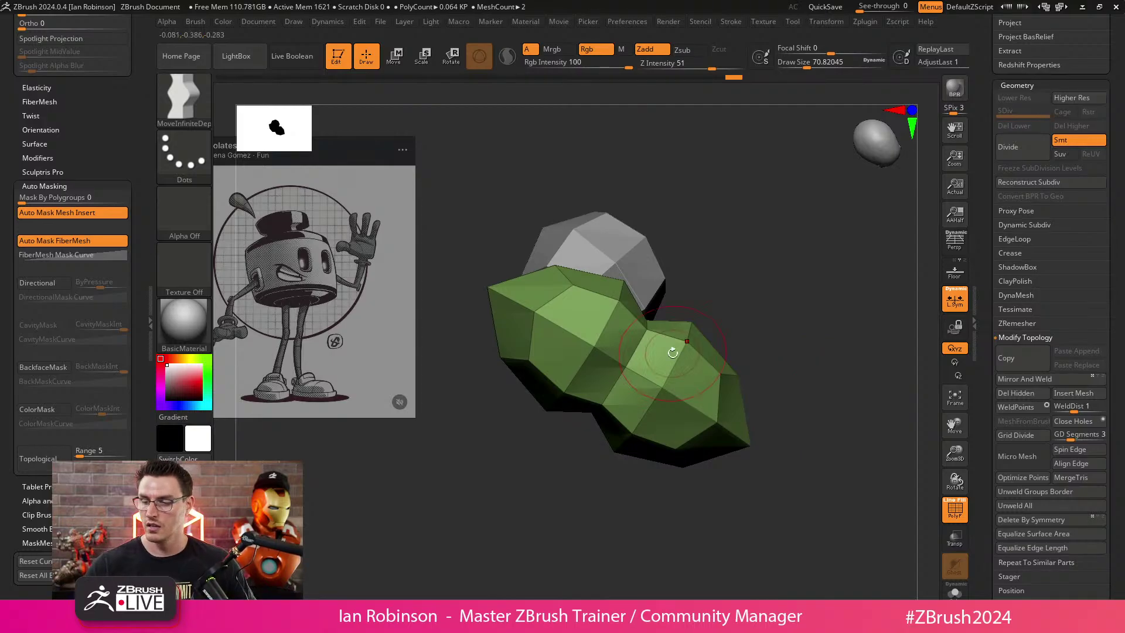
mouse_move(740, 326)
left_mouse_down()
mouse_move(661, 349)
mouse_move(670, 334)
left_mouse_up()
key("s")
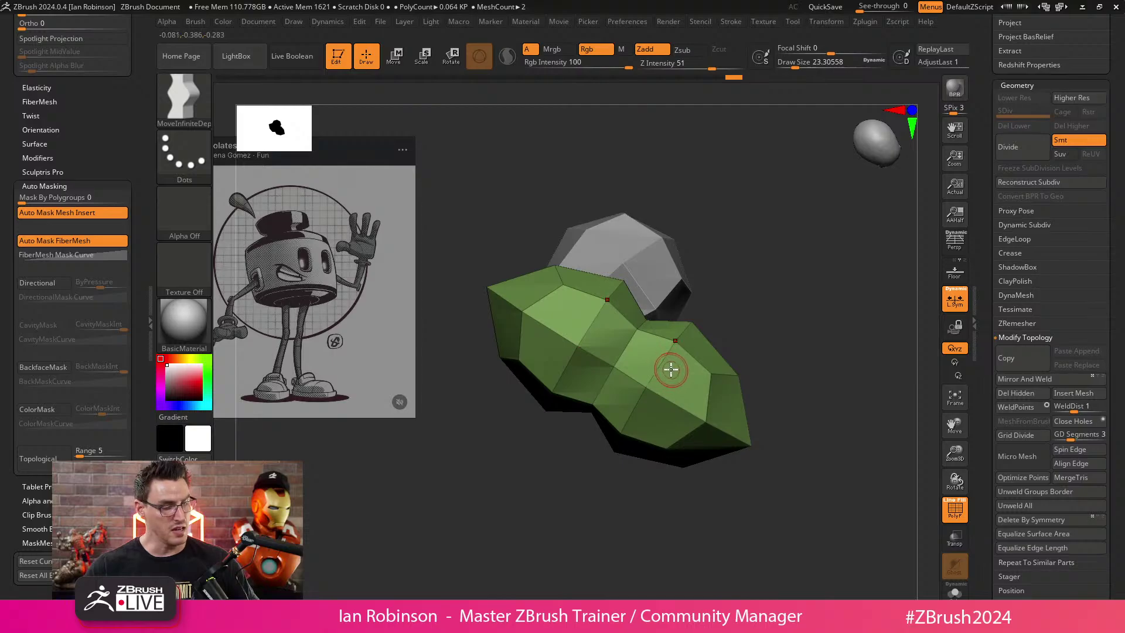
key("ctrl+d")
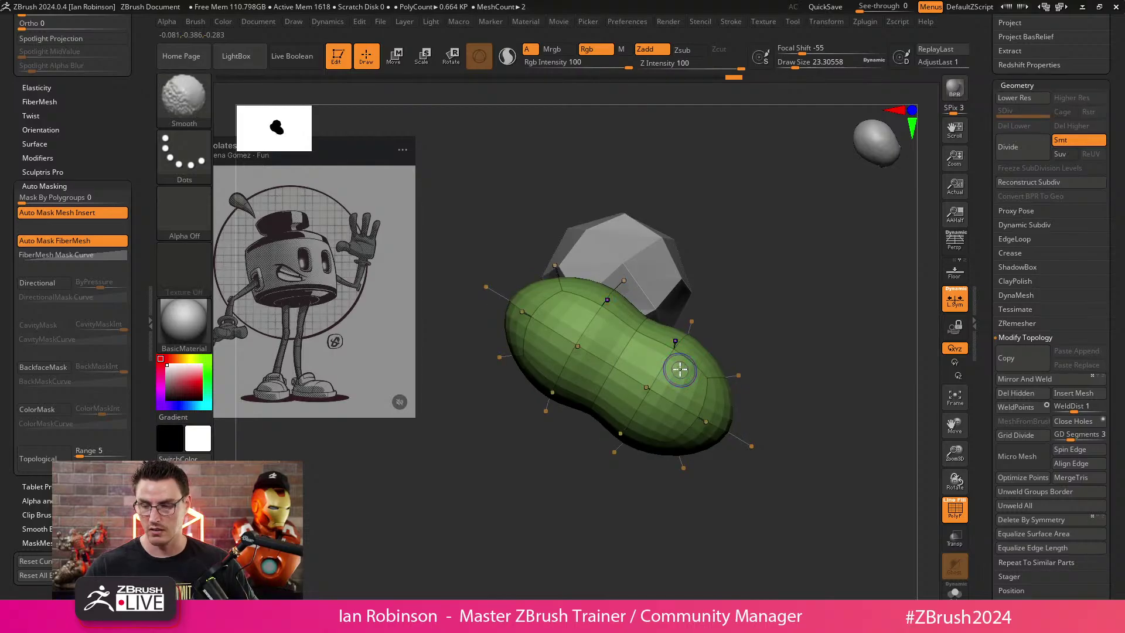
key("shift+d")
key("d")
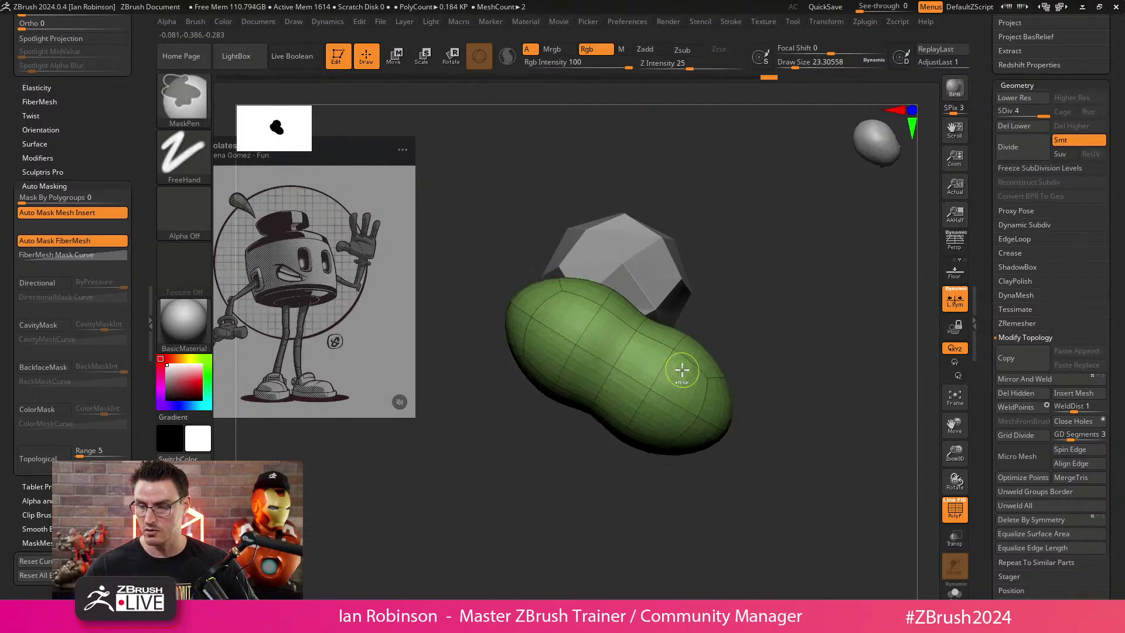
Hide the polyframe and build up the surface of the lobes with a ClayBuildup stroke.
key("shift+f")
key("b")
key("c")
key("b")
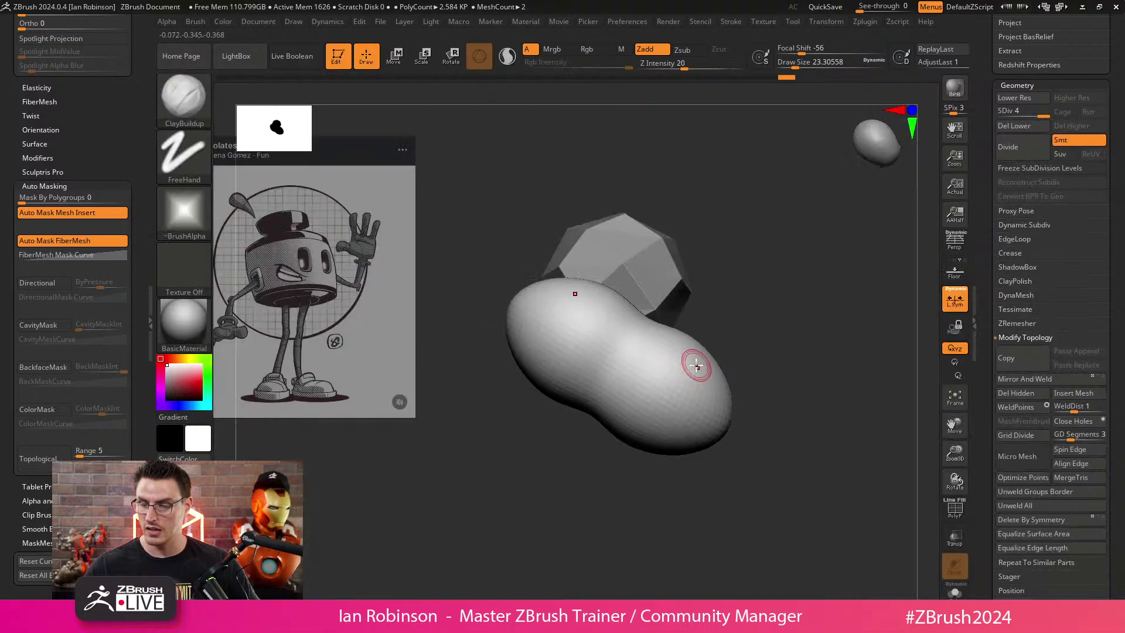
mouse_move(692, 364)
left_mouse_down()
mouse_move(662, 392)
mouse_move(692, 402)
mouse_move(709, 382)
mouse_move(656, 419)
mouse_move(691, 419)
mouse_move(716, 377)
left_mouse_up()
key("s")
Try Mirror And Weld on the sculpted mesh while it still has multiple subdivision levels.
key("w")
mouse_move(592, 380)
left_mouse_down()
mouse_move(585, 442)
mouse_move(610, 442)
mouse_move(727, 370)
mouse_move(627, 293)
mouse_move(691, 368)
left_mouse_up()
key("q")
mouse_move(793, 326)
left_mouse_down()
mouse_move(755, 367)
mouse_move(760, 376)
mouse_move(691, 334)
mouse_move(685, 359)
mouse_move(768, 301)
mouse_move(770, 433)
left_mouse_up()
key("w")
left_click(1032, 382)
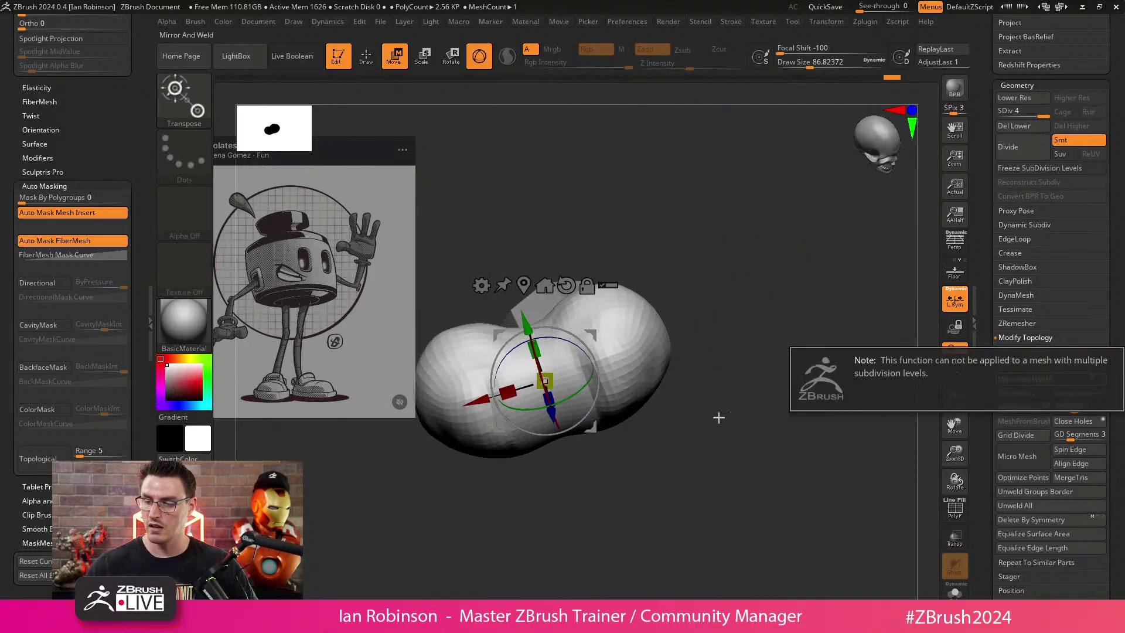
Remove the sculpted mesh's lower subdivision levels, apply Mirror And Weld to it and display the polyframe.
key("shift+d")
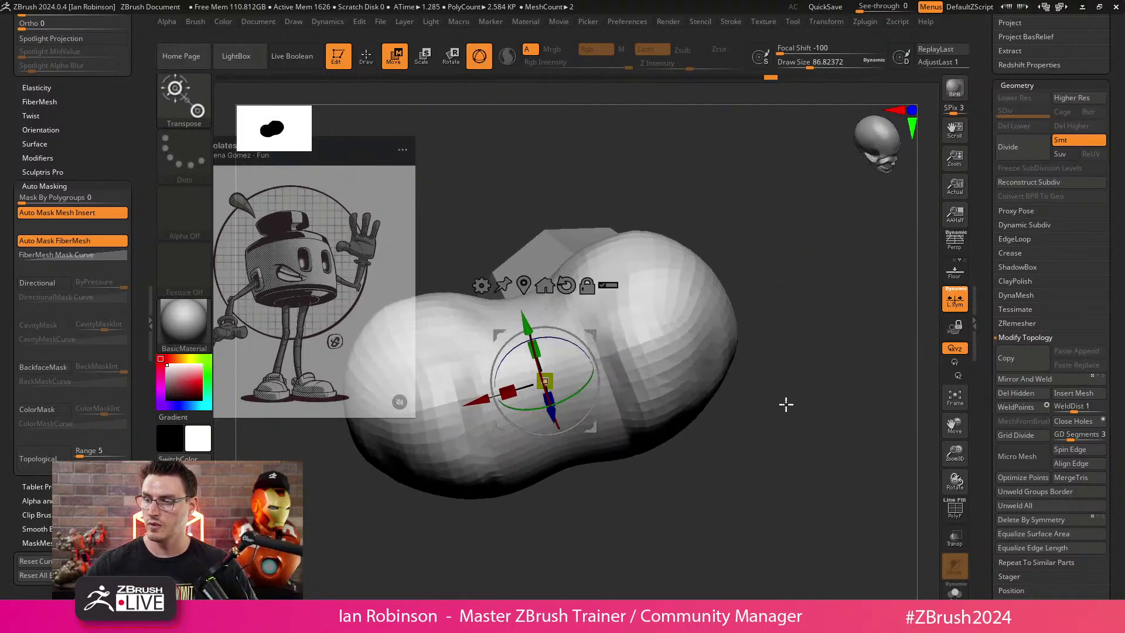
left_click(1032, 380)
mouse_move(772, 410)
right_mouse_down()
mouse_move(755, 439)
mouse_move(754, 416)
mouse_move(703, 449)
mouse_move(723, 413)
right_mouse_up()
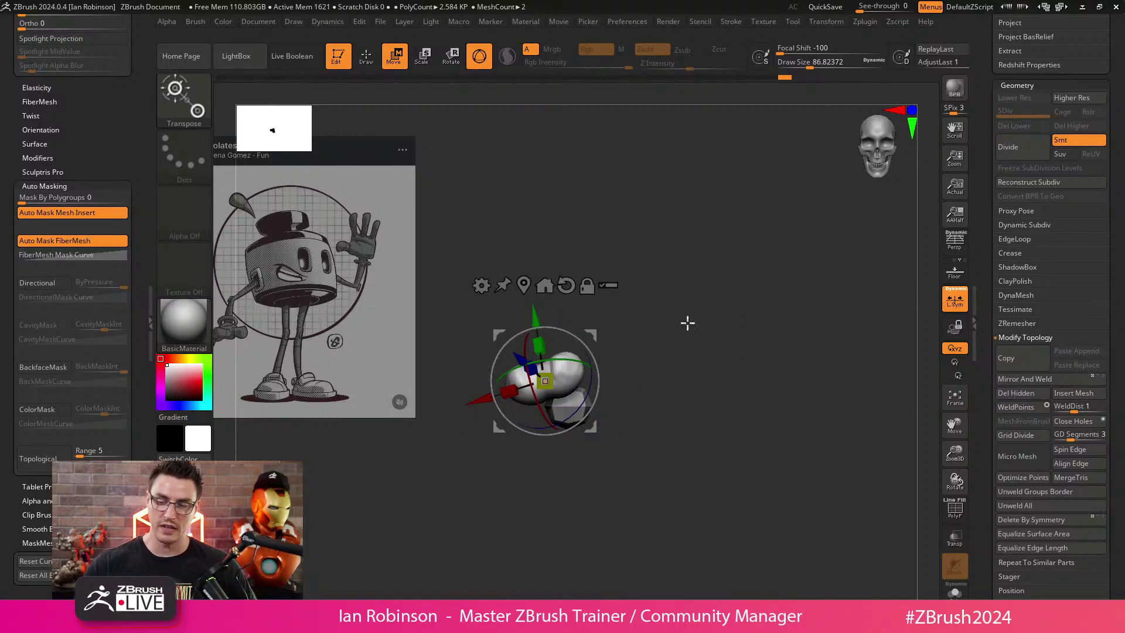
right_click_drag(717, 333, 744, 454, "ctrl")
right_click_drag(882, 390, 838, 469, "ctrl")
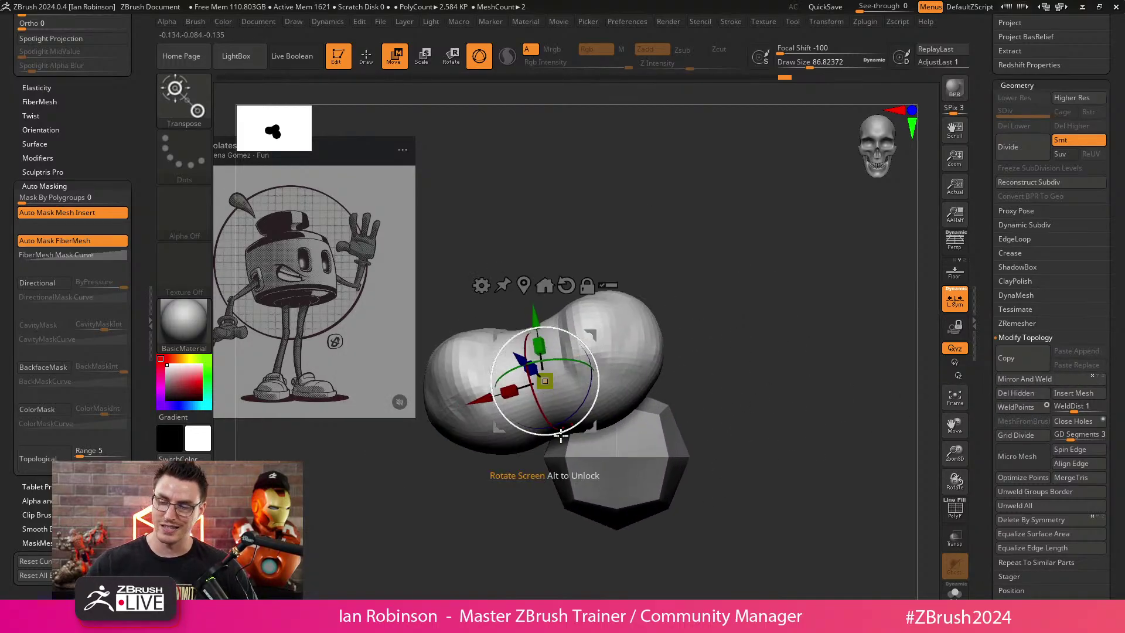
key("shift+f")
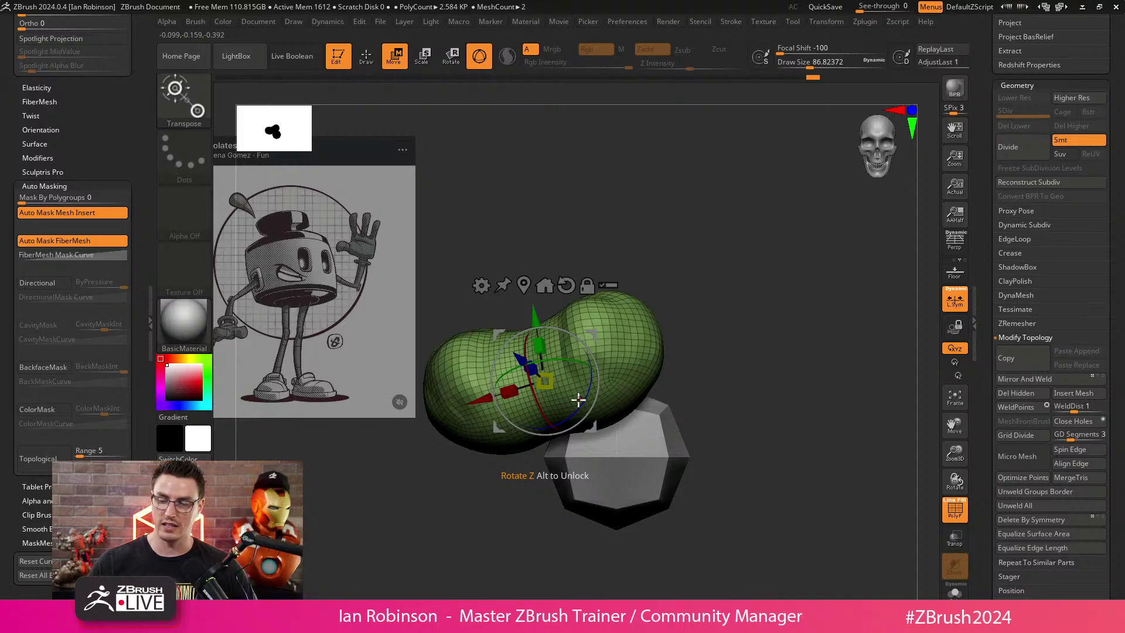
Try duplicating the two-lobed mesh along the gizmo's X axis, then undo the copy.
left_click_drag(480, 400, 559, 380, "ctrl")
key("ctrl+z")
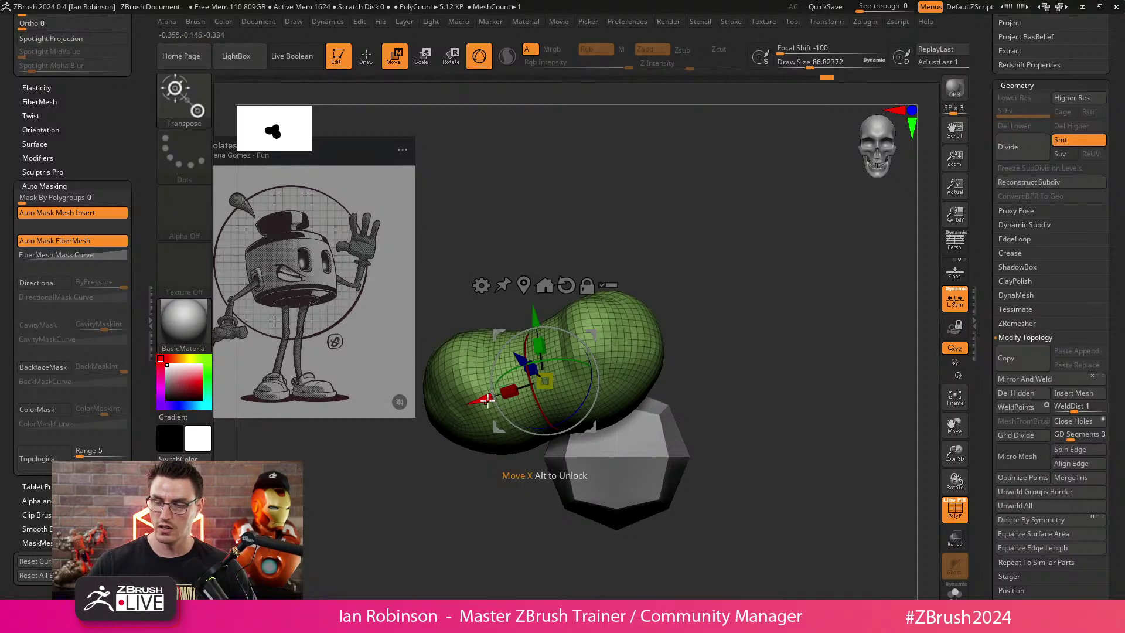
left_click_drag(487, 400, 574, 373, "ctrl")
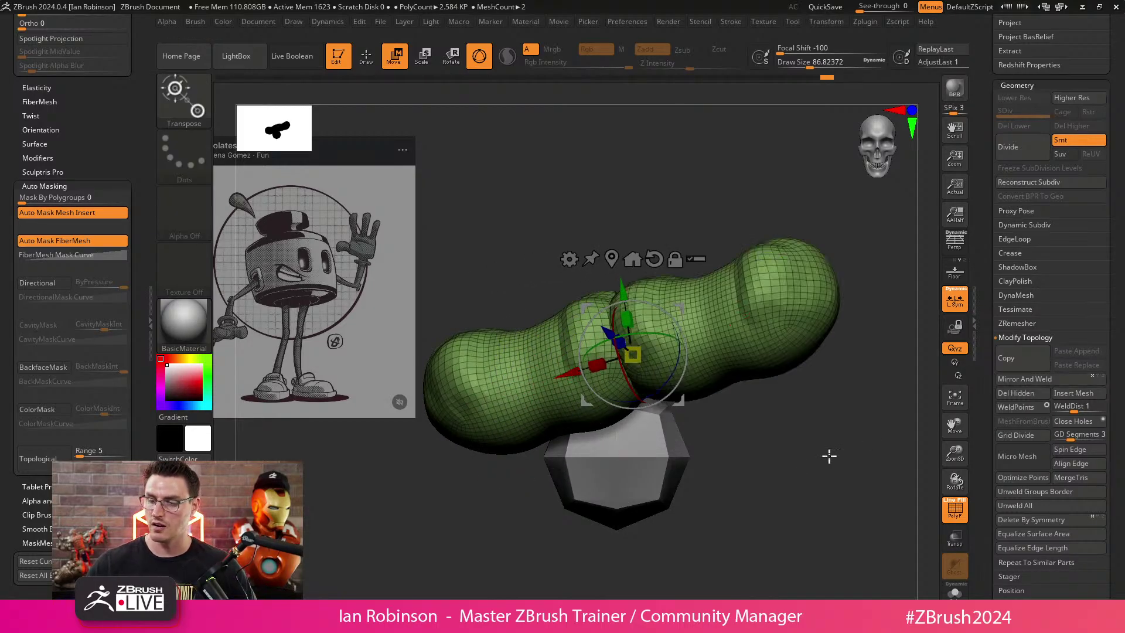
key("q")
mouse_move(829, 456)
left_mouse_down("alt")
mouse_move(754, 430)
mouse_move(728, 527)
left_mouse_up("alt")
key("ctrl+z")
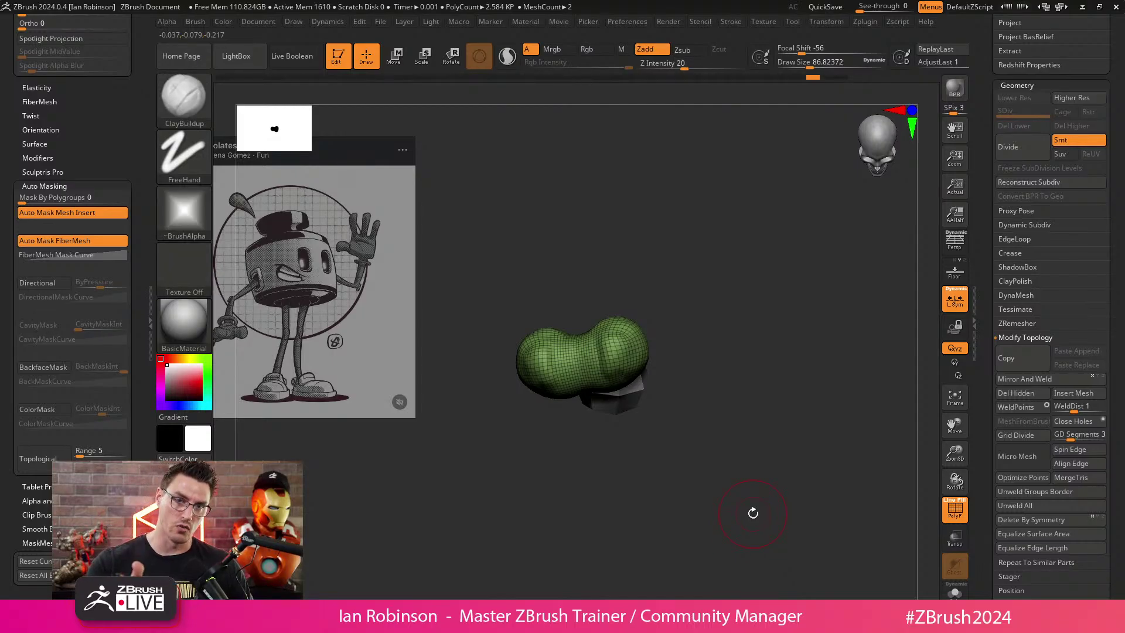
Make the low-poly sphere beneath the two-lobed mesh the active subtool.
key("w")
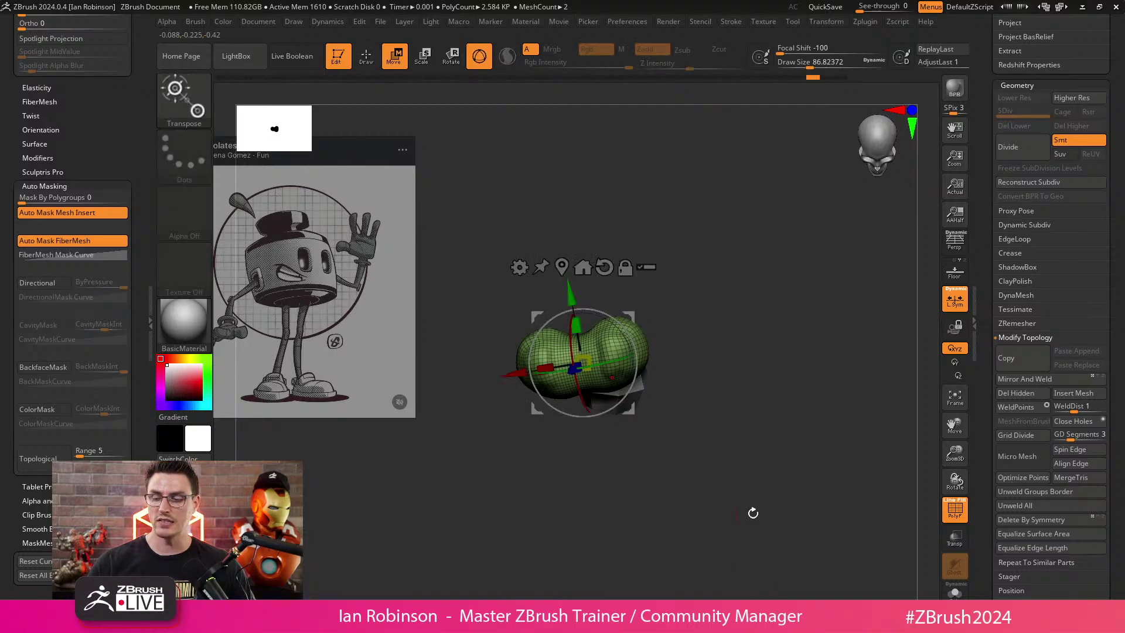
left_click_drag(744, 440, 733, 504, "alt")
mouse_move(732, 503)
left_mouse_down()
mouse_move(743, 449)
mouse_move(764, 469)
mouse_move(821, 426)
left_mouse_up()
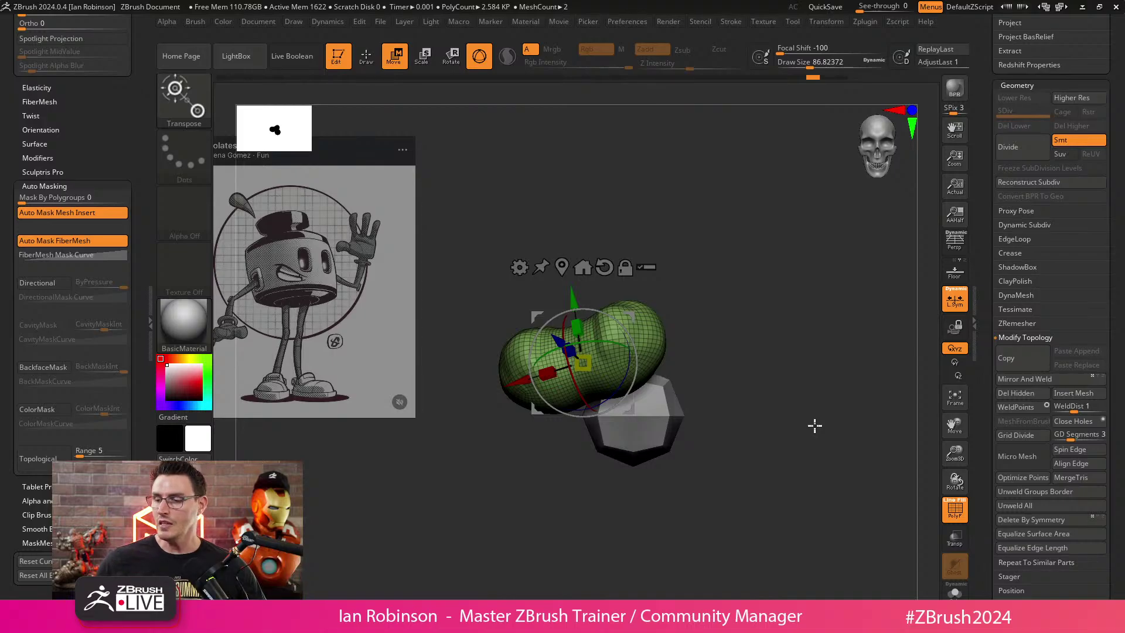
key("q")
left_click(662, 421, "alt")
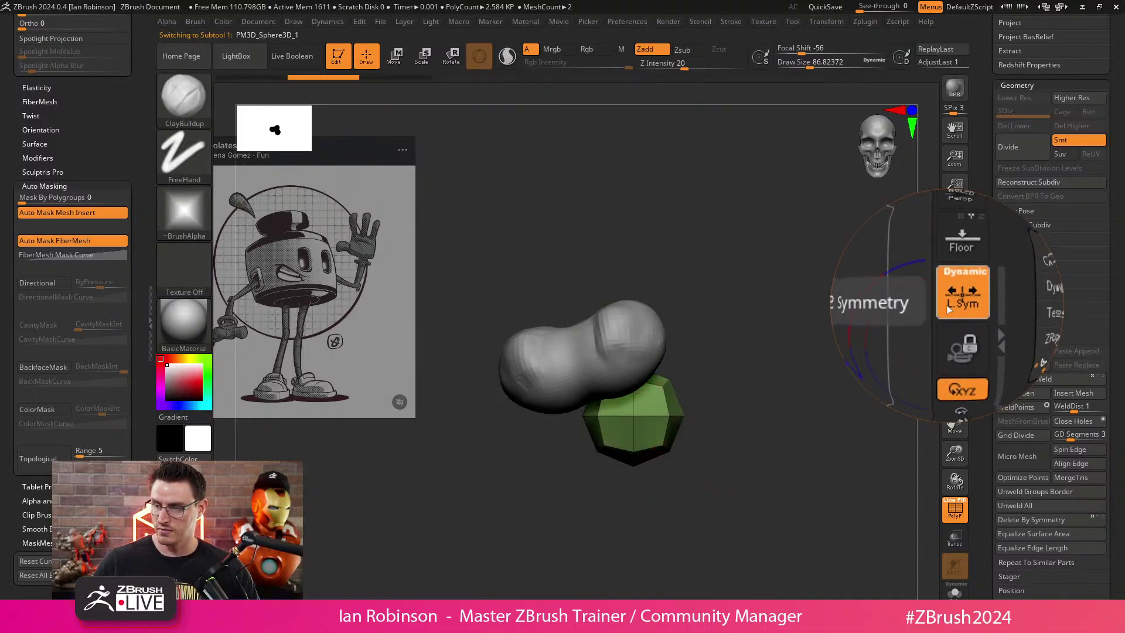
Switch to the Rectus Femoris anatomy tool and view the muscle figure from the front.
key("space")
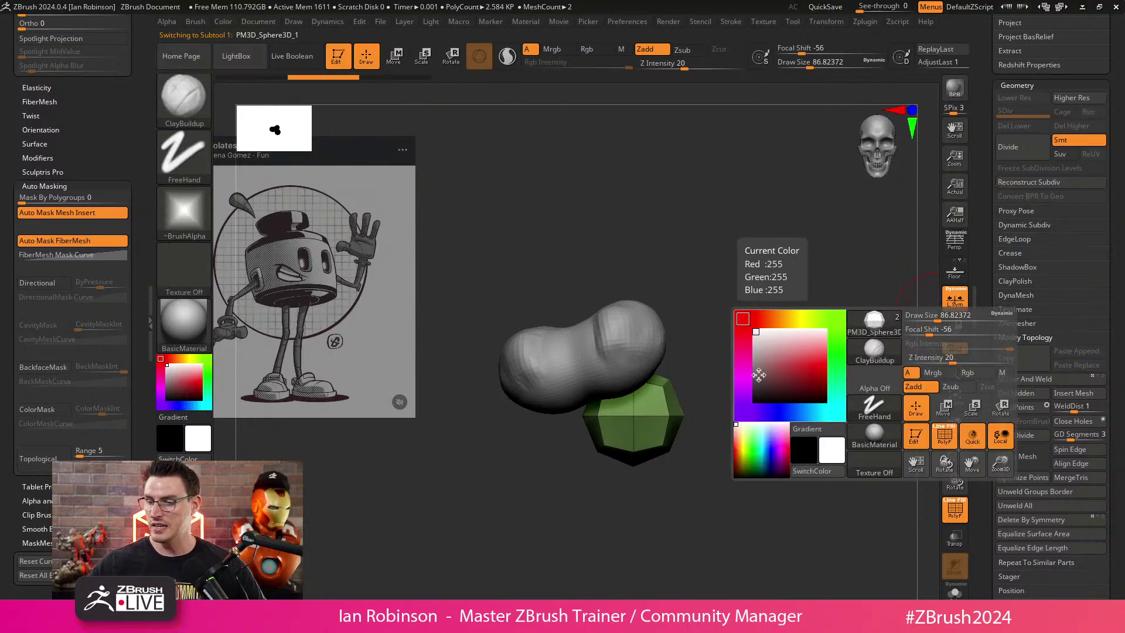
scroll(1115, 184, "up", 5)
scroll(1117, 158, "up", 8)
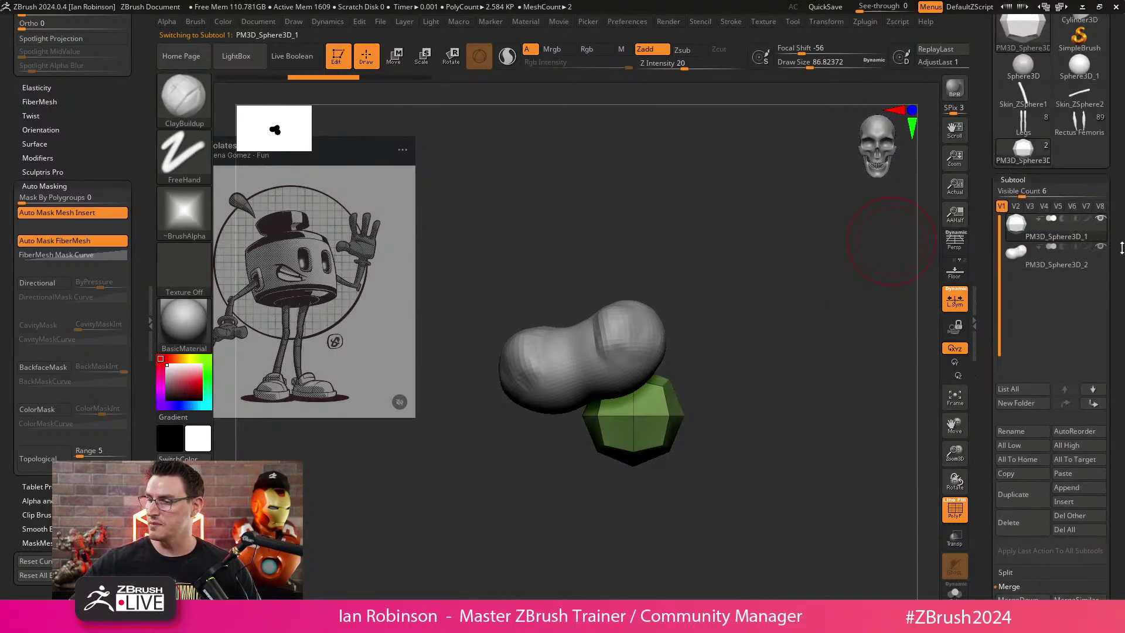
left_click(1041, 129)
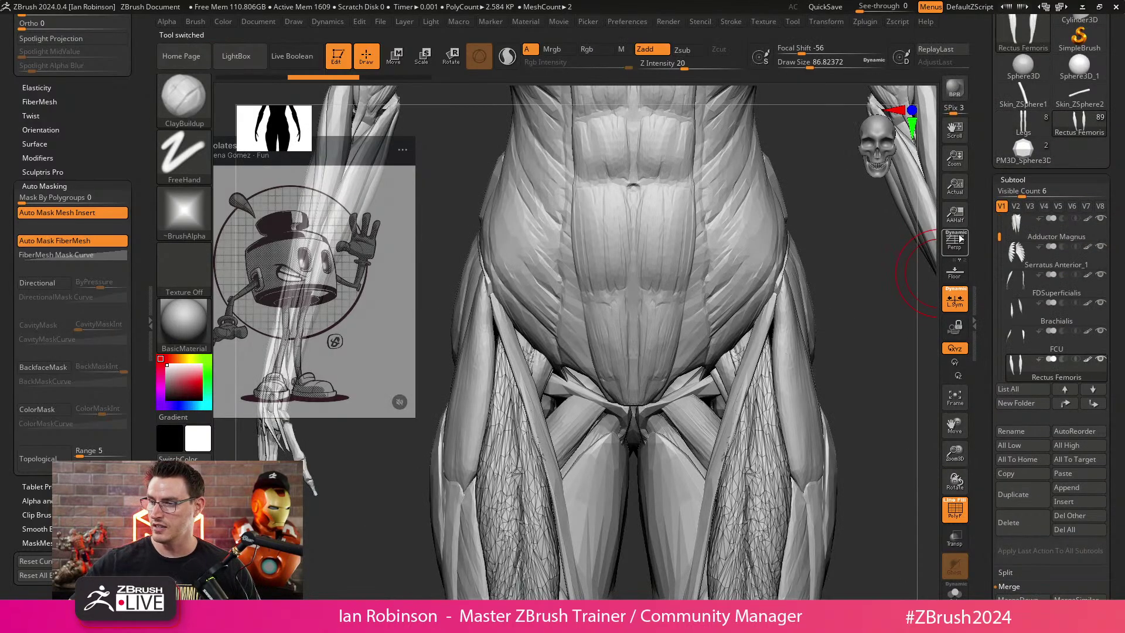
left_click_drag(854, 312, 803, 256, "alt")
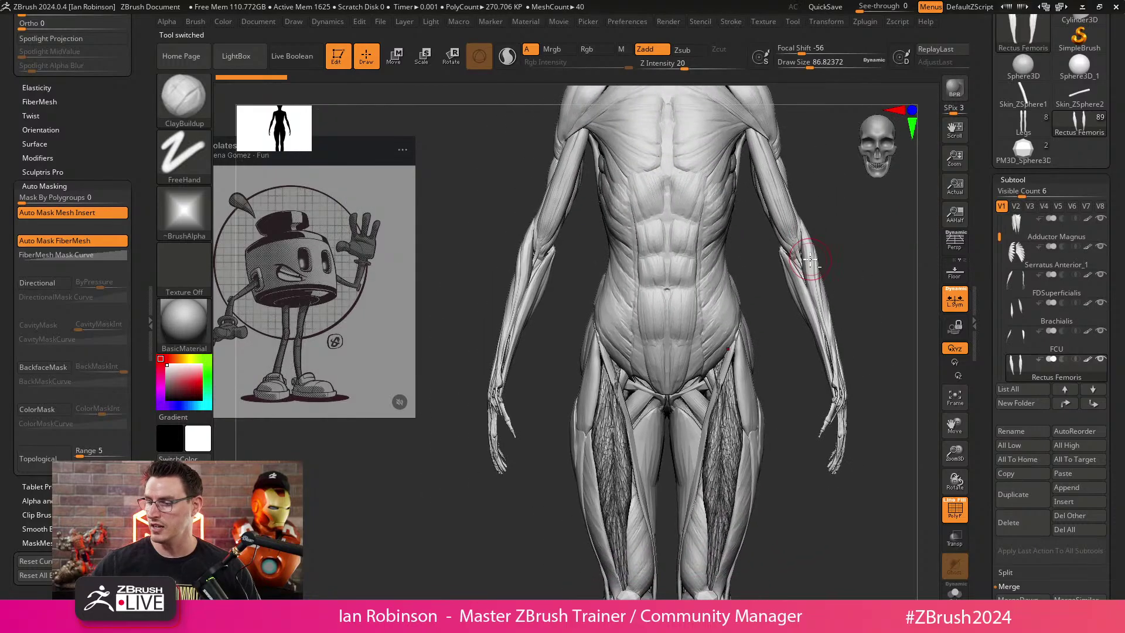
left_click_drag(873, 287, 916, 307, "shift")
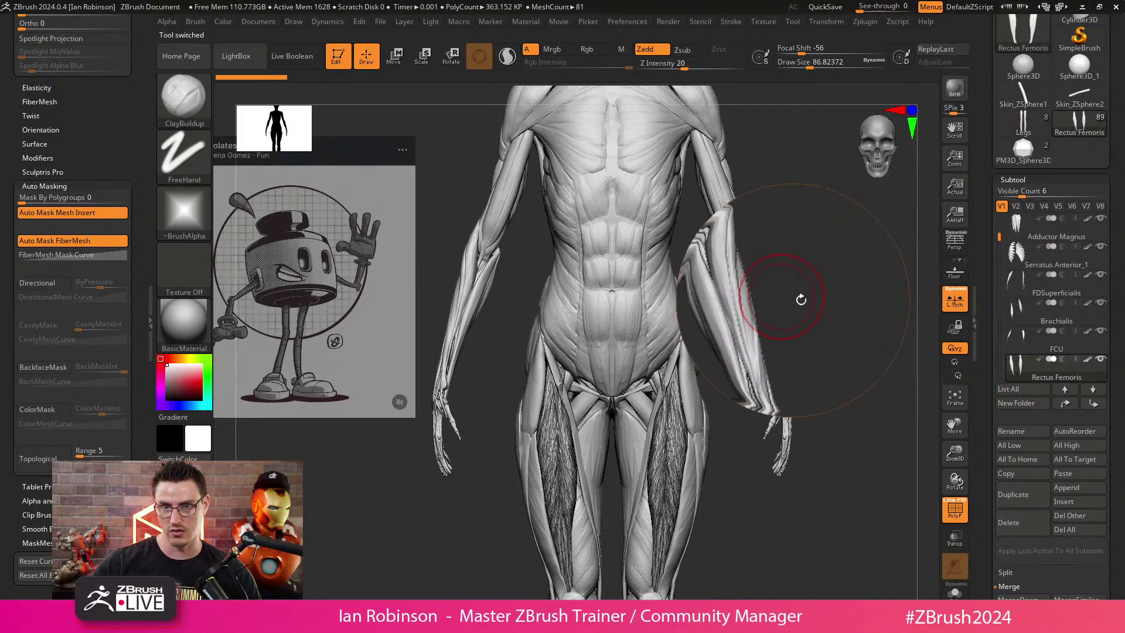
Switch to the Legs tool holding the ink bottle character, and toggle Local Symmetry off and back on.
mouse_move(1065, 134)
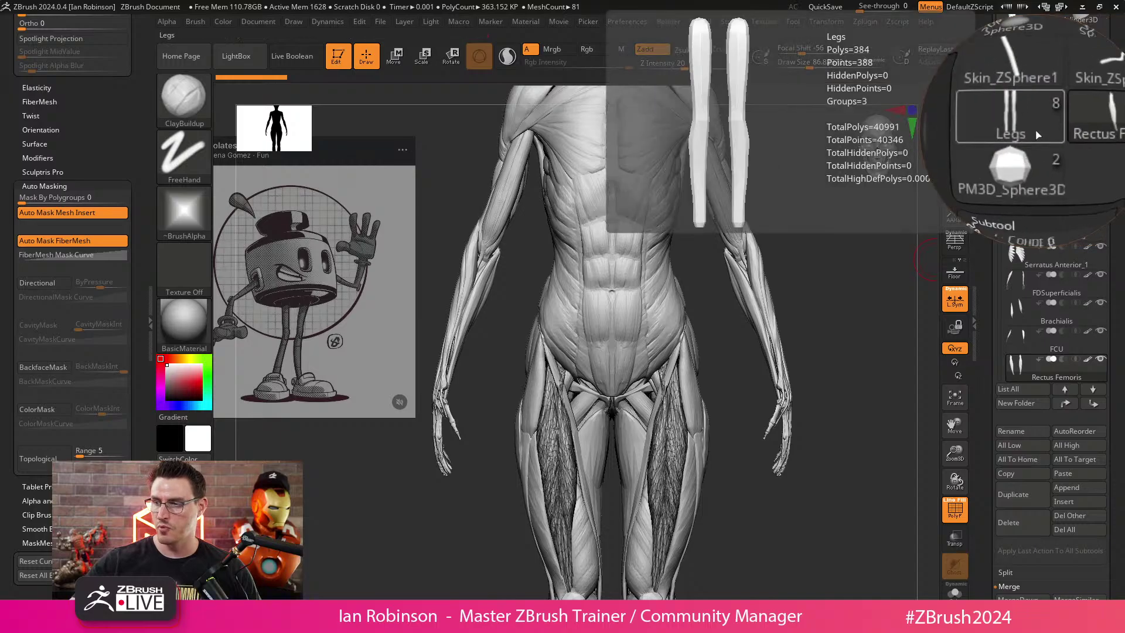
left_click(1023, 152)
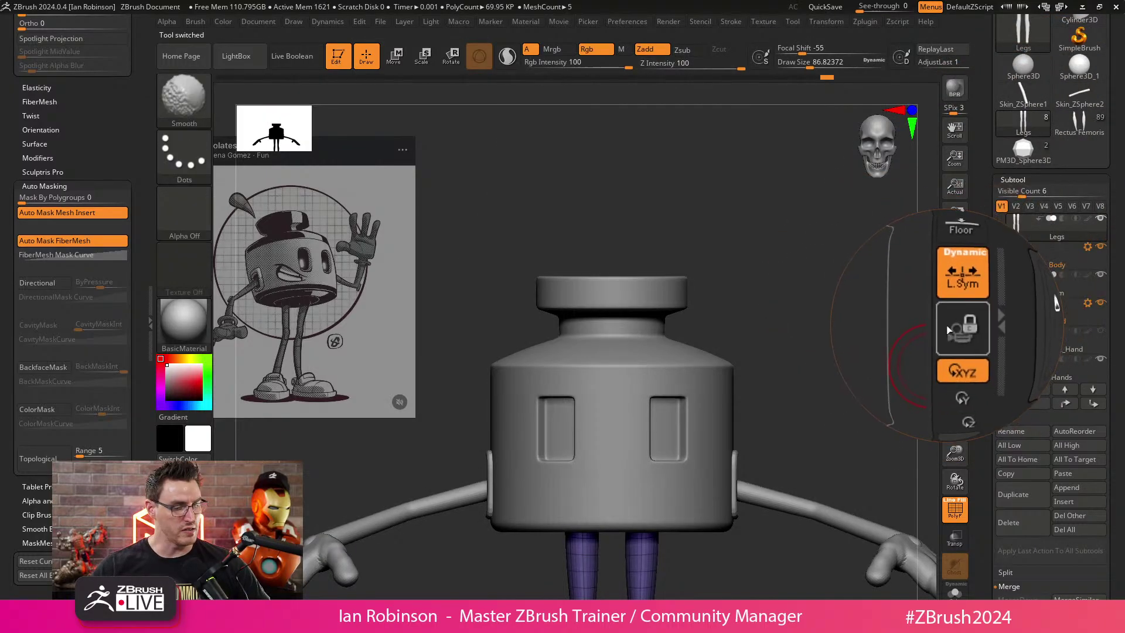
left_click(957, 301)
right_click_drag(837, 374, 780, 294, "ctrl")
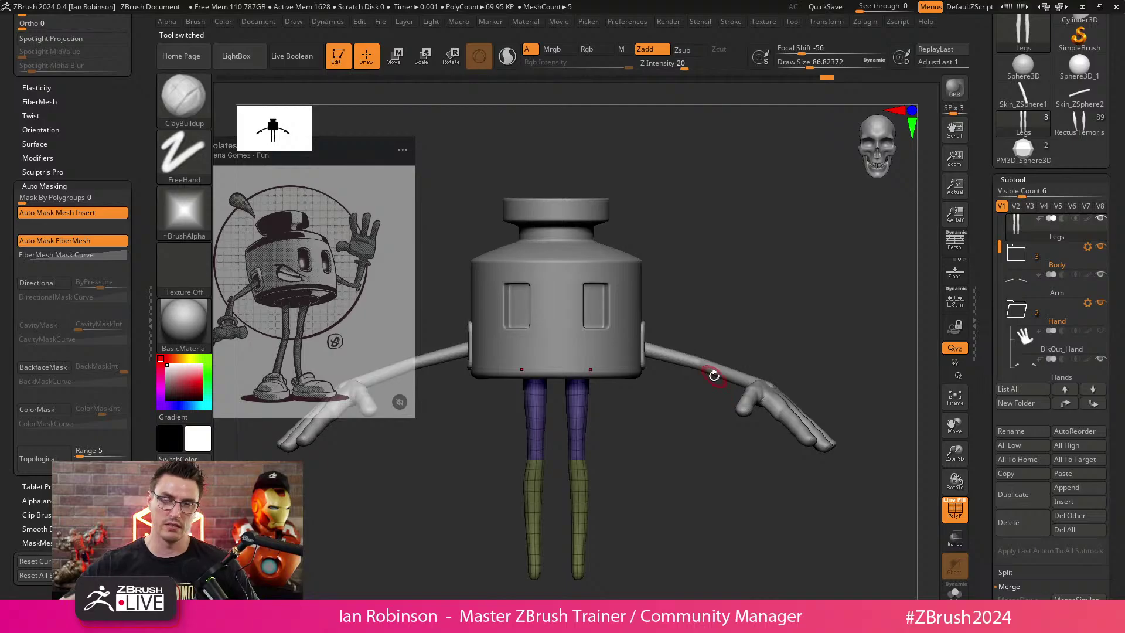
left_click(953, 296)
right_click_drag(758, 283, 721, 452, "ctrl")
Make the character's Hands subtool active and turn off Local Symmetry.
left_click(795, 320, "alt")
left_click(685, 283, "alt")
left_click(851, 418, "alt")
right_click_drag(723, 523, 701, 527, "ctrl")
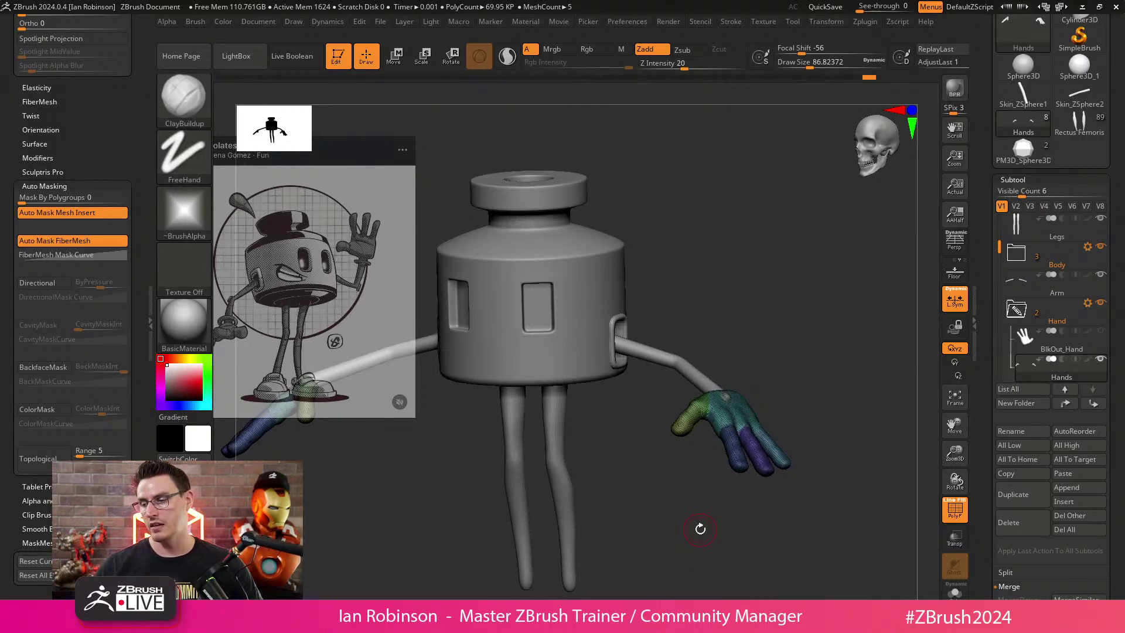
left_click(957, 300)
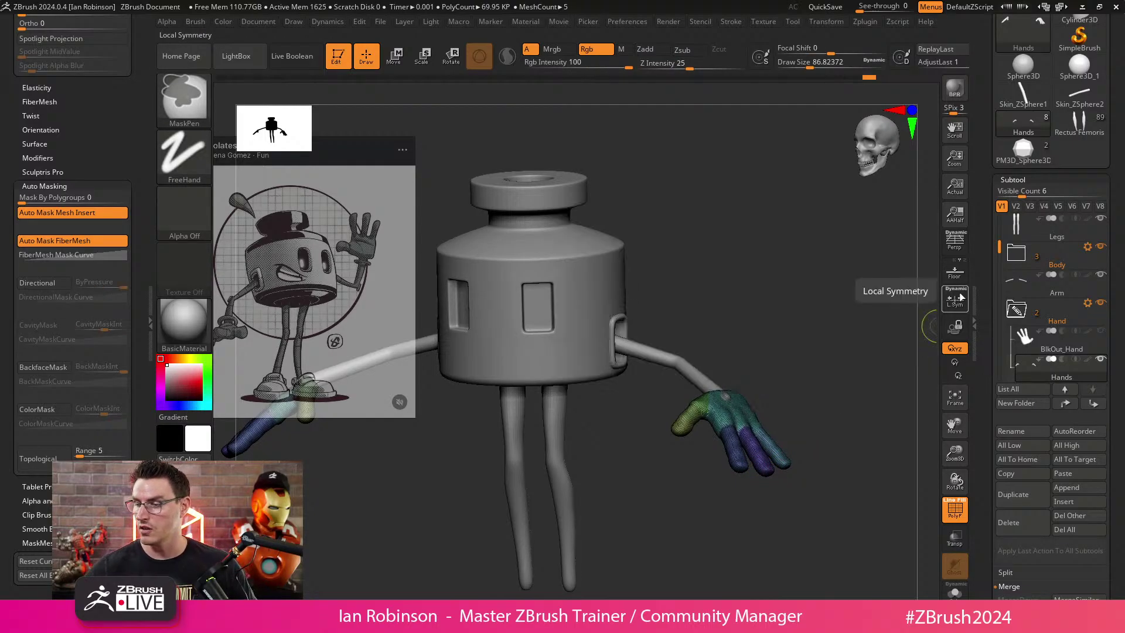
Assign L as the custom hotkey for Local Symmetry, replacing its existing assignment, and open the hotkey preferences.
left_click(961, 300, "ctrl+alt")
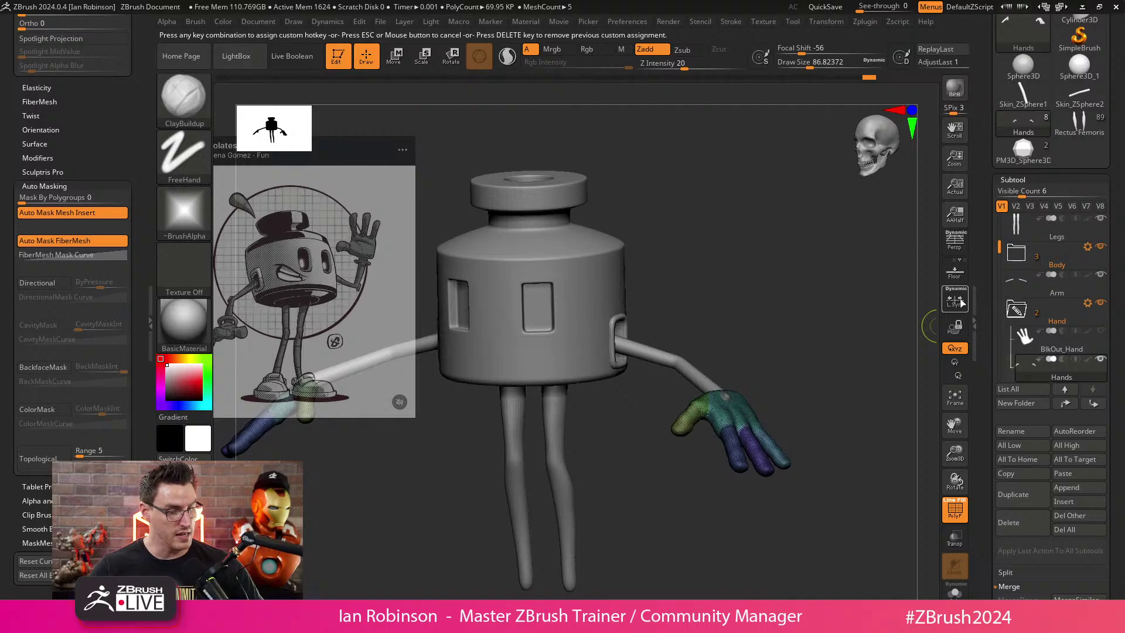
key("l")
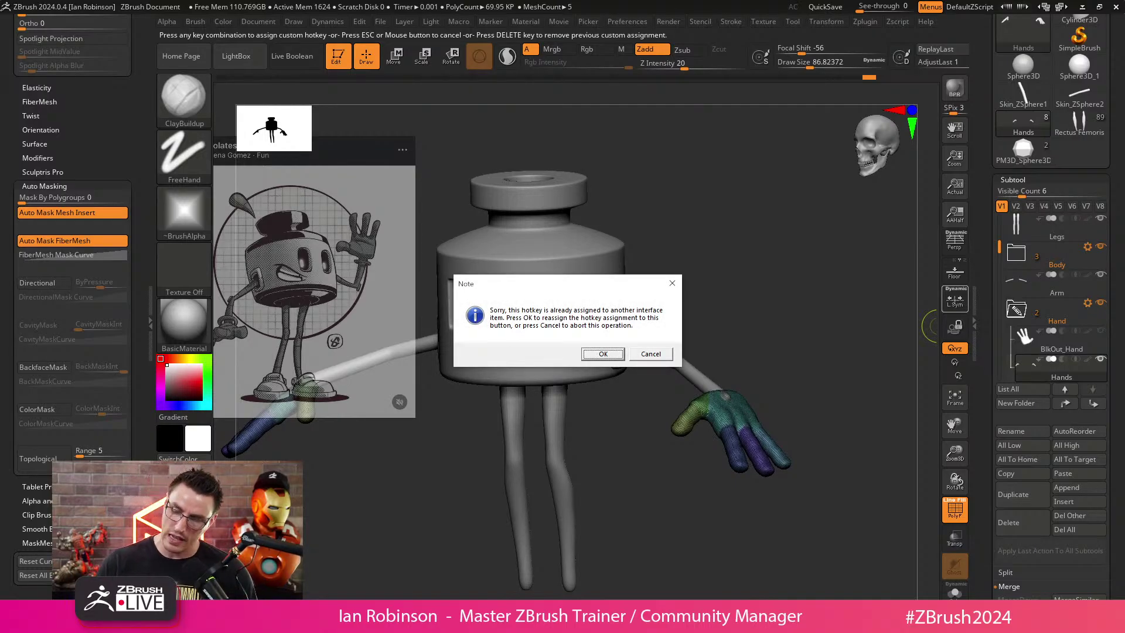
left_click(619, 355)
key("l")
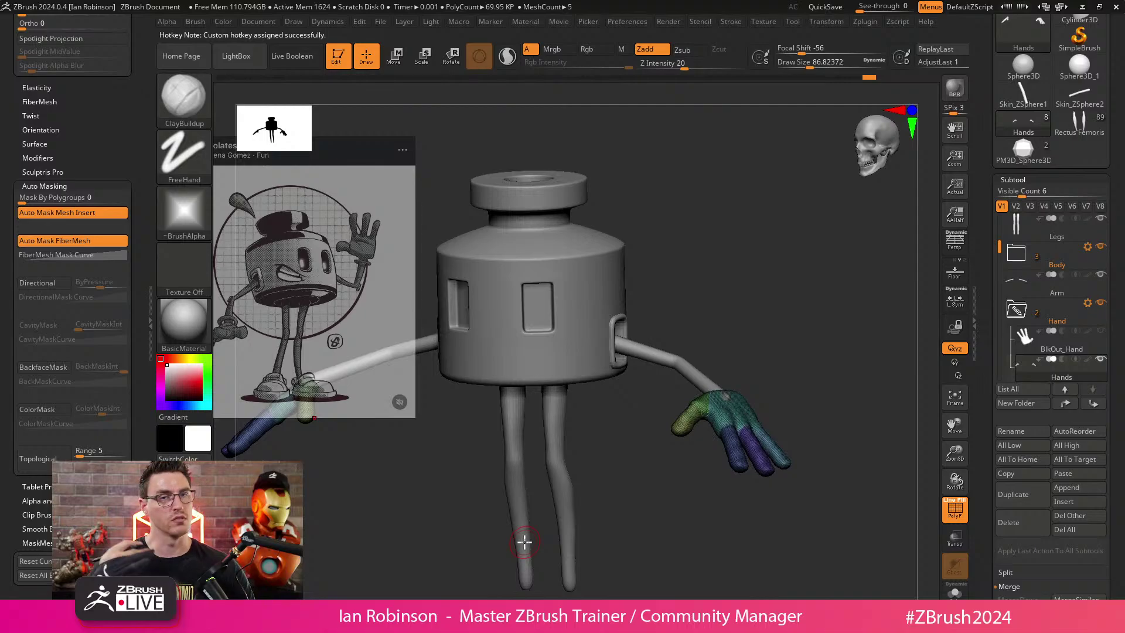
left_click(638, 24)
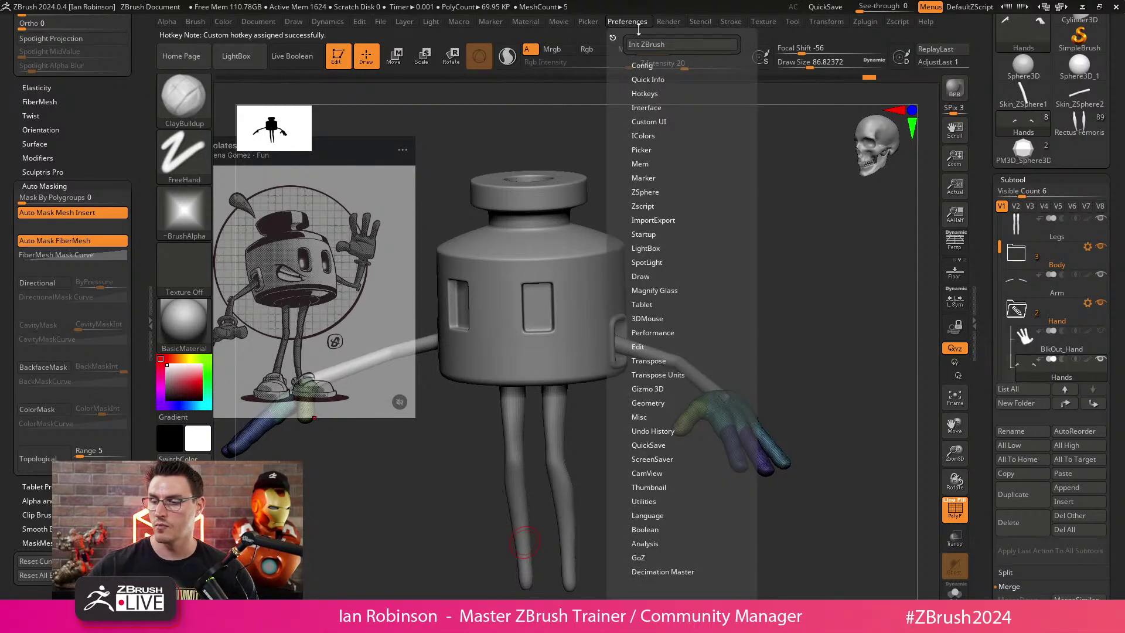
left_click(656, 94)
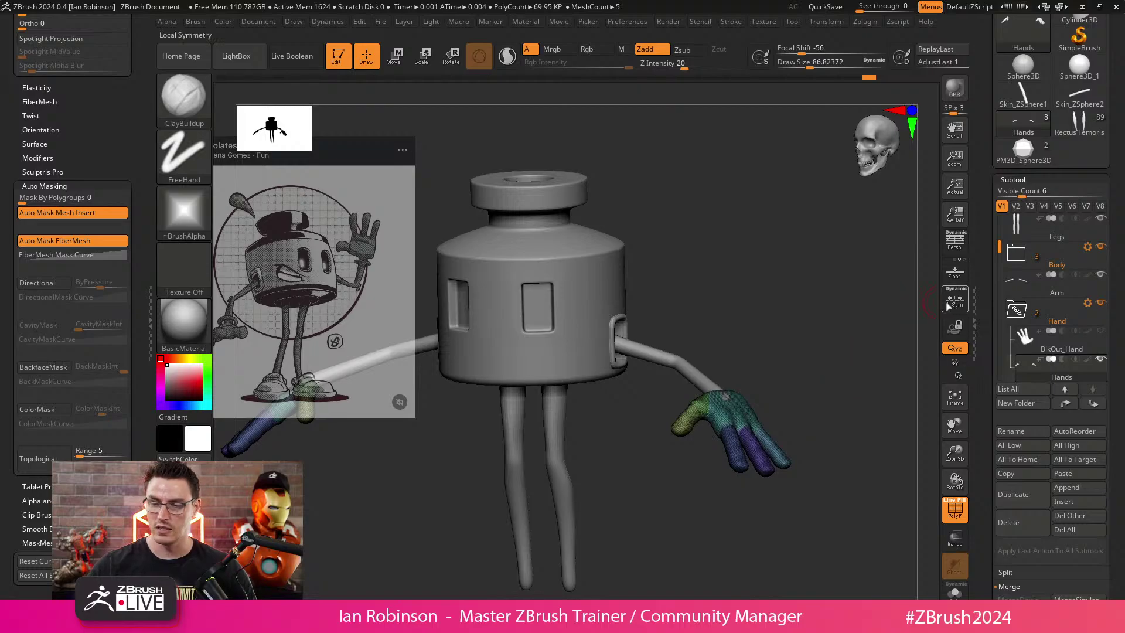
Examine the whole blocked-out bottle character from the front at several zoom levels.
left_click_drag(865, 358, 811, 325, "alt")
scroll(811, 325, "down", 8)
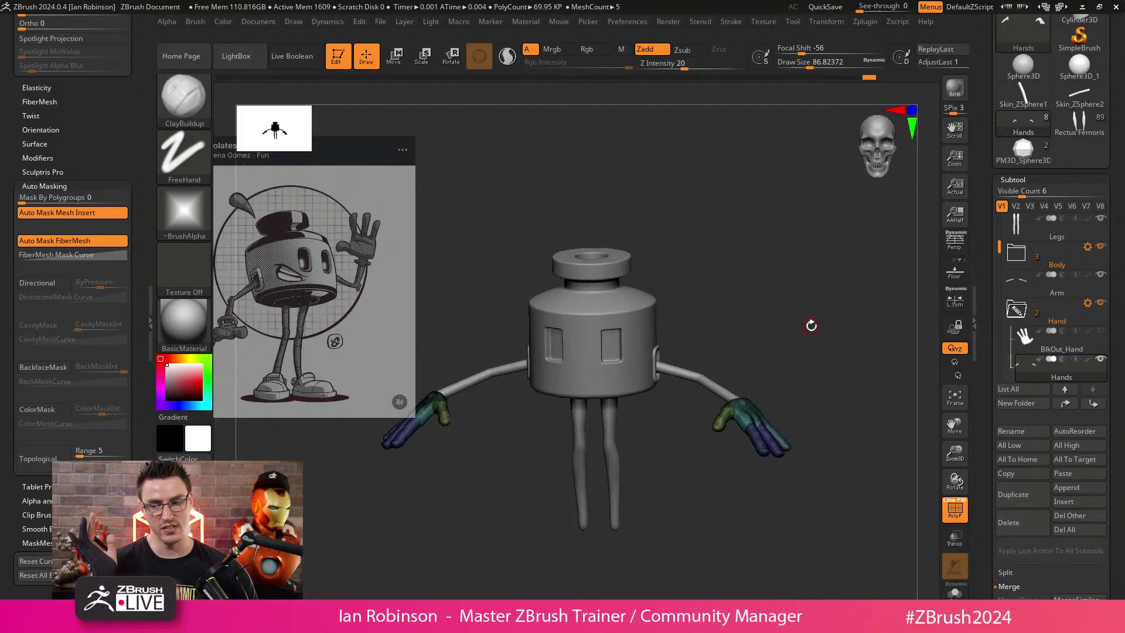
scroll(811, 325, "up", 10)
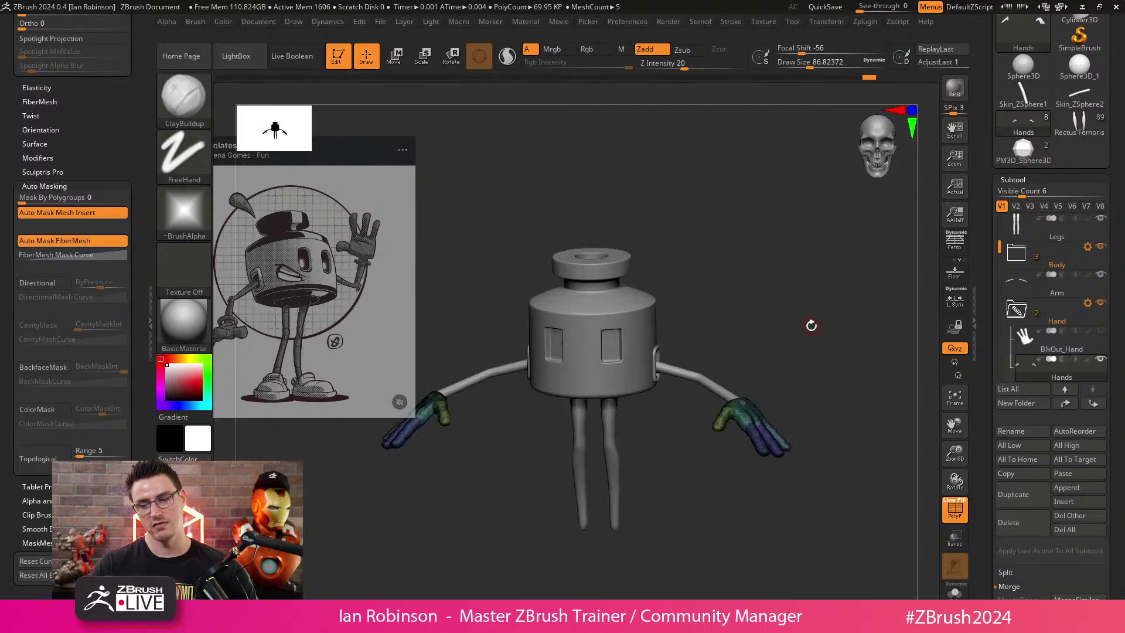
scroll(810, 325, "down", 3)
scroll(811, 326, "down", 2)
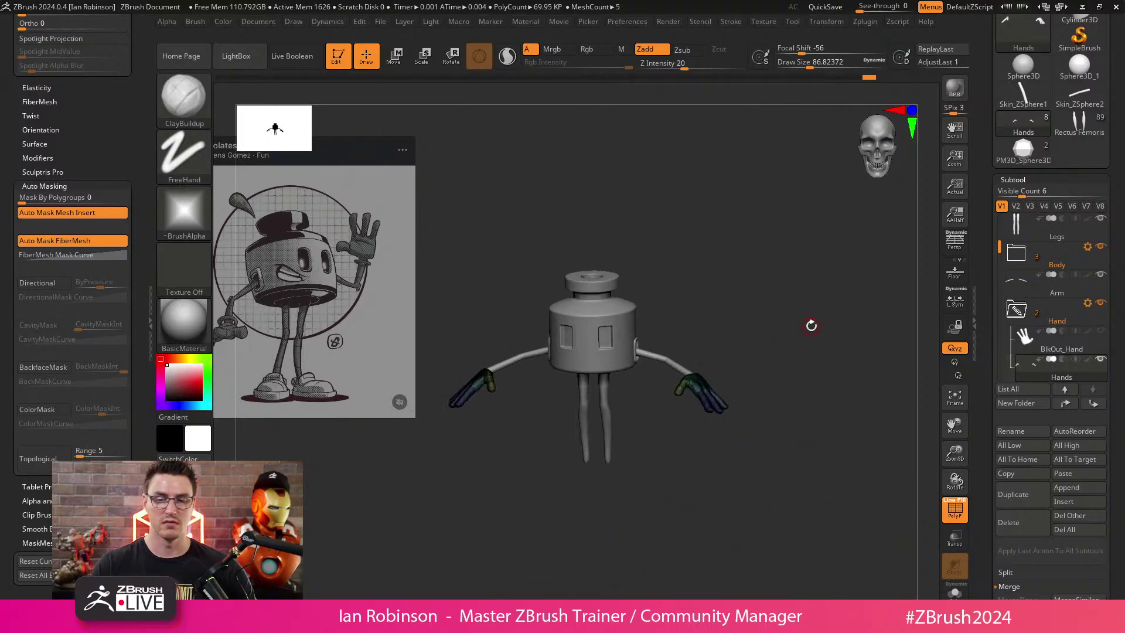
scroll(811, 326, "up", 6)
scroll(811, 325, "down", 2)
scroll(811, 325, "down", 2)
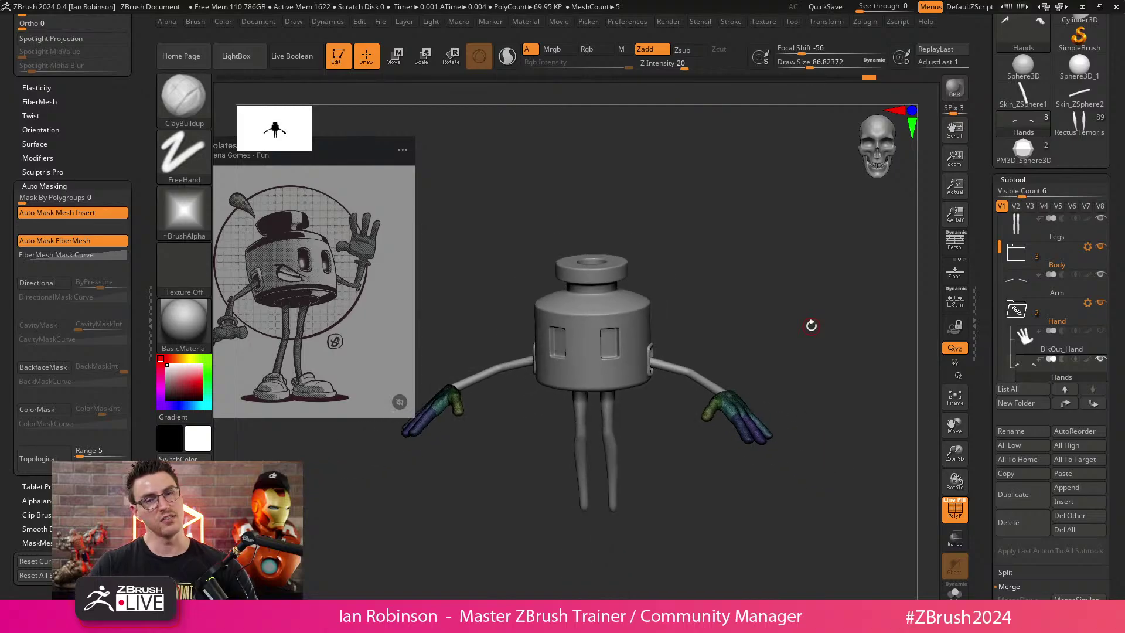
scroll(811, 325, "up", 5)
scroll(811, 326, "down", 4)
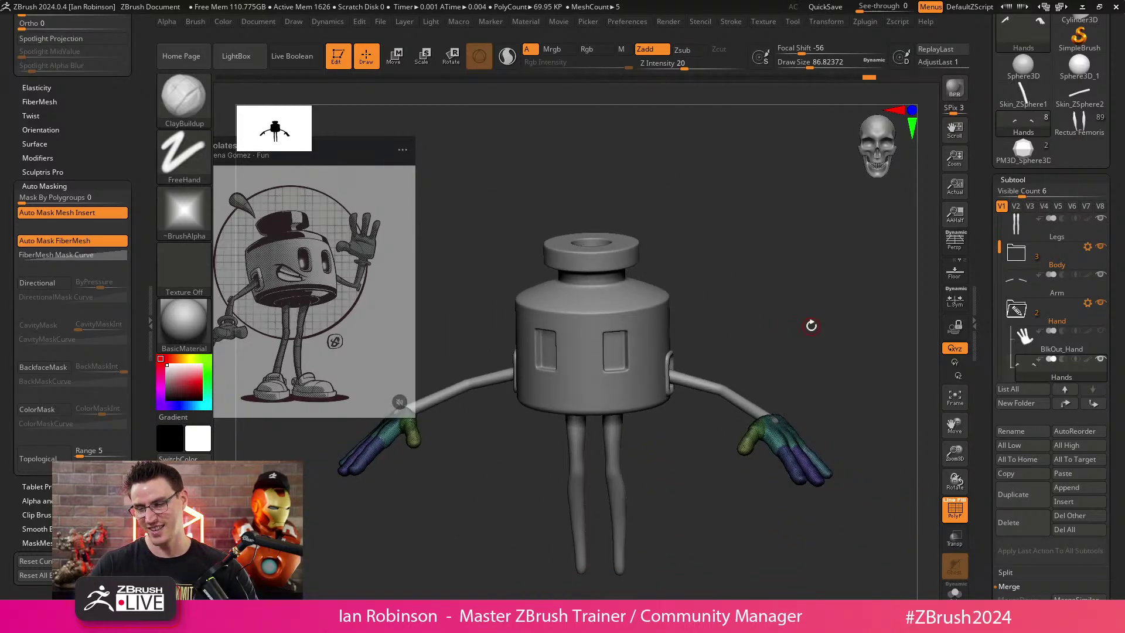
scroll(811, 325, "up", 2)
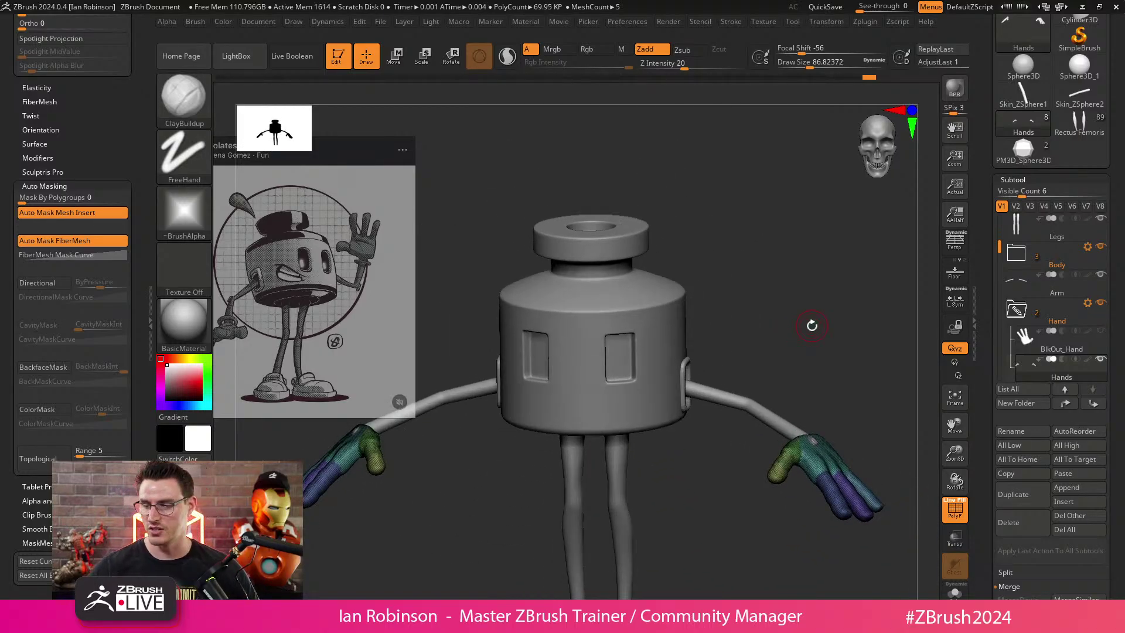
left_click_drag(811, 326, 749, 207)
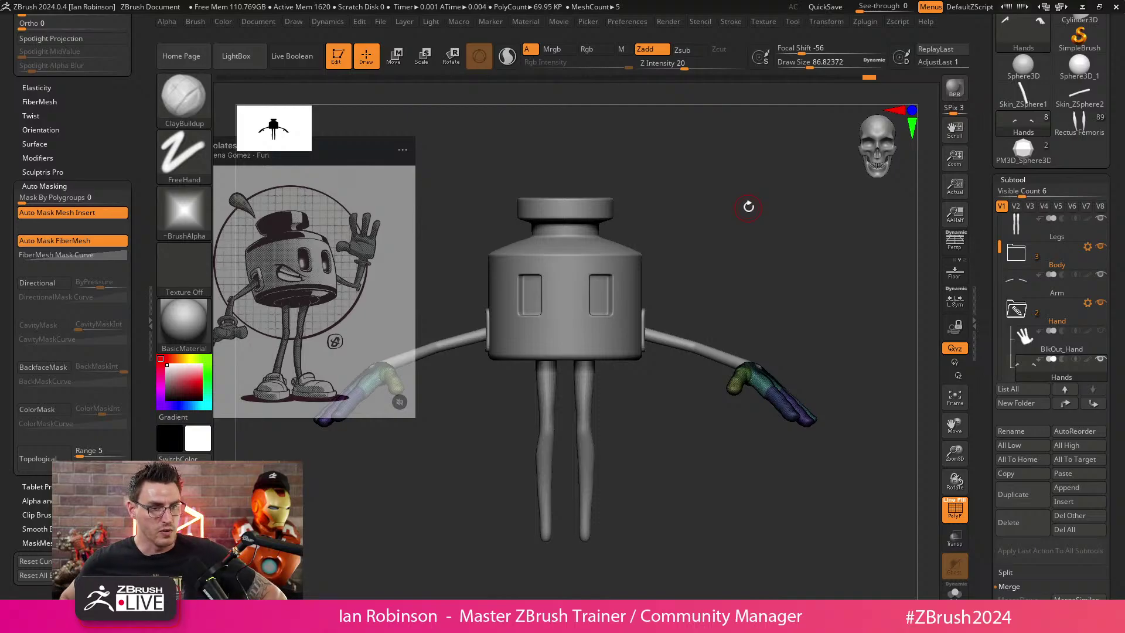
Switch back to the PM3D_Sphere3D tool and make its two-lobed mesh the active subtool.
left_click(1012, 179)
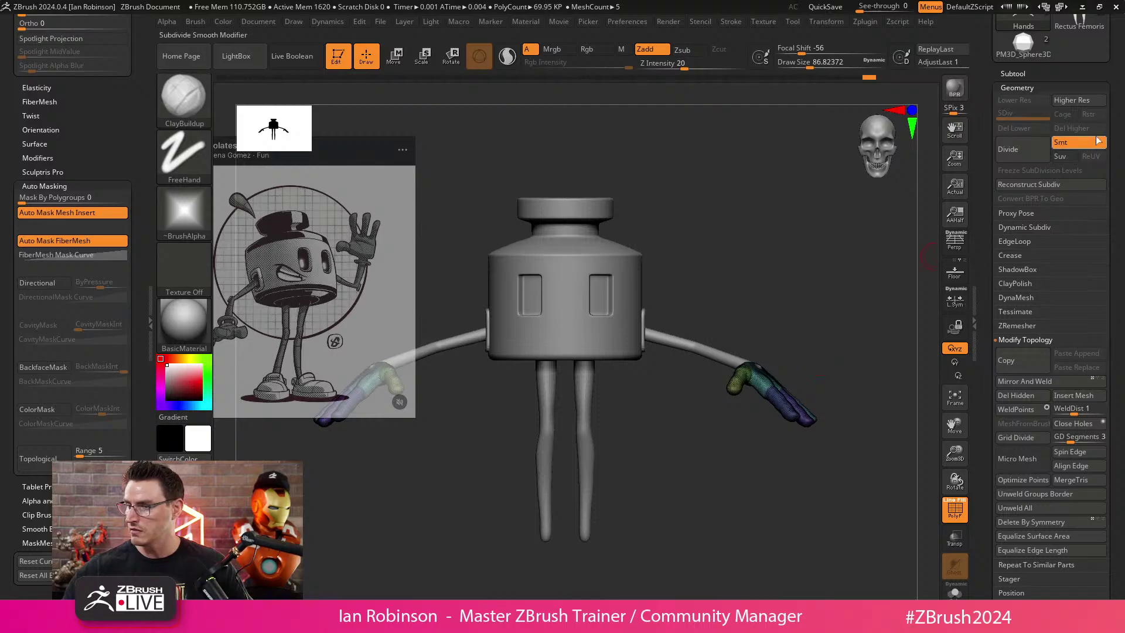
scroll(1064, 154, "up", 3)
left_click(1023, 186)
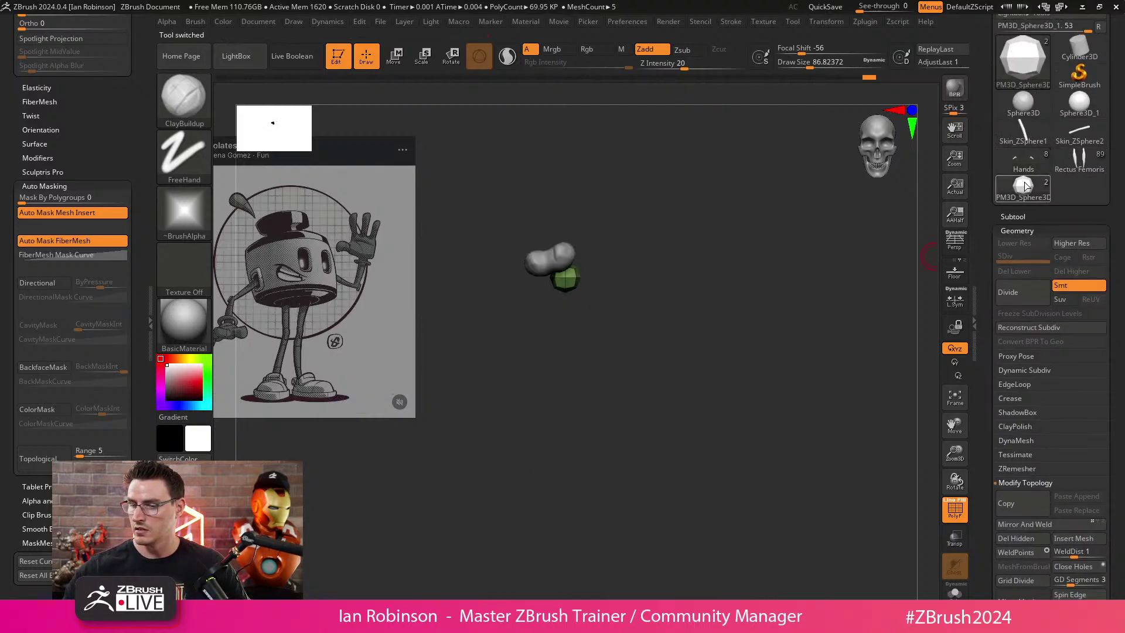
left_click(574, 247, "alt")
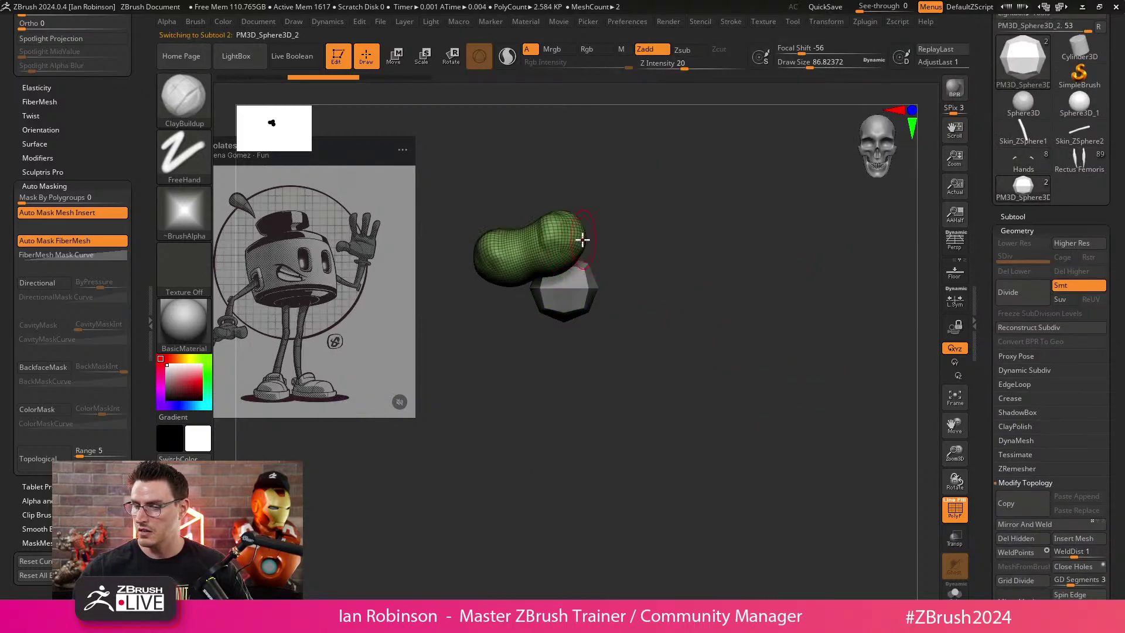
Open the Deformation settings and flip the two-lobed mesh back and forth with Mirror.
left_click(1028, 229)
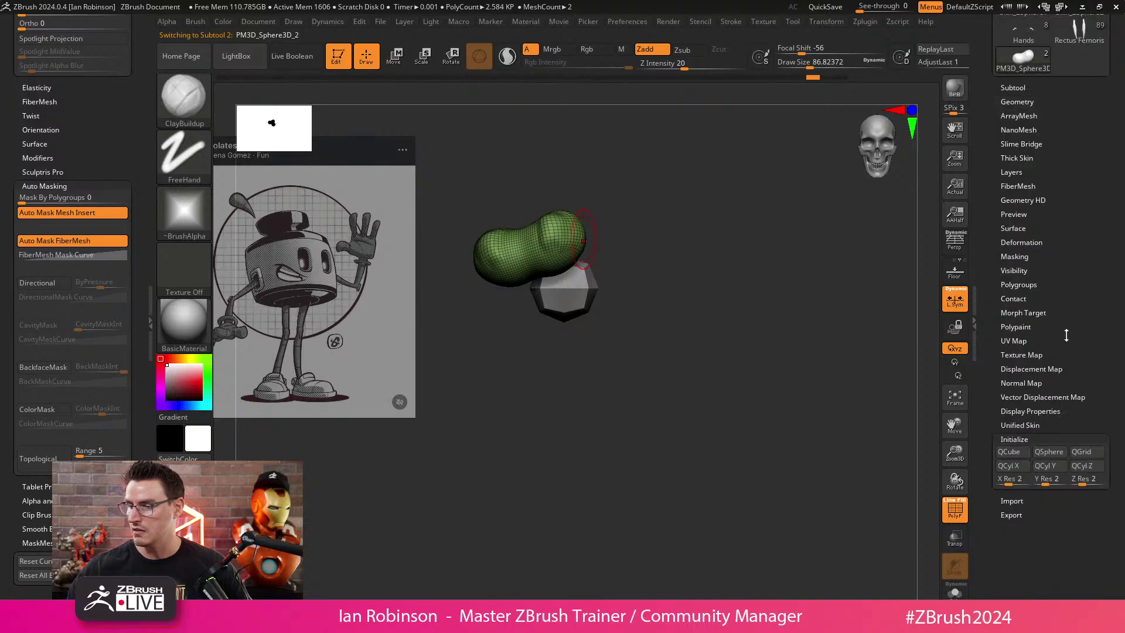
left_click(1021, 241)
left_click(1008, 140)
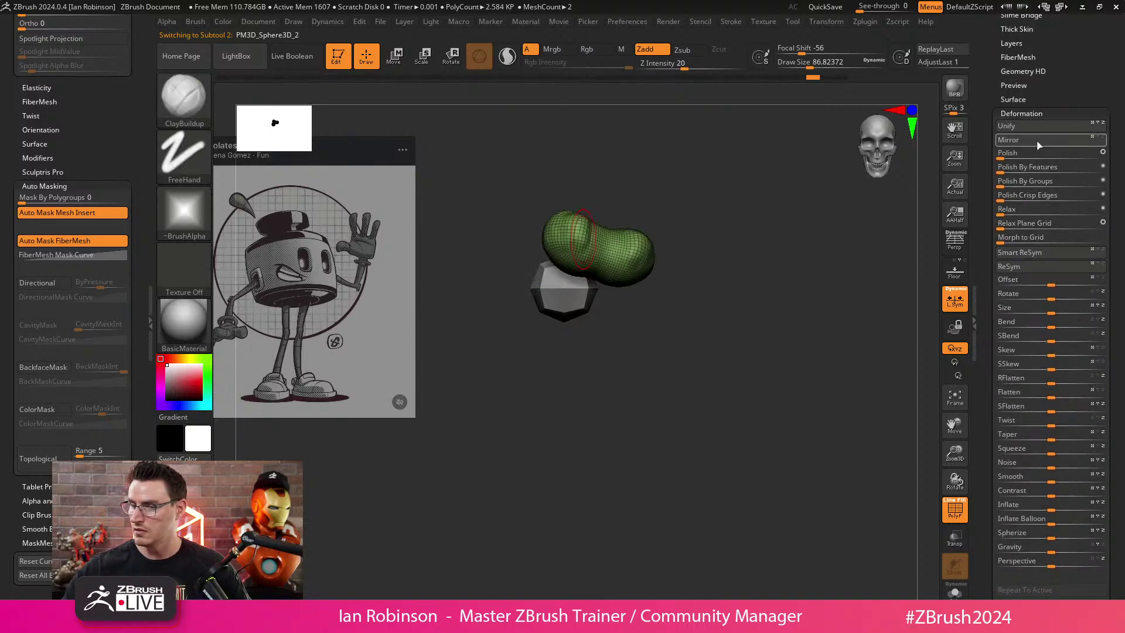
left_click_drag(836, 260, 836, 324, "alt")
left_click(1034, 141)
left_click(1033, 141)
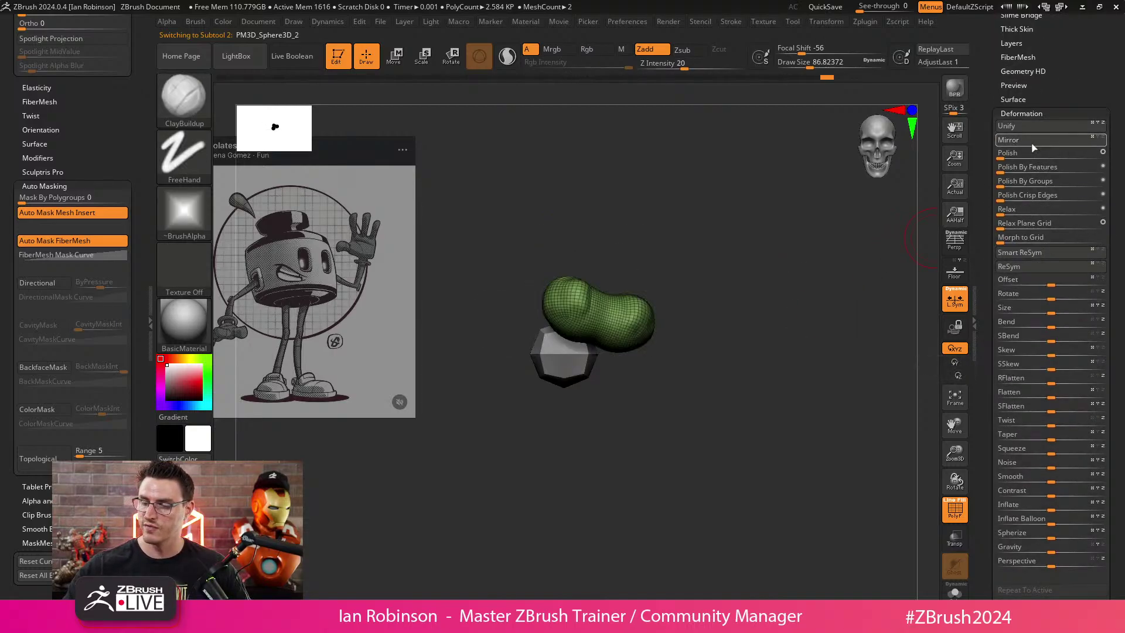
Show the move gizmo on the two-lobed mesh and flip the mesh repeatedly with the Mirror deformation.
key("w")
left_click_drag(841, 220, 809, 328)
left_click(1025, 141)
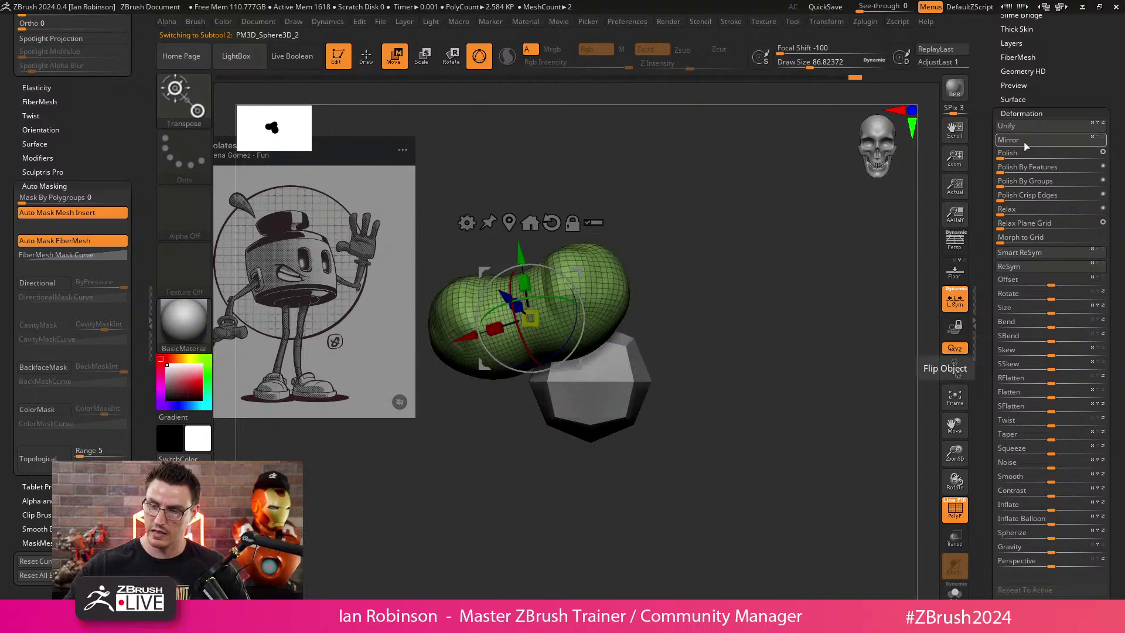
left_click(1026, 141)
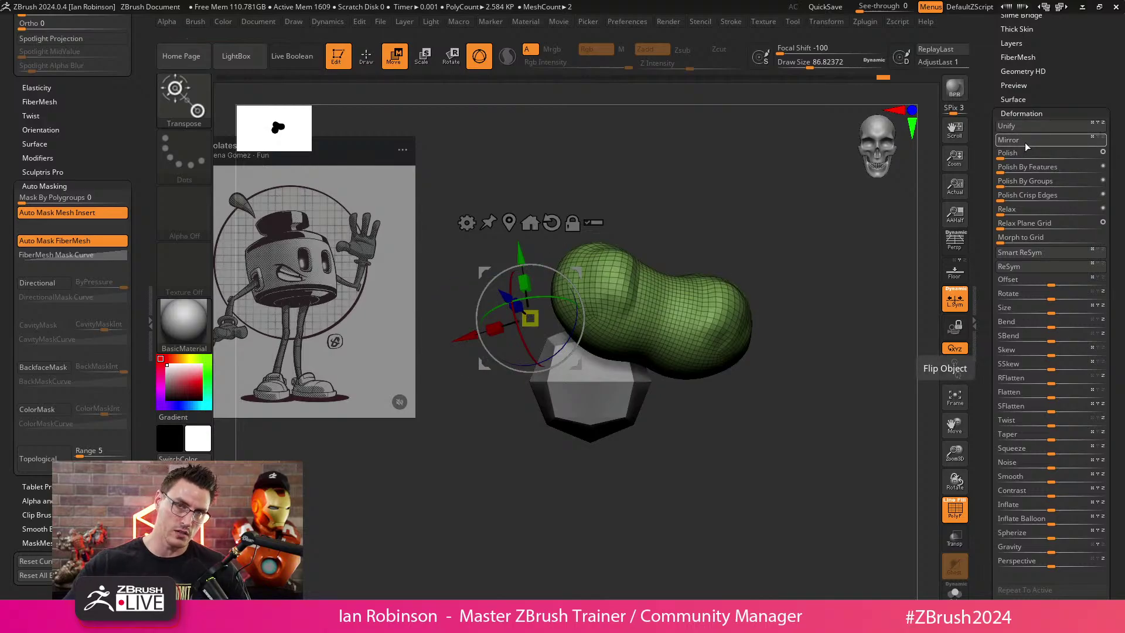
left_click(1025, 142)
left_click(1026, 143)
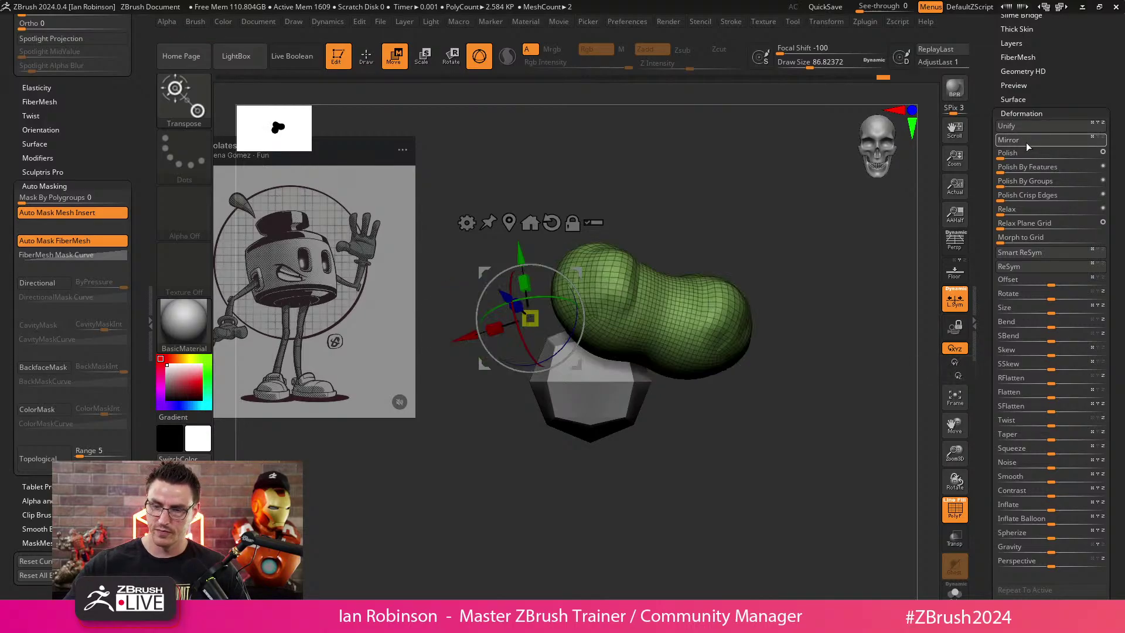
left_click(1025, 143)
left_click(1029, 142)
left_click(1028, 140)
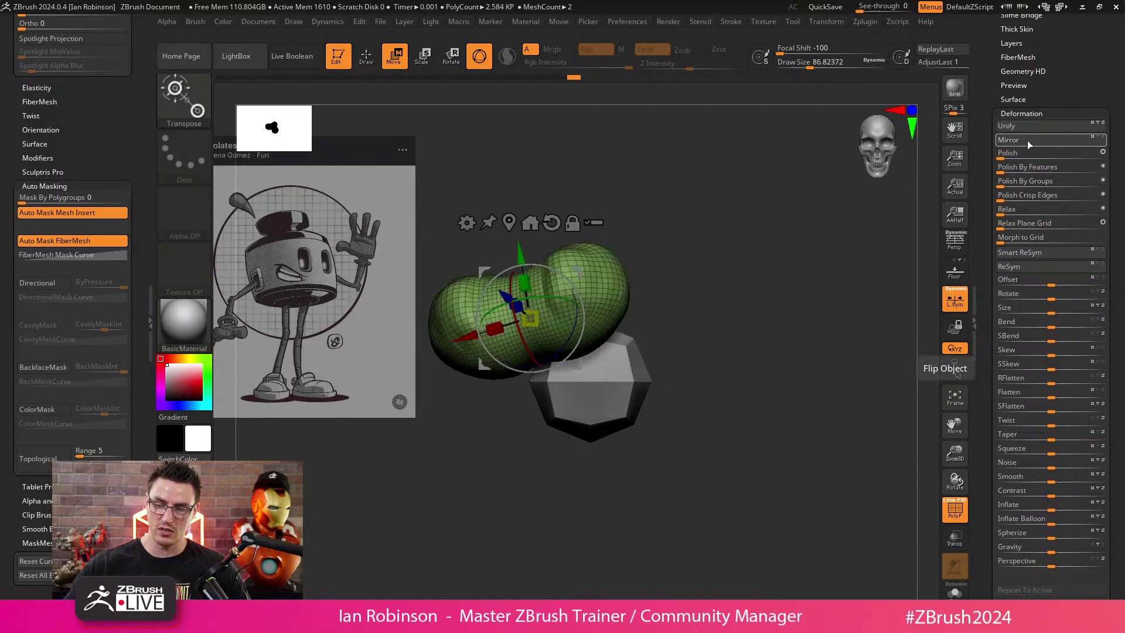
left_click(1026, 143)
left_click(1025, 142)
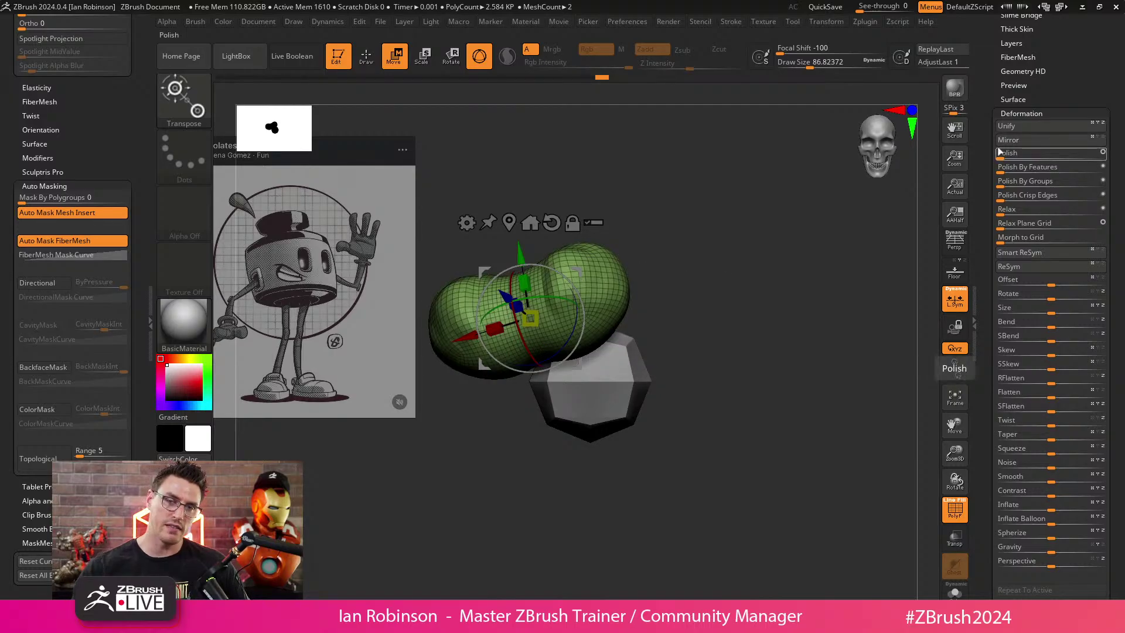
left_click(1022, 141)
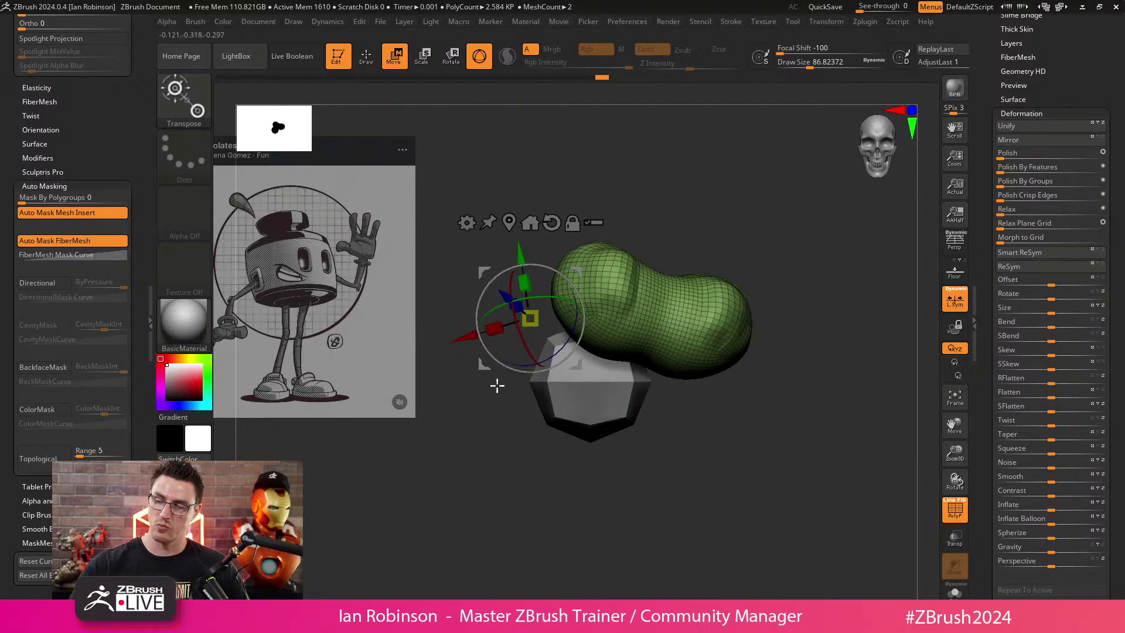
Select the ZModeler brush and reduce its draw size to about 18 over the mesh's middle.
left_click_drag(650, 472, 838, 277)
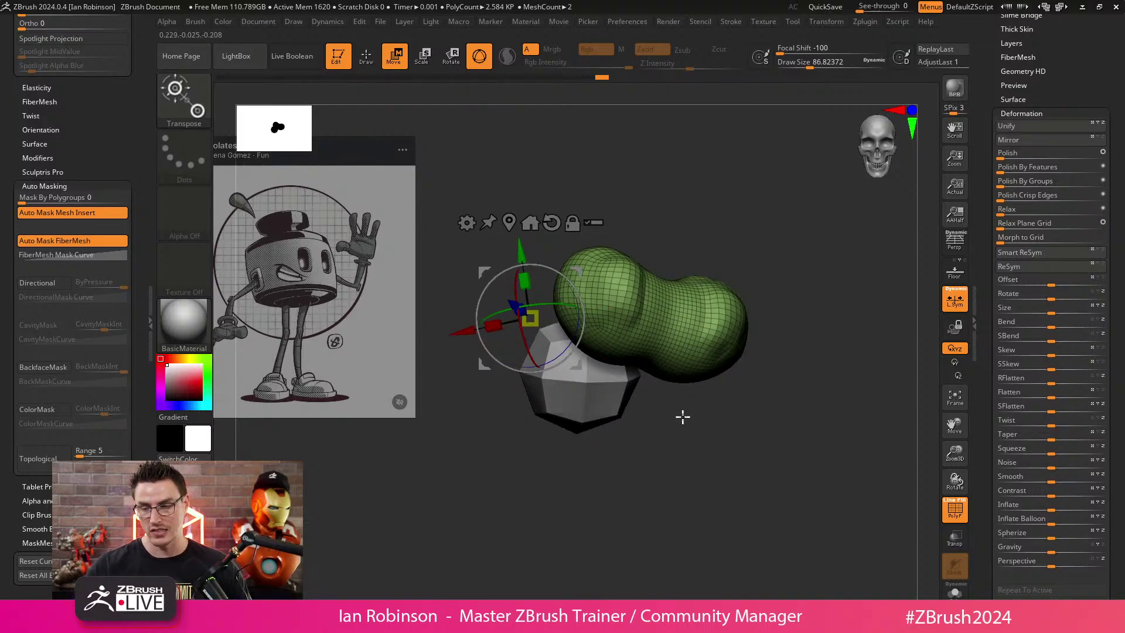
mouse_move(680, 417)
left_mouse_down("alt")
mouse_move(683, 485)
mouse_move(744, 490)
mouse_move(711, 486)
mouse_move(728, 519)
mouse_move(753, 493)
mouse_move(804, 486)
mouse_move(757, 515)
mouse_move(715, 510)
mouse_move(869, 377)
mouse_move(869, 407)
mouse_move(765, 482)
mouse_move(778, 551)
mouse_move(691, 372)
left_mouse_up("alt")
key("q")
key("w")
key("q")
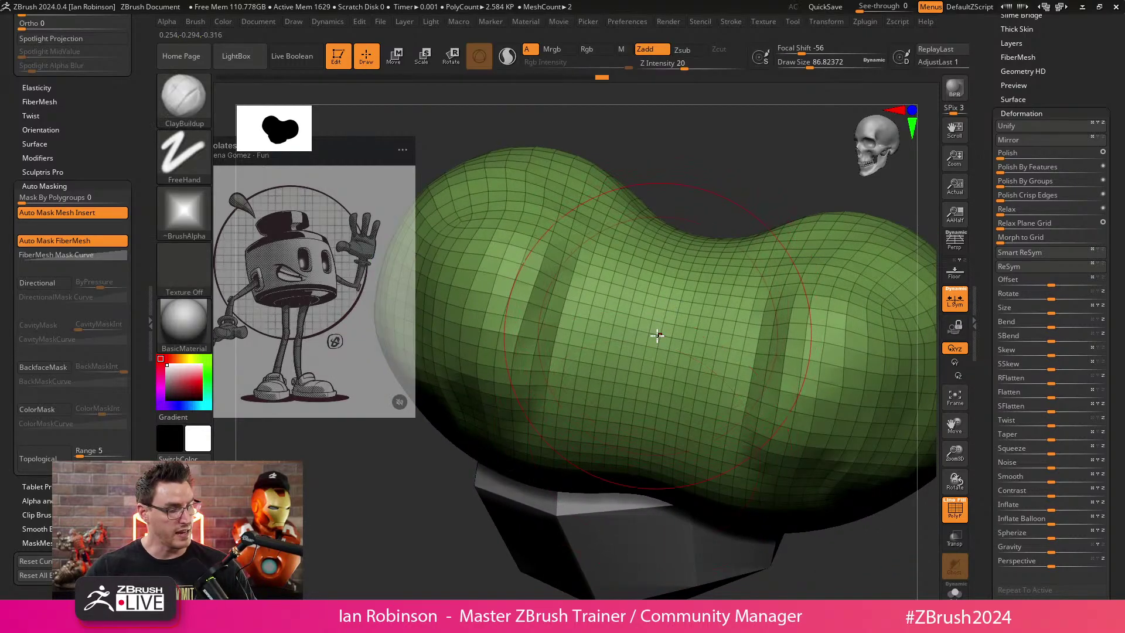
key("b")
key("m")
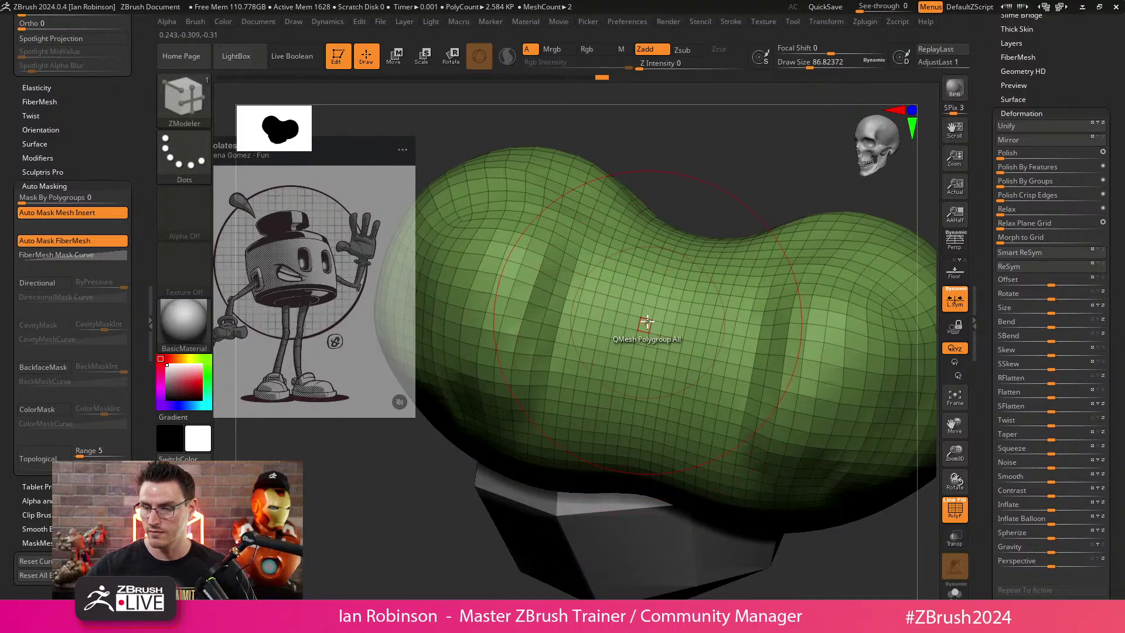
key("s")
left_click_drag(645, 316, 642, 317)
mouse_move(712, 155)
right_mouse_down("ctrl")
mouse_move(724, 267)
mouse_move(562, 410)
mouse_move(287, 559)
right_mouse_up("ctrl")
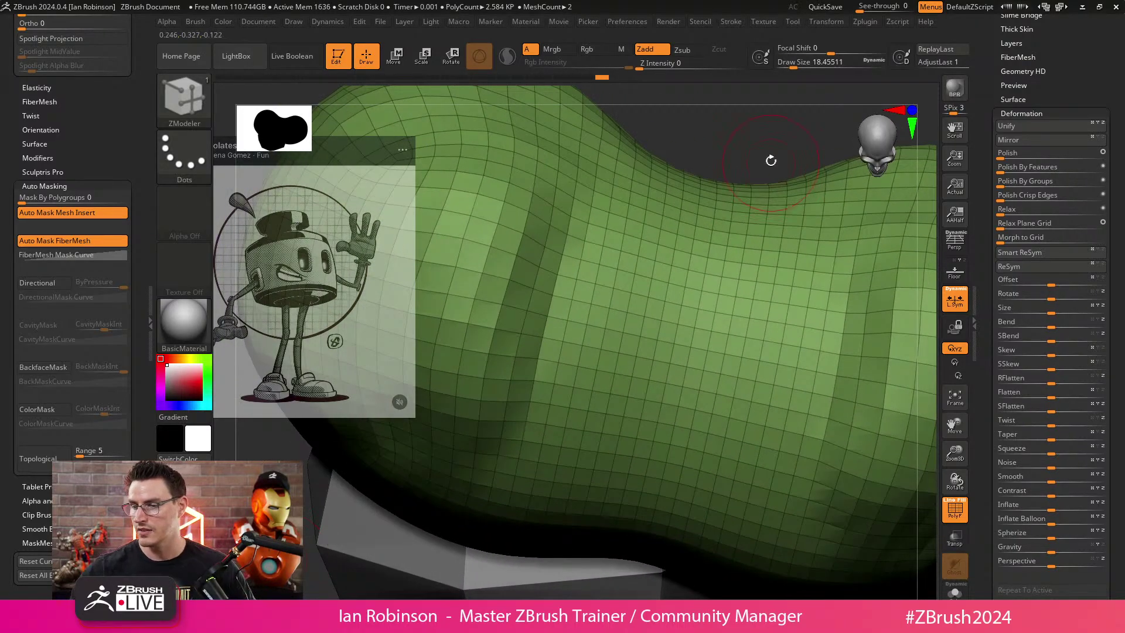
Choose Set Symmetry as the ZModeler edge action.
mouse_move(771, 160)
right_mouse_down()
mouse_move(763, 153)
mouse_move(721, 228)
right_mouse_up()
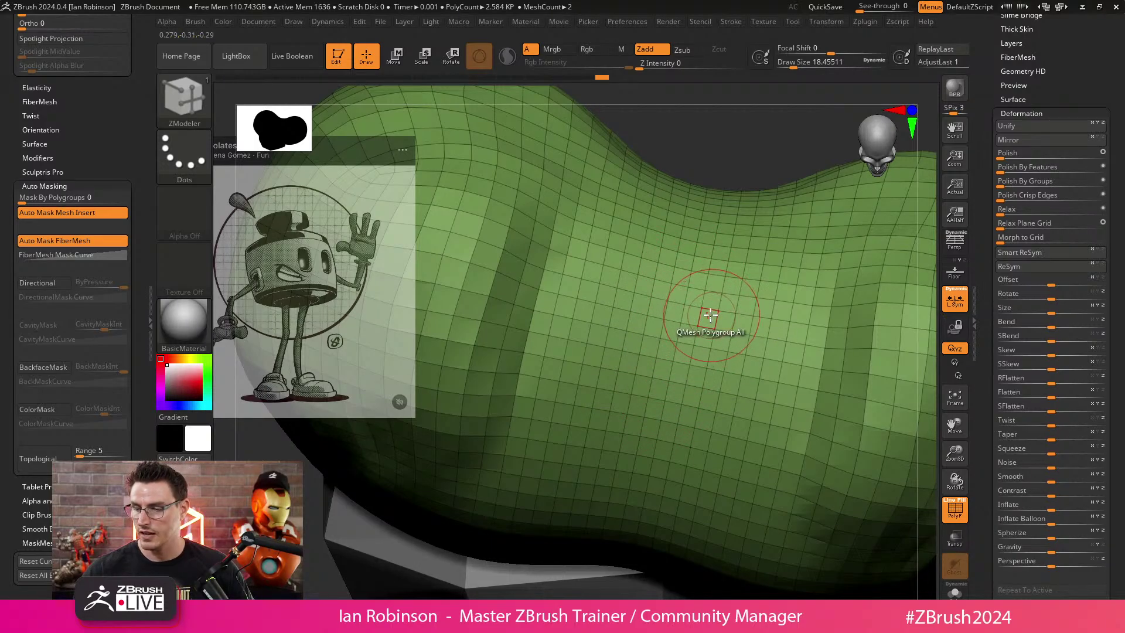
key("space")
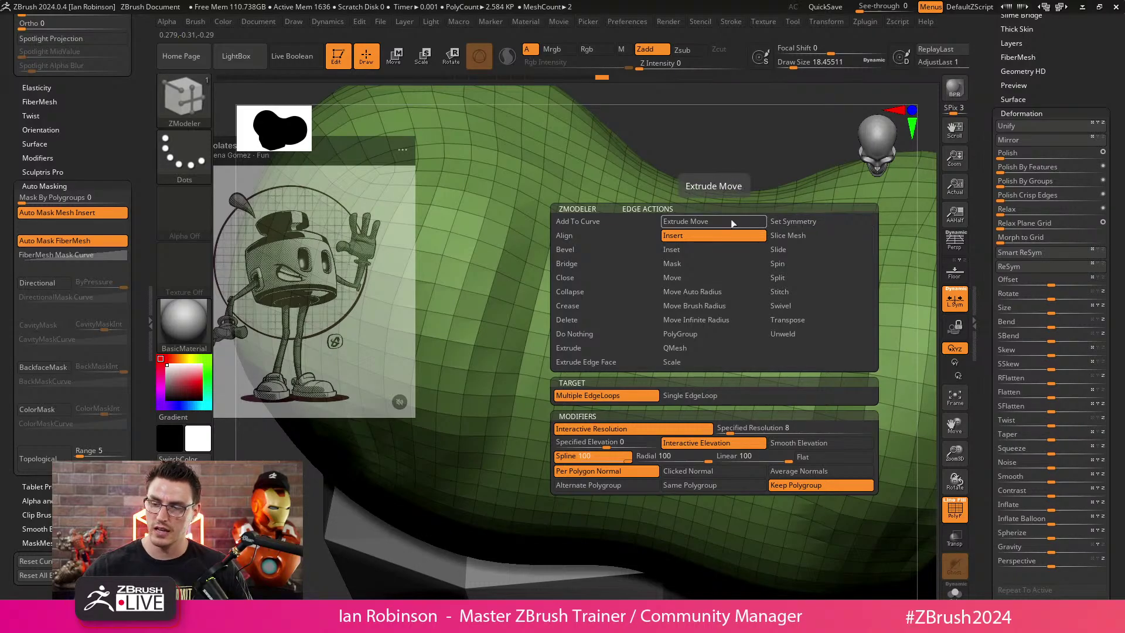
left_click(816, 222)
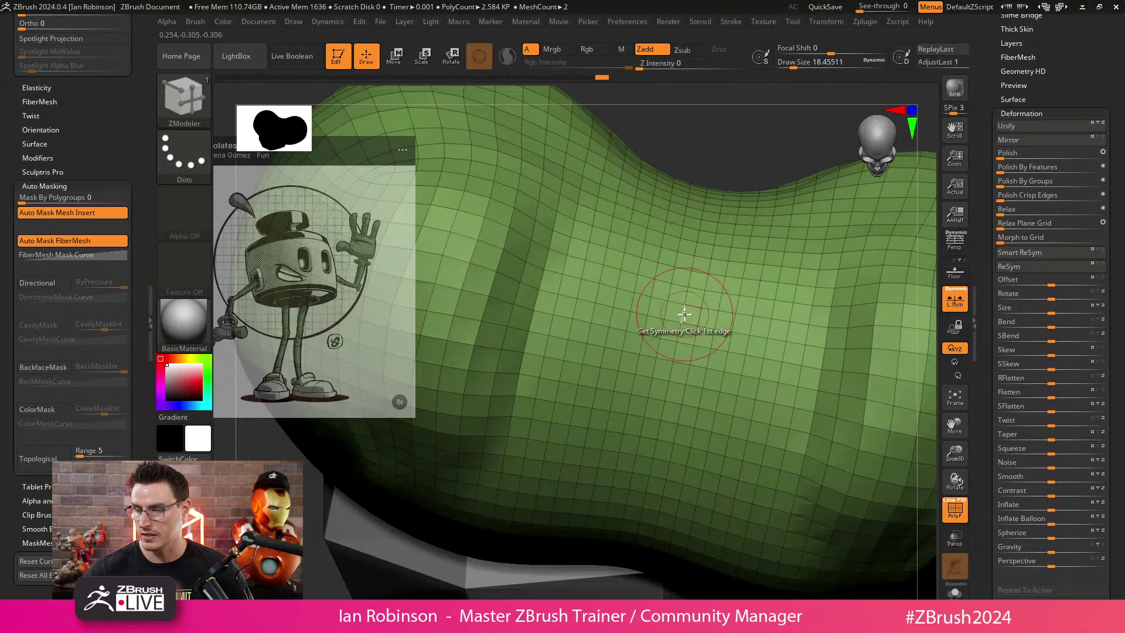
Place the move gizmo on the surface between the two lobes, then centre it on the unmasked mesh.
key("w")
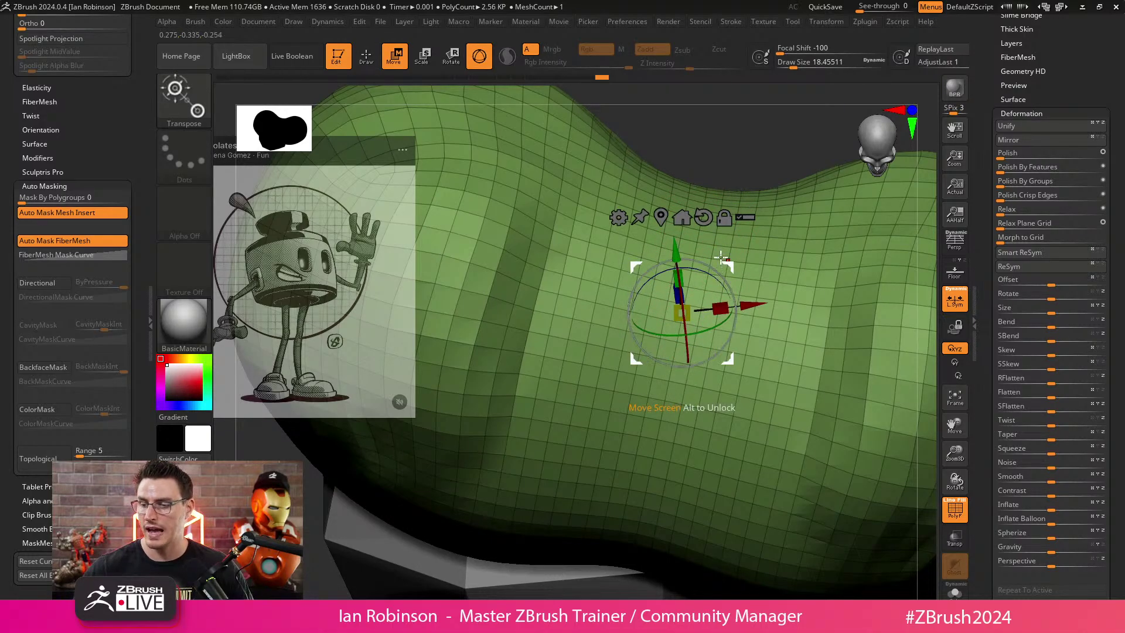
left_click(667, 381)
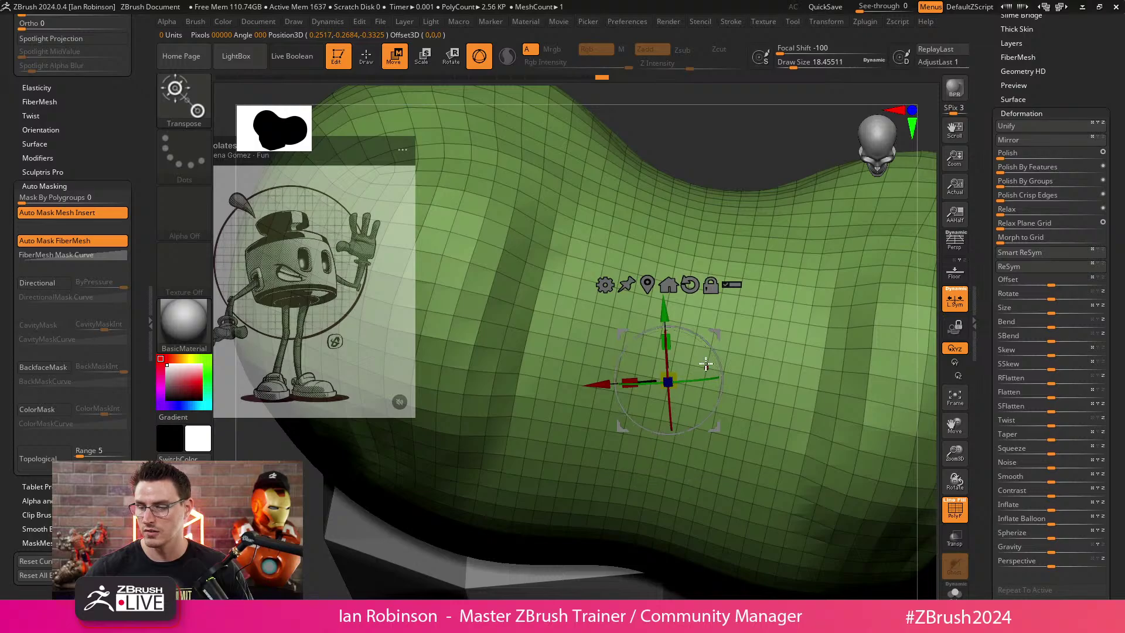
left_click_drag(703, 346, 709, 353)
left_click(649, 283)
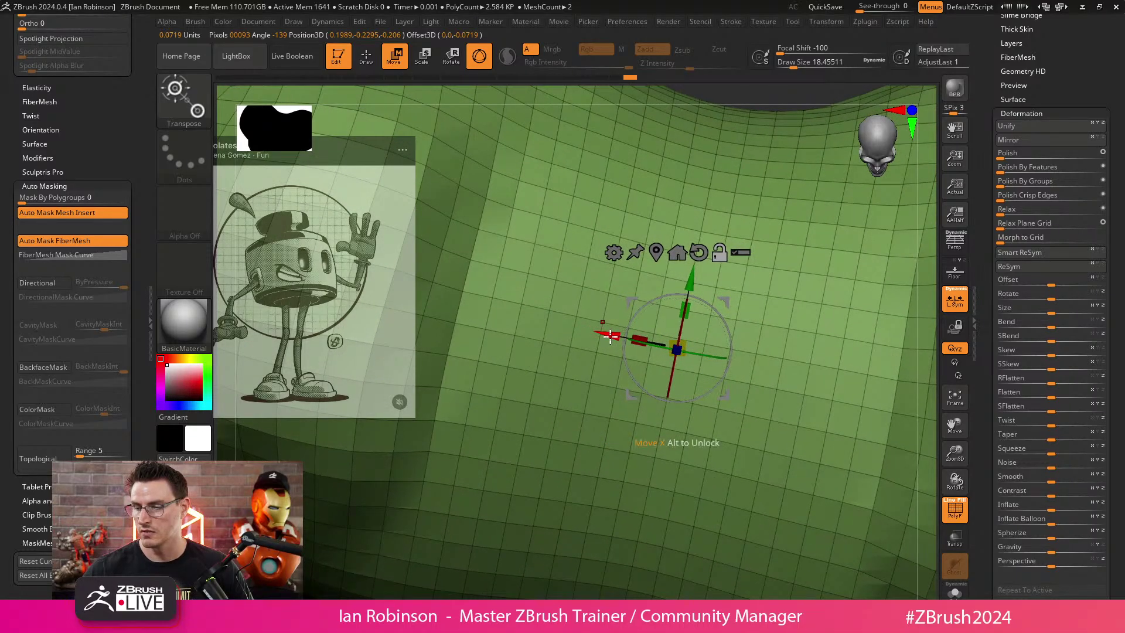
Return to the ZModeler brush and examine the framed two-lobed mesh from several angles.
key("b")
key("z")
key("m")
key("f")
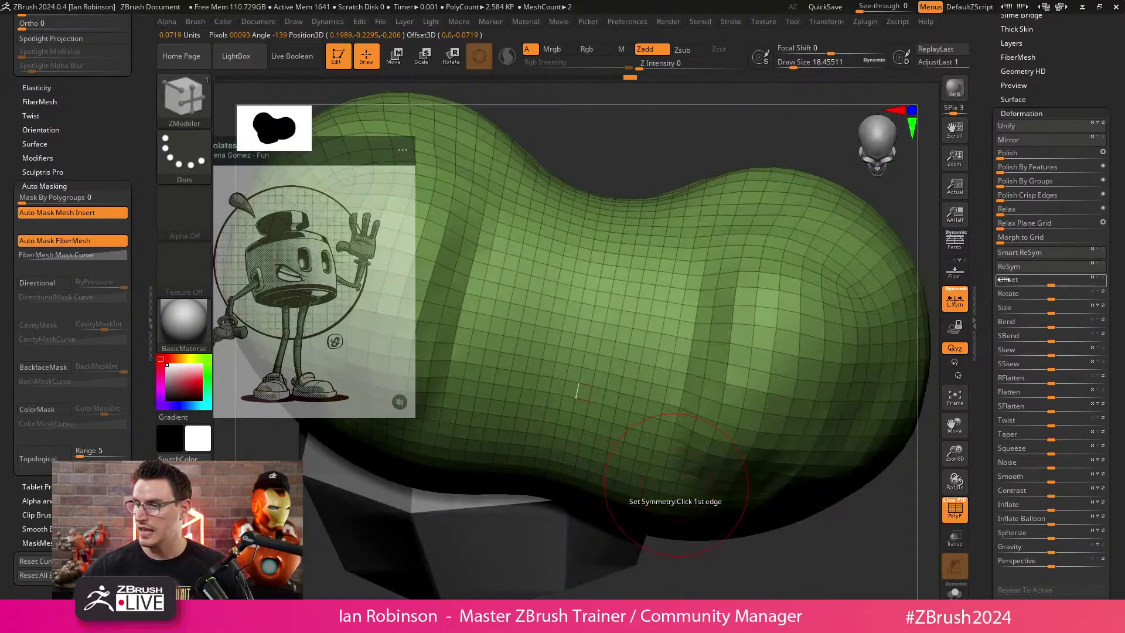
key("f")
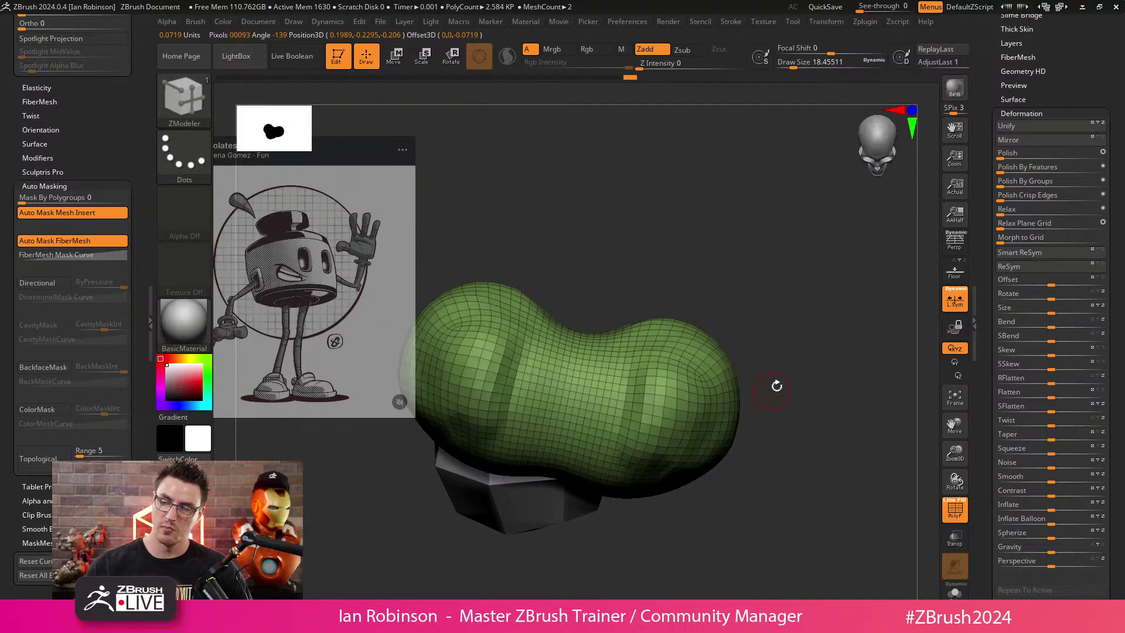
left_click_drag(756, 410, 794, 427)
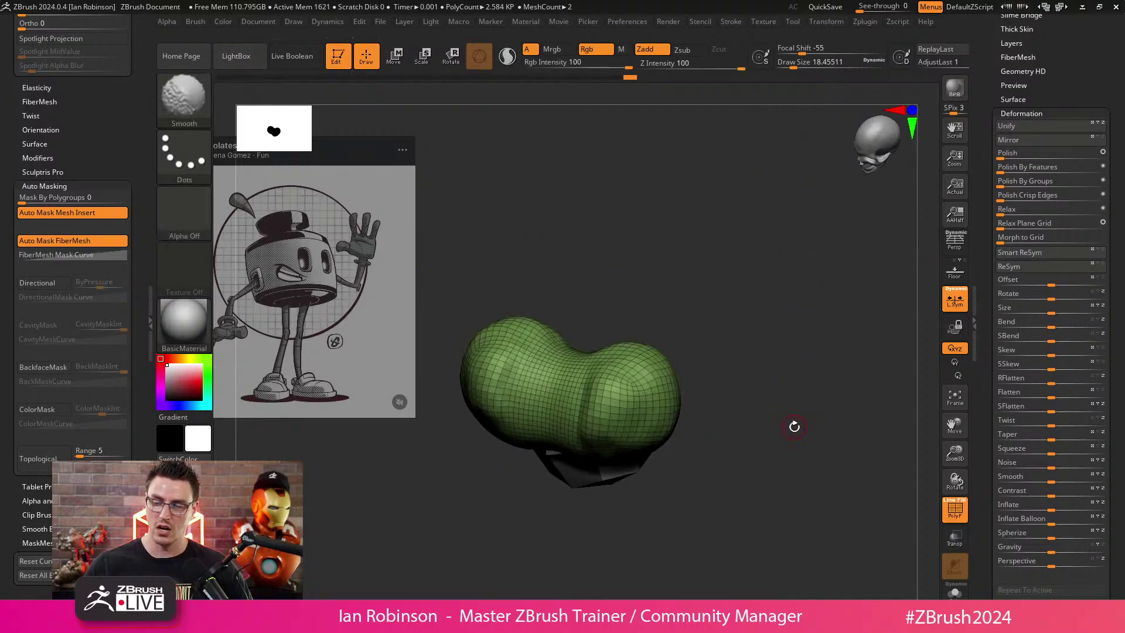
left_click_drag(774, 485, 797, 425)
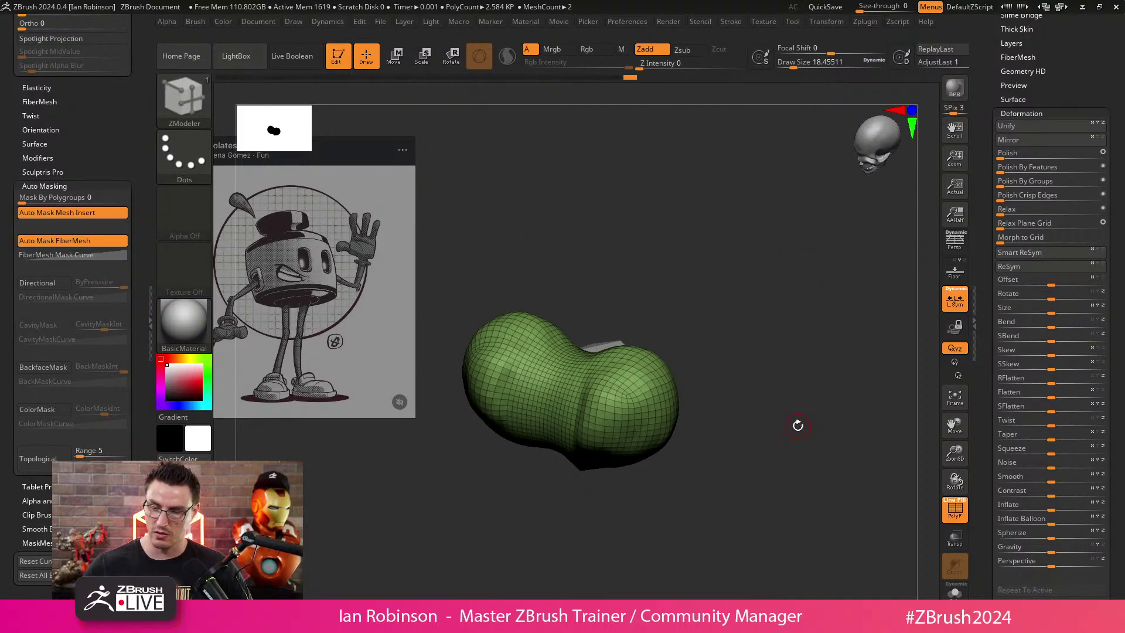
key("f")
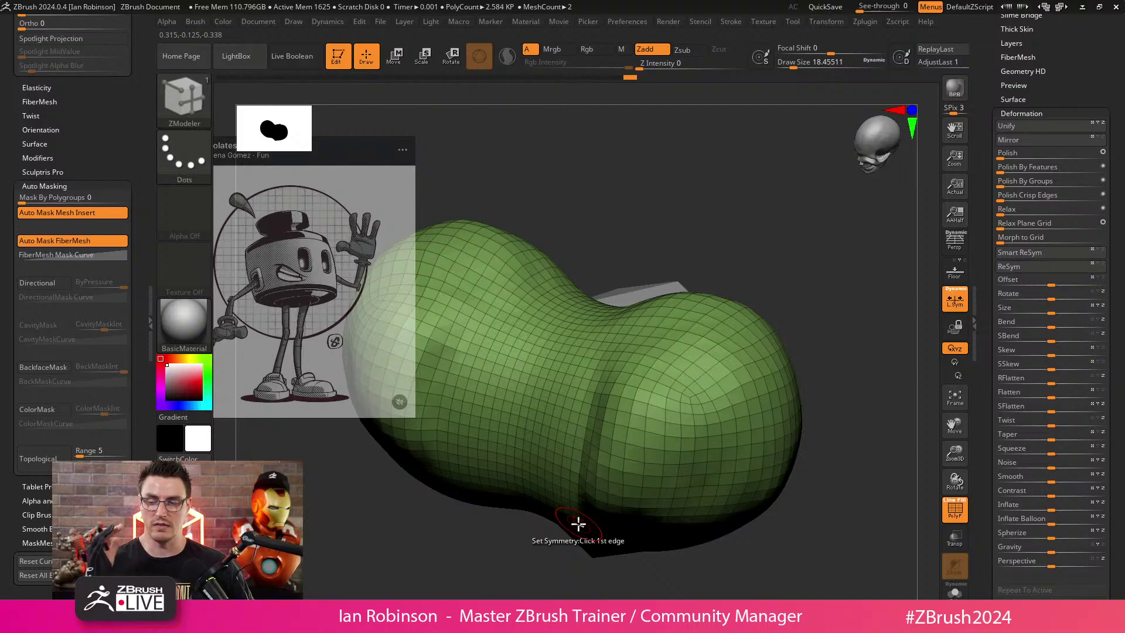
Bring back the move gizmo and place it on the saddle where the two lobes meet.
left_click_drag(578, 522, 846, 316)
key("w")
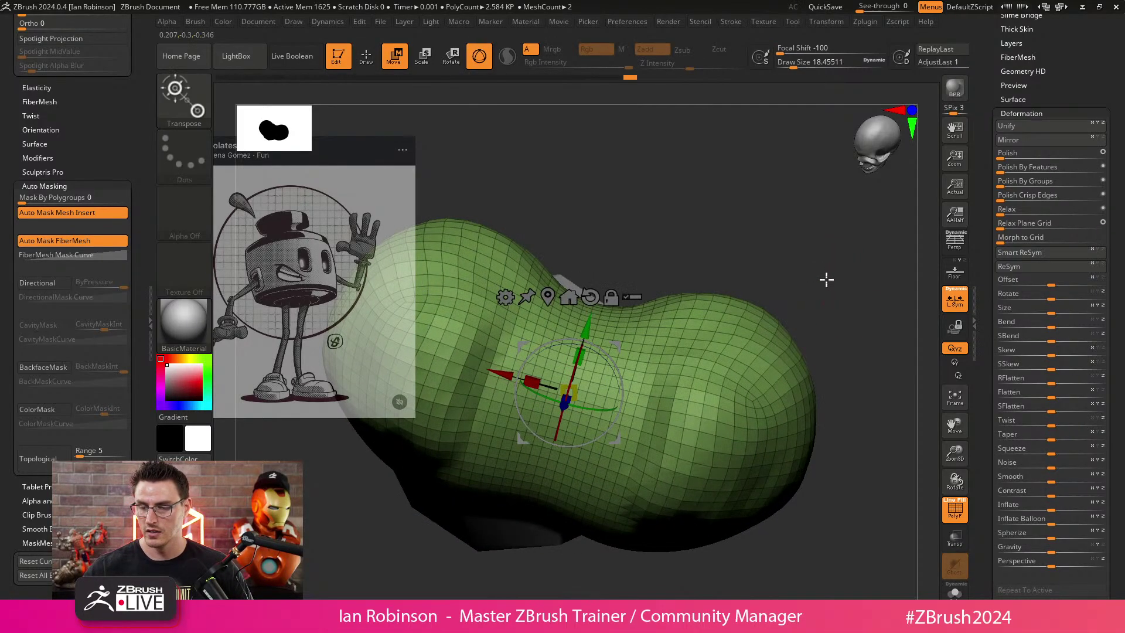
left_click_drag(808, 247, 608, 327)
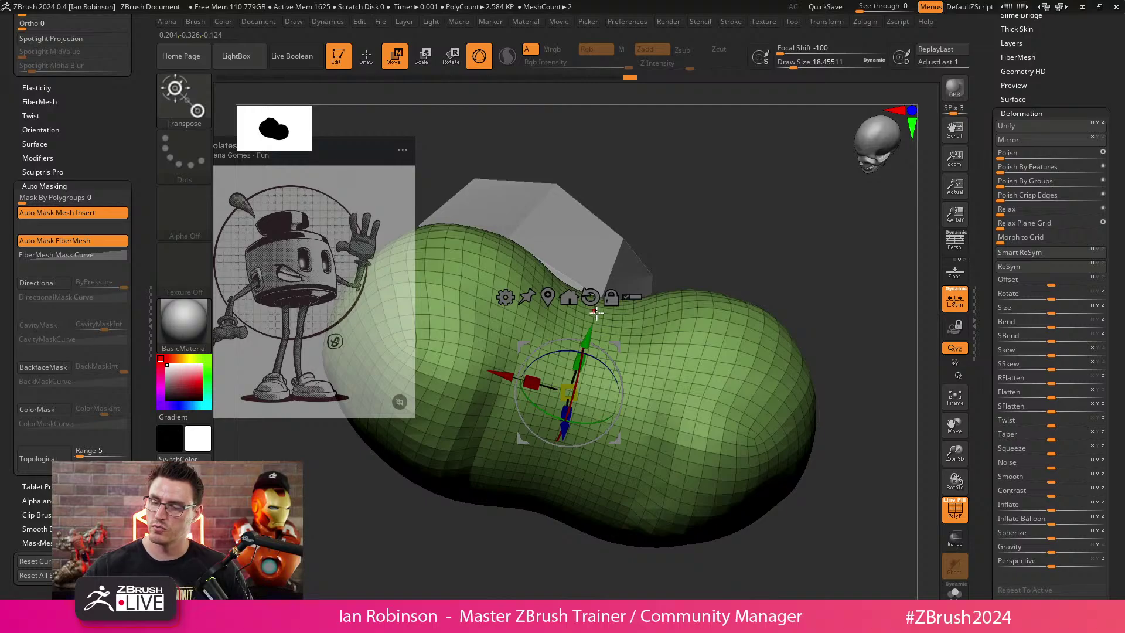
left_click(594, 313)
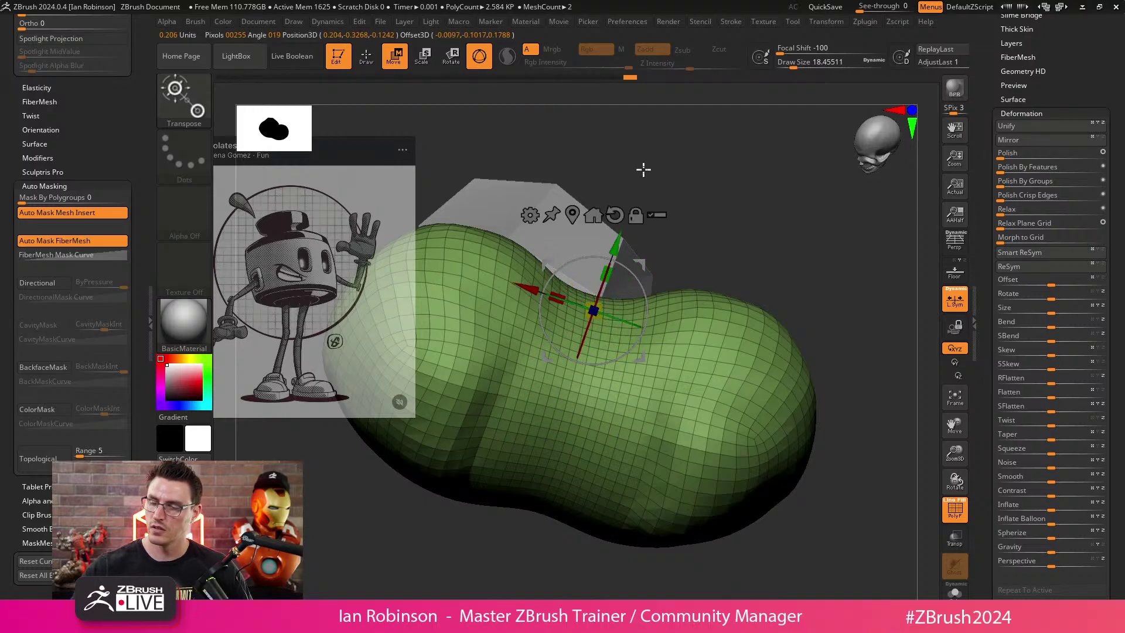
Reposition and reorient the move gizmo at several surface points along the waist between the two lobes.
left_click_drag(593, 261, 683, 375, "alt")
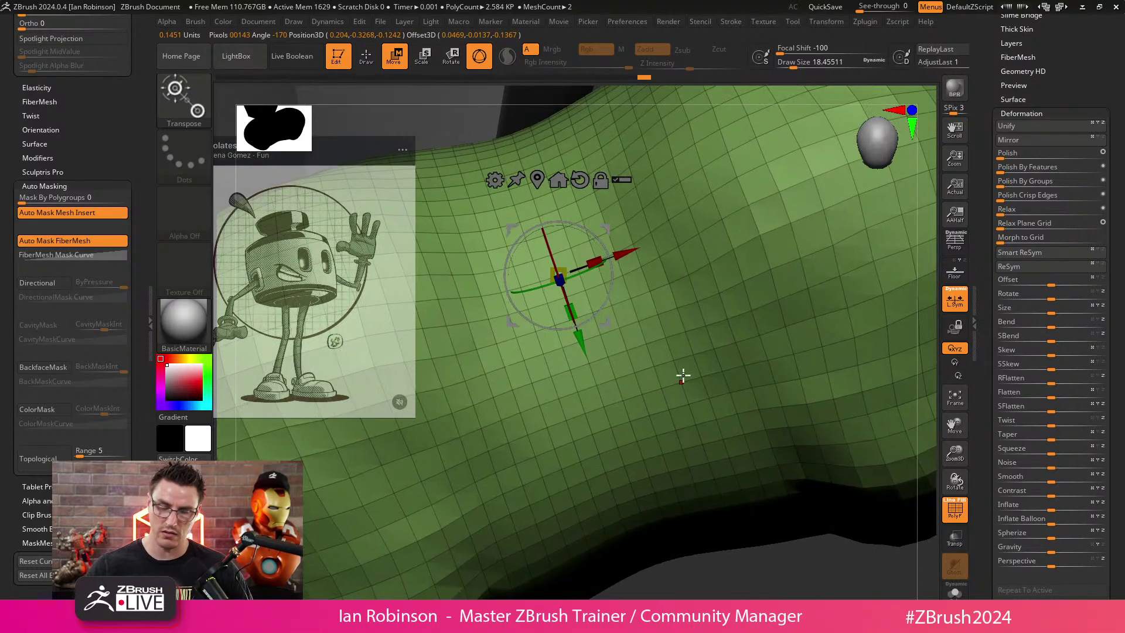
left_click_drag(697, 559, 699, 395)
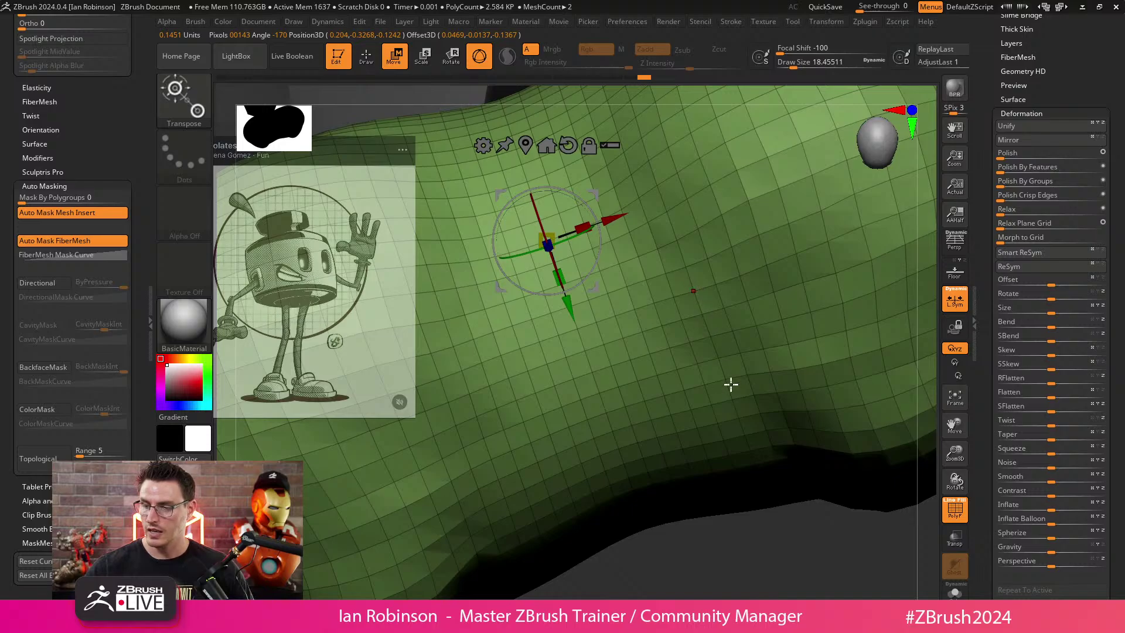
left_click_drag(725, 563, 683, 321, "alt")
left_click(695, 291, "alt")
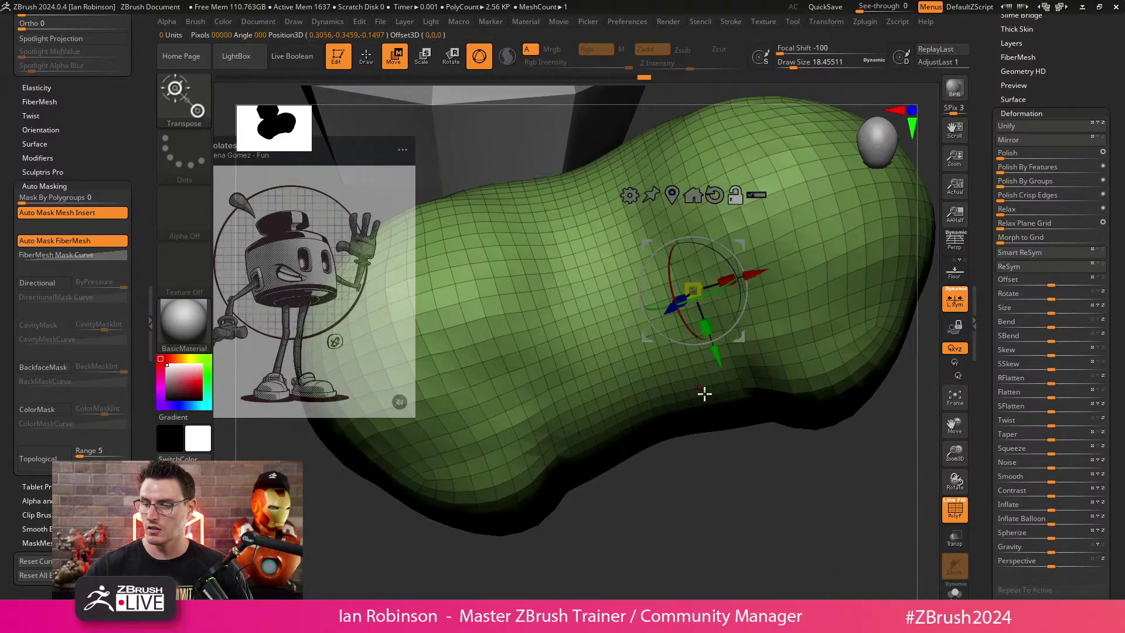
left_click(596, 251, "alt")
left_click(674, 281, "alt")
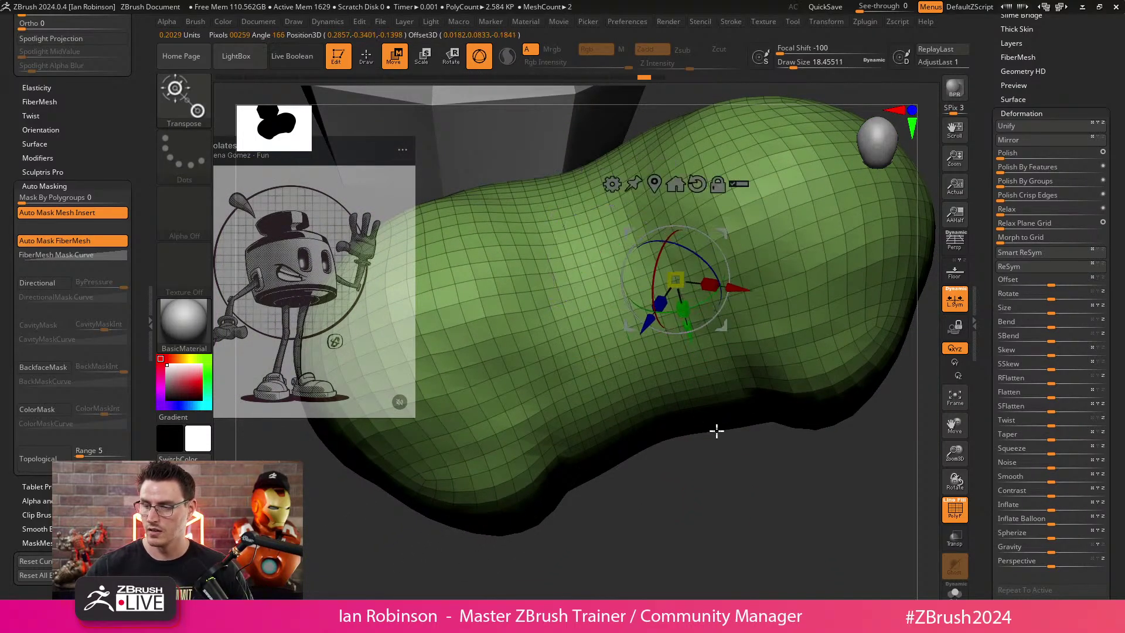
left_click_drag(735, 511, 638, 320, "alt")
left_click_drag(562, 296, 602, 401, "alt")
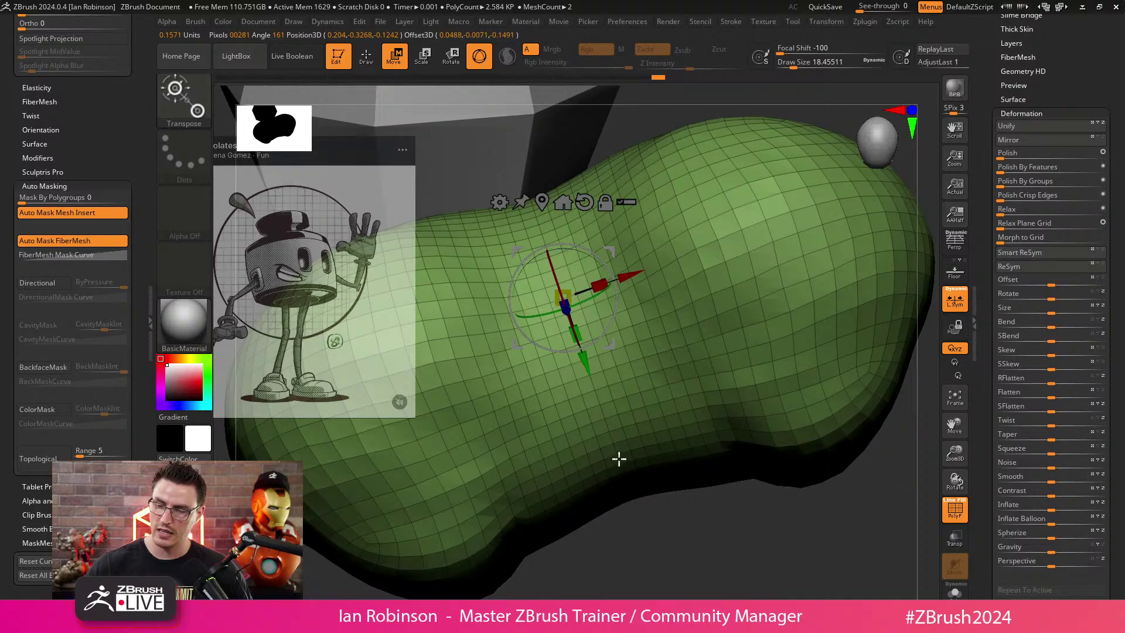